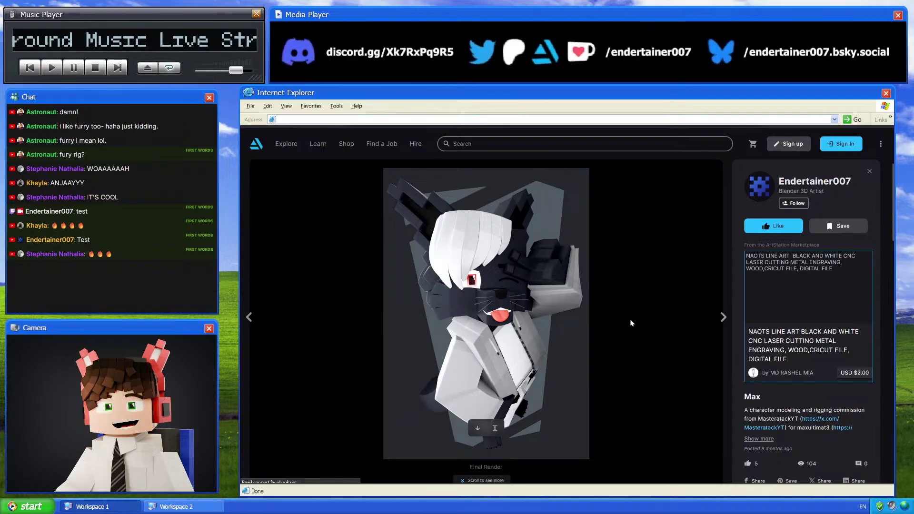
Look through the images of the Max and Nirwandra projects, examining Nirwandra's reference board
{"action": "scroll", "coordinate": [556, 342], "scroll_direction": "down", "scroll_amount": 5}
{"action": "scroll", "coordinate": [556, 342], "scroll_direction": "down", "scroll_amount": 4}
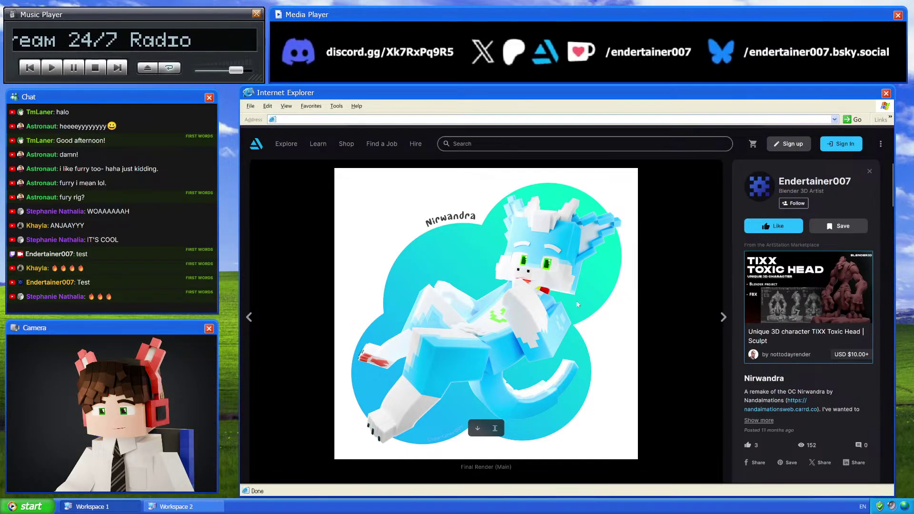
{"action": "scroll", "coordinate": [524, 314], "scroll_direction": "down", "scroll_amount": 5}
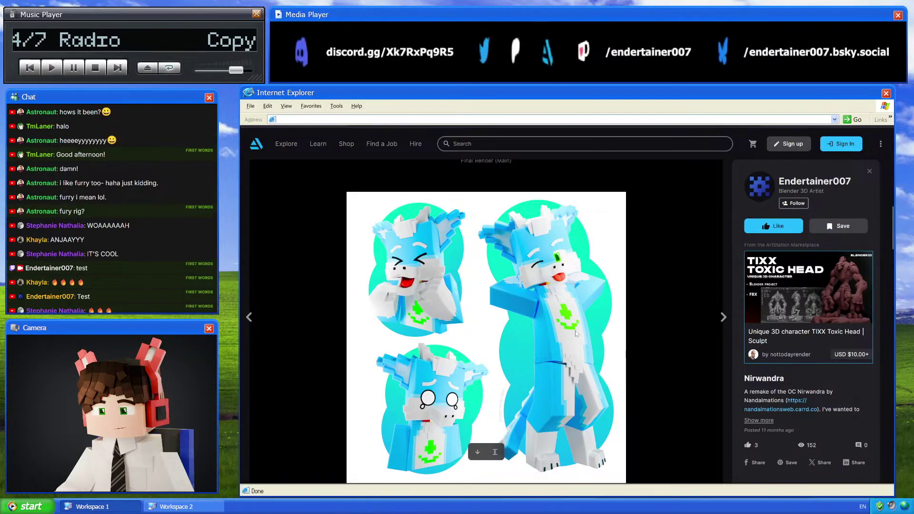
{"action": "scroll", "coordinate": [525, 313], "scroll_direction": "down", "scroll_amount": 10}
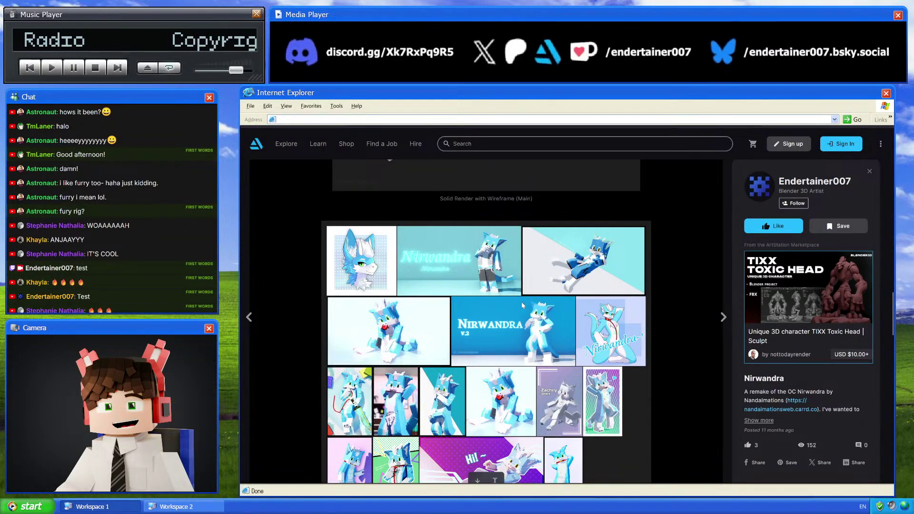
{"action": "scroll", "coordinate": [479, 368], "scroll_direction": "down", "scroll_amount": 2}
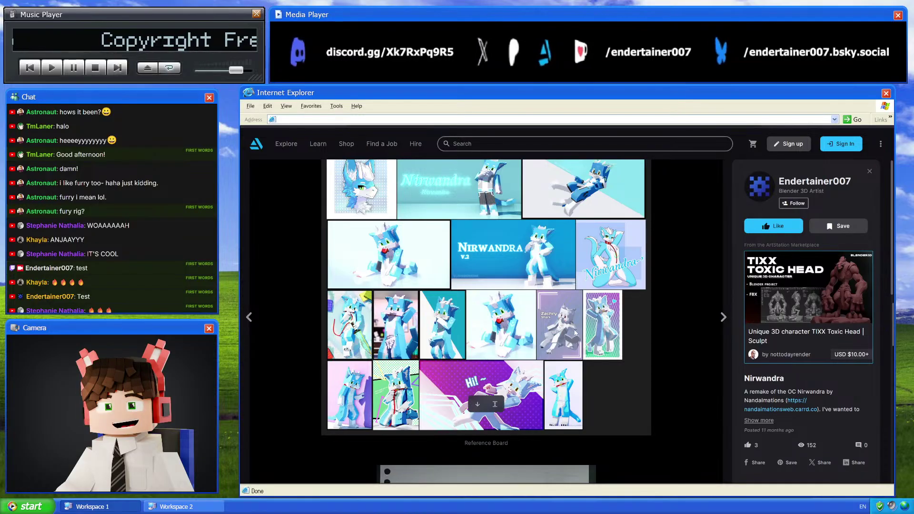
{"action": "scroll", "coordinate": [578, 269], "scroll_direction": "up", "scroll_amount": 2}
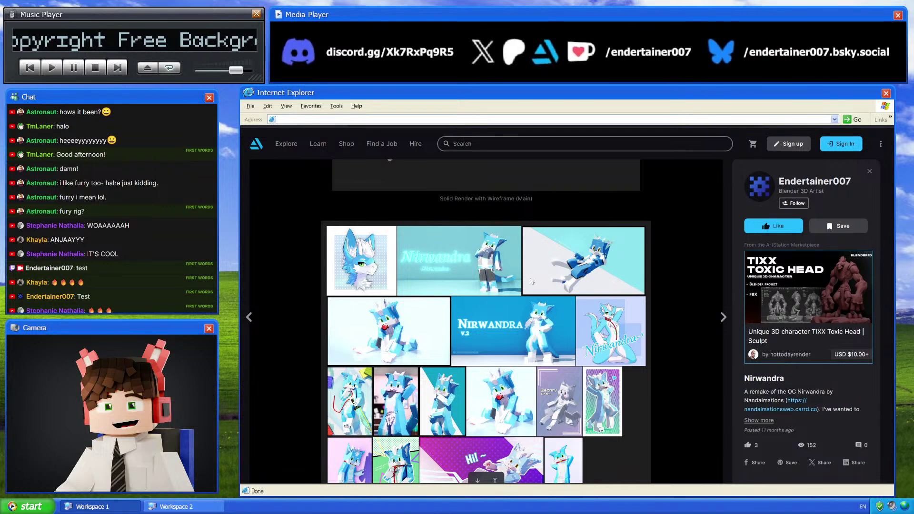
{"action": "scroll", "coordinate": [547, 281], "scroll_direction": "down", "scroll_amount": 1}
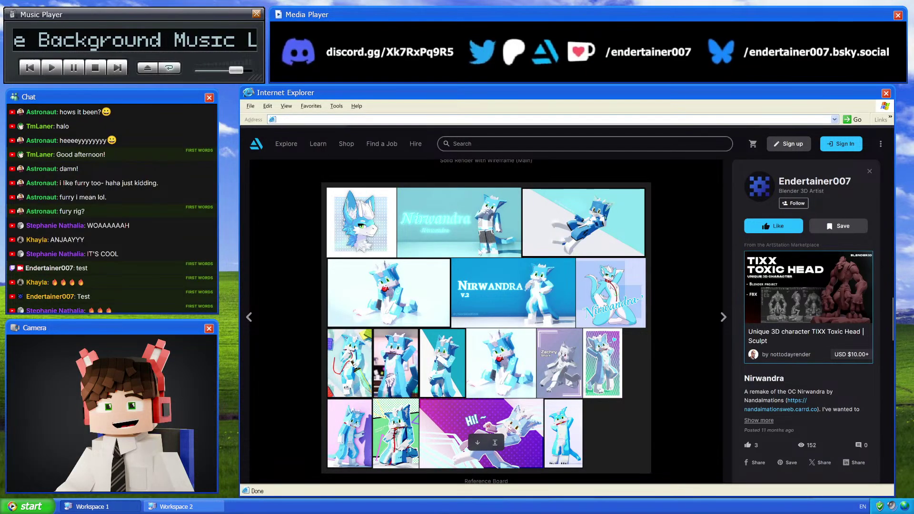
{"action": "scroll", "coordinate": [574, 248], "scroll_direction": "down", "scroll_amount": 1}
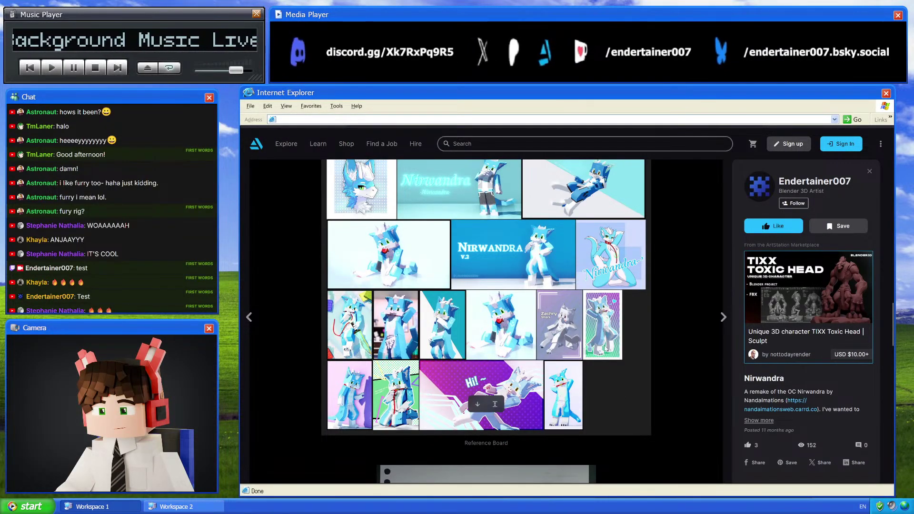
{"action": "scroll", "coordinate": [606, 348], "scroll_direction": "up", "scroll_amount": 1}
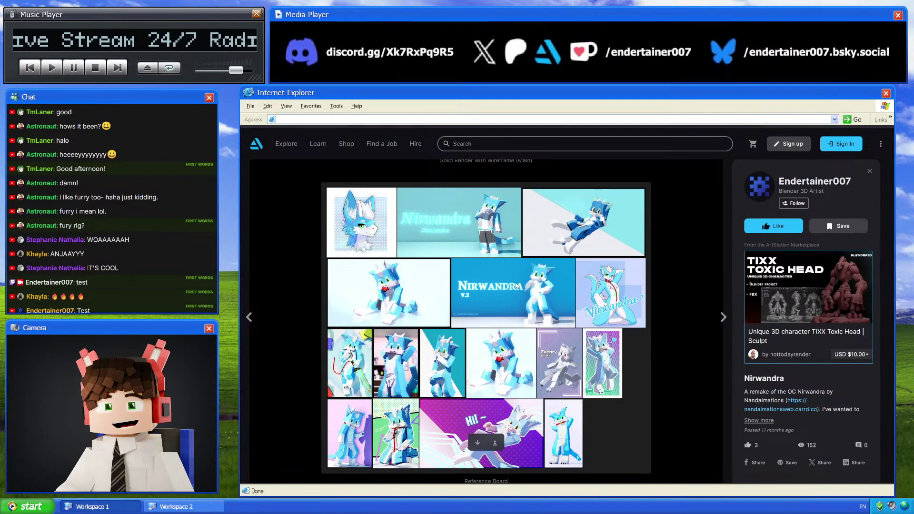
{"action": "scroll", "coordinate": [520, 284], "scroll_direction": "down", "scroll_amount": 4}
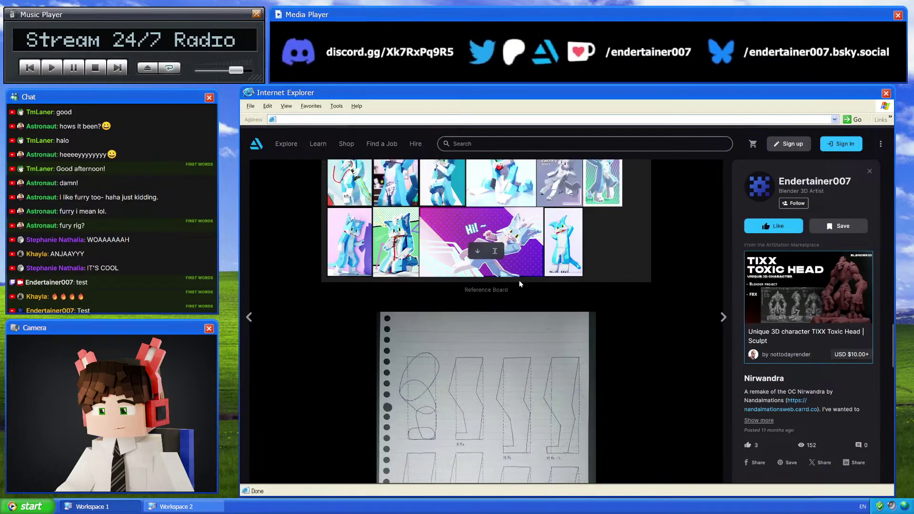
{"action": "scroll", "coordinate": [519, 281], "scroll_direction": "up", "scroll_amount": 4}
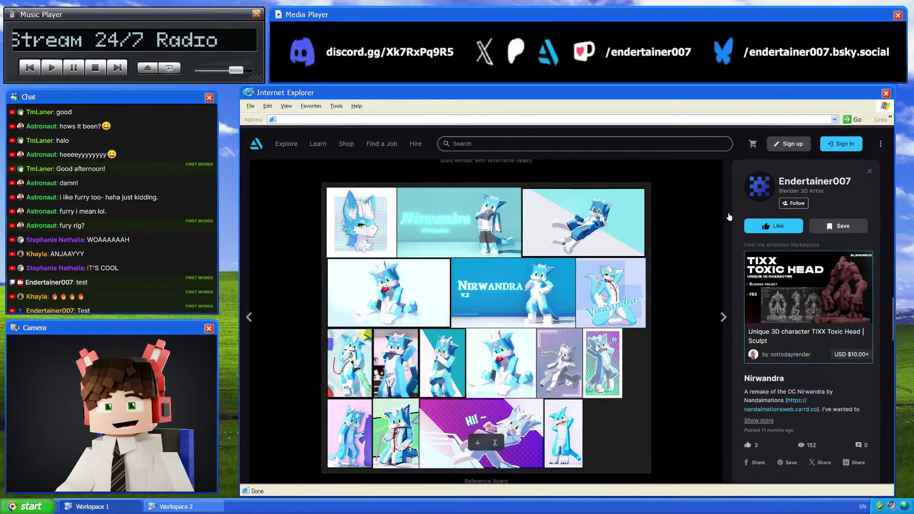
Open the artist's portfolio from the Nirwandra project and open the Prototype Anthro Leg Rig artwork
{"action": "left_click", "coordinate": [811, 189]}
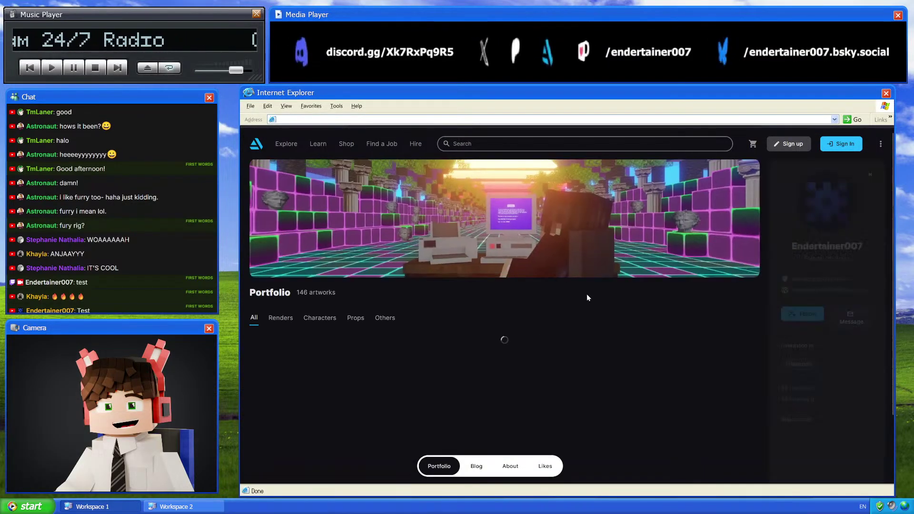
{"action": "scroll", "coordinate": [573, 301], "scroll_direction": "down", "scroll_amount": 20}
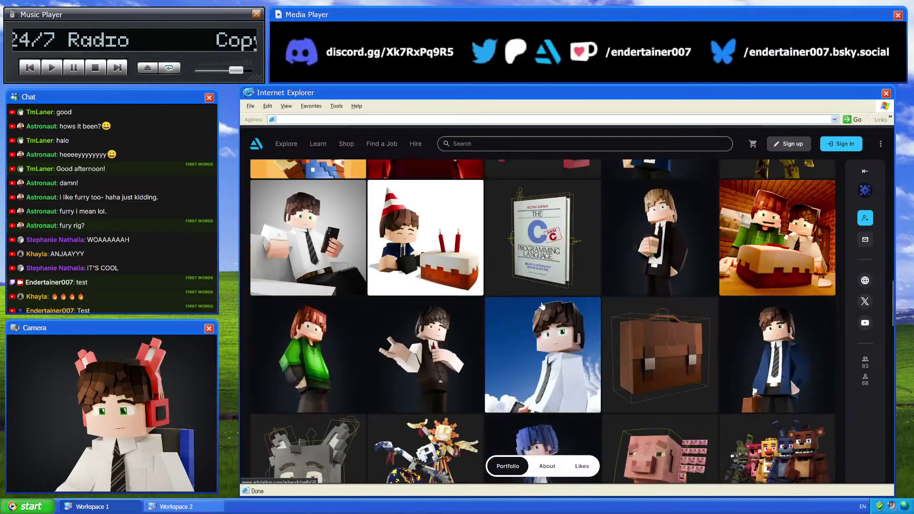
{"action": "scroll", "coordinate": [542, 306], "scroll_direction": "down", "scroll_amount": 8}
{"action": "scroll", "coordinate": [542, 306], "scroll_direction": "up", "scroll_amount": 10}
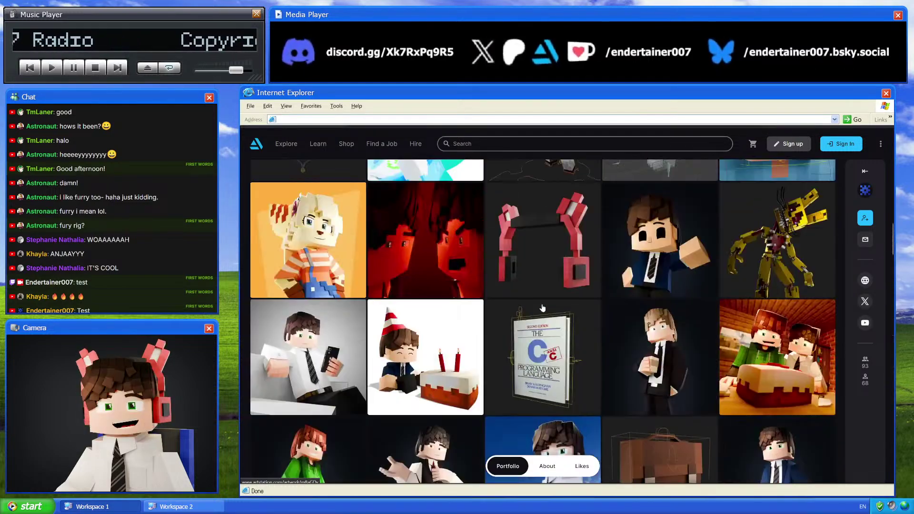
{"action": "scroll", "coordinate": [543, 308], "scroll_direction": "down", "scroll_amount": 5}
{"action": "left_click", "coordinate": [651, 361]}
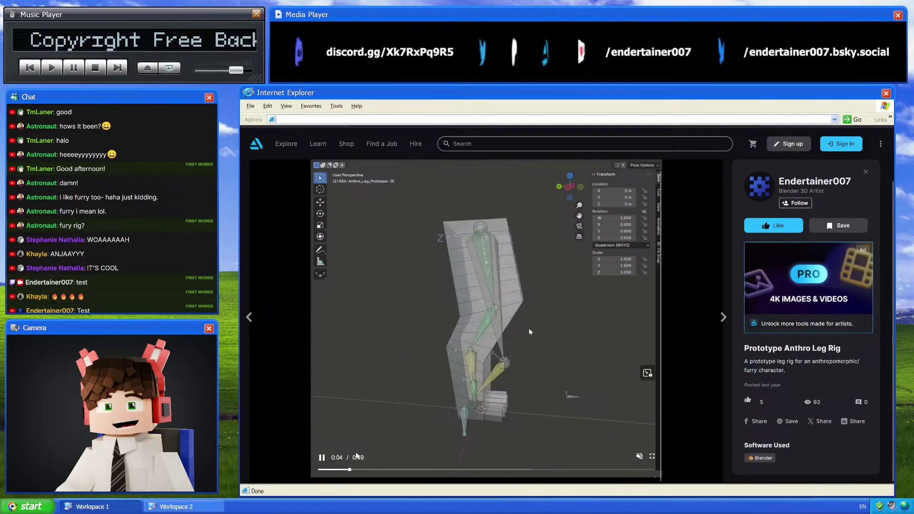
Skip through the leg rig demo video to 0:29 to view the leg's poses
{"action": "left_click", "coordinate": [424, 469]}
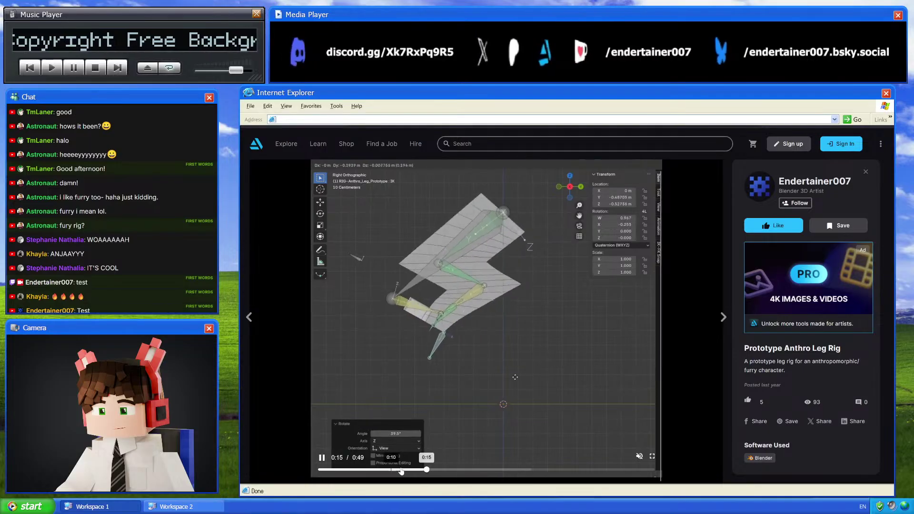
{"action": "left_click_drag", "start_coordinate": [401, 470], "coordinate": [521, 470]}
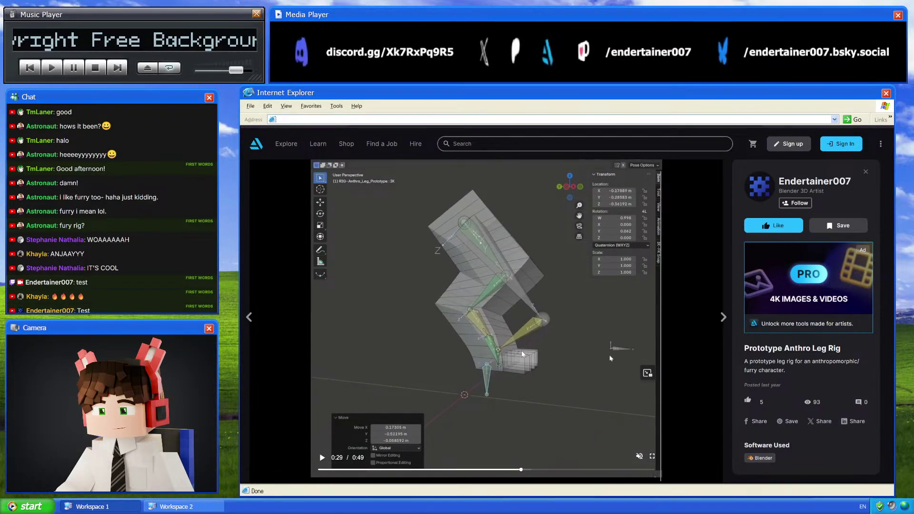
{"action": "left_click", "coordinate": [648, 373]}
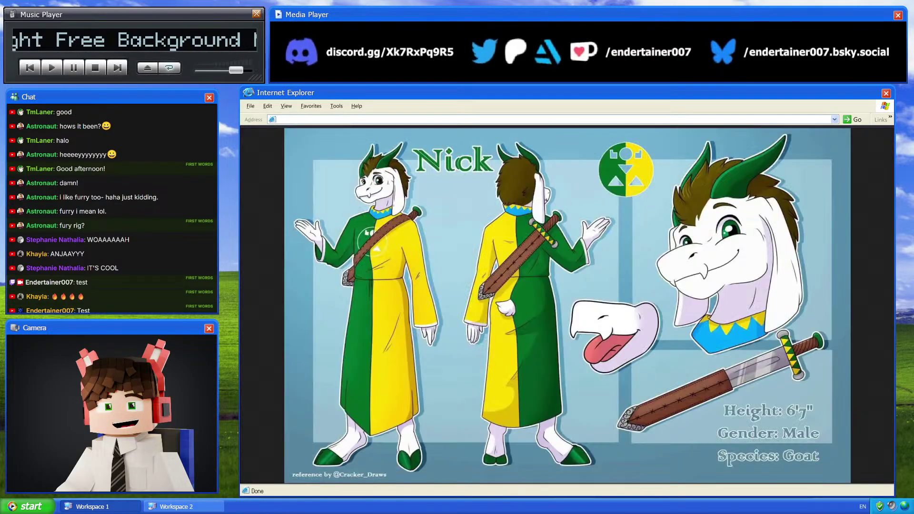
Return from the Nick reference sheet to the Nirwandra project and examine its leg design sketch and character preset rig
{"action": "left_click", "coordinate": [601, 250]}
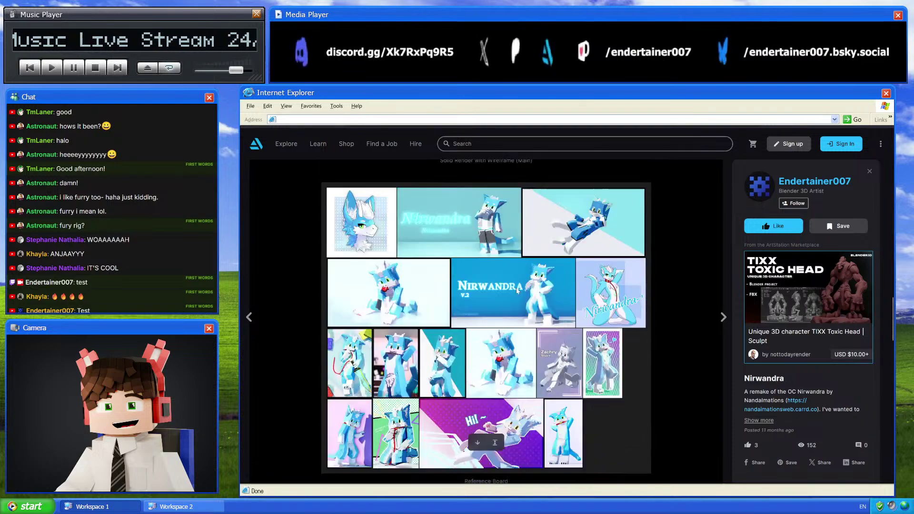
{"action": "scroll", "coordinate": [518, 290], "scroll_direction": "down", "scroll_amount": 5}
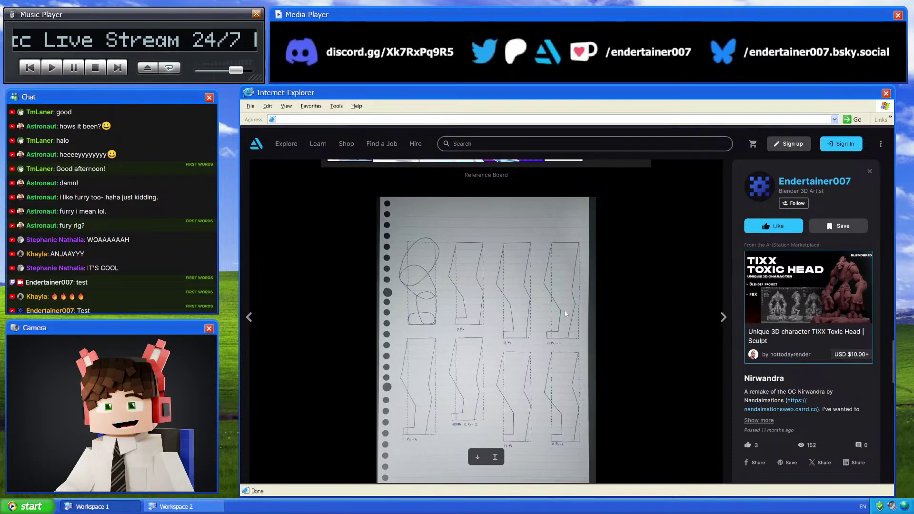
{"action": "scroll", "coordinate": [524, 329], "scroll_direction": "down", "scroll_amount": 3}
{"action": "scroll", "coordinate": [441, 314], "scroll_direction": "up", "scroll_amount": 2}
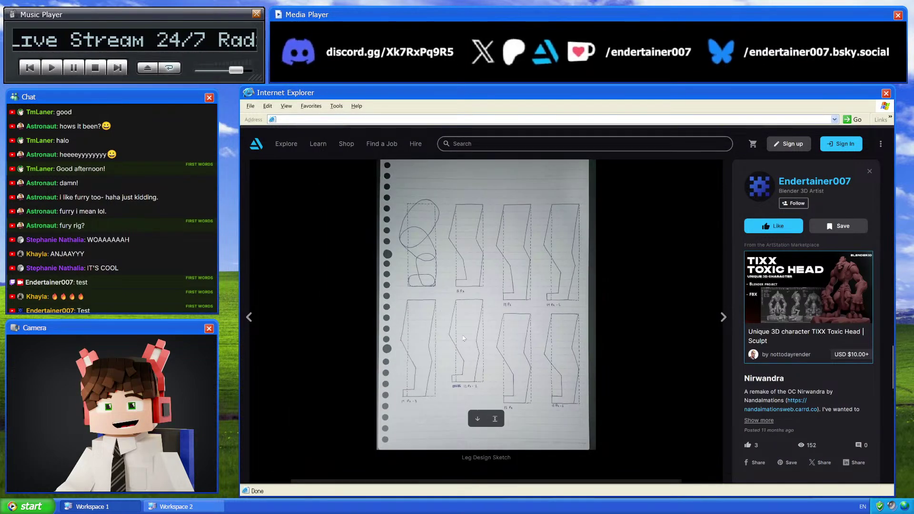
{"action": "scroll", "coordinate": [473, 347], "scroll_direction": "down", "scroll_amount": 3}
{"action": "scroll", "coordinate": [473, 348], "scroll_direction": "up", "scroll_amount": 2}
{"action": "scroll", "coordinate": [473, 347], "scroll_direction": "down", "scroll_amount": 6}
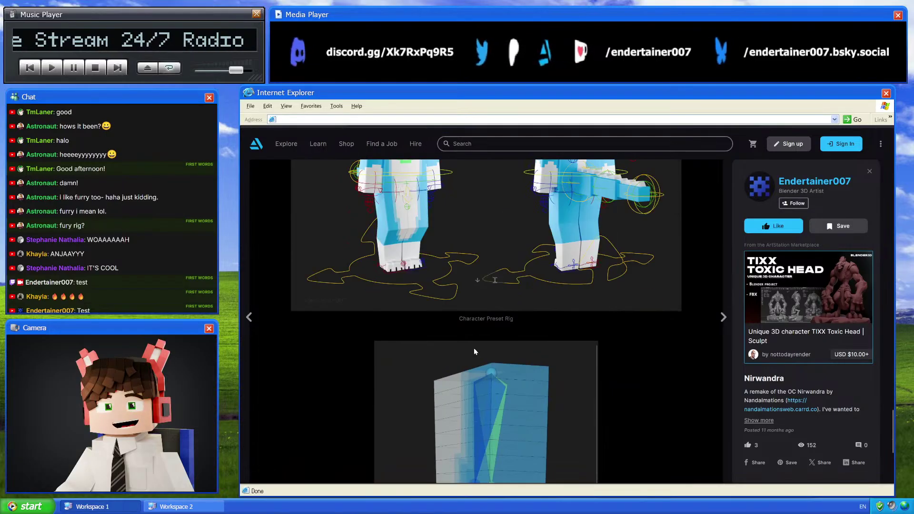
{"action": "scroll", "coordinate": [474, 348], "scroll_direction": "up", "scroll_amount": 4}
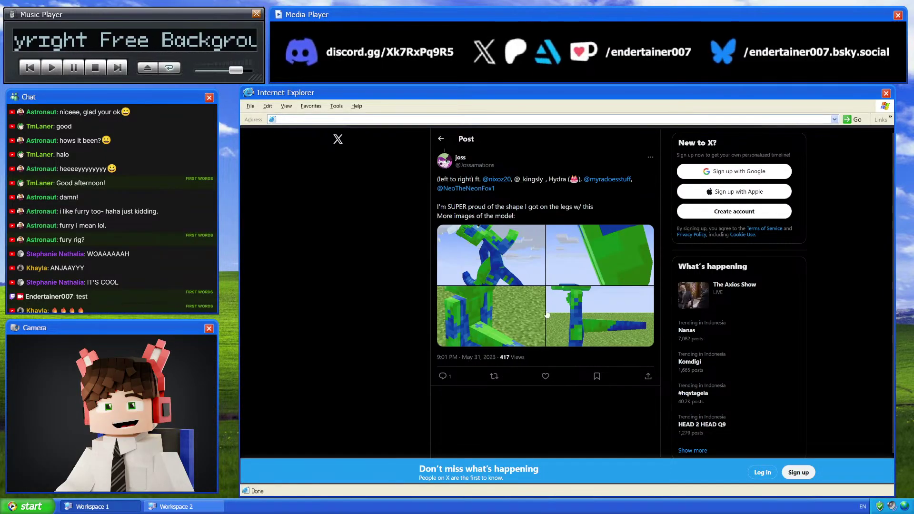
View the X post's images of the green and blue model, from the leg close-up to the full side view
{"action": "left_click", "coordinate": [617, 254]}
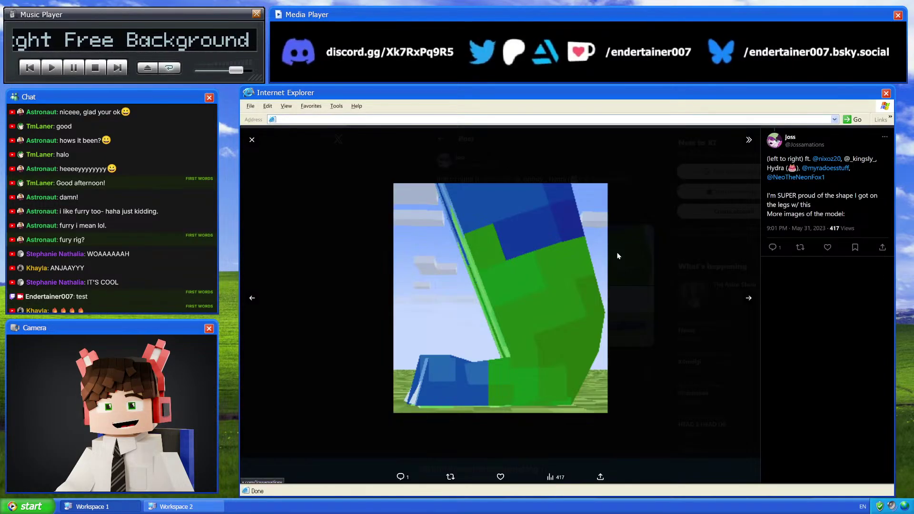
{"action": "left_click", "coordinate": [682, 340]}
{"action": "left_click", "coordinate": [561, 317]}
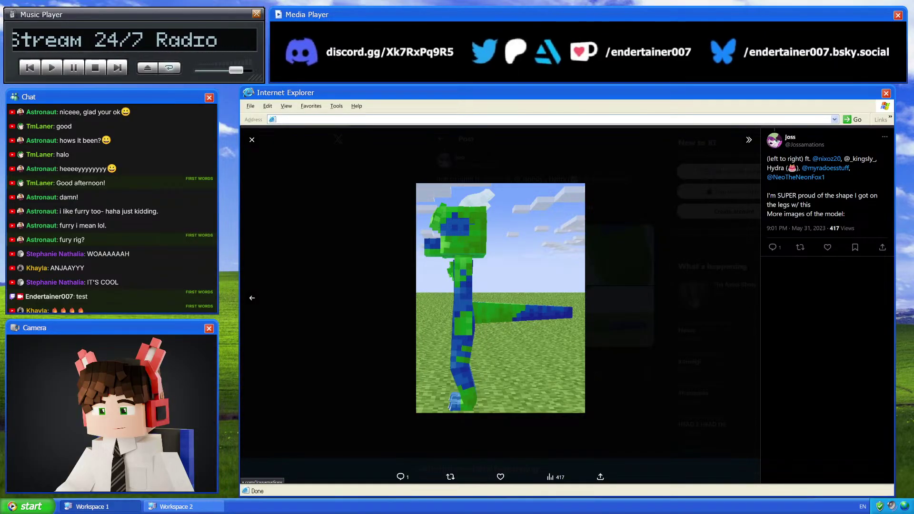
Compare Nirwandra's preset rig with the unclothed Nick reference sheet and the side view in the X post
{"action": "key", "text": "ctrl+Tab"}
{"action": "scroll", "coordinate": [569, 307], "scroll_direction": "down", "scroll_amount": 4}
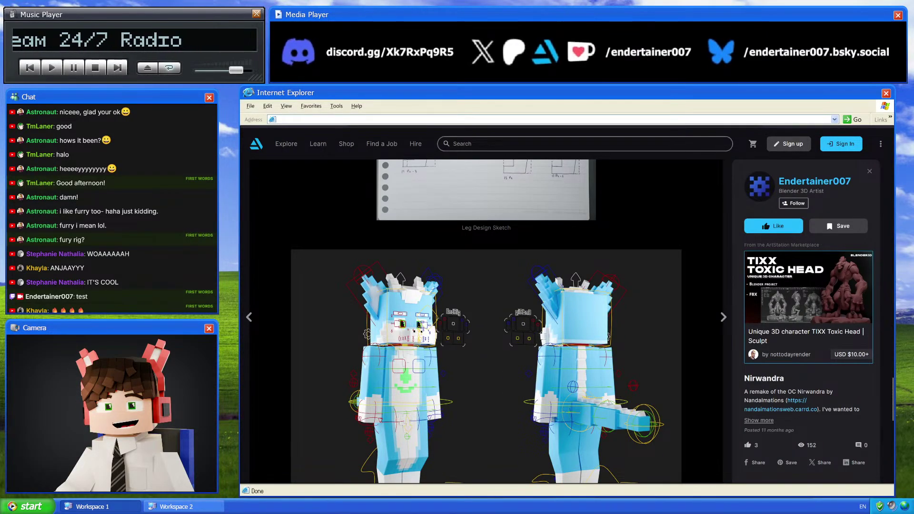
{"action": "key", "text": "ctrl+Tab"}
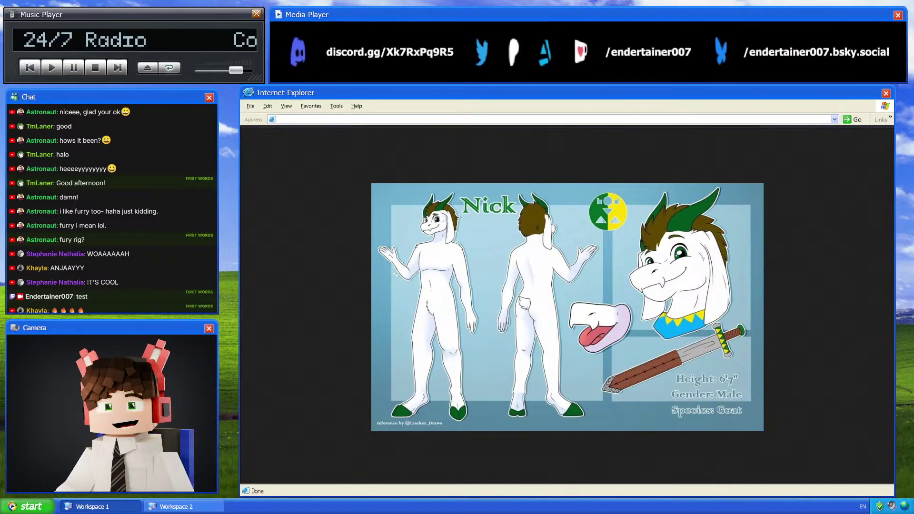
{"action": "key", "text": "ctrl+Tab"}
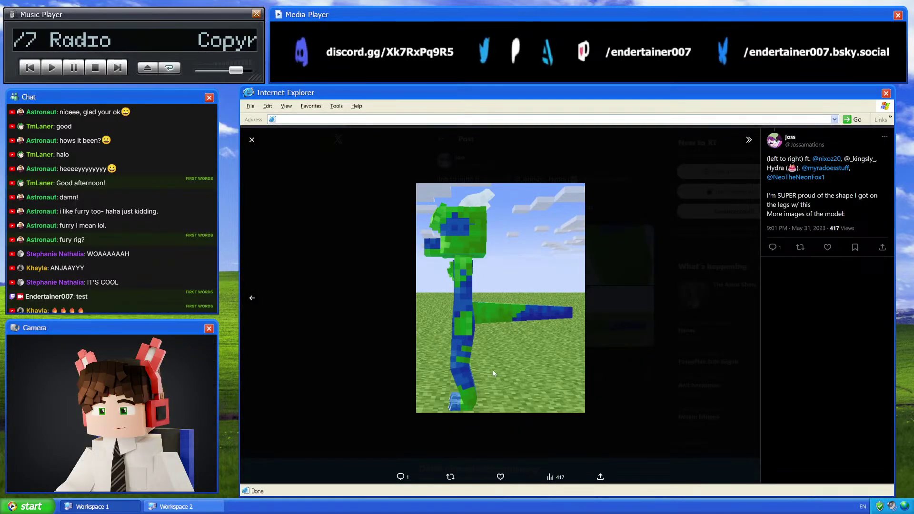
{"action": "key", "text": "ctrl+Tab"}
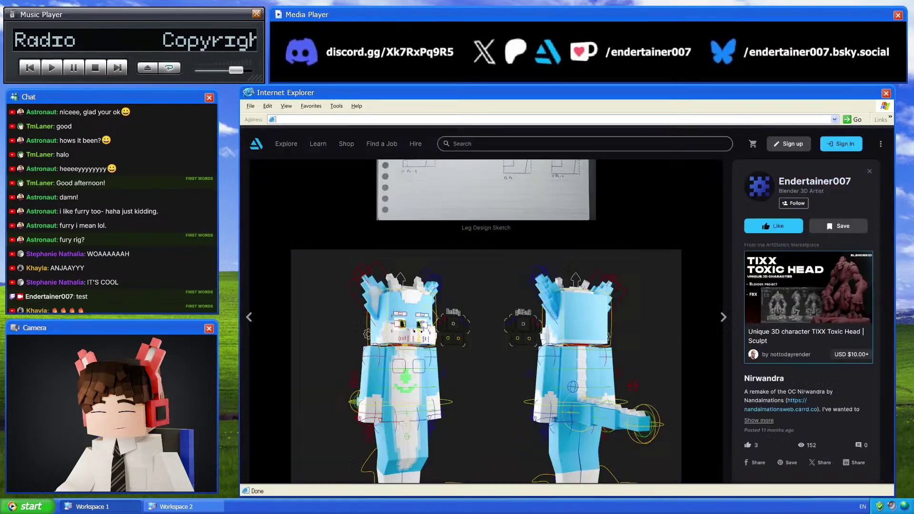
Examine Nirwandra's leg bone image and full preset rig, and switch to the X post's side view for comparison
{"action": "scroll", "coordinate": [566, 291], "scroll_direction": "down", "scroll_amount": 3}
{"action": "scroll", "coordinate": [566, 292], "scroll_direction": "down", "scroll_amount": 3}
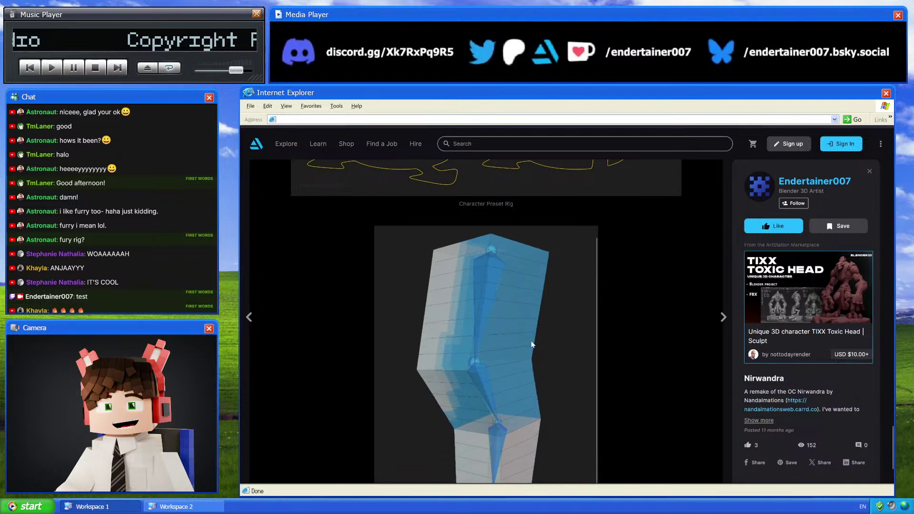
{"action": "scroll", "coordinate": [568, 282], "scroll_direction": "up", "scroll_amount": 5}
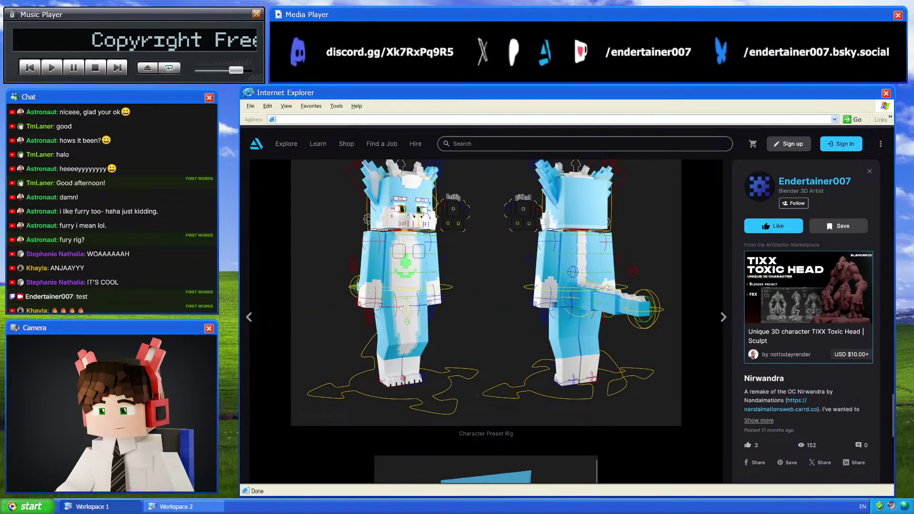
{"action": "key", "text": "ctrl+Tab"}
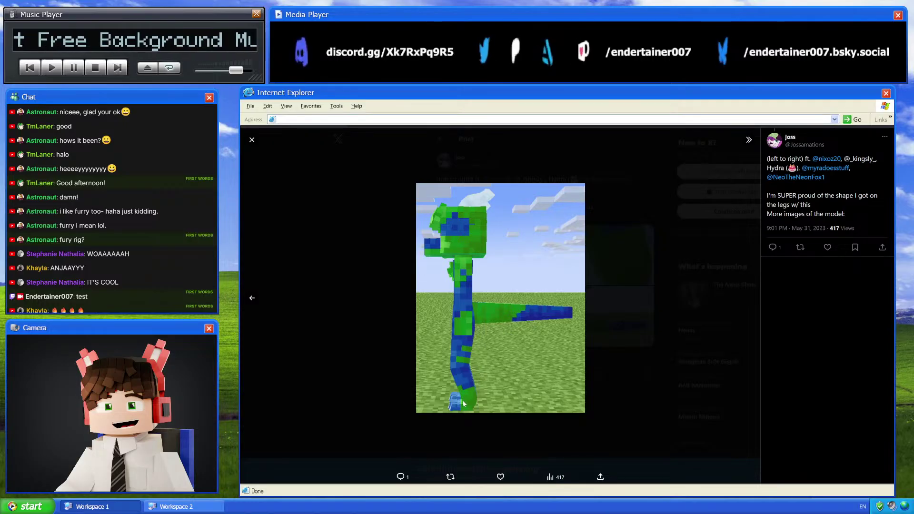
Open the KudoDerg project on ArtStation and look through its hair design, character model and rig images
{"action": "key", "text": "ctrl+Tab"}
{"action": "key", "text": "Right"}
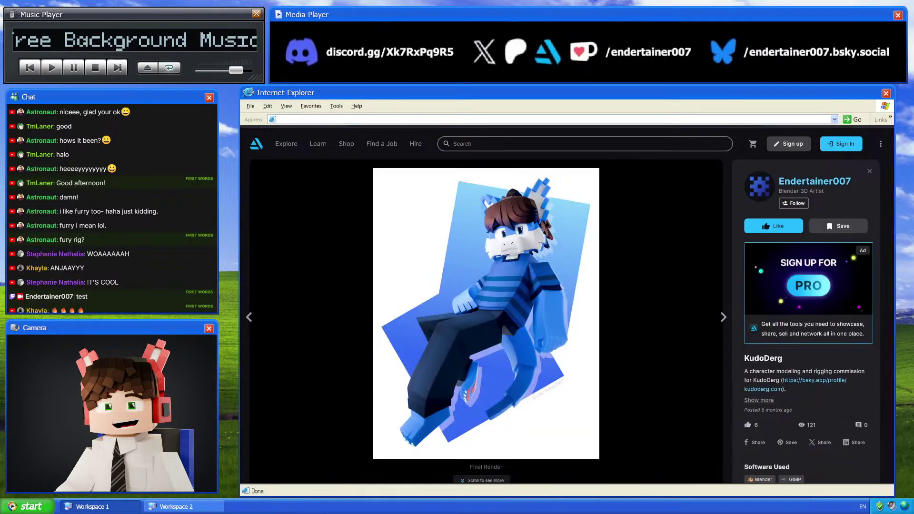
{"action": "scroll", "coordinate": [518, 322], "scroll_direction": "down", "scroll_amount": 15}
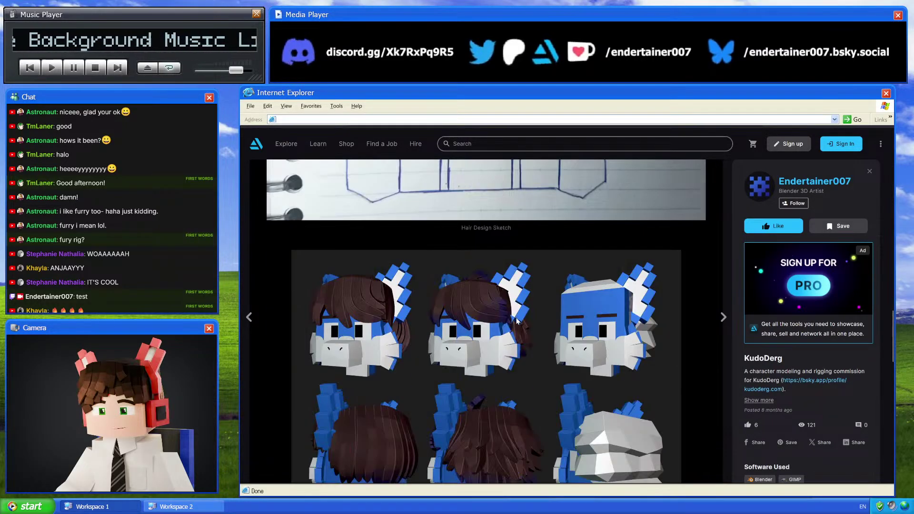
{"action": "scroll", "coordinate": [535, 368], "scroll_direction": "down", "scroll_amount": 8}
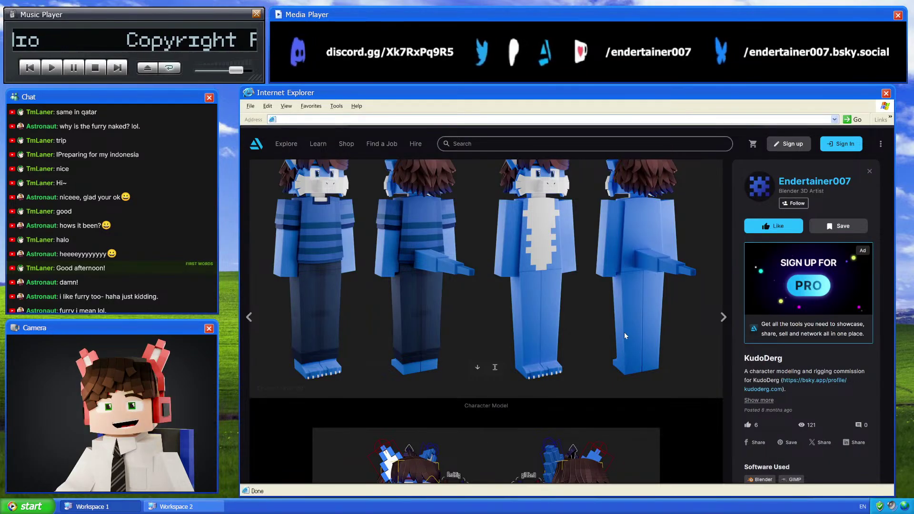
{"action": "scroll", "coordinate": [613, 389], "scroll_direction": "down", "scroll_amount": 3}
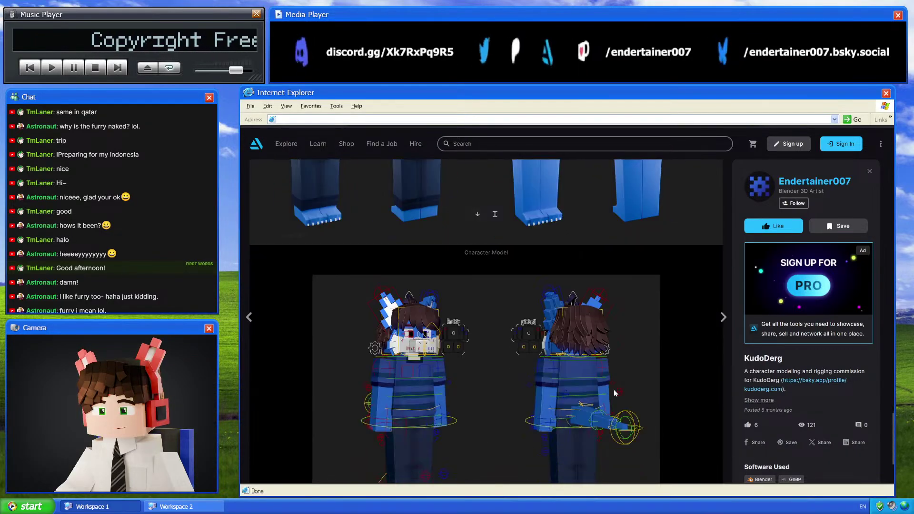
Look back through the KudoDerg project's hair designs, sketch and wireframe render up to the final render
{"action": "scroll", "coordinate": [613, 393], "scroll_direction": "up", "scroll_amount": 10}
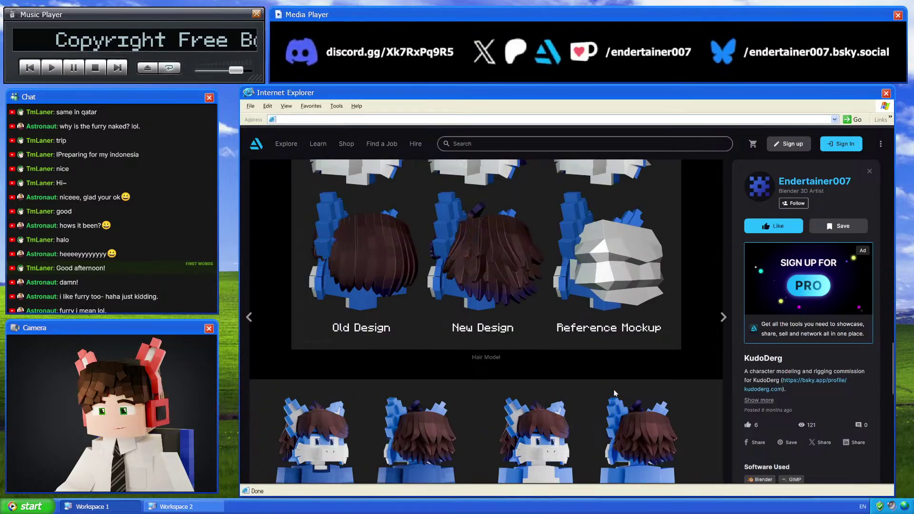
{"action": "scroll", "coordinate": [613, 390], "scroll_direction": "up", "scroll_amount": 1}
{"action": "scroll", "coordinate": [604, 384], "scroll_direction": "up", "scroll_amount": 5}
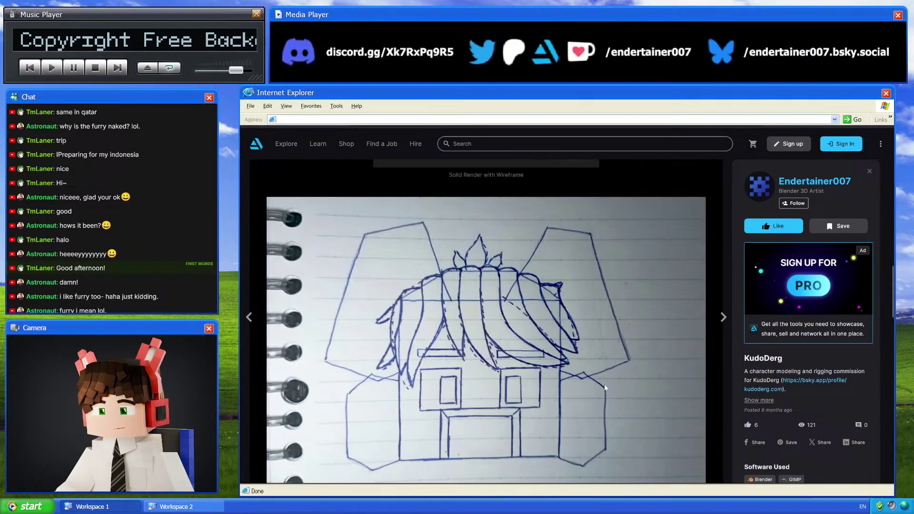
{"action": "scroll", "coordinate": [607, 304], "scroll_direction": "up", "scroll_amount": 5}
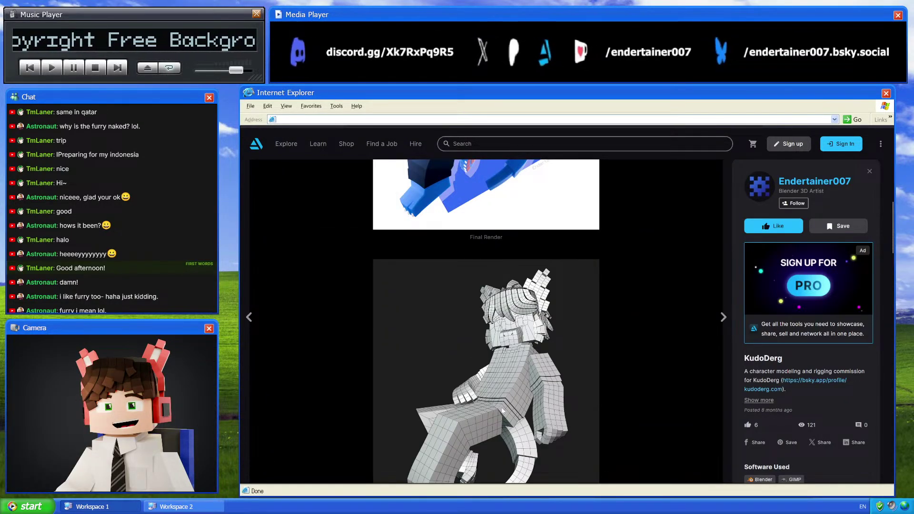
{"action": "scroll", "coordinate": [492, 411], "scroll_direction": "up", "scroll_amount": 4}
{"action": "mouse_move", "coordinate": [573, 298]}
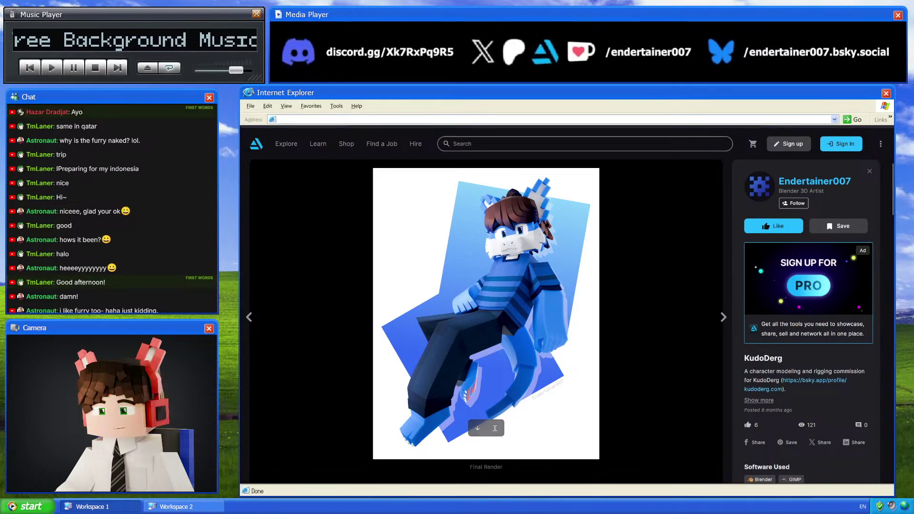
Open the Snout Rig (Jaw Type) [v2] project, view its first snout images and read the full description
{"action": "key", "text": "Right"}
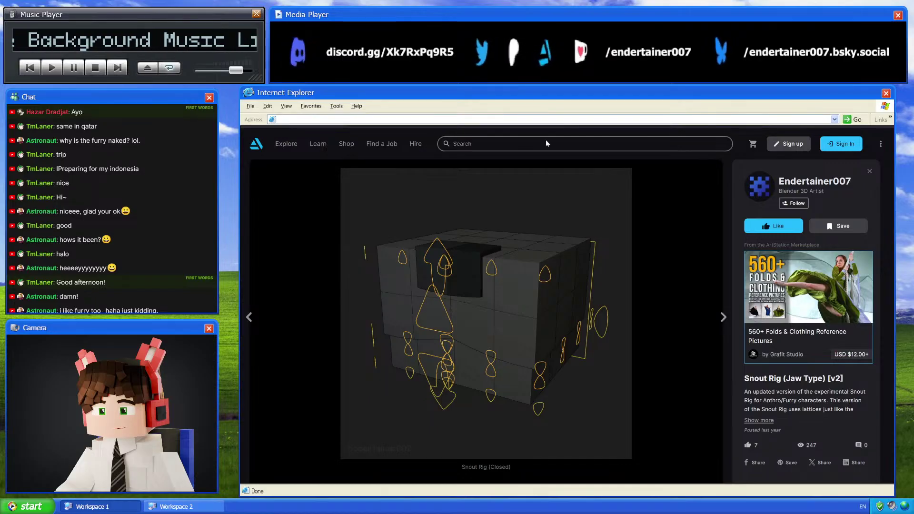
{"action": "scroll", "coordinate": [547, 358], "scroll_direction": "down", "scroll_amount": 1}
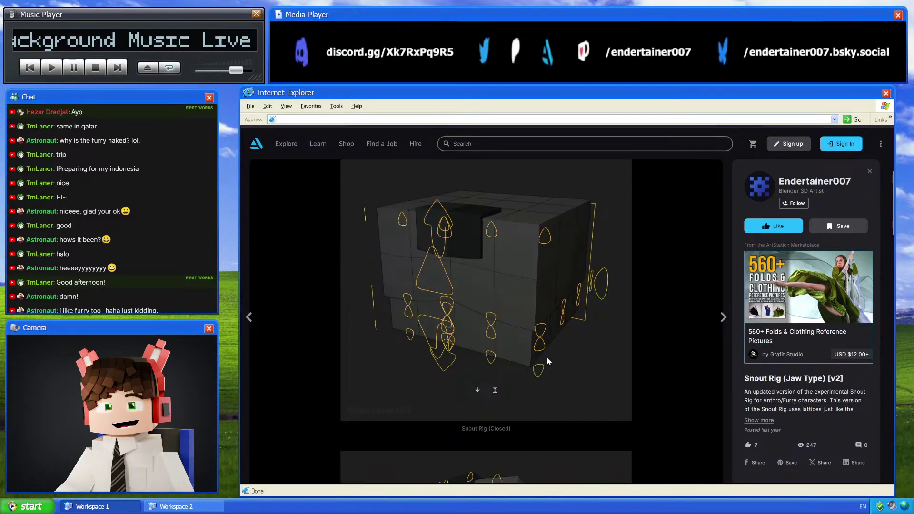
{"action": "scroll", "coordinate": [547, 358], "scroll_direction": "down", "scroll_amount": 5}
{"action": "scroll", "coordinate": [547, 366], "scroll_direction": "down", "scroll_amount": 2}
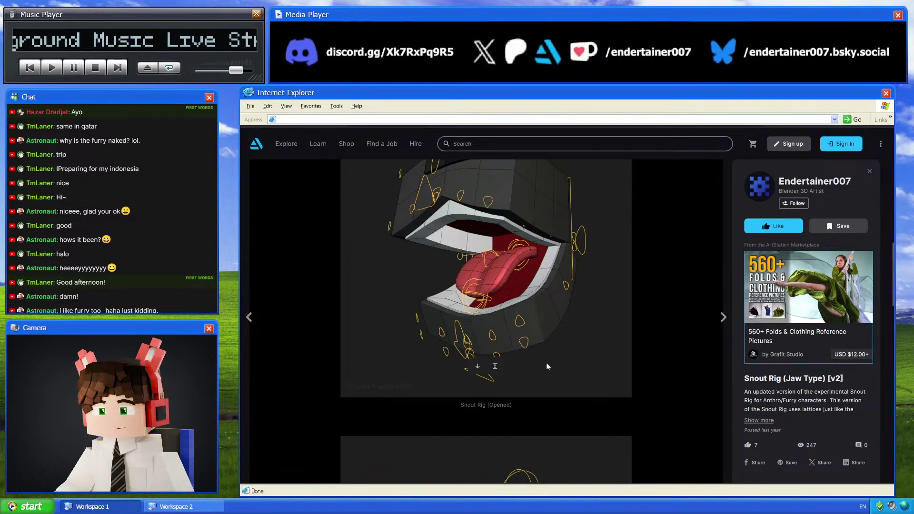
{"action": "left_click", "coordinate": [753, 421]}
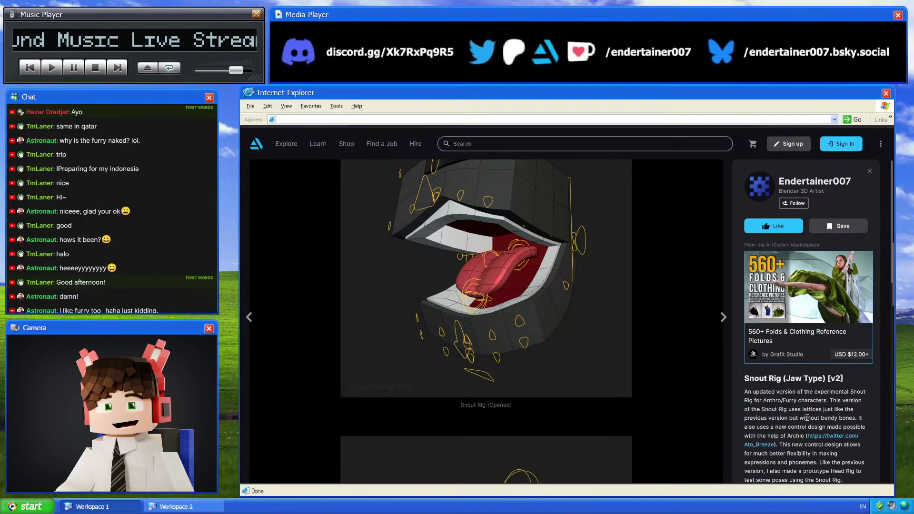
{"action": "scroll", "coordinate": [782, 421], "scroll_direction": "down", "scroll_amount": 4}
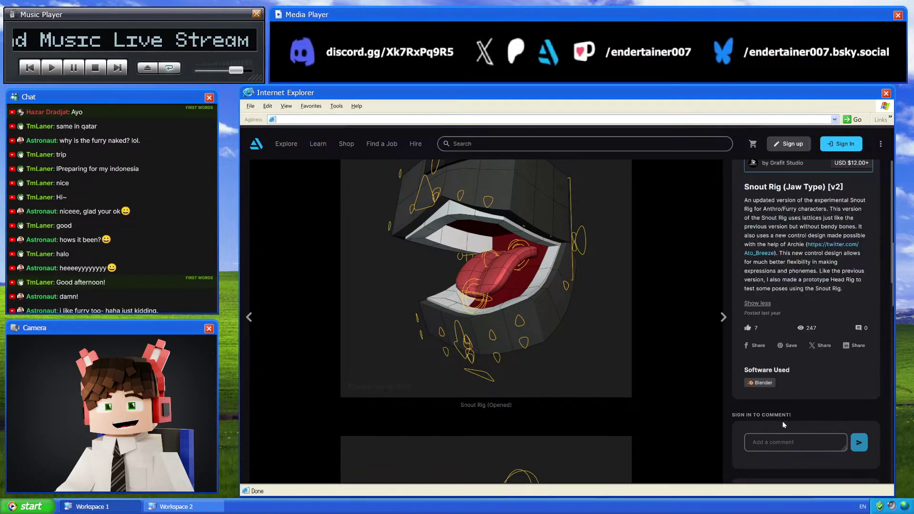
{"action": "left_click", "coordinate": [753, 305]}
{"action": "scroll", "coordinate": [541, 292], "scroll_direction": "up", "scroll_amount": 2}
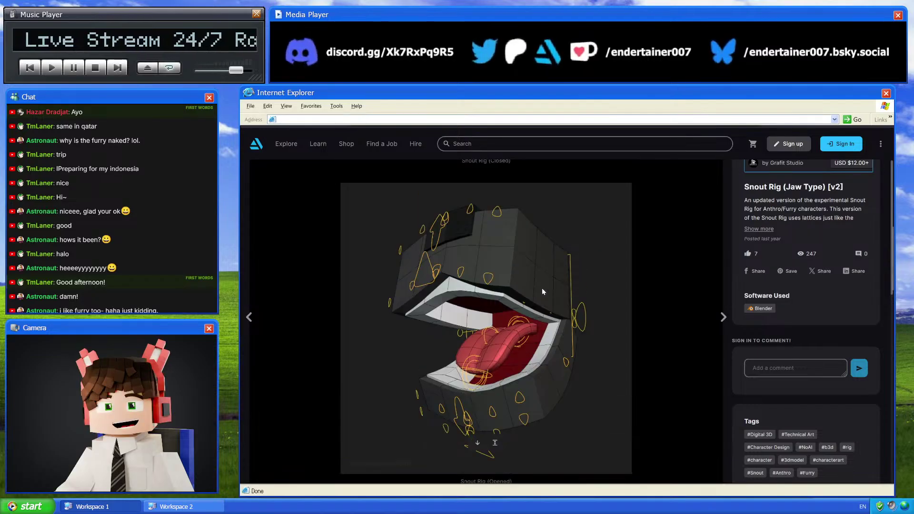
Compare the closed and opened snout images of Snout Rig (Jaw Type) [v2]
{"action": "scroll", "coordinate": [422, 312], "scroll_direction": "up", "scroll_amount": 2}
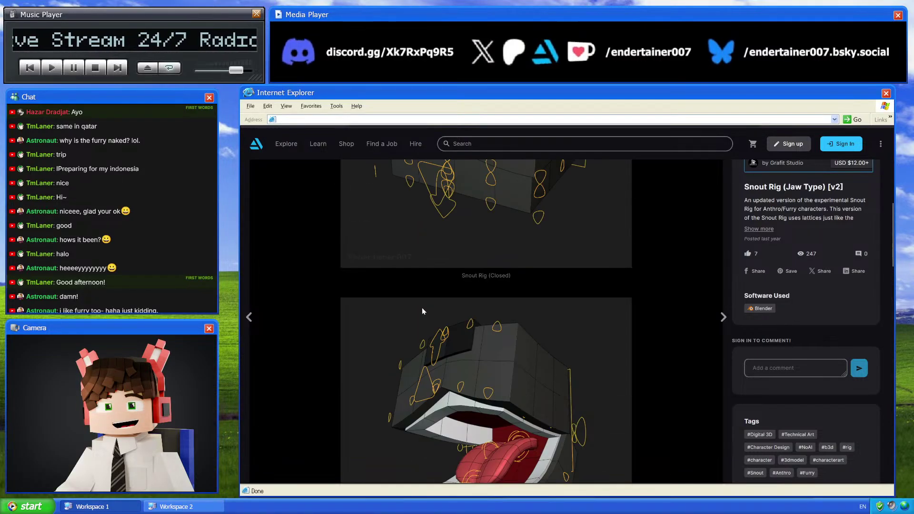
{"action": "scroll", "coordinate": [515, 215], "scroll_direction": "up", "scroll_amount": 4}
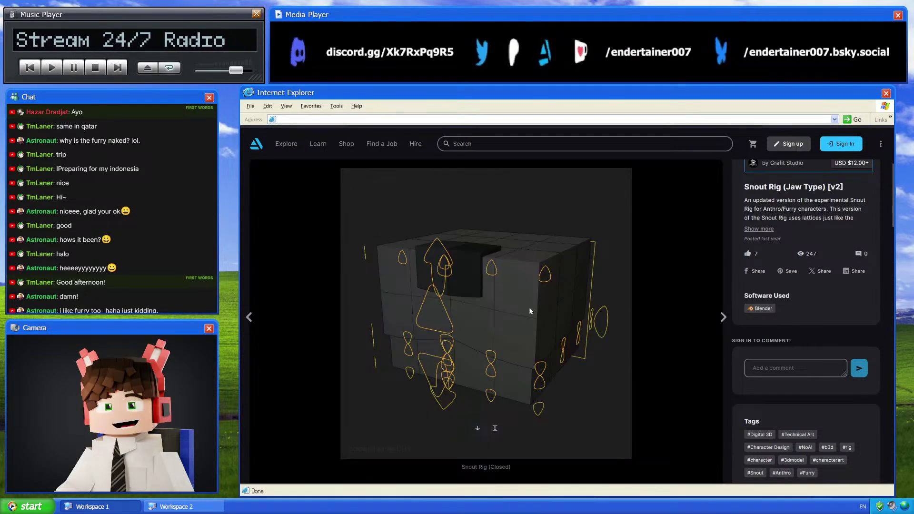
{"action": "scroll", "coordinate": [529, 307], "scroll_direction": "down", "scroll_amount": 4}
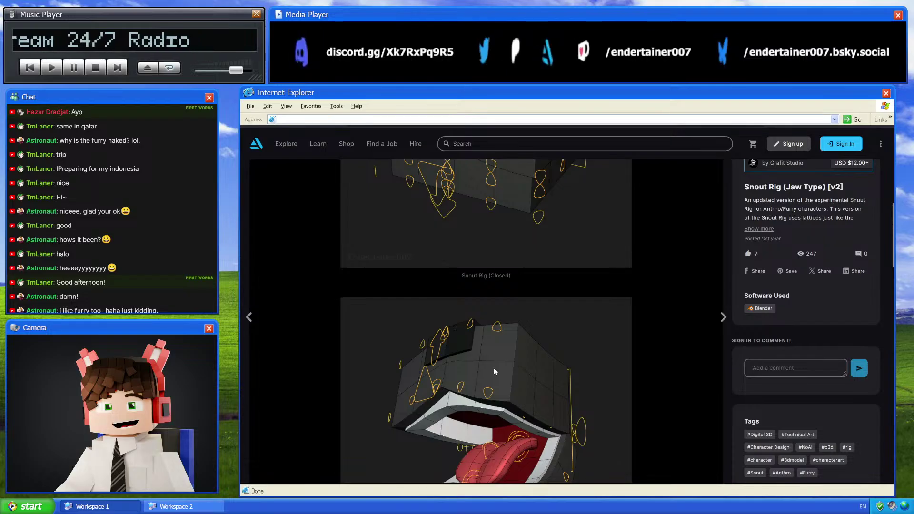
{"action": "scroll", "coordinate": [494, 367], "scroll_direction": "down", "scroll_amount": 4}
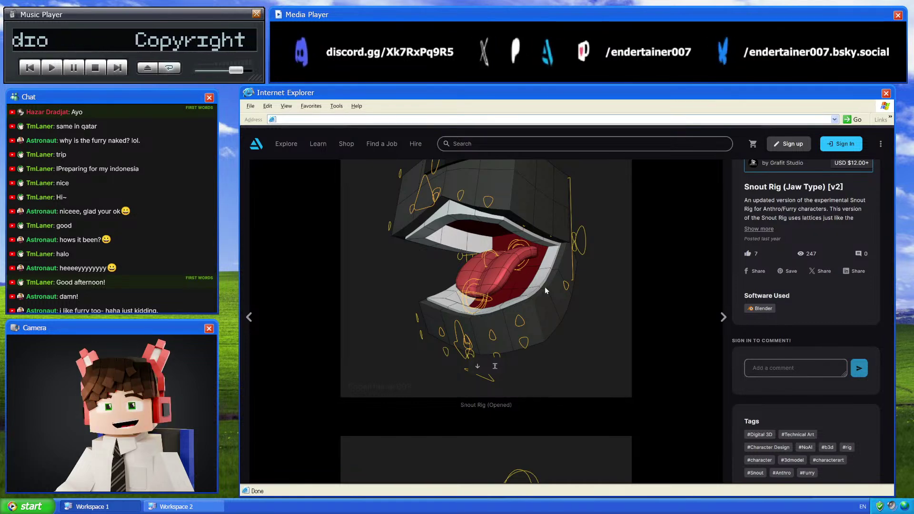
Examine the v2 project's Prototype Anthro Head Rig, phonemes pose test and facial expression images
{"action": "scroll", "coordinate": [544, 287], "scroll_direction": "down", "scroll_amount": 10}
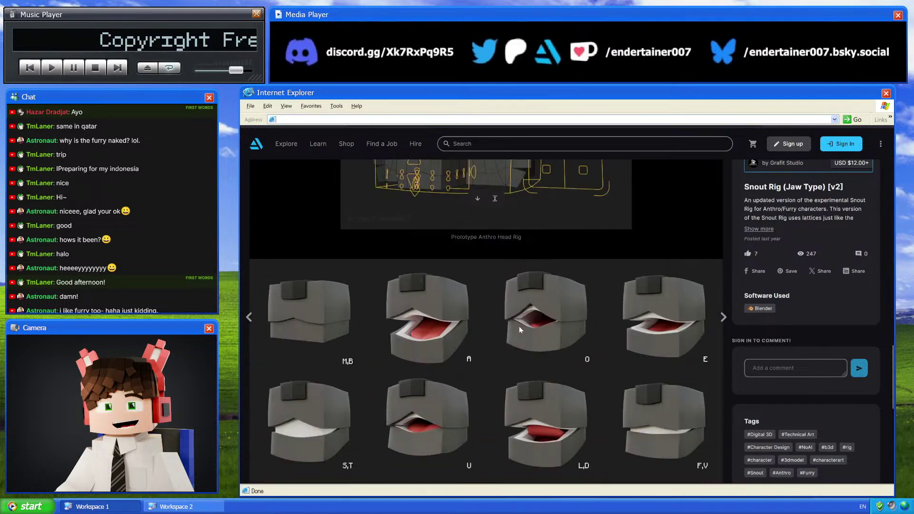
{"action": "scroll", "coordinate": [518, 327], "scroll_direction": "down", "scroll_amount": 5}
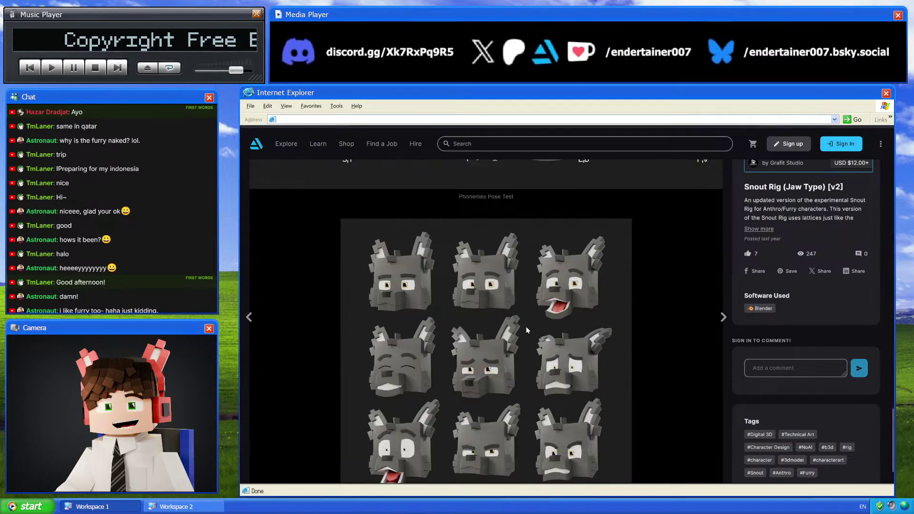
{"action": "scroll", "coordinate": [526, 326], "scroll_direction": "up", "scroll_amount": 4}
{"action": "scroll", "coordinate": [617, 257], "scroll_direction": "up", "scroll_amount": 5}
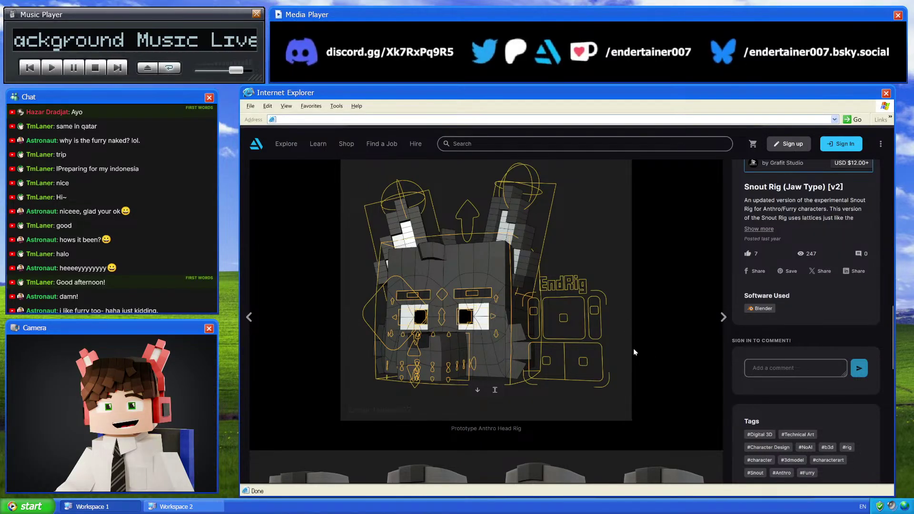
{"action": "scroll", "coordinate": [500, 365], "scroll_direction": "down", "scroll_amount": 5}
{"action": "scroll", "coordinate": [500, 365], "scroll_direction": "up", "scroll_amount": 5}
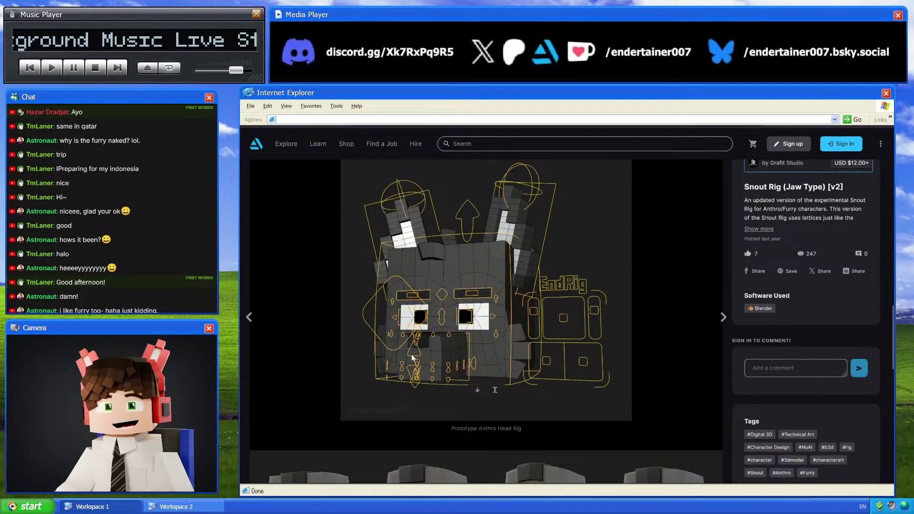
{"action": "scroll", "coordinate": [604, 344], "scroll_direction": "down", "scroll_amount": 2}
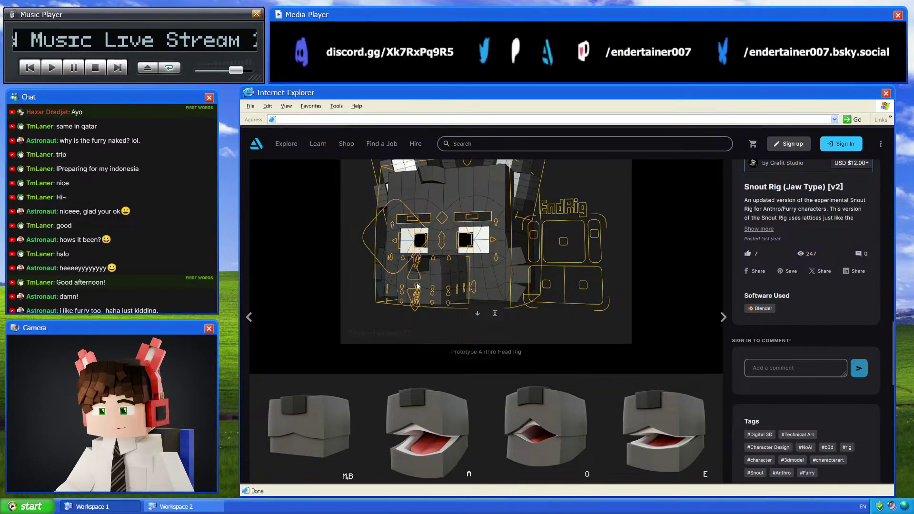
{"action": "scroll", "coordinate": [505, 312], "scroll_direction": "down", "scroll_amount": 10}
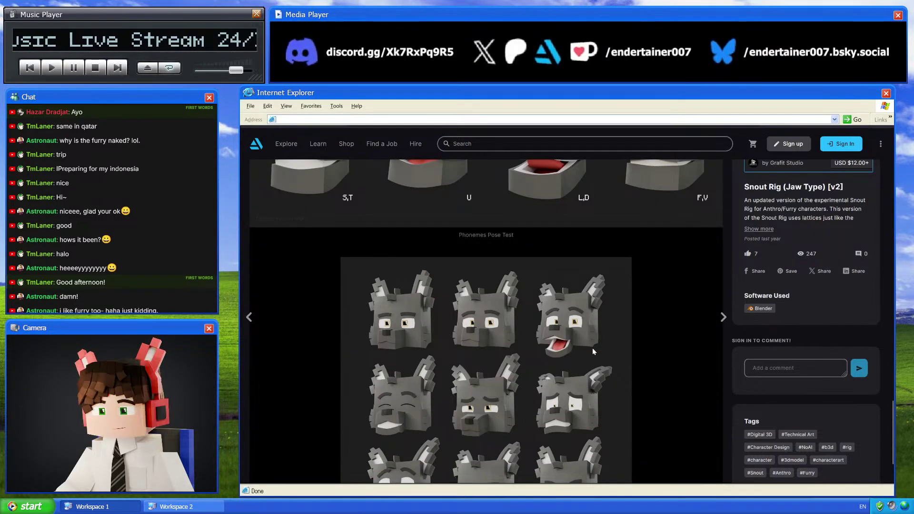
Return to the Prototype Anthro Head Rig image and compare its controls with the phoneme poses
{"action": "scroll", "coordinate": [592, 350], "scroll_direction": "up", "scroll_amount": 4}
{"action": "scroll", "coordinate": [593, 352], "scroll_direction": "up", "scroll_amount": 5}
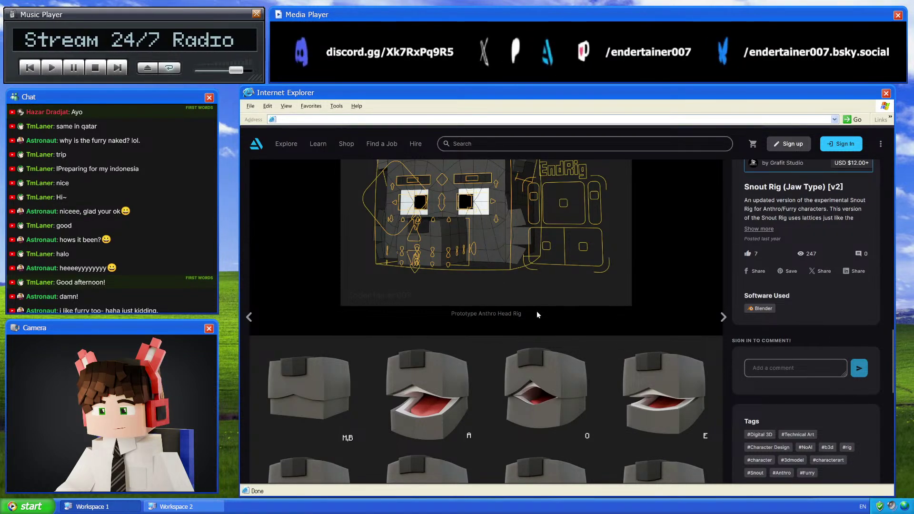
{"action": "scroll", "coordinate": [592, 385], "scroll_direction": "up", "scroll_amount": 4}
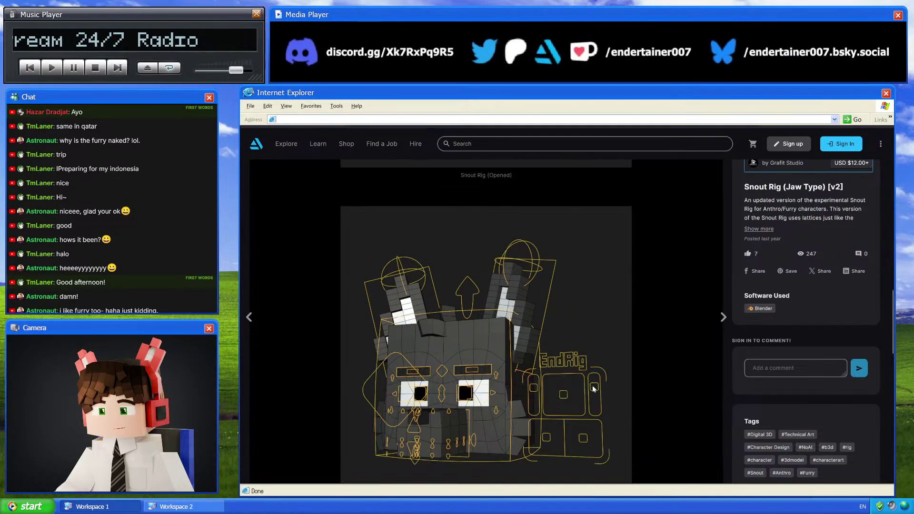
{"action": "scroll", "coordinate": [592, 384], "scroll_direction": "down", "scroll_amount": 4}
{"action": "scroll", "coordinate": [593, 384], "scroll_direction": "up", "scroll_amount": 3}
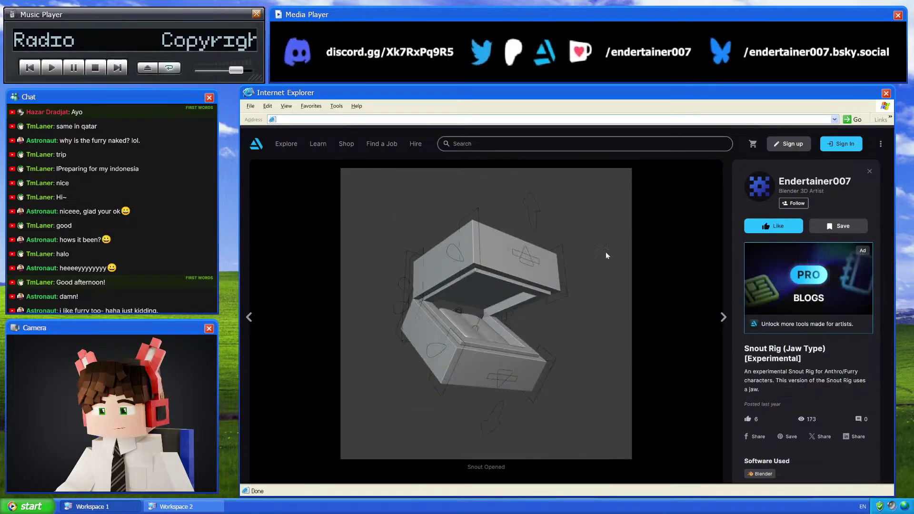
View the experimental Snout Rig's head armature, and the v1 Snout Rig's snout images and Expression Pose Test
{"action": "scroll", "coordinate": [601, 270], "scroll_direction": "down", "scroll_amount": 5}
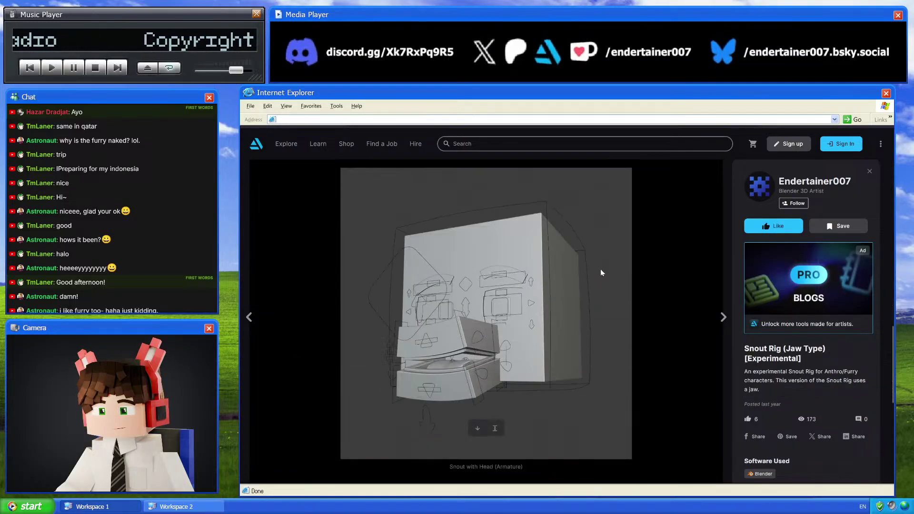
{"action": "scroll", "coordinate": [601, 269], "scroll_direction": "down", "scroll_amount": 10}
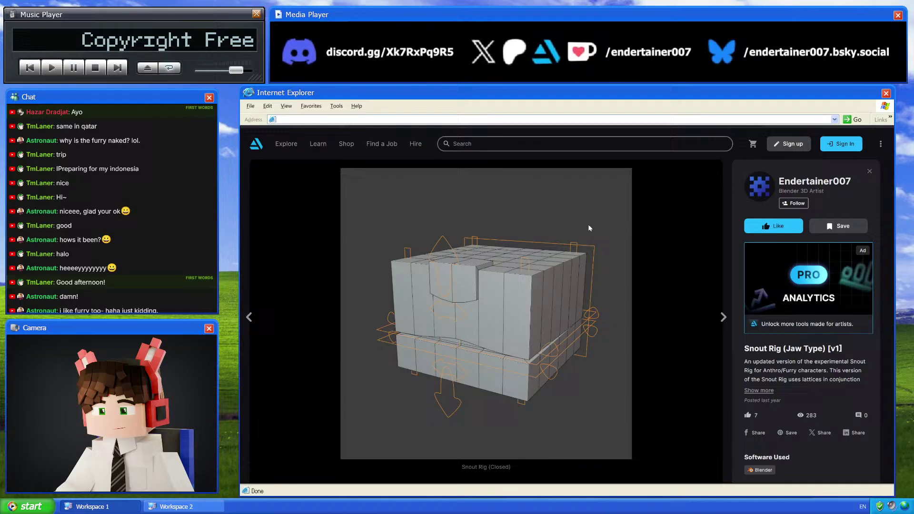
{"action": "scroll", "coordinate": [570, 295], "scroll_direction": "down", "scroll_amount": 5}
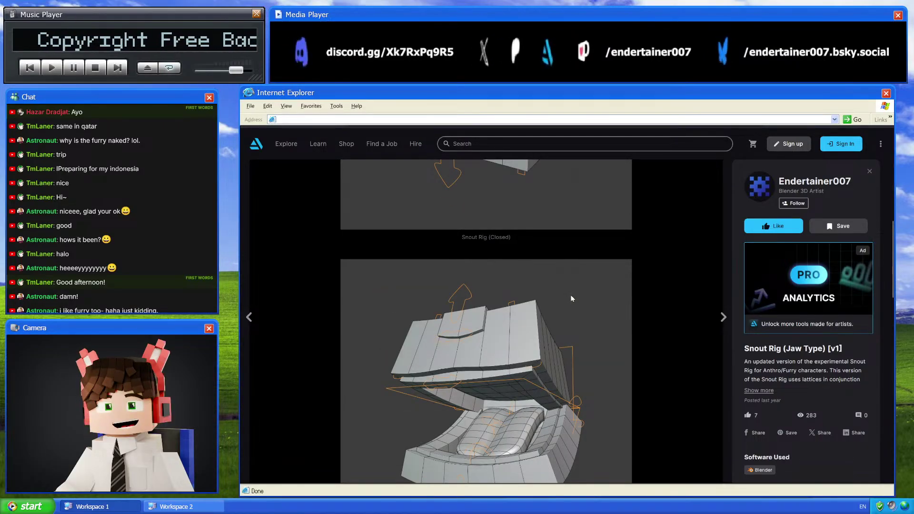
{"action": "scroll", "coordinate": [571, 299], "scroll_direction": "down", "scroll_amount": 10}
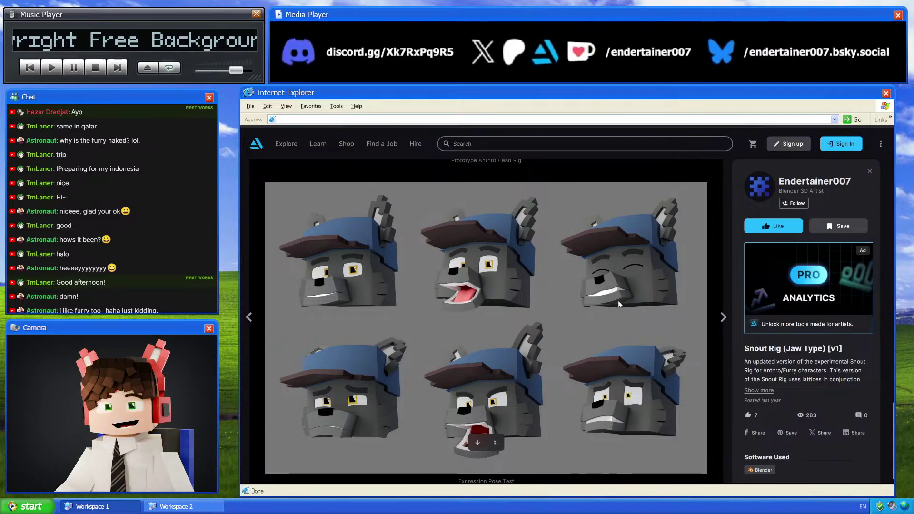
{"action": "scroll", "coordinate": [571, 182], "scroll_direction": "up", "scroll_amount": 3}
{"action": "scroll", "coordinate": [611, 230], "scroll_direction": "down", "scroll_amount": 3}
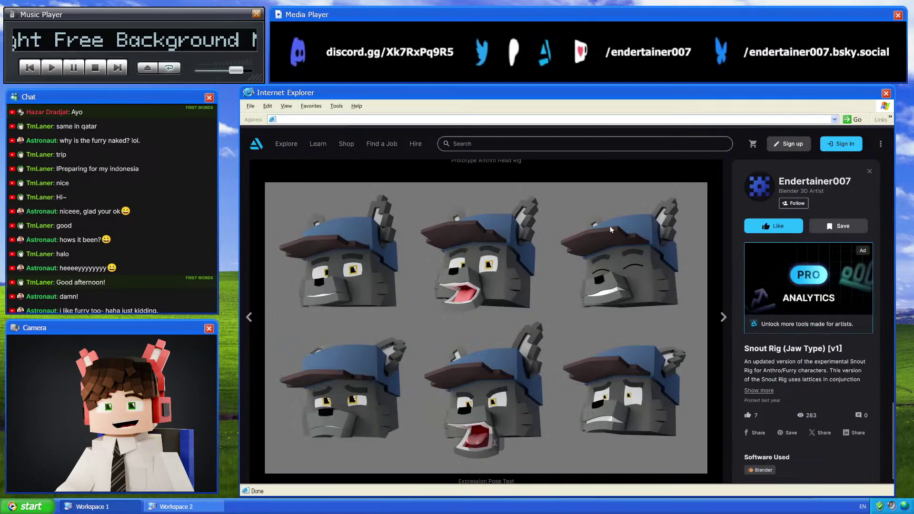
{"action": "scroll", "coordinate": [612, 230], "scroll_direction": "down", "scroll_amount": 3}
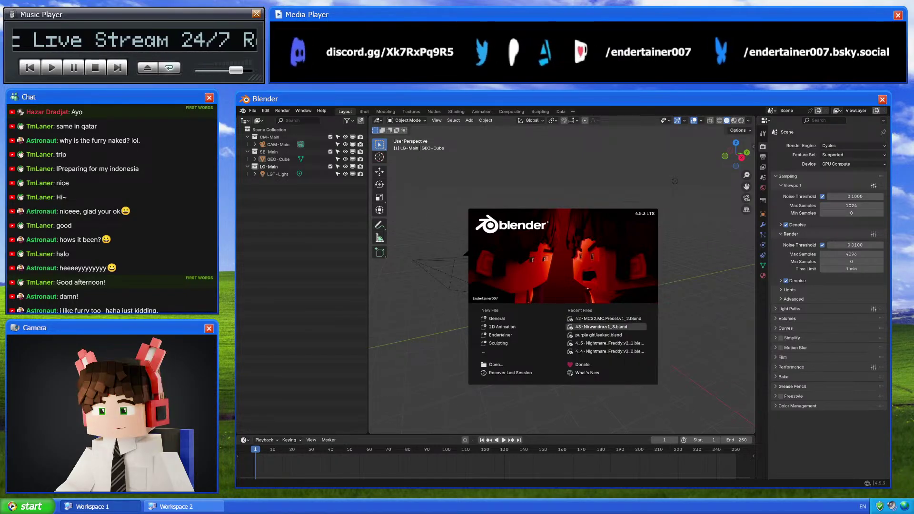
Switch to Blender, open the Takai MC Preset rig file and allow execution of its Python scripts
{"action": "left_click", "coordinate": [513, 276]}
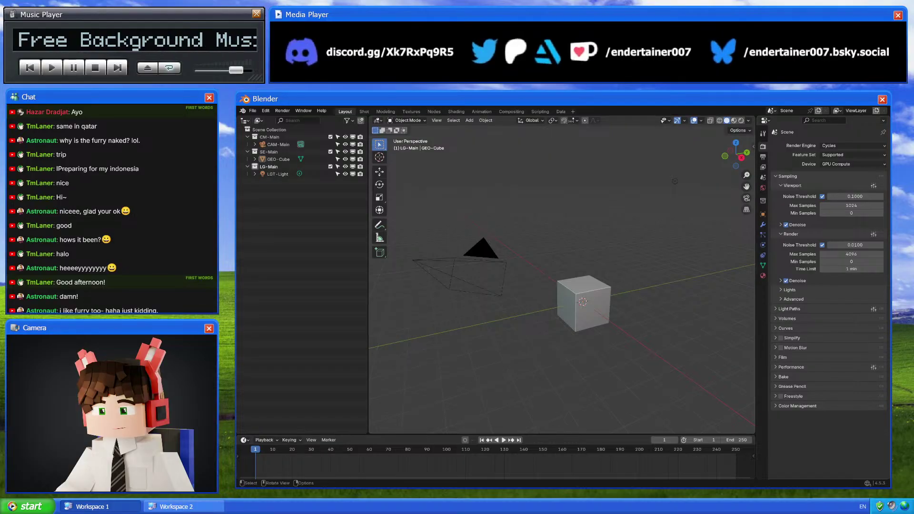
{"action": "left_click", "coordinate": [243, 110]}
{"action": "left_click", "coordinate": [260, 120]}
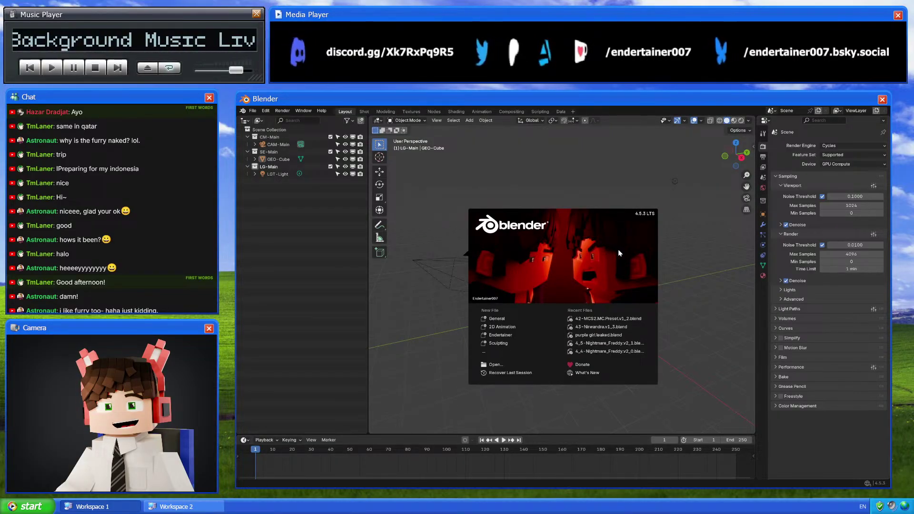
{"action": "left_click", "coordinate": [533, 358]}
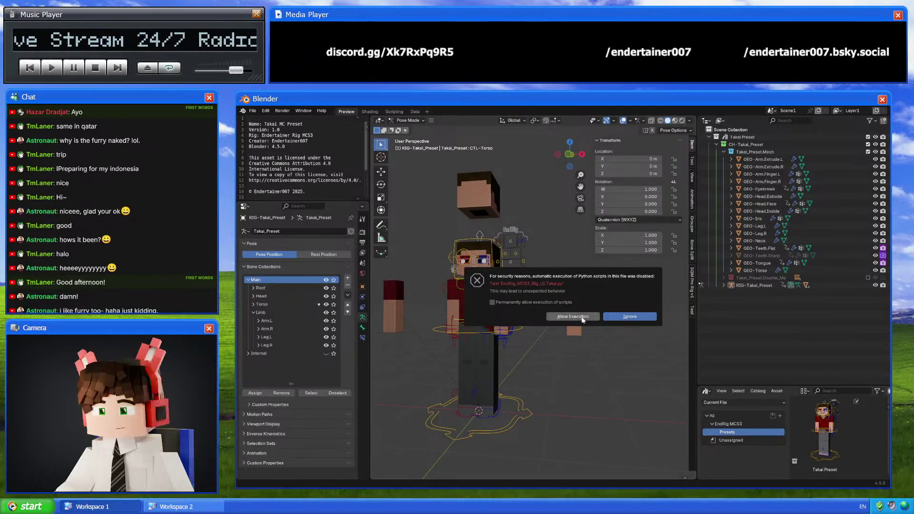
{"action": "left_click", "coordinate": [579, 317]}
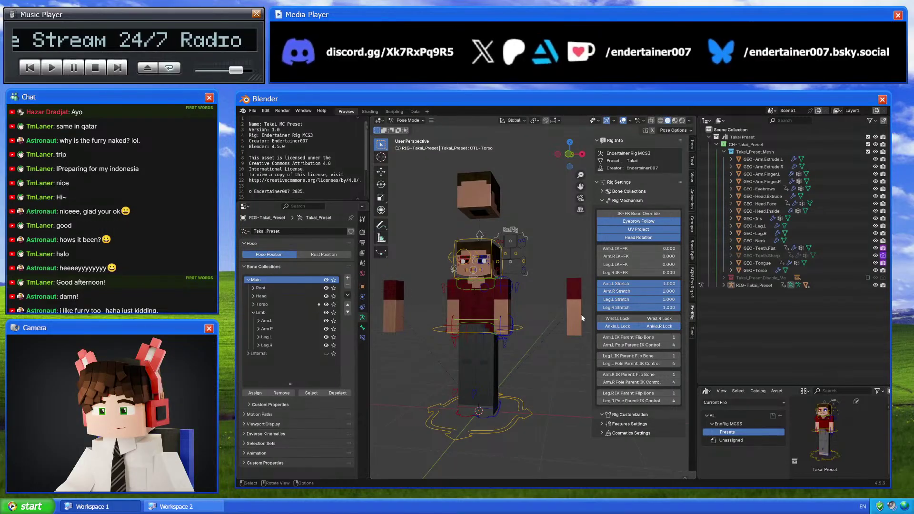
Switch the Takai preset rig from Pose Mode to Object Mode
{"action": "left_click", "coordinate": [408, 120]}
{"action": "left_click", "coordinate": [426, 136]}
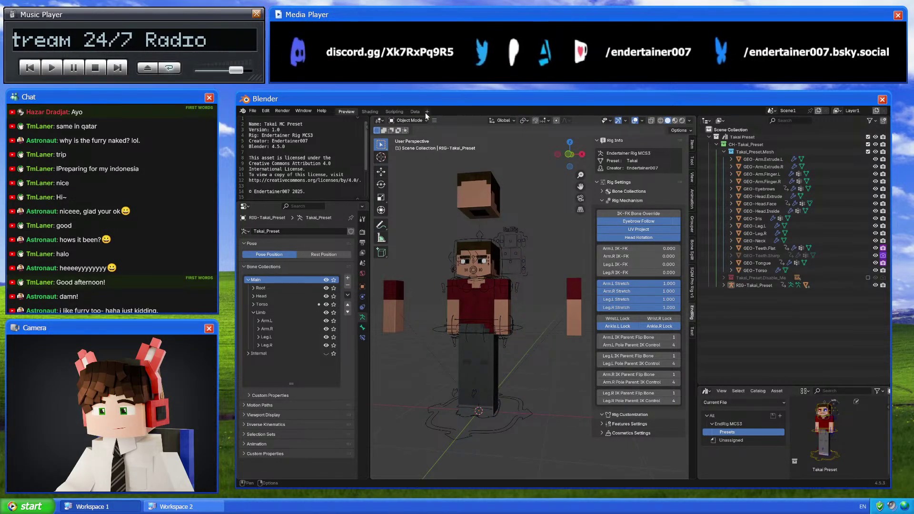
{"action": "left_click", "coordinate": [427, 111]}
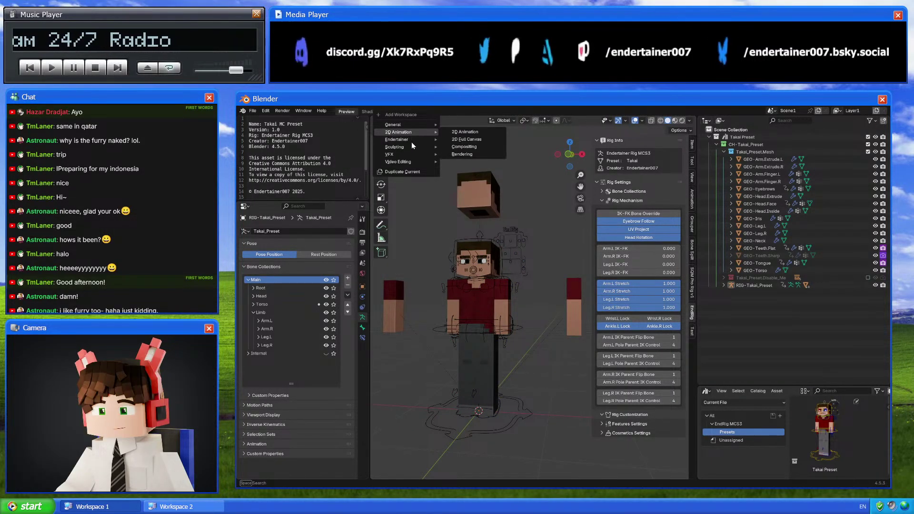
{"action": "mouse_move", "coordinate": [399, 141]}
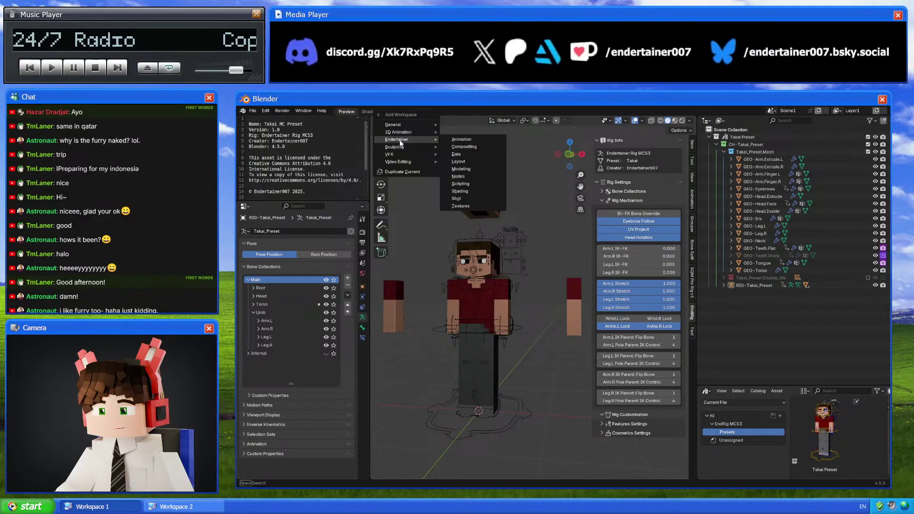
{"action": "left_click", "coordinate": [456, 154]}
Start a new file from the Endertainer template
{"action": "left_click", "coordinate": [244, 111]}
{"action": "left_click", "coordinate": [260, 120]}
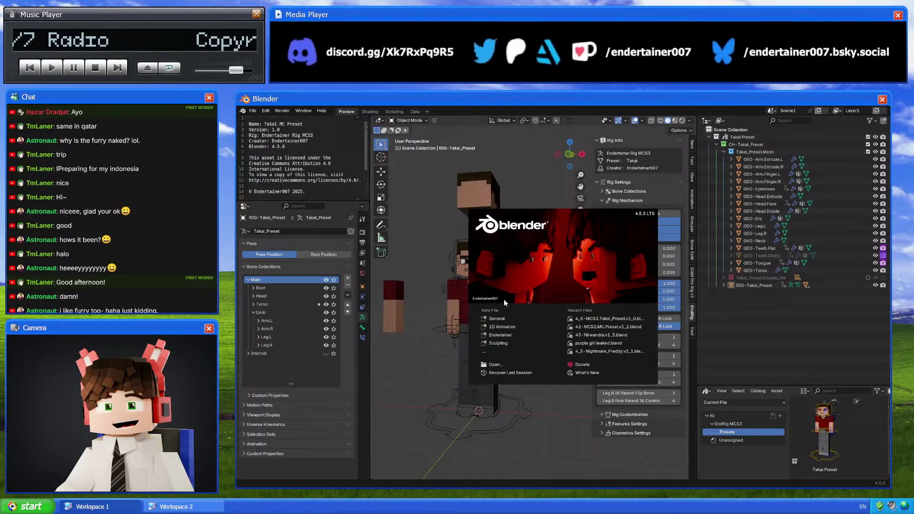
{"action": "left_click", "coordinate": [516, 335]}
{"action": "left_click", "coordinate": [573, 308]}
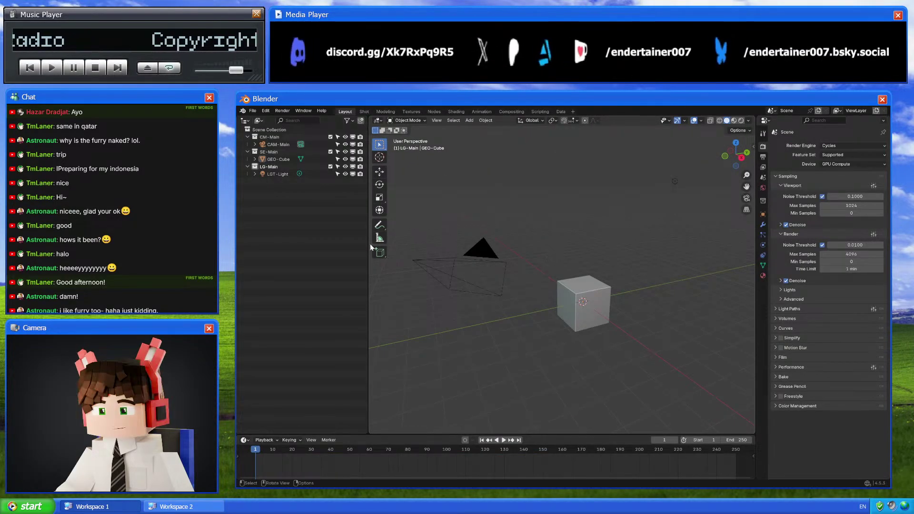
Clear the new scene of its default camera, cube, light and their collections
{"action": "key", "text": "a"}
{"action": "key", "text": "x"}
{"action": "left_click", "coordinate": [253, 111]}
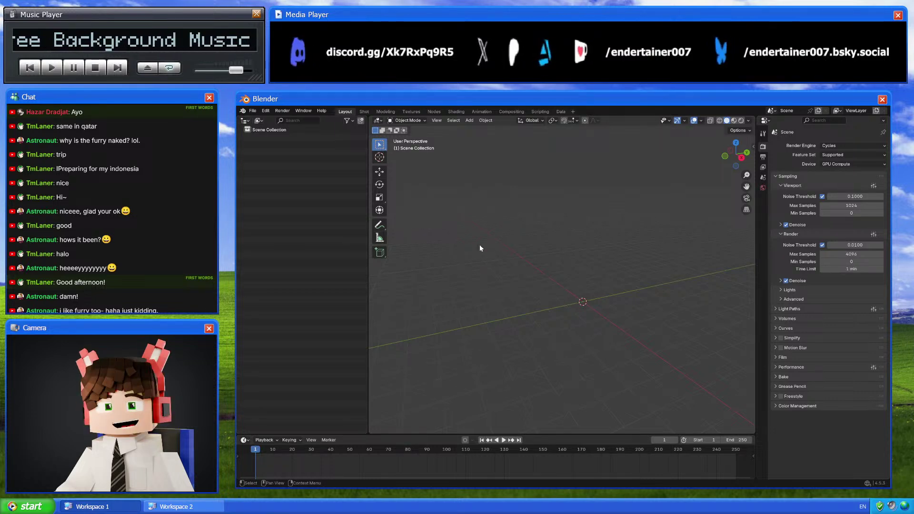
Paste the copied Takai preset into the scene, collapse its helper collections and exclude the Takai_Preset.Disable_Me collection
{"action": "key", "text": "ctrl+v"}
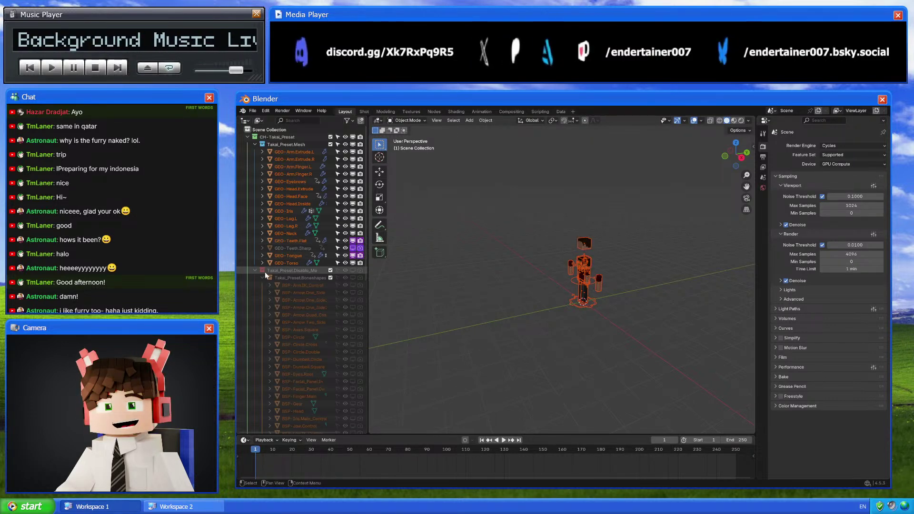
{"action": "left_click", "coordinate": [262, 285]}
{"action": "left_click", "coordinate": [262, 292]}
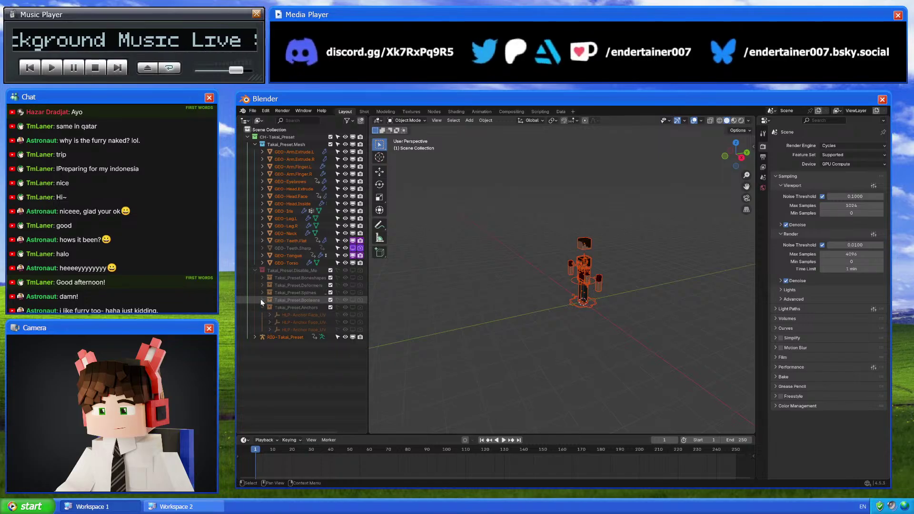
{"action": "left_click", "coordinate": [261, 299]}
{"action": "left_click", "coordinate": [264, 313]}
{"action": "left_click", "coordinate": [263, 310]}
{"action": "left_click", "coordinate": [331, 271]}
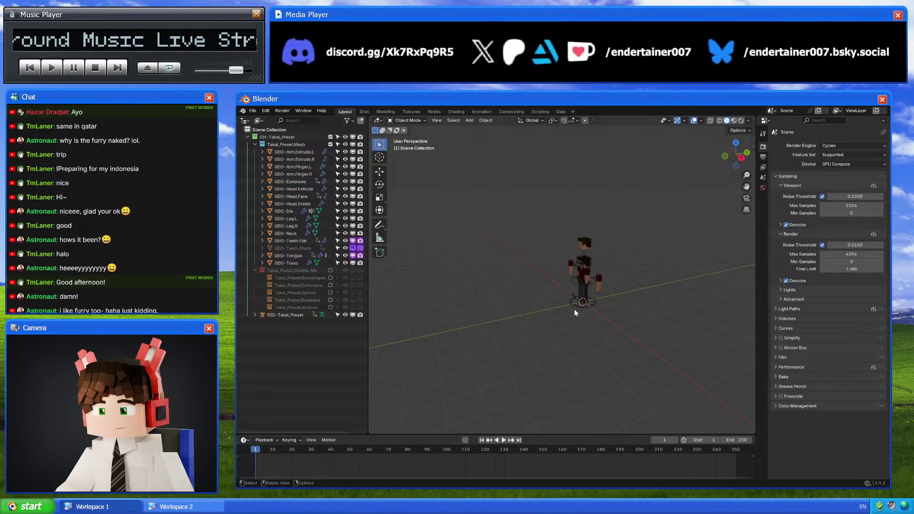
Select the RIG-Takai_Preset armature and frame it in the viewport to view the character up close
{"action": "left_click", "coordinate": [593, 302]}
{"action": "key", "text": "KP_Decimal"}
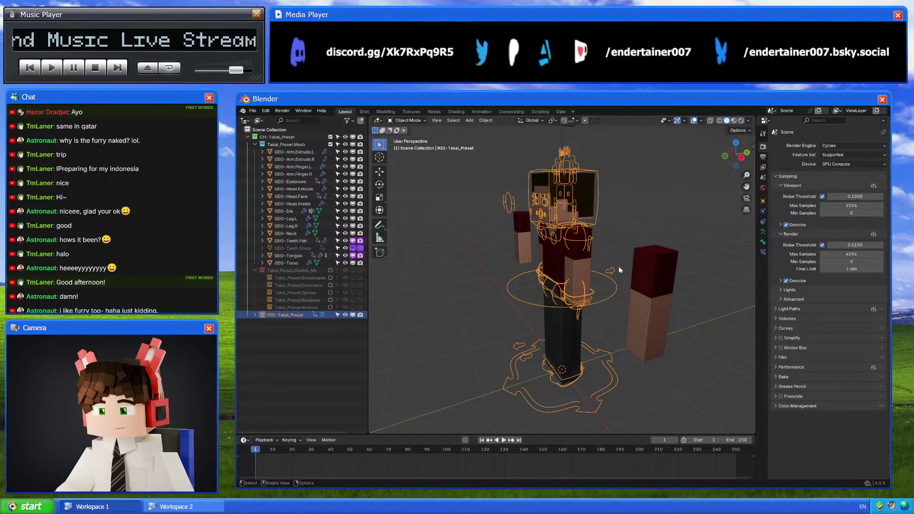
{"action": "middle_click_drag", "start_coordinate": [618, 266], "coordinate": [634, 336]}
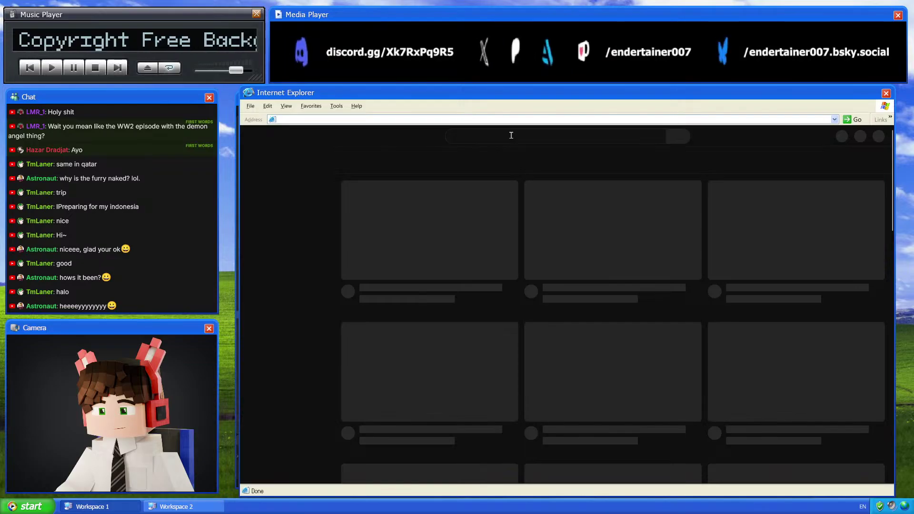
Switch to YouTube in the browser and search for "Blender"
{"action": "left_click", "coordinate": [507, 136]}
{"action": "type", "text": "Blender"}
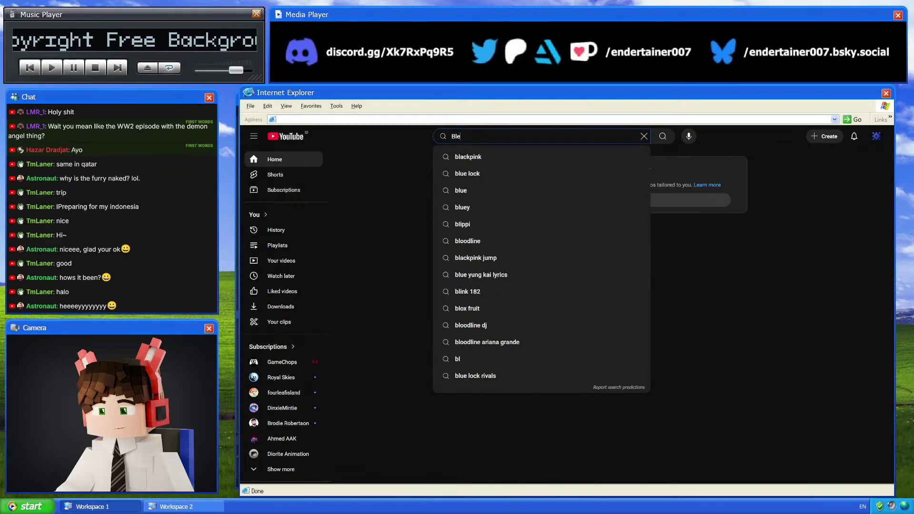
{"action": "key", "text": "Return"}
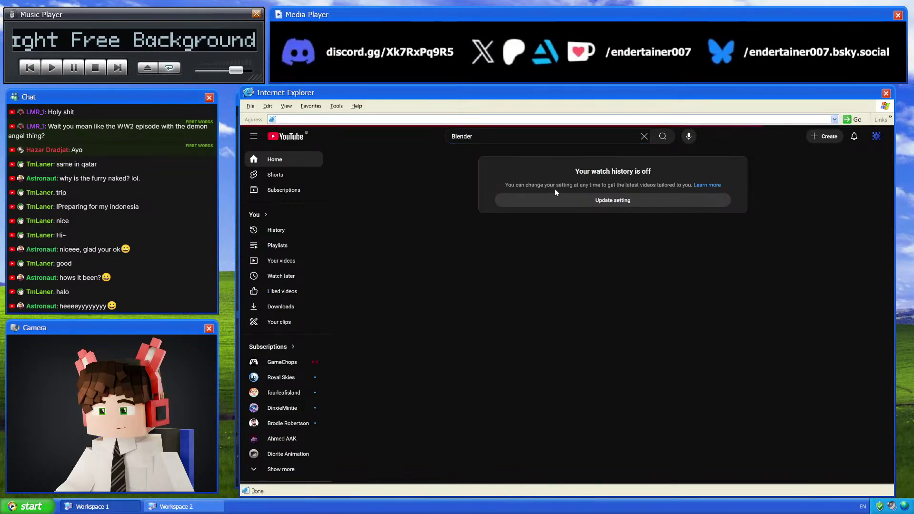
Find the official Blender channel in the search results and open its list of videos
{"action": "scroll", "coordinate": [596, 267], "scroll_direction": "down", "scroll_amount": 15}
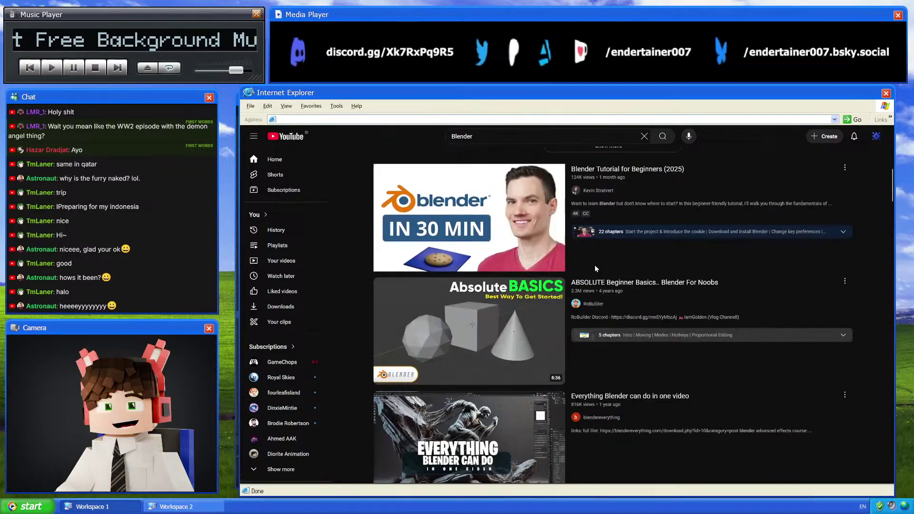
{"action": "scroll", "coordinate": [595, 268], "scroll_direction": "down", "scroll_amount": 12}
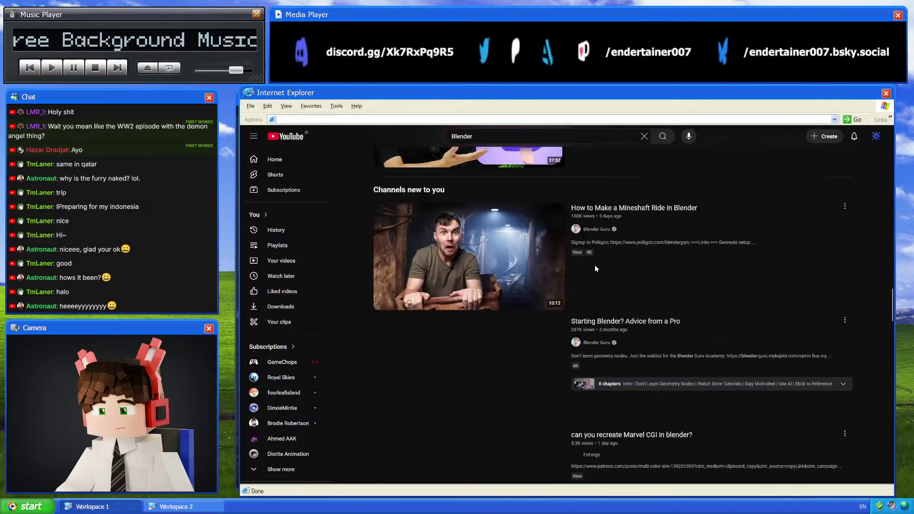
{"action": "scroll", "coordinate": [595, 268], "scroll_direction": "down", "scroll_amount": 8}
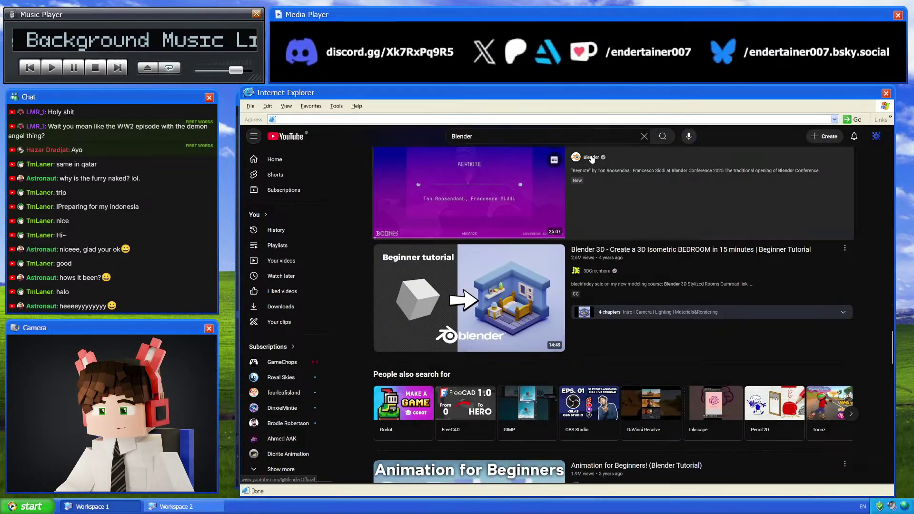
{"action": "left_click", "coordinate": [591, 157]}
{"action": "left_click", "coordinate": [401, 316]}
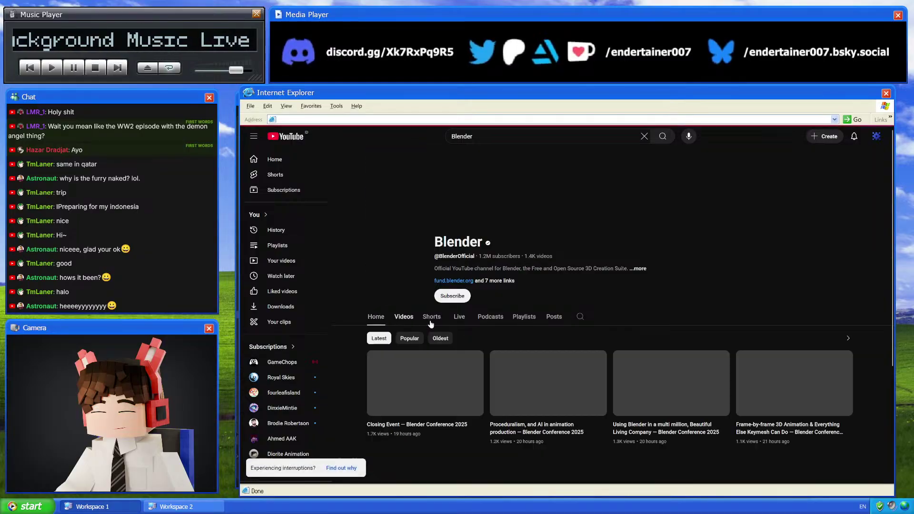
Browse the Blender Conference 2025 talks and open "Love, Death, Robots and a little of Blender"
{"action": "scroll", "coordinate": [490, 332], "scroll_direction": "down", "scroll_amount": 5}
{"action": "scroll", "coordinate": [491, 332], "scroll_direction": "down", "scroll_amount": 9}
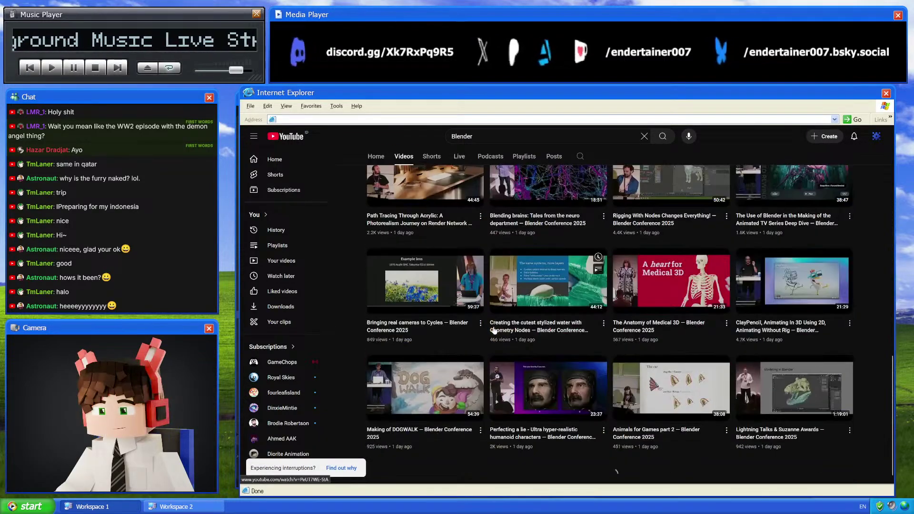
{"action": "scroll", "coordinate": [610, 341], "scroll_direction": "down", "scroll_amount": 10}
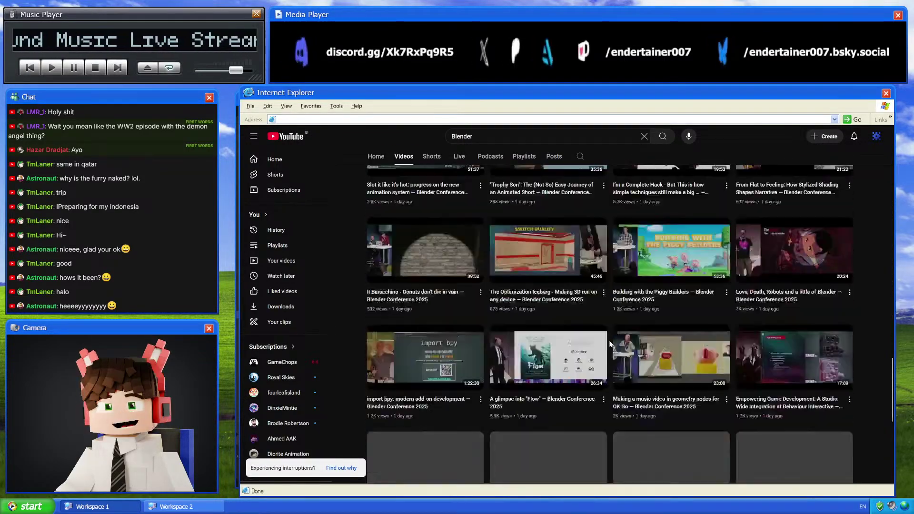
{"action": "left_click", "coordinate": [806, 219]}
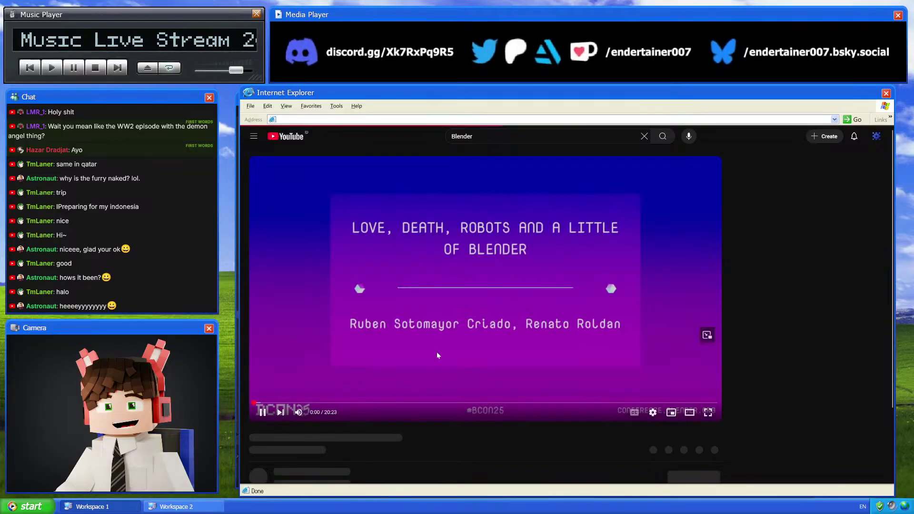
Skim the talk's Production slides around 14:03 to 16:08 and move on to the Process slide at 17:22
{"action": "left_click_drag", "start_coordinate": [352, 405], "coordinate": [593, 405]}
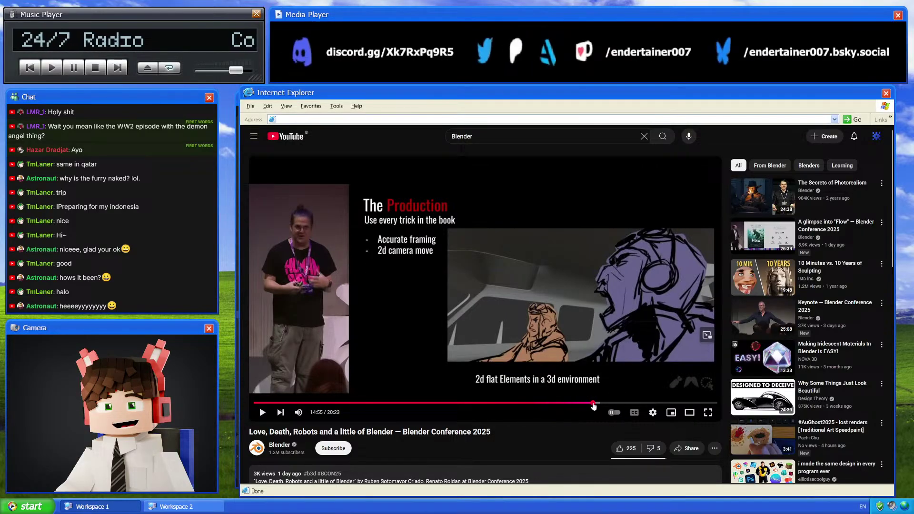
{"action": "left_click", "coordinate": [574, 403]}
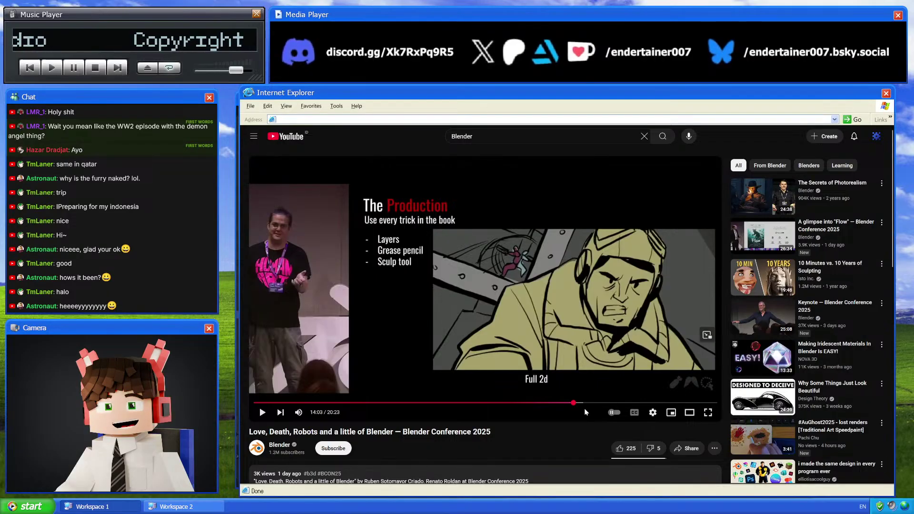
{"action": "left_click_drag", "start_coordinate": [576, 403], "coordinate": [577, 403]}
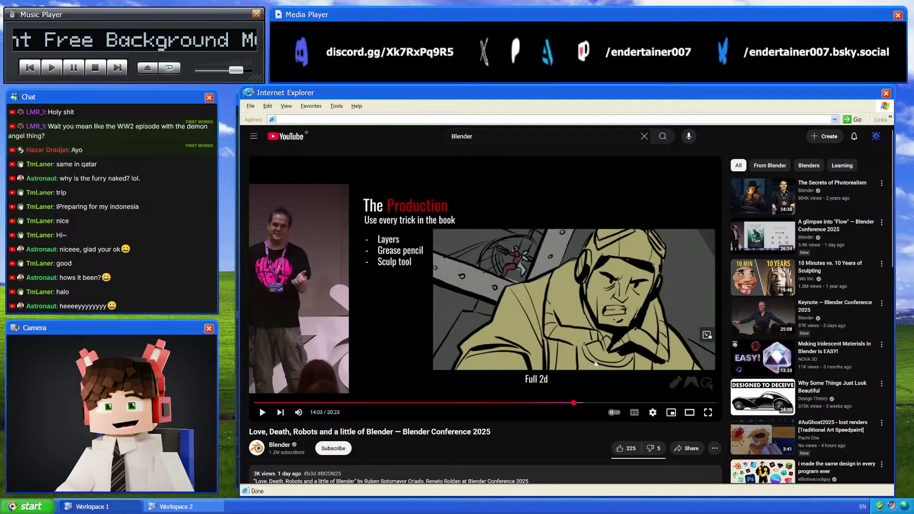
{"action": "left_click_drag", "start_coordinate": [573, 403], "coordinate": [617, 402]}
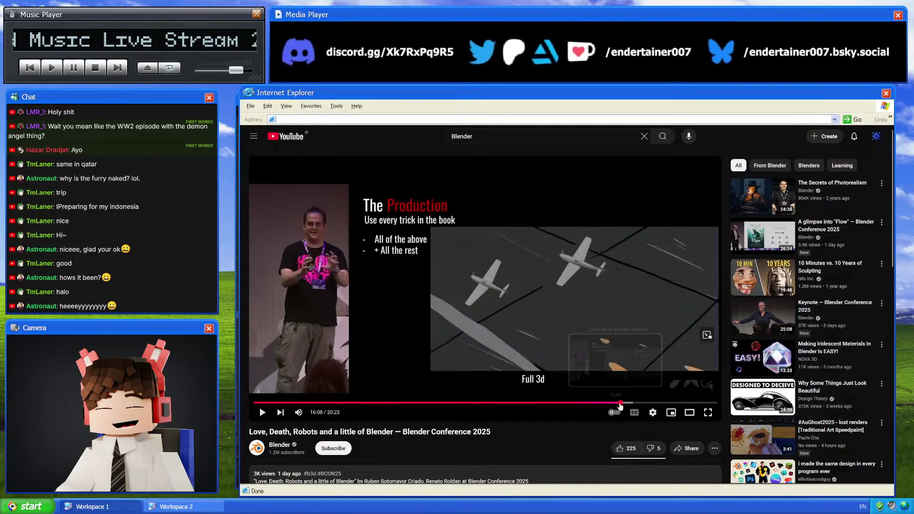
{"action": "left_click_drag", "start_coordinate": [627, 403], "coordinate": [644, 403]}
{"action": "left_click", "coordinate": [648, 403]}
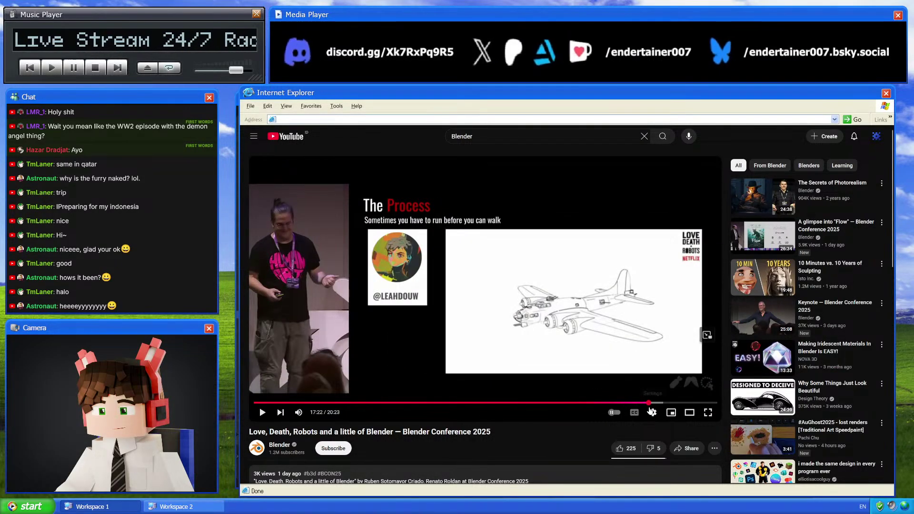
Play the aeroplane demonstration on the Process slide briefly and pause it at 17:30
{"action": "left_click", "coordinate": [371, 372]}
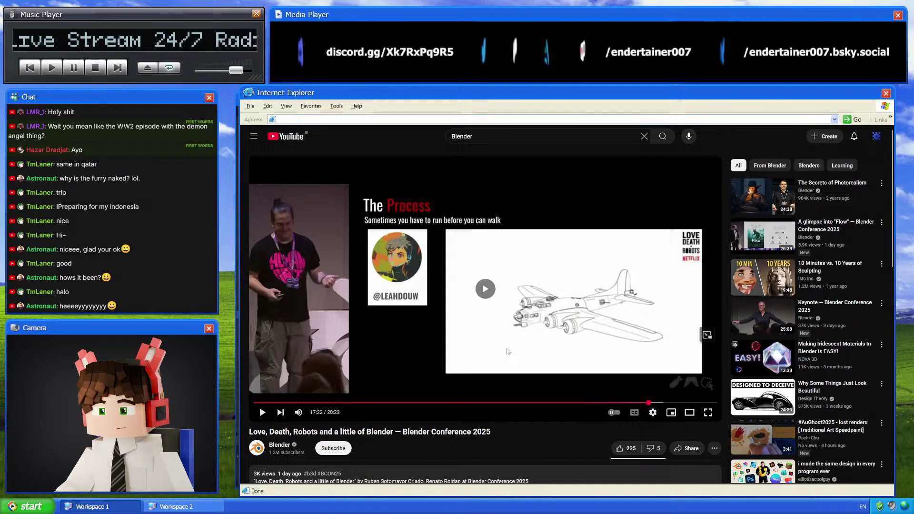
{"action": "left_click", "coordinate": [371, 370]}
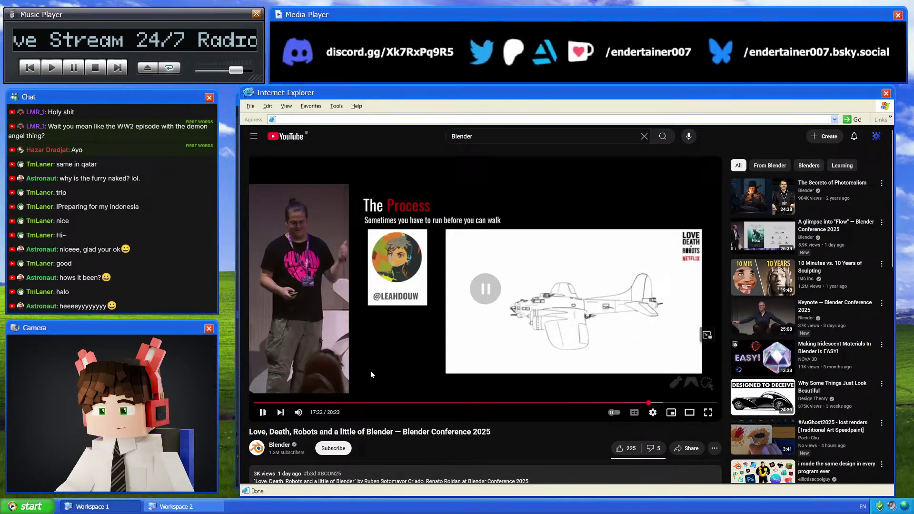
{"action": "left_click", "coordinate": [396, 348]}
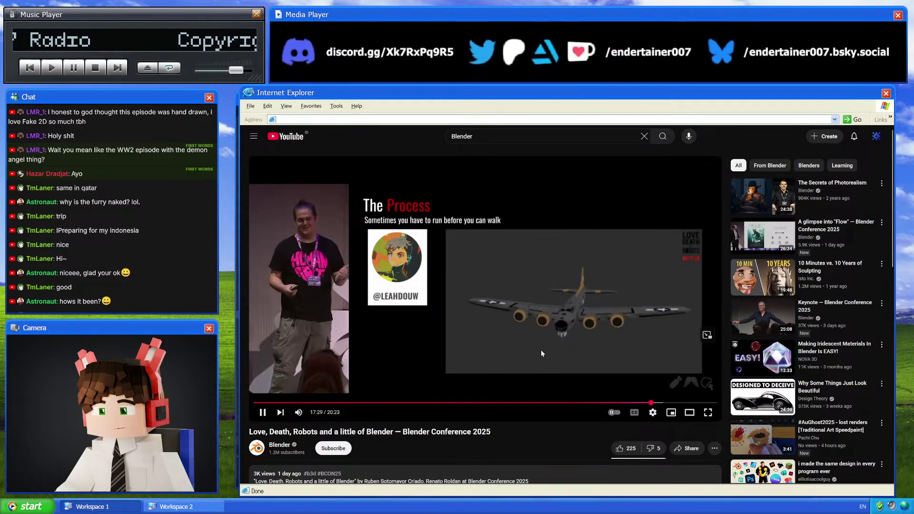
{"action": "left_click", "coordinate": [541, 349]}
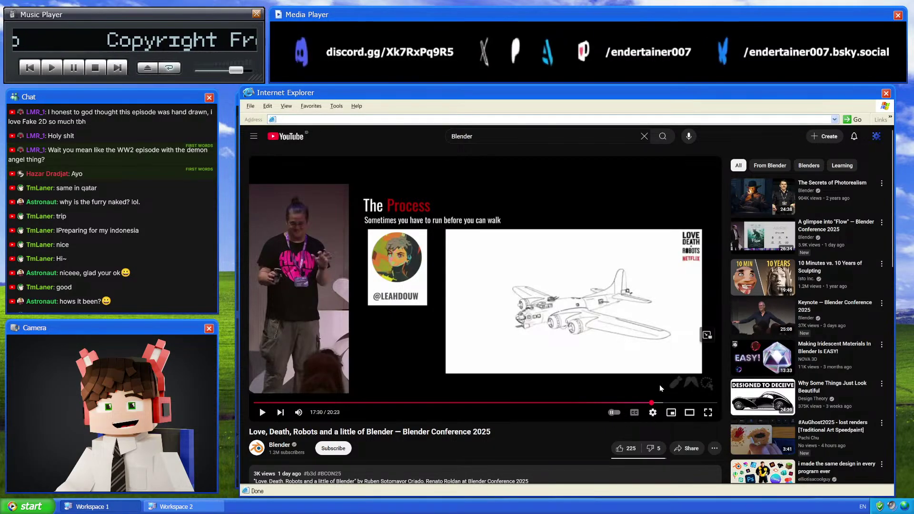
Mute the talk and view its segments at 18:07 and 18:49, and the earlier one at 5:13
{"action": "left_click", "coordinate": [299, 412]}
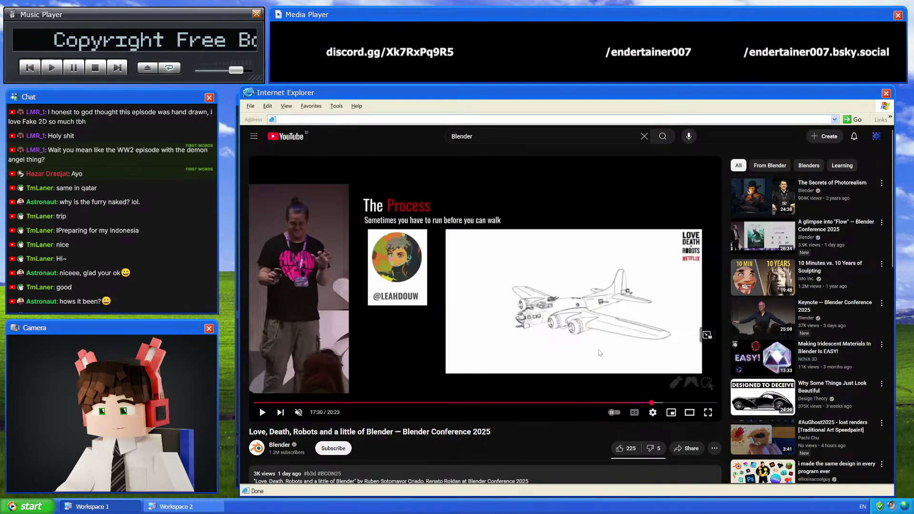
{"action": "left_click_drag", "start_coordinate": [654, 403], "coordinate": [667, 402]}
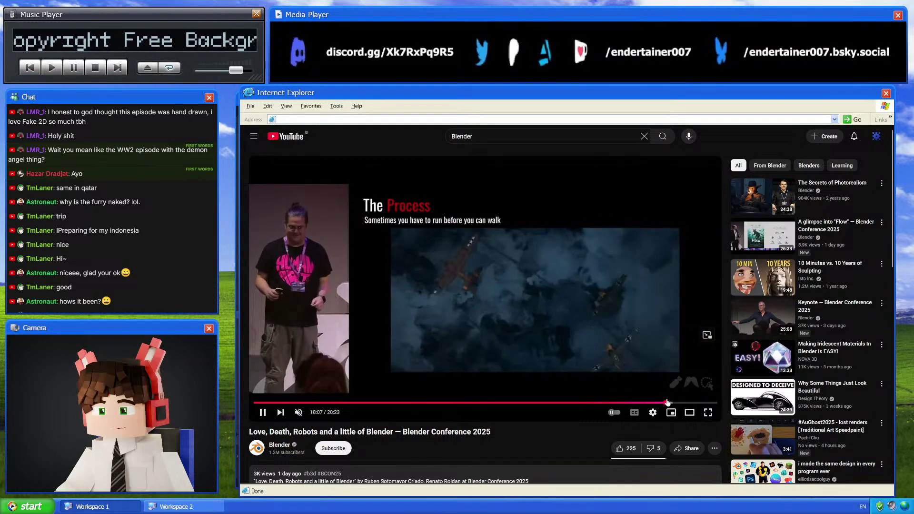
{"action": "left_click", "coordinate": [681, 402]}
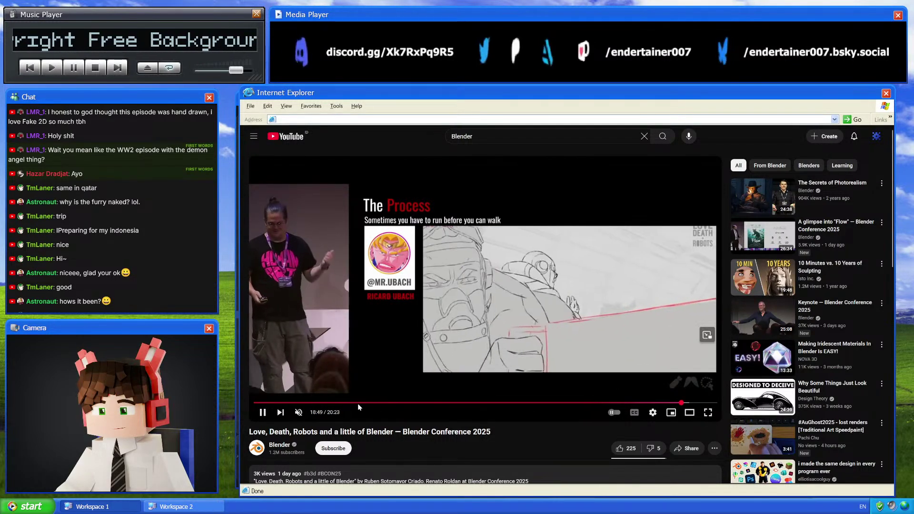
{"action": "left_click", "coordinate": [371, 403]}
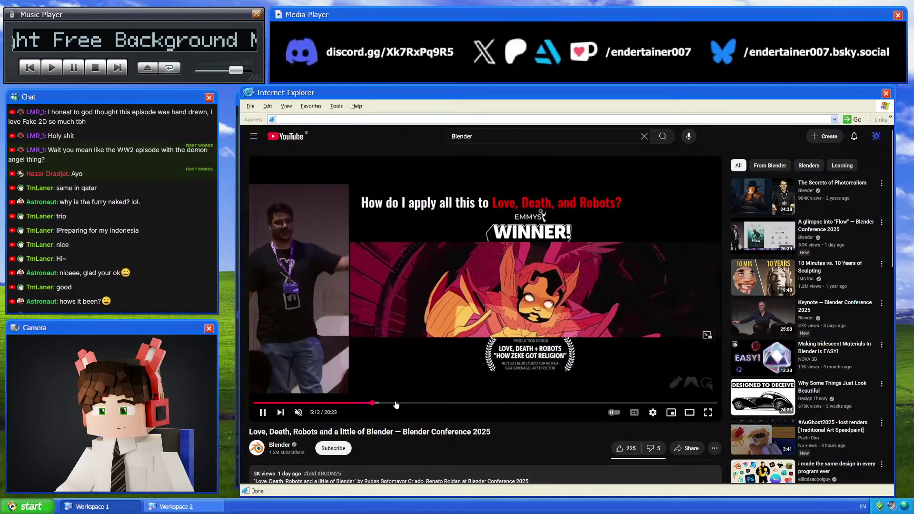
Return to the Blender channel's video list and look through the Blender Conference 2025 talks
{"action": "key", "text": "alt+Left"}
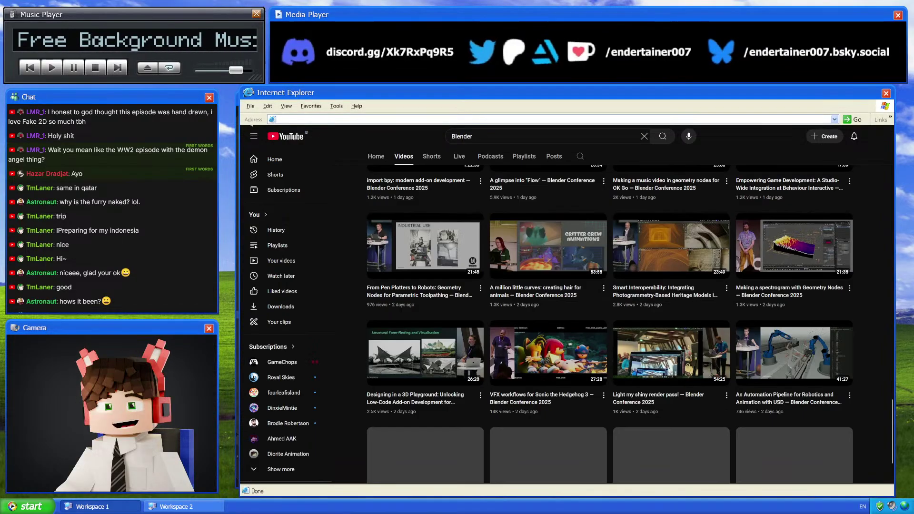
{"action": "scroll", "coordinate": [667, 319], "scroll_direction": "down", "scroll_amount": 4}
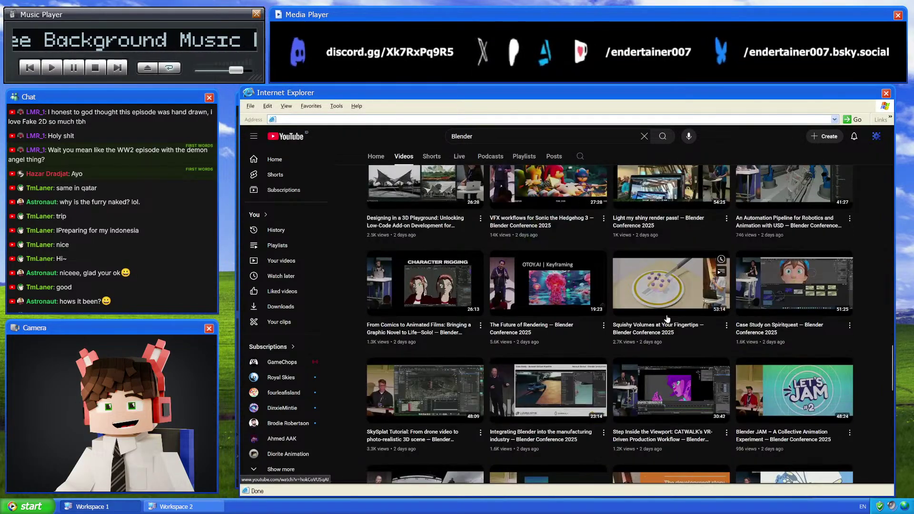
{"action": "scroll", "coordinate": [668, 319], "scroll_direction": "down", "scroll_amount": 10}
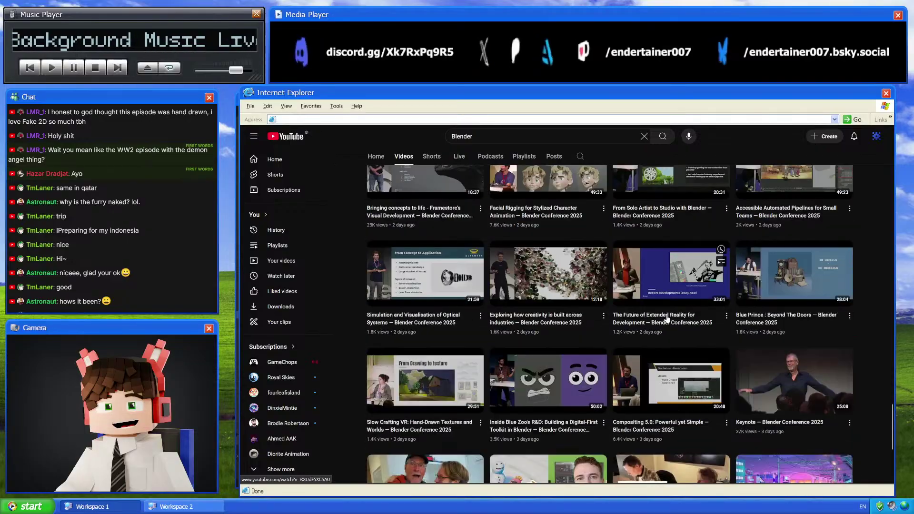
{"action": "scroll", "coordinate": [668, 319], "scroll_direction": "down", "scroll_amount": 4}
{"action": "scroll", "coordinate": [667, 319], "scroll_direction": "up", "scroll_amount": 9}
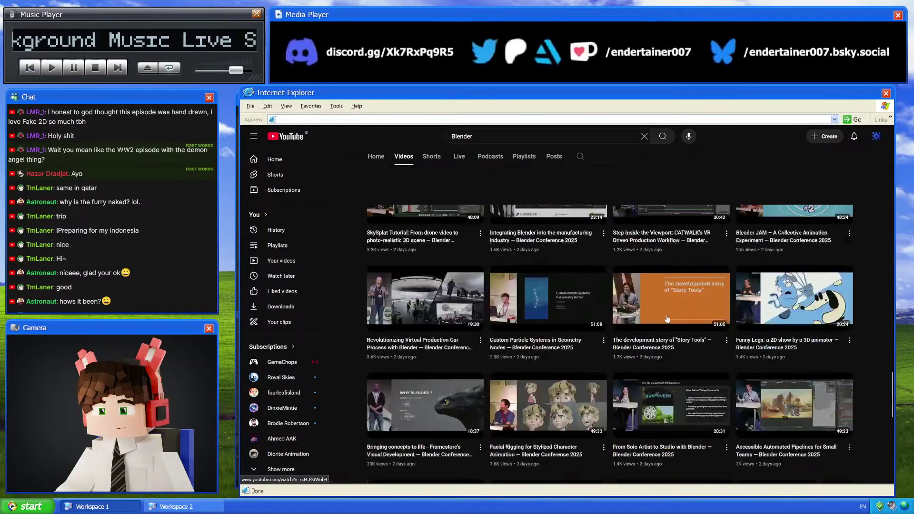
{"action": "scroll", "coordinate": [667, 319], "scroll_direction": "up", "scroll_amount": 10}
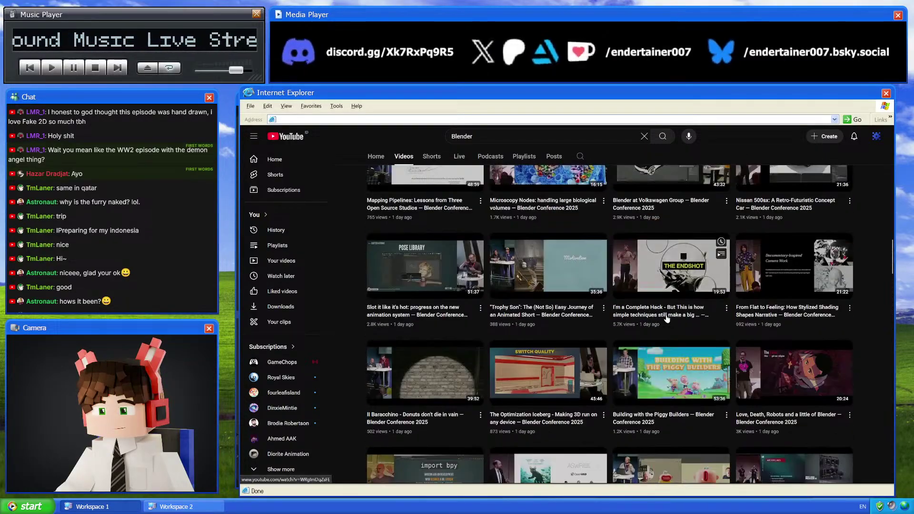
{"action": "scroll", "coordinate": [667, 319], "scroll_direction": "up", "scroll_amount": 8}
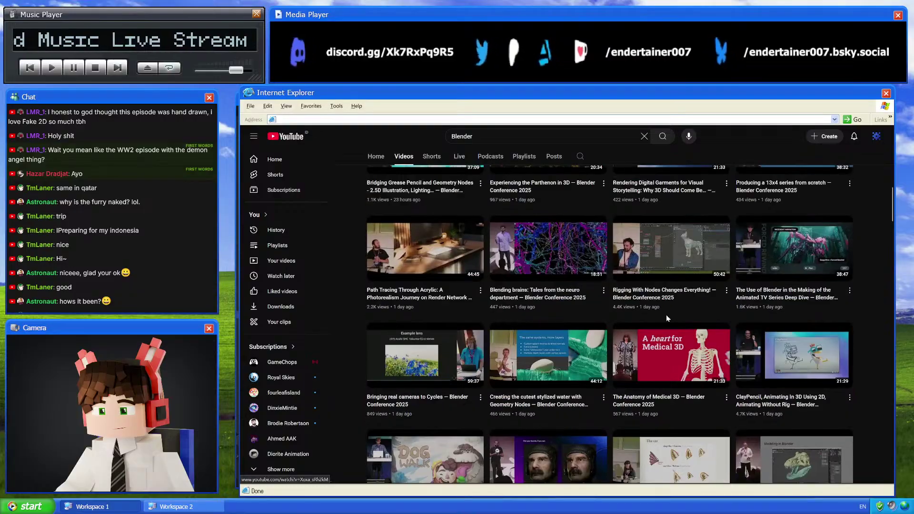
{"action": "scroll", "coordinate": [667, 318], "scroll_direction": "up", "scroll_amount": 5}
{"action": "scroll", "coordinate": [666, 318], "scroll_direction": "up", "scroll_amount": 5}
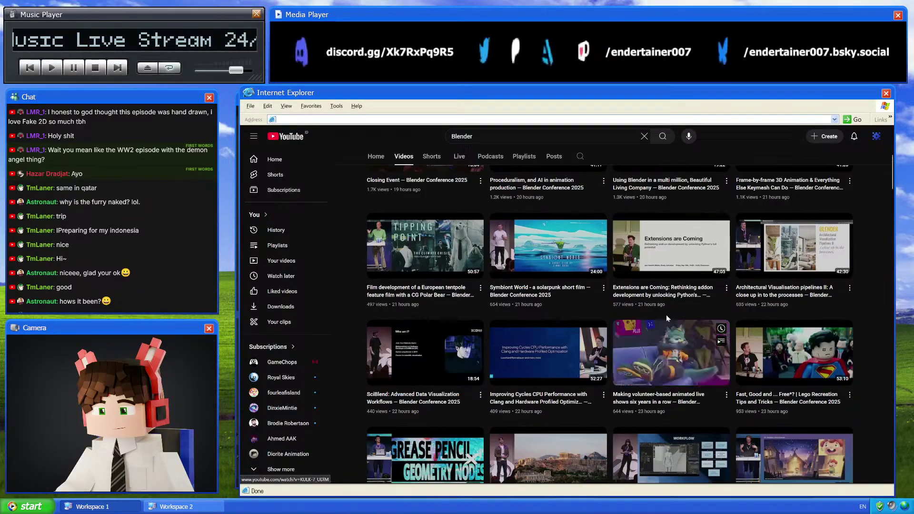
{"action": "scroll", "coordinate": [667, 318], "scroll_direction": "down", "scroll_amount": 7}
{"action": "scroll", "coordinate": [666, 318], "scroll_direction": "down", "scroll_amount": 2}
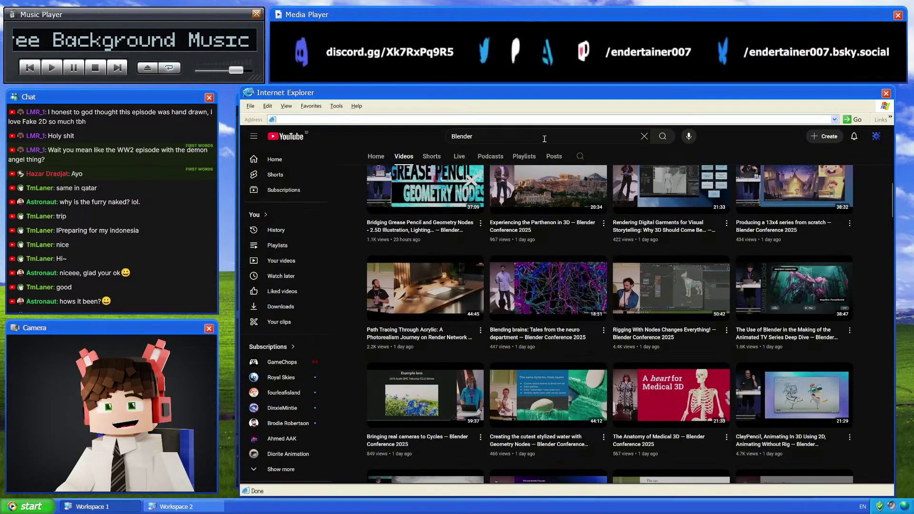
Search YouTube for "goo engine", open "Getting Started with Goo Engine - Key Features" briefly and go back to the results
{"action": "left_click", "coordinate": [545, 137]}
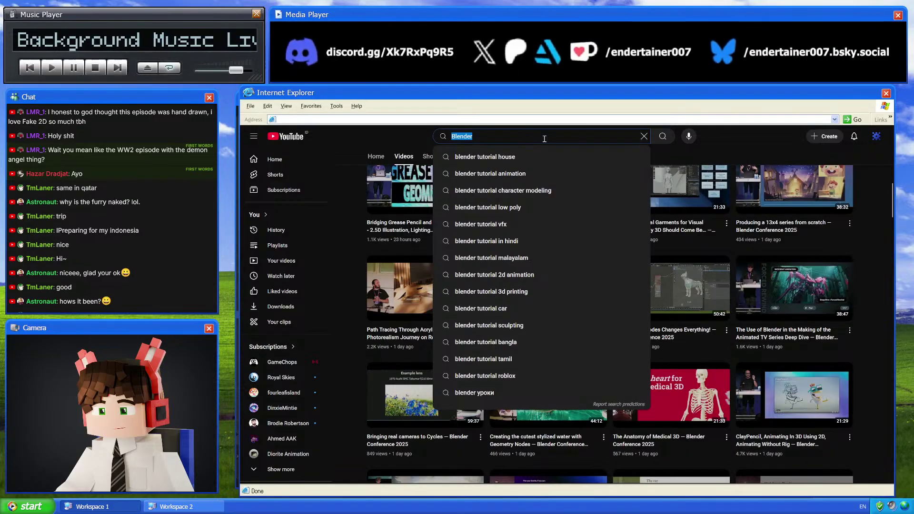
{"action": "type", "text": "goo engine"}
{"action": "key", "text": "Return"}
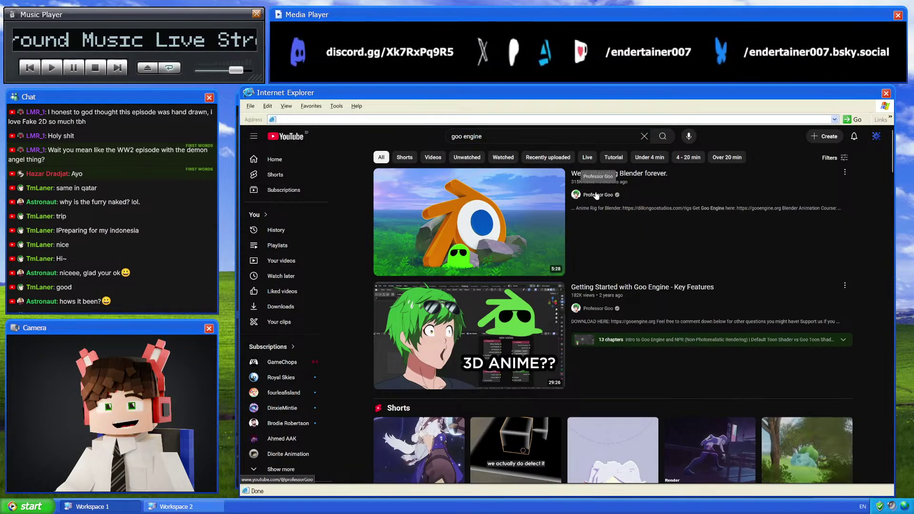
{"action": "left_click", "coordinate": [419, 347]}
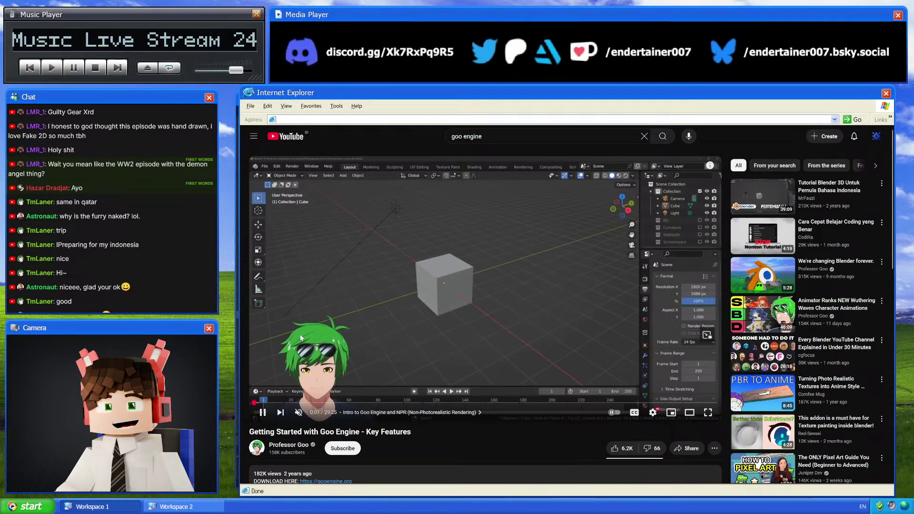
{"action": "left_click_drag", "start_coordinate": [358, 403], "coordinate": [592, 401]}
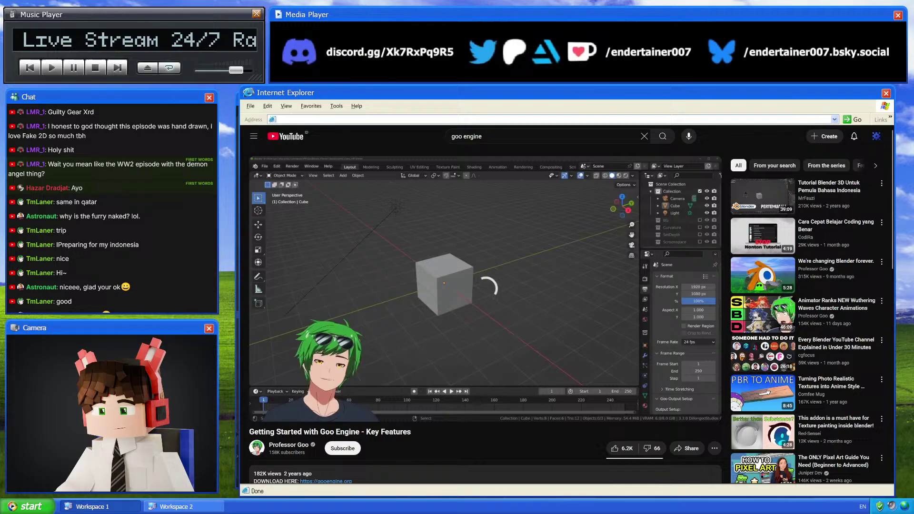
{"action": "key", "text": "alt+Left"}
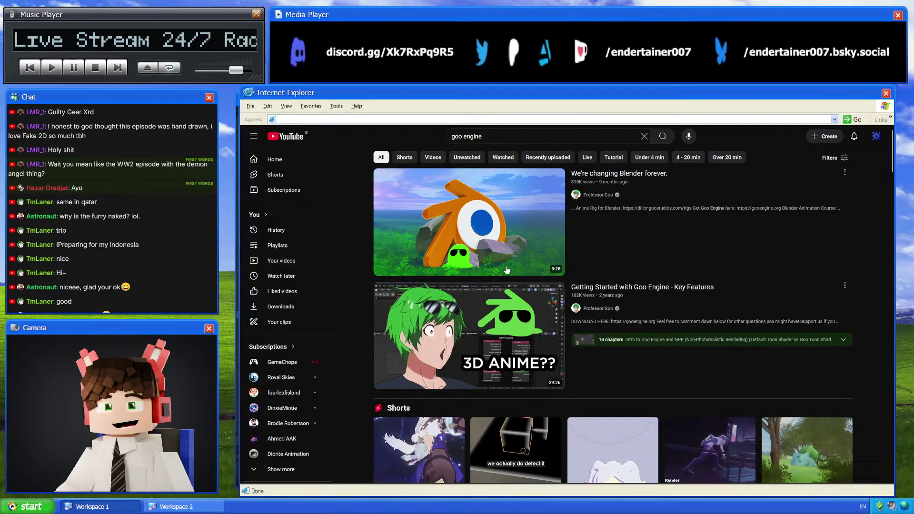
Look through the Goo Engine search results, including the Soul Mart trailer, toon shader tutorial and Shorts
{"action": "scroll", "coordinate": [507, 270], "scroll_direction": "down", "scroll_amount": 4}
{"action": "scroll", "coordinate": [507, 270], "scroll_direction": "down", "scroll_amount": 3}
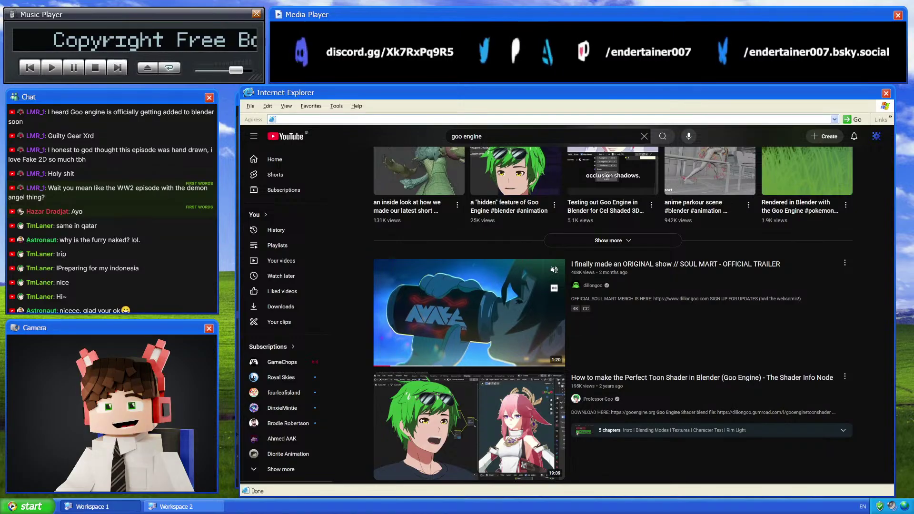
{"action": "scroll", "coordinate": [446, 404], "scroll_direction": "down", "scroll_amount": 4}
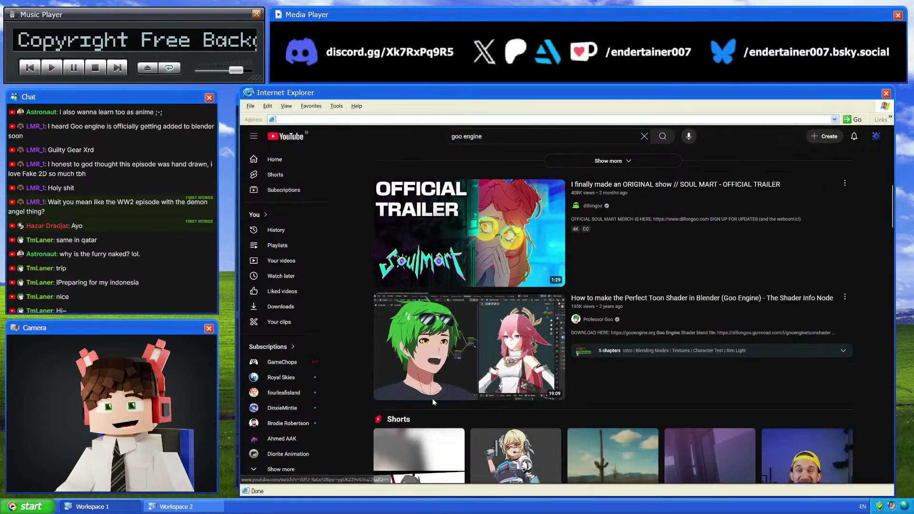
{"action": "scroll", "coordinate": [516, 387], "scroll_direction": "down", "scroll_amount": 1}
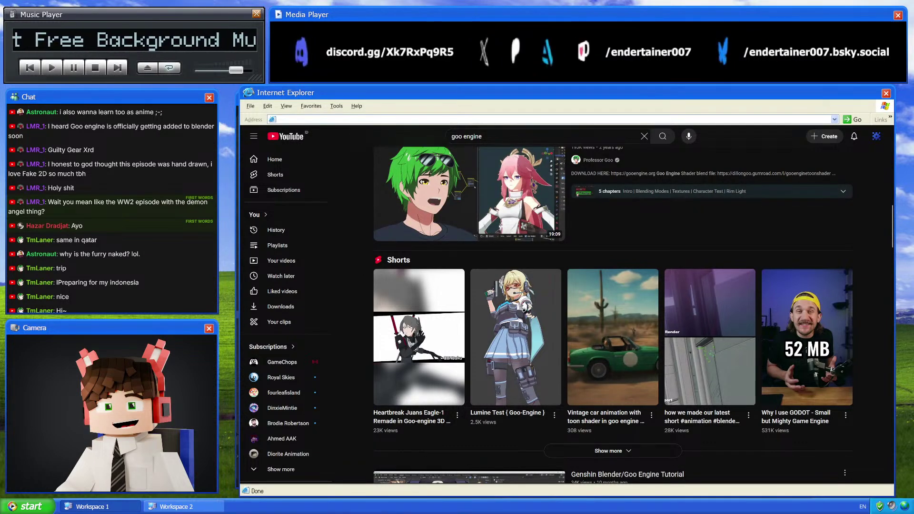
{"action": "scroll", "coordinate": [641, 242], "scroll_direction": "up", "scroll_amount": 3}
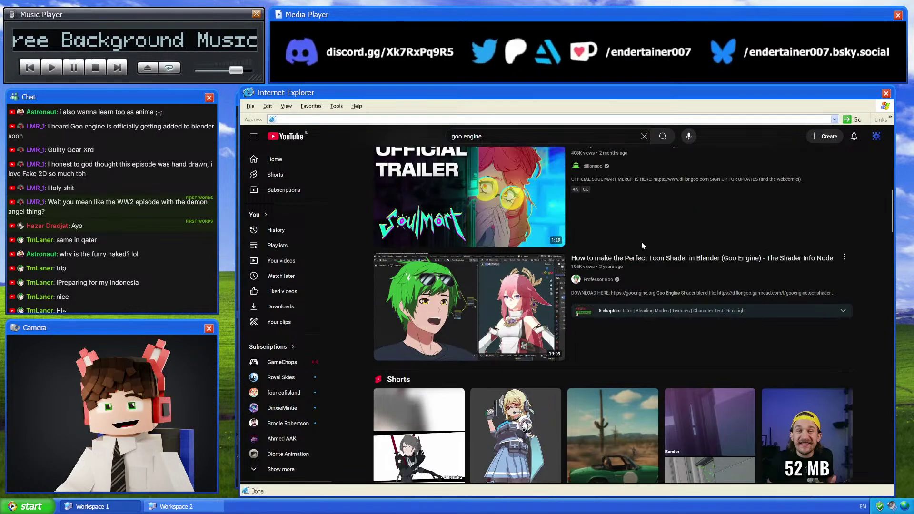
{"action": "scroll", "coordinate": [436, 319], "scroll_direction": "up", "scroll_amount": 10}
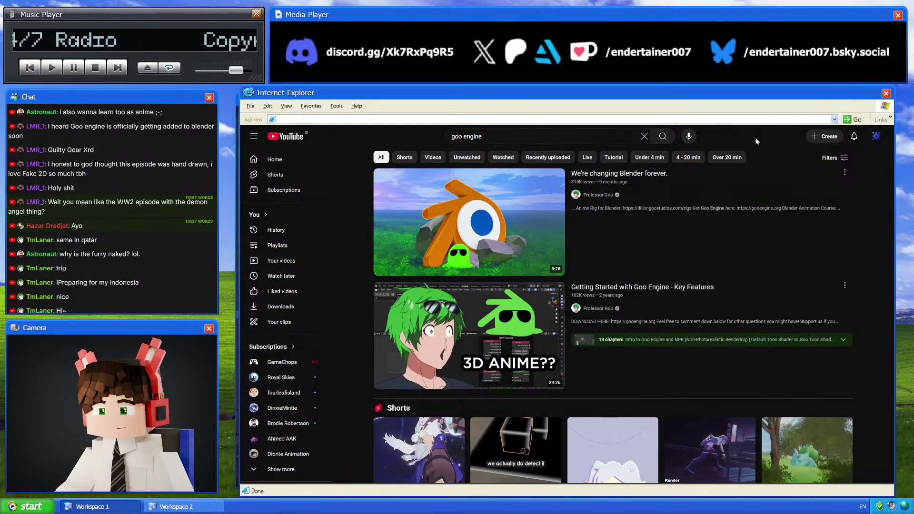
Search YouTube for "blender npr branch" and open the video "Exploring the new Blender NPR Branch"
{"action": "left_click", "coordinate": [469, 137]}
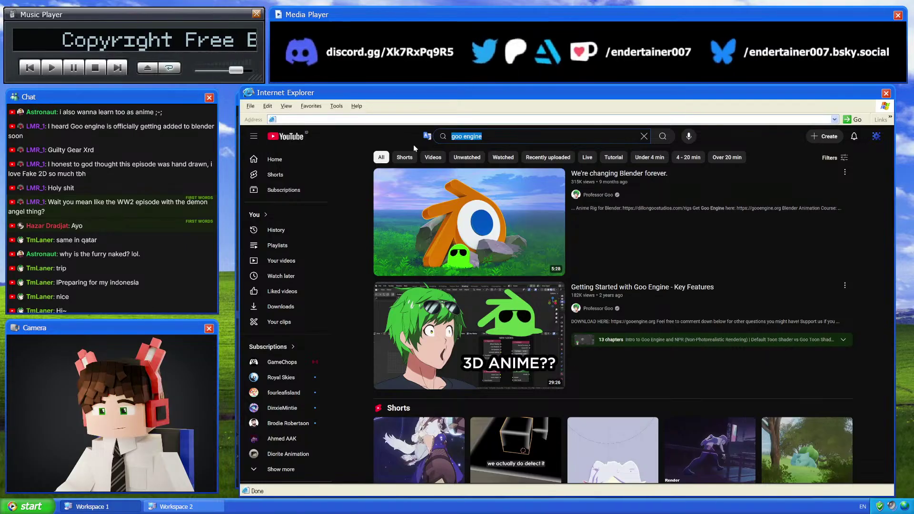
{"action": "type", "text": "v"}
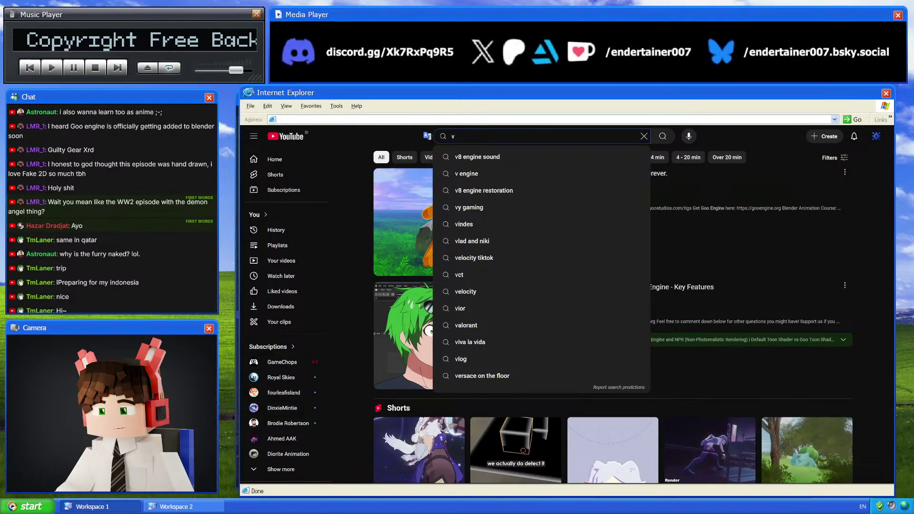
{"action": "key", "text": "BackSpace"}
{"action": "type", "text": "blender npr "}
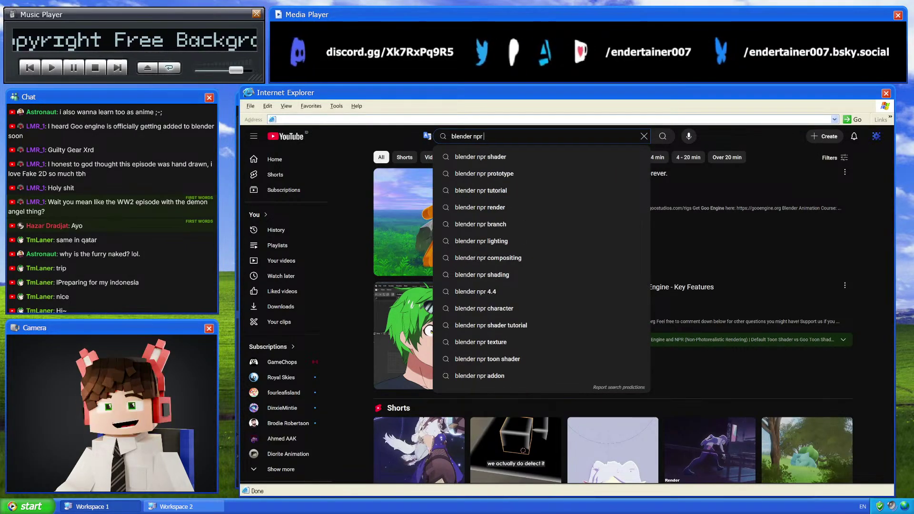
{"action": "type", "text": "branch"}
{"action": "key", "text": "Return"}
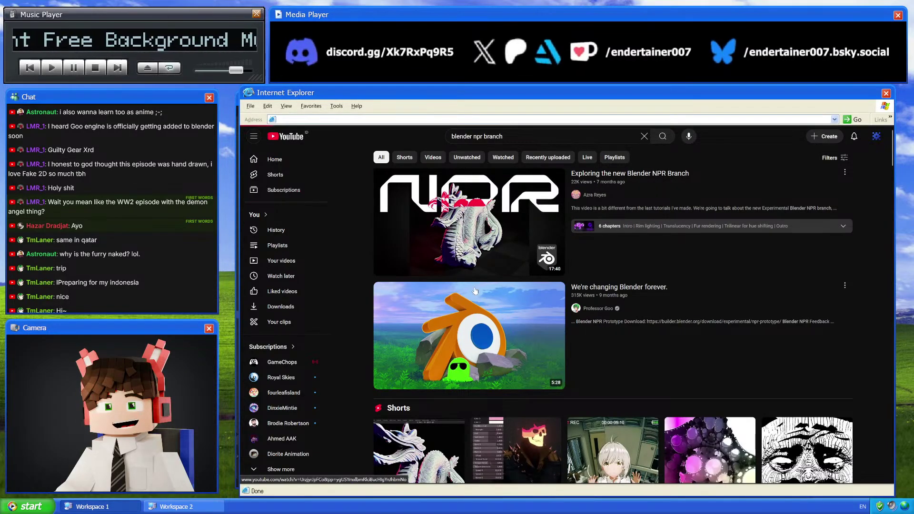
{"action": "left_click", "coordinate": [469, 269]}
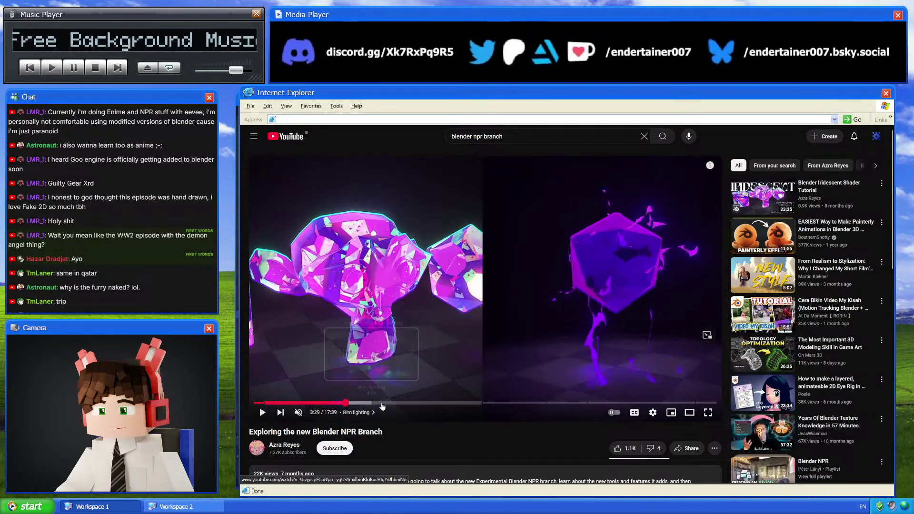
Examine the node setups in the video's Rim lighting chapter at 4:32, 4:03, 2:27 and 6:45
{"action": "left_click", "coordinate": [372, 403]}
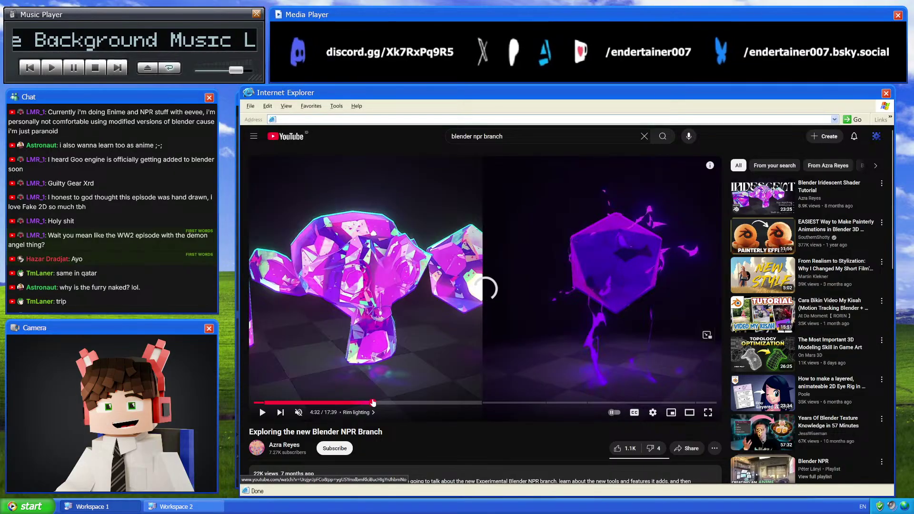
{"action": "left_click", "coordinate": [360, 403]}
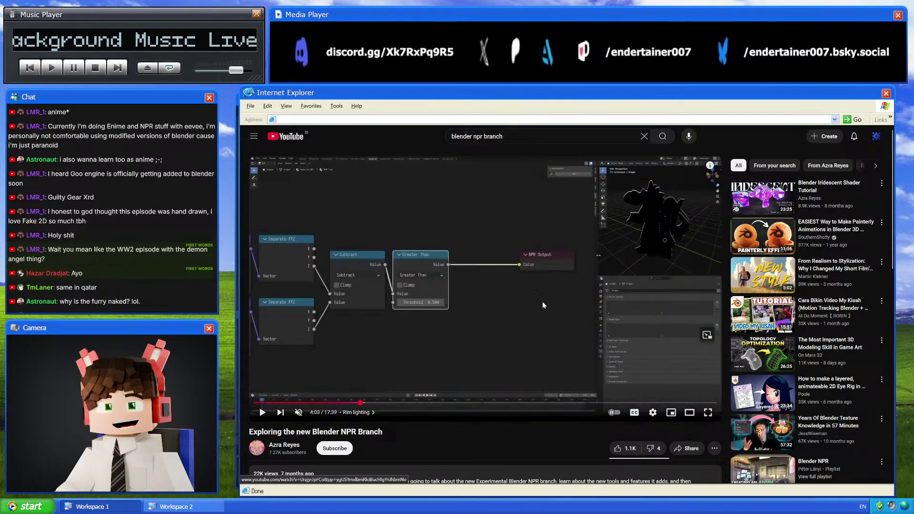
{"action": "left_click", "coordinate": [319, 403]}
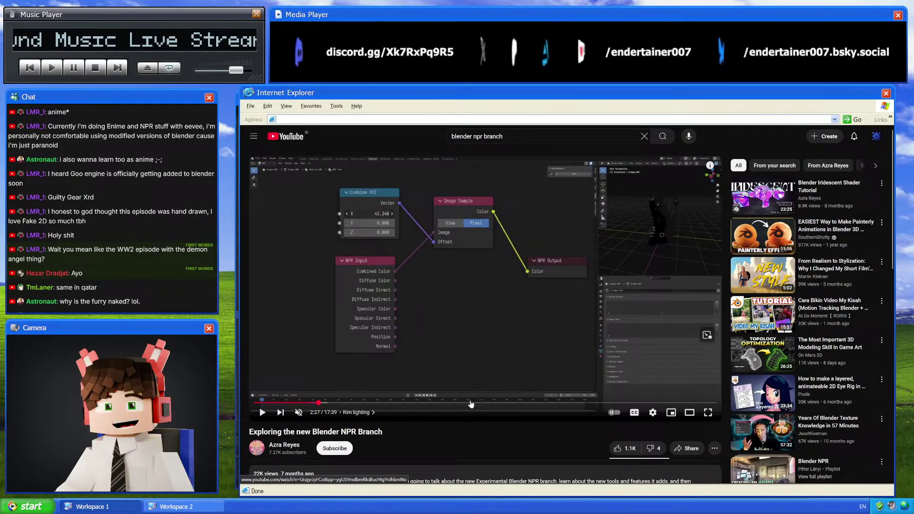
{"action": "left_click_drag", "start_coordinate": [442, 403], "coordinate": [430, 404]}
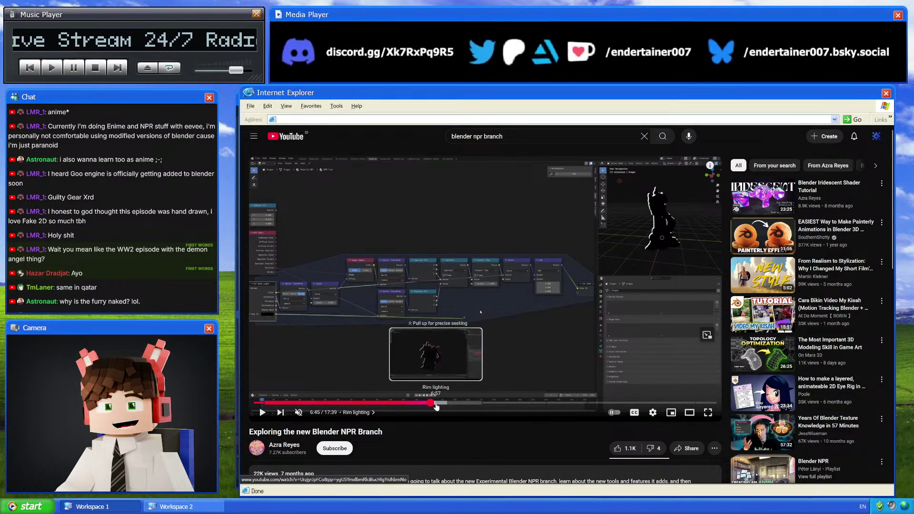
Skim the Translucency, Fur rendering and Trilinear for hue shifting chapters, ending back in the Rim lighting chapter at 3:02
{"action": "left_click", "coordinate": [454, 404]}
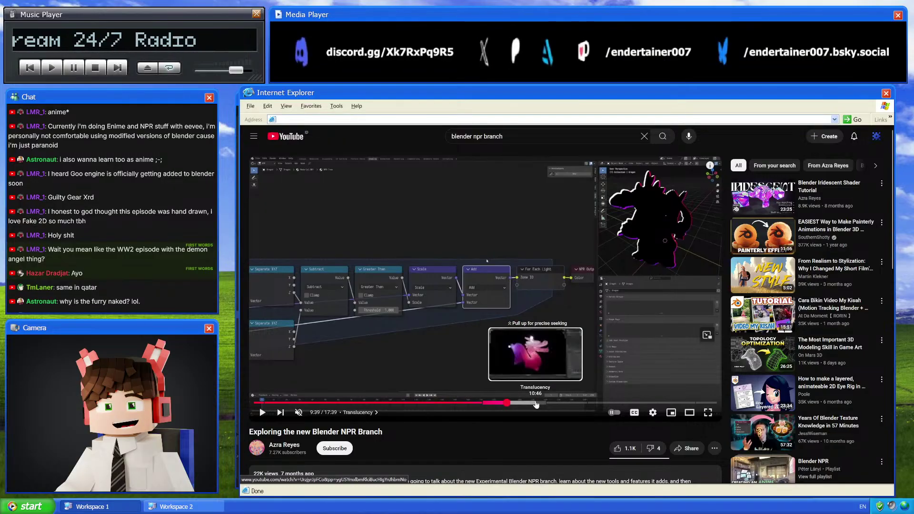
{"action": "left_click", "coordinate": [556, 404]}
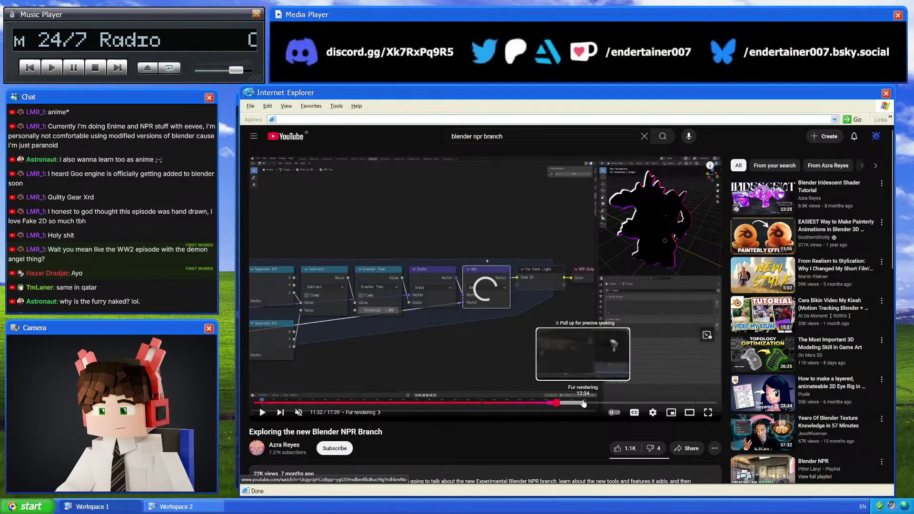
{"action": "left_click_drag", "start_coordinate": [593, 404], "coordinate": [646, 403]}
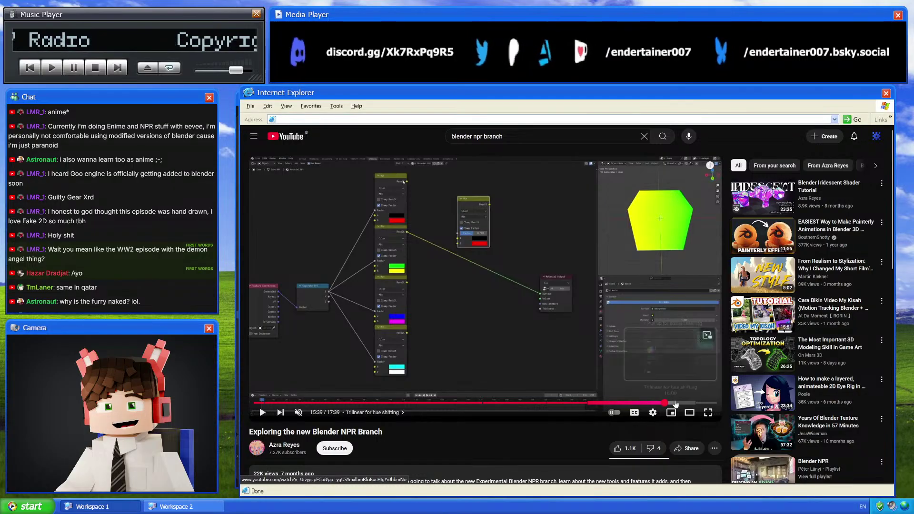
{"action": "left_click", "coordinate": [680, 403]}
{"action": "left_click", "coordinate": [689, 403]}
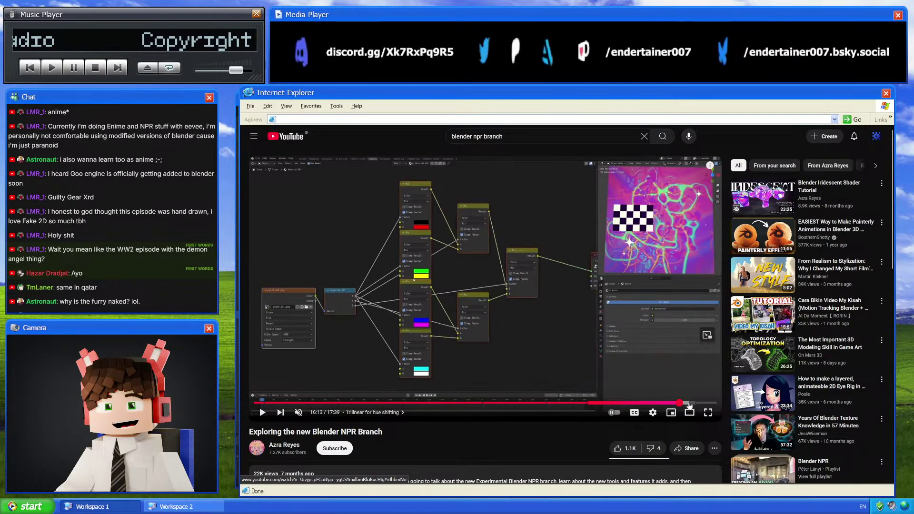
{"action": "left_click_drag", "start_coordinate": [361, 403], "coordinate": [335, 404]}
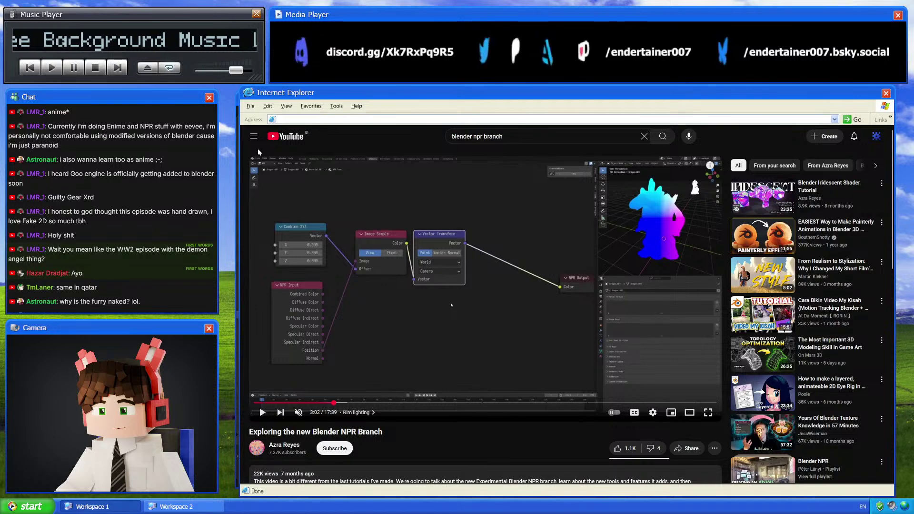
Return to the "blender npr branch" results and look through the listed NPR Shorts, videos and playlists
{"action": "key", "text": "alt+Left"}
{"action": "scroll", "coordinate": [491, 326], "scroll_direction": "down", "scroll_amount": 4}
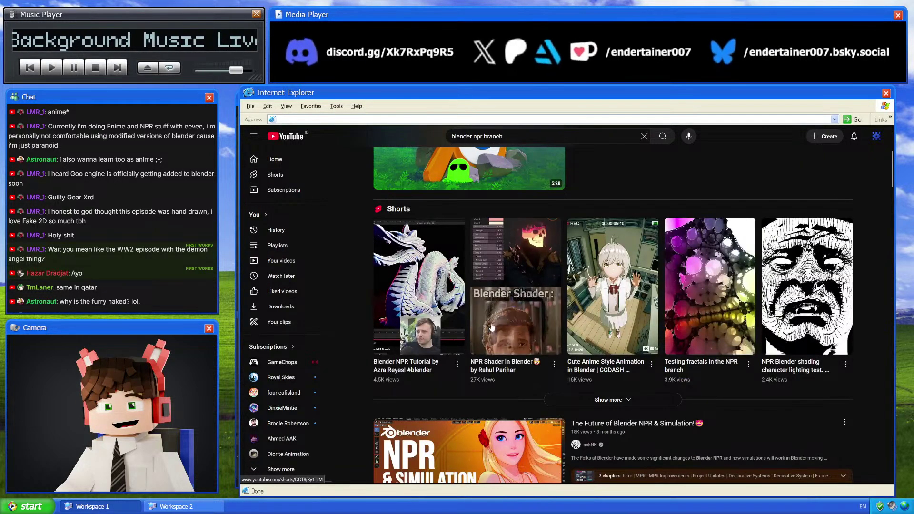
{"action": "scroll", "coordinate": [491, 327], "scroll_direction": "down", "scroll_amount": 1}
{"action": "scroll", "coordinate": [492, 328], "scroll_direction": "up", "scroll_amount": 5}
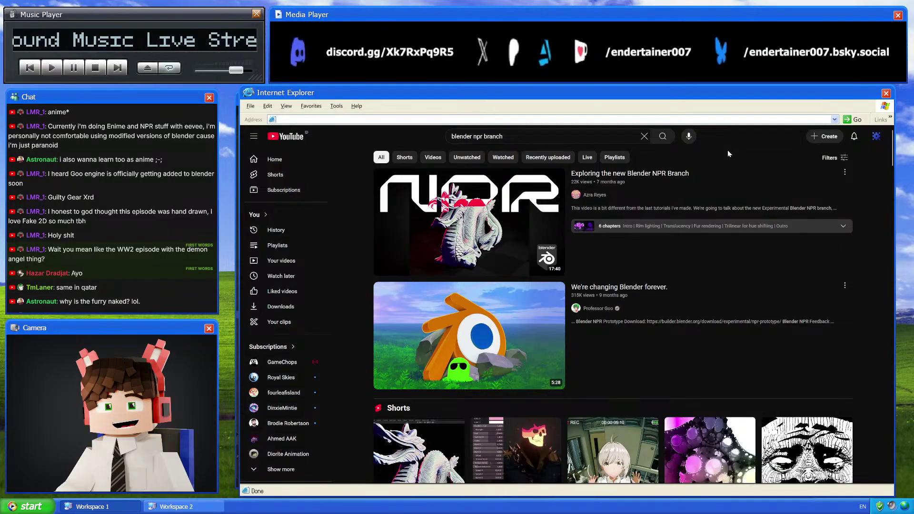
{"action": "scroll", "coordinate": [735, 145], "scroll_direction": "down", "scroll_amount": 4}
{"action": "scroll", "coordinate": [742, 265], "scroll_direction": "down", "scroll_amount": 3}
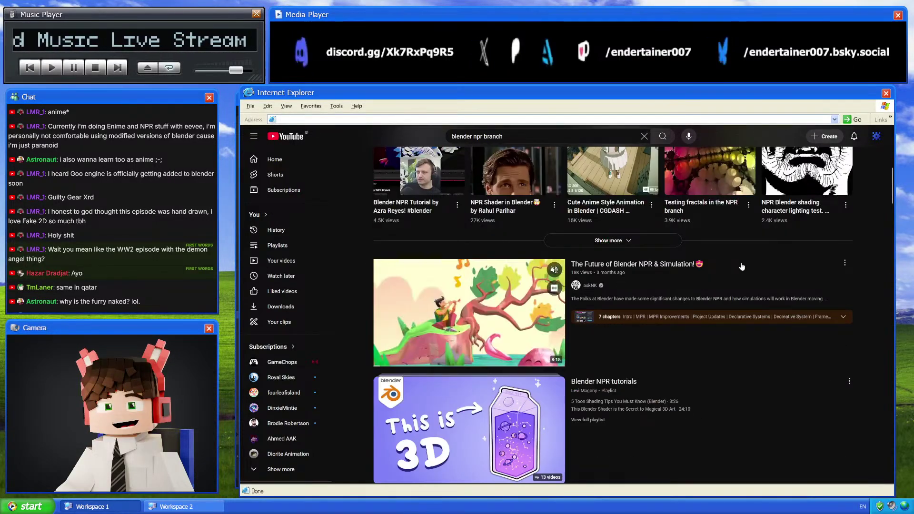
Finish skimming the NPR tutorial playlists and top videos in the "blender npr branch" results, and switch back to Blender
{"action": "scroll", "coordinate": [742, 267], "scroll_direction": "down", "scroll_amount": 3}
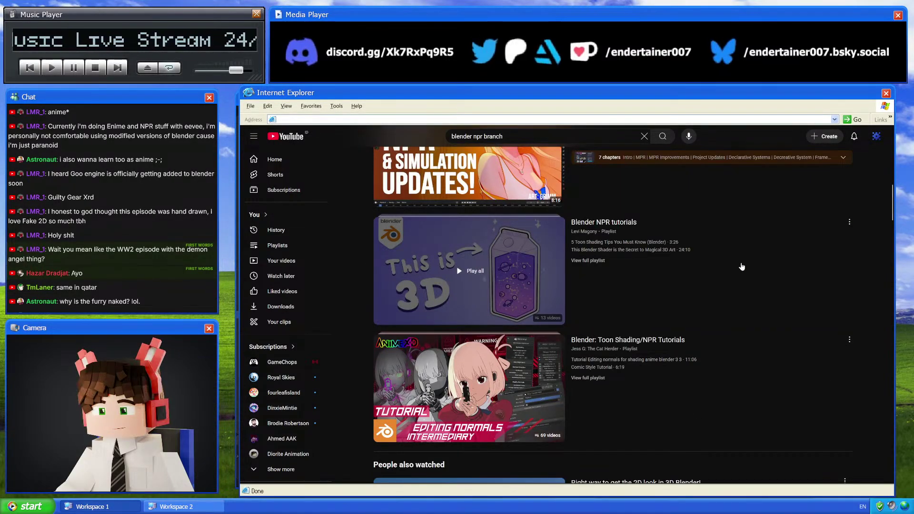
{"action": "scroll", "coordinate": [728, 281], "scroll_direction": "up", "scroll_amount": 10}
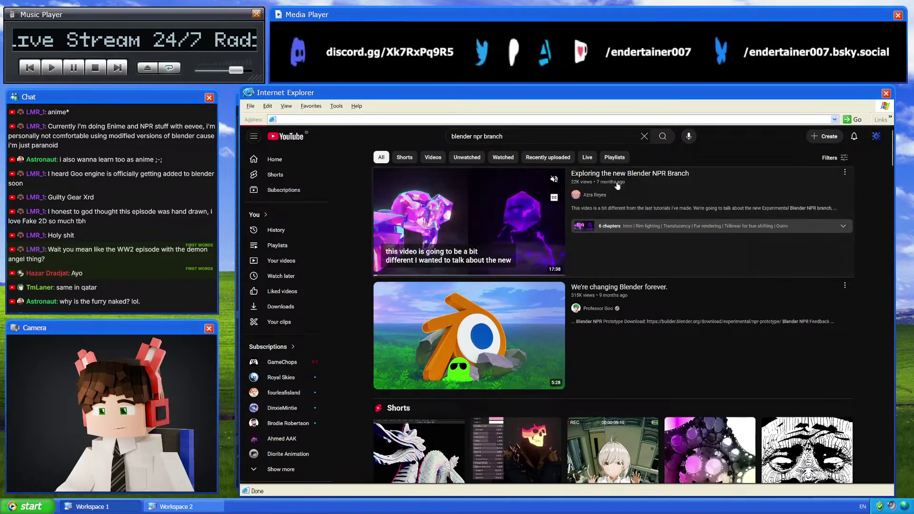
{"action": "left_click", "coordinate": [508, 243]}
{"action": "left_click", "coordinate": [361, 403]}
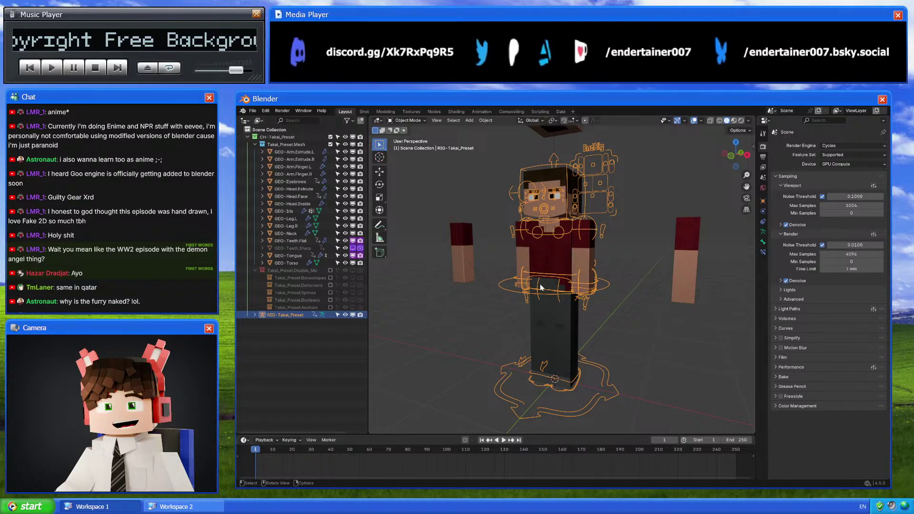
{"action": "left_click", "coordinate": [753, 145]}
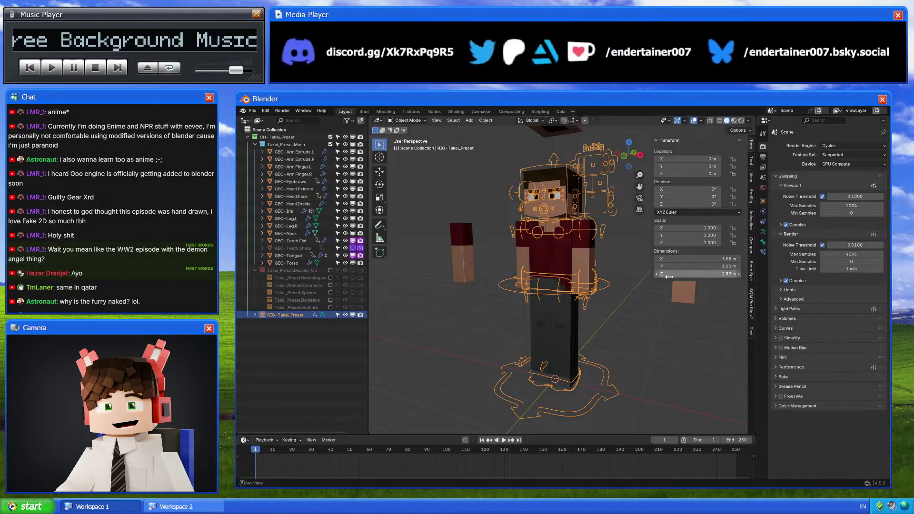
{"action": "key", "text": "n"}
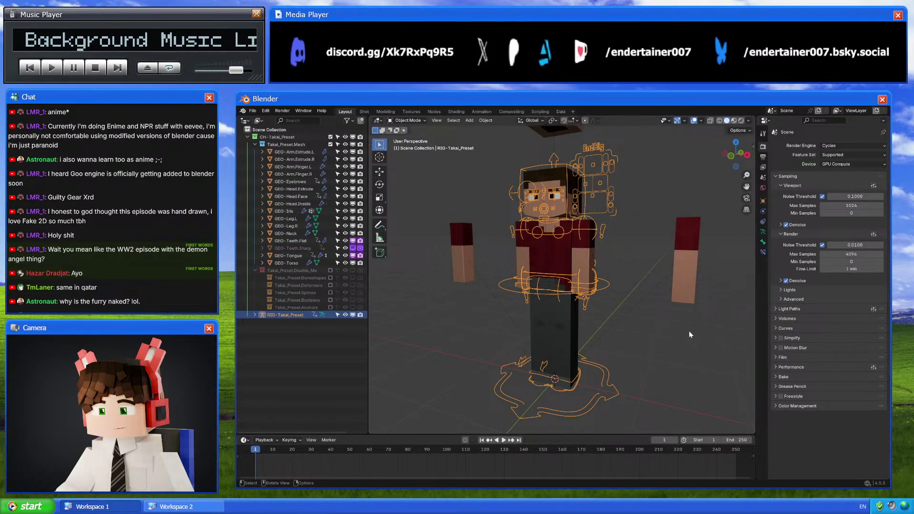
{"action": "key", "text": "n"}
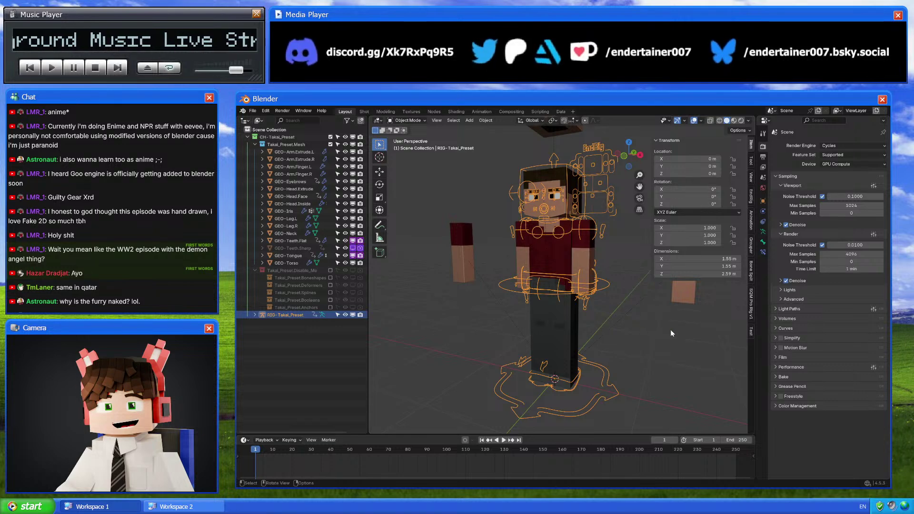
{"action": "key", "text": "n"}
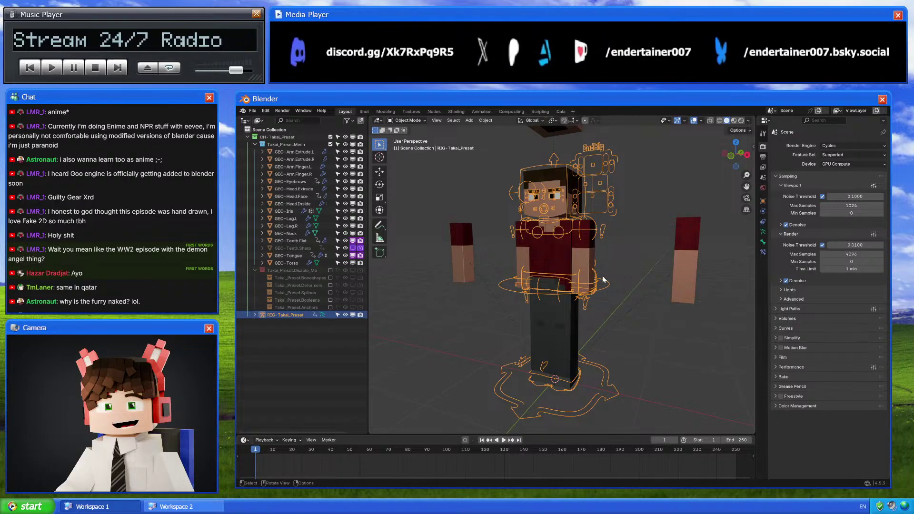
{"action": "key", "text": "ctrl+grave"}
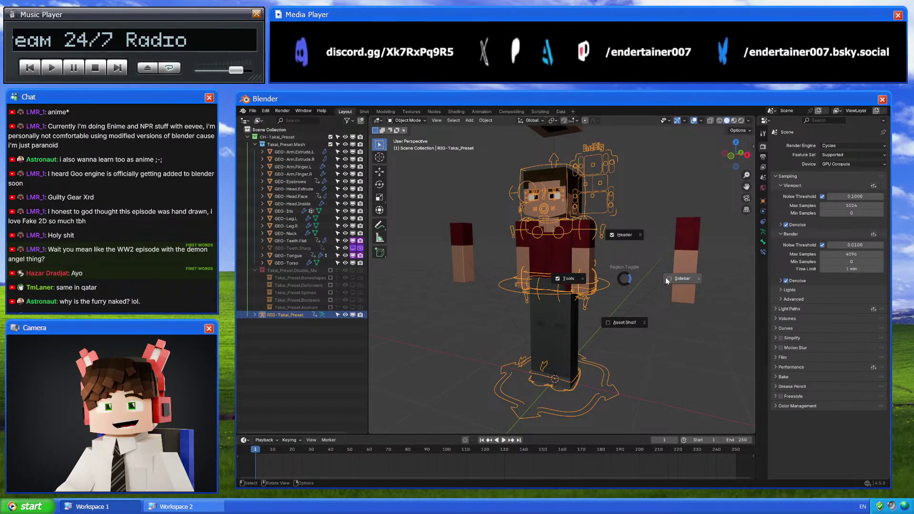
{"action": "left_click", "coordinate": [676, 278]}
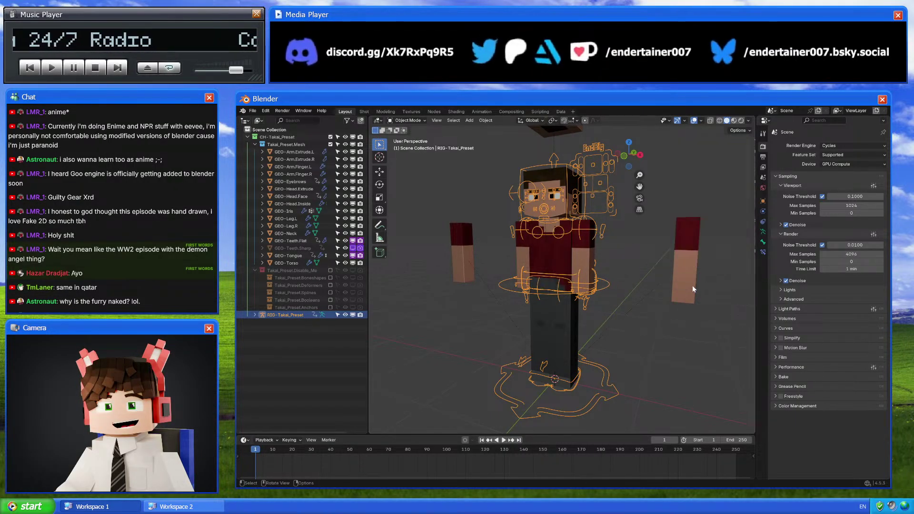
{"action": "key", "text": "n"}
{"action": "middle_click_drag", "start_coordinate": [649, 287], "coordinate": [621, 270]}
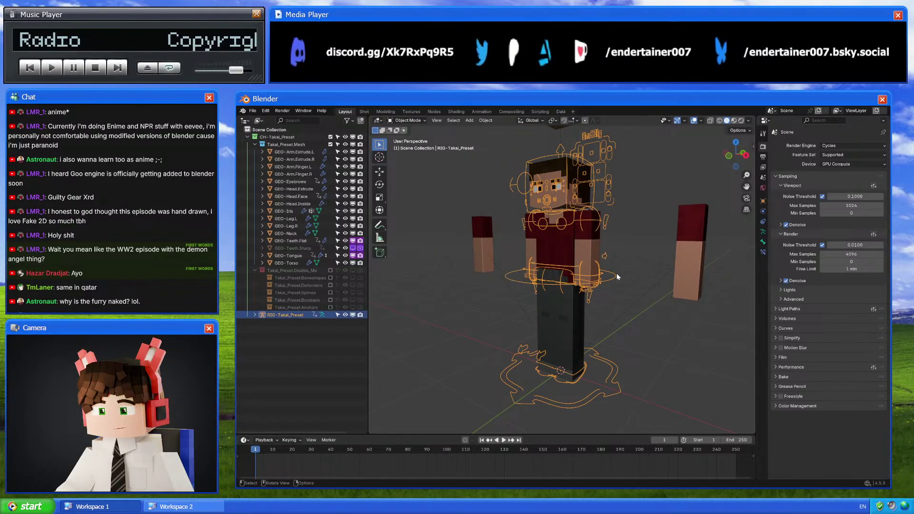
{"action": "key", "text": "ctrl+Tab"}
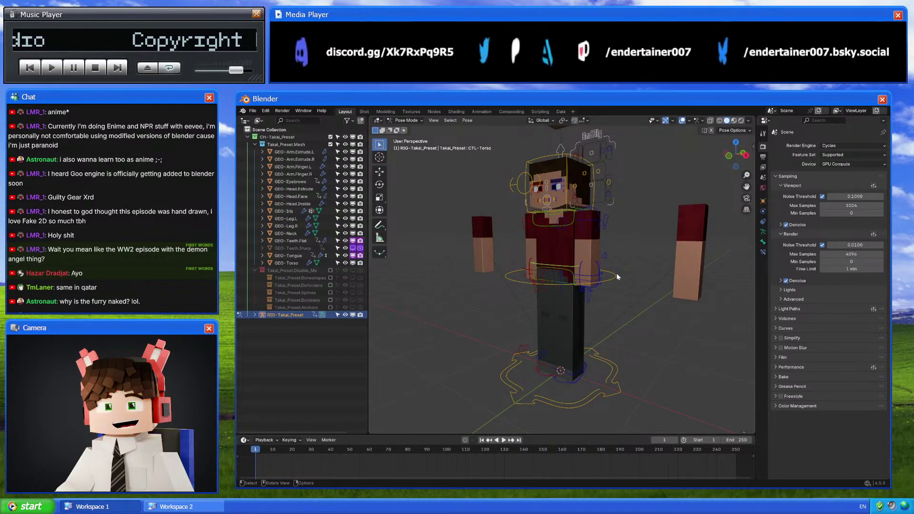
{"action": "key", "text": "ctrl+Tab"}
Create a new collection directly under the Scene Collection and make it the active collection
{"action": "left_click", "coordinate": [567, 331]}
{"action": "middle_click_drag", "start_coordinate": [590, 356], "coordinate": [592, 331]}
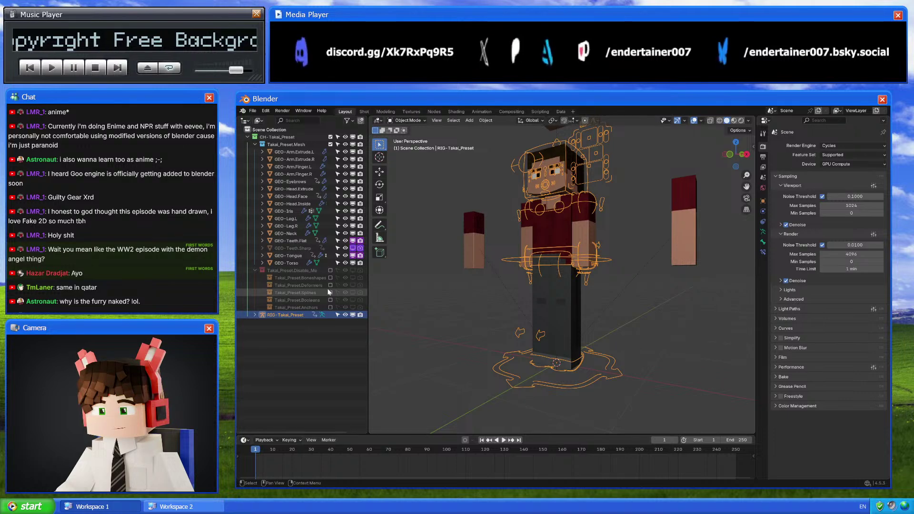
{"action": "left_click", "coordinate": [299, 130]}
{"action": "right_click", "coordinate": [300, 130]}
{"action": "left_click", "coordinate": [302, 133]}
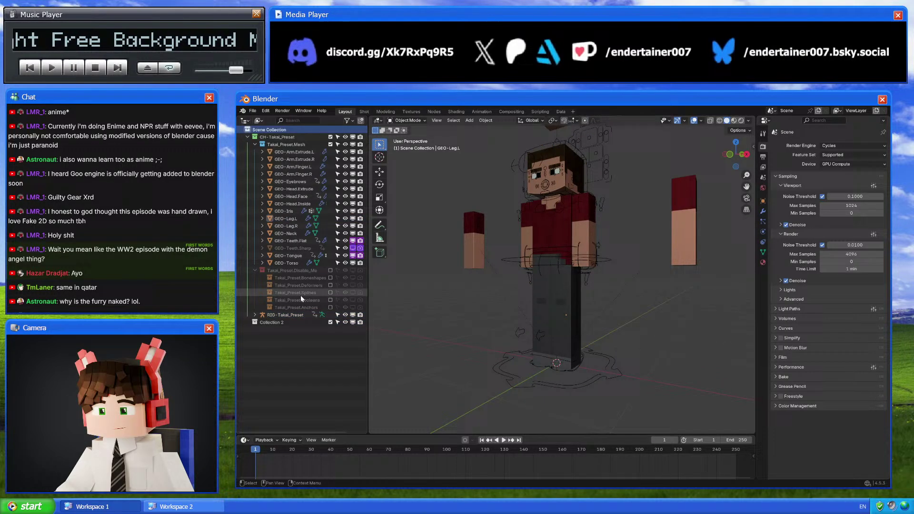
{"action": "left_click", "coordinate": [281, 322]}
Duplicate the left leg mesh GEO-Leg.L in place and move the copy into the new collection
{"action": "left_click", "coordinate": [568, 301]}
{"action": "key", "text": "shift+d"}
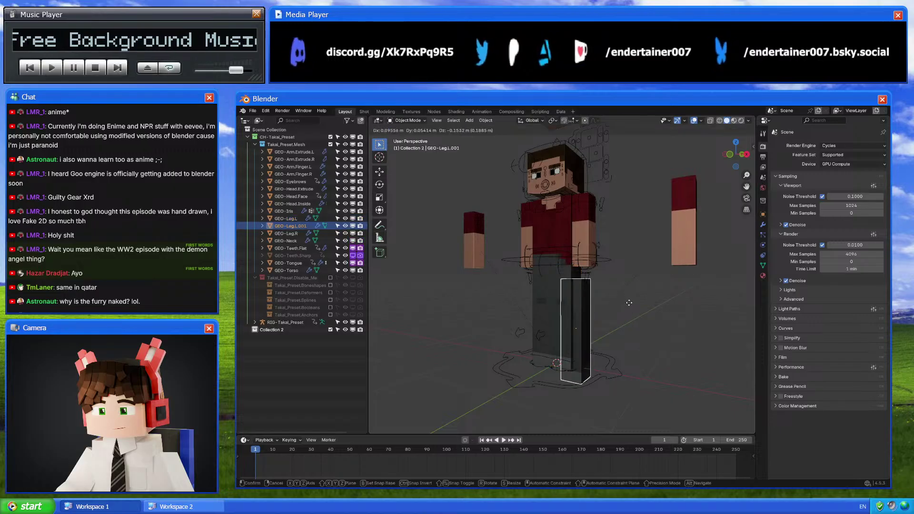
{"action": "key", "text": "Escape"}
{"action": "left_click_drag", "start_coordinate": [285, 226], "coordinate": [290, 329]}
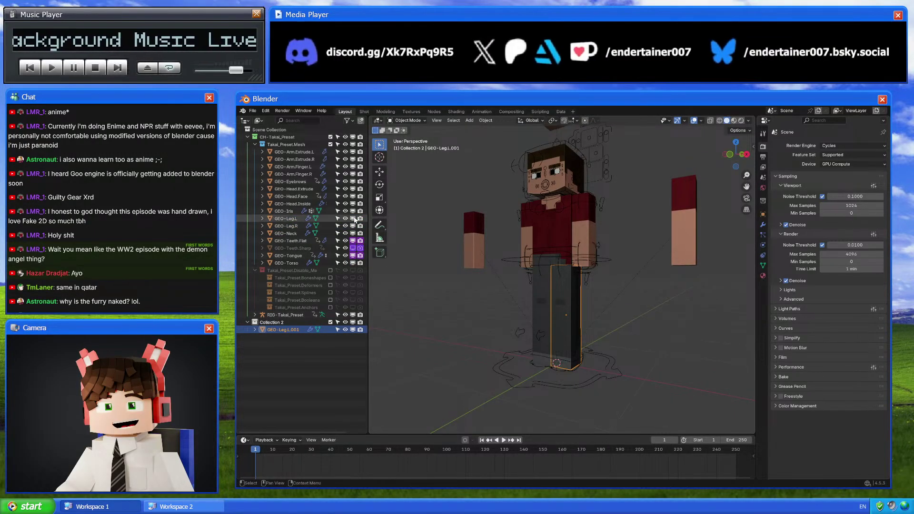
Exclude the CH-Takai_Preset collection from the view layer and clear the leg copy's parent
{"action": "left_click", "coordinate": [330, 137]}
{"action": "key", "text": "alt+p"}
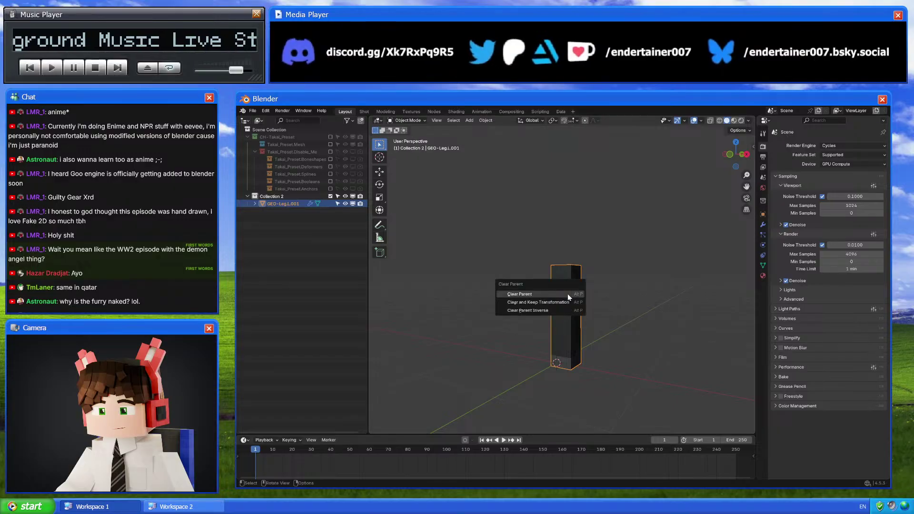
{"action": "left_click", "coordinate": [574, 297]}
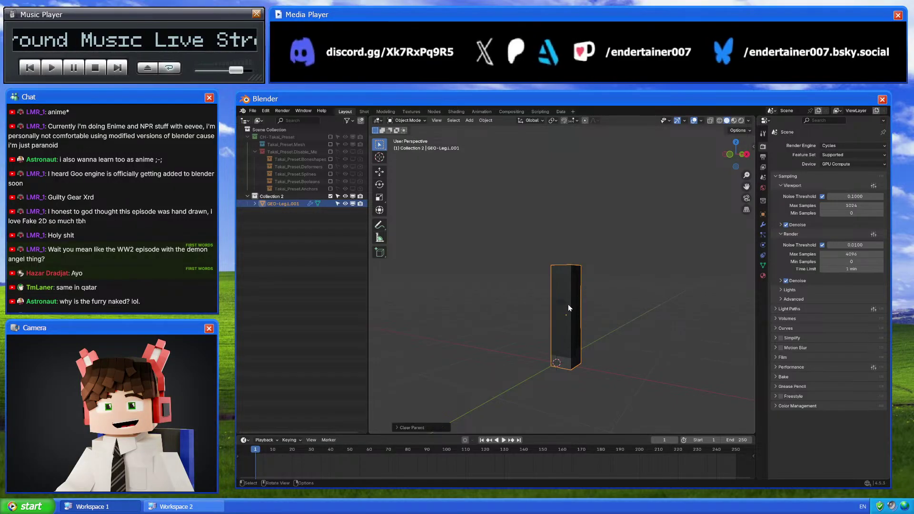
Clear the target object of the leg copy's Lattice modifier and check the leg from the side
{"action": "left_click", "coordinate": [763, 225]}
{"action": "left_click", "coordinate": [872, 186]}
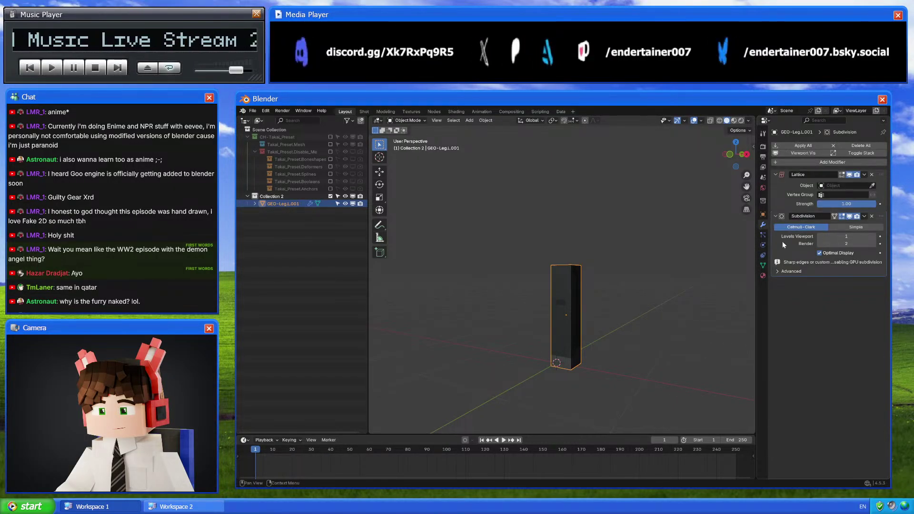
{"action": "left_click", "coordinate": [746, 155]}
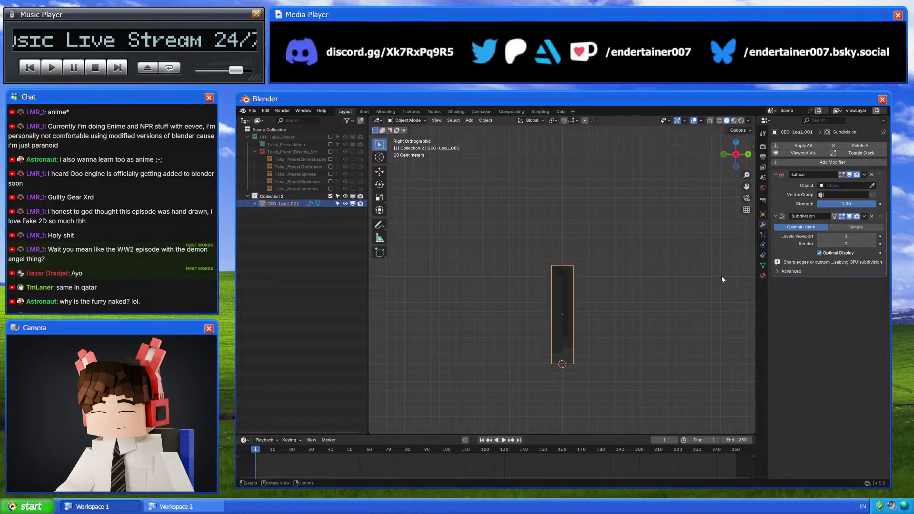
{"action": "scroll", "coordinate": [601, 272], "scroll_direction": "up", "scroll_amount": 3}
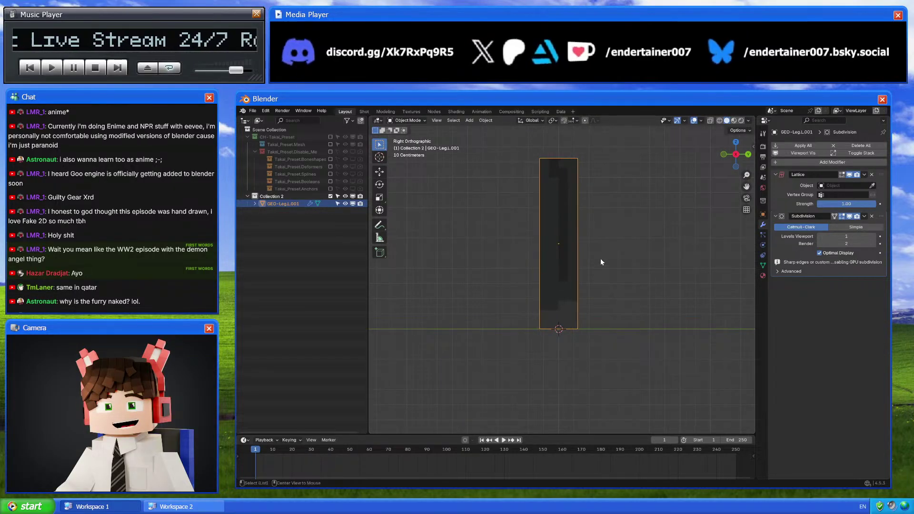
{"action": "key", "text": "alt+z"}
{"action": "key", "text": "alt+z"}
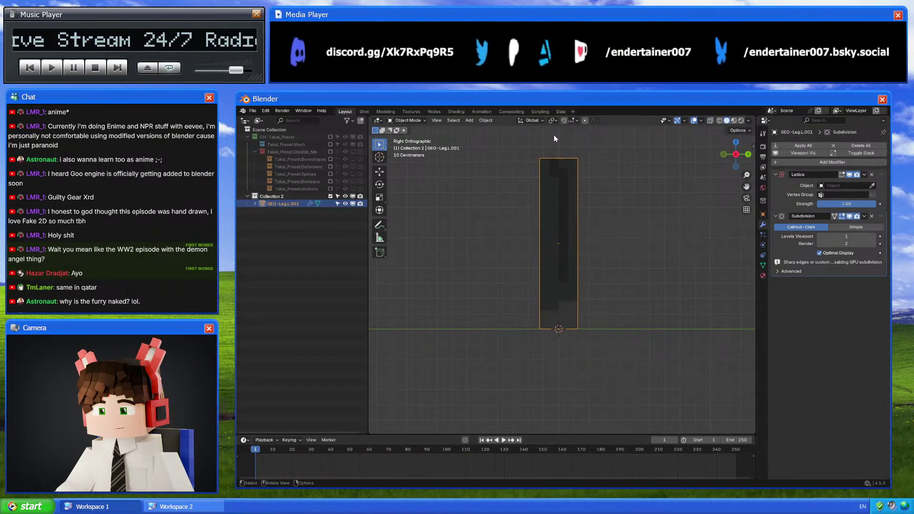
Switch to the Modeling workspace and frame the leg copy in the right orthographic view
{"action": "left_click", "coordinate": [385, 112]}
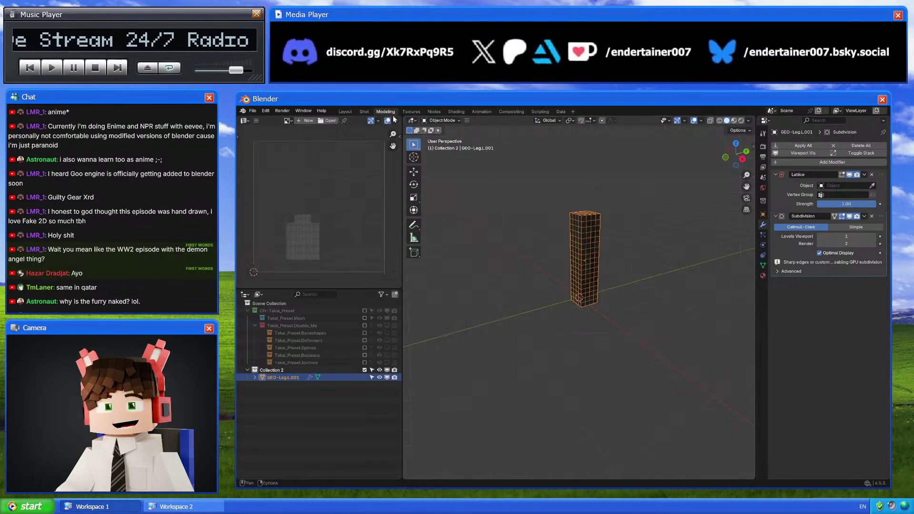
{"action": "left_click", "coordinate": [731, 158]}
{"action": "scroll", "coordinate": [628, 272], "scroll_direction": "up", "scroll_amount": 5}
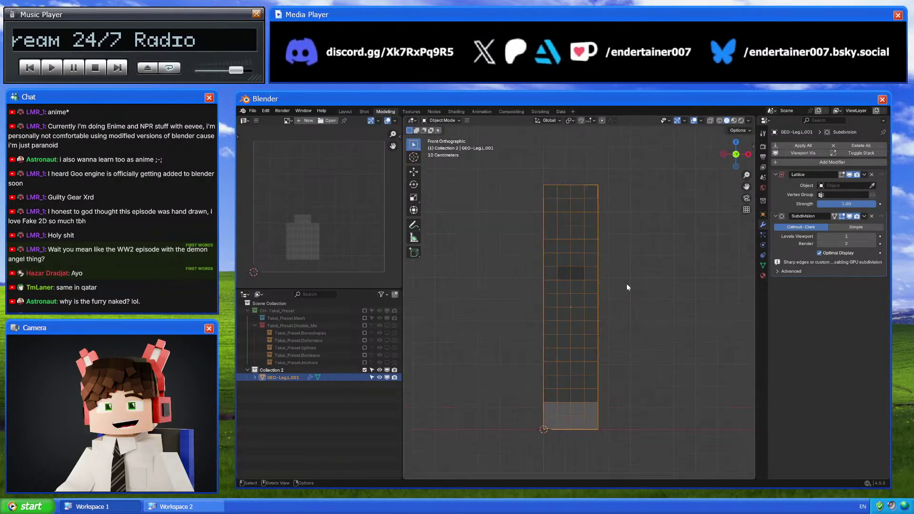
{"action": "middle_click_drag", "start_coordinate": [627, 286], "coordinate": [636, 262], "text": "shift"}
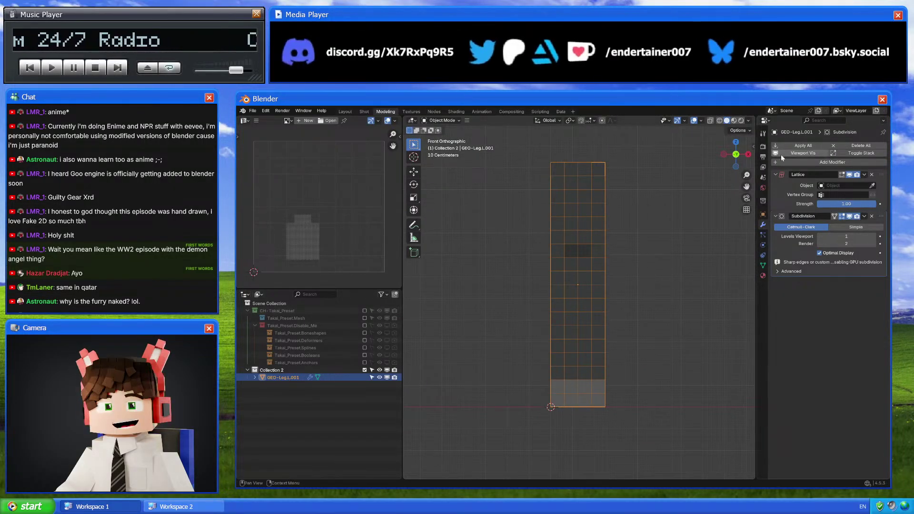
{"action": "left_click", "coordinate": [748, 154]}
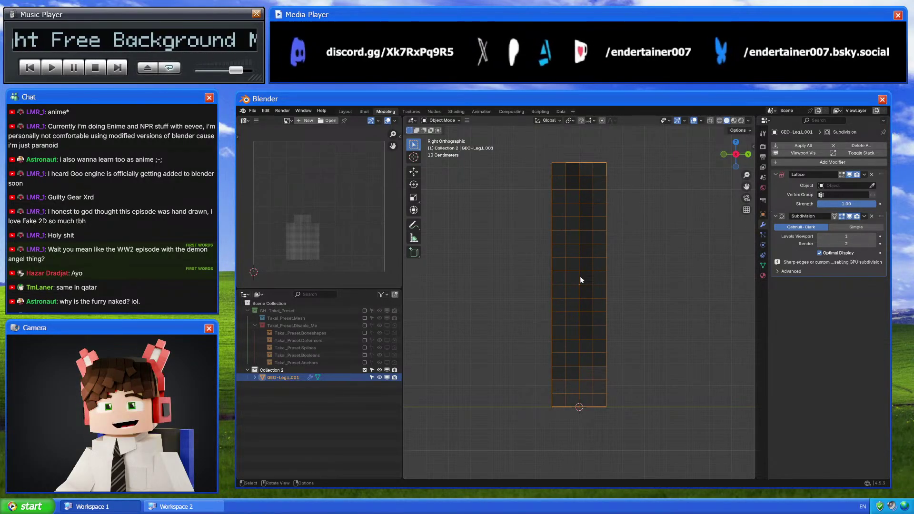
Add an Array modifier to the leg copy and place it first in the modifier stack
{"action": "key", "text": "shift+a"}
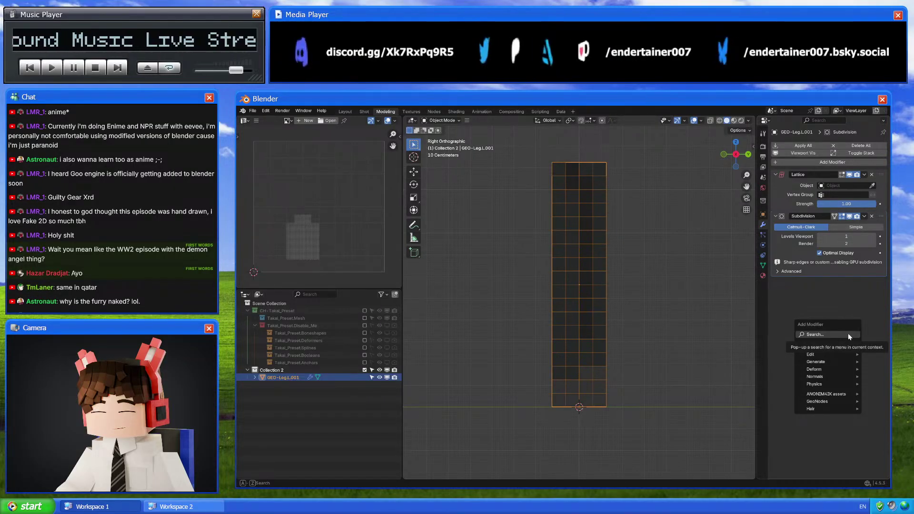
{"action": "left_click", "coordinate": [849, 334]}
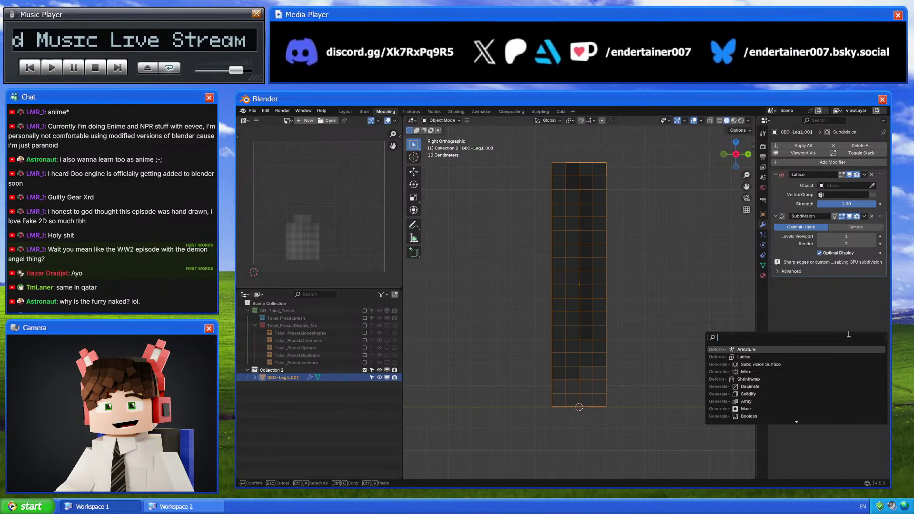
{"action": "type", "text": "arra"}
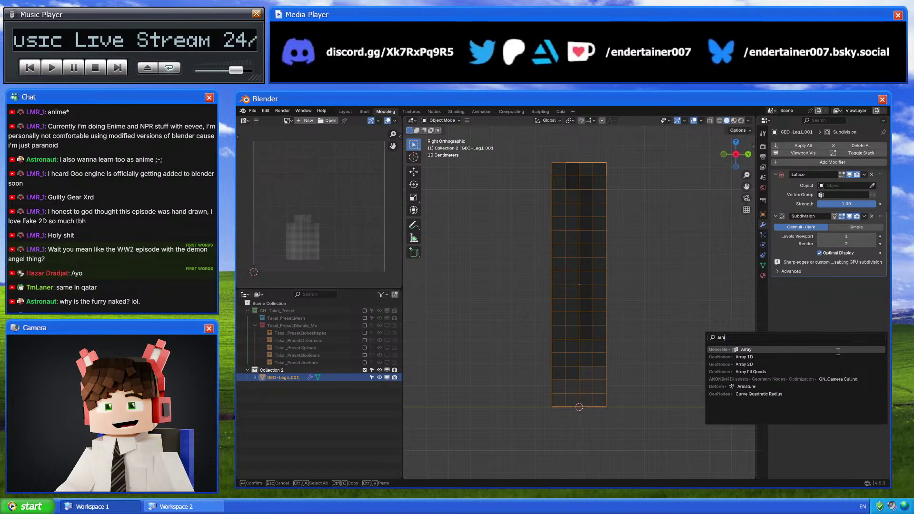
{"action": "left_click", "coordinate": [838, 351]}
{"action": "left_click_drag", "start_coordinate": [878, 288], "coordinate": [881, 176]}
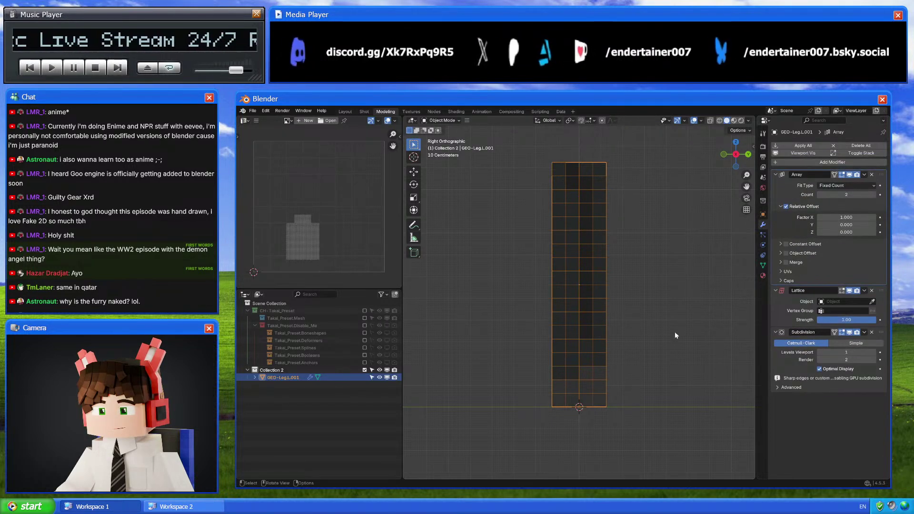
Set the Array's relative offset to 0 on X and -1 on Z so the second leg stacks below
{"action": "middle_click_drag", "start_coordinate": [743, 229], "coordinate": [761, 286]}
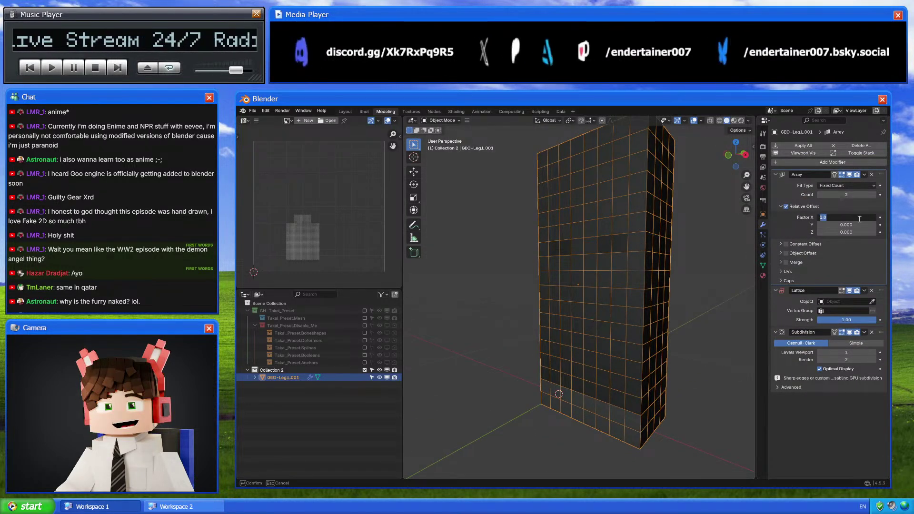
{"action": "key", "text": "BackSpace"}
{"action": "mouse_move", "coordinate": [852, 232]}
{"action": "left_mouse_down"}
{"action": "mouse_move", "coordinate": [873, 232]}
{"action": "mouse_move", "coordinate": [849, 232]}
{"action": "left_mouse_up"}
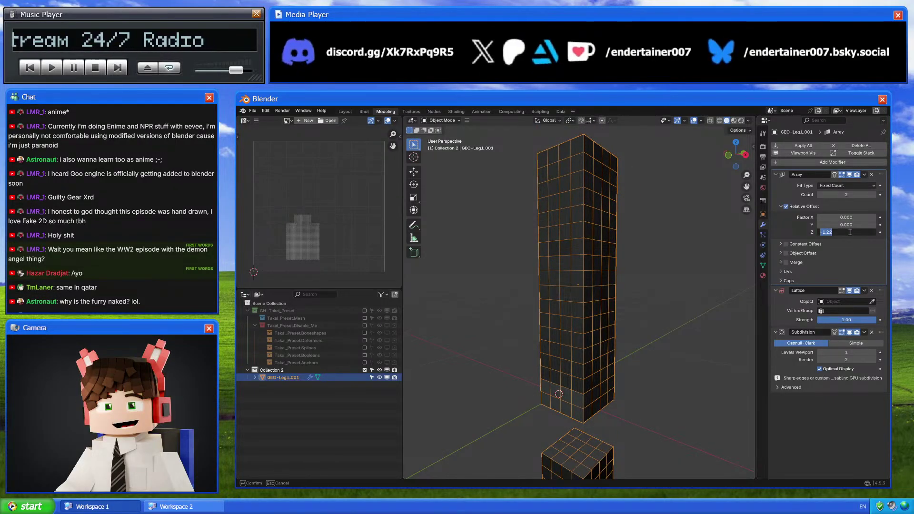
{"action": "left_click", "coordinate": [745, 155]}
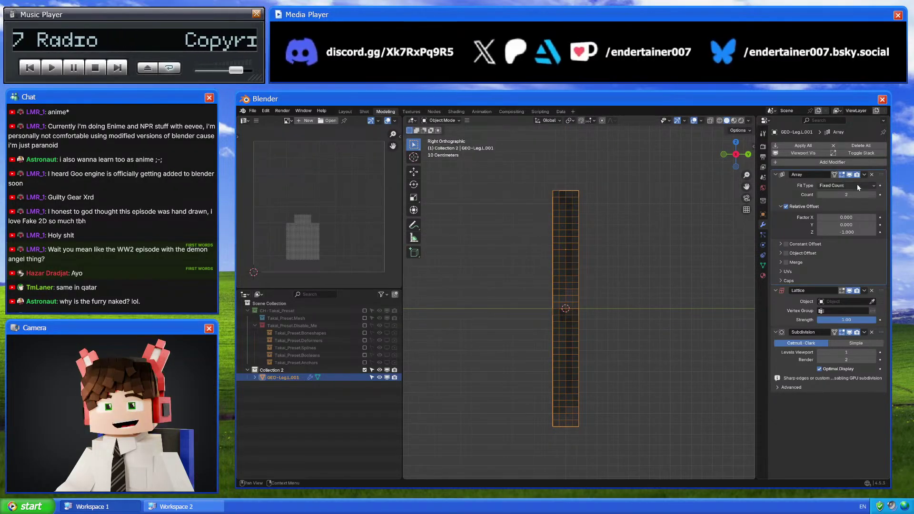
Remove the Lattice and Subdivision modifiers from the leg copy and unlink its material
{"action": "left_click", "coordinate": [872, 291]}
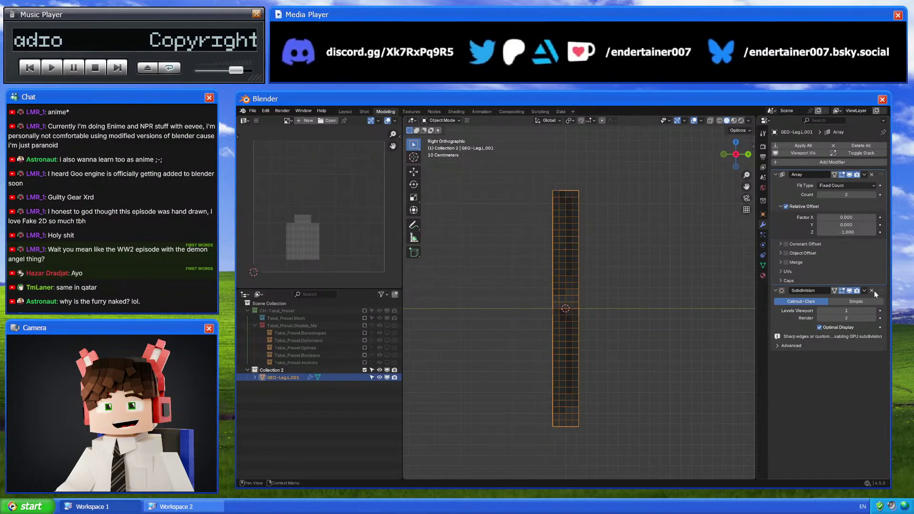
{"action": "left_click", "coordinate": [871, 291]}
{"action": "left_click", "coordinate": [762, 265]}
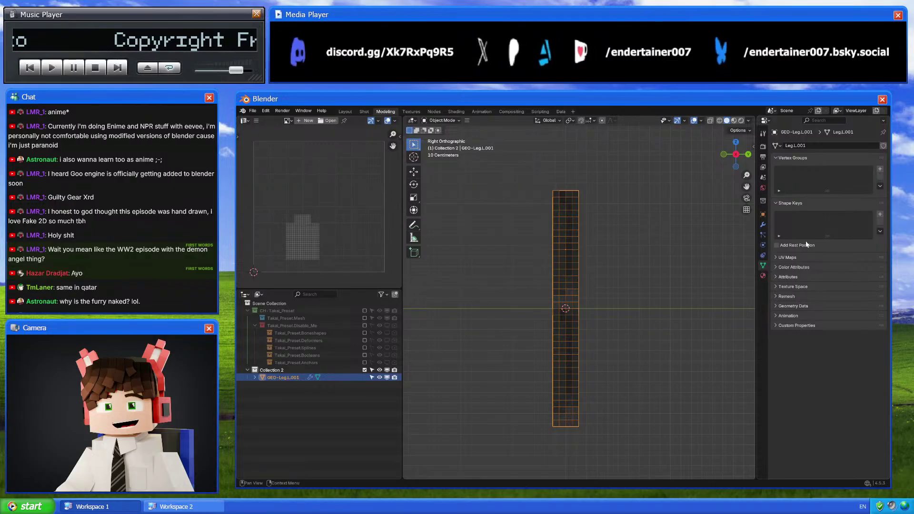
{"action": "left_click", "coordinate": [762, 276]}
{"action": "left_click", "coordinate": [870, 177]}
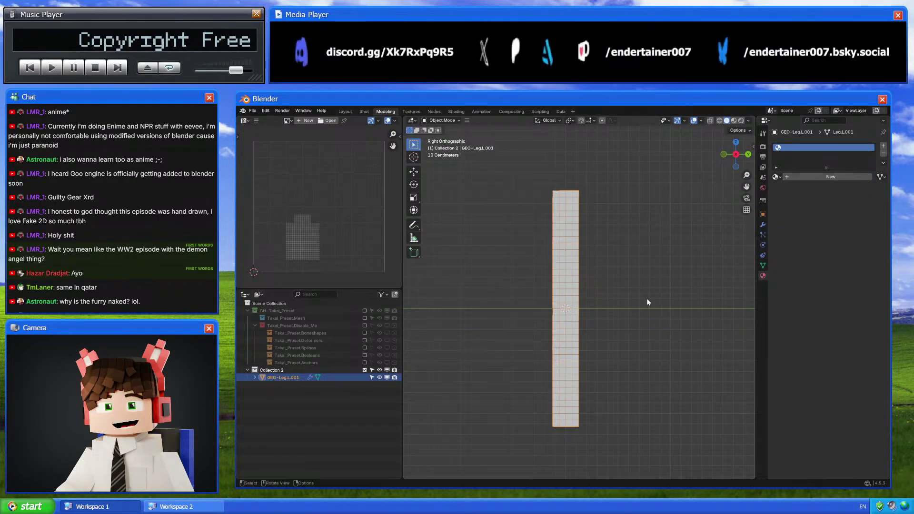
Apply the Array modifier on the leg copy
{"action": "left_click", "coordinate": [763, 225]}
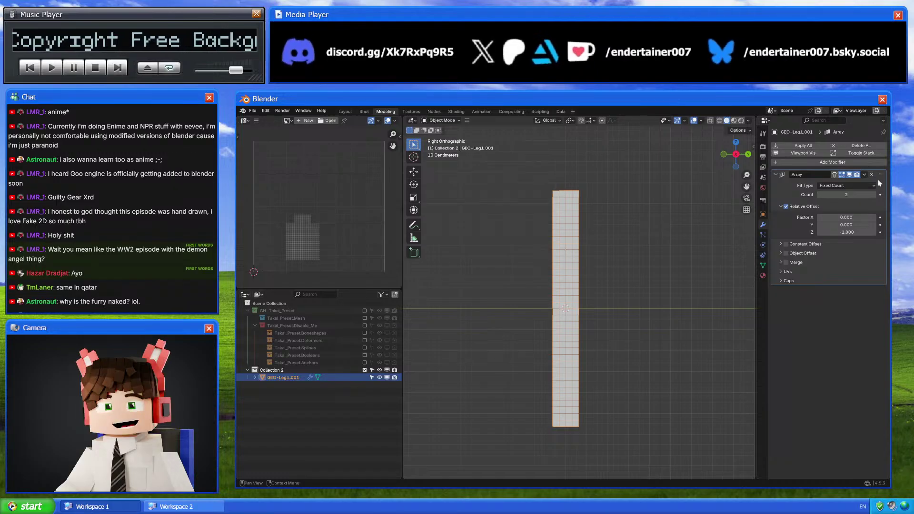
{"action": "left_click", "coordinate": [865, 176]}
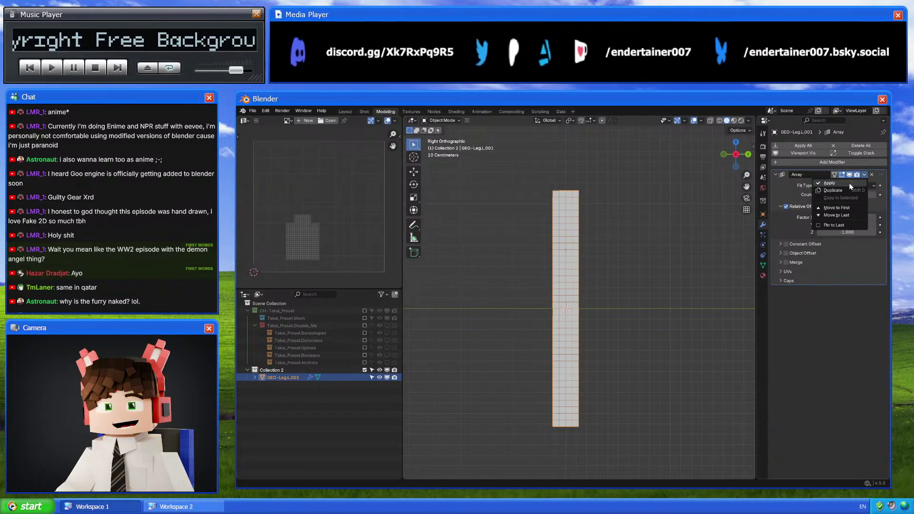
{"action": "left_click", "coordinate": [830, 183]}
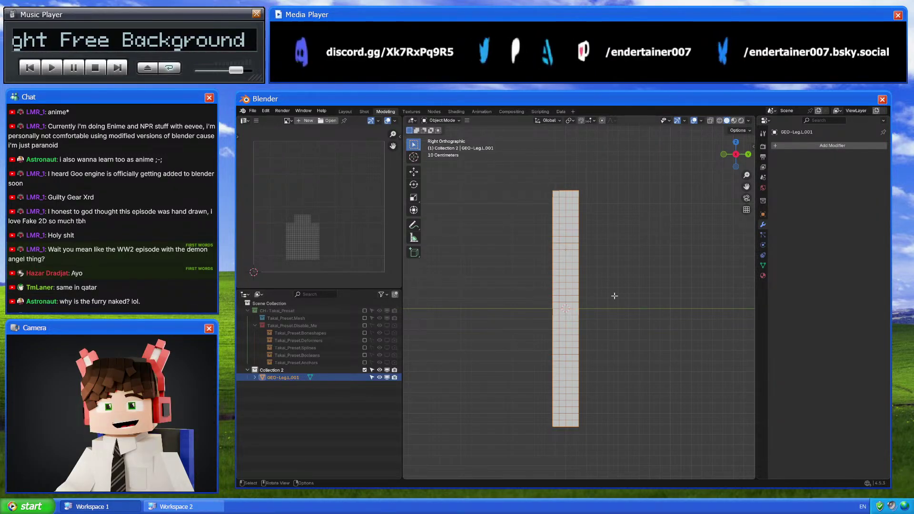
In Edit Mode, delete the faces of the stacked lower leg from one short segment below the ground line downward
{"action": "key", "text": "Tab"}
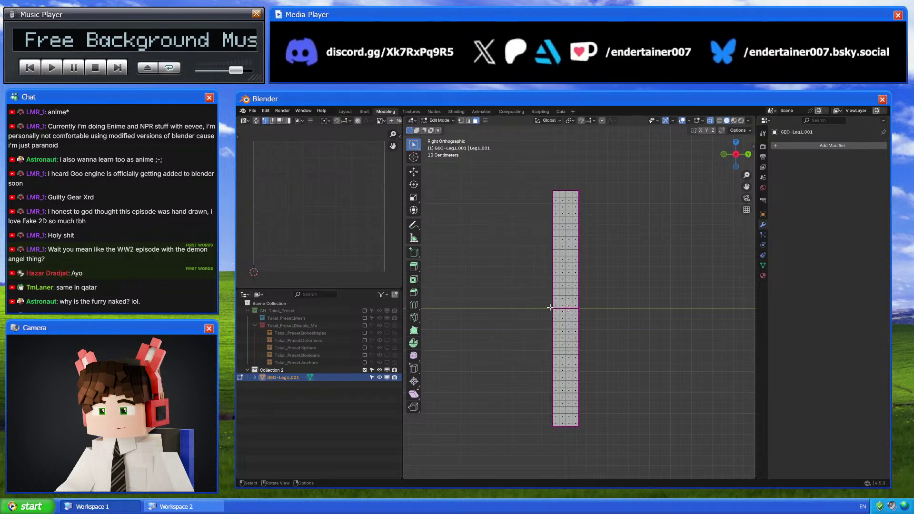
{"action": "right_click", "coordinate": [619, 310]}
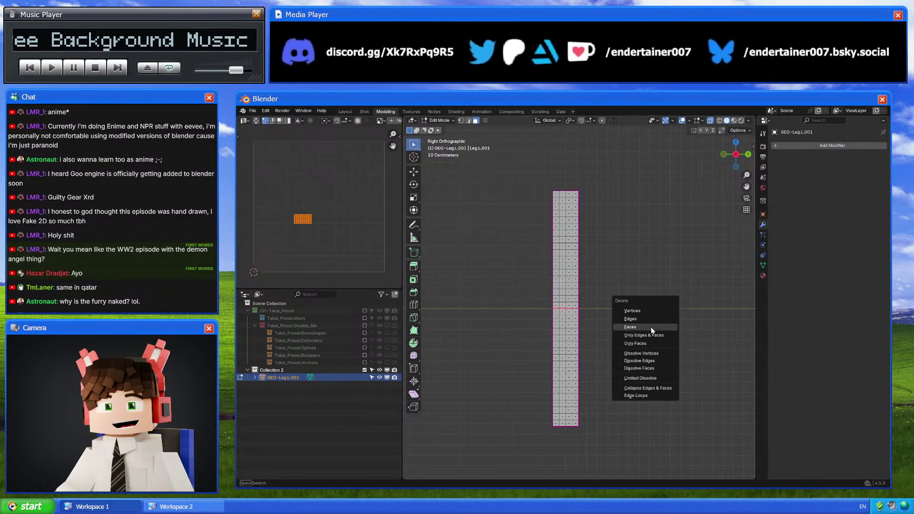
{"action": "middle_click_drag", "start_coordinate": [650, 327], "coordinate": [648, 293], "text": "shift"}
{"action": "scroll", "coordinate": [648, 293], "scroll_direction": "up", "scroll_amount": 2}
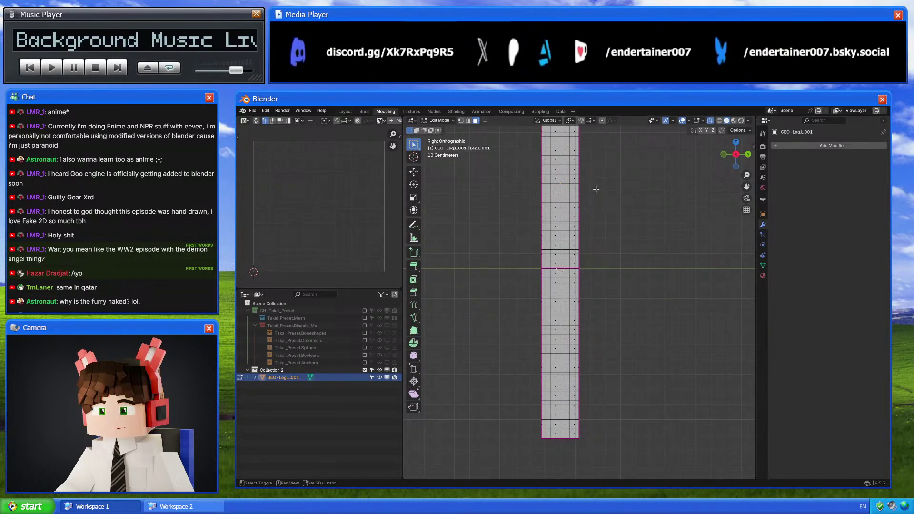
{"action": "scroll", "coordinate": [596, 189], "scroll_direction": "up", "scroll_amount": 5, "text": "shift"}
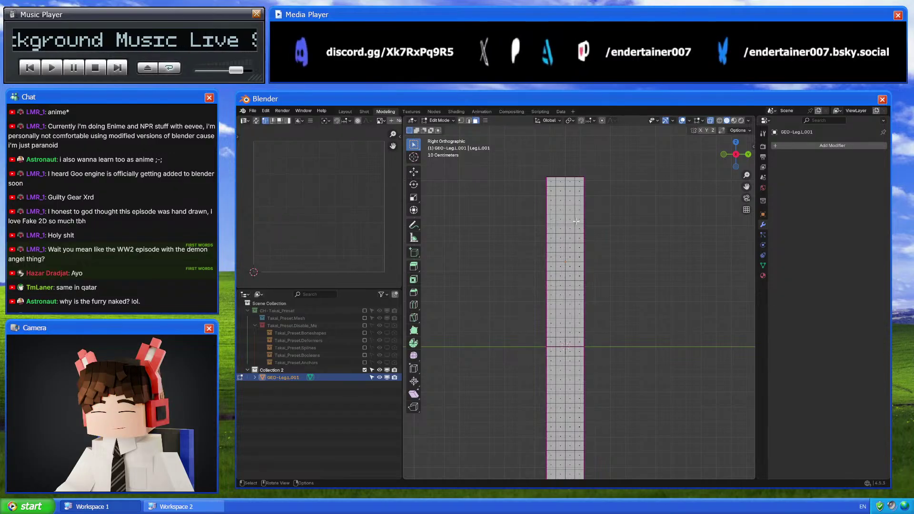
{"action": "scroll", "coordinate": [566, 360], "scroll_direction": "down", "scroll_amount": 2}
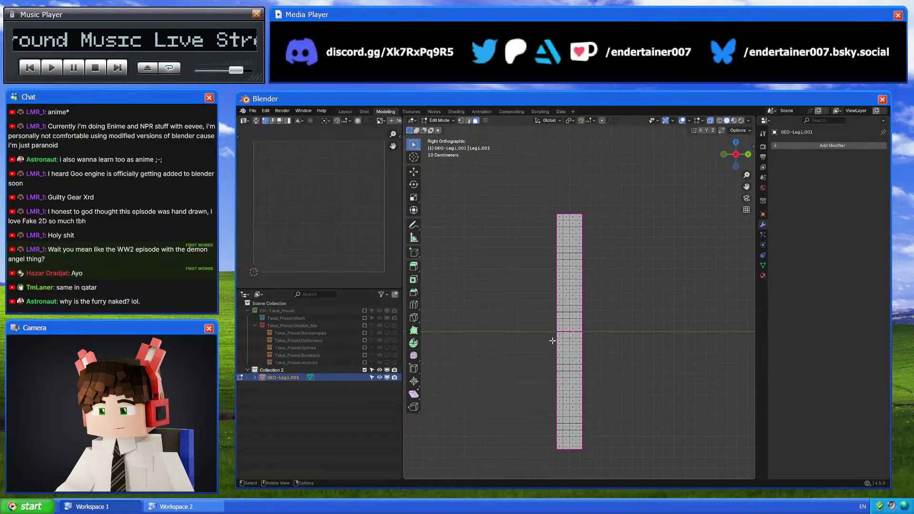
{"action": "left_click_drag", "start_coordinate": [553, 346], "coordinate": [607, 449]}
{"action": "key", "text": "x"}
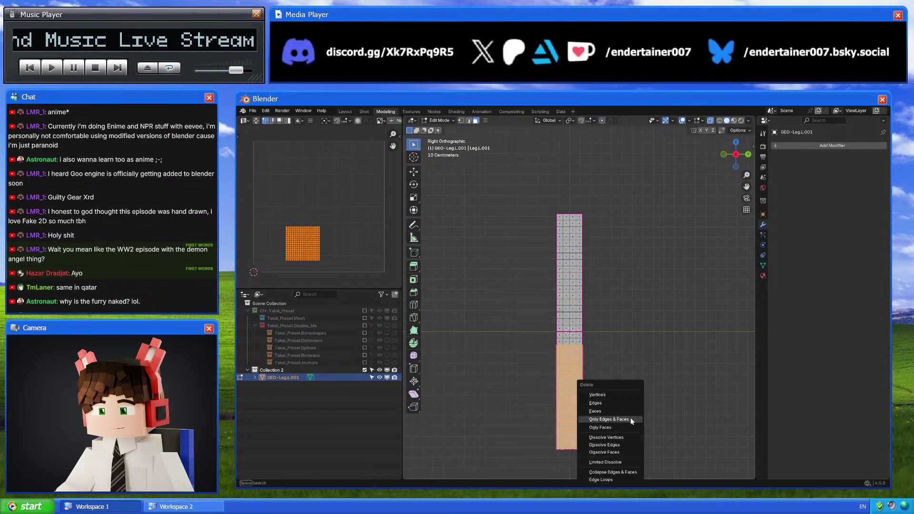
{"action": "left_click", "coordinate": [628, 415]}
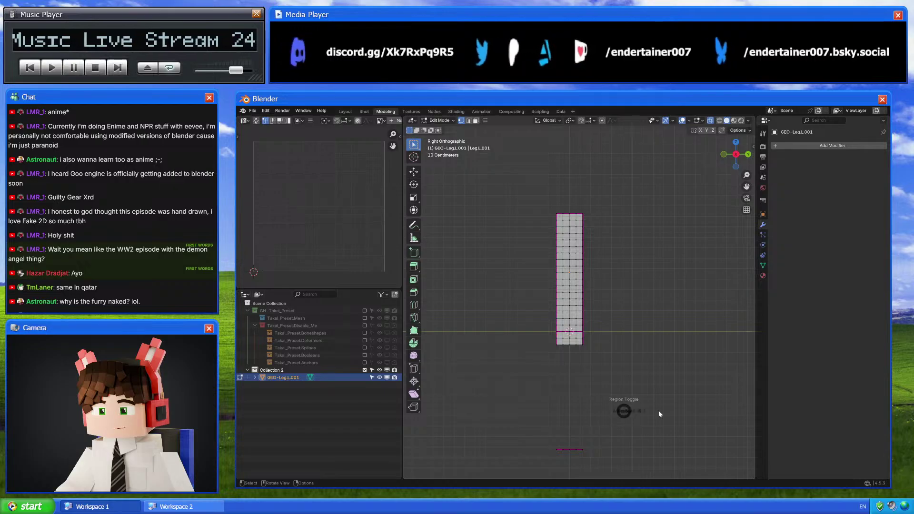
Move the detached bottom cap up to the shortened leg's open end by setting its local Z to -0.6875 m
{"action": "key", "text": "n"}
{"action": "middle_click_drag", "start_coordinate": [752, 246], "coordinate": [713, 170], "text": "shift"}
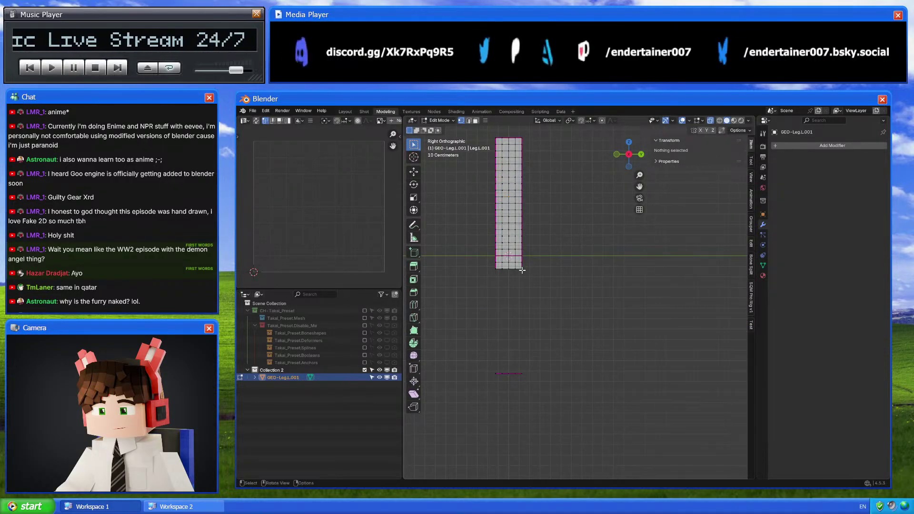
{"action": "left_click", "coordinate": [522, 269]}
{"action": "middle_click_drag", "start_coordinate": [523, 270], "coordinate": [569, 283], "text": "shift"}
{"action": "left_click", "coordinate": [698, 174]}
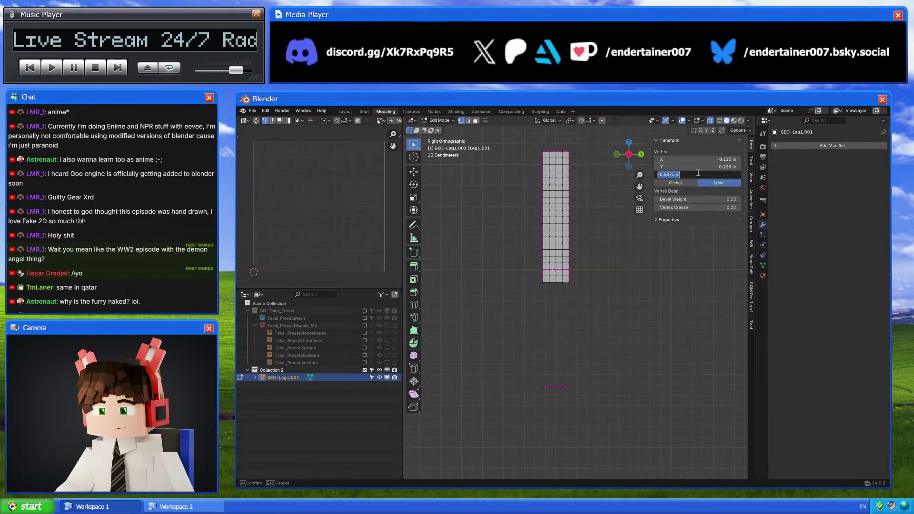
{"action": "key", "text": "Escape"}
{"action": "key", "text": "a"}
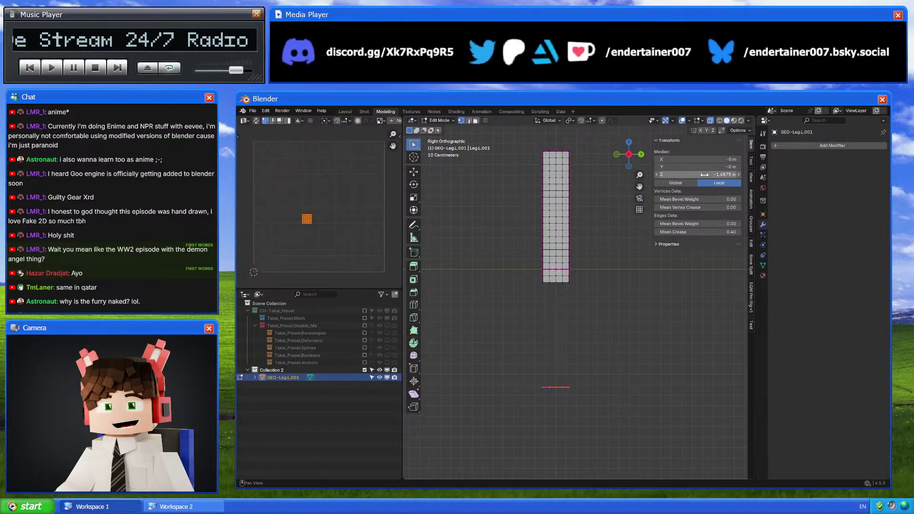
{"action": "left_click", "coordinate": [704, 174]}
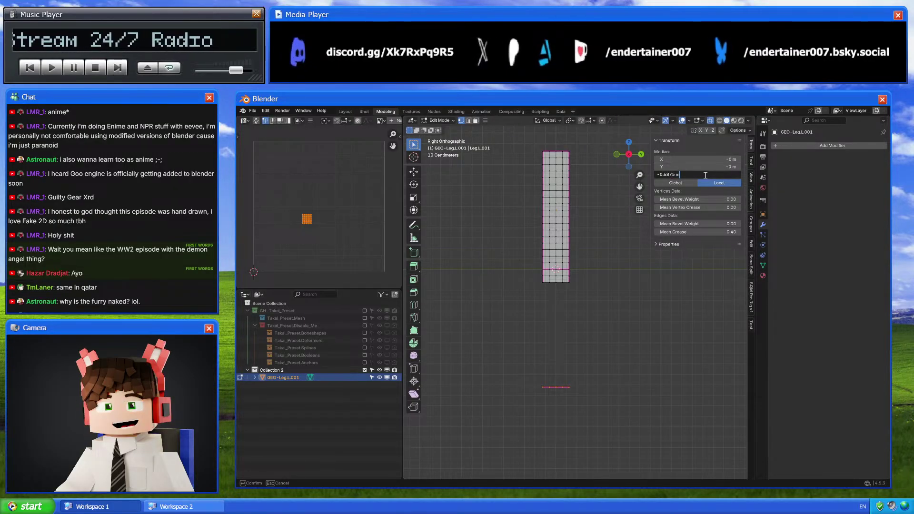
{"action": "key", "text": "Return"}
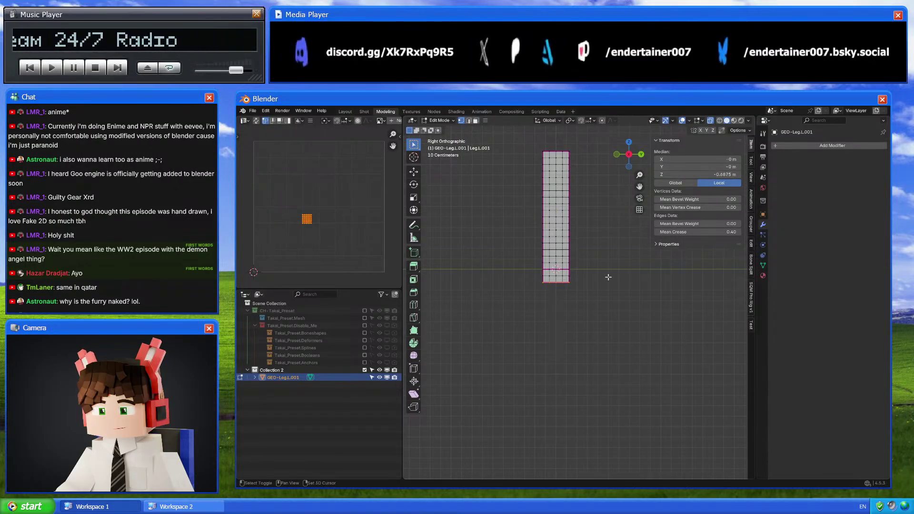
Merge all of the leg mesh's vertices by distance and shade the object flat
{"action": "key", "text": "ctrl+z"}
{"action": "right_click", "coordinate": [671, 335]}
{"action": "mouse_move", "coordinate": [633, 430]}
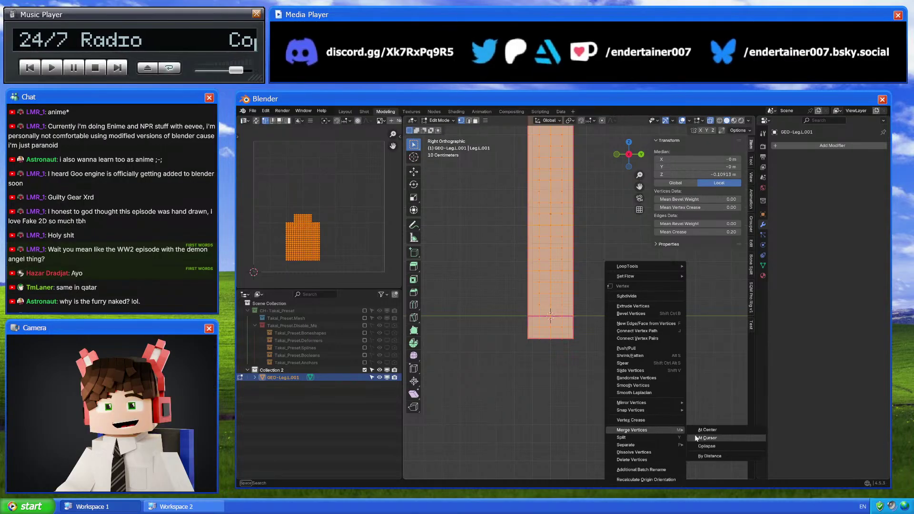
{"action": "left_click", "coordinate": [709, 456]}
{"action": "key", "text": "Tab"}
{"action": "right_click", "coordinate": [579, 358]}
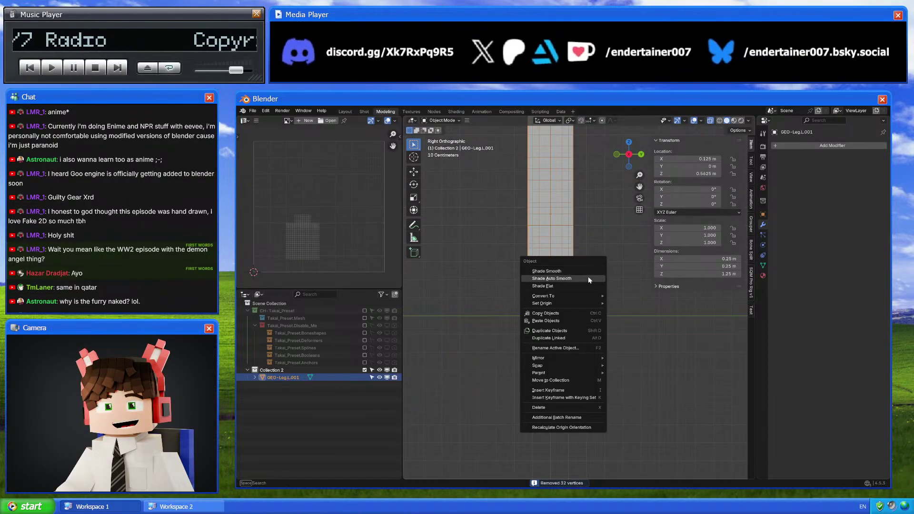
{"action": "left_click", "coordinate": [586, 289]}
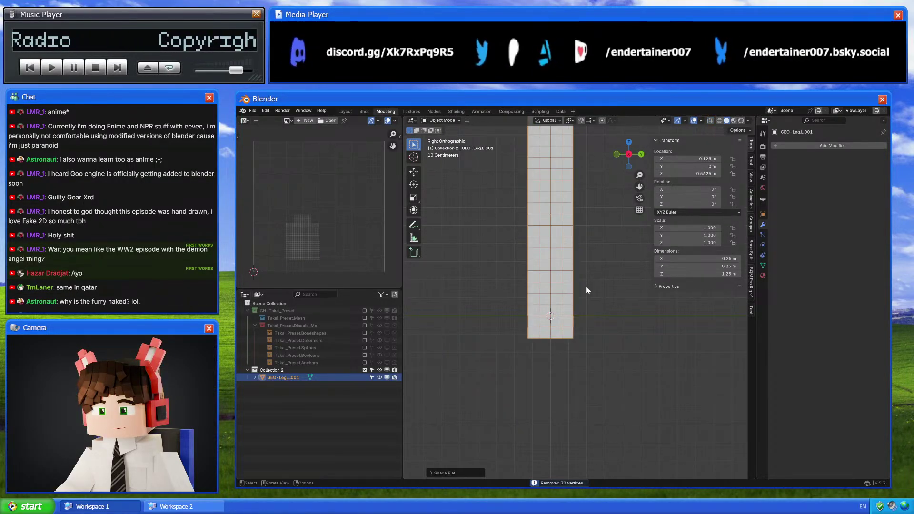
Place the 3D cursor at the centre of the leg's top face and set the object's origin there
{"action": "scroll", "coordinate": [587, 287], "scroll_direction": "down", "scroll_amount": 3}
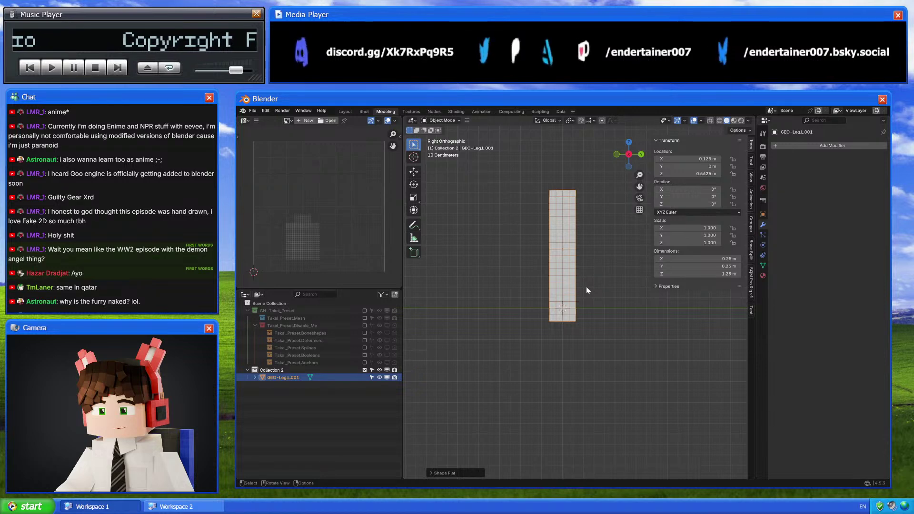
{"action": "key", "text": "Tab"}
{"action": "left_click_drag", "start_coordinate": [528, 186], "coordinate": [599, 204]}
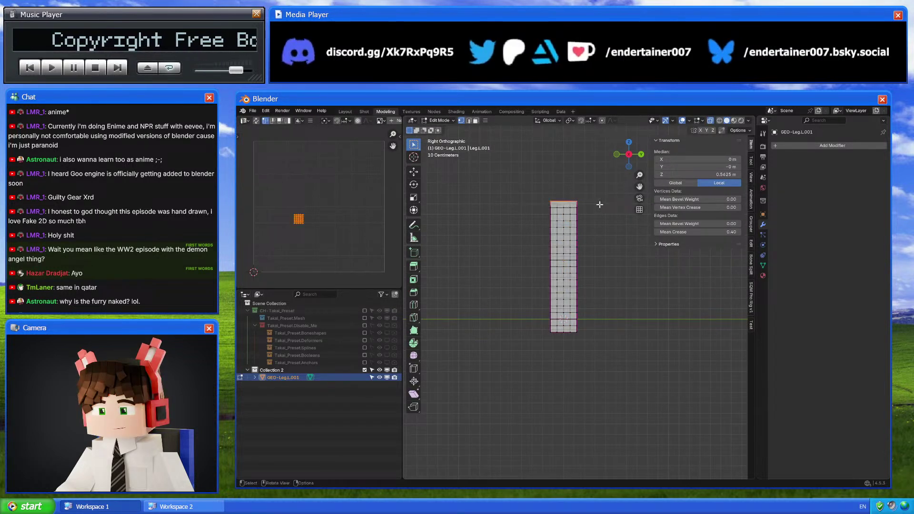
{"action": "key", "text": "Tab"}
{"action": "right_click", "coordinate": [607, 298]}
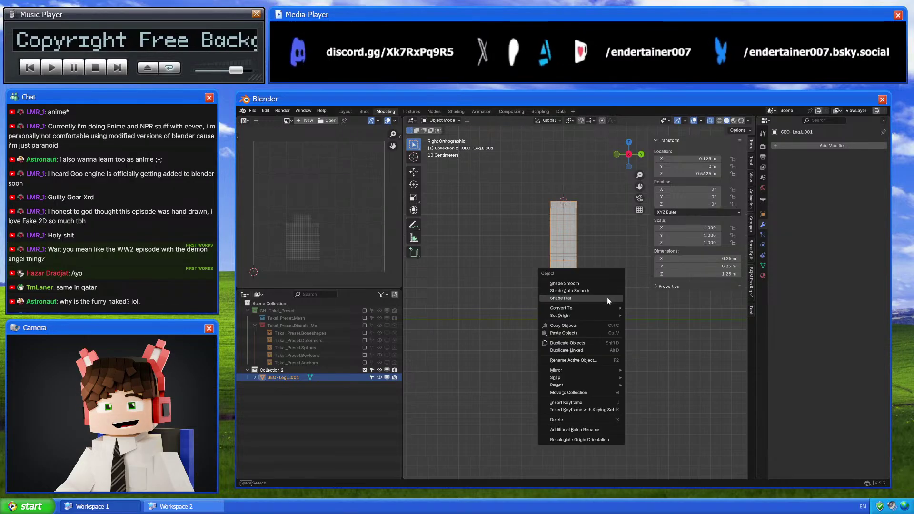
{"action": "mouse_move", "coordinate": [587, 316]}
{"action": "left_click", "coordinate": [681, 331]}
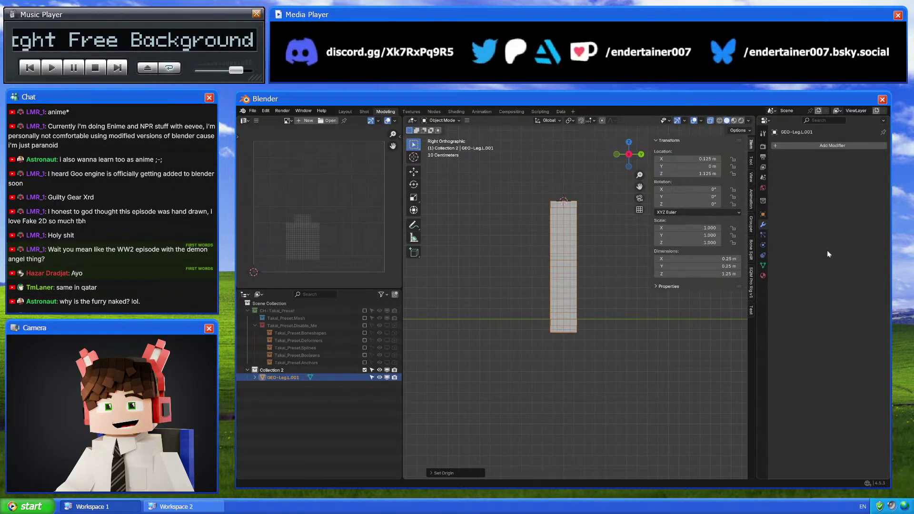
Add a Simple Deform modifier to the leg copy and set it to Taper along the Z axis
{"action": "key", "text": "shift+a"}
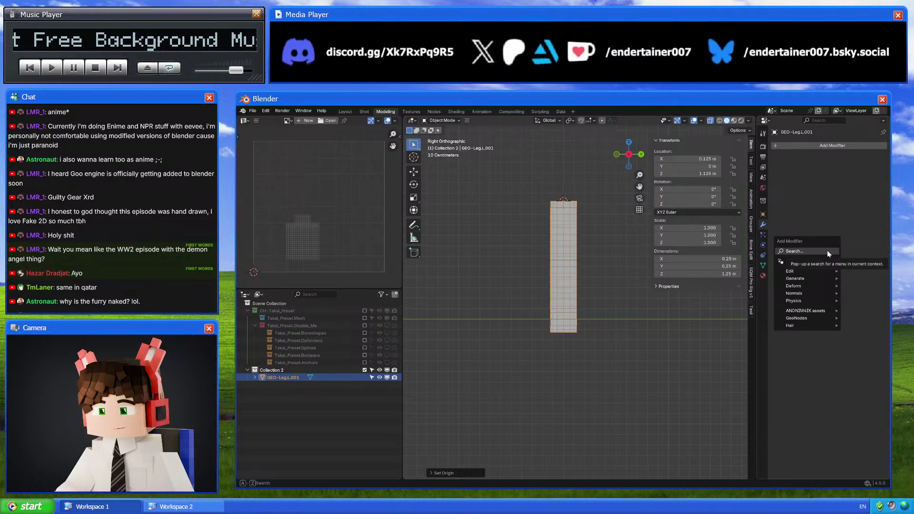
{"action": "left_click", "coordinate": [829, 253]}
{"action": "type", "text": "simpl"}
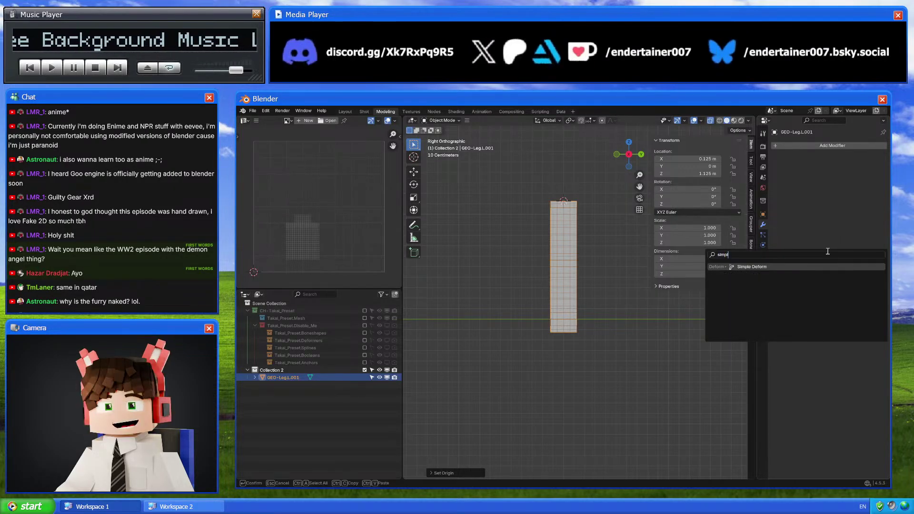
{"action": "key", "text": "Return"}
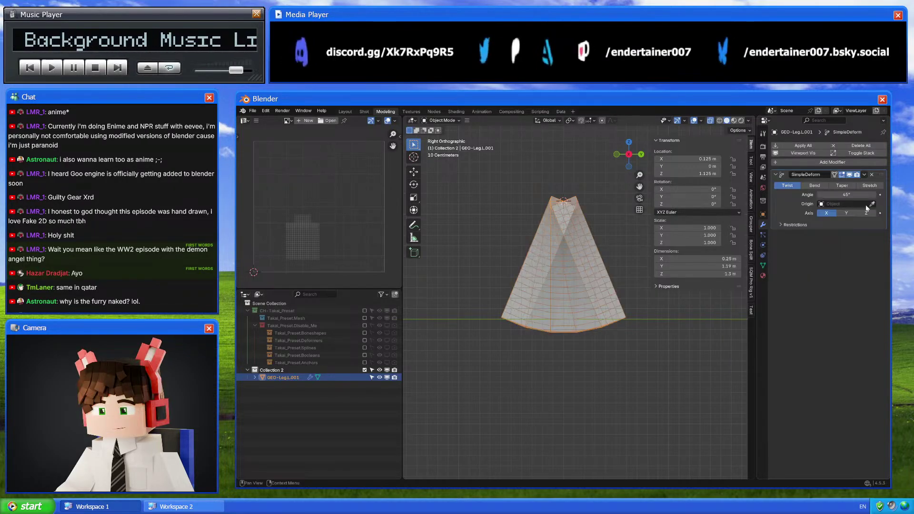
{"action": "left_click", "coordinate": [827, 213]}
{"action": "left_click", "coordinate": [866, 212]}
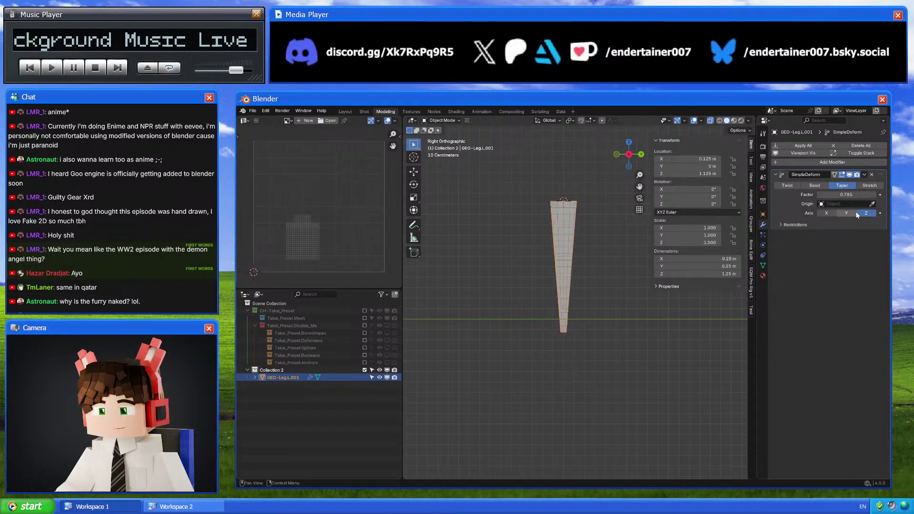
Try out the Simple Deform taper strength, finishing with the factor set to 0
{"action": "left_click_drag", "start_coordinate": [855, 195], "coordinate": [810, 195]}
{"action": "left_click", "coordinate": [856, 195]}
{"action": "type", "text": "0"}
{"action": "key", "text": "Return"}
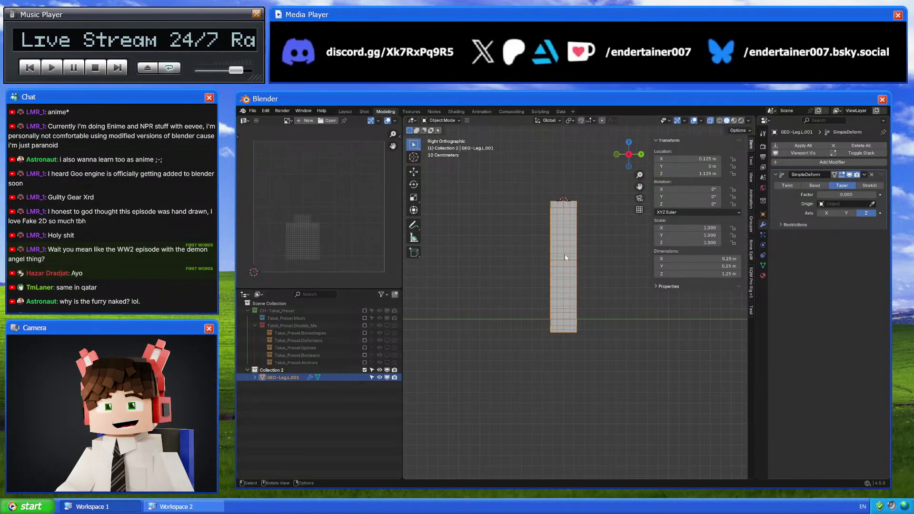
{"action": "key", "text": "Tab"}
{"action": "key", "text": "Tab"}
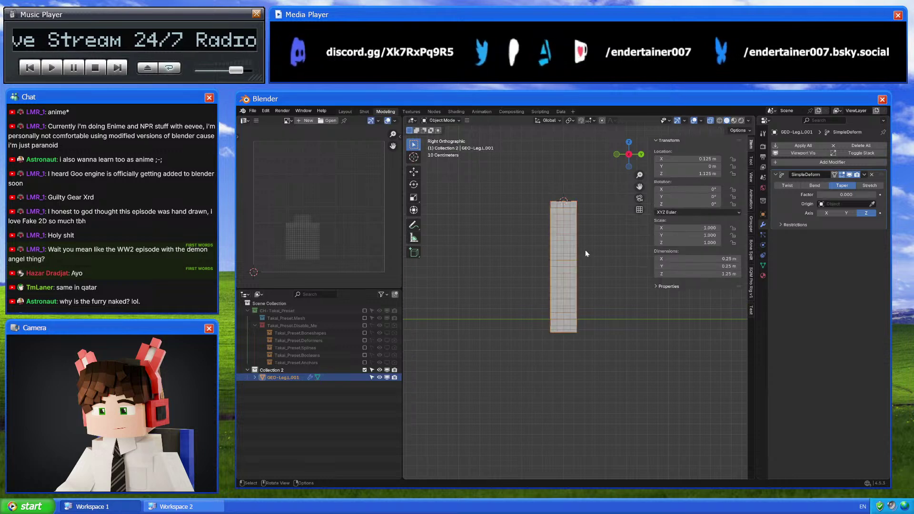
Enable the CH-Takai_Preset collection and show the rig's Internal bone collection
{"action": "left_click", "coordinate": [364, 310]}
{"action": "left_click", "coordinate": [595, 211]}
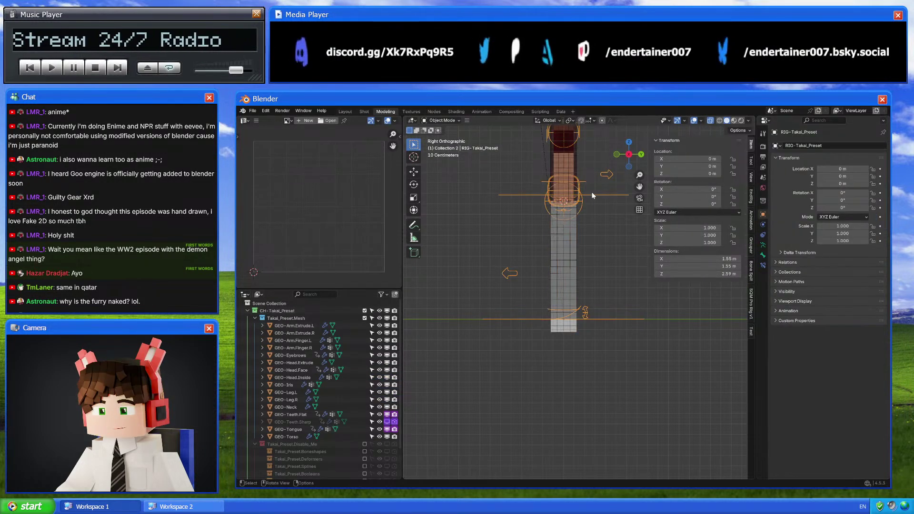
{"action": "left_click_drag", "start_coordinate": [823, 231], "coordinate": [823, 314]}
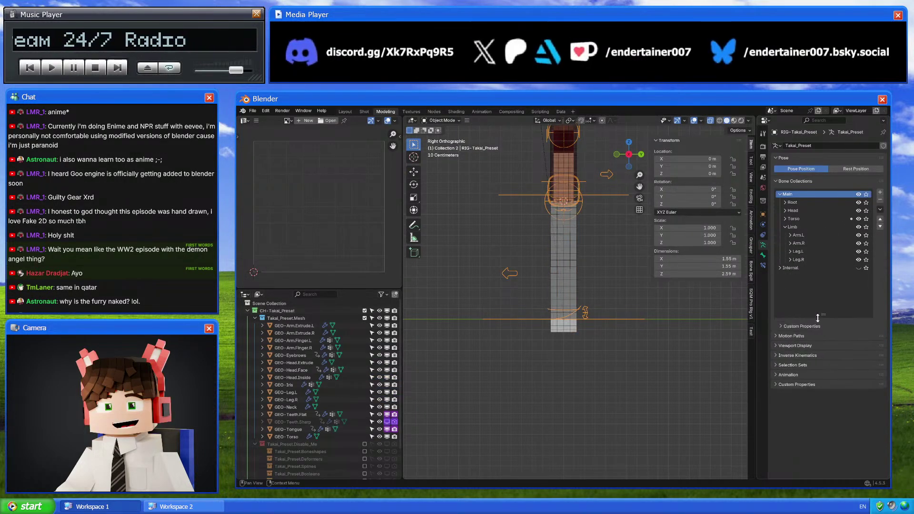
{"action": "left_click", "coordinate": [858, 268]}
Set the Mean Crease to 1.00 on the leg copy's horizontal edge loop at local Z -0.4375 m
{"action": "left_click", "coordinate": [571, 246]}
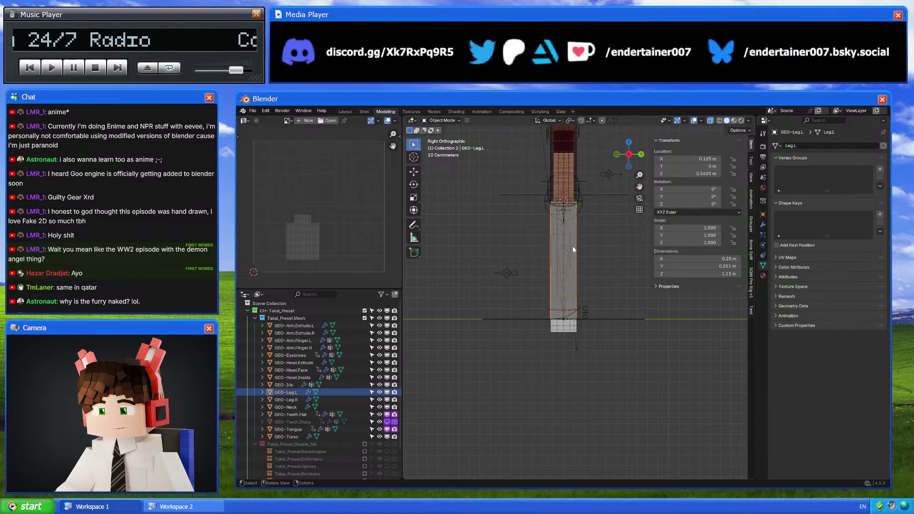
{"action": "scroll", "coordinate": [298, 438], "scroll_direction": "down", "scroll_amount": 2}
{"action": "left_click", "coordinate": [283, 471]}
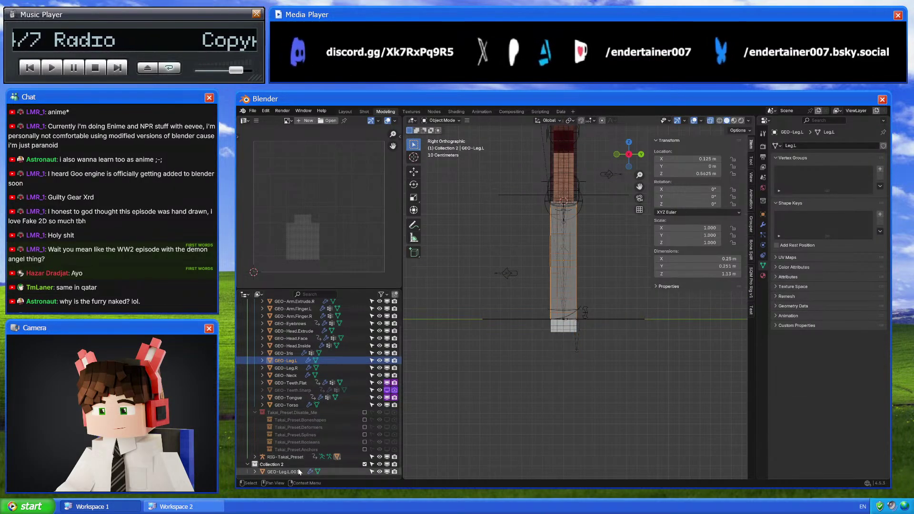
{"action": "key", "text": "Tab"}
{"action": "scroll", "coordinate": [552, 257], "scroll_direction": "up", "scroll_amount": 2}
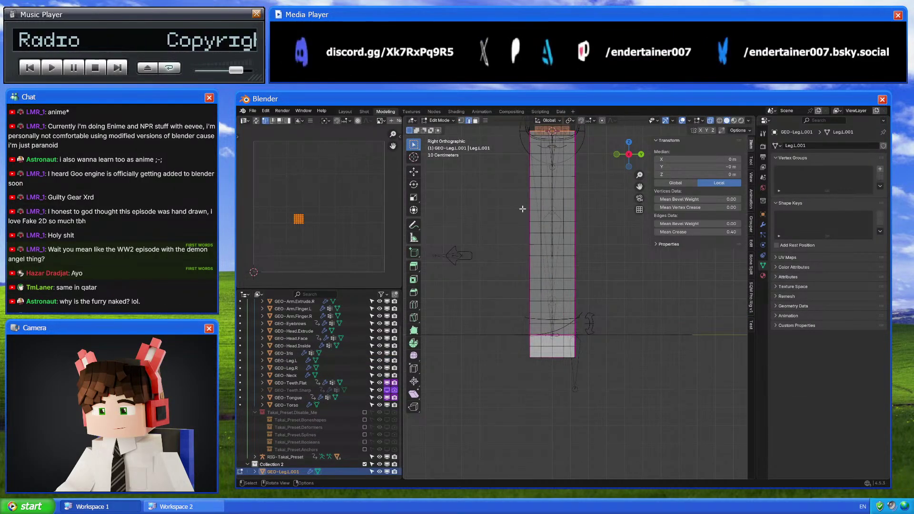
{"action": "left_click", "coordinate": [562, 210], "text": "alt"}
{"action": "left_click_drag", "start_coordinate": [697, 208], "coordinate": [733, 207]}
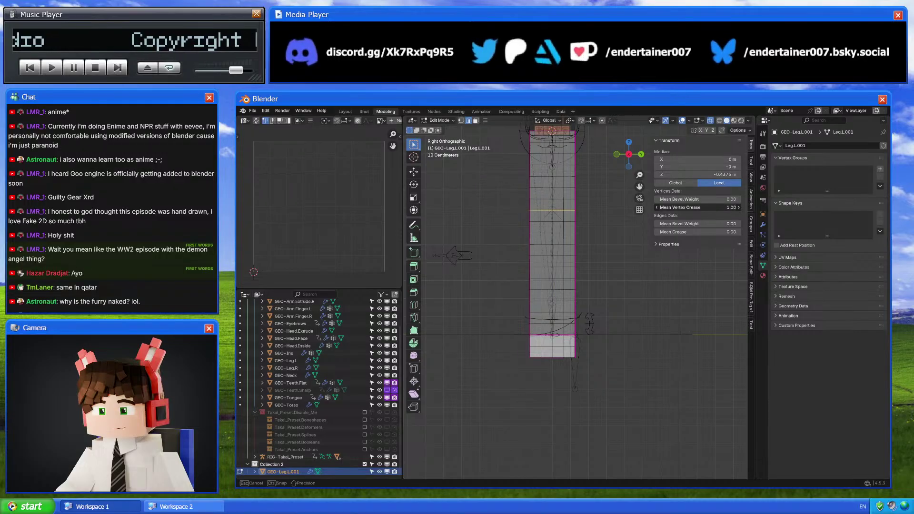
{"action": "key", "text": "Escape"}
{"action": "left_click_drag", "start_coordinate": [685, 232], "coordinate": [729, 232]}
Clear the sharp marking from the leg copy's edge loop at local Z -1.125 m
{"action": "left_click", "coordinate": [526, 334], "text": "alt"}
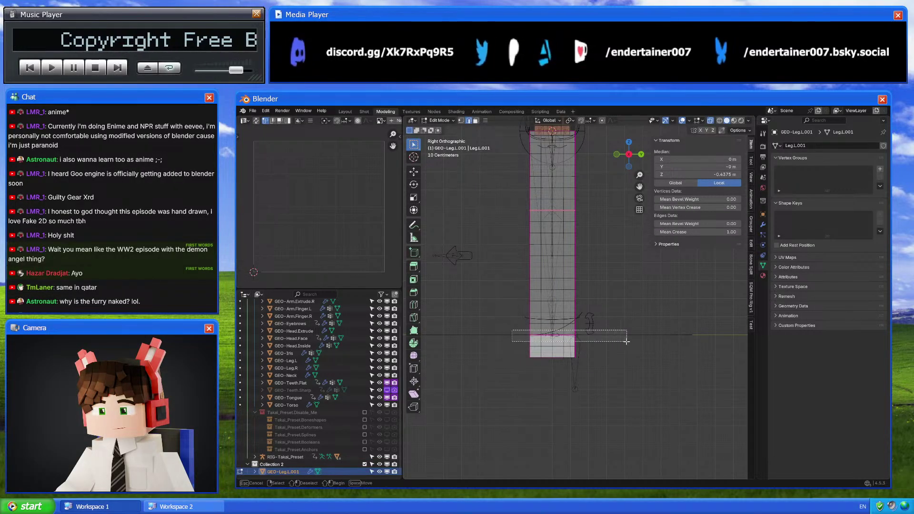
{"action": "right_click", "coordinate": [659, 324]}
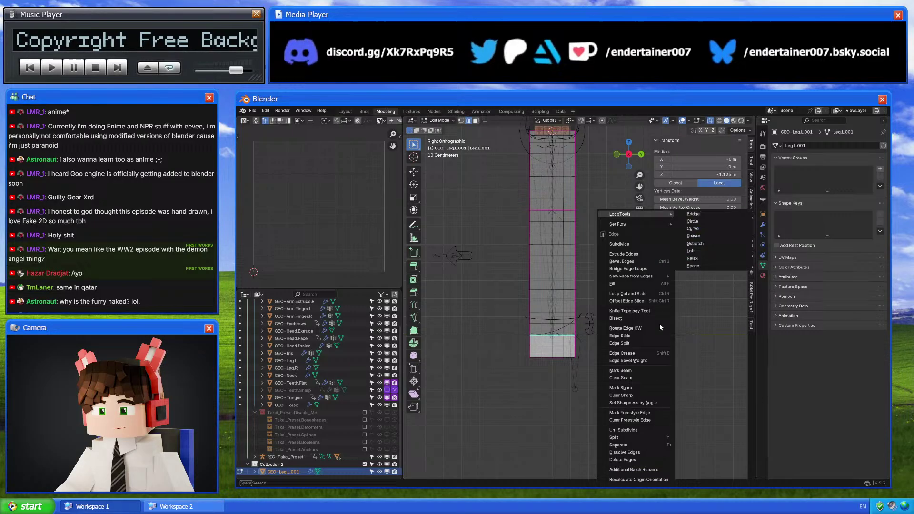
{"action": "left_click", "coordinate": [638, 395]}
Merge all of the leg copy's vertices by distance and return to Object Mode
{"action": "key", "text": "1"}
{"action": "key", "text": "a"}
{"action": "right_click", "coordinate": [602, 421]}
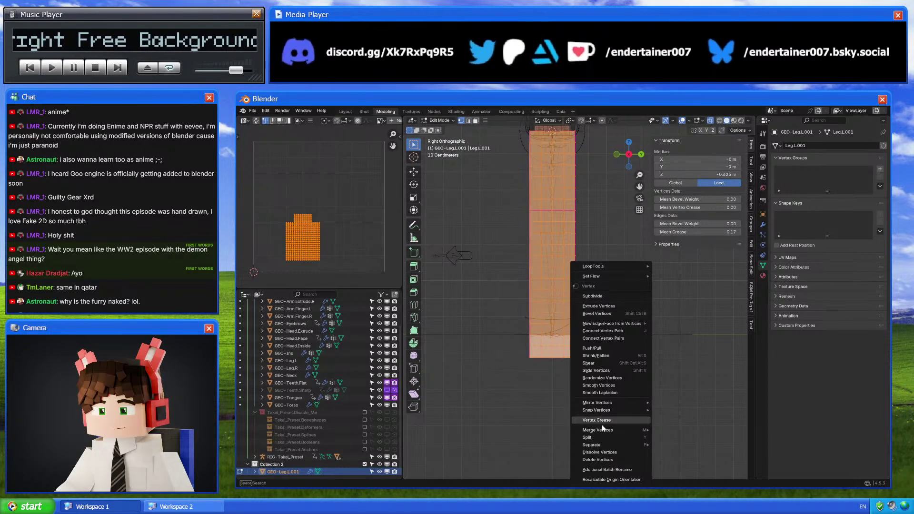
{"action": "mouse_move", "coordinate": [602, 429]}
{"action": "left_click", "coordinate": [671, 457]}
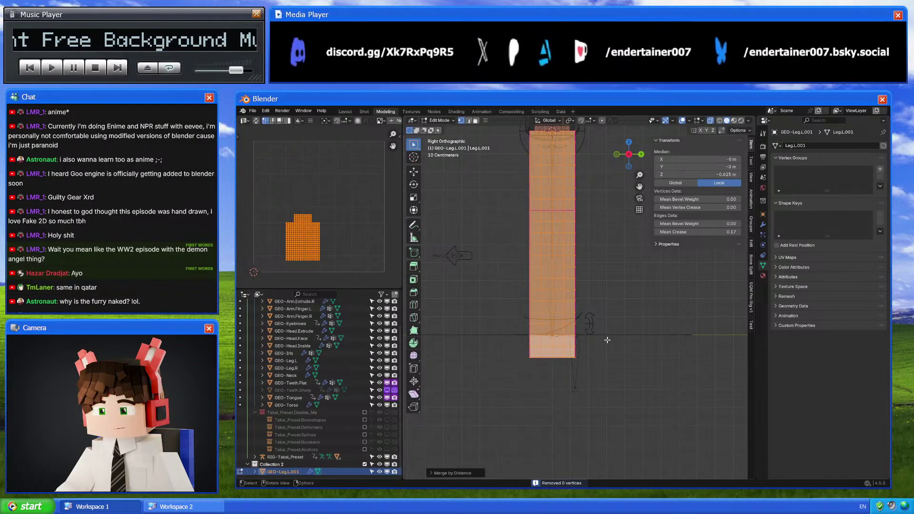
{"action": "key", "text": "Tab"}
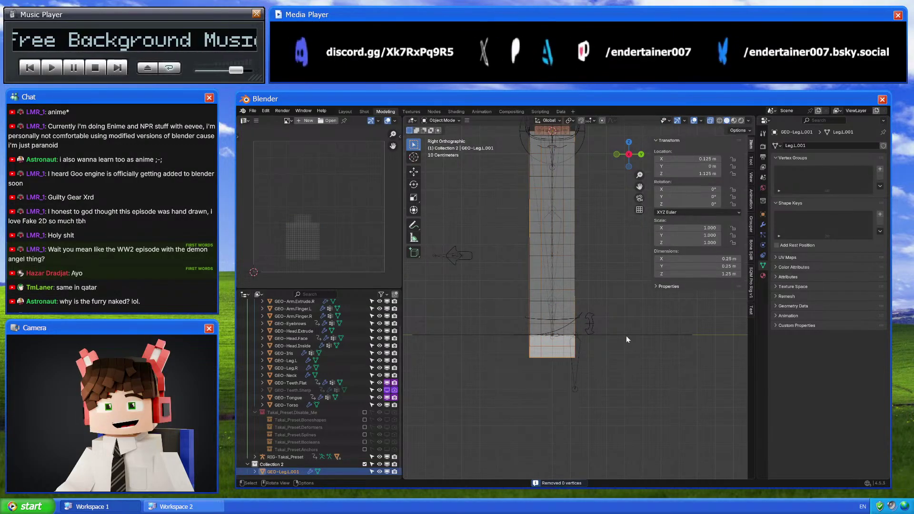
{"action": "scroll", "coordinate": [604, 270], "scroll_direction": "down", "scroll_amount": 2}
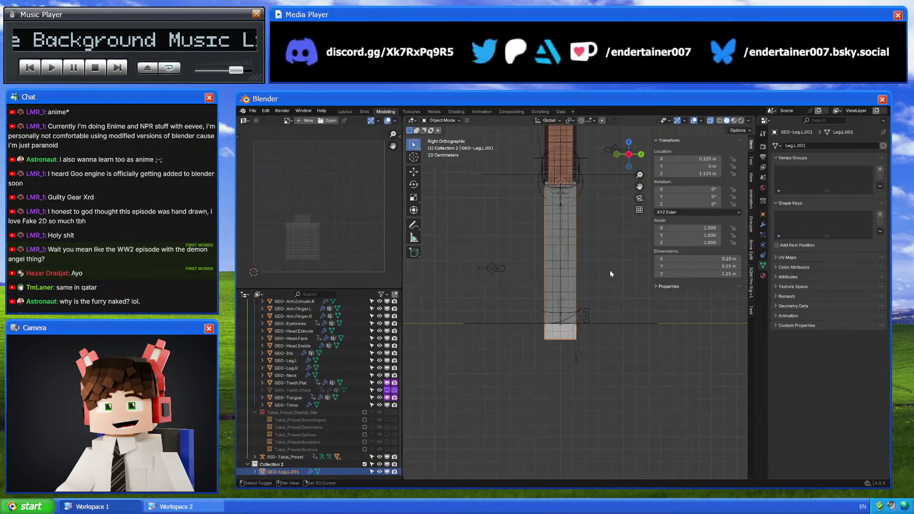
{"action": "key", "text": "Tab"}
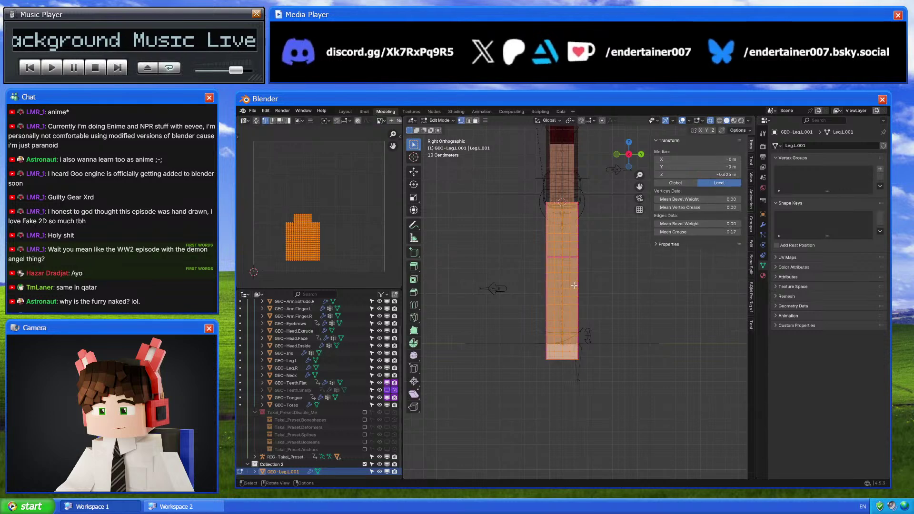
{"action": "scroll", "coordinate": [550, 208], "scroll_direction": "up", "scroll_amount": 2}
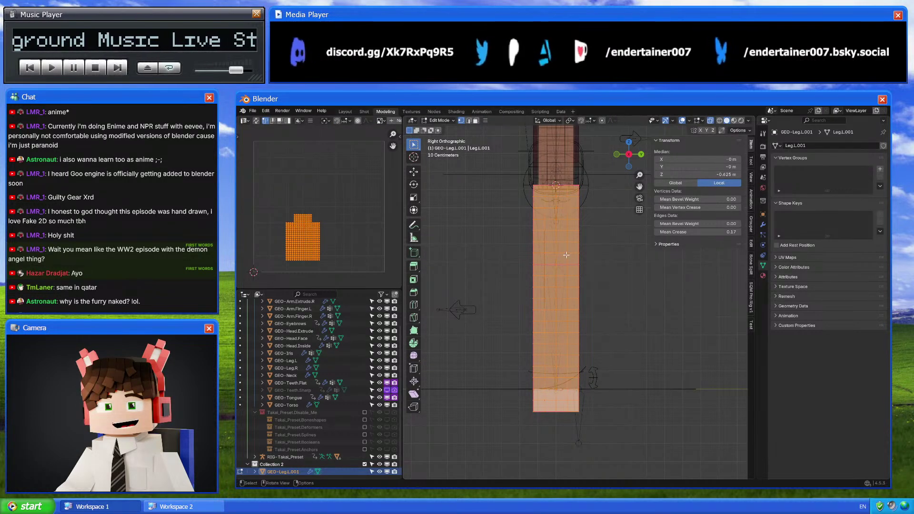
{"action": "key", "text": "ctrl+r"}
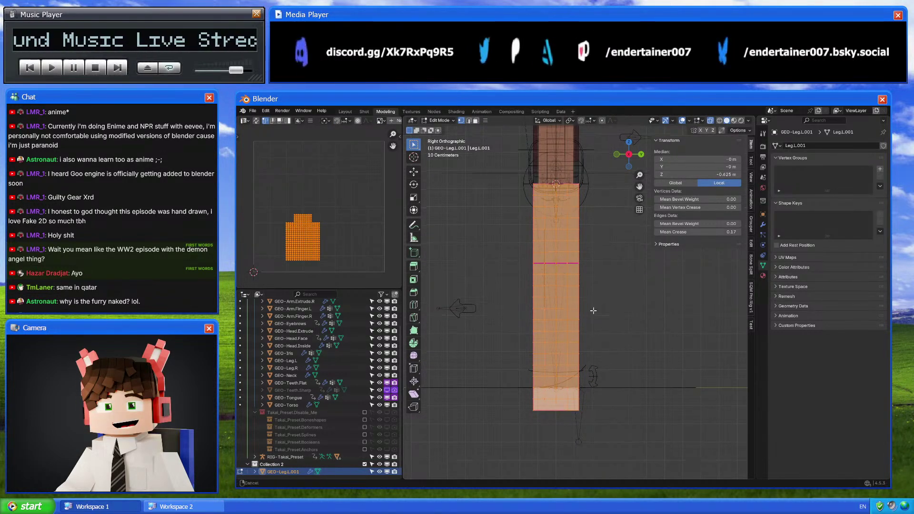
{"action": "middle_click_drag", "start_coordinate": [556, 262], "coordinate": [554, 249], "text": "shift"}
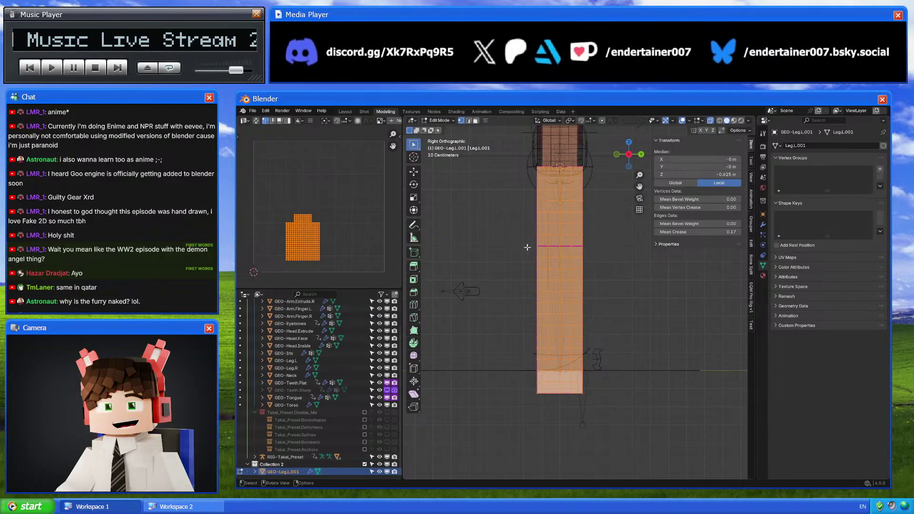
{"action": "key", "text": "Tab"}
Exclude the CH-Takai_Preset collection from the view layer
{"action": "scroll", "coordinate": [533, 305], "scroll_direction": "down", "scroll_amount": 4}
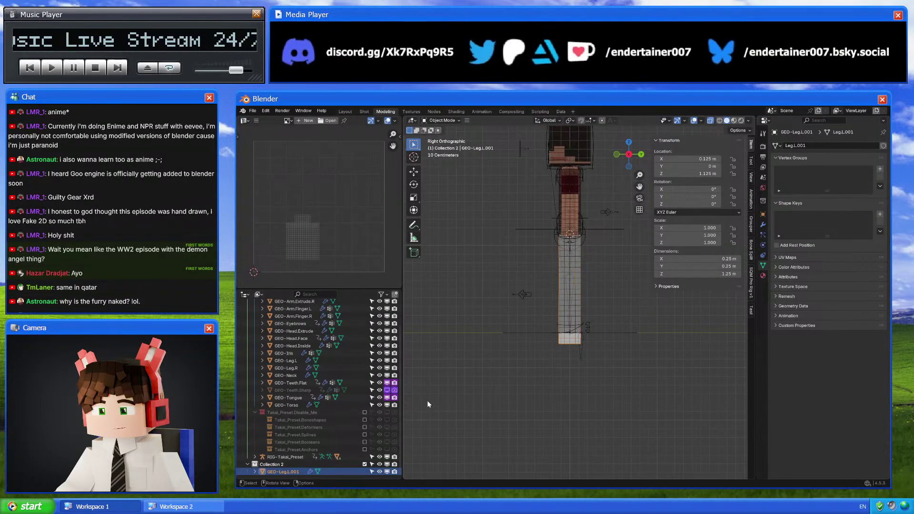
{"action": "scroll", "coordinate": [358, 334], "scroll_direction": "up", "scroll_amount": 3}
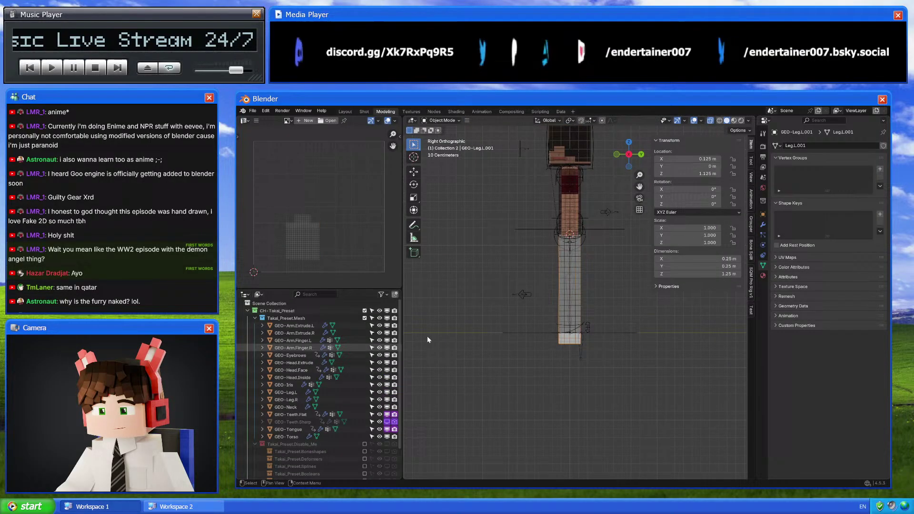
{"action": "left_click", "coordinate": [365, 311]}
Place the 3D cursor at the centre of the leg copy, halfway between its two ends
{"action": "key", "text": "Tab"}
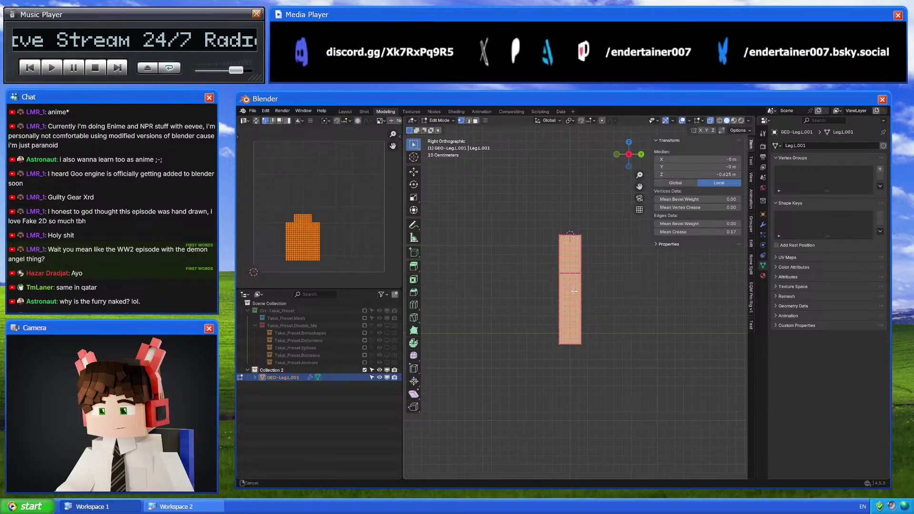
{"action": "scroll", "coordinate": [570, 320], "scroll_direction": "up", "scroll_amount": 3}
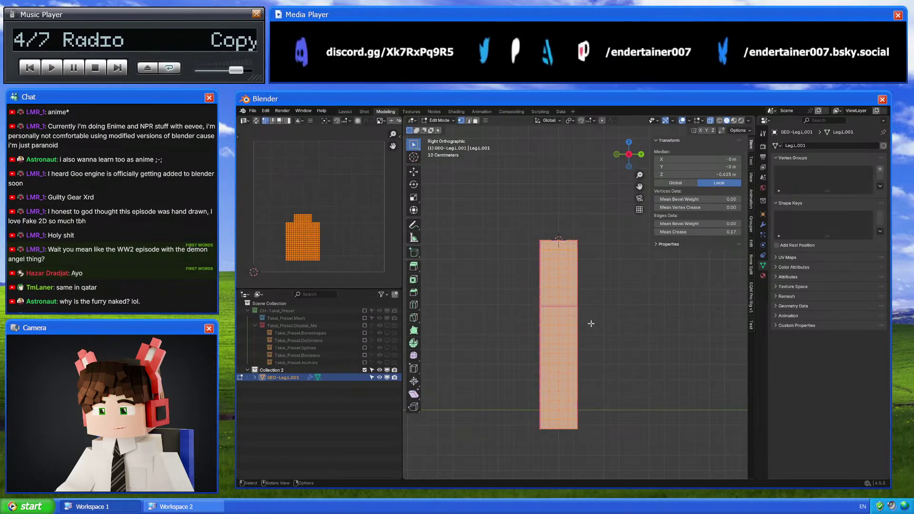
{"action": "left_click", "coordinate": [558, 240]}
{"action": "middle_click_drag", "start_coordinate": [541, 393], "coordinate": [555, 330], "text": "shift"}
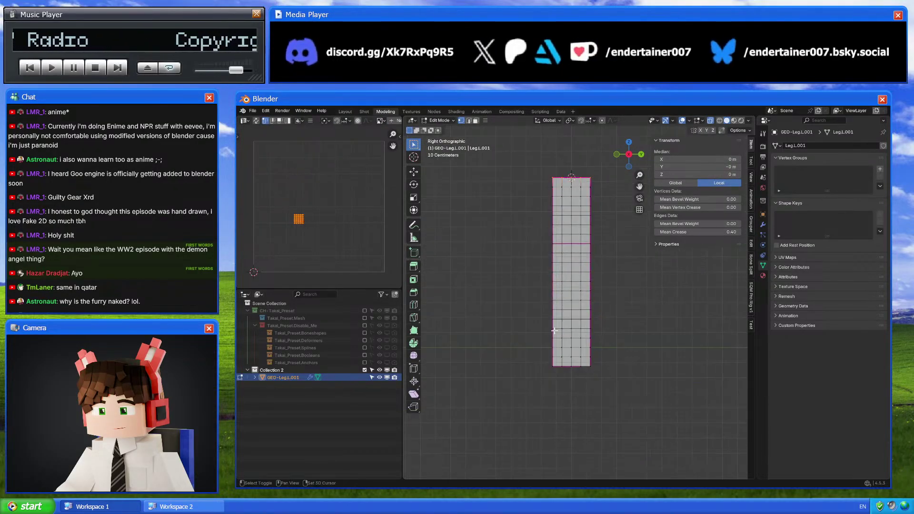
{"action": "key", "text": "Tab"}
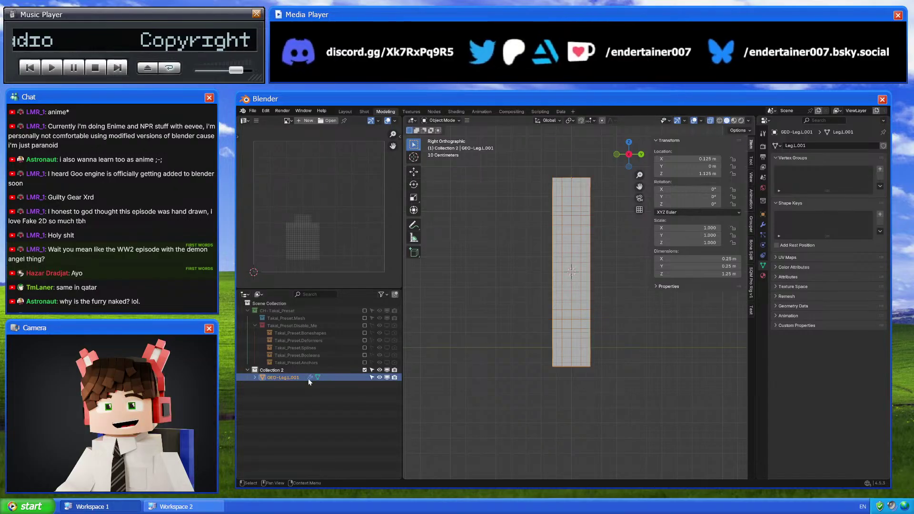
Add a Lattice object to Collection 2 at the 3D cursor in the middle of the leg copy
{"action": "left_click", "coordinate": [286, 370]}
{"action": "key", "text": "shift+a"}
{"action": "left_click", "coordinate": [717, 389]}
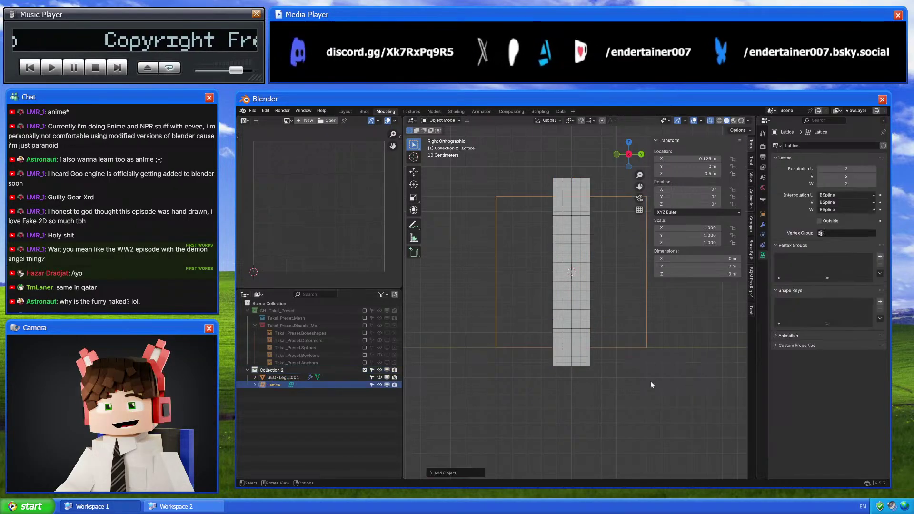
{"action": "scroll", "coordinate": [663, 349], "scroll_direction": "up", "scroll_amount": 2}
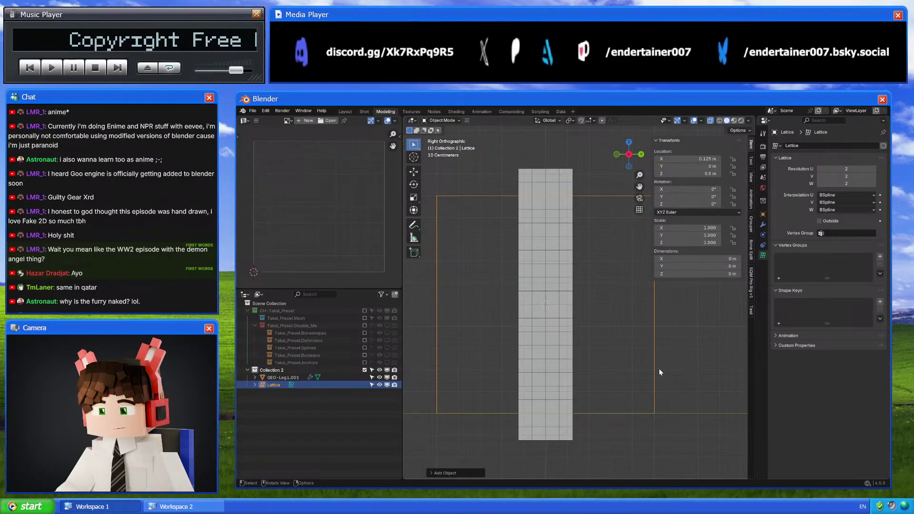
Try to copy the leg copy's X dimension to the new lattice
{"action": "left_click", "coordinate": [564, 364]}
{"action": "left_click", "coordinate": [717, 260]}
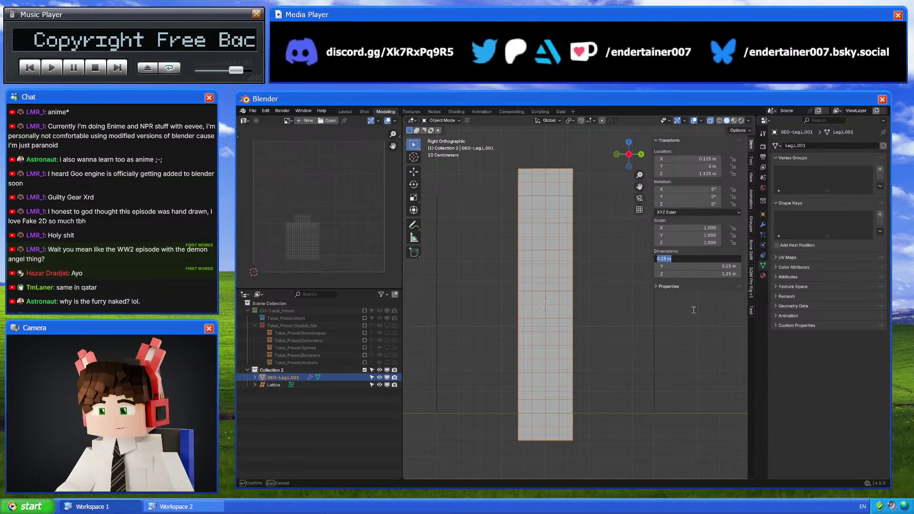
{"action": "key", "text": "Return"}
{"action": "left_click", "coordinate": [653, 331]}
{"action": "left_click", "coordinate": [729, 257]}
{"action": "key", "text": "ctrl+a"}
{"action": "type", "text": "0"}
{"action": "key", "text": "Return"}
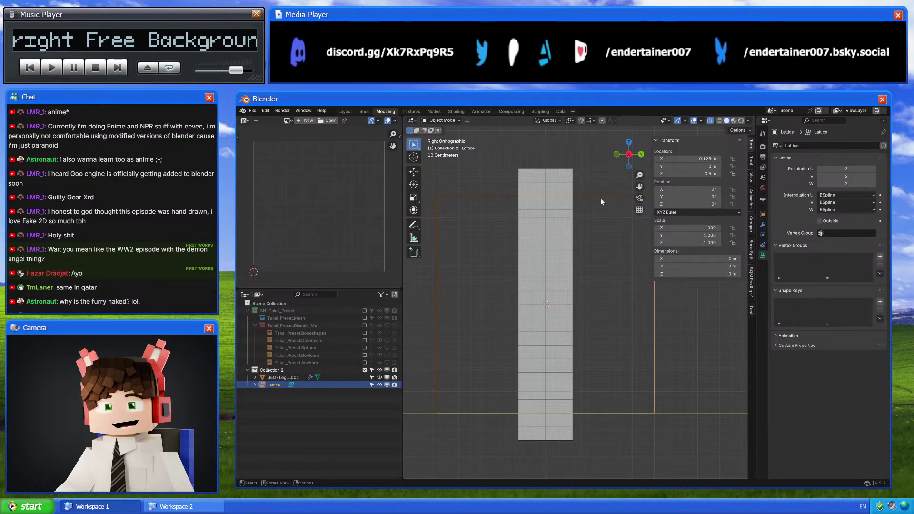
Try to set the lattice's X and Y dimensions together to match the leg copy
{"action": "left_click", "coordinate": [566, 210]}
{"action": "left_click", "coordinate": [711, 259]}
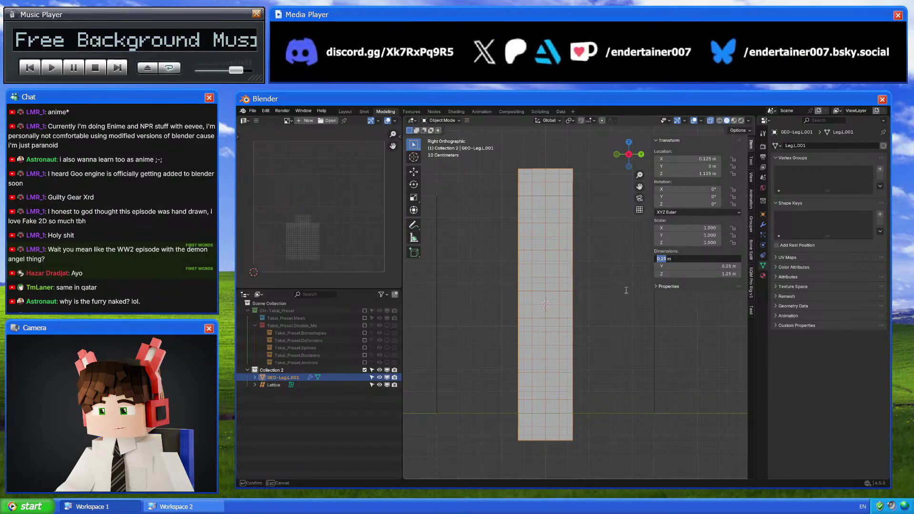
{"action": "key", "text": "Escape"}
{"action": "left_click", "coordinate": [653, 322]}
{"action": "left_click_drag", "start_coordinate": [724, 259], "coordinate": [724, 267]}
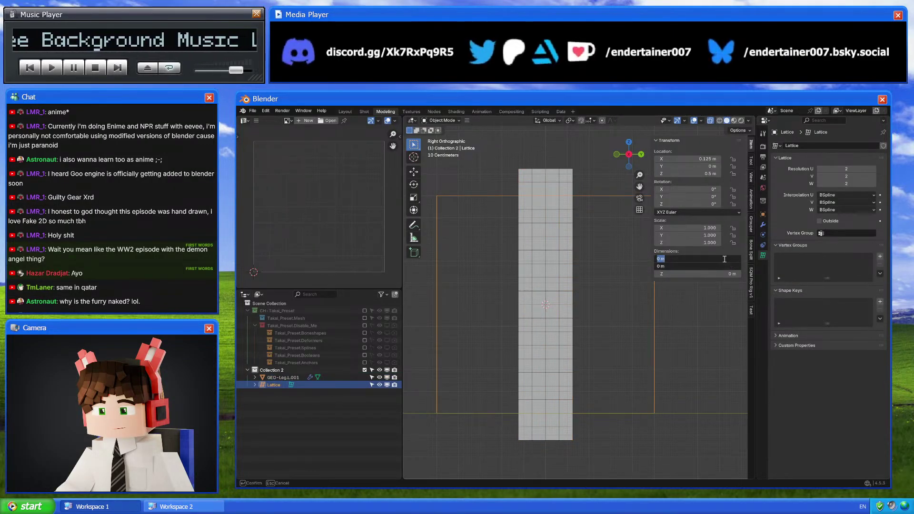
{"action": "key", "text": "Return"}
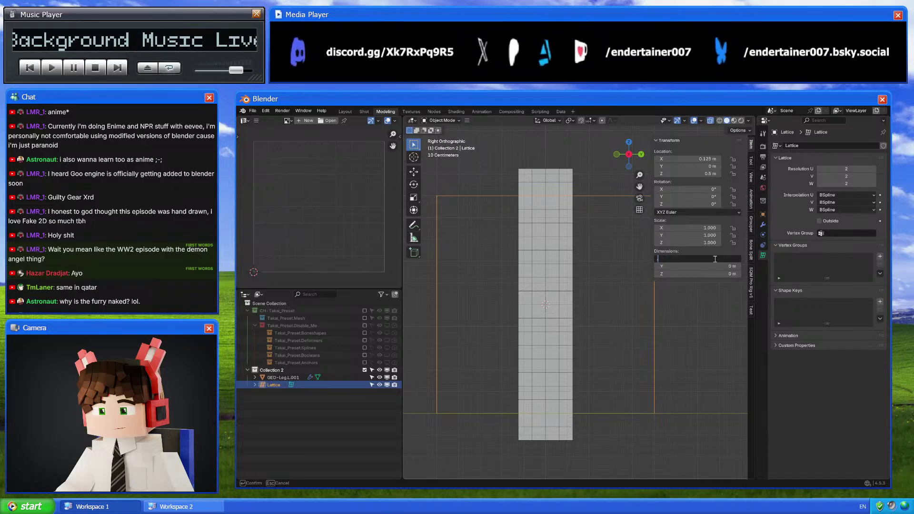
{"action": "key", "text": "Return"}
{"action": "key", "text": "Tab"}
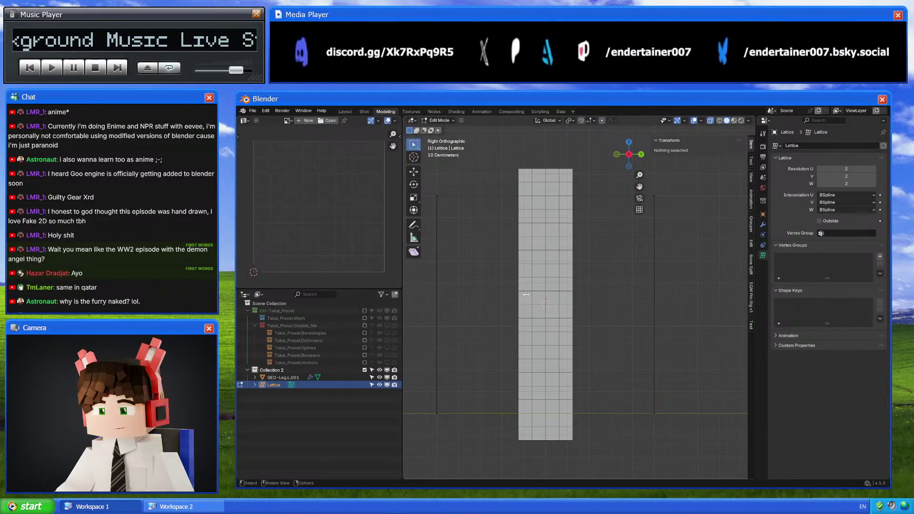
{"action": "key", "text": "Tab"}
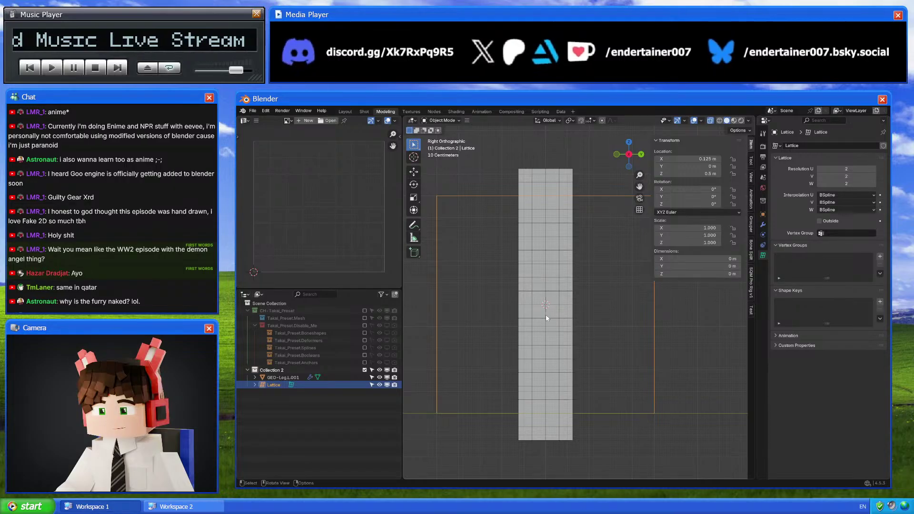
Scale the lattice down uniformly to 0.697 in Object Mode and keep it selected
{"action": "middle_click_drag", "start_coordinate": [545, 315], "coordinate": [592, 339]}
{"action": "key", "text": "s"}
{"action": "left_click", "coordinate": [641, 372]}
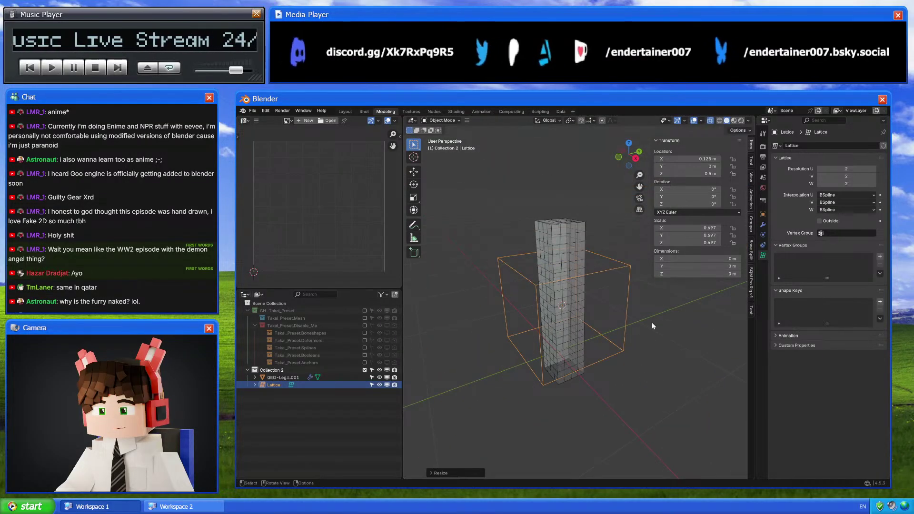
{"action": "key", "text": "alt+a"}
{"action": "left_click", "coordinate": [573, 291]}
{"action": "left_click", "coordinate": [592, 296]}
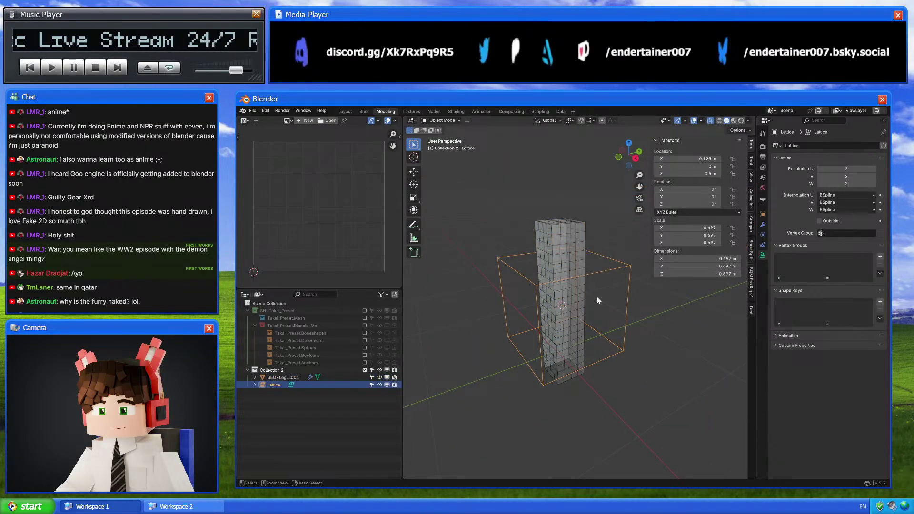
Set the lattice's dimensions to 0.25 m in X and Y and 1.25 m in Z to enclose the leg copy
{"action": "left_click_drag", "start_coordinate": [690, 258], "coordinate": [690, 266]}
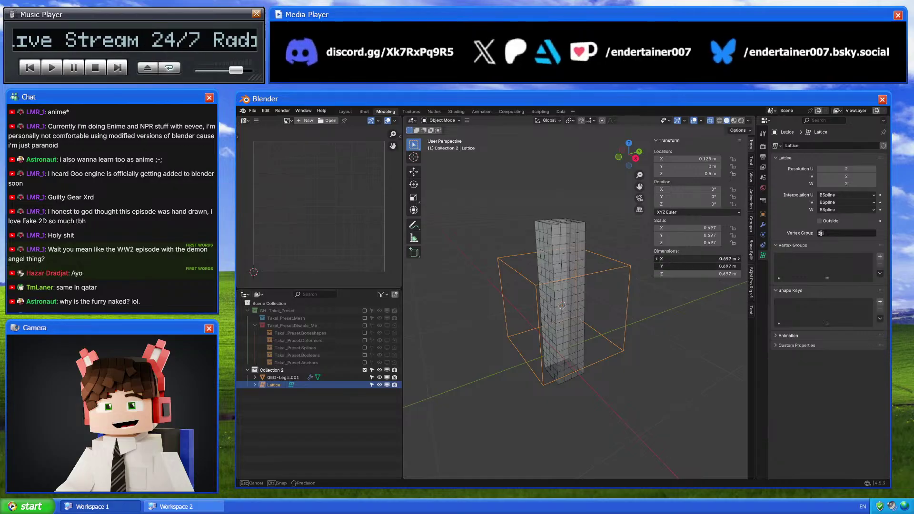
{"action": "type", "text": "0.25"}
{"action": "key", "text": "Return"}
{"action": "left_click", "coordinate": [581, 257]}
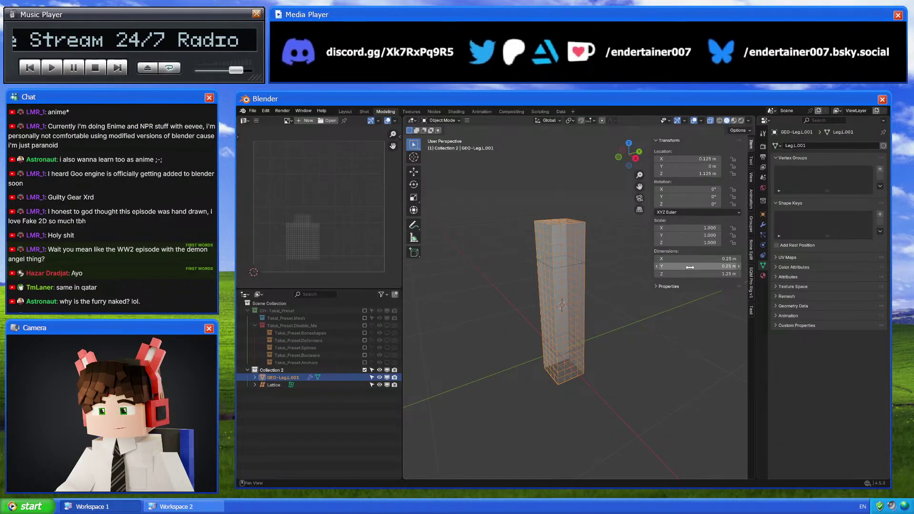
{"action": "key", "text": "ctrl+z"}
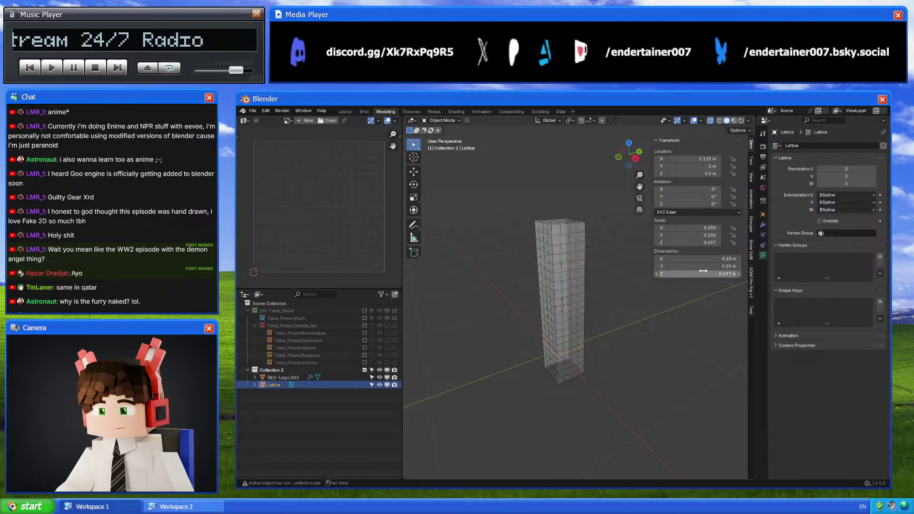
{"action": "left_click", "coordinate": [636, 158]}
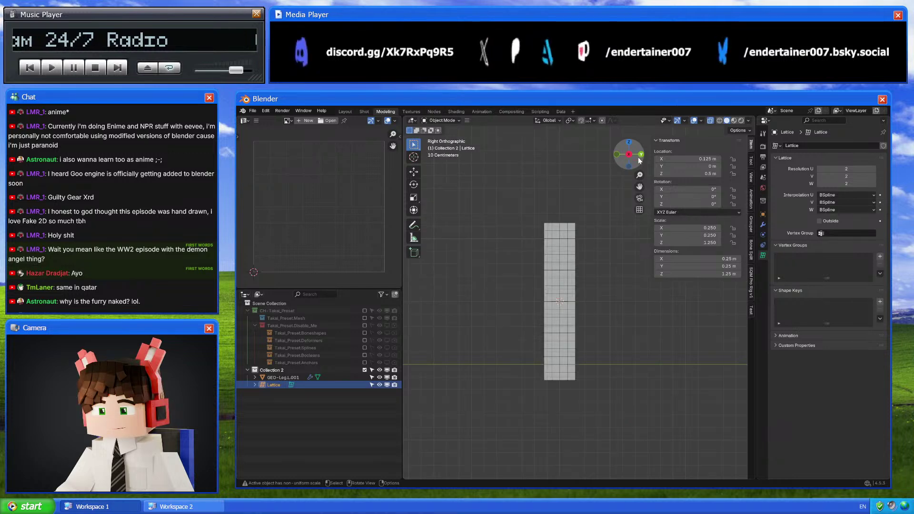
Set the lattice's U, V and W interpolation to Linear
{"action": "left_click", "coordinate": [831, 195]}
{"action": "left_click", "coordinate": [830, 203]}
{"action": "left_click", "coordinate": [829, 210]}
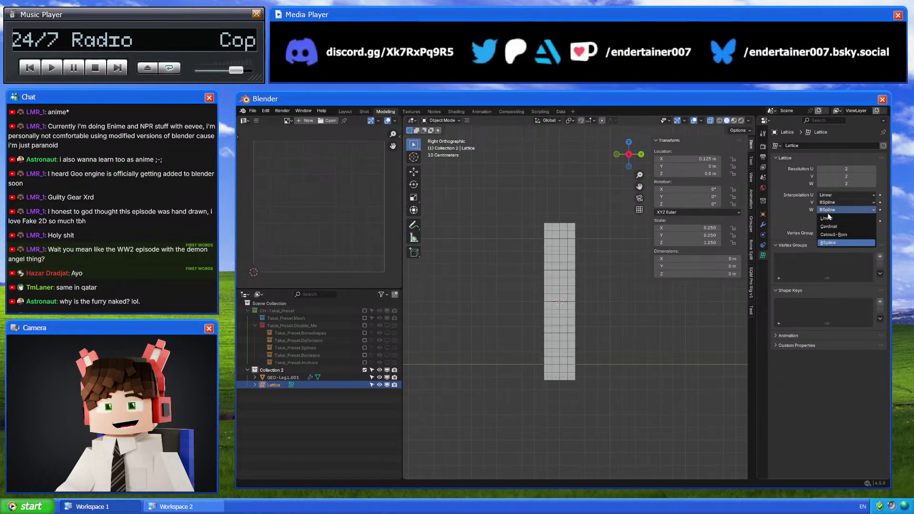
{"action": "left_click", "coordinate": [827, 219]}
{"action": "left_click", "coordinate": [830, 203]}
{"action": "left_click", "coordinate": [827, 211]}
{"action": "left_click", "coordinate": [831, 210]}
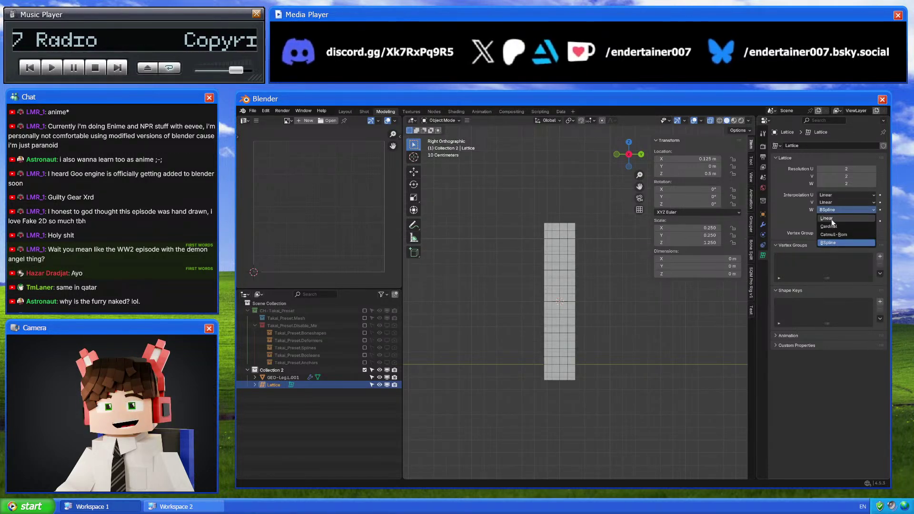
{"action": "left_click", "coordinate": [827, 218]}
Add an Array modifier to the leg copy GEO-Leg.L.001 as a spacing guide for the lattice
{"action": "middle_click_drag", "start_coordinate": [617, 283], "coordinate": [616, 308], "text": "shift"}
{"action": "left_click", "coordinate": [614, 306]}
{"action": "key", "text": "KP_Decimal"}
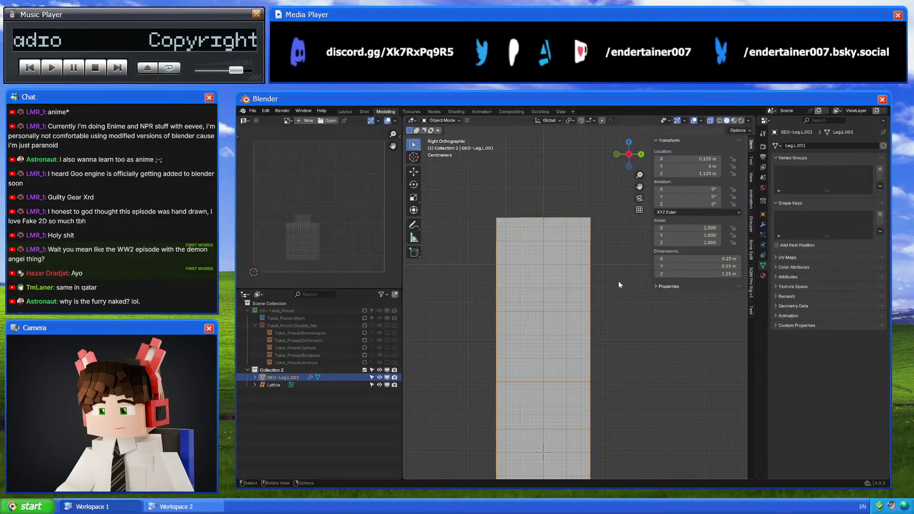
{"action": "left_click", "coordinate": [763, 226]}
{"action": "key", "text": "shift+a"}
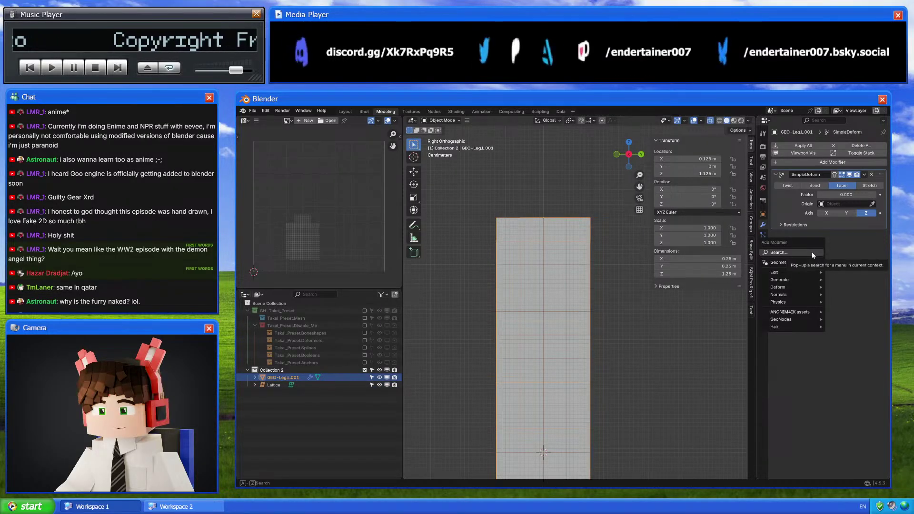
{"action": "type", "text": "arr"}
{"action": "key", "text": "Return"}
{"action": "scroll", "coordinate": [652, 228], "scroll_direction": "down", "scroll_amount": 4}
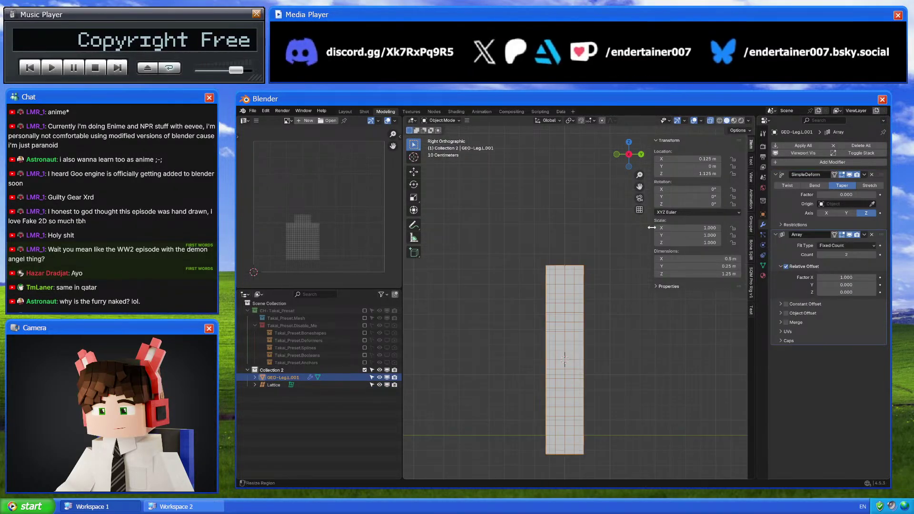
Widen the lattice in front view by setting its X scale to 0.375
{"action": "left_click", "coordinate": [614, 150]}
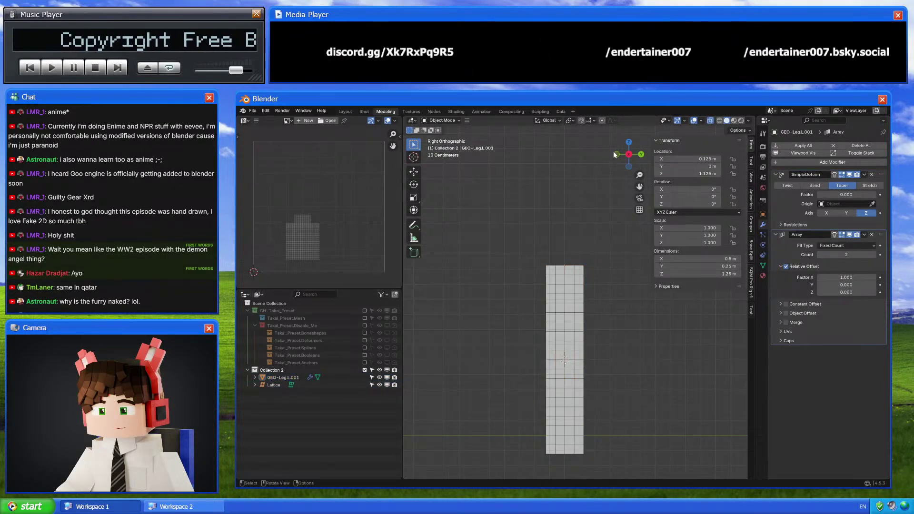
{"action": "left_click", "coordinate": [274, 385]}
{"action": "scroll", "coordinate": [586, 350], "scroll_direction": "up", "scroll_amount": 4}
{"action": "scroll", "coordinate": [585, 350], "scroll_direction": "up", "scroll_amount": 2}
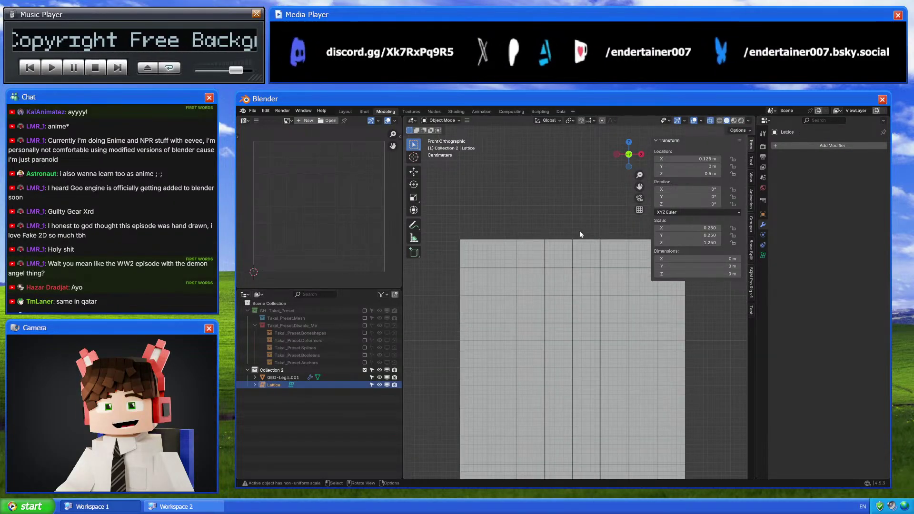
{"action": "mouse_move", "coordinate": [698, 228]}
{"action": "left_mouse_down"}
{"action": "mouse_move", "coordinate": [721, 228]}
{"action": "mouse_move", "coordinate": [701, 228]}
{"action": "left_mouse_up"}
{"action": "scroll", "coordinate": [600, 266], "scroll_direction": "up", "scroll_amount": 3}
{"action": "scroll", "coordinate": [593, 321], "scroll_direction": "up", "scroll_amount": 3}
{"action": "scroll", "coordinate": [564, 256], "scroll_direction": "down", "scroll_amount": 4}
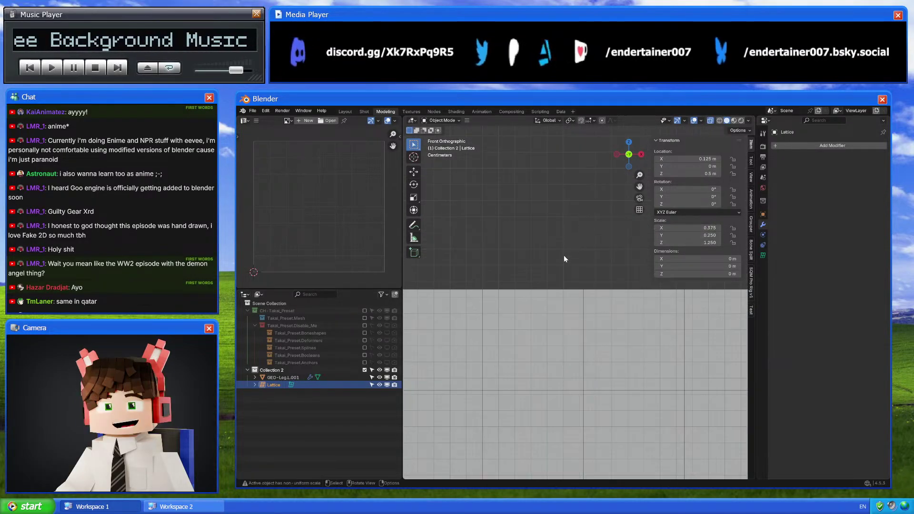
Copy the lattice's X scale of 0.375 to its Y scale
{"action": "left_click", "coordinate": [698, 231]}
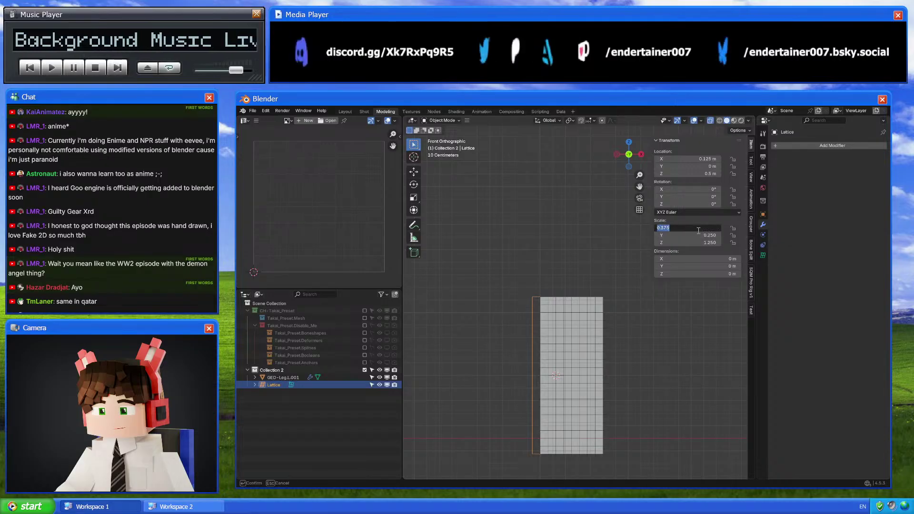
{"action": "key", "text": "ctrl+c"}
{"action": "key", "text": "Return"}
{"action": "key", "text": "ctrl+v"}
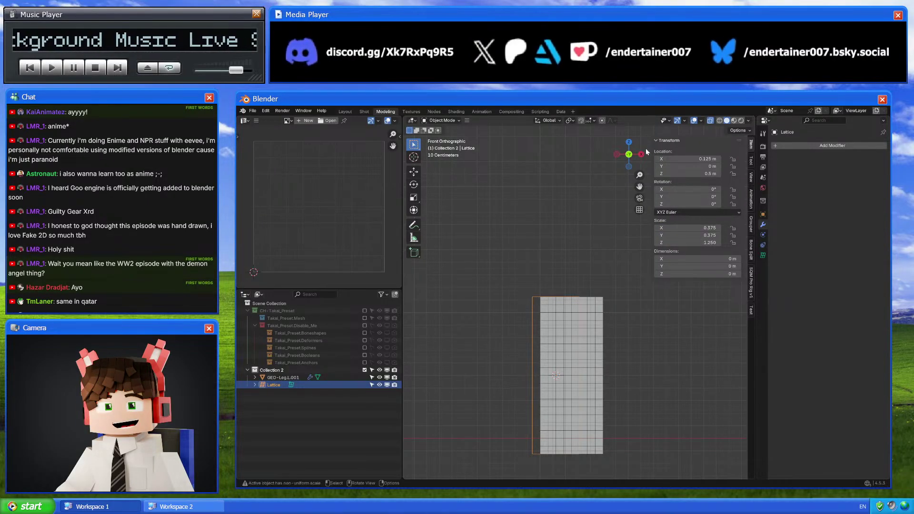
Set the leg copy's Array relative offset to 0 in X and 1 in Z to stack the duplicate vertically
{"action": "left_click_drag", "start_coordinate": [630, 155], "coordinate": [639, 157]}
{"action": "left_click", "coordinate": [638, 156]}
{"action": "left_click", "coordinate": [570, 325]}
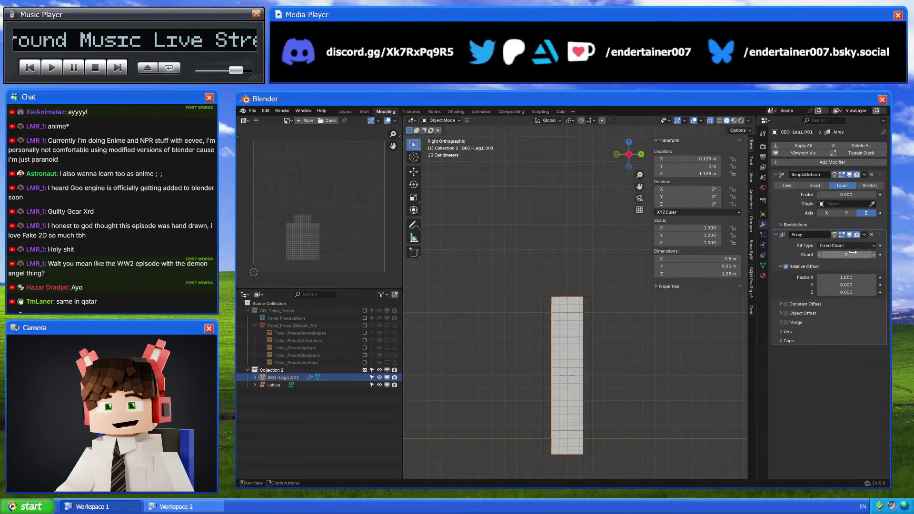
{"action": "type", "text": "0"}
{"action": "key", "text": "Return"}
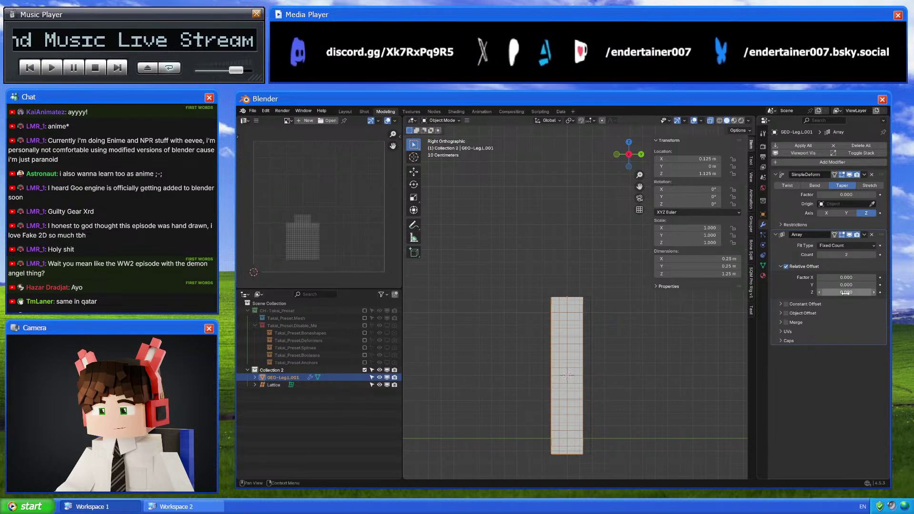
{"action": "type", "text": "1"}
{"action": "key", "text": "Return"}
Set the lattice's Z scale to 1.375 and remove the Array modifier from the leg copy
{"action": "left_click", "coordinate": [544, 321]}
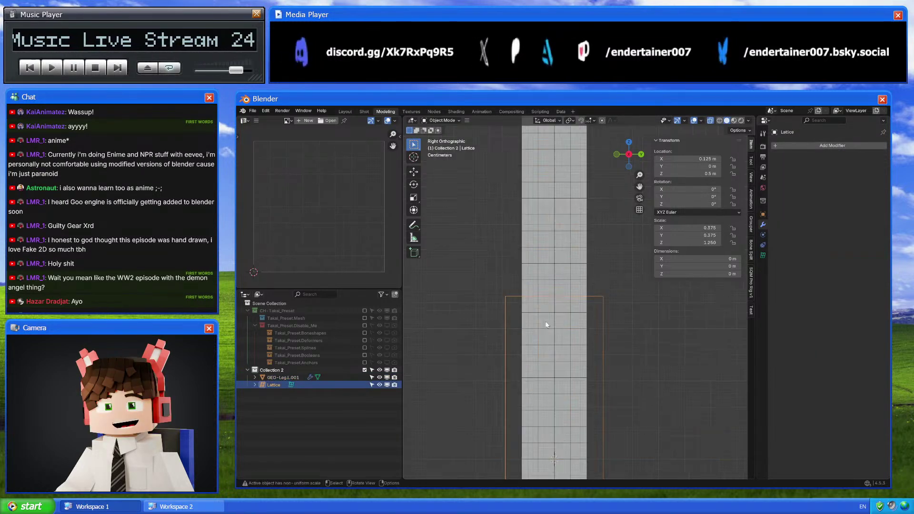
{"action": "key", "text": "KP_Decimal"}
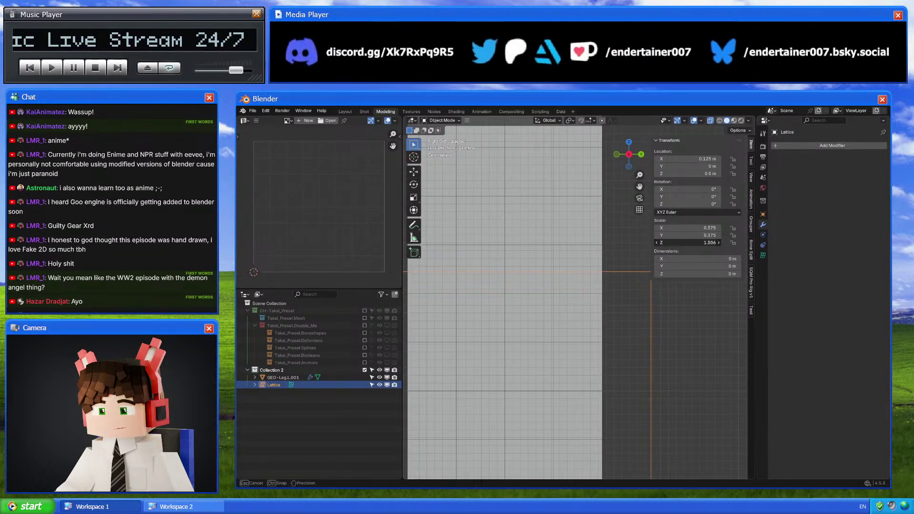
{"action": "left_click_drag", "start_coordinate": [688, 242], "coordinate": [695, 242]}
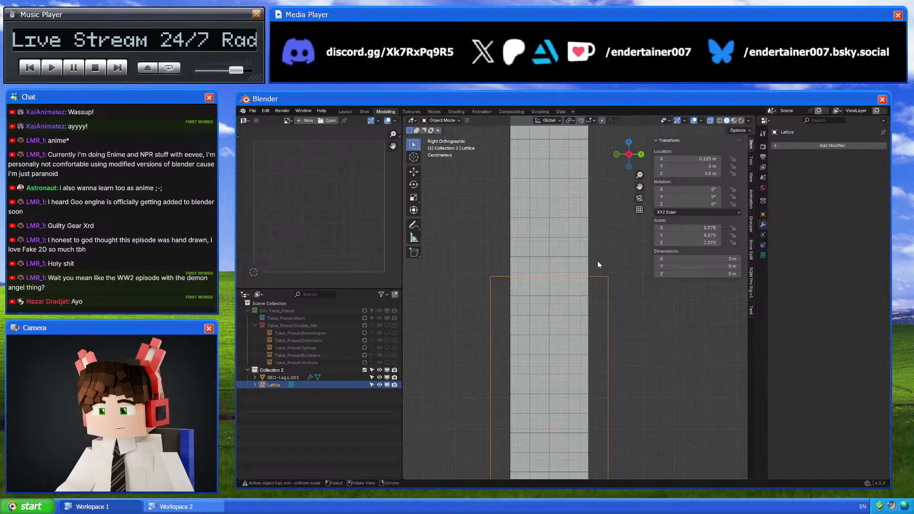
{"action": "left_click", "coordinate": [586, 260]}
{"action": "left_click", "coordinate": [872, 235]}
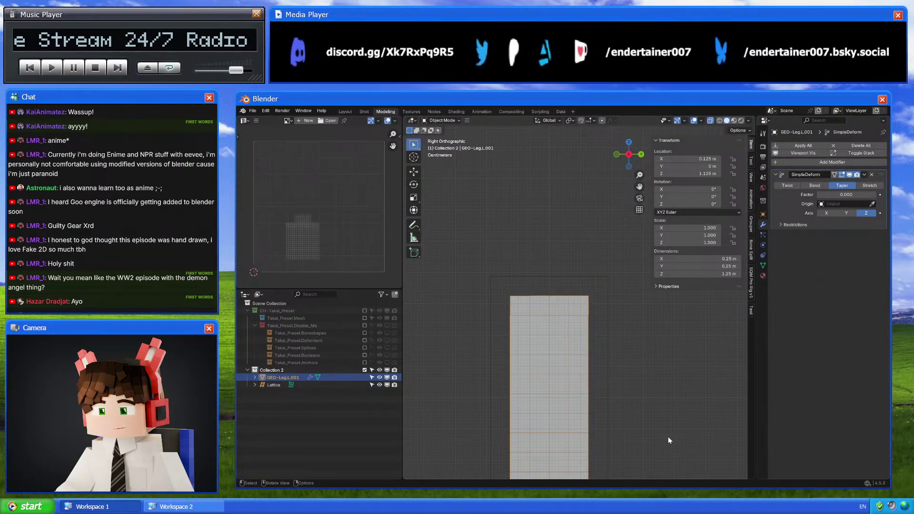
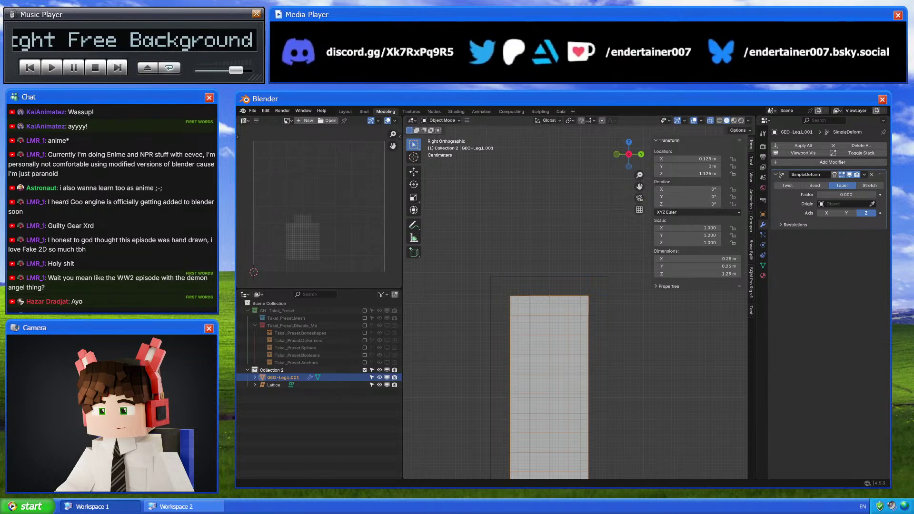
Set the lattice's W resolution to 23
{"action": "left_click", "coordinate": [592, 278]}
{"action": "key", "text": "KP_Decimal"}
{"action": "left_click", "coordinate": [763, 254]}
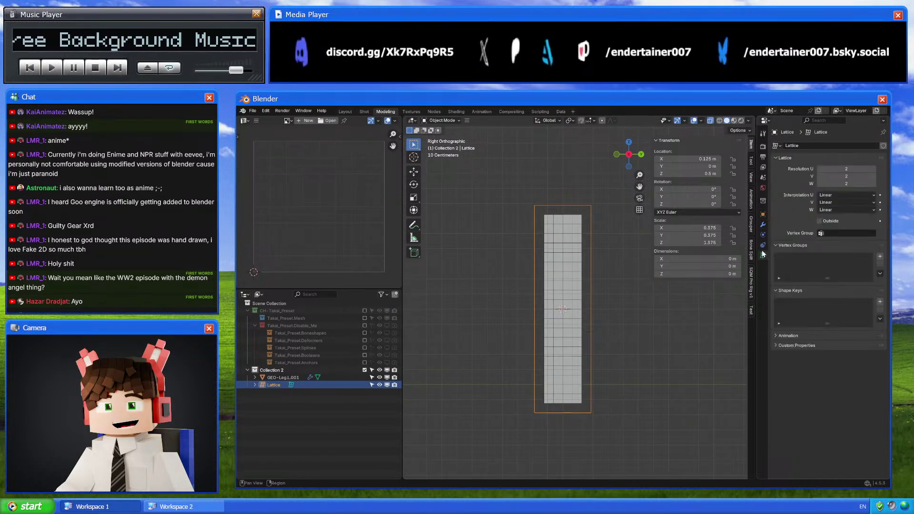
{"action": "left_click", "coordinate": [874, 184]}
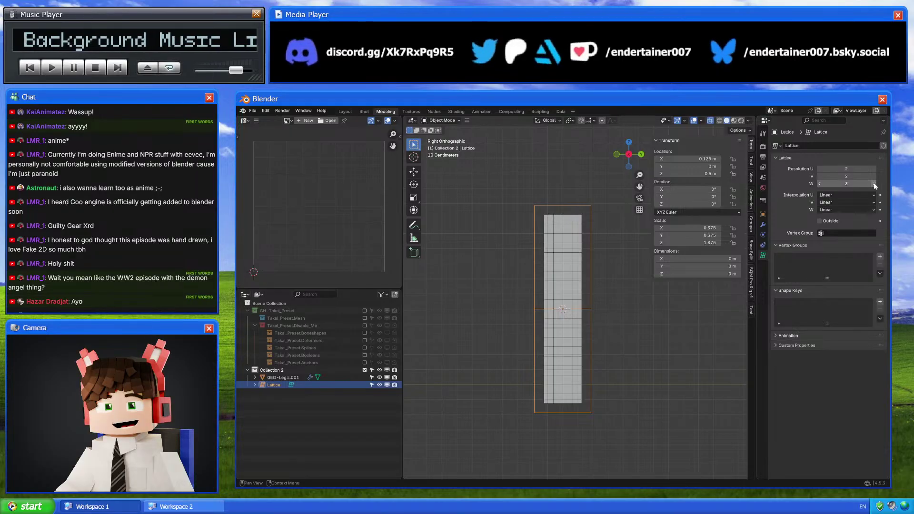
{"action": "left_click_drag", "start_coordinate": [846, 183], "coordinate": [874, 184]}
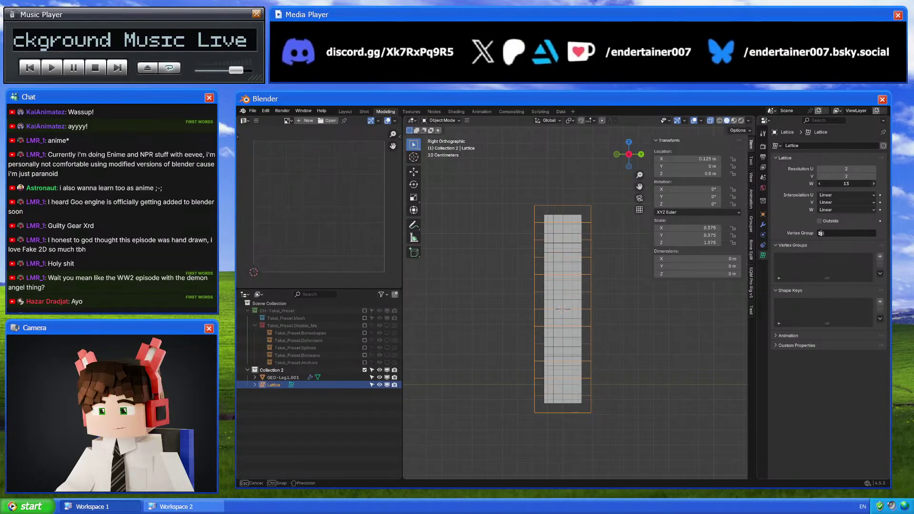
{"action": "left_click", "coordinate": [874, 183]}
{"action": "left_click", "coordinate": [874, 184]}
{"action": "left_click", "coordinate": [874, 184]}
{"action": "left_click", "coordinate": [874, 184]}
{"action": "left_click", "coordinate": [875, 184]}
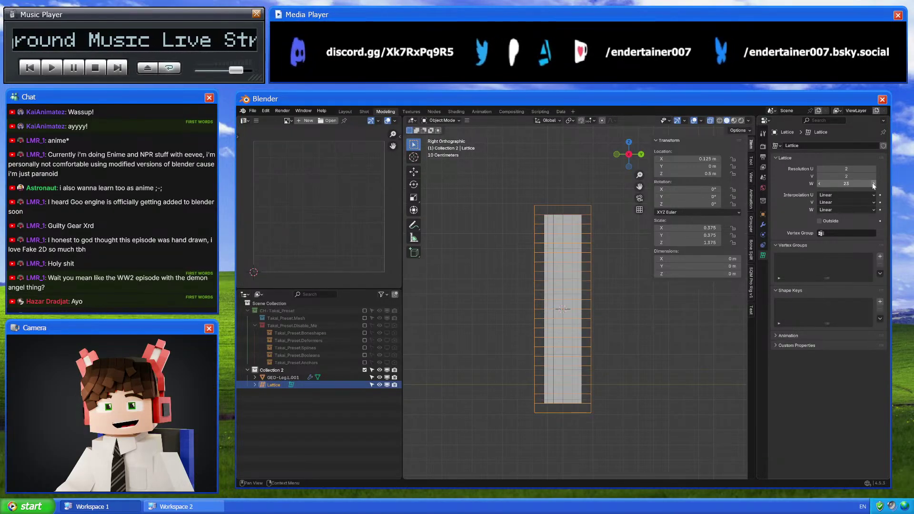
{"action": "left_click", "coordinate": [874, 184]}
Place the 3D cursor at the leg copy's top center and add an armature there in Collection 2
{"action": "middle_click_drag", "start_coordinate": [604, 239], "coordinate": [630, 169]}
{"action": "key", "text": "KP_3"}
{"action": "left_click", "coordinate": [283, 376]}
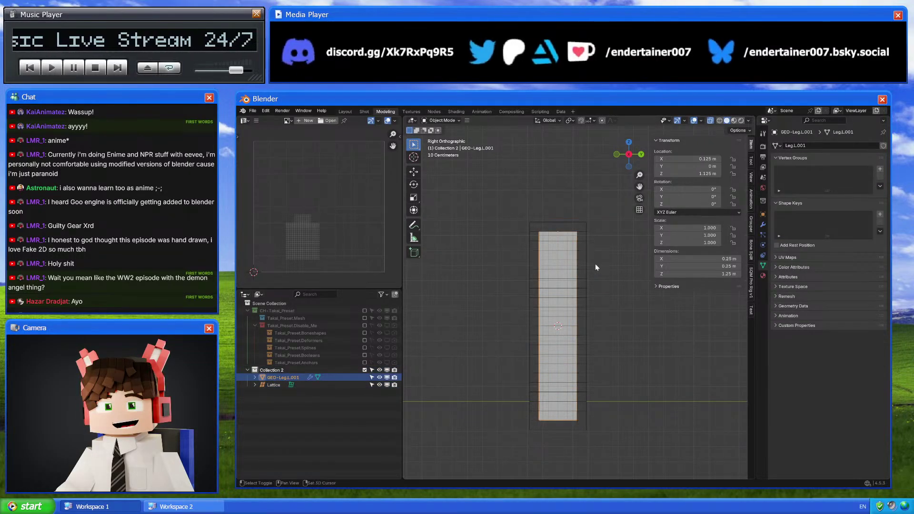
{"action": "left_click", "coordinate": [285, 370]}
{"action": "right_click", "coordinate": [558, 231], "text": "shift"}
{"action": "key", "text": "shift+a"}
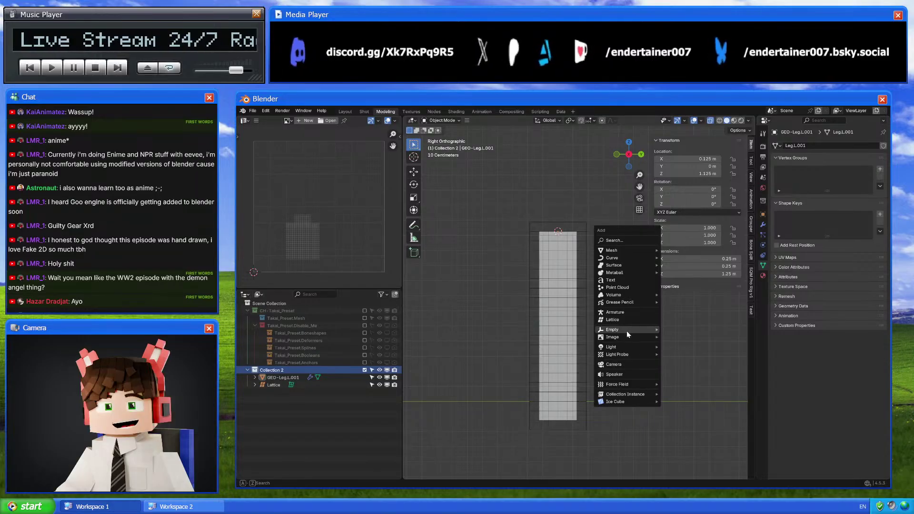
{"action": "left_click", "coordinate": [615, 312]}
Turn the armature's first bone downward, snapping its tail to the leg copy's knee-level edge loop, about 0.438 m below the top
{"action": "left_click", "coordinate": [566, 282]}
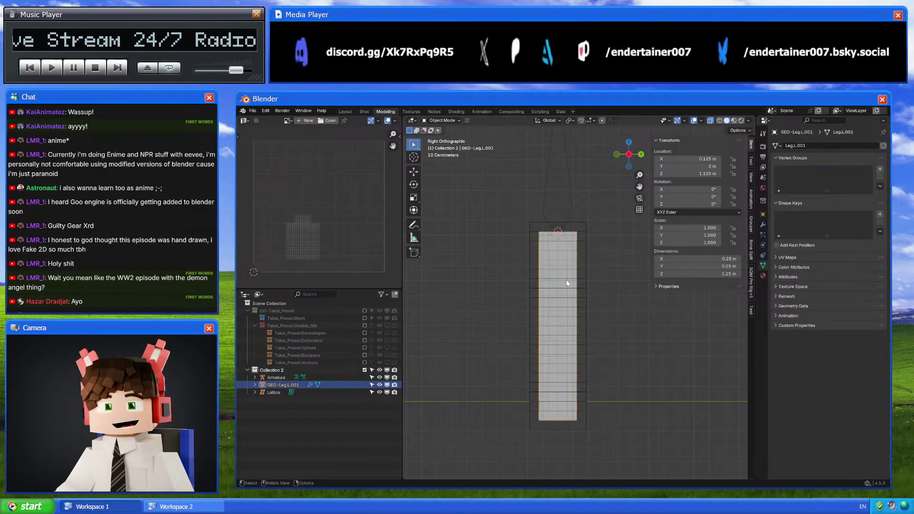
{"action": "key", "text": "Tab"}
{"action": "key", "text": "Tab"}
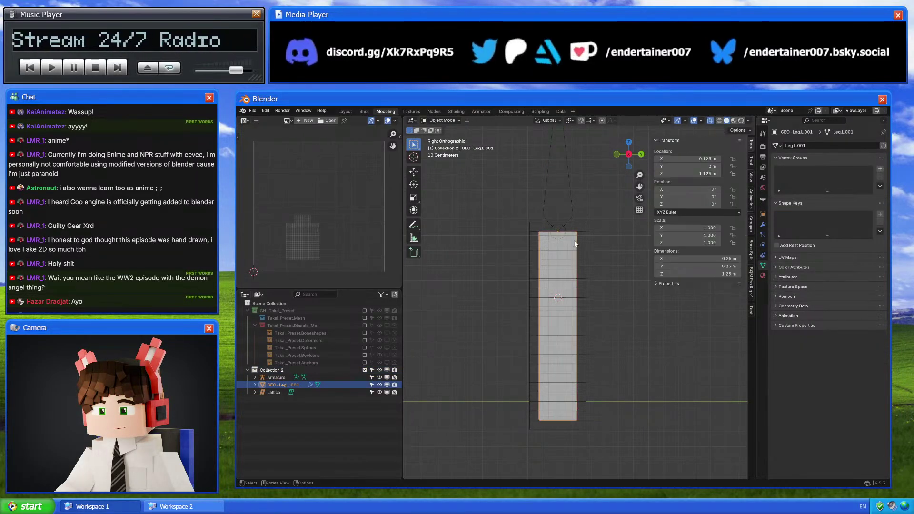
{"action": "left_click", "coordinate": [570, 201]}
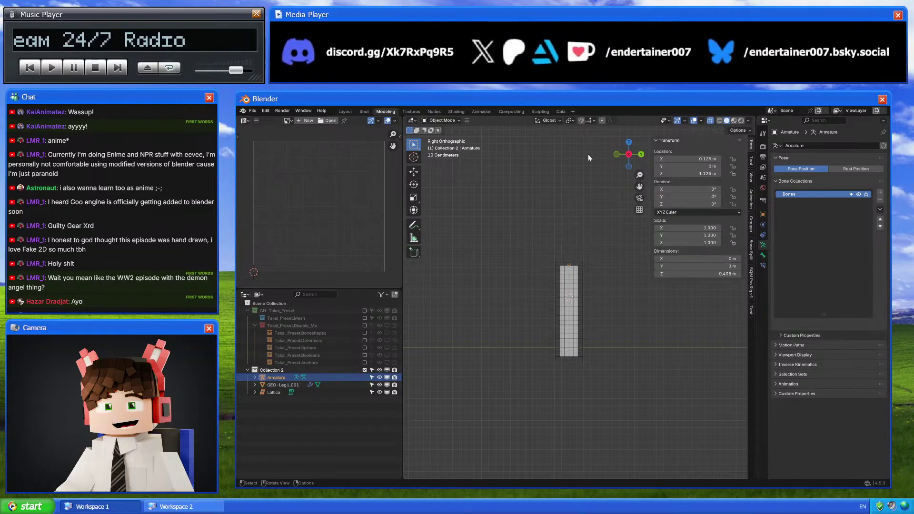
Extrude a second bone from the first bone's tail and snap its end to the bottom center of the leg copy
{"action": "left_click", "coordinate": [566, 323]}
{"action": "key", "text": "Tab"}
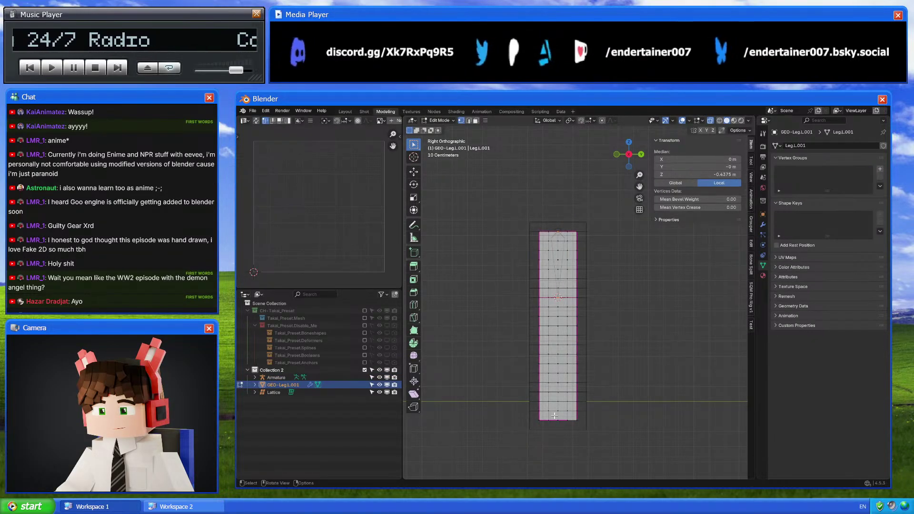
{"action": "key", "text": "Tab"}
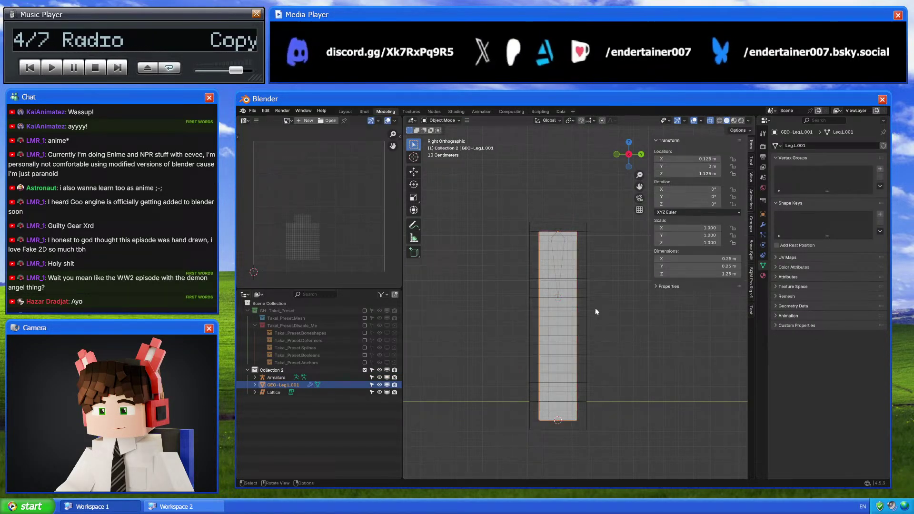
{"action": "left_click", "coordinate": [555, 241]}
{"action": "key", "text": "Tab"}
{"action": "key", "text": "e"}
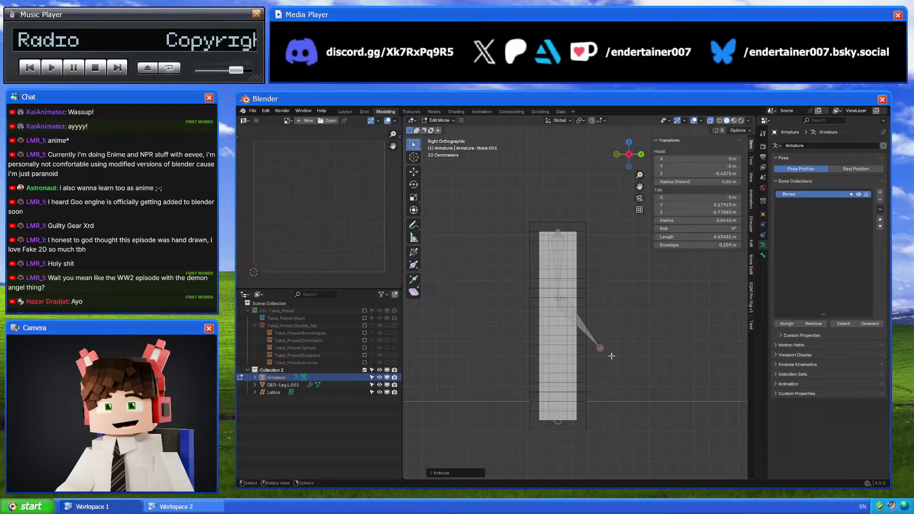
{"action": "left_click", "coordinate": [606, 351]}
{"action": "key", "text": "shift+s"}
{"action": "middle_click_drag", "start_coordinate": [607, 338], "coordinate": [608, 304], "text": "shift"}
{"action": "key", "text": "Tab"}
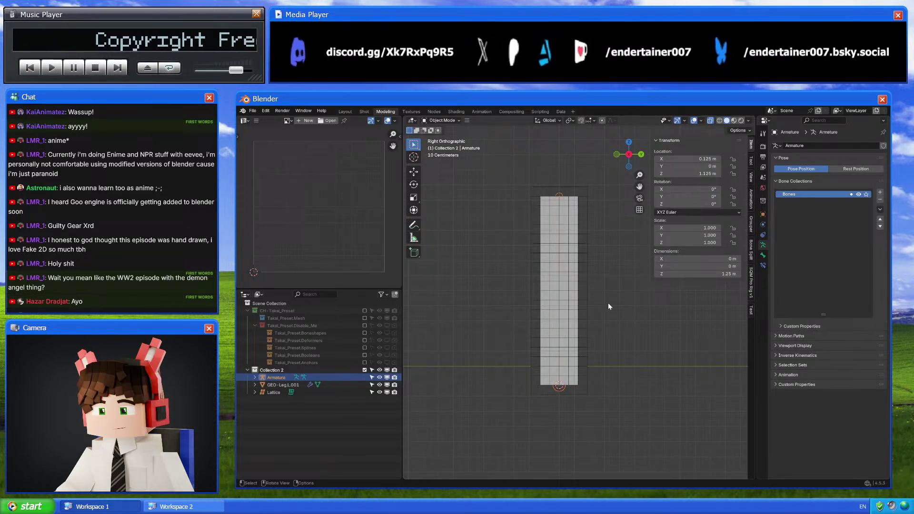
Show only the Takai preset rig, examine its lower leg and foot bones in Pose Mode, and return to Collection 2 alone
{"action": "left_click", "coordinate": [365, 310]}
{"action": "left_click", "coordinate": [594, 349]}
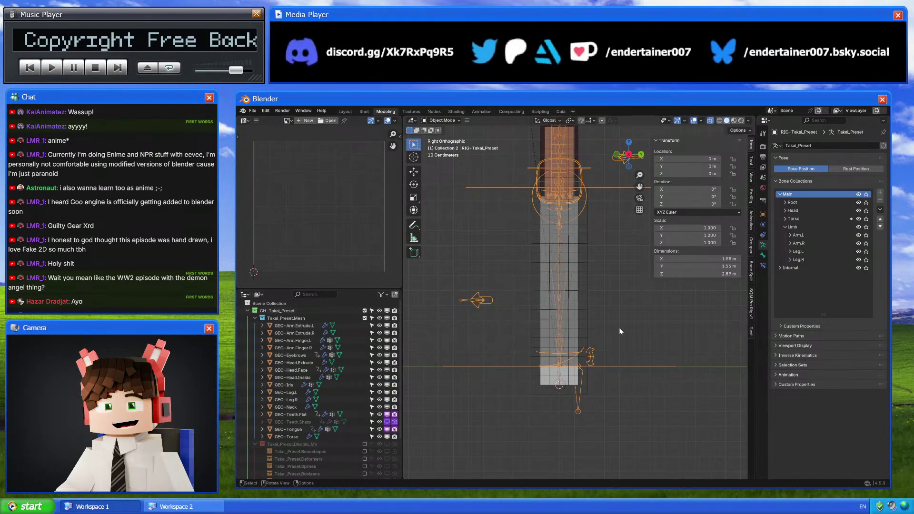
{"action": "scroll", "coordinate": [334, 409], "scroll_direction": "down", "scroll_amount": 3}
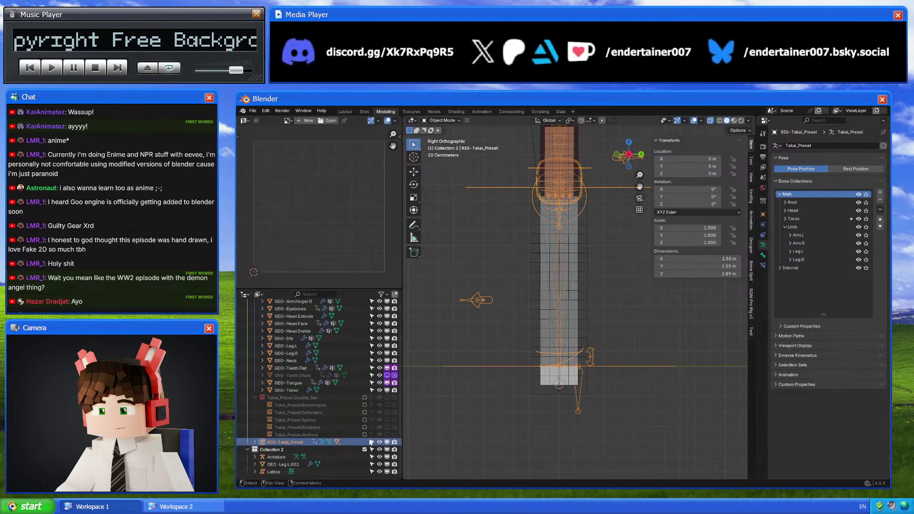
{"action": "left_click", "coordinate": [365, 450]}
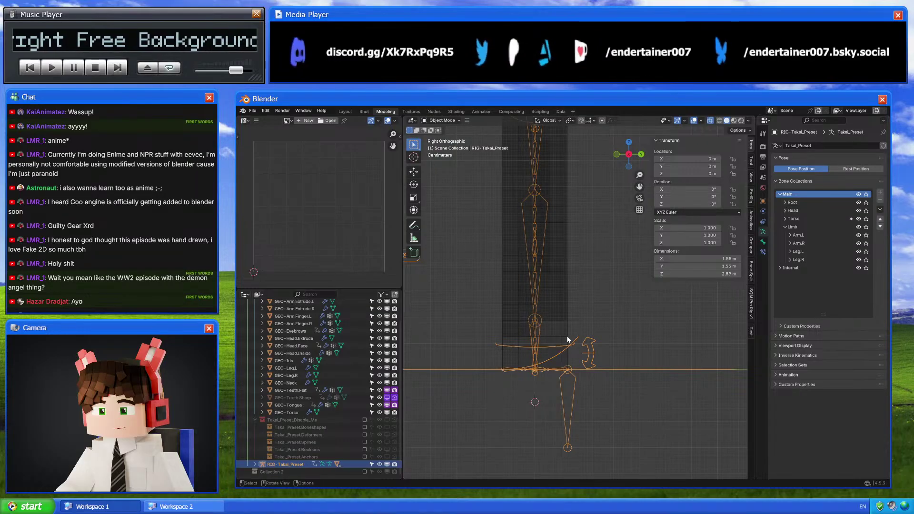
{"action": "key", "text": "ctrl+Tab"}
{"action": "scroll", "coordinate": [550, 355], "scroll_direction": "up", "scroll_amount": 2}
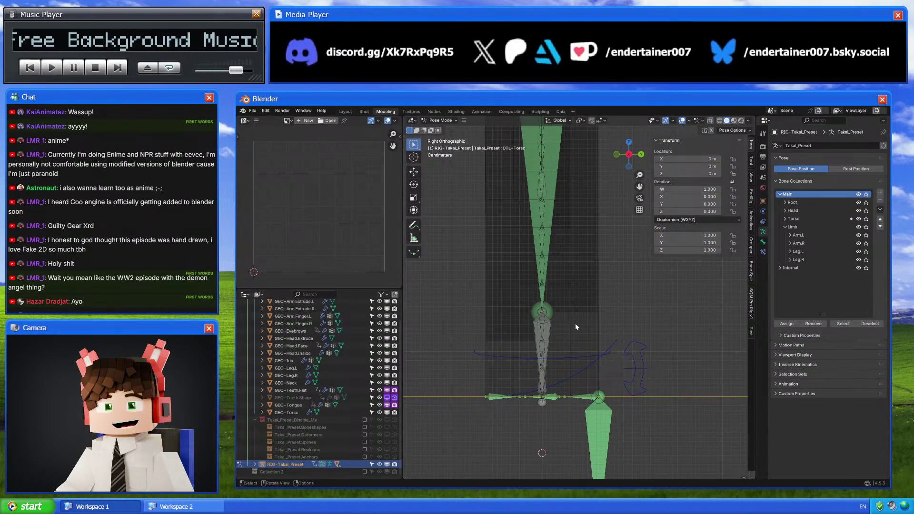
{"action": "scroll", "coordinate": [575, 324], "scroll_direction": "down", "scroll_amount": 3}
{"action": "key", "text": "ctrl+Tab"}
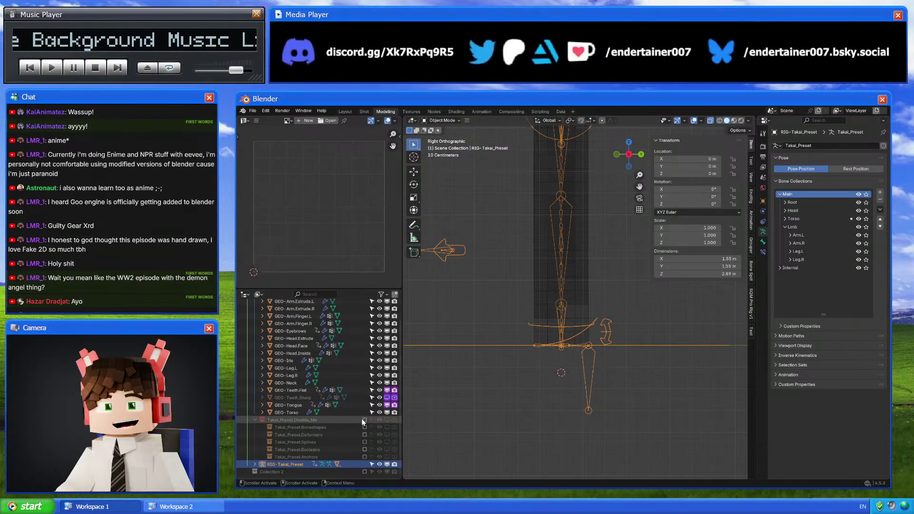
{"action": "scroll", "coordinate": [361, 418], "scroll_direction": "up", "scroll_amount": 3}
{"action": "left_click", "coordinate": [364, 321]}
{"action": "left_click", "coordinate": [364, 370]}
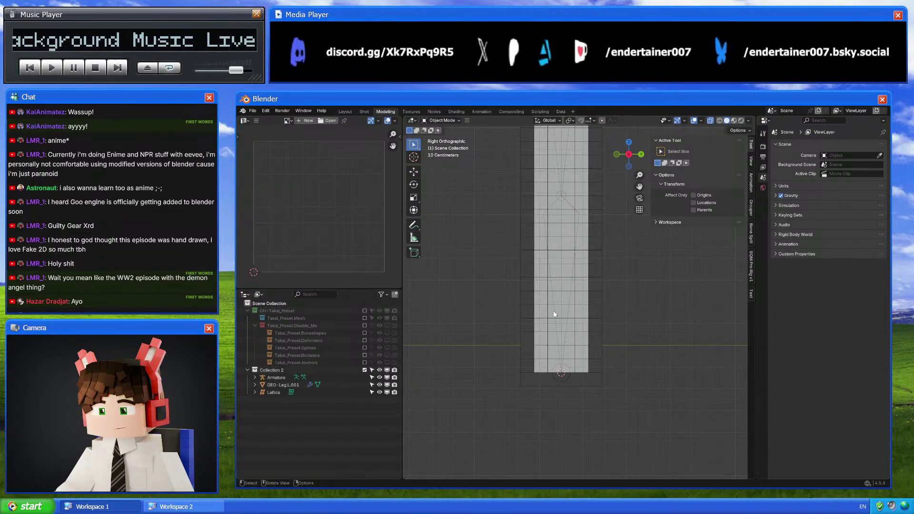
{"action": "left_click", "coordinate": [574, 254]}
{"action": "key", "text": "ctrl+Tab"}
{"action": "right_click", "coordinate": [572, 255]}
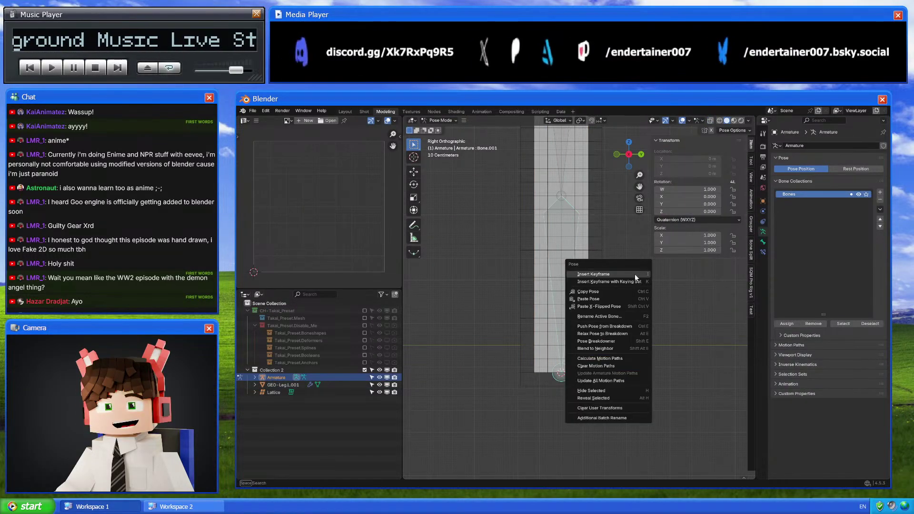
{"action": "key", "text": "Escape"}
{"action": "key", "text": "Tab"}
{"action": "right_click", "coordinate": [600, 301]}
{"action": "key", "text": "Escape"}
{"action": "key", "text": "Tab"}
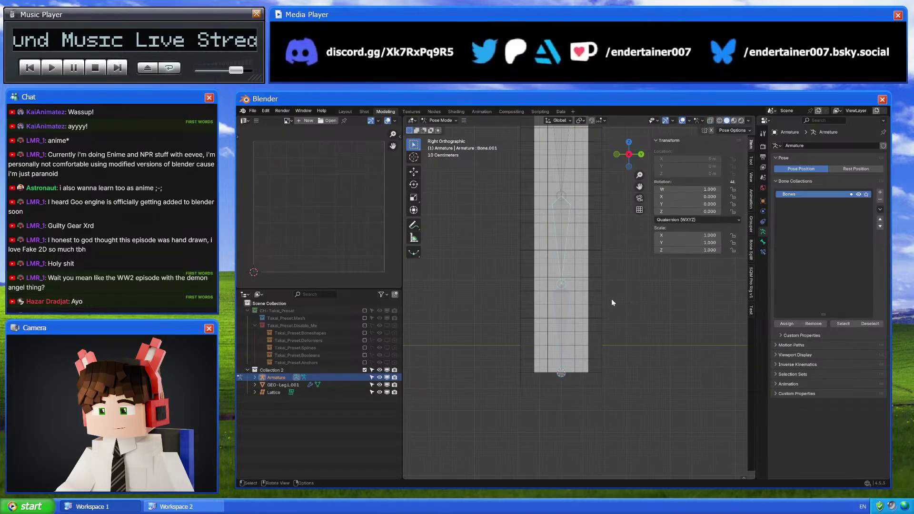
Snap the second bone's tail to the center of the leg copy's edge loop 1.0625 m below its top
{"action": "left_click", "coordinate": [582, 309]}
{"action": "key", "text": "Tab"}
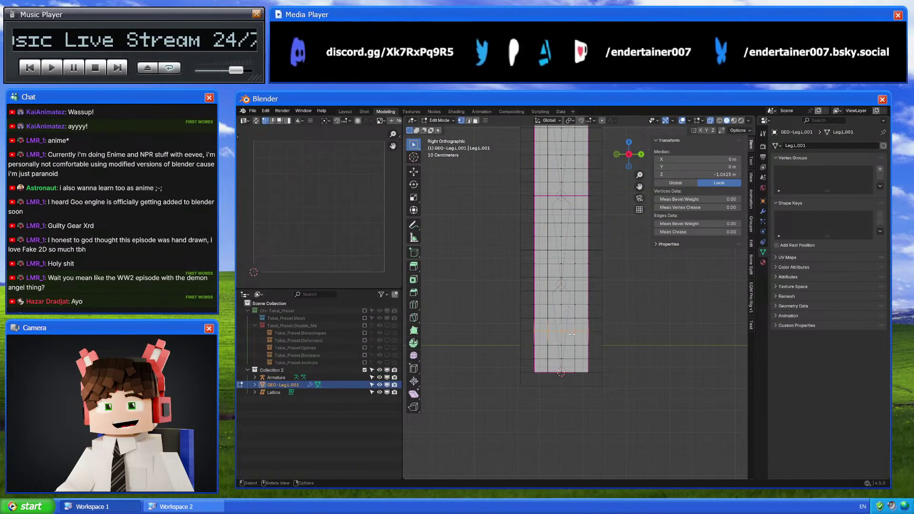
{"action": "key", "text": "Tab"}
{"action": "left_click", "coordinate": [567, 373]}
{"action": "key", "text": "Tab"}
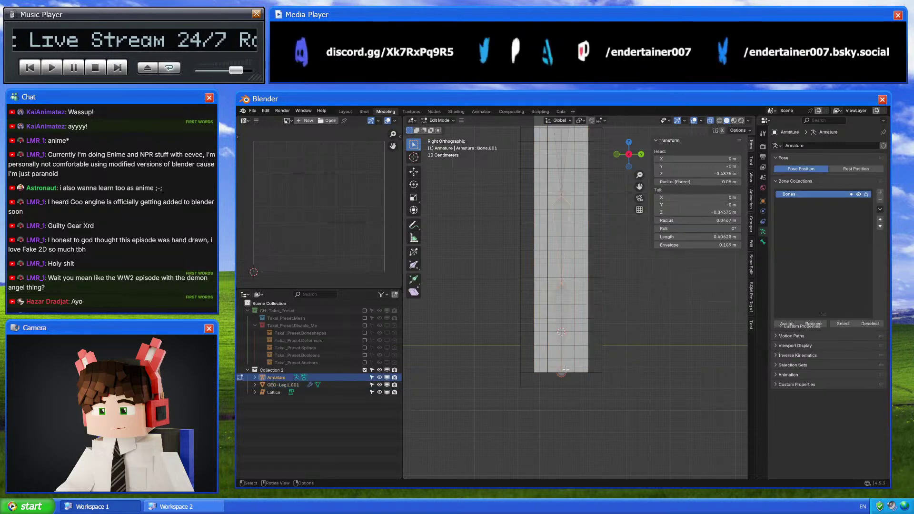
{"action": "key", "text": "shift+s"}
{"action": "left_click", "coordinate": [585, 236]}
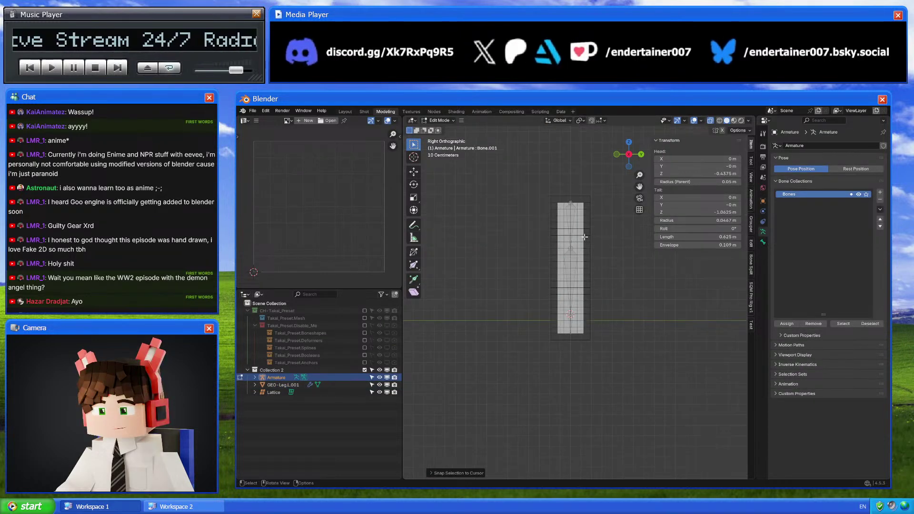
Return the armature to Object Mode and add a second bone collection to it
{"action": "scroll", "coordinate": [585, 236], "scroll_direction": "down", "scroll_amount": 1}
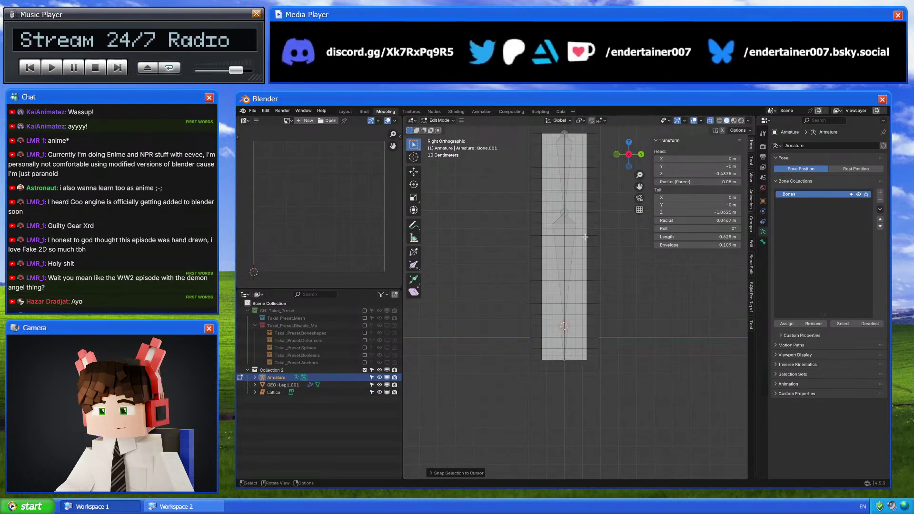
{"action": "key", "text": "Tab"}
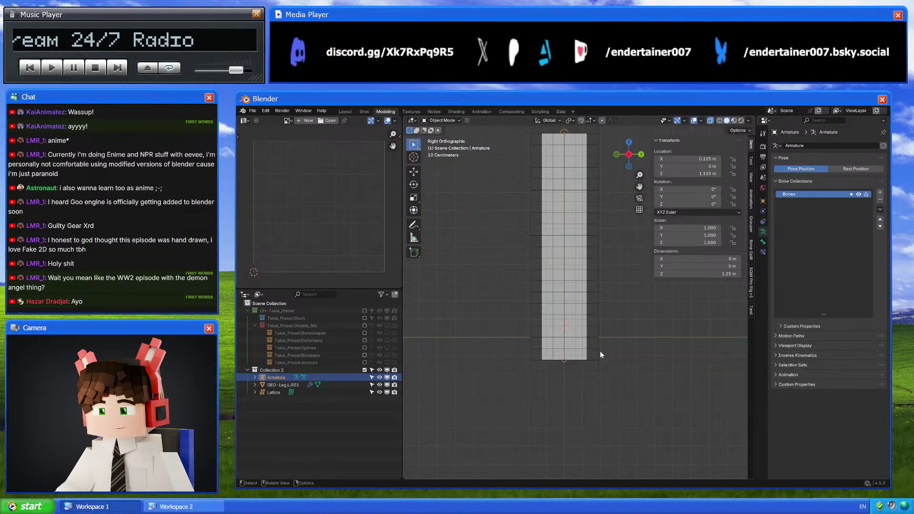
{"action": "middle_click_drag", "start_coordinate": [604, 295], "coordinate": [601, 337], "text": "shift"}
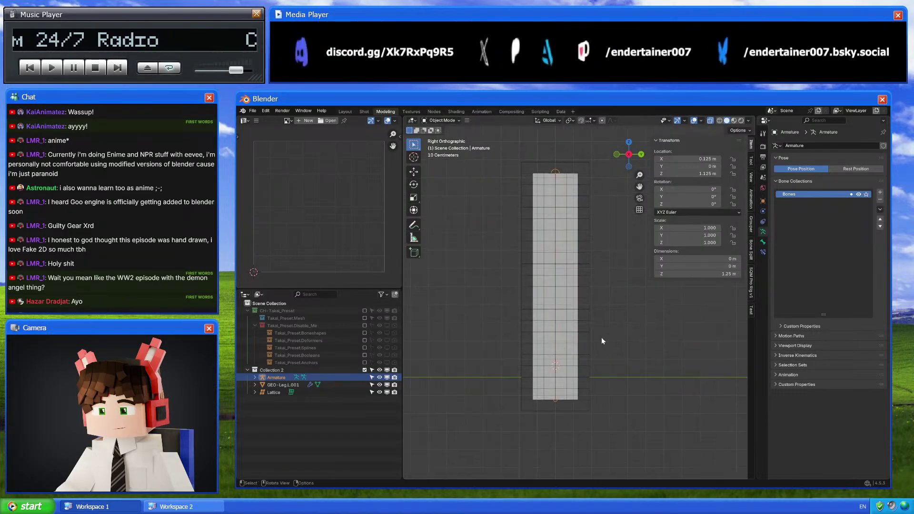
{"action": "middle_click_drag", "start_coordinate": [597, 301], "coordinate": [599, 322], "text": "shift"}
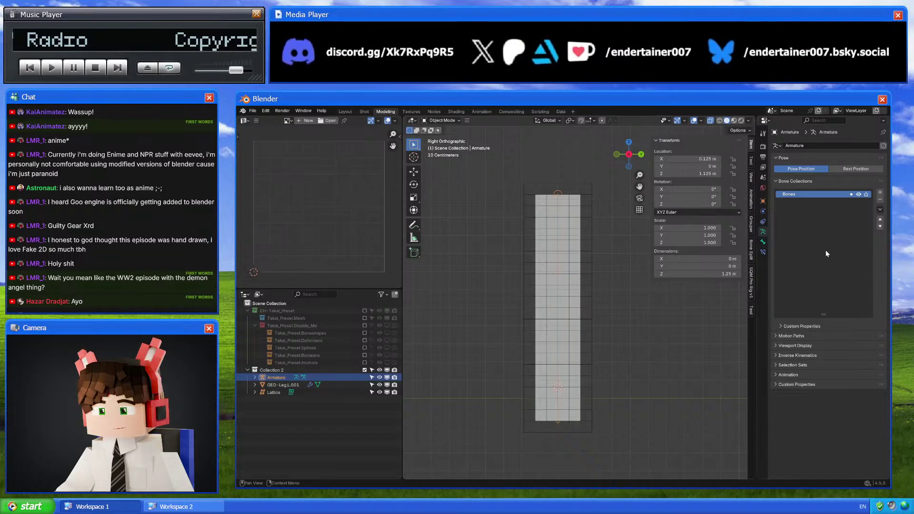
{"action": "left_click", "coordinate": [879, 193]}
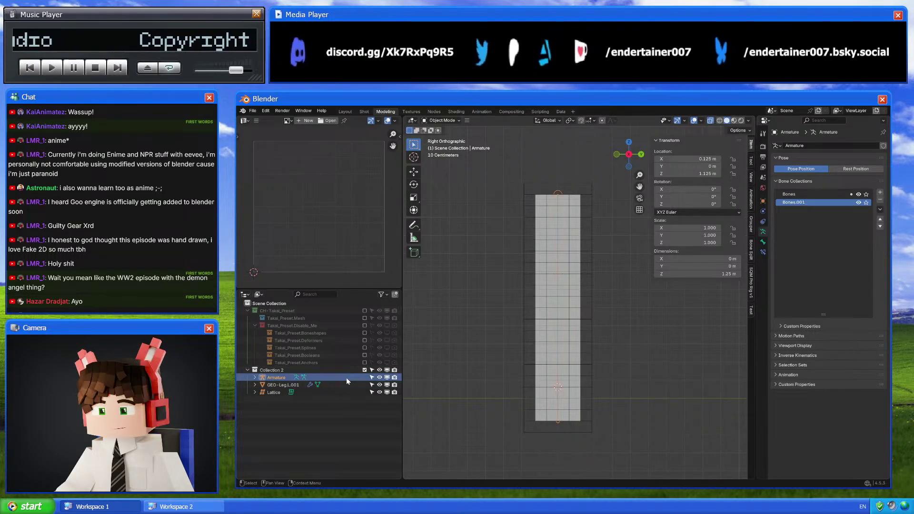
Show only the Takai preset rig, run its EndRig_MCS3_Rig_UI.Takai.py script, and return to the Modeling workspace
{"action": "left_click", "coordinate": [365, 370]}
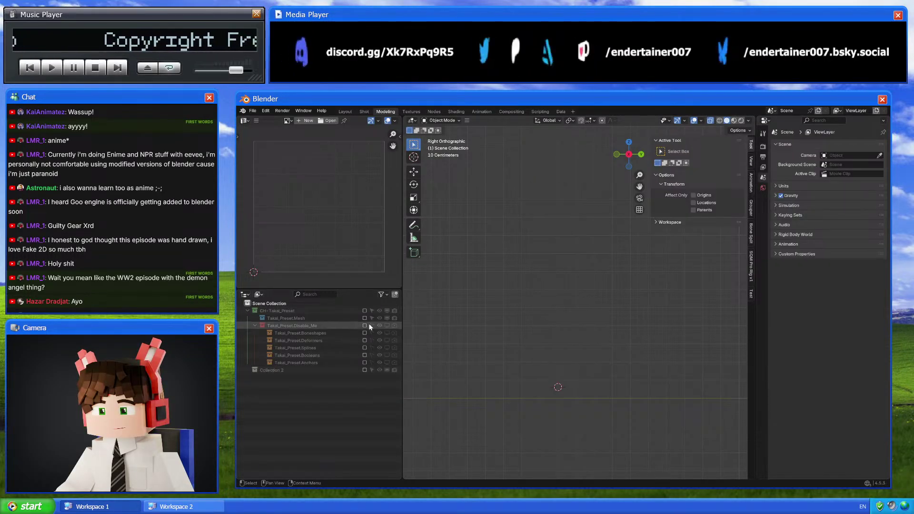
{"action": "left_click", "coordinate": [365, 310]}
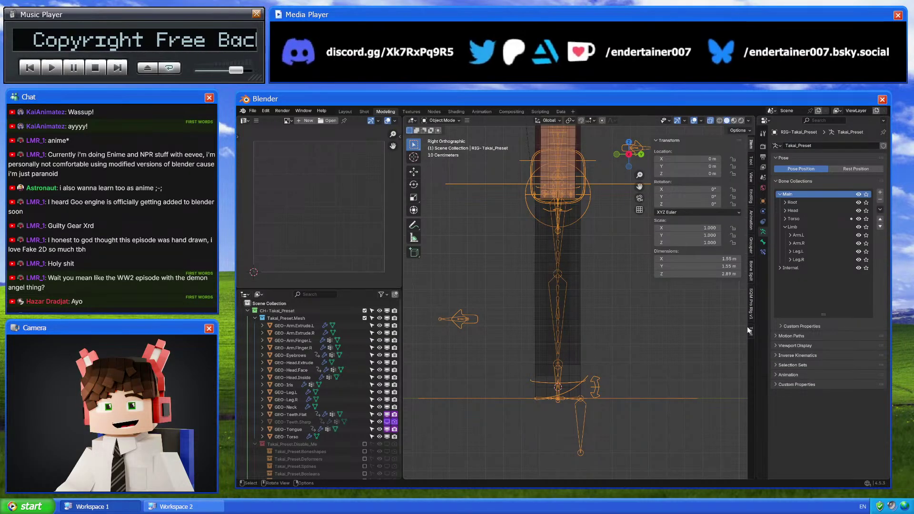
{"action": "left_click", "coordinate": [540, 111]}
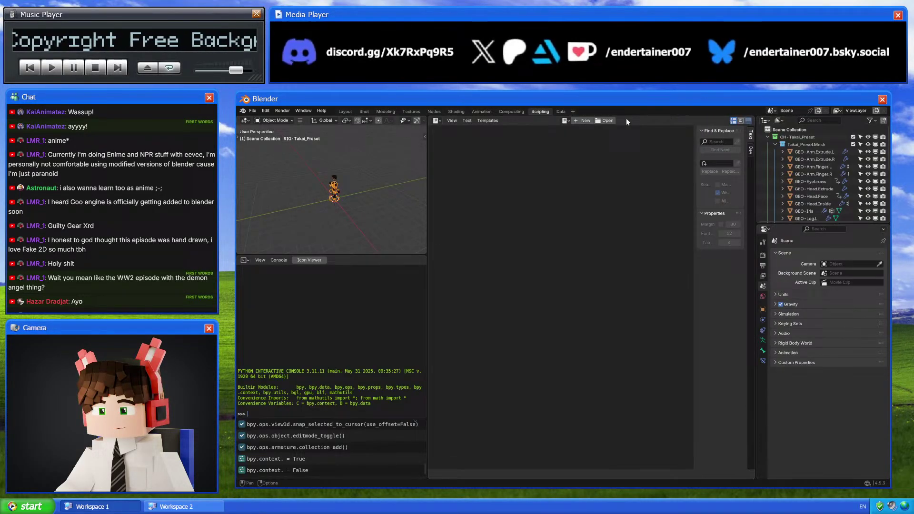
{"action": "left_click", "coordinate": [564, 120]}
{"action": "left_click", "coordinate": [591, 136]}
{"action": "left_click", "coordinate": [672, 121]}
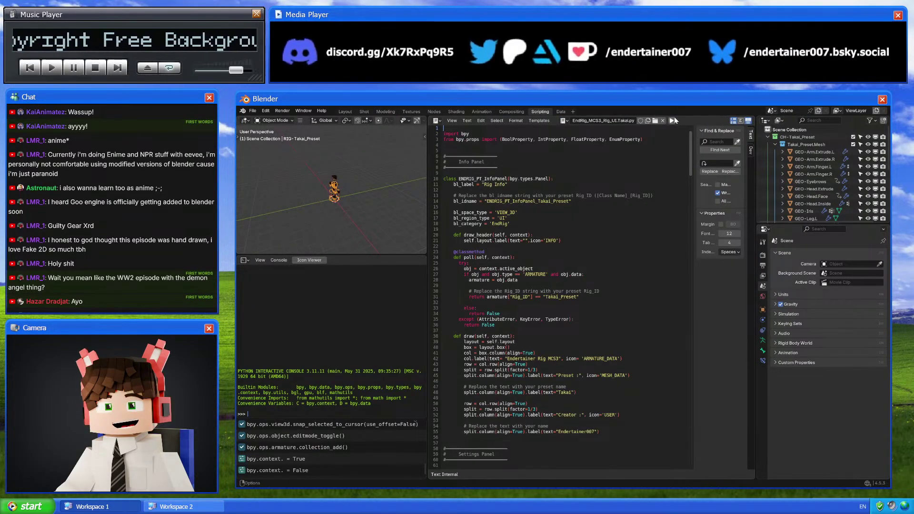
{"action": "left_click", "coordinate": [345, 112]}
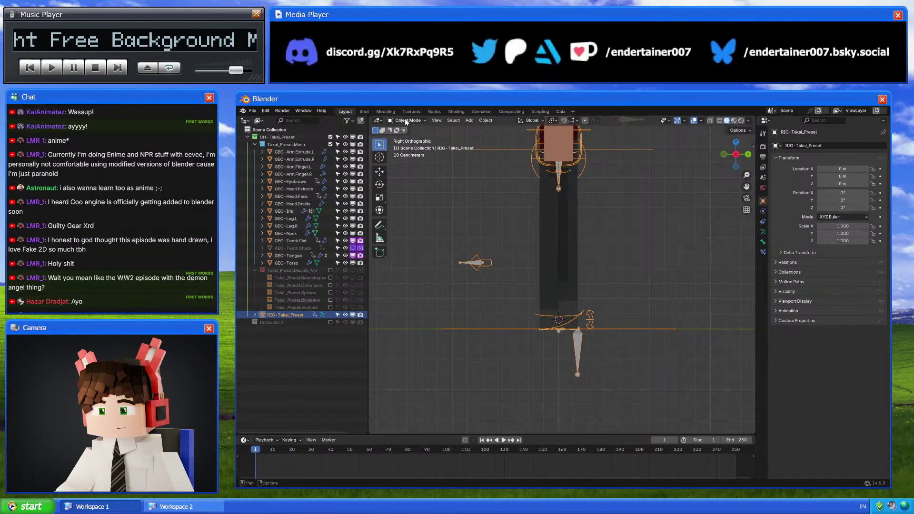
{"action": "left_click", "coordinate": [386, 111]}
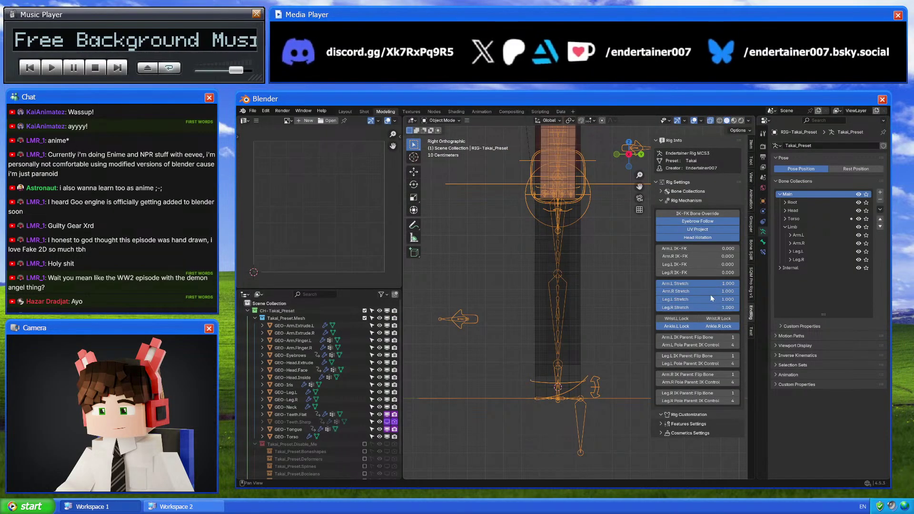
Display the rig's Leg.R (Tweak) bones and examine how the lower leg and foot bones are laid out in Pose Mode
{"action": "left_click", "coordinate": [689, 200]}
{"action": "left_click", "coordinate": [688, 191]}
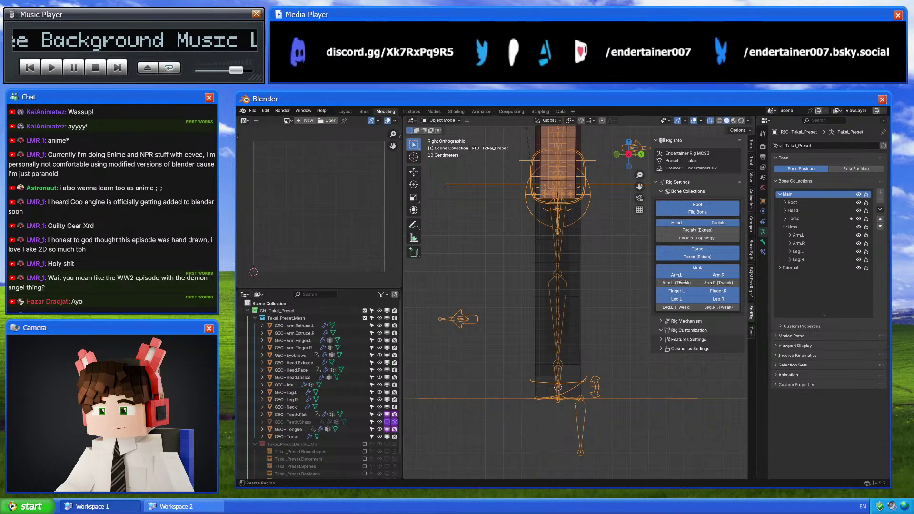
{"action": "left_click", "coordinate": [719, 307]}
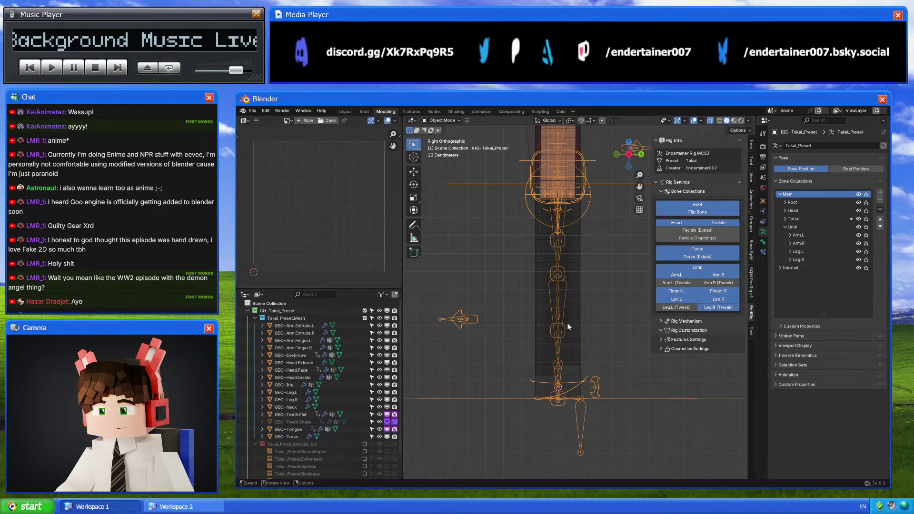
{"action": "key", "text": "ctrl+Tab"}
{"action": "scroll", "coordinate": [580, 335], "scroll_direction": "up", "scroll_amount": 3}
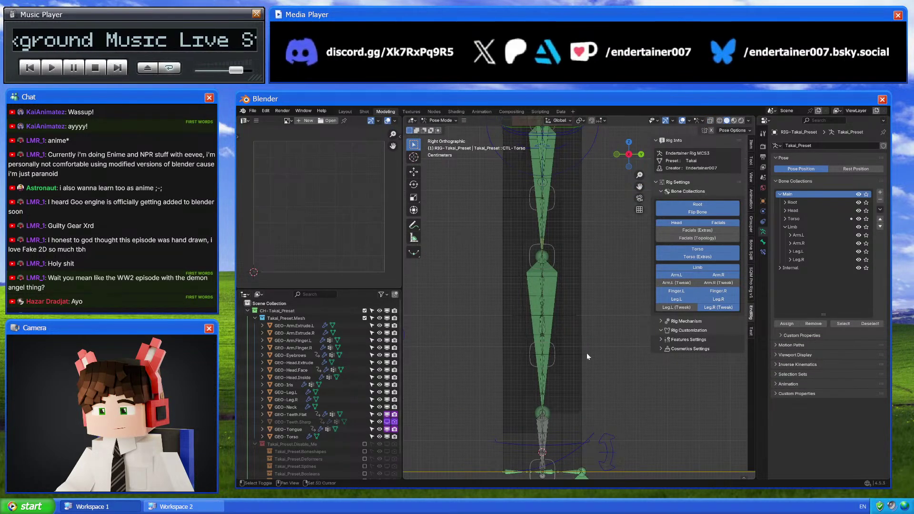
{"action": "middle_click_drag", "start_coordinate": [587, 356], "coordinate": [590, 274], "text": "shift"}
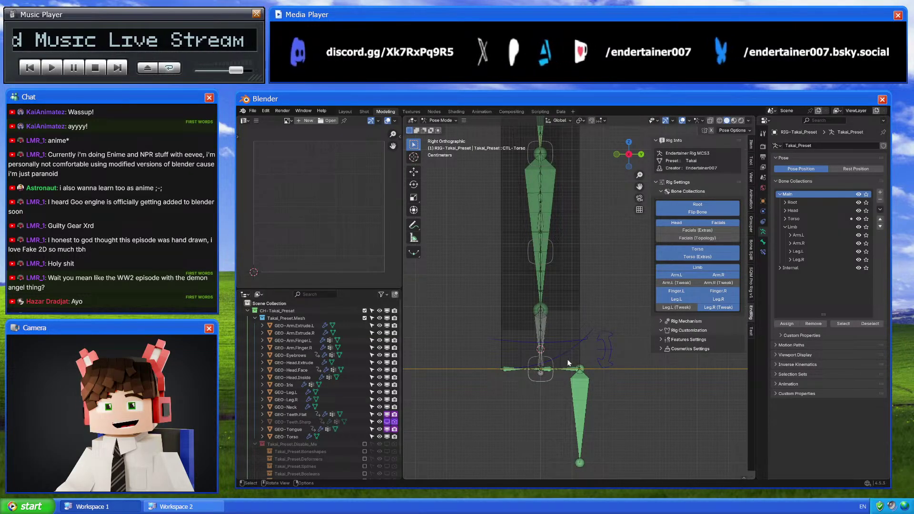
{"action": "key", "text": "ctrl+Tab"}
{"action": "scroll", "coordinate": [569, 363], "scroll_direction": "down", "scroll_amount": 4}
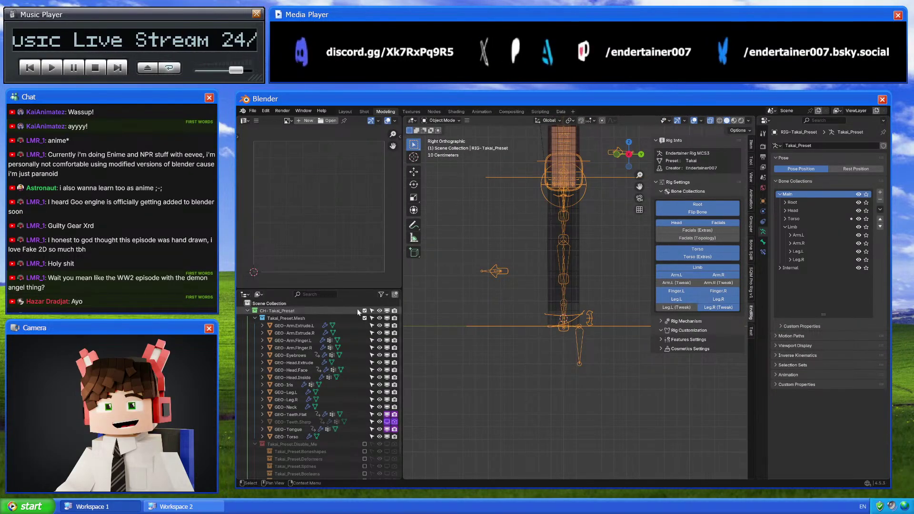
Show only Collection 2 and place the 3D cursor at the leg copy's edge loop 0.875 m below its top
{"action": "left_click", "coordinate": [365, 310]}
{"action": "left_click", "coordinate": [364, 370]}
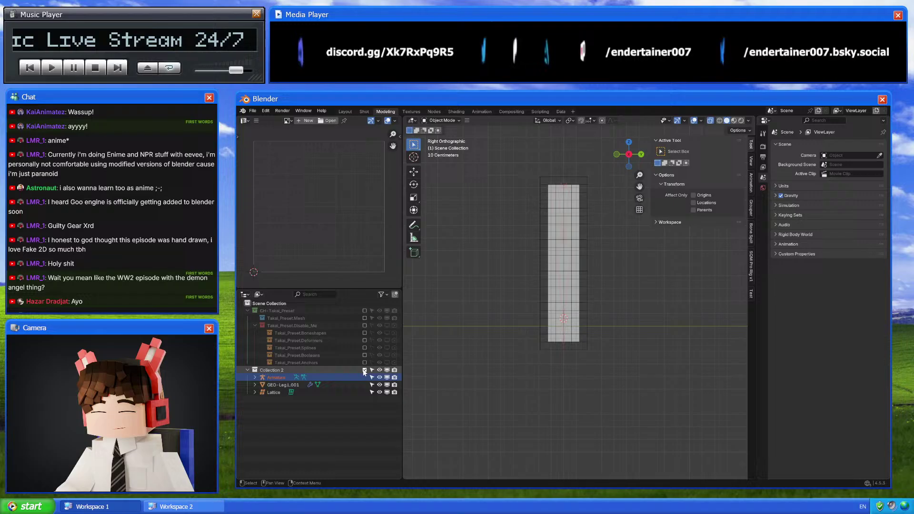
{"action": "left_click", "coordinate": [565, 297]}
{"action": "key", "text": "Tab"}
{"action": "scroll", "coordinate": [571, 296], "scroll_direction": "up", "scroll_amount": 3}
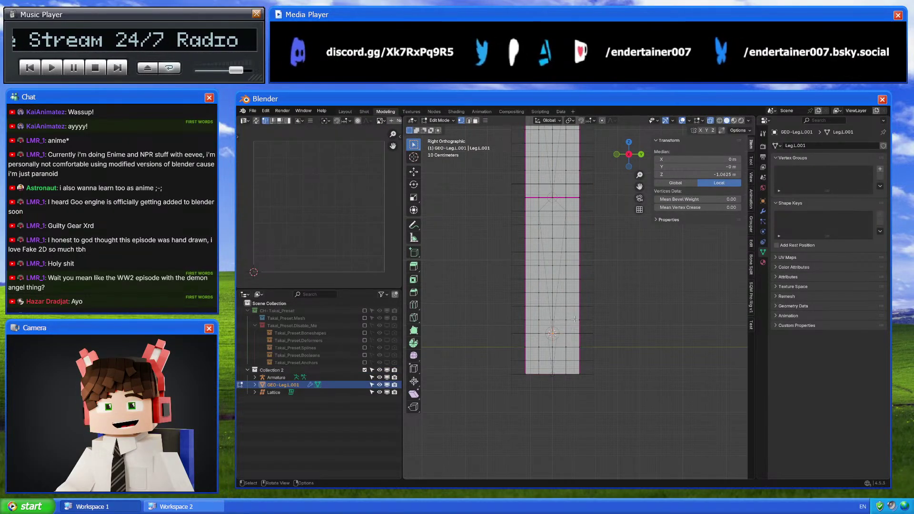
{"action": "left_click", "coordinate": [576, 295], "text": "alt"}
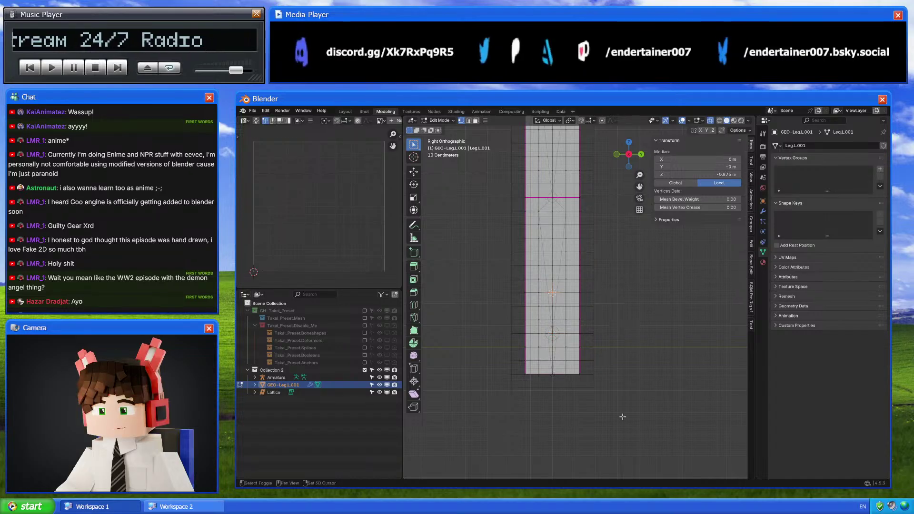
Add a new bone to the armature at the 3D cursor and snap its tail to the leg copy's bottom center
{"action": "key", "text": "Tab"}
{"action": "left_click", "coordinate": [559, 333]}
{"action": "key", "text": "Tab"}
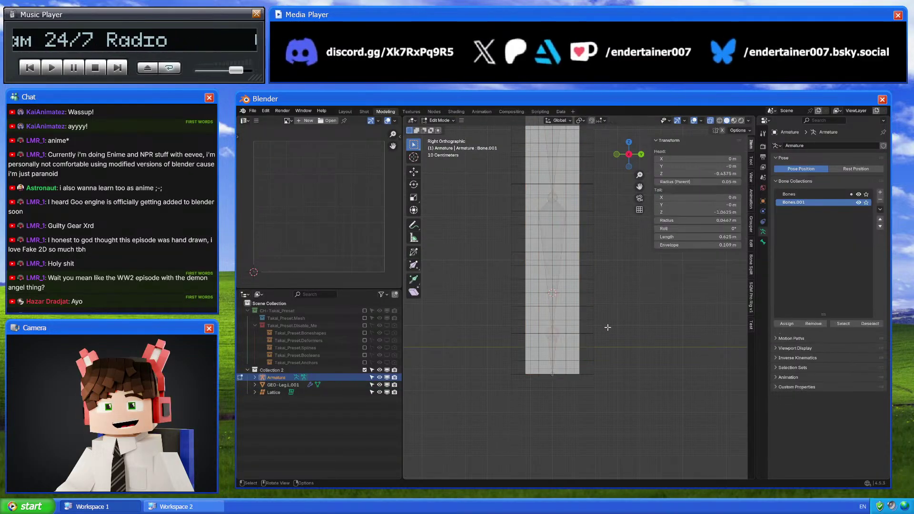
{"action": "key", "text": "shift+a"}
{"action": "scroll", "coordinate": [595, 327], "scroll_direction": "down", "scroll_amount": 2}
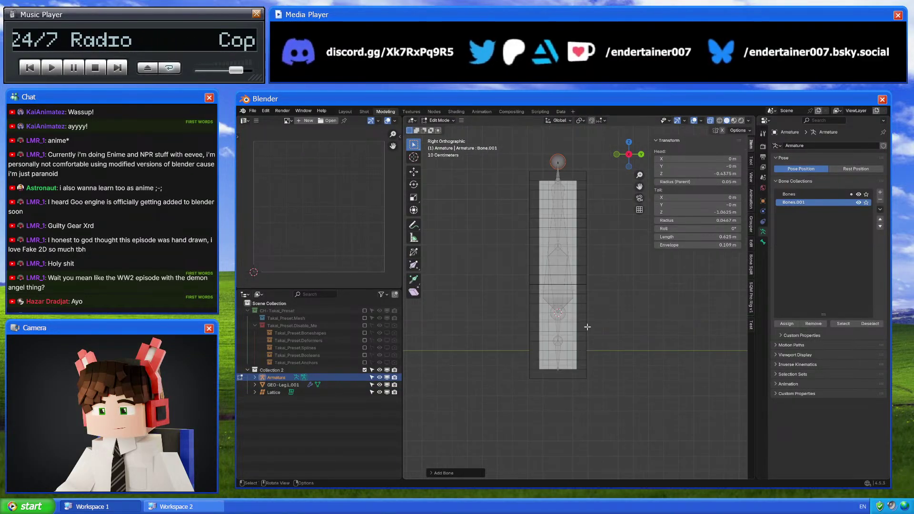
{"action": "left_click", "coordinate": [559, 371]}
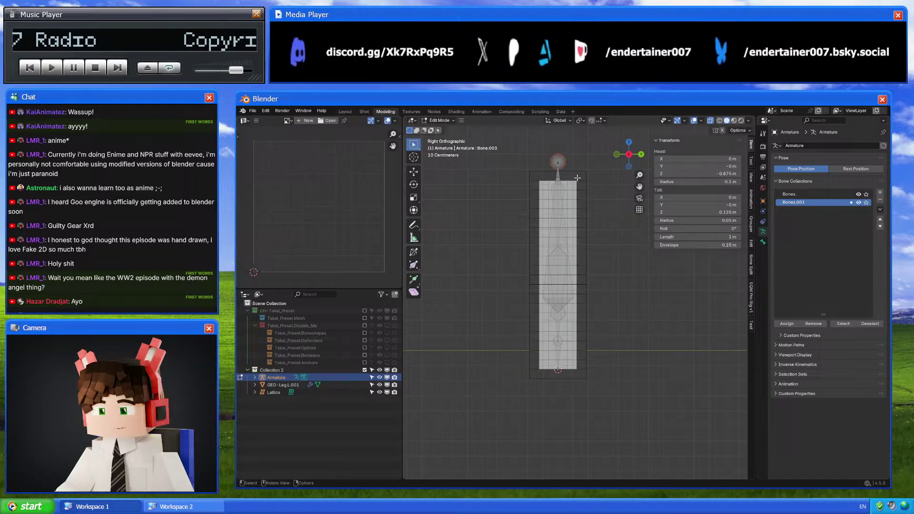
{"action": "key", "text": "g"}
{"action": "left_click", "coordinate": [583, 344]}
Duplicate the new bone in place and set the duplicate's length to 0.1 m
{"action": "scroll", "coordinate": [584, 344], "scroll_direction": "up", "scroll_amount": 3}
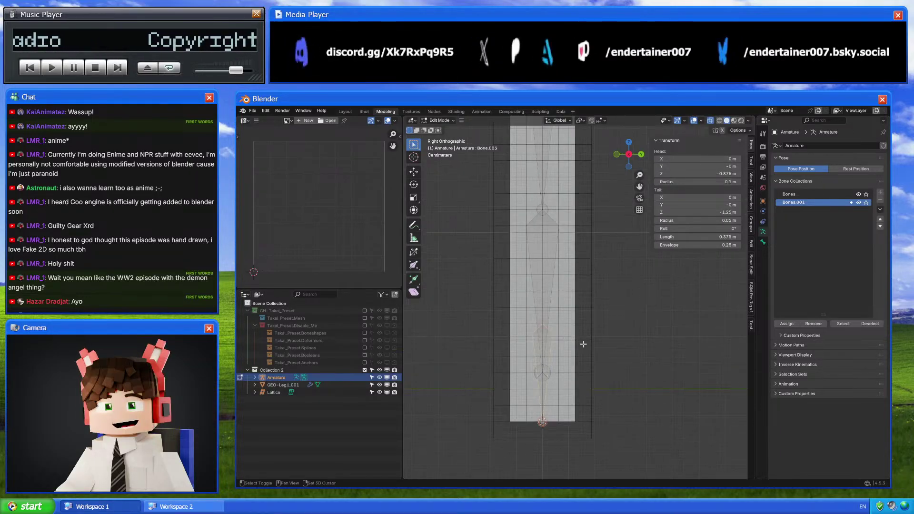
{"action": "key", "text": "shift+d"}
{"action": "right_click", "coordinate": [583, 344]}
{"action": "double_click", "coordinate": [721, 236]}
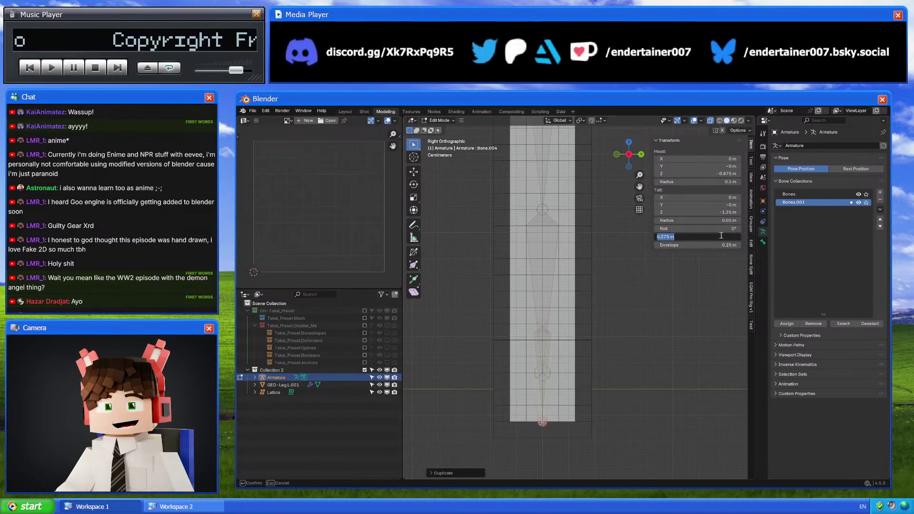
{"action": "type", "text": "0.1"}
{"action": "key", "text": "Return"}
Duplicate the 0.1 m bone, place the copy with its head at the leg copy's bottom end, and switch to Pose Mode
{"action": "key", "text": "shift+d"}
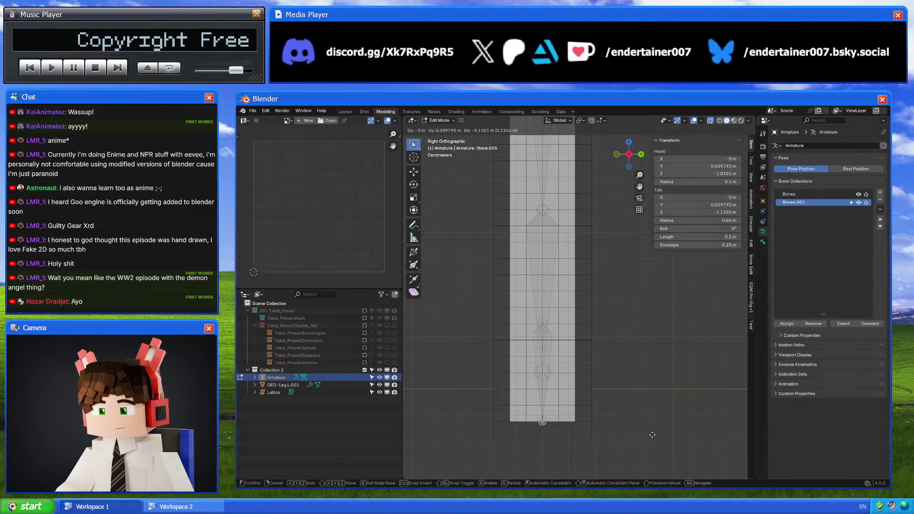
{"action": "left_click", "coordinate": [652, 434]}
{"action": "key", "text": "ctrl+Tab"}
{"action": "middle_click_drag", "start_coordinate": [622, 343], "coordinate": [640, 296], "text": "shift"}
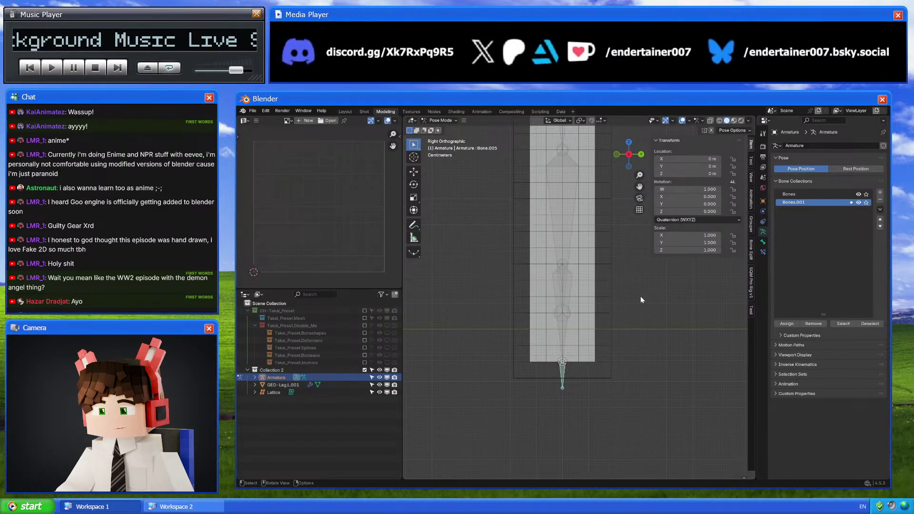
Select the bones of the second bone collection and set their viewport display to B-Bone
{"action": "left_click", "coordinate": [573, 275]}
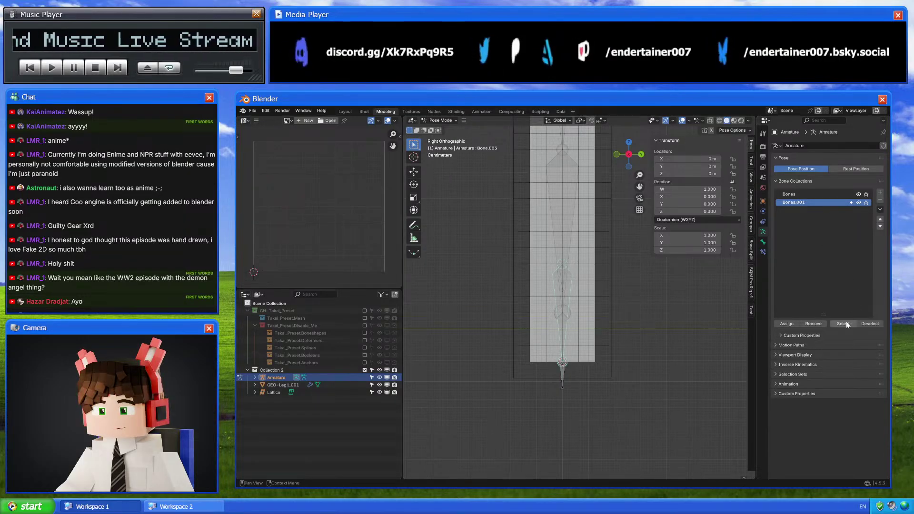
{"action": "left_click", "coordinate": [763, 241]}
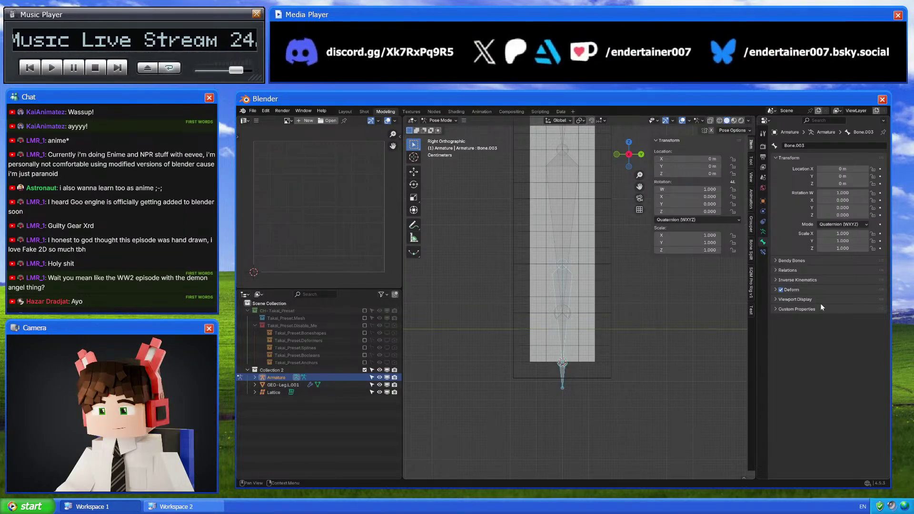
{"action": "left_click", "coordinate": [837, 327]}
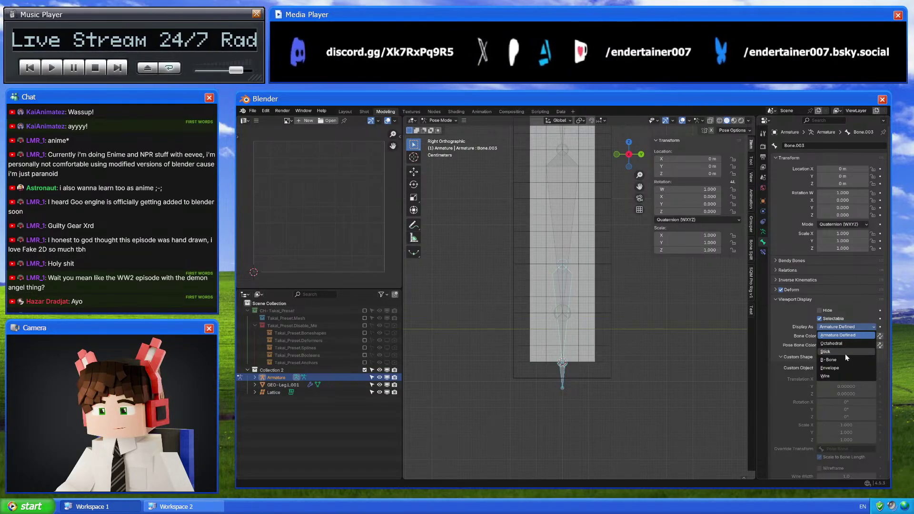
{"action": "left_click", "coordinate": [844, 359]}
{"action": "scroll", "coordinate": [633, 348], "scroll_direction": "up", "scroll_amount": 2}
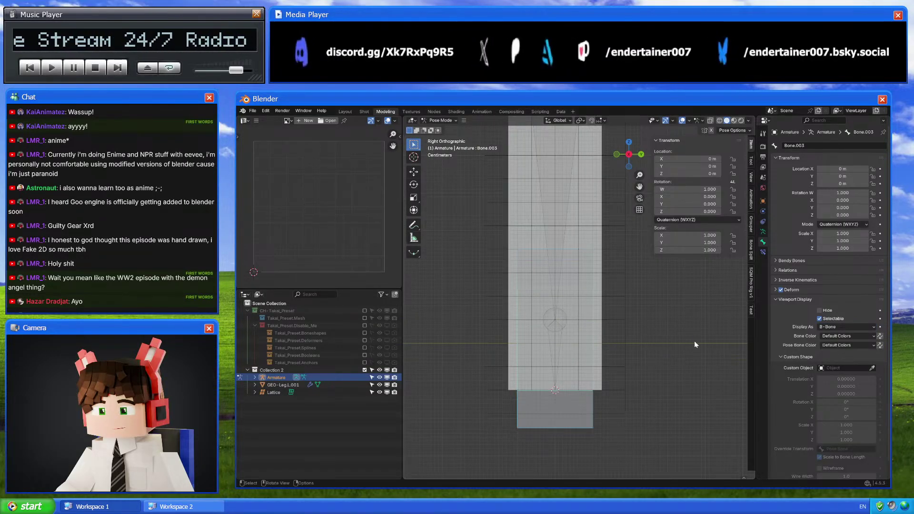
Scale the B-Bone display size of the selected bones, trying 0.5 and settling on 0.2 on all axes
{"action": "key", "text": "q"}
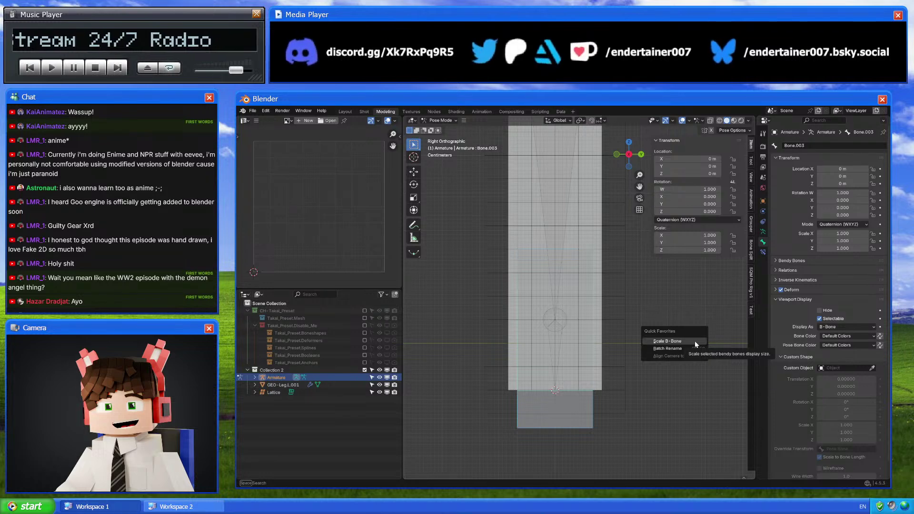
{"action": "left_click", "coordinate": [695, 341]}
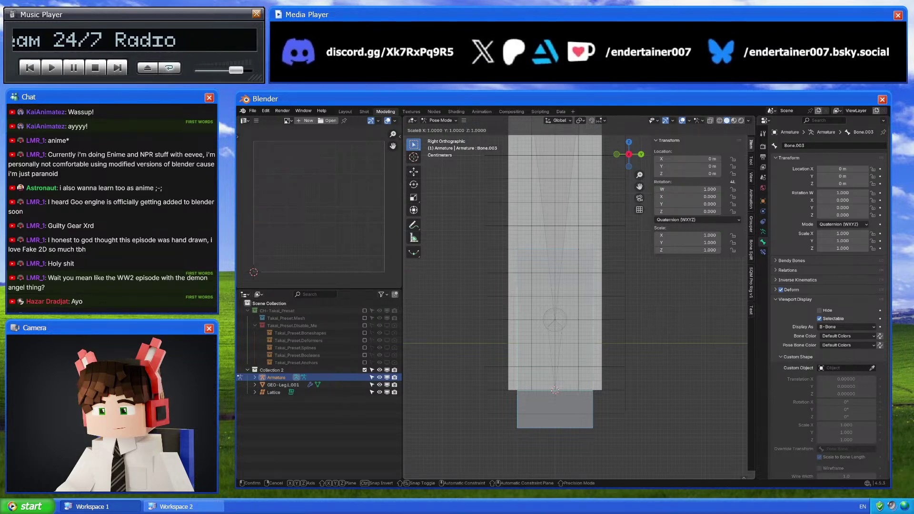
{"action": "key", "text": "Return"}
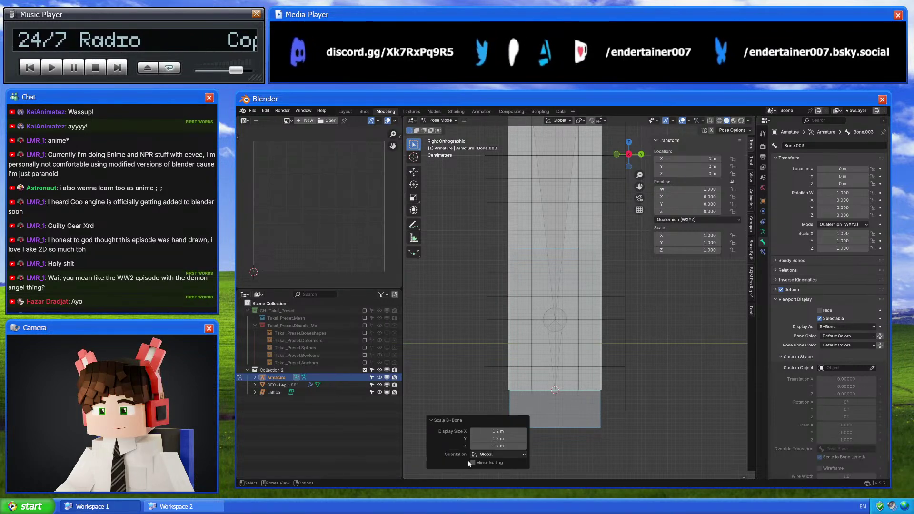
{"action": "left_click", "coordinate": [519, 430]}
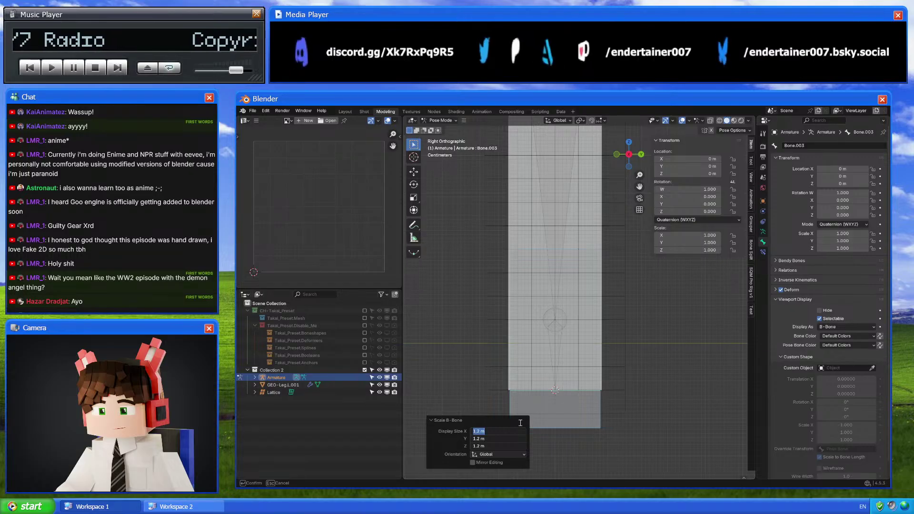
{"action": "type", "text": "0.5"}
{"action": "key", "text": "Return"}
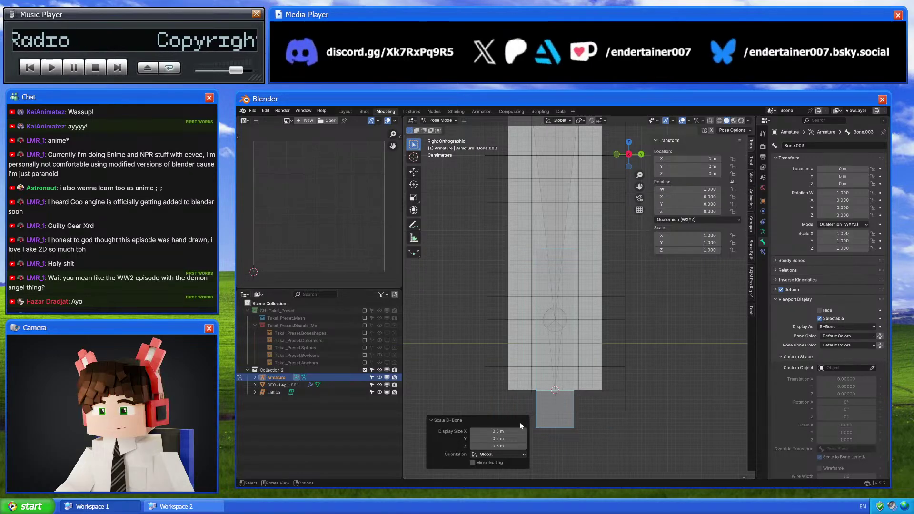
{"action": "left_click_drag", "start_coordinate": [481, 432], "coordinate": [481, 439]}
{"action": "left_click", "coordinate": [510, 431]}
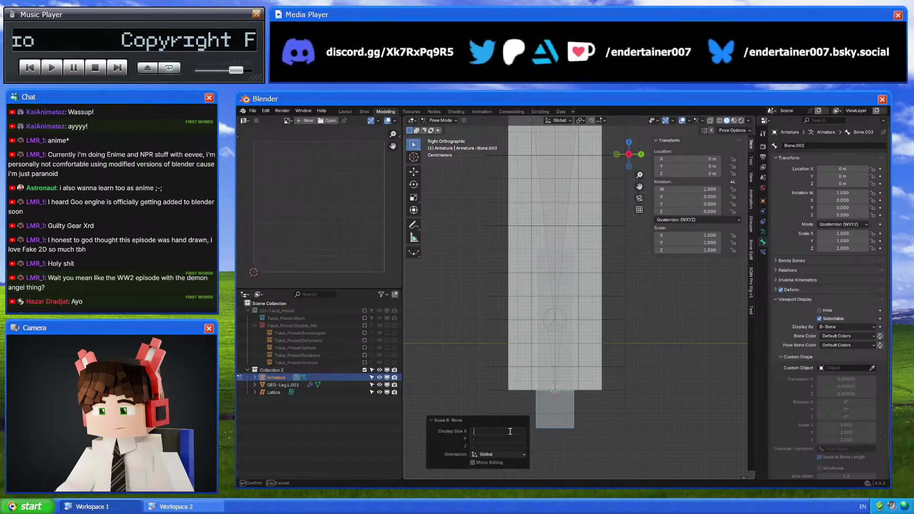
{"action": "type", "text": "0.2"}
{"action": "key", "text": "Return"}
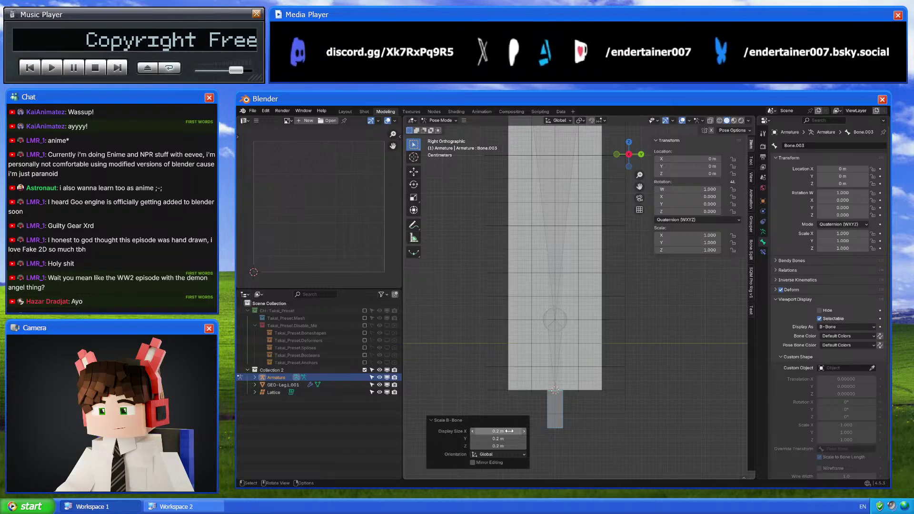
Set the Bendy Bones display size X and Z of the two 0.1 m handle bones to 0.03
{"action": "left_click", "coordinate": [555, 406]}
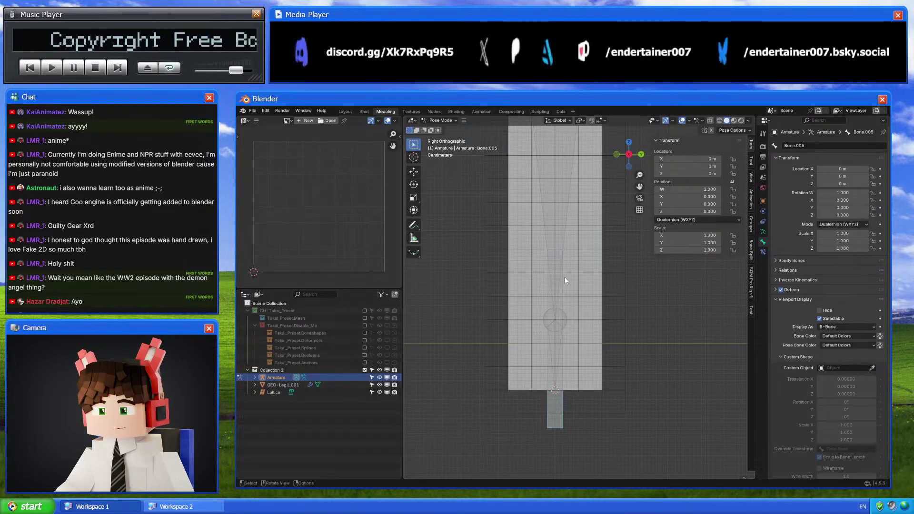
{"action": "left_click", "coordinate": [556, 407]}
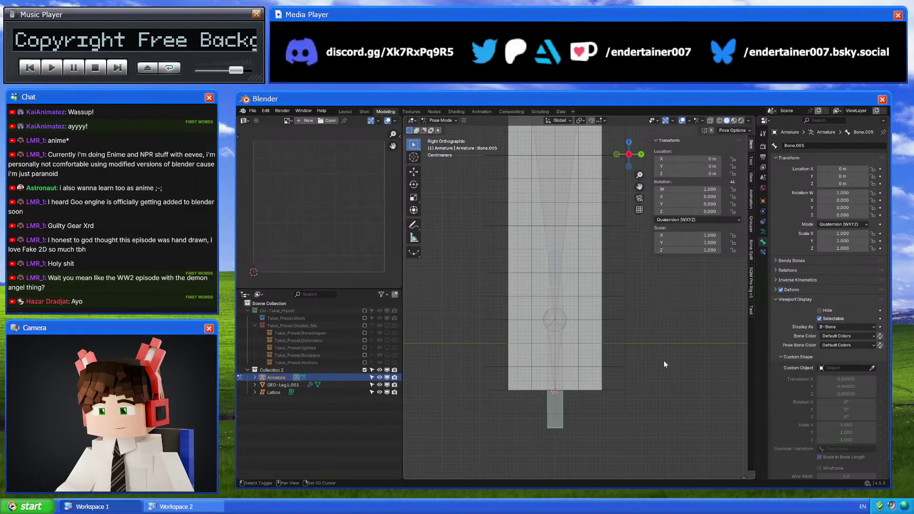
{"action": "left_click", "coordinate": [815, 261]}
{"action": "left_click", "coordinate": [842, 281]}
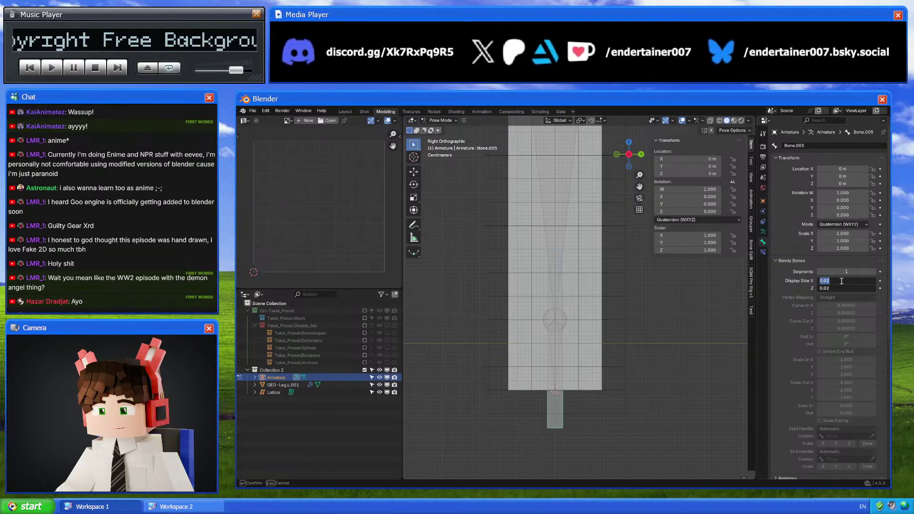
{"action": "key", "text": "BackSpace"}
{"action": "type", "text": "3"}
{"action": "key", "text": "Return"}
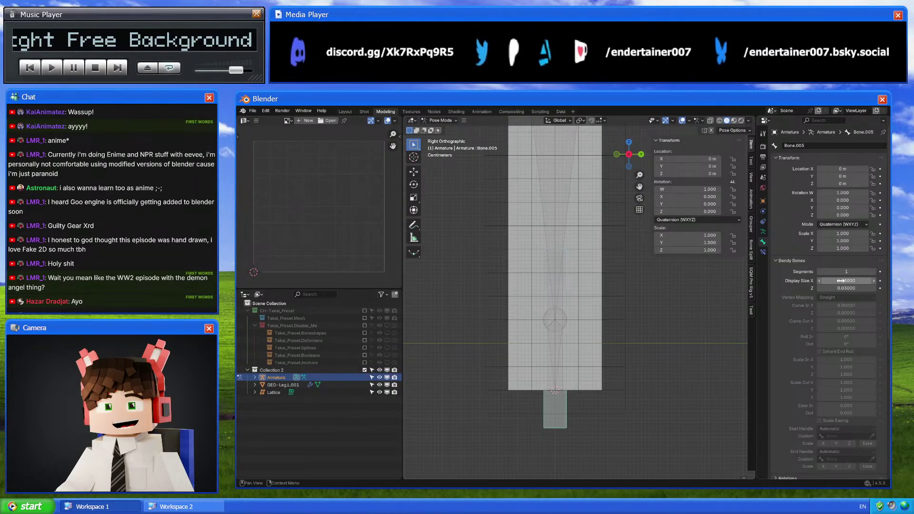
Give the long bone between the two handle bones 12 bendy bone segments
{"action": "scroll", "coordinate": [647, 298], "scroll_direction": "down", "scroll_amount": 3}
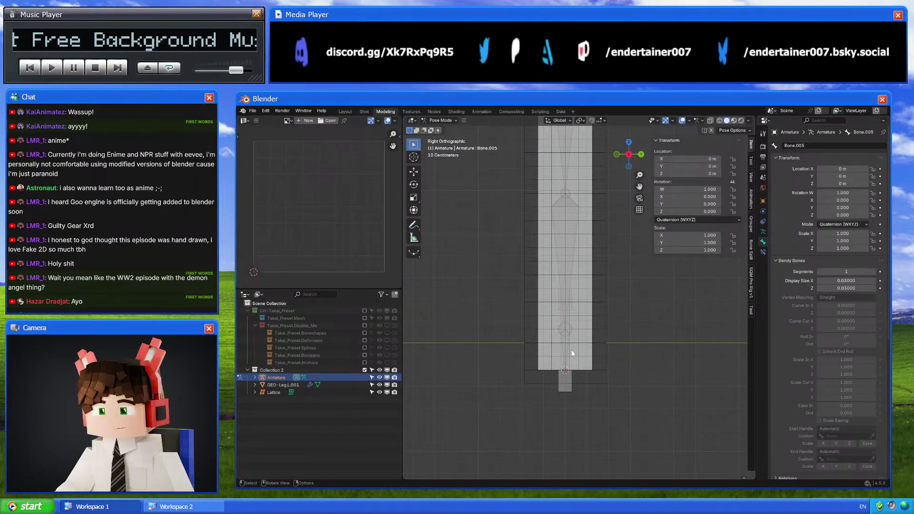
{"action": "left_click", "coordinate": [762, 252]}
{"action": "left_click", "coordinate": [764, 243]}
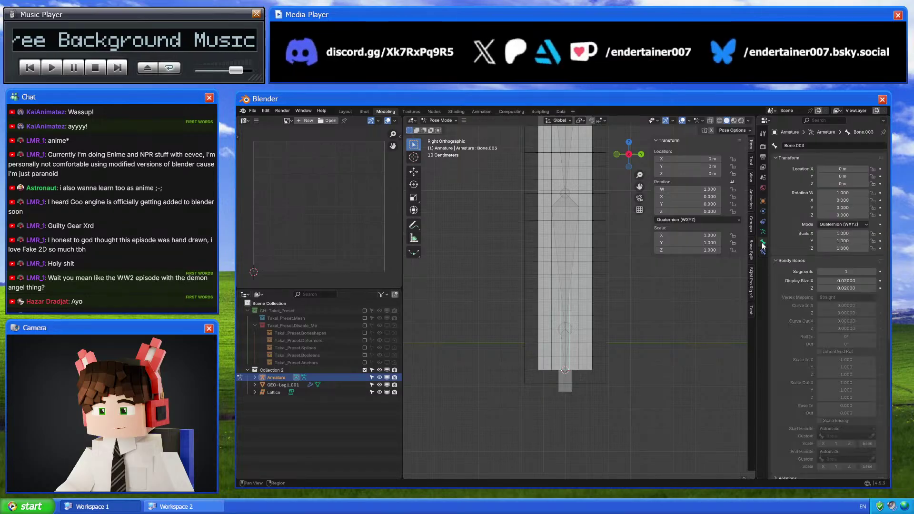
{"action": "scroll", "coordinate": [641, 313], "scroll_direction": "up", "scroll_amount": 2}
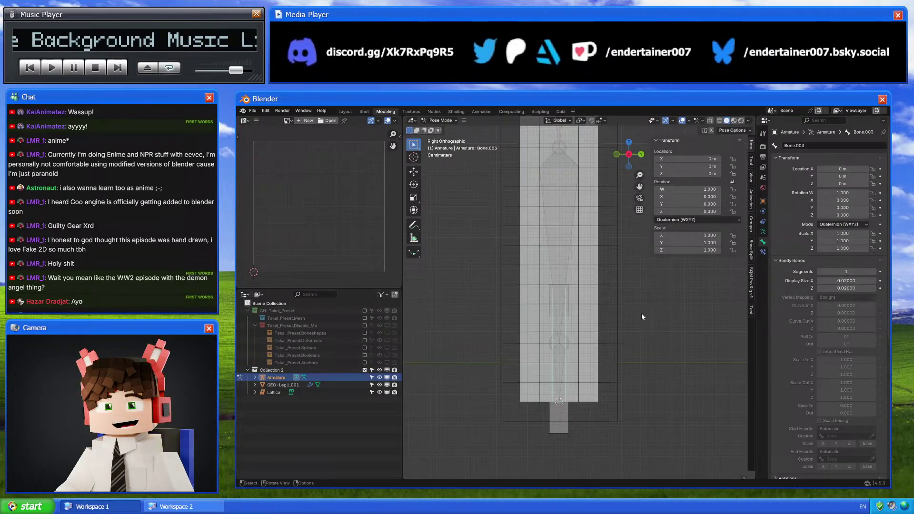
{"action": "left_click", "coordinate": [845, 271]}
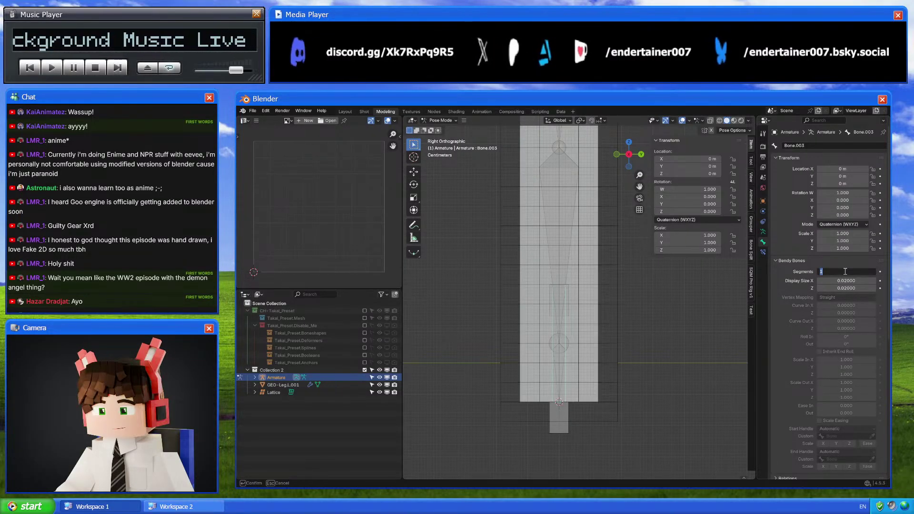
{"action": "type", "text": "12"}
{"action": "key", "text": "Return"}
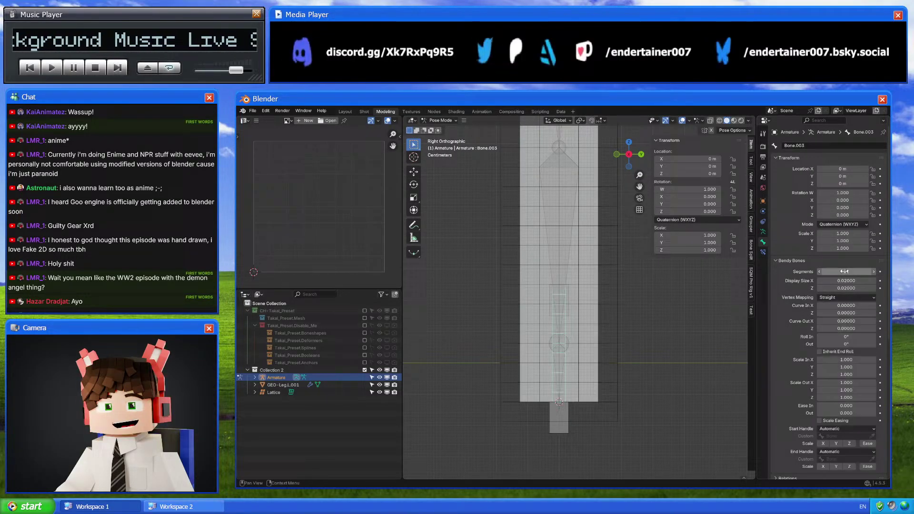
Set the bendy bone's start and end handles to Tangent and assign Bone.004 as the custom start handle
{"action": "left_click", "coordinate": [846, 430]}
{"action": "left_click", "coordinate": [838, 461]}
{"action": "left_click", "coordinate": [840, 452]}
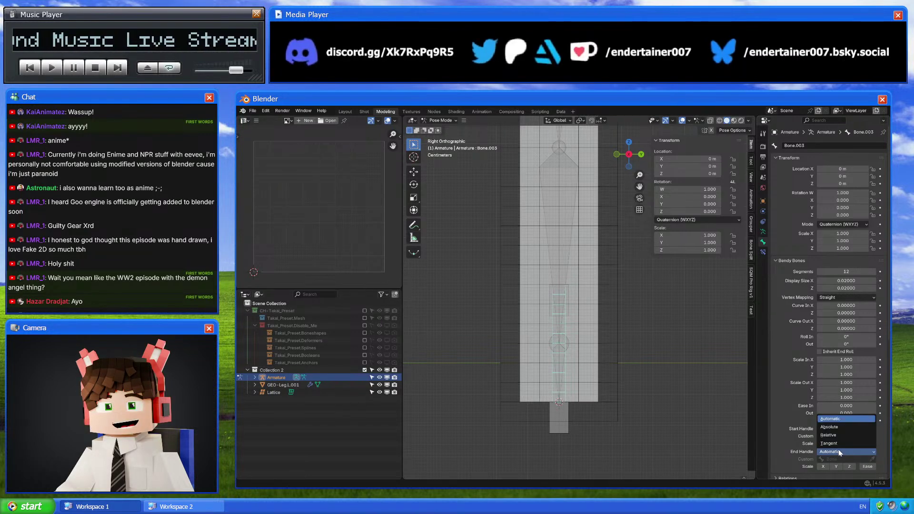
{"action": "left_click", "coordinate": [568, 307]}
{"action": "left_click", "coordinate": [592, 358]}
{"action": "left_click", "coordinate": [570, 369]}
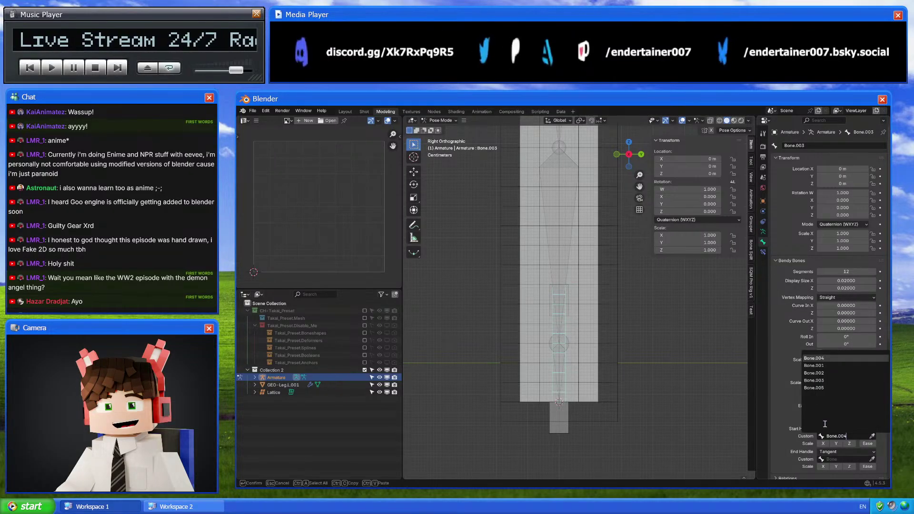
Copy the bottom handle bone's name and assign Bone.005 as the bendy bone's custom end handle
{"action": "left_click", "coordinate": [558, 419]}
{"action": "left_click", "coordinate": [805, 146]}
{"action": "key", "text": "ctrl+c"}
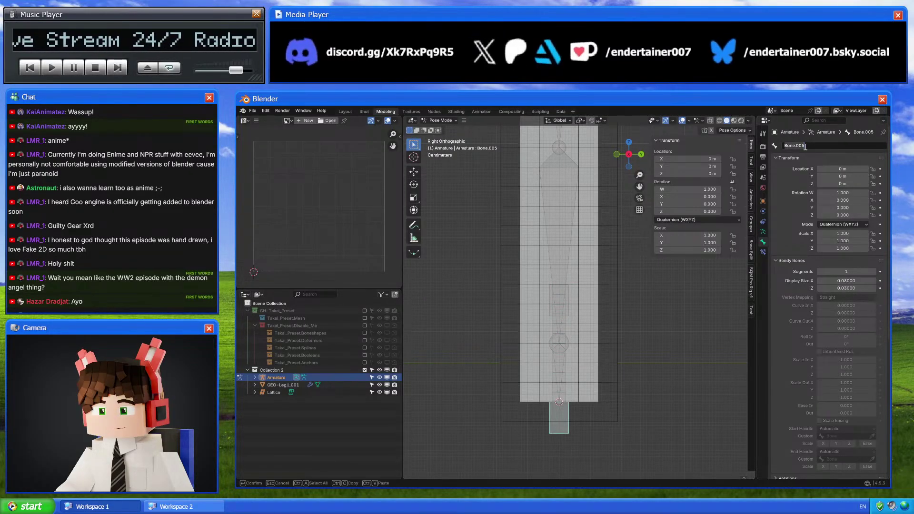
{"action": "left_click", "coordinate": [707, 293]}
{"action": "left_click", "coordinate": [568, 369]}
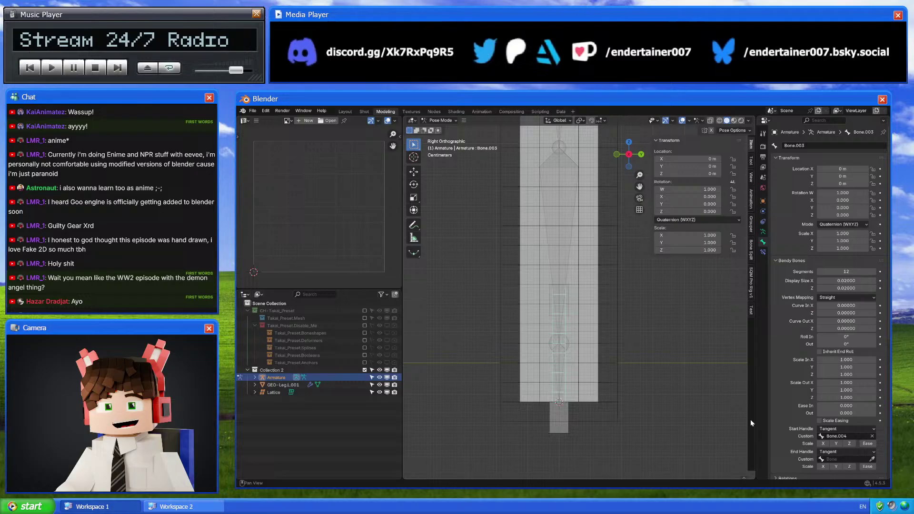
{"action": "left_click", "coordinate": [852, 458]}
{"action": "key", "text": "ctrl+v"}
{"action": "left_click", "coordinate": [815, 382]}
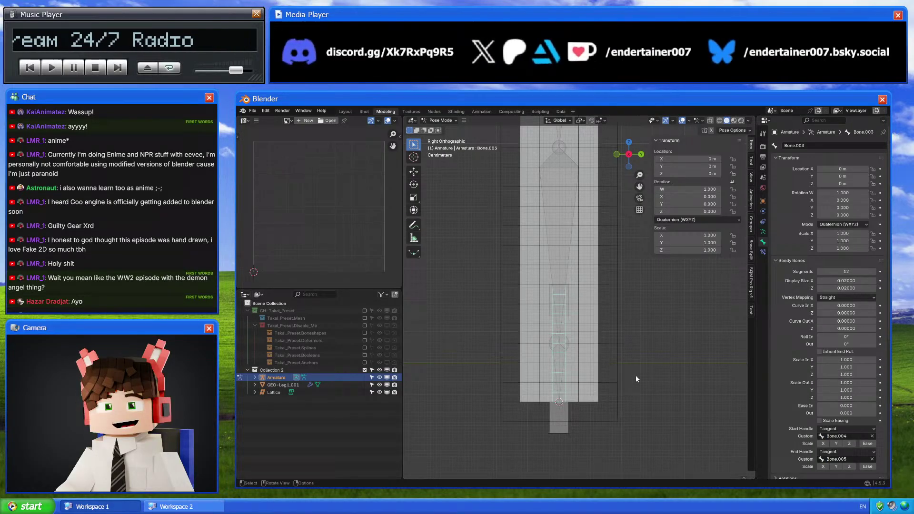
In Edit Mode, parent the bendy bone to the upper handle bone with Keep Offset, and return to Pose Mode
{"action": "left_click", "coordinate": [561, 372]}
{"action": "key", "text": "Tab"}
{"action": "left_click", "coordinate": [567, 304]}
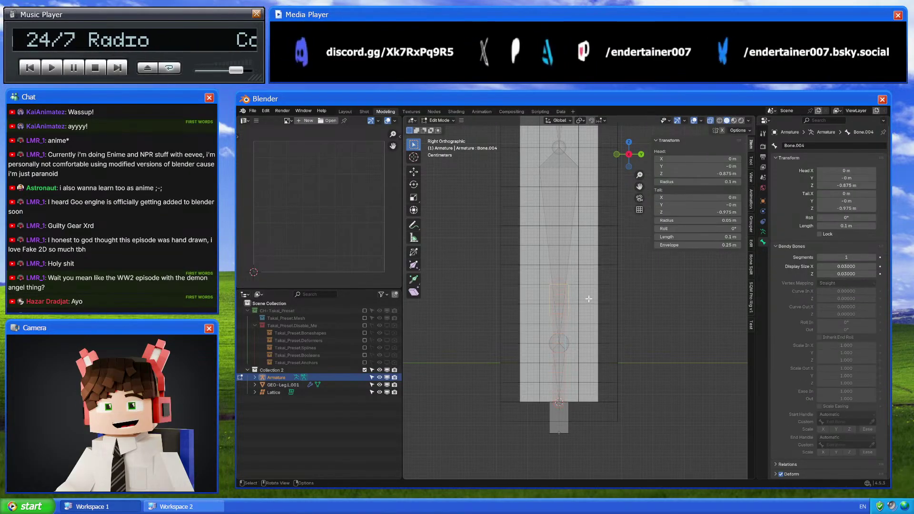
{"action": "key", "text": "ctrl+Tab"}
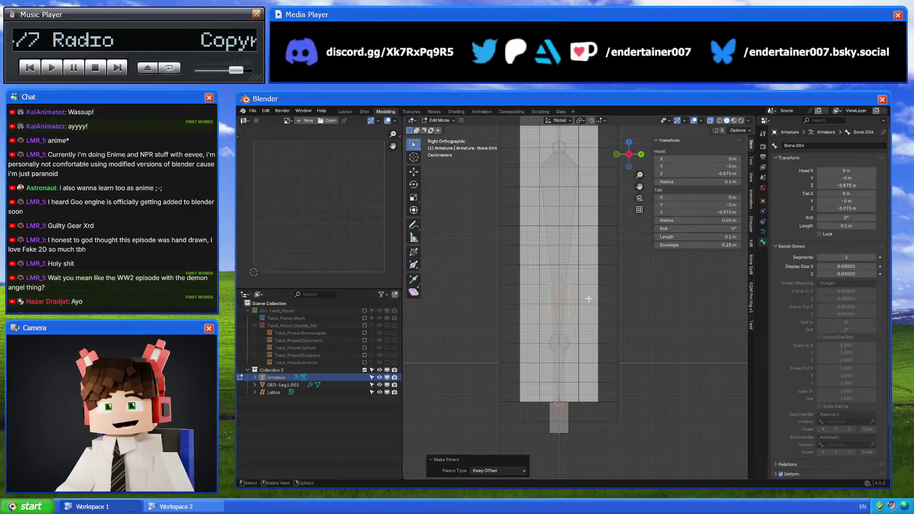
{"action": "left_click", "coordinate": [589, 299]}
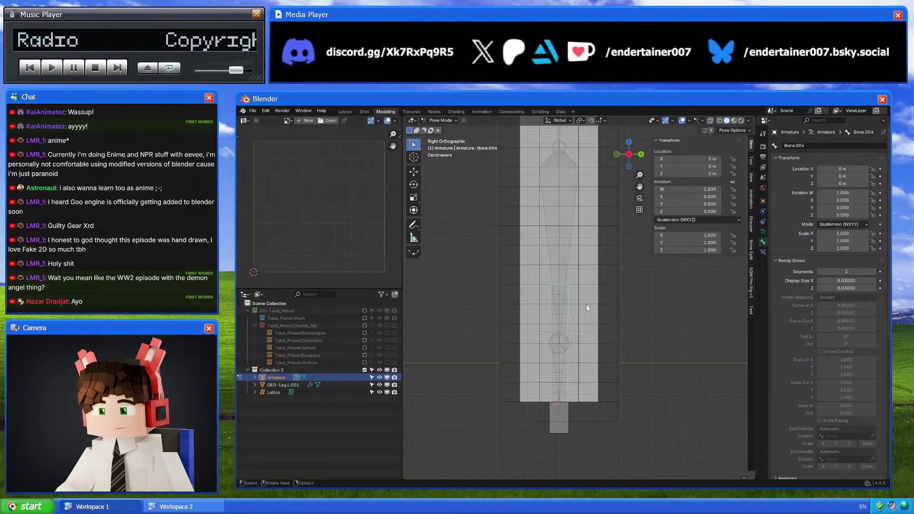
Add a Stretch To constraint on the bendy bone targeting the bottom handle bone, with Volume Min and Max enabled and Rotation set to XZ
{"action": "left_click", "coordinate": [564, 394], "text": "shift"}
{"action": "key", "text": "shift+ctrl+c"}
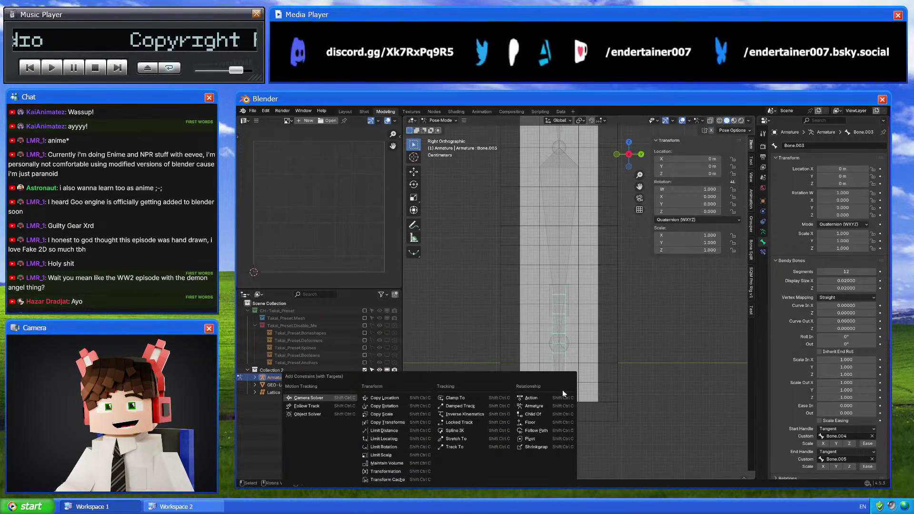
{"action": "left_click", "coordinate": [470, 444]}
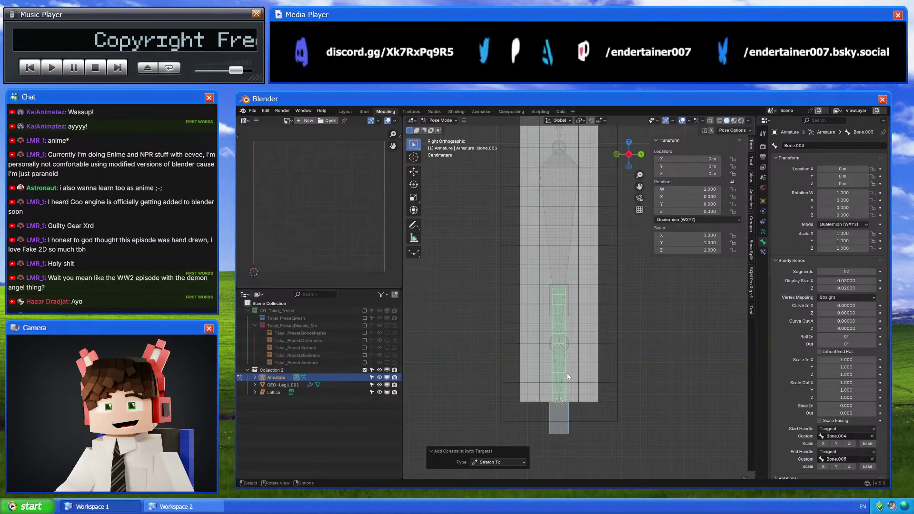
{"action": "left_click", "coordinate": [761, 255]}
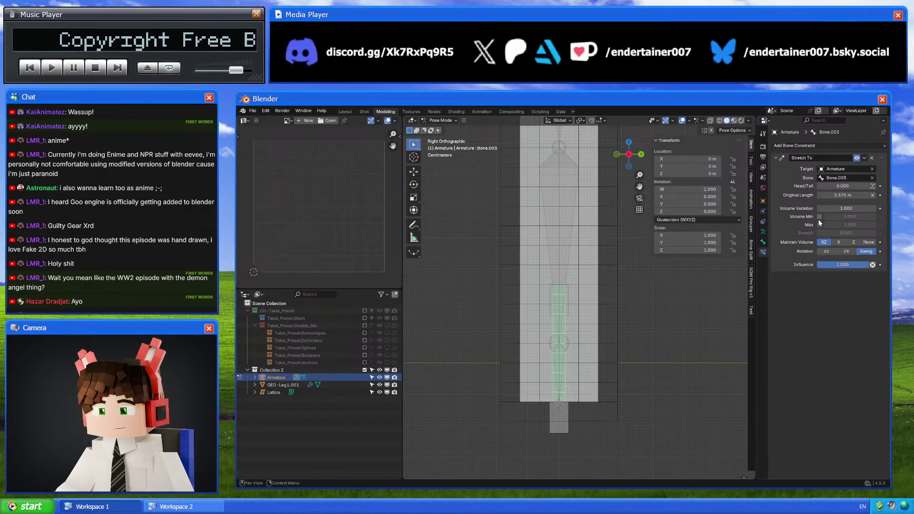
Test the bendy bone's deformation by moving the bottom handle bone, and cancel the move
{"action": "left_click", "coordinate": [557, 412]}
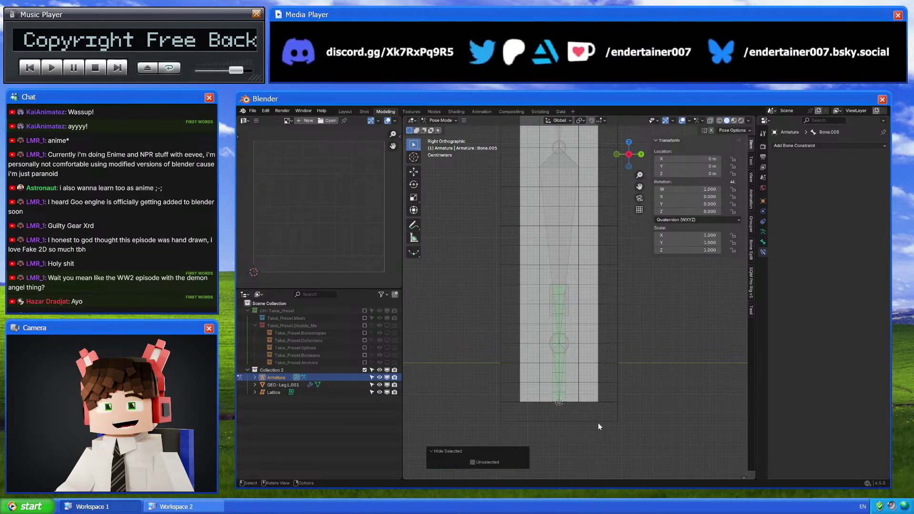
{"action": "key", "text": "g"}
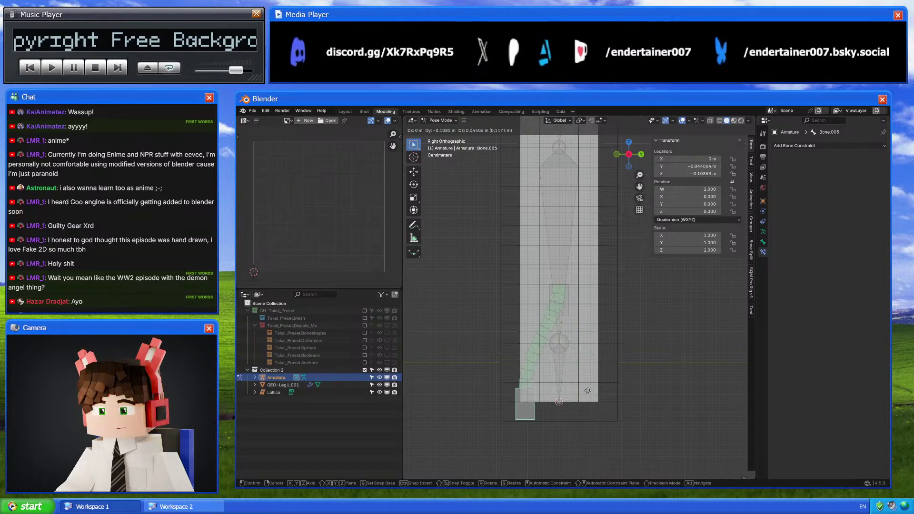
{"action": "key", "text": "Escape"}
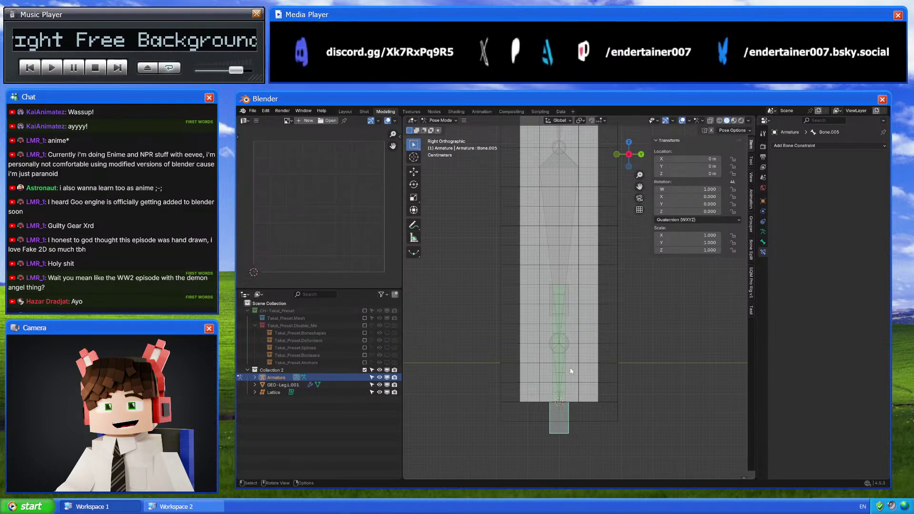
Parent the bottom handle bone to the lowest leg bone with Keep Offset in Edit Mode, and return to Pose Mode
{"action": "left_click", "coordinate": [562, 358], "text": "shift"}
{"action": "key", "text": "Tab"}
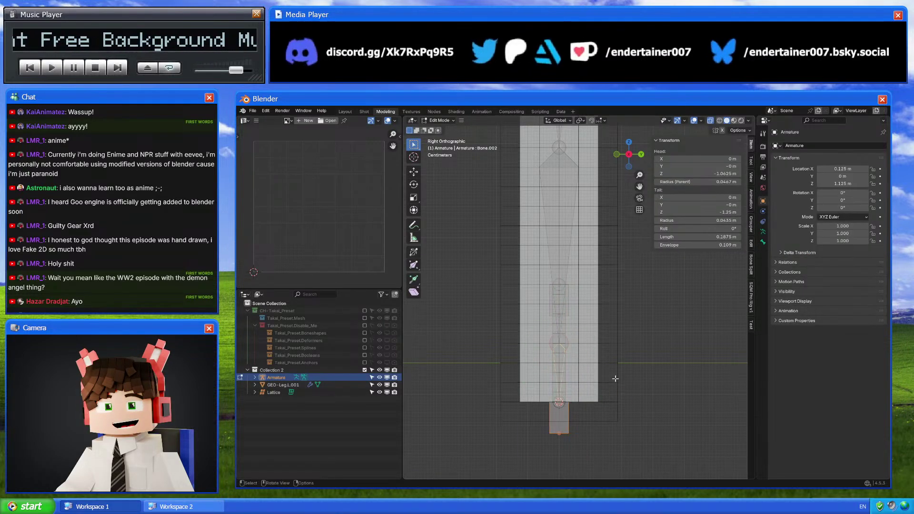
{"action": "key", "text": "ctrl+p"}
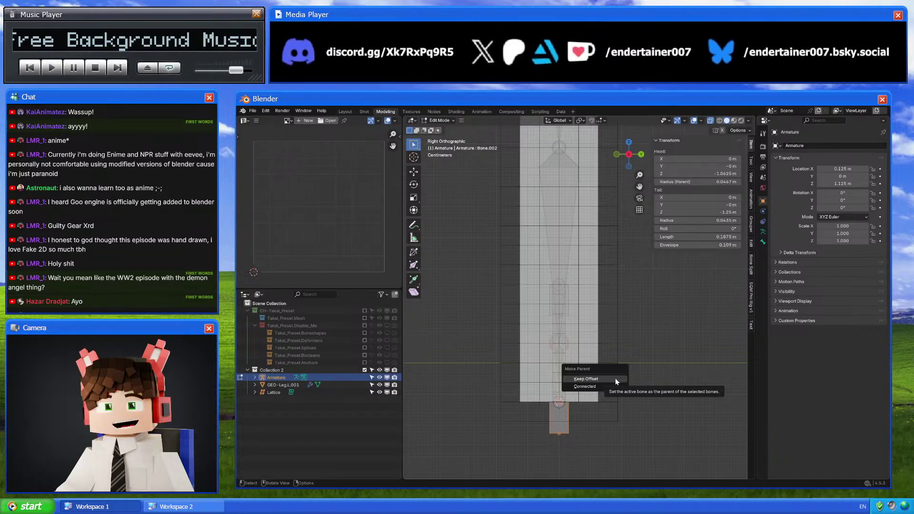
{"action": "left_click", "coordinate": [615, 378]}
{"action": "key", "text": "Tab"}
Test the new parenting by rotating the lowest leg bone, and cancel the rotation
{"action": "left_click", "coordinate": [569, 361]}
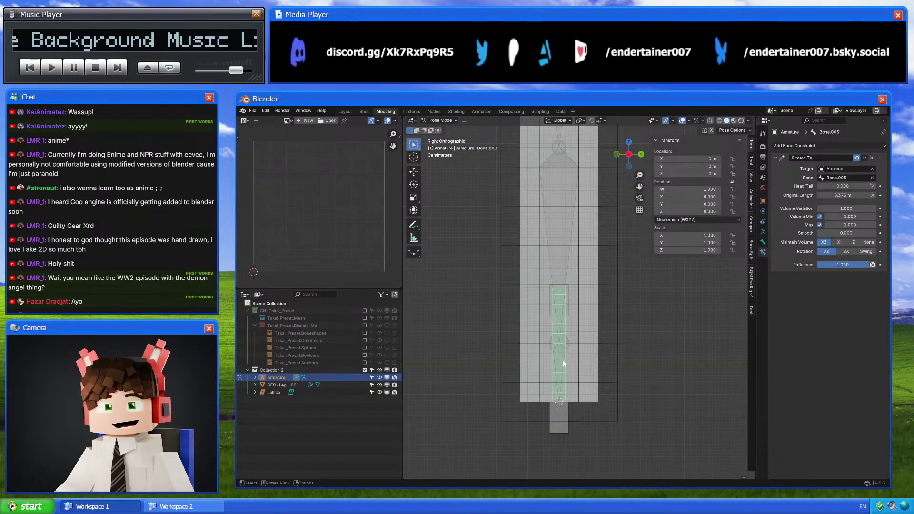
{"action": "left_click", "coordinate": [560, 360]}
{"action": "key", "text": "r"}
{"action": "key", "text": "Escape"}
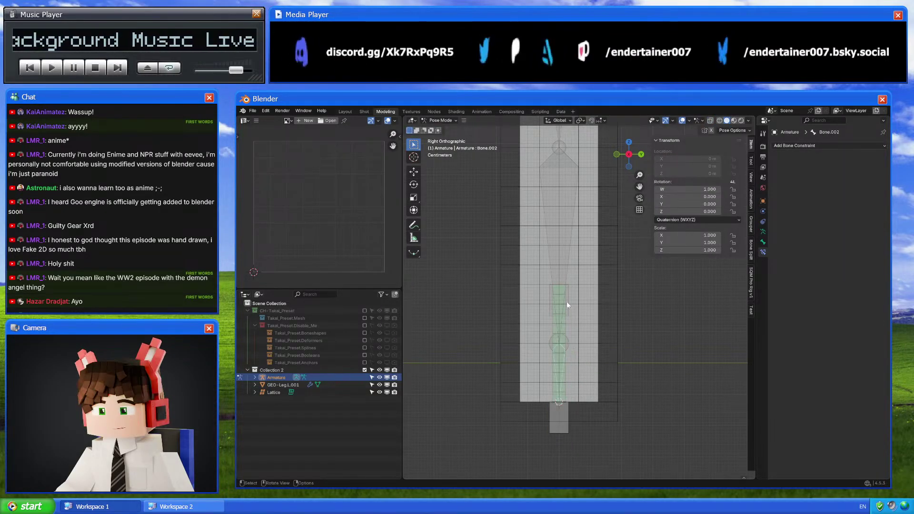
Parent the bendy bone's top handle bone to the middle leg bone with Keep Offset in Edit Mode, and return to Pose Mode
{"action": "left_click", "coordinate": [566, 225]}
{"action": "key", "text": "Tab"}
{"action": "key", "text": "ctrl+p"}
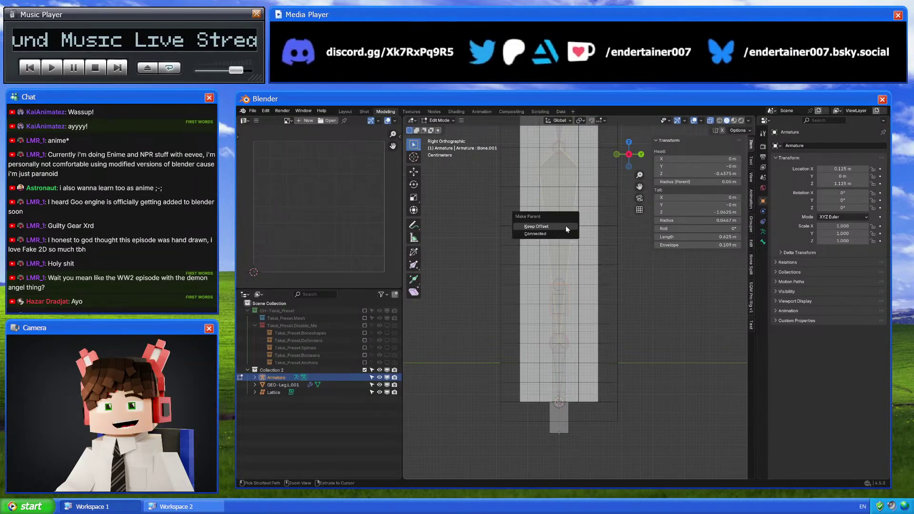
{"action": "left_click", "coordinate": [567, 228]}
{"action": "key", "text": "Tab"}
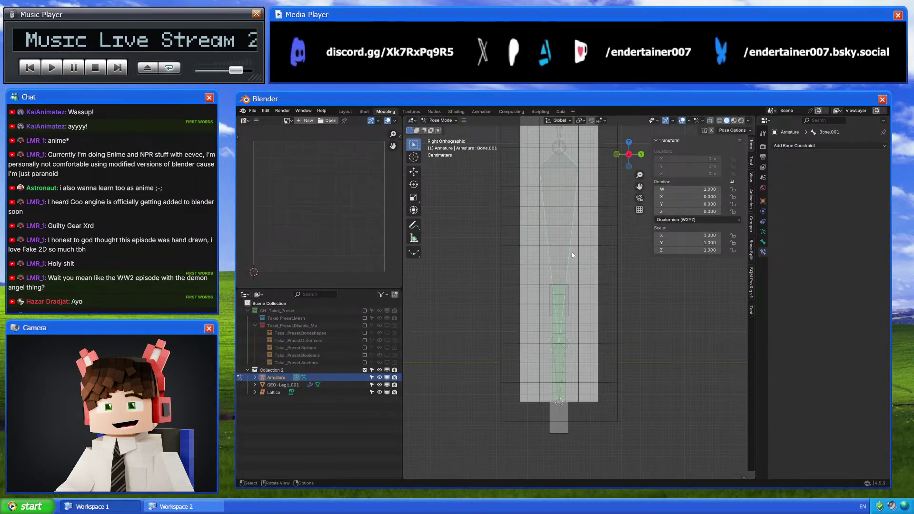
Test the top handle bone's parenting by rotating the middle leg bone away from the leg mesh
{"action": "key", "text": "r"}
{"action": "key", "text": "Escape"}
{"action": "scroll", "coordinate": [621, 358], "scroll_direction": "down", "scroll_amount": 3}
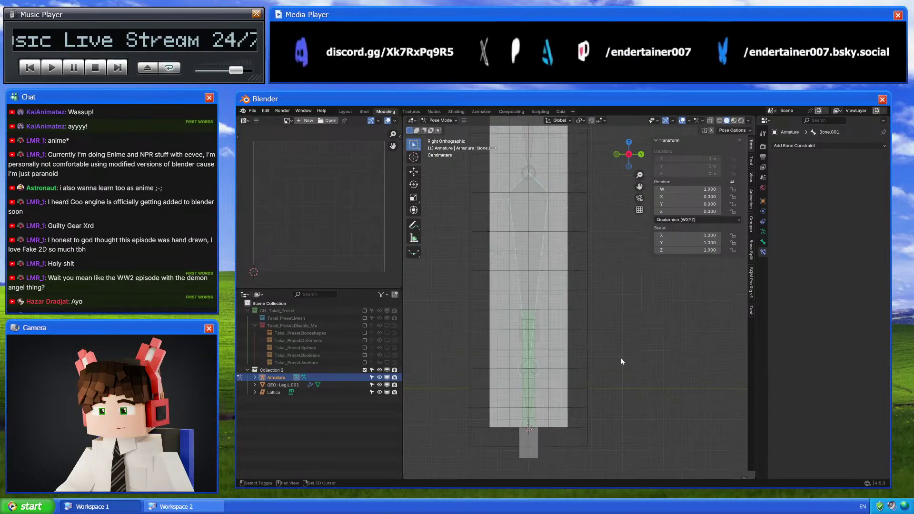
{"action": "key", "text": "r"}
{"action": "left_click", "coordinate": [693, 274]}
{"action": "middle_click_drag", "start_coordinate": [693, 275], "coordinate": [669, 280], "text": "shift"}
Test the bendy bone's bend by rotating the lowest leg bone, cancel that rotation, and undo the middle leg bone's rotation
{"action": "left_click", "coordinate": [590, 333]}
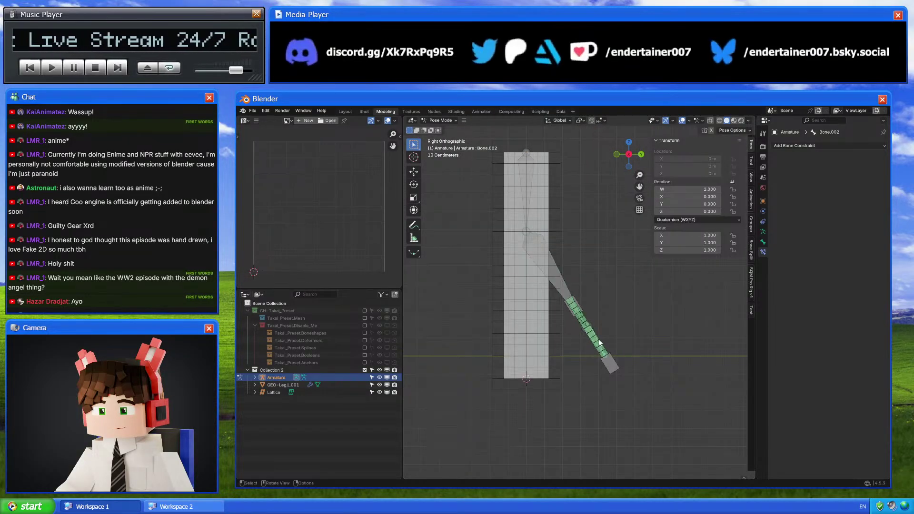
{"action": "scroll", "coordinate": [649, 353], "scroll_direction": "up", "scroll_amount": 3}
{"action": "key", "text": "r"}
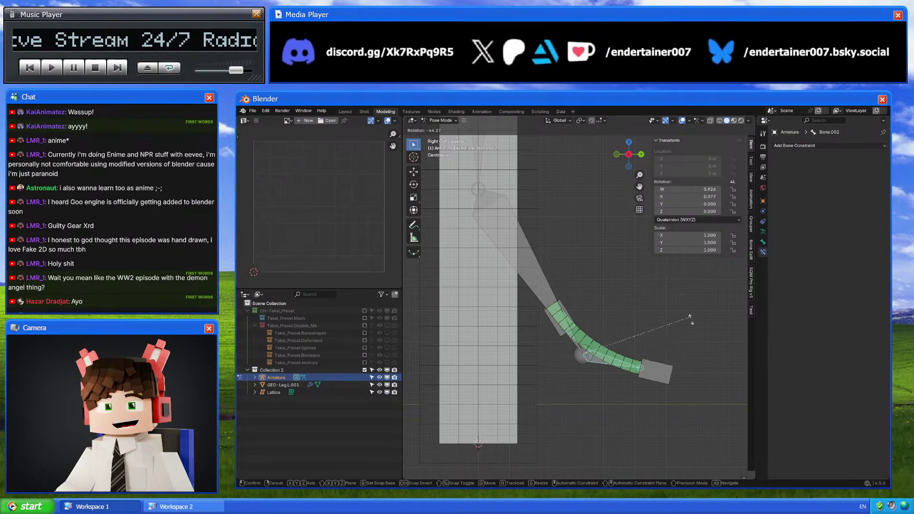
{"action": "key", "text": "Escape"}
{"action": "key", "text": "ctrl+z"}
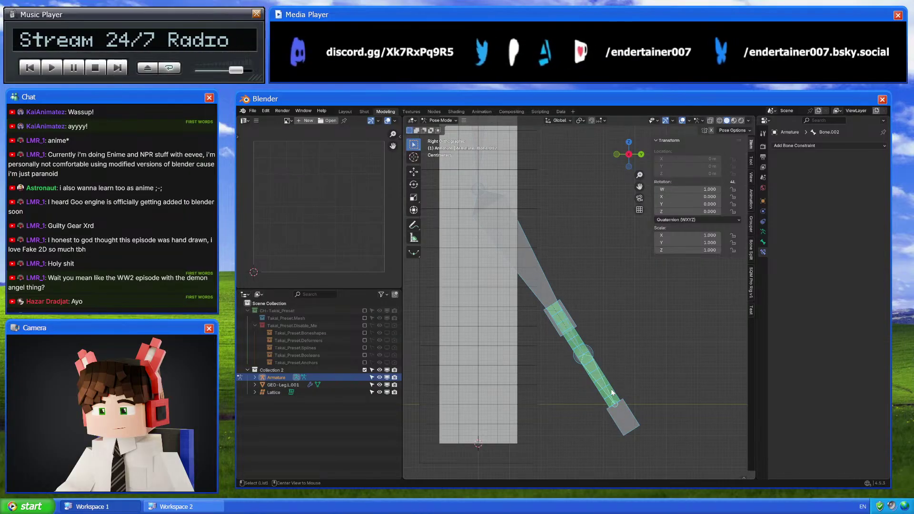
{"action": "key", "text": "ctrl+z"}
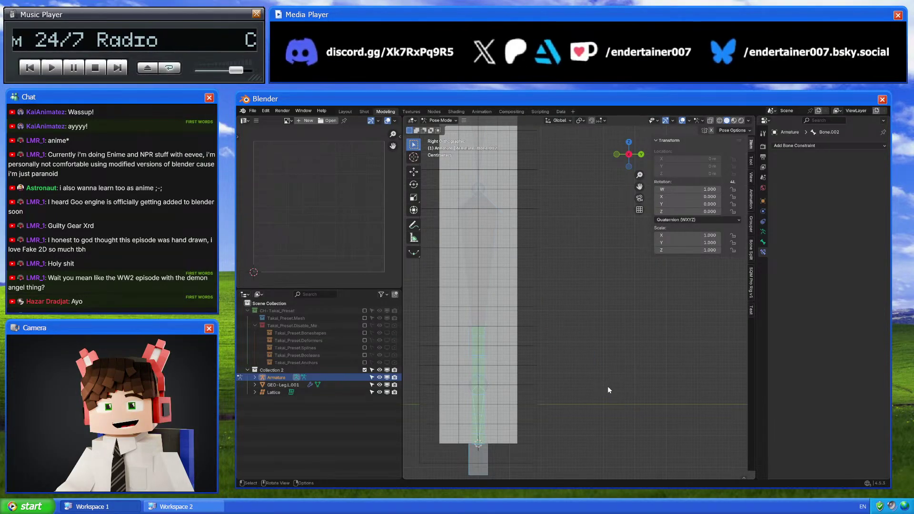
Test the leg rig by moving the bottom handle bone and rotating the middle leg bone, and cancel both transforms
{"action": "key", "text": "Home"}
{"action": "scroll", "coordinate": [599, 365], "scroll_direction": "down", "scroll_amount": 2}
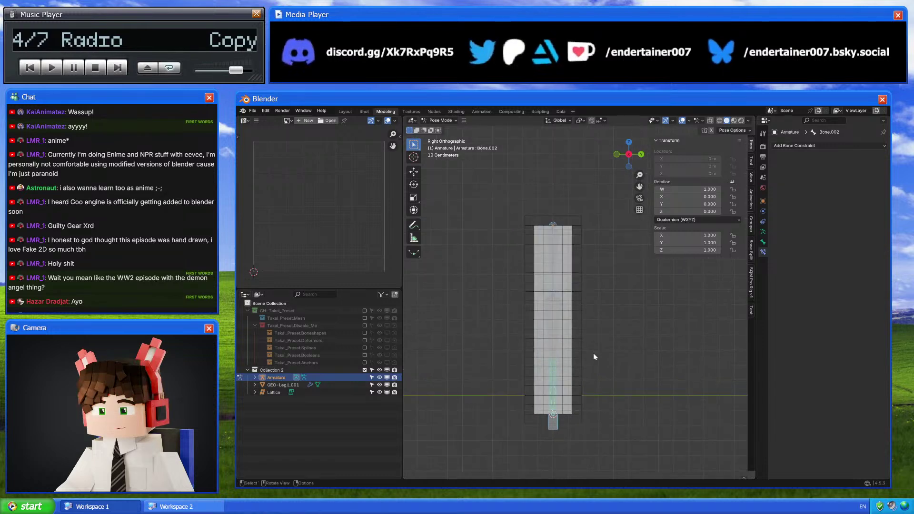
{"action": "scroll", "coordinate": [593, 353], "scroll_direction": "up", "scroll_amount": 4}
{"action": "scroll", "coordinate": [573, 343], "scroll_direction": "down", "scroll_amount": 4}
{"action": "scroll", "coordinate": [572, 344], "scroll_direction": "up", "scroll_amount": 2}
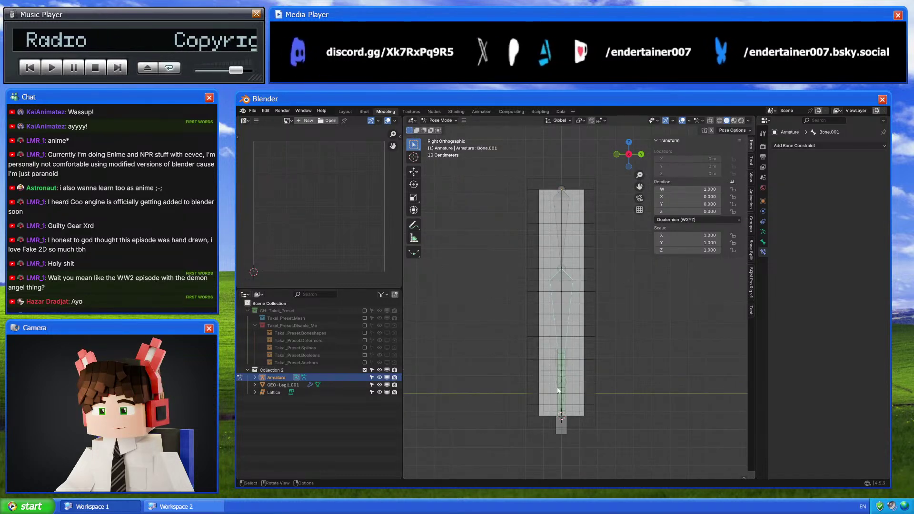
{"action": "left_click", "coordinate": [561, 425]}
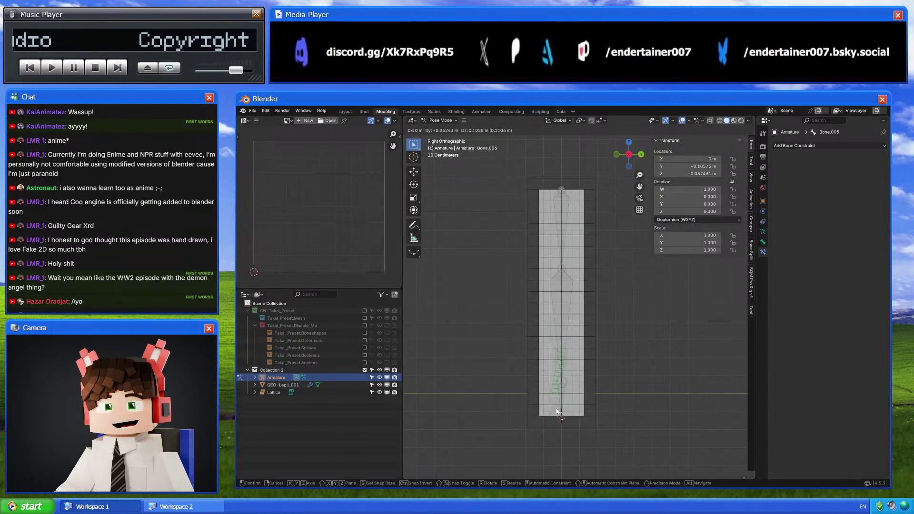
{"action": "left_click", "coordinate": [573, 296]}
{"action": "key", "text": "r"}
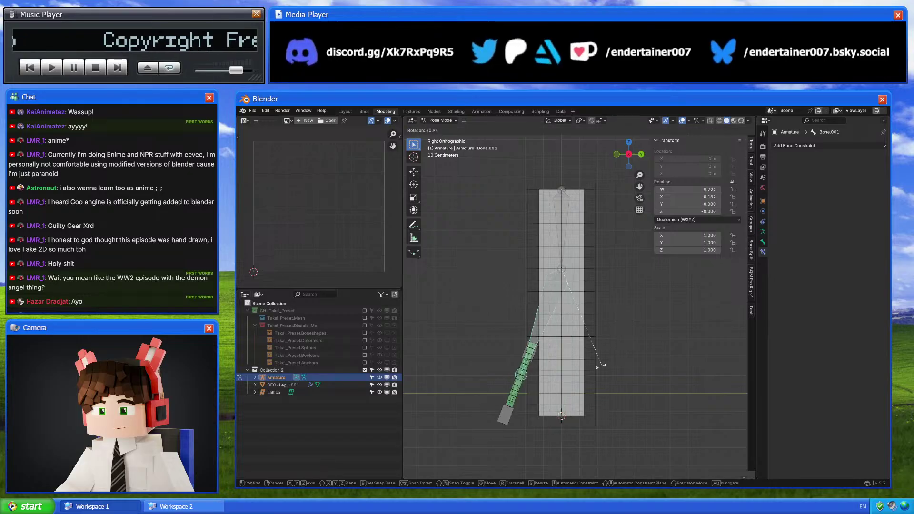
{"action": "right_click", "coordinate": [661, 323]}
Enter Edit Mode on the armature and add a 1 m bone at the 3D cursor at the leg's base, in the Bones.002 collection
{"action": "key", "text": "ctrl+Tab"}
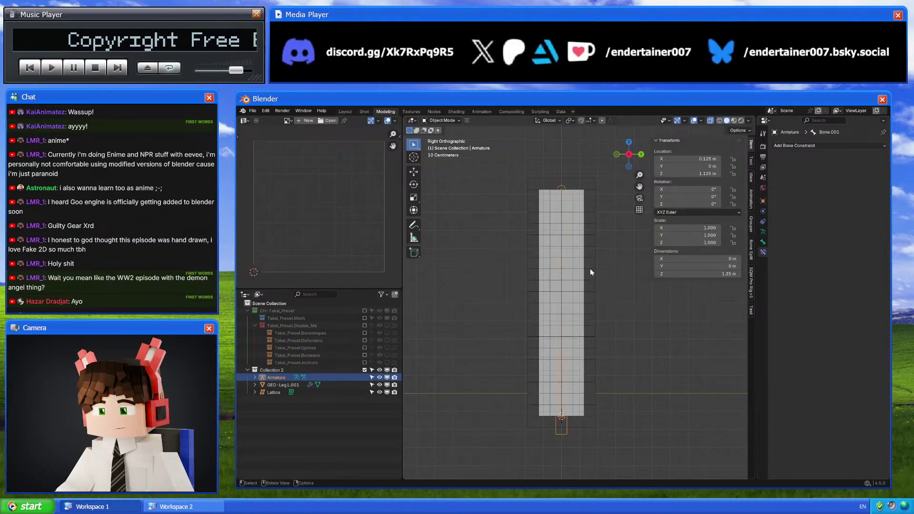
{"action": "left_click", "coordinate": [590, 269]}
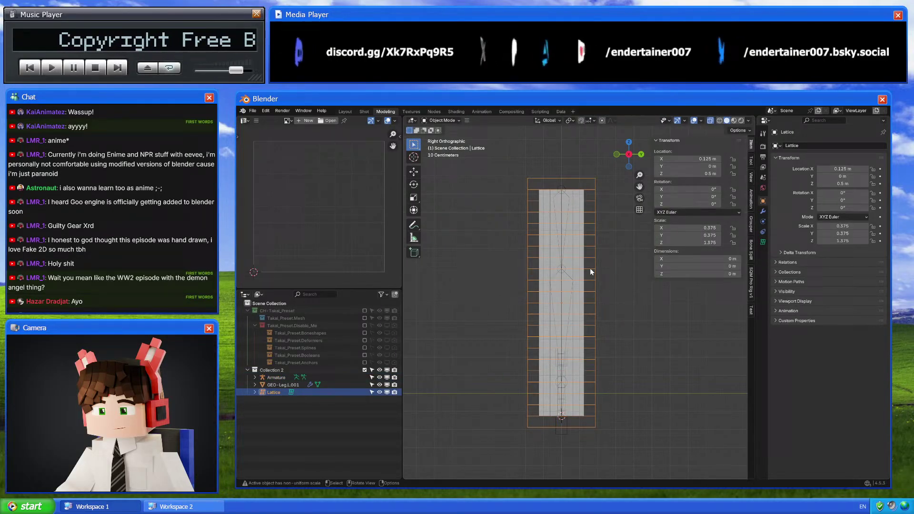
{"action": "left_click", "coordinate": [563, 421]}
{"action": "key", "text": "Tab"}
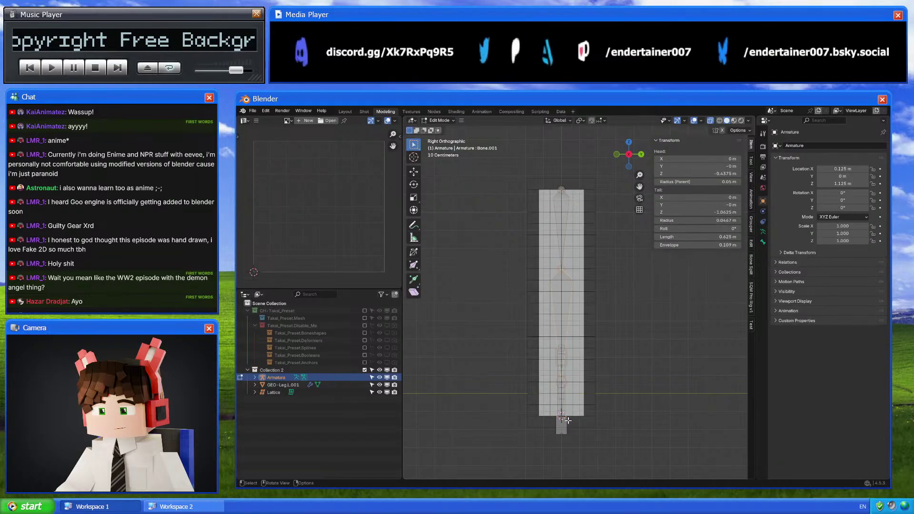
{"action": "middle_click_drag", "start_coordinate": [572, 415], "coordinate": [601, 328], "text": "shift"}
{"action": "key", "text": "shift+a"}
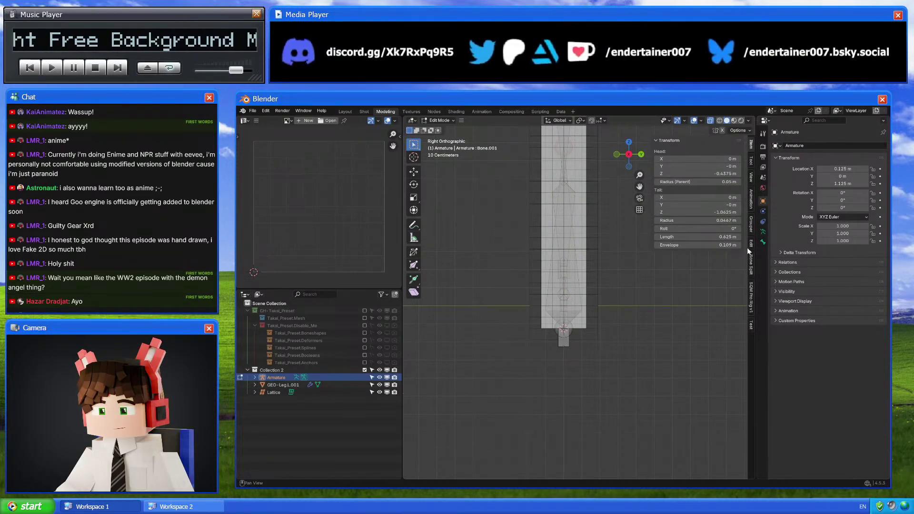
{"action": "left_click", "coordinate": [763, 232]}
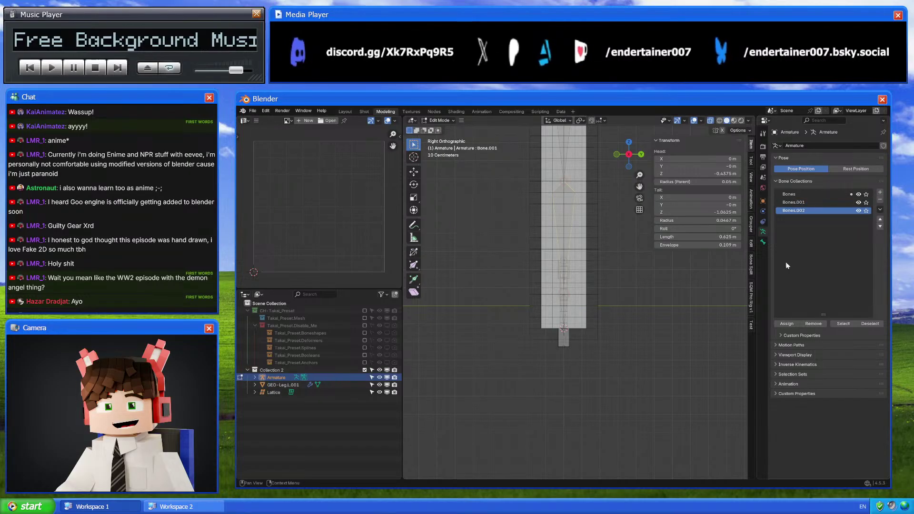
{"action": "key", "text": "shift+a"}
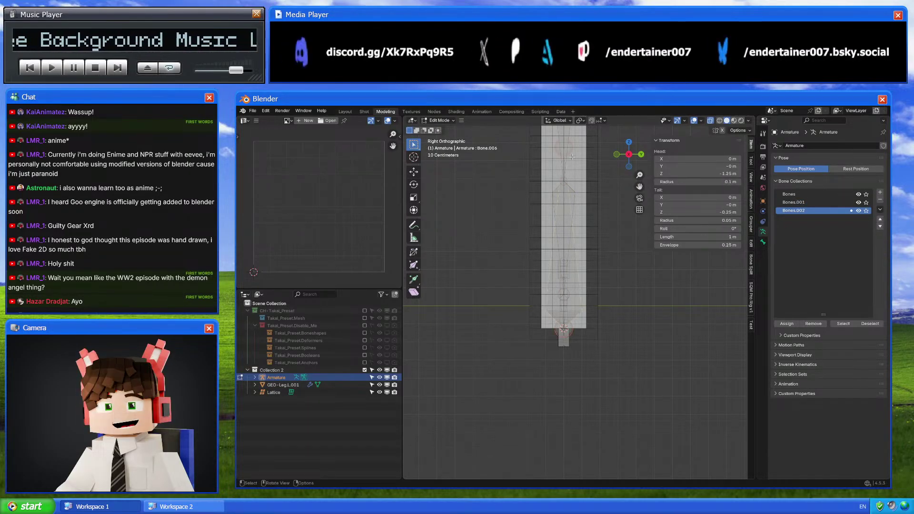
Point the new bone straight down, set its length to 0.2 m, and snap it to the 3D cursor inside the lower leg
{"action": "key", "text": "g"}
{"action": "key", "text": "z"}
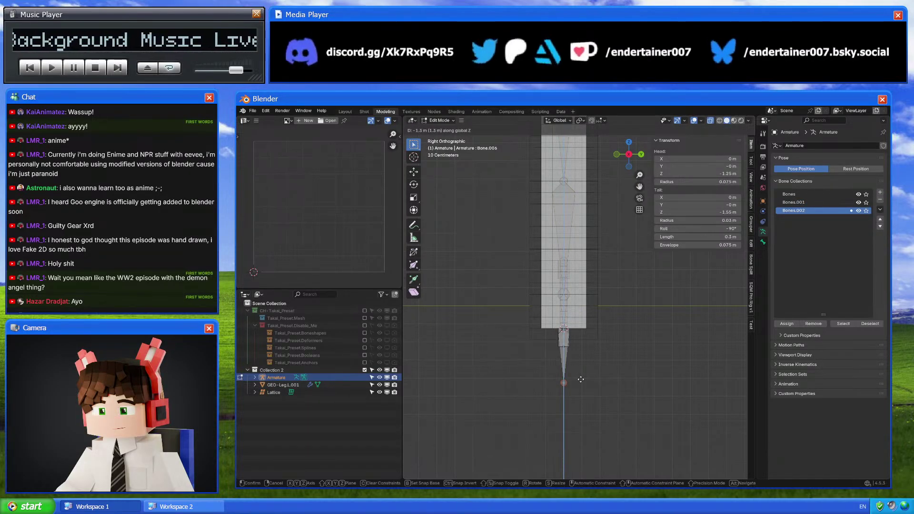
{"action": "left_click", "coordinate": [580, 379]}
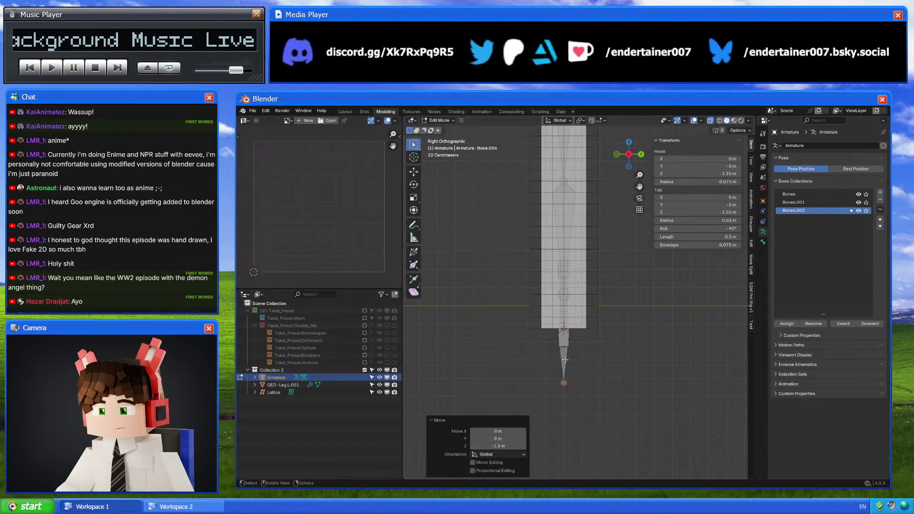
{"action": "left_click", "coordinate": [712, 238]}
{"action": "key", "text": "BackSpace"}
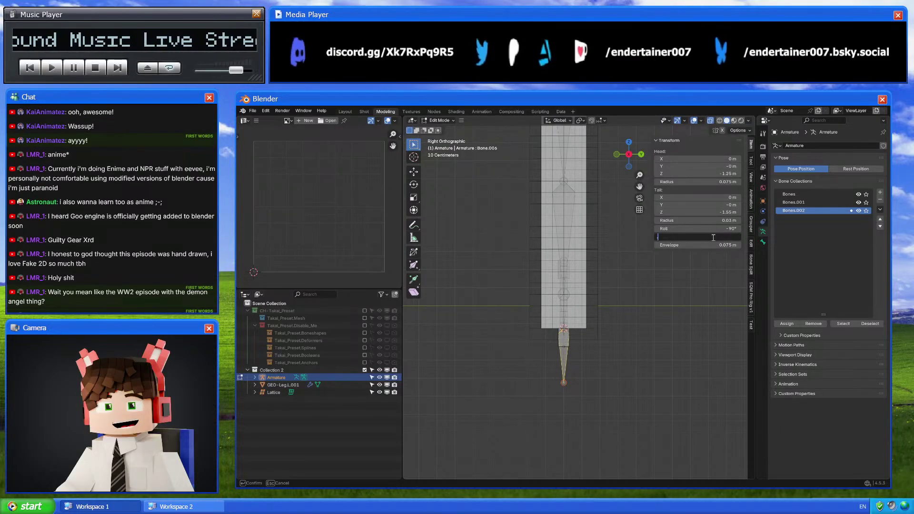
{"action": "type", "text": "0.2"}
{"action": "key", "text": "Return"}
{"action": "scroll", "coordinate": [576, 321], "scroll_direction": "up", "scroll_amount": 2}
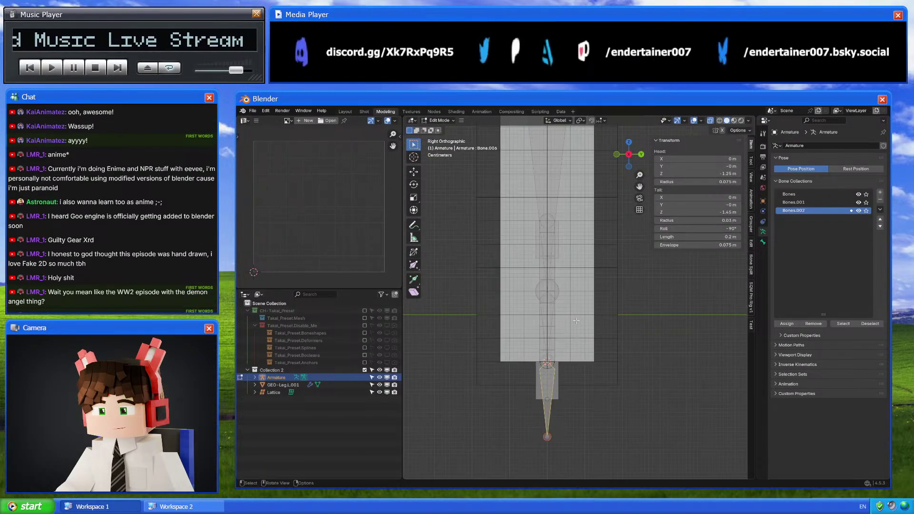
{"action": "key", "text": "shift+s"}
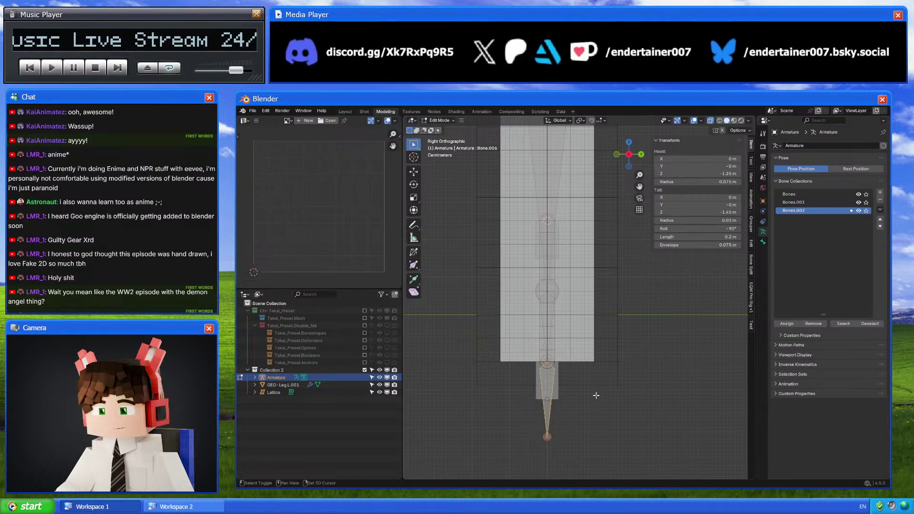
{"action": "key", "text": "8"}
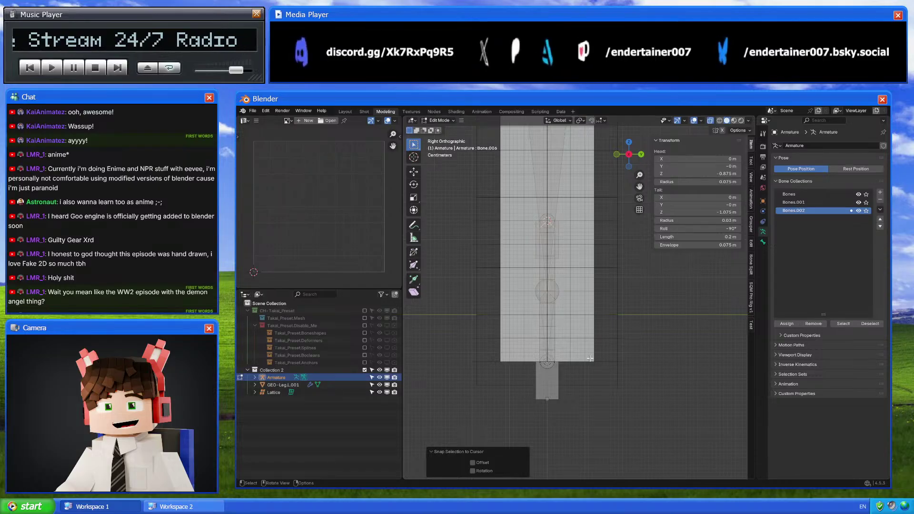
Place the 3D cursor on the leg mesh's bottom back corner vertex and return to editing the armature
{"action": "key", "text": "Tab"}
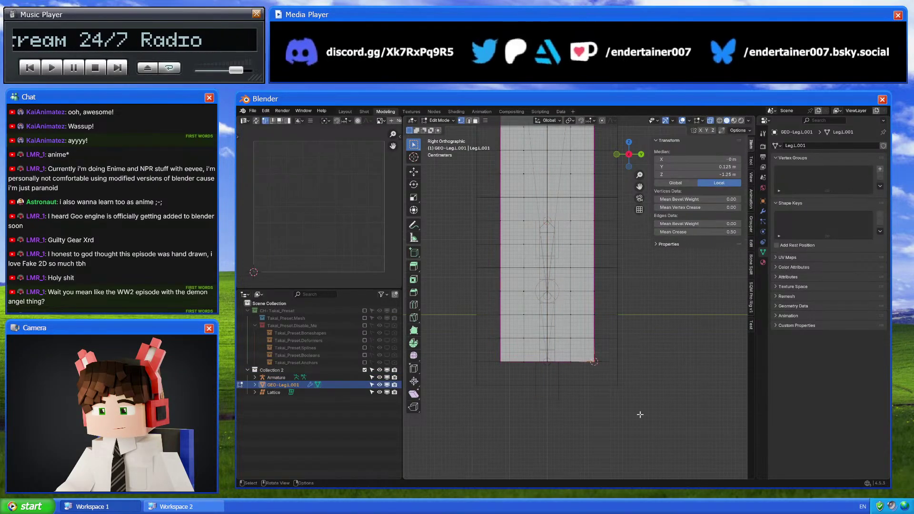
{"action": "left_click", "coordinate": [547, 369]}
{"action": "left_click", "coordinate": [546, 365]}
{"action": "key", "text": "Tab"}
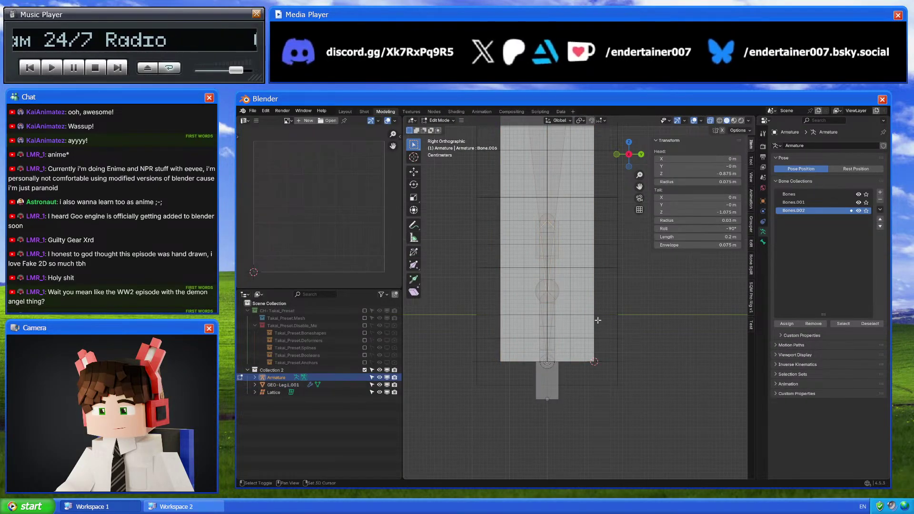
Duplicate the 0.2 m bone in place and snap the copy to the 3D cursor at the heel corner
{"action": "key", "text": "shift+d"}
{"action": "key", "text": "Escape"}
{"action": "key", "text": "shift+s"}
{"action": "left_click", "coordinate": [709, 236]}
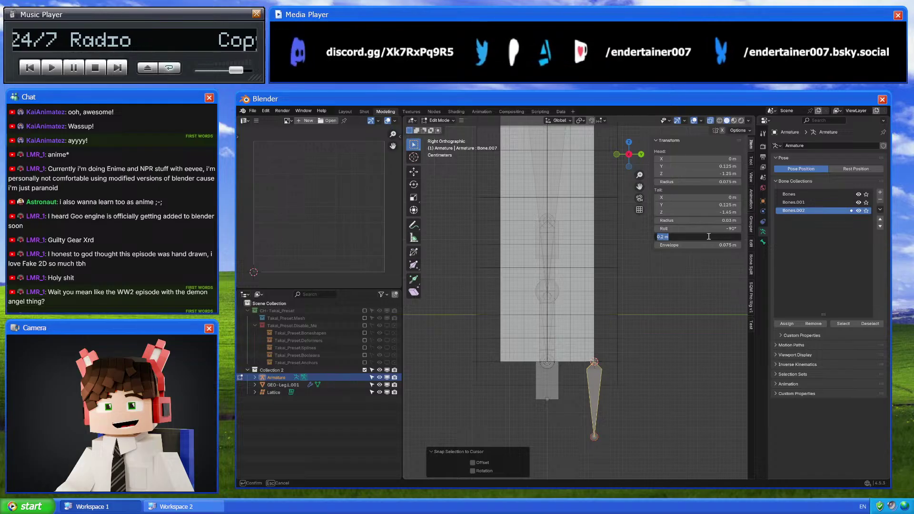
{"action": "key", "text": "Return"}
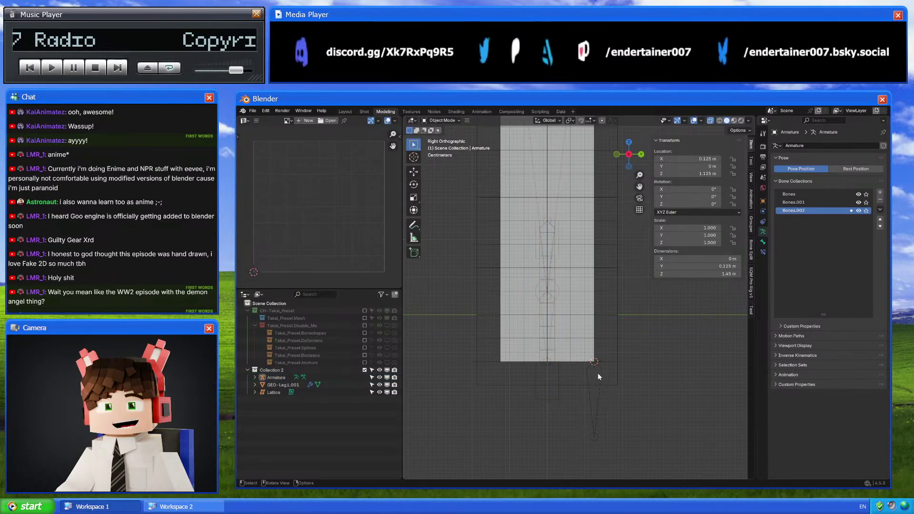
Parent the 0.2 m bone inside the lower leg to the heel bone, and return to Pose Mode
{"action": "key", "text": "Tab"}
{"action": "scroll", "coordinate": [600, 372], "scroll_direction": "down", "scroll_amount": 4}
{"action": "key", "text": "ctrl+Tab"}
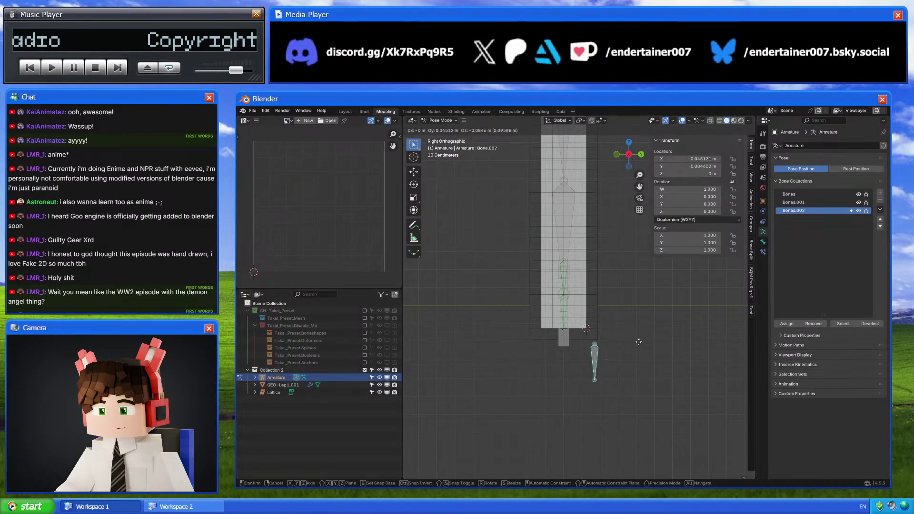
{"action": "scroll", "coordinate": [561, 279], "scroll_direction": "up", "scroll_amount": 4}
{"action": "left_click", "coordinate": [551, 249]}
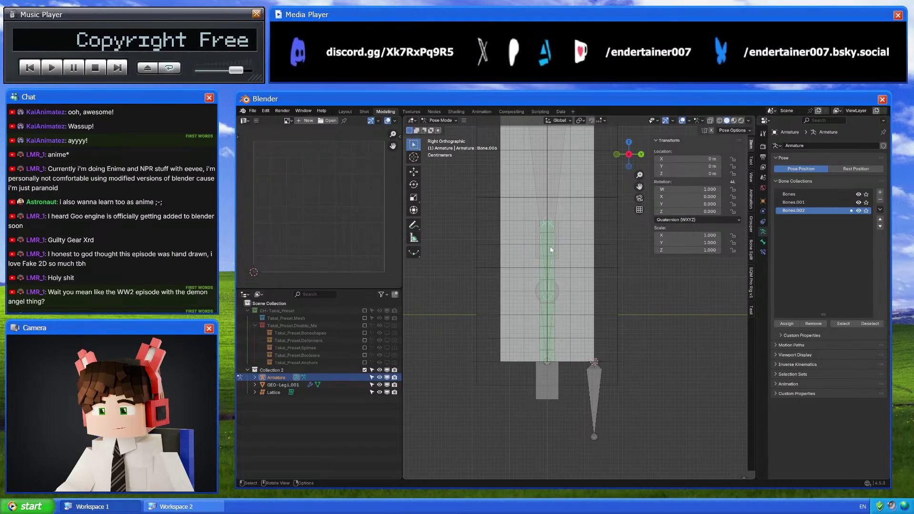
{"action": "left_click", "coordinate": [591, 382], "text": "shift"}
{"action": "key", "text": "Tab"}
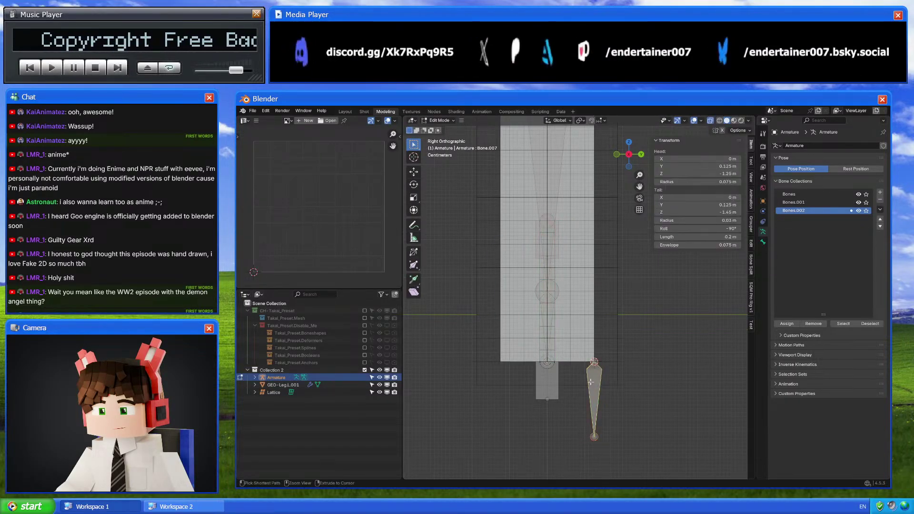
{"action": "key", "text": "ctrl+p"}
{"action": "left_click", "coordinate": [591, 381]}
{"action": "key", "text": "Tab"}
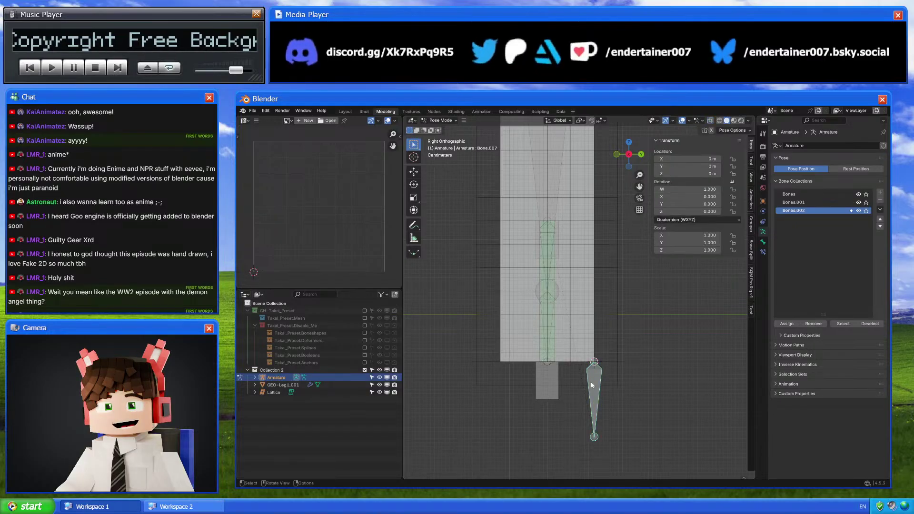
Check the new parenting by trial moving and rotating the heel bone in Pose Mode
{"action": "key", "text": "g"}
{"action": "key", "text": "Escape"}
{"action": "key", "text": "r"}
{"action": "key", "text": "Escape"}
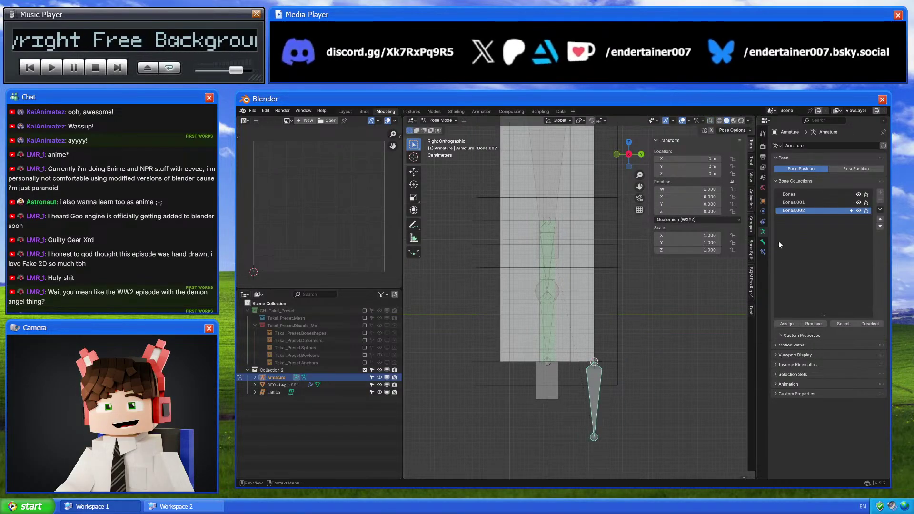
Set the armature's viewport display to draw relations from the Head, show bones In Front, and show their axes
{"action": "left_click", "coordinate": [764, 243]}
{"action": "left_click", "coordinate": [764, 232]}
{"action": "left_click", "coordinate": [795, 355]}
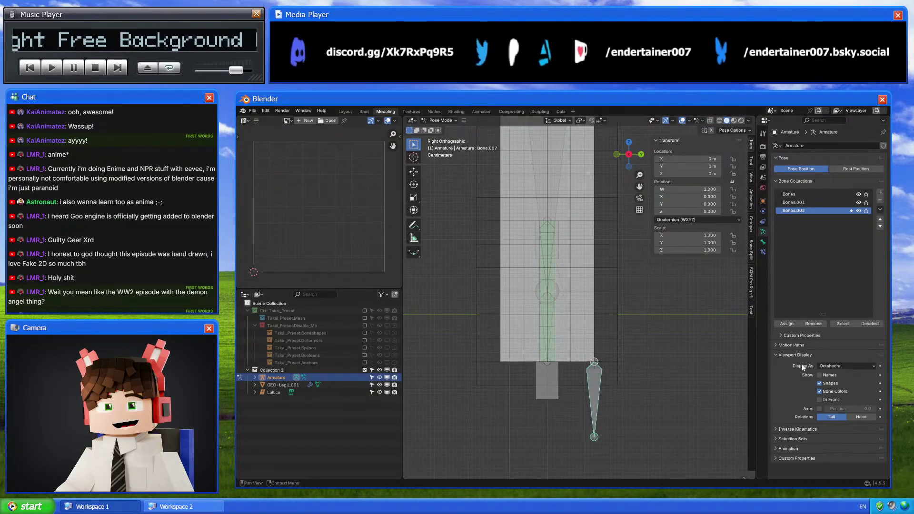
{"action": "left_click", "coordinate": [852, 417]}
{"action": "left_click", "coordinate": [820, 399]}
{"action": "left_click", "coordinate": [820, 409]}
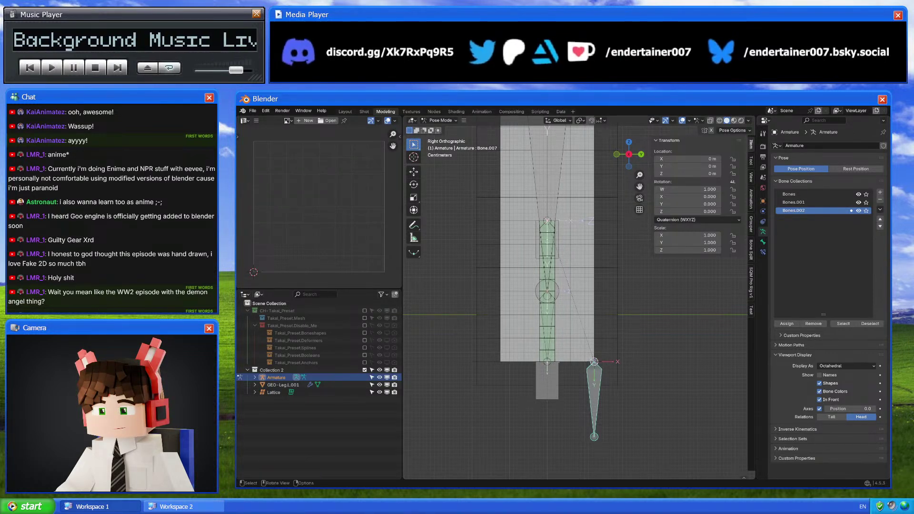
Trial move the heel bone to inspect how the lower leg bones follow it
{"action": "scroll", "coordinate": [585, 374], "scroll_direction": "down", "scroll_amount": 3}
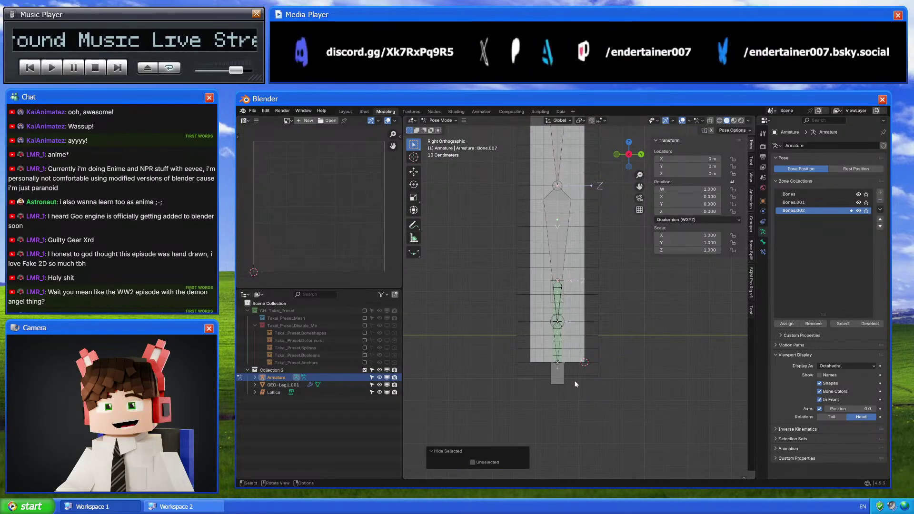
{"action": "key", "text": "g"}
{"action": "key", "text": "Escape"}
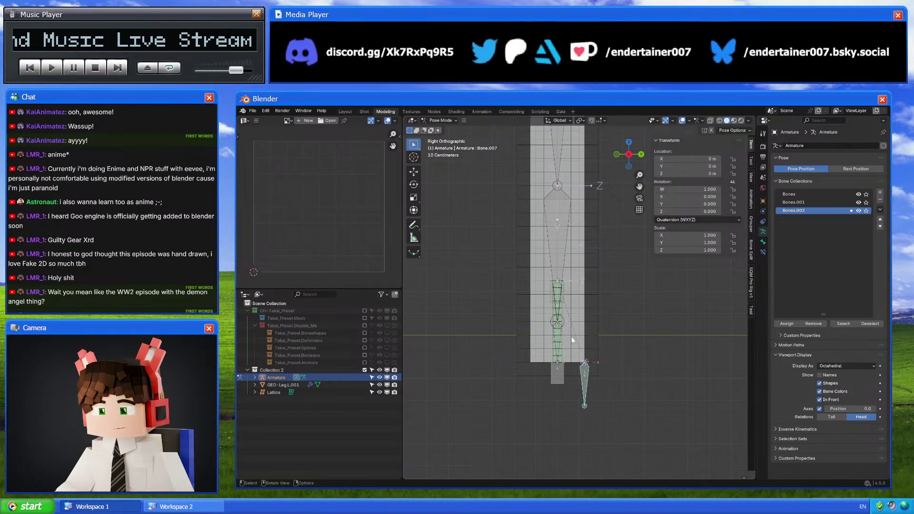
Add a bone at the 3D cursor, shape it to 0.1 m long pointing along negative Y, and set its roll to 0
{"action": "middle_click_drag", "start_coordinate": [557, 186], "coordinate": [631, 247], "text": "shift"}
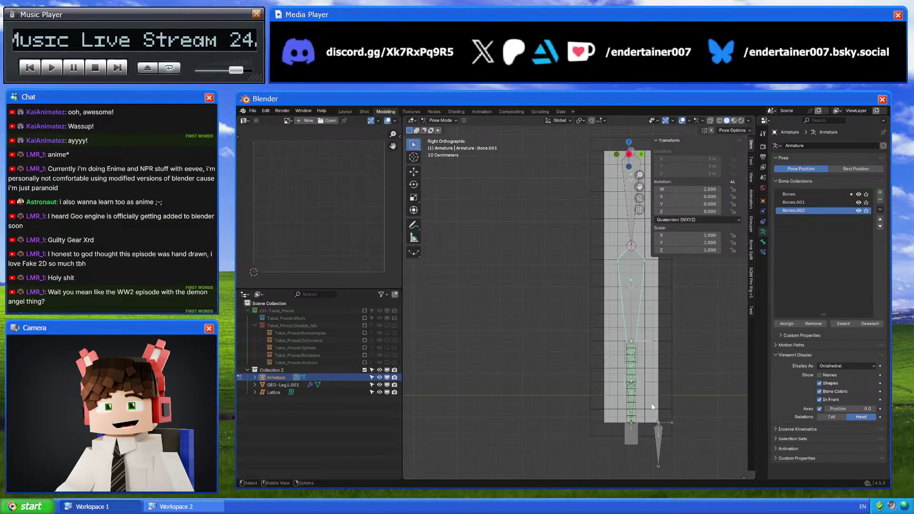
{"action": "key", "text": "Tab"}
{"action": "middle_click_drag", "start_coordinate": [631, 317], "coordinate": [666, 384], "text": "shift"}
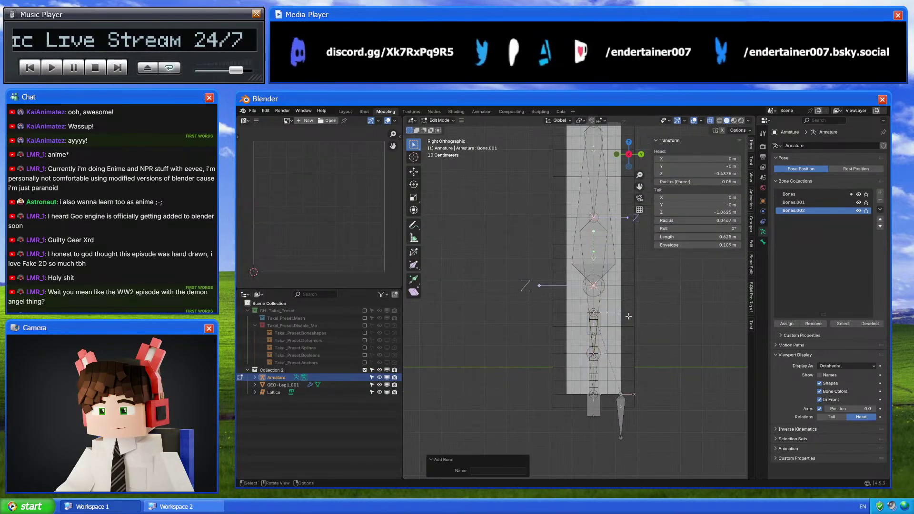
{"action": "scroll", "coordinate": [619, 266], "scroll_direction": "down", "scroll_amount": 3}
{"action": "key", "text": "shift+a"}
{"action": "key", "text": "g"}
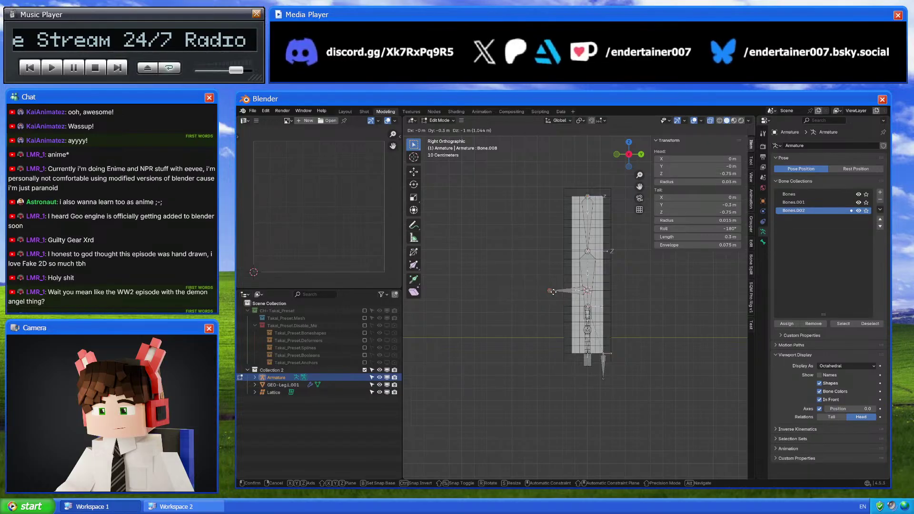
{"action": "left_click", "coordinate": [575, 293]}
{"action": "left_click", "coordinate": [710, 229]}
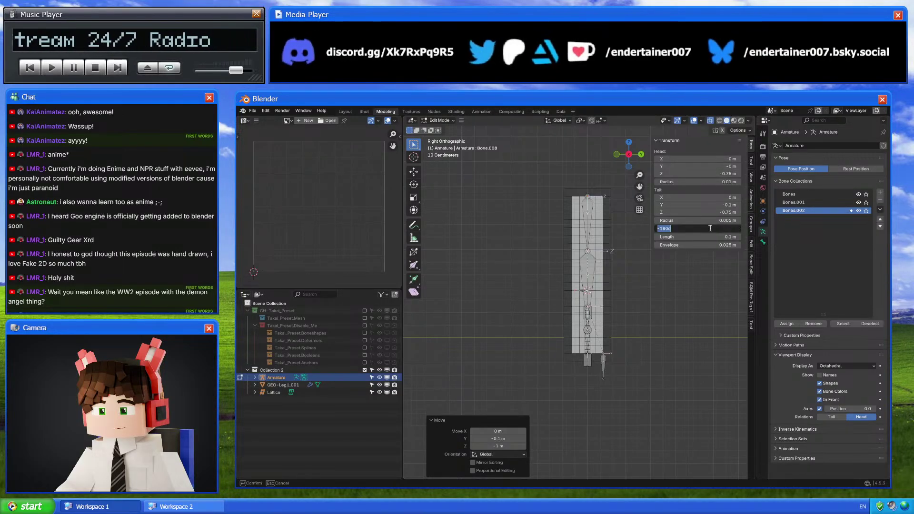
{"action": "type", "text": "0"}
{"action": "key", "text": "Return"}
Move the new small bone 0.6 m out in front of the leg along negative Y
{"action": "scroll", "coordinate": [593, 299], "scroll_direction": "up", "scroll_amount": 4}
{"action": "scroll", "coordinate": [580, 280], "scroll_direction": "down", "scroll_amount": 5}
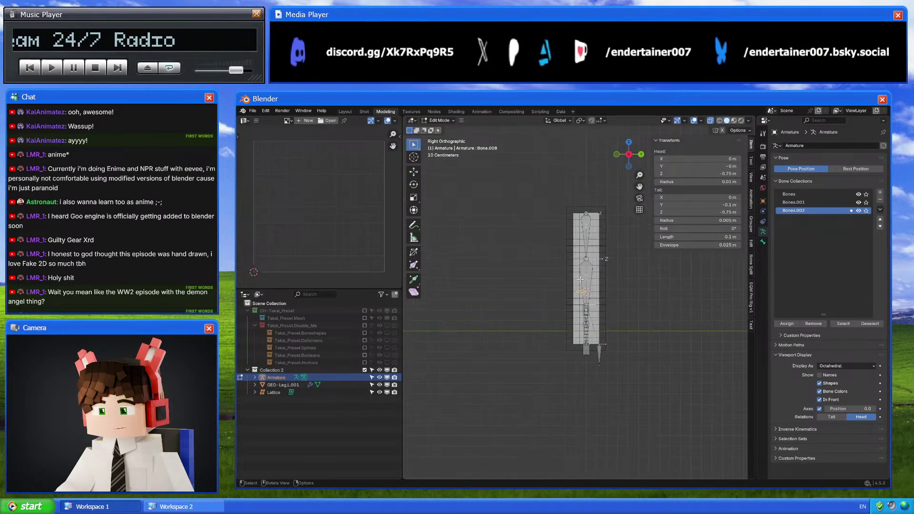
{"action": "key", "text": "g"}
{"action": "key", "text": "y"}
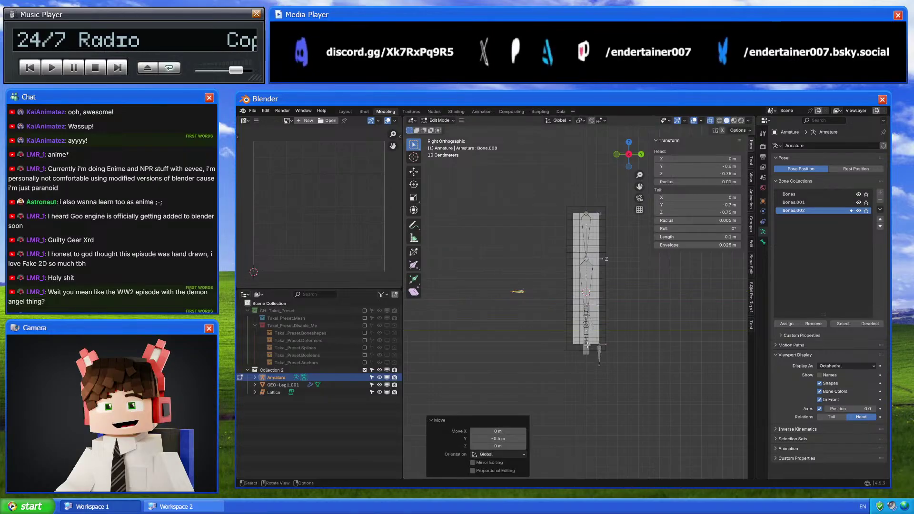
{"action": "left_click", "coordinate": [521, 286]}
Parent the small bone in front of the leg to the heel bone with Keep Offset, and return to Pose Mode
{"action": "key", "text": "ctrl+Tab"}
{"action": "key", "text": "ctrl+p"}
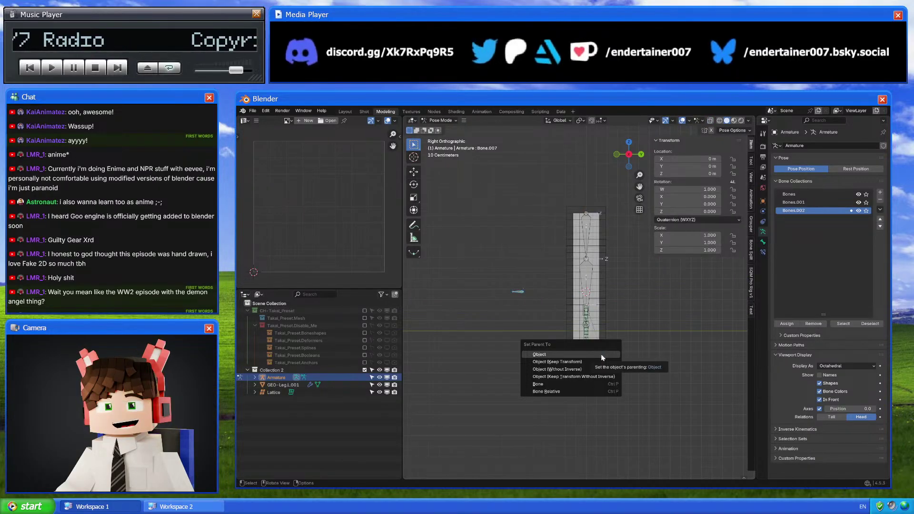
{"action": "left_click", "coordinate": [539, 354]}
{"action": "key", "text": "ctrl+p"}
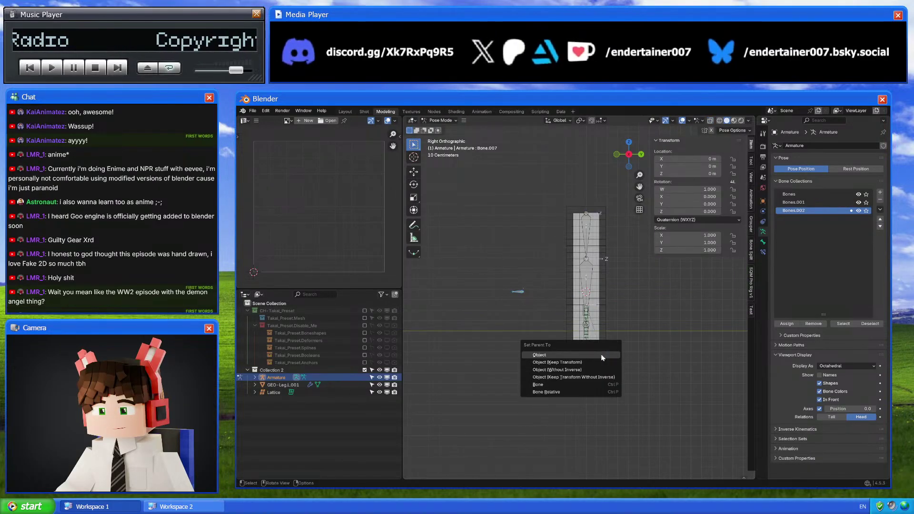
{"action": "key", "text": "Tab"}
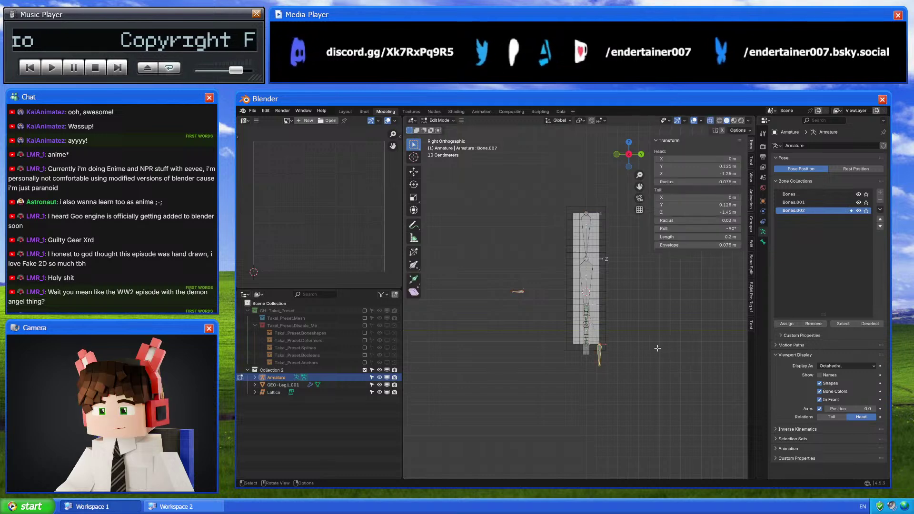
{"action": "key", "text": "ctrl+p"}
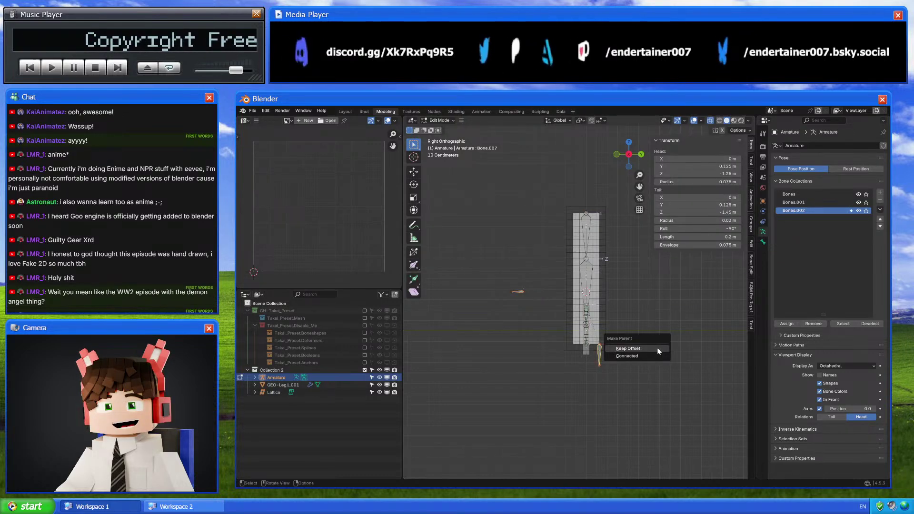
{"action": "key", "text": "Tab"}
{"action": "scroll", "coordinate": [614, 363], "scroll_direction": "up", "scroll_amount": 2}
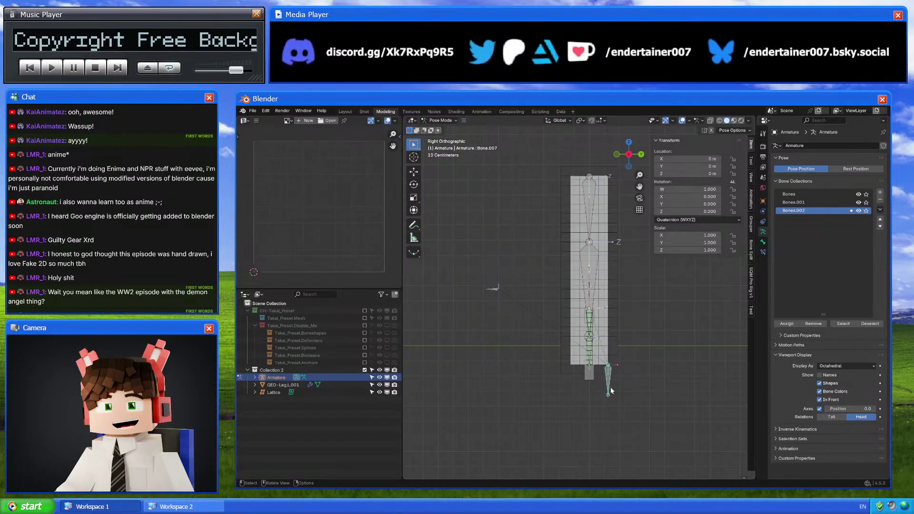
Trial move the heel bone to check that the front bone follows it
{"action": "key", "text": "g"}
{"action": "key", "text": "r"}
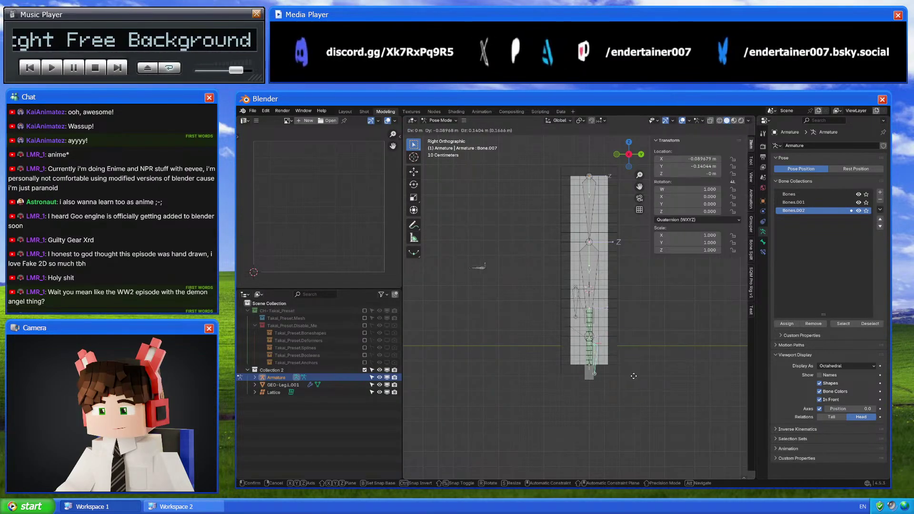
{"action": "key", "text": "Escape"}
{"action": "scroll", "coordinate": [600, 317], "scroll_direction": "up", "scroll_amount": 2}
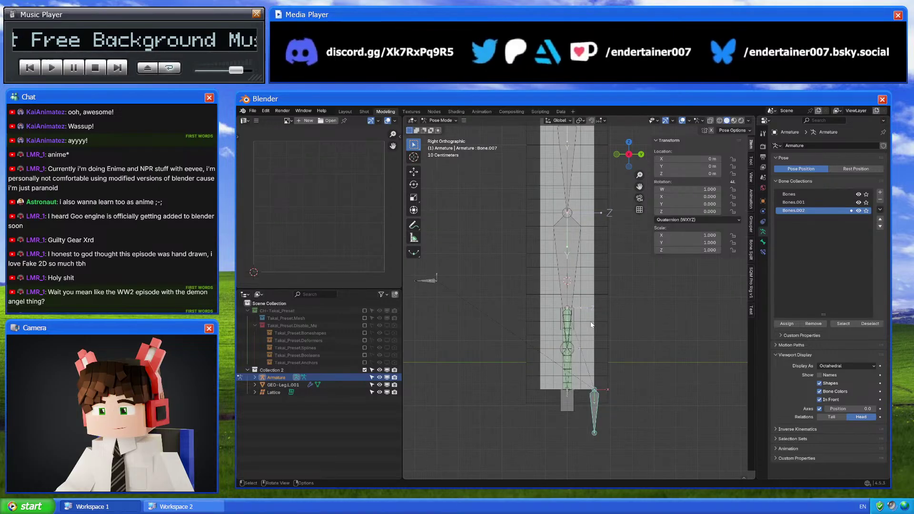
{"action": "scroll", "coordinate": [578, 324], "scroll_direction": "down", "scroll_amount": 3}
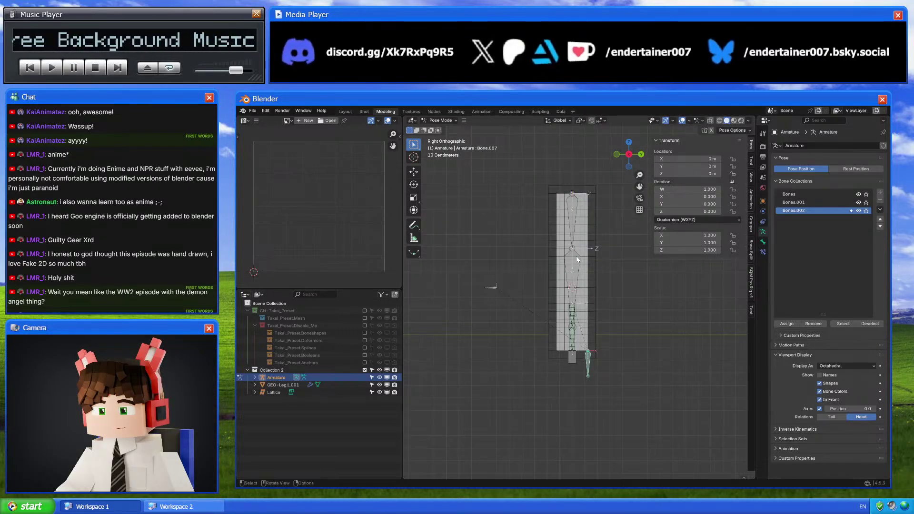
Switch to Object Mode, exclude Collection 2 from the view layer, and enable the CH-Takai_Preset collection
{"action": "key", "text": "ctrl+Tab"}
{"action": "left_click", "coordinate": [364, 311]}
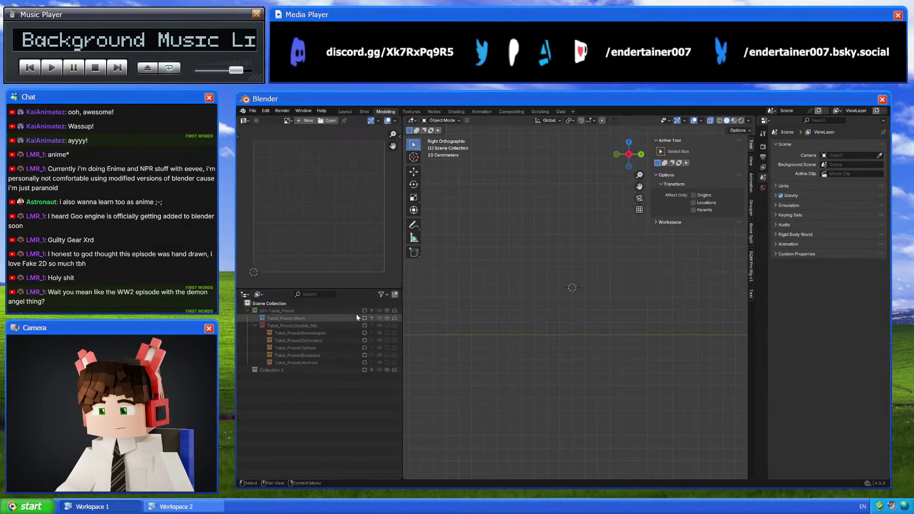
{"action": "scroll", "coordinate": [565, 312], "scroll_direction": "up", "scroll_amount": 2}
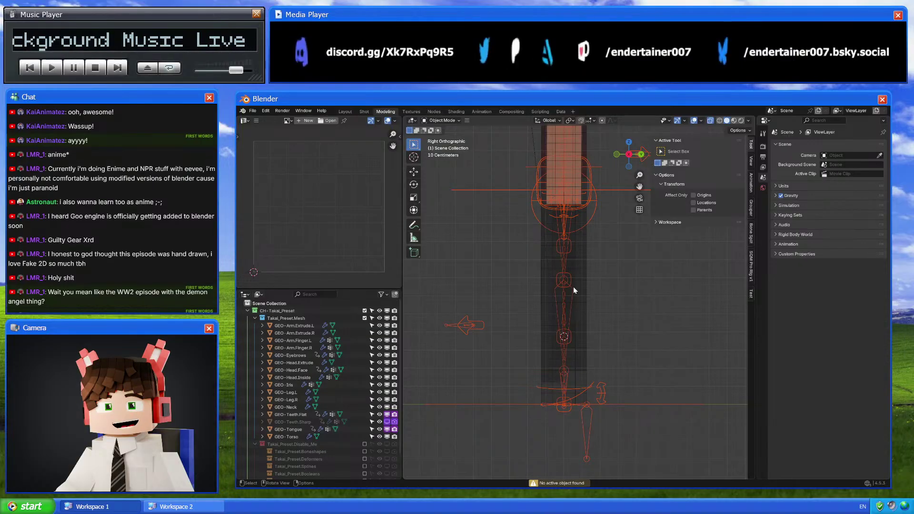
Put the Takai_Preset rig in Pose Mode and inspect the IK constraint settings of its left shin and thigh controls
{"action": "left_click", "coordinate": [603, 189]}
{"action": "key", "text": "ctrl+Tab"}
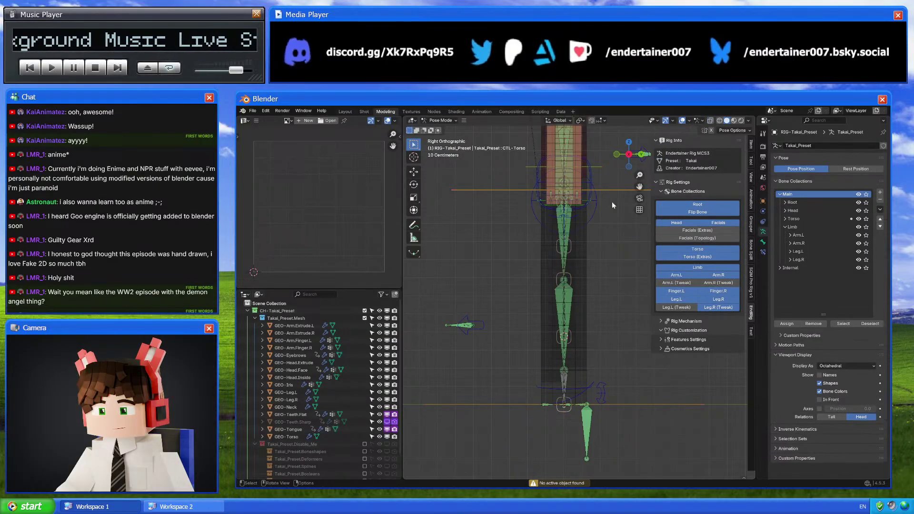
{"action": "left_click", "coordinate": [695, 192]}
{"action": "left_click", "coordinate": [691, 201]}
{"action": "middle_click_drag", "start_coordinate": [523, 281], "coordinate": [557, 298]}
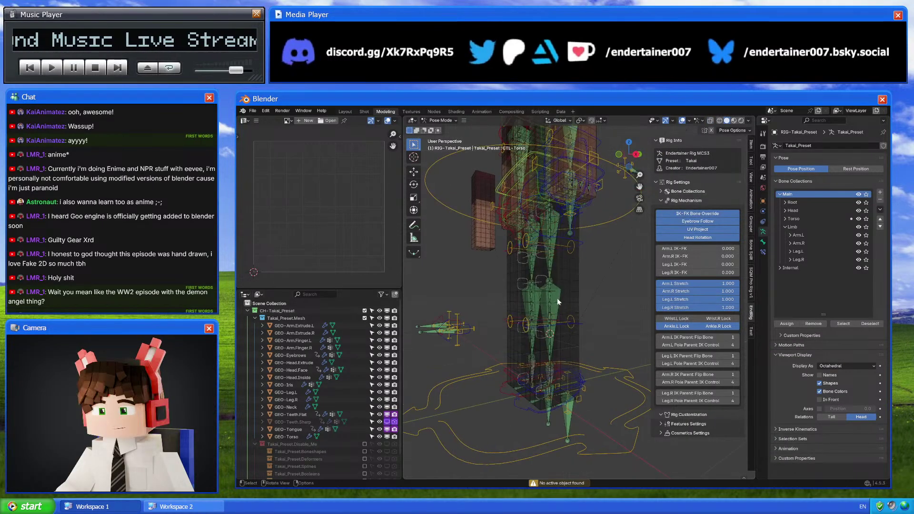
{"action": "left_click", "coordinate": [525, 325]}
{"action": "left_click", "coordinate": [762, 252]}
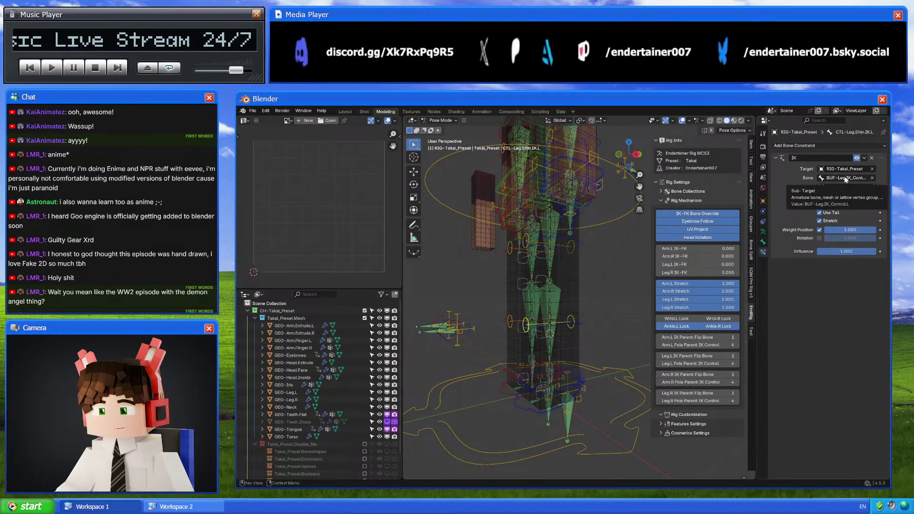
{"action": "left_click", "coordinate": [569, 247]}
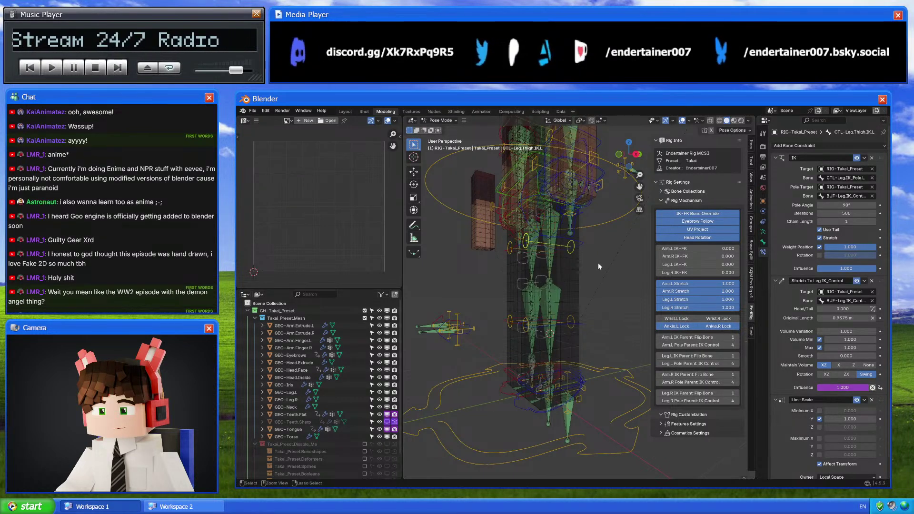
Exclude the CH-Takai_Preset collection, include Collection 2 again, and put its armature in Pose Mode
{"action": "key", "text": "ctrl+Tab"}
{"action": "left_click", "coordinate": [365, 311]}
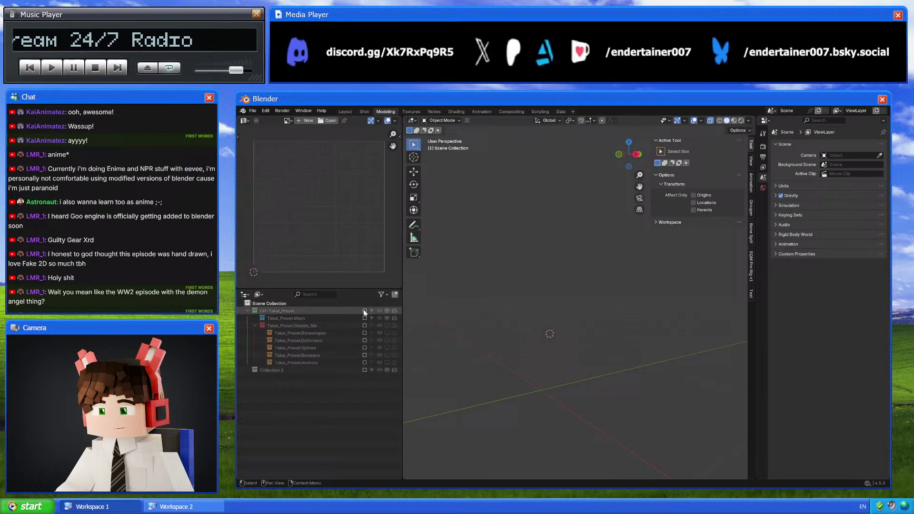
{"action": "left_click", "coordinate": [365, 370]}
{"action": "left_click", "coordinate": [526, 293]}
{"action": "key", "text": "ctrl+Tab"}
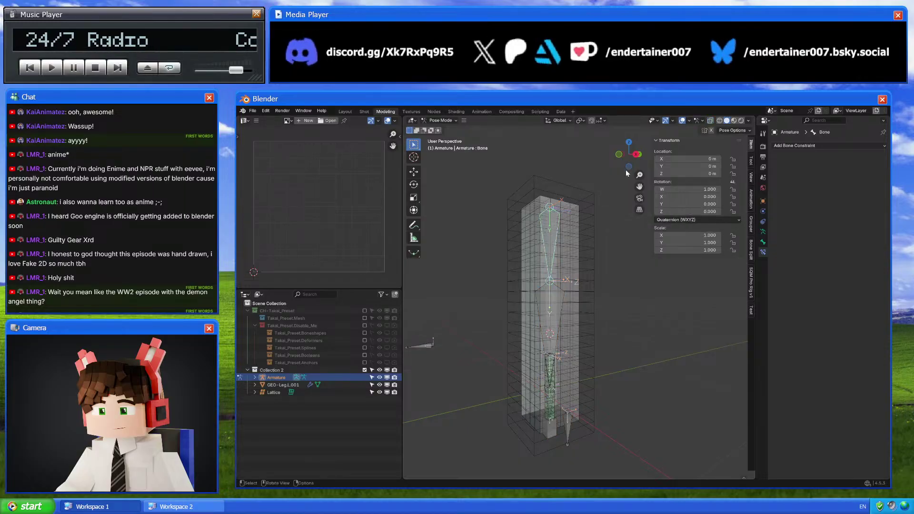
Add an Inverse Kinematics constraint to the lower leg bone targeting ankle bone Bone.006, and disable the constraint
{"action": "left_click", "coordinate": [635, 155]}
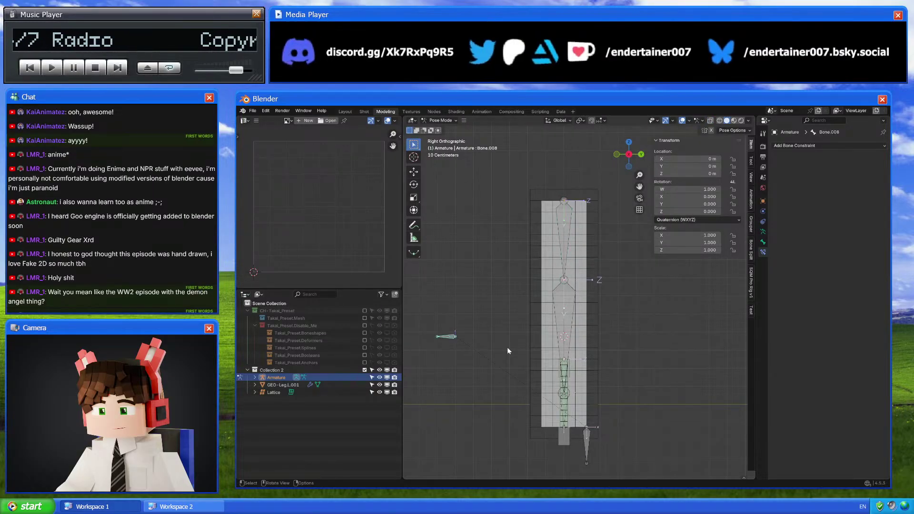
{"action": "left_click", "coordinate": [569, 370]}
{"action": "left_click", "coordinate": [569, 370]}
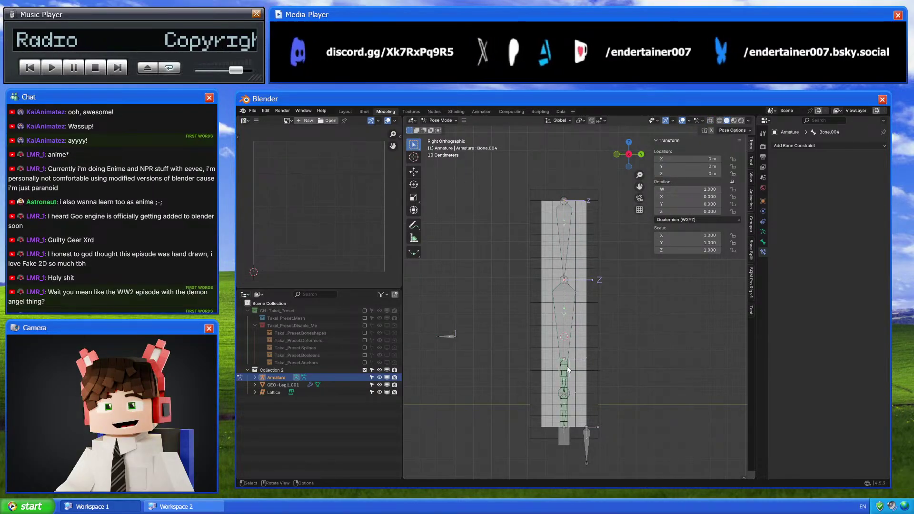
{"action": "left_click", "coordinate": [568, 370]}
{"action": "left_click", "coordinate": [568, 370]}
{"action": "left_click", "coordinate": [564, 317]}
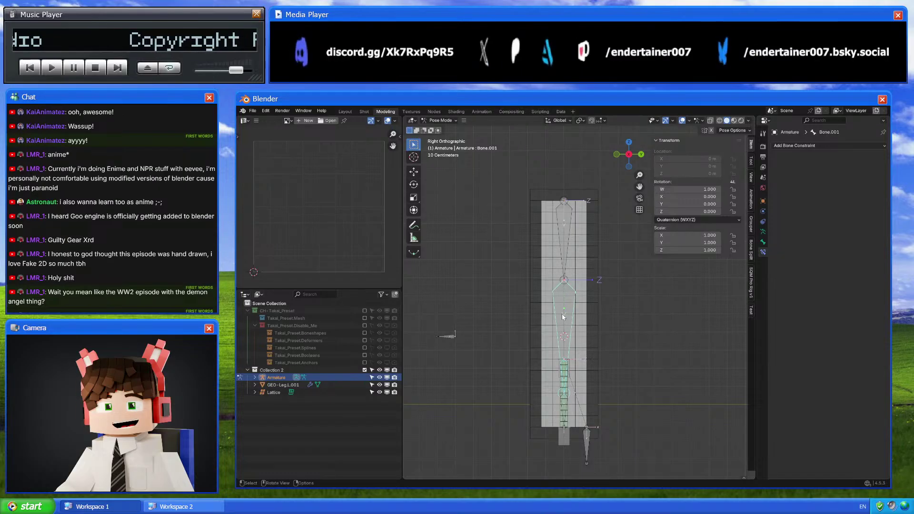
{"action": "key", "text": "shift+ctrl+c"}
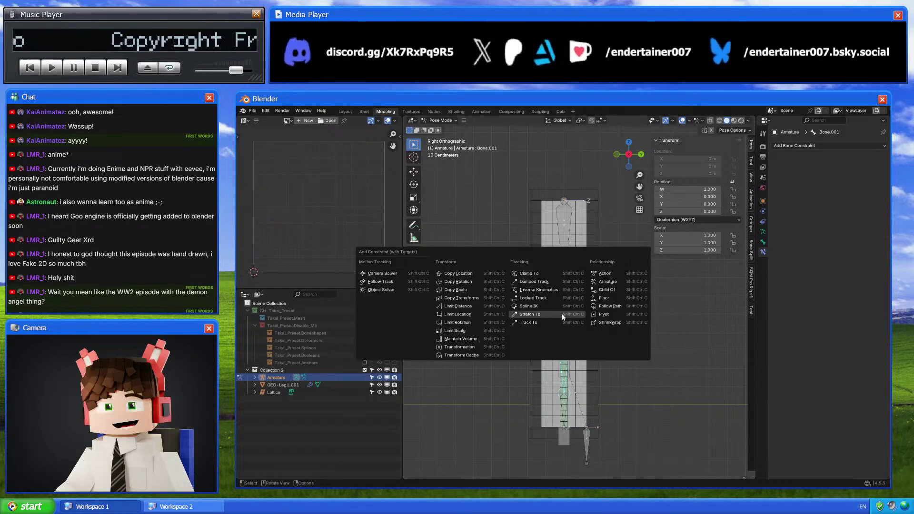
{"action": "left_click", "coordinate": [539, 290]}
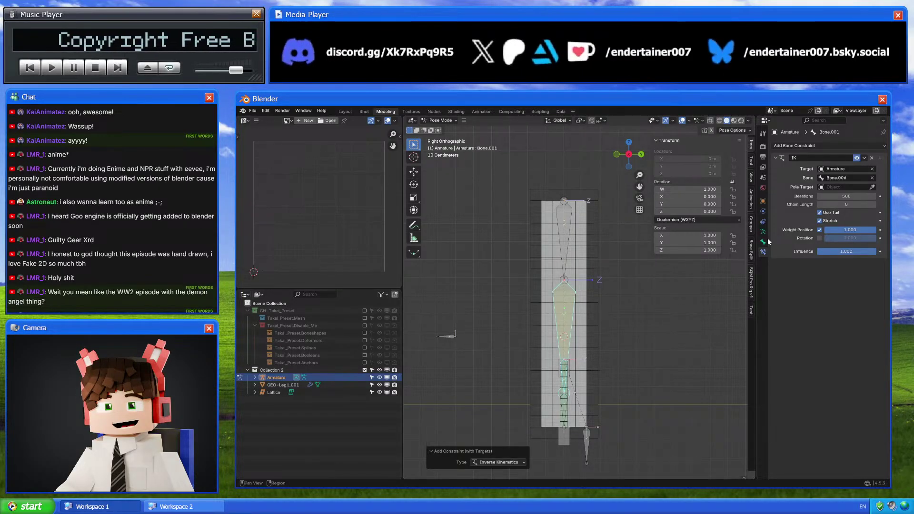
{"action": "left_click", "coordinate": [856, 159]}
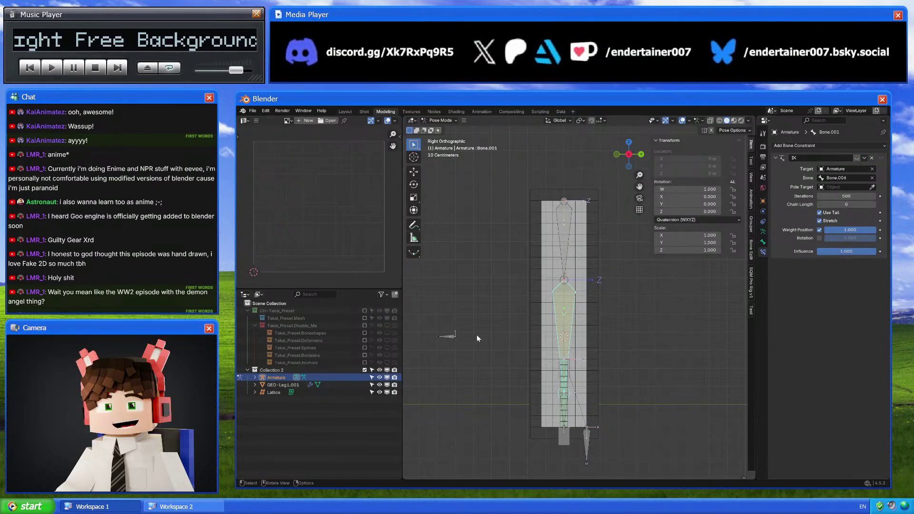
Add an Inverse Kinematics constraint to the upper leg bone, targeting front bone Bone.008
{"action": "left_click", "coordinate": [450, 336]}
{"action": "key", "text": "ctrl+shift+c"}
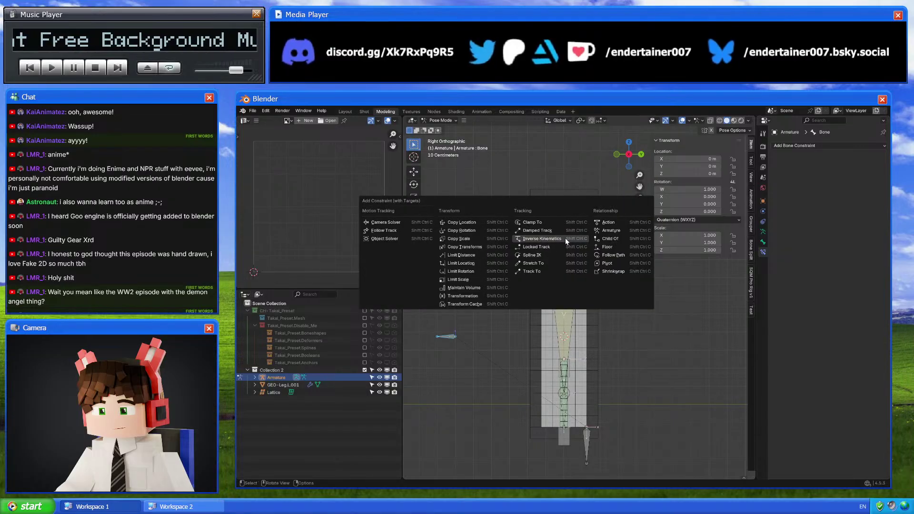
{"action": "left_click", "coordinate": [566, 239]}
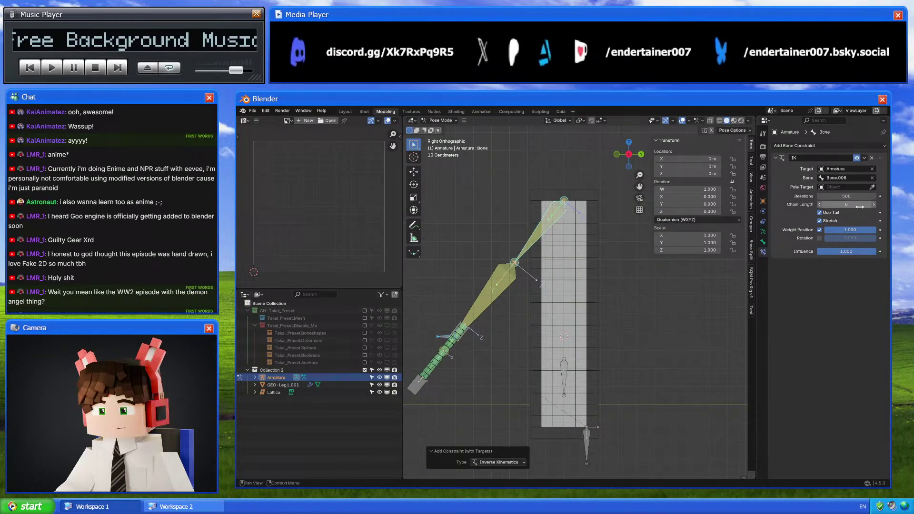
Swap Collection 2 for the preset collection and check the IK chain lengths on the preset rig's left shin and thigh controls
{"action": "left_click", "coordinate": [534, 291]}
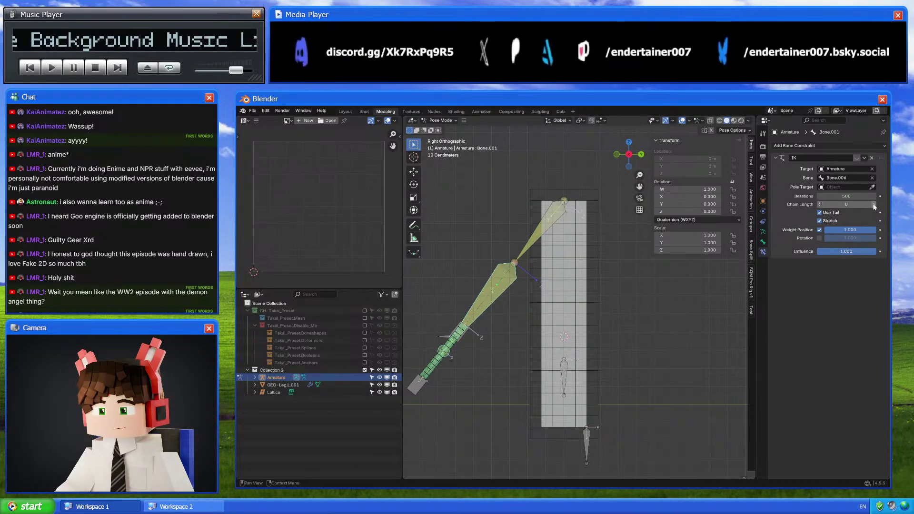
{"action": "left_click", "coordinate": [365, 370]}
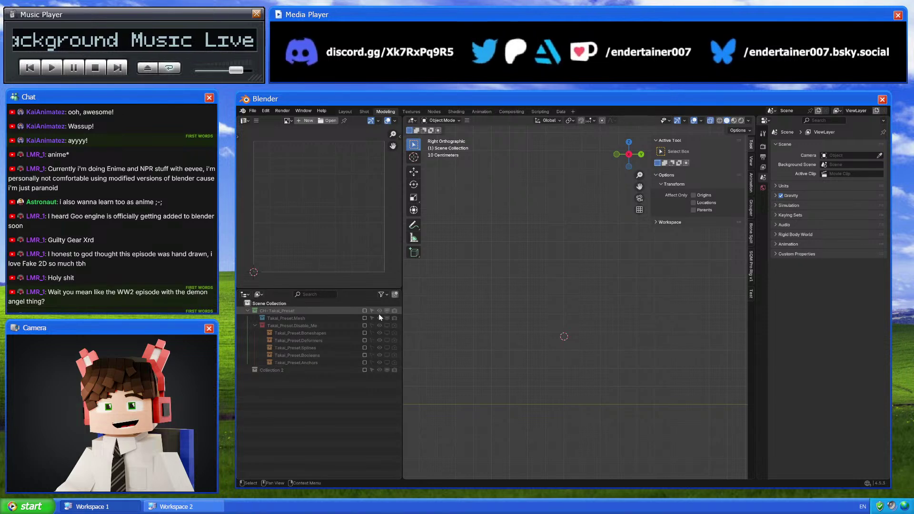
{"action": "left_click", "coordinate": [365, 310]}
{"action": "key", "text": "ctrl+Tab"}
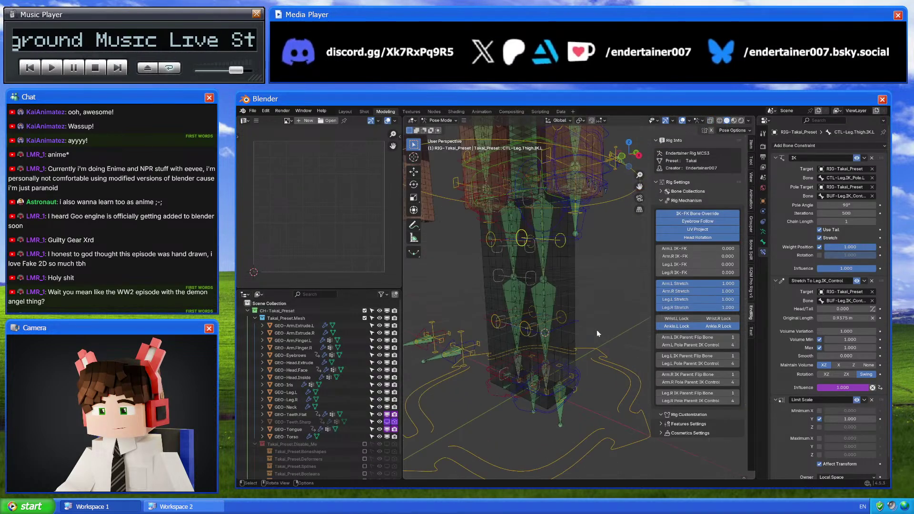
{"action": "left_click", "coordinate": [562, 317]}
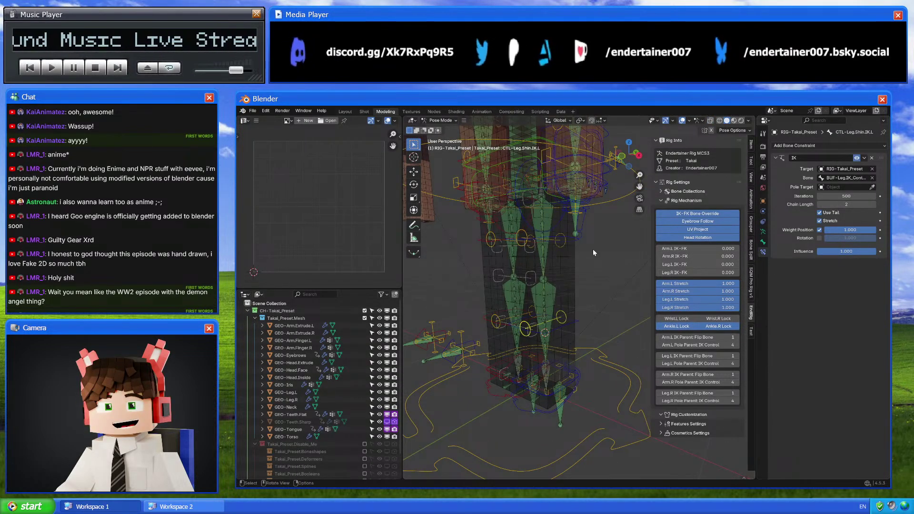
{"action": "left_click", "coordinate": [559, 245]}
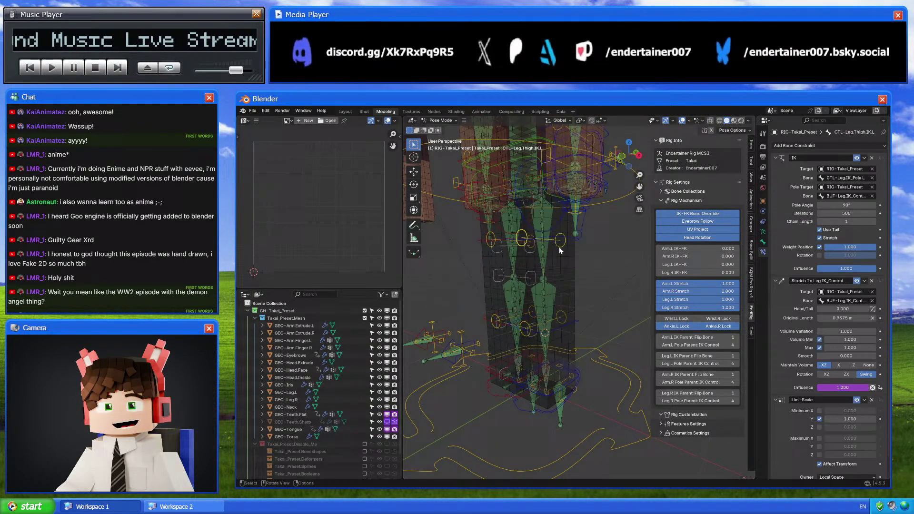
Switch back to Collection 2 and set the lower leg bone's IK chain length to 2
{"action": "left_click", "coordinate": [364, 311]}
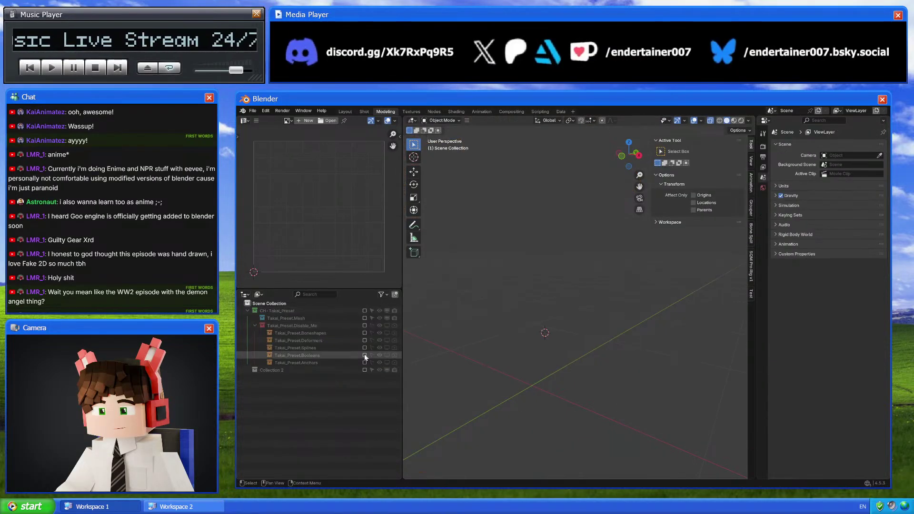
{"action": "left_click", "coordinate": [365, 371]}
{"action": "left_click", "coordinate": [475, 295]}
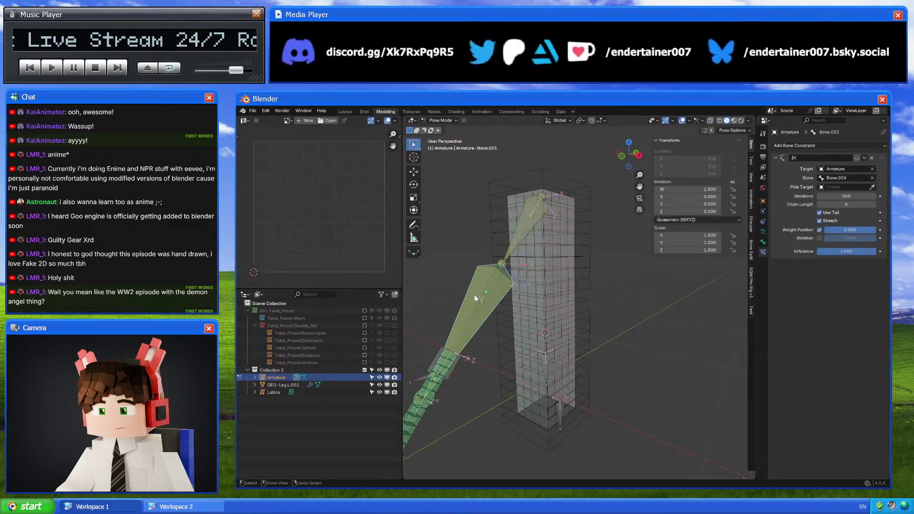
{"action": "type", "text": "2"}
{"action": "key", "text": "Return"}
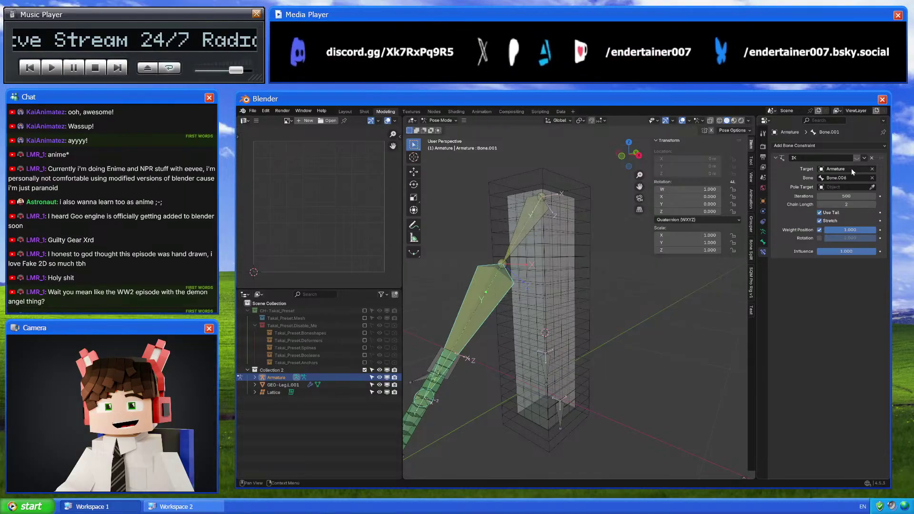
Set the upper leg bone's IK chain length to 1, and toggle its constraint off and on in the right side view
{"action": "left_click", "coordinate": [543, 223]}
{"action": "left_click", "coordinate": [850, 204]}
{"action": "type", "text": "1"}
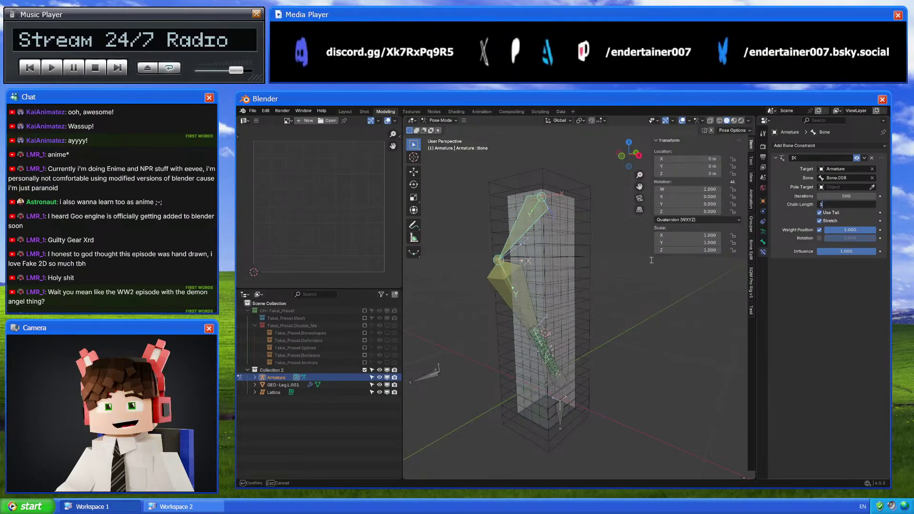
{"action": "left_click", "coordinate": [639, 156]}
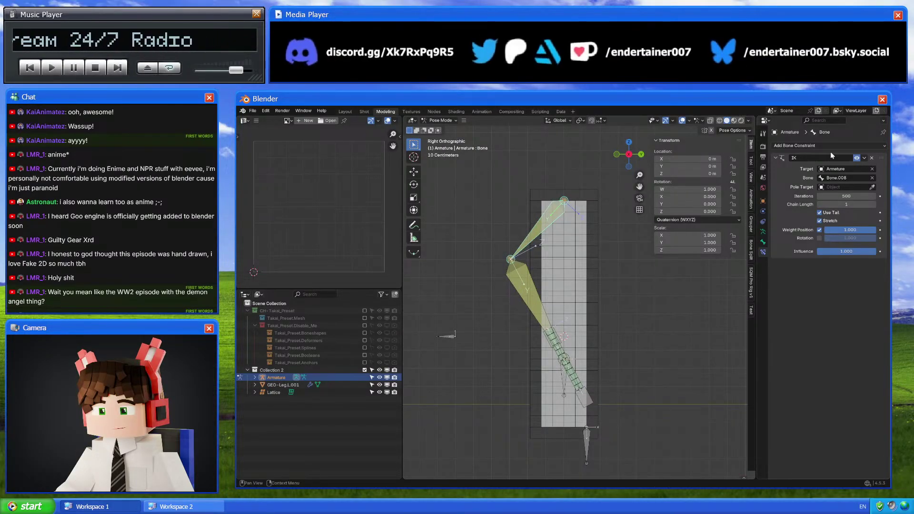
{"action": "left_click", "coordinate": [856, 160]}
{"action": "left_click", "coordinate": [856, 157]}
Set the upper leg bone's IK pole target to Armature with Bone.006 as the pole bone, and enable the lower leg's IK
{"action": "left_click", "coordinate": [850, 187]}
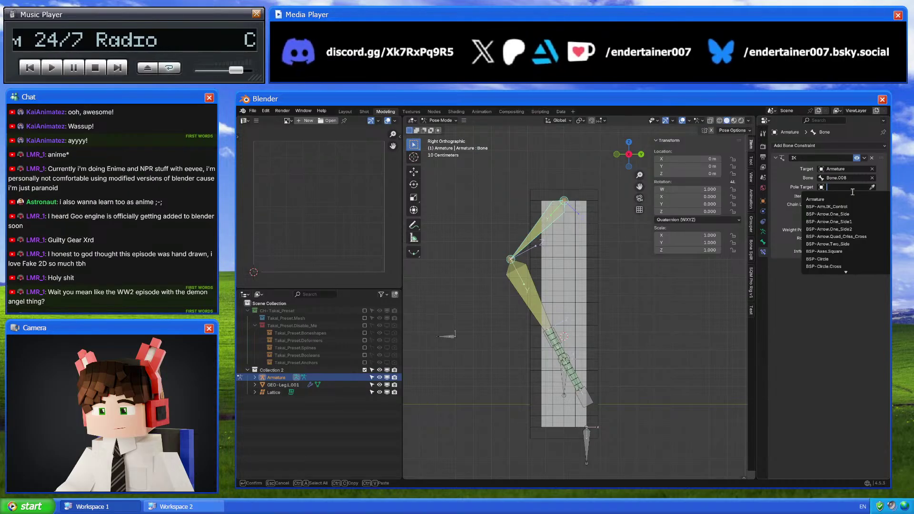
{"action": "left_click", "coordinate": [837, 200]}
{"action": "left_click", "coordinate": [564, 343]}
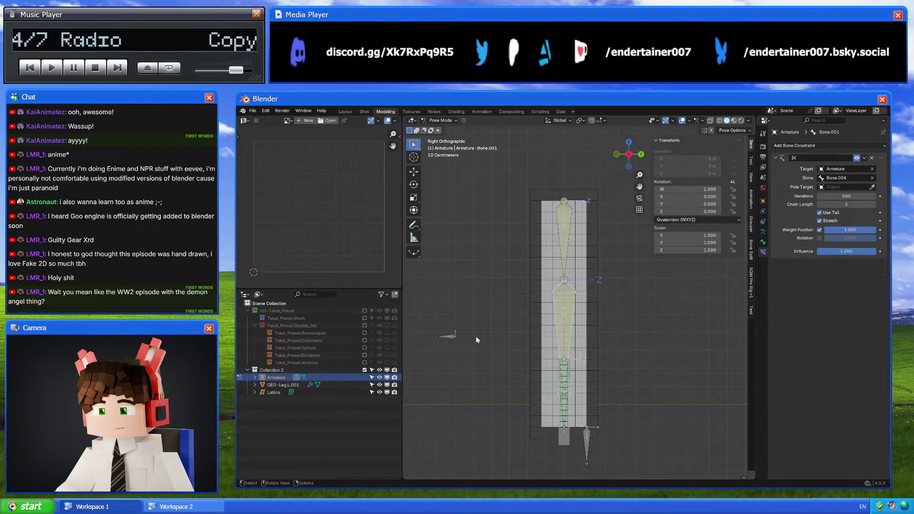
{"action": "left_click", "coordinate": [826, 188]}
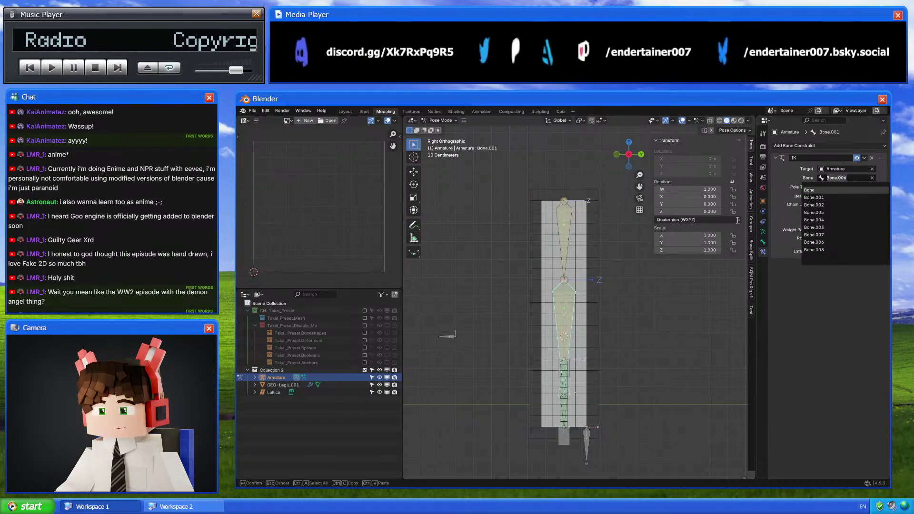
{"action": "left_click", "coordinate": [573, 226]}
{"action": "left_click", "coordinate": [845, 196]}
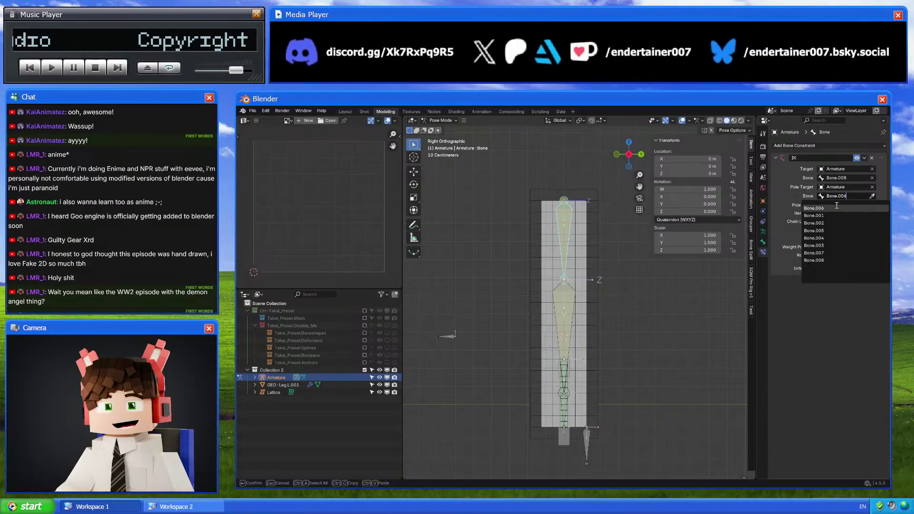
{"action": "left_click", "coordinate": [825, 209]}
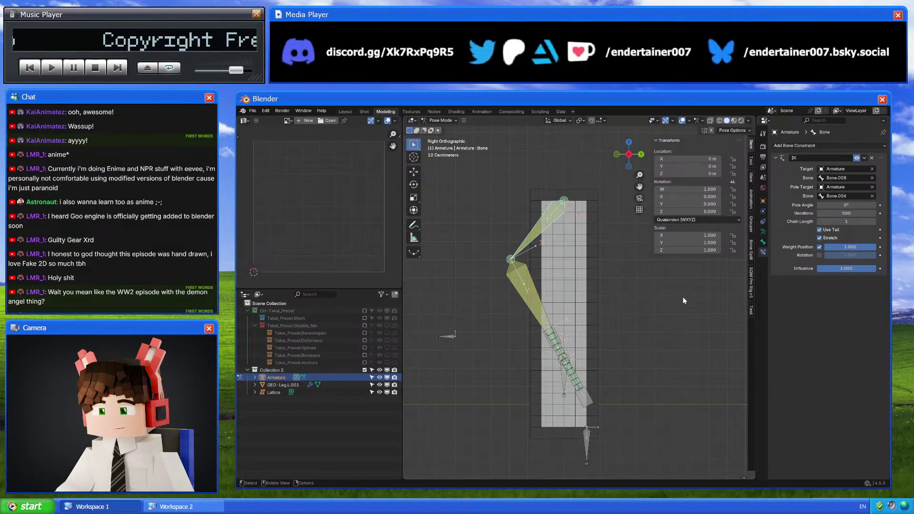
Trial move the heel bone to check how the leg bends, and cancel the move
{"action": "left_click", "coordinate": [587, 448]}
{"action": "key", "text": "g"}
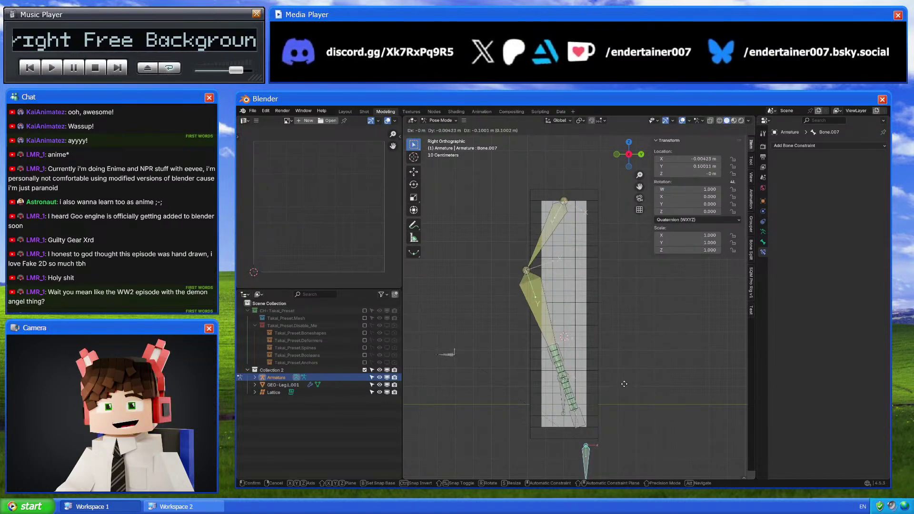
{"action": "right_click", "coordinate": [624, 391]}
Disable the IK constraints on both the lower and the upper leg bones
{"action": "left_click", "coordinate": [574, 376]}
{"action": "left_click", "coordinate": [856, 158]}
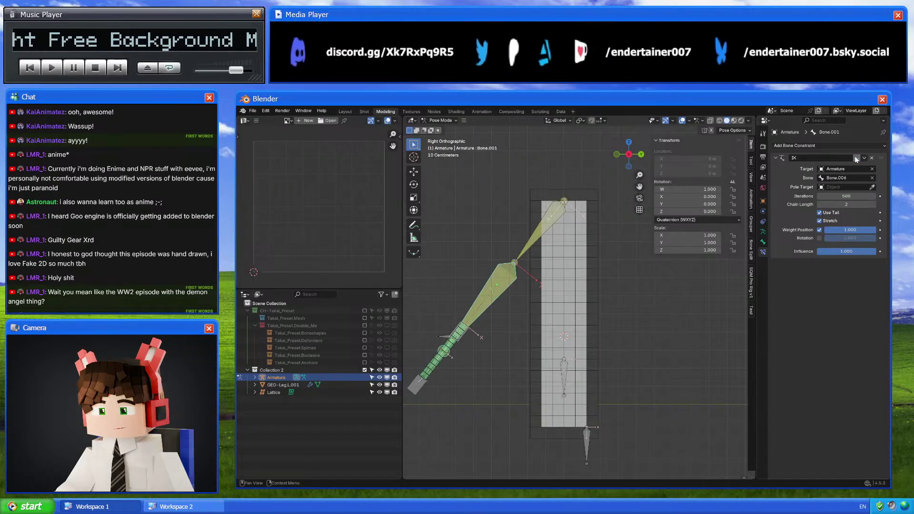
{"action": "left_click", "coordinate": [544, 222]}
{"action": "left_click", "coordinate": [857, 158]}
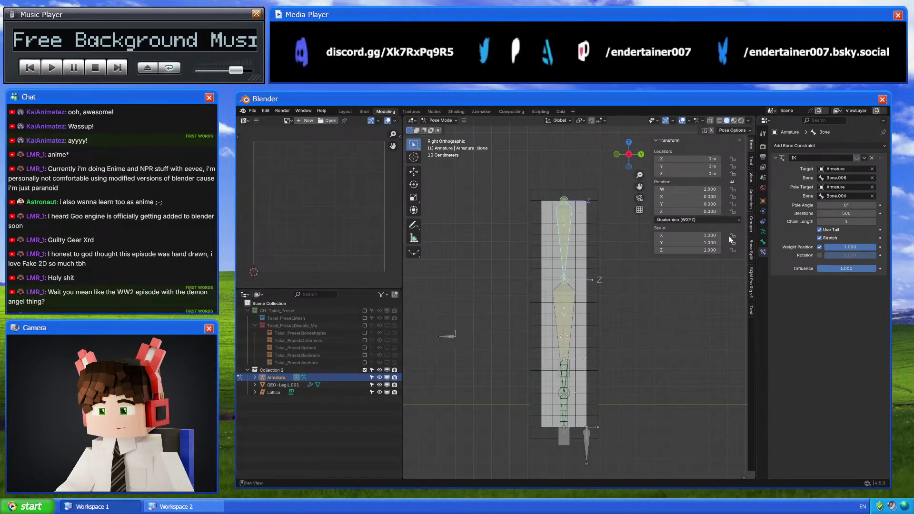
In Edit Mode, move the ankle control bone (Bone.006) and snap it to the 3D cursor
{"action": "left_click", "coordinate": [589, 438]}
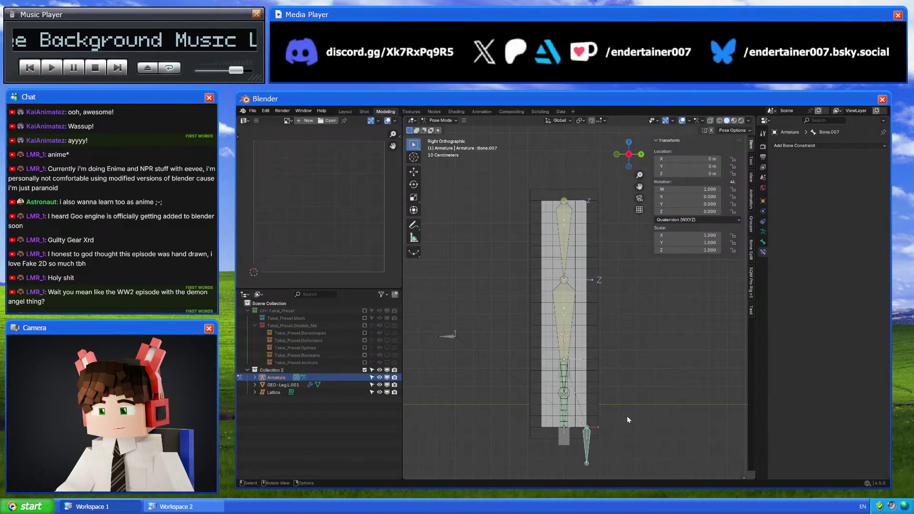
{"action": "middle_click_drag", "start_coordinate": [627, 416], "coordinate": [626, 352], "text": "shift"}
{"action": "scroll", "coordinate": [625, 352], "scroll_direction": "up", "scroll_amount": 3}
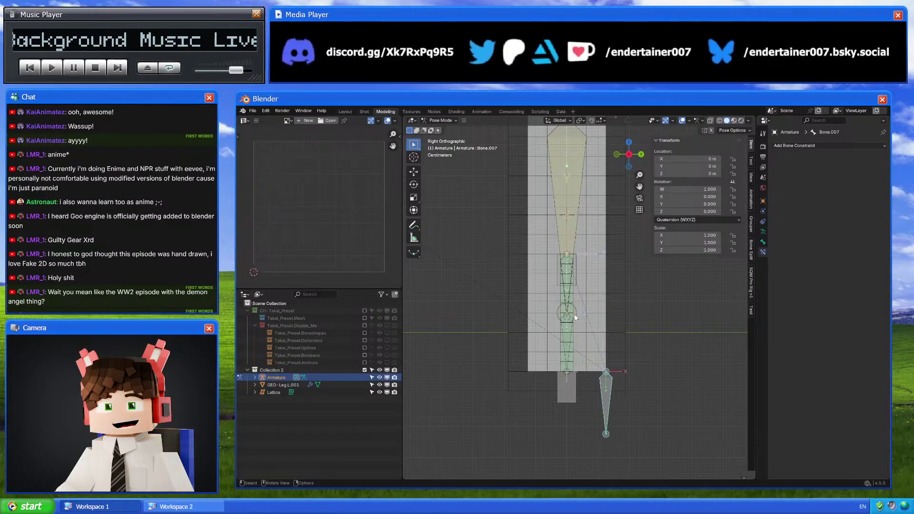
{"action": "left_click", "coordinate": [575, 319]}
{"action": "key", "text": "Tab"}
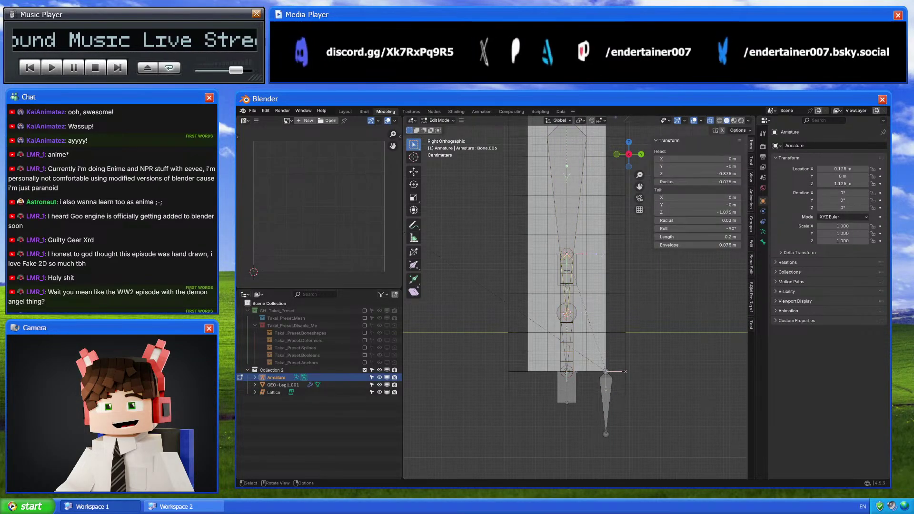
{"action": "key", "text": "g"}
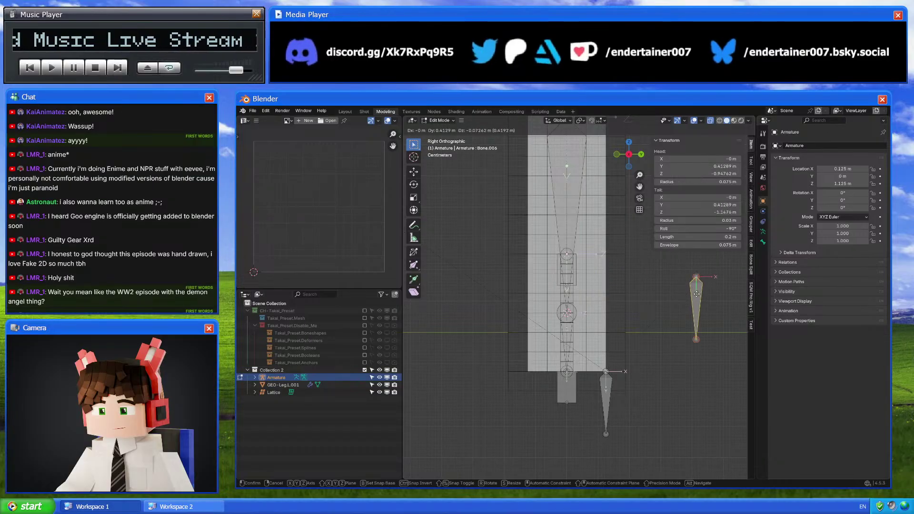
{"action": "left_click", "coordinate": [696, 294]}
{"action": "key", "text": "shift+s"}
{"action": "left_click", "coordinate": [653, 170]}
Set the ankle control bone's length to 0.1 m and return to Pose Mode
{"action": "left_click", "coordinate": [714, 234]}
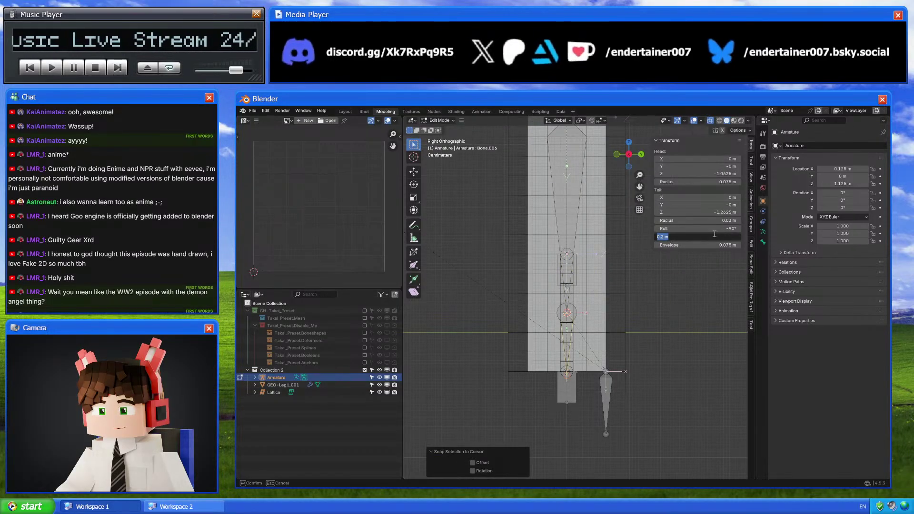
{"action": "type", "text": ".1"}
{"action": "key", "text": "Return"}
{"action": "key", "text": "ctrl+Tab"}
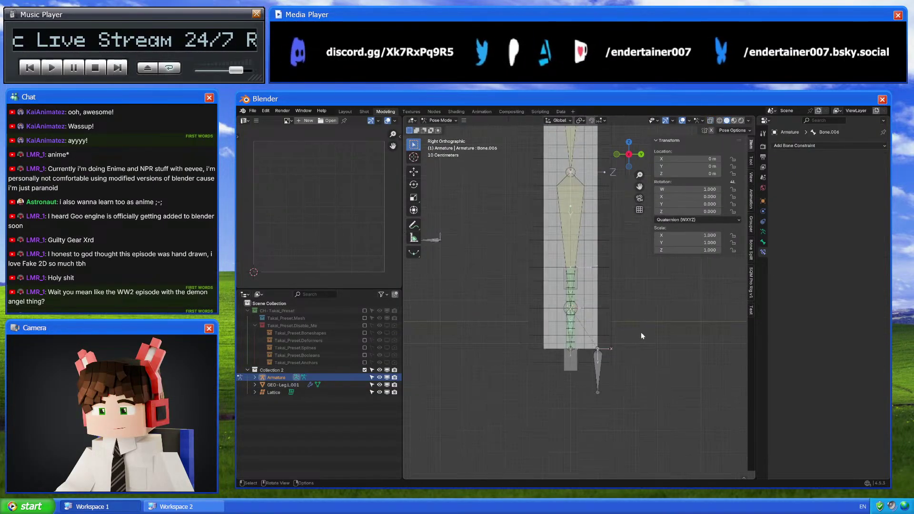
Enable the lower leg bone's IK constraint and set the upper leg bone's IK pole angle to 90°
{"action": "scroll", "coordinate": [641, 333], "scroll_direction": "down", "scroll_amount": 3}
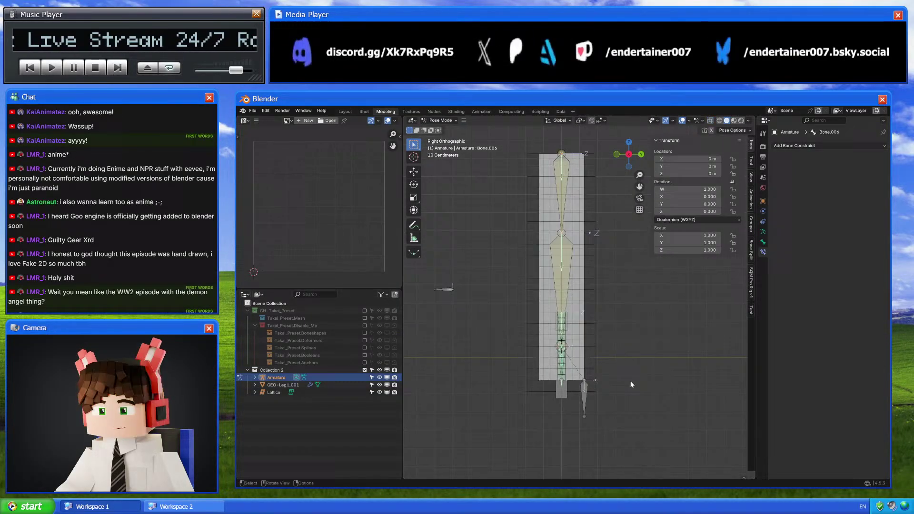
{"action": "left_click", "coordinate": [568, 352], "text": "shift"}
{"action": "key", "text": "shift+i"}
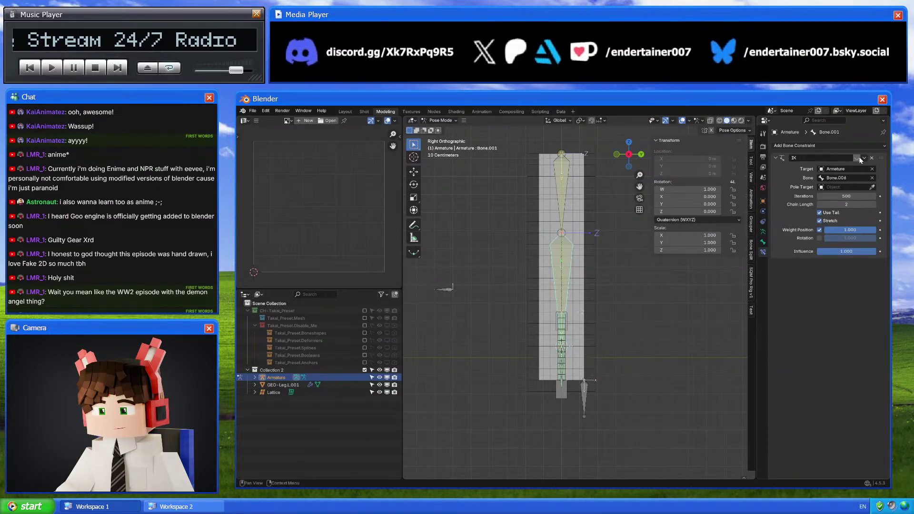
{"action": "key", "text": "bracketleft"}
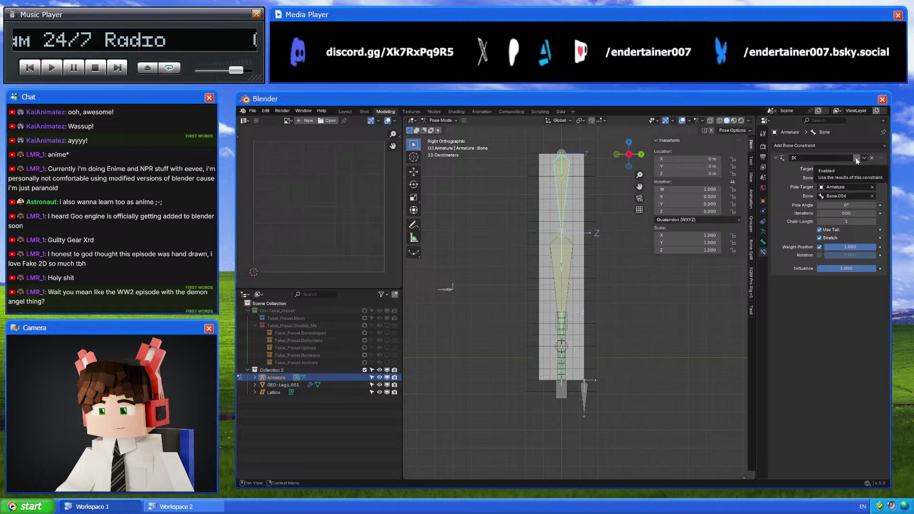
{"action": "left_click", "coordinate": [857, 158]}
{"action": "middle_click_drag", "start_coordinate": [657, 243], "coordinate": [616, 301]}
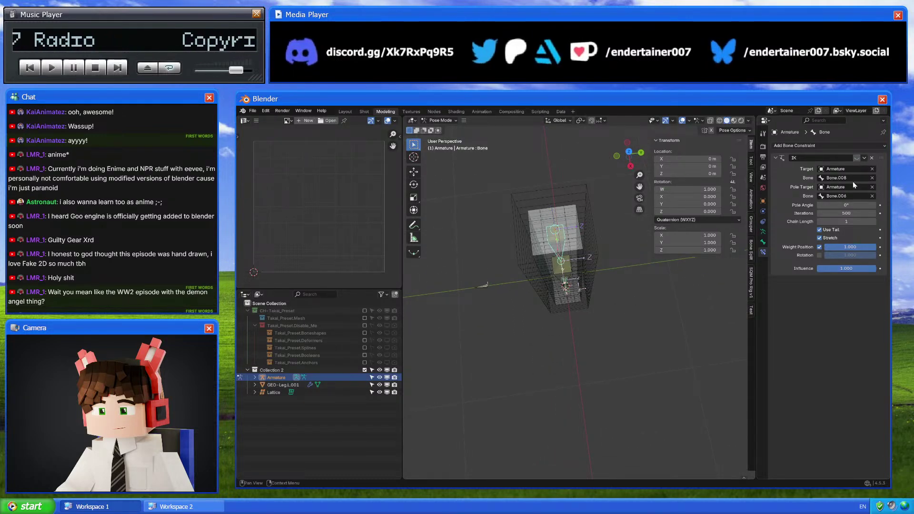
{"action": "left_click_drag", "start_coordinate": [847, 205], "coordinate": [850, 205]}
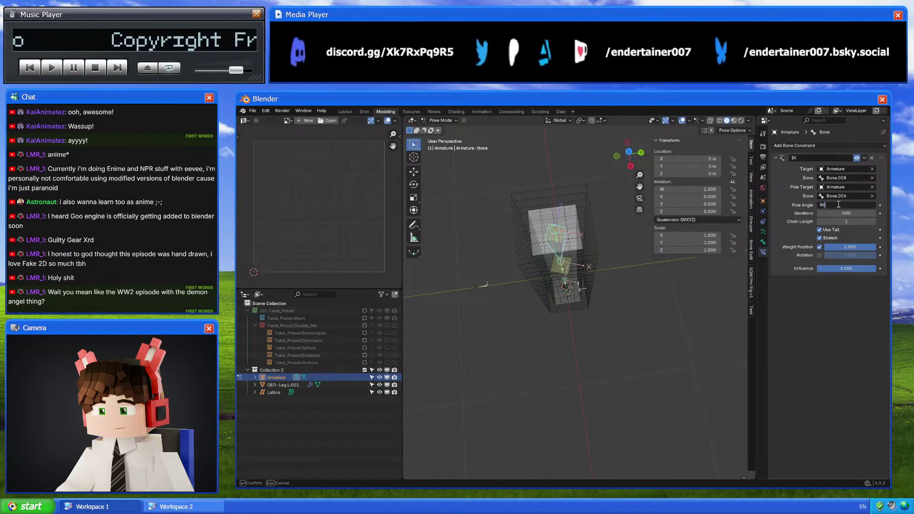
{"action": "key", "text": "Return"}
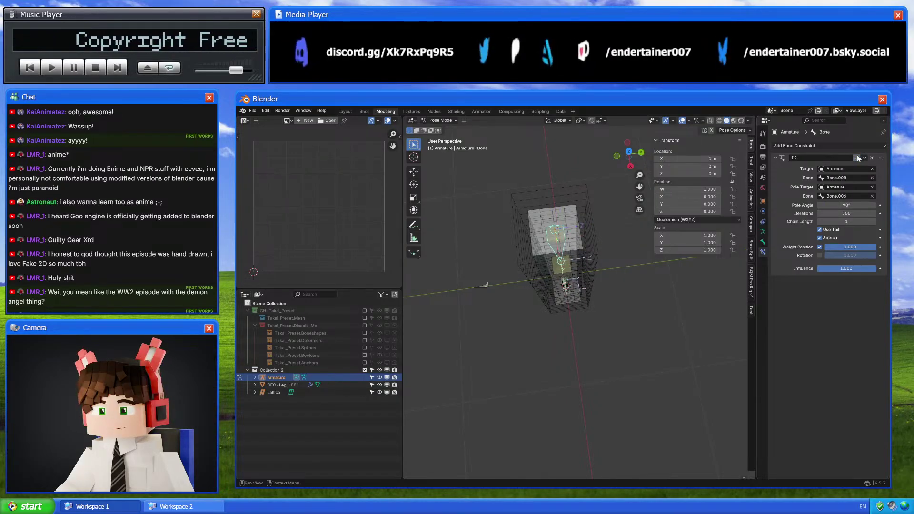
Trial move the heel bone in the right side view with only the lower leg's IK enabled, and cancel the move
{"action": "middle_click_drag", "start_coordinate": [601, 290], "coordinate": [602, 261]}
{"action": "left_click", "coordinate": [628, 160]}
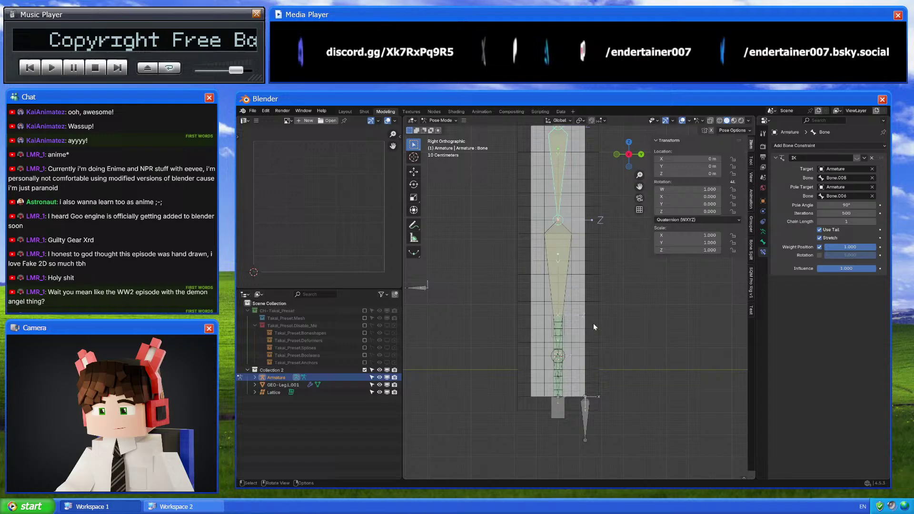
{"action": "left_click", "coordinate": [588, 402]}
{"action": "key", "text": "g"}
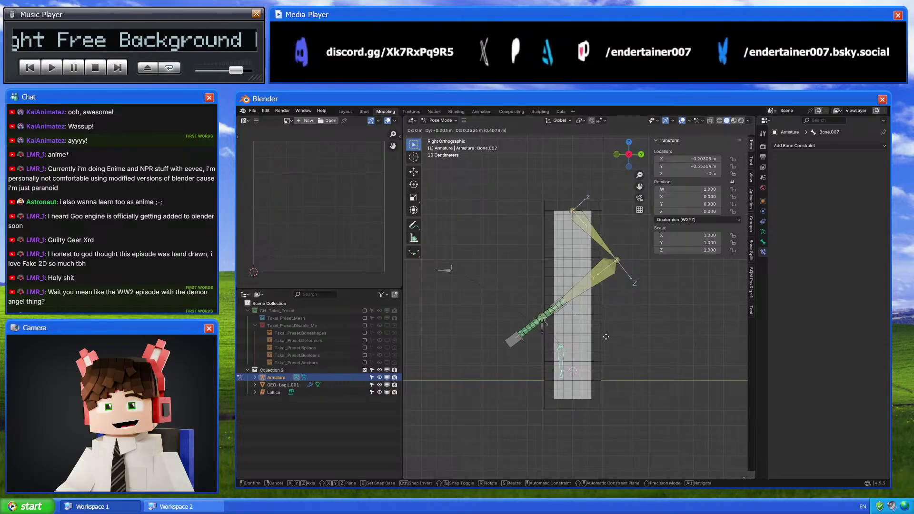
{"action": "right_click", "coordinate": [646, 364]}
Enable the upper leg bone's IK constraint
{"action": "left_click", "coordinate": [595, 305]}
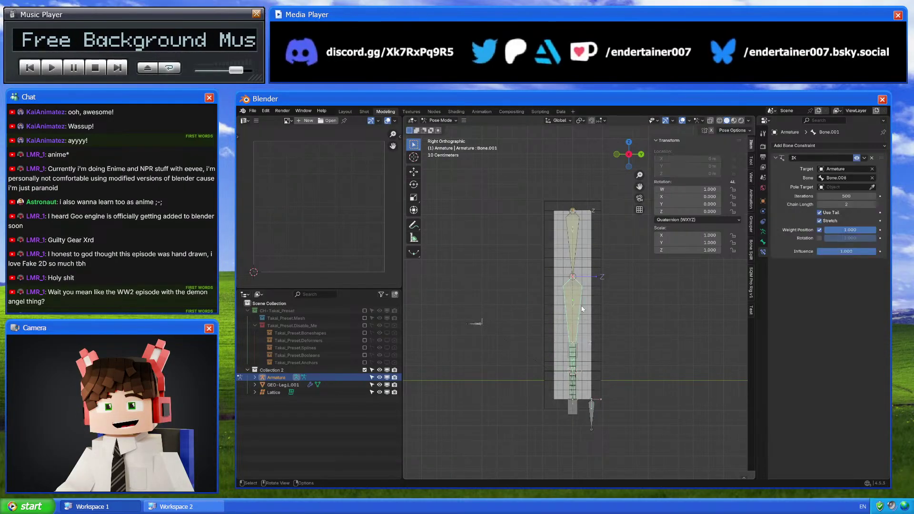
{"action": "left_click", "coordinate": [572, 241]}
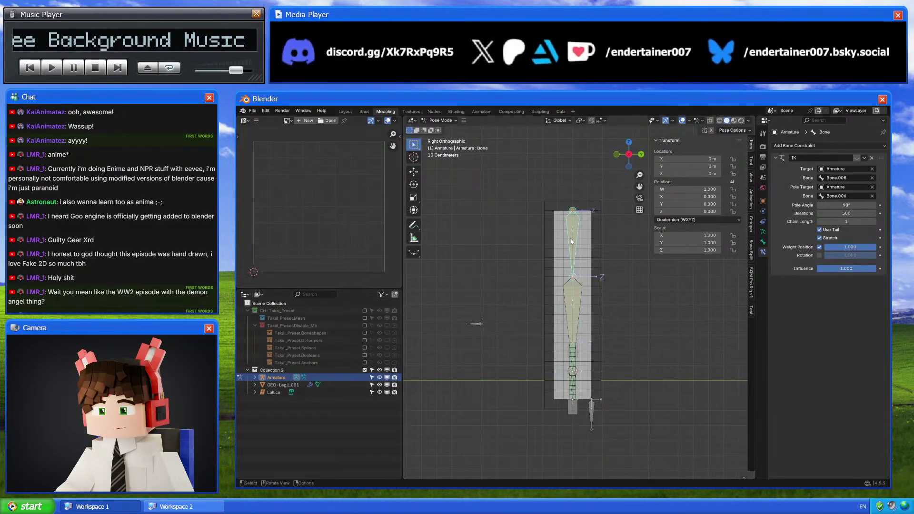
{"action": "left_click", "coordinate": [858, 158]}
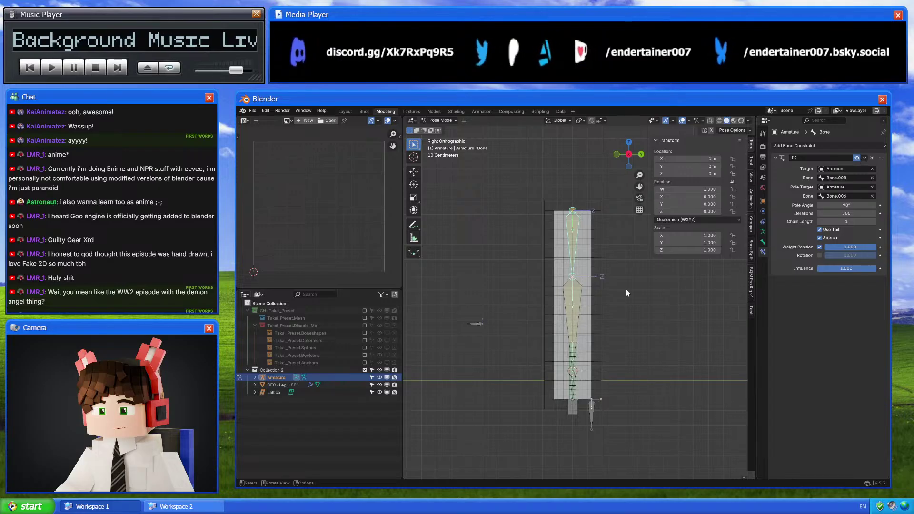
Trial move the heel bone and cancel, then move it about 0.035 m along Y and 0.235 m along Z to bend the leg
{"action": "left_click", "coordinate": [598, 401]}
{"action": "key", "text": "g"}
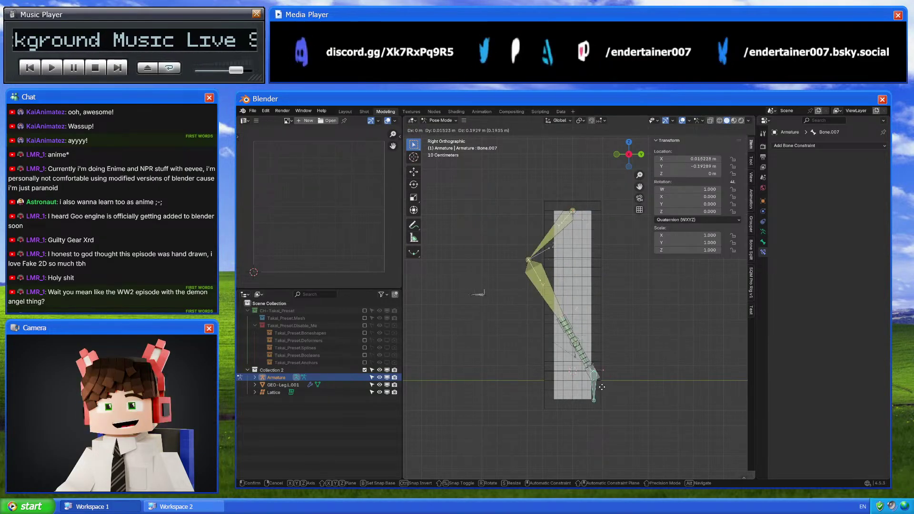
{"action": "right_click", "coordinate": [597, 348]}
{"action": "scroll", "coordinate": [596, 345], "scroll_direction": "up", "scroll_amount": 2}
{"action": "key", "text": "g"}
{"action": "left_click", "coordinate": [612, 273]}
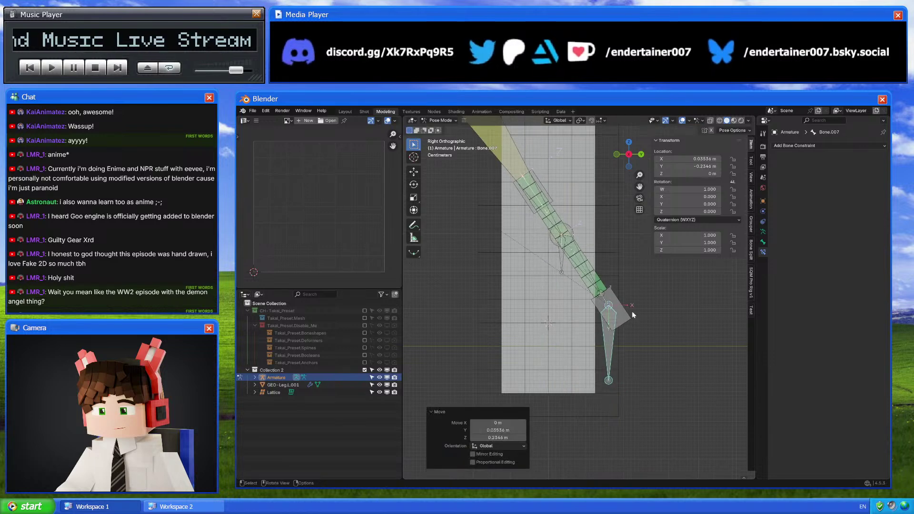
Add a Copy Rotation constraint to the foot bone (Bone.002) with the ankle control bone (Bone.006) as its target
{"action": "left_click", "coordinate": [579, 256]}
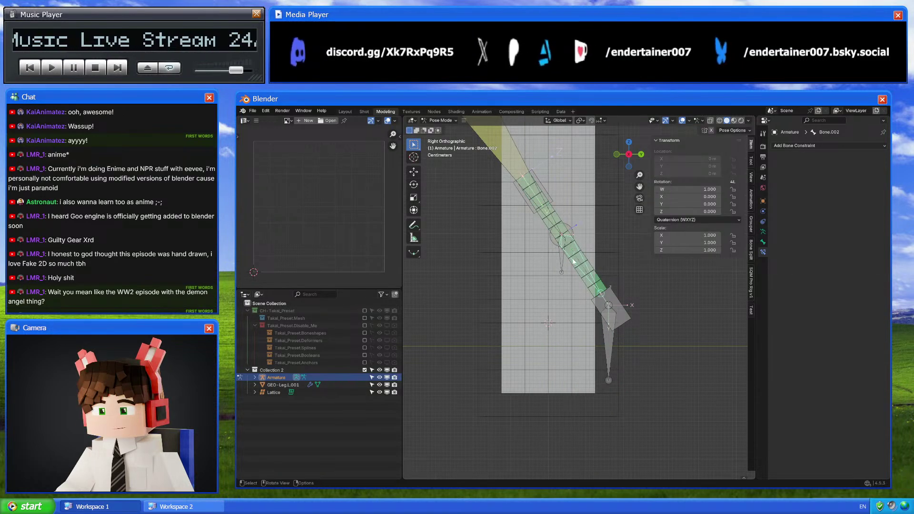
{"action": "left_click", "coordinate": [575, 258], "text": "shift"}
{"action": "key", "text": "shift+ctrl+c"}
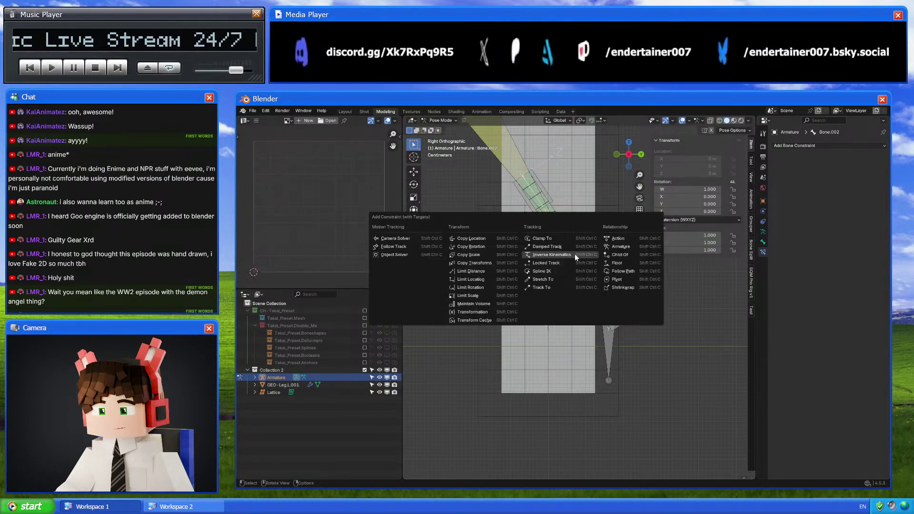
{"action": "left_click", "coordinate": [492, 247]}
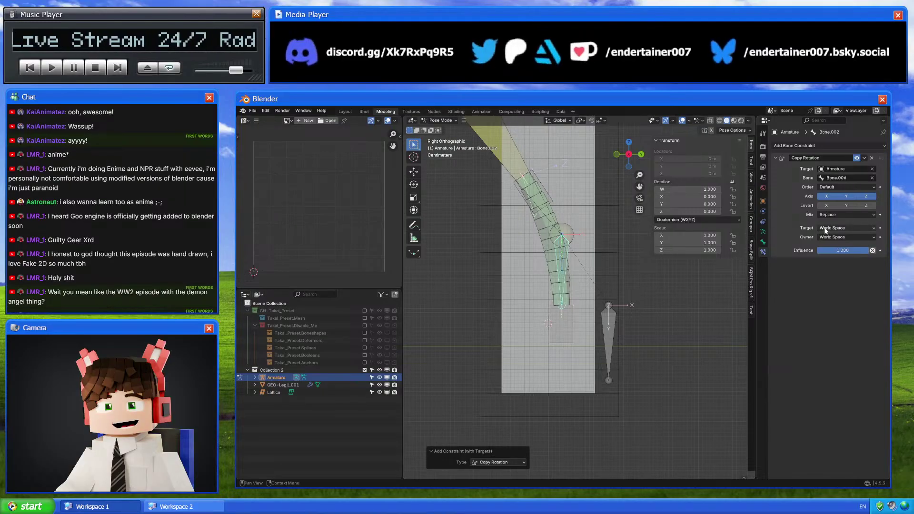
Return the heel bone to its rest position, trial move it along Z and freely, and cancel the move
{"action": "left_click", "coordinate": [606, 329]}
{"action": "scroll", "coordinate": [606, 330], "scroll_direction": "down", "scroll_amount": 5}
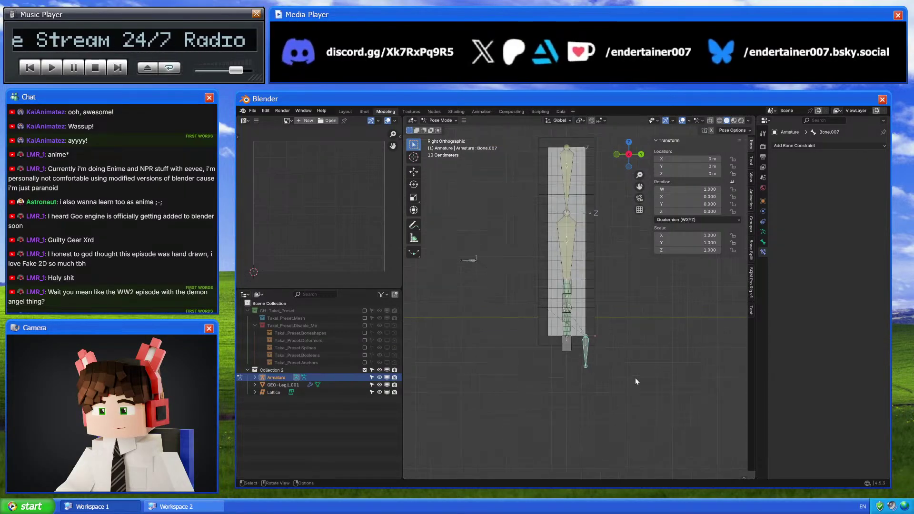
{"action": "key", "text": "g"}
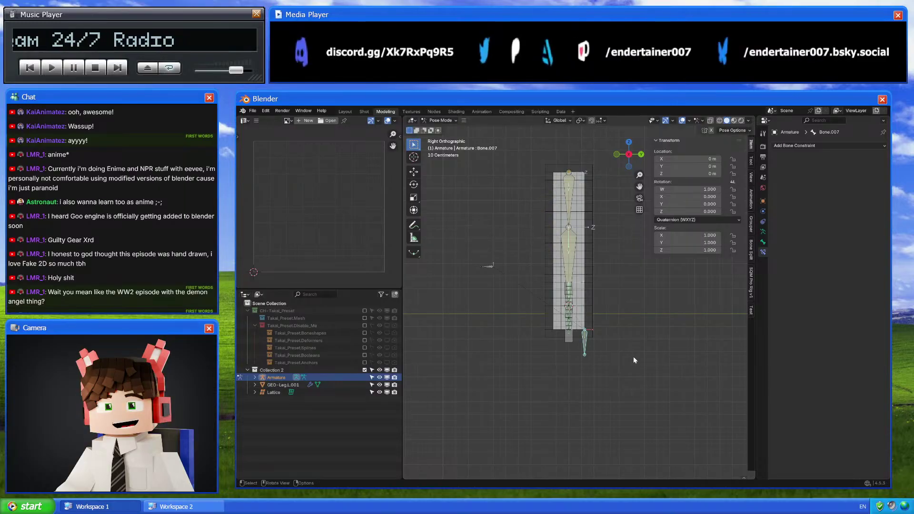
{"action": "scroll", "coordinate": [633, 356], "scroll_direction": "up", "scroll_amount": 2}
{"action": "key", "text": "z"}
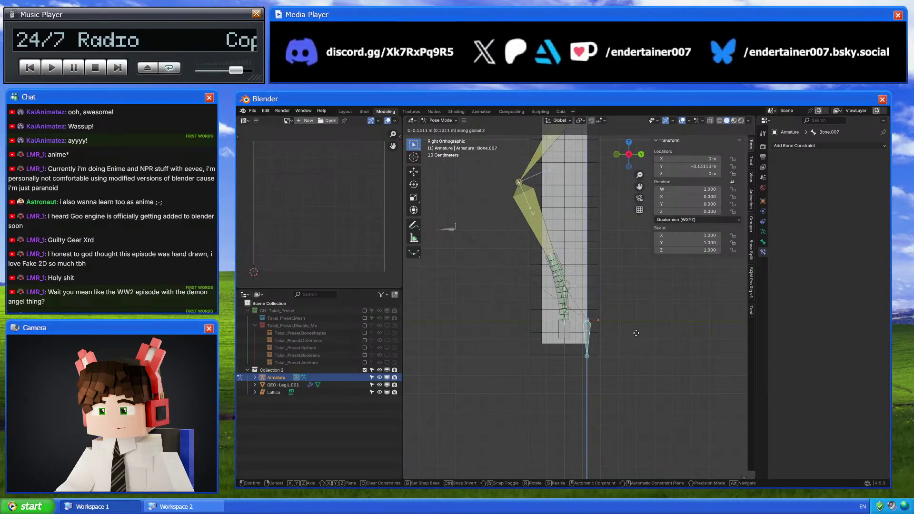
{"action": "scroll", "coordinate": [638, 342], "scroll_direction": "down", "scroll_amount": 3}
{"action": "key", "text": "z"}
{"action": "key", "text": "z"}
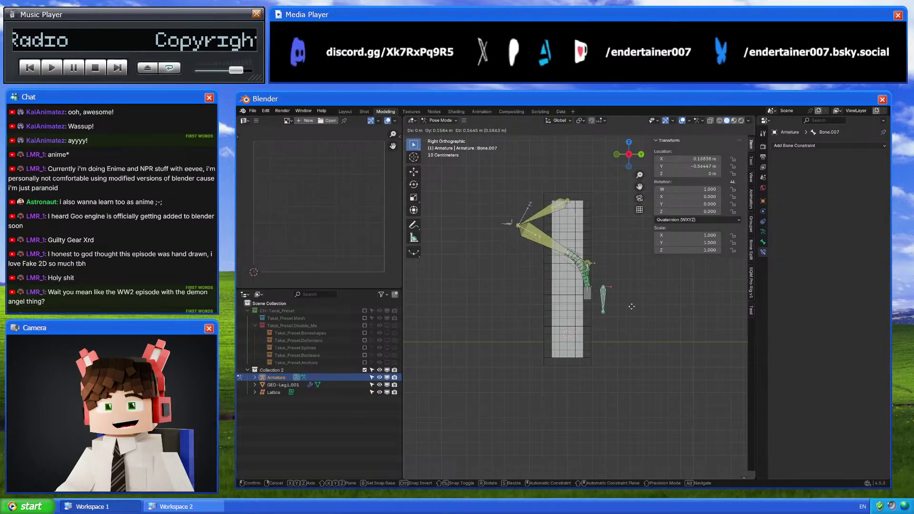
{"action": "right_click", "coordinate": [612, 324]}
Move the heel bone upward, start and cancel a rotation of it, and undo the move
{"action": "key", "text": "g"}
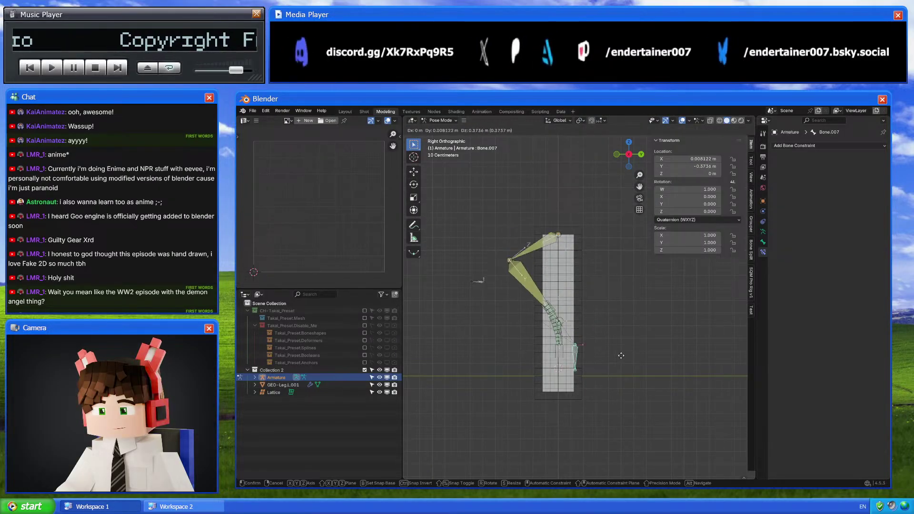
{"action": "left_click", "coordinate": [646, 352]}
{"action": "key", "text": "r"}
{"action": "right_click", "coordinate": [661, 346]}
{"action": "key", "text": "ctrl+z"}
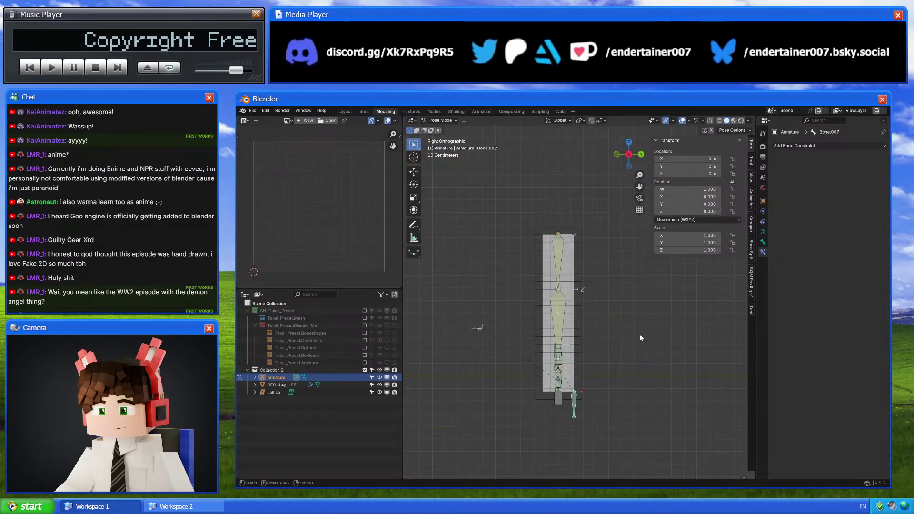
Raise the heel bone 0.1 m along Z, followed by about another 0.025 m
{"action": "scroll", "coordinate": [619, 392], "scroll_direction": "up", "scroll_amount": 2}
{"action": "key", "text": "g"}
{"action": "key", "text": "z"}
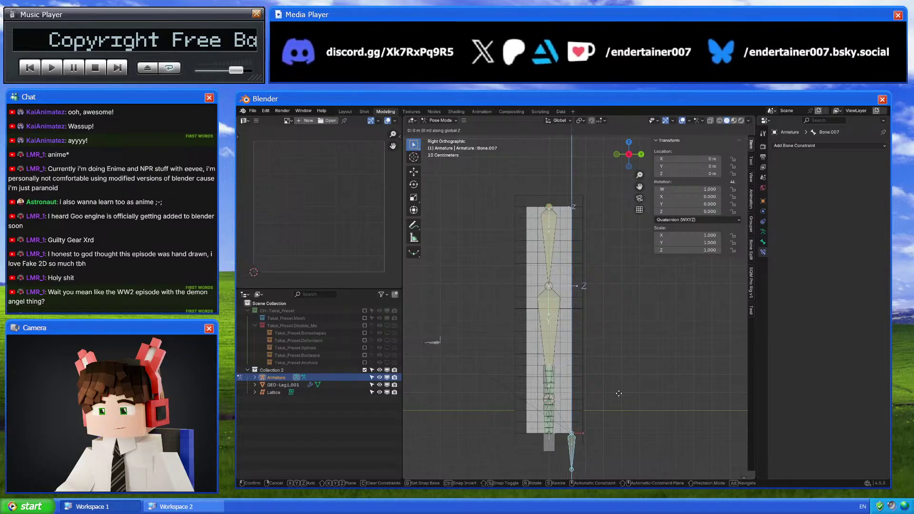
{"action": "left_click", "coordinate": [590, 401]}
{"action": "scroll", "coordinate": [605, 338], "scroll_direction": "up", "scroll_amount": 3}
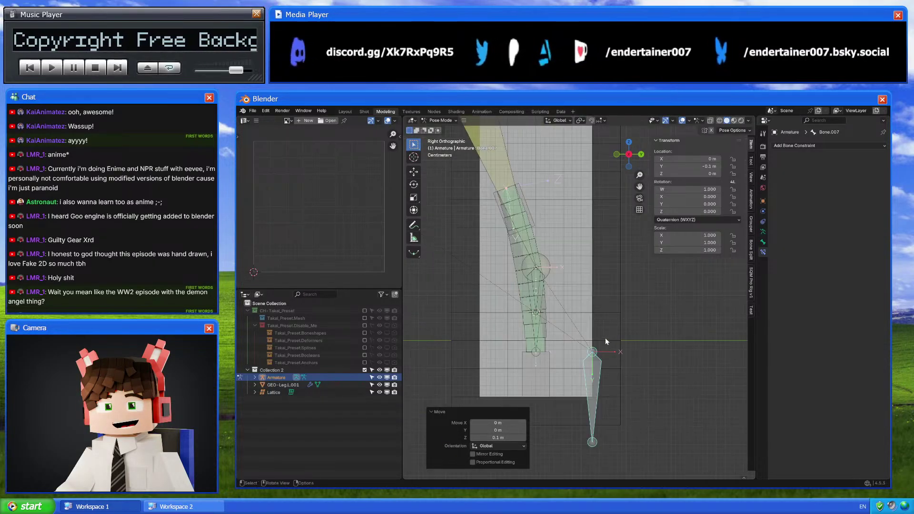
{"action": "left_click", "coordinate": [602, 351]}
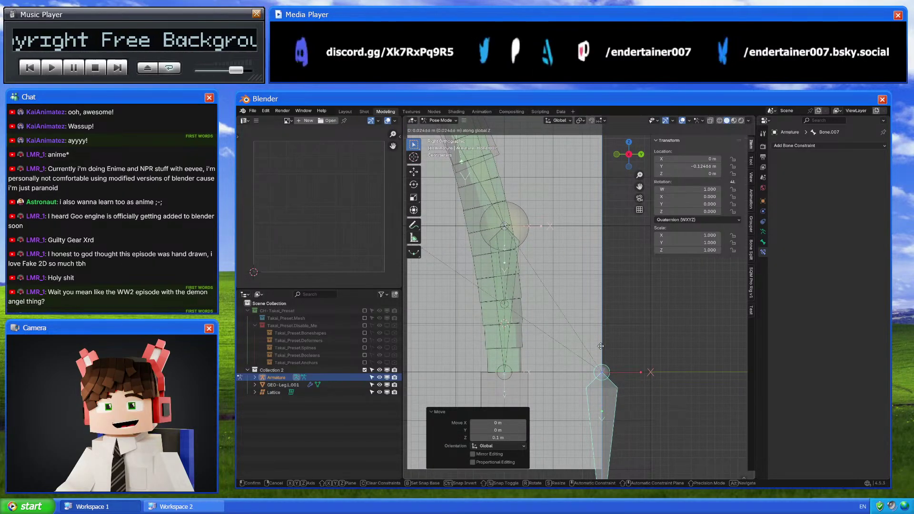
Move the heel bone about 0.07 m along Y, and undo its trial moves back to the rest position
{"action": "scroll", "coordinate": [601, 350], "scroll_direction": "down", "scroll_amount": 3}
{"action": "scroll", "coordinate": [601, 350], "scroll_direction": "up", "scroll_amount": 2}
{"action": "key", "text": "g"}
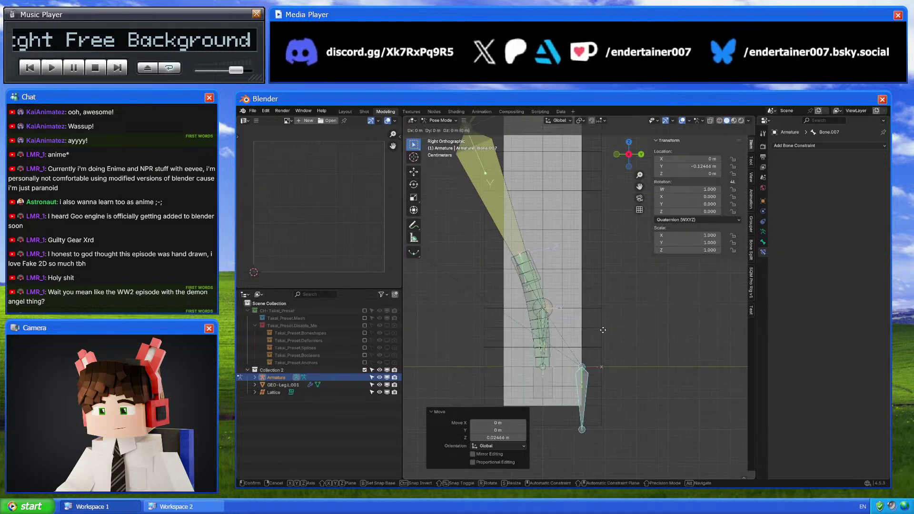
{"action": "key", "text": "x"}
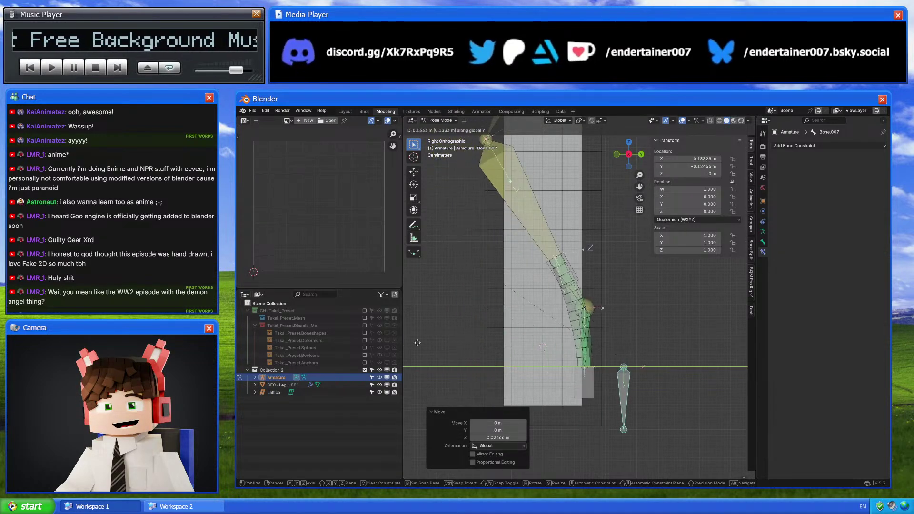
{"action": "left_click", "coordinate": [660, 346]}
{"action": "scroll", "coordinate": [644, 328], "scroll_direction": "down", "scroll_amount": 4}
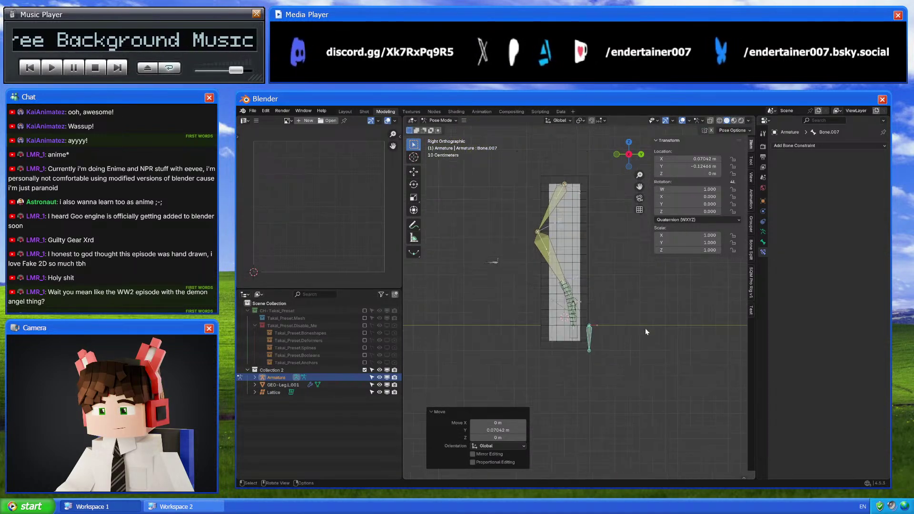
{"action": "scroll", "coordinate": [611, 321], "scroll_direction": "up", "scroll_amount": 2}
{"action": "key", "text": "ctrl+z"}
{"action": "key", "text": "ctrl+z"}
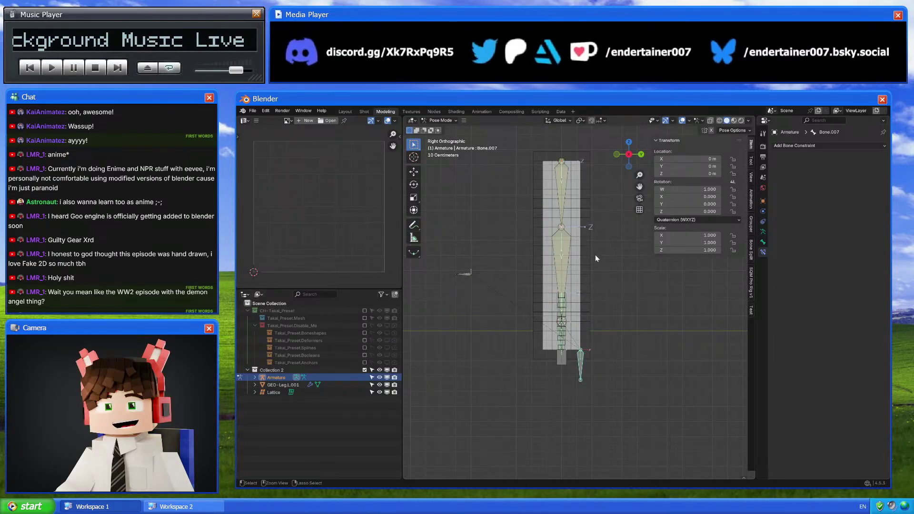
Raise the heel bone about 0.21 m along Z and lower it back by about 0.1 m
{"action": "key", "text": "ctrl+Tab"}
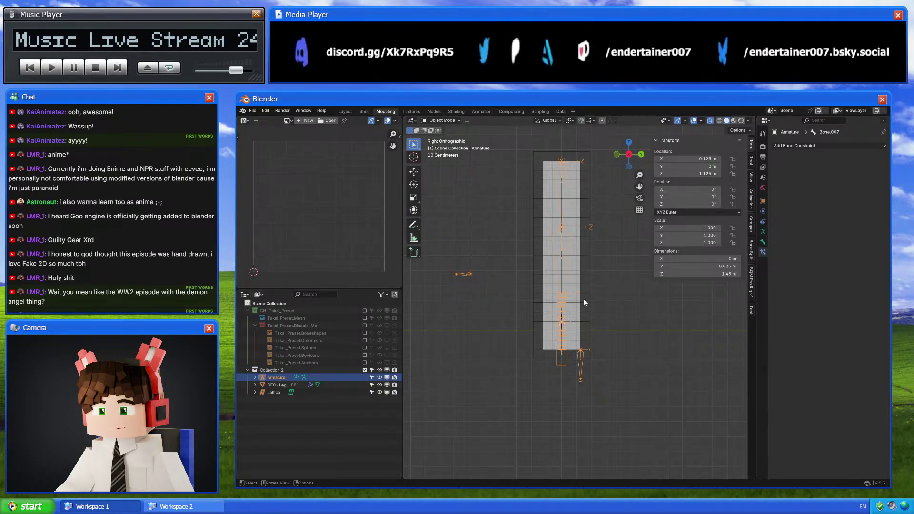
{"action": "key", "text": "ctrl+Tab"}
{"action": "key", "text": "g"}
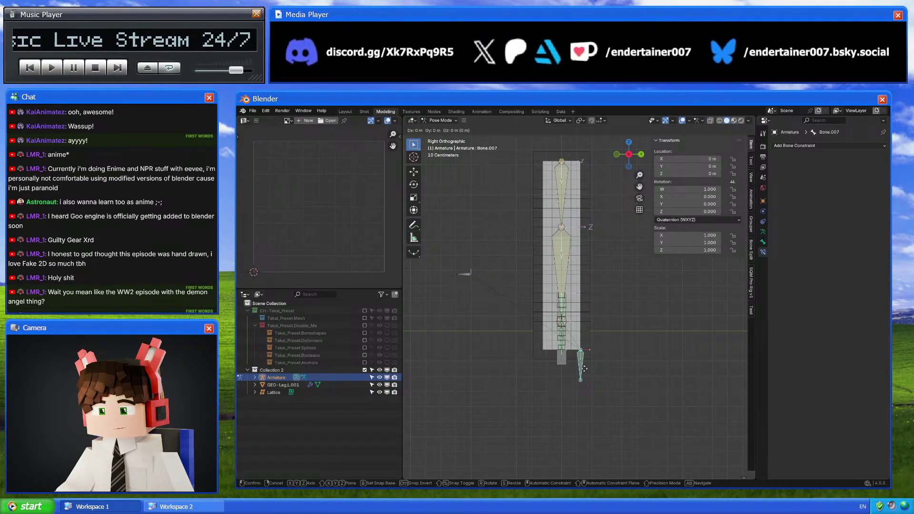
{"action": "key", "text": "z"}
{"action": "left_click", "coordinate": [592, 339]}
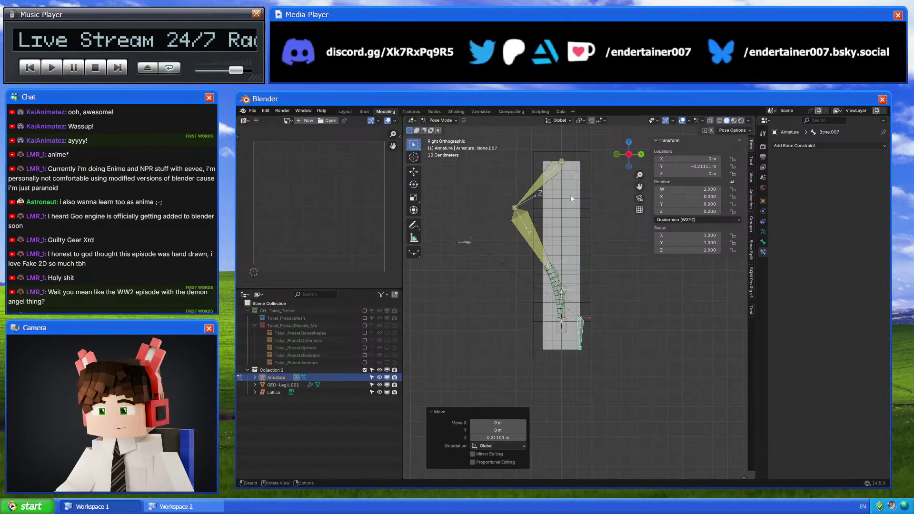
{"action": "key", "text": "g"}
{"action": "key", "text": "z"}
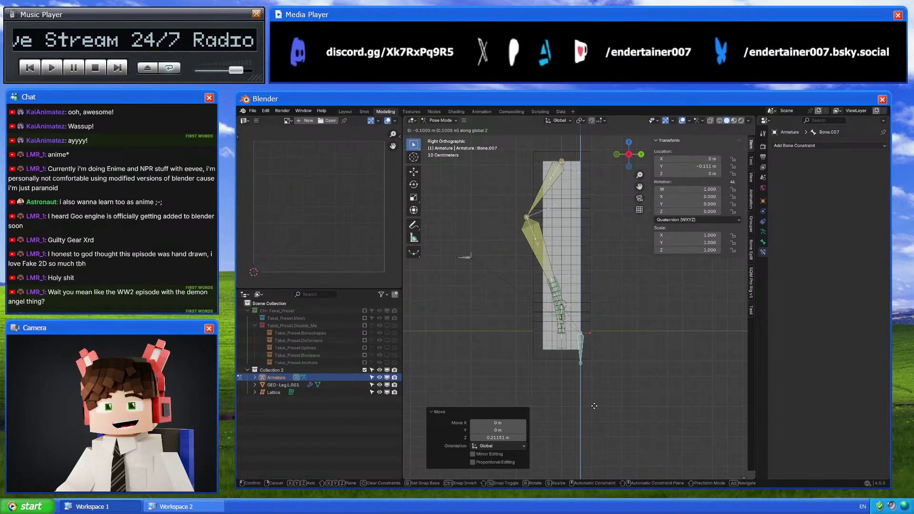
{"action": "left_click", "coordinate": [591, 384]}
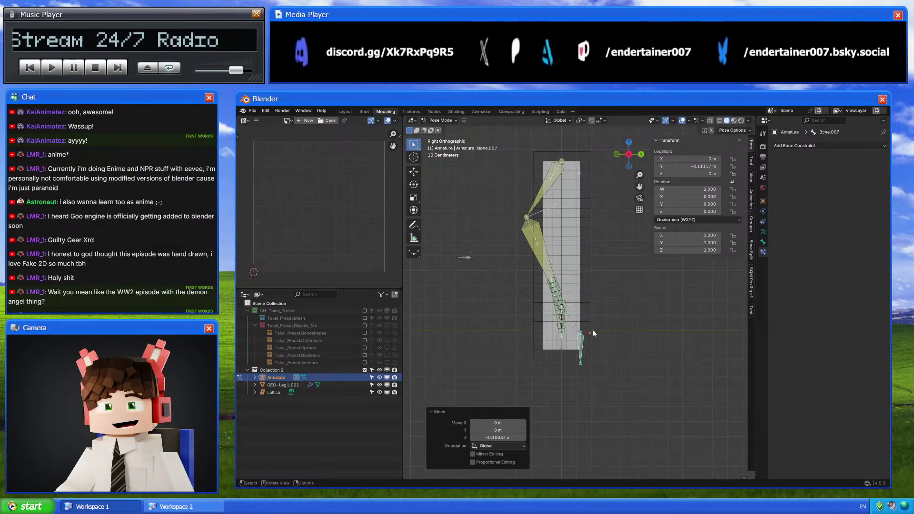
Try moving the heel bone along Y, and clear its location back to the rest position
{"action": "key", "text": "g"}
{"action": "key", "text": "x"}
{"action": "key", "text": "y"}
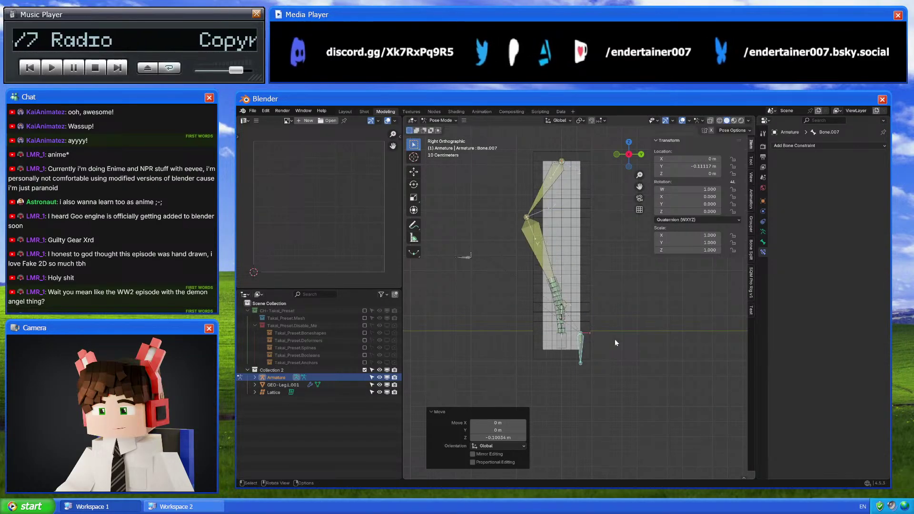
{"action": "left_click", "coordinate": [614, 339]}
{"action": "key", "text": "alt+g"}
Leave posing the armature and open the GEO-Leg.L.001 mesh for editing
{"action": "key", "text": "ctrl+Tab"}
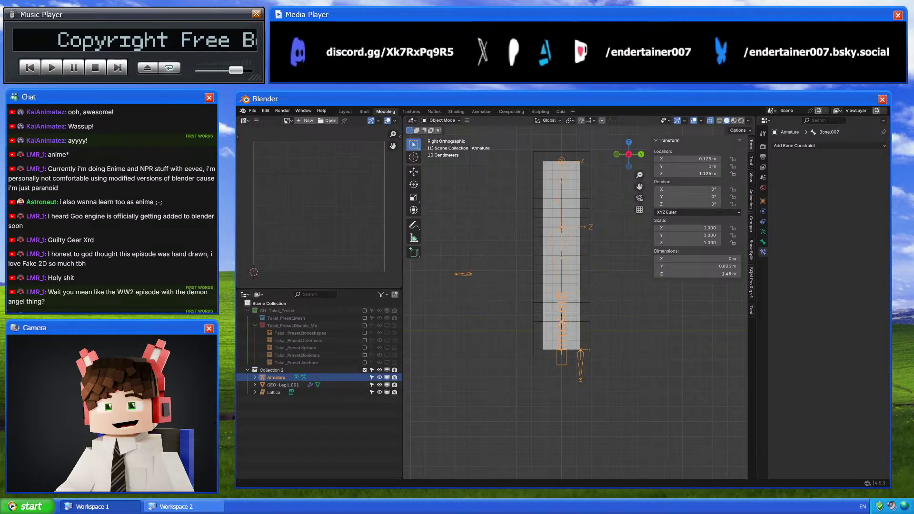
{"action": "key", "text": "alt+Tab"}
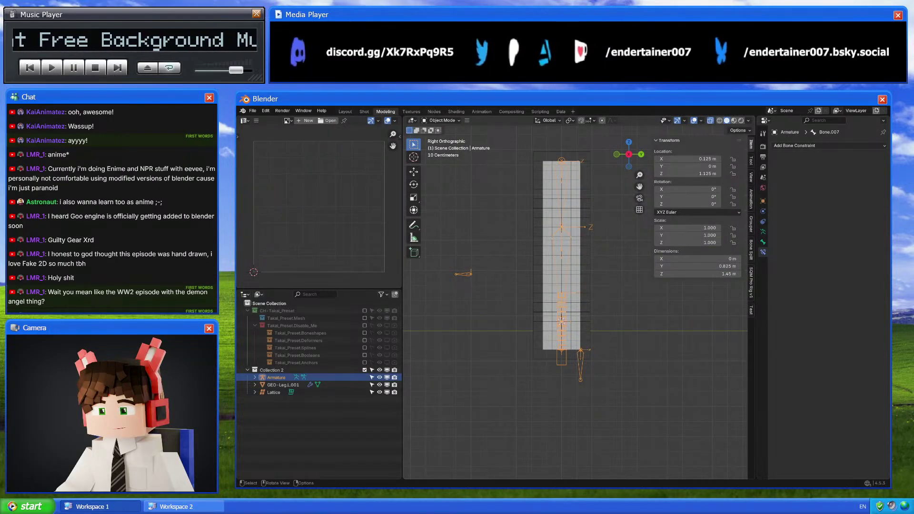
{"action": "left_click", "coordinate": [284, 385]}
{"action": "key", "text": "Tab"}
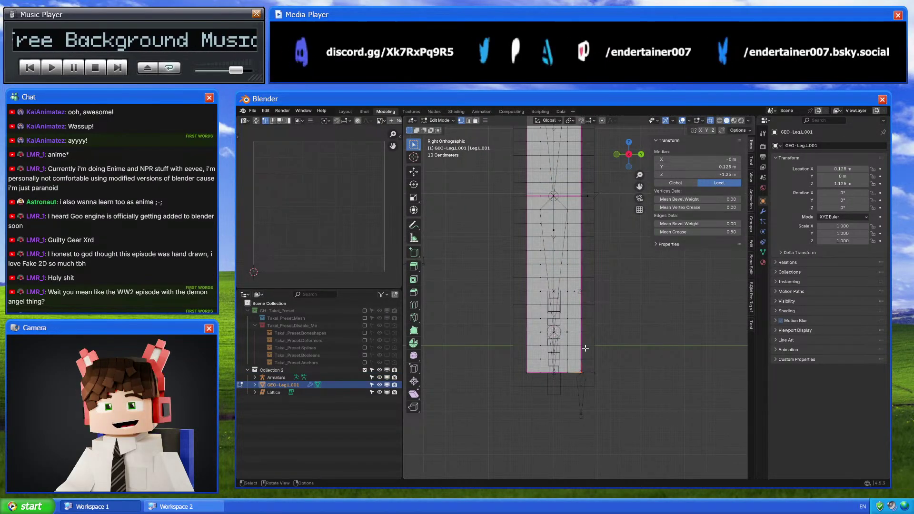
Try to delete the lowest row of the leg mesh, and undo the deletion
{"action": "left_click_drag", "start_coordinate": [519, 364], "coordinate": [600, 369]}
{"action": "right_click", "coordinate": [566, 350]}
{"action": "left_click", "coordinate": [565, 353]}
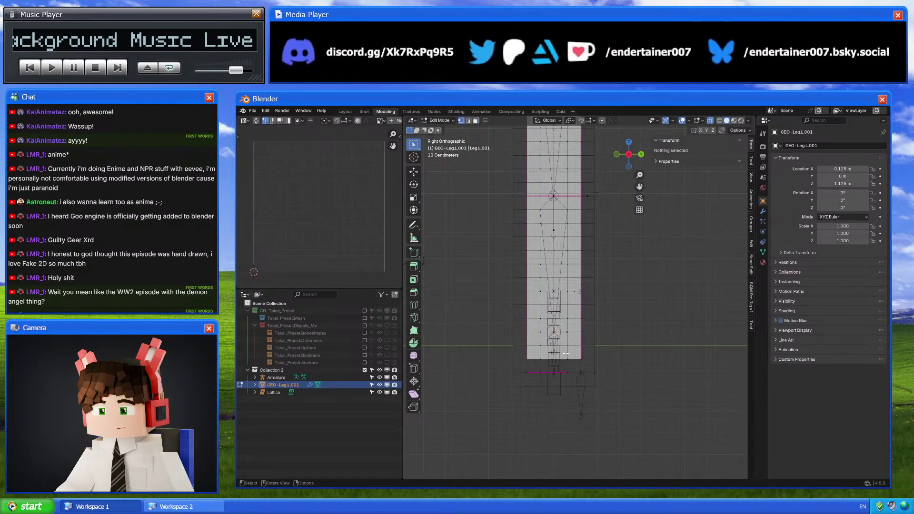
{"action": "key", "text": "ctrl+z"}
{"action": "key", "text": "ctrl+z"}
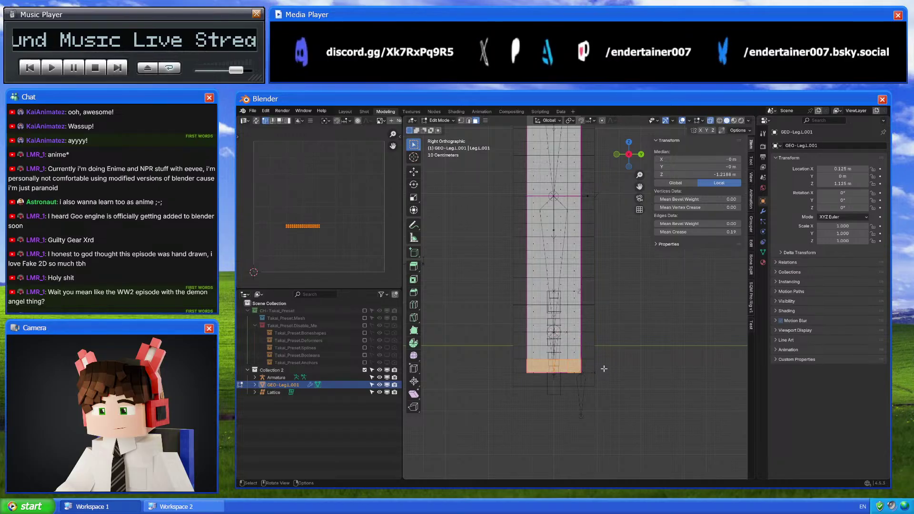
Select every edge of the leg mesh and set the mean crease to 0
{"action": "key", "text": "2"}
{"action": "key", "text": "a"}
{"action": "key", "text": "ctrl+e"}
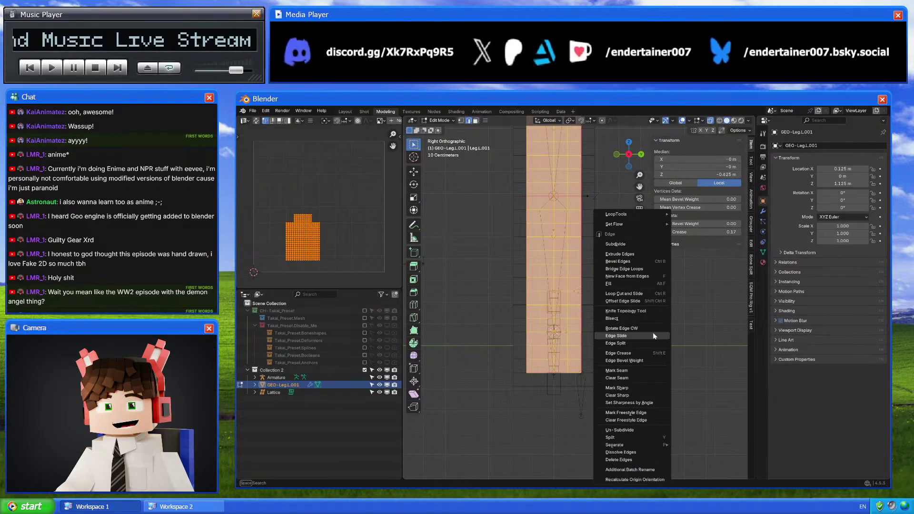
{"action": "left_click", "coordinate": [641, 395]}
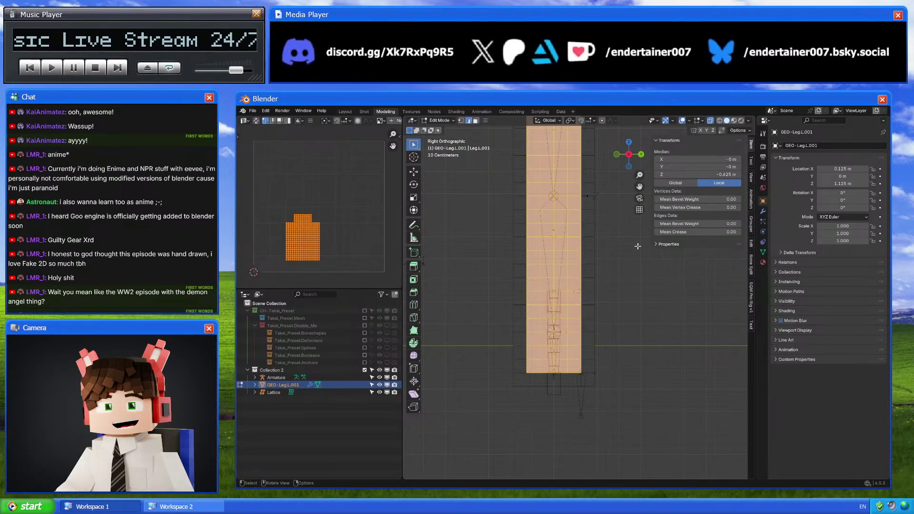
{"action": "key", "text": "ctrl+z"}
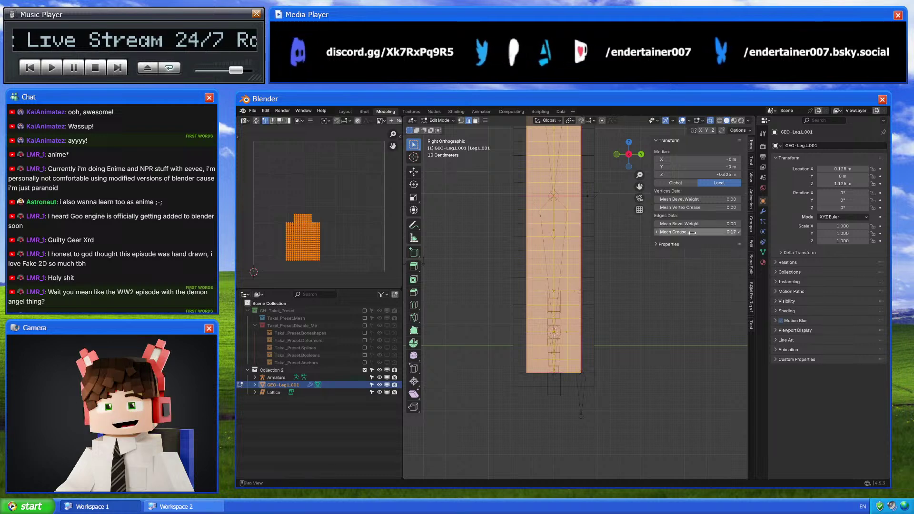
Select the horizontal edge loop at the knee of the leg mesh and mark it as a seam
{"action": "left_click", "coordinate": [575, 194], "text": "alt"}
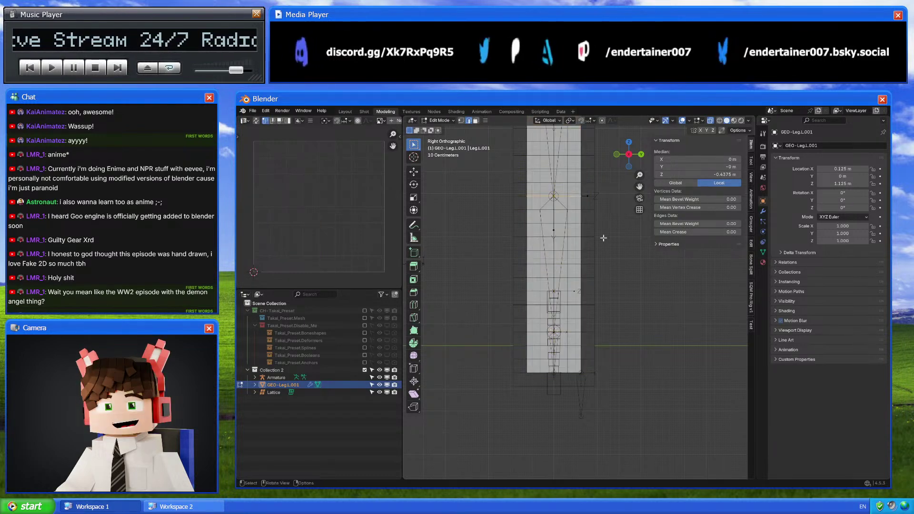
{"action": "key", "text": "ctrl+e"}
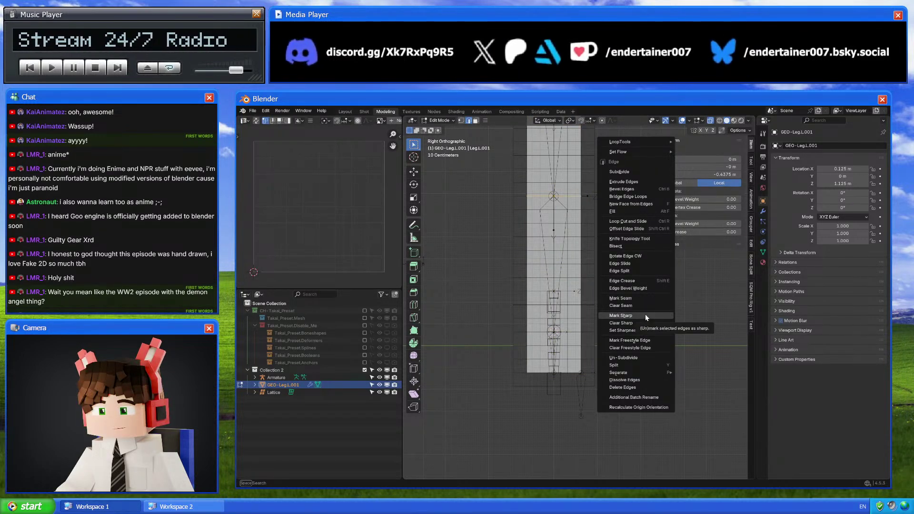
{"action": "left_click", "coordinate": [646, 307]}
{"action": "left_click", "coordinate": [643, 313]}
{"action": "key", "text": "ctrl+z"}
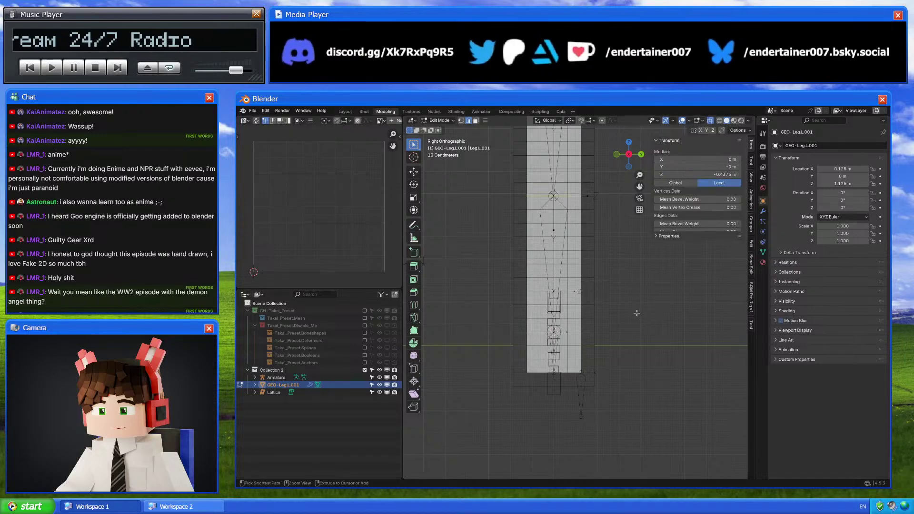
{"action": "key", "text": "ctrl+e"}
{"action": "left_click", "coordinate": [633, 304]}
{"action": "left_click", "coordinate": [632, 306]}
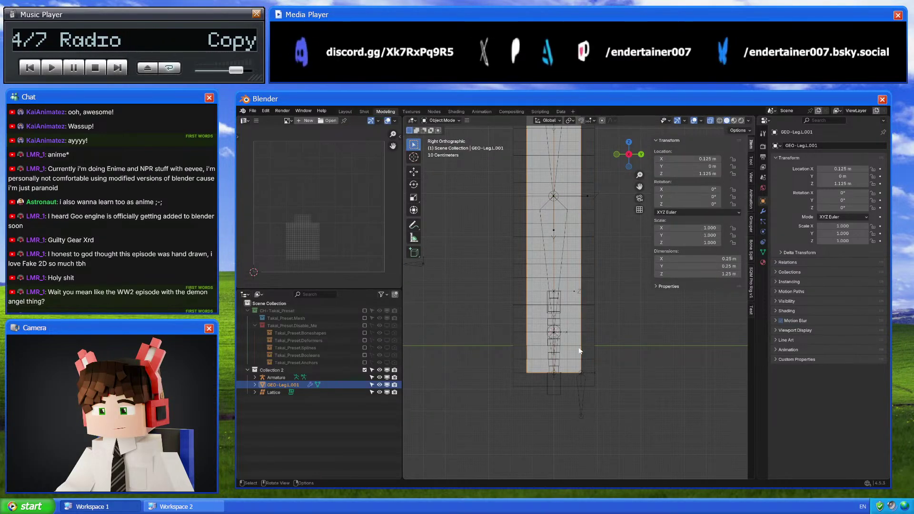
Delete the lowest row of faces from the leg mesh
{"action": "left_click_drag", "start_coordinate": [518, 363], "coordinate": [605, 369]}
{"action": "key", "text": "x"}
{"action": "left_click", "coordinate": [650, 371]}
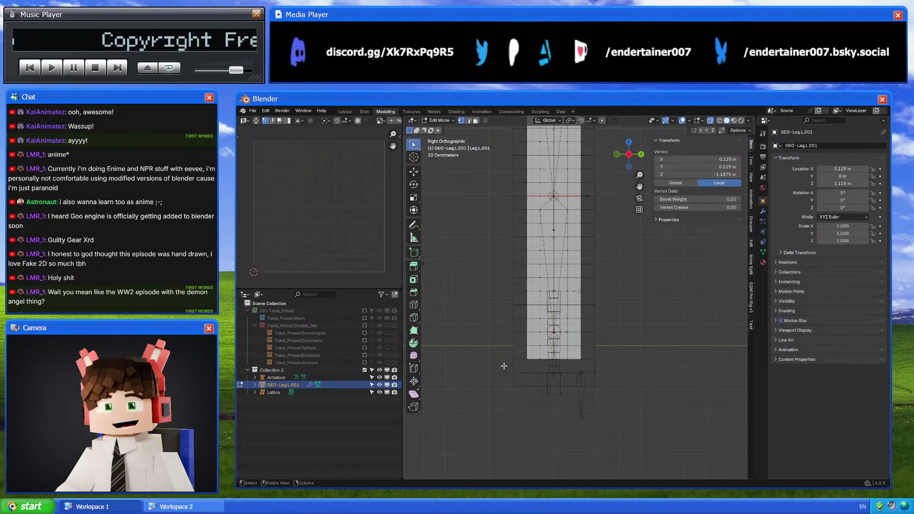
{"action": "left_click_drag", "start_coordinate": [501, 363], "coordinate": [626, 392]}
Merge all vertices of the leg mesh by distance at 0.0001 m and finish editing it
{"action": "key", "text": "a"}
{"action": "right_click", "coordinate": [651, 344]}
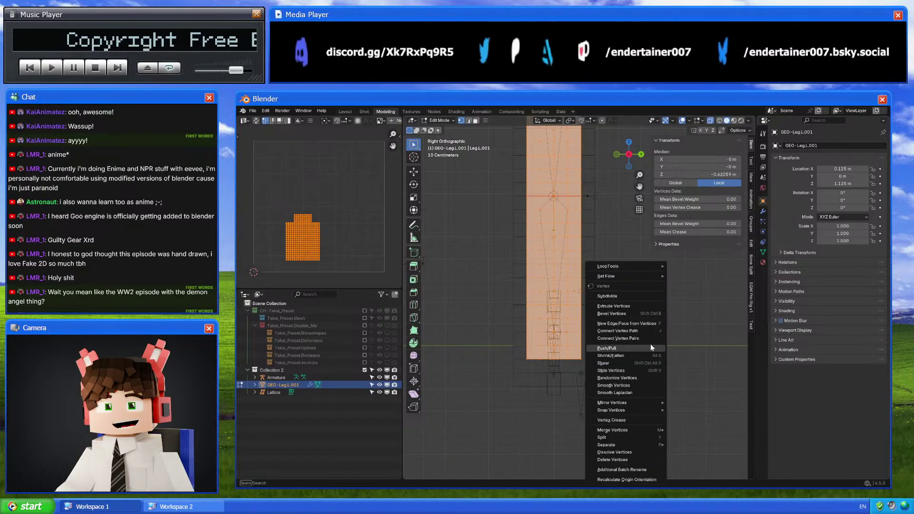
{"action": "mouse_move", "coordinate": [638, 430]}
{"action": "left_click", "coordinate": [691, 457]}
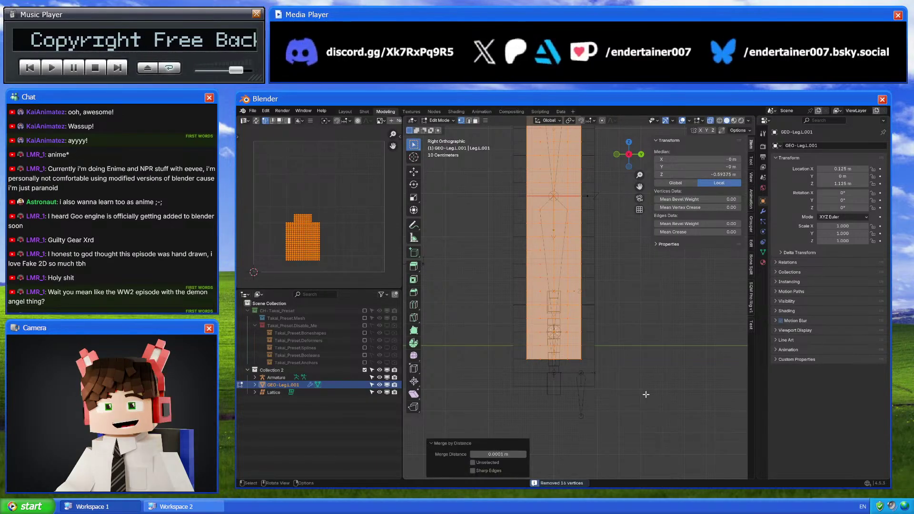
{"action": "key", "text": "Tab"}
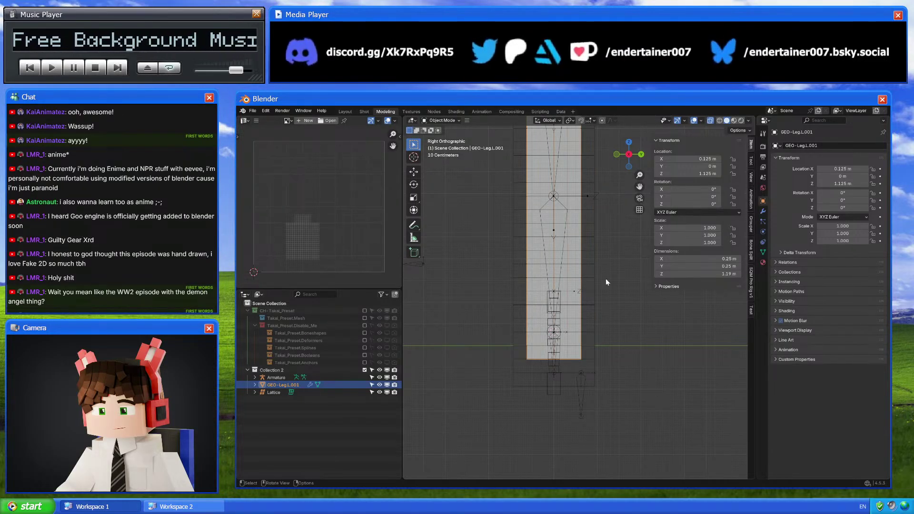
Place the 3D cursor midway between the centre points of the leg mesh's top and bottom ends
{"action": "middle_click_drag", "start_coordinate": [579, 240], "coordinate": [568, 292], "text": "shift"}
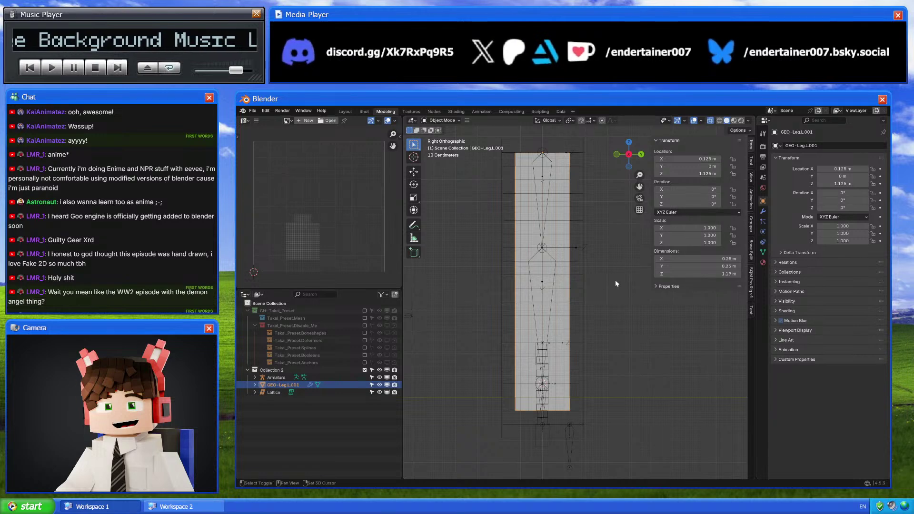
{"action": "key", "text": "Tab"}
{"action": "left_click", "coordinate": [540, 151], "text": "shift"}
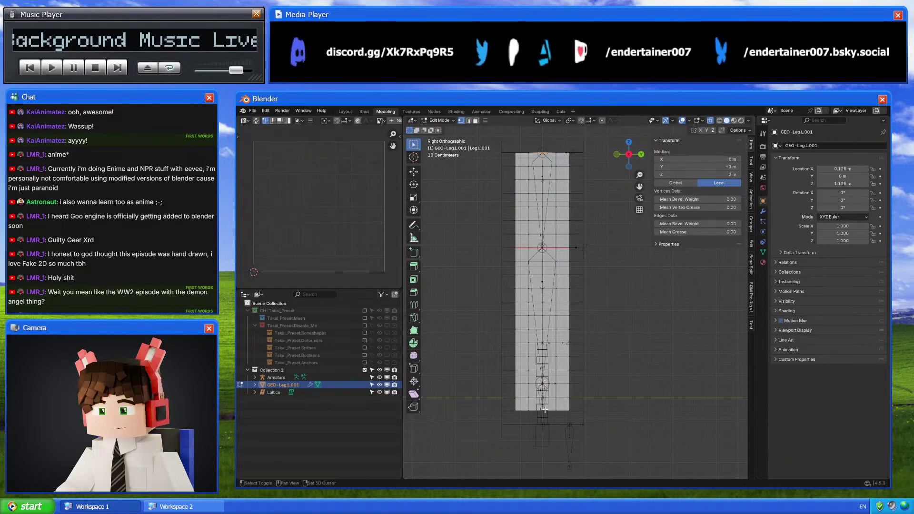
{"action": "key", "text": "Tab"}
Snap the lattice to the 3D cursor so it is centred on the shortened leg
{"action": "left_click", "coordinate": [590, 333]}
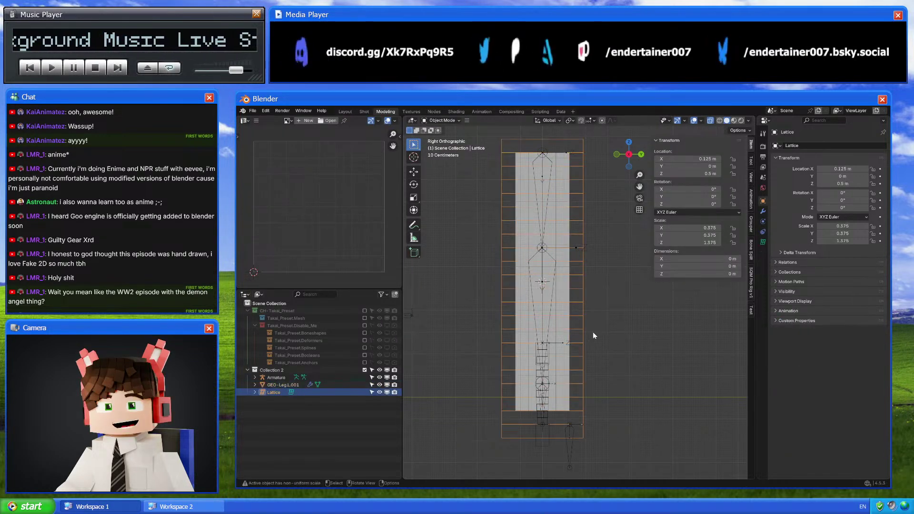
{"action": "key", "text": "shift+s"}
{"action": "left_click", "coordinate": [603, 228]}
{"action": "key", "text": "KP_Decimal"}
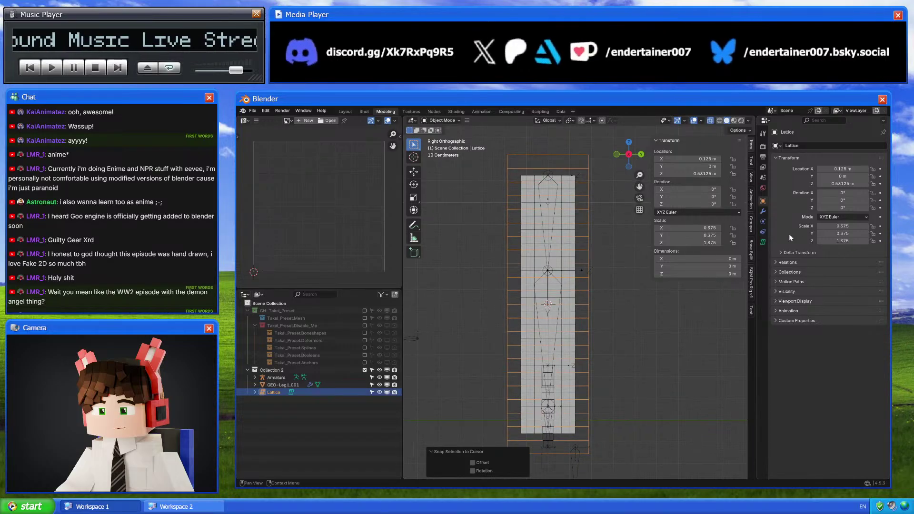
Set the lattice's W resolution to 22 and its Z scale to 1.312
{"action": "left_click", "coordinate": [763, 241]}
{"action": "left_click", "coordinate": [819, 184]}
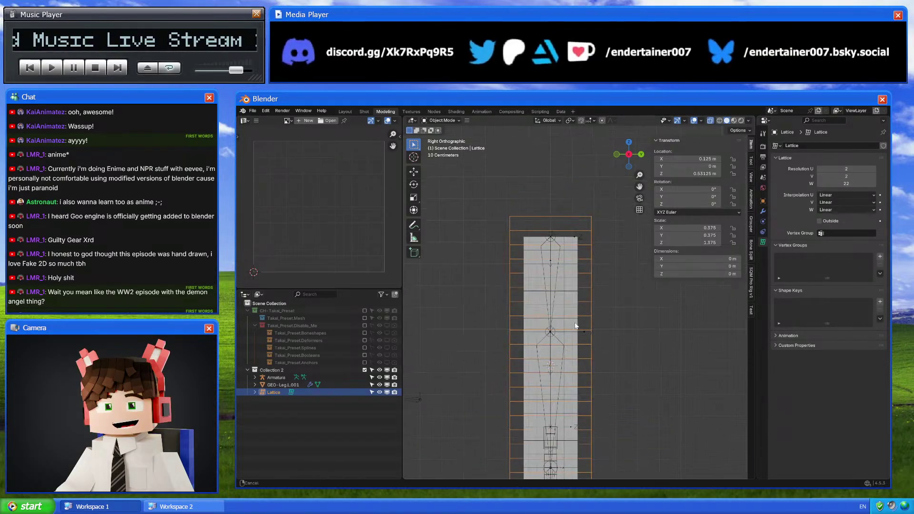
{"action": "scroll", "coordinate": [613, 300], "scroll_direction": "up", "scroll_amount": 7}
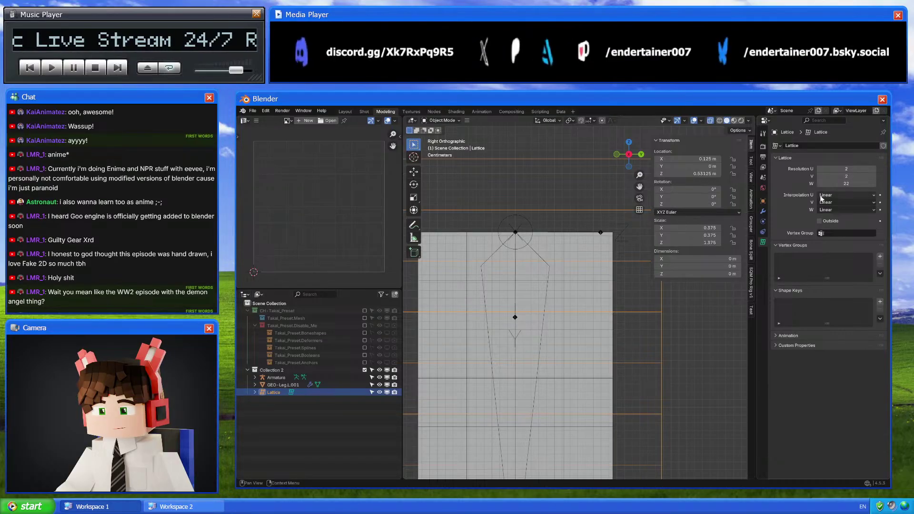
{"action": "scroll", "coordinate": [561, 372], "scroll_direction": "up", "scroll_amount": 1}
{"action": "middle_click_drag", "start_coordinate": [579, 294], "coordinate": [561, 371], "text": "shift"}
{"action": "scroll", "coordinate": [561, 372], "scroll_direction": "up", "scroll_amount": 3}
{"action": "left_click_drag", "start_coordinate": [705, 243], "coordinate": [690, 243]}
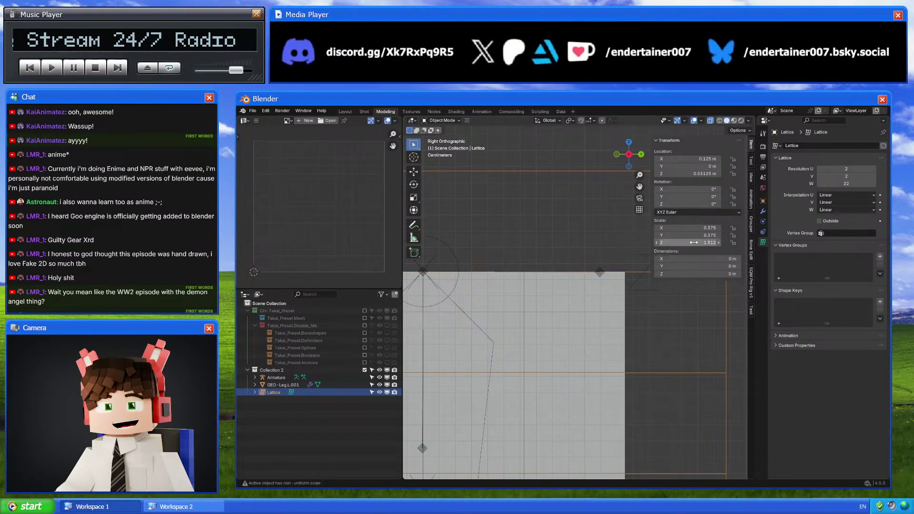
{"action": "left_click", "coordinate": [690, 242]}
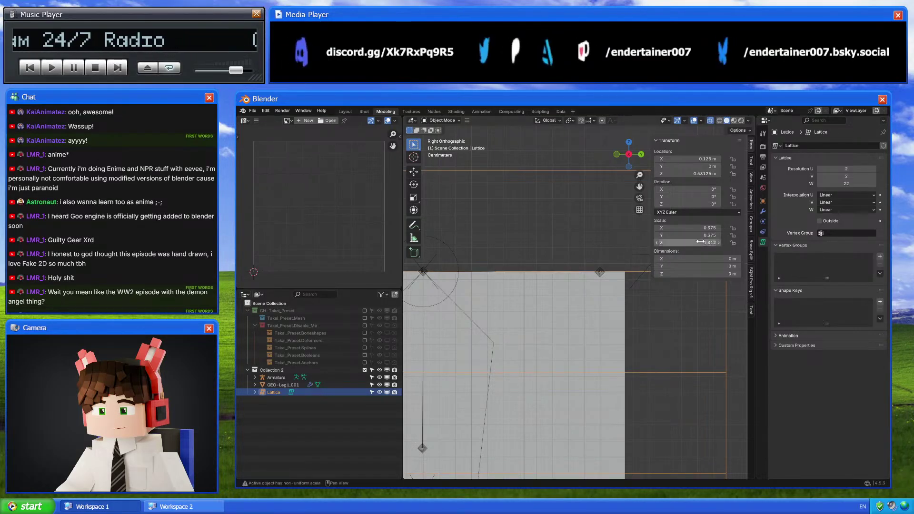
{"action": "key", "text": "Return"}
Examine how the lattice rows line up with the upper and lower ends of the leg mesh
{"action": "scroll", "coordinate": [526, 372], "scroll_direction": "up", "scroll_amount": 3}
{"action": "scroll", "coordinate": [525, 370], "scroll_direction": "up", "scroll_amount": 6}
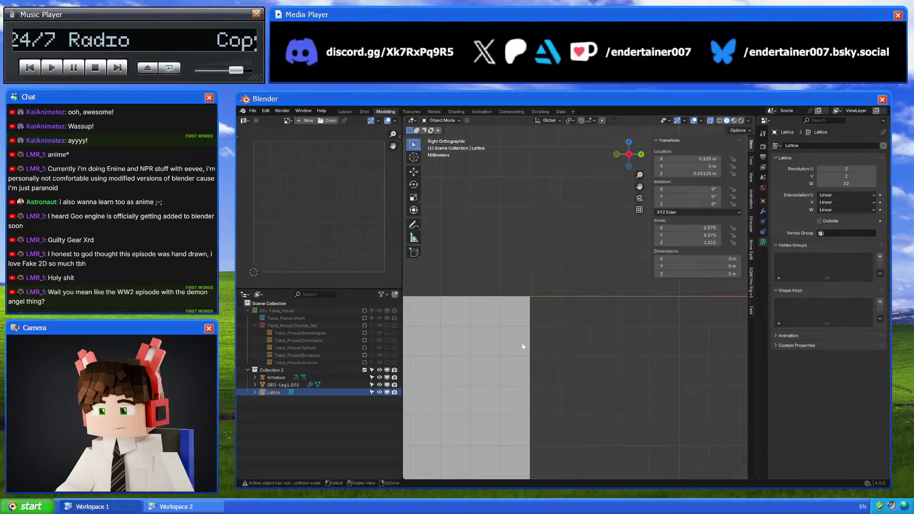
{"action": "scroll", "coordinate": [594, 366], "scroll_direction": "down", "scroll_amount": 5}
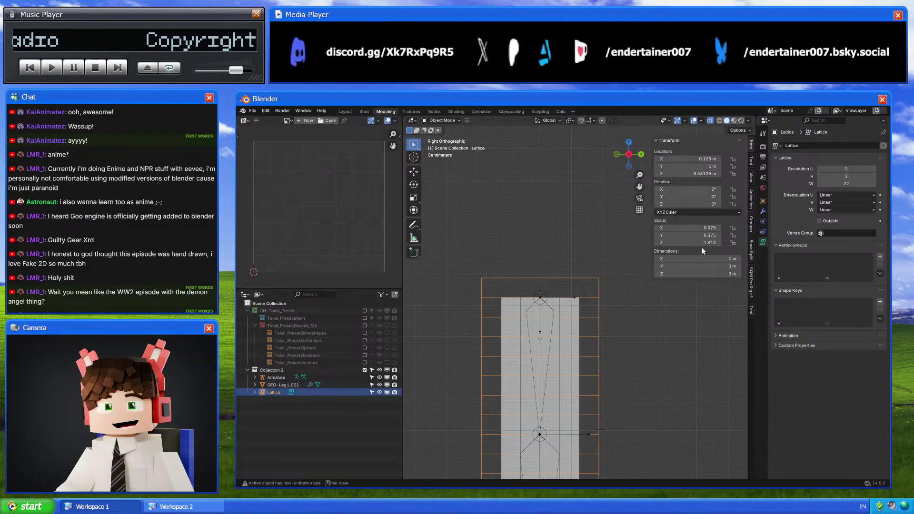
{"action": "scroll", "coordinate": [607, 411], "scroll_direction": "down", "scroll_amount": 3}
{"action": "scroll", "coordinate": [605, 407], "scroll_direction": "up", "scroll_amount": 2}
{"action": "middle_click_drag", "start_coordinate": [605, 407], "coordinate": [612, 299], "text": "shift"}
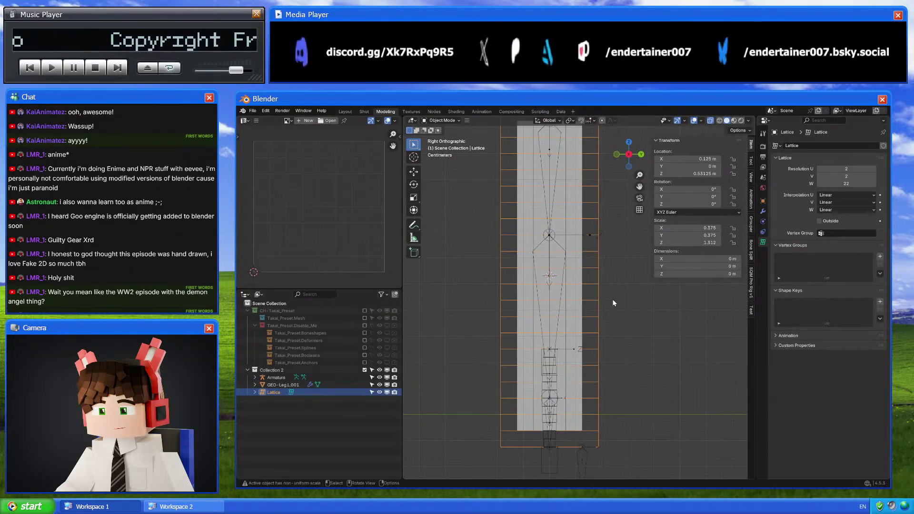
{"action": "left_click", "coordinate": [581, 320]}
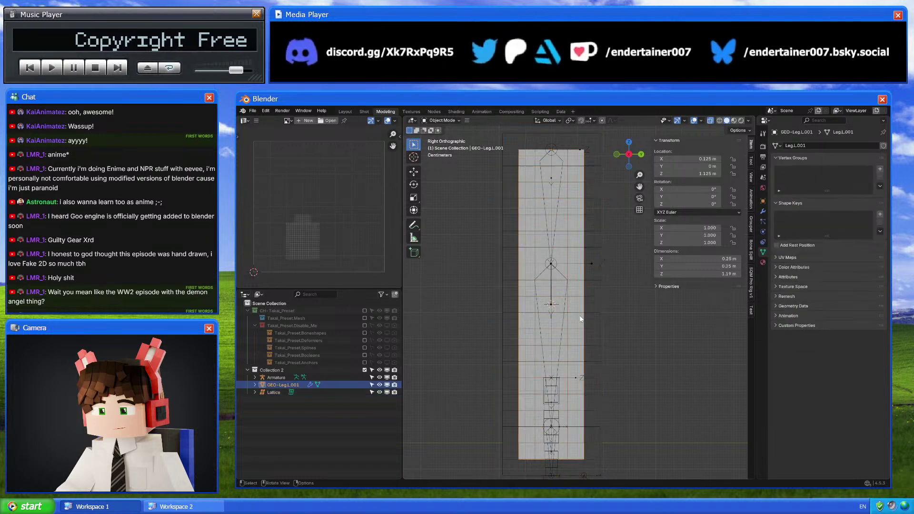
{"action": "scroll", "coordinate": [615, 323], "scroll_direction": "up", "scroll_amount": 2}
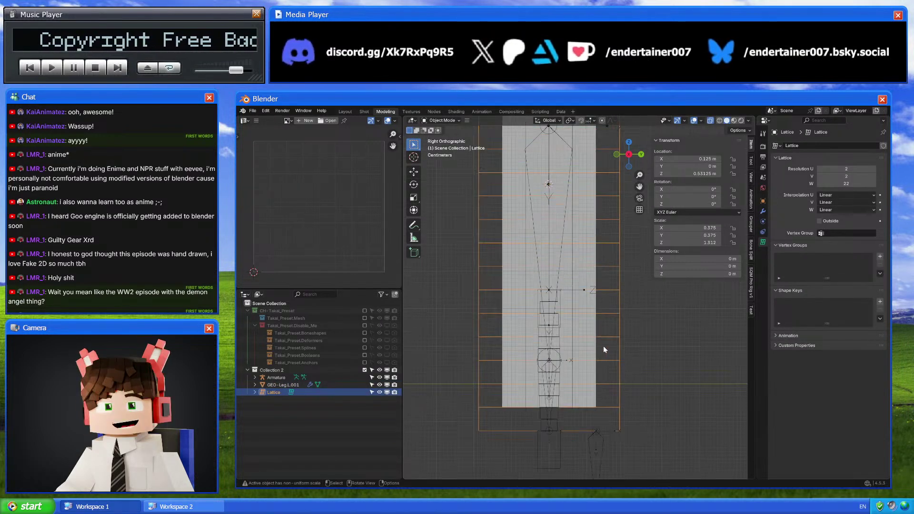
Examine the lower-leg and ankle bones in Pose and Edit Mode against the lower end of the leg mesh
{"action": "middle_click_drag", "start_coordinate": [604, 346], "coordinate": [593, 300], "text": "shift"}
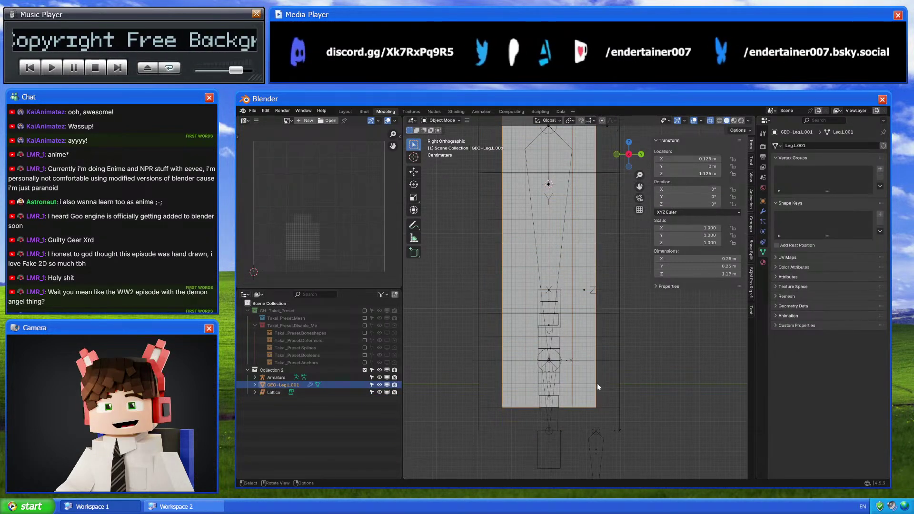
{"action": "left_click", "coordinate": [563, 420]}
{"action": "key", "text": "Tab"}
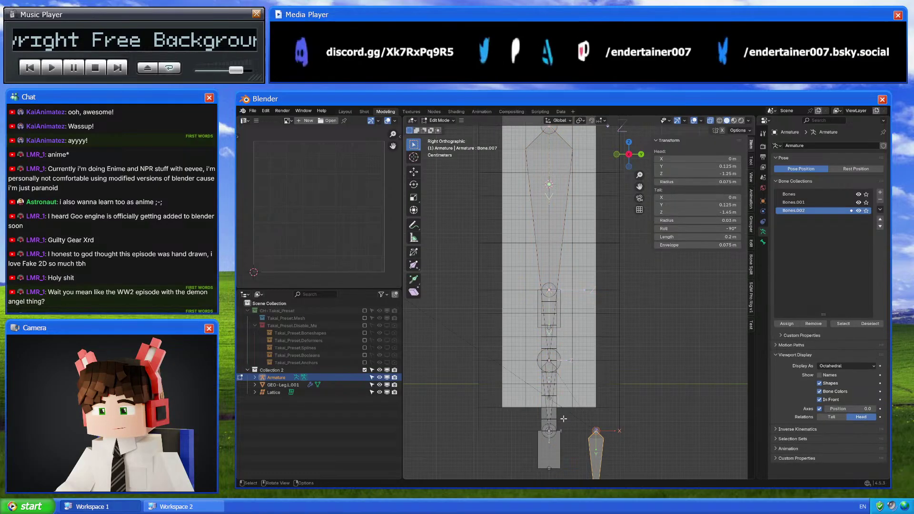
{"action": "scroll", "coordinate": [564, 418], "scroll_direction": "down", "scroll_amount": 2}
{"action": "left_click", "coordinate": [589, 381]}
{"action": "middle_click_drag", "start_coordinate": [599, 379], "coordinate": [656, 349]}
{"action": "key", "text": "Tab"}
{"action": "key", "text": "ctrl+Tab"}
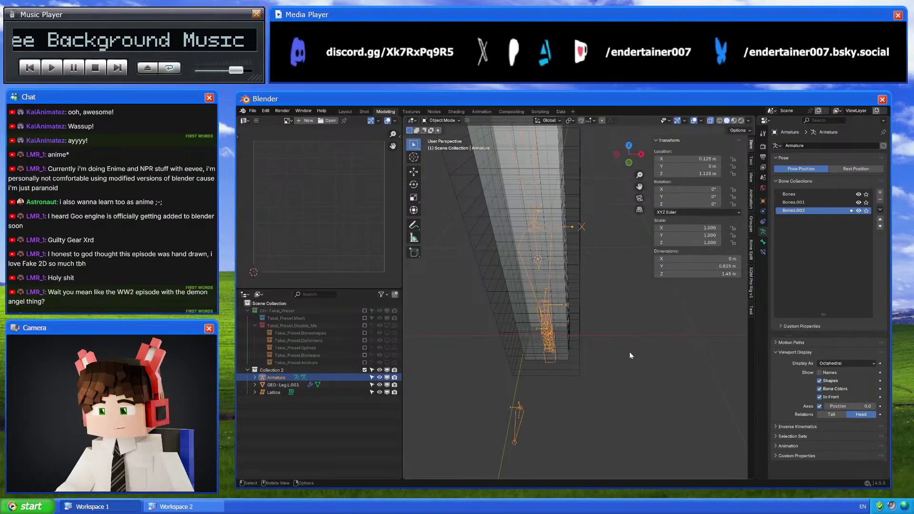
{"action": "key", "text": "KP_Decimal"}
{"action": "left_click", "coordinate": [551, 305]}
{"action": "left_click", "coordinate": [554, 303]}
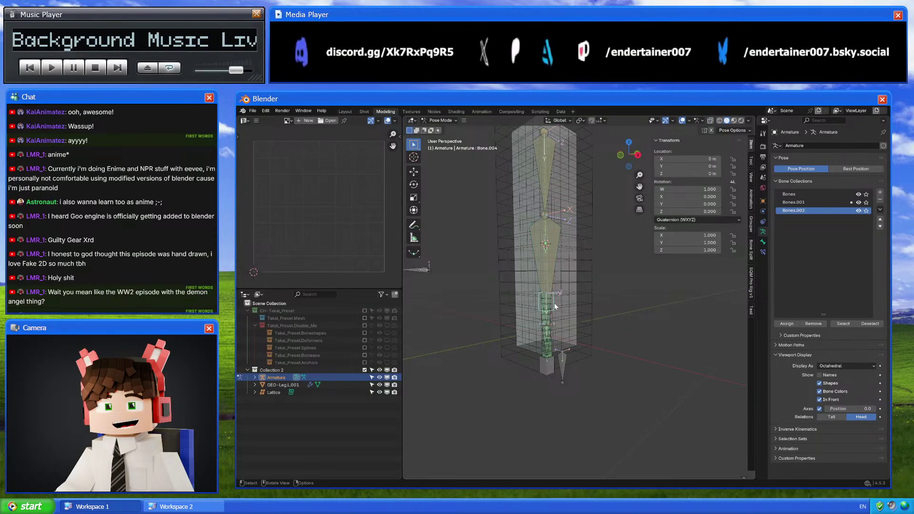
{"action": "left_click", "coordinate": [547, 286]}
{"action": "left_click", "coordinate": [552, 325]}
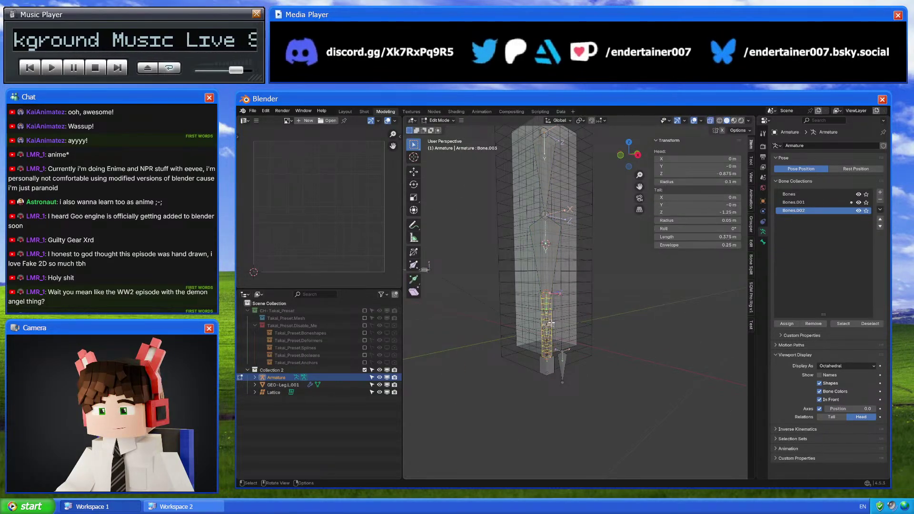
{"action": "left_click", "coordinate": [551, 365]}
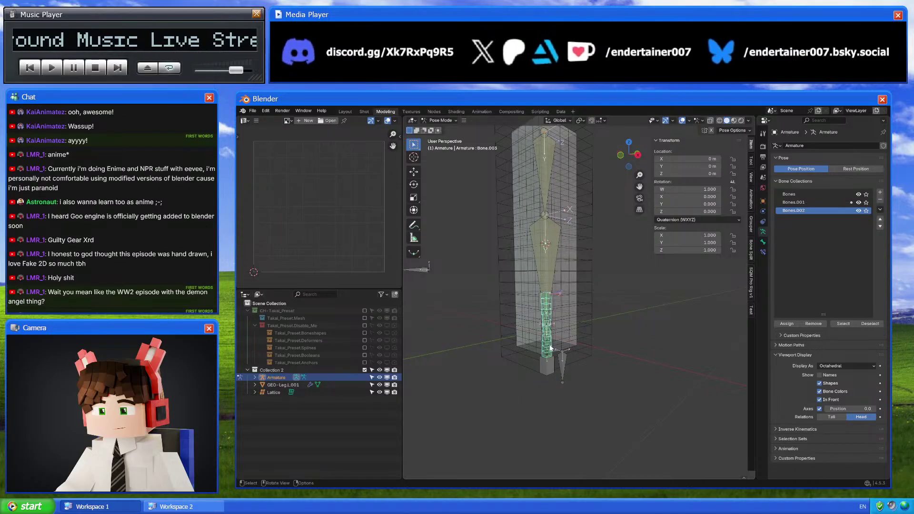
{"action": "left_click", "coordinate": [549, 341]}
{"action": "key", "text": "Tab"}
{"action": "key", "text": "Tab"}
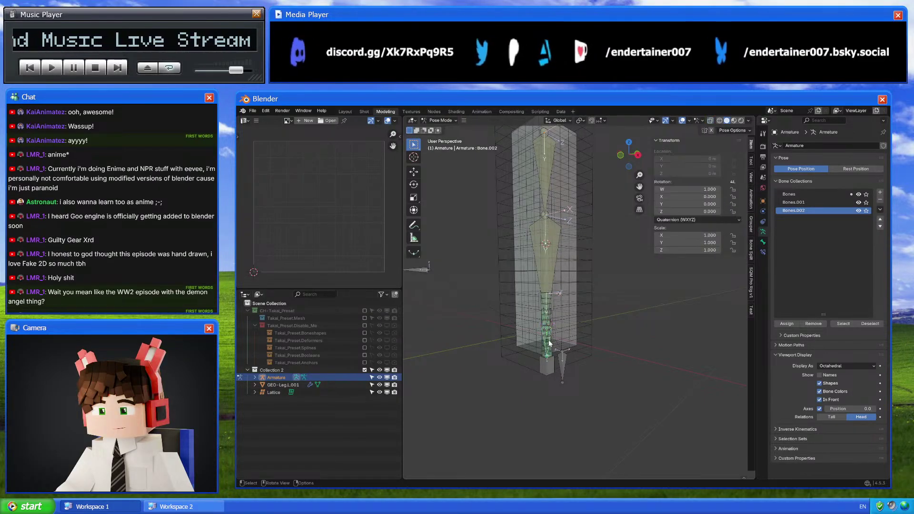
Check the IK constraint settings on the lower-leg bone
{"action": "left_click", "coordinate": [542, 251]}
{"action": "middle_click_drag", "start_coordinate": [541, 251], "coordinate": [589, 335]}
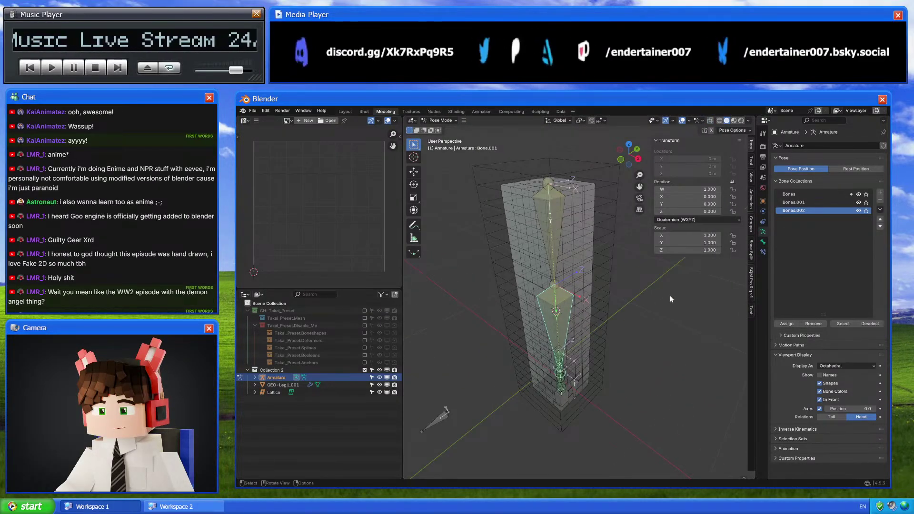
{"action": "left_click", "coordinate": [763, 252]}
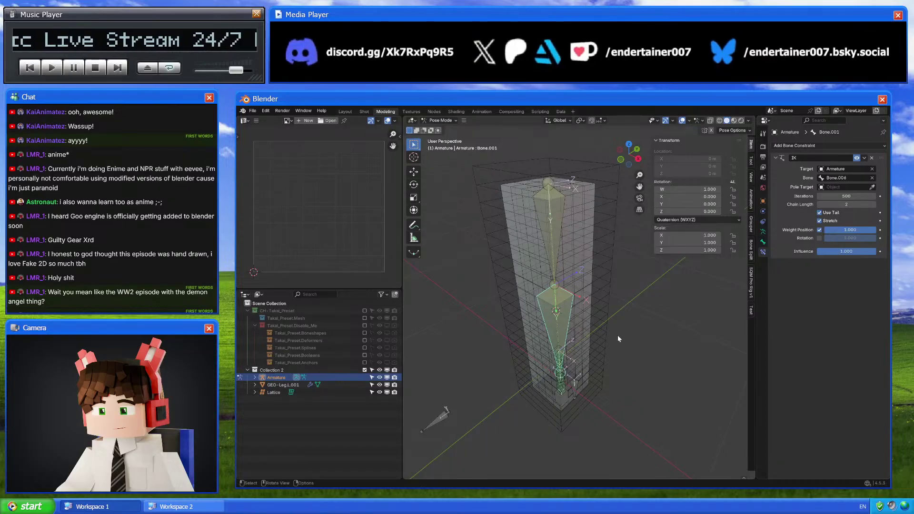
{"action": "middle_click_drag", "start_coordinate": [618, 335], "coordinate": [546, 401]}
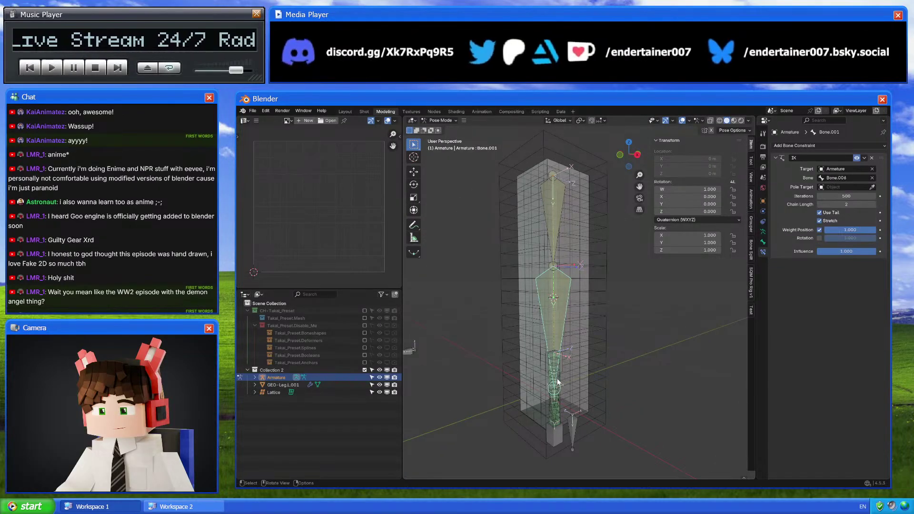
Place the 3D cursor on the leg mesh's centre point at local Z -0.8125 m, just above the ankle joint
{"action": "left_click", "coordinate": [637, 155]}
{"action": "key", "text": "ctrl+Tab"}
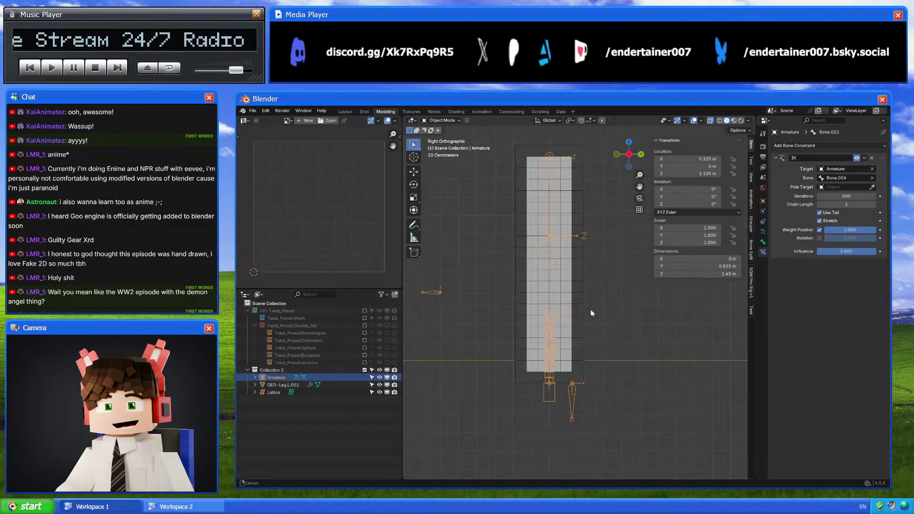
{"action": "left_click", "coordinate": [575, 322]}
{"action": "key", "text": "Tab"}
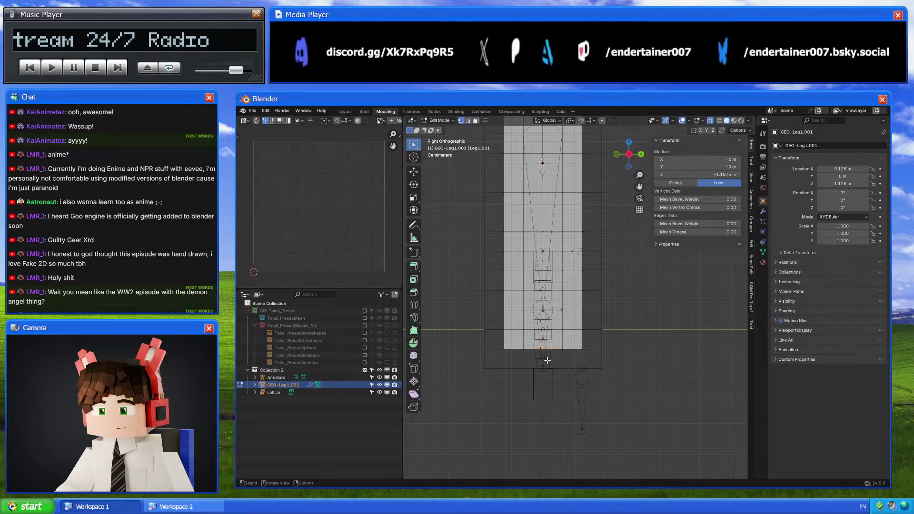
{"action": "key", "text": "Tab"}
{"action": "left_click", "coordinate": [588, 382]}
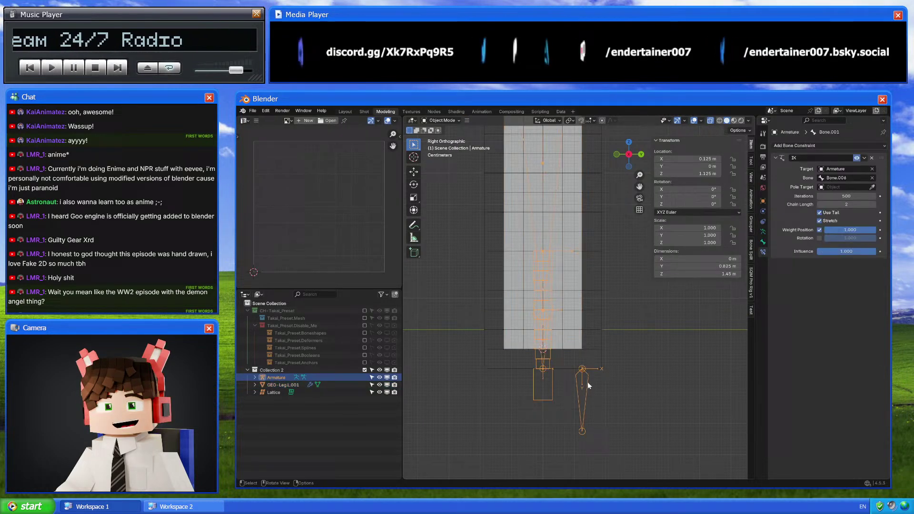
{"action": "left_click", "coordinate": [574, 236]}
{"action": "key", "text": "Tab"}
{"action": "key", "text": "shift+s"}
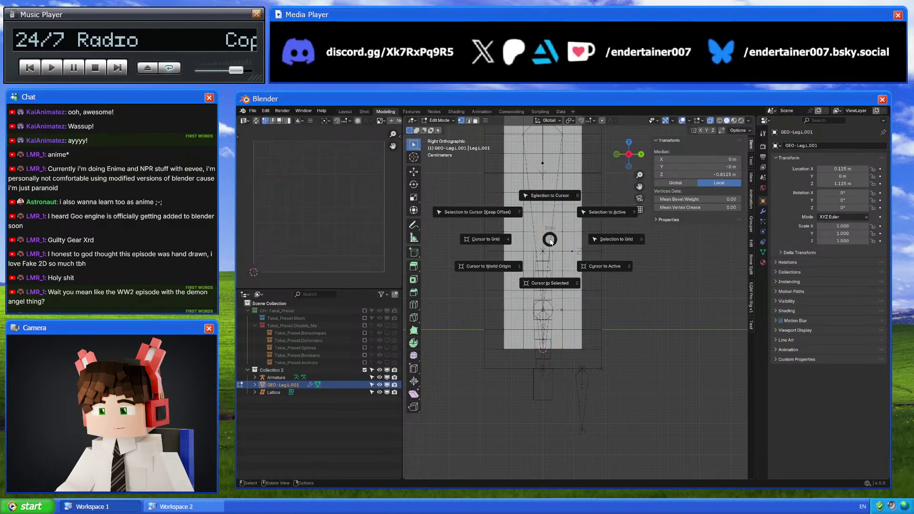
{"action": "left_click", "coordinate": [550, 283]}
Snap the joint at the lower end of the lower-leg bone, together with its control bone, to the 3D cursor
{"action": "key", "text": "Tab"}
{"action": "left_click", "coordinate": [585, 378]}
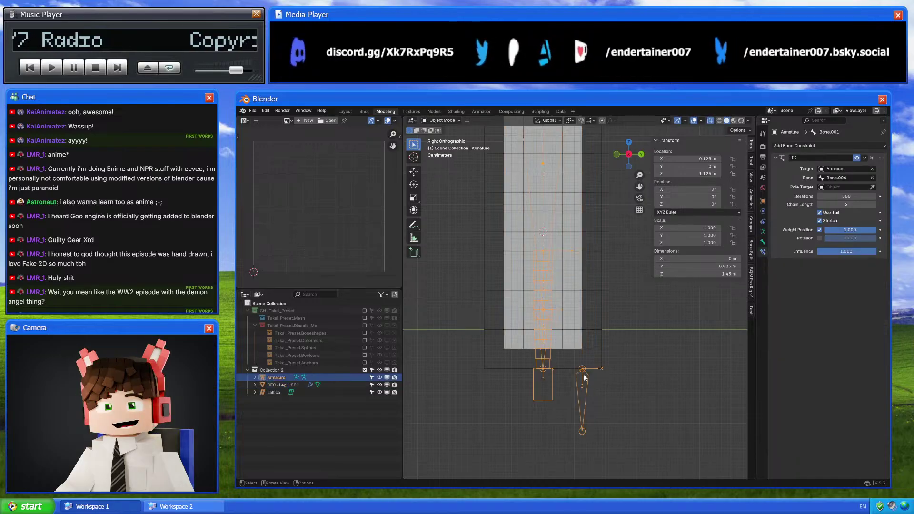
{"action": "key", "text": "Tab"}
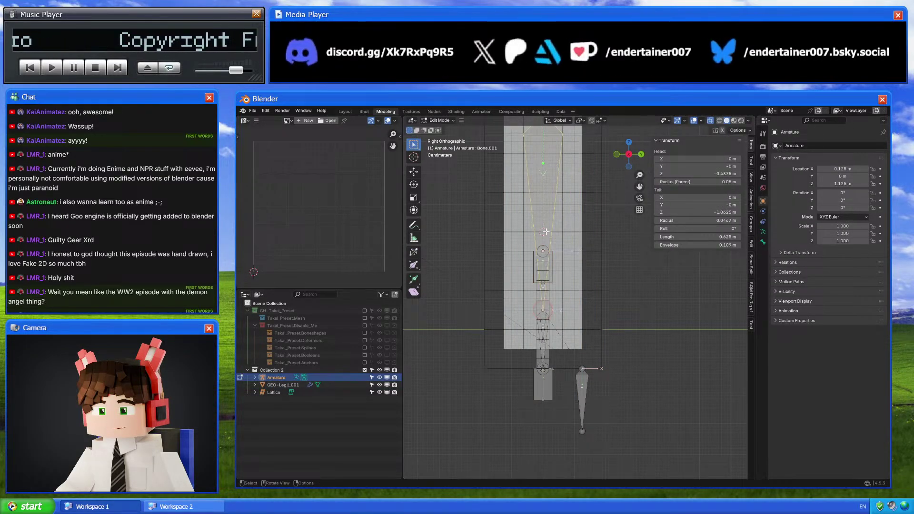
{"action": "left_click", "coordinate": [543, 267], "text": "shift"}
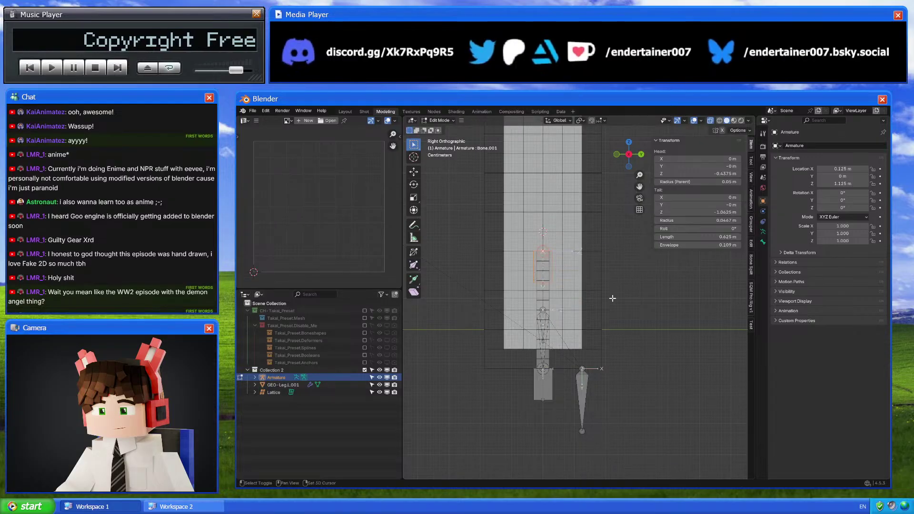
{"action": "key", "text": "shift+s"}
{"action": "left_click", "coordinate": [608, 195]}
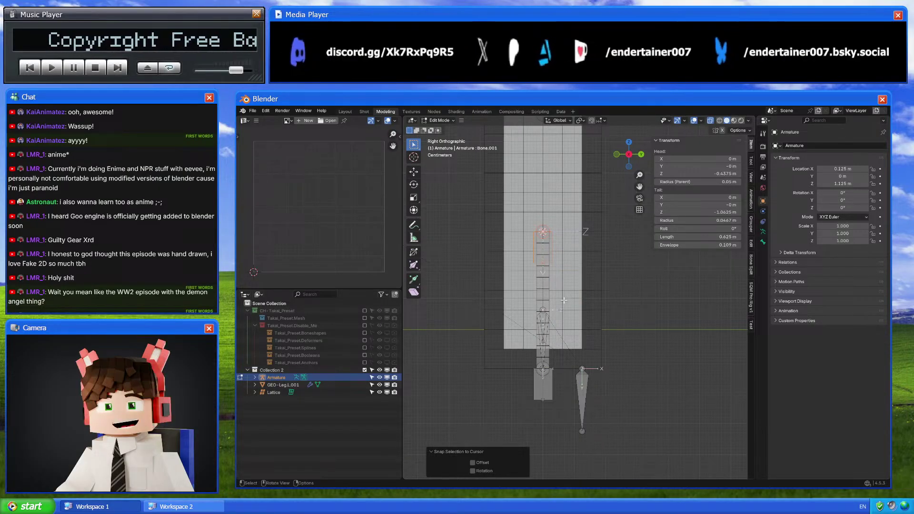
Place the 3D cursor on the leg mesh's centre point beside the small middle control bone
{"action": "key", "text": "Tab"}
{"action": "left_click", "coordinate": [554, 292]}
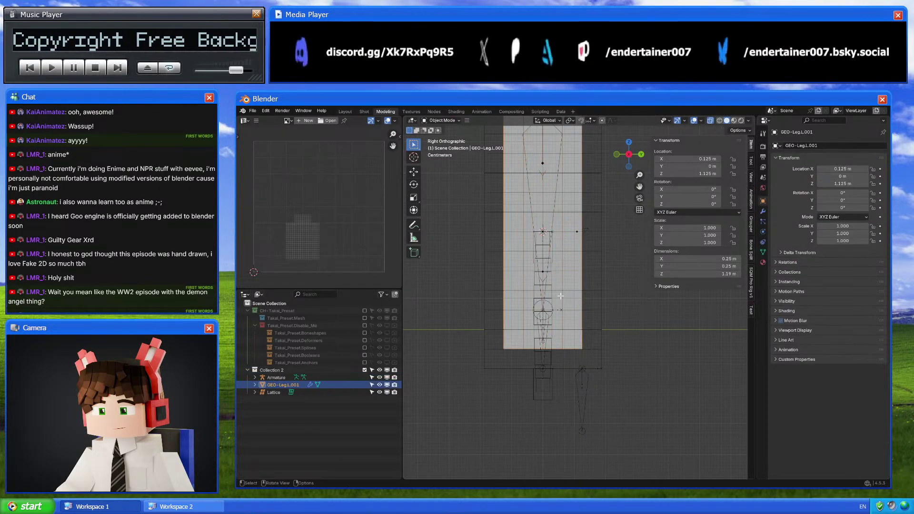
{"action": "key", "text": "Tab"}
{"action": "key", "text": "Tab"}
{"action": "left_click", "coordinate": [582, 381]}
{"action": "key", "text": "Tab"}
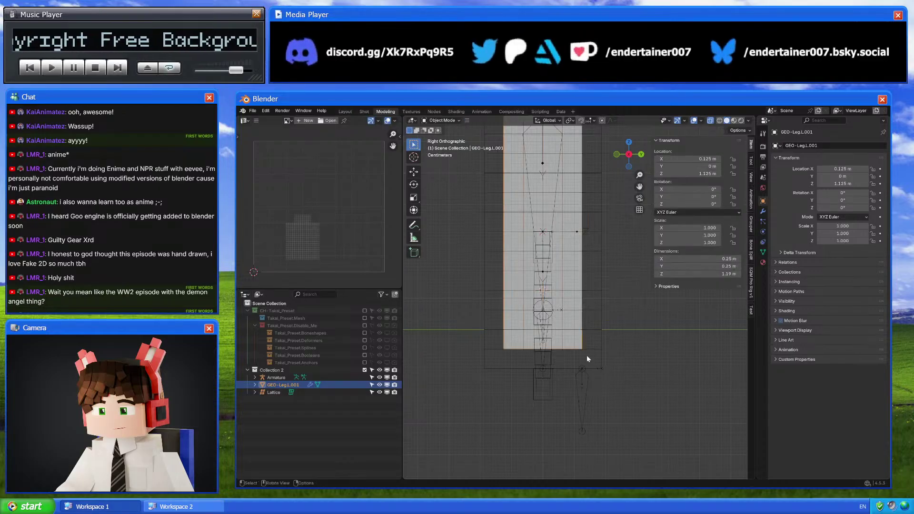
Hide the overlapping ankle bones and snap the small middle control bone to the 3D cursor
{"action": "key", "text": "ctrl+l"}
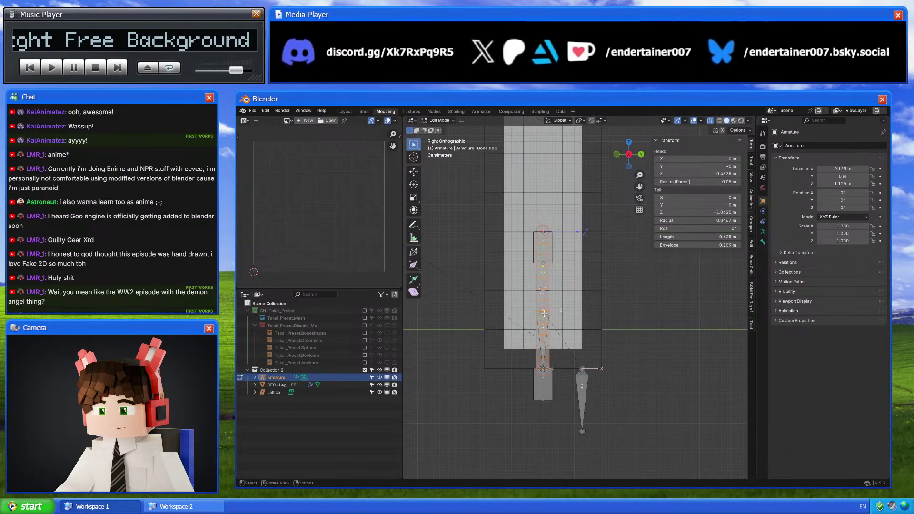
{"action": "left_click", "coordinate": [545, 295], "text": "shift"}
{"action": "key", "text": "h"}
{"action": "key", "text": "b"}
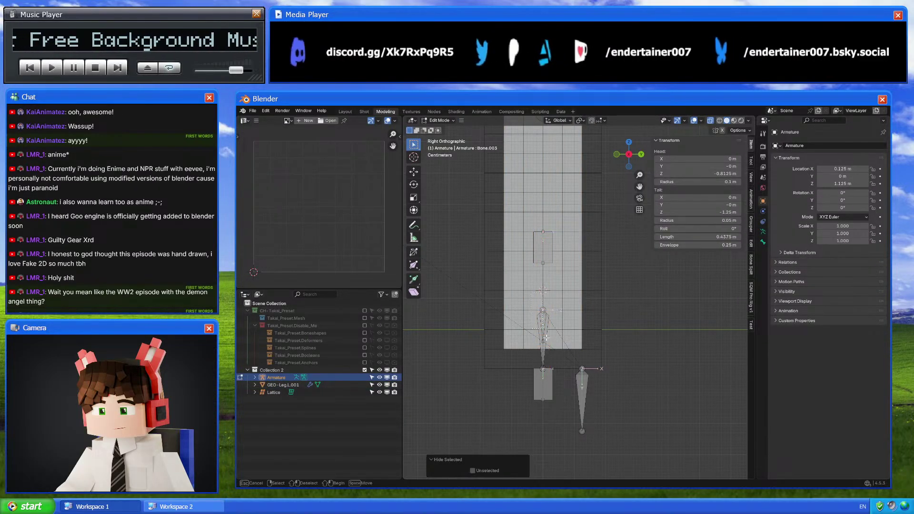
{"action": "left_click_drag", "start_coordinate": [557, 349], "coordinate": [558, 348]}
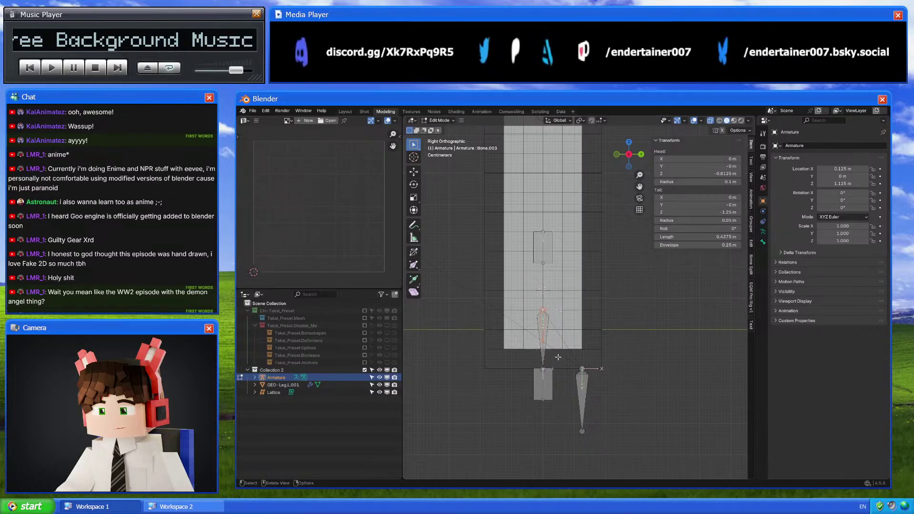
Place the 3D cursor at the centre of the leg mesh's lower end and try to snap the bottom bones to it
{"action": "key", "text": "alt+q"}
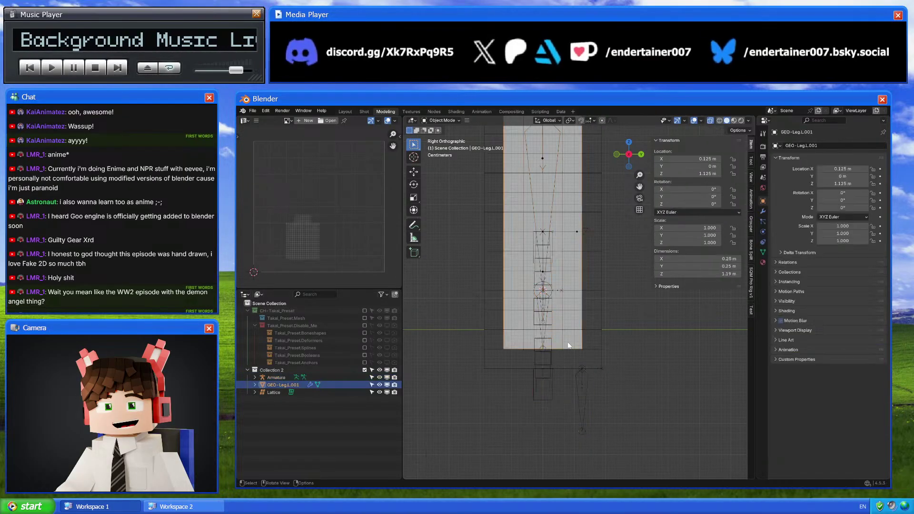
{"action": "key", "text": "alt+q"}
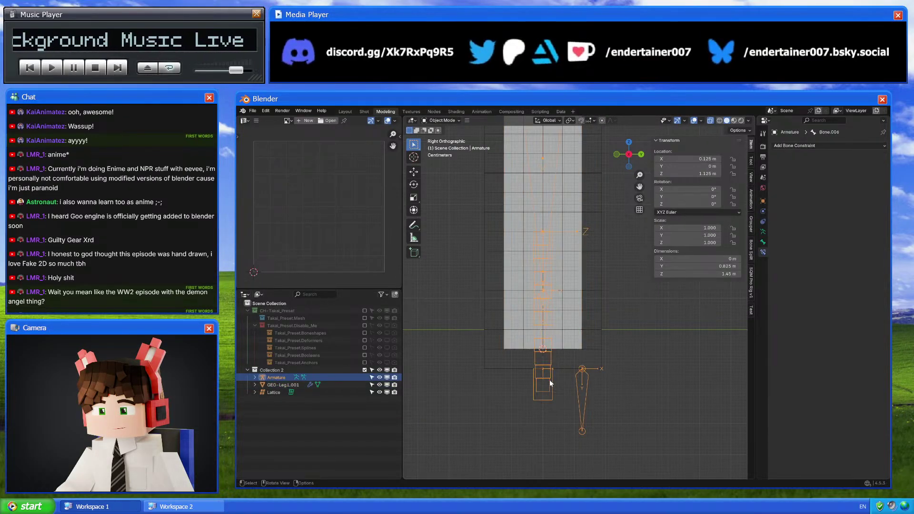
{"action": "key", "text": "b"}
{"action": "left_click_drag", "start_coordinate": [525, 365], "coordinate": [567, 414]}
{"action": "key", "text": "shift+s"}
{"action": "left_click", "coordinate": [581, 302]}
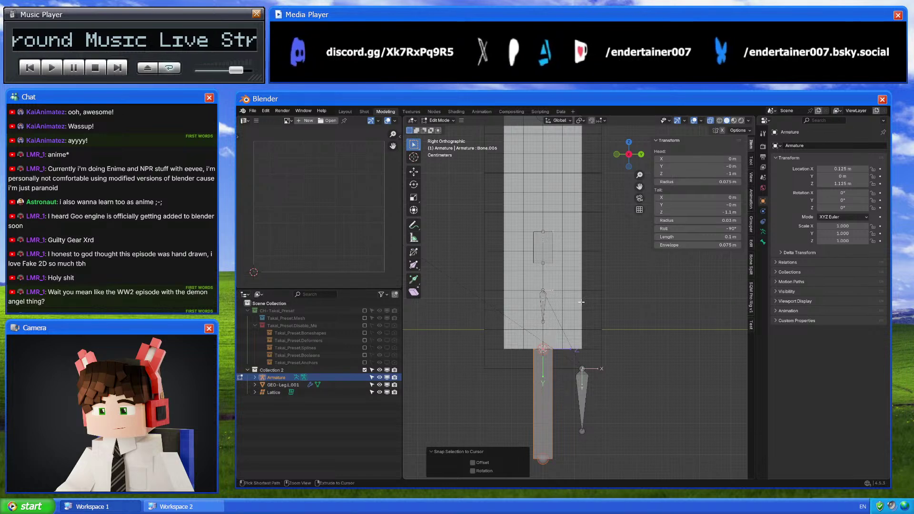
Undo the distorting snap, and with the hidden bones revealed align the bottom joint and its bone to the 3D cursor
{"action": "key", "text": "ctrl+z"}
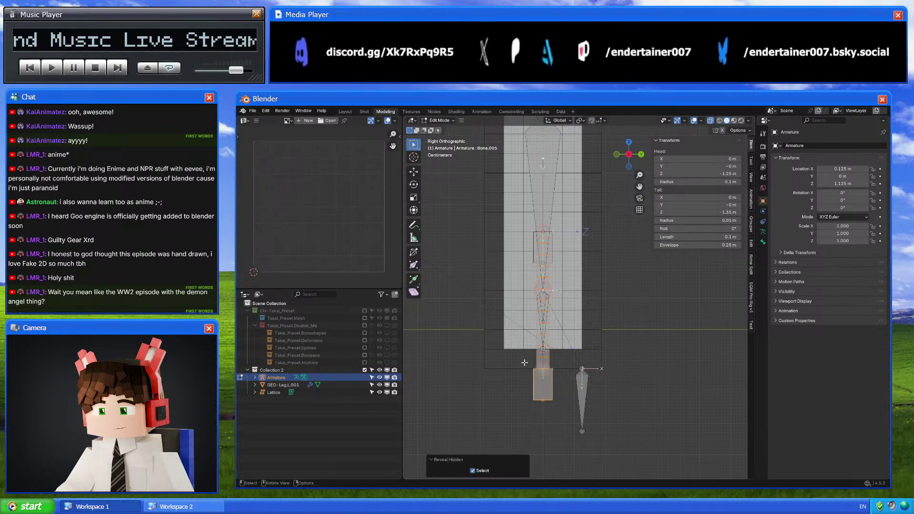
{"action": "key", "text": "alt+h"}
{"action": "key", "text": "ctrl+shift+z"}
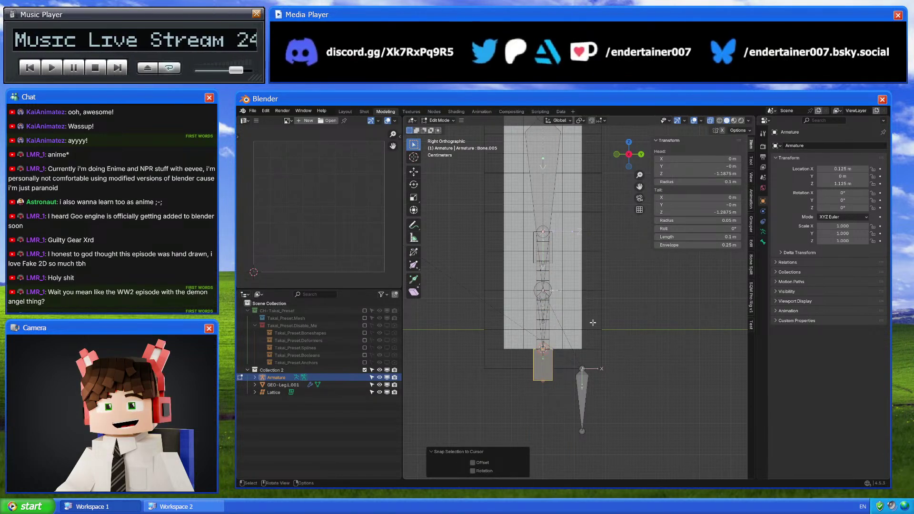
Clear the roll of all bones in the armature to 0°
{"action": "key", "text": "a"}
{"action": "scroll", "coordinate": [592, 323], "scroll_direction": "down", "scroll_amount": 4}
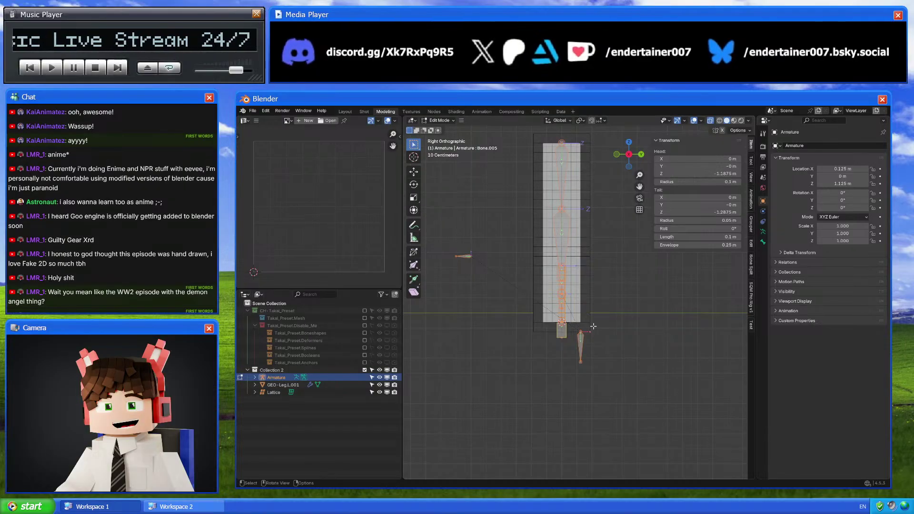
{"action": "scroll", "coordinate": [593, 323], "scroll_direction": "up", "scroll_amount": 4}
{"action": "key", "text": "Tab"}
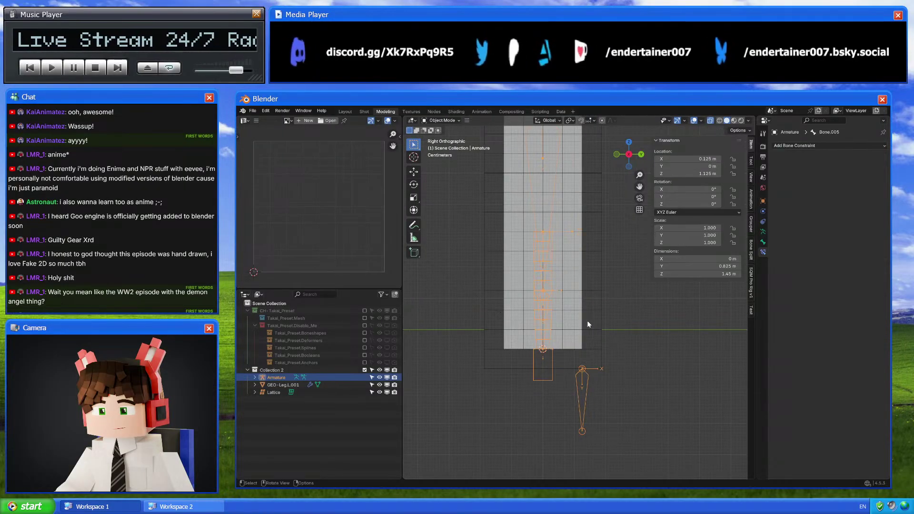
{"action": "key", "text": "Tab"}
{"action": "key", "text": "Tab"}
{"action": "key", "text": "Tab"}
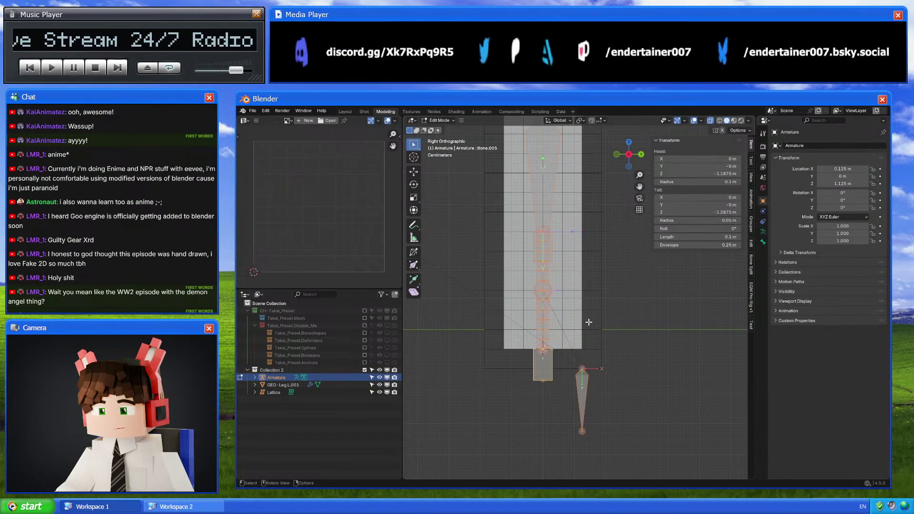
{"action": "key", "text": "q"}
{"action": "mouse_move", "coordinate": [593, 307]}
{"action": "left_click", "coordinate": [643, 323]}
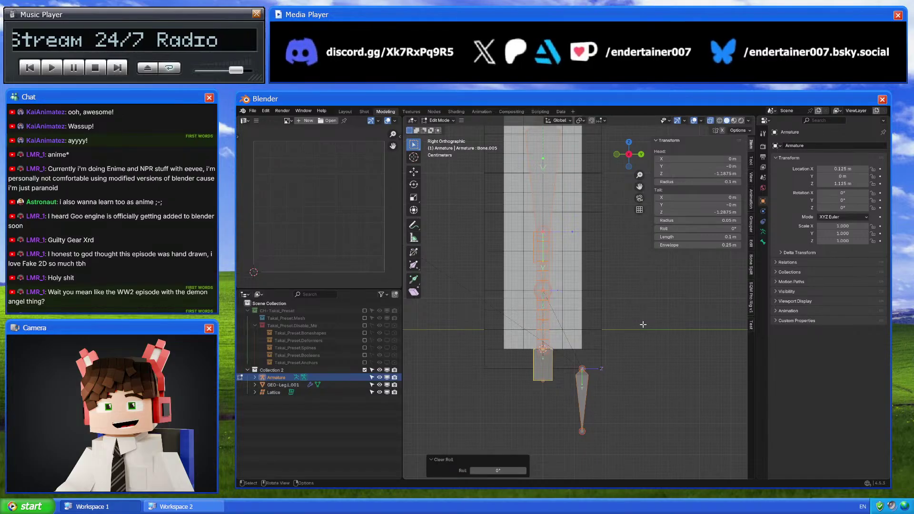
Check the upper-leg bone's IK constraint in Pose Mode and its bone data in Edit Mode
{"action": "key", "text": "ctrl+Tab"}
{"action": "middle_click_drag", "start_coordinate": [590, 322], "coordinate": [559, 246]}
{"action": "key", "text": "shift+i"}
{"action": "left_click", "coordinate": [559, 247]}
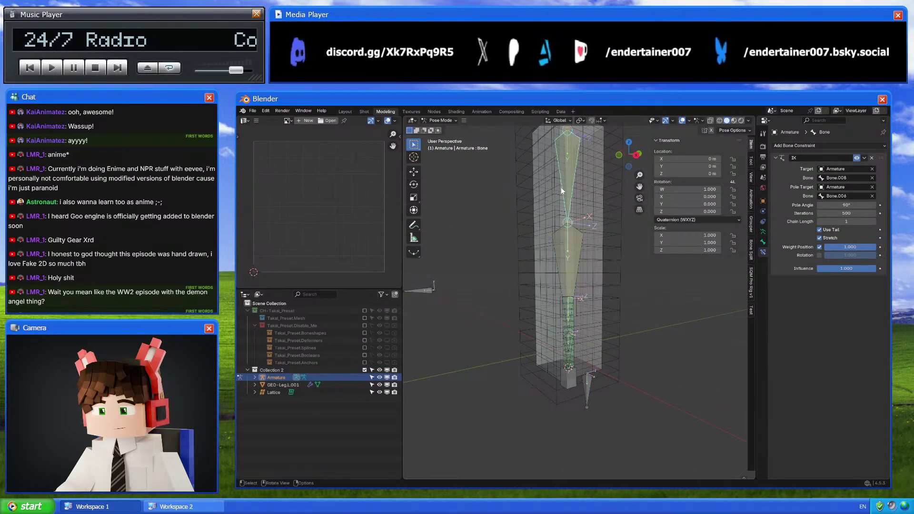
{"action": "left_click", "coordinate": [570, 192]}
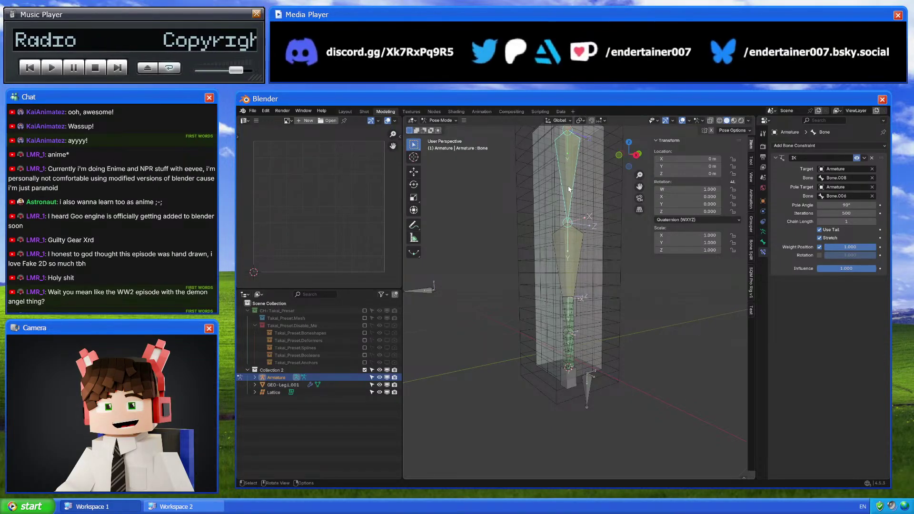
{"action": "key", "text": "Tab"}
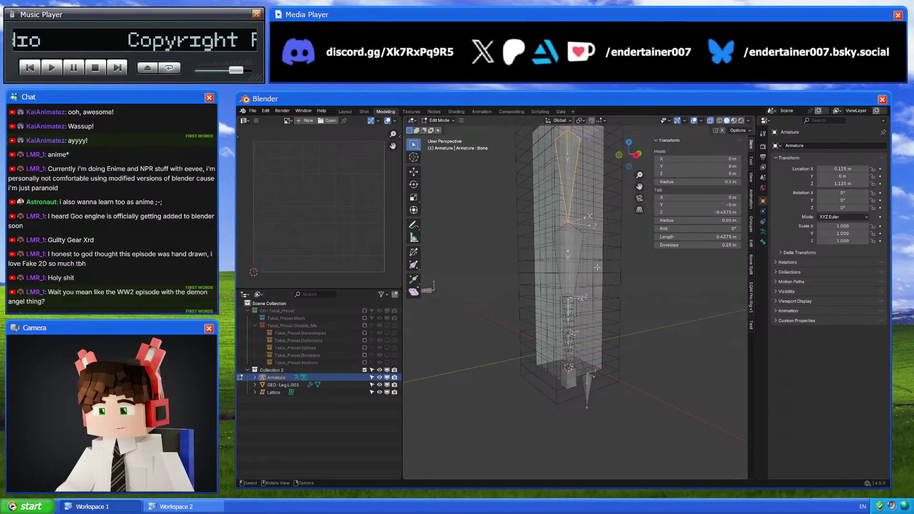
Inspect the leg bones in Pose Mode from the side and try moving the foot control bone
{"action": "key", "text": "Tab"}
{"action": "middle_click_drag", "start_coordinate": [597, 268], "coordinate": [557, 343]}
{"action": "left_click", "coordinate": [556, 345]}
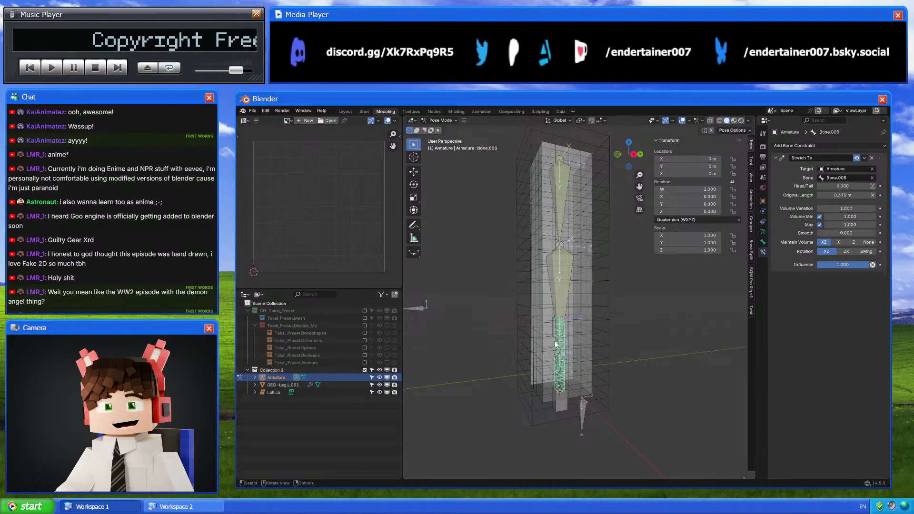
{"action": "middle_click_drag", "start_coordinate": [615, 358], "coordinate": [565, 320]}
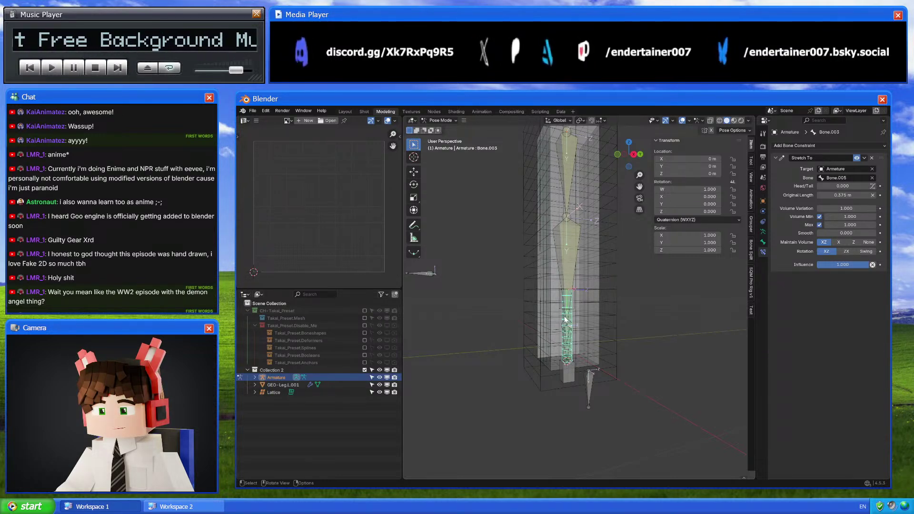
{"action": "left_click", "coordinate": [641, 155]}
{"action": "left_click", "coordinate": [595, 376]}
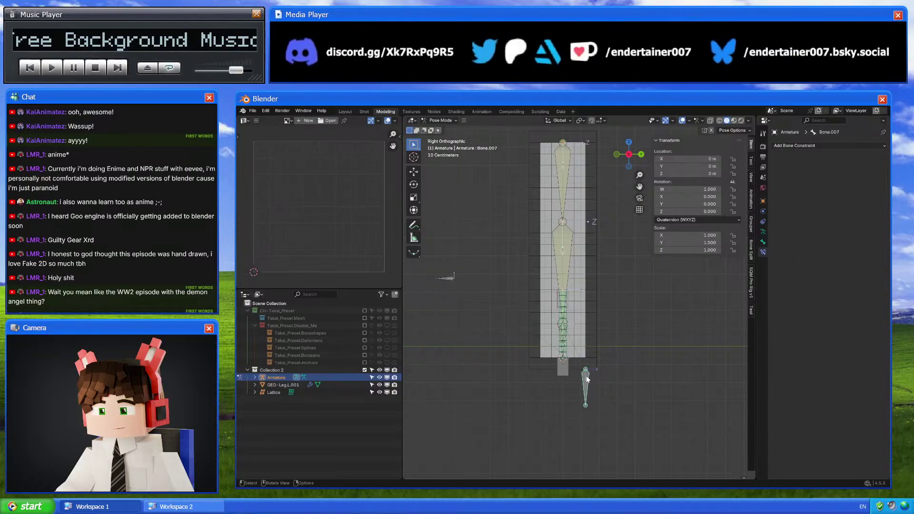
{"action": "key", "text": "g"}
{"action": "key", "text": "Escape"}
{"action": "key", "text": "g"}
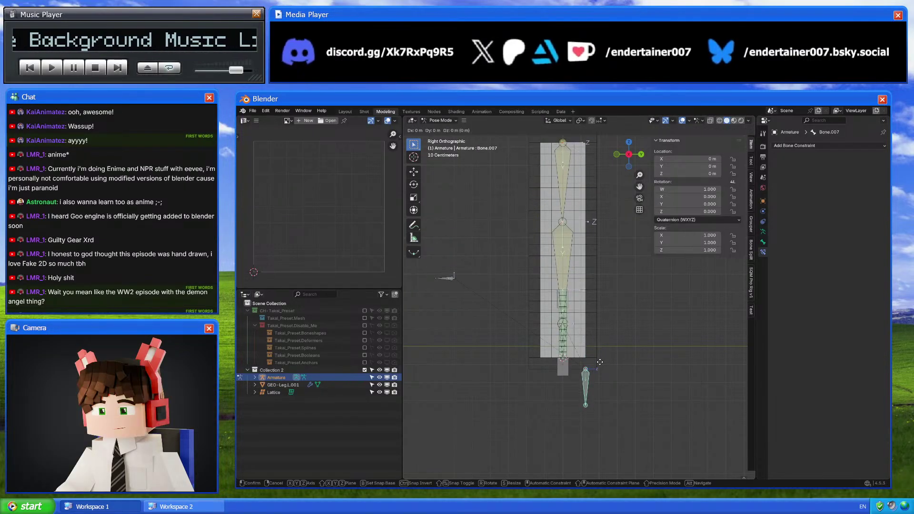
{"action": "key", "text": "Escape"}
Place the 3D cursor at the leg mesh's lower back corner and snap the foot control bone's head to it
{"action": "key", "text": "ctrl+Tab"}
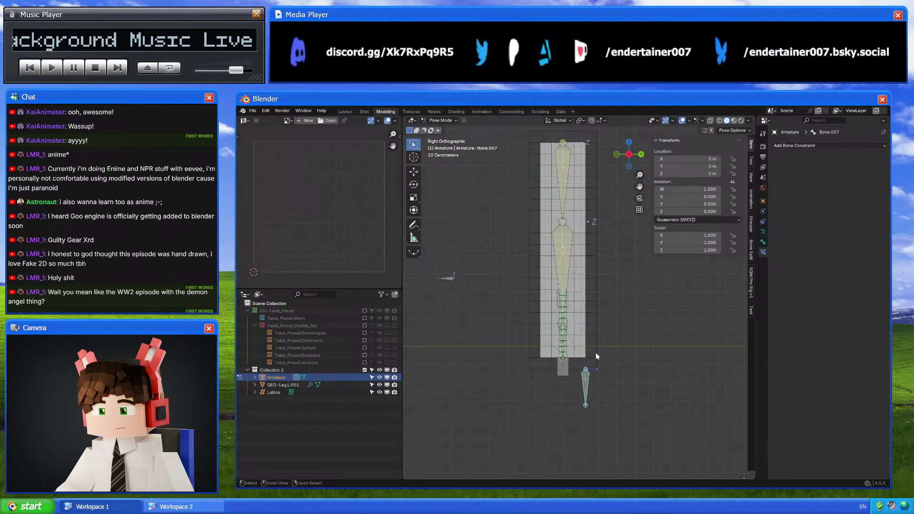
{"action": "left_click", "coordinate": [584, 353]}
{"action": "key", "text": "Tab"}
{"action": "key", "text": "Tab"}
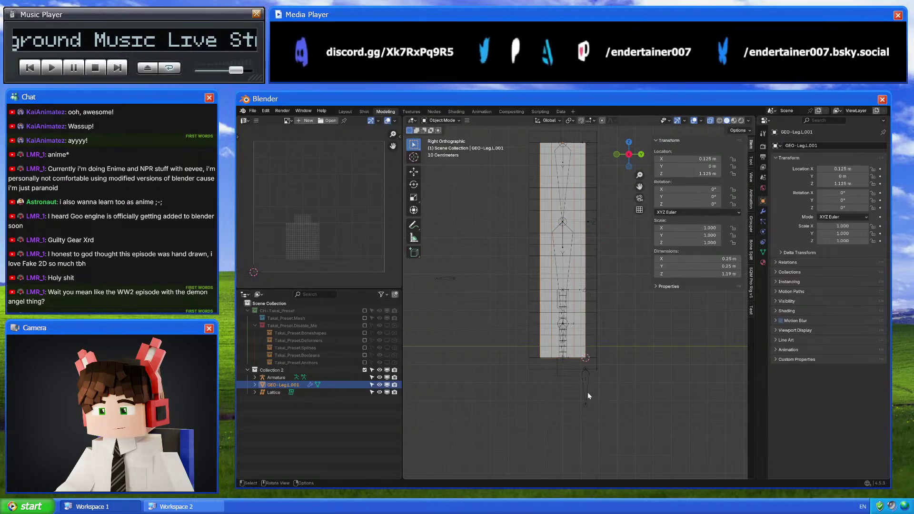
{"action": "left_click", "coordinate": [586, 389]}
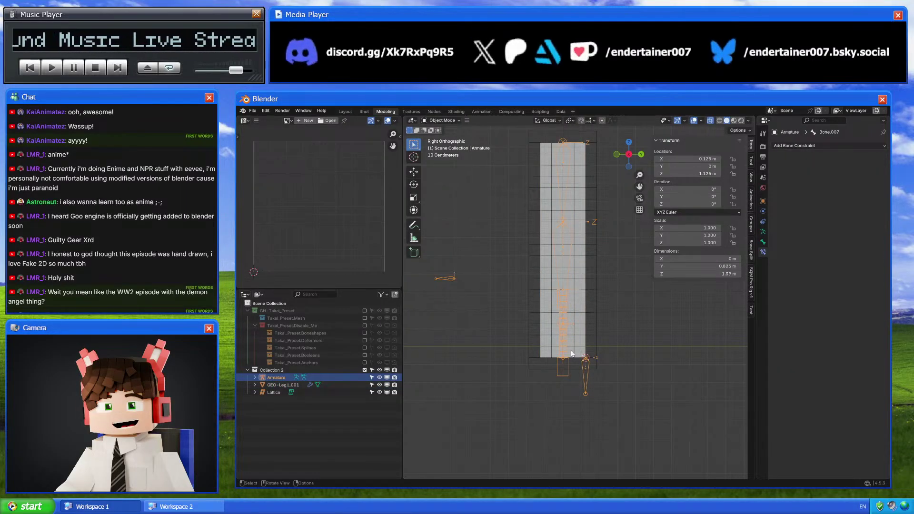
Snap the knee pole bone to the middle of the lower-leg bone, and move it forward out of the leg along Y
{"action": "key", "text": "Tab"}
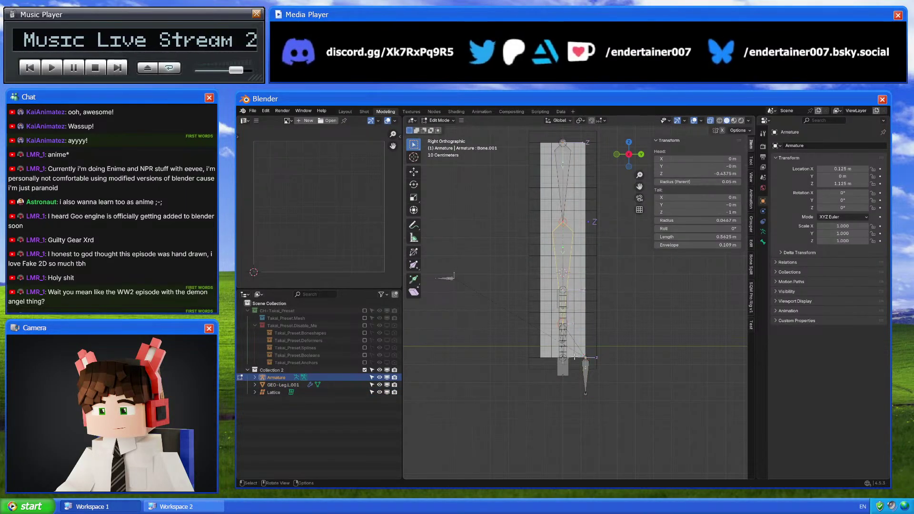
{"action": "key", "text": "shift+s"}
{"action": "left_click", "coordinate": [516, 272]}
{"action": "key", "text": "e"}
{"action": "key", "text": "y"}
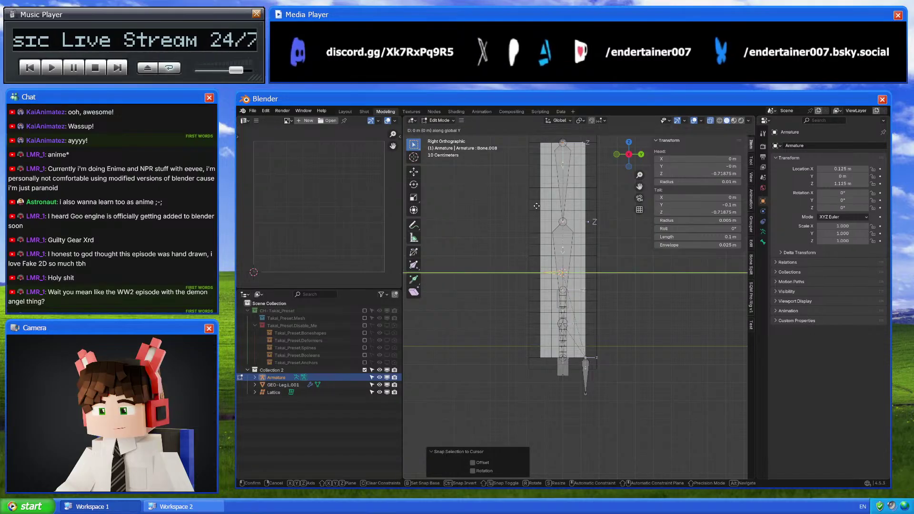
{"action": "left_click", "coordinate": [453, 217]}
{"action": "key", "text": "Tab"}
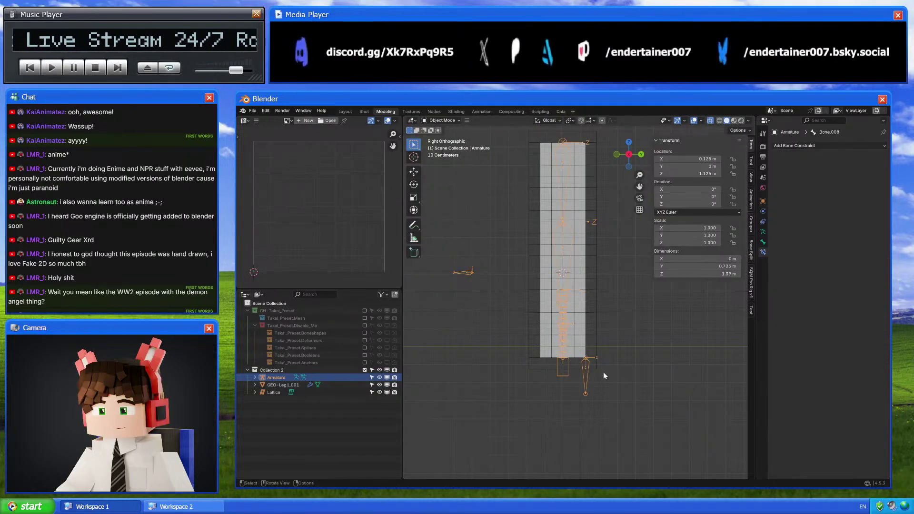
Test the leg's IK in Pose Mode by moving the foot control bone along Z and Y, and restore its rest position
{"action": "key", "text": "ctrl+Tab"}
{"action": "left_click", "coordinate": [595, 379]}
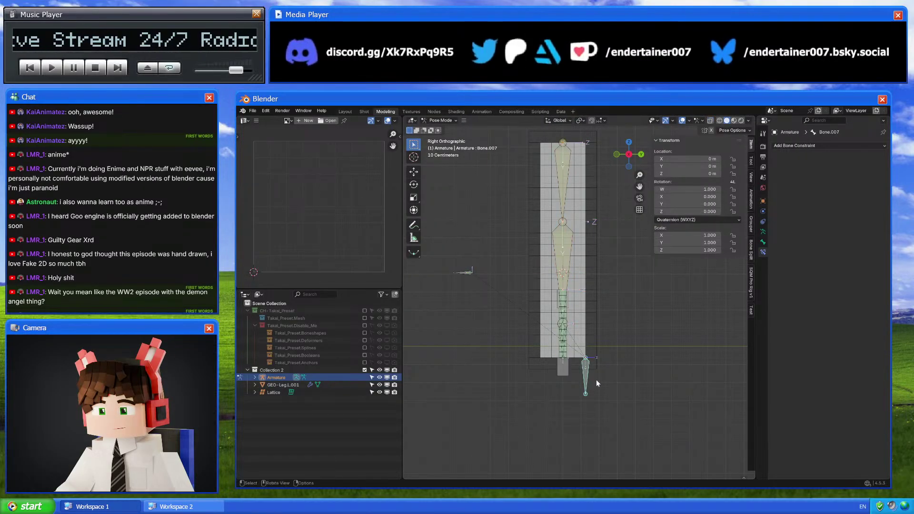
{"action": "key", "text": "g"}
{"action": "key", "text": "z"}
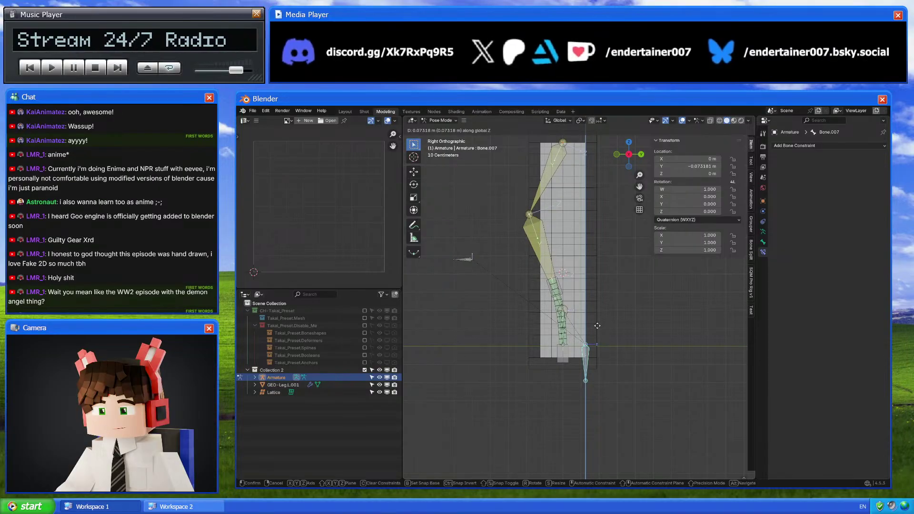
{"action": "left_click", "coordinate": [598, 325]}
{"action": "key", "text": "g"}
{"action": "key", "text": "y"}
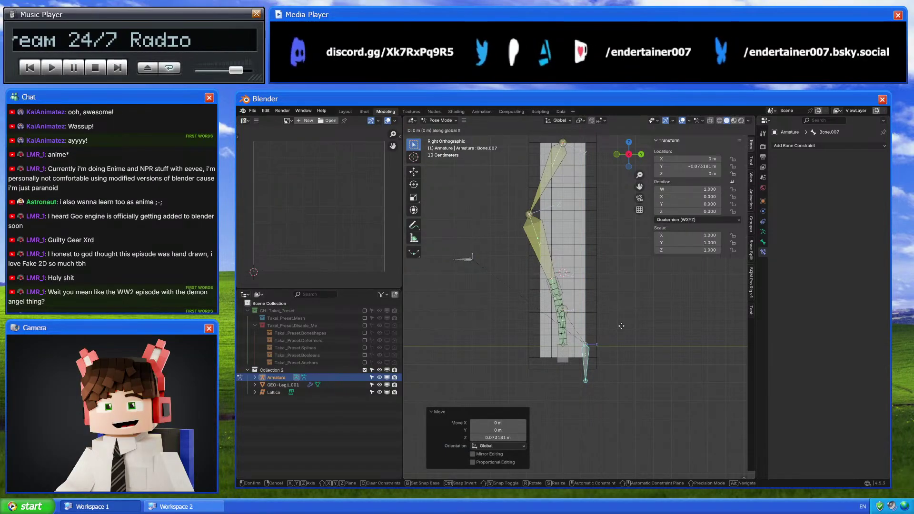
{"action": "left_click", "coordinate": [627, 331]}
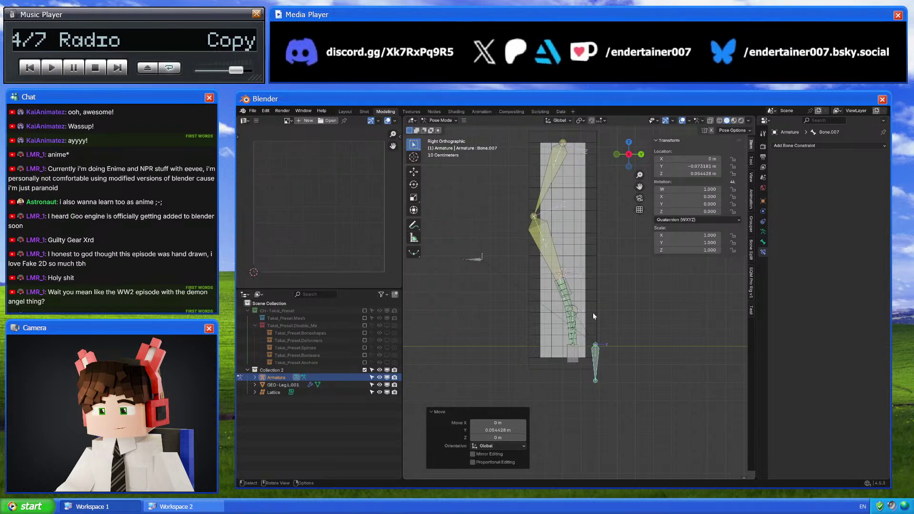
{"action": "key", "text": "g"}
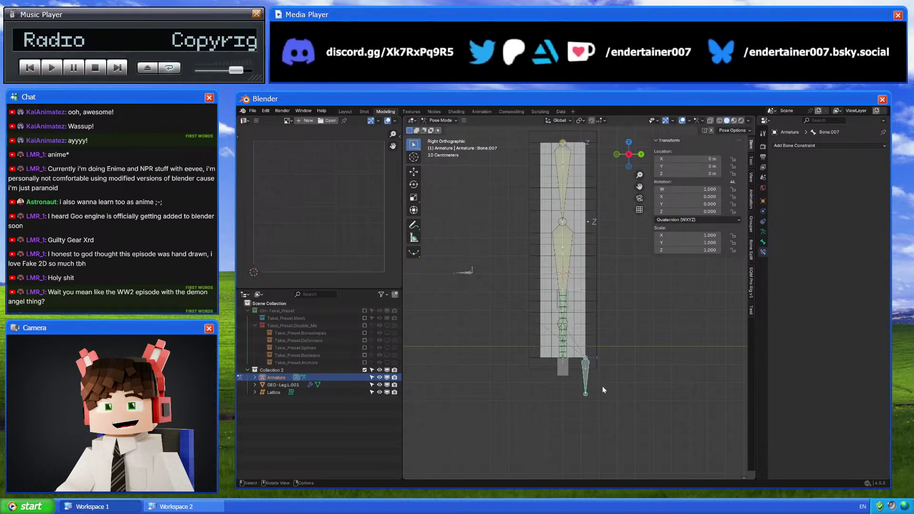
{"action": "key", "text": "g"}
{"action": "key", "text": "Escape"}
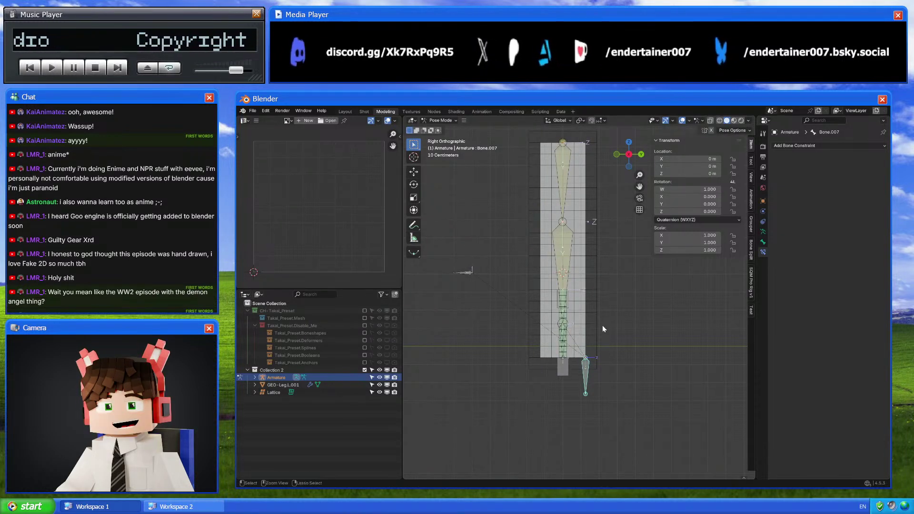
Return to Object Mode, select the lattice, and save the project as a new file and as an incremental version
{"action": "key", "text": "ctrl+Tab"}
{"action": "left_click", "coordinate": [595, 256]}
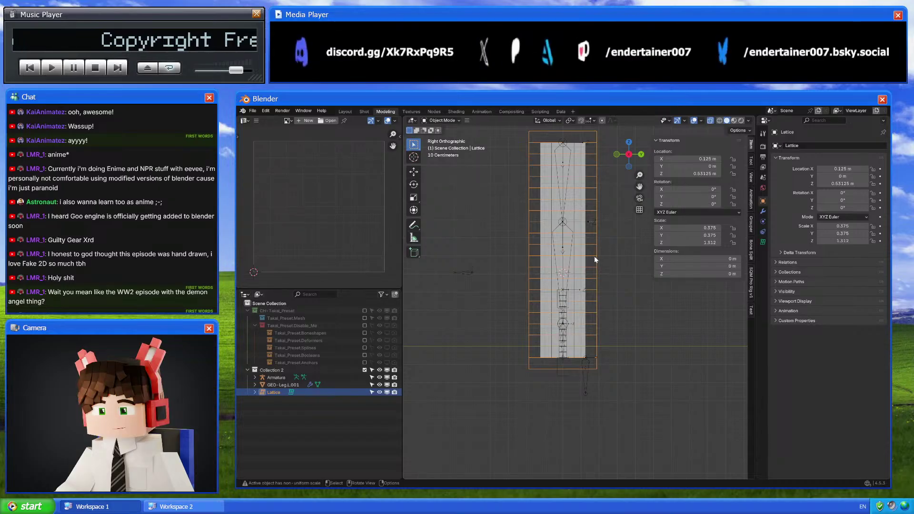
{"action": "left_click", "coordinate": [252, 111]}
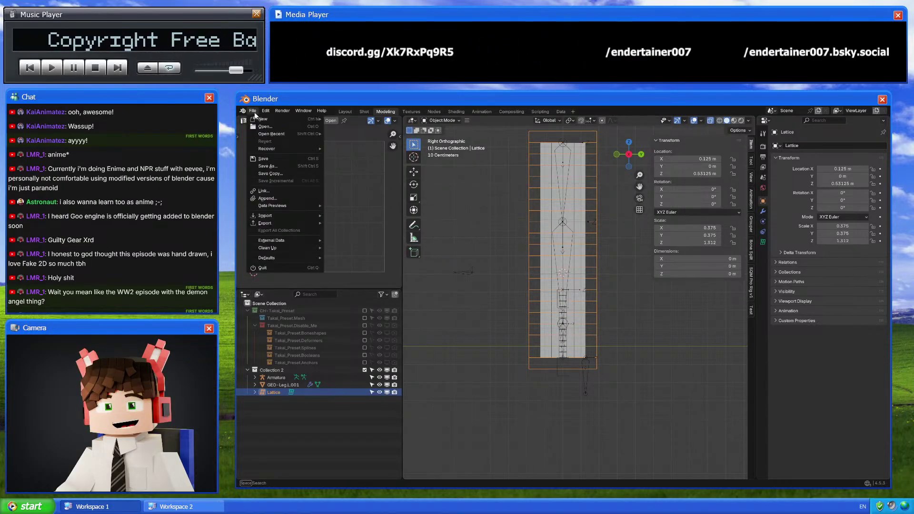
{"action": "left_click", "coordinate": [301, 167]}
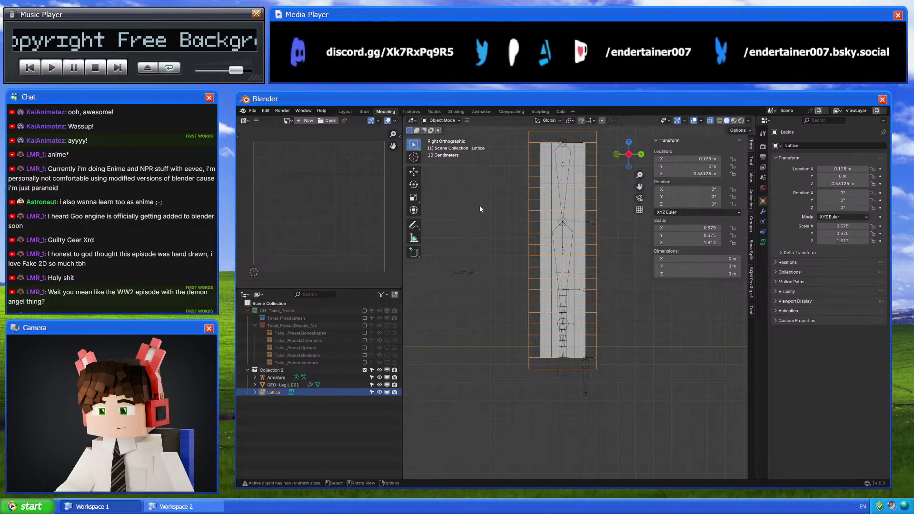
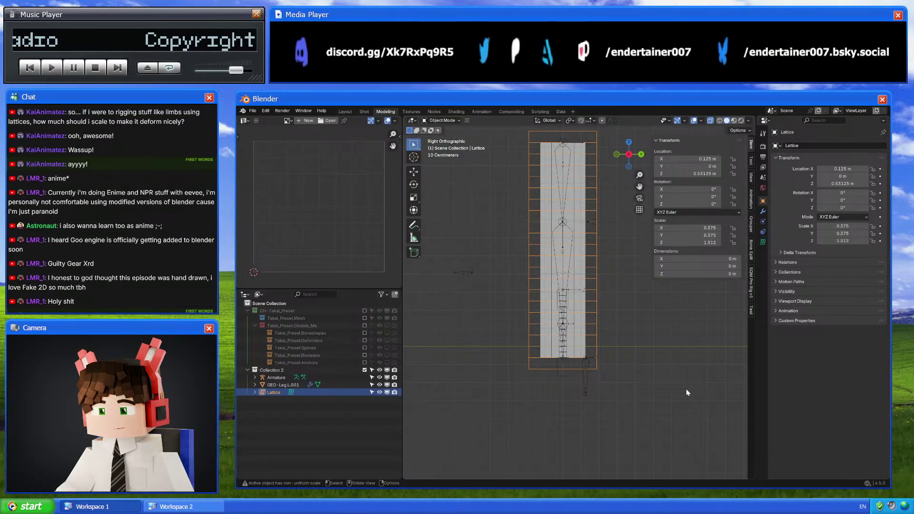
{"action": "key", "text": "ctrl+alt+s"}
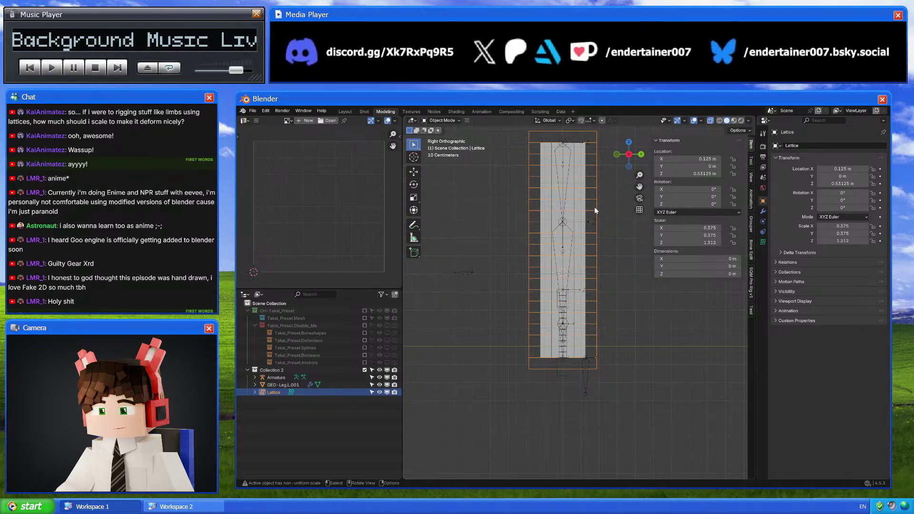
Try scaling the lattice down uniformly around the leg mesh
{"action": "middle_click_drag", "start_coordinate": [591, 240], "coordinate": [588, 315], "text": "shift"}
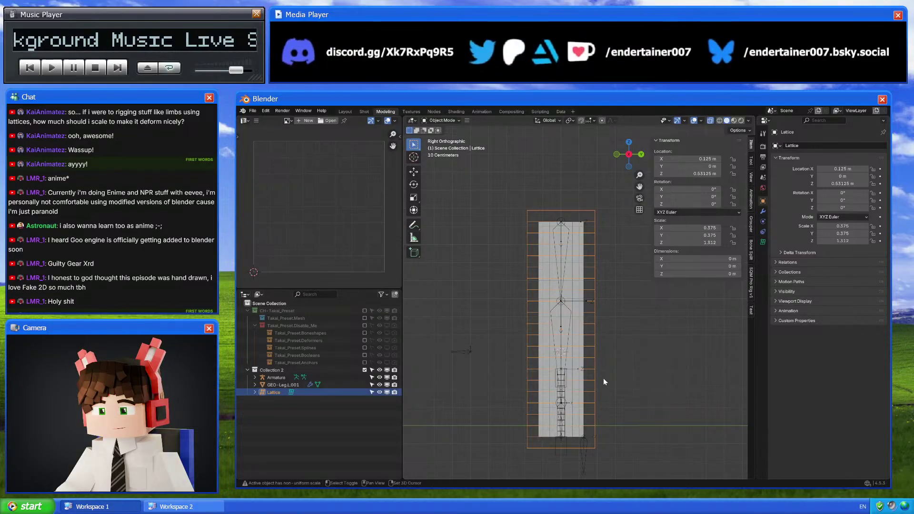
{"action": "middle_click_drag", "start_coordinate": [604, 378], "coordinate": [610, 351], "text": "shift"}
{"action": "scroll", "coordinate": [605, 333], "scroll_direction": "up", "scroll_amount": 1}
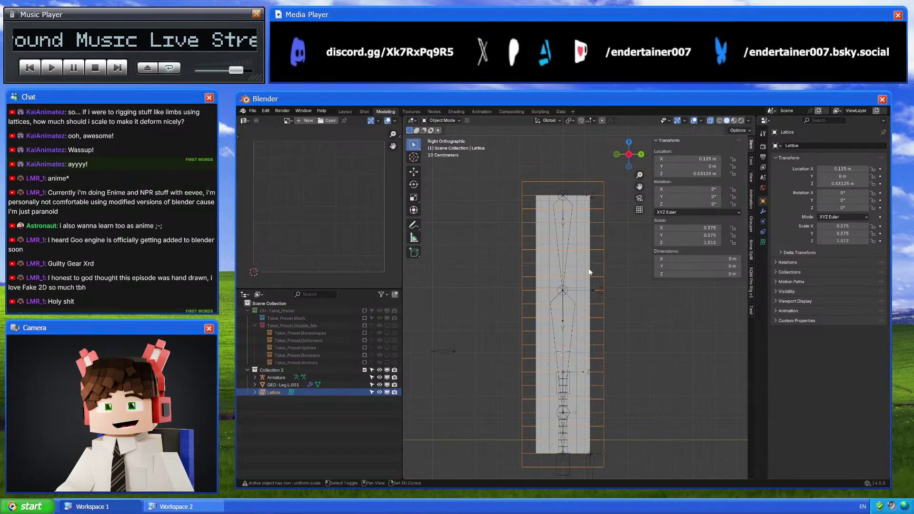
{"action": "scroll", "coordinate": [588, 267], "scroll_direction": "up", "scroll_amount": 3}
{"action": "scroll", "coordinate": [601, 271], "scroll_direction": "up", "scroll_amount": 3}
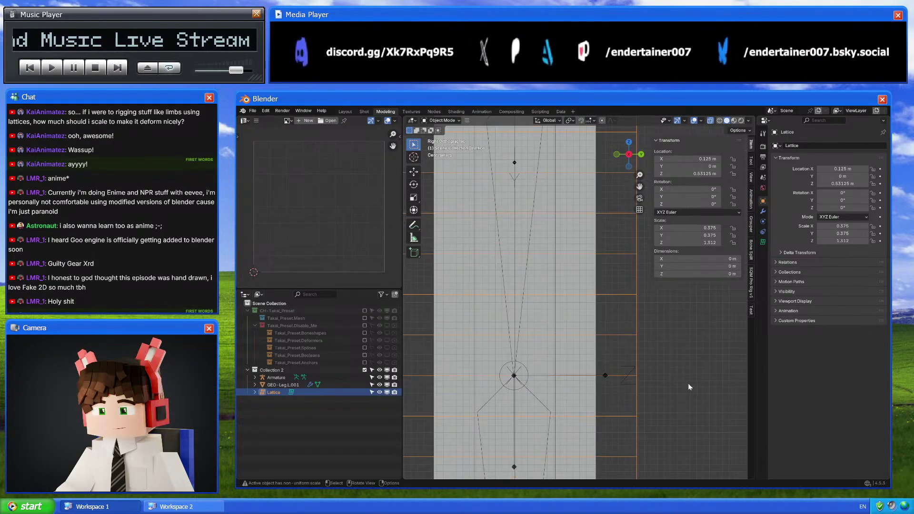
{"action": "key", "text": "s"}
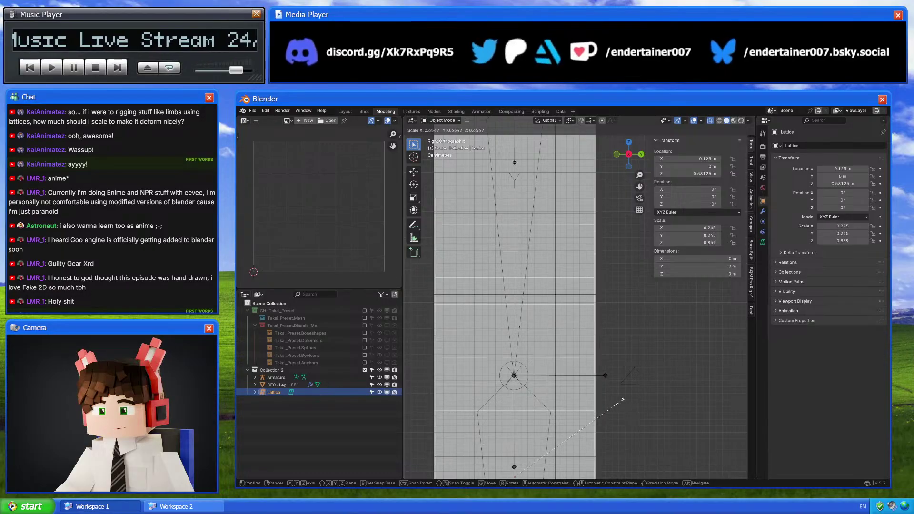
{"action": "key", "text": "Escape"}
Compare the leg mesh with its lattice and try shrinking the lattice to the mesh's width
{"action": "left_click", "coordinate": [580, 308]}
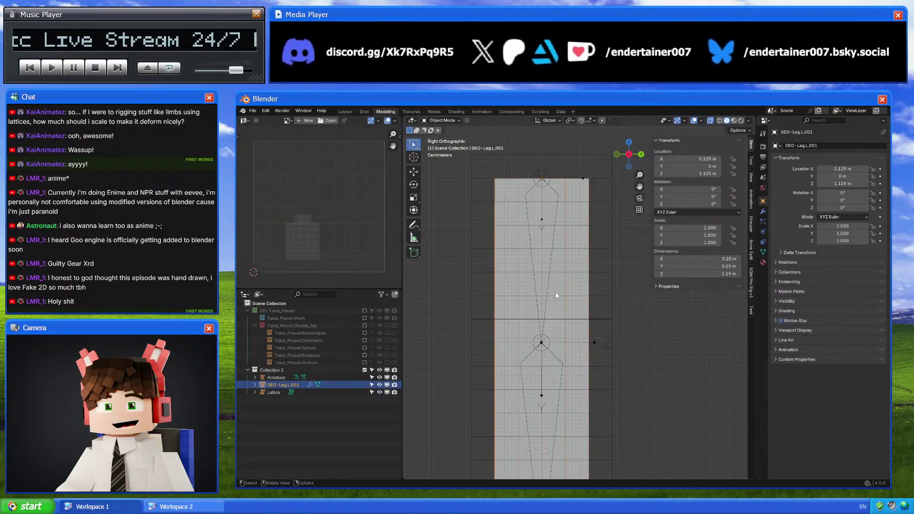
{"action": "scroll", "coordinate": [533, 274], "scroll_direction": "down", "scroll_amount": 5}
{"action": "middle_click_drag", "start_coordinate": [568, 299], "coordinate": [576, 261], "text": "shift"}
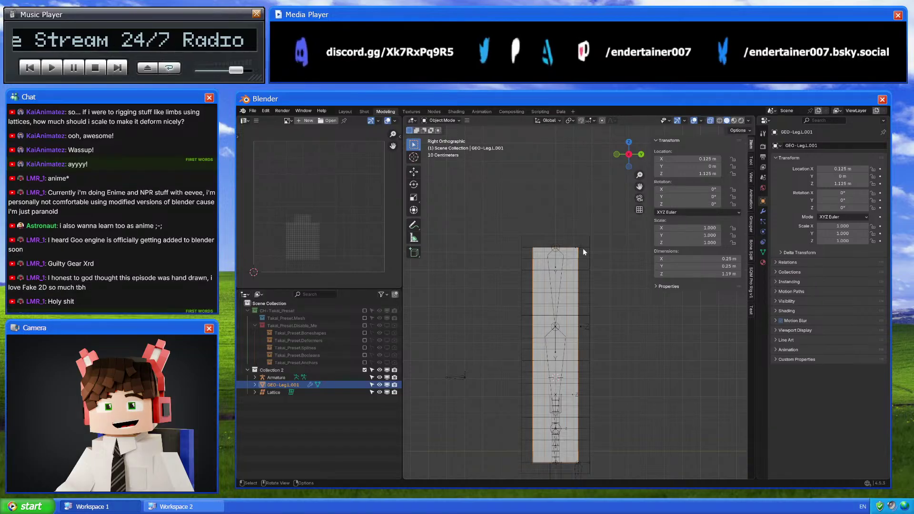
{"action": "scroll", "coordinate": [586, 309], "scroll_direction": "up", "scroll_amount": 1}
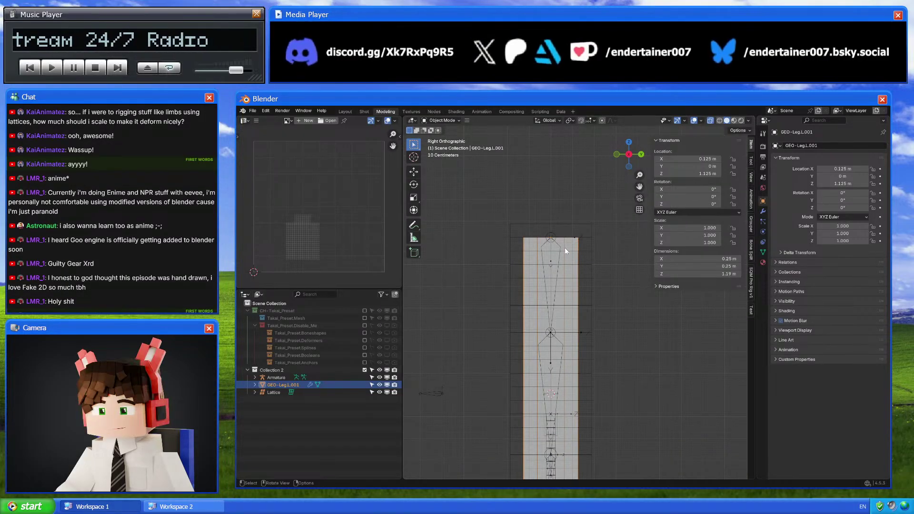
{"action": "scroll", "coordinate": [587, 303], "scroll_direction": "up", "scroll_amount": 2}
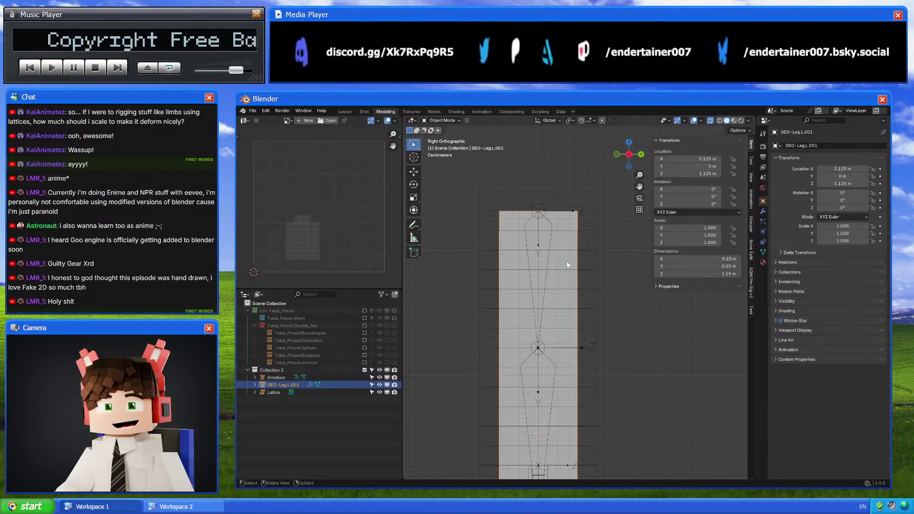
{"action": "left_click", "coordinate": [595, 260]}
{"action": "scroll", "coordinate": [614, 309], "scroll_direction": "up", "scroll_amount": 2}
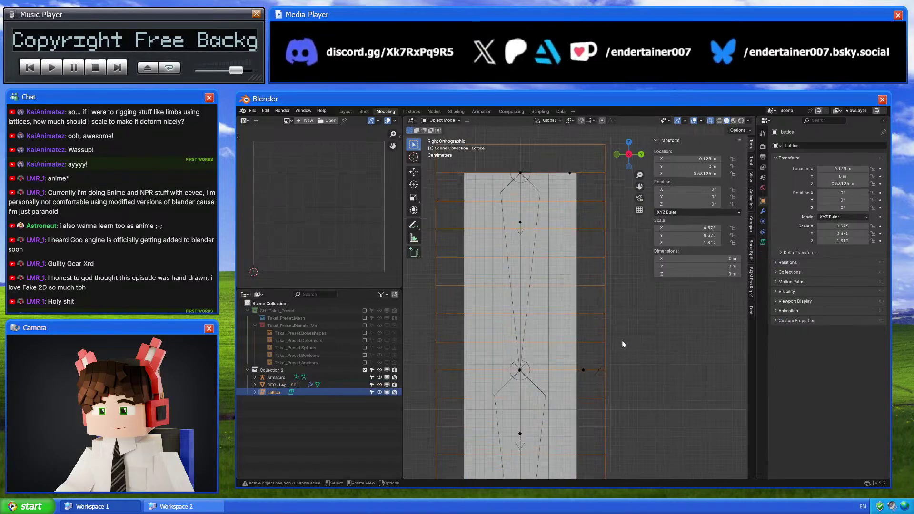
{"action": "scroll", "coordinate": [622, 340], "scroll_direction": "down", "scroll_amount": 2}
{"action": "key", "text": "s"}
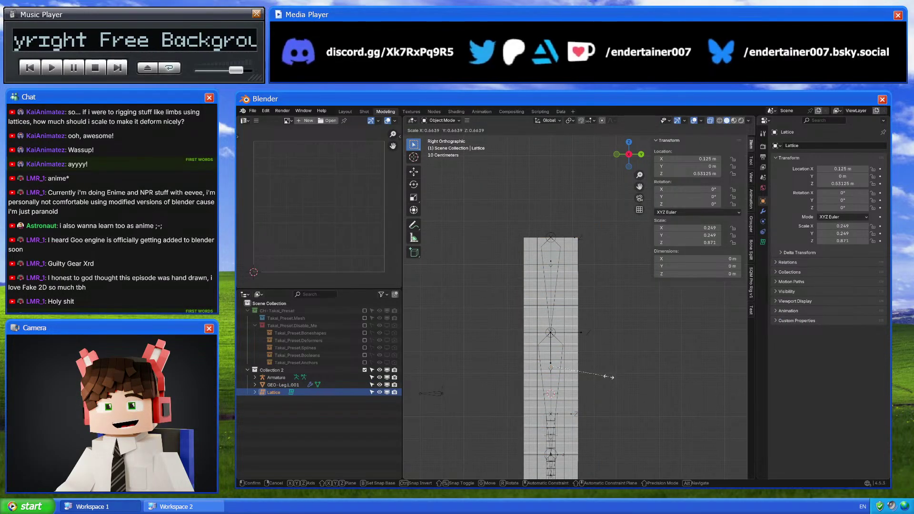
{"action": "key", "text": "Escape"}
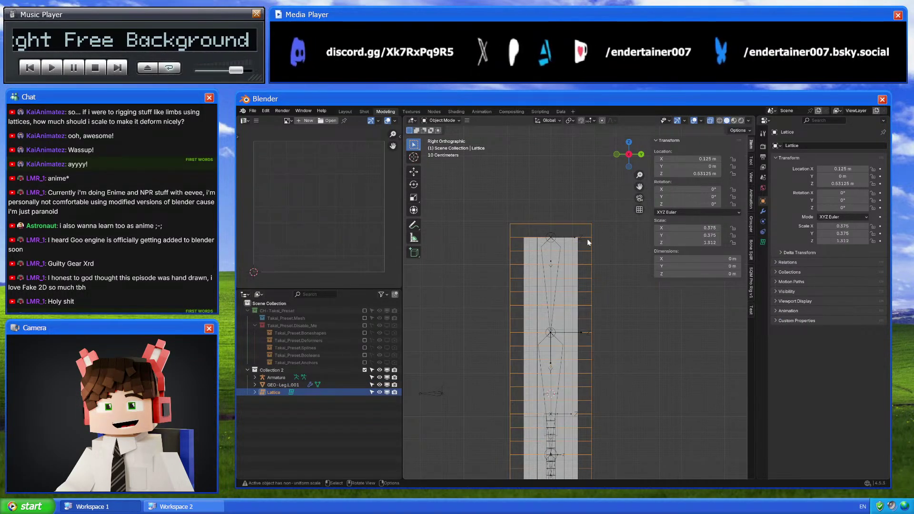
Try extruding a side face of the upper leg mesh outward by about 0.04 m, undo it, and return to Object Mode
{"action": "scroll", "coordinate": [561, 323], "scroll_direction": "up", "scroll_amount": 3}
{"action": "scroll", "coordinate": [566, 301], "scroll_direction": "down", "scroll_amount": 3}
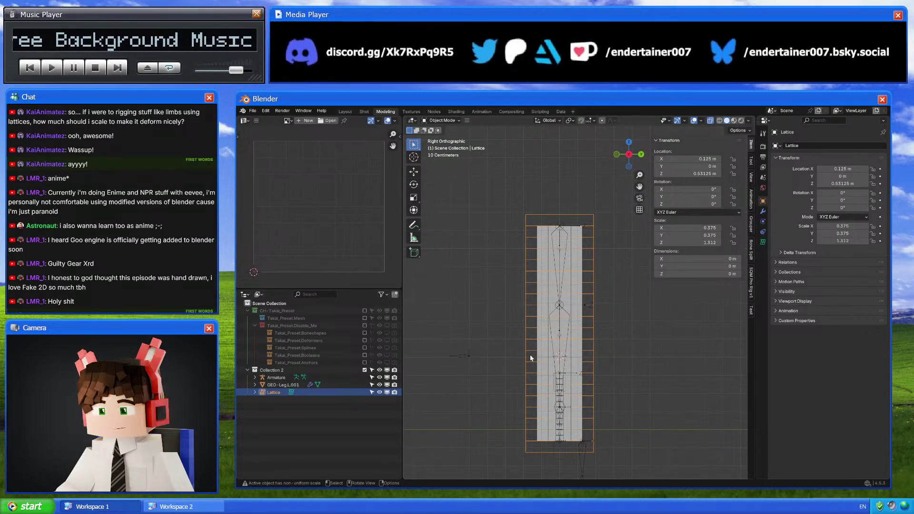
{"action": "scroll", "coordinate": [547, 315], "scroll_direction": "up", "scroll_amount": 2}
{"action": "scroll", "coordinate": [571, 333], "scroll_direction": "up", "scroll_amount": 3}
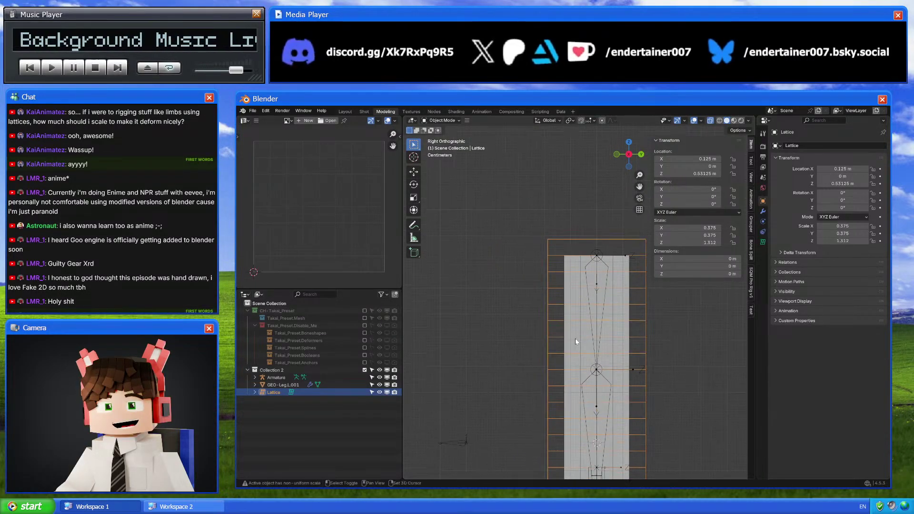
{"action": "left_click", "coordinate": [555, 295]}
{"action": "key", "text": "Tab"}
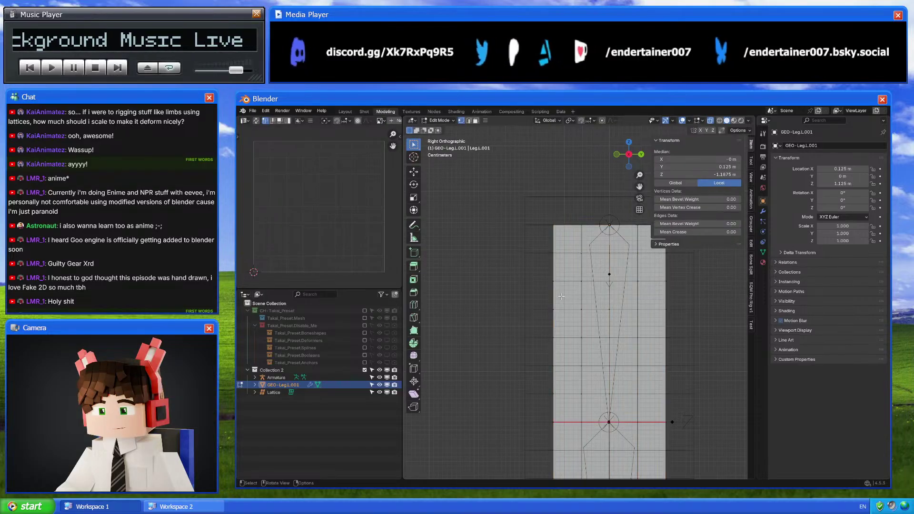
{"action": "middle_click_drag", "start_coordinate": [555, 302], "coordinate": [585, 277]}
{"action": "left_click", "coordinate": [632, 155]}
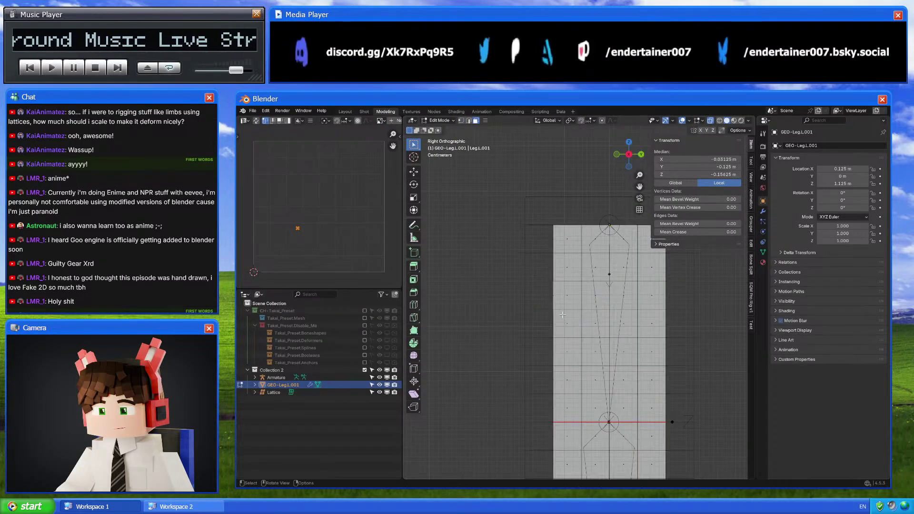
{"action": "key", "text": "e"}
{"action": "left_click", "coordinate": [545, 271]}
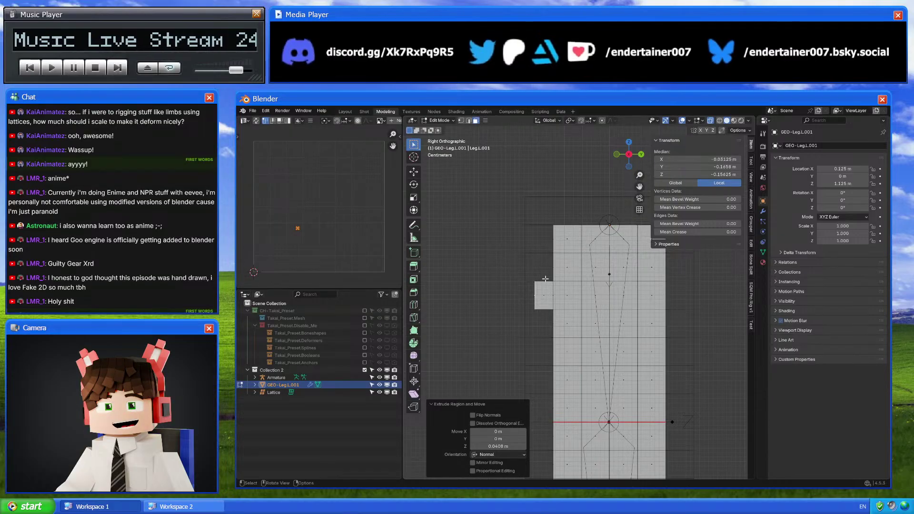
{"action": "key", "text": "ctrl+z"}
{"action": "middle_click_drag", "start_coordinate": [577, 313], "coordinate": [592, 325]}
{"action": "key", "text": "Tab"}
{"action": "key", "text": "KP_3"}
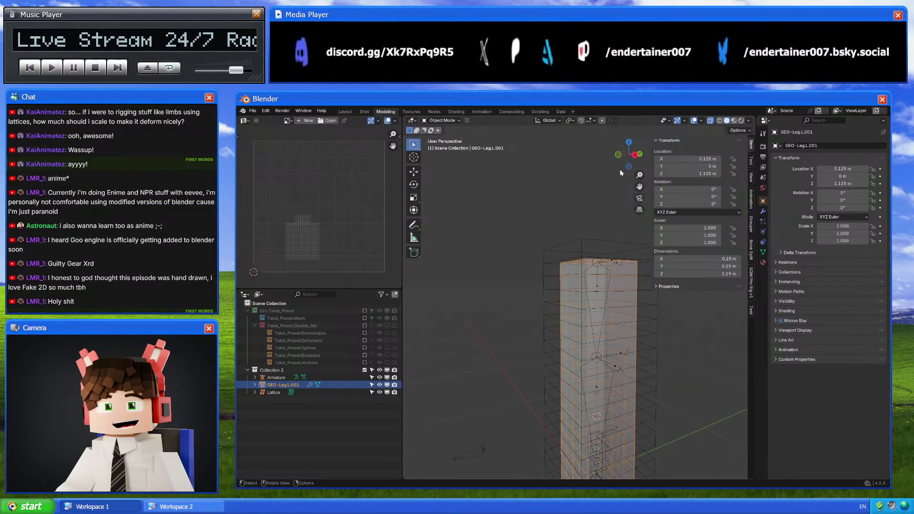
{"action": "key", "text": "Tab"}
{"action": "key", "text": "Tab"}
Compare the lattice's outline with the leg mesh in the side view, and open the leg mesh's data properties
{"action": "left_click", "coordinate": [556, 228]}
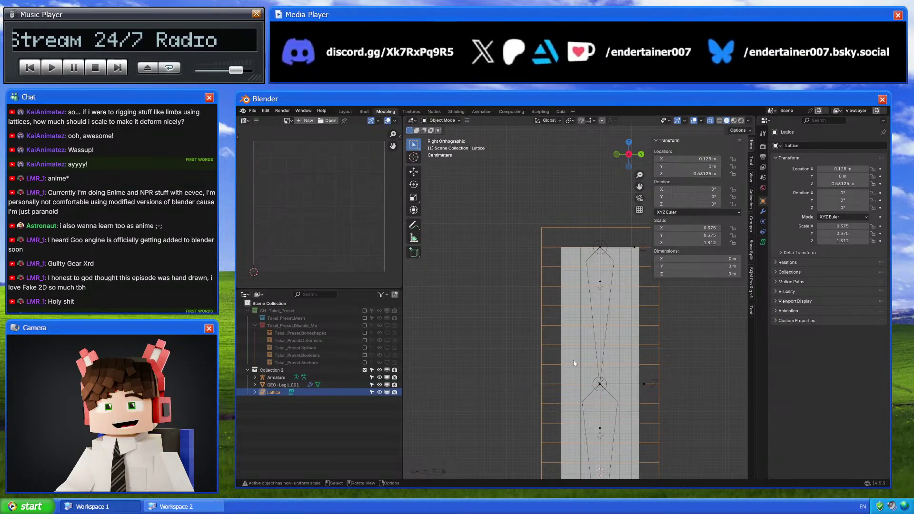
{"action": "scroll", "coordinate": [574, 360], "scroll_direction": "up", "scroll_amount": 2}
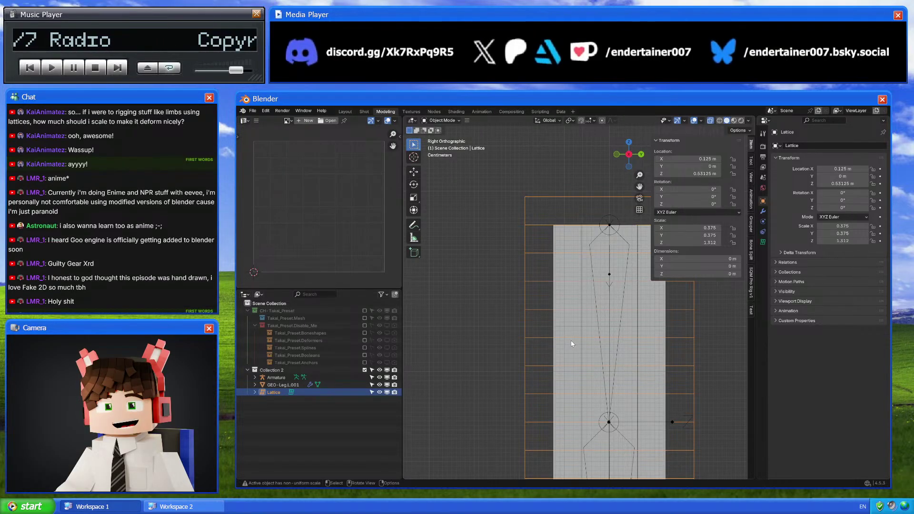
{"action": "left_click", "coordinate": [573, 323]}
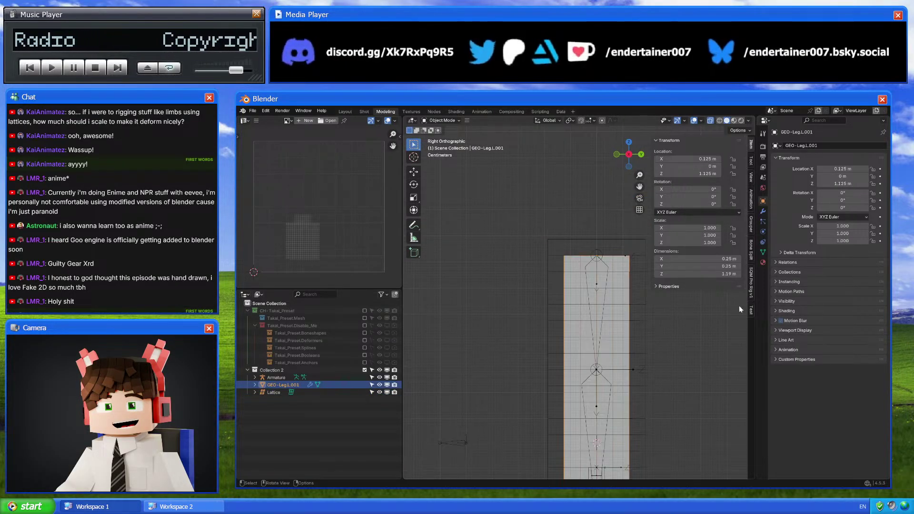
{"action": "left_click", "coordinate": [763, 252]}
{"action": "scroll", "coordinate": [644, 342], "scroll_direction": "down", "scroll_amount": 2, "text": "shift"}
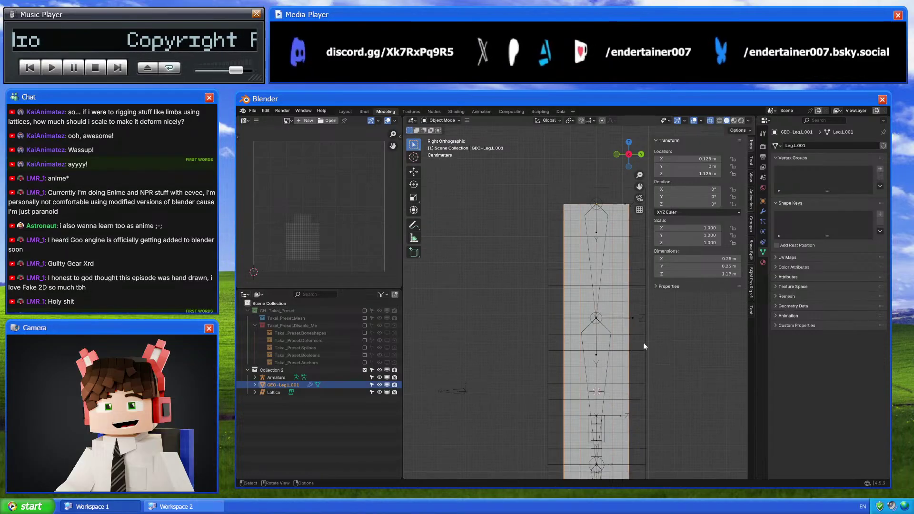
Try moving the leg mesh's knee-height centre vertex upward in Edit Mode, cancel the move, and return to Object Mode
{"action": "key", "text": "Tab"}
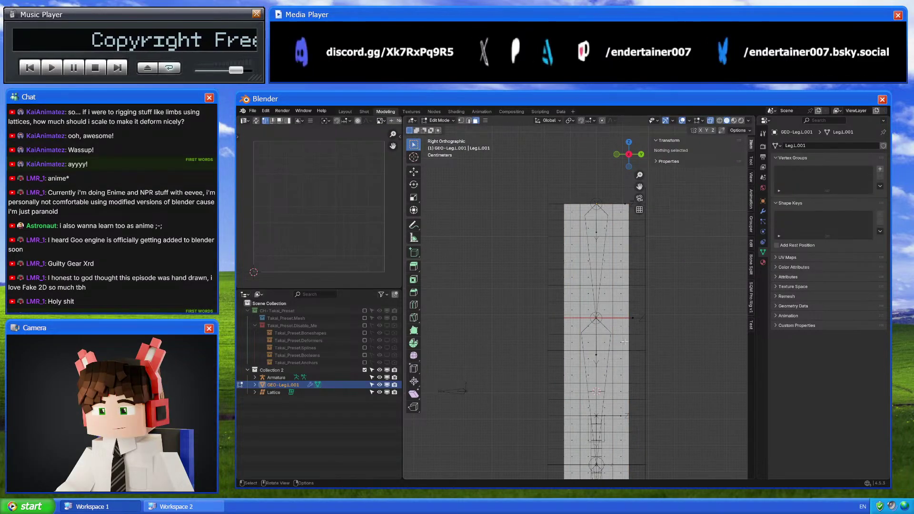
{"action": "left_click", "coordinate": [590, 315]}
{"action": "key", "text": "g"}
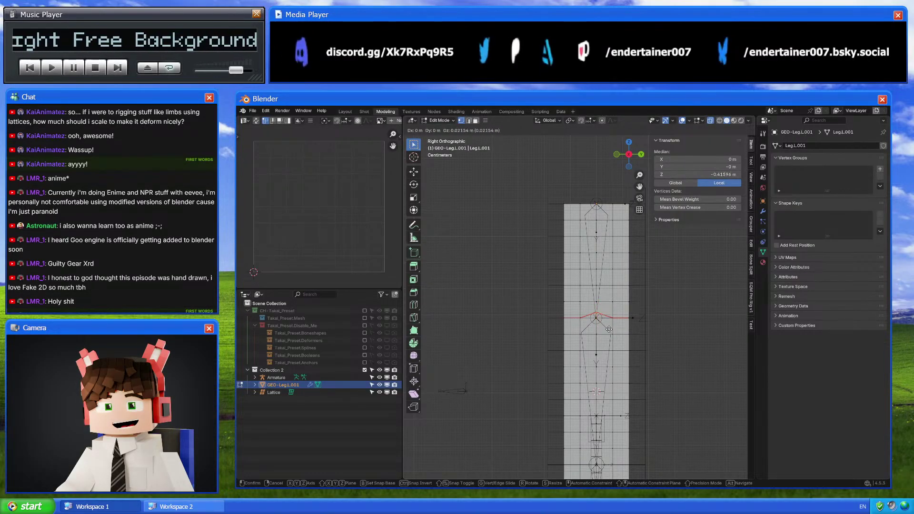
{"action": "left_click", "coordinate": [610, 322]}
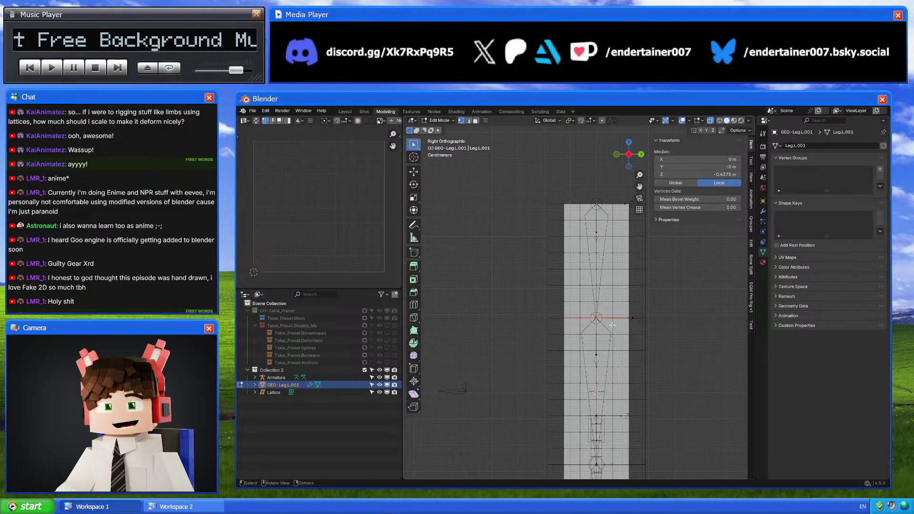
{"action": "key", "text": "Tab"}
{"action": "middle_click_drag", "start_coordinate": [654, 343], "coordinate": [620, 360], "text": "shift"}
{"action": "key", "text": "Tab"}
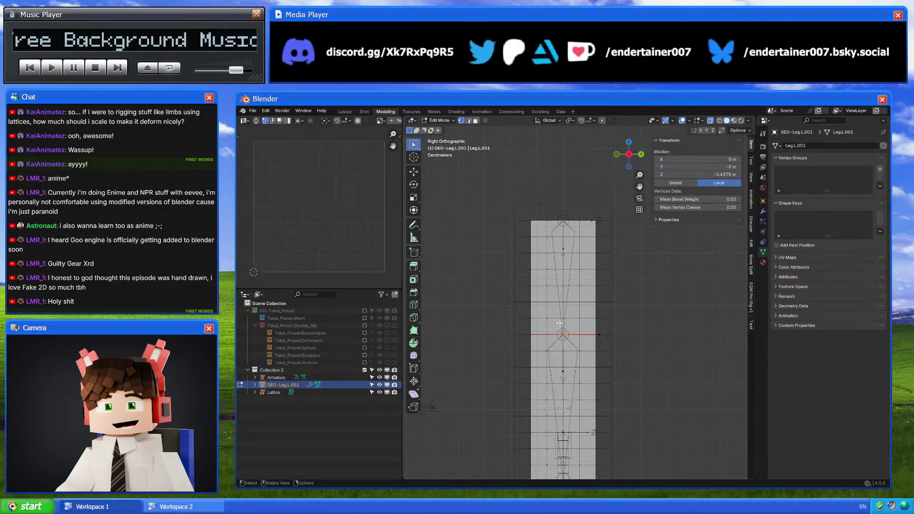
{"action": "middle_click_drag", "start_coordinate": [559, 323], "coordinate": [571, 322], "text": "shift"}
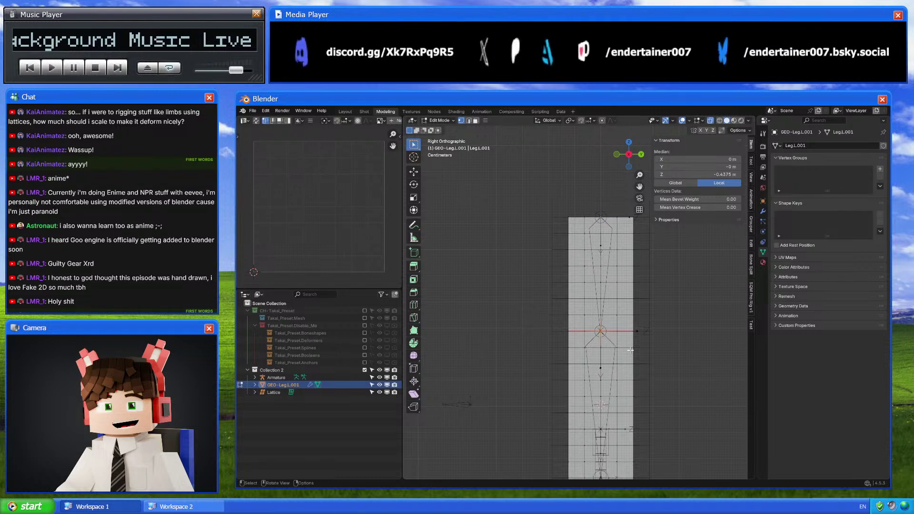
{"action": "key", "text": "Tab"}
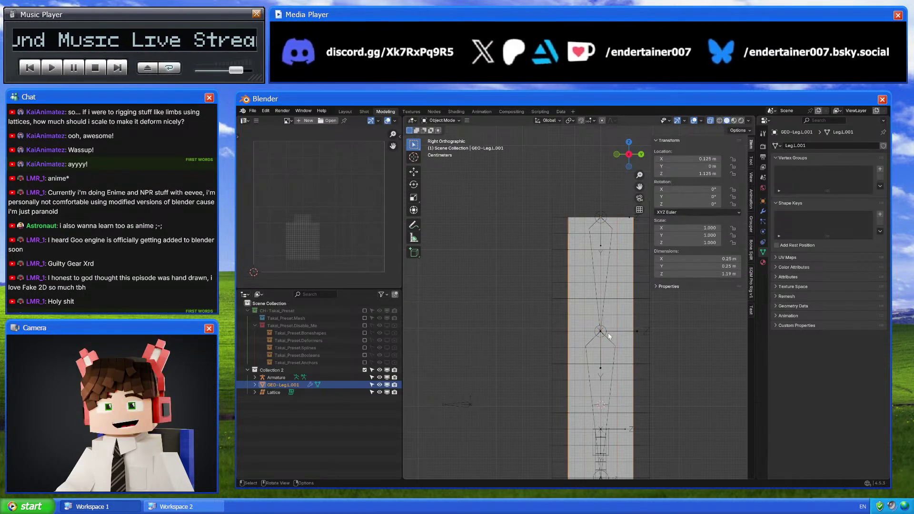
Select the lattice and inspect how it surrounds the whole leg from the back and right orthographic views
{"action": "left_click", "coordinate": [637, 332]}
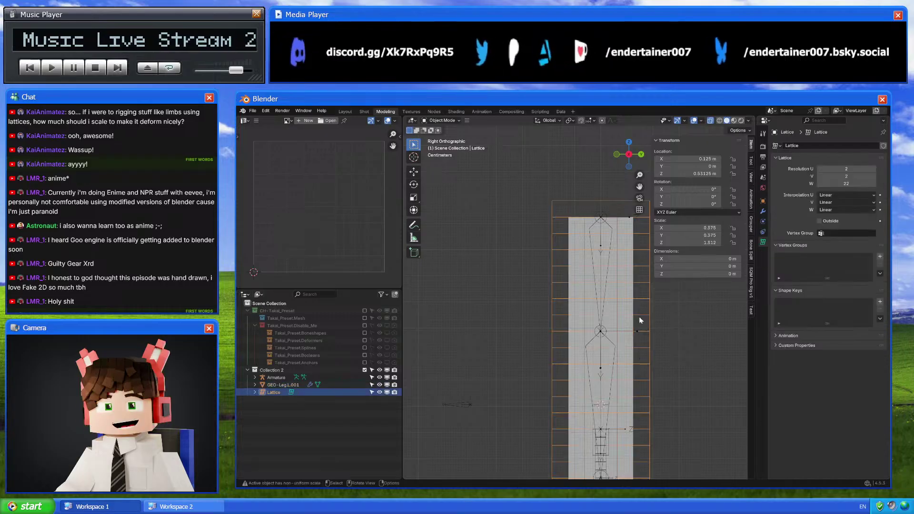
{"action": "middle_click_drag", "start_coordinate": [636, 332], "coordinate": [598, 270], "text": "shift"}
{"action": "scroll", "coordinate": [598, 270], "scroll_direction": "down", "scroll_amount": 2}
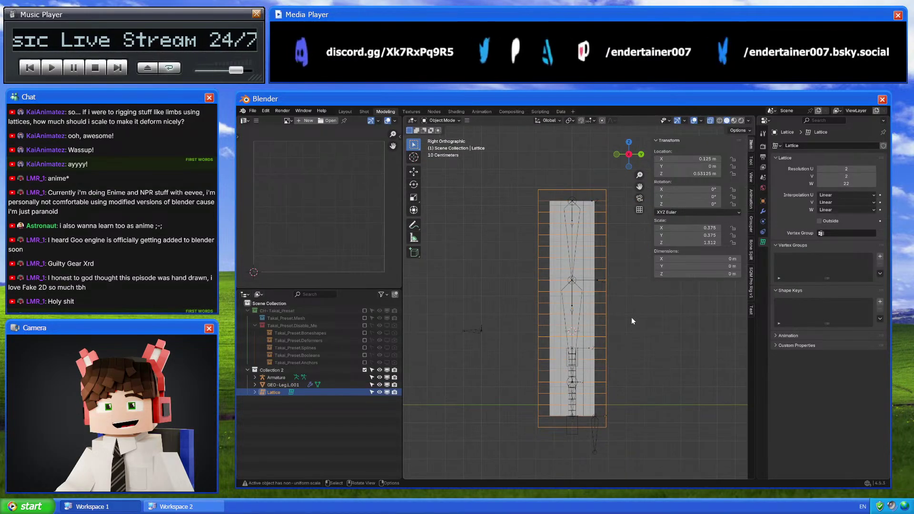
{"action": "middle_click_drag", "start_coordinate": [601, 222], "coordinate": [583, 256], "text": "shift"}
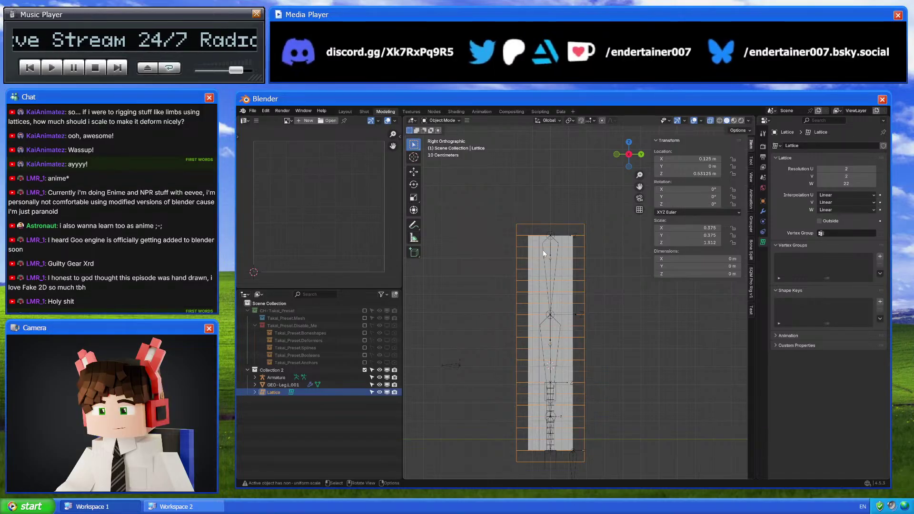
{"action": "left_click", "coordinate": [641, 154]}
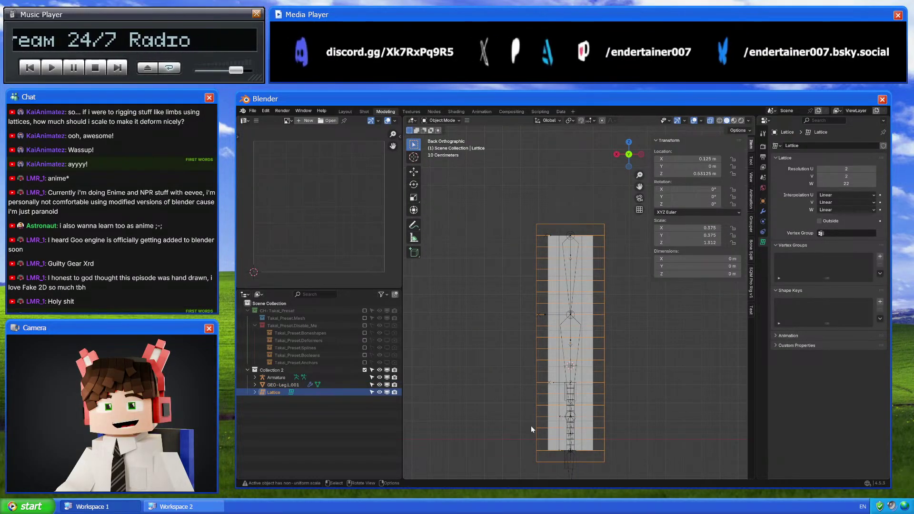
{"action": "left_click", "coordinate": [617, 154]}
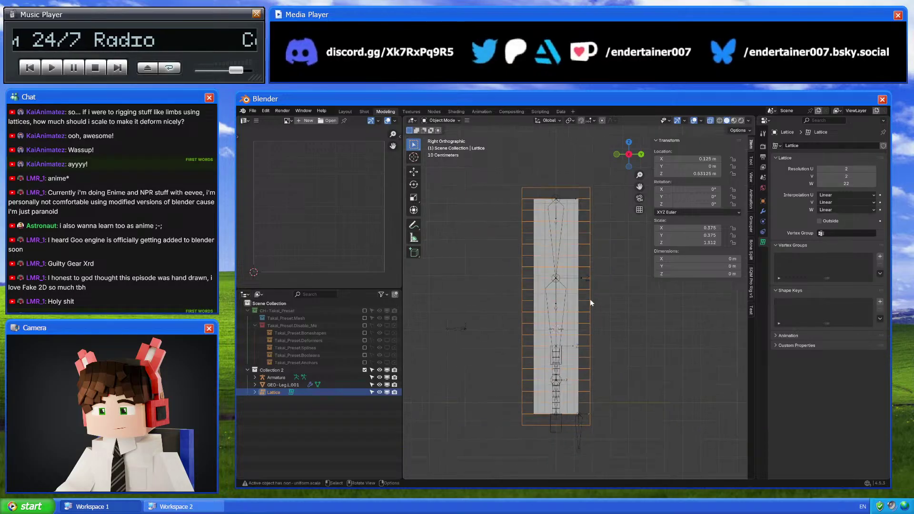
Add an Armature modifier to the lattice with the leg's Armature as its target object
{"action": "left_click", "coordinate": [763, 210]}
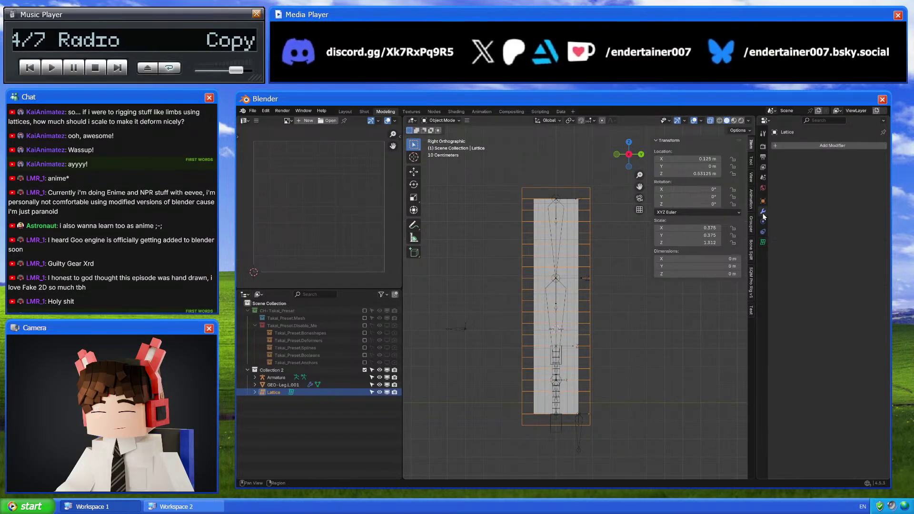
{"action": "key", "text": "shift+a"}
{"action": "type", "text": "arm"}
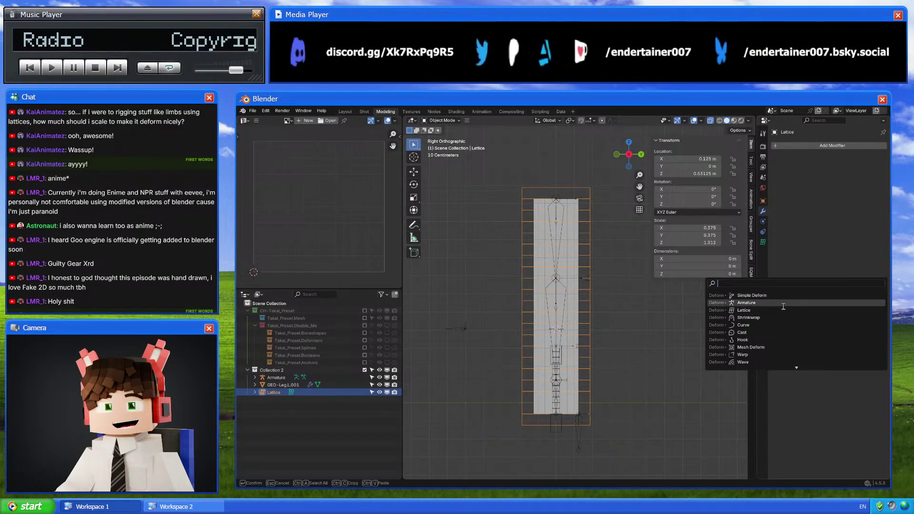
{"action": "key", "text": "Return"}
{"action": "left_click", "coordinate": [872, 185]}
{"action": "left_click", "coordinate": [453, 328]}
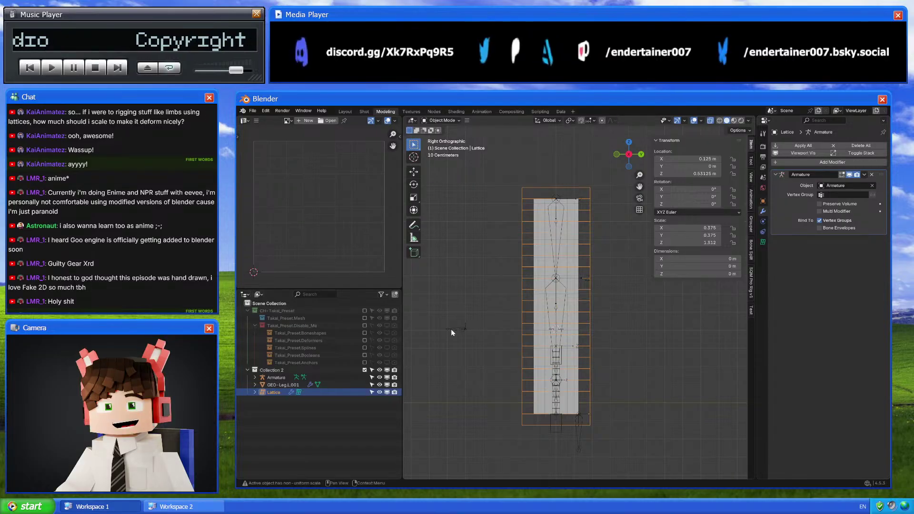
Copy the upper leg bone's name from its bone properties in Pose Mode, and return to Object Mode
{"action": "left_click", "coordinate": [281, 377]}
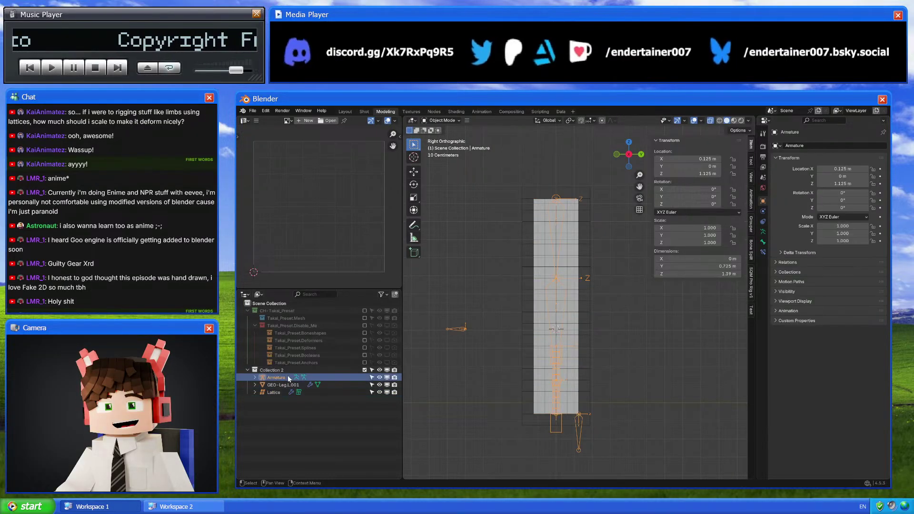
{"action": "left_click", "coordinate": [764, 233]}
{"action": "left_click", "coordinate": [763, 246]}
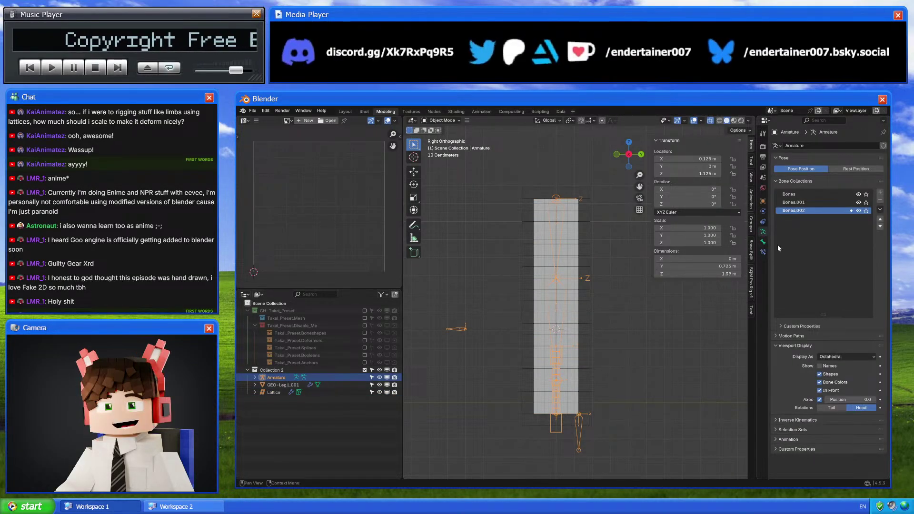
{"action": "left_click", "coordinate": [590, 330]}
{"action": "left_click", "coordinate": [561, 286]}
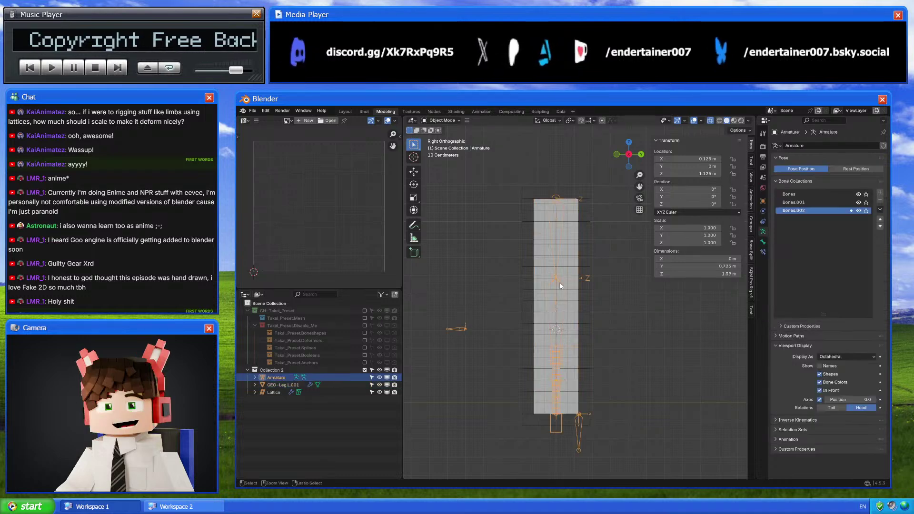
{"action": "key", "text": "ctrl+Tab"}
{"action": "left_click", "coordinate": [763, 242]}
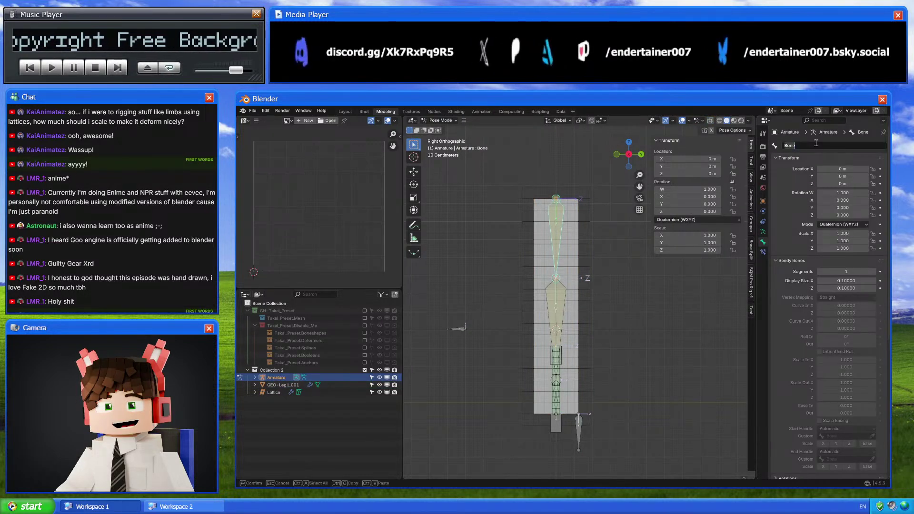
{"action": "key", "text": "ctrl+Tab"}
Add a vertex group named "Bone" to the lattice
{"action": "left_click", "coordinate": [584, 229]}
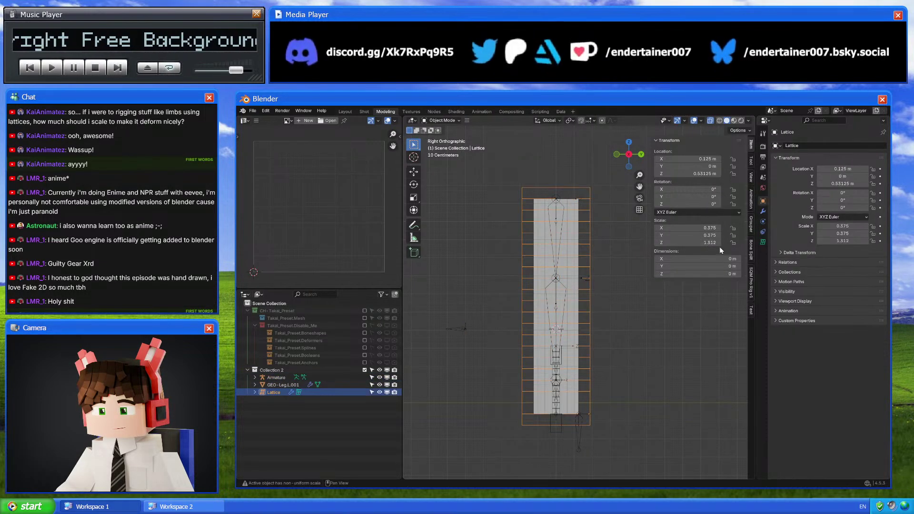
{"action": "left_click", "coordinate": [880, 257]}
{"action": "double_click", "coordinate": [810, 258]}
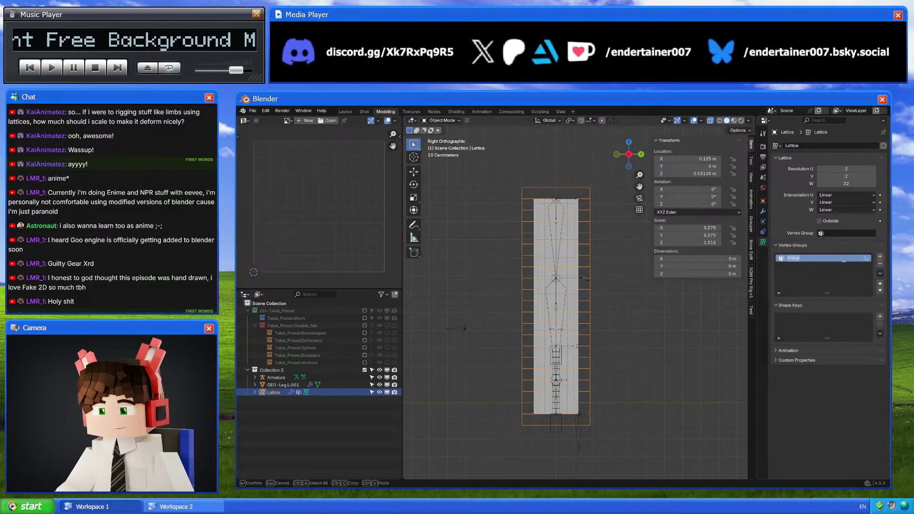
{"action": "type", "text": "Bone"}
{"action": "key", "text": "Return"}
Assign the lattice points around the upper leg, down to the knee, to the "Bone" vertex group with weight 1.000
{"action": "key", "text": "Tab"}
{"action": "left_click_drag", "start_coordinate": [497, 168], "coordinate": [590, 273]}
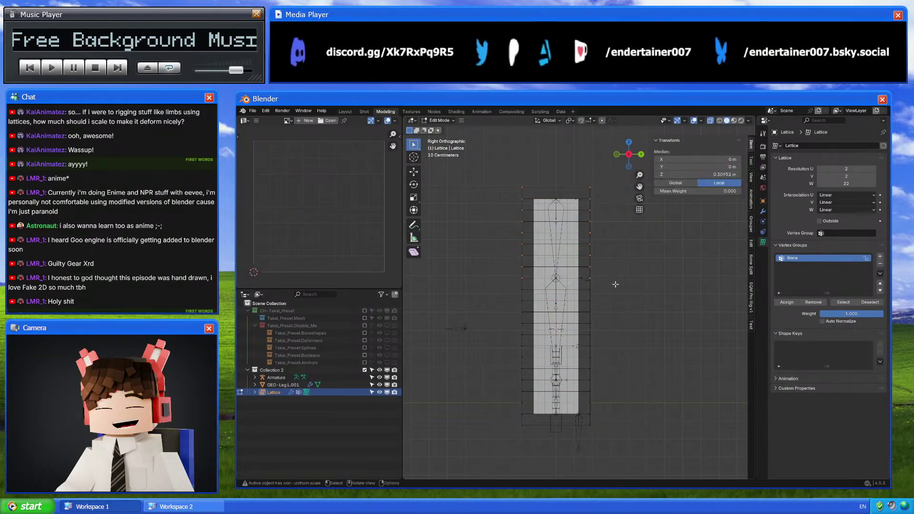
{"action": "left_click", "coordinate": [781, 301]}
{"action": "key", "text": "Tab"}
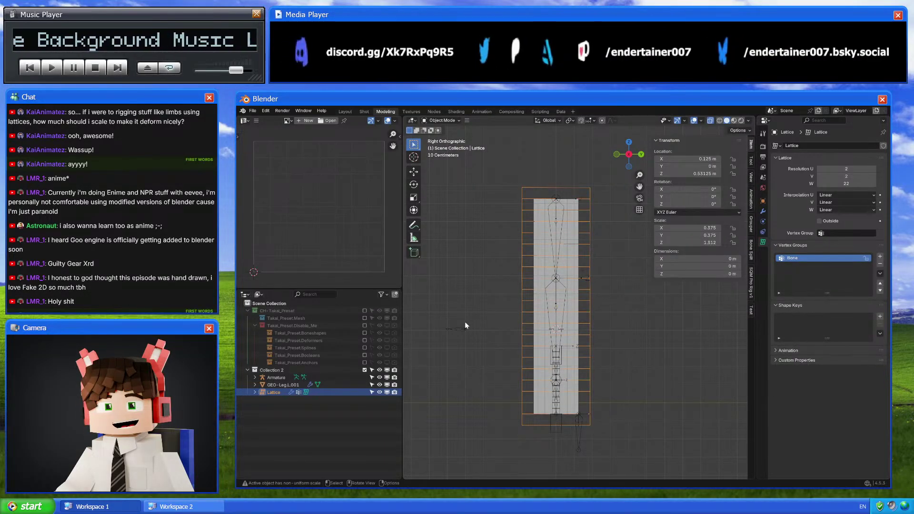
Look up the lower leg bone's name in its bone properties in Pose Mode, and return to Object Mode
{"action": "left_click", "coordinate": [557, 314]}
{"action": "key", "text": "ctrl+Tab"}
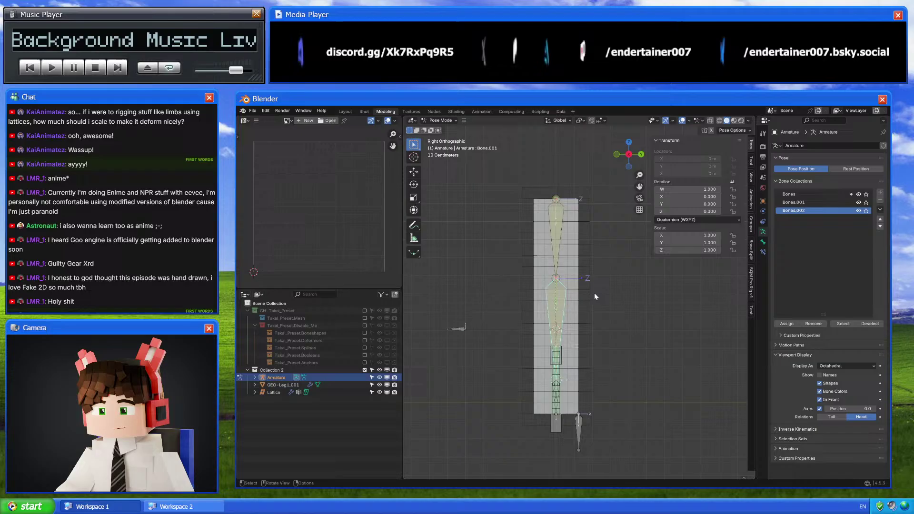
{"action": "left_click", "coordinate": [763, 243]}
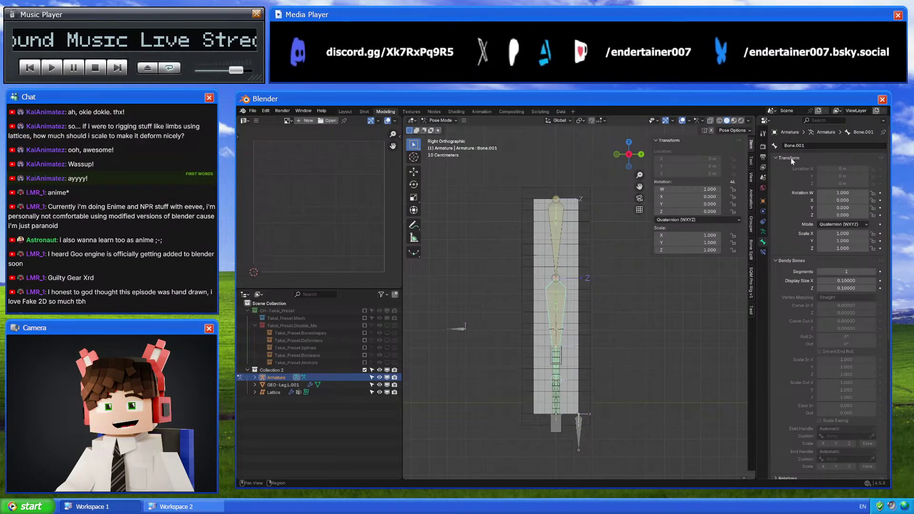
{"action": "key", "text": "ctrl+Tab"}
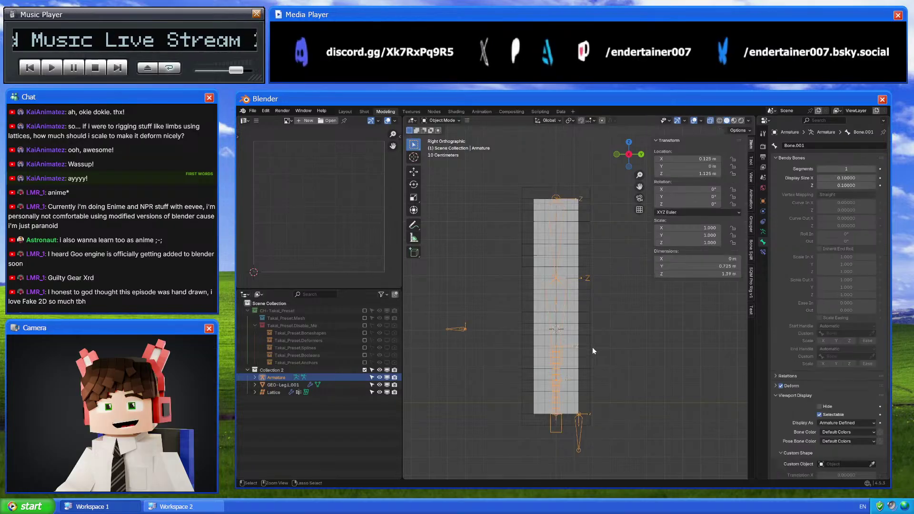
Add a second vertex group named "Bone.001" to the lattice
{"action": "left_click", "coordinate": [586, 308]}
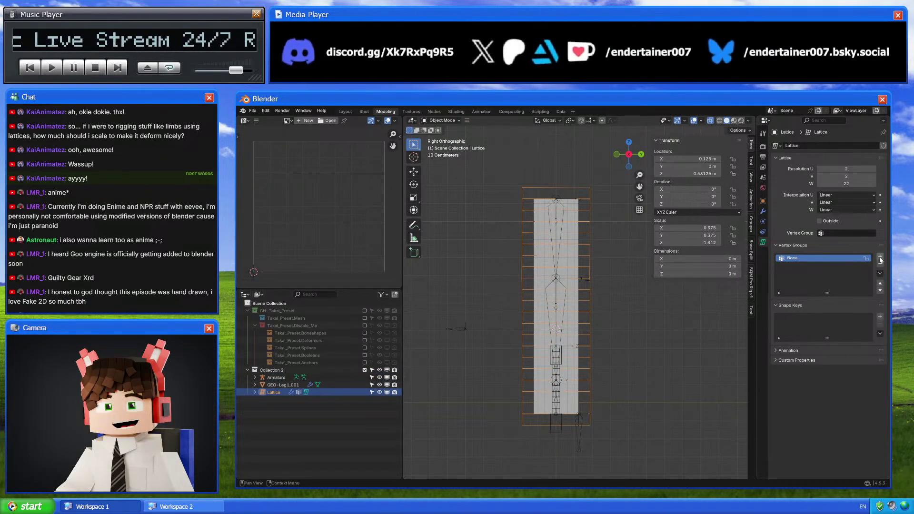
{"action": "left_click", "coordinate": [881, 257]}
{"action": "double_click", "coordinate": [803, 265]}
{"action": "type", "text": "Bone.001"}
{"action": "key", "text": "Return"}
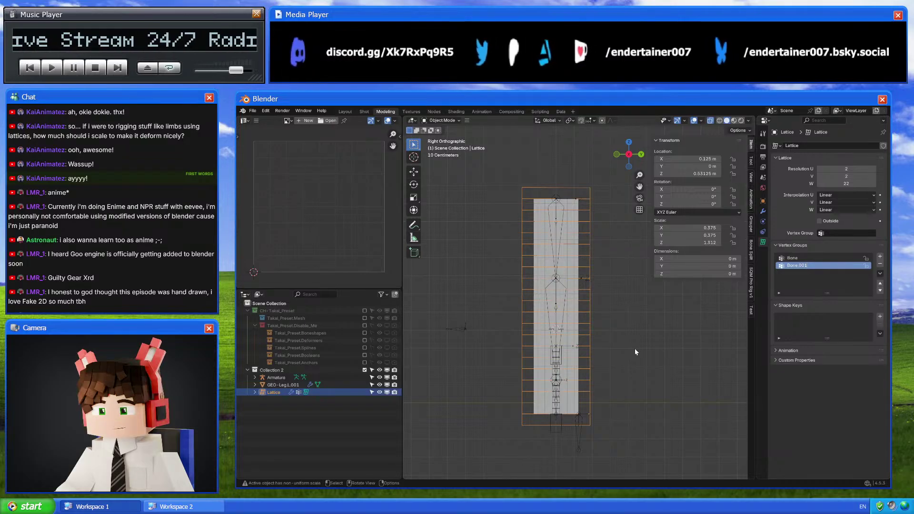
Assign the lattice points around the lower leg bone, from the knee down to the ankle, to "Bone.001" with weight 1.000
{"action": "key", "text": "Tab"}
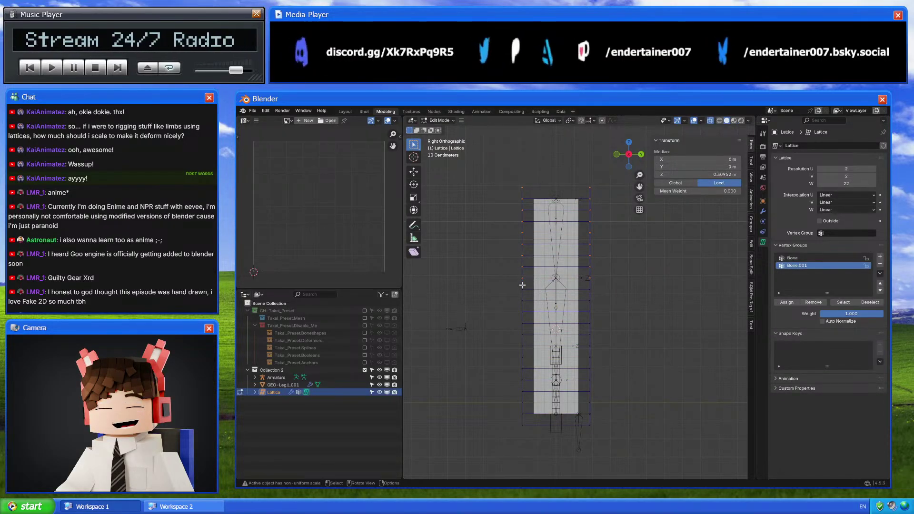
{"action": "left_click_drag", "start_coordinate": [513, 283], "coordinate": [620, 350]}
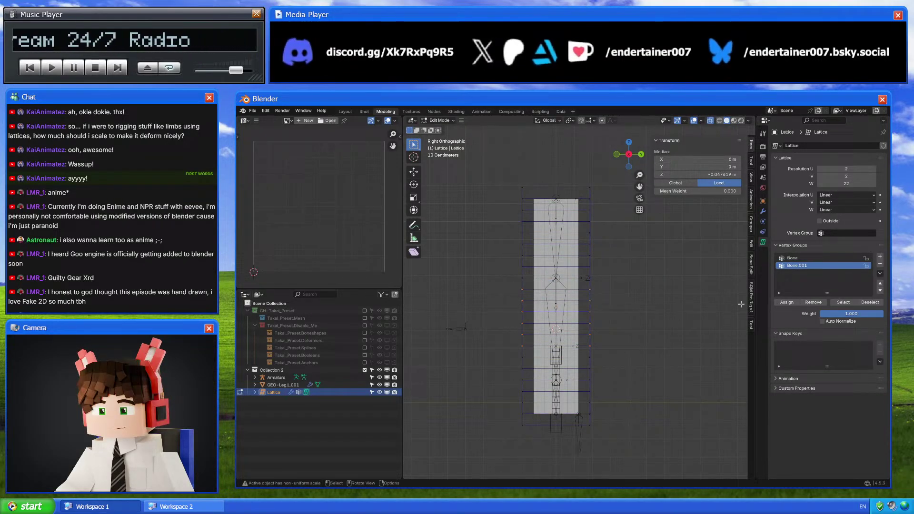
{"action": "left_click", "coordinate": [785, 302]}
{"action": "key", "text": "Tab"}
Look up the name of the segmented bendy bone below the lower leg in its bone properties, and reselect the lattice in Object Mode
{"action": "left_click", "coordinate": [556, 333]}
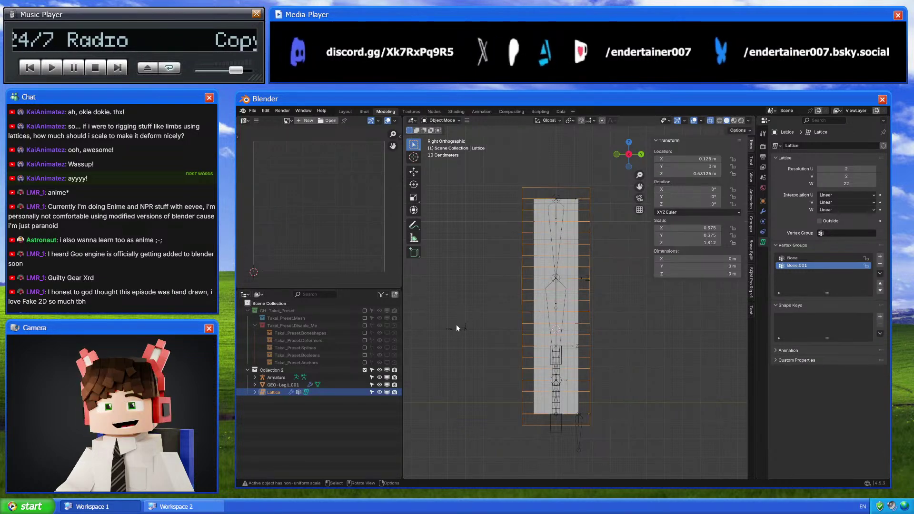
{"action": "key", "text": "ctrl+Tab"}
{"action": "left_click", "coordinate": [556, 380]}
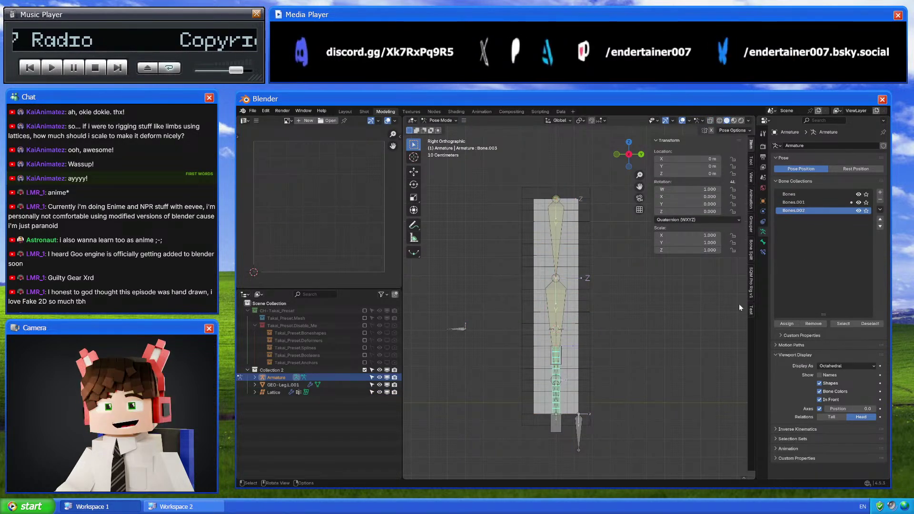
{"action": "key", "text": "ctrl+Tab"}
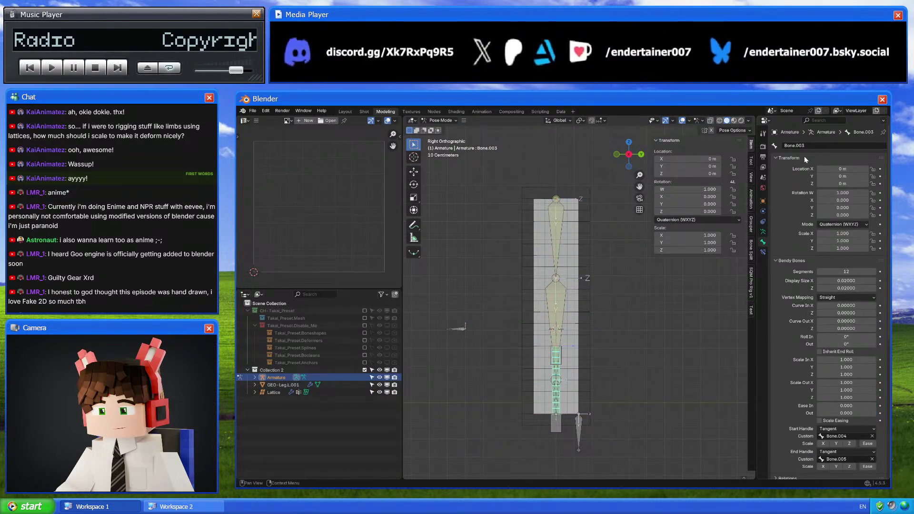
{"action": "left_click", "coordinate": [581, 348]}
{"action": "left_click", "coordinate": [763, 242]}
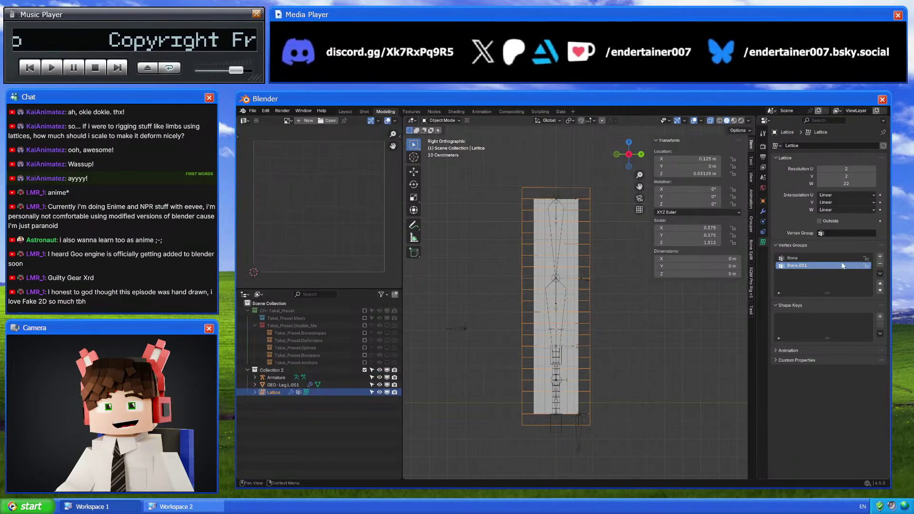
Add a third vertex group named "Bone.003" to the lattice
{"action": "left_click", "coordinate": [819, 273]}
{"action": "double_click", "coordinate": [795, 273]}
{"action": "type", "text": "Bone.003"}
{"action": "key", "text": "Return"}
Assign the lattice points around the bendy bone, from the ankle to the lattice's lower end, to "Bone.003" with weight 1.000
{"action": "key", "text": "Tab"}
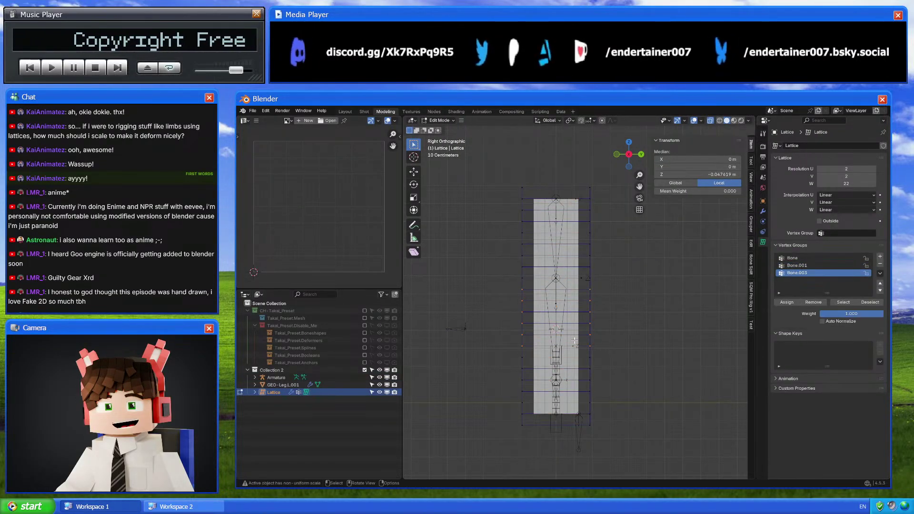
{"action": "key", "text": "b"}
{"action": "left_click_drag", "start_coordinate": [511, 341], "coordinate": [600, 479]}
{"action": "left_click", "coordinate": [787, 302]}
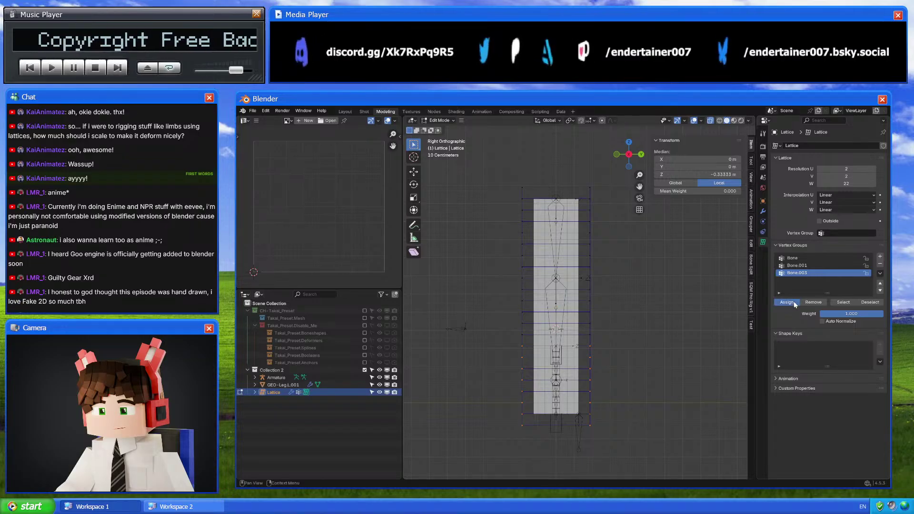
Compare which lattice points the "Bone", "Bone.001" and "Bone.003" groups cover, especially at the knee and ankle boundaries
{"action": "scroll", "coordinate": [627, 334], "scroll_direction": "up", "scroll_amount": 2}
{"action": "scroll", "coordinate": [627, 334], "scroll_direction": "down", "scroll_amount": 3}
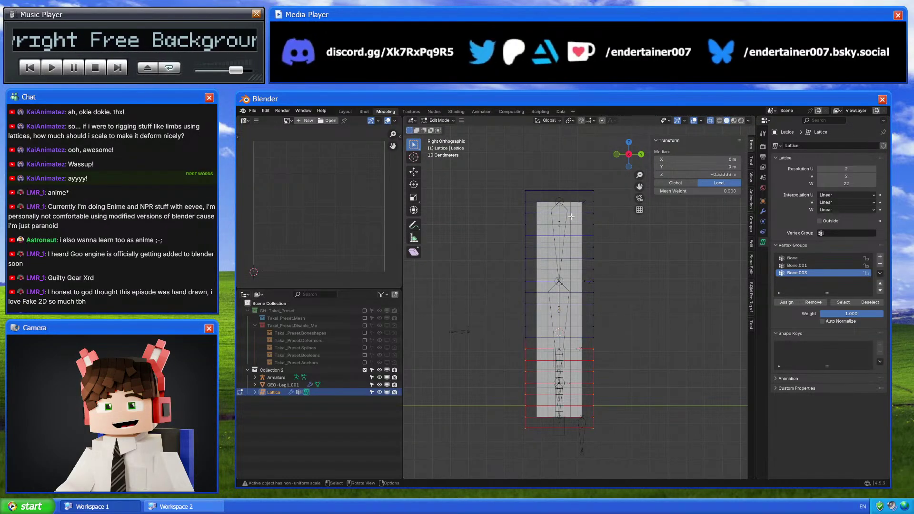
{"action": "left_click", "coordinate": [825, 259]}
{"action": "left_click", "coordinate": [843, 302]}
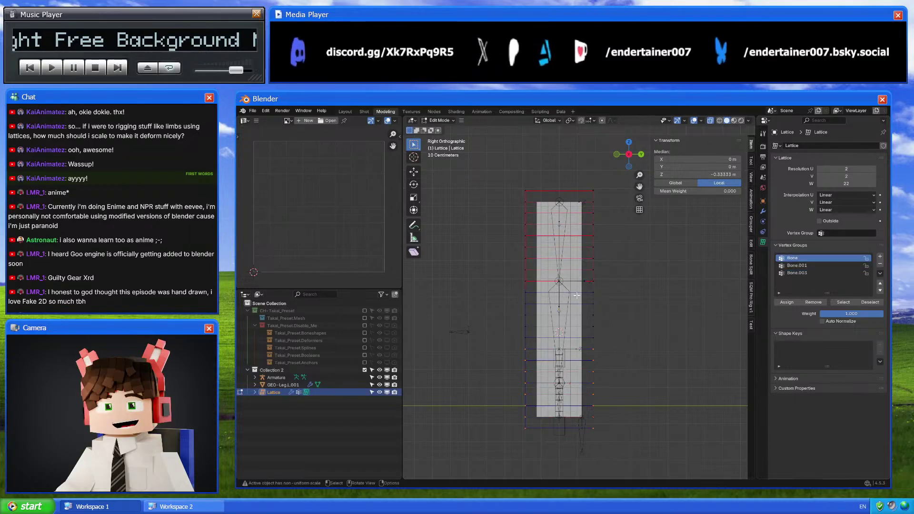
{"action": "scroll", "coordinate": [502, 269], "scroll_direction": "up", "scroll_amount": 2}
{"action": "left_click", "coordinate": [797, 265]}
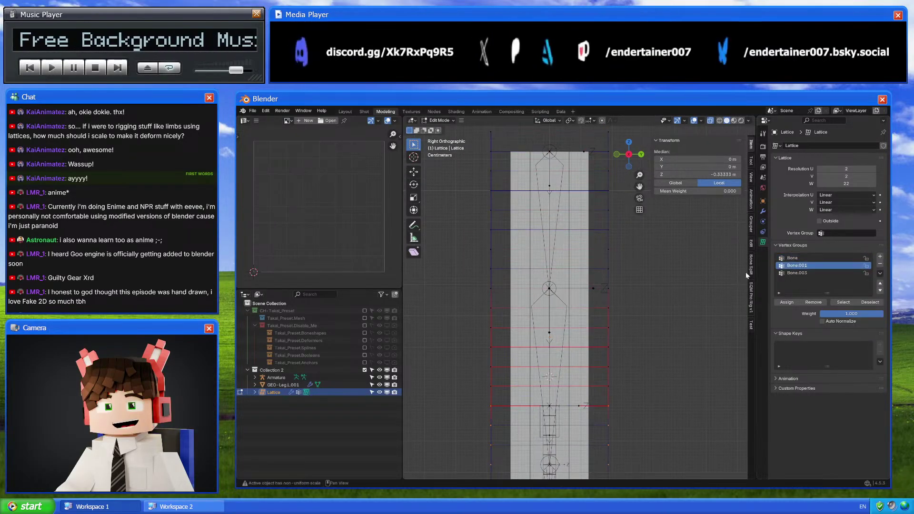
{"action": "left_click_drag", "start_coordinate": [479, 284], "coordinate": [625, 296], "text": "shift"}
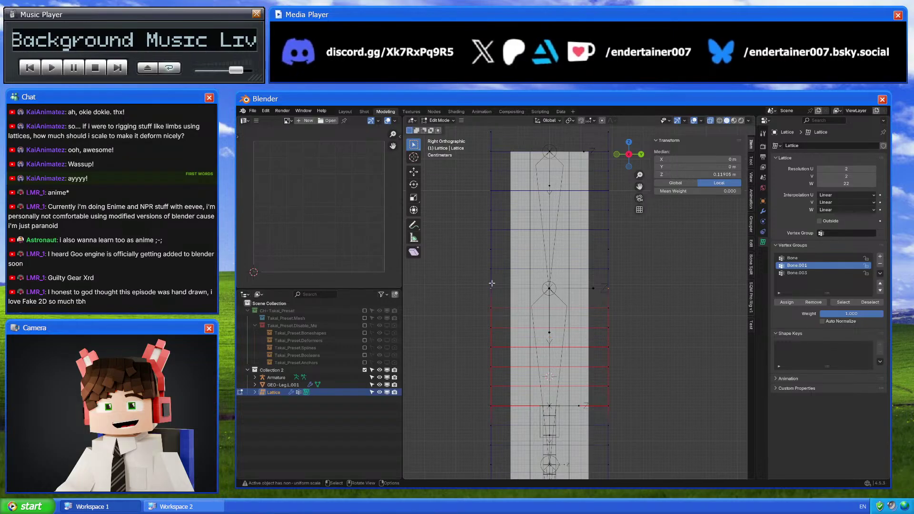
{"action": "left_click", "coordinate": [793, 258]}
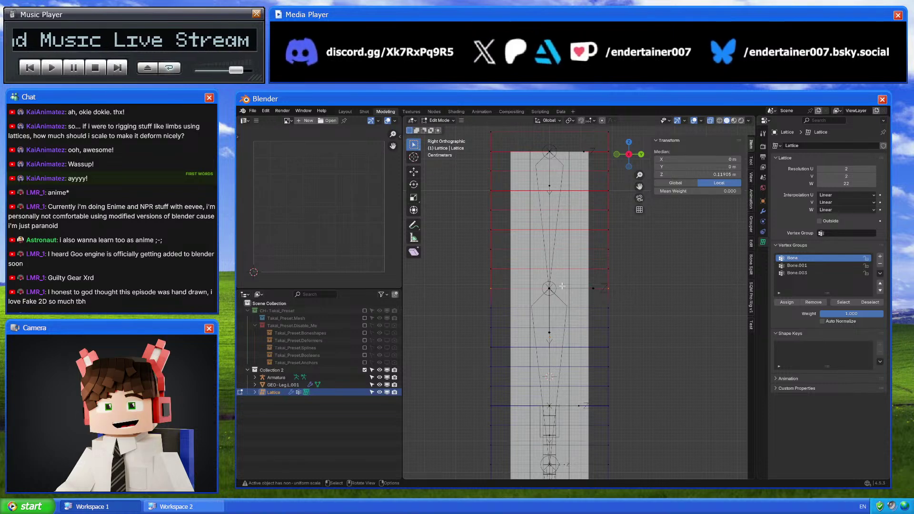
{"action": "middle_click_drag", "start_coordinate": [528, 300], "coordinate": [537, 268], "text": "shift"}
{"action": "left_click", "coordinate": [809, 273]}
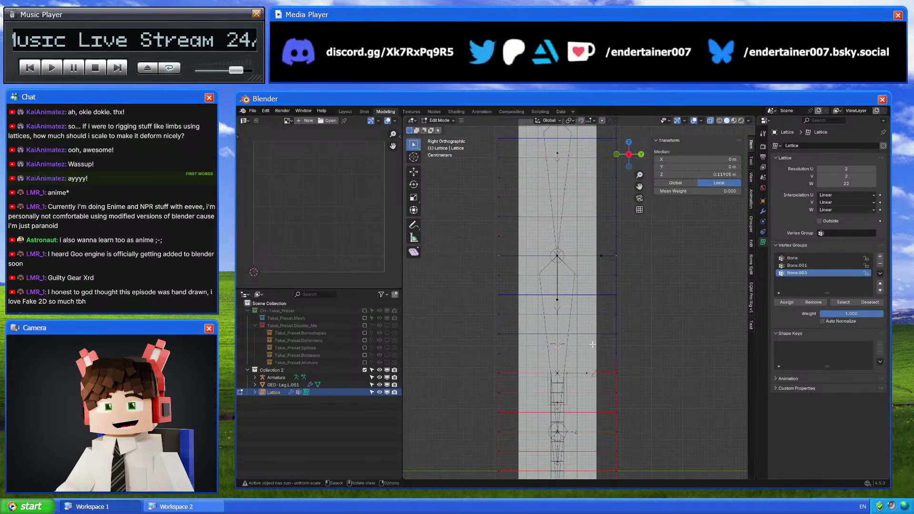
{"action": "scroll", "coordinate": [596, 329], "scroll_direction": "down", "scroll_amount": 2}
{"action": "scroll", "coordinate": [566, 333], "scroll_direction": "up", "scroll_amount": 2}
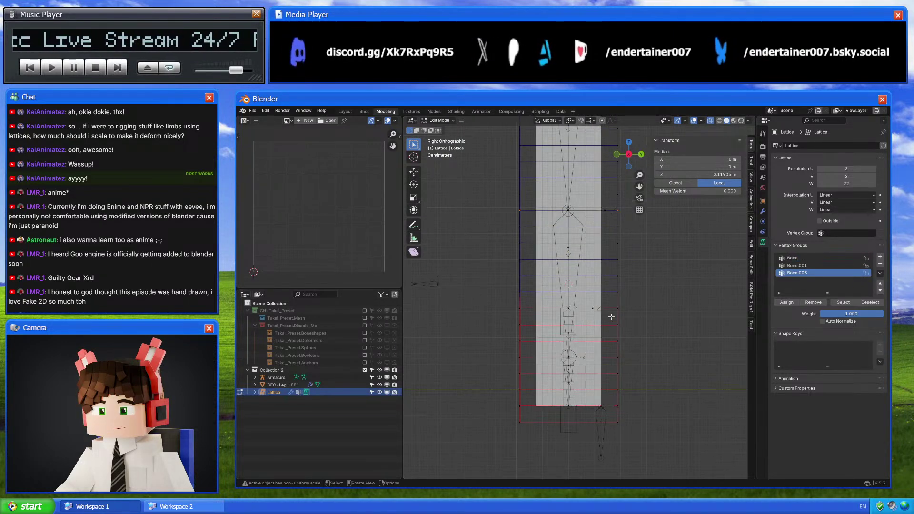
{"action": "left_click", "coordinate": [810, 265]}
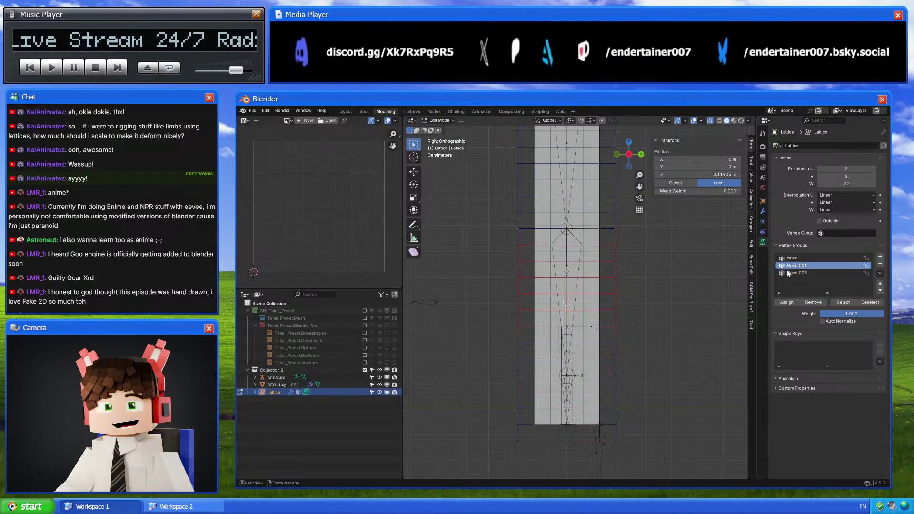
{"action": "left_click", "coordinate": [816, 274]}
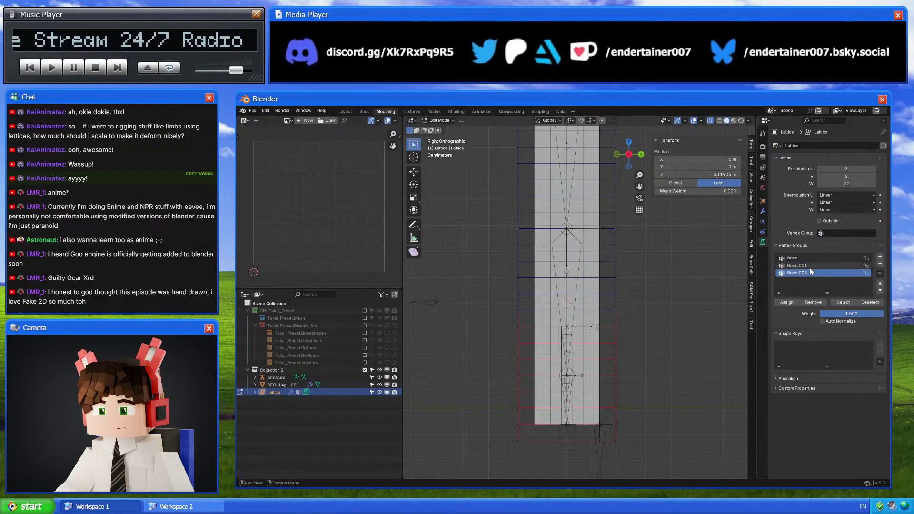
{"action": "left_click", "coordinate": [804, 264]}
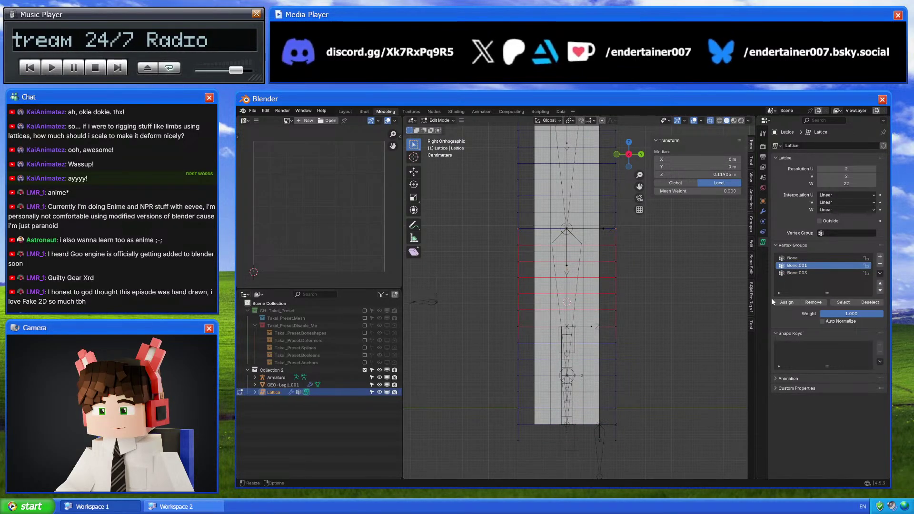
Select the row of lattice points at the knee to examine the group boundary, and return to Object Mode
{"action": "middle_click_drag", "start_coordinate": [557, 226], "coordinate": [565, 291], "text": "shift"}
{"action": "left_click", "coordinate": [565, 291]}
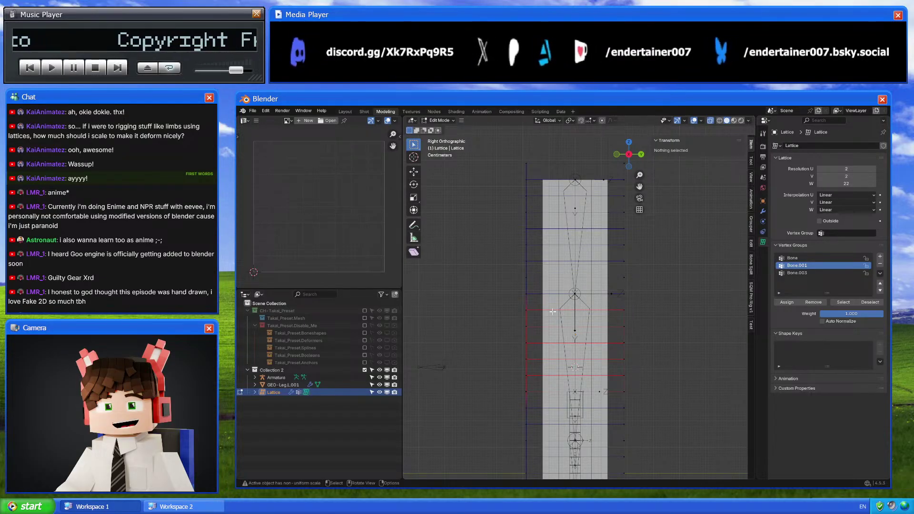
{"action": "left_click_drag", "start_coordinate": [513, 289], "coordinate": [657, 300]}
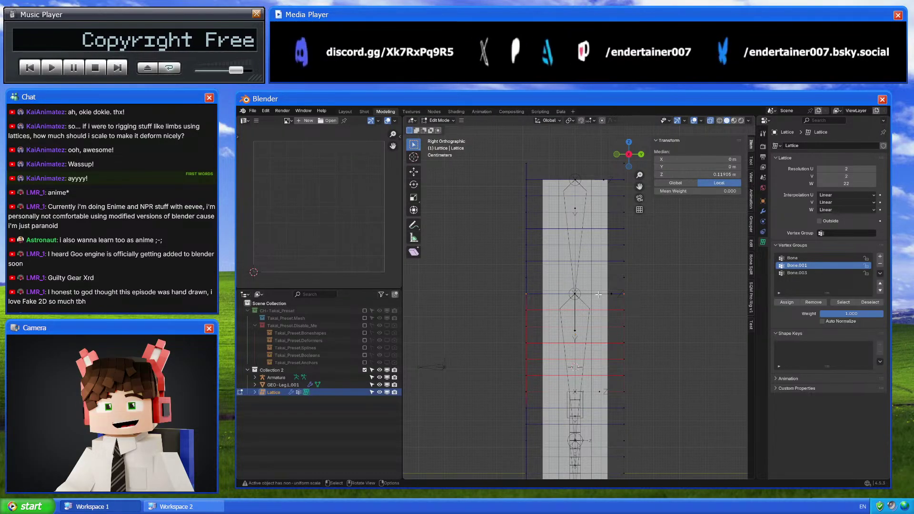
{"action": "key", "text": "Tab"}
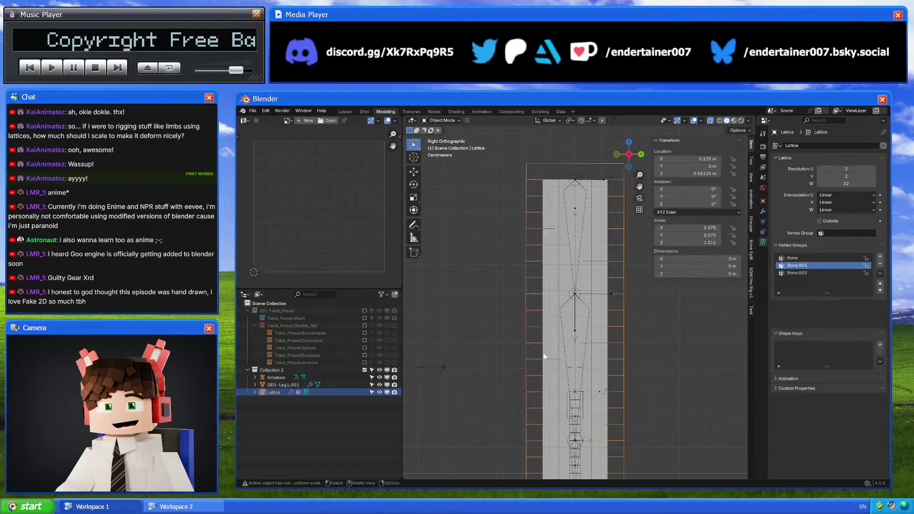
Reselect the lattice after the armature, and examine its knee row against the "Bone.001" group in Edit Mode before returning to Object Mode
{"action": "scroll", "coordinate": [634, 349], "scroll_direction": "down", "scroll_amount": 2}
{"action": "left_click", "coordinate": [482, 346]}
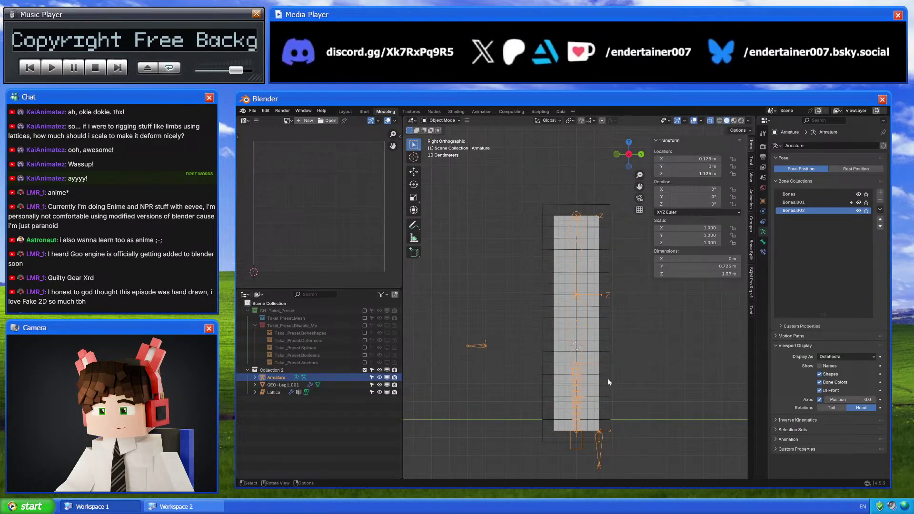
{"action": "scroll", "coordinate": [608, 379], "scroll_direction": "up", "scroll_amount": 1}
{"action": "left_click", "coordinate": [612, 363]}
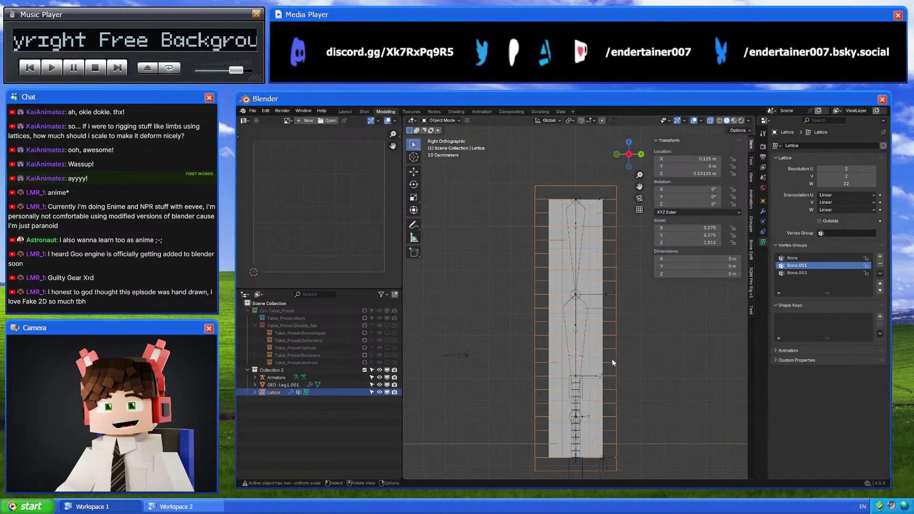
{"action": "key", "text": "Tab"}
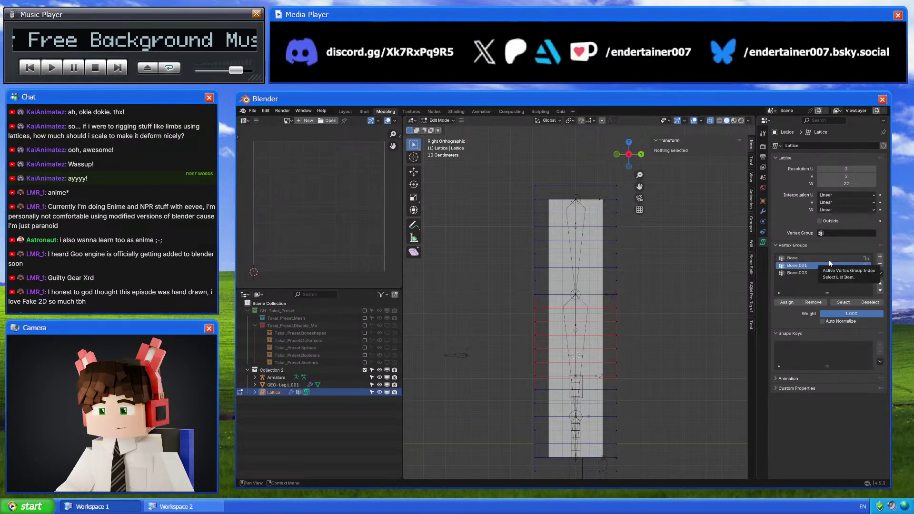
{"action": "scroll", "coordinate": [490, 280], "scroll_direction": "up", "scroll_amount": 2}
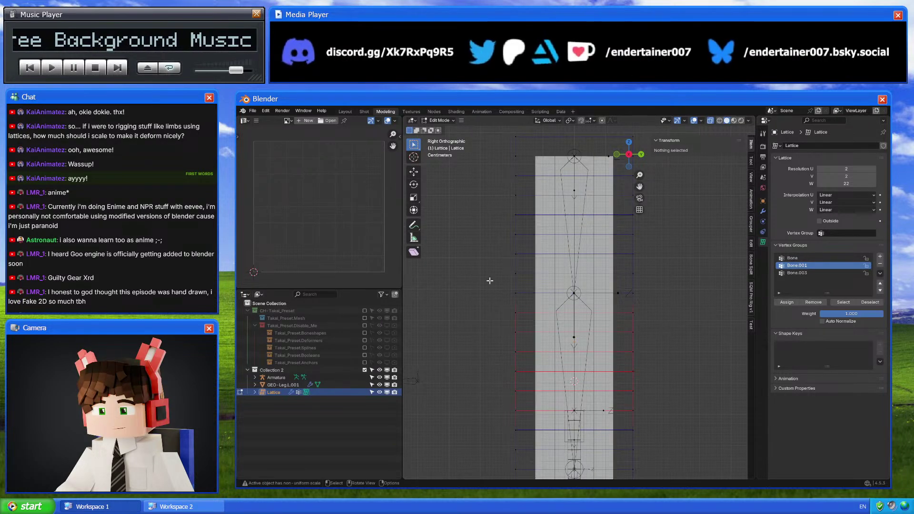
{"action": "left_click_drag", "start_coordinate": [490, 281], "coordinate": [640, 299]}
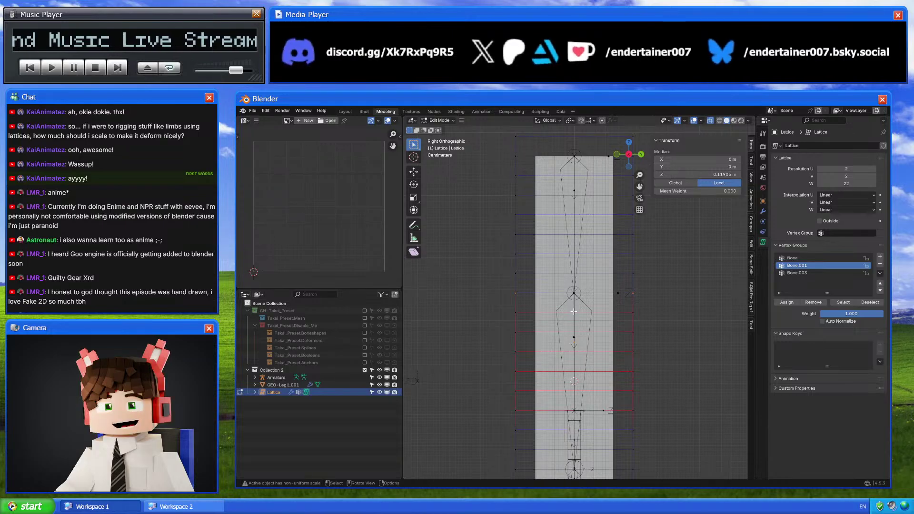
{"action": "key", "text": "Tab"}
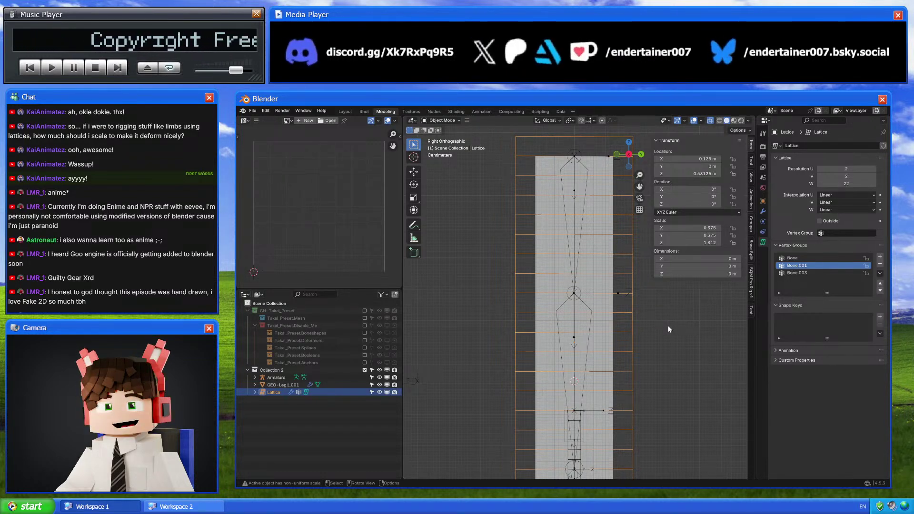
Test the leg by raising its lower IK control bone in Pose Mode, cancel the move, and select the lattice in Object Mode
{"action": "scroll", "coordinate": [616, 327], "scroll_direction": "down", "scroll_amount": 3}
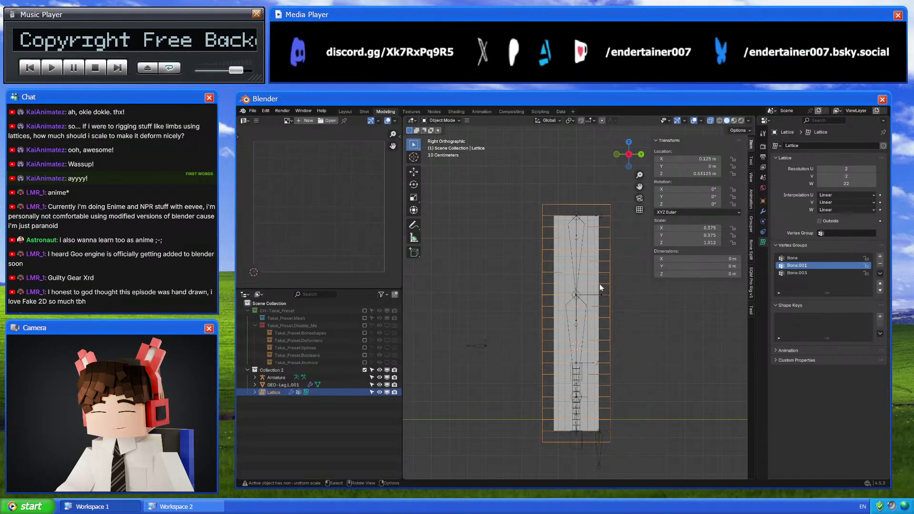
{"action": "left_click", "coordinate": [585, 357]}
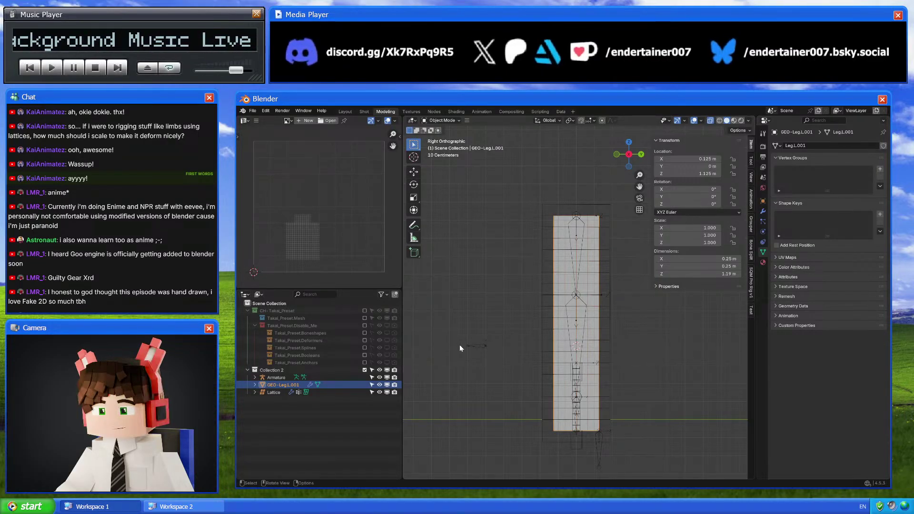
{"action": "left_click", "coordinate": [477, 346]}
{"action": "key", "text": "ctrl+Tab"}
{"action": "left_click", "coordinate": [599, 446]}
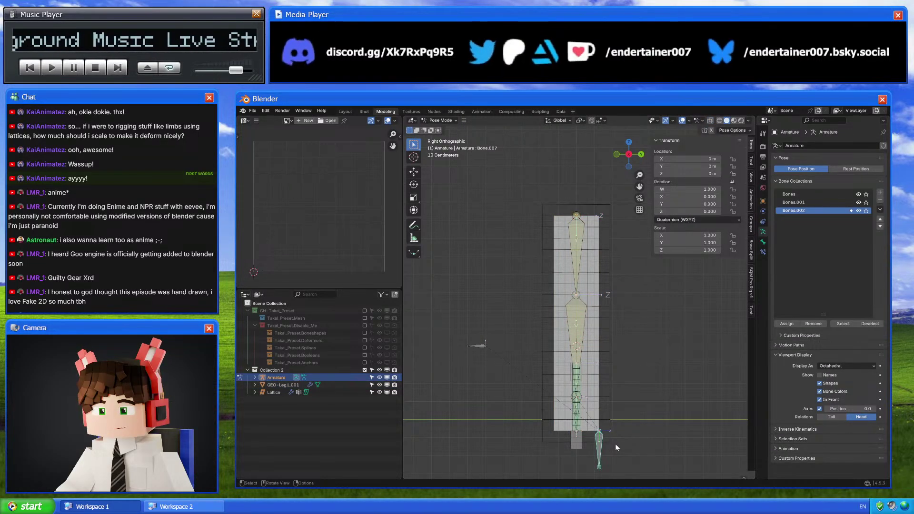
{"action": "key", "text": "g"}
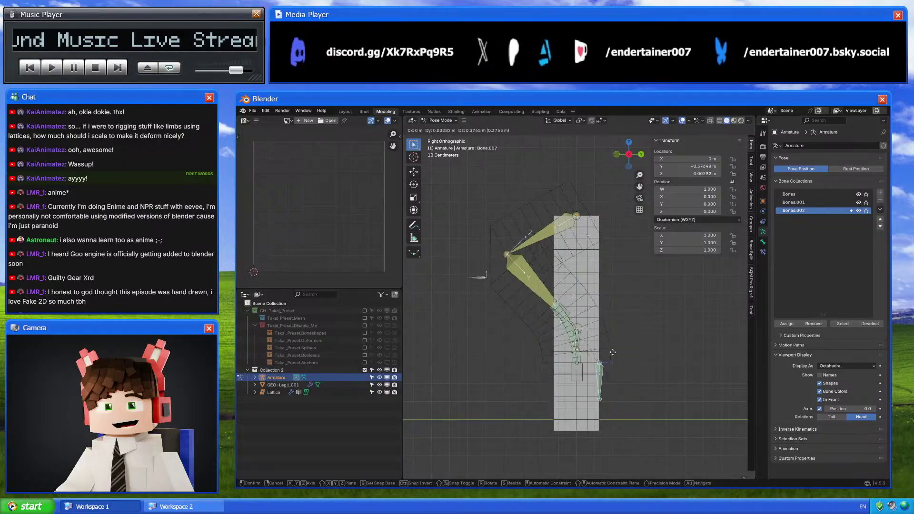
{"action": "key", "text": "Escape"}
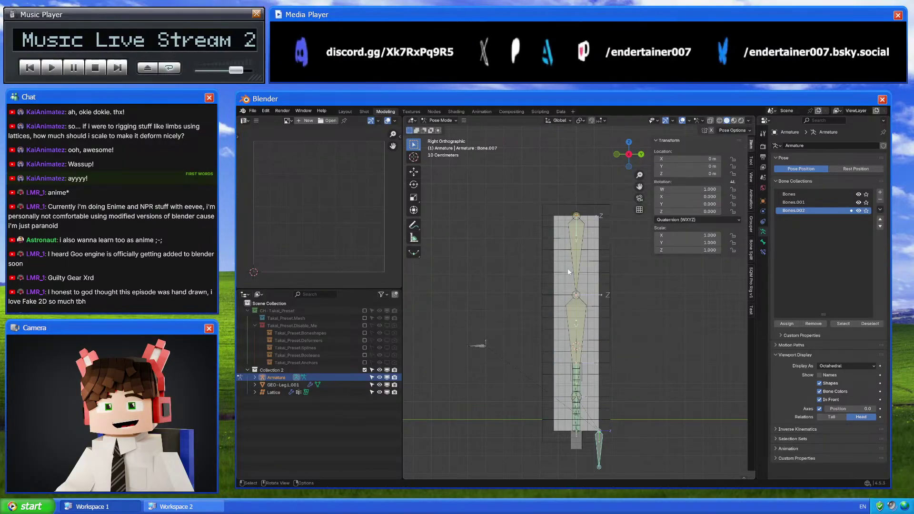
{"action": "key", "text": "ctrl+Tab"}
{"action": "left_click", "coordinate": [604, 248]}
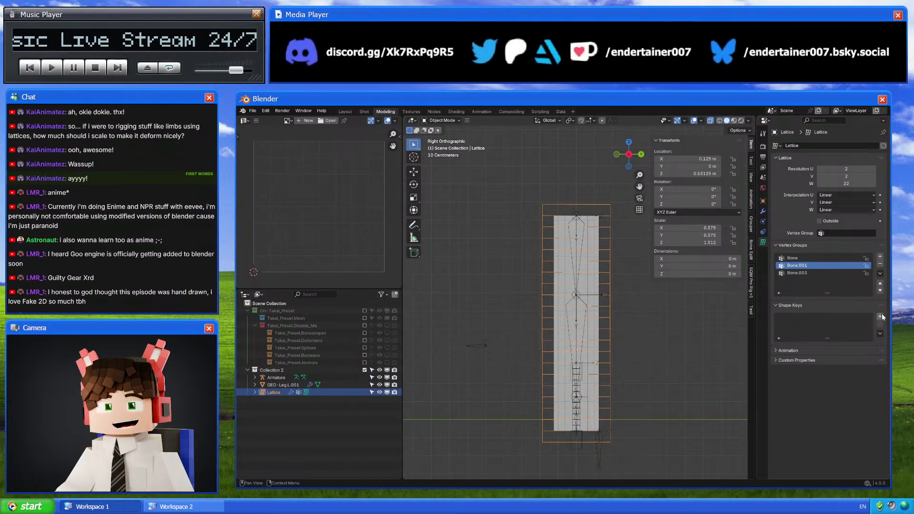
Save the file and add a Basis shape key to the leg lattice
{"action": "key", "text": "ctrl+s"}
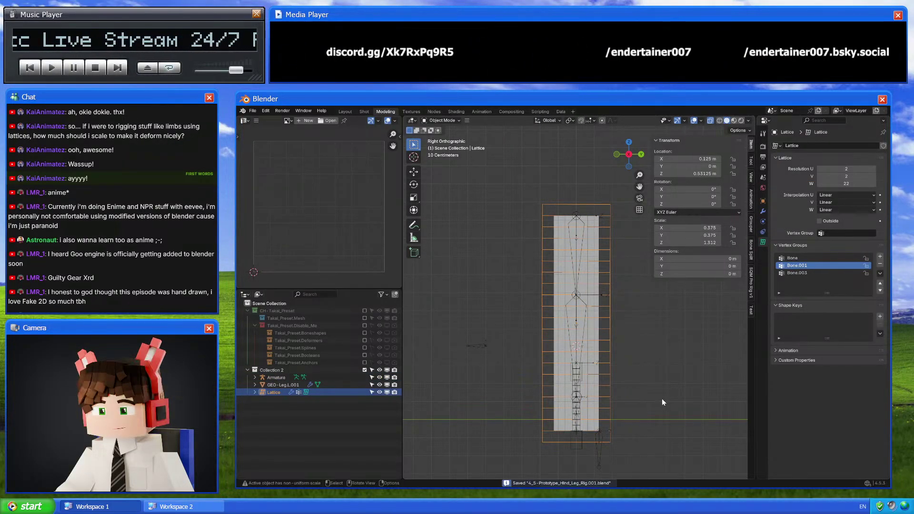
{"action": "left_click", "coordinate": [880, 316]}
{"action": "key", "text": "Tab"}
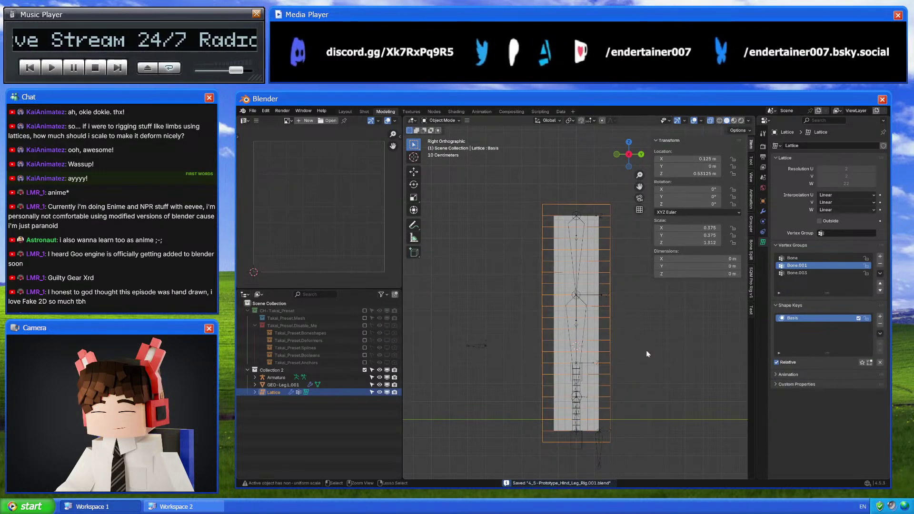
{"action": "key", "text": "Tab"}
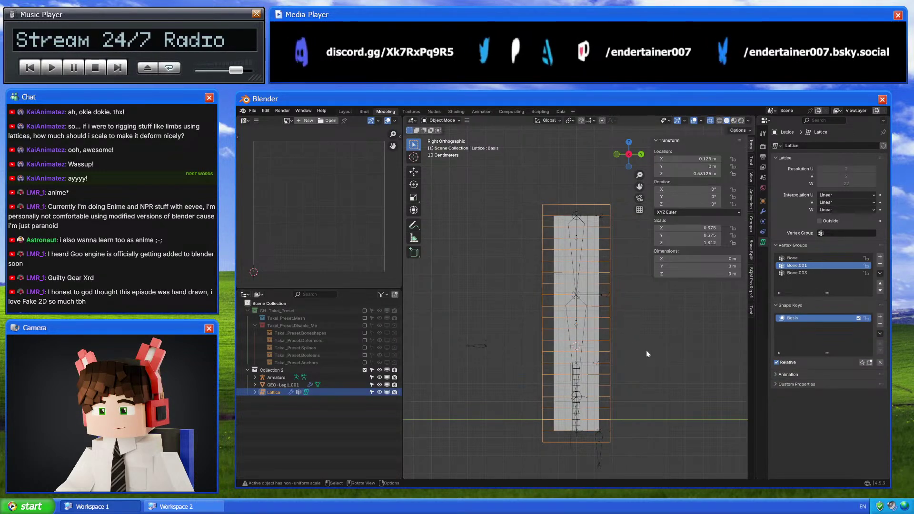
Enable the Takai_Preset collection with its Disable_Me and Deformers subcollections, and show the HLP-Deform.Leg.L lattice in the viewport
{"action": "left_click", "coordinate": [365, 311]}
{"action": "scroll", "coordinate": [362, 352], "scroll_direction": "down", "scroll_amount": 3}
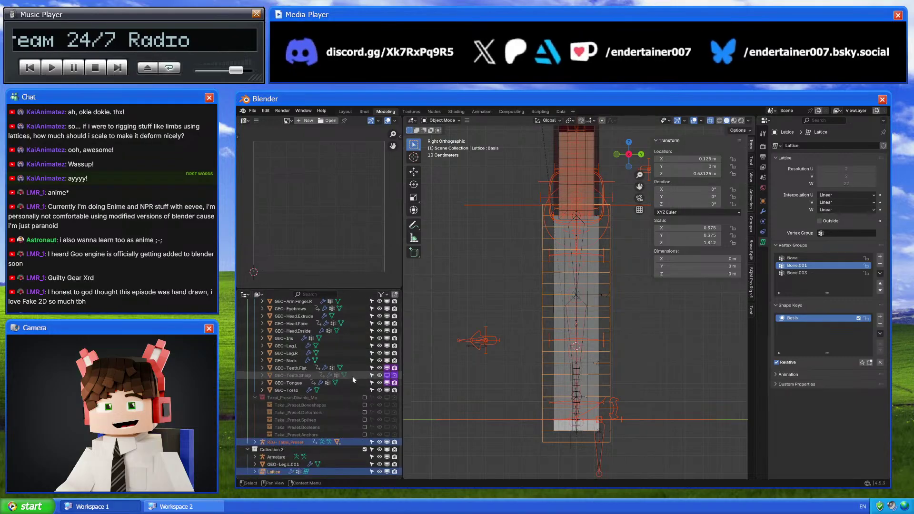
{"action": "left_click", "coordinate": [365, 398]}
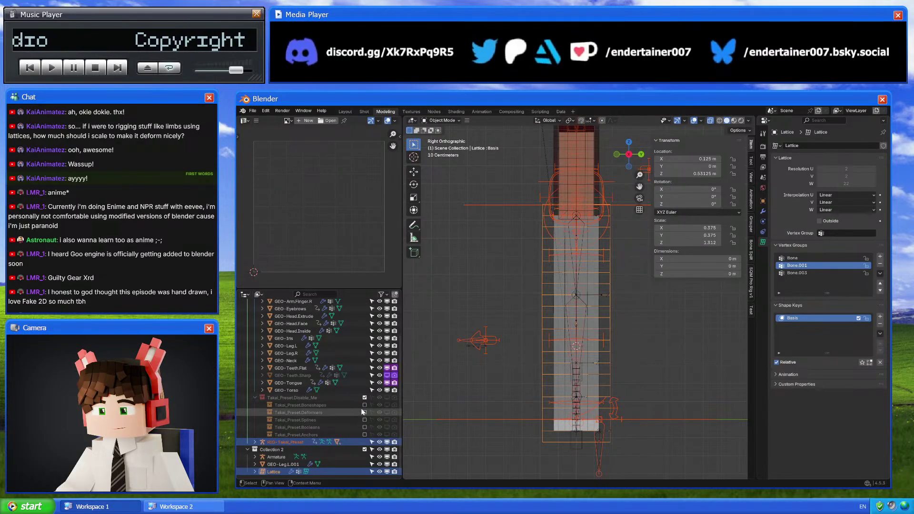
{"action": "left_click", "coordinate": [365, 412]}
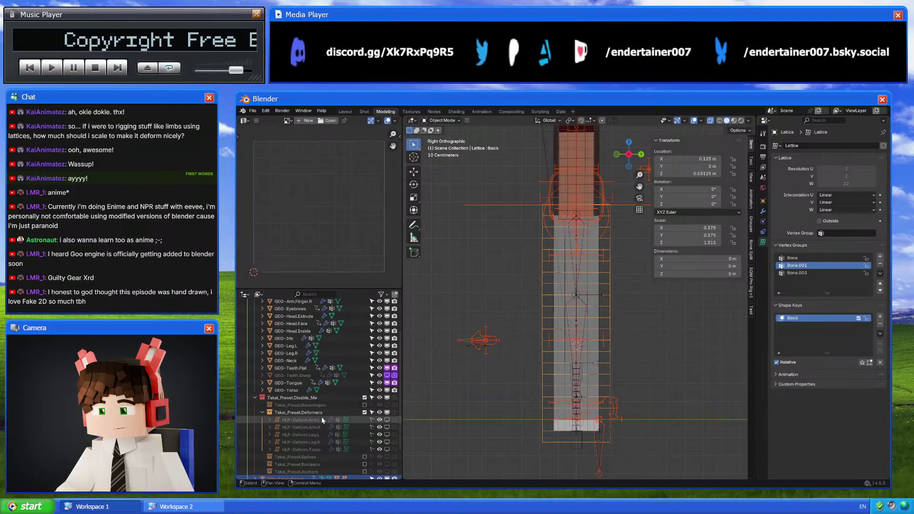
{"action": "left_click", "coordinate": [387, 434]}
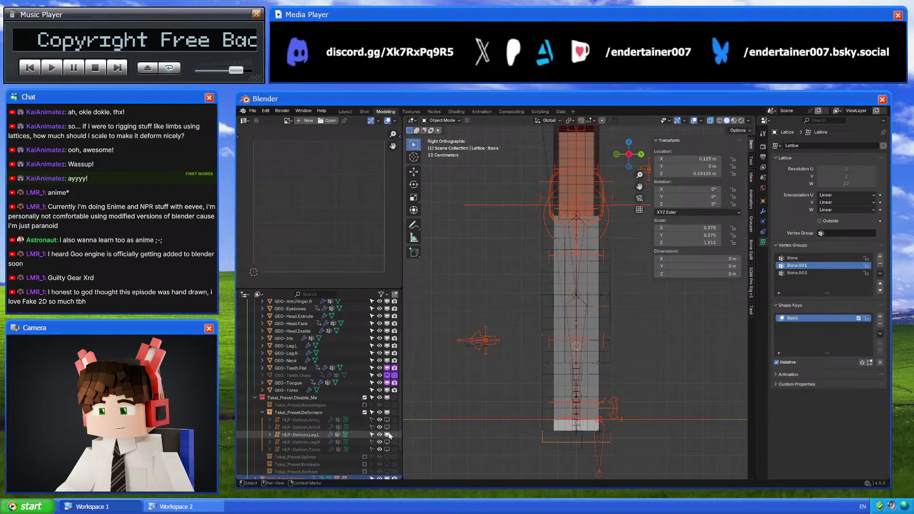
Copy the HLP-Deform.Leg.L lattice into Collection 2, and exclude the Takai_Preset collections from the view layer
{"action": "left_click", "coordinate": [322, 434]}
{"action": "middle_click_drag", "start_coordinate": [482, 402], "coordinate": [607, 366]}
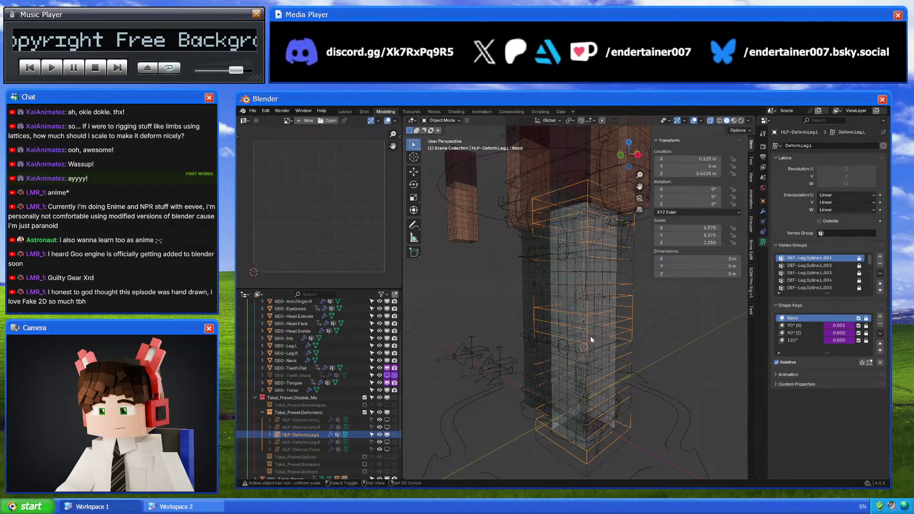
{"action": "key", "text": "ctrl+v"}
{"action": "scroll", "coordinate": [329, 391], "scroll_direction": "down", "scroll_amount": 3}
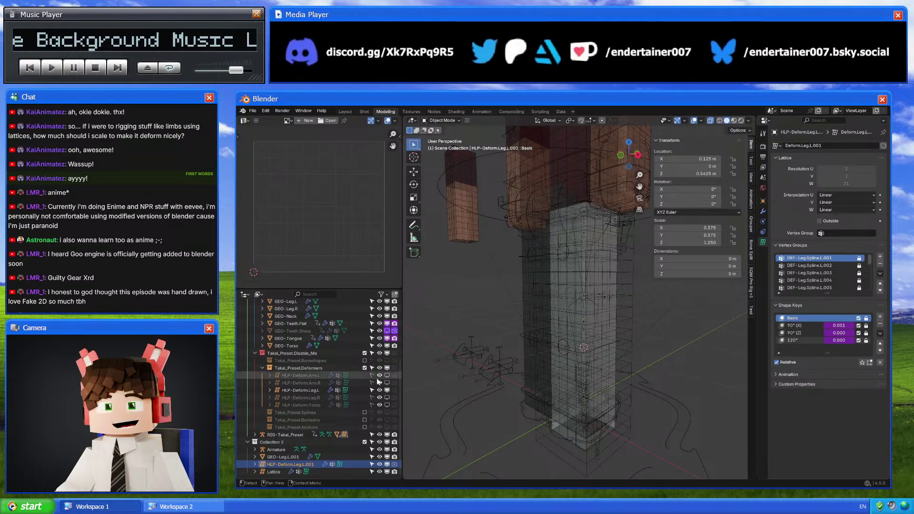
{"action": "scroll", "coordinate": [379, 381], "scroll_direction": "up", "scroll_amount": 5}
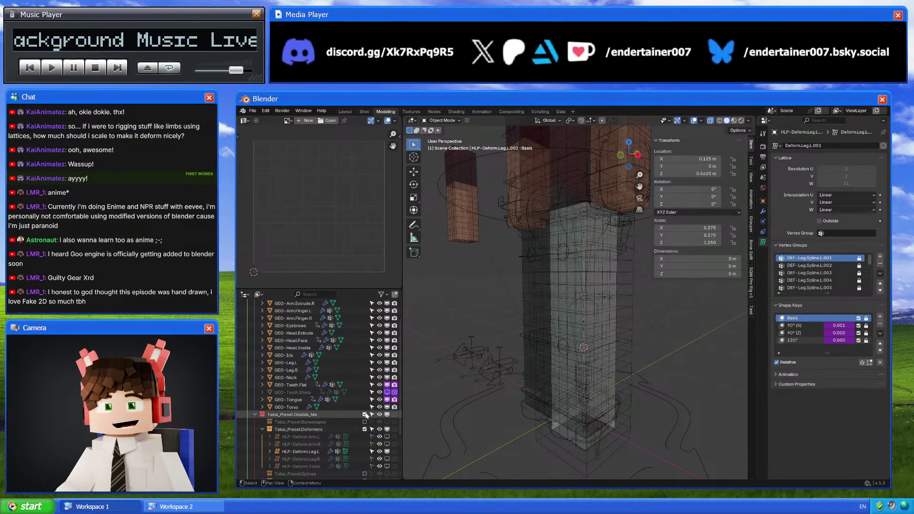
{"action": "left_click", "coordinate": [364, 415]}
{"action": "scroll", "coordinate": [367, 409], "scroll_direction": "up", "scroll_amount": 3}
{"action": "left_click", "coordinate": [365, 310]}
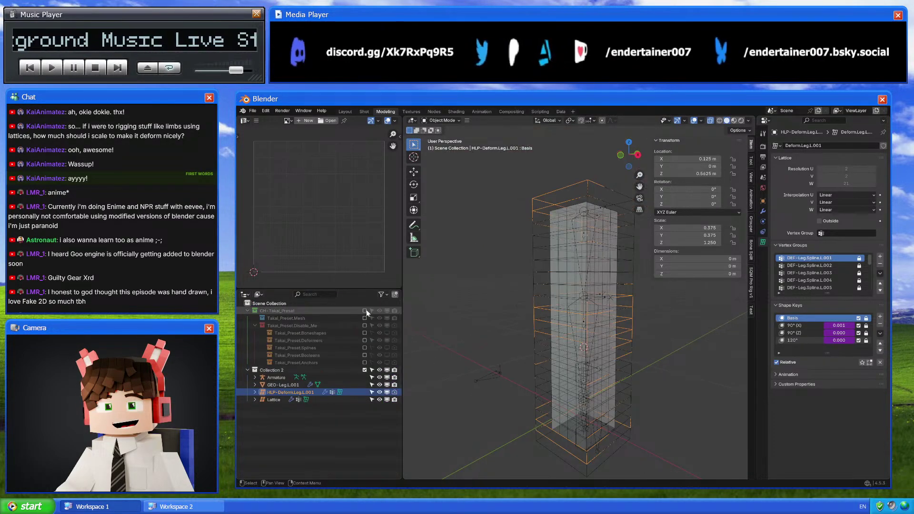
Move the copied lattice 0.6 m along Y in the right orthographic view, beside the leg
{"action": "left_click", "coordinate": [638, 155]}
{"action": "key", "text": "g"}
{"action": "key", "text": "x"}
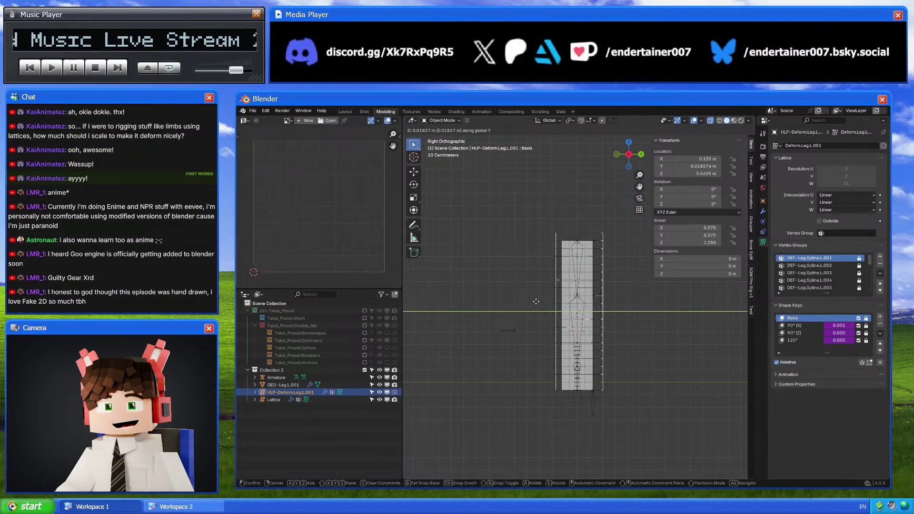
{"action": "key", "text": "y"}
{"action": "left_click", "coordinate": [606, 306]}
{"action": "middle_click_drag", "start_coordinate": [605, 303], "coordinate": [552, 345], "text": "shift"}
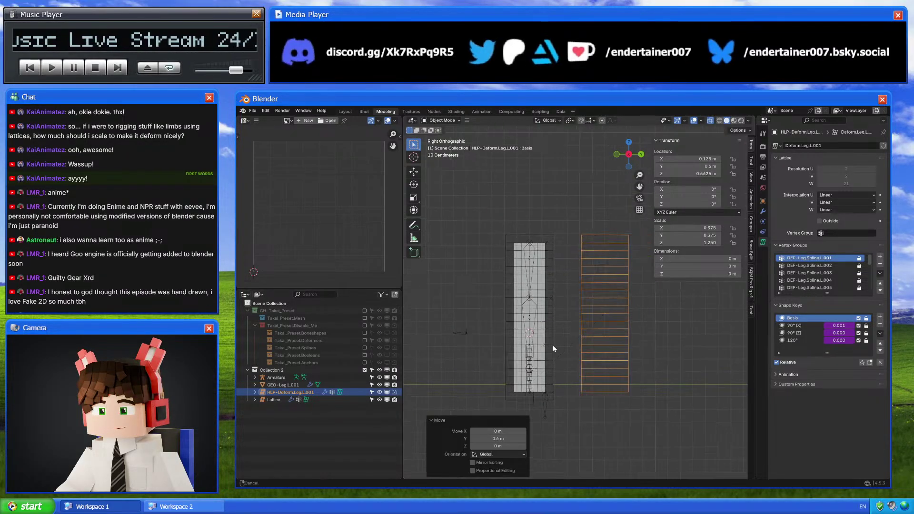
{"action": "scroll", "coordinate": [553, 345], "scroll_direction": "up", "scroll_amount": 2}
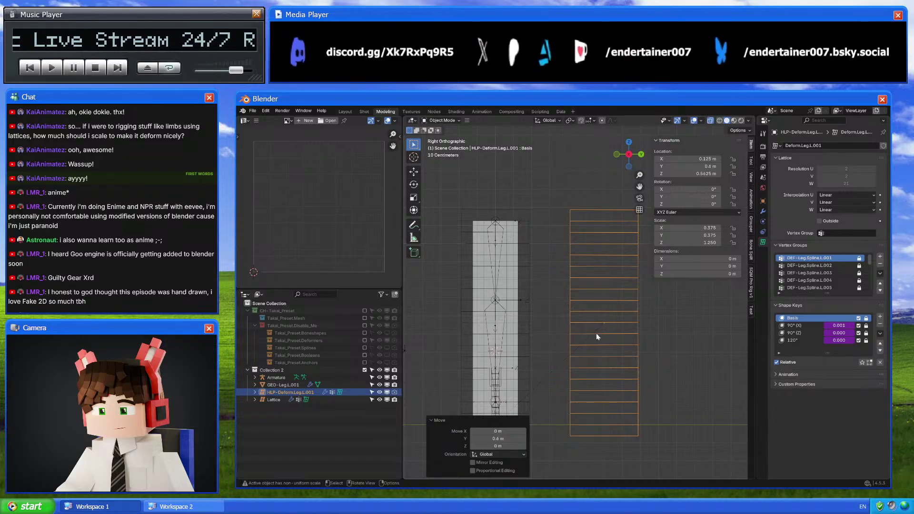
Examine the 90° (X) and 90° (Z) shape keys and their driven values on the copied lattice
{"action": "left_click", "coordinate": [800, 326]}
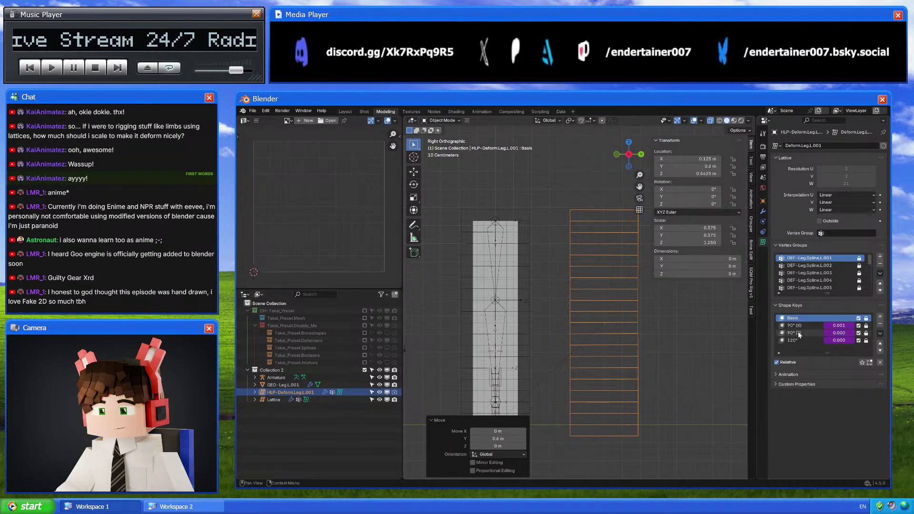
{"action": "left_click", "coordinate": [801, 333]}
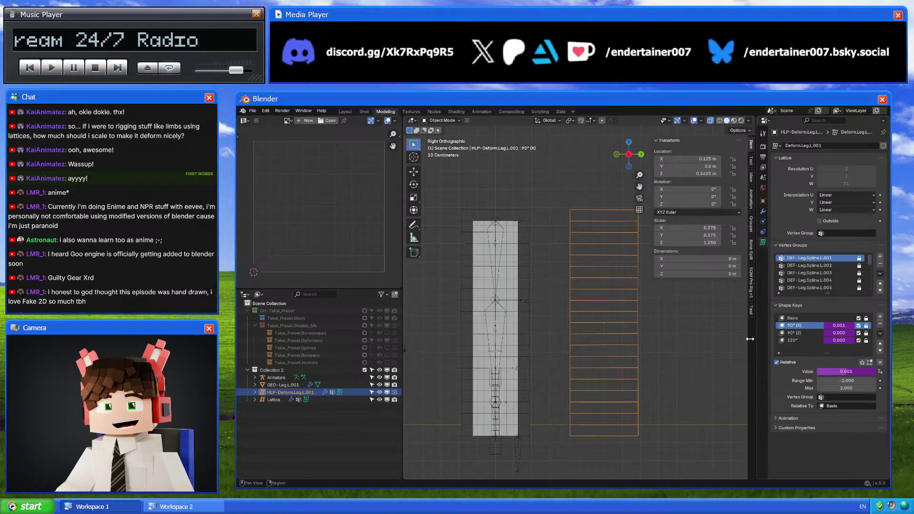
{"action": "scroll", "coordinate": [578, 349], "scroll_direction": "down", "scroll_amount": 3}
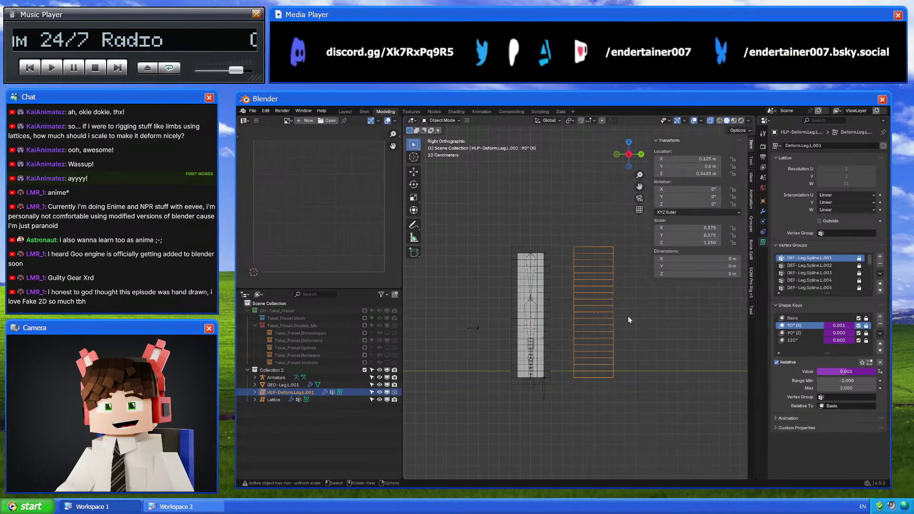
{"action": "left_click", "coordinate": [801, 333]}
{"action": "middle_click_drag", "start_coordinate": [577, 345], "coordinate": [604, 318]}
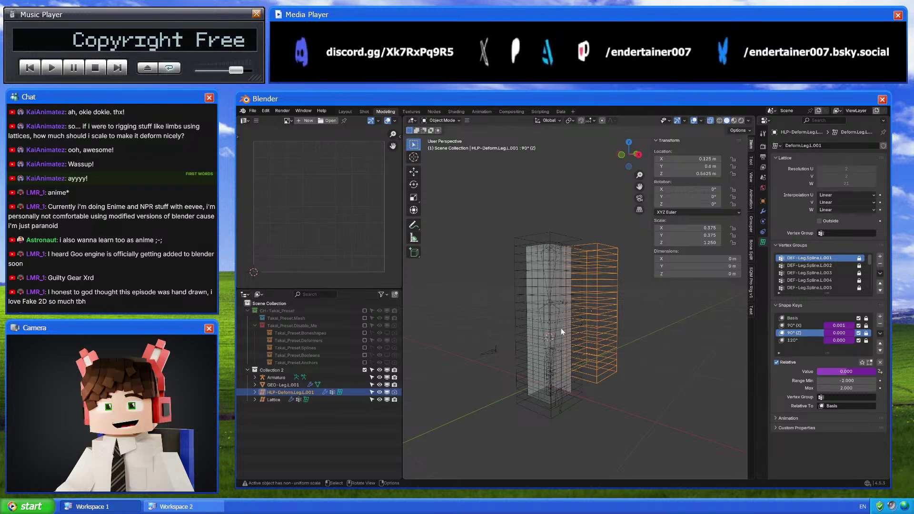
{"action": "right_click", "coordinate": [839, 326]}
{"action": "left_click", "coordinate": [830, 344]}
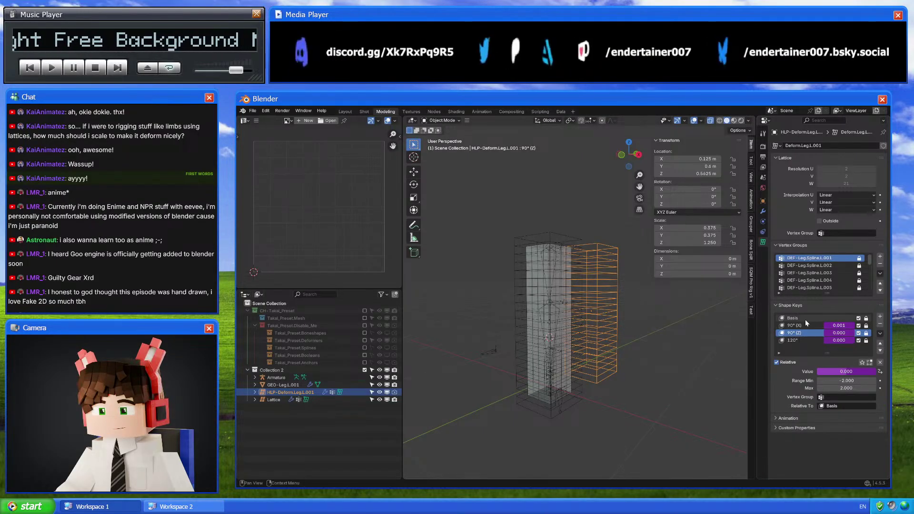
Delete the drivers from the copied lattice's 90° (X), 90° (Z) and 120° shape keys
{"action": "key", "text": "KP_3"}
{"action": "right_click", "coordinate": [864, 328]}
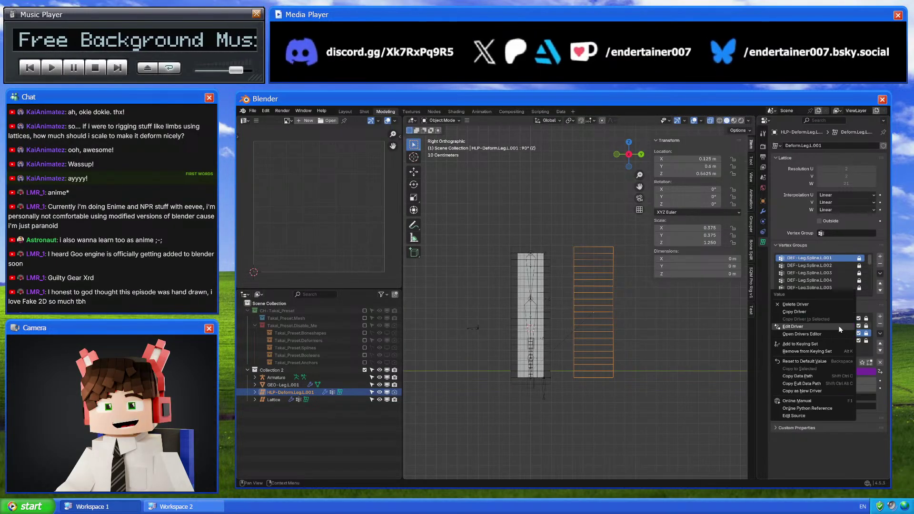
{"action": "key", "text": "Escape"}
{"action": "right_click", "coordinate": [838, 333]}
{"action": "key", "text": "Escape"}
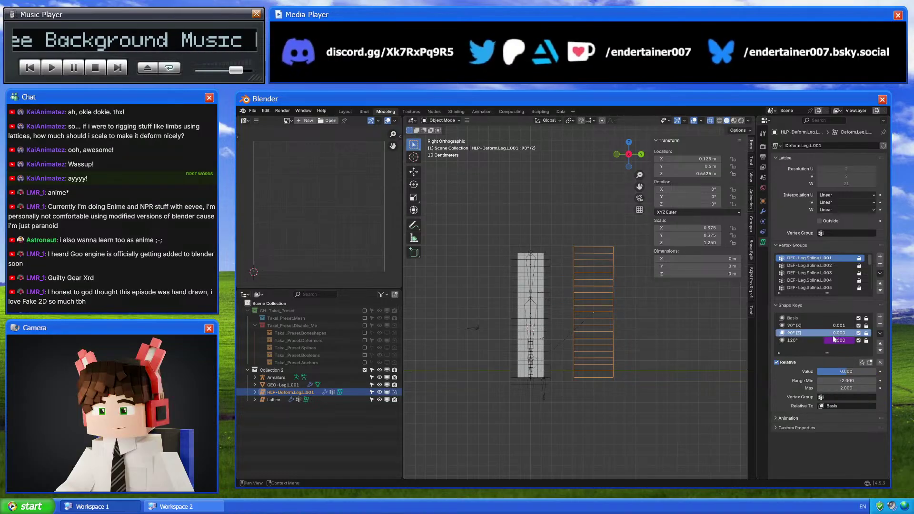
{"action": "right_click", "coordinate": [840, 339]}
{"action": "key", "text": "Escape"}
Test the copied lattice's 90° (X) shape key at values 0 and 1, comparing its knee rows with the leg lattice
{"action": "left_click", "coordinate": [825, 326]}
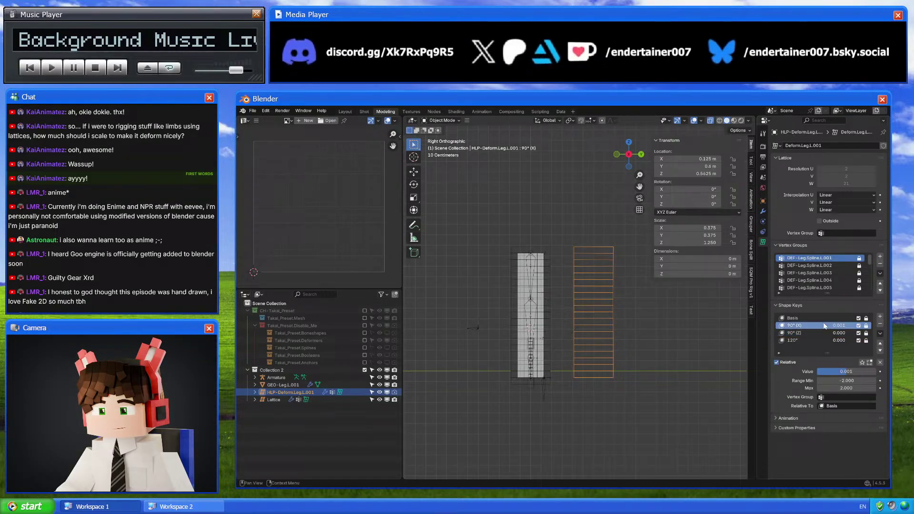
{"action": "left_click", "coordinate": [844, 372]}
{"action": "type", "text": "0"}
{"action": "key", "text": "Return"}
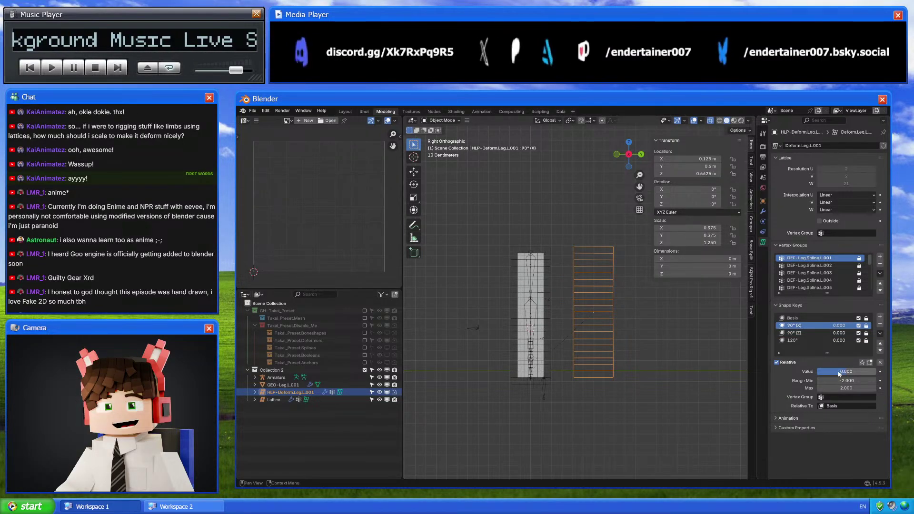
{"action": "scroll", "coordinate": [580, 397], "scroll_direction": "up", "scroll_amount": 3}
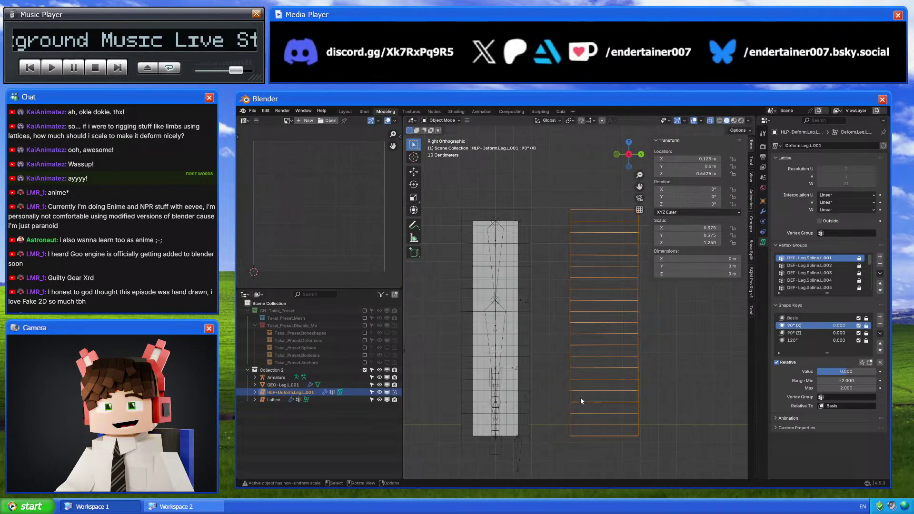
{"action": "left_click", "coordinate": [845, 371]}
{"action": "type", "text": "1"}
{"action": "key", "text": "Return"}
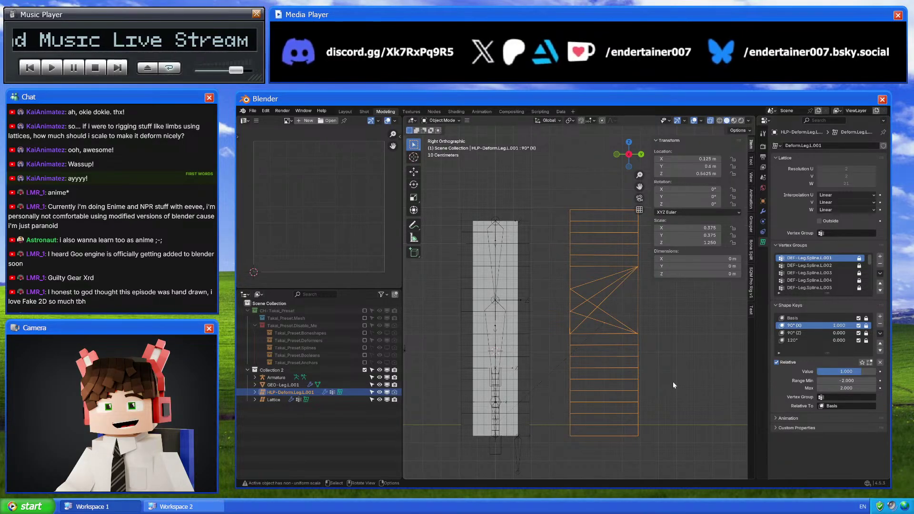
{"action": "scroll", "coordinate": [672, 381], "scroll_direction": "up", "scroll_amount": 2, "text": "shift"}
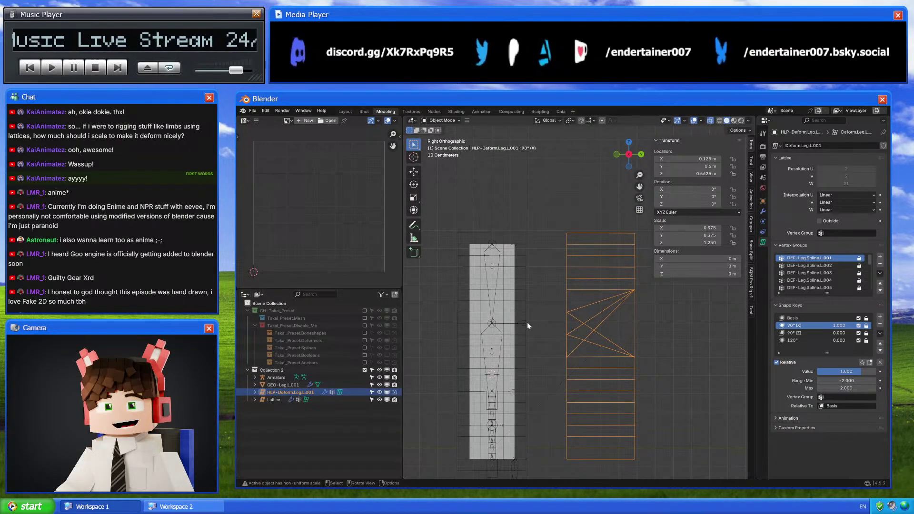
{"action": "left_click", "coordinate": [527, 322]}
{"action": "scroll", "coordinate": [593, 320], "scroll_direction": "up", "scroll_amount": 2, "text": "ctrl"}
{"action": "left_click", "coordinate": [637, 341]}
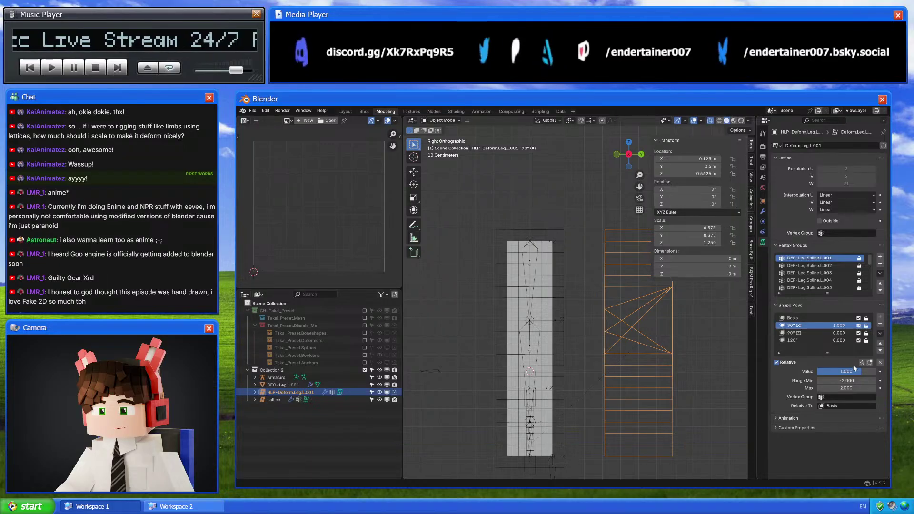
Preview the 90° (X) shape key at intermediate values, check its points in Edit Mode, and leave it at about 0.52
{"action": "left_click_drag", "start_coordinate": [854, 367], "coordinate": [825, 366]}
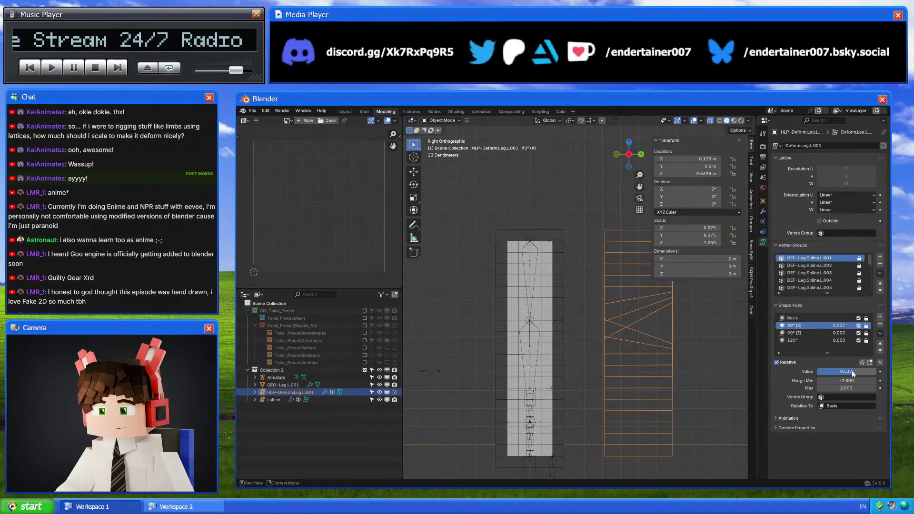
{"action": "key", "text": "Escape"}
{"action": "key", "text": "Tab"}
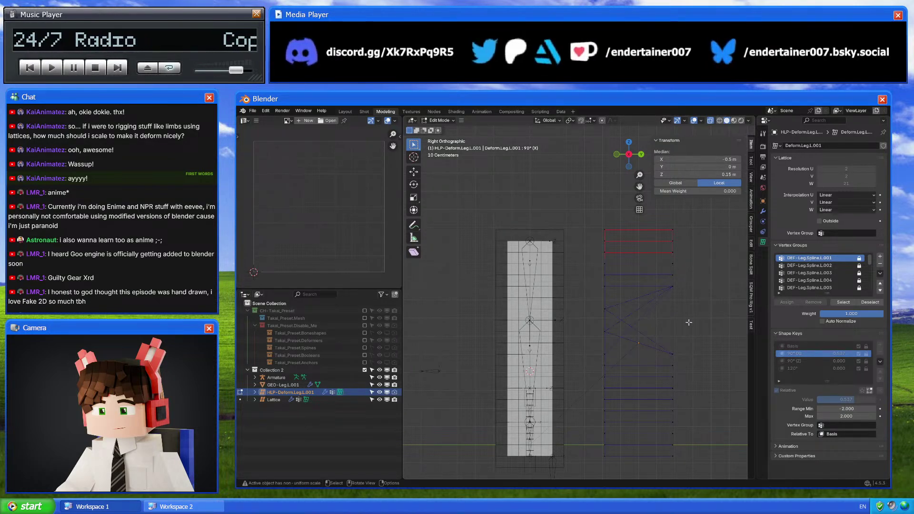
{"action": "key", "text": "Tab"}
{"action": "left_click_drag", "start_coordinate": [846, 372], "coordinate": [701, 329]}
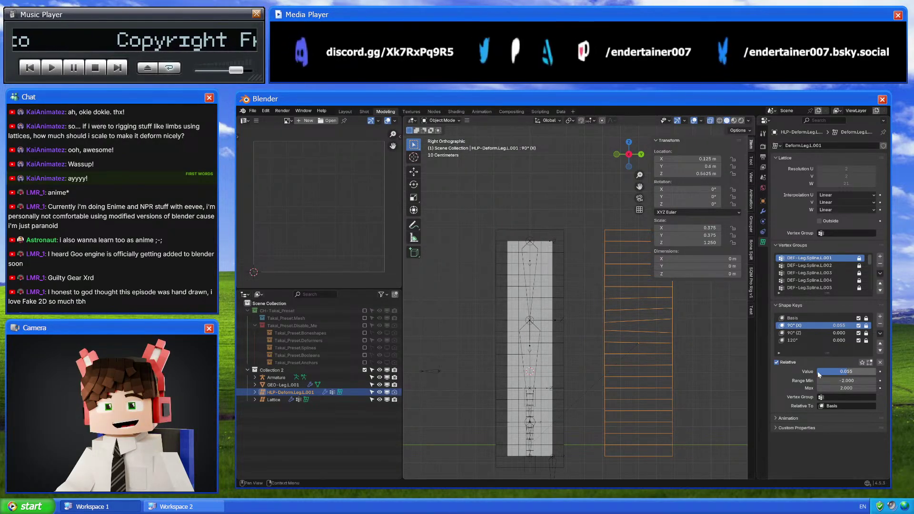
{"action": "left_click_drag", "start_coordinate": [818, 372], "coordinate": [838, 371]}
Add a new shape key after Basis on the leg lattice
{"action": "left_click", "coordinate": [561, 303]}
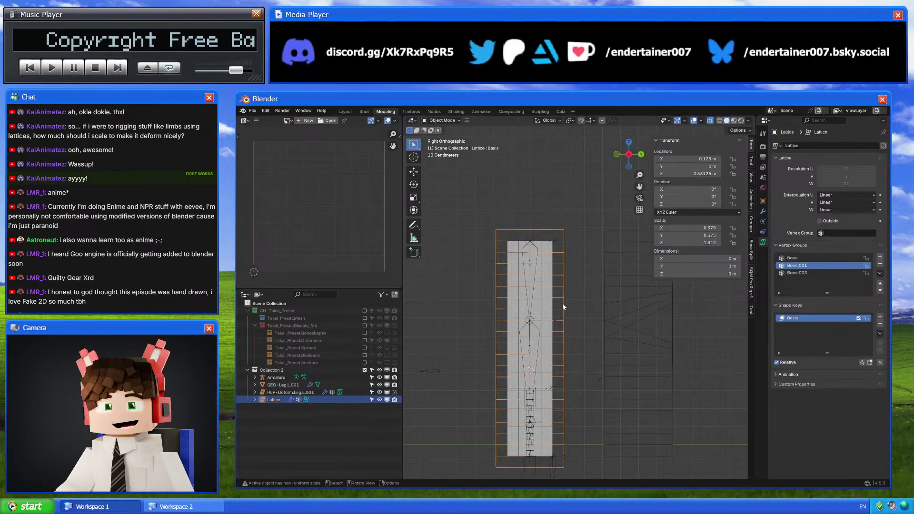
{"action": "left_click", "coordinate": [880, 317]}
{"action": "left_click", "coordinate": [880, 317]}
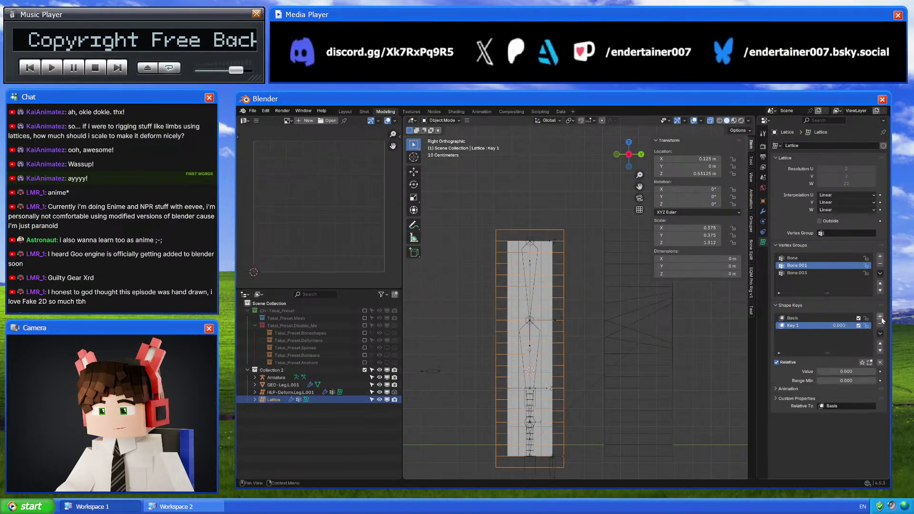
Copy the 90° (X) key's name from the reference lattice, and rename the leg lattice's new shape key as 90°
{"action": "left_click", "coordinate": [627, 331]}
{"action": "double_click", "coordinate": [793, 326]}
{"action": "key", "text": "ctrl+c"}
{"action": "key", "text": "Return"}
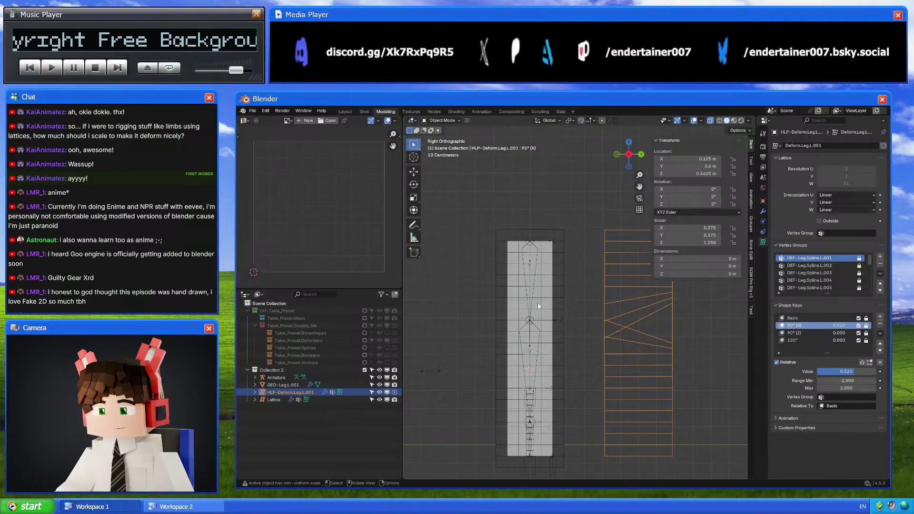
{"action": "left_click", "coordinate": [538, 302]}
{"action": "double_click", "coordinate": [800, 326]}
{"action": "key", "text": "ctrl+v"}
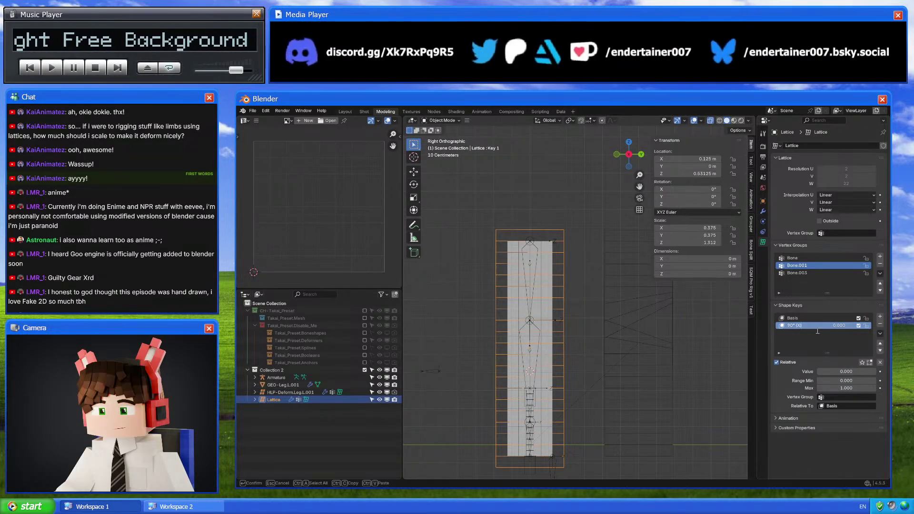
{"action": "key", "text": "BackSpace"}
{"action": "key", "text": "BackSpace"}
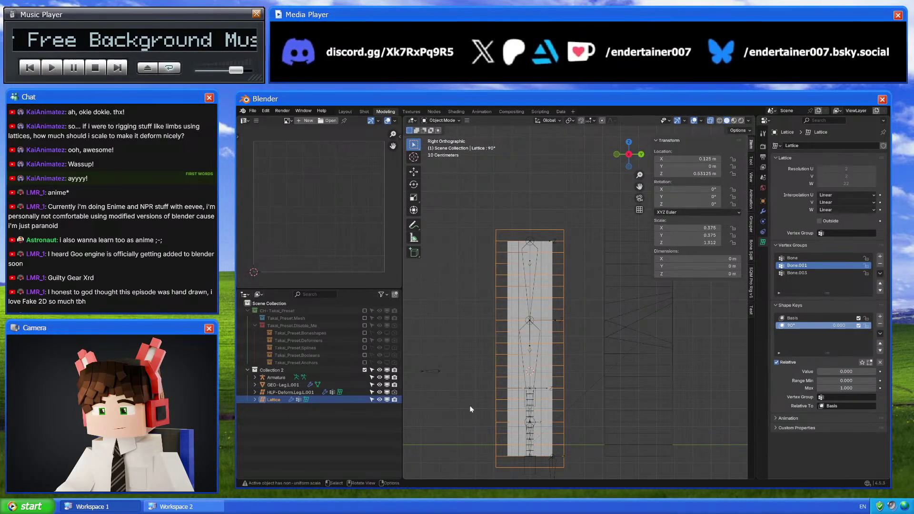
In the leg lattice's 90° shape key, collapse the front points of the knee row and the two rows above to local Z 0.26191 m
{"action": "scroll", "coordinate": [536, 330], "scroll_direction": "up", "scroll_amount": 2}
{"action": "key", "text": "Tab"}
{"action": "scroll", "coordinate": [536, 329], "scroll_direction": "up", "scroll_amount": 2}
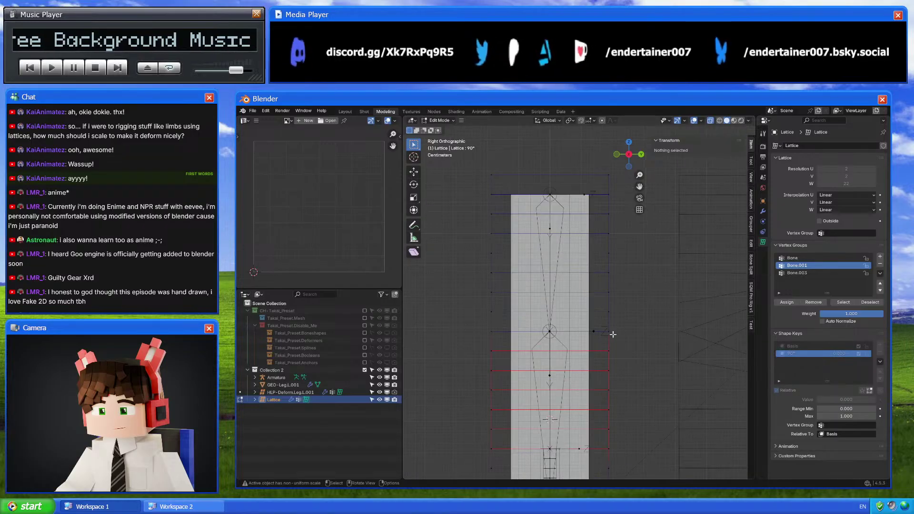
{"action": "left_click", "coordinate": [609, 271]}
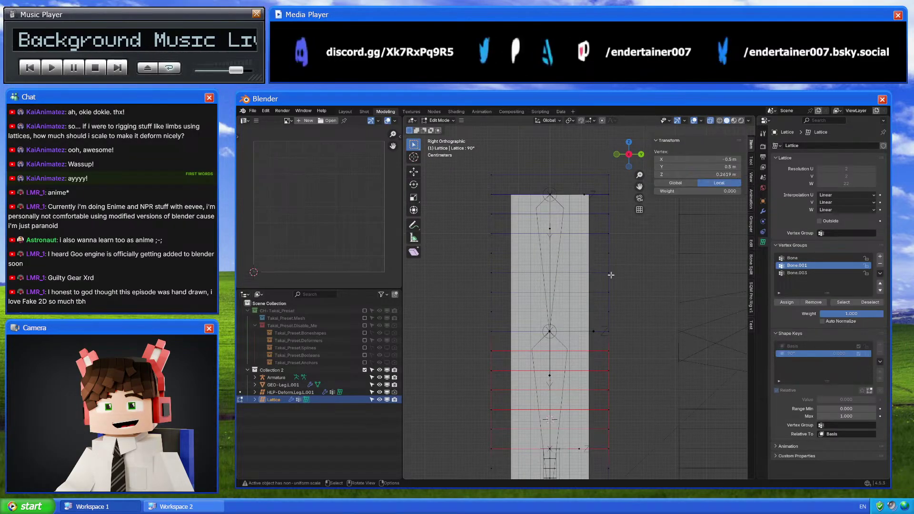
{"action": "left_click", "coordinate": [723, 173]}
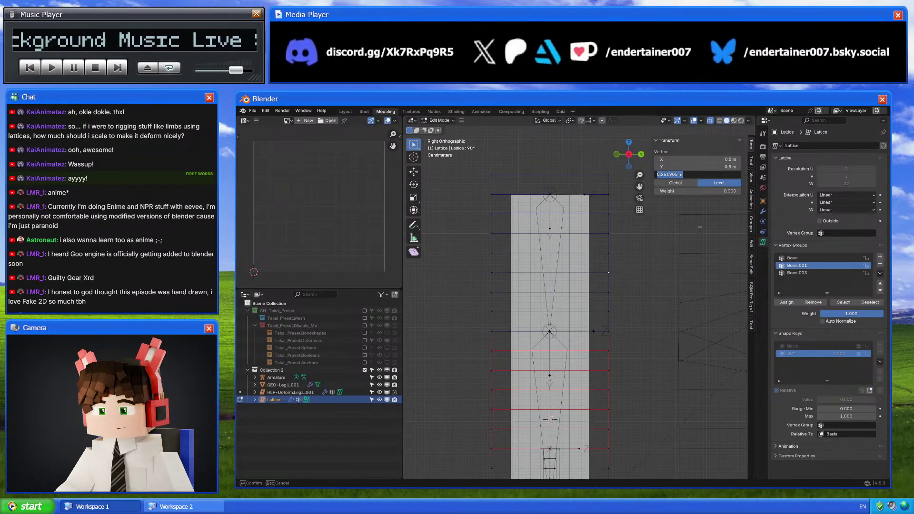
{"action": "key", "text": "Return"}
{"action": "left_click_drag", "start_coordinate": [609, 291], "coordinate": [614, 297]}
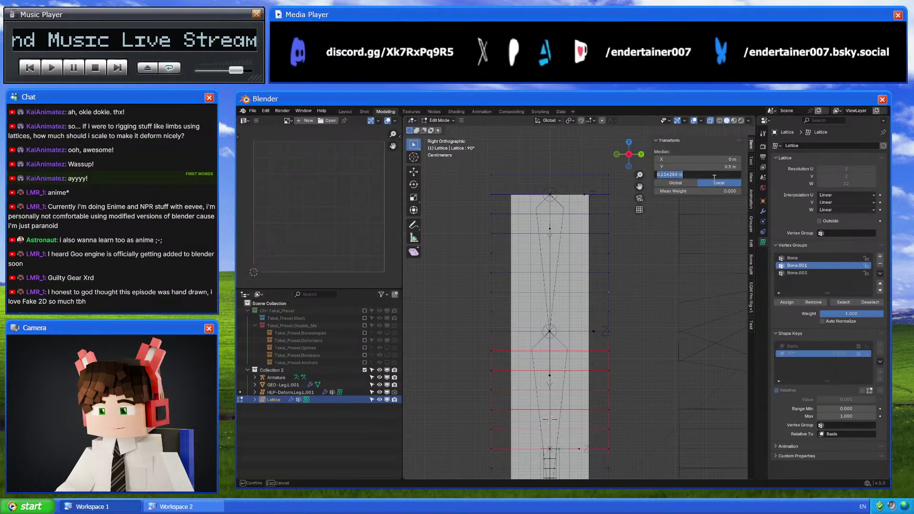
{"action": "left_click_drag", "start_coordinate": [715, 175], "coordinate": [702, 174]}
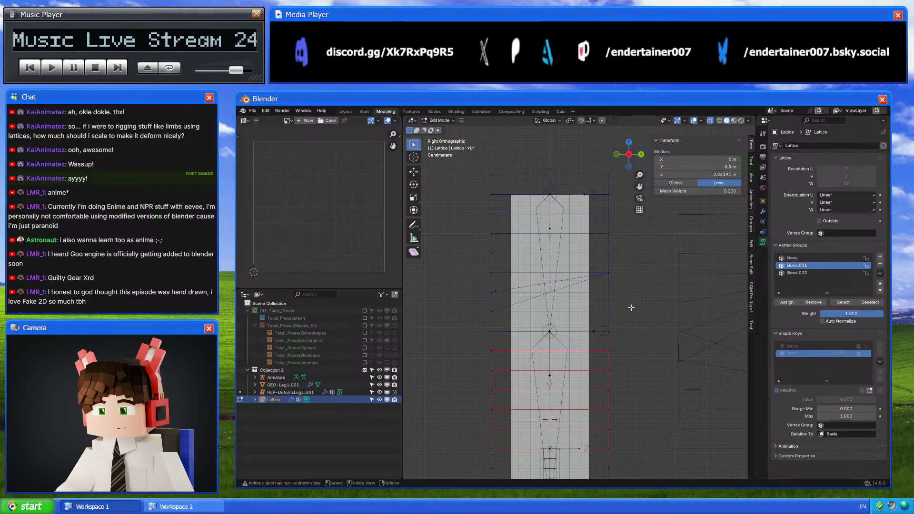
{"action": "left_click_drag", "start_coordinate": [701, 175], "coordinate": [726, 174]}
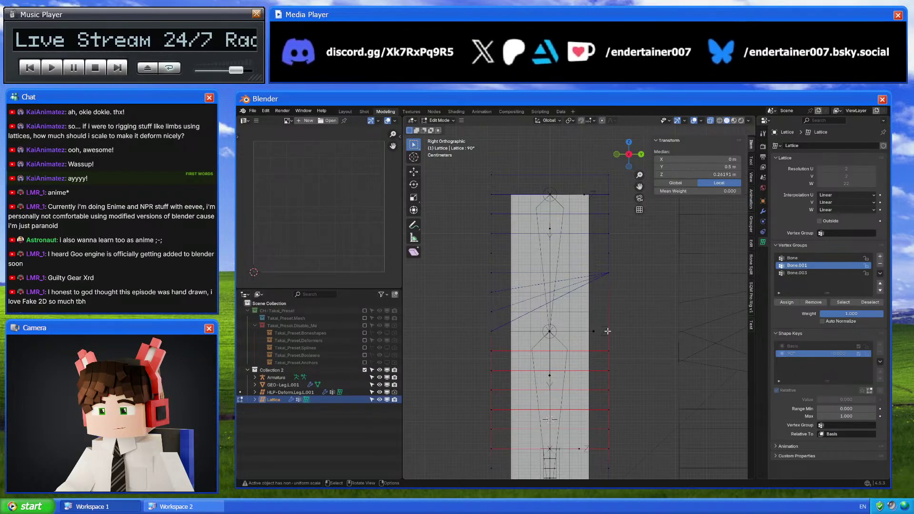
Set the knee row's back points and the front points of the two rows below the knee to local Z -0.02381 m
{"action": "scroll", "coordinate": [607, 331], "scroll_direction": "down", "scroll_amount": 1}
{"action": "middle_click_drag", "start_coordinate": [608, 331], "coordinate": [550, 325], "text": "shift"}
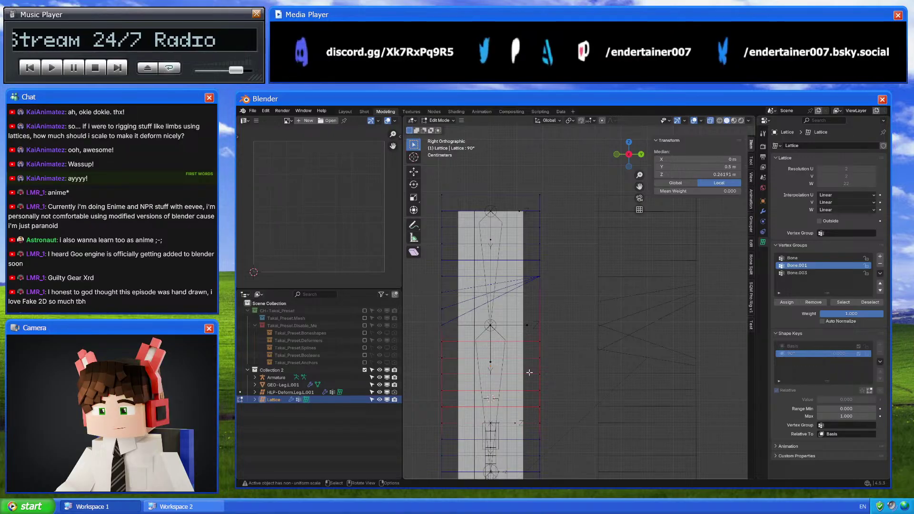
{"action": "left_click", "coordinate": [438, 374]}
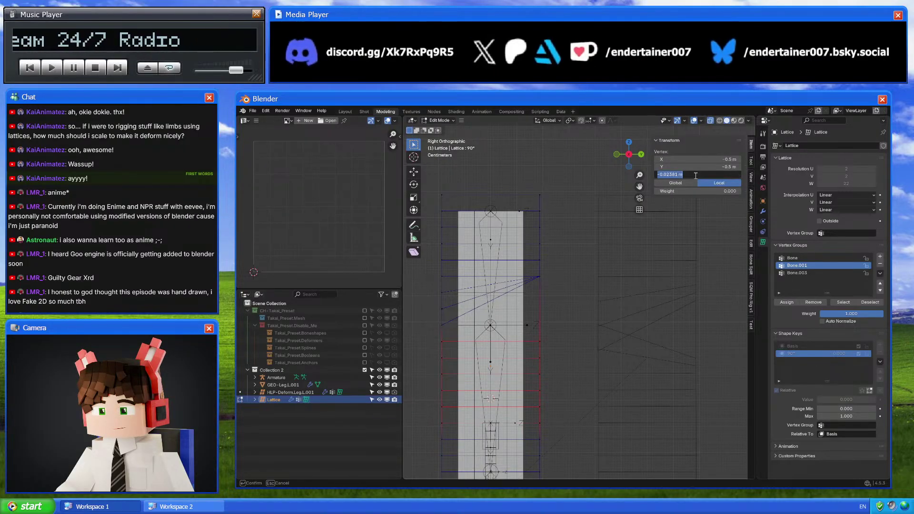
{"action": "left_click_drag", "start_coordinate": [435, 323], "coordinate": [459, 335]}
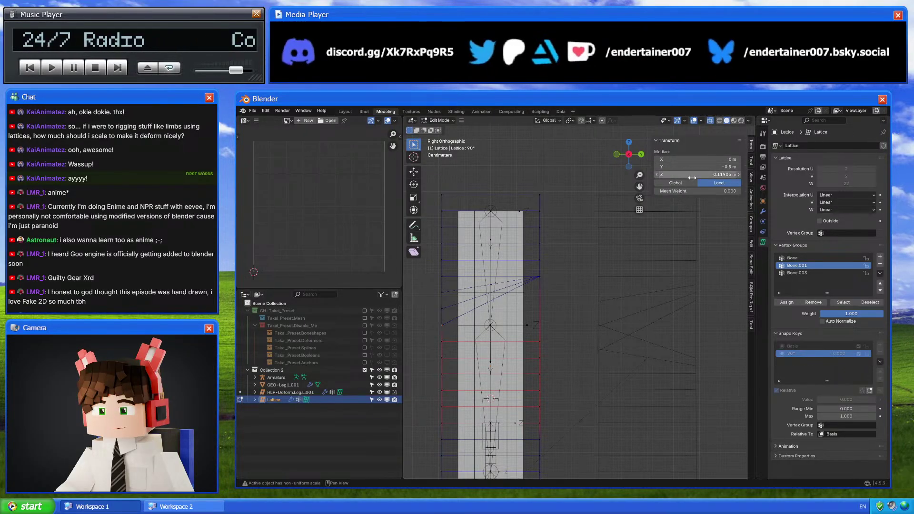
{"action": "middle_click_drag", "start_coordinate": [544, 329], "coordinate": [593, 353], "text": "shift"}
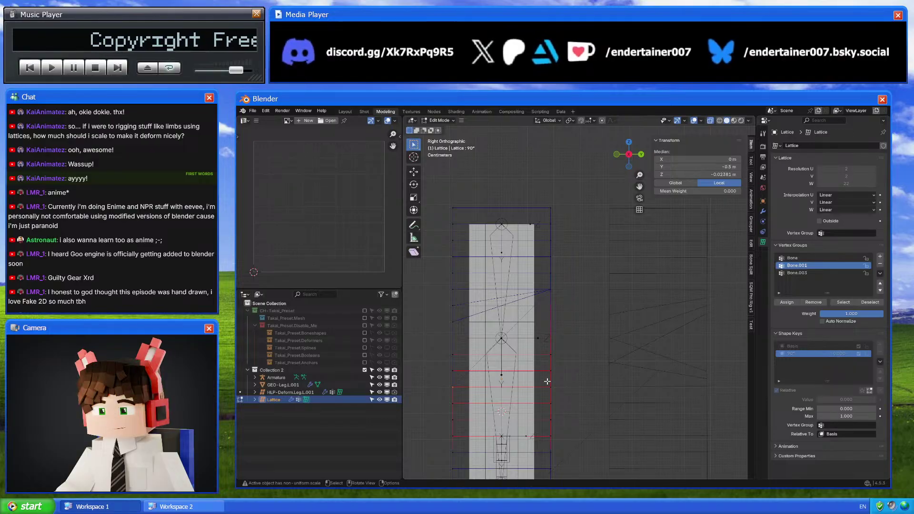
{"action": "key", "text": "minus"}
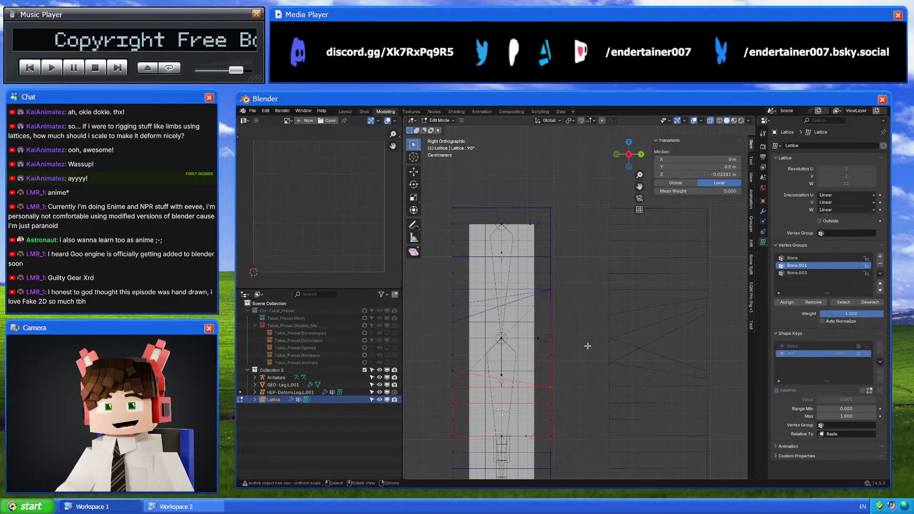
{"action": "key", "text": "g"}
{"action": "left_click", "coordinate": [648, 308]}
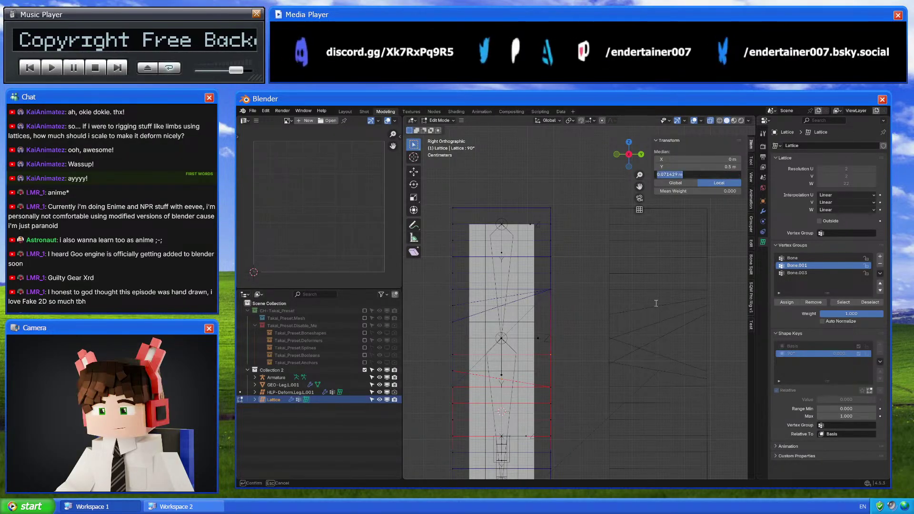
Set the reference lattice's 90° (X) shape key value to 1 to view its full knee deformation
{"action": "key", "text": "Tab"}
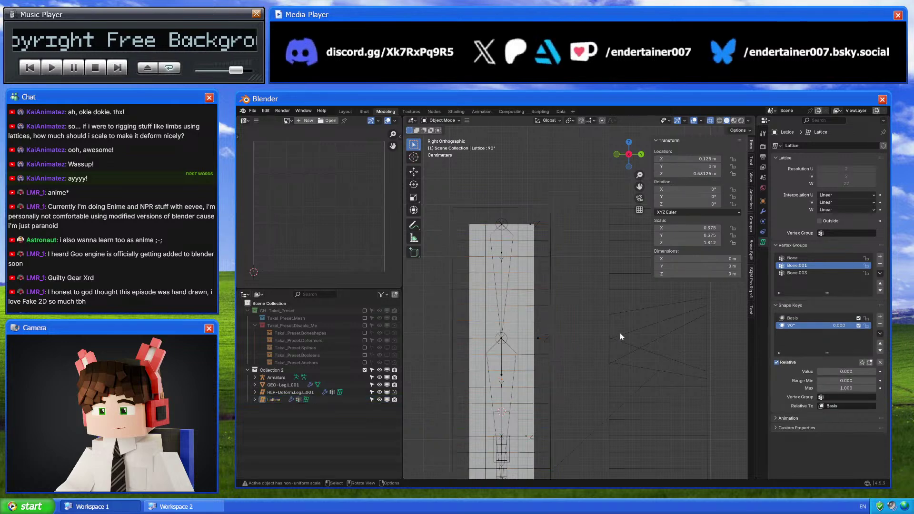
{"action": "left_click", "coordinate": [678, 331]}
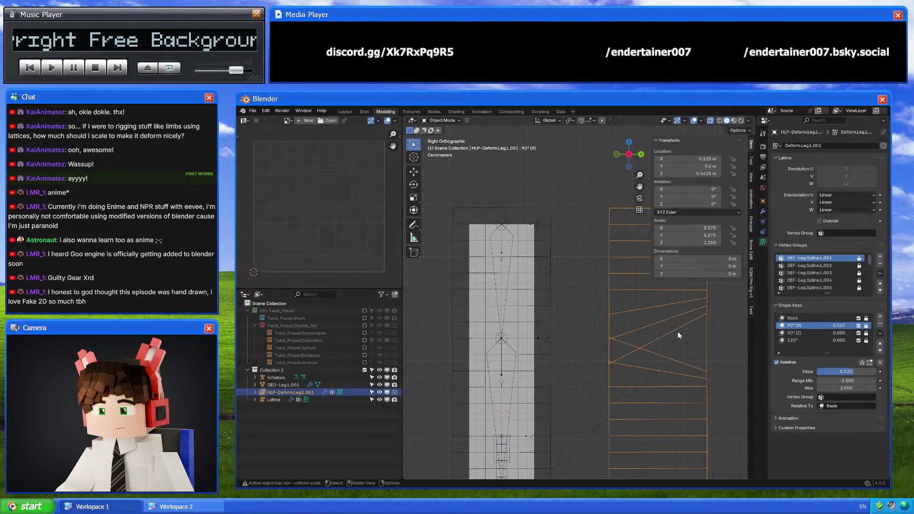
{"action": "left_click", "coordinate": [843, 376]}
{"action": "type", "text": "1"}
{"action": "key", "text": "Return"}
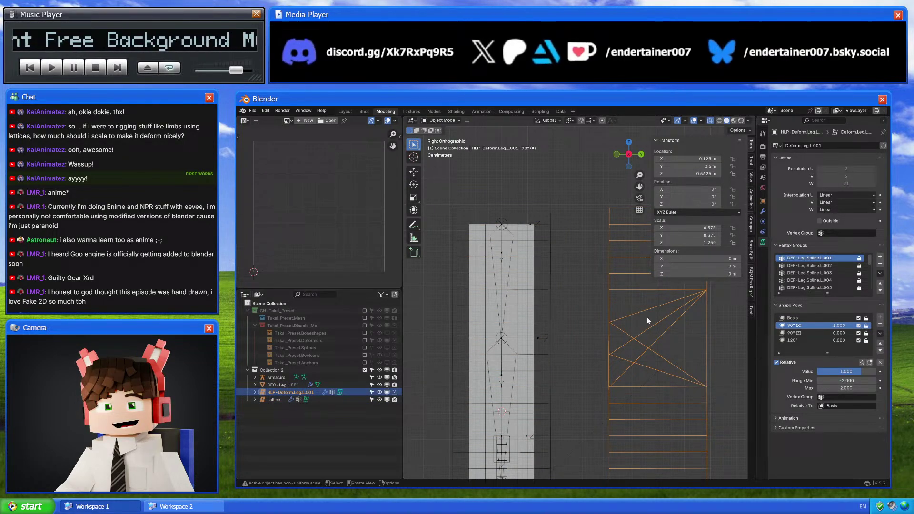
Raise the back points of the leg lattice row just below the knee along Z to about 0.103 m local
{"action": "left_click", "coordinate": [552, 325]}
{"action": "key", "text": "Tab"}
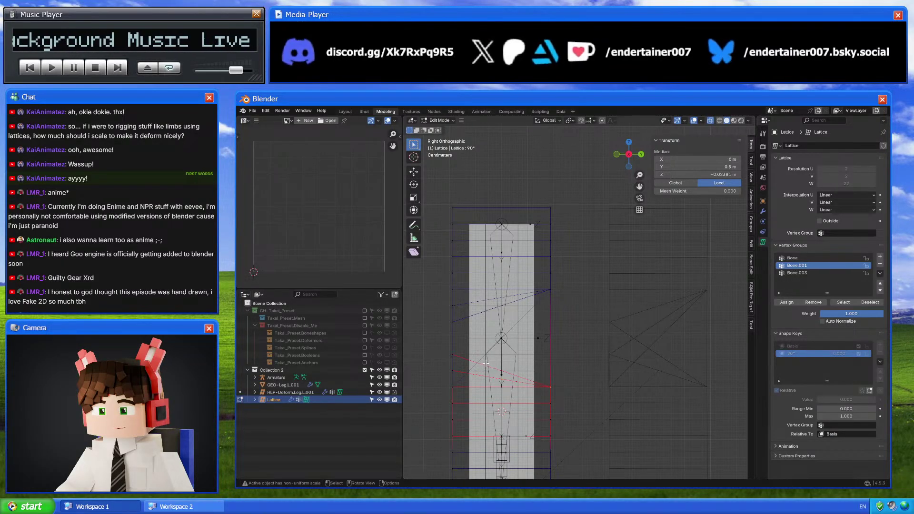
{"action": "left_click_drag", "start_coordinate": [440, 314], "coordinate": [476, 334]}
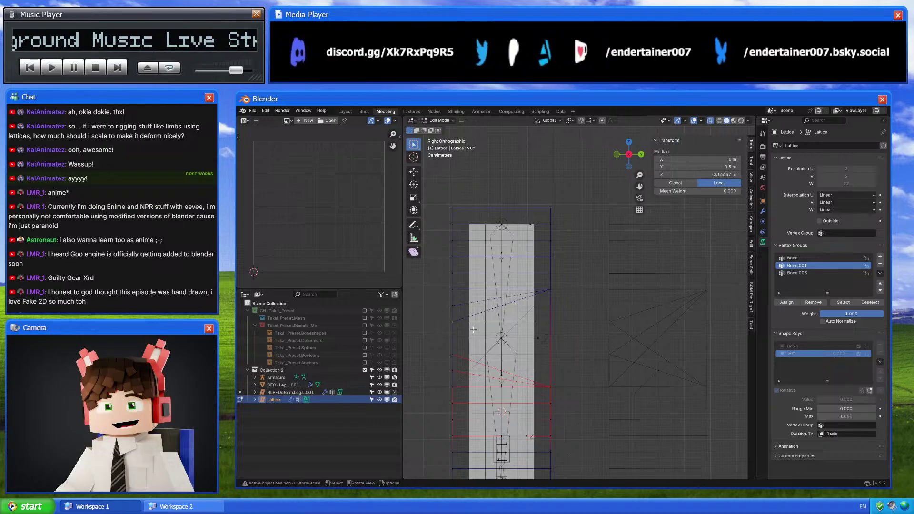
{"action": "key", "text": "g"}
{"action": "key", "text": "z"}
{"action": "left_click", "coordinate": [473, 356]}
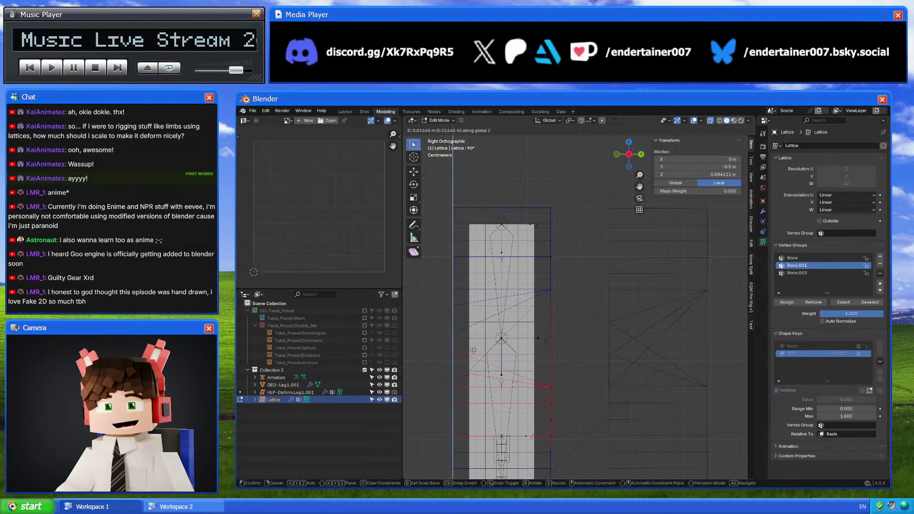
Copy the Basis Z just below the knee, and set the 90° key's back points second below and just above the knee to 0.071429 m
{"action": "left_click", "coordinate": [793, 346]}
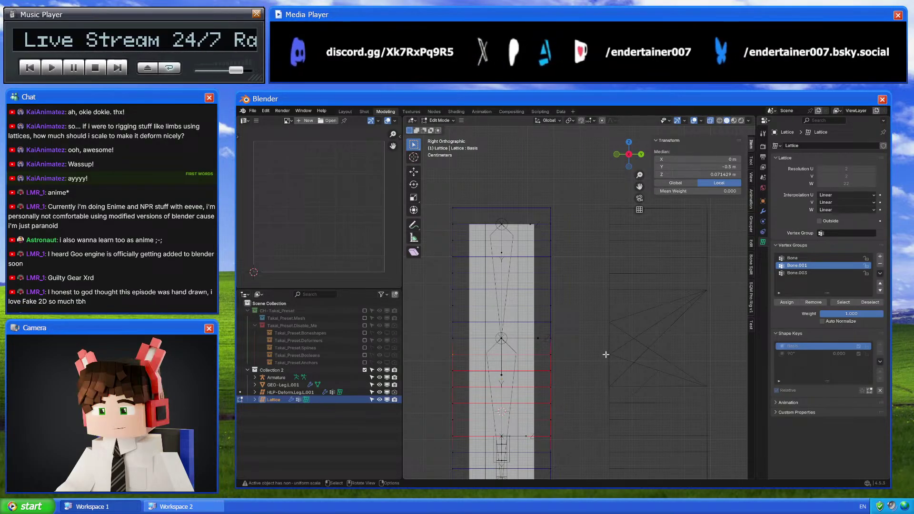
{"action": "left_click", "coordinate": [451, 351]}
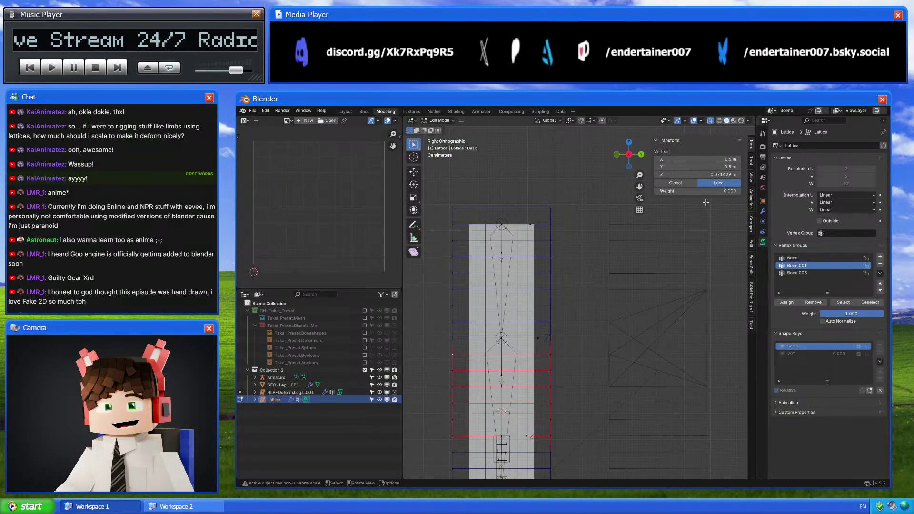
{"action": "left_click", "coordinate": [708, 175]}
{"action": "key", "text": "Escape"}
{"action": "left_click", "coordinate": [803, 353]}
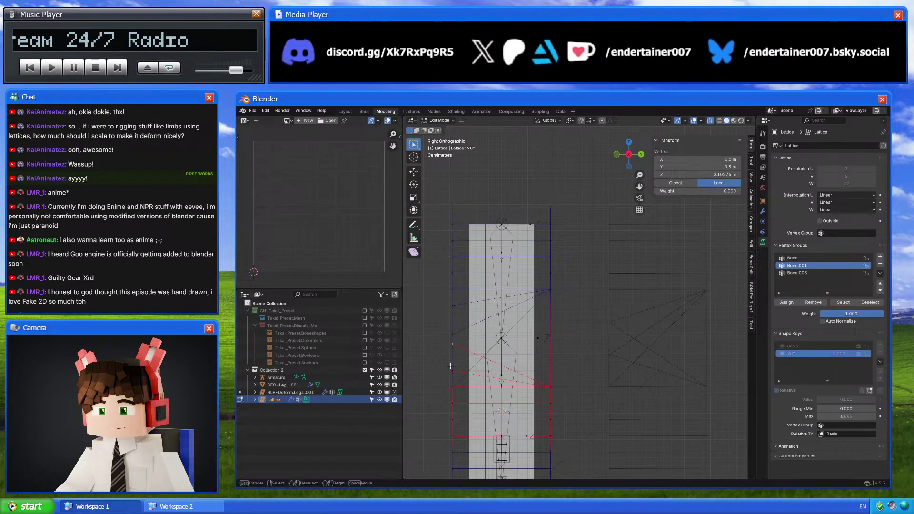
{"action": "left_click_drag", "start_coordinate": [449, 365], "coordinate": [469, 379]}
{"action": "key", "text": "g"}
{"action": "key", "text": "z"}
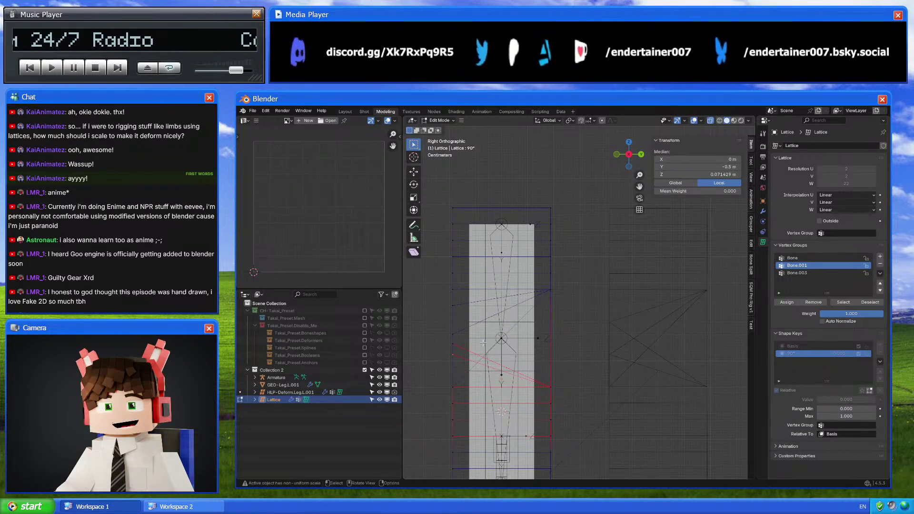
{"action": "left_click", "coordinate": [716, 208]}
{"action": "left_click_drag", "start_coordinate": [714, 175], "coordinate": [700, 175]}
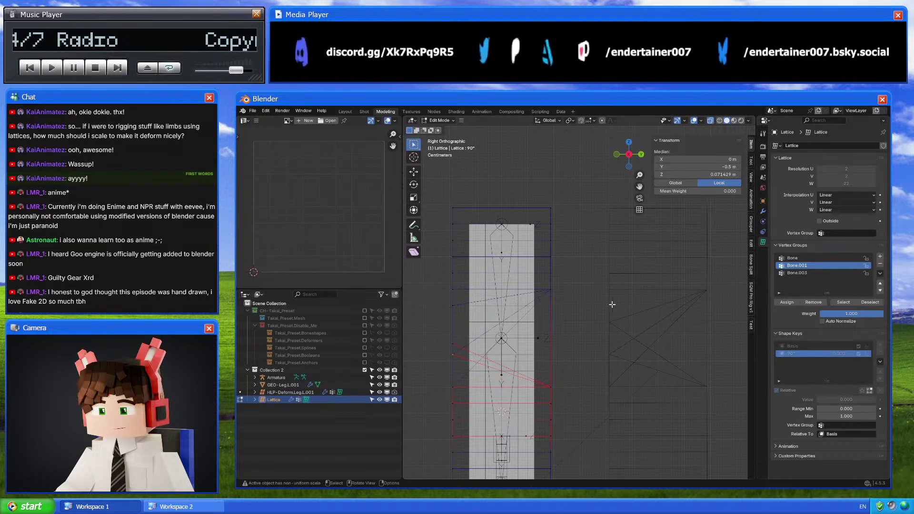
Copy the Basis Z just above the knee, and apply 0.16667 m to the 90° key's back points second above and just below the knee
{"action": "left_click", "coordinate": [794, 347]}
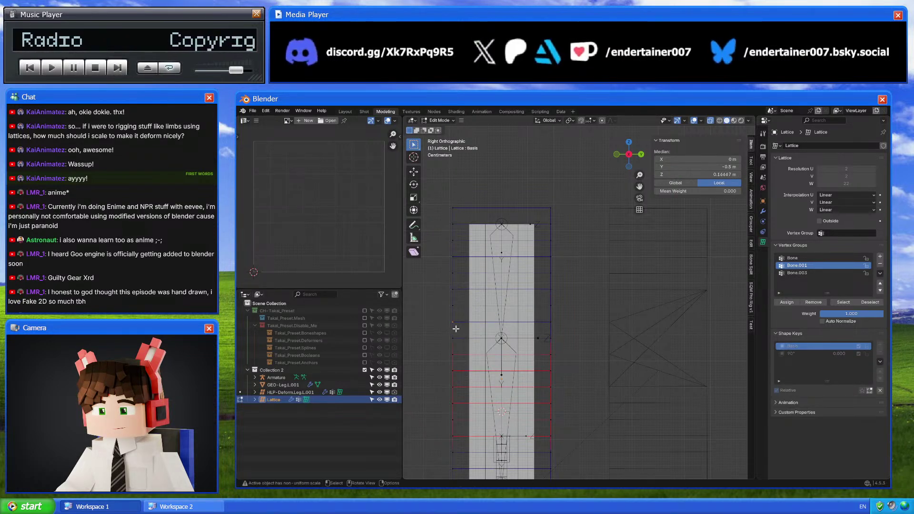
{"action": "left_click", "coordinate": [801, 352]}
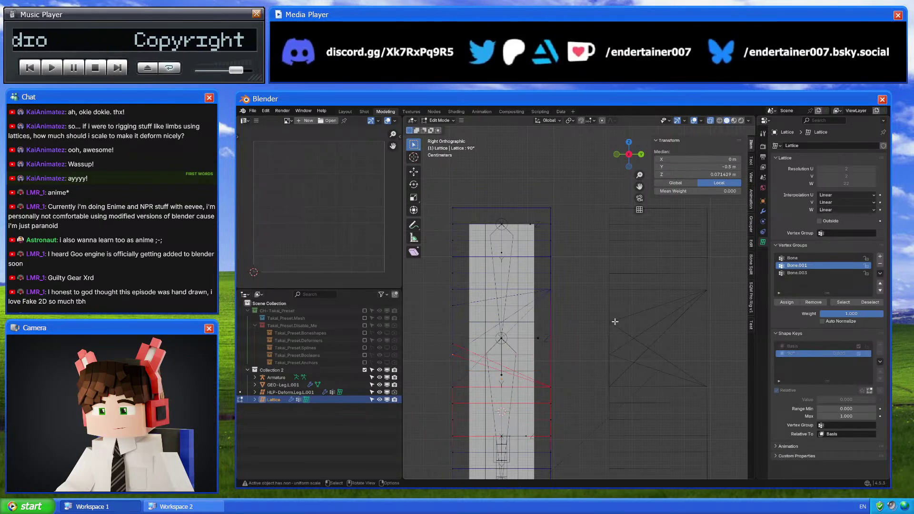
{"action": "left_click", "coordinate": [822, 347]}
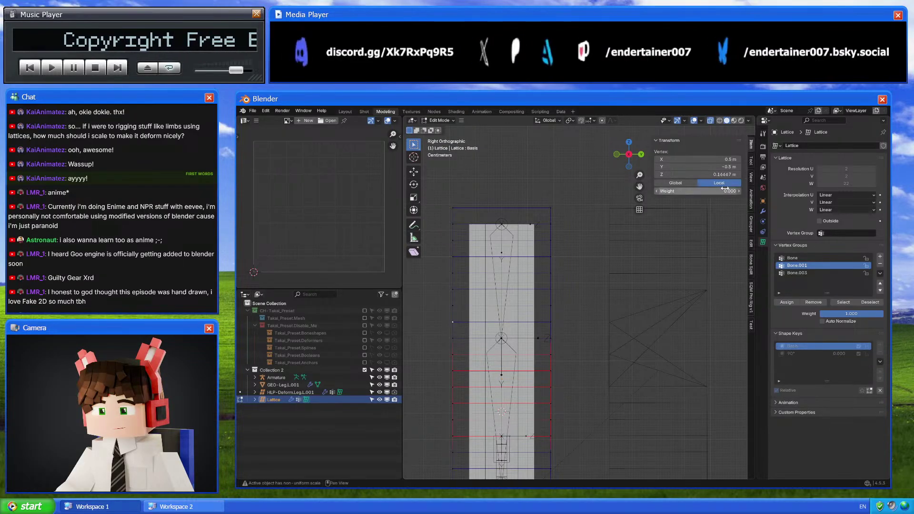
{"action": "key", "text": "ctrl+z"}
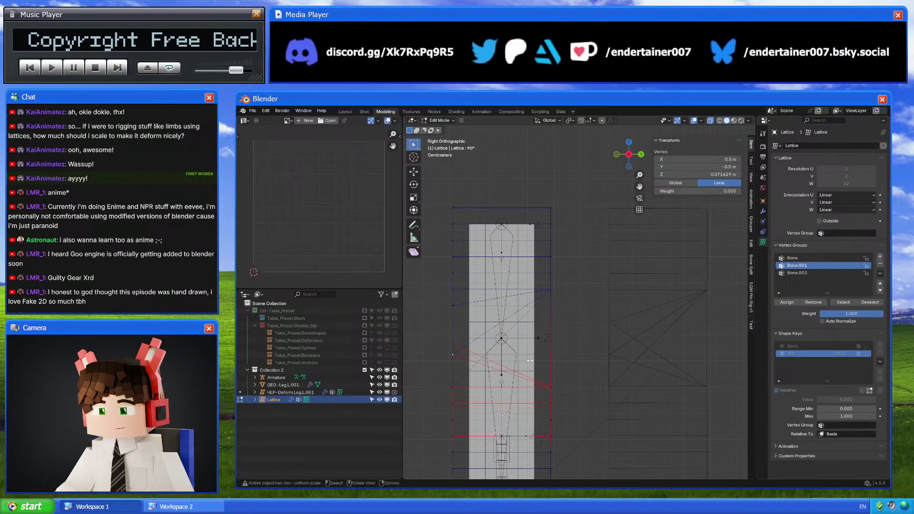
{"action": "key", "text": "ctrl+z"}
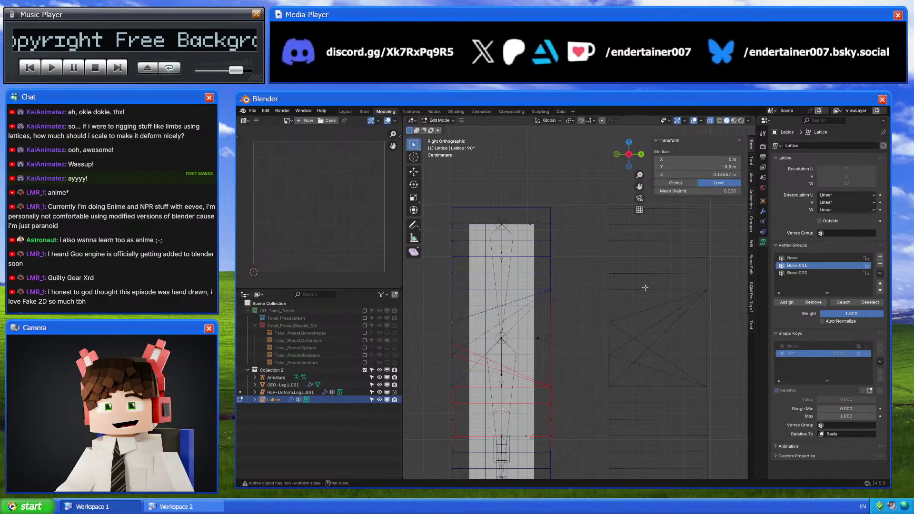
{"action": "left_click", "coordinate": [704, 175]}
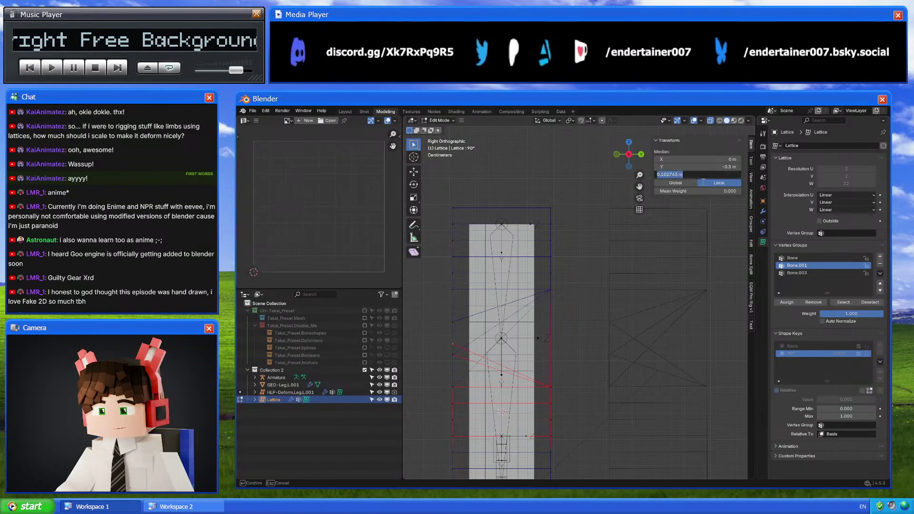
{"action": "key", "text": "Escape"}
Compare the leg lattice's edited knee rows with the reference lattice's 90° (X) shape
{"action": "key", "text": "Tab"}
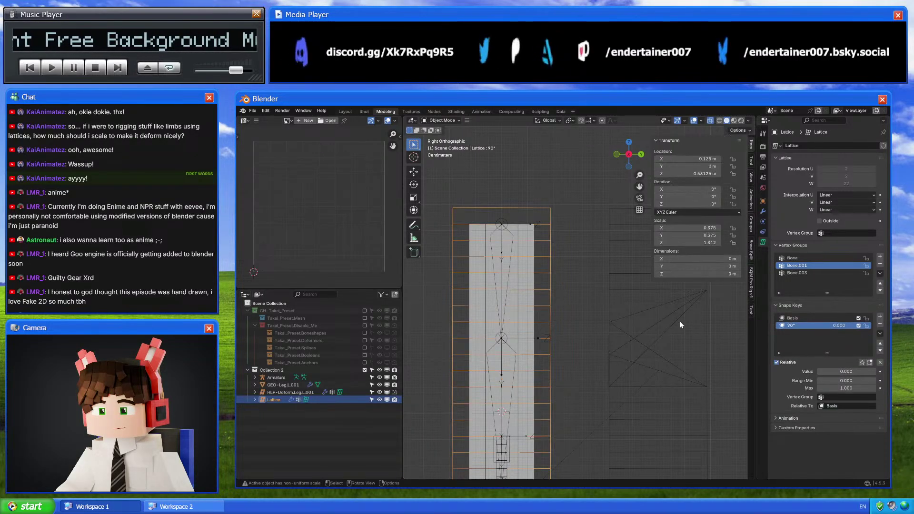
{"action": "left_click", "coordinate": [680, 322]}
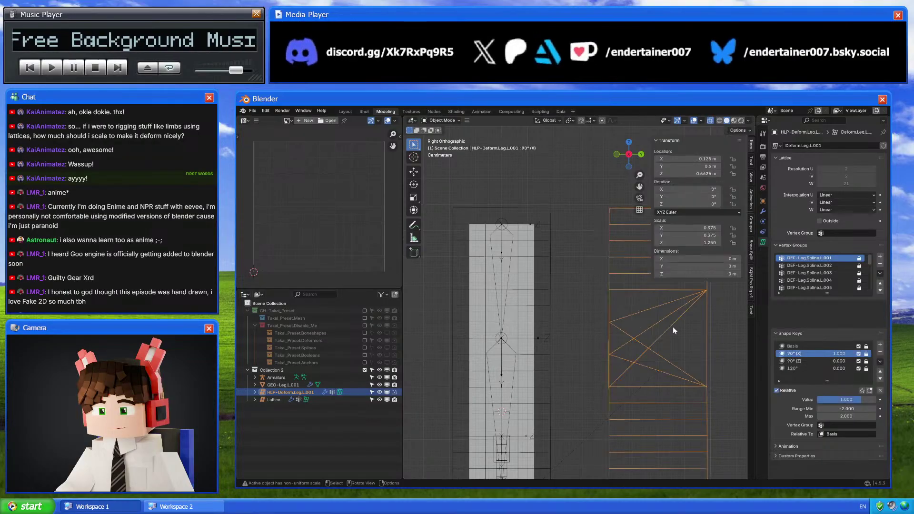
{"action": "left_click", "coordinate": [541, 339]}
{"action": "key", "text": "Tab"}
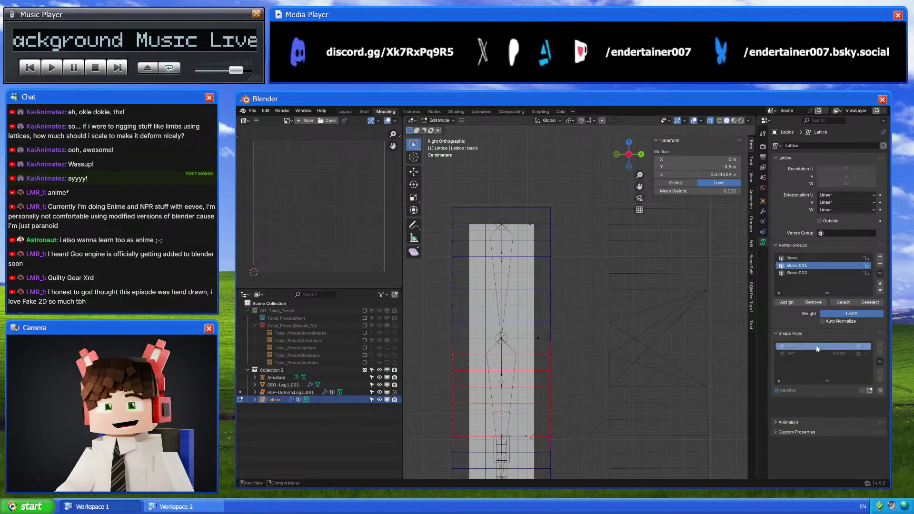
{"action": "key", "text": "Tab"}
Set the leg lattice 90° key's range maximum to 2, scrub its value, and compare with the reference 90° (X) key at -2
{"action": "double_click", "coordinate": [852, 380]}
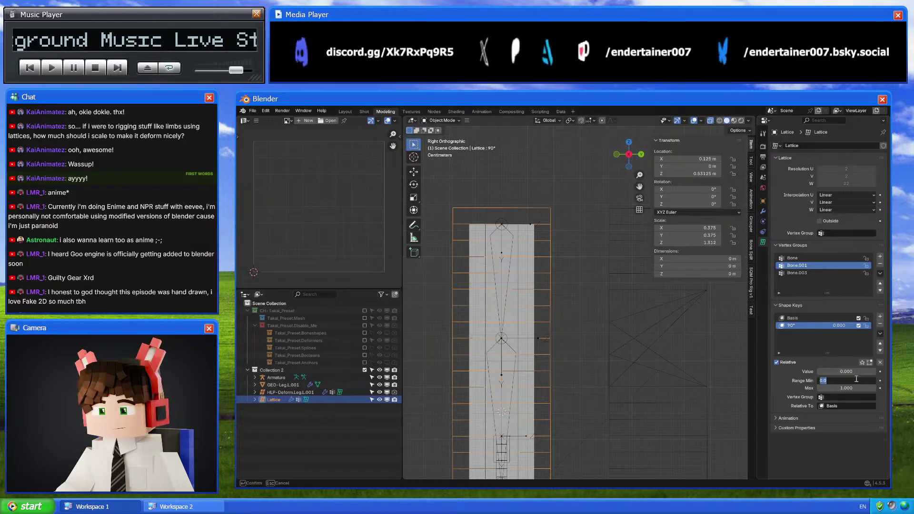
{"action": "key", "text": "Escape"}
{"action": "mouse_move", "coordinate": [858, 387]}
{"action": "left_mouse_down"}
{"action": "mouse_move", "coordinate": [876, 386]}
{"action": "mouse_move", "coordinate": [863, 372]}
{"action": "left_mouse_up"}
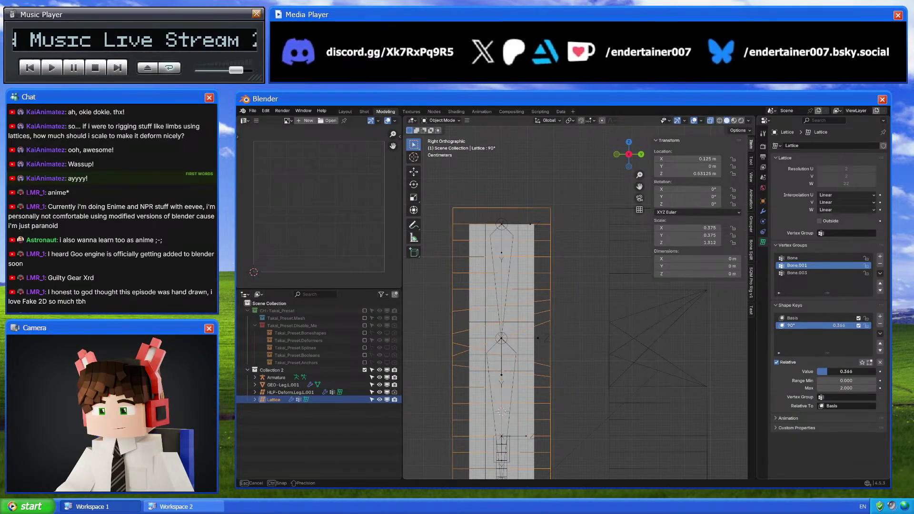
{"action": "left_click_drag", "start_coordinate": [832, 372], "coordinate": [784, 378]}
{"action": "left_click", "coordinate": [658, 321]}
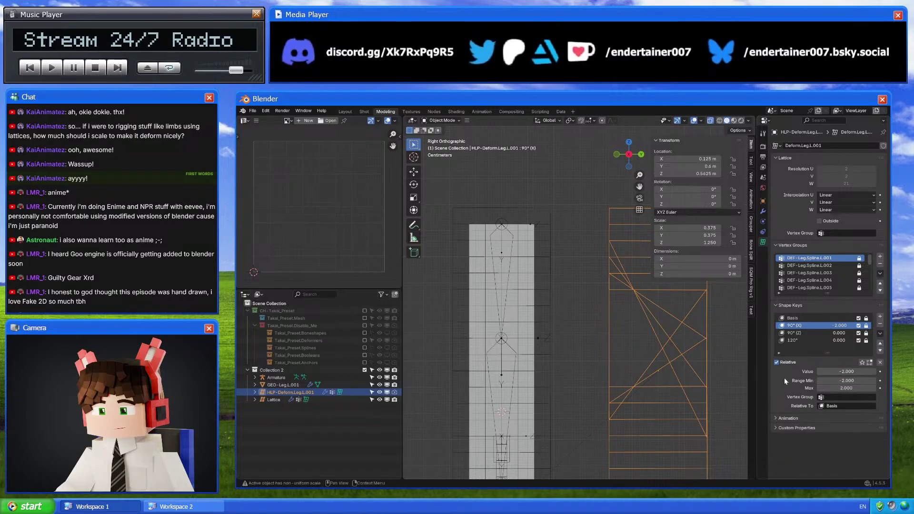
Reset the reference lattice's 90° (X) shape key value to 0
{"action": "left_click", "coordinate": [863, 372]}
{"action": "type", "text": "0"}
{"action": "key", "text": "Return"}
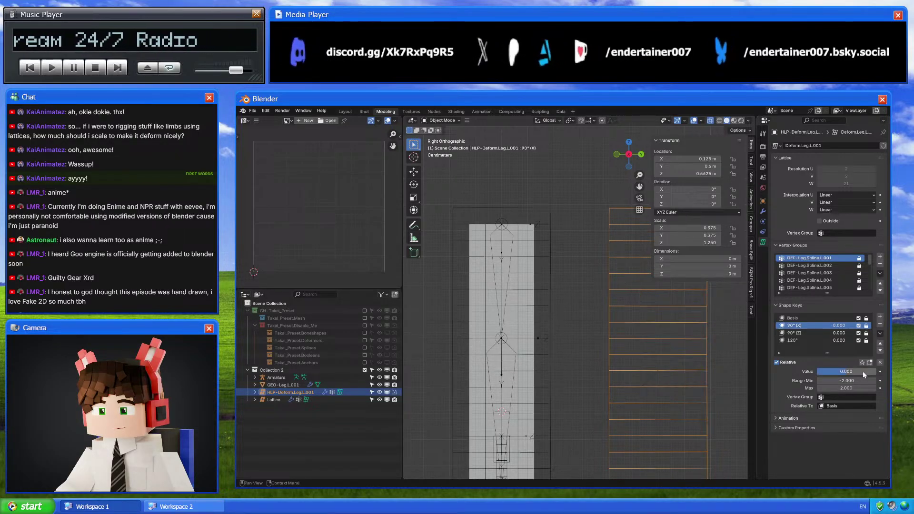
Add a new shape key to the leg lattice and name it 120°
{"action": "left_click", "coordinate": [550, 342]}
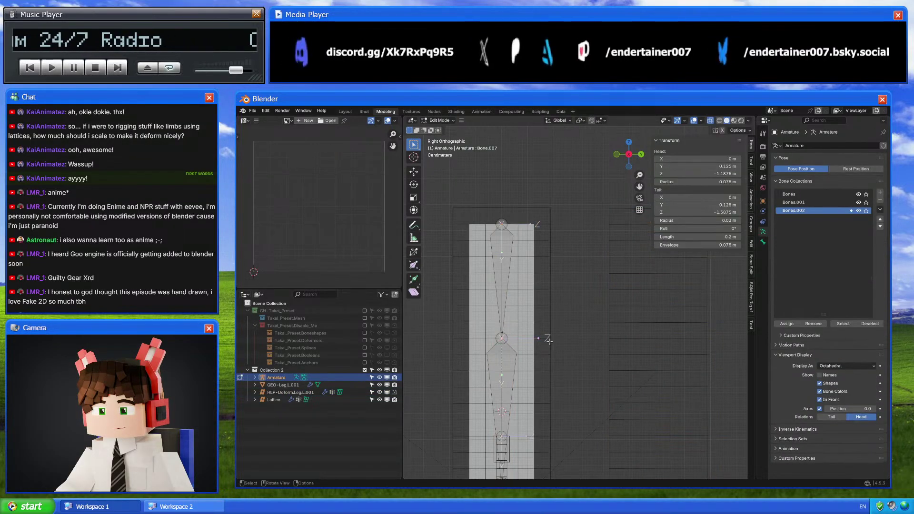
{"action": "key", "text": "Tab"}
{"action": "key", "text": "Tab"}
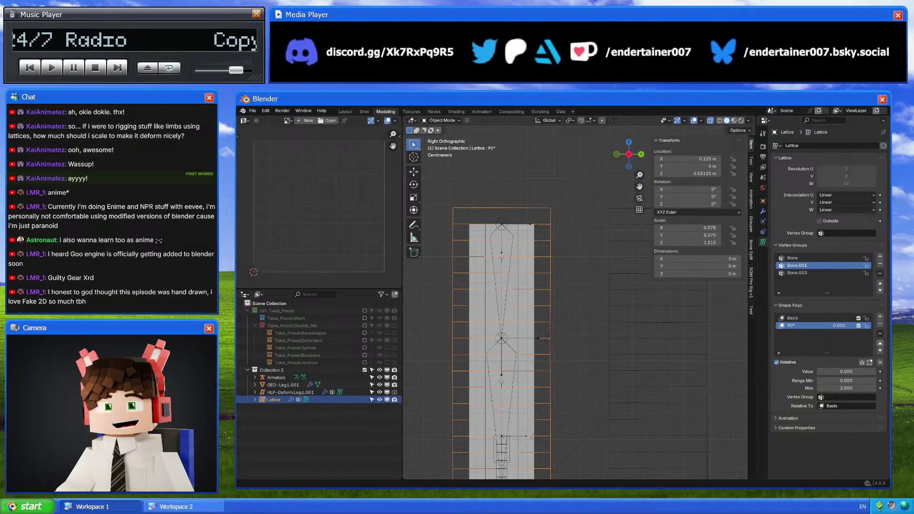
{"action": "left_click", "coordinate": [880, 317]}
{"action": "double_click", "coordinate": [796, 334]}
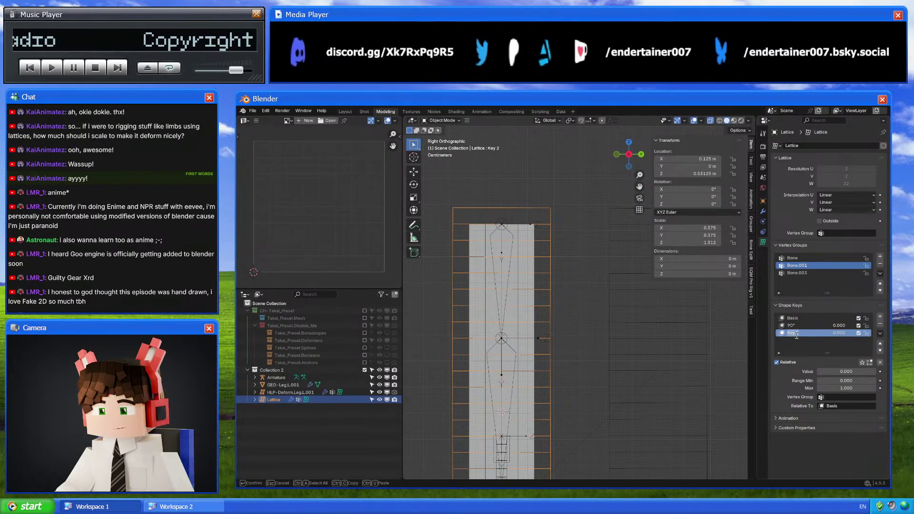
{"action": "double_click", "coordinate": [795, 327]}
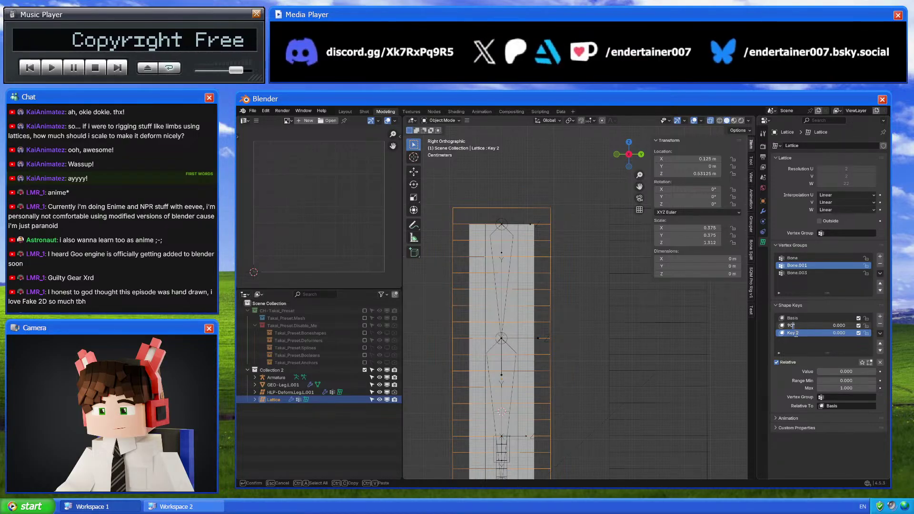
{"action": "double_click", "coordinate": [797, 334]}
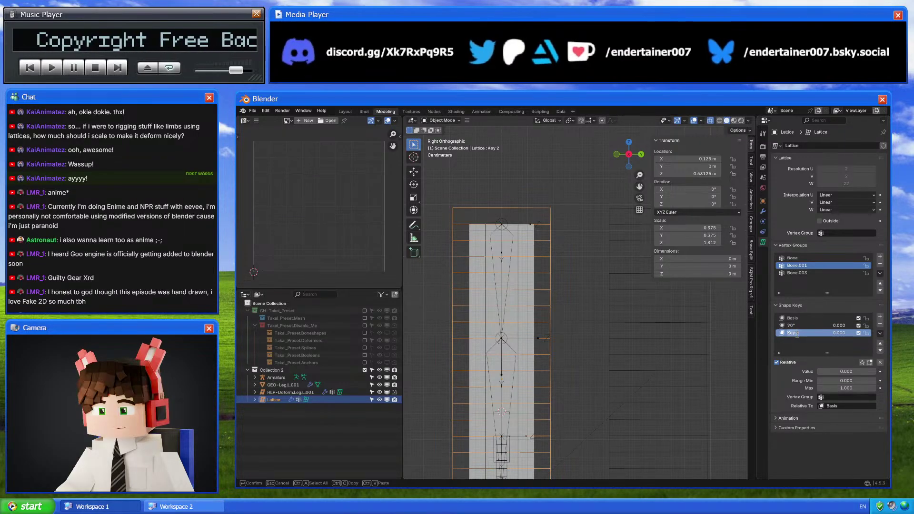
{"action": "type", "text": "120"}
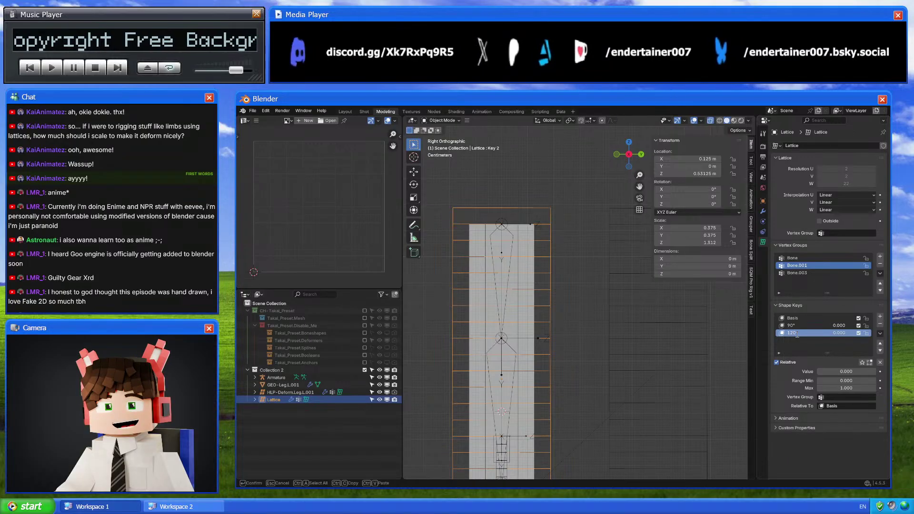
{"action": "type", "text": "°"}
{"action": "key", "text": "Return"}
Set the reference lattice's 120° shape key value to 1 to show its target shape
{"action": "left_click", "coordinate": [701, 335]}
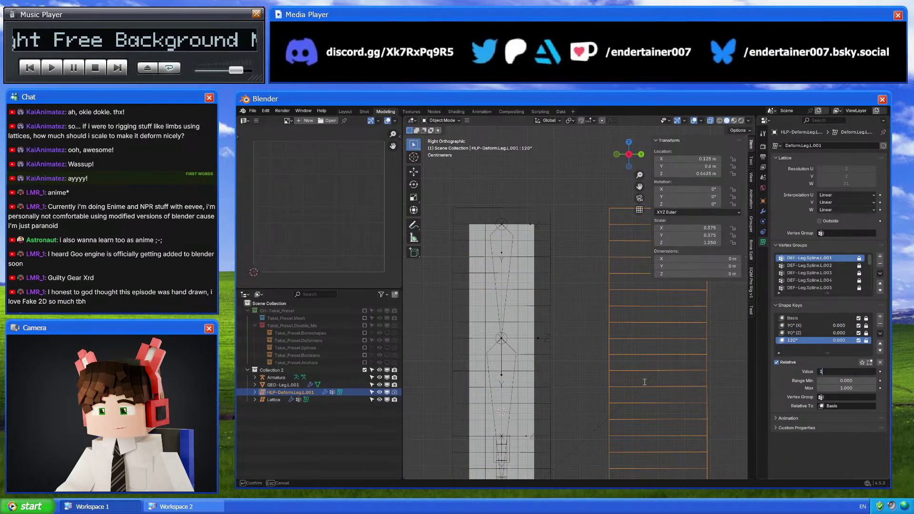
{"action": "type", "text": "1"}
{"action": "key", "text": "Return"}
{"action": "scroll", "coordinate": [535, 352], "scroll_direction": "down", "scroll_amount": 1}
{"action": "scroll", "coordinate": [537, 353], "scroll_direction": "right", "scroll_amount": 2, "text": "ctrl"}
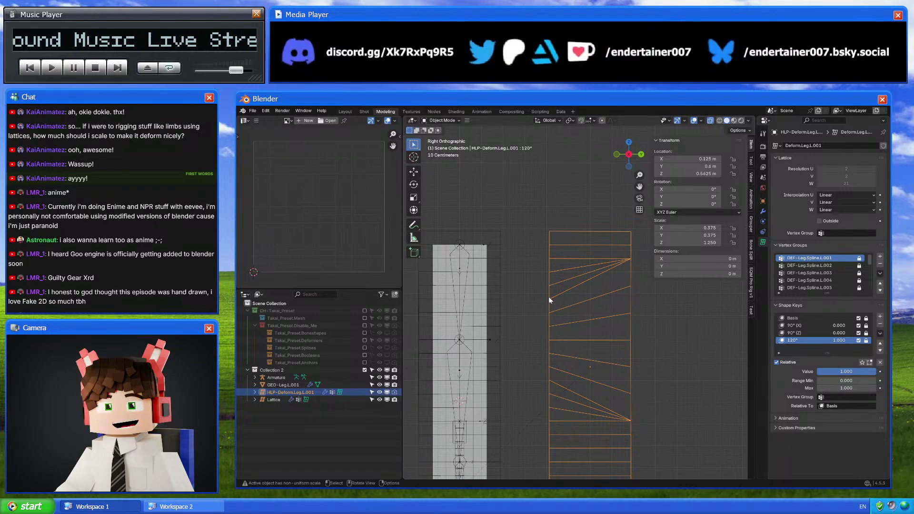
Take the Z of the leg lattice's front point in the third row from the top, and check the reference lattice's 120° rows
{"action": "left_click", "coordinate": [500, 275]}
{"action": "key", "text": "Tab"}
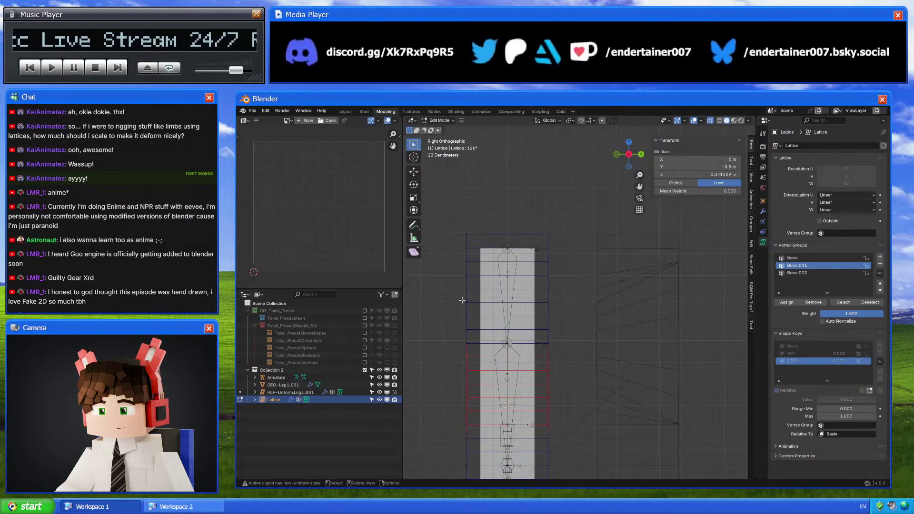
{"action": "left_click", "coordinate": [467, 263]}
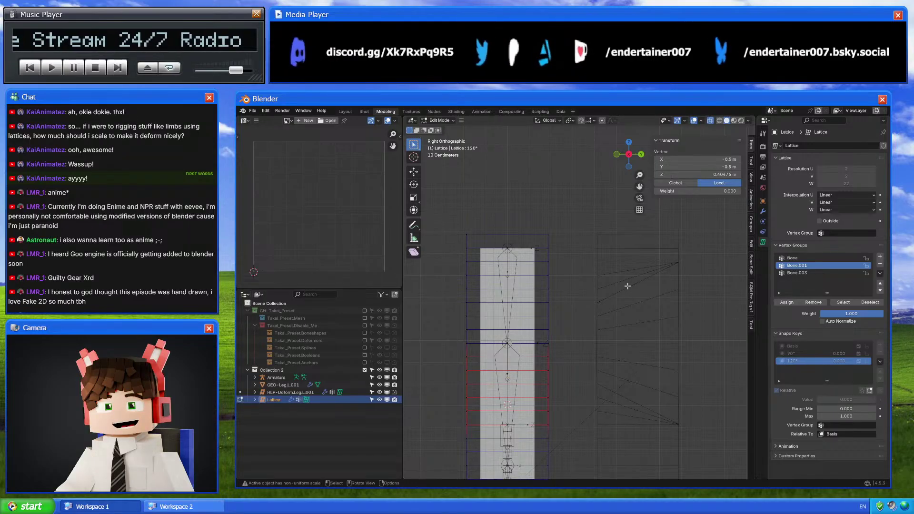
{"action": "key", "text": "Tab"}
{"action": "left_click", "coordinate": [601, 324]}
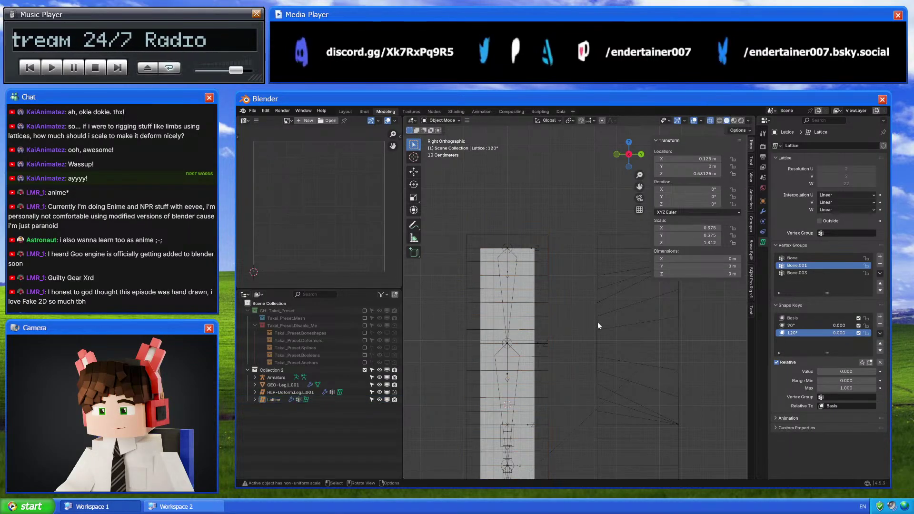
{"action": "left_click", "coordinate": [598, 322]}
{"action": "left_click", "coordinate": [549, 327]}
{"action": "key", "text": "Tab"}
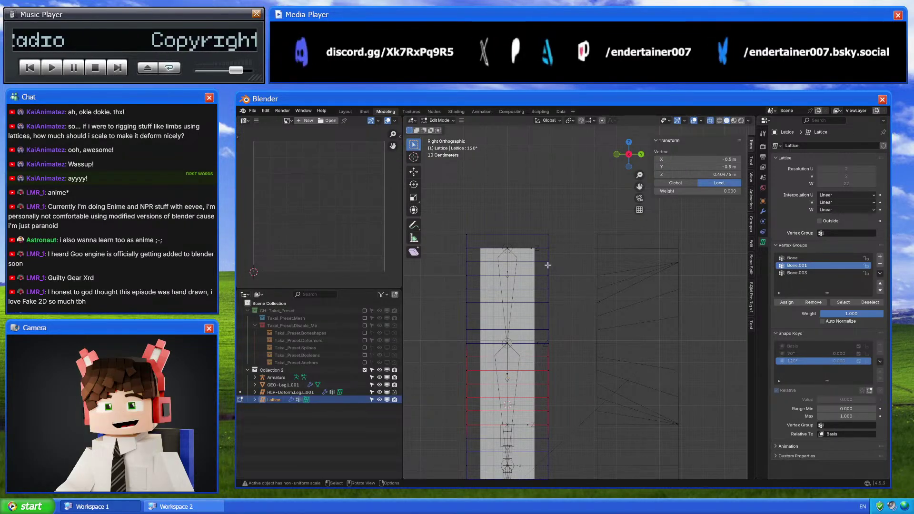
In the leg lattice's 120° key, set the back points of the fourth, fifth and sixth rows from the top to Z 0.40476 m
{"action": "left_click_drag", "start_coordinate": [545, 266], "coordinate": [573, 282]}
{"action": "left_click", "coordinate": [717, 175]}
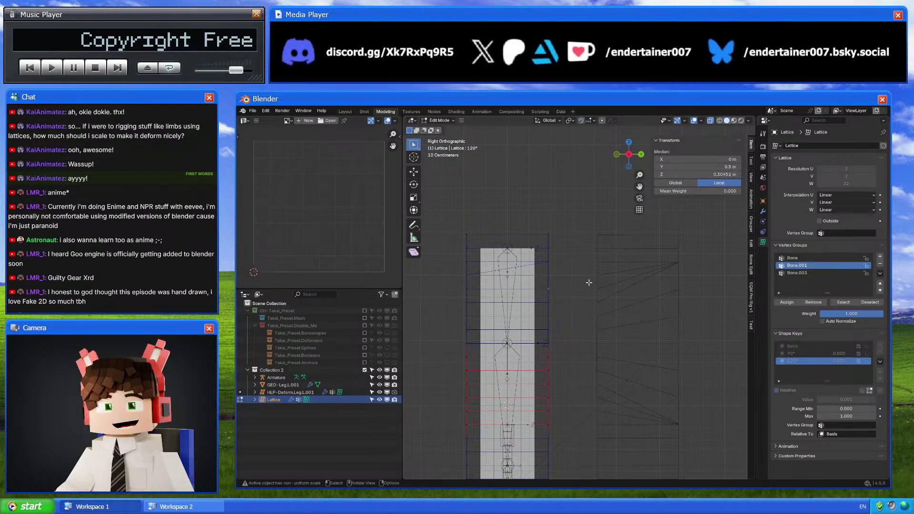
{"action": "left_click_drag", "start_coordinate": [545, 291], "coordinate": [561, 303]}
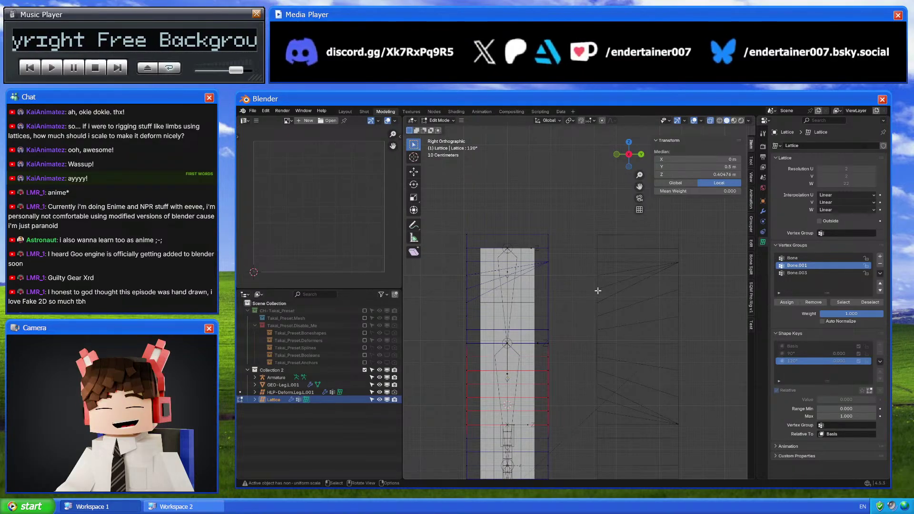
In the lattice's 120° shape key, set the next two Y 0.5 point pairs above the knee to local Z 0.30952 m and 0.21429 m
{"action": "left_click", "coordinate": [467, 289]}
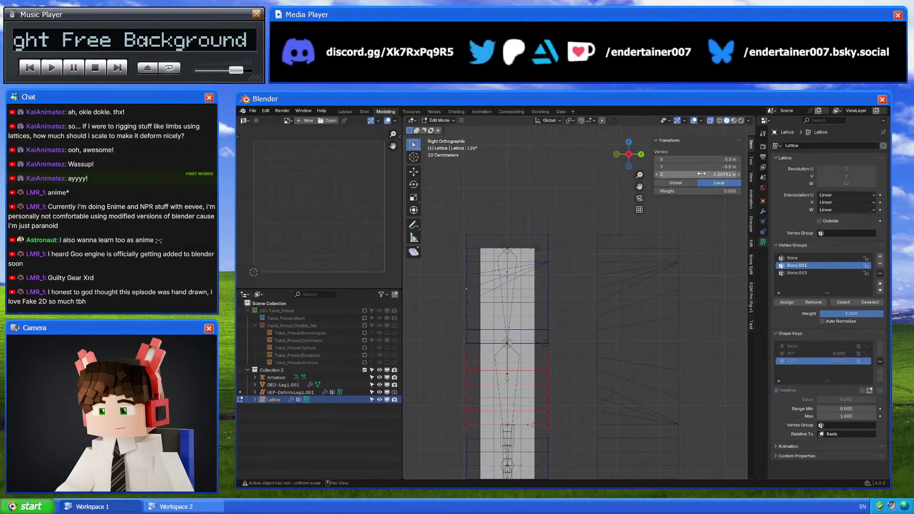
{"action": "left_click_drag", "start_coordinate": [541, 309], "coordinate": [553, 285]}
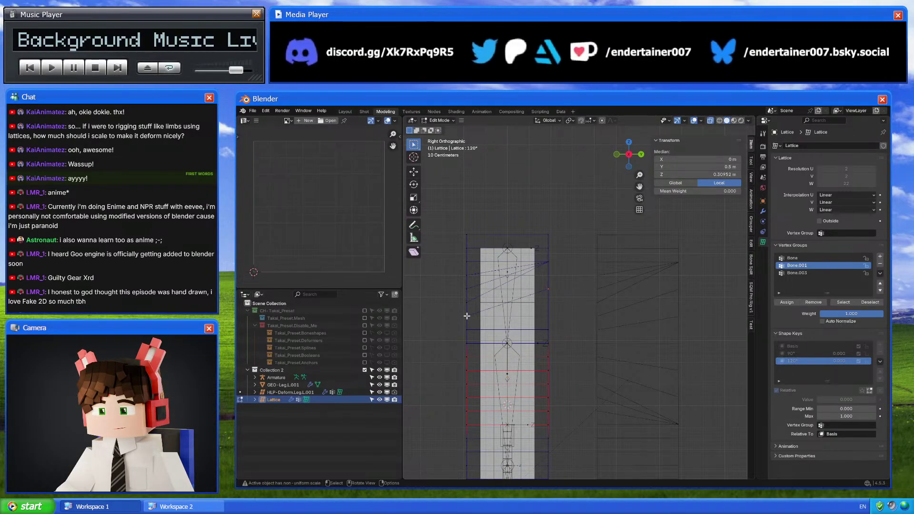
{"action": "left_click", "coordinate": [724, 175]}
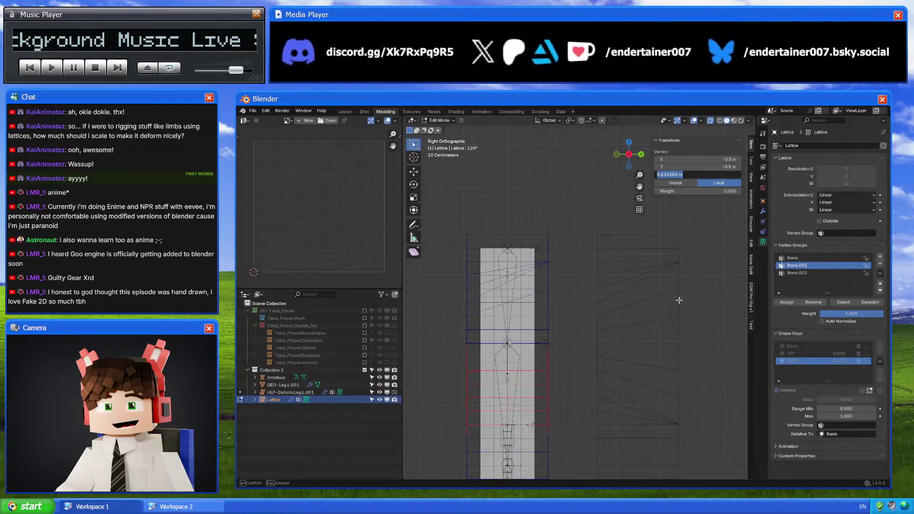
{"action": "key", "text": "Return"}
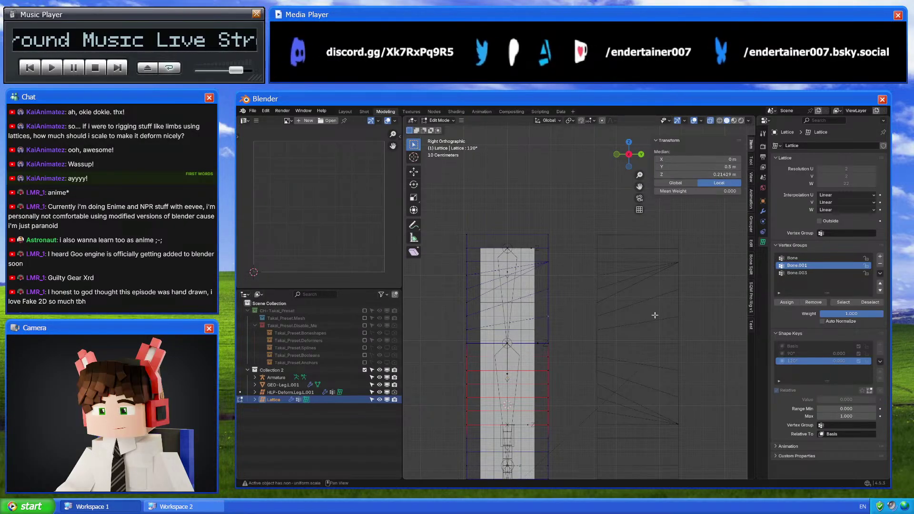
Match the lowest Y 0.5 point pairs of the section below the knee to the fan's base at local Z -0.16667 m
{"action": "middle_click_drag", "start_coordinate": [590, 320], "coordinate": [596, 342], "text": "ctrl"}
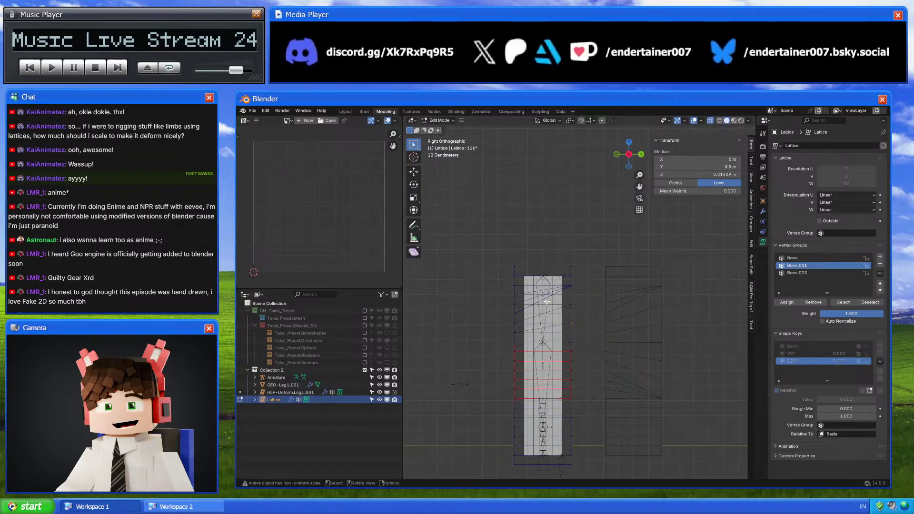
{"action": "scroll", "coordinate": [605, 343], "scroll_direction": "up", "scroll_amount": 3}
{"action": "scroll", "coordinate": [614, 345], "scroll_direction": "down", "scroll_amount": 3, "text": "shift"}
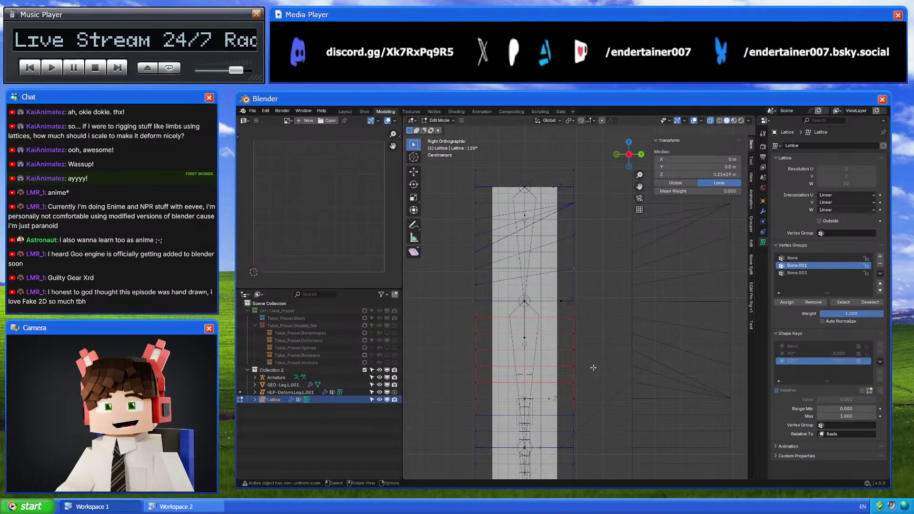
{"action": "scroll", "coordinate": [595, 369], "scroll_direction": "down", "scroll_amount": 2, "text": "shift"}
{"action": "scroll", "coordinate": [615, 378], "scroll_direction": "down", "scroll_amount": 1, "text": "ctrl"}
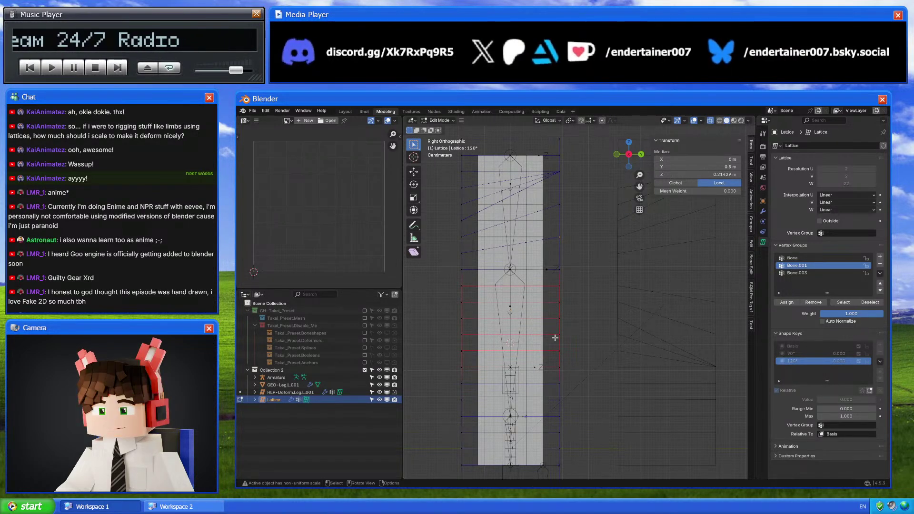
{"action": "left_click", "coordinate": [559, 367]}
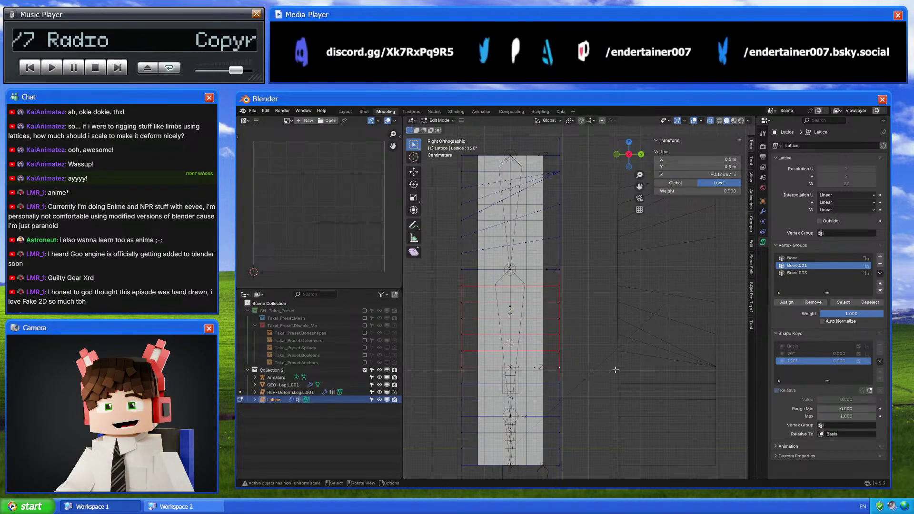
{"action": "left_click_drag", "start_coordinate": [557, 347], "coordinate": [569, 374]}
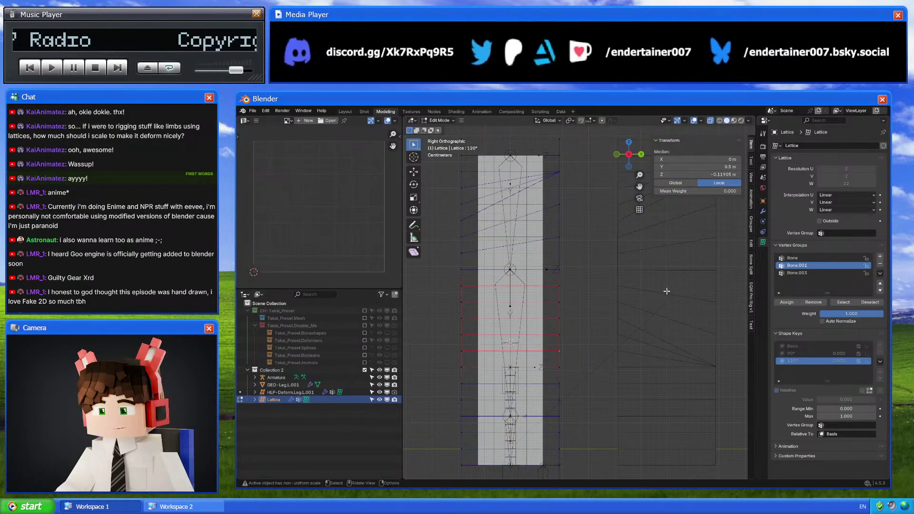
{"action": "left_click", "coordinate": [697, 175]}
{"action": "key", "text": "Return"}
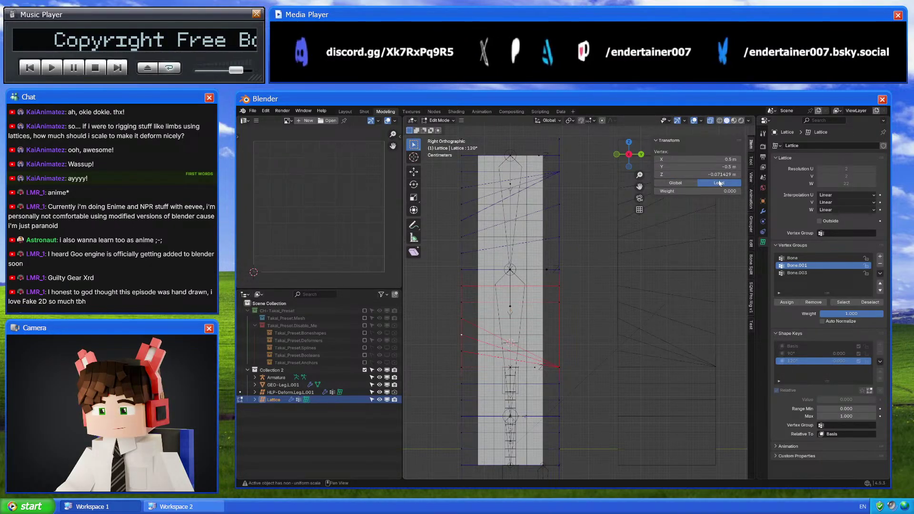
Set the upper Y 0.5 point pairs below the knee to local Z -0.071429, -0.02381 and 0.02381 m, and return to Object Mode
{"action": "key", "text": "ctrl+z"}
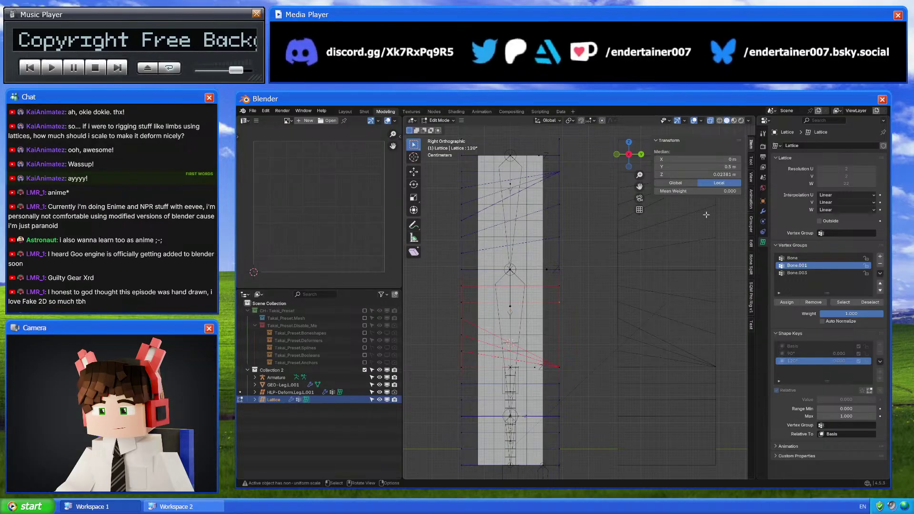
{"action": "key", "text": "ctrl+z"}
{"action": "key", "text": "ctrl+z"}
{"action": "key", "text": "ctrl+z"}
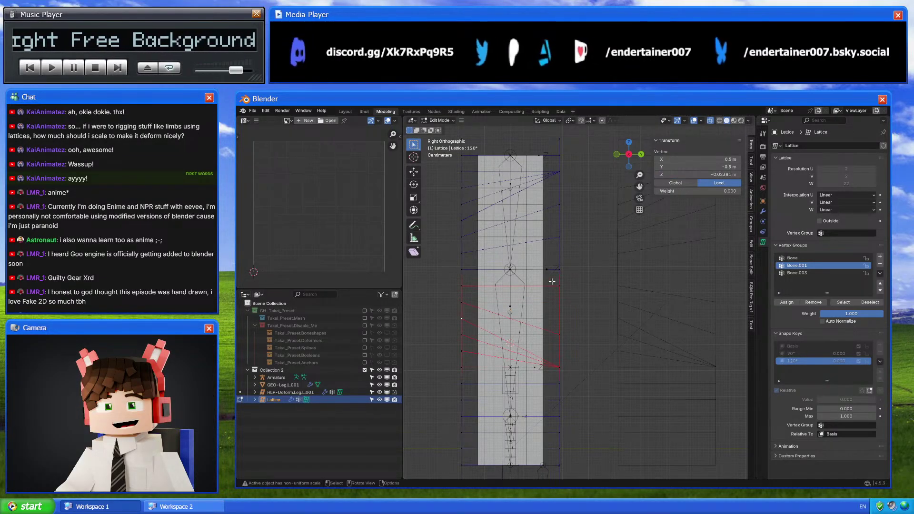
{"action": "key", "text": "ctrl+z"}
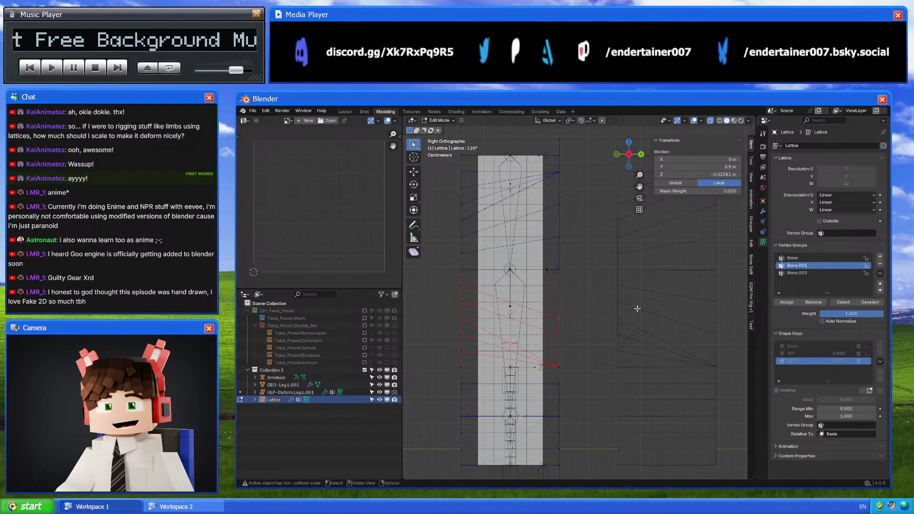
{"action": "key", "text": "ctrl+z"}
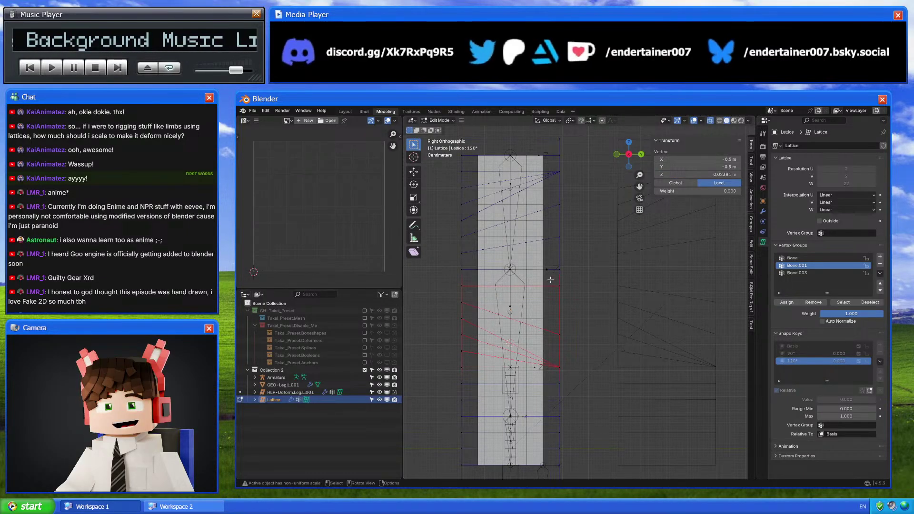
{"action": "key", "text": "ctrl+z"}
{"action": "key", "text": "ctrl+z"}
{"action": "scroll", "coordinate": [616, 308], "scroll_direction": "down", "scroll_amount": 3}
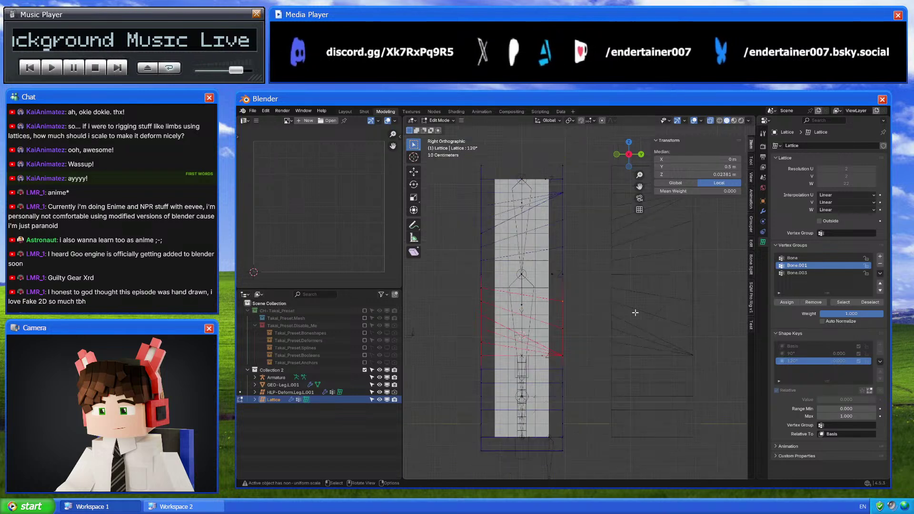
{"action": "key", "text": "Tab"}
Test the lattice's 120° shape key value and compare its shape keys with those of the HLP-Deform.Leg.L.001 reference lattice
{"action": "left_click_drag", "start_coordinate": [847, 372], "coordinate": [818, 371]}
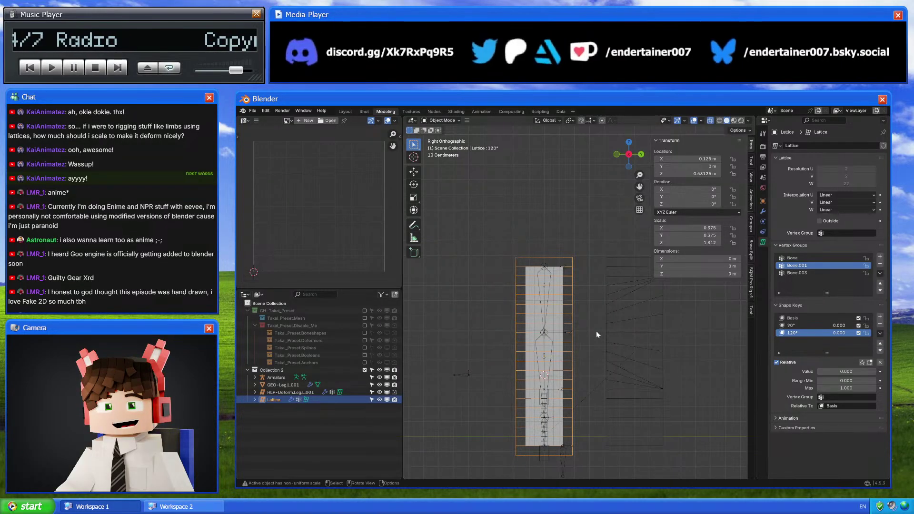
{"action": "left_click", "coordinate": [803, 316]}
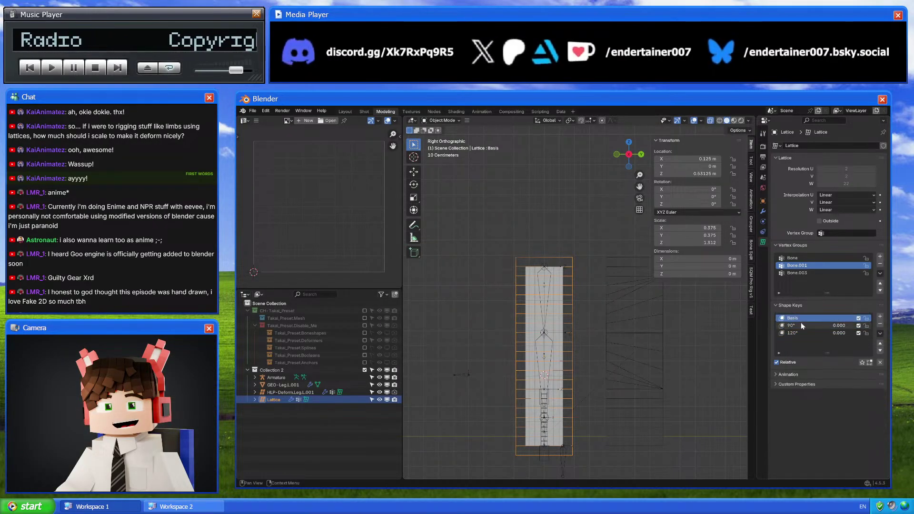
{"action": "left_click", "coordinate": [801, 323]}
{"action": "left_click", "coordinate": [802, 318]}
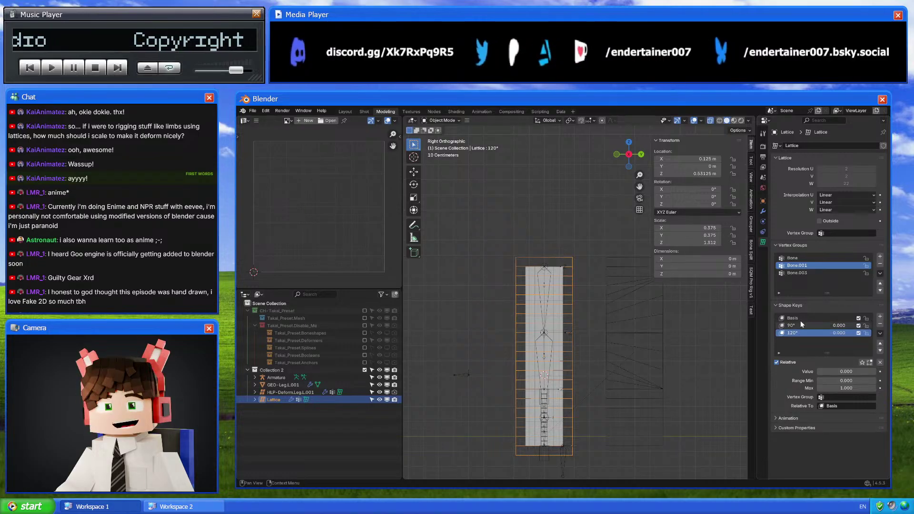
{"action": "left_click", "coordinate": [658, 342]}
{"action": "left_click", "coordinate": [661, 338]}
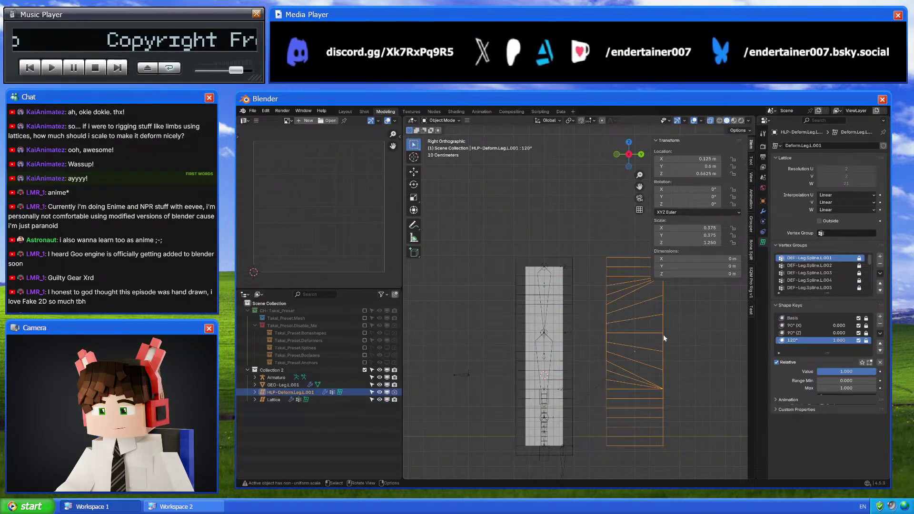
{"action": "left_click", "coordinate": [570, 325]}
{"action": "left_click", "coordinate": [616, 321]}
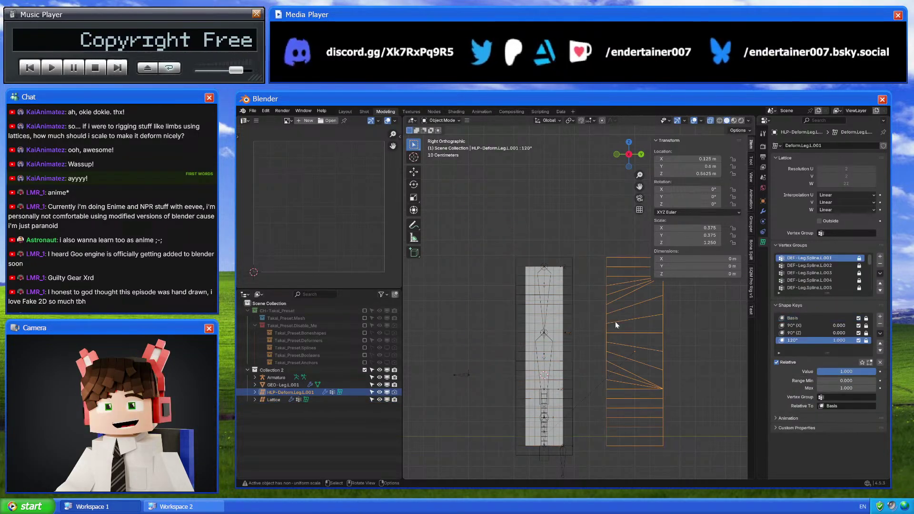
Add a driver to the Lattice's 90° shape key value with the expression var and Armature as the variable's object
{"action": "left_click", "coordinate": [574, 324]}
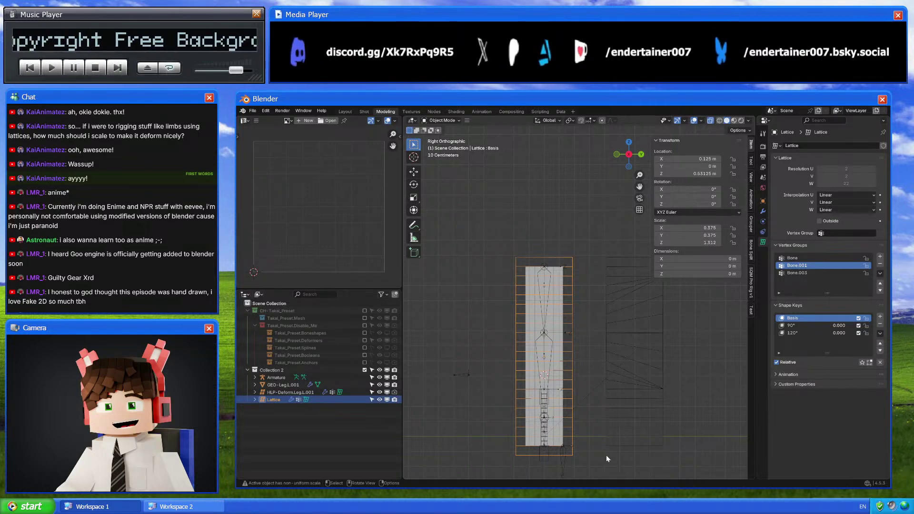
{"action": "middle_click_drag", "start_coordinate": [602, 355], "coordinate": [605, 317], "text": "shift"}
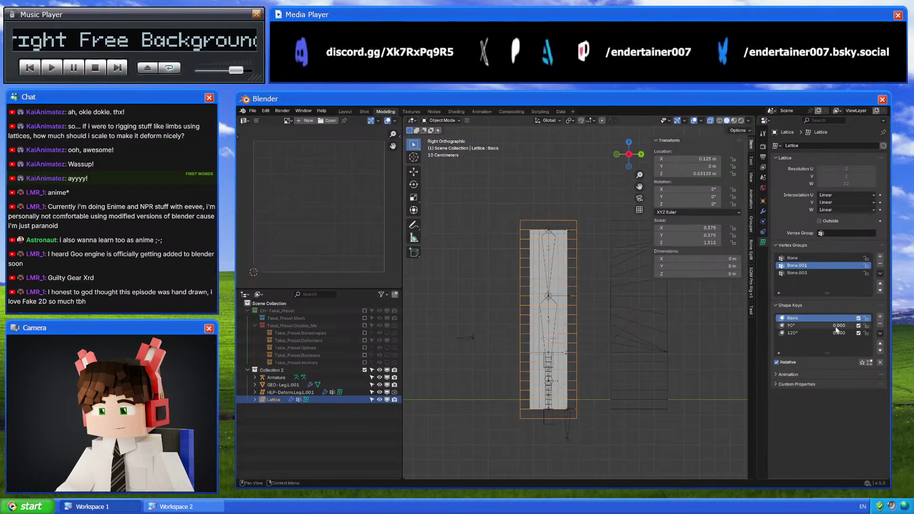
{"action": "right_click", "coordinate": [836, 327]}
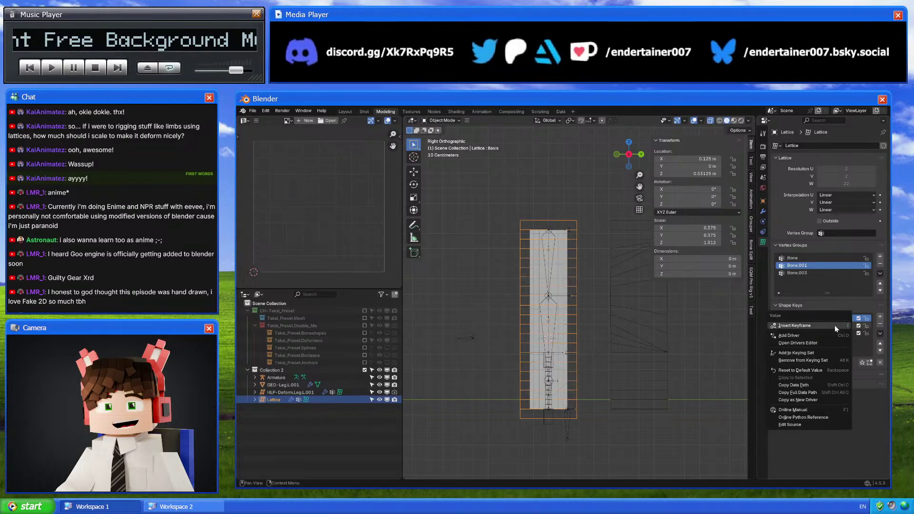
{"action": "left_click", "coordinate": [815, 334]}
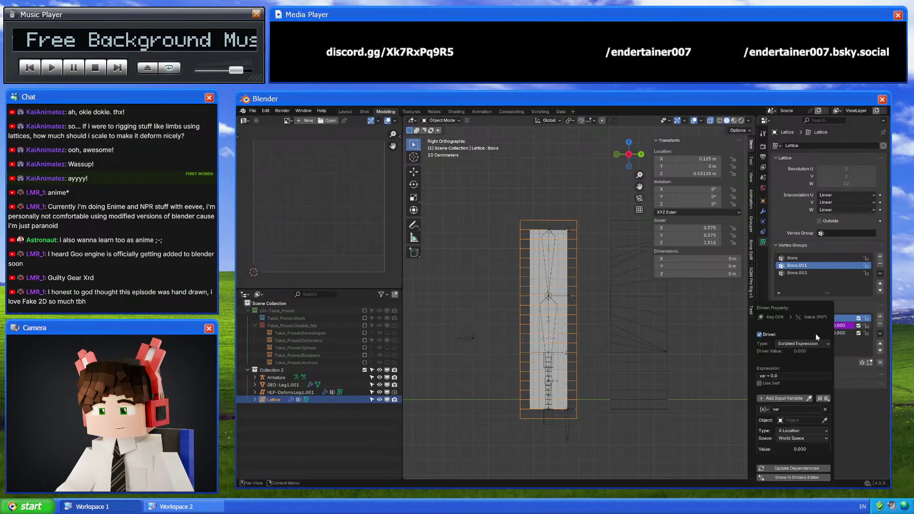
{"action": "left_click", "coordinate": [793, 376]}
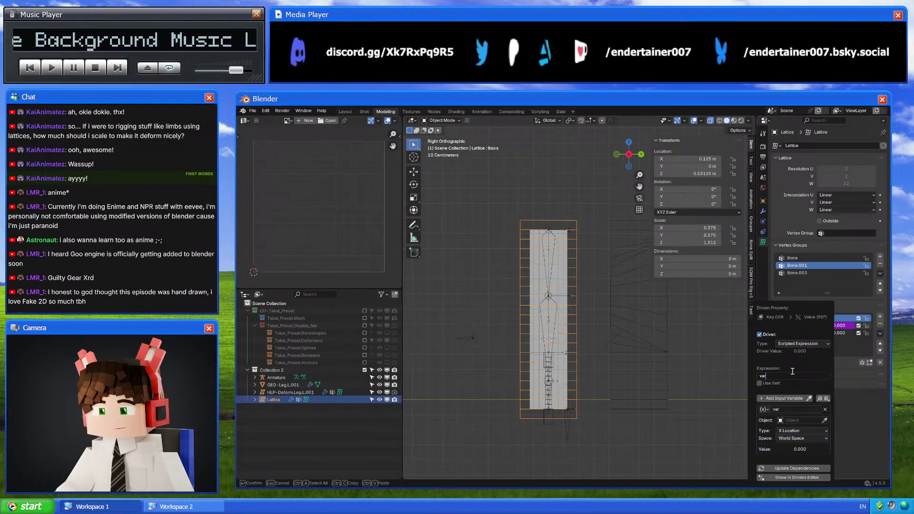
{"action": "key", "text": "Return"}
{"action": "left_click", "coordinate": [802, 420]}
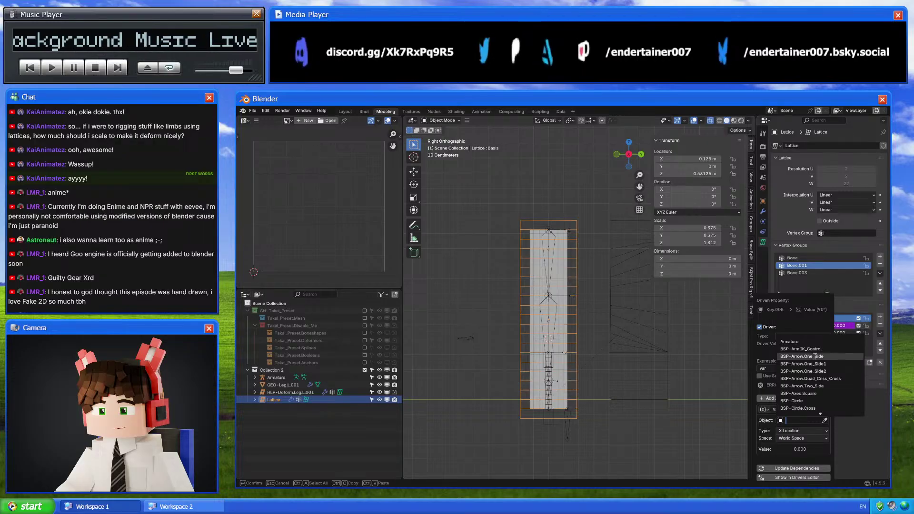
{"action": "left_click", "coordinate": [792, 342]}
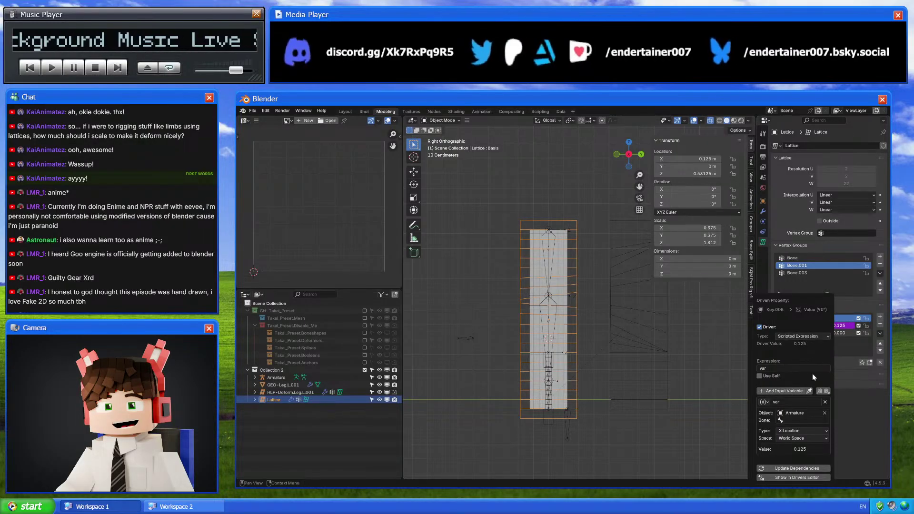
Check the name of the armature's knee bone in Pose Mode for use in the driver, and return to Object Mode
{"action": "left_click", "coordinate": [802, 420]}
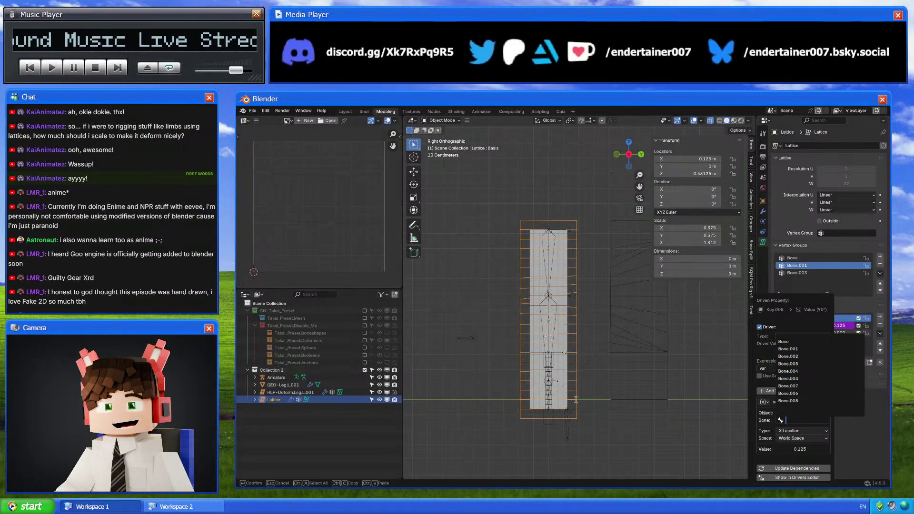
{"action": "key", "text": "Escape"}
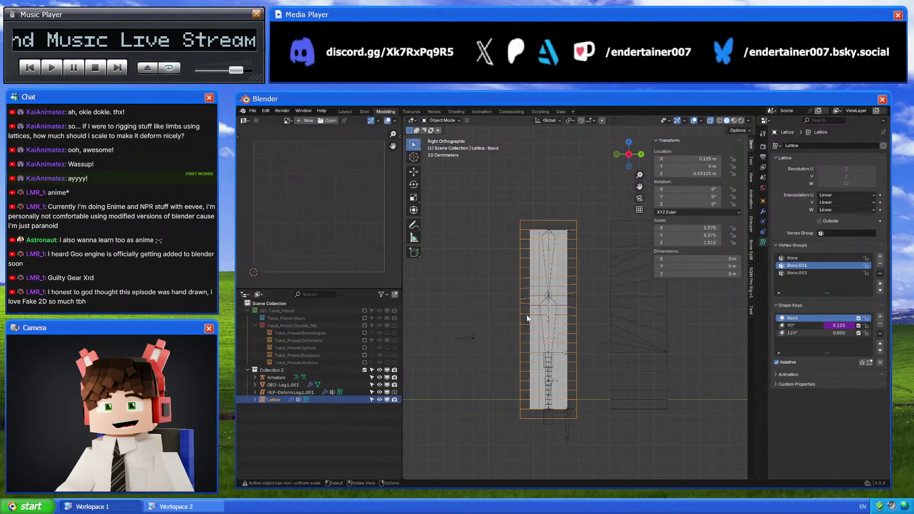
{"action": "left_click", "coordinate": [468, 337]}
{"action": "key", "text": "ctrl+Tab"}
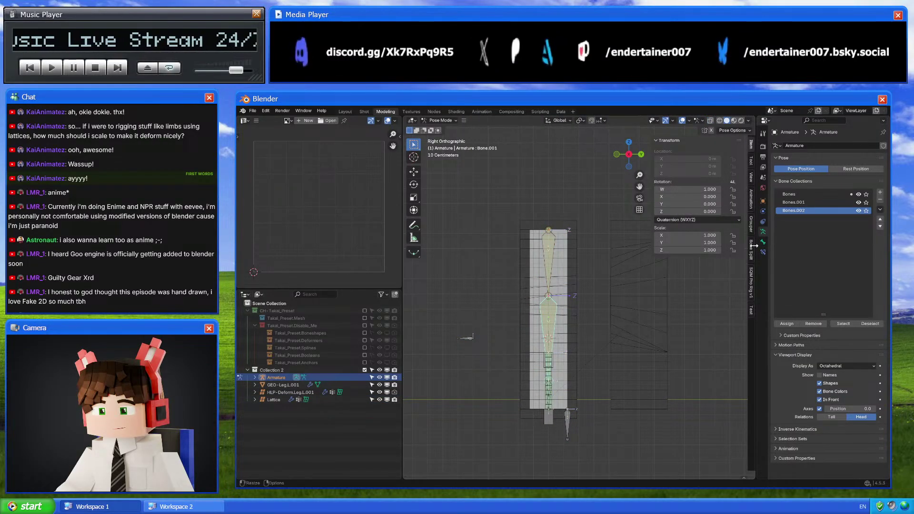
{"action": "left_click", "coordinate": [763, 242]}
{"action": "key", "text": "ctrl+Tab"}
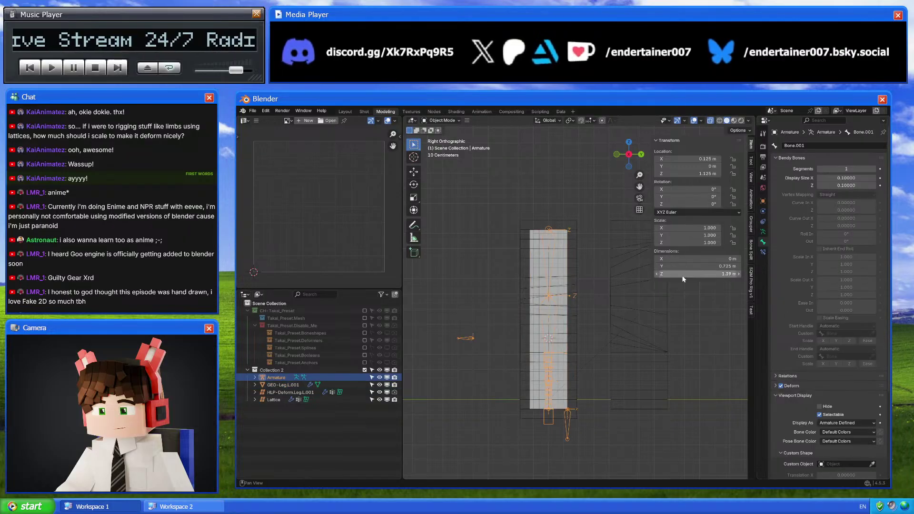
Edit the driver on the Lattice's 90° shape key to use Bone.001 as the variable's bone
{"action": "left_click", "coordinate": [579, 274]}
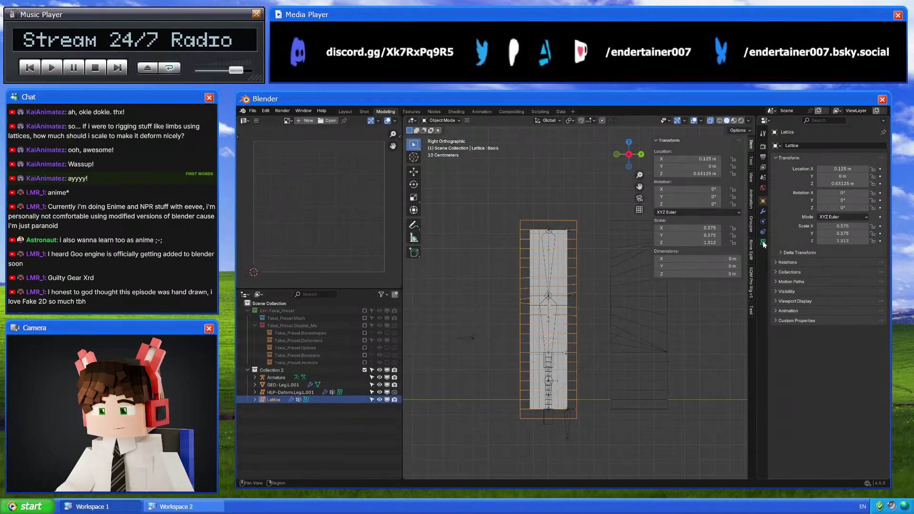
{"action": "left_click", "coordinate": [764, 242]}
{"action": "right_click", "coordinate": [835, 333]}
{"action": "left_click", "coordinate": [806, 406]}
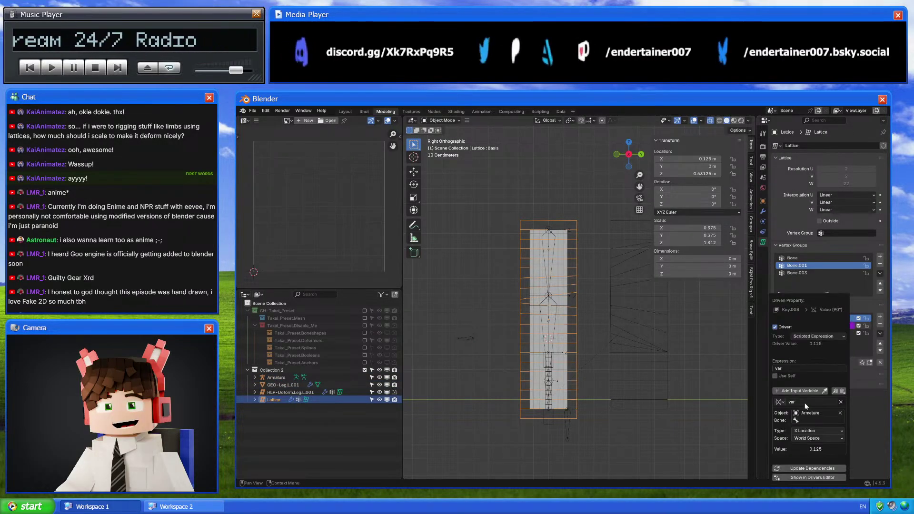
{"action": "left_click", "coordinate": [812, 419]}
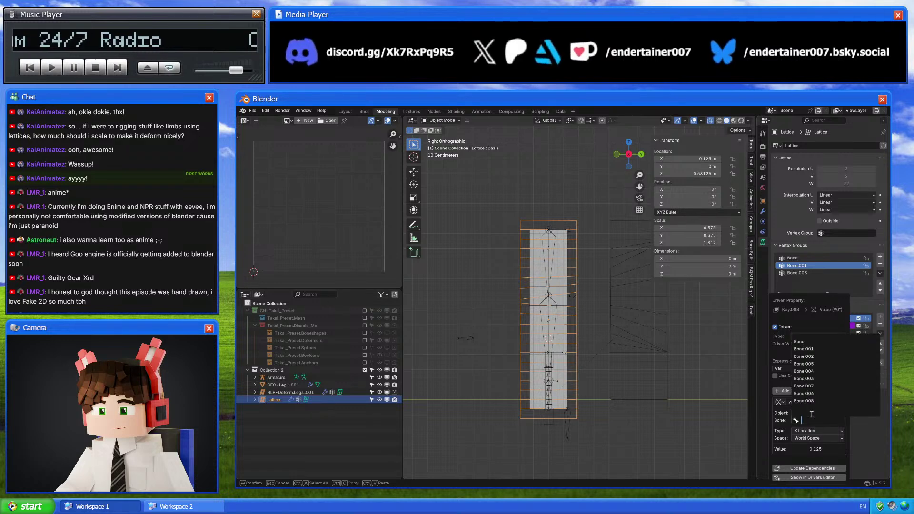
{"action": "left_click", "coordinate": [819, 346]}
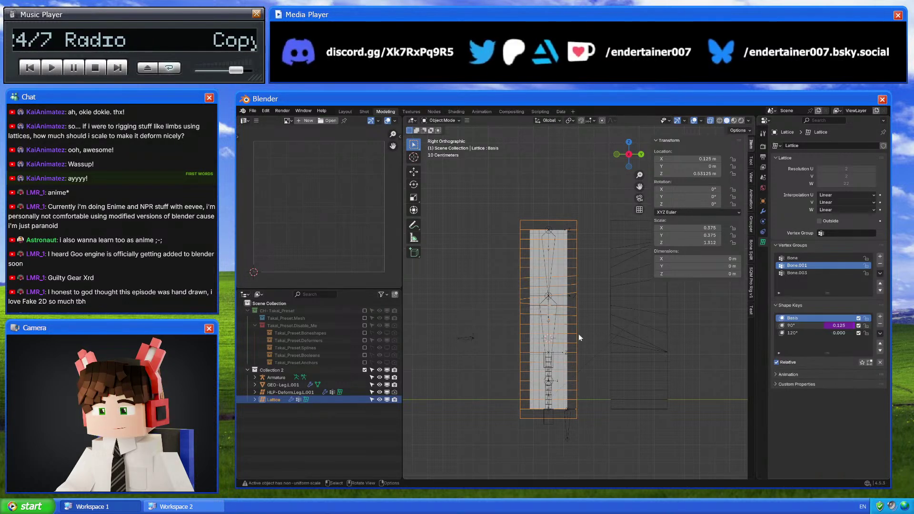
Edit the driver variable on the Lattice's 90° shape key to use X Rotation in Local Space
{"action": "middle_click_drag", "start_coordinate": [579, 338], "coordinate": [607, 318]}
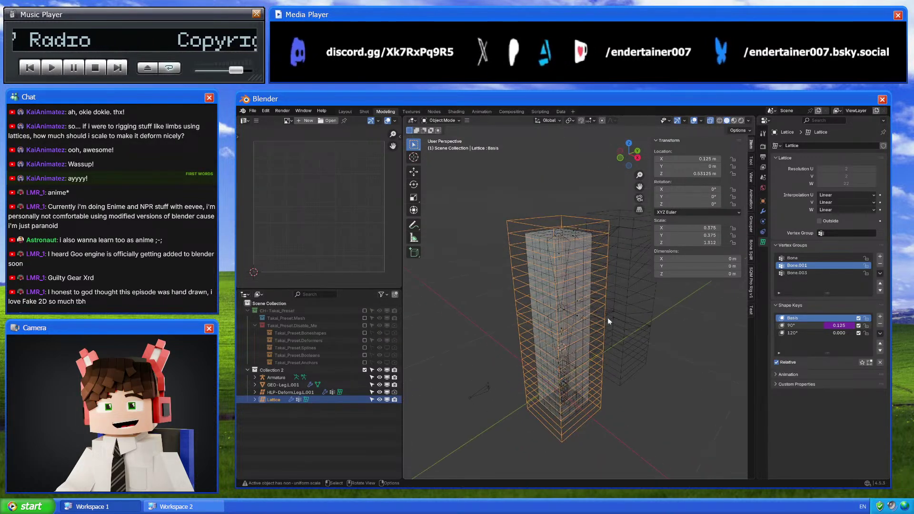
{"action": "right_click", "coordinate": [830, 325]}
{"action": "left_click", "coordinate": [829, 325]}
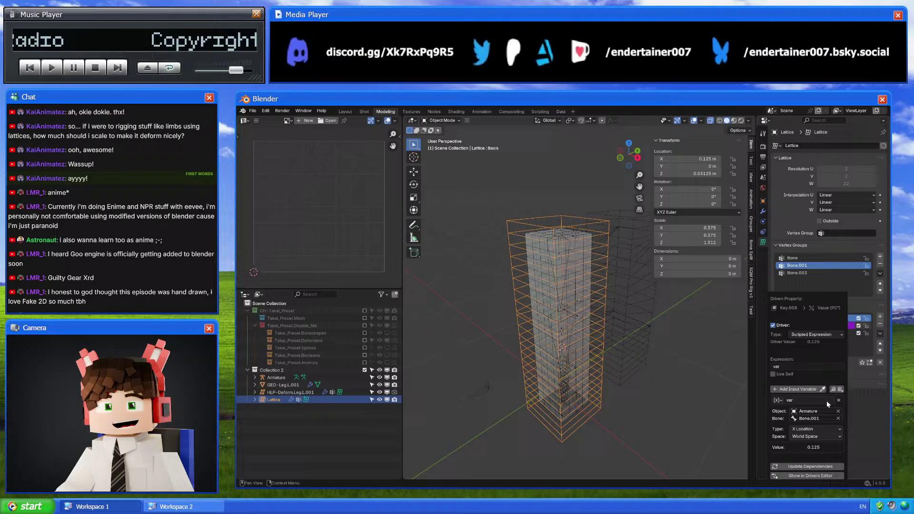
{"action": "left_click", "coordinate": [815, 428]}
{"action": "left_click", "coordinate": [826, 356]}
{"action": "left_click", "coordinate": [820, 435]}
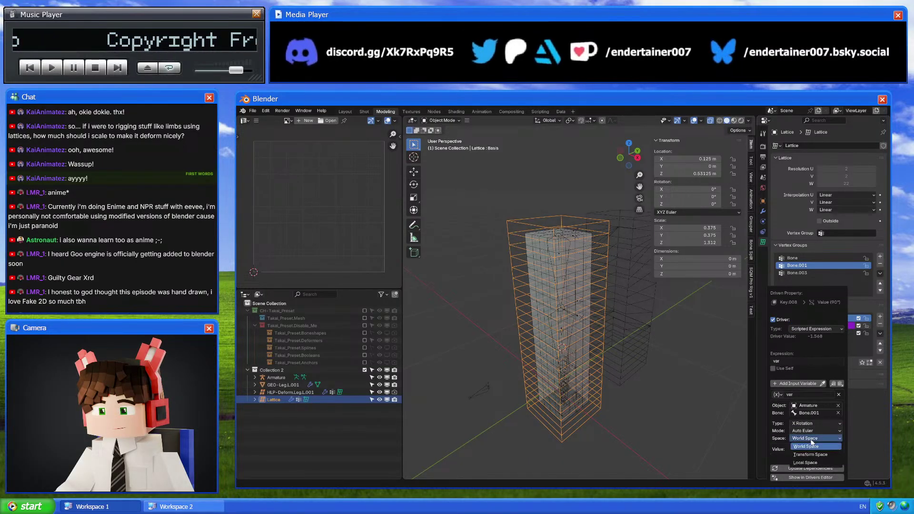
{"action": "left_click", "coordinate": [814, 456]}
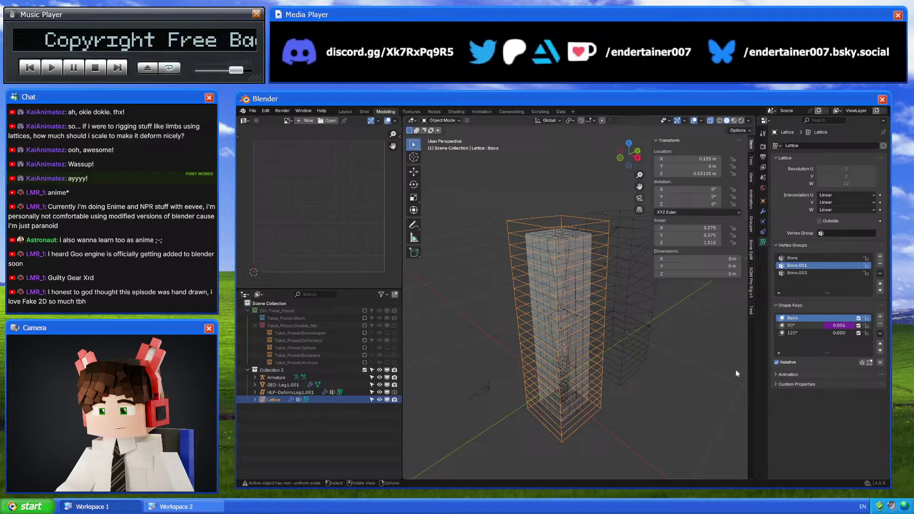
{"action": "middle_click_drag", "start_coordinate": [699, 362], "coordinate": [690, 345]}
{"action": "right_click", "coordinate": [838, 325]}
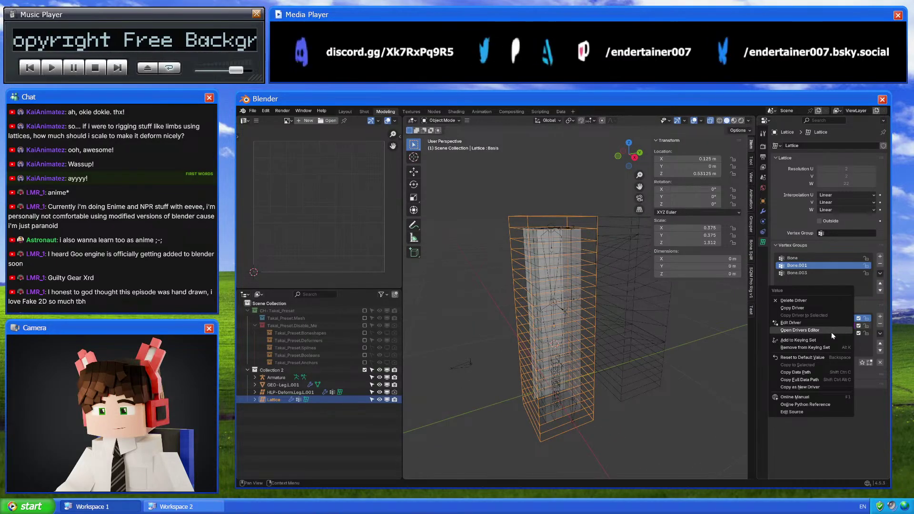
{"action": "key", "text": "Escape"}
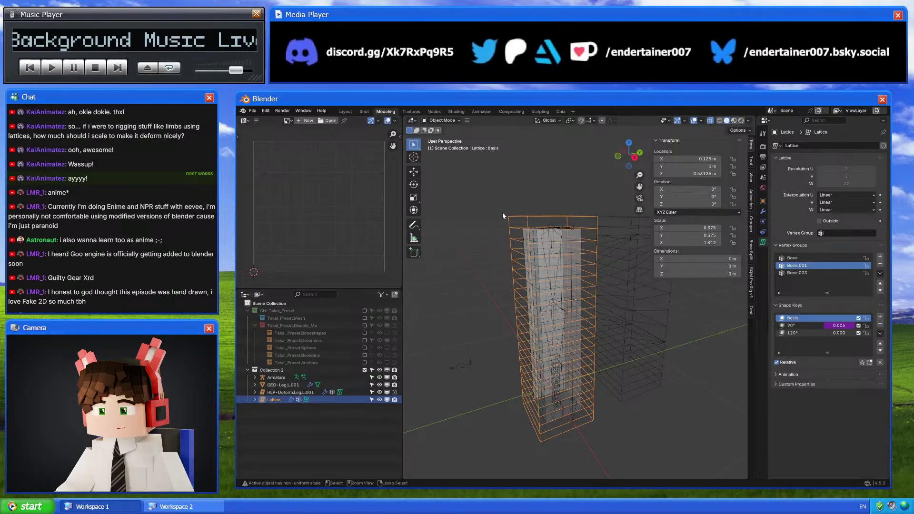
{"action": "left_click", "coordinate": [573, 112]}
{"action": "mouse_move", "coordinate": [566, 139]}
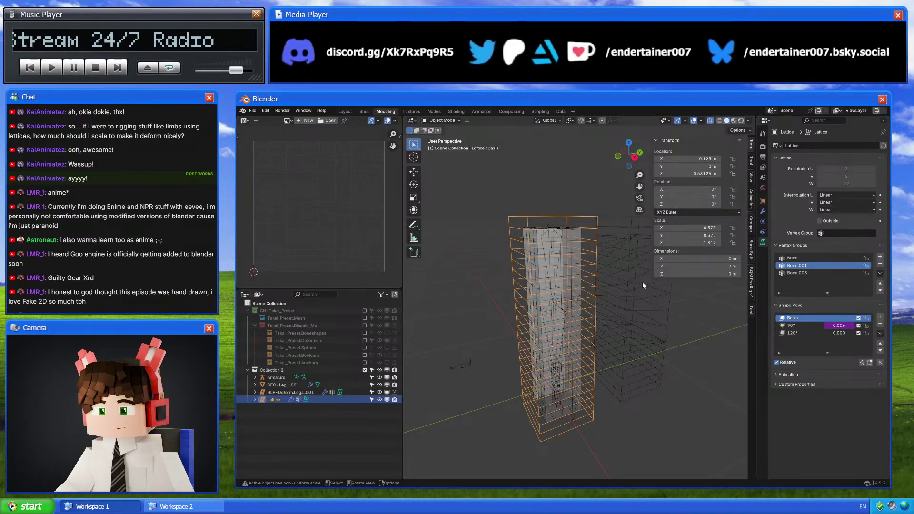
Split the 3D viewport horizontally and make the lower area a Drivers editor
{"action": "right_click", "coordinate": [404, 370]}
{"action": "left_click", "coordinate": [381, 379]}
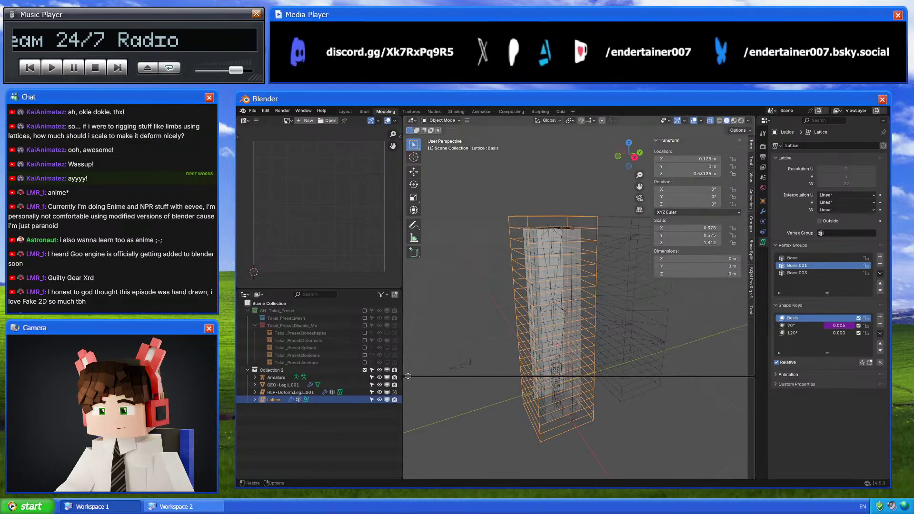
{"action": "left_click", "coordinate": [507, 353]}
{"action": "left_click", "coordinate": [411, 355]}
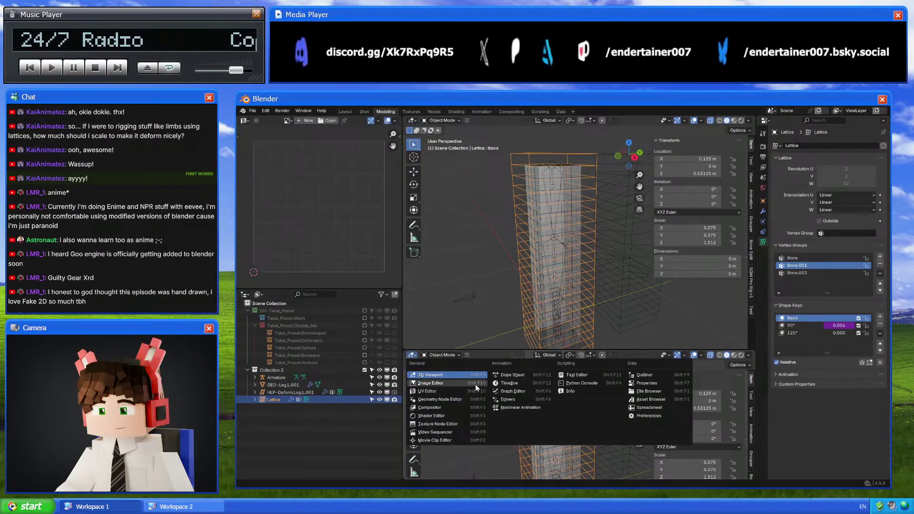
{"action": "left_click", "coordinate": [517, 400]}
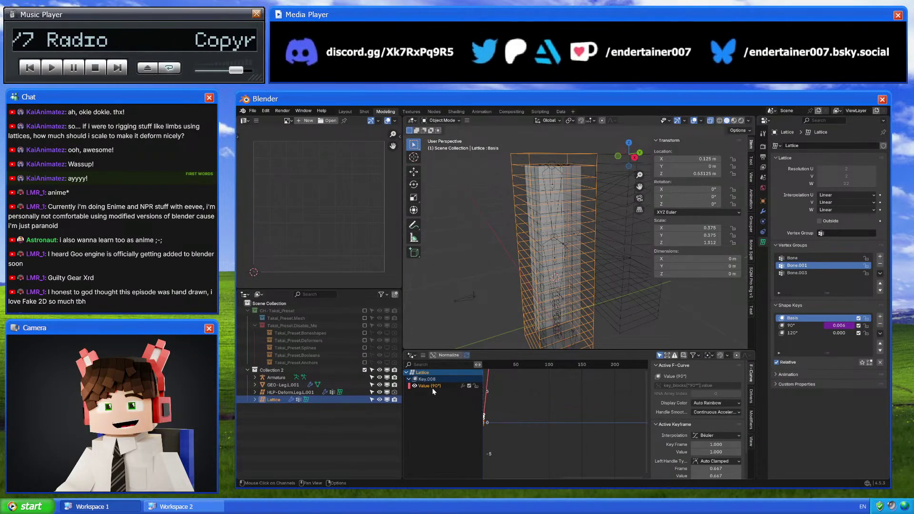
Add a Built-In Function modifier of type Tangent to the 90° shape key's driver curve
{"action": "left_click", "coordinate": [751, 419]}
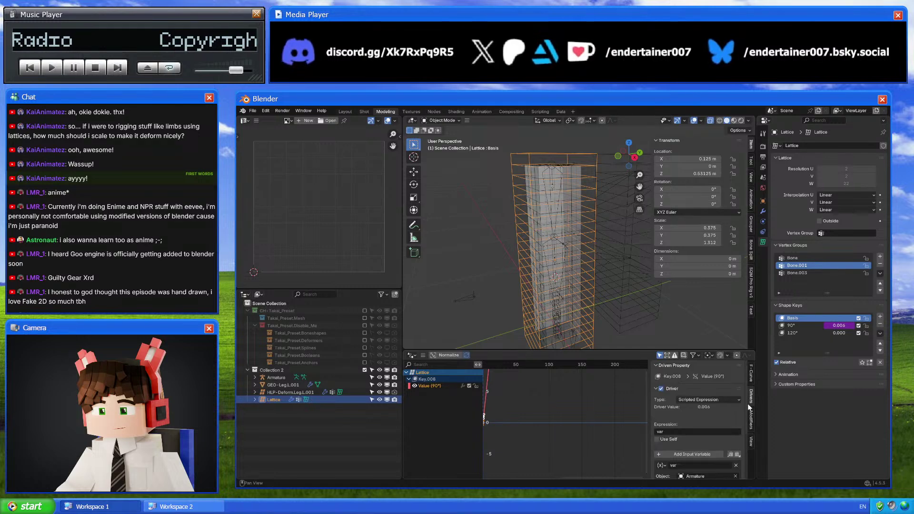
{"action": "left_click", "coordinate": [691, 366]}
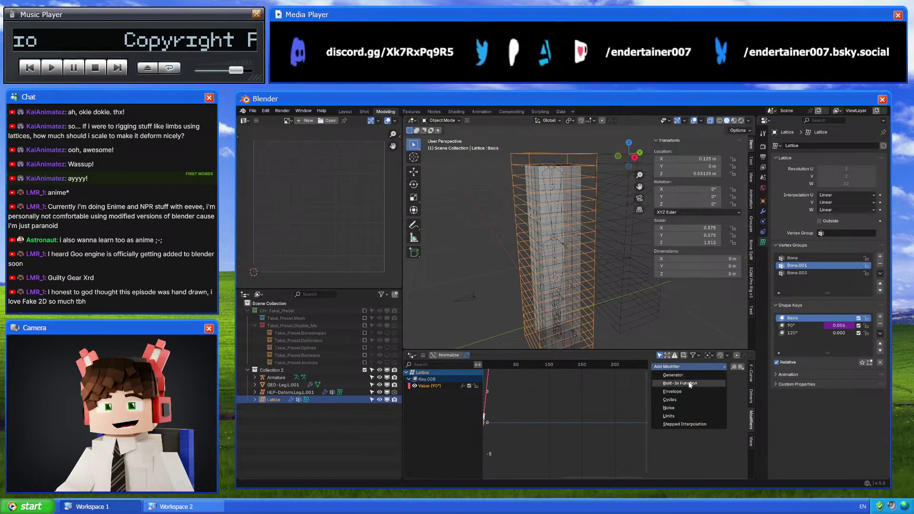
{"action": "left_click", "coordinate": [680, 384]}
{"action": "left_click", "coordinate": [694, 390]}
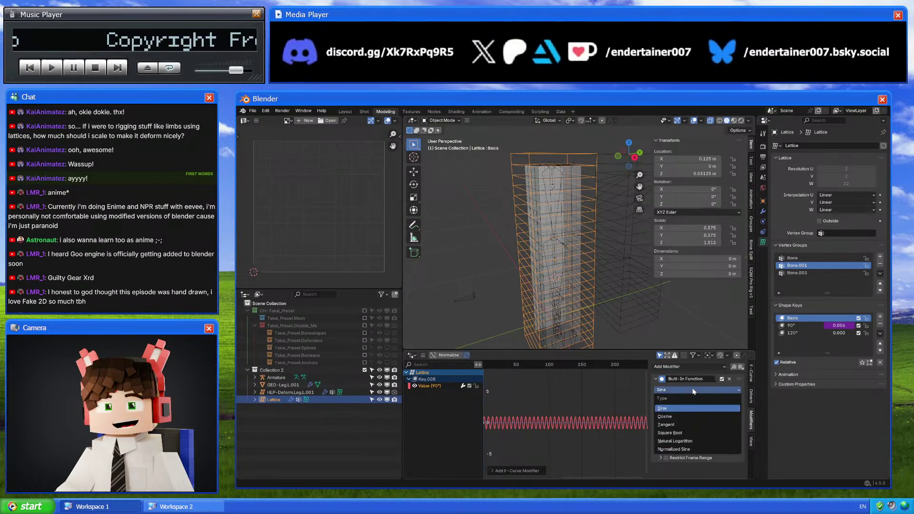
{"action": "left_click", "coordinate": [696, 426]}
Set the tangent modifier's phase multiple to 0.5 on the 90° driver curve
{"action": "middle_click_drag", "start_coordinate": [541, 401], "coordinate": [621, 405]}
{"action": "scroll", "coordinate": [590, 409], "scroll_direction": "up", "scroll_amount": 8}
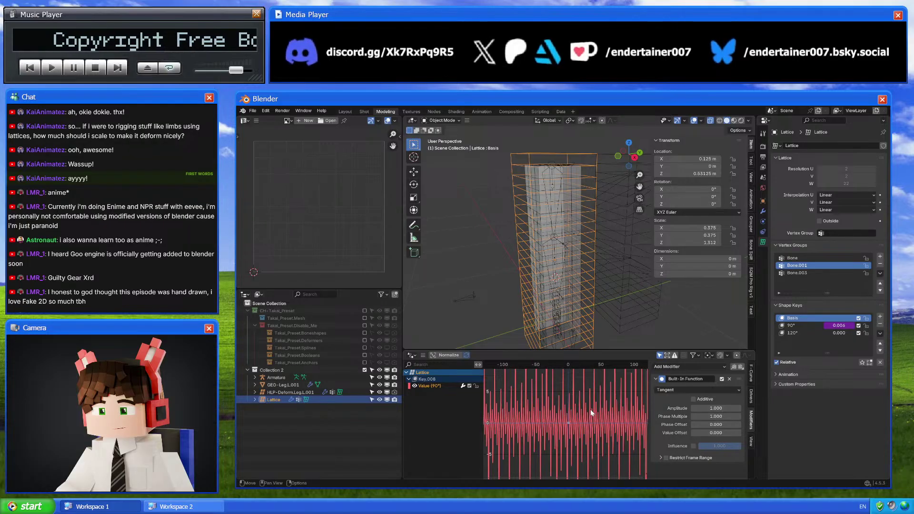
{"action": "scroll", "coordinate": [590, 421], "scroll_direction": "up", "scroll_amount": 4}
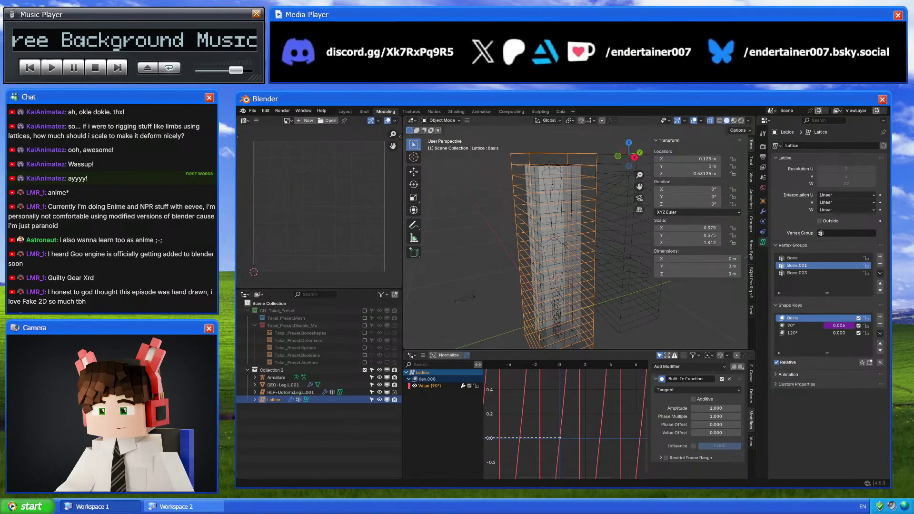
{"action": "left_click_drag", "start_coordinate": [726, 416], "coordinate": [726, 416]}
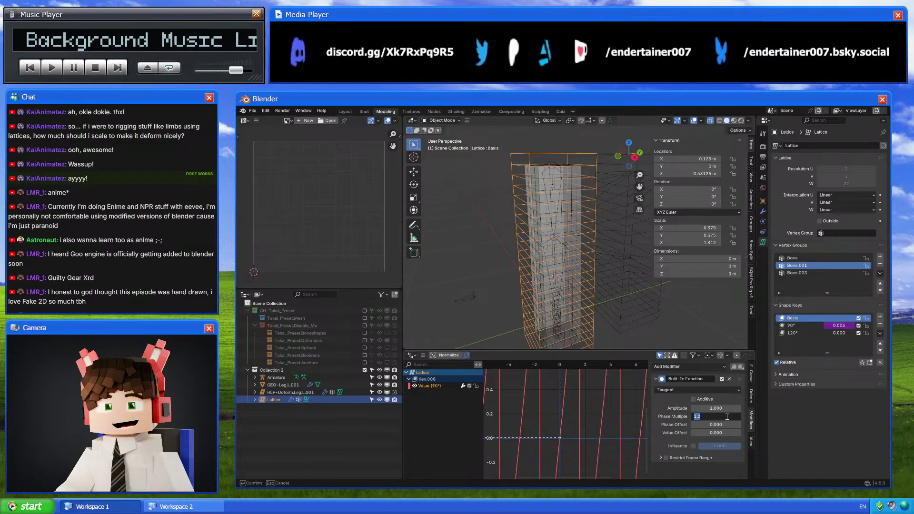
{"action": "key", "text": "Return"}
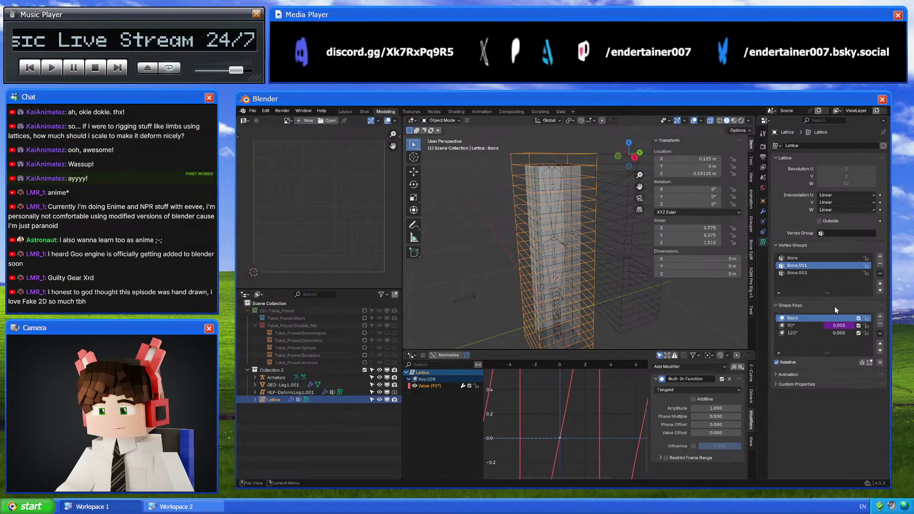
Copy the 90° driver to the 120° shape key value with a tangent value offset of -1, and close the Drivers editor area
{"action": "right_click", "coordinate": [839, 332]}
{"action": "left_click", "coordinate": [832, 348]}
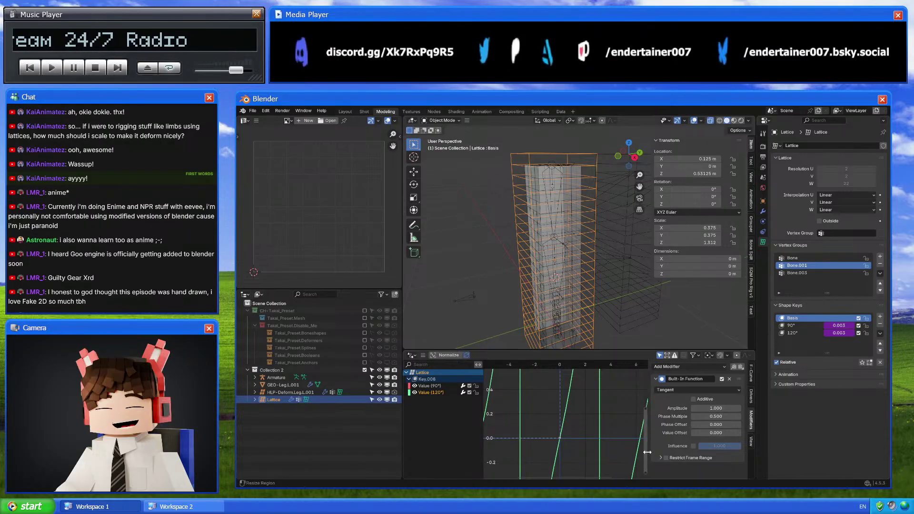
{"action": "left_click", "coordinate": [719, 432]}
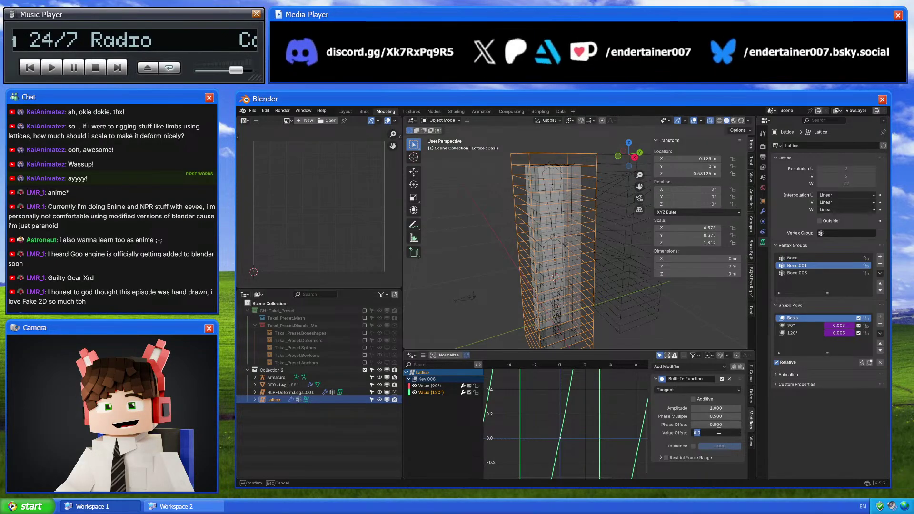
{"action": "type", "text": "-1"}
{"action": "key", "text": "Return"}
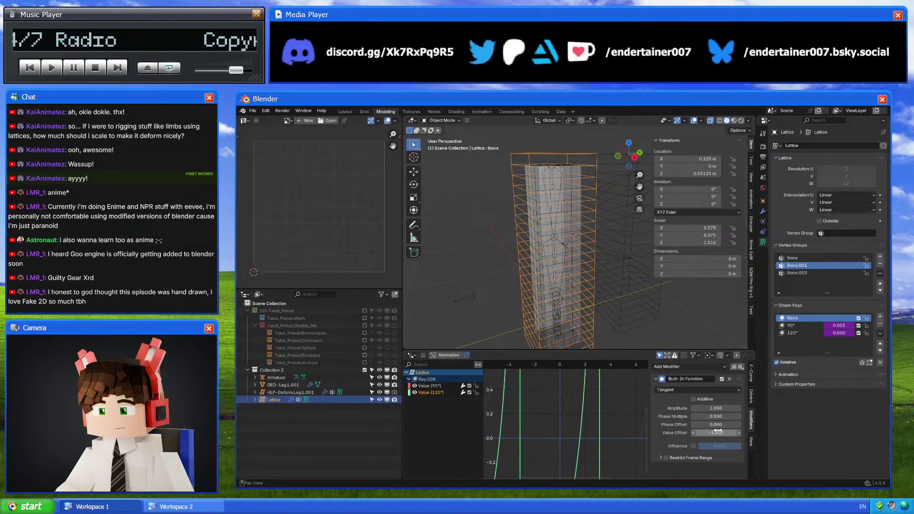
{"action": "right_click", "coordinate": [673, 350]}
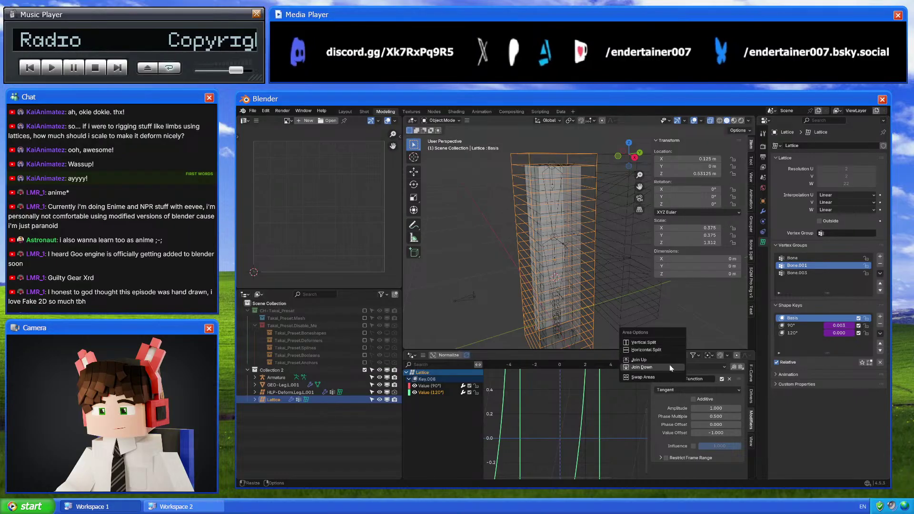
{"action": "left_click", "coordinate": [670, 367]}
Test the lattice knee bend in Pose Mode by moving the control bone beside the foot, and cancel the move
{"action": "left_click", "coordinate": [470, 368]}
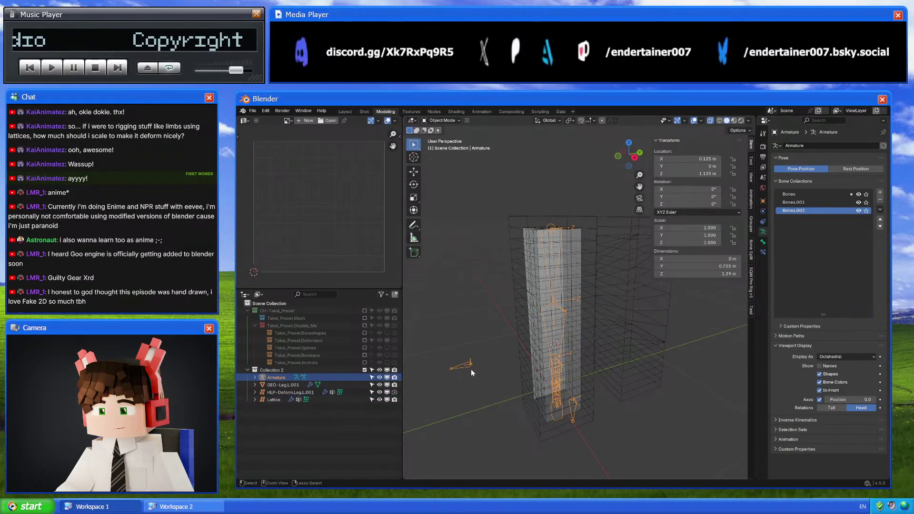
{"action": "key", "text": "ctrl+Tab"}
{"action": "left_click", "coordinate": [634, 157]}
{"action": "left_click", "coordinate": [567, 427]}
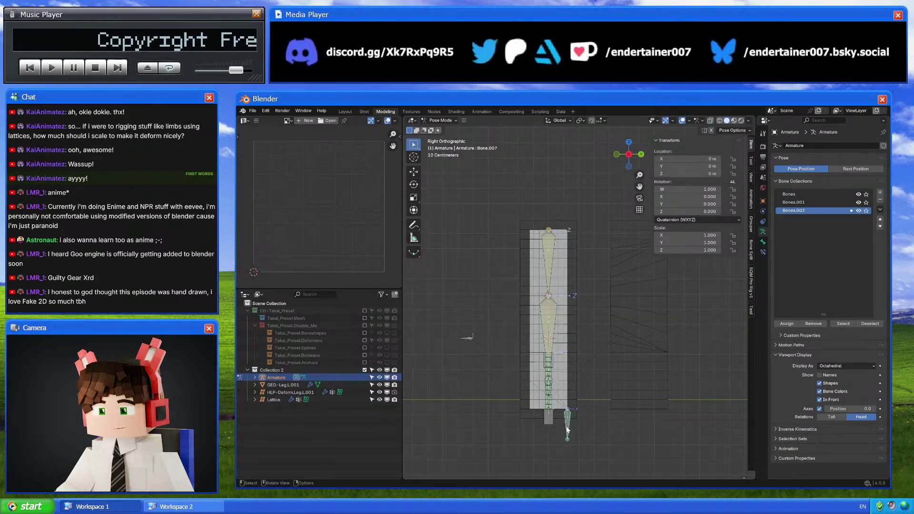
{"action": "key", "text": "g"}
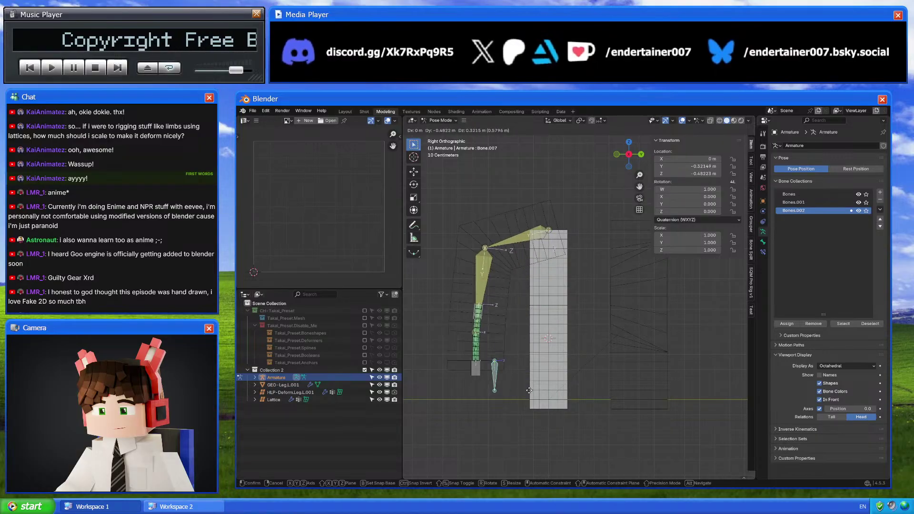
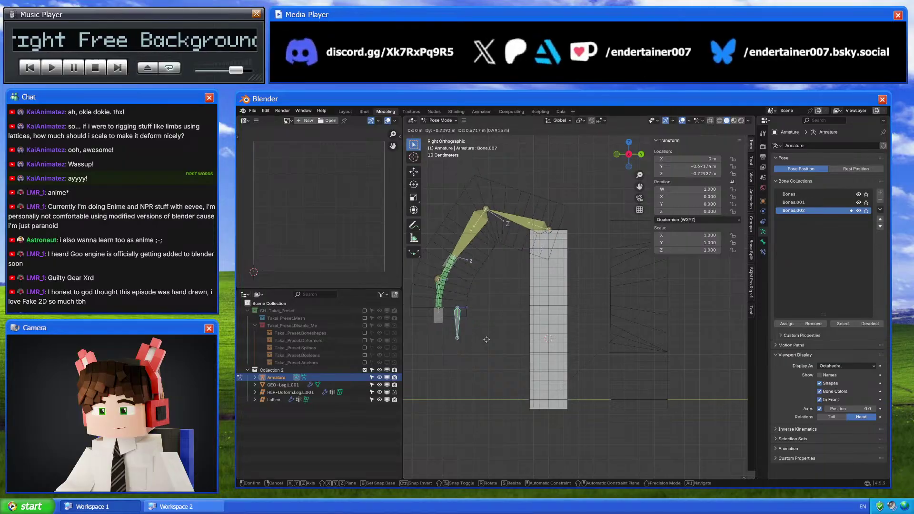
{"action": "key", "text": "Escape"}
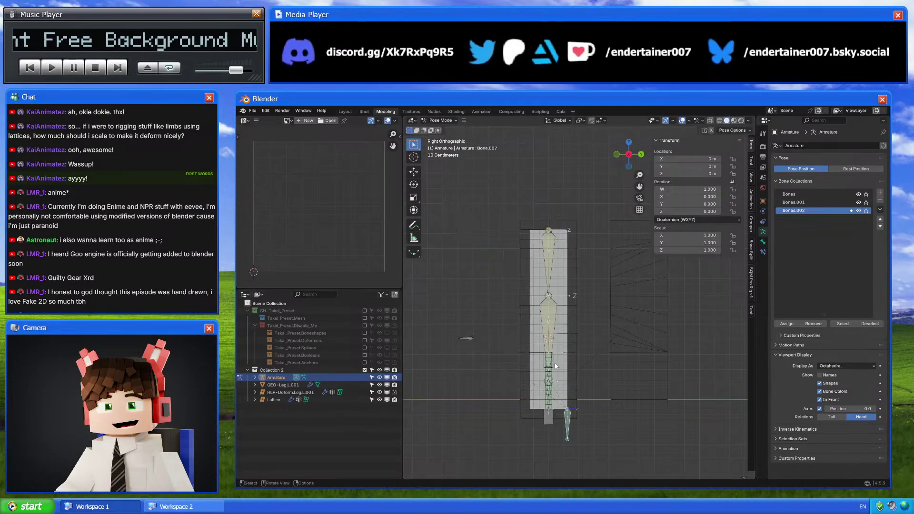
Limit the X rotation in Bone.001's Inverse Kinematics settings to a minimum of 0° and a maximum of 120°
{"action": "left_click", "coordinate": [558, 316]}
{"action": "left_click", "coordinate": [763, 242]}
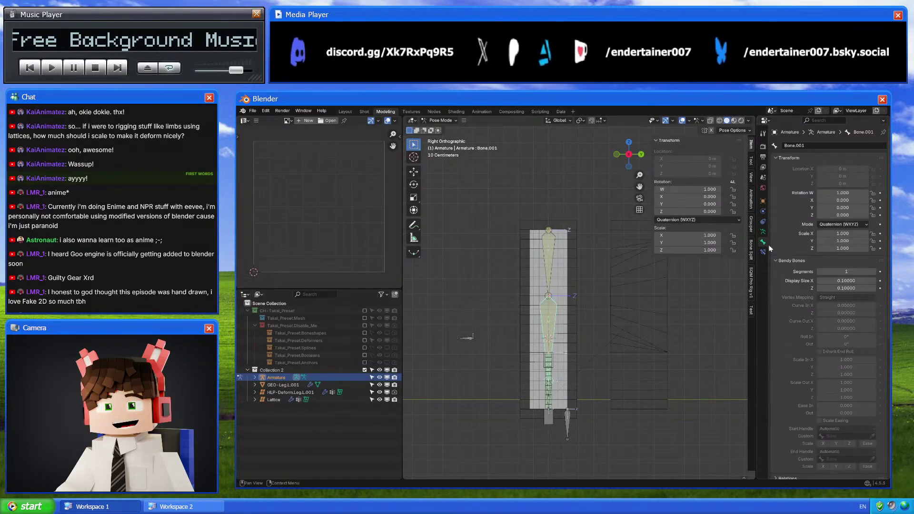
{"action": "scroll", "coordinate": [785, 352], "scroll_direction": "down", "scroll_amount": 3}
{"action": "scroll", "coordinate": [784, 352], "scroll_direction": "down", "scroll_amount": 2}
{"action": "left_click", "coordinate": [802, 412]}
{"action": "scroll", "coordinate": [788, 422], "scroll_direction": "down", "scroll_amount": 5}
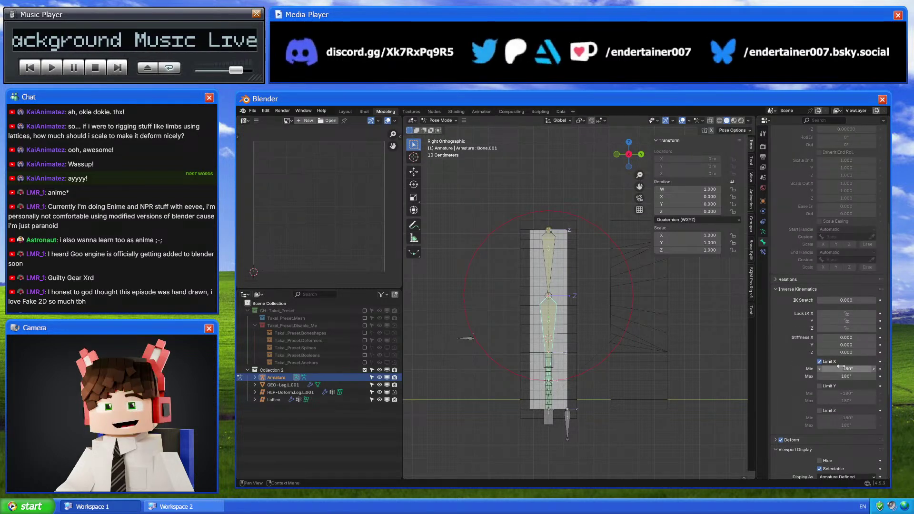
{"action": "left_click", "coordinate": [847, 369]}
{"action": "key", "text": "Return"}
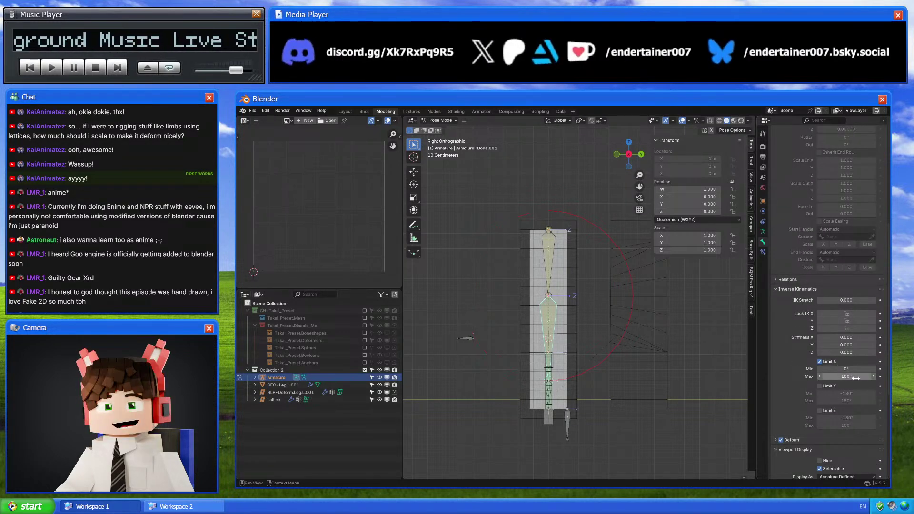
{"action": "left_click", "coordinate": [853, 377]}
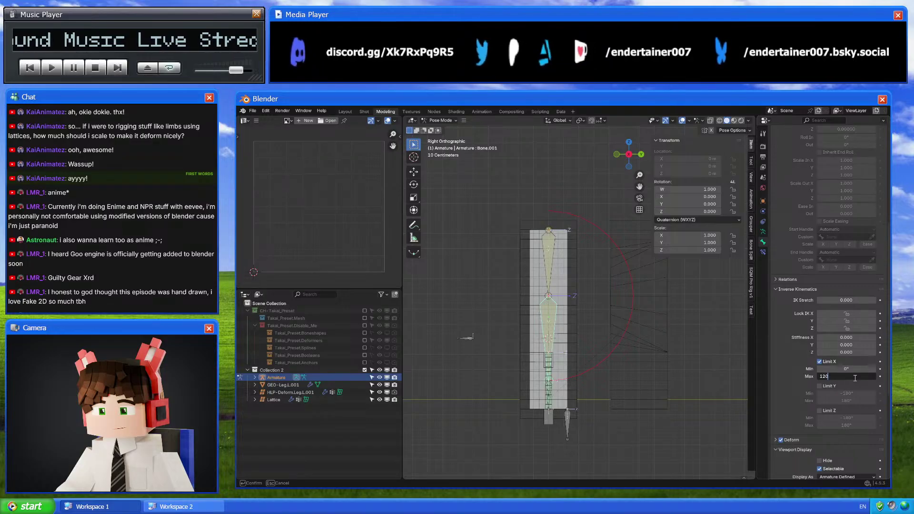
{"action": "type", "text": "120"}
{"action": "key", "text": "Return"}
Test the limited knee bend by moving the control bone beside the foot, and undo back to the straight leg in Object Mode
{"action": "left_click", "coordinate": [568, 413]}
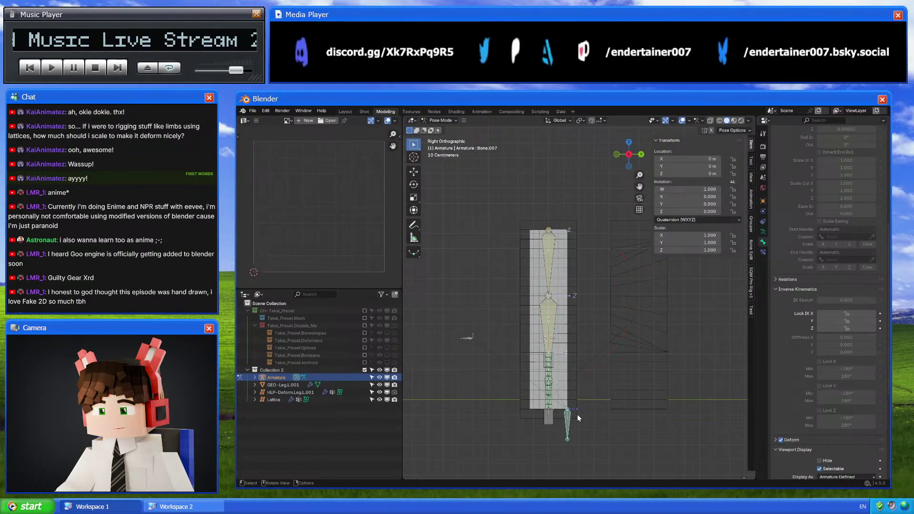
{"action": "key", "text": "g"}
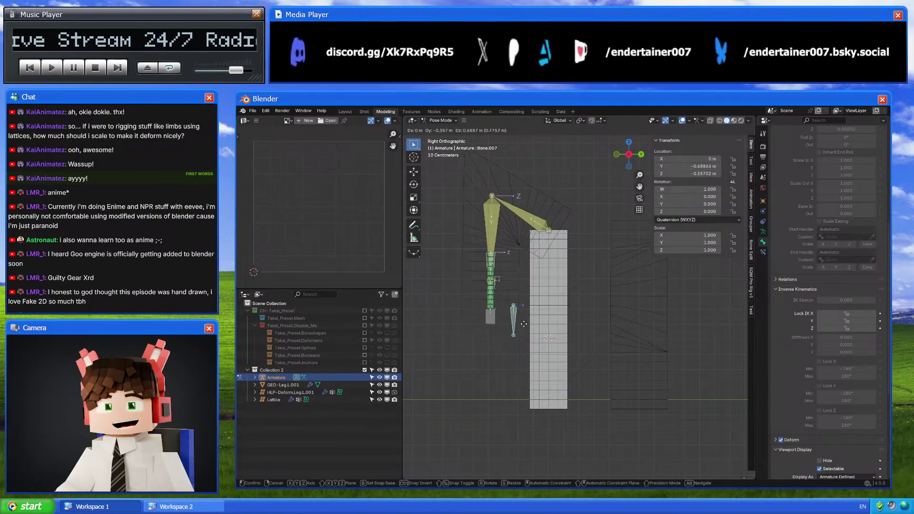
{"action": "left_click", "coordinate": [534, 278]}
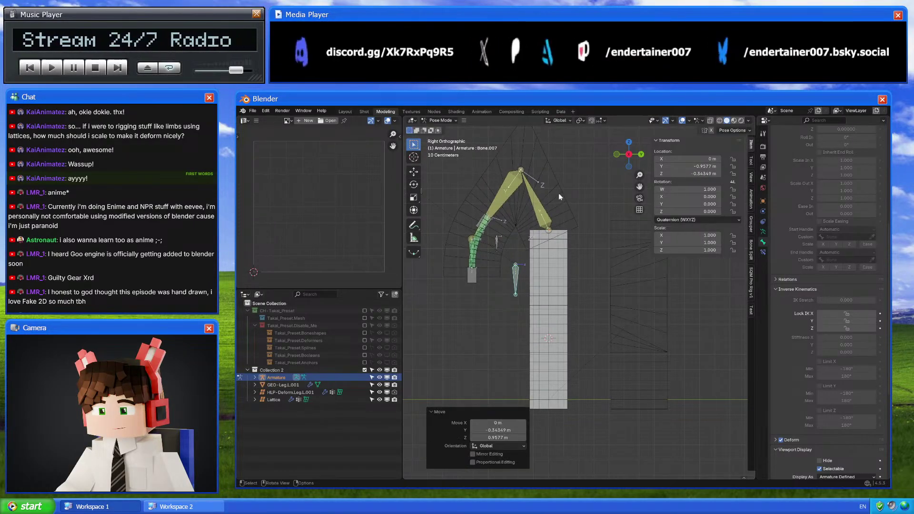
{"action": "key", "text": "g"}
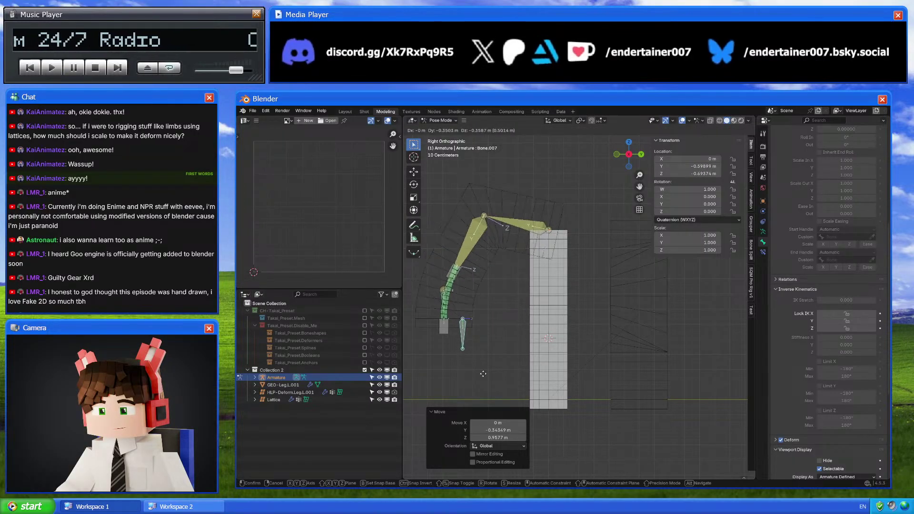
{"action": "right_click", "coordinate": [538, 375]}
{"action": "key", "text": "ctrl+z"}
{"action": "key", "text": "ctrl+z"}
{"action": "key", "text": "ctrl+z"}
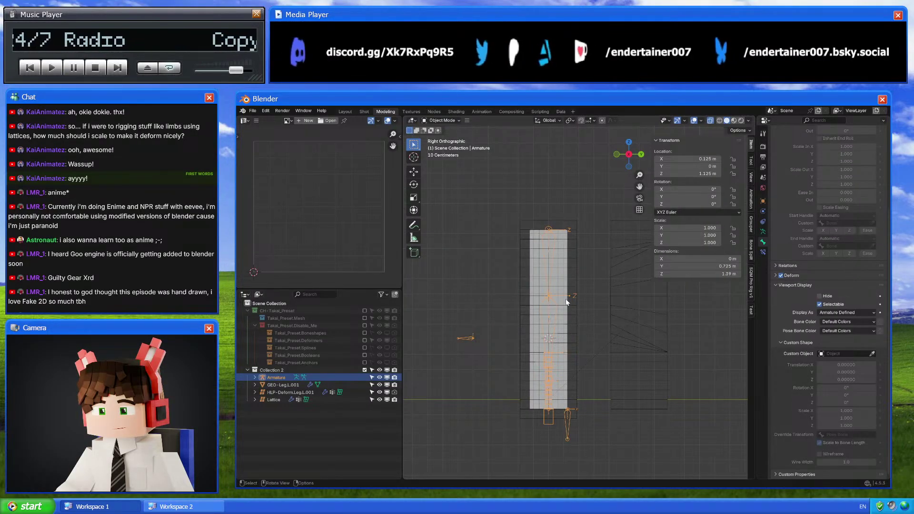
Add a Lattice modifier to the GEO-Leg.L.001 mesh with Lattice as its object
{"action": "left_click", "coordinate": [566, 301]}
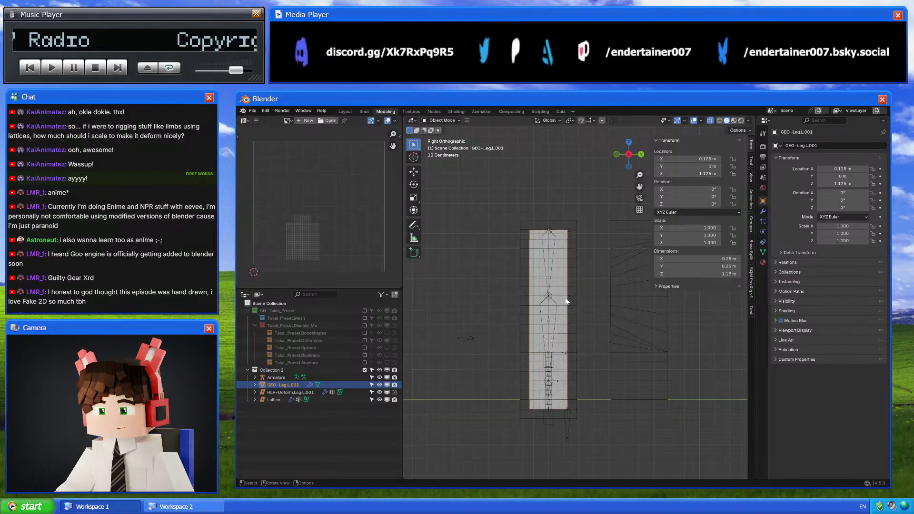
{"action": "left_click", "coordinate": [763, 211]}
{"action": "key", "text": "shift+a"}
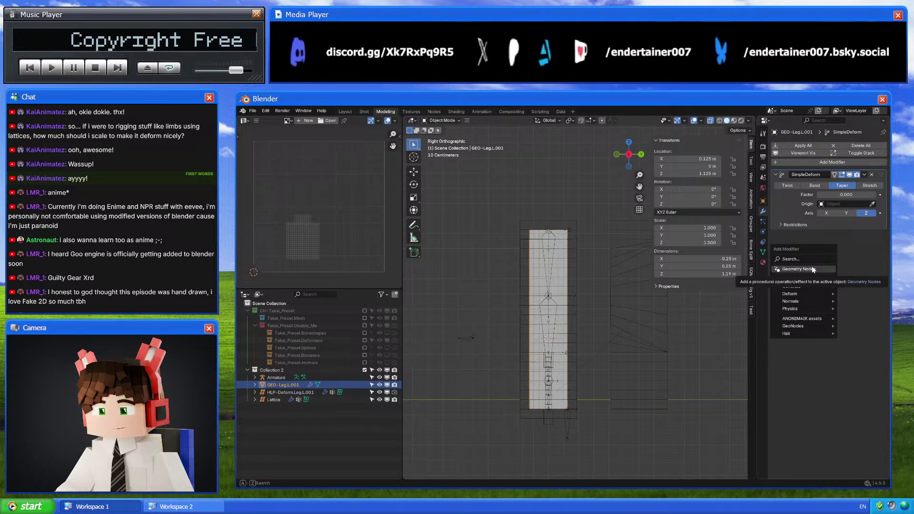
{"action": "type", "text": "latt"}
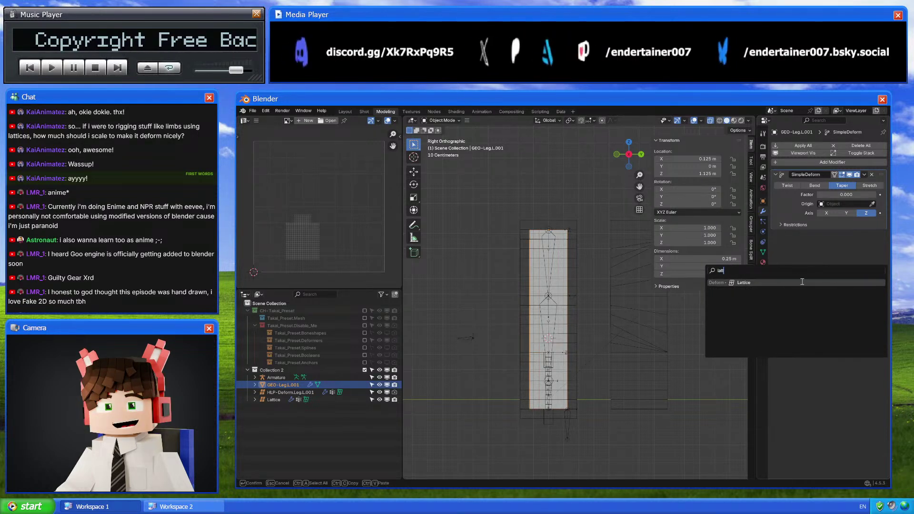
{"action": "key", "text": "Return"}
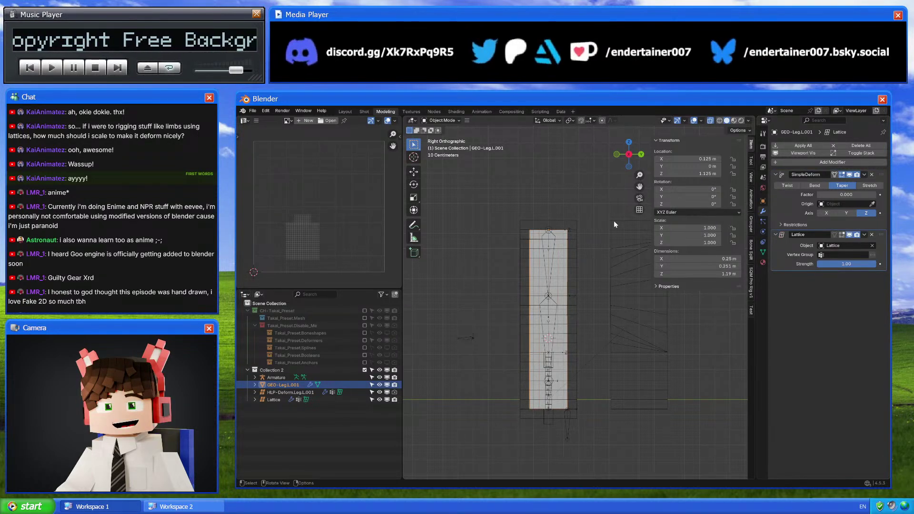
Delete the HLP-Deform.Leg.L.001 helper lattice beside the leg
{"action": "left_click", "coordinate": [613, 221]}
{"action": "key", "text": "x"}
{"action": "left_click", "coordinate": [614, 220]}
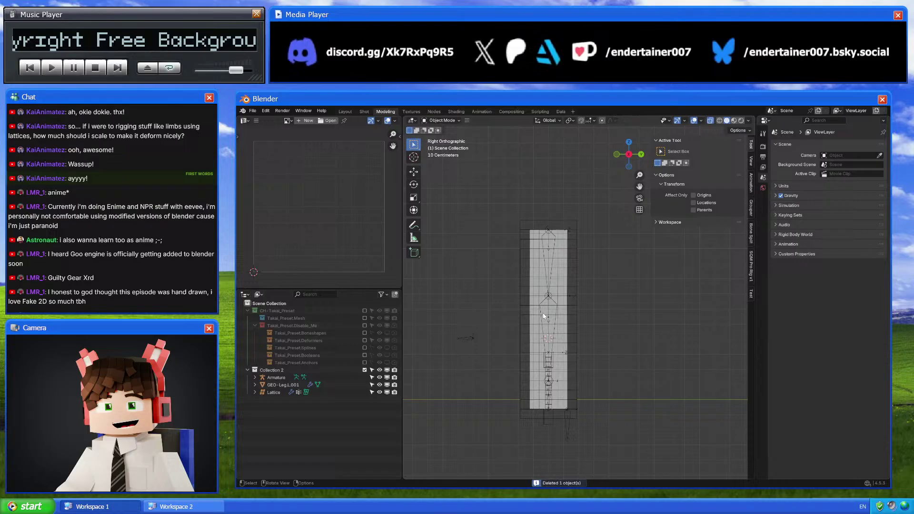
Test the leg mesh's knee bend in Pose Mode by moving the control bone beside the foot, and undo back to the straight leg
{"action": "left_click", "coordinate": [463, 340]}
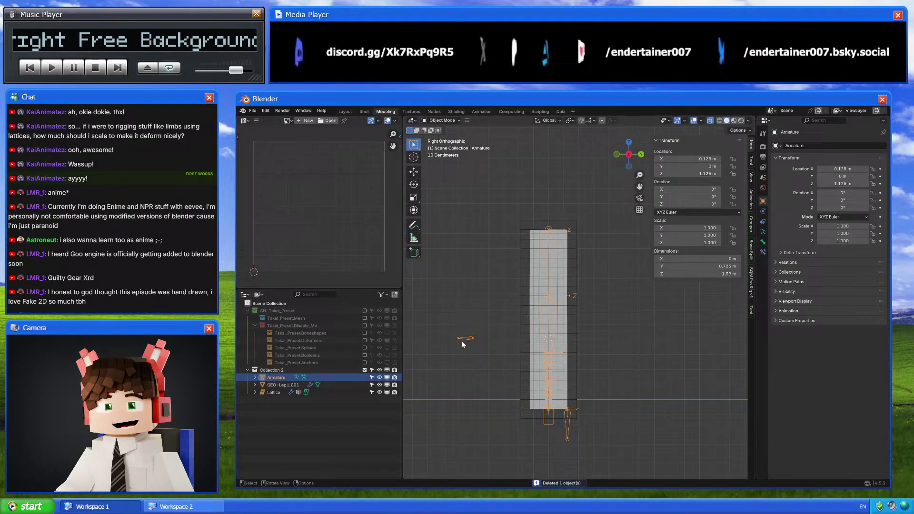
{"action": "key", "text": "ctrl+Tab"}
{"action": "left_click", "coordinate": [568, 431]}
{"action": "key", "text": "g"}
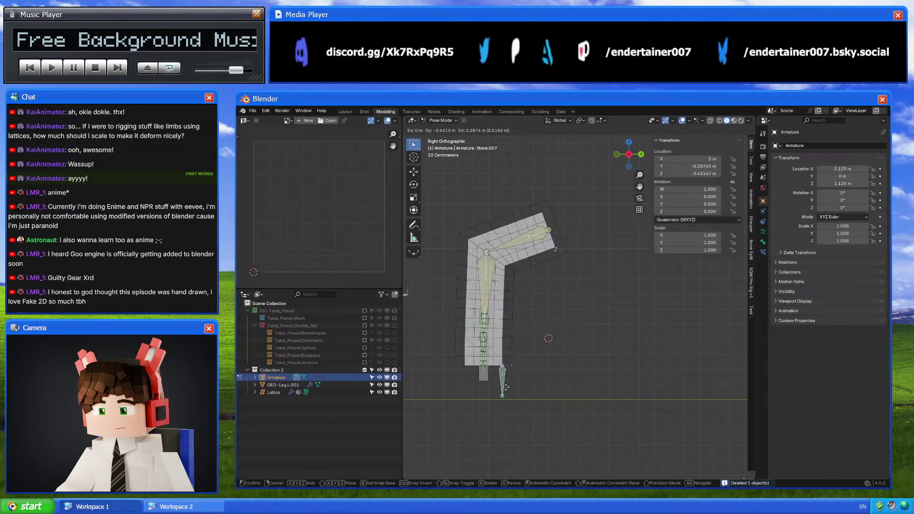
{"action": "left_click", "coordinate": [487, 352]}
{"action": "middle_click_drag", "start_coordinate": [487, 352], "coordinate": [548, 358], "text": "shift"}
{"action": "key", "text": "g"}
{"action": "right_click", "coordinate": [598, 346]}
{"action": "key", "text": "g"}
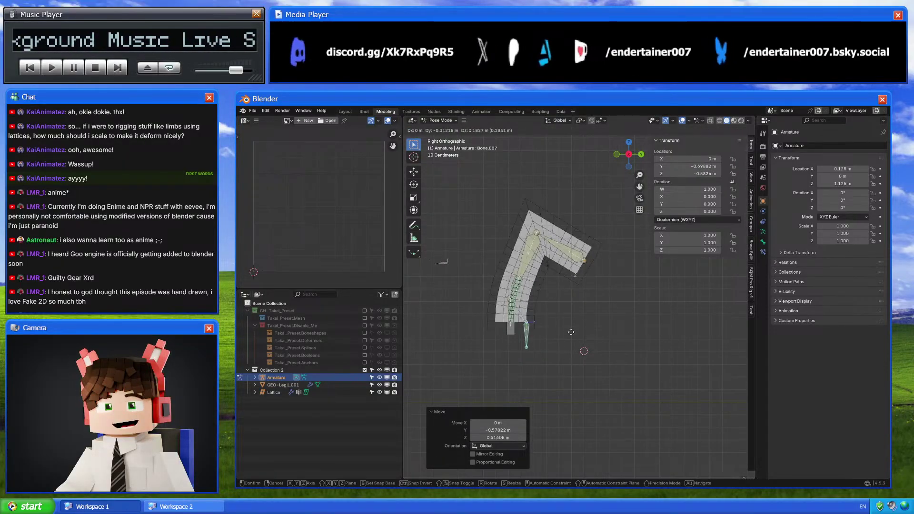
{"action": "right_click", "coordinate": [551, 355]}
{"action": "key", "text": "ctrl+z"}
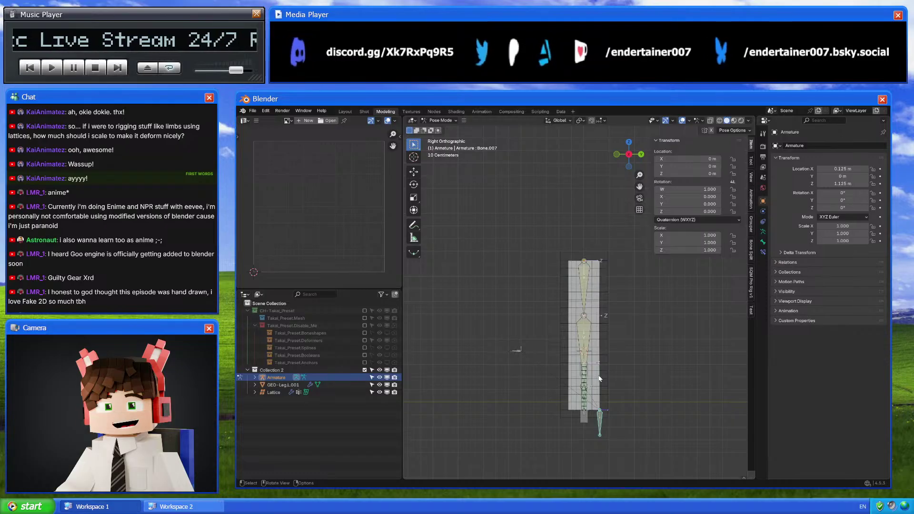
Try moving the control bone beside the foot upward along the Z axis, and cancel the move
{"action": "scroll", "coordinate": [601, 376], "scroll_direction": "up", "scroll_amount": 8}
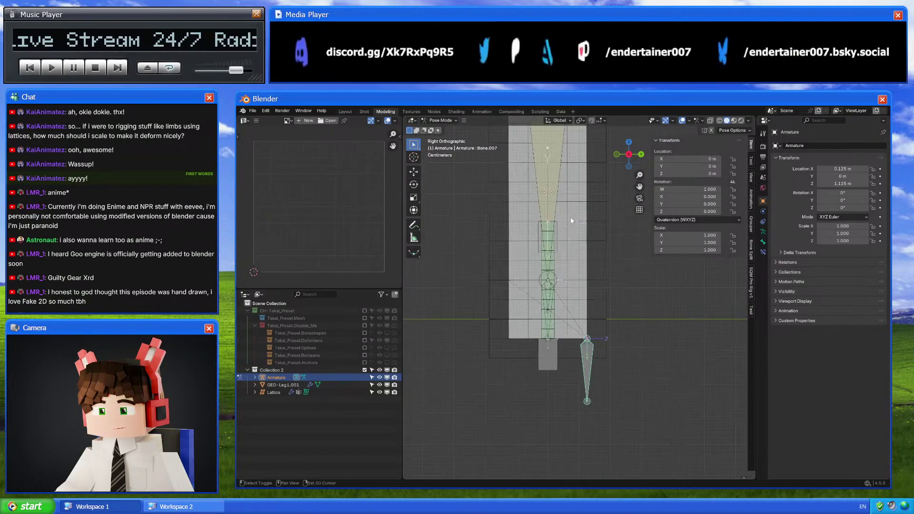
{"action": "scroll", "coordinate": [614, 369], "scroll_direction": "up", "scroll_amount": 3}
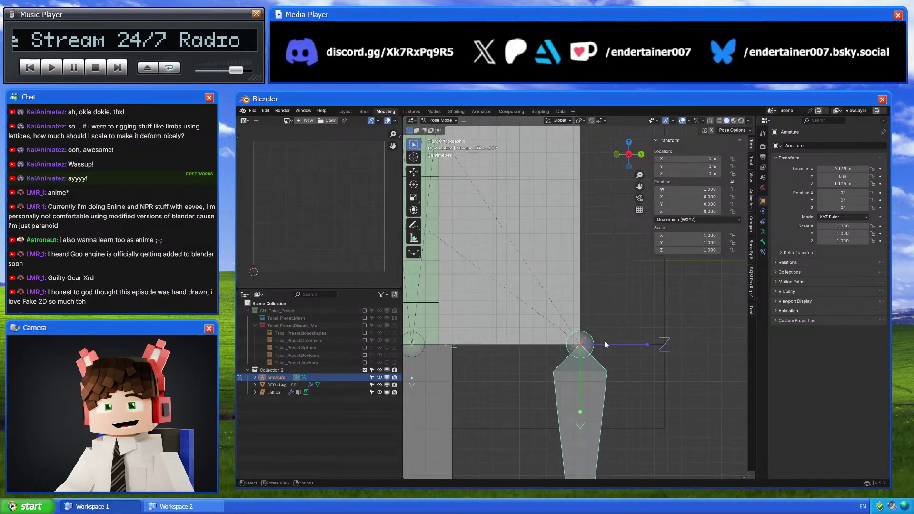
{"action": "key", "text": "g"}
{"action": "key", "text": "z"}
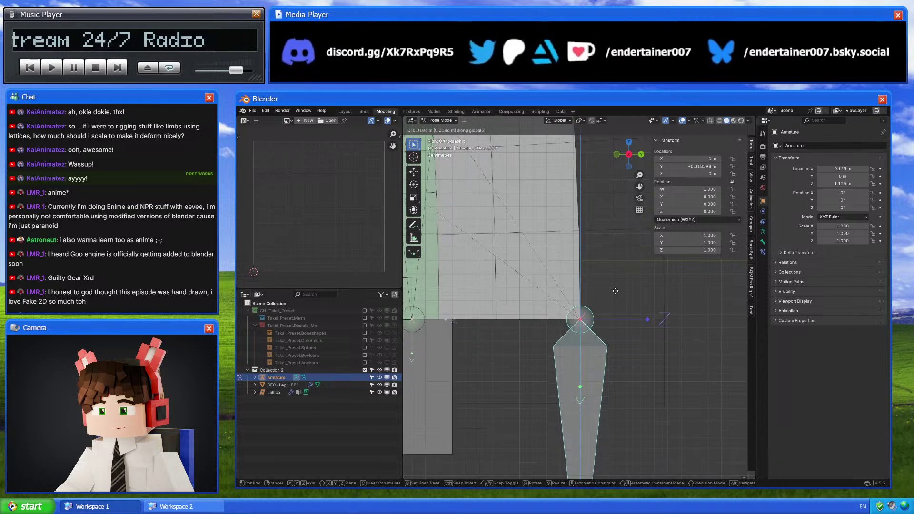
{"action": "scroll", "coordinate": [609, 287], "scroll_direction": "down", "scroll_amount": 3, "text": "alt"}
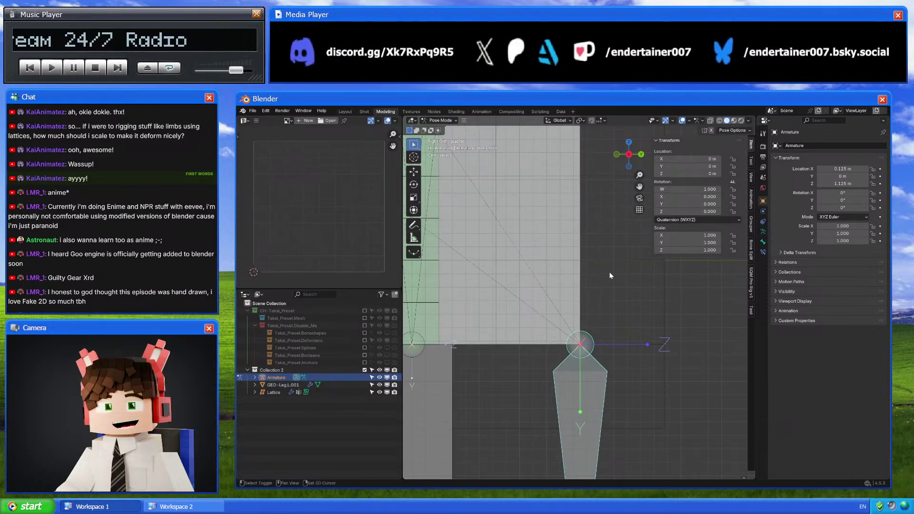
{"action": "right_click", "coordinate": [615, 335]}
{"action": "scroll", "coordinate": [616, 336], "scroll_direction": "down", "scroll_amount": 2}
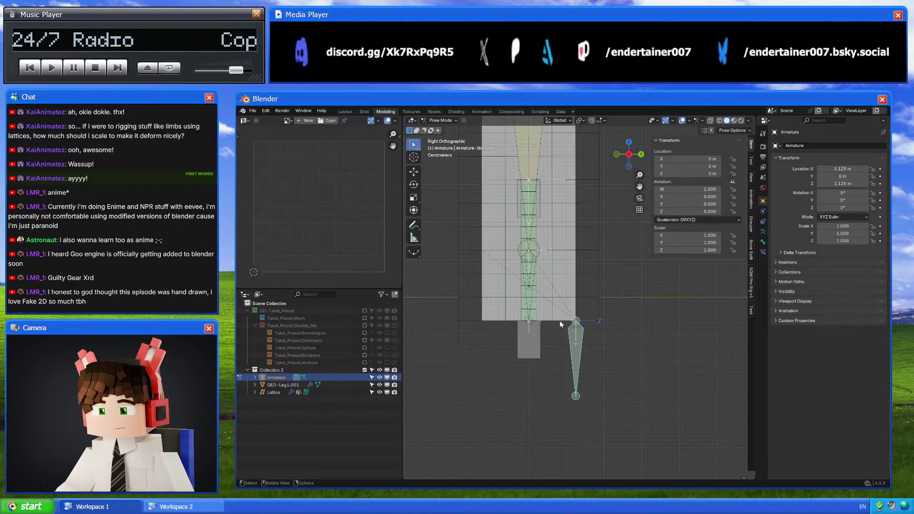
Inspect the foot control bone and the lower end of the leg mesh in Edit Mode
{"action": "key", "text": "Tab"}
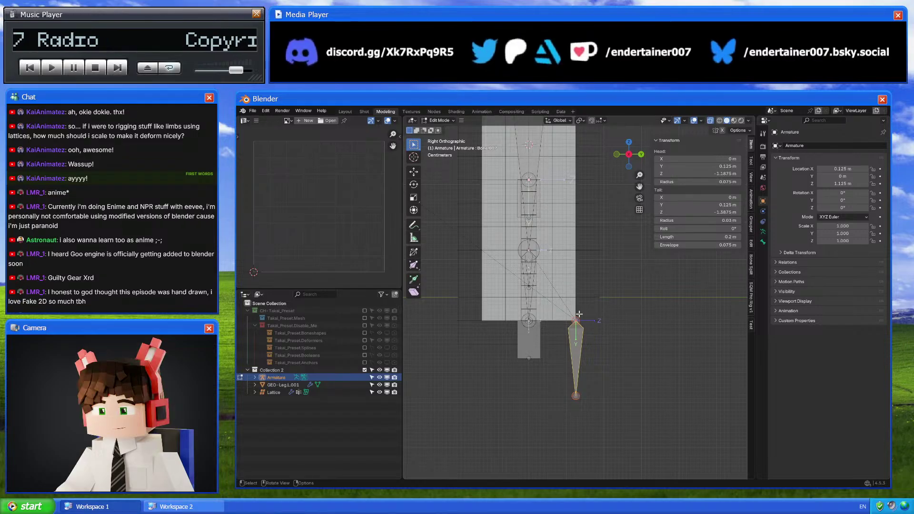
{"action": "key", "text": "Tab"}
{"action": "left_click", "coordinate": [518, 291]}
{"action": "key", "text": "Tab"}
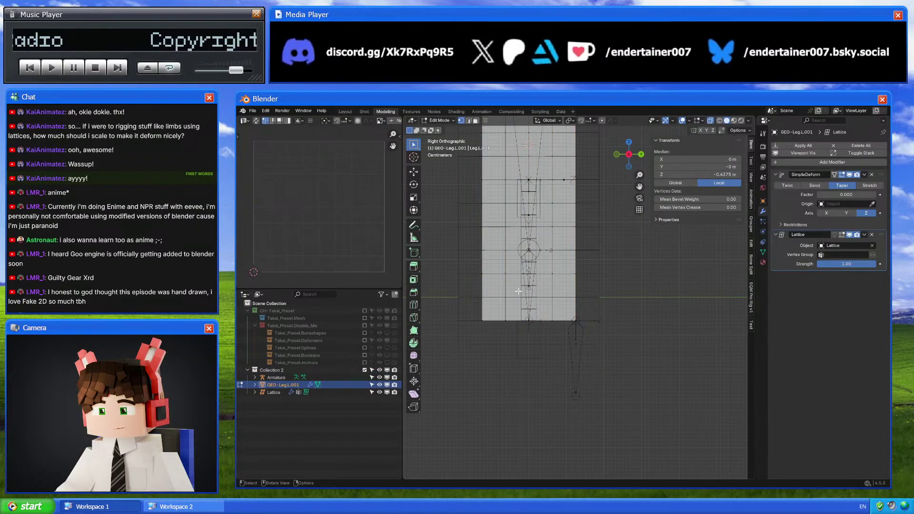
{"action": "key", "text": "Tab"}
Add a bone at the world origin in the armature's Edit Mode, pointing straight down with a length of 1 m, and reset its roll
{"action": "left_click", "coordinate": [576, 353]}
{"action": "scroll", "coordinate": [576, 353], "scroll_direction": "down", "scroll_amount": 5}
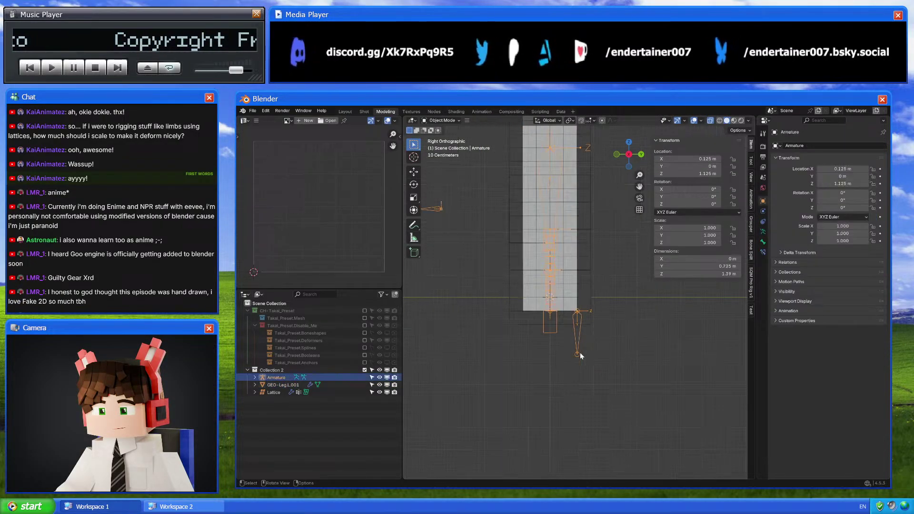
{"action": "key", "text": "Tab"}
{"action": "left_click", "coordinate": [576, 268]}
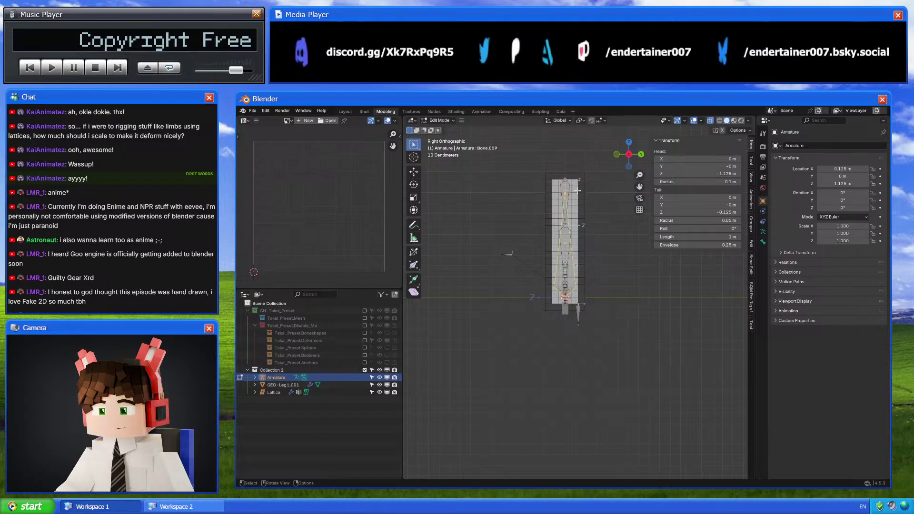
{"action": "key", "text": "e"}
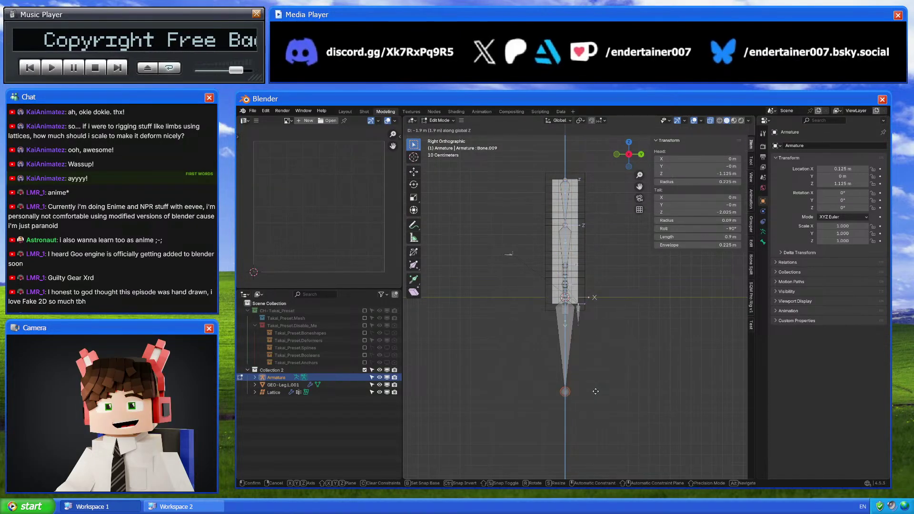
{"action": "left_click", "coordinate": [566, 338]}
{"action": "left_click_drag", "start_coordinate": [697, 236], "coordinate": [710, 236]}
{"action": "left_click", "coordinate": [709, 228]}
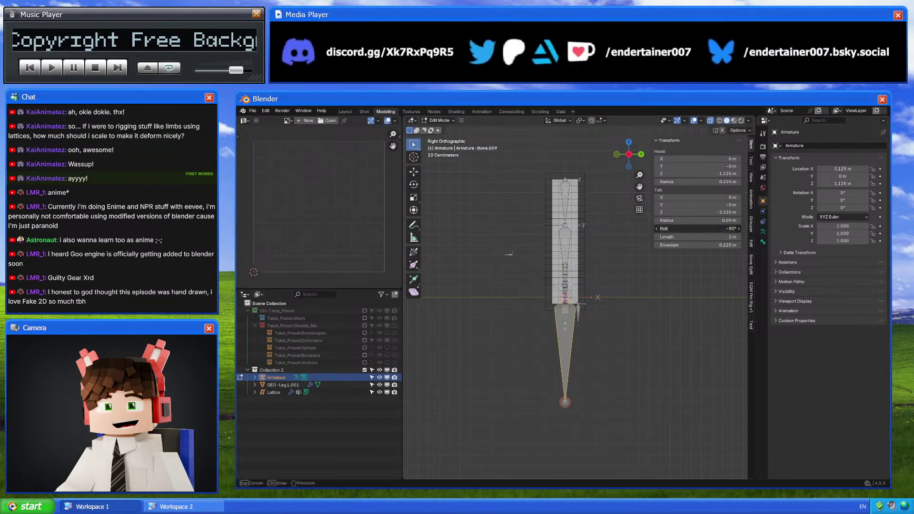
Try to paste the new downward bone's global transform onto the foot control bone in Pose Mode, and undo it
{"action": "key", "text": "ctrl+Tab"}
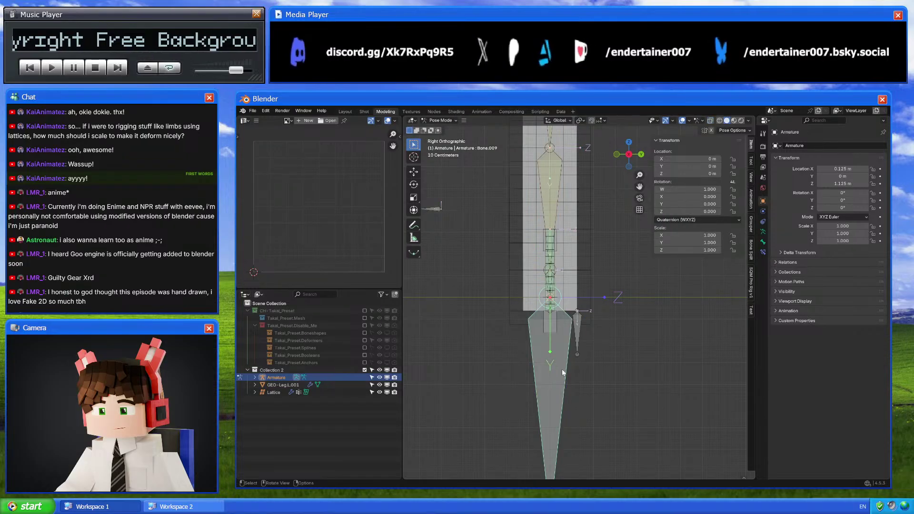
{"action": "left_click", "coordinate": [752, 205]}
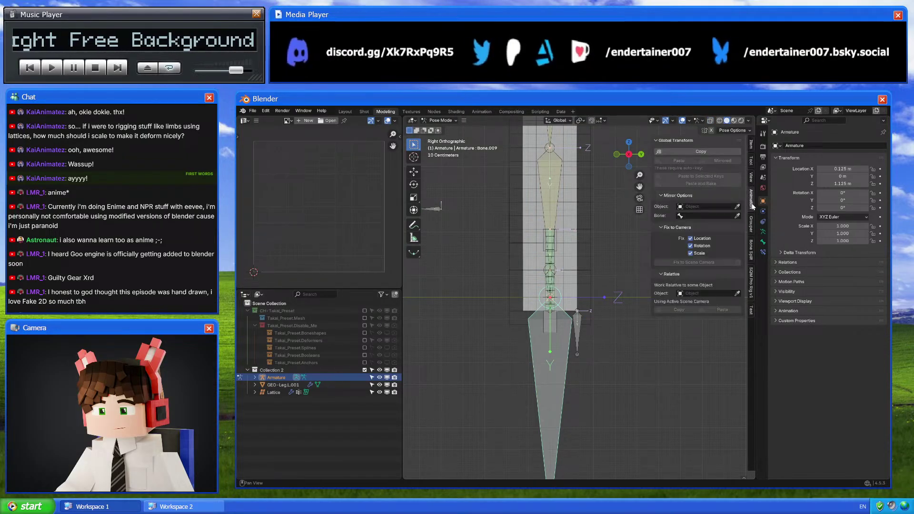
{"action": "left_click", "coordinate": [725, 152]}
{"action": "left_click", "coordinate": [578, 331]}
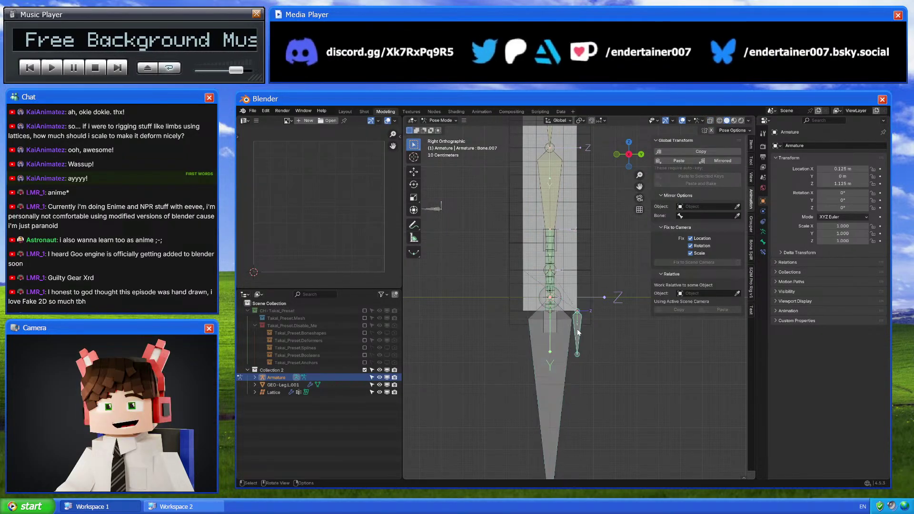
{"action": "left_click", "coordinate": [691, 161]}
{"action": "left_click", "coordinate": [562, 333]}
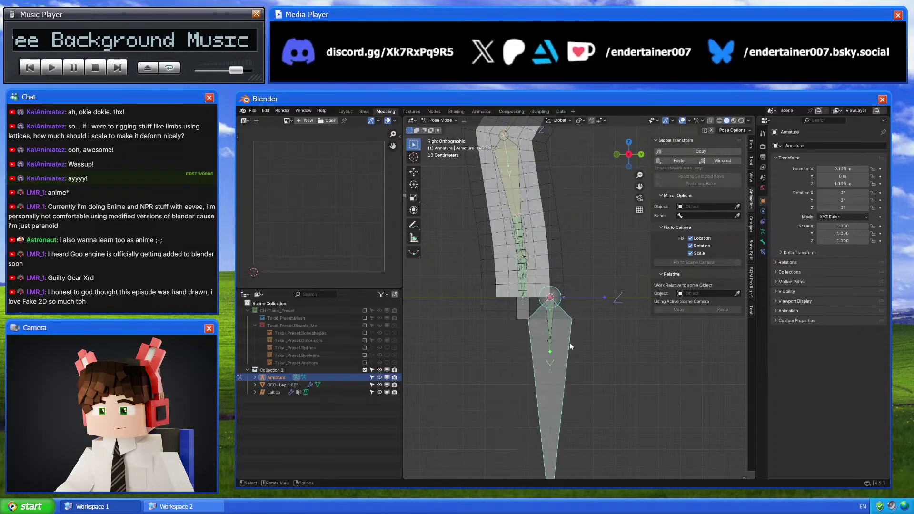
{"action": "key", "text": "ctrl+z"}
{"action": "key", "text": "ctrl+z"}
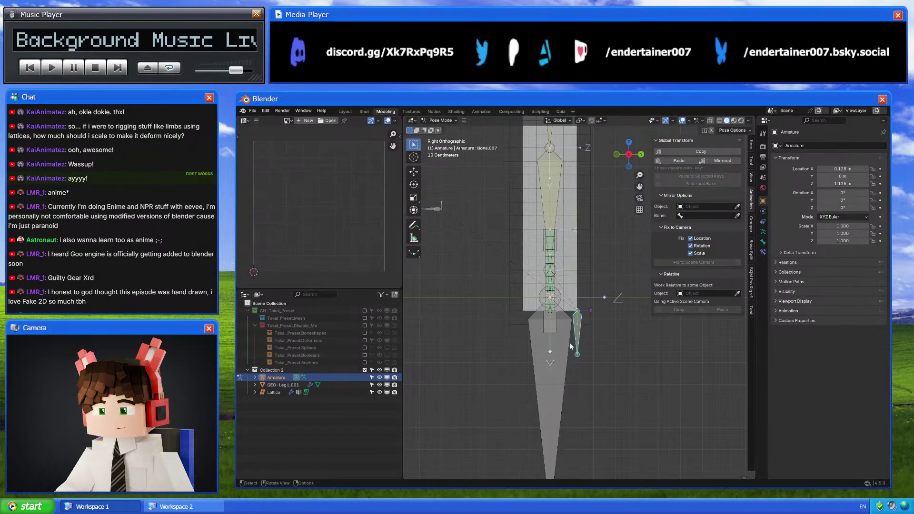
Place the 3D cursor at the leg mesh's bottom corner on the ground line, and move the downward bone there in the armature's Edit Mode
{"action": "key", "text": "ctrl+Tab"}
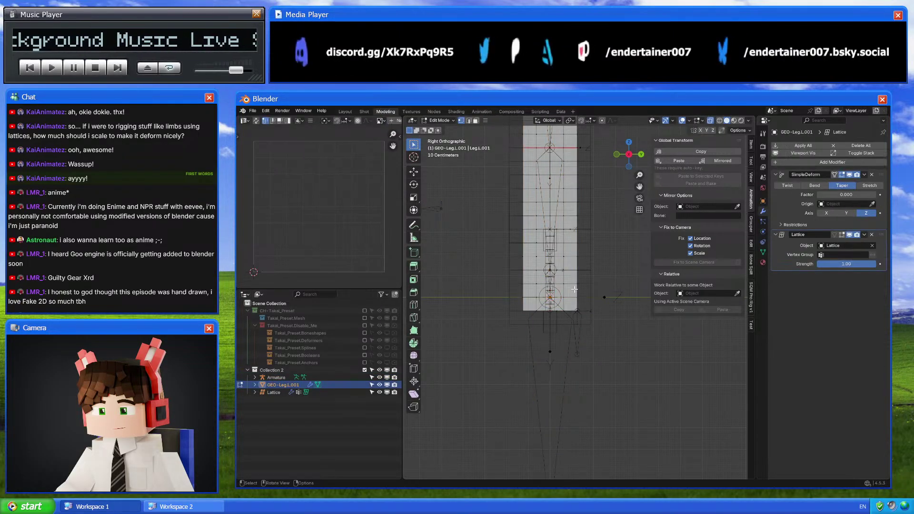
{"action": "key", "text": "Tab"}
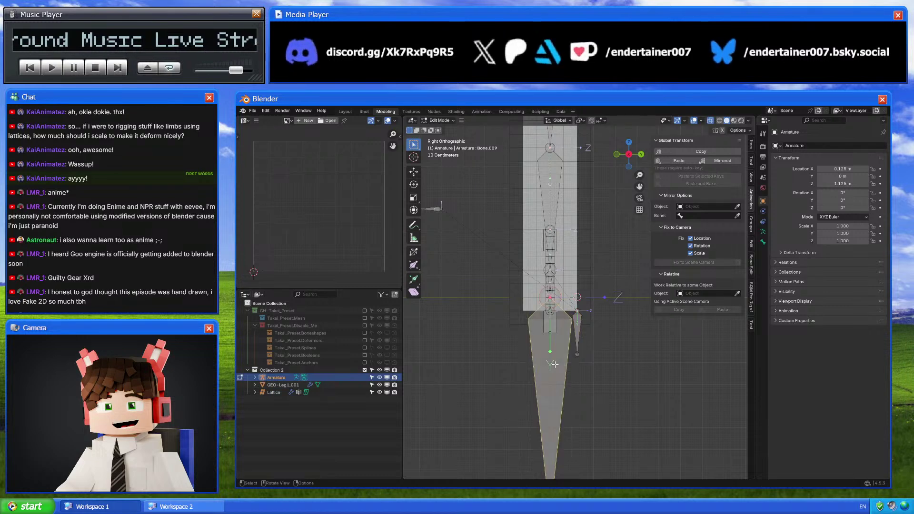
{"action": "key", "text": "Tab"}
{"action": "key", "text": "ctrl+Tab"}
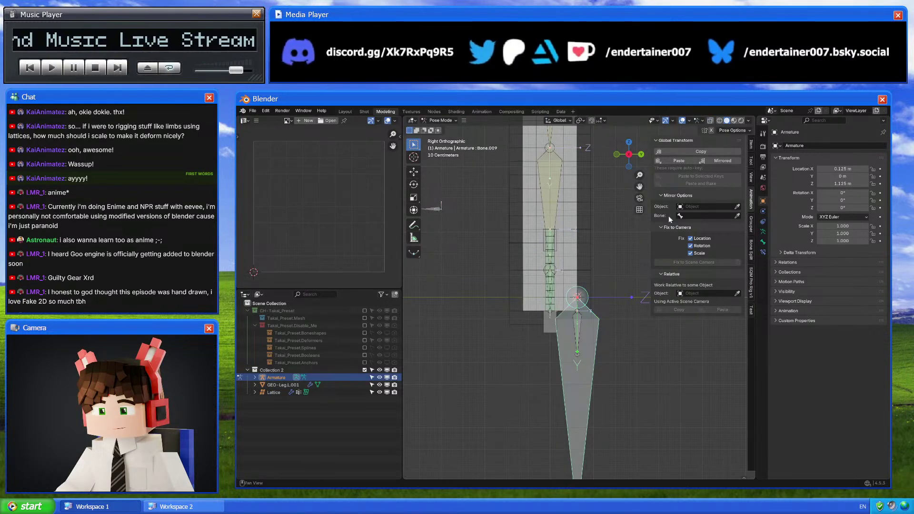
Create a new bone collection on the armature and move the downward bone into it
{"action": "left_click", "coordinate": [763, 233]}
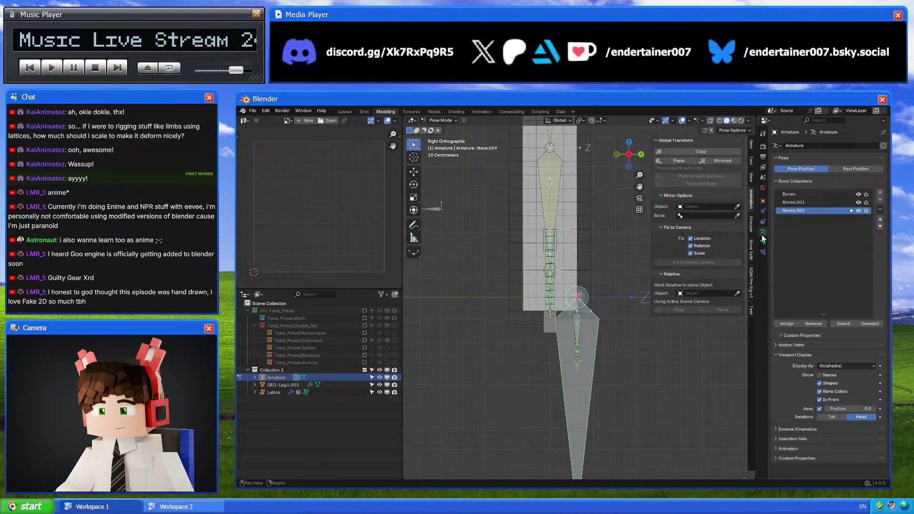
{"action": "left_click", "coordinate": [880, 194]}
{"action": "key", "text": "m"}
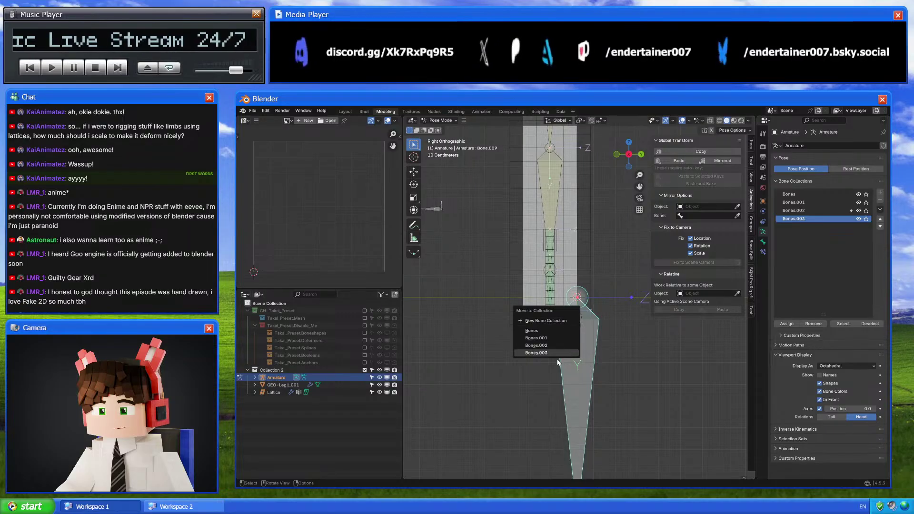
{"action": "key", "text": "Return"}
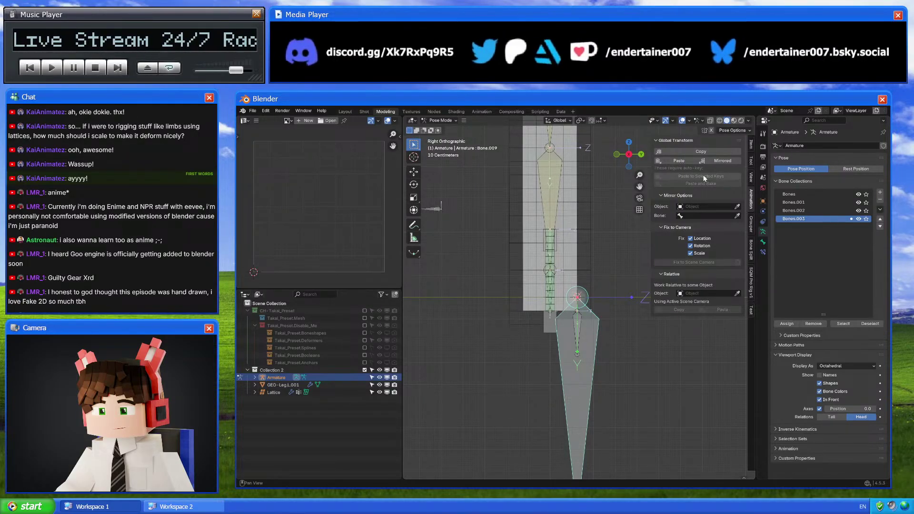
Copy the downward bone's global transform to the foot control bone in Pose Mode, and hide the Bones.003 collection
{"action": "left_click", "coordinate": [678, 163]}
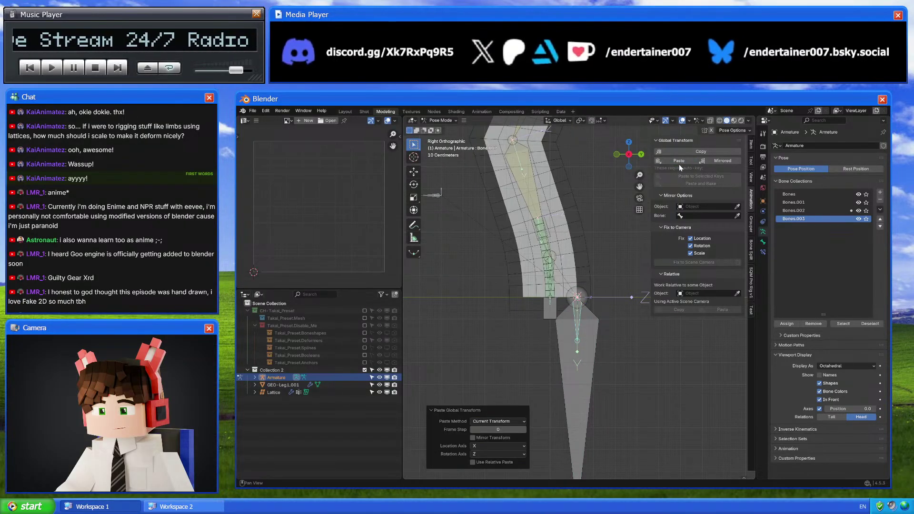
{"action": "left_click", "coordinate": [858, 220]}
{"action": "left_click_drag", "start_coordinate": [577, 297], "coordinate": [579, 357]}
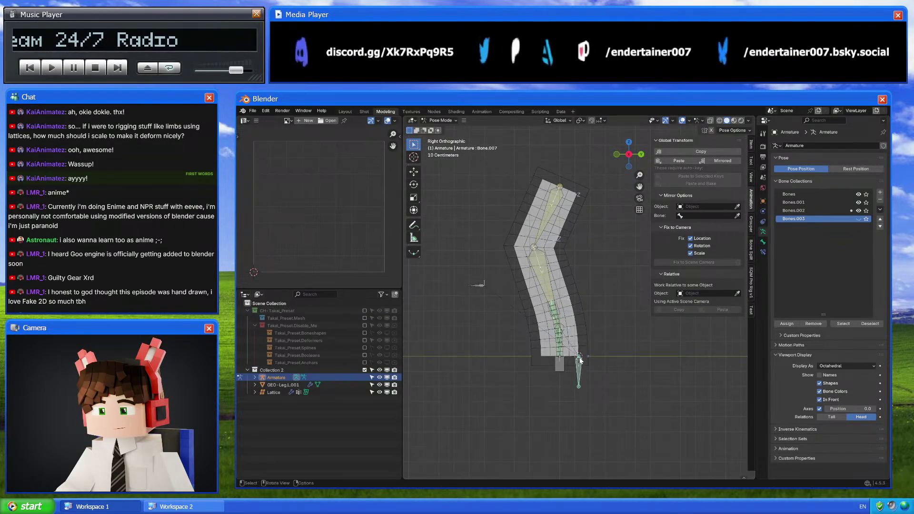
{"action": "scroll", "coordinate": [579, 357], "scroll_direction": "up", "scroll_amount": 4}
Select the leg mesh in Object Mode and turn off its Lattice modifier's viewport display
{"action": "key", "text": "ctrl+Tab"}
{"action": "left_click", "coordinate": [572, 362]}
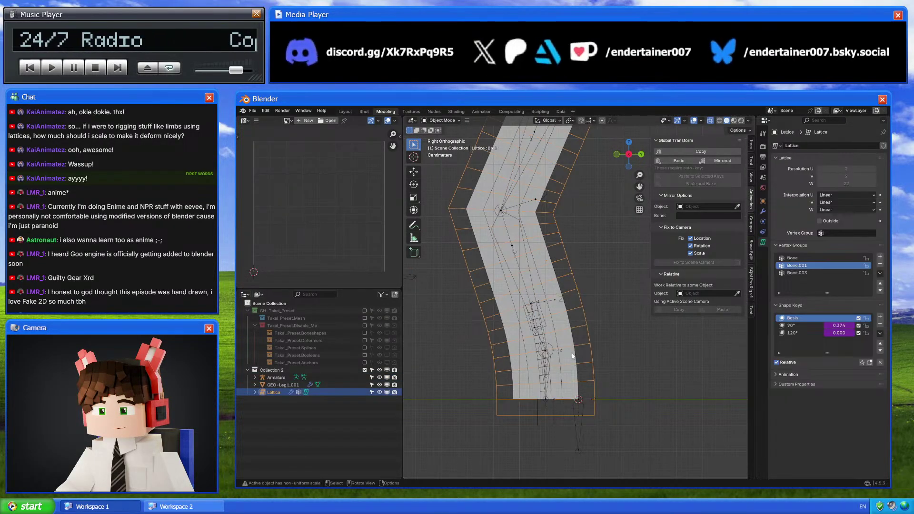
{"action": "left_click", "coordinate": [551, 360]}
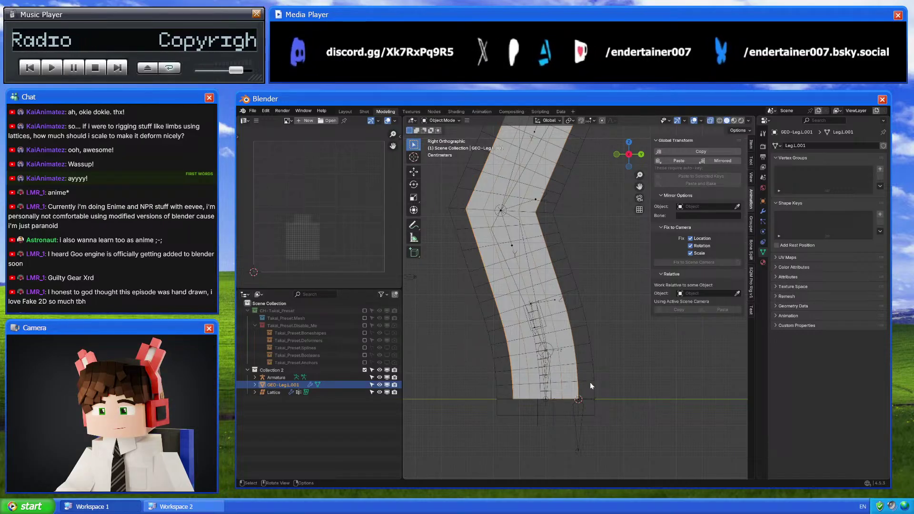
{"action": "left_click", "coordinate": [762, 210]}
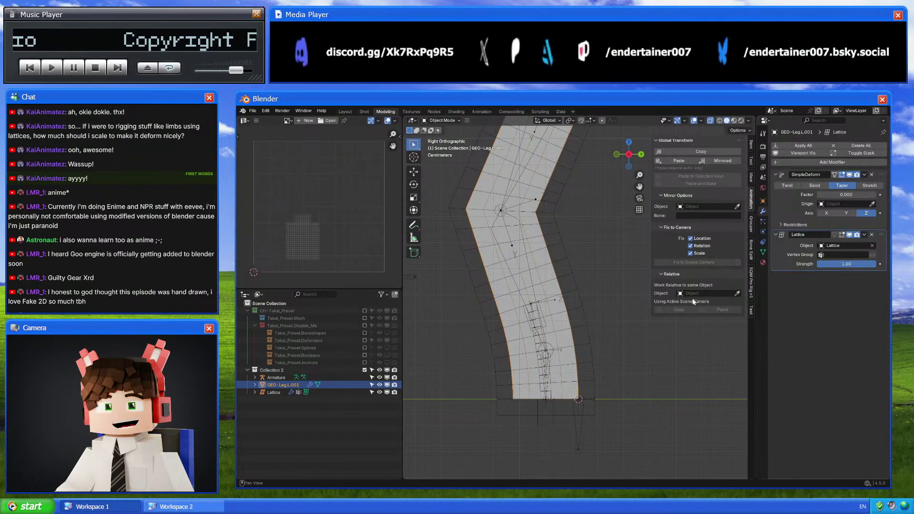
{"action": "middle_click_drag", "start_coordinate": [527, 418], "coordinate": [537, 376], "text": "shift"}
{"action": "key", "text": "Tab"}
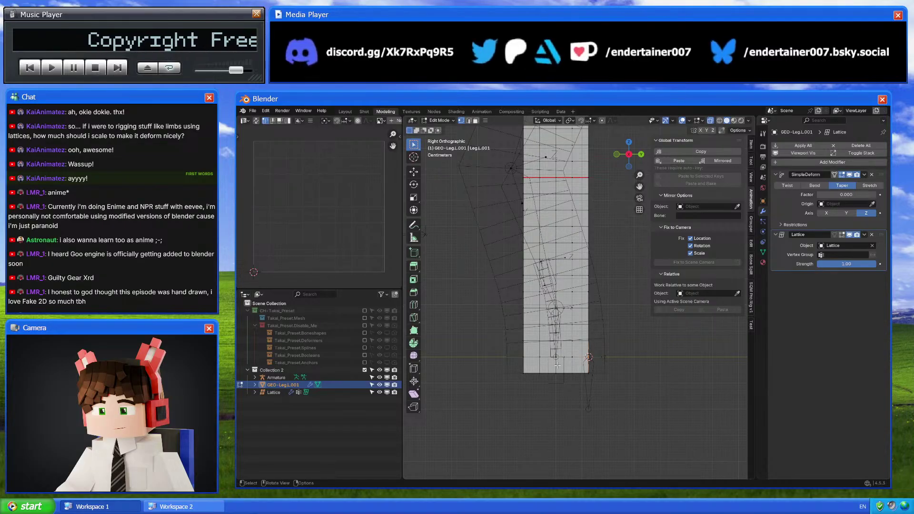
{"action": "key", "text": "Tab"}
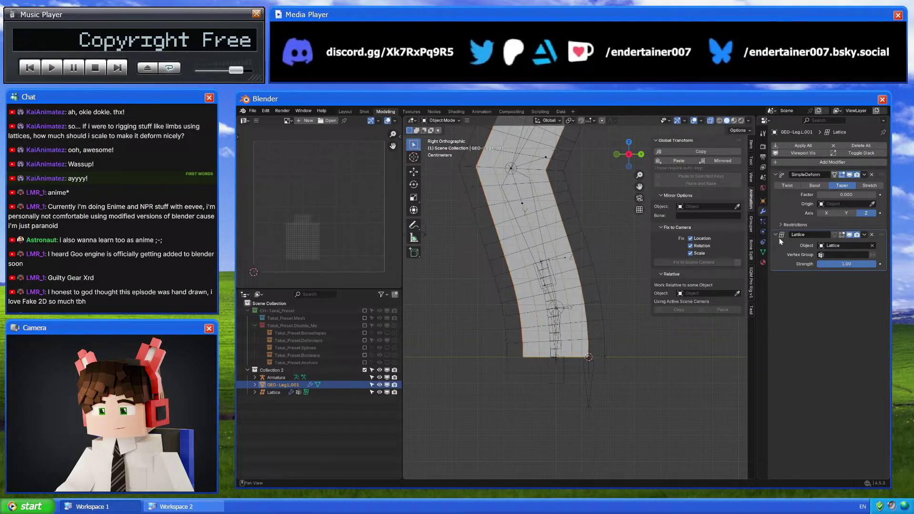
{"action": "left_click", "coordinate": [849, 234]}
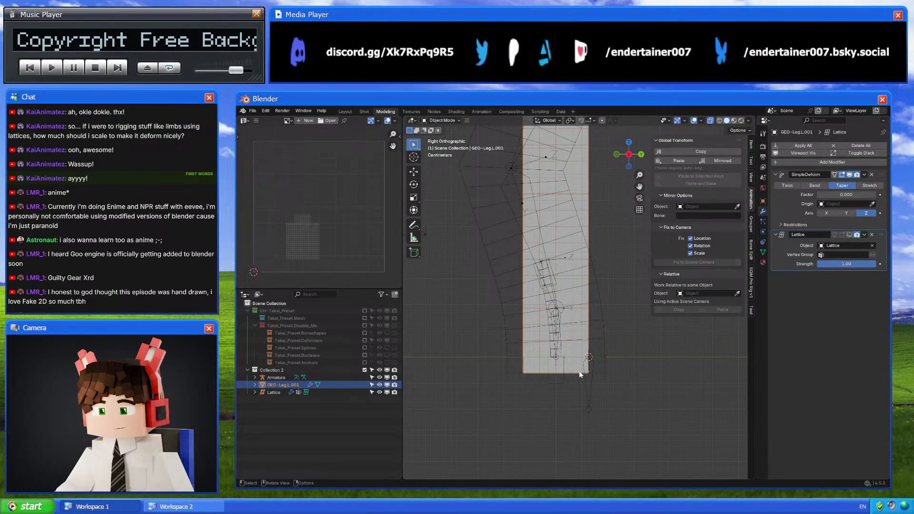
Duplicate the leg mesh straight down along Z and reduce the copy to its single end face in Edit Mode
{"action": "key", "text": "shift+d"}
{"action": "key", "text": "z"}
{"action": "left_click", "coordinate": [547, 329]}
{"action": "key", "text": "Tab"}
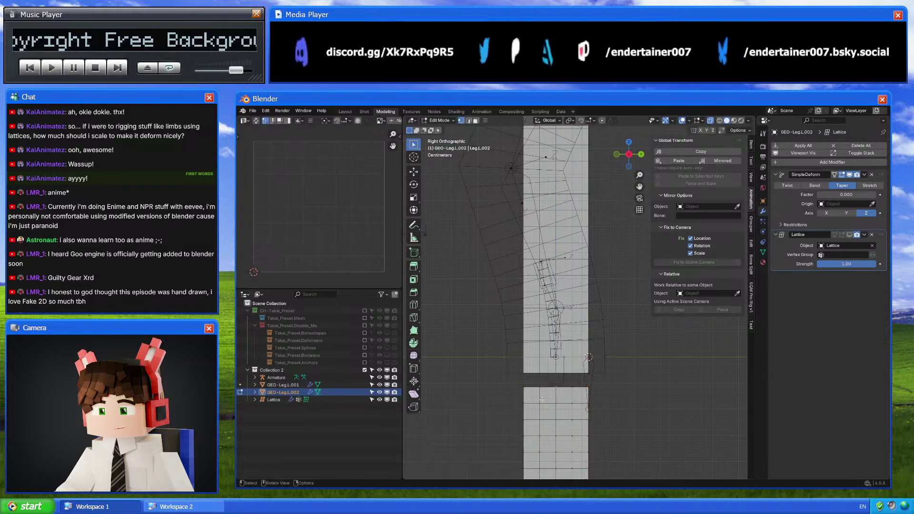
{"action": "scroll", "coordinate": [561, 349], "scroll_direction": "down", "scroll_amount": 5}
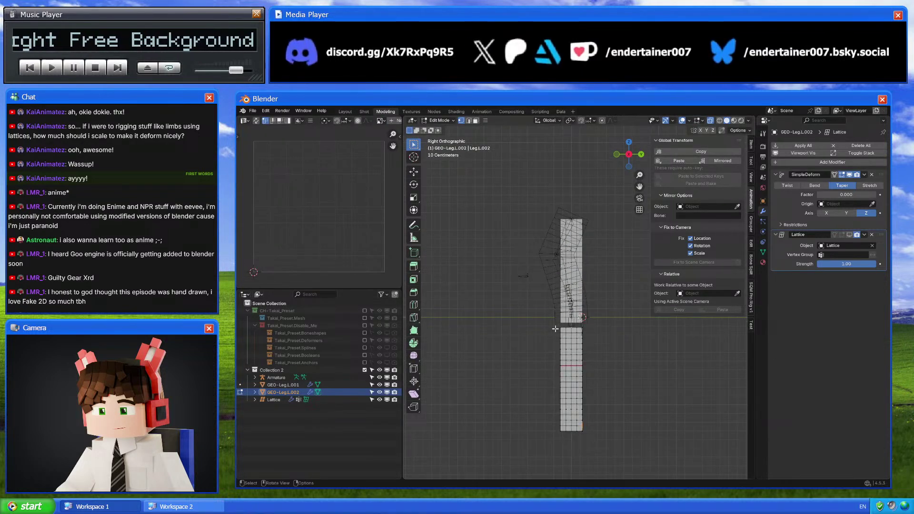
{"action": "key", "text": "l"}
{"action": "right_click", "coordinate": [652, 346]}
Add one centred loop cut through the end face's outer column and delete the outer strip to make a narrower reference plane
{"action": "middle_click_drag", "start_coordinate": [645, 353], "coordinate": [584, 401]}
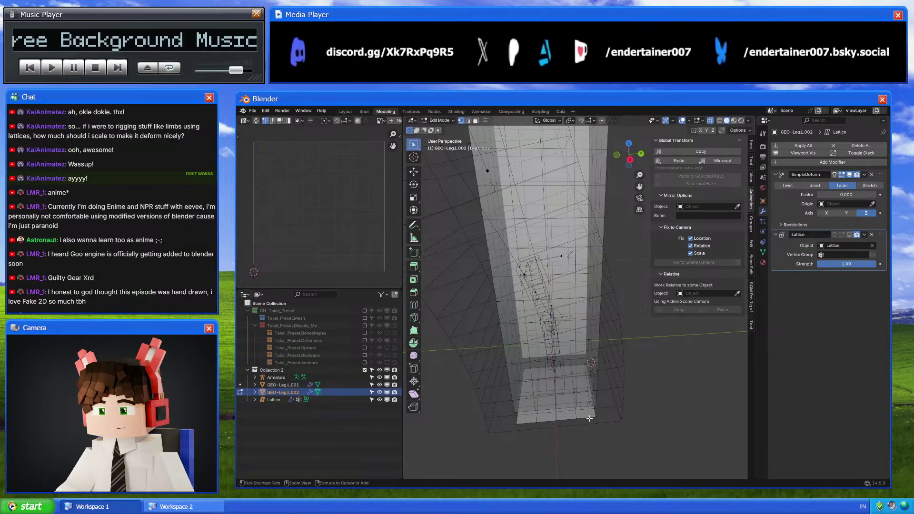
{"action": "key", "text": "ctrl+r"}
{"action": "left_click", "coordinate": [593, 418]}
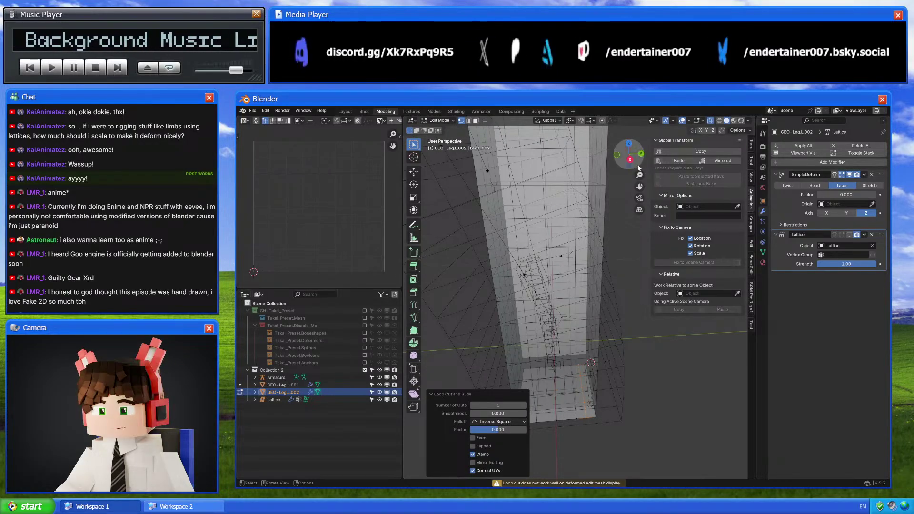
{"action": "key", "text": "KP_3"}
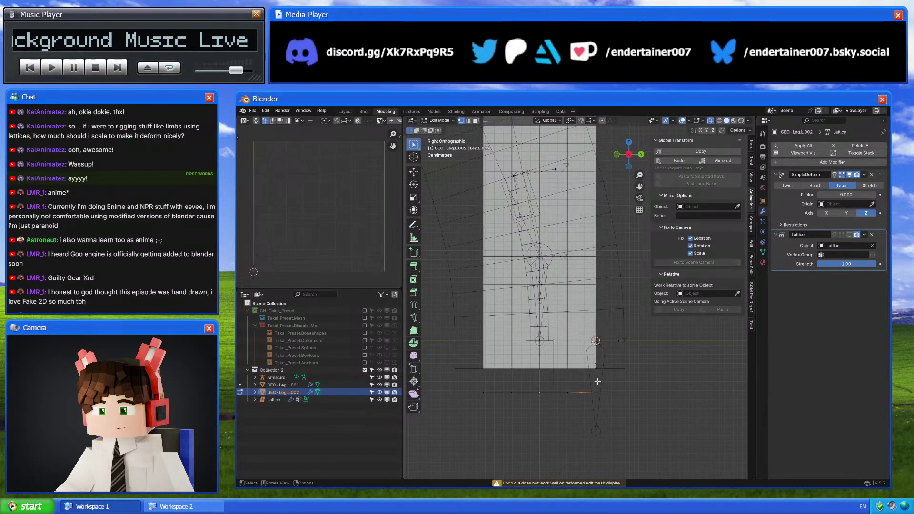
{"action": "key", "text": "x"}
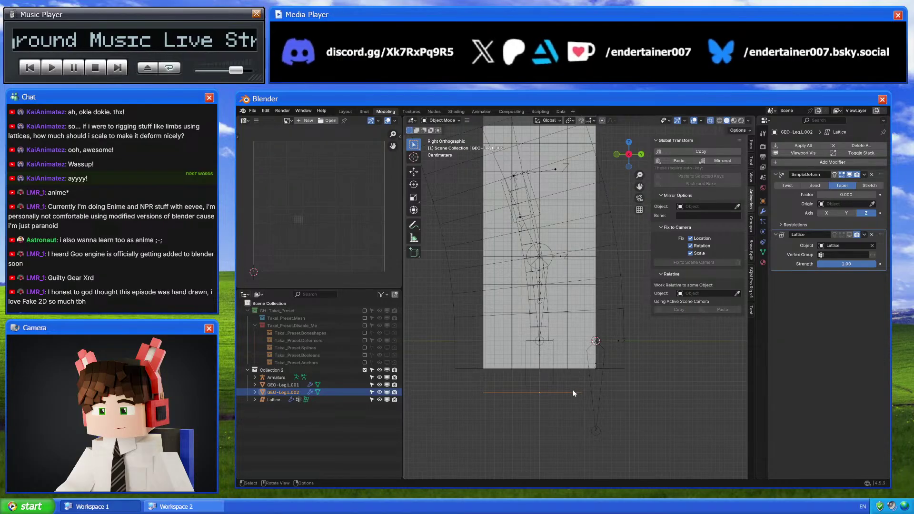
Raise the reference plane 0.05 m along Z to meet the bottom of the leg mesh
{"action": "key", "text": "g"}
{"action": "key", "text": "z"}
{"action": "left_click", "coordinate": [569, 371]}
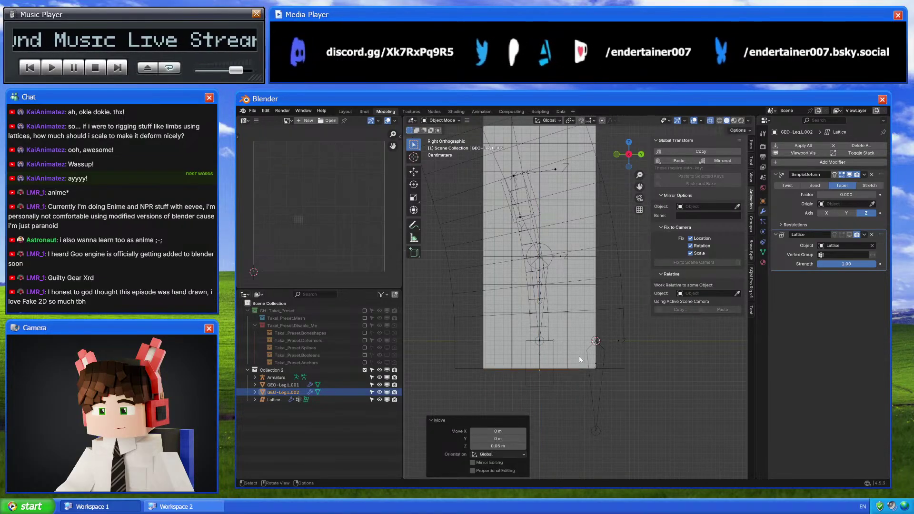
Set the Taper factor of the leg mesh's SimpleDeform modifier to 0.25, matching the bottom width to the reference plane
{"action": "left_click", "coordinate": [579, 355]}
{"action": "scroll", "coordinate": [581, 333], "scroll_direction": "up", "scroll_amount": 6}
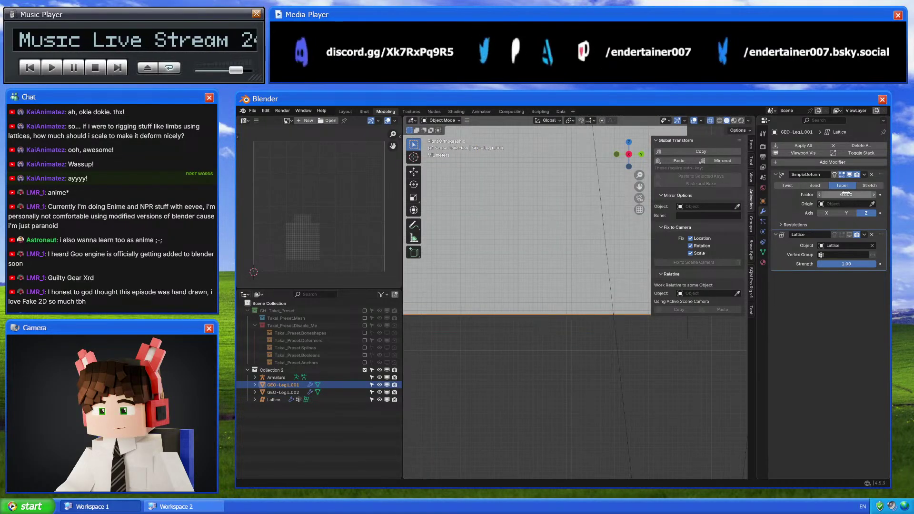
{"action": "left_click_drag", "start_coordinate": [846, 193], "coordinate": [869, 192]}
{"action": "key", "text": "Escape"}
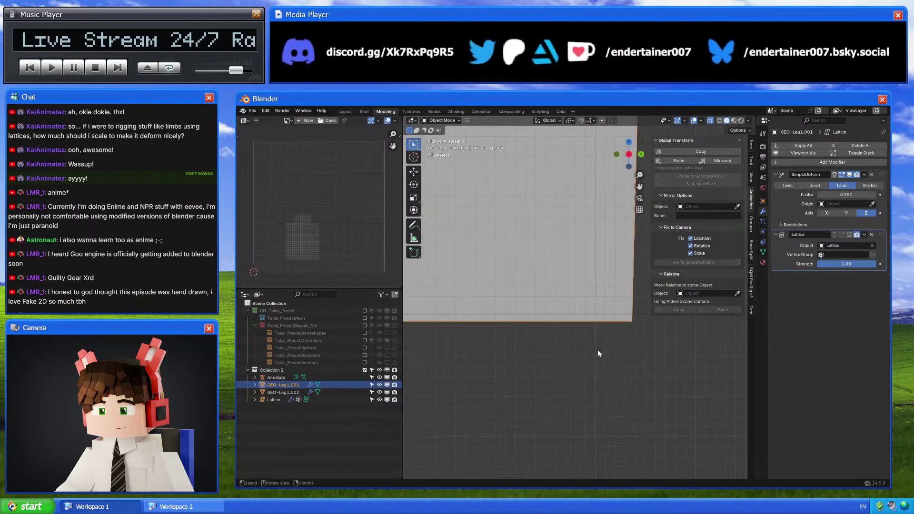
{"action": "left_click", "coordinate": [622, 372]}
{"action": "key", "text": "g"}
{"action": "key", "text": "z"}
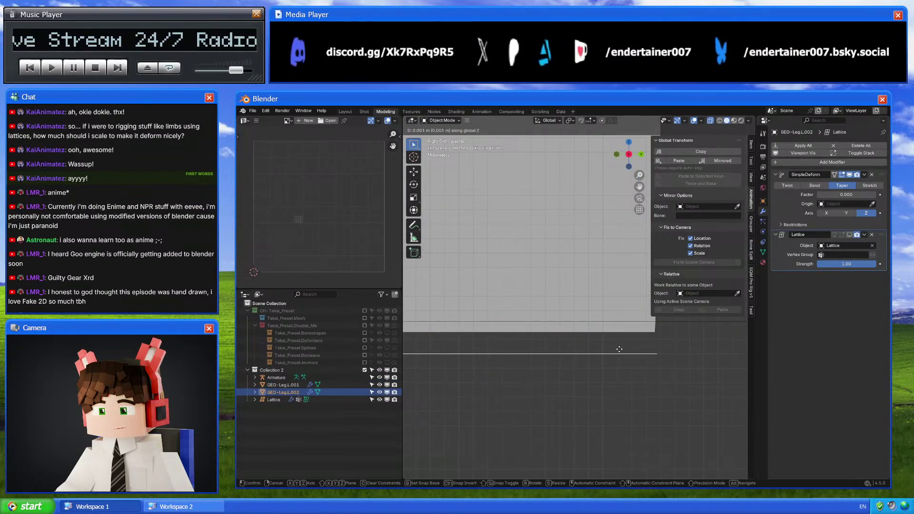
{"action": "key", "text": "Escape"}
{"action": "key", "text": "ctrl+z"}
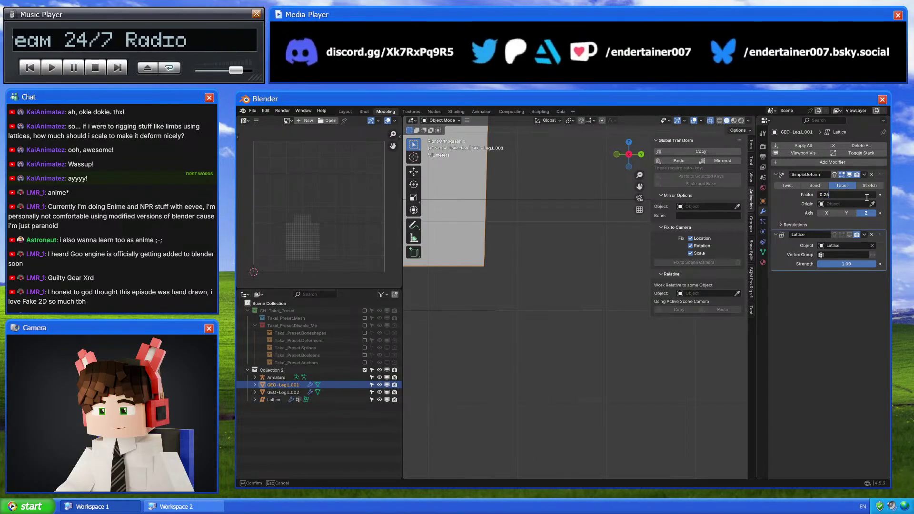
{"action": "key", "text": "Return"}
Delete the reference plane and turn the leg mesh's Lattice modifier back on in the viewport
{"action": "left_click", "coordinate": [552, 302]}
{"action": "scroll", "coordinate": [555, 306], "scroll_direction": "down", "scroll_amount": 6}
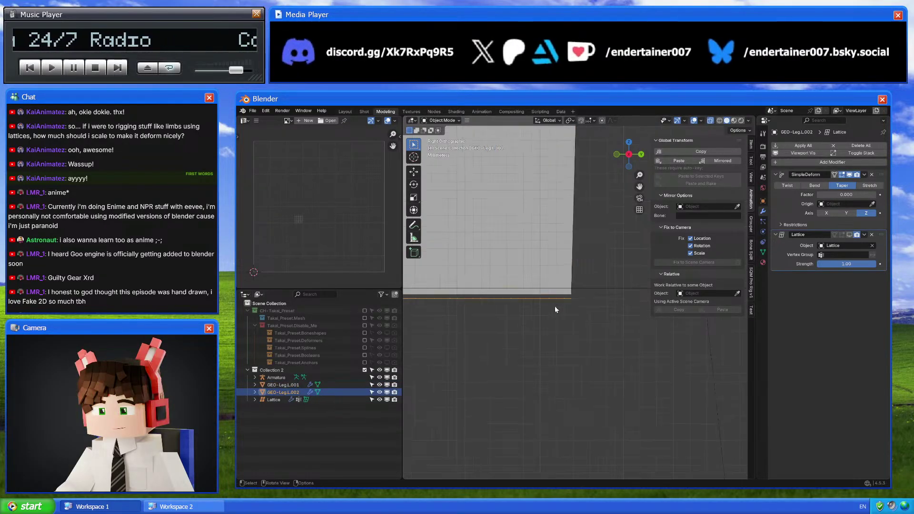
{"action": "key", "text": "KP_Decimal"}
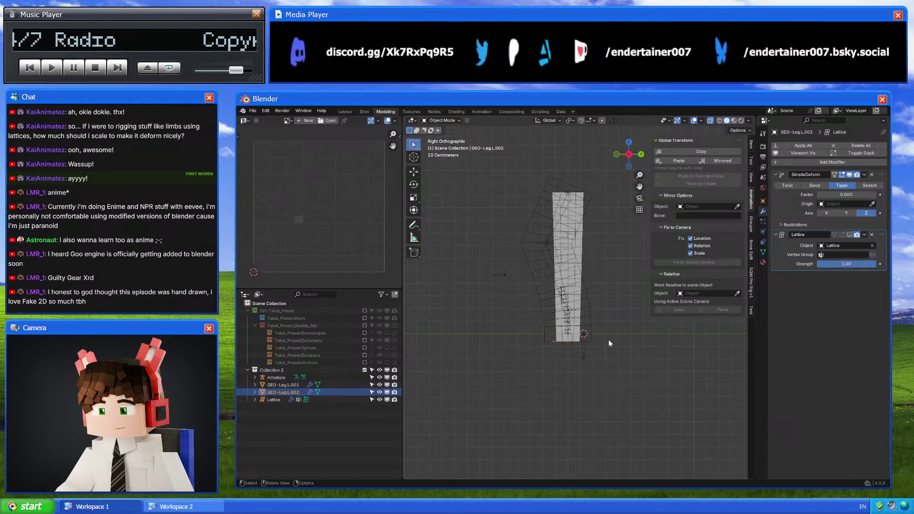
{"action": "key", "text": "Delete"}
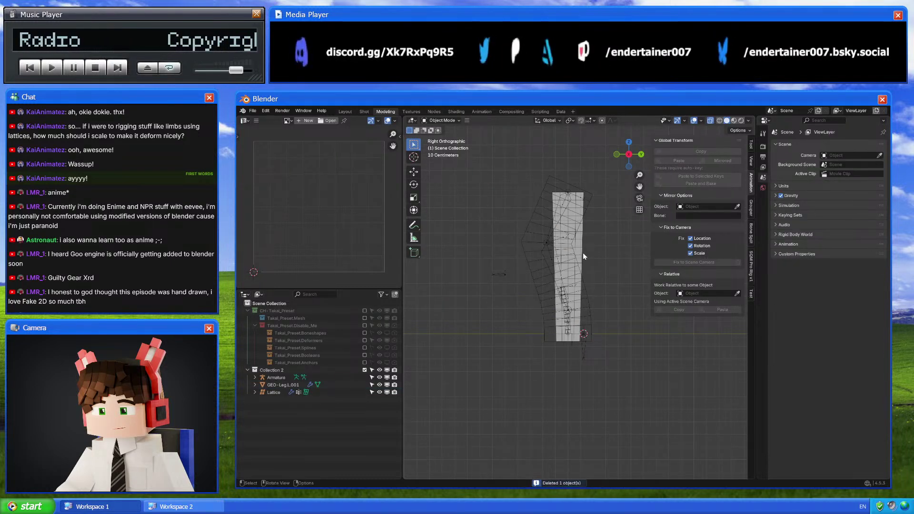
{"action": "left_click", "coordinate": [584, 256]}
{"action": "left_click", "coordinate": [850, 236]}
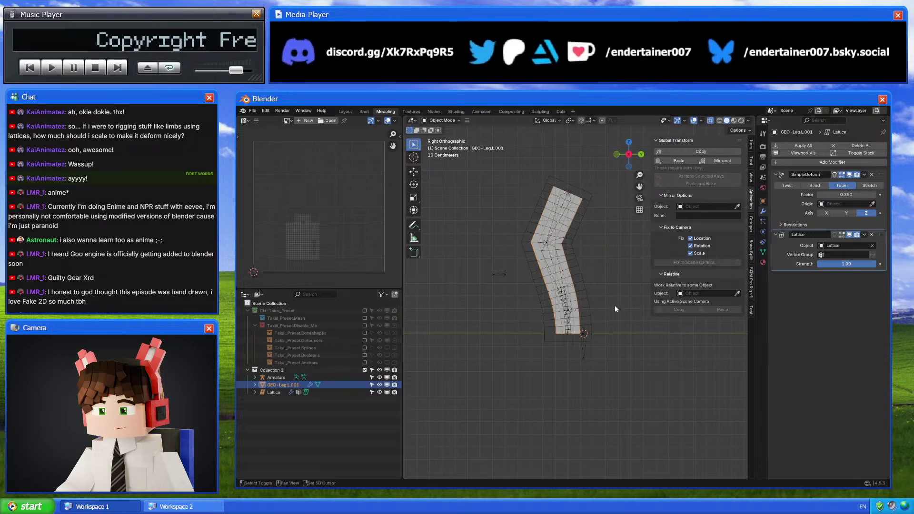
Duplicate the tapered leg mesh, move the copy -0.6 m along X, and delete all of the copy's modifiers
{"action": "key", "text": "shift+d"}
{"action": "key", "text": "Escape"}
{"action": "key", "text": "KP_1"}
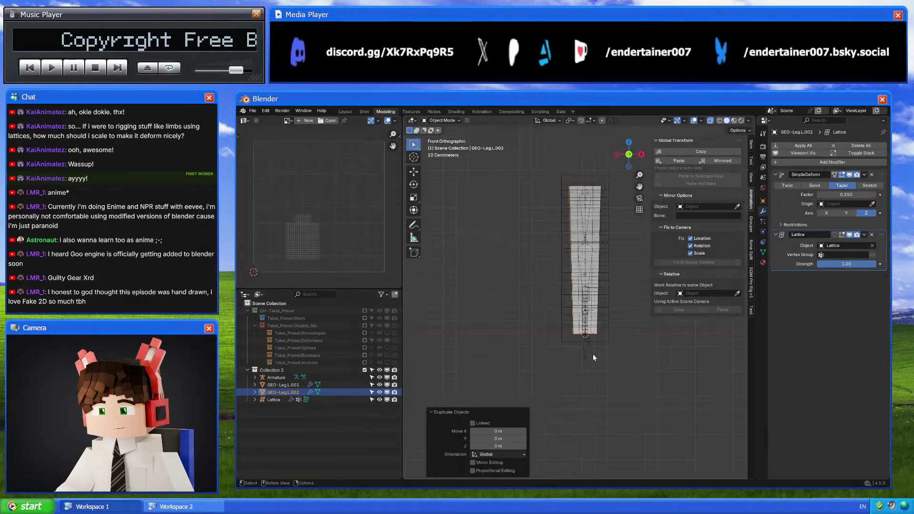
{"action": "key", "text": "g"}
{"action": "key", "text": "x"}
{"action": "left_click", "coordinate": [518, 365], "text": "ctrl"}
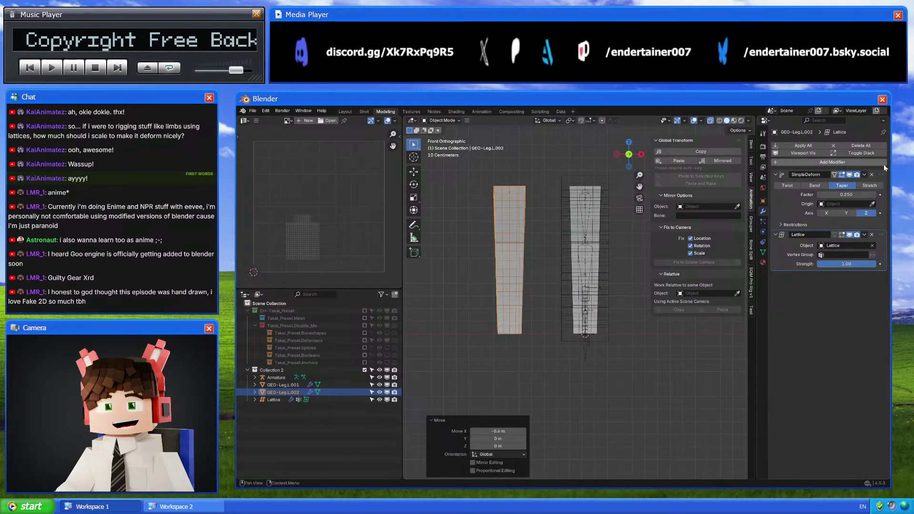
{"action": "left_click", "coordinate": [861, 145]}
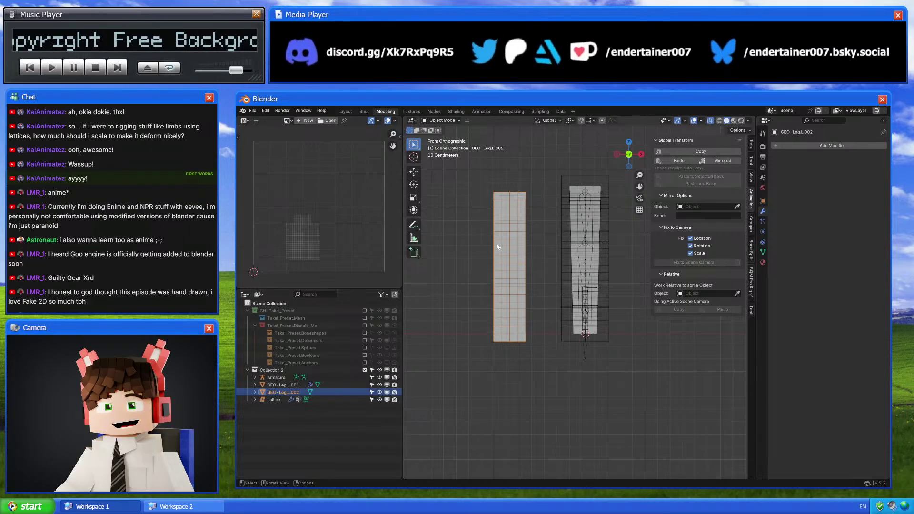
Move the foot control bone 0.03 m and a further 0.001 m along global Y in Pose Mode, toward the straight copy's edge
{"action": "key", "text": "KP_3"}
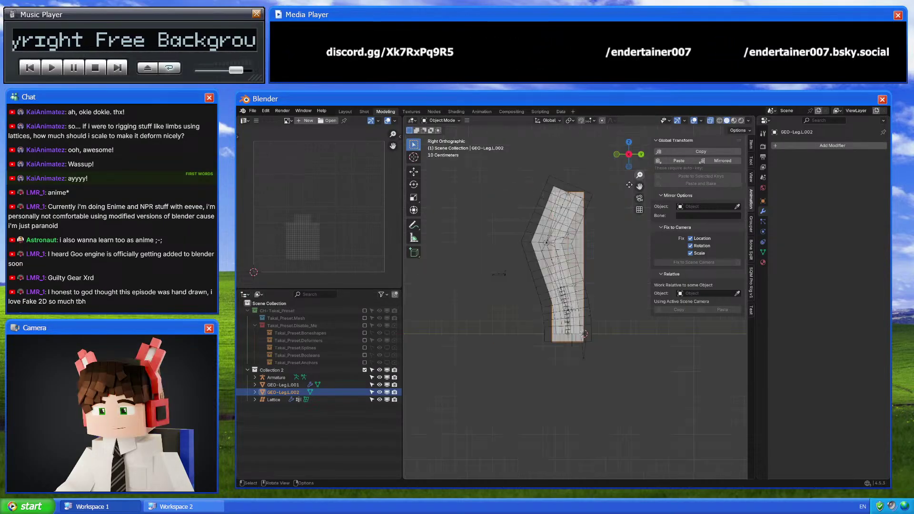
{"action": "left_click", "coordinate": [581, 347]}
{"action": "scroll", "coordinate": [581, 347], "scroll_direction": "up", "scroll_amount": 8}
{"action": "key", "text": "ctrl+Tab"}
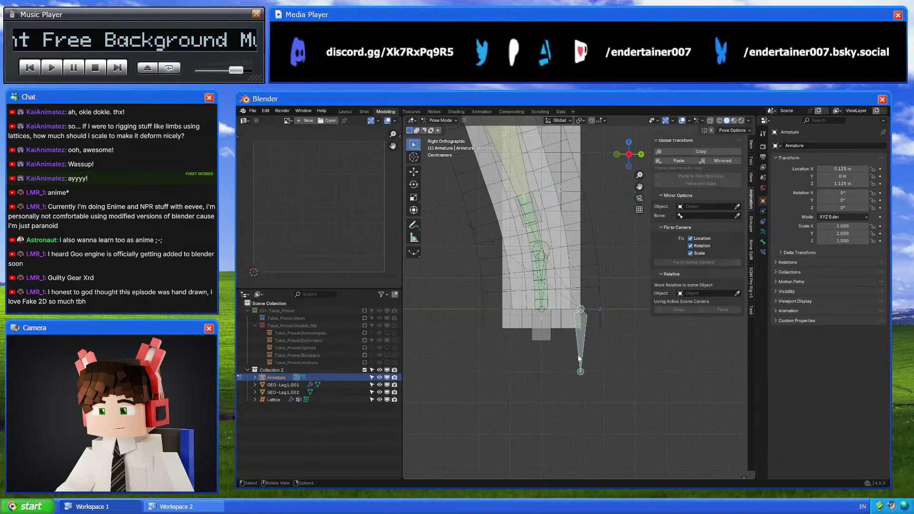
{"action": "left_click_drag", "start_coordinate": [579, 358], "coordinate": [611, 363]}
{"action": "scroll", "coordinate": [610, 362], "scroll_direction": "up", "scroll_amount": 6}
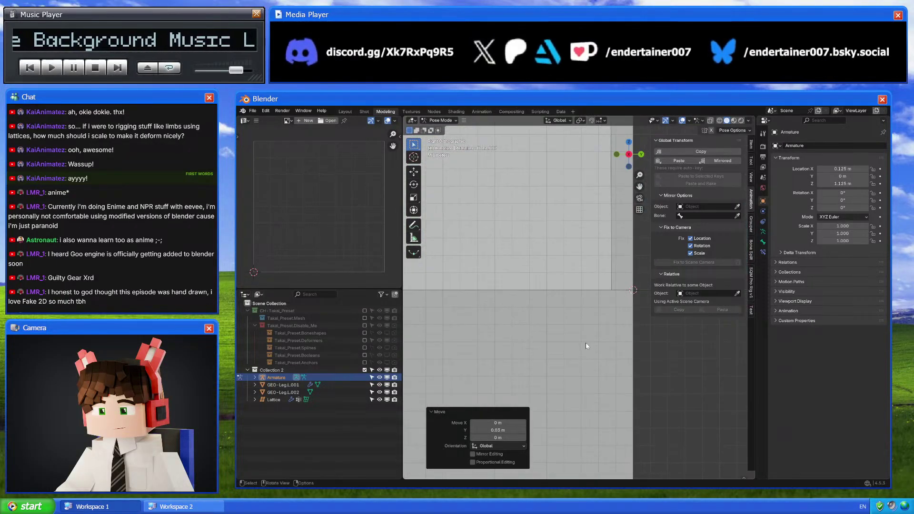
{"action": "key", "text": "g"}
{"action": "key", "text": "y"}
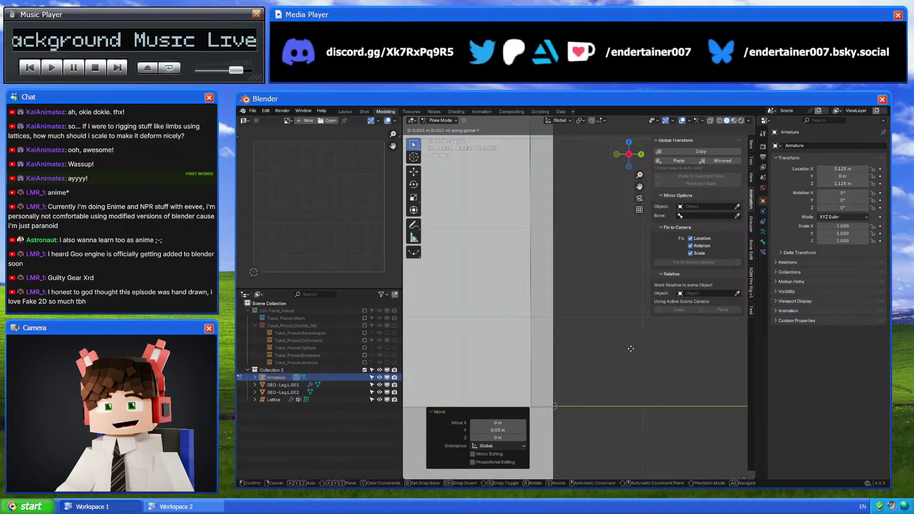
{"action": "left_click", "coordinate": [632, 358]}
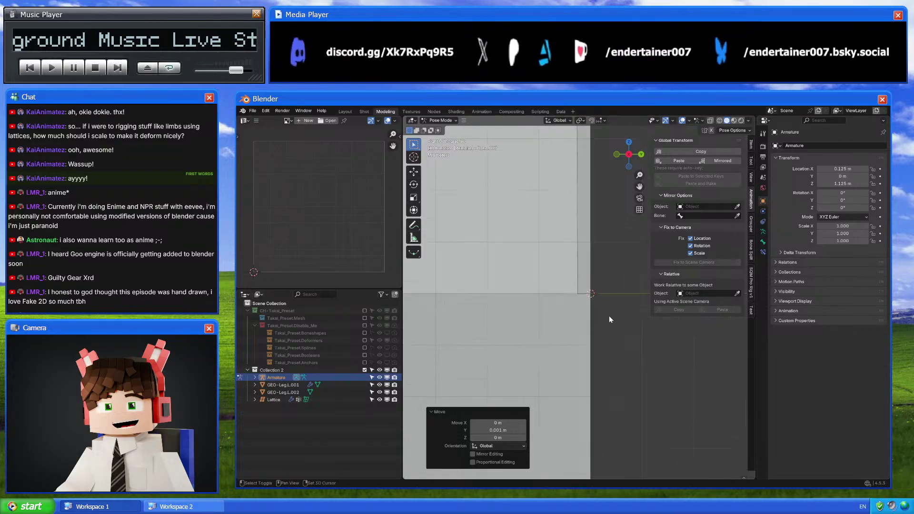
{"action": "key", "text": "g"}
{"action": "key", "text": "y"}
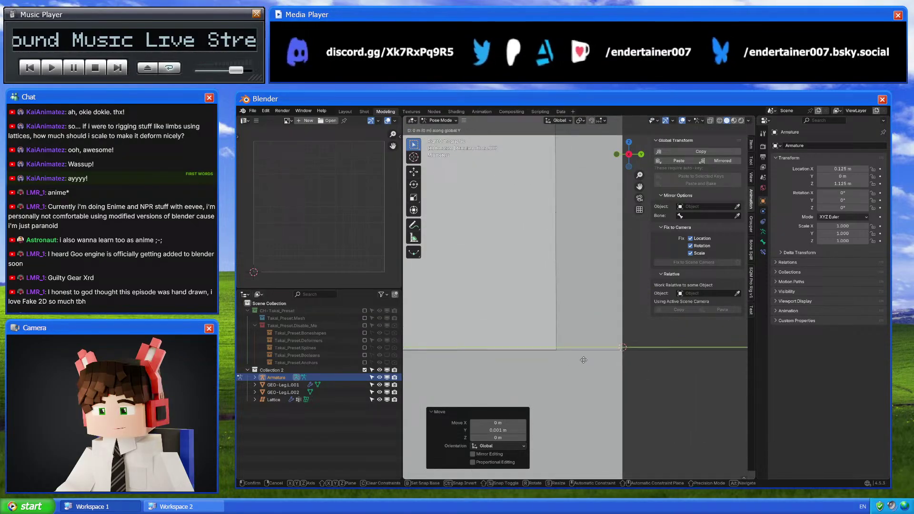
{"action": "right_click", "coordinate": [653, 354]}
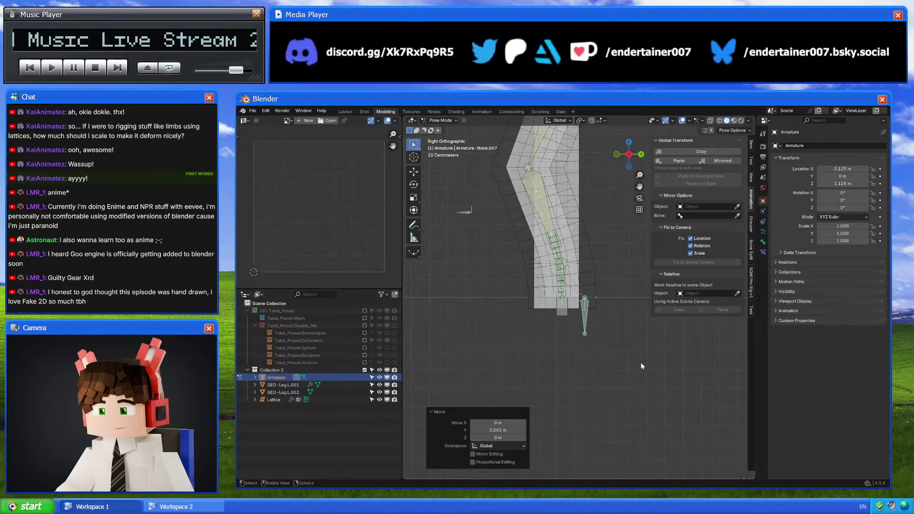
Compare the bent tapered leg with the straight copy while viewport overlays are hidden, and show the overlays again
{"action": "scroll", "coordinate": [606, 425], "scroll_direction": "up", "scroll_amount": 5, "text": "shift"}
{"action": "left_click", "coordinate": [682, 121]}
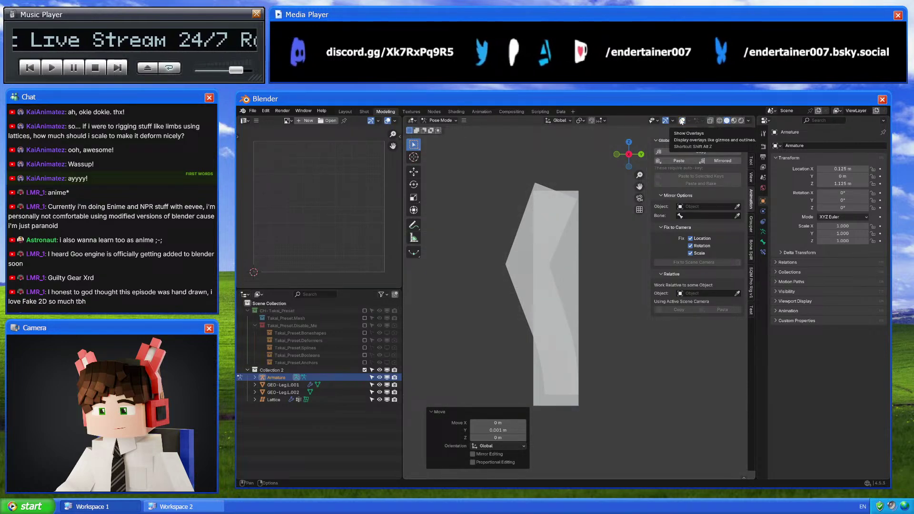
{"action": "left_click", "coordinate": [682, 120]}
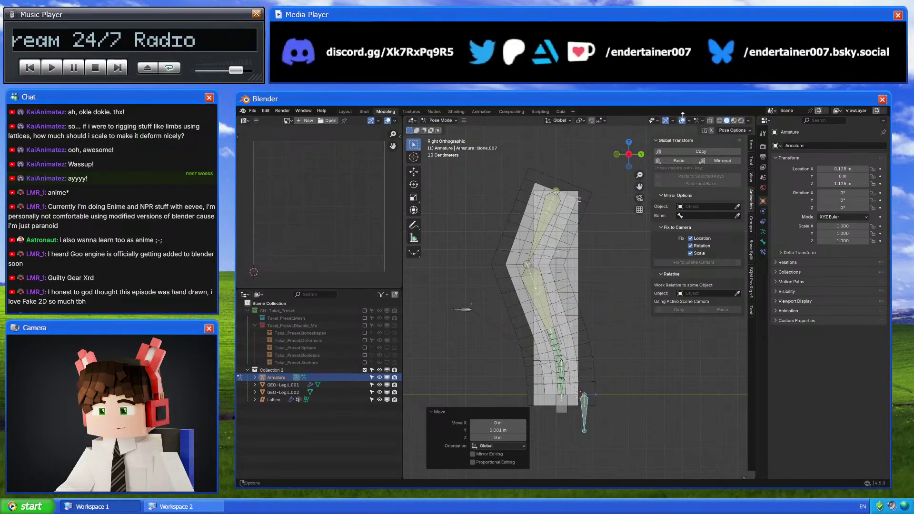
Test how the leg bends by moving the foot control bone along global Y
{"action": "key", "text": "g"}
{"action": "key", "text": "y"}
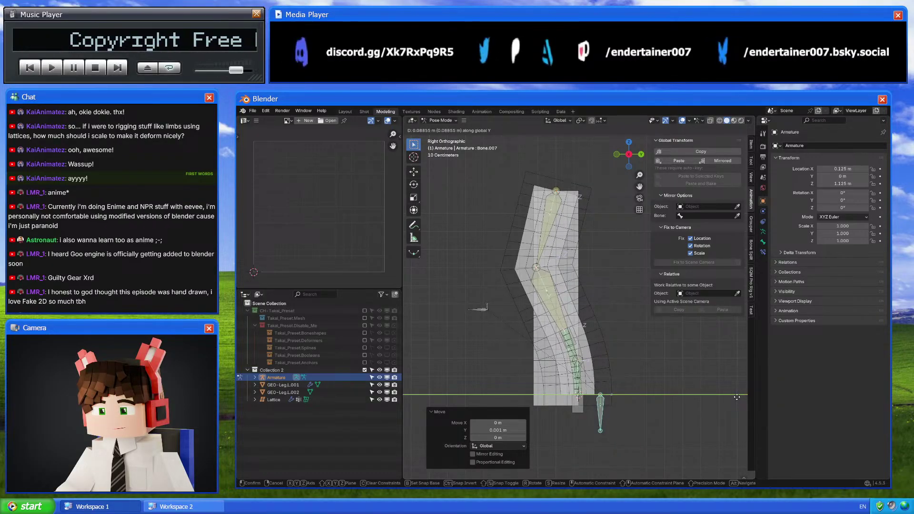
{"action": "key", "text": "Escape"}
{"action": "scroll", "coordinate": [558, 295], "scroll_direction": "down", "scroll_amount": 3}
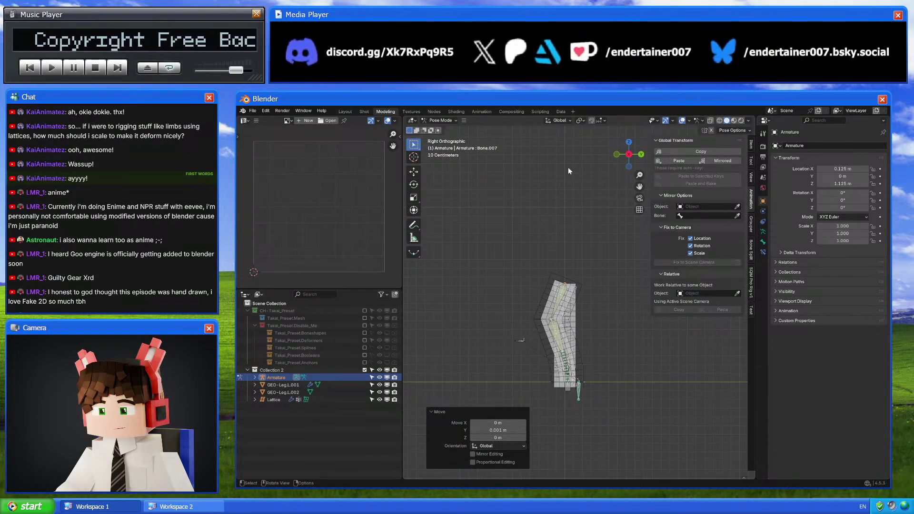
Include the CH-Takai_Preset collection again and duplicate its torso mesh in place
{"action": "left_click", "coordinate": [364, 311]}
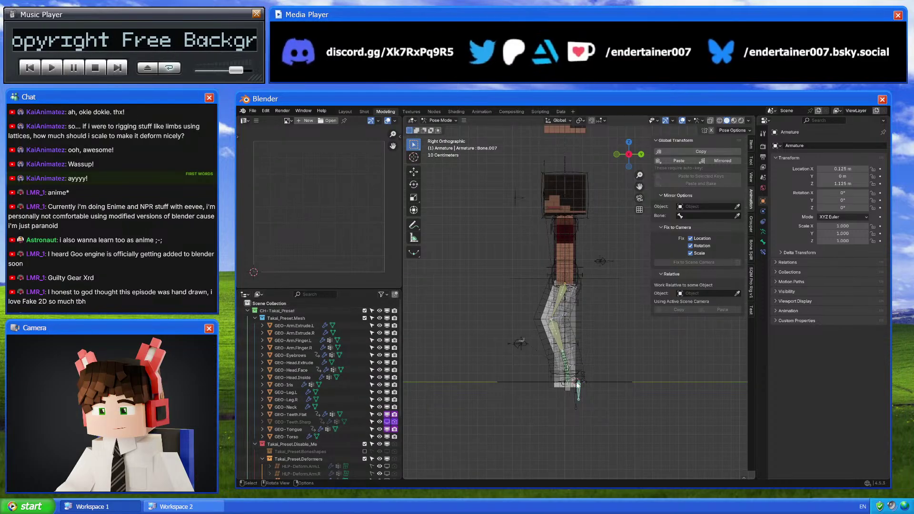
{"action": "scroll", "coordinate": [587, 407], "scroll_direction": "up", "scroll_amount": 2}
{"action": "middle_click_drag", "start_coordinate": [587, 407], "coordinate": [610, 379]}
{"action": "key", "text": "ctrl+Tab"}
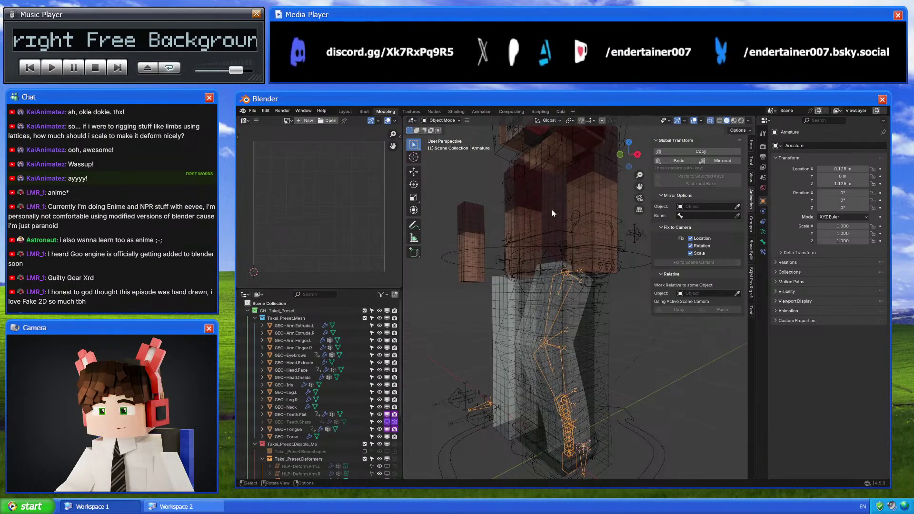
{"action": "left_click", "coordinate": [553, 209]}
{"action": "key", "text": "shift+d"}
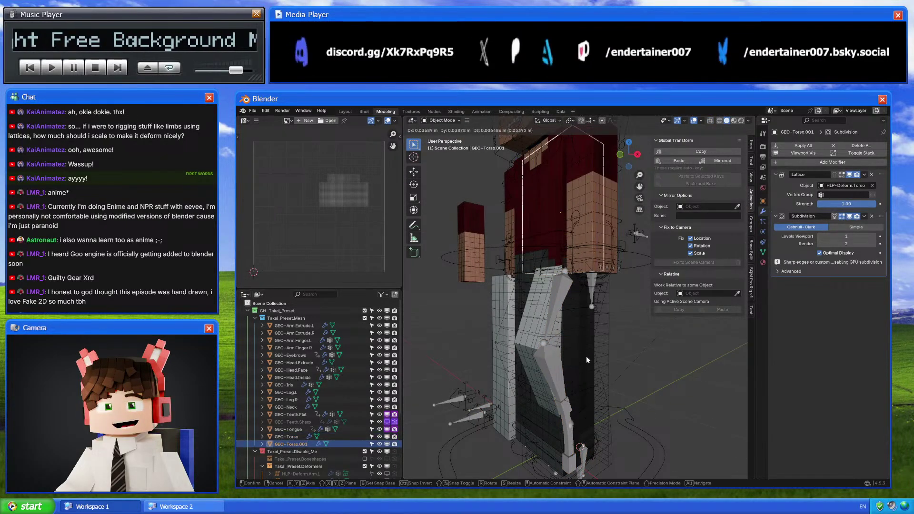
{"action": "right_click", "coordinate": [587, 356]}
{"action": "scroll", "coordinate": [321, 416], "scroll_direction": "down", "scroll_amount": 2}
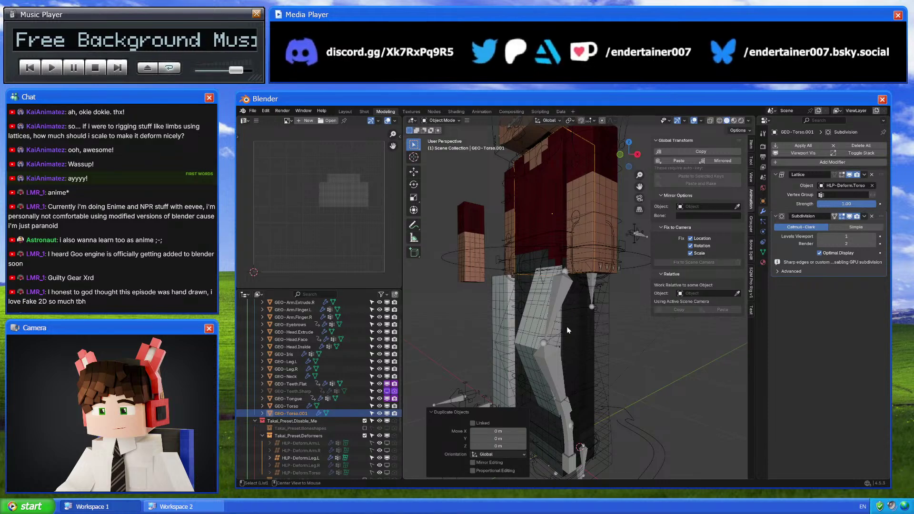
Clear the torso copy's parent while keeping its transformation, and unlink its Skin material
{"action": "key", "text": "alt+p"}
{"action": "left_click", "coordinate": [571, 342]}
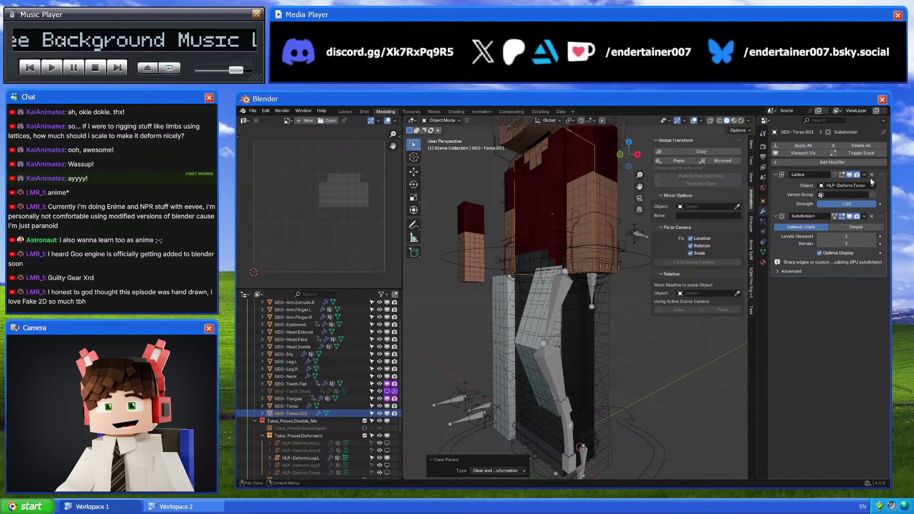
{"action": "left_click", "coordinate": [763, 262]}
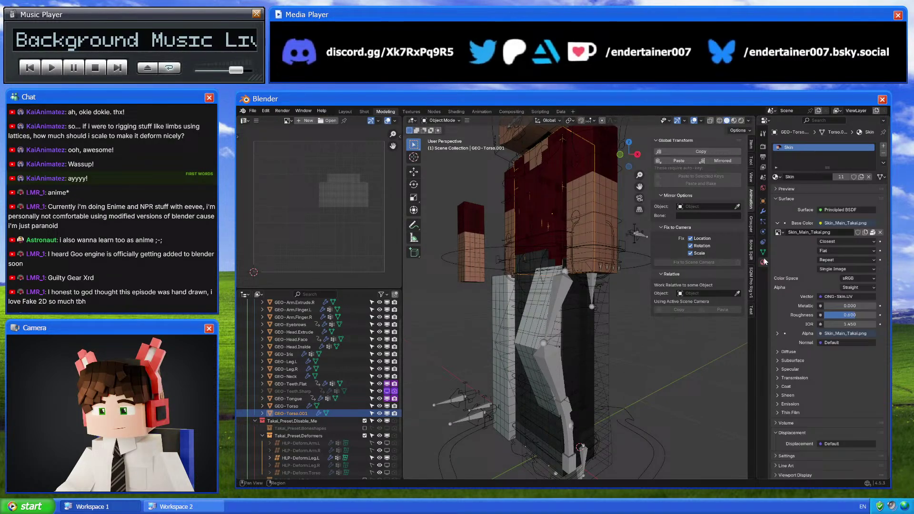
{"action": "left_click", "coordinate": [869, 177]}
Move the torso copy into Collection 2 and exclude the CH-Takai_Preset collection from the view layer
{"action": "scroll", "coordinate": [307, 381], "scroll_direction": "down", "scroll_amount": 3}
{"action": "left_click_drag", "start_coordinate": [306, 369], "coordinate": [309, 459]}
{"action": "scroll", "coordinate": [319, 380], "scroll_direction": "up", "scroll_amount": 5}
{"action": "left_click", "coordinate": [365, 310]}
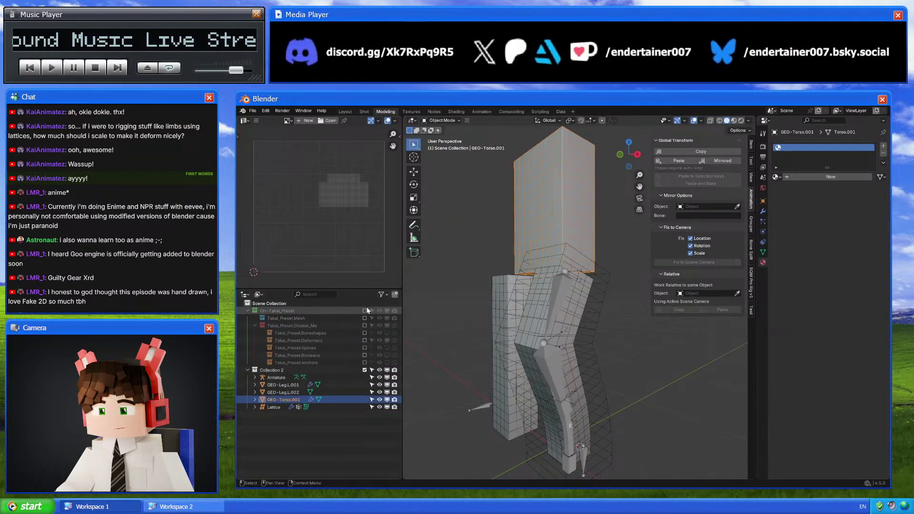
Hide the straight reference leg so only the rigged leg and the torso copy remain
{"action": "left_click", "coordinate": [637, 154]}
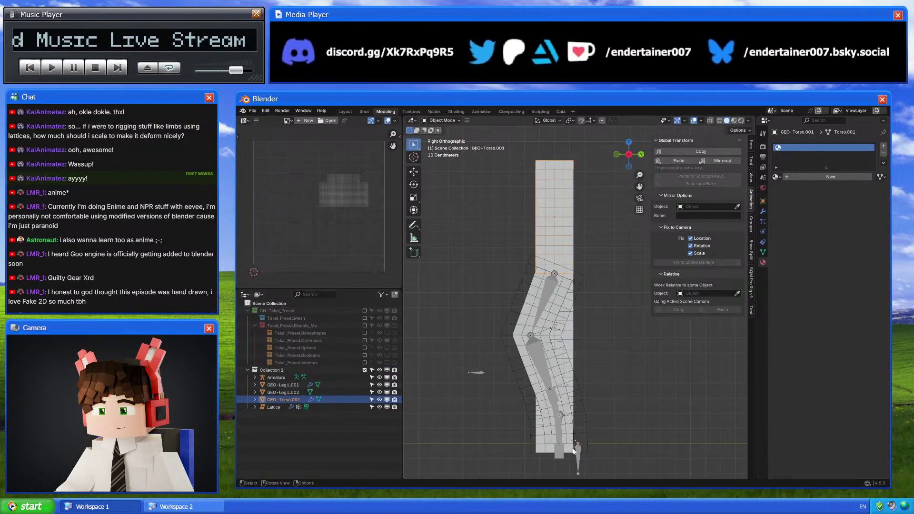
{"action": "left_click", "coordinate": [574, 416]}
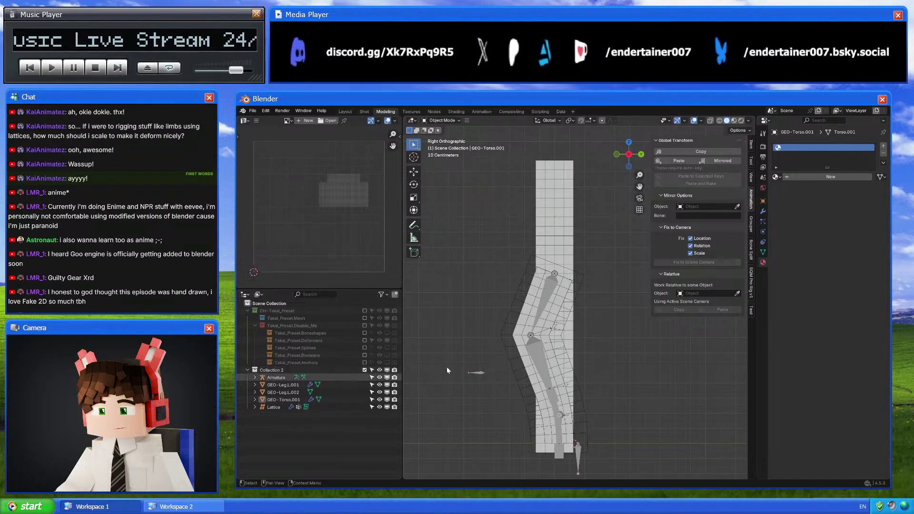
{"action": "middle_click_drag", "start_coordinate": [447, 367], "coordinate": [547, 358]}
{"action": "left_click", "coordinate": [505, 329]}
{"action": "key", "text": "h"}
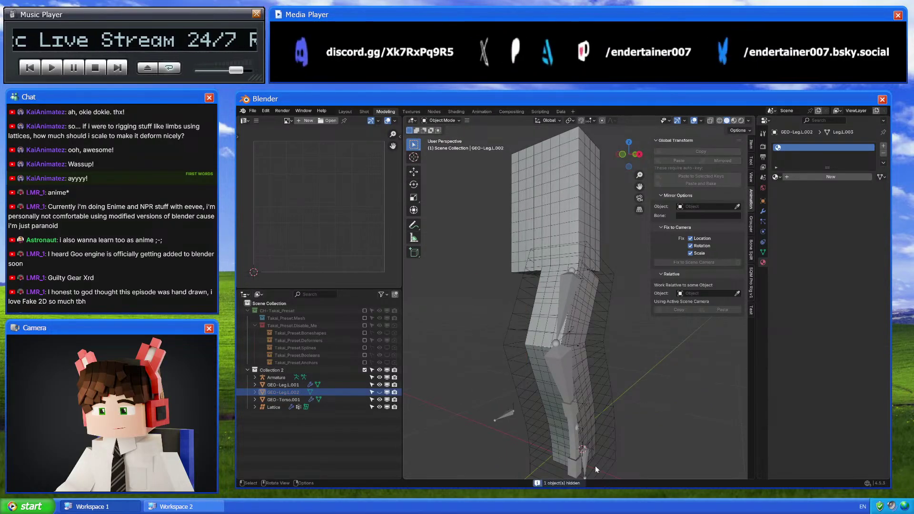
Test the leg's bend below the torso in Pose Mode by moving the foot control bone along global Y
{"action": "left_click", "coordinate": [588, 468]}
{"action": "key", "text": "ctrl+Tab"}
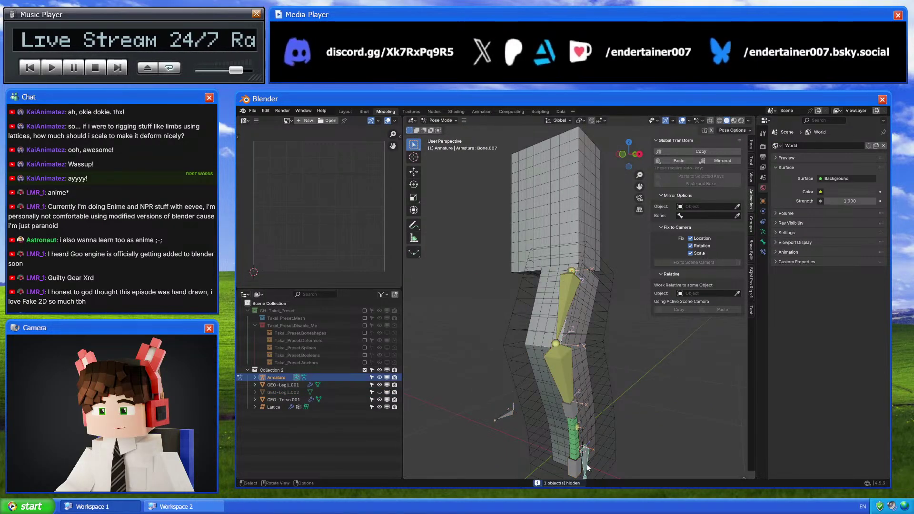
{"action": "left_click", "coordinate": [639, 155]}
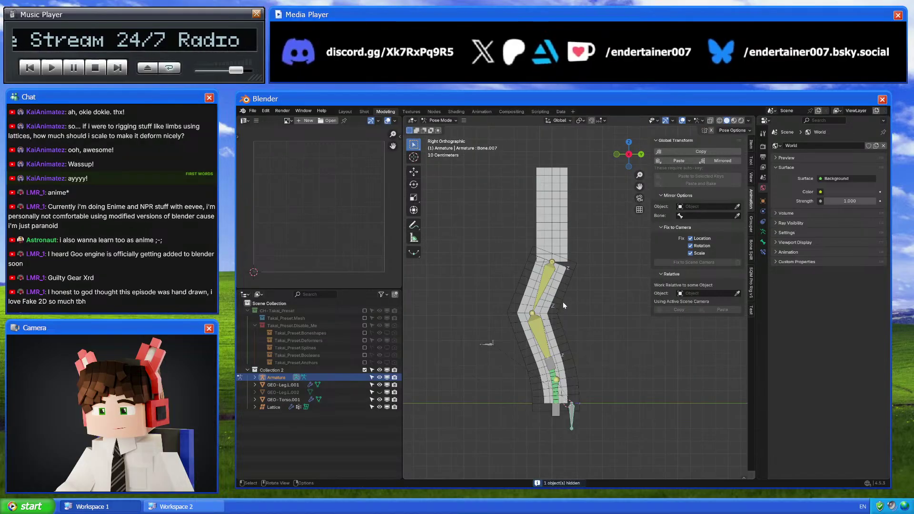
{"action": "key", "text": "g"}
{"action": "key", "text": "y"}
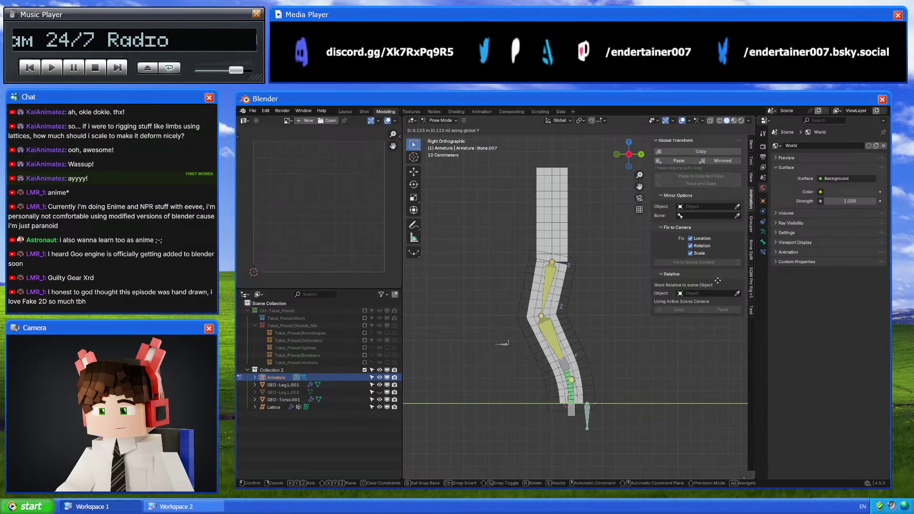
{"action": "left_click", "coordinate": [548, 200]}
Repeat the foot control bone's global Y move with viewport overlays hidden, undo it, and show the overlays again
{"action": "left_click", "coordinate": [683, 121]}
{"action": "key", "text": "g"}
{"action": "key", "text": "y"}
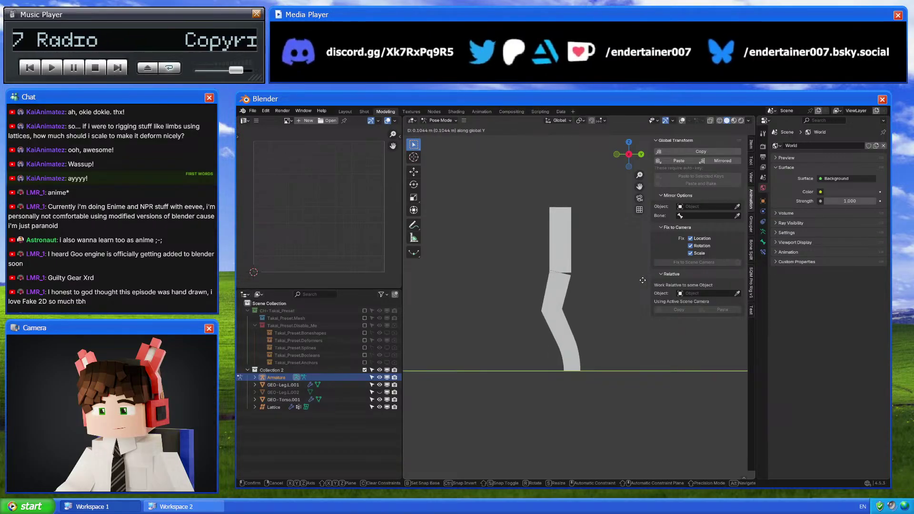
{"action": "left_click", "coordinate": [642, 281]}
{"action": "middle_click_drag", "start_coordinate": [642, 286], "coordinate": [556, 335]}
{"action": "key", "text": "ctrl+z"}
{"action": "left_click", "coordinate": [682, 121]}
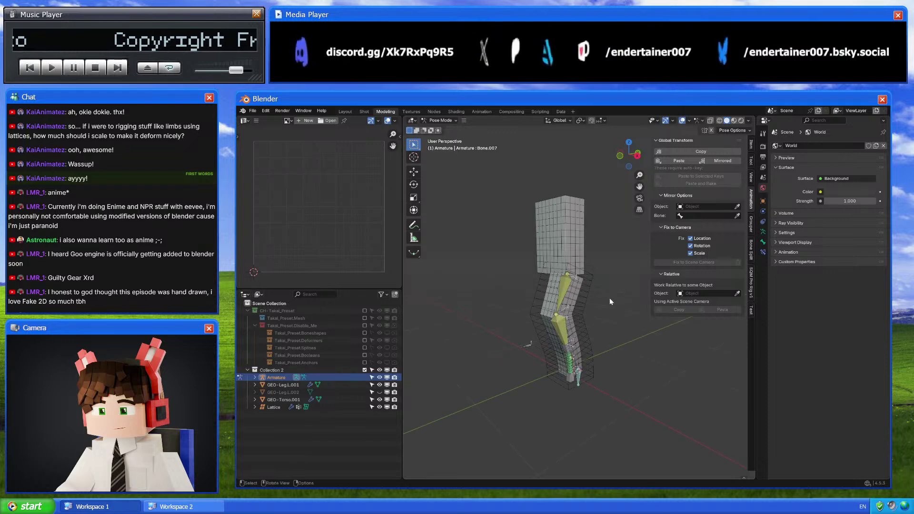
Try clearing the armature's location in Object Mode, and undo it
{"action": "left_click_drag", "start_coordinate": [629, 154], "coordinate": [627, 186]}
{"action": "key", "text": "ctrl+Tab"}
{"action": "key", "text": "KP_3"}
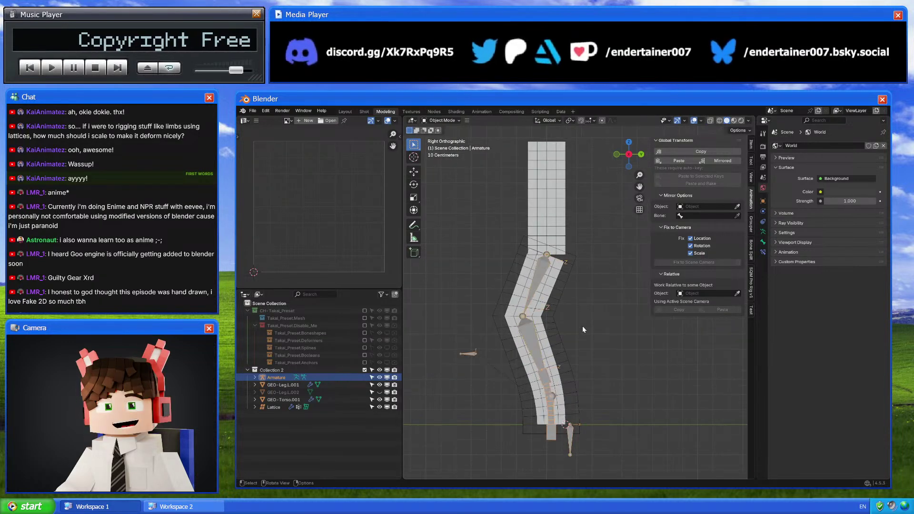
{"action": "scroll", "coordinate": [593, 268], "scroll_direction": "up", "scroll_amount": 4}
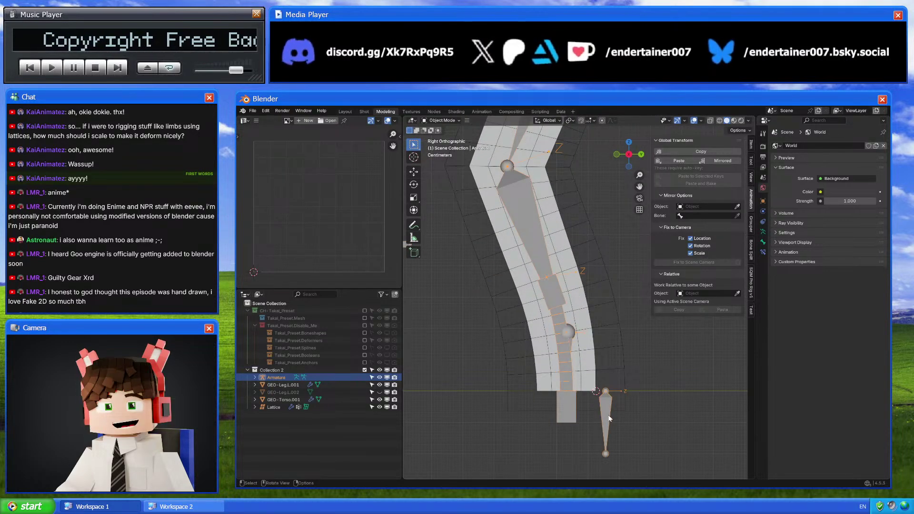
{"action": "key", "text": "ctrl+Tab"}
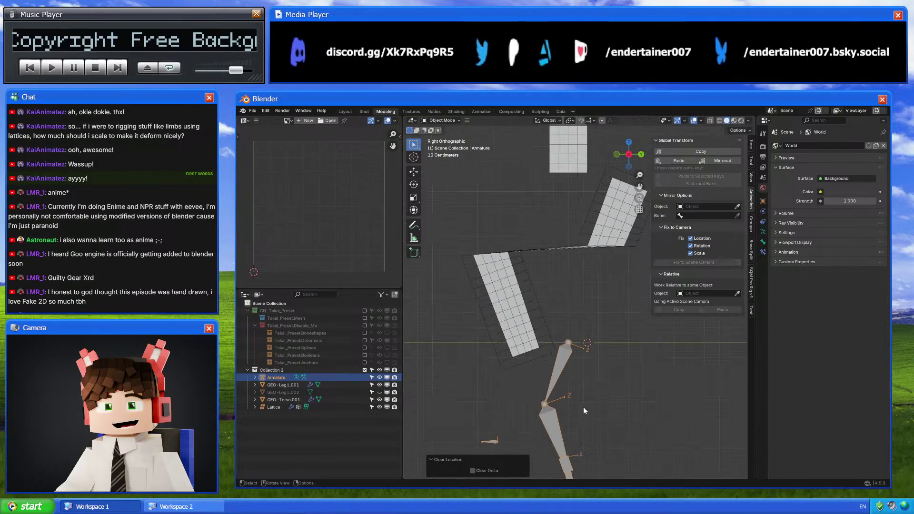
{"action": "key", "text": "ctrl+z"}
{"action": "key", "text": "ctrl+z"}
{"action": "key", "text": "ctrl+z"}
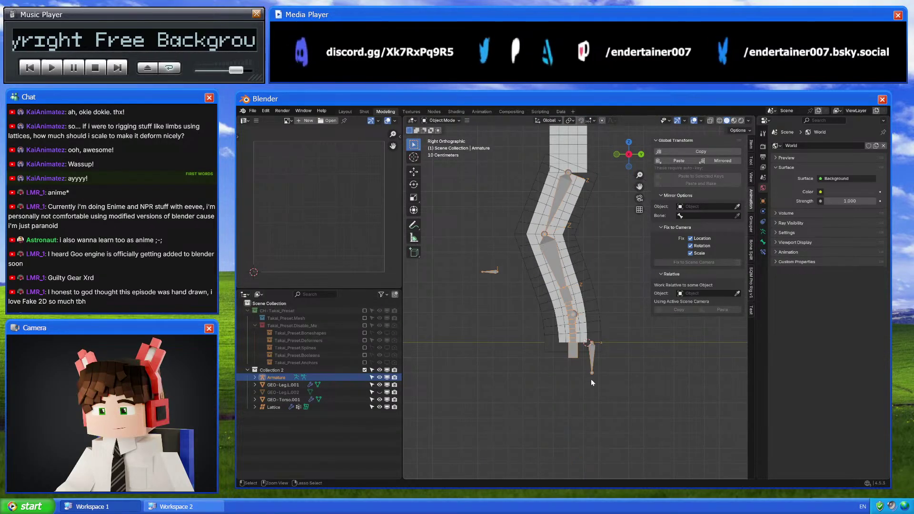
Clear the foot control bone's location to straighten the leg, and return the armature to Object Mode
{"action": "key", "text": "ctrl+z"}
{"action": "scroll", "coordinate": [572, 362], "scroll_direction": "up", "scroll_amount": 3}
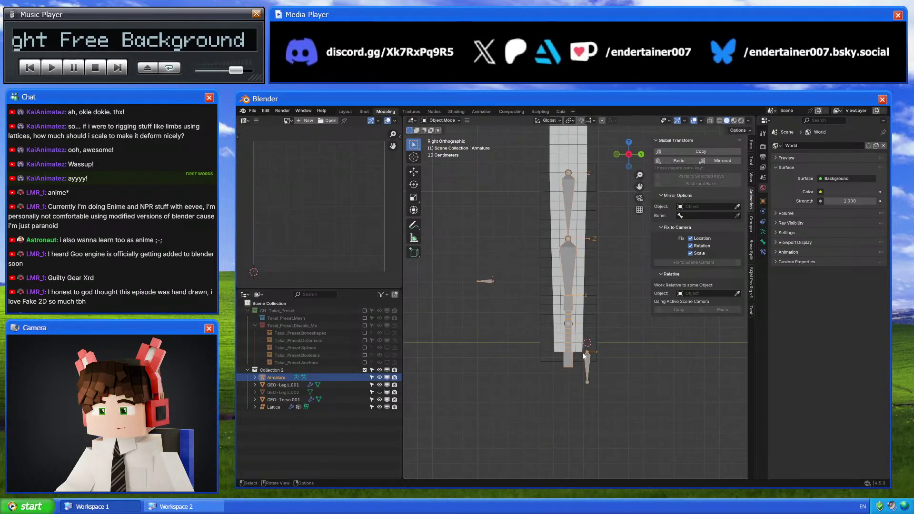
{"action": "scroll", "coordinate": [558, 368], "scroll_direction": "up", "scroll_amount": 2}
{"action": "key", "text": "ctrl+Tab"}
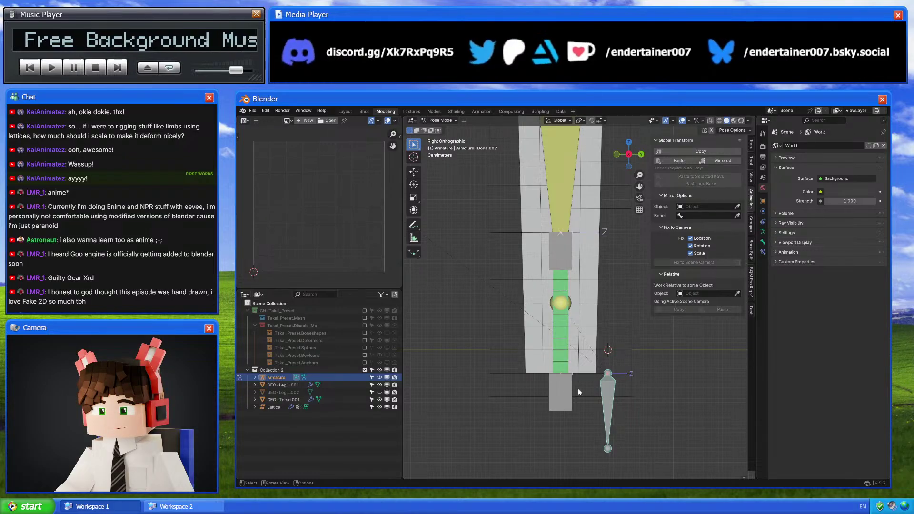
{"action": "key", "text": "ctrl+Tab"}
Snap the 3D cursor to the centre of the leg mesh's bottom in Edit Mode, and reselect the armature in Object Mode
{"action": "scroll", "coordinate": [580, 391], "scroll_direction": "down", "scroll_amount": 2}
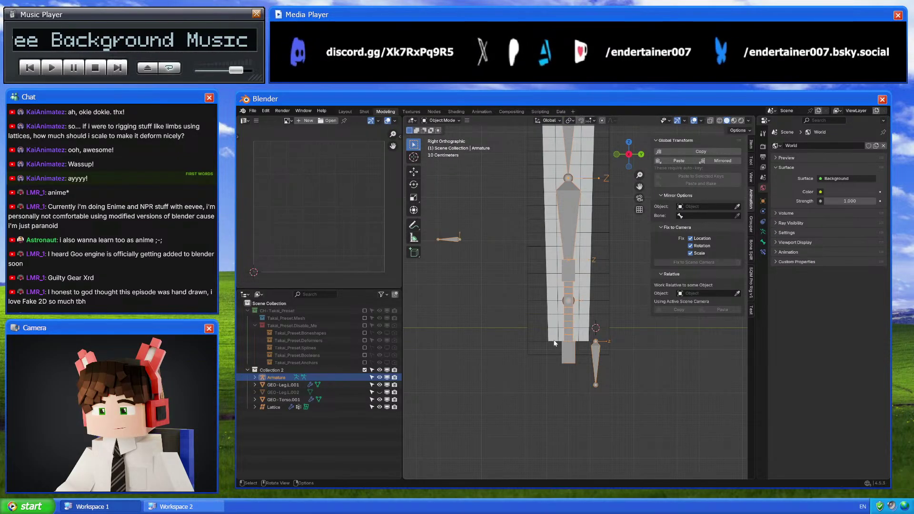
{"action": "key", "text": "Tab"}
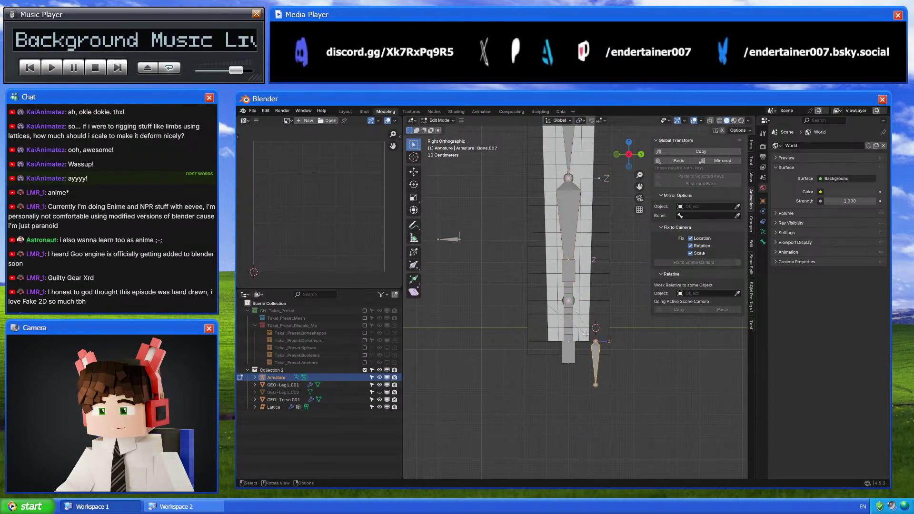
{"action": "key", "text": "alt+q"}
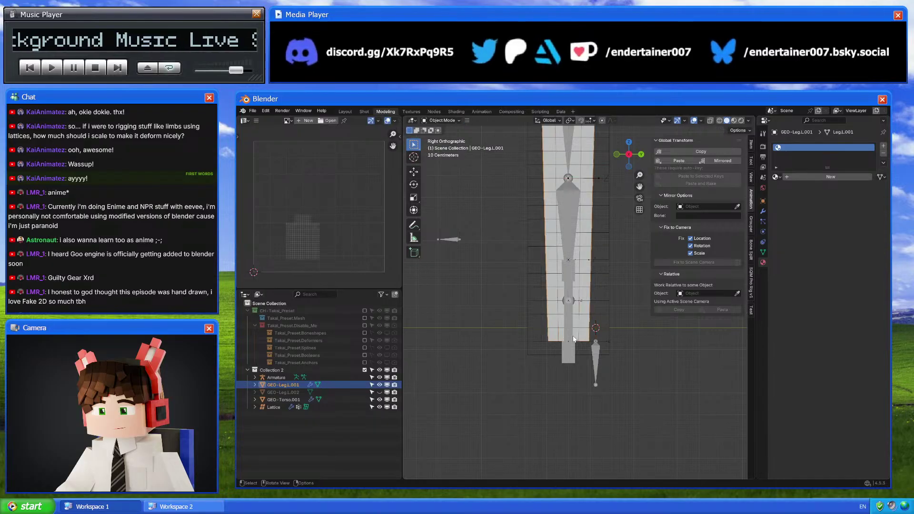
{"action": "key", "text": "Tab"}
{"action": "left_click", "coordinate": [599, 355]}
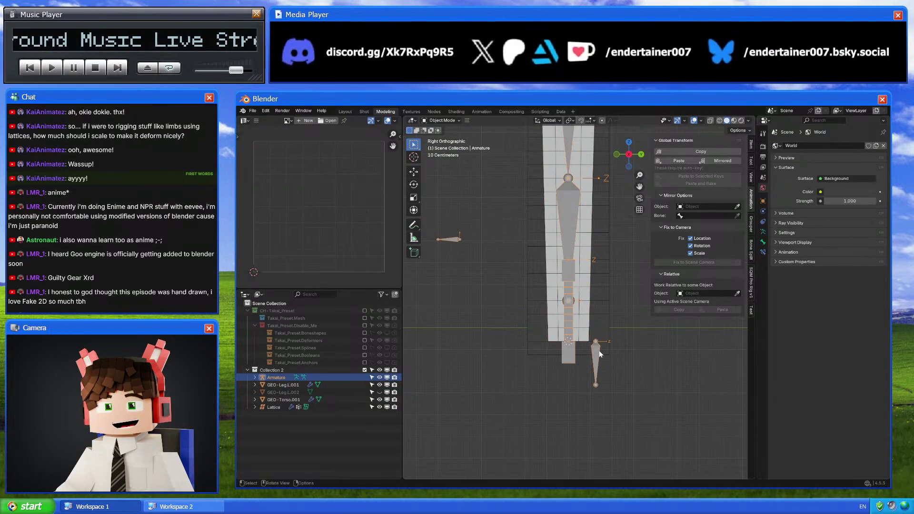
Add a 2 m cube at the 3D cursor and set its bottom vertices' local median Z to 0 m
{"action": "key", "text": "shift+a"}
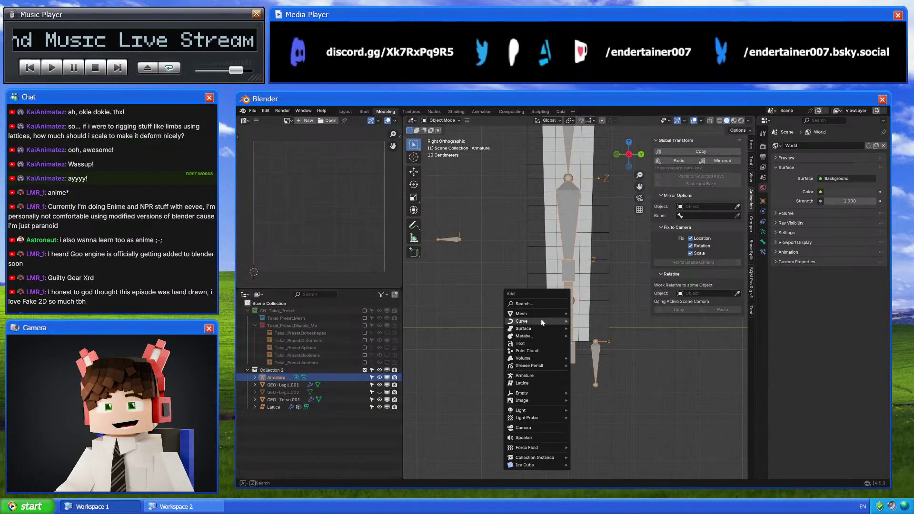
{"action": "mouse_move", "coordinate": [541, 315]}
{"action": "left_click", "coordinate": [598, 322]}
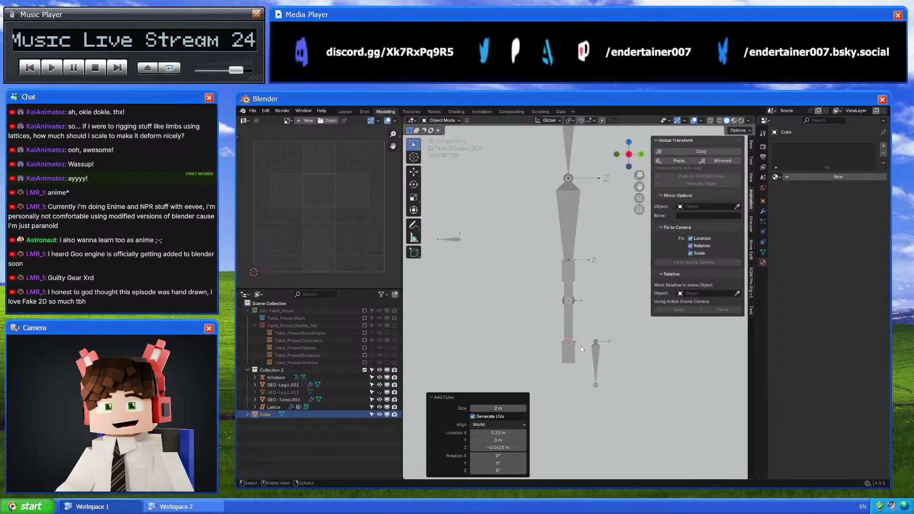
{"action": "key", "text": "Tab"}
{"action": "left_click_drag", "start_coordinate": [459, 404], "coordinate": [696, 429]}
{"action": "left_click", "coordinate": [752, 145]}
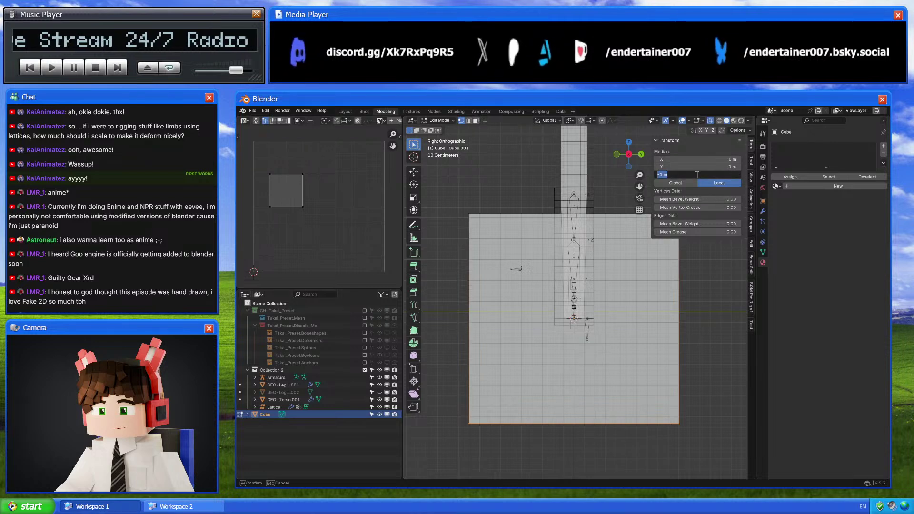
{"action": "type", "text": "0"}
{"action": "key", "text": "Return"}
Move the cube's +Y side vertices -1 m along global Y, to the leg's centre line
{"action": "scroll", "coordinate": [649, 324], "scroll_direction": "down", "scroll_amount": 3}
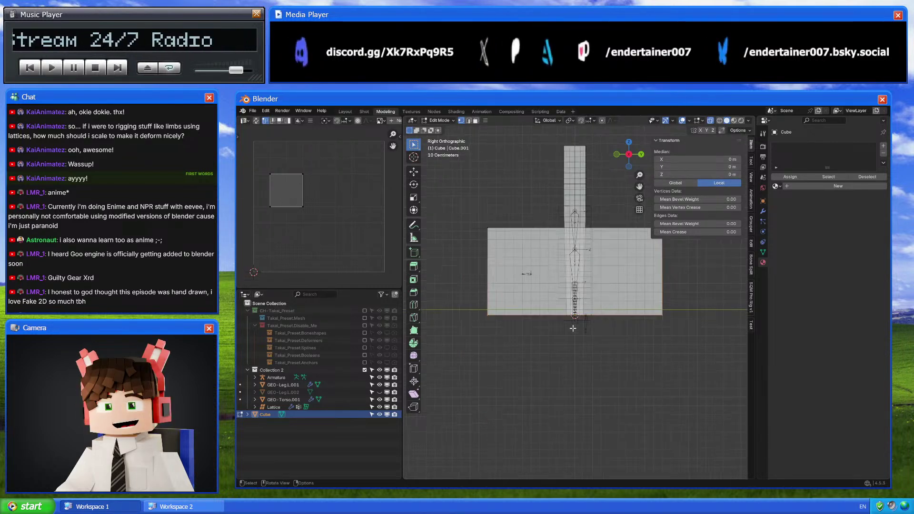
{"action": "key", "text": "b"}
{"action": "left_click_drag", "start_coordinate": [649, 324], "coordinate": [602, 236]}
{"action": "key", "text": "g"}
{"action": "key", "text": "y"}
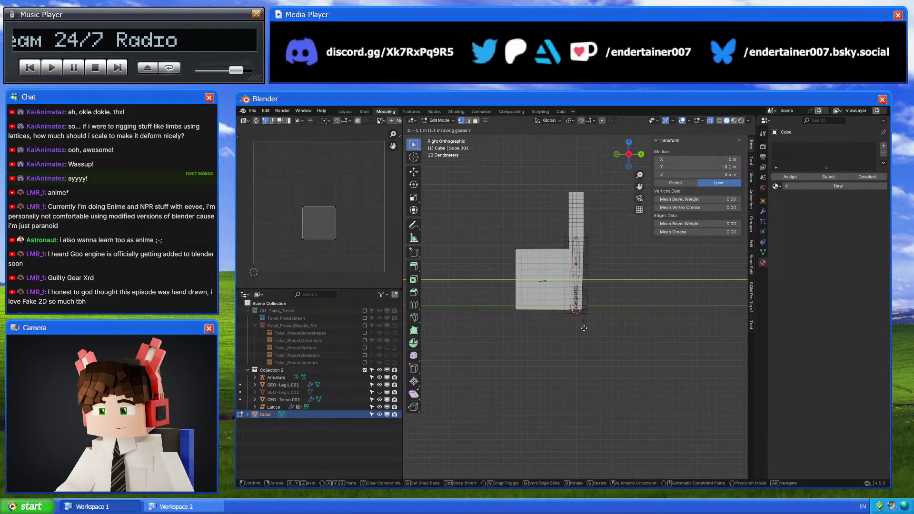
{"action": "left_click", "coordinate": [586, 328]}
Lower the cube's top vertices along global Z until the block is 0.1 m tall
{"action": "left_click", "coordinate": [544, 249]}
{"action": "key", "text": "g"}
{"action": "key", "text": "z"}
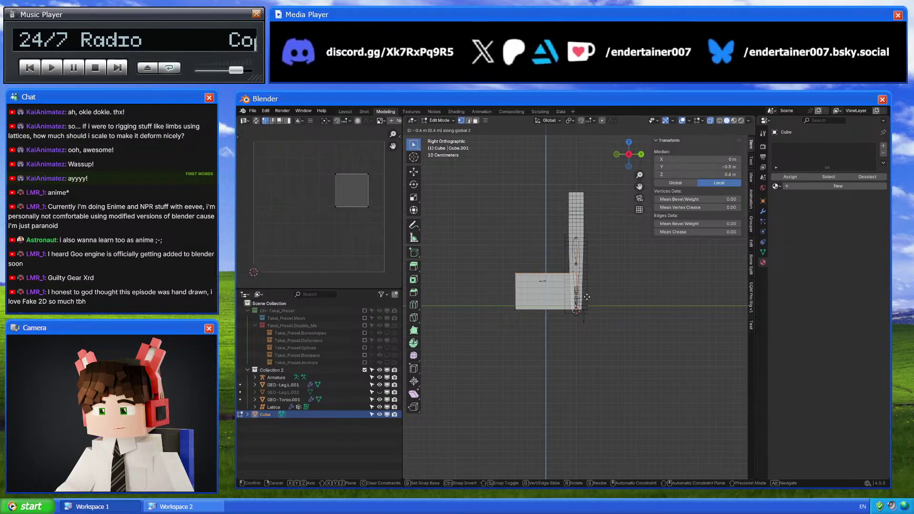
{"action": "left_click", "coordinate": [576, 309]}
Move the block's -Y side vertices 0.8 m along global Y to shorten it to foot length
{"action": "left_click_drag", "start_coordinate": [518, 319], "coordinate": [518, 319]}
{"action": "key", "text": "g"}
{"action": "key", "text": "z"}
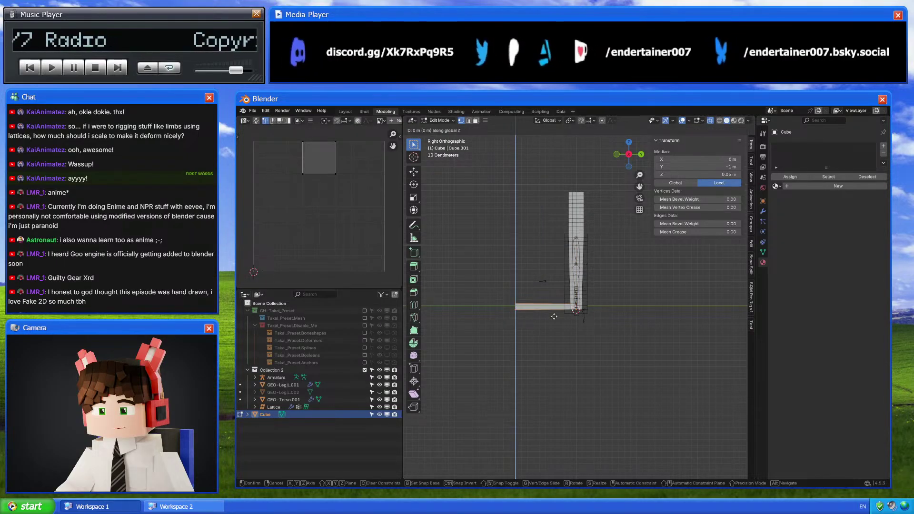
{"action": "key", "text": "y"}
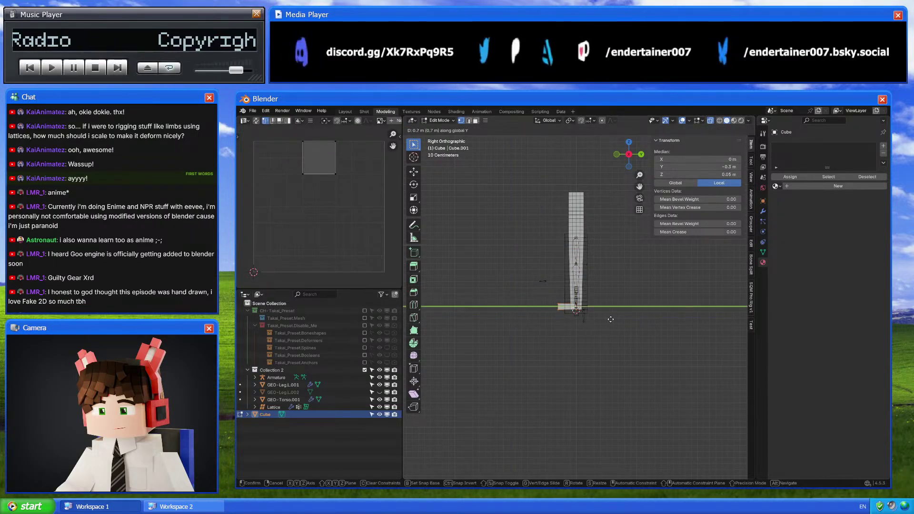
{"action": "left_click", "coordinate": [616, 319]}
Slope the foot block's toe by moving its upper front edge 0.03 m along Y and -0.02 m along Z
{"action": "scroll", "coordinate": [616, 319], "scroll_direction": "up", "scroll_amount": 8}
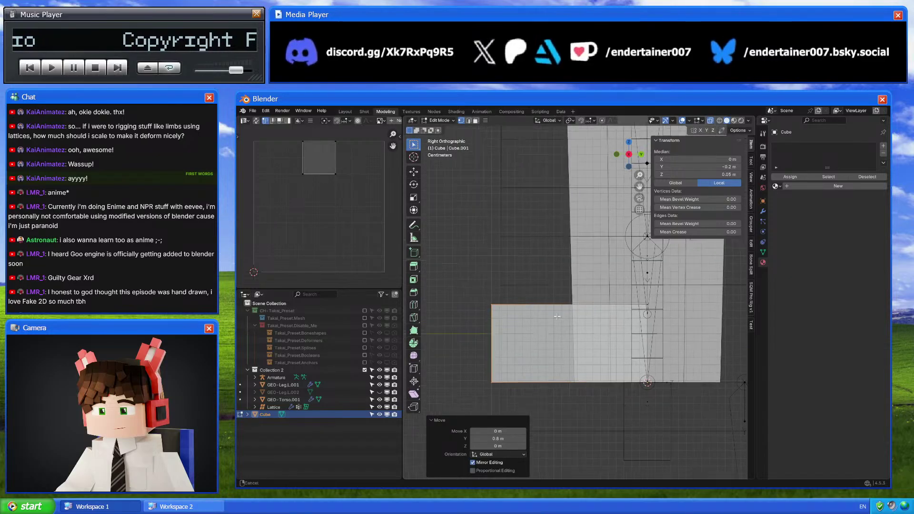
{"action": "left_click_drag", "start_coordinate": [465, 281], "coordinate": [531, 330]}
{"action": "key", "text": "g"}
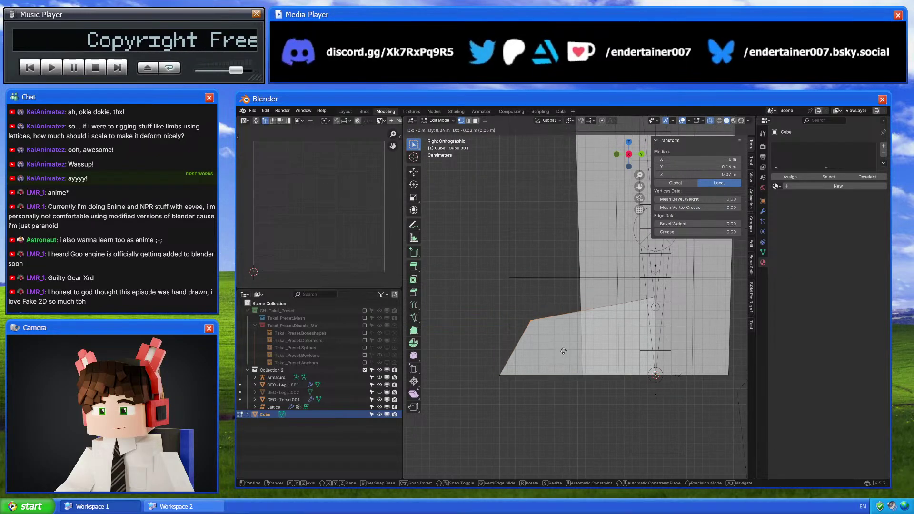
{"action": "left_click", "coordinate": [559, 348]}
{"action": "scroll", "coordinate": [559, 348], "scroll_direction": "down", "scroll_amount": 4}
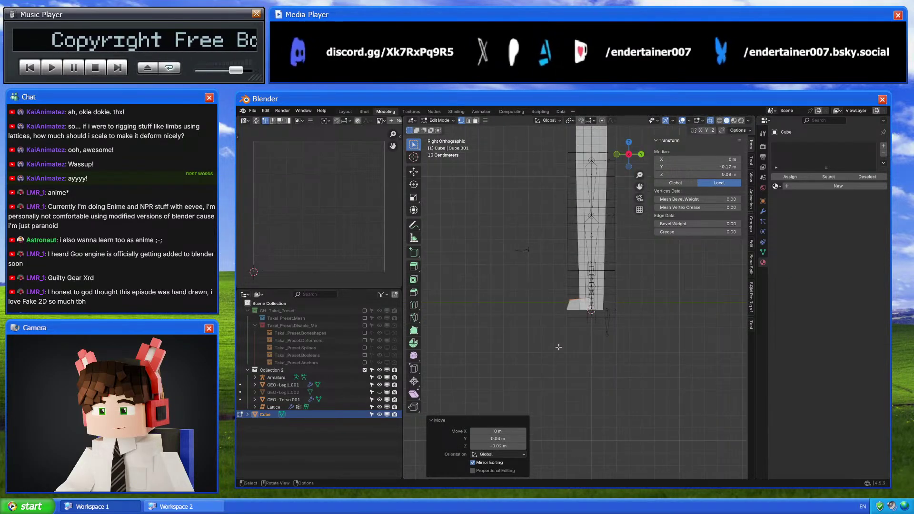
{"action": "key", "text": "Tab"}
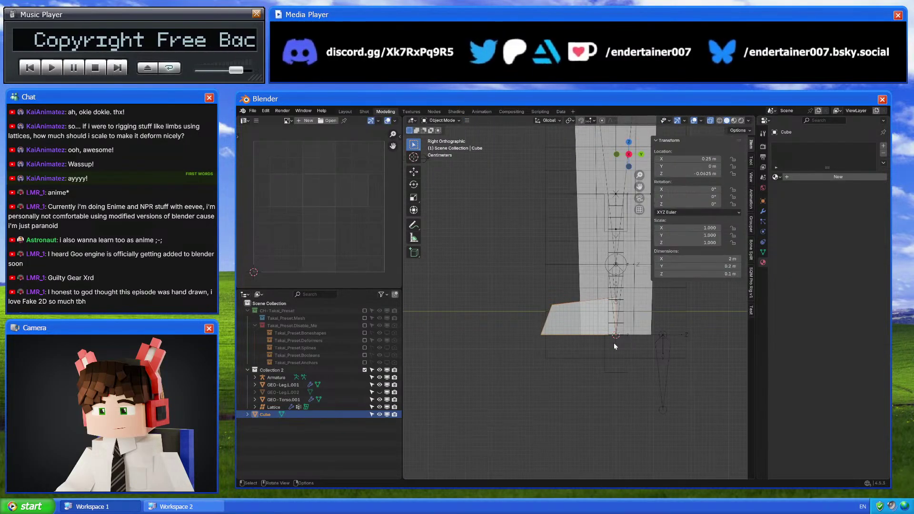
Parent the foot block to the armature's ankle bone, Bone.002, using Bone parenting, and return to Object Mode
{"action": "left_click", "coordinate": [659, 339]}
{"action": "key", "text": "ctrl+Tab"}
{"action": "left_click", "coordinate": [617, 309]}
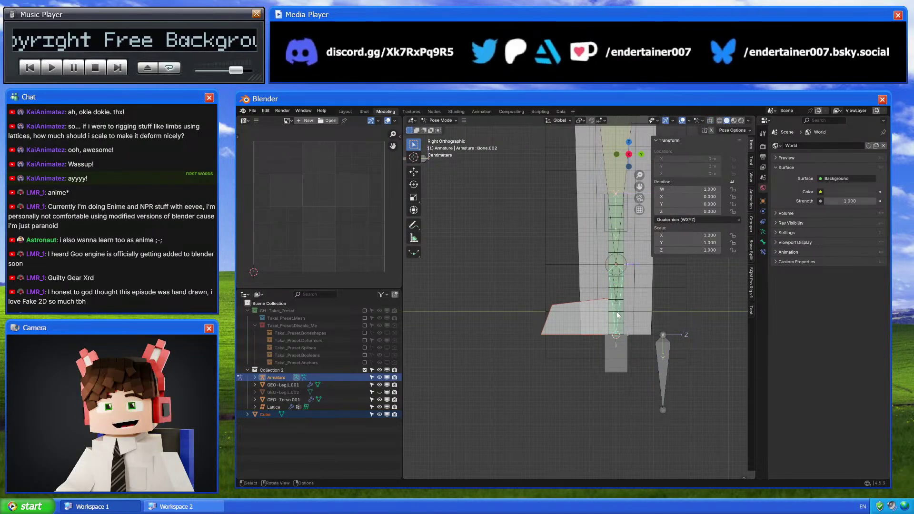
{"action": "key", "text": "ctrl+p"}
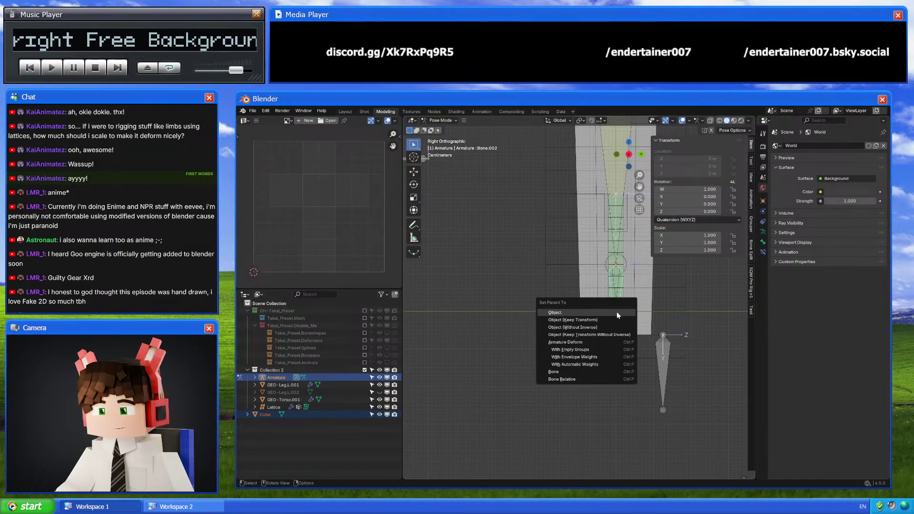
{"action": "left_click", "coordinate": [564, 370]}
{"action": "key", "text": "ctrl+Tab"}
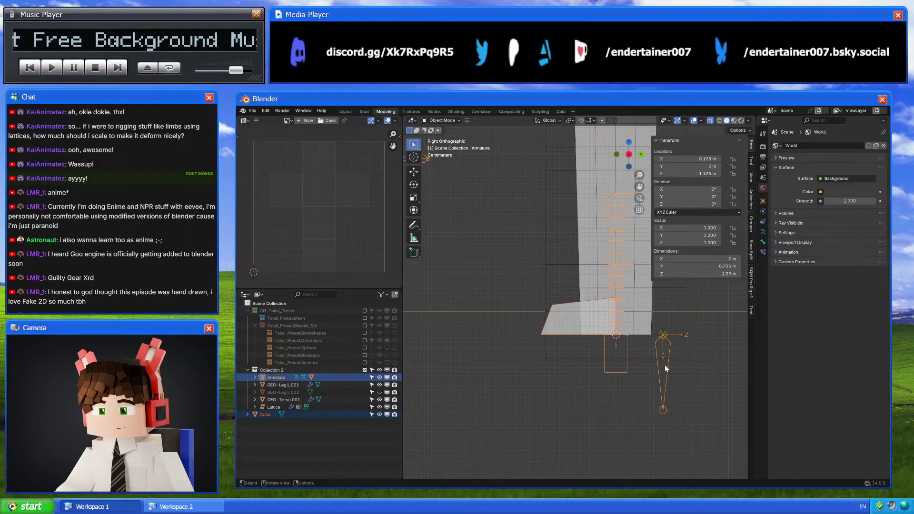
Try moving the foot control bone in Pose Mode with and without overlays to check how the foot follows the bending leg
{"action": "key", "text": "ctrl+Tab"}
{"action": "key", "text": "g"}
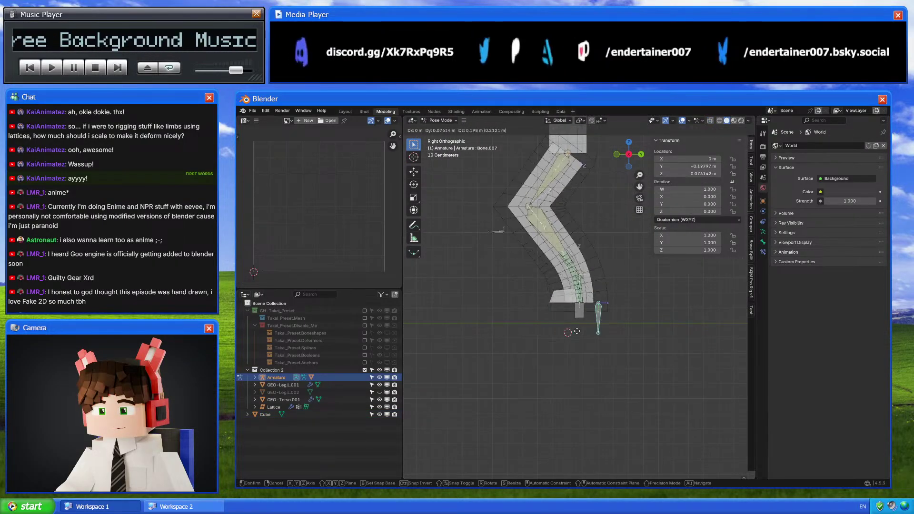
{"action": "key", "text": "Escape"}
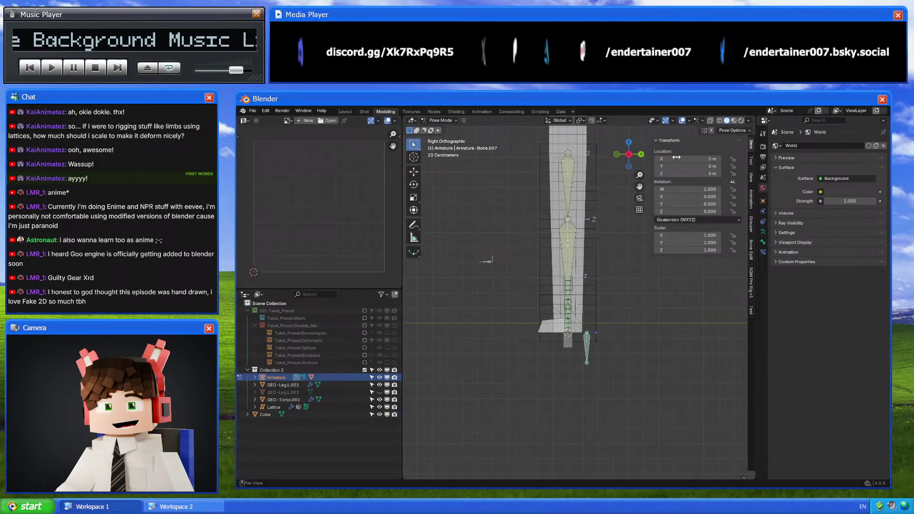
{"action": "left_click", "coordinate": [682, 122]}
{"action": "key", "text": "g"}
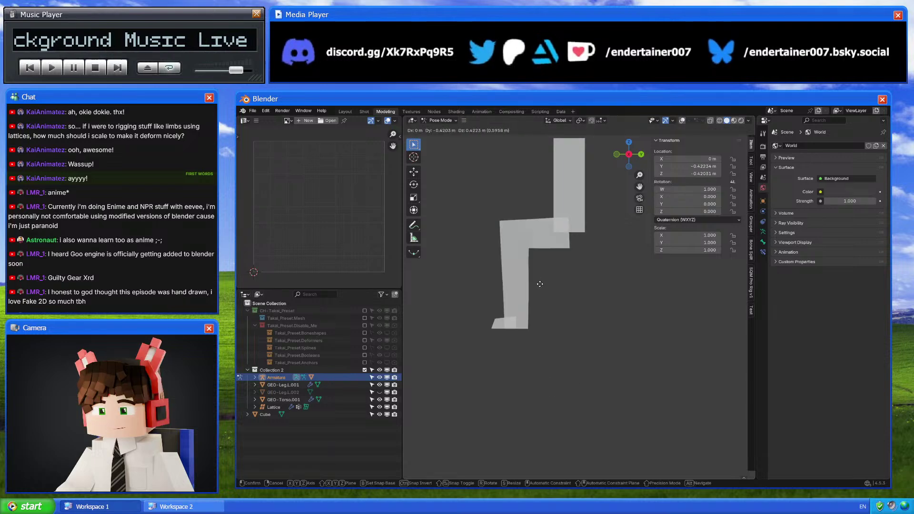
{"action": "key", "text": "Escape"}
{"action": "middle_click_drag", "start_coordinate": [584, 312], "coordinate": [624, 321]}
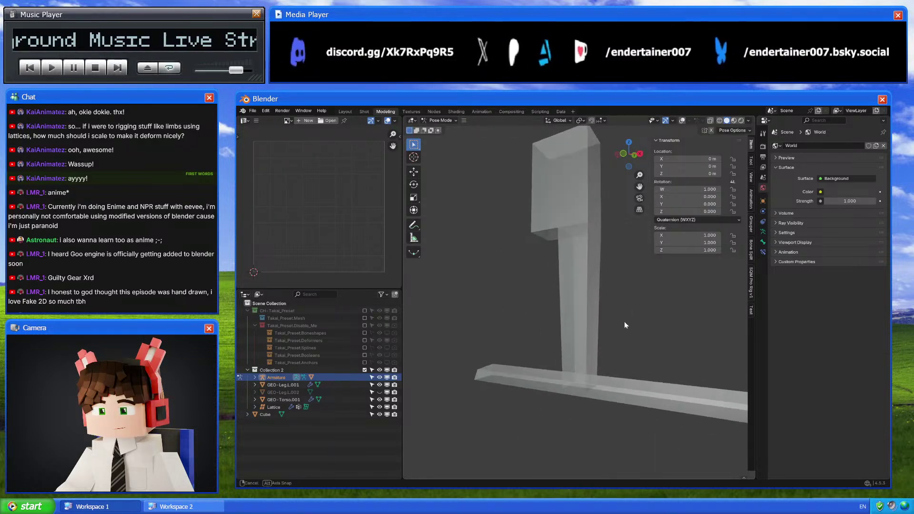
{"action": "key", "text": "ctrl+Tab"}
{"action": "left_click", "coordinate": [694, 121]}
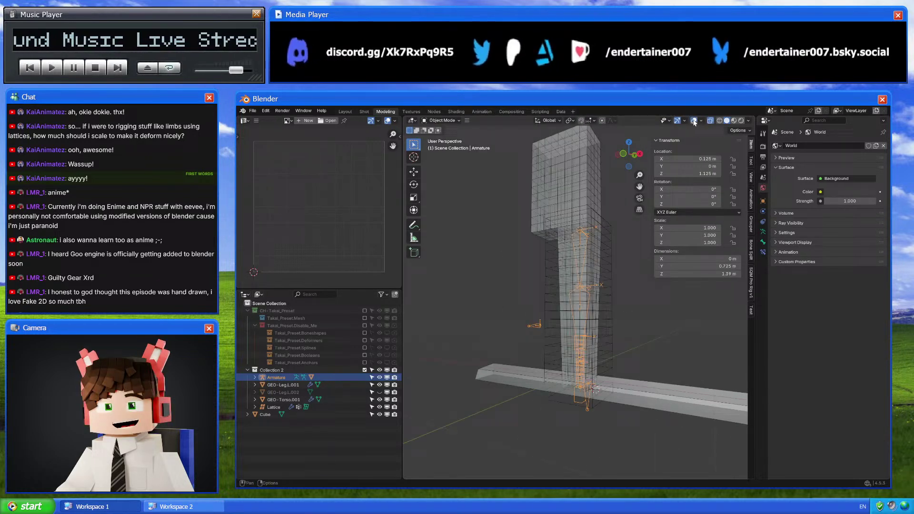
Move the foot block's +X side vertices -1 m along global X in front view
{"action": "left_click", "coordinate": [637, 408]}
{"action": "key", "text": "KP_1"}
{"action": "left_click", "coordinate": [629, 154]}
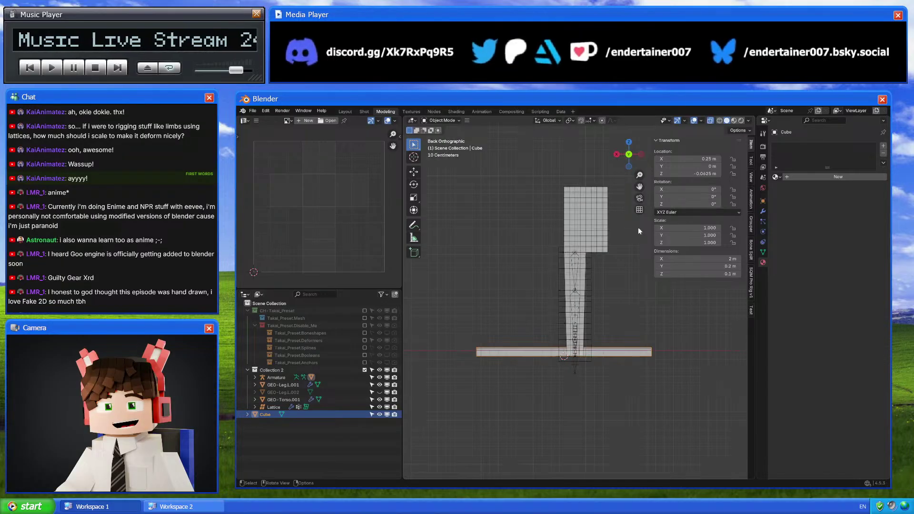
{"action": "key", "text": "KP_1"}
{"action": "key", "text": "Tab"}
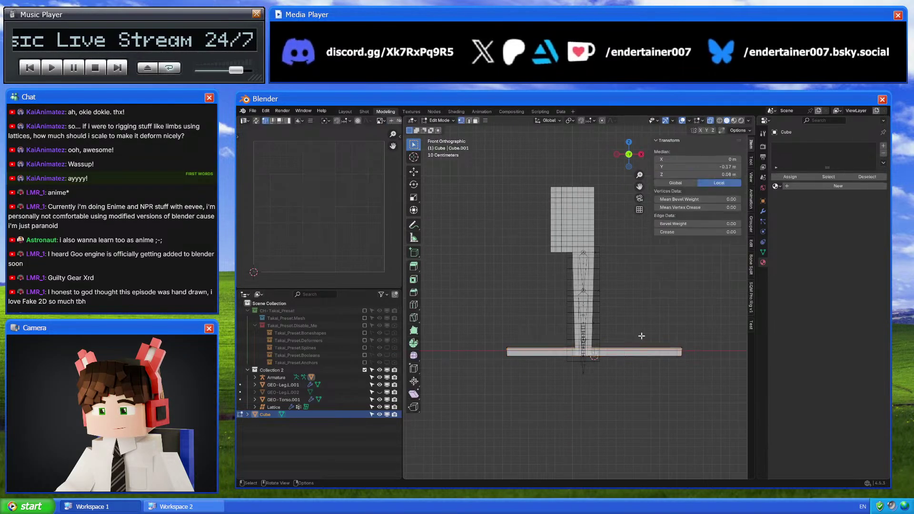
{"action": "key", "text": "g"}
{"action": "key", "text": "y"}
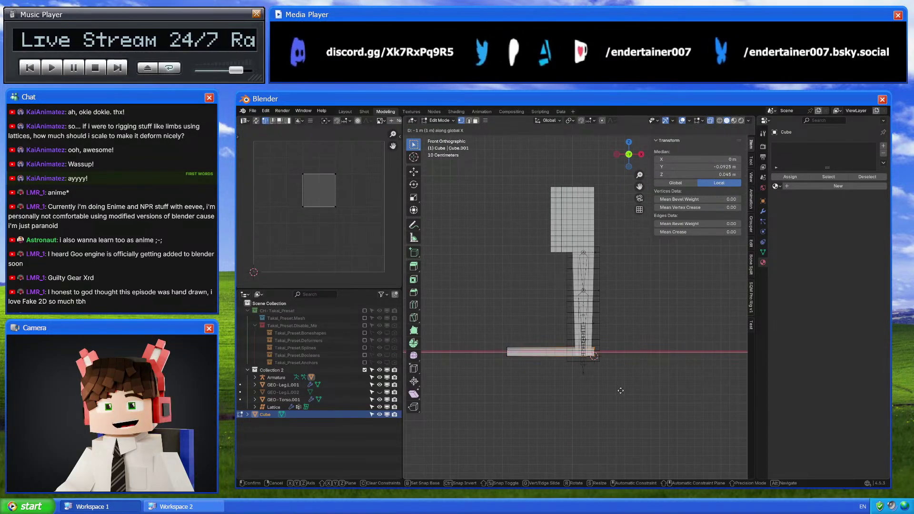
{"action": "left_click", "coordinate": [583, 388]}
Move the foot block's -X side vertices 0.8 m along global X to narrow it towards the leg
{"action": "left_click_drag", "start_coordinate": [503, 320], "coordinate": [521, 358]}
{"action": "key", "text": "g"}
{"action": "key", "text": "x"}
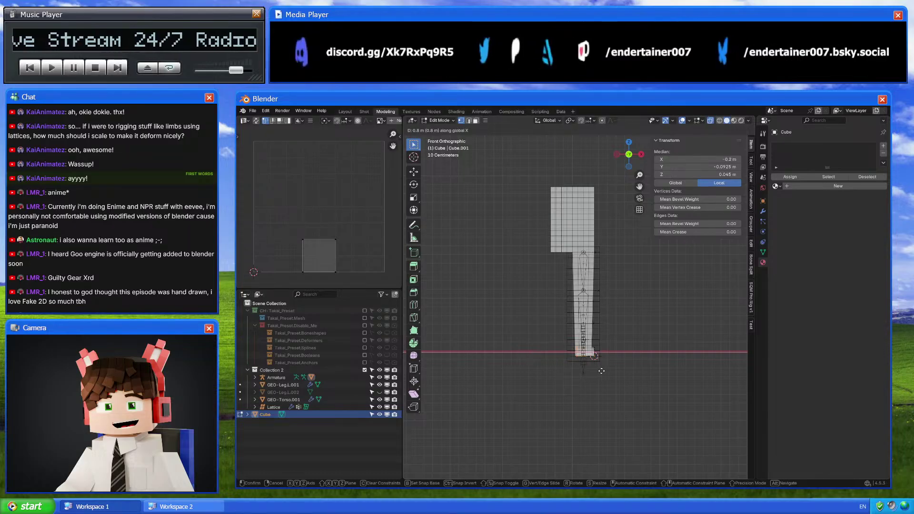
{"action": "left_click", "coordinate": [604, 371]}
Fit the foot block to the leg's width by moving its +X side -0.03 m along X and making the block 0.19 m wide
{"action": "scroll", "coordinate": [619, 381], "scroll_direction": "up", "scroll_amount": 6}
{"action": "key", "text": "g"}
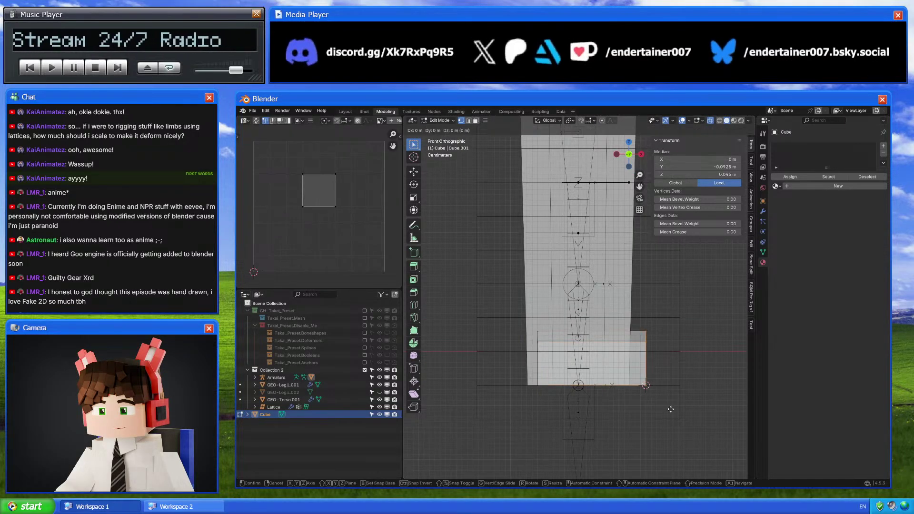
{"action": "key", "text": "x"}
{"action": "left_click", "coordinate": [655, 405]}
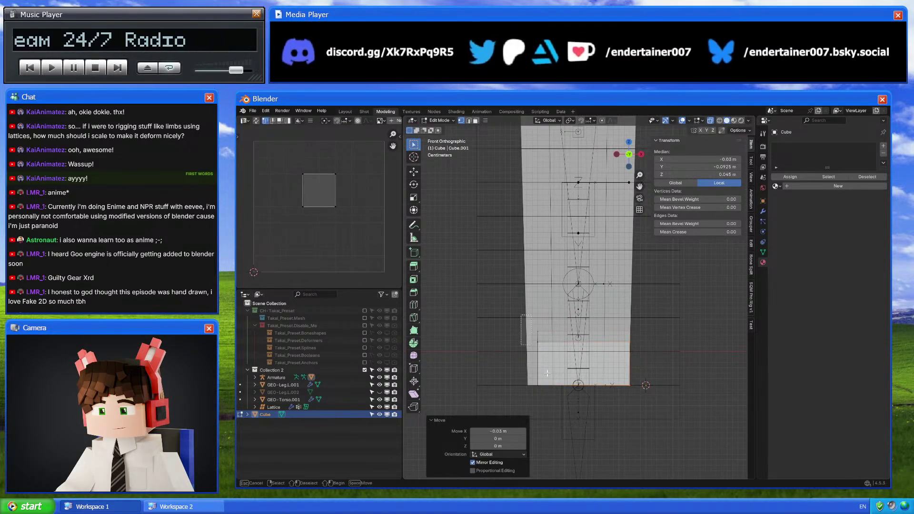
{"action": "key", "text": "Tab"}
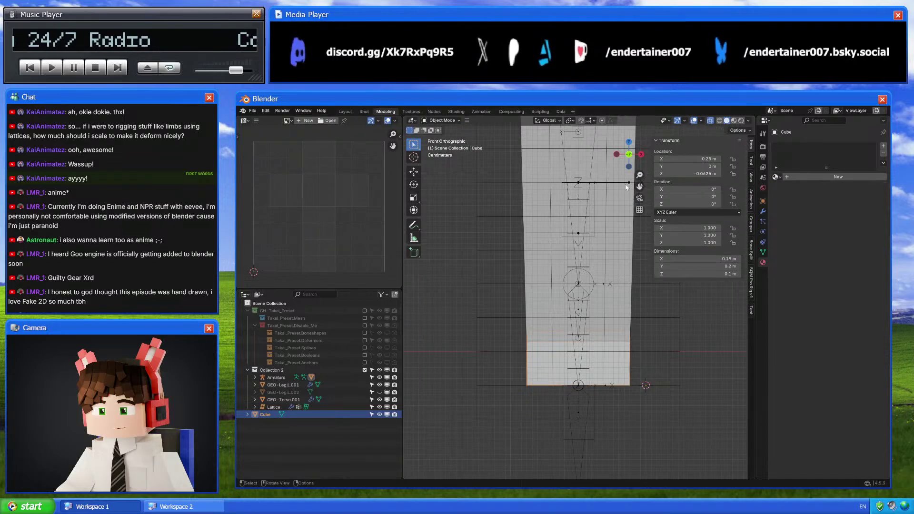
Pose the armature in side view, show the Bones.003 bone collection and select its large bone, Bone.009
{"action": "left_click", "coordinate": [641, 154]}
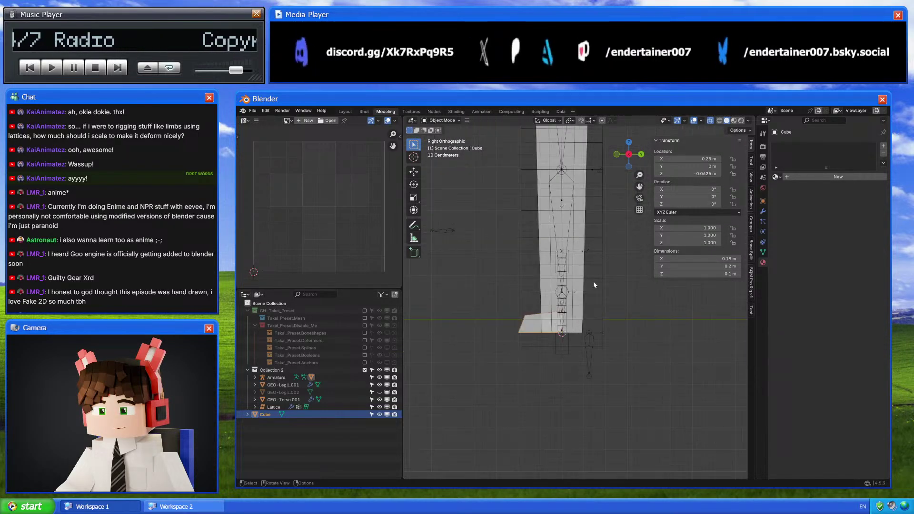
{"action": "left_click", "coordinate": [592, 336]}
{"action": "key", "text": "ctrl+Tab"}
{"action": "scroll", "coordinate": [594, 353], "scroll_direction": "down", "scroll_amount": 3}
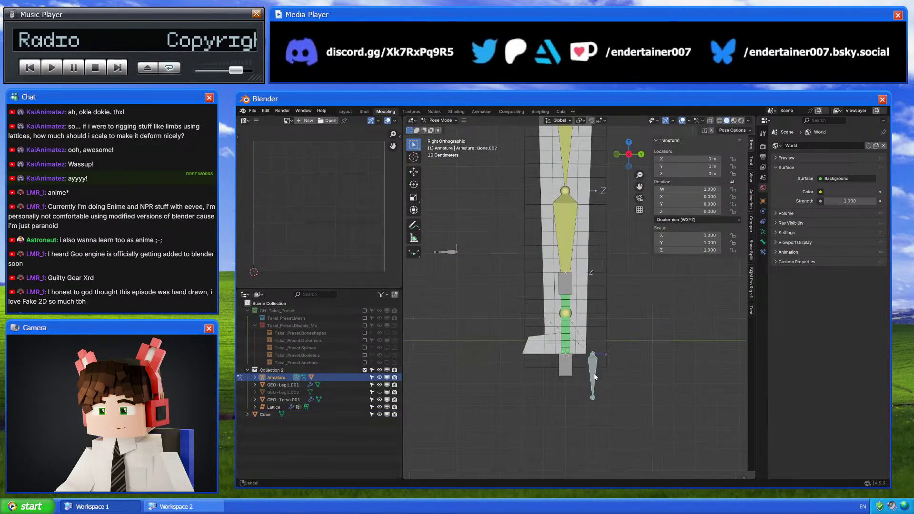
{"action": "left_click", "coordinate": [763, 241]}
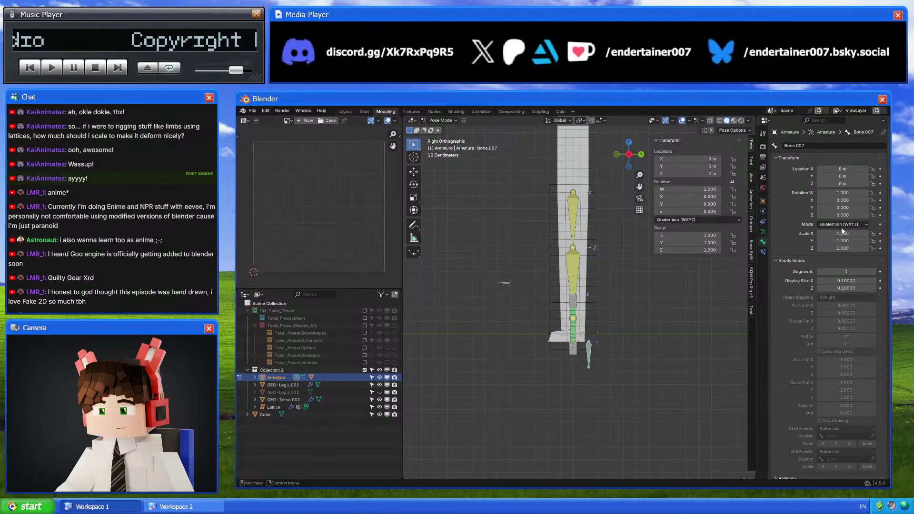
{"action": "left_click", "coordinate": [763, 231]}
{"action": "left_click", "coordinate": [858, 218]}
{"action": "left_click", "coordinate": [600, 353]}
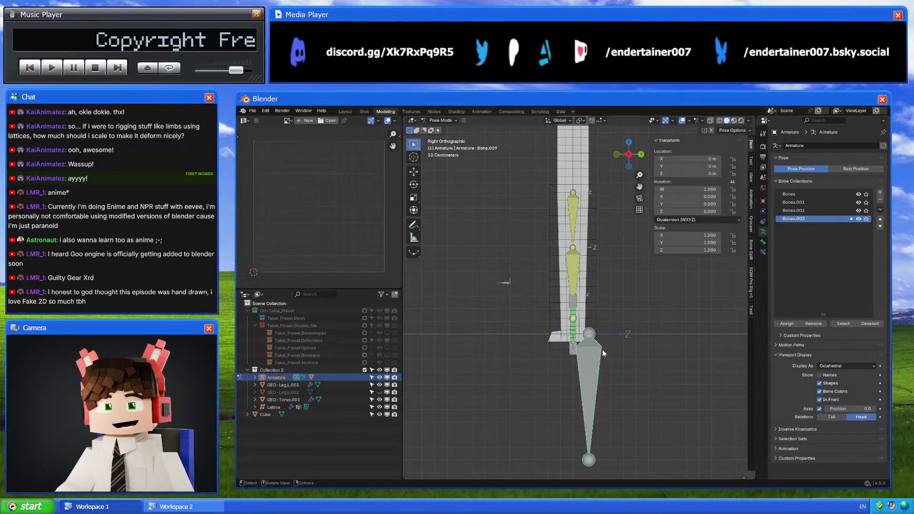
Copy the large bone's global transform, hide the Bones.003 collection and paste the transform onto the foot control bone
{"action": "left_click", "coordinate": [751, 200]}
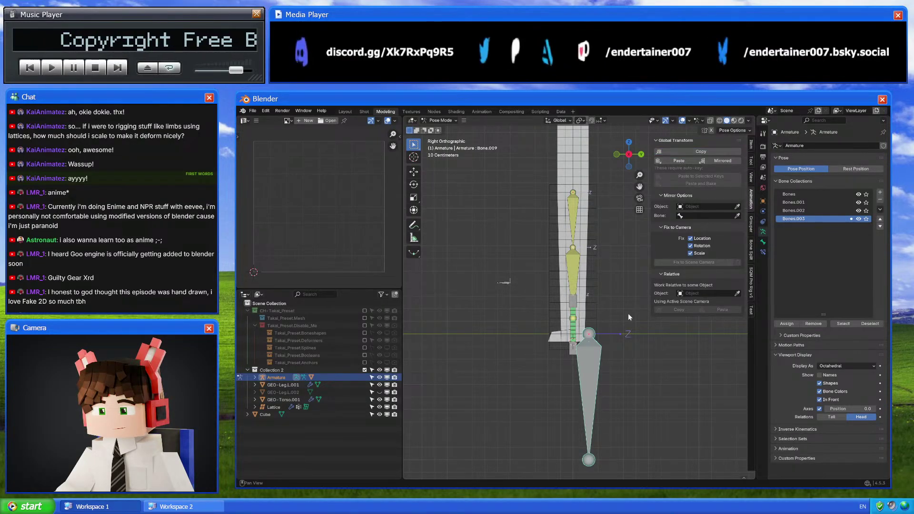
{"action": "left_click", "coordinate": [859, 219]}
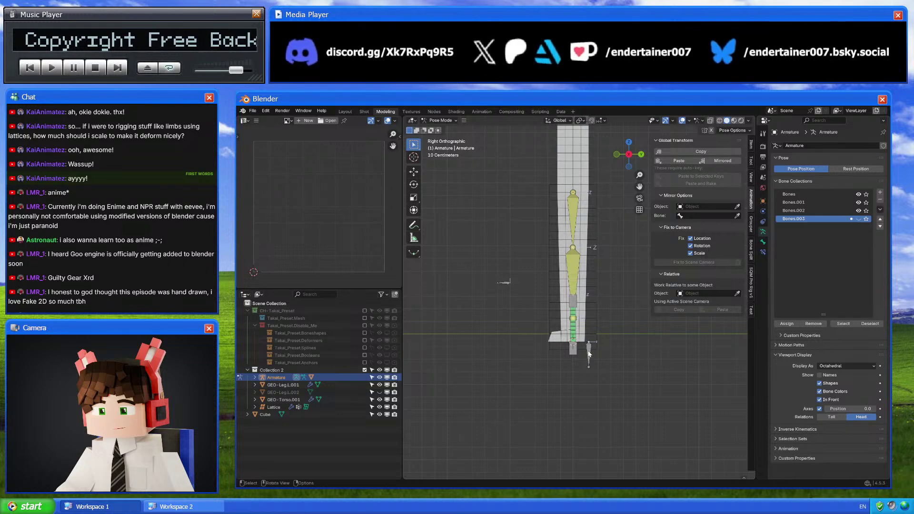
{"action": "left_click", "coordinate": [678, 161]}
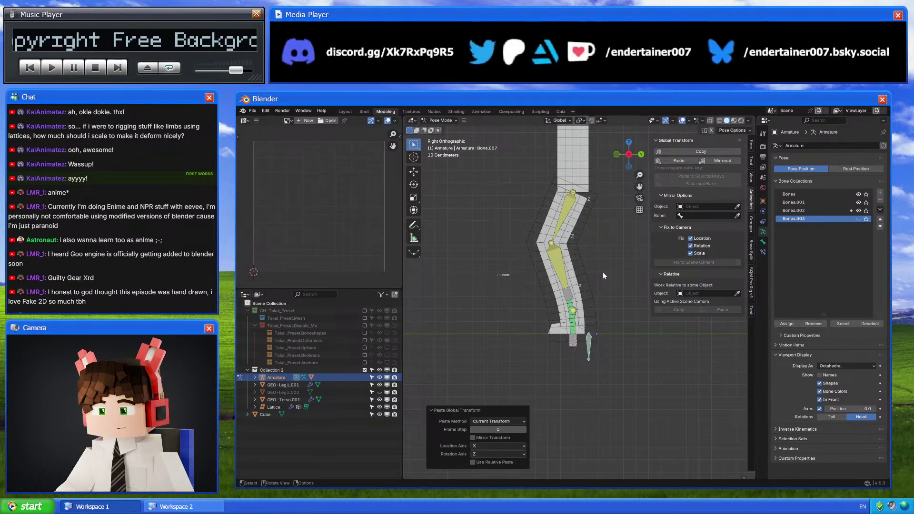
Hide the viewport overlays and test-move the foot control bone along global Y to judge the leg's bend
{"action": "left_click", "coordinate": [681, 121]}
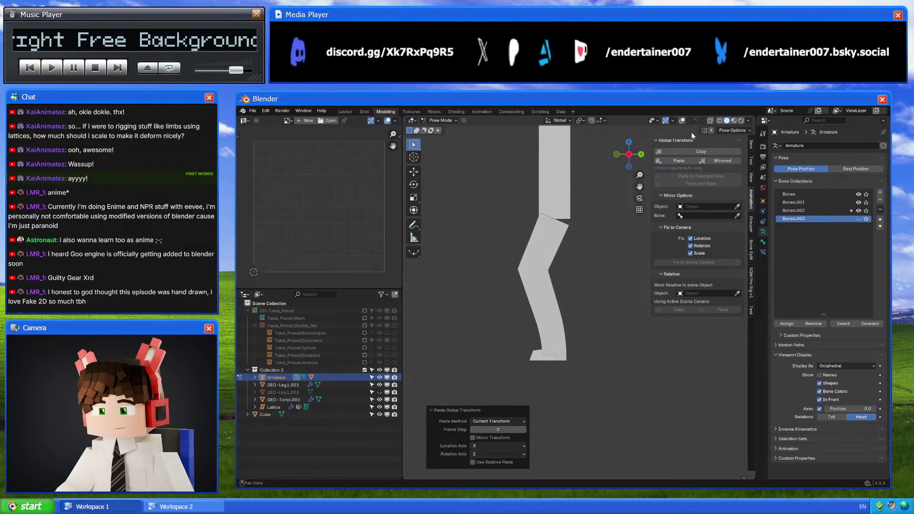
{"action": "left_click", "coordinate": [681, 120]}
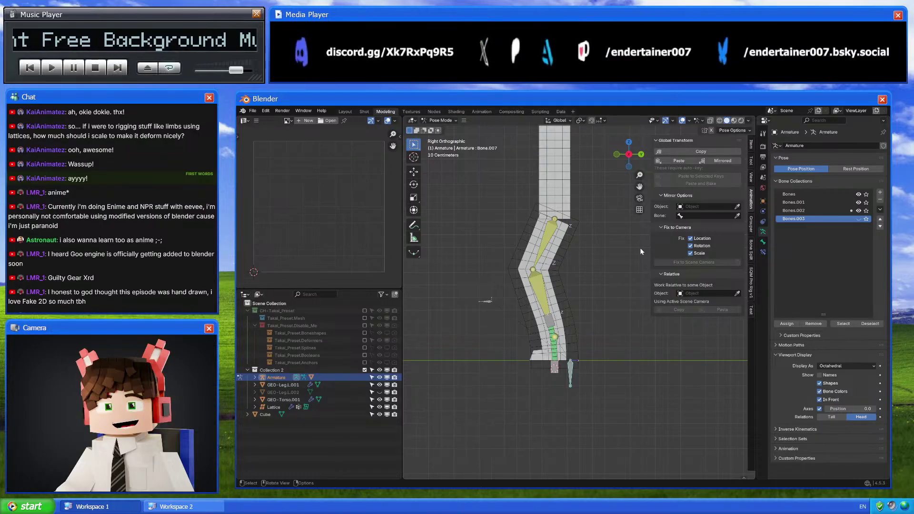
{"action": "key", "text": "shift+alt+z"}
{"action": "scroll", "coordinate": [552, 299], "scroll_direction": "down", "scroll_amount": 3}
{"action": "key", "text": "g"}
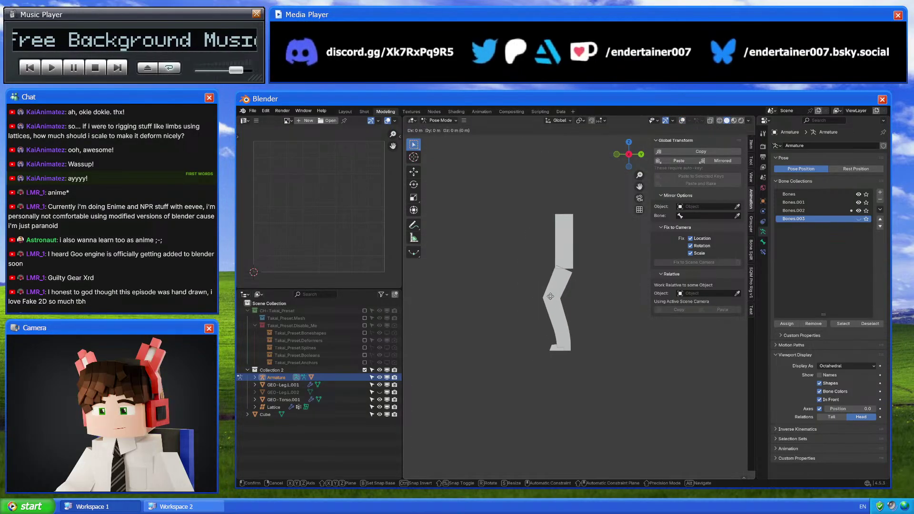
{"action": "key", "text": "y"}
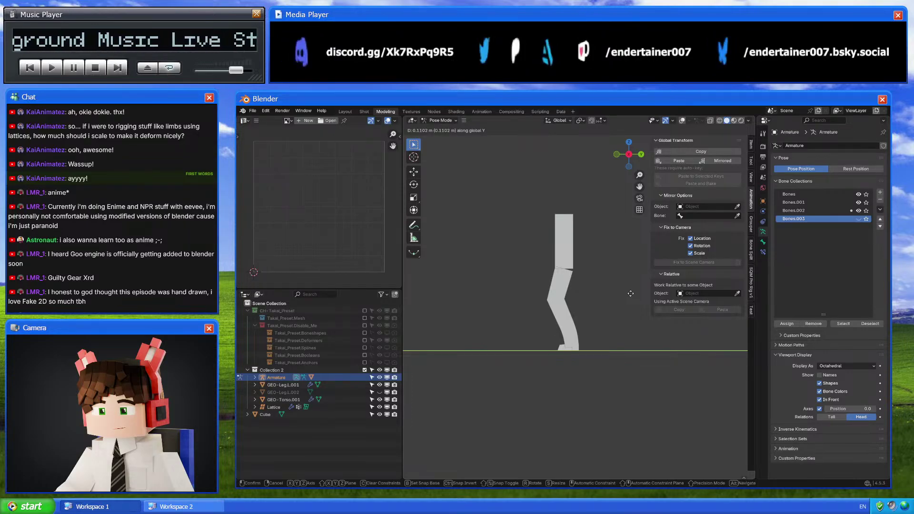
{"action": "key", "text": "Escape"}
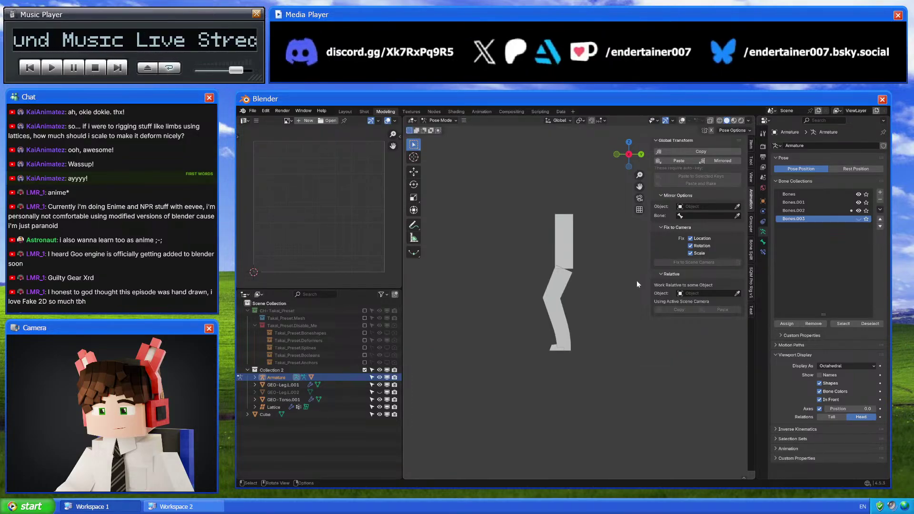
{"action": "left_click", "coordinate": [683, 121]}
{"action": "left_click", "coordinate": [683, 121]}
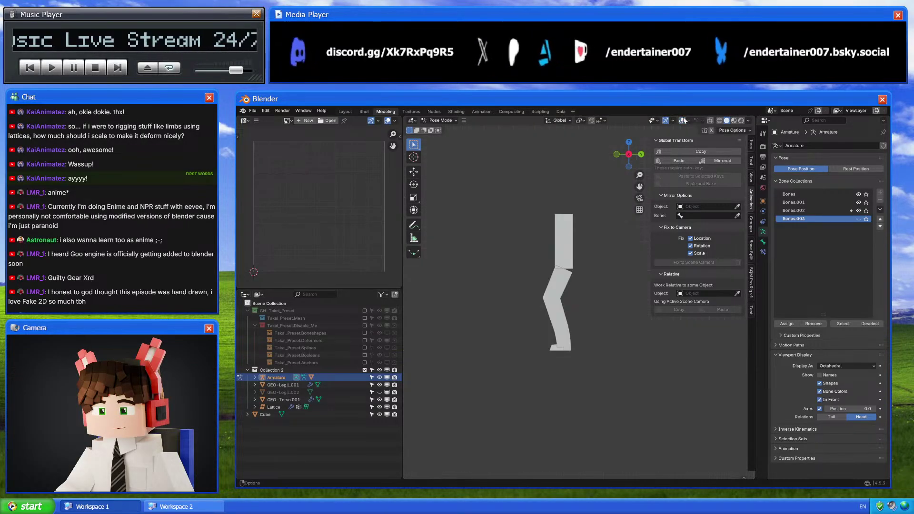
Move the foot control bone about -0.04 m along global Z and about 0.058 m along global Y to test the bend
{"action": "key", "text": "g"}
{"action": "key", "text": "y"}
{"action": "key", "text": "z"}
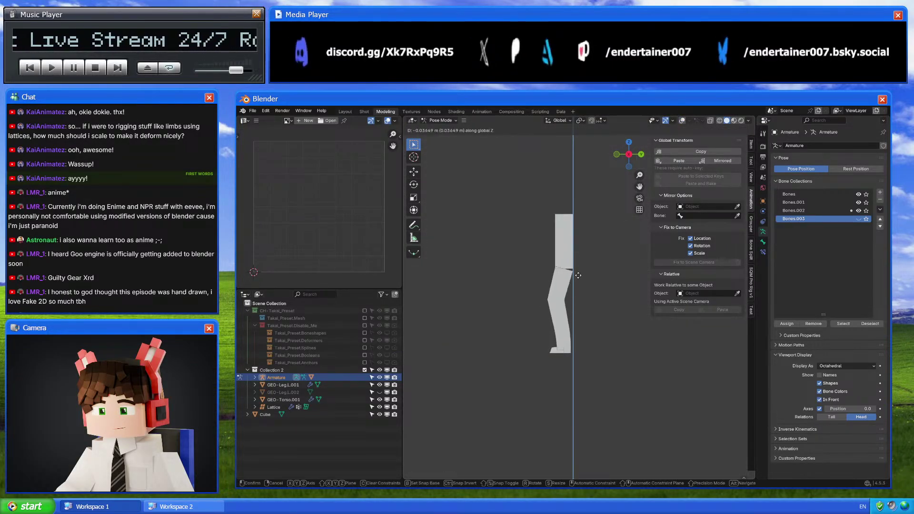
{"action": "left_click", "coordinate": [590, 275]}
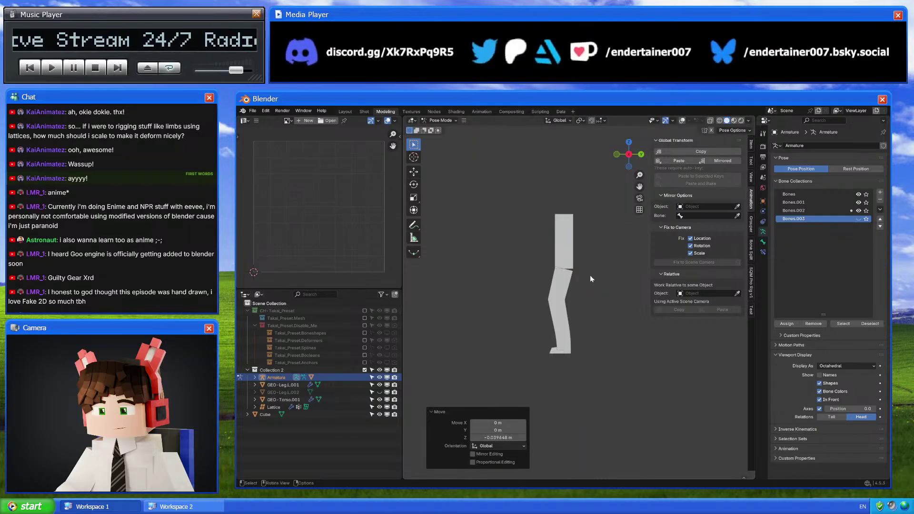
{"action": "key", "text": "g"}
{"action": "key", "text": "y"}
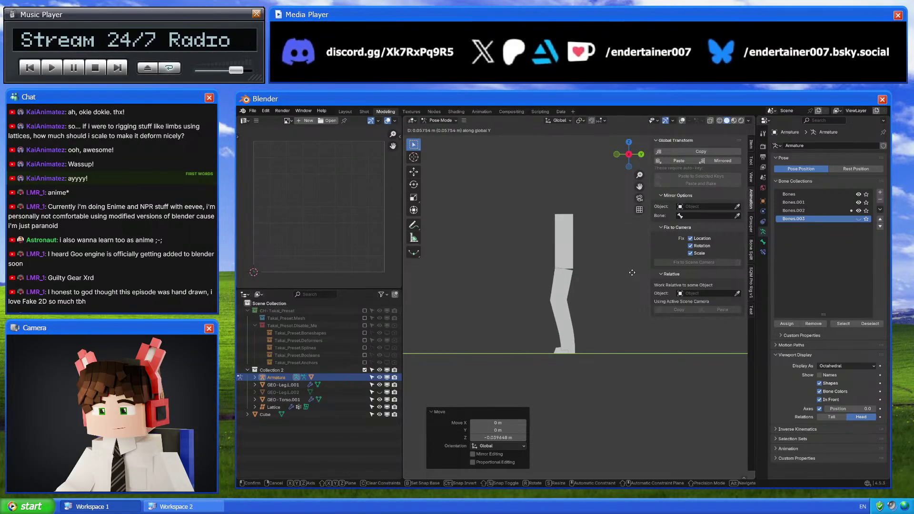
{"action": "left_click", "coordinate": [632, 275]}
{"action": "scroll", "coordinate": [601, 291], "scroll_direction": "up", "scroll_amount": 3}
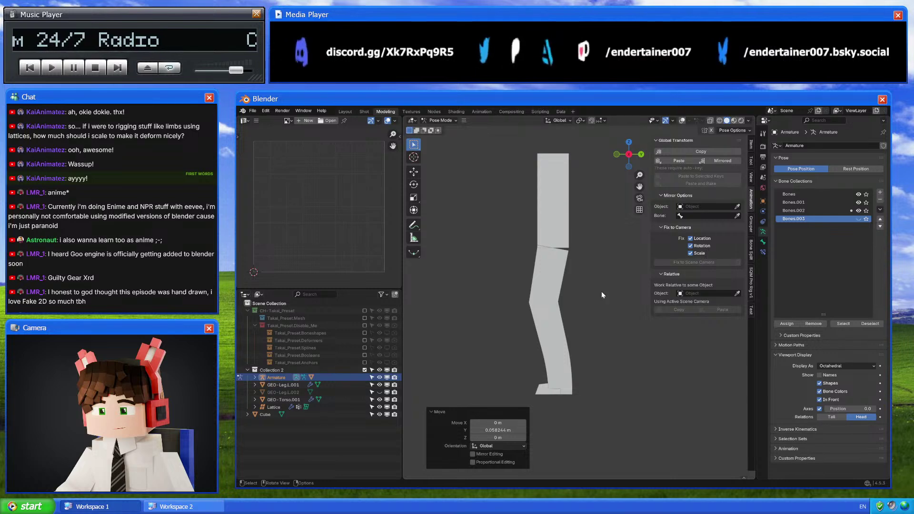
Show the overlays, switch to Object Mode, select the leg mesh and check the bent leg with overlays hidden
{"action": "left_click", "coordinate": [682, 120]}
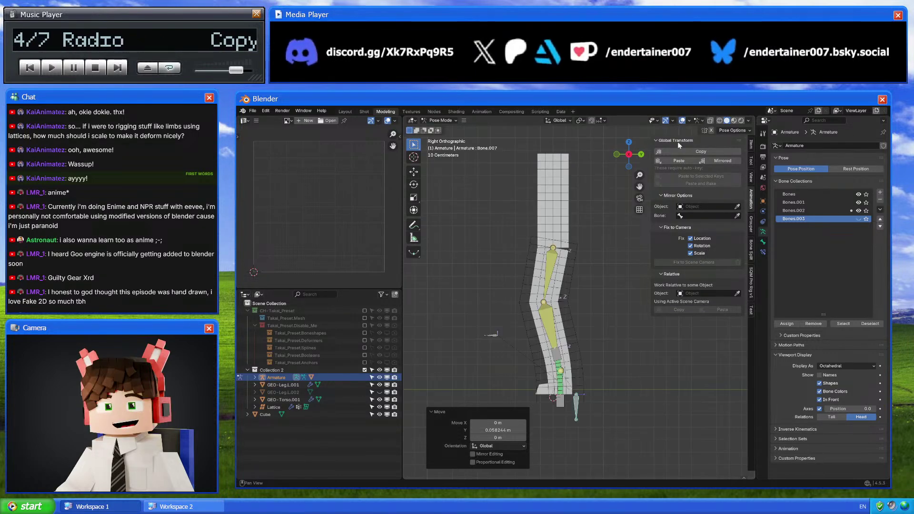
{"action": "key", "text": "ctrl+Tab"}
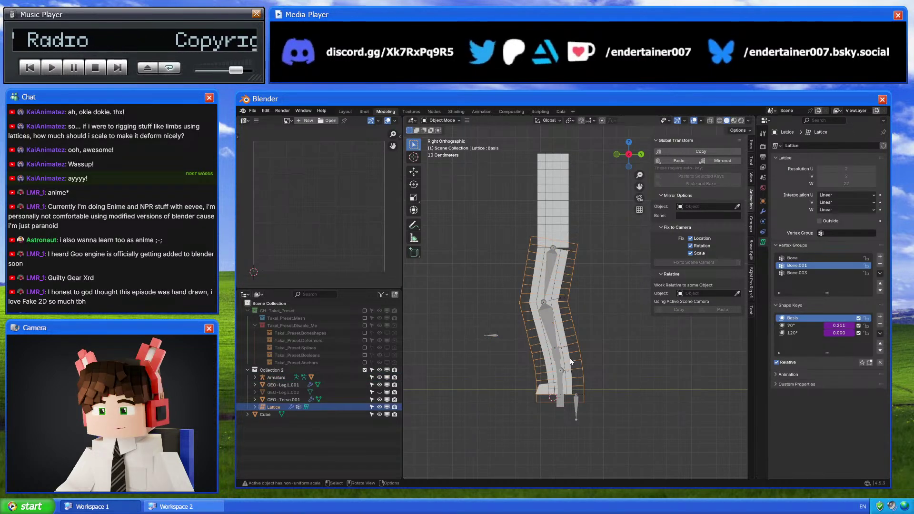
{"action": "left_click", "coordinate": [572, 360]}
{"action": "middle_click_drag", "start_coordinate": [573, 361], "coordinate": [604, 316], "text": "shift"}
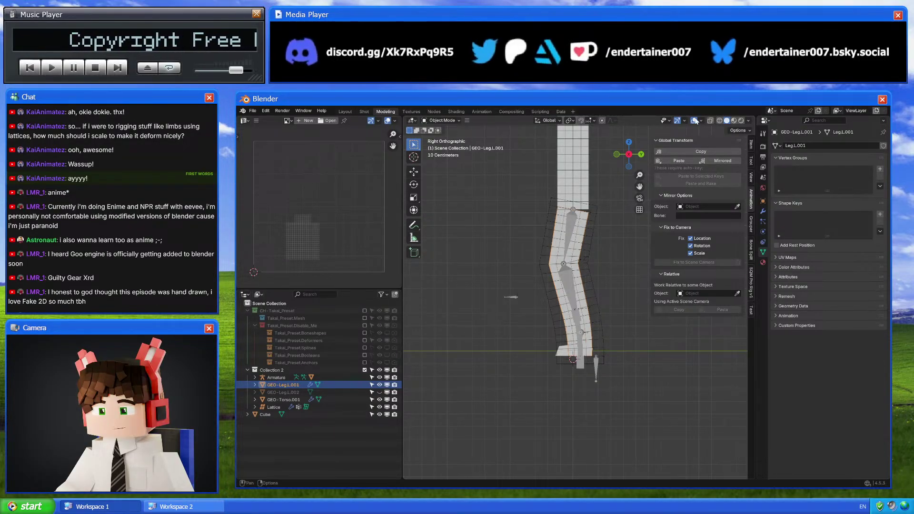
{"action": "key", "text": "shift+alt+z"}
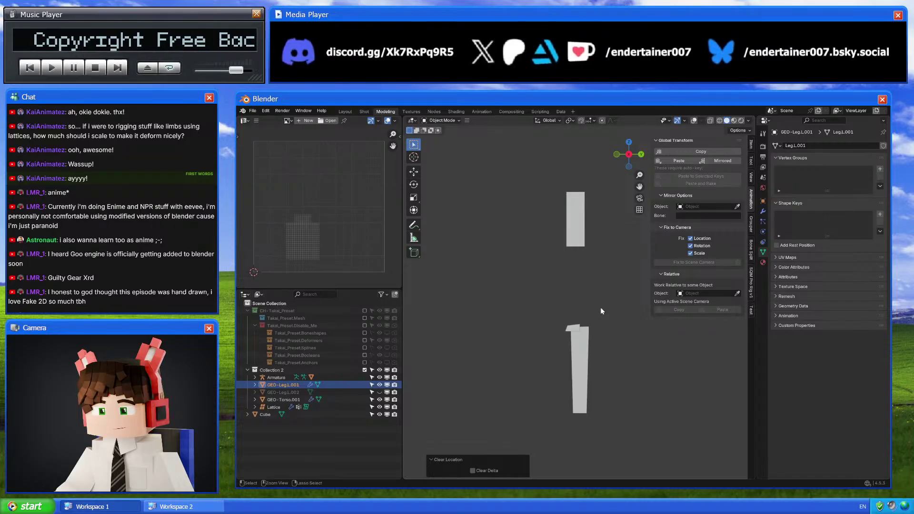
{"action": "left_click", "coordinate": [695, 123]}
{"action": "left_click", "coordinate": [590, 339]}
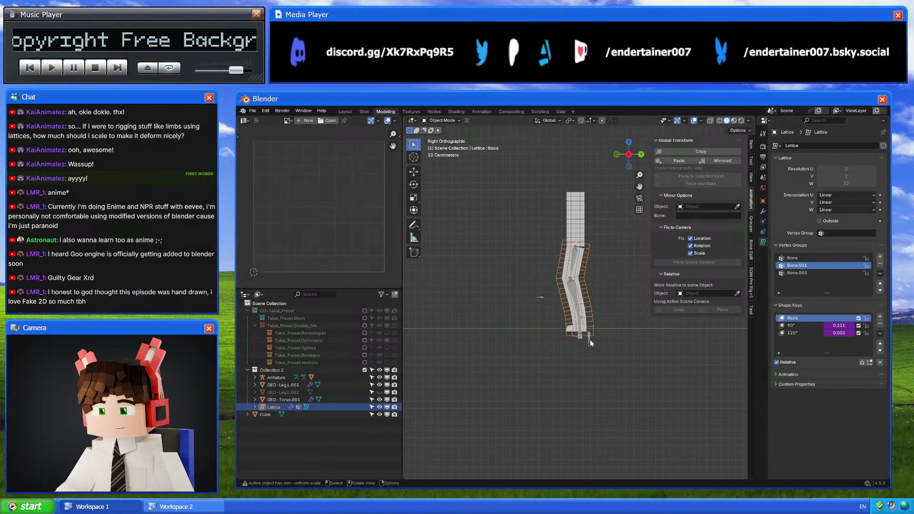
Clear the foot control bone's location in Pose Mode and test-move it along global Z with the overlays hidden
{"action": "key", "text": "alt+g"}
{"action": "key", "text": "ctrl+Tab"}
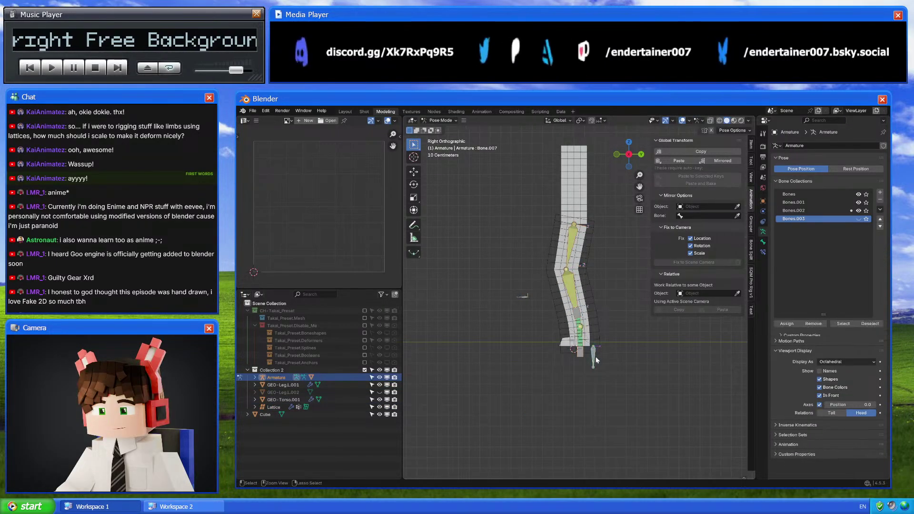
{"action": "left_click", "coordinate": [683, 121]}
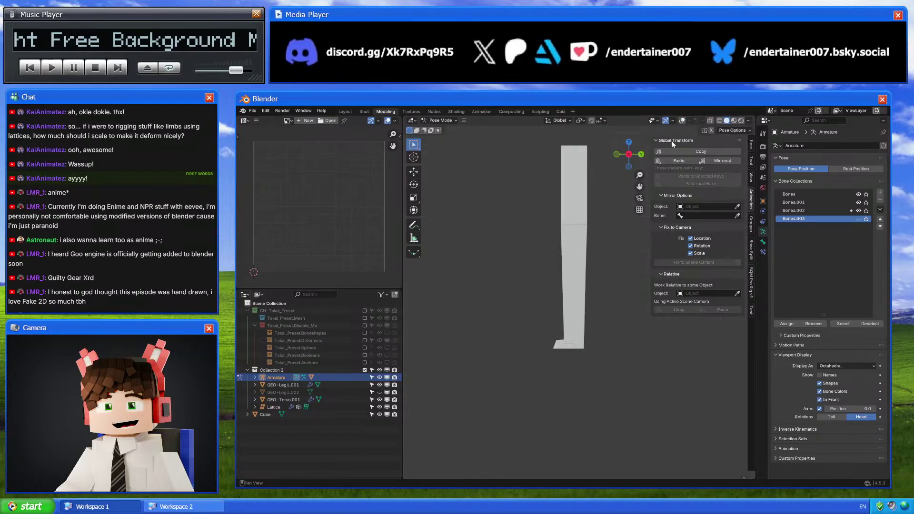
{"action": "key", "text": "g"}
{"action": "key", "text": "z"}
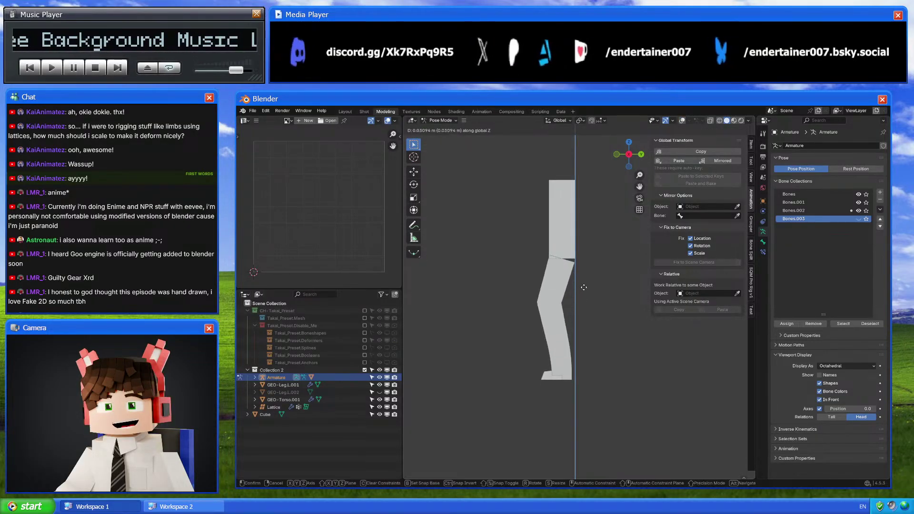
{"action": "key", "text": "Escape"}
{"action": "left_click", "coordinate": [682, 121]}
Snap the 3D cursor to the lowest points of the lattice's rear edge in the lattice's Edit Mode
{"action": "scroll", "coordinate": [595, 258], "scroll_direction": "up", "scroll_amount": 3}
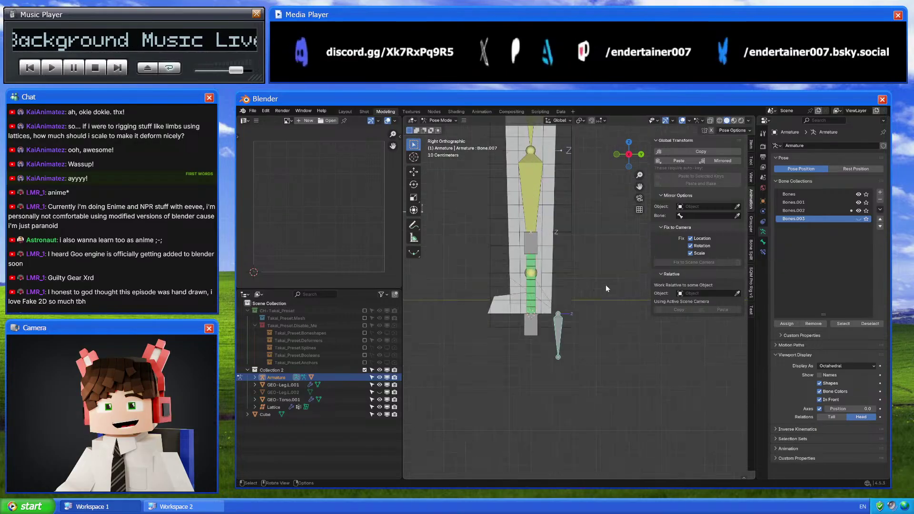
{"action": "key", "text": "ctrl+Tab"}
{"action": "left_click", "coordinate": [569, 307]}
{"action": "key", "text": "Tab"}
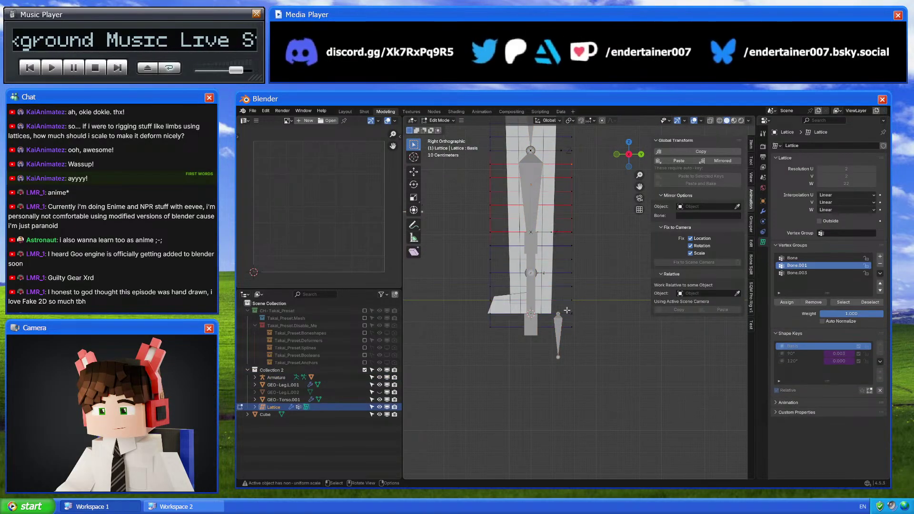
{"action": "key", "text": "Tab"}
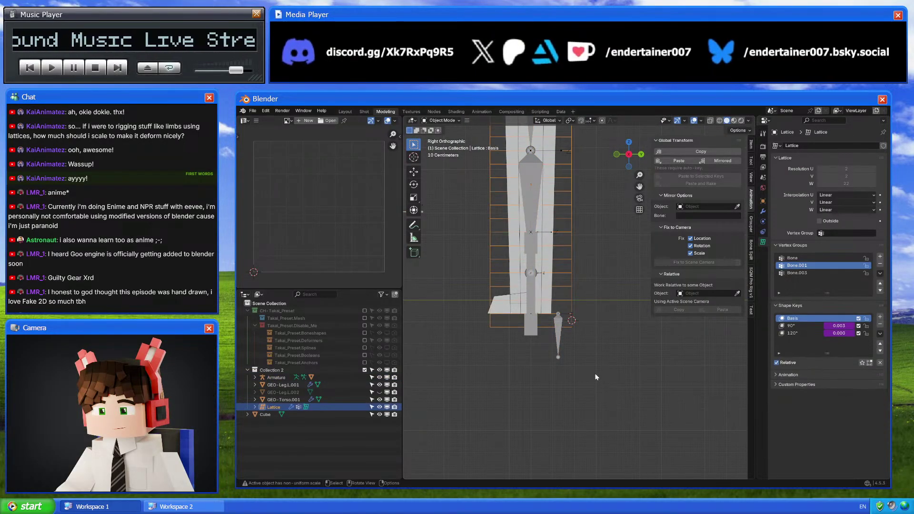
Show the Bones.003 collection and, in the armature's Edit Mode, snap Bone.009 to the 3D cursor
{"action": "left_click", "coordinate": [556, 341]}
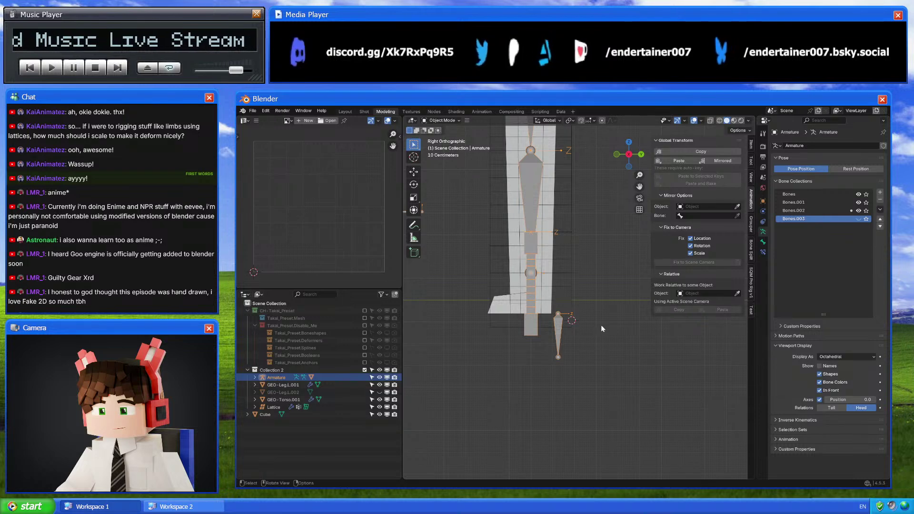
{"action": "left_click", "coordinate": [859, 219]}
{"action": "key", "text": "Tab"}
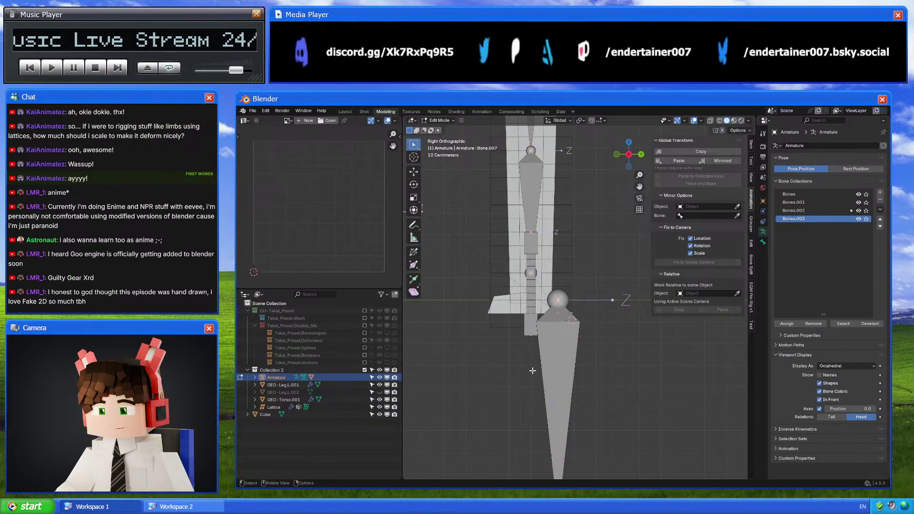
{"action": "left_click", "coordinate": [543, 374]}
{"action": "key", "text": "shift+s"}
{"action": "left_click", "coordinate": [594, 201]}
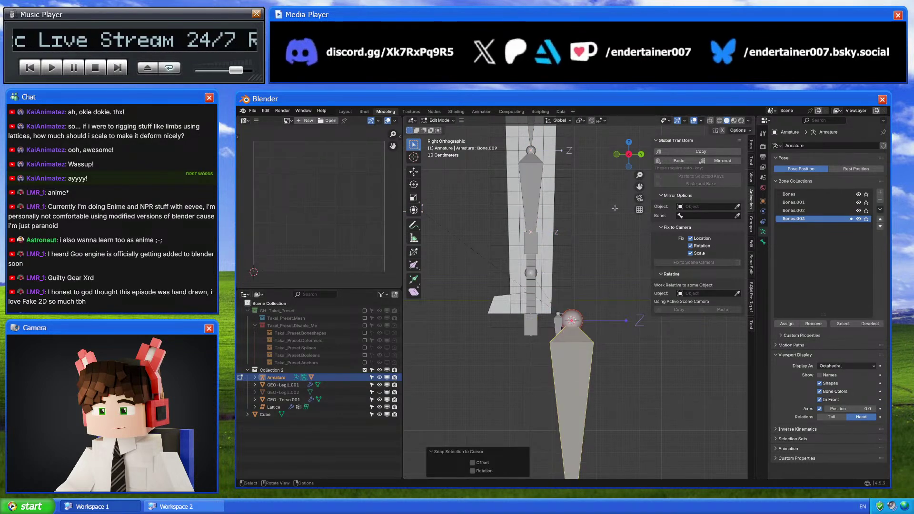
Undo the cursor snap, set Bone.009's head Z to the snapped -1.2188 m and restore its length to 1 m
{"action": "left_click", "coordinate": [752, 144]}
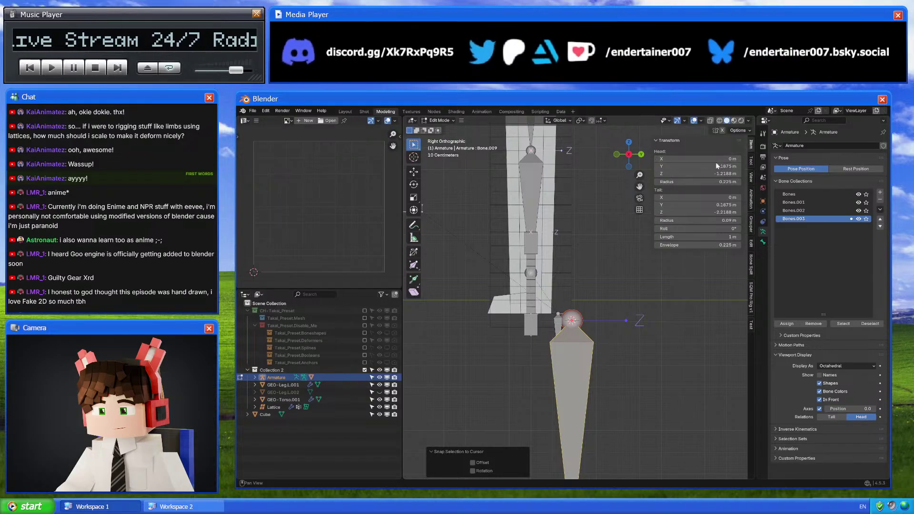
{"action": "key", "text": "ctrl+z"}
{"action": "key", "text": "shift+s"}
{"action": "left_click", "coordinate": [610, 293]}
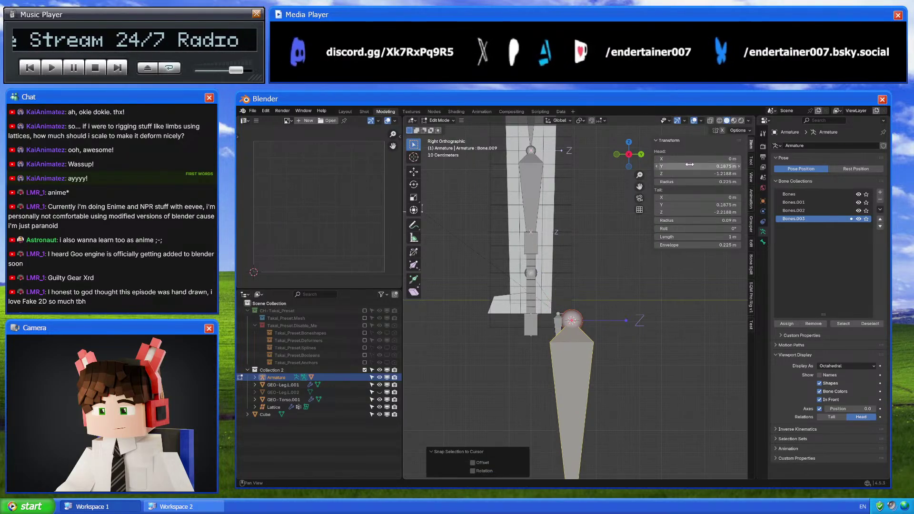
{"action": "left_click", "coordinate": [688, 174]}
{"action": "key", "text": "Escape"}
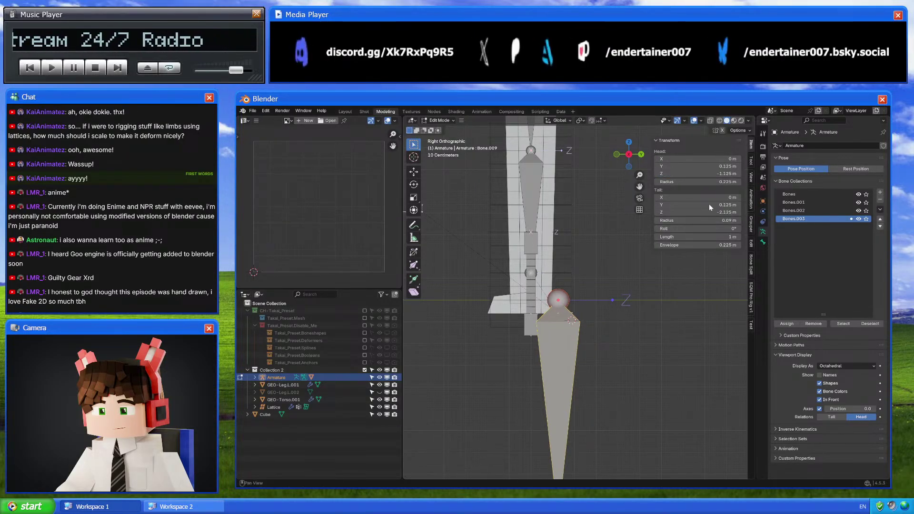
{"action": "key", "text": "ctrl+z"}
{"action": "left_click", "coordinate": [718, 237]}
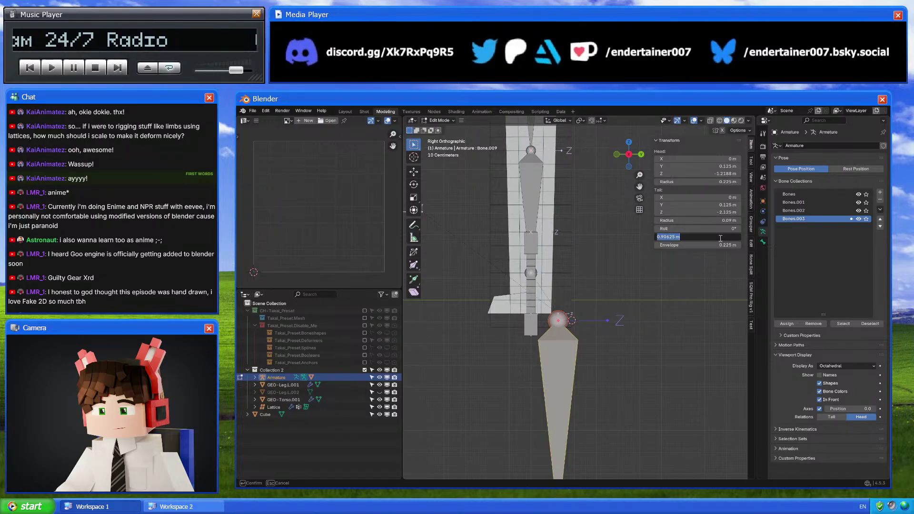
{"action": "type", "text": ".1"}
{"action": "key", "text": "Return"}
{"action": "key", "text": "ctrl+z"}
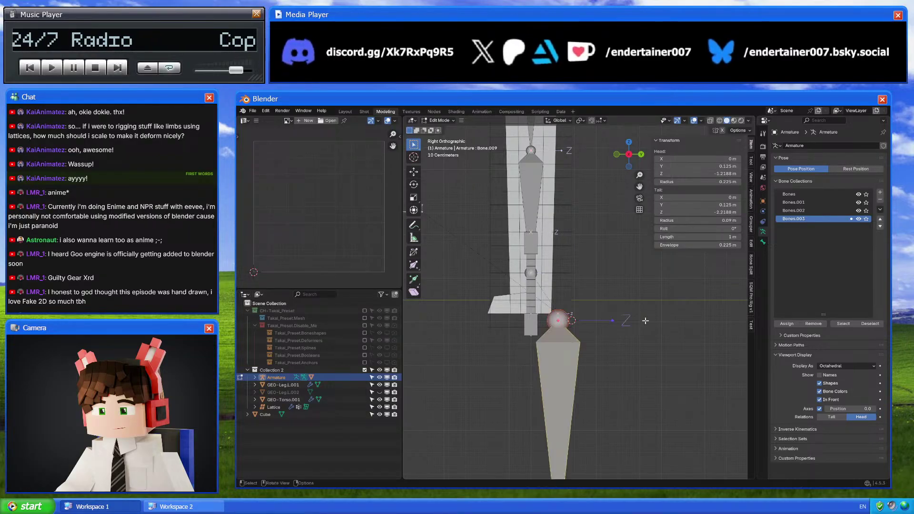
Turn on X-ray, copy Bone.009's global transform, hide the Bones.003 collection and paste the transform onto the foot control bone
{"action": "key", "text": "Tab"}
{"action": "key", "text": "alt+z"}
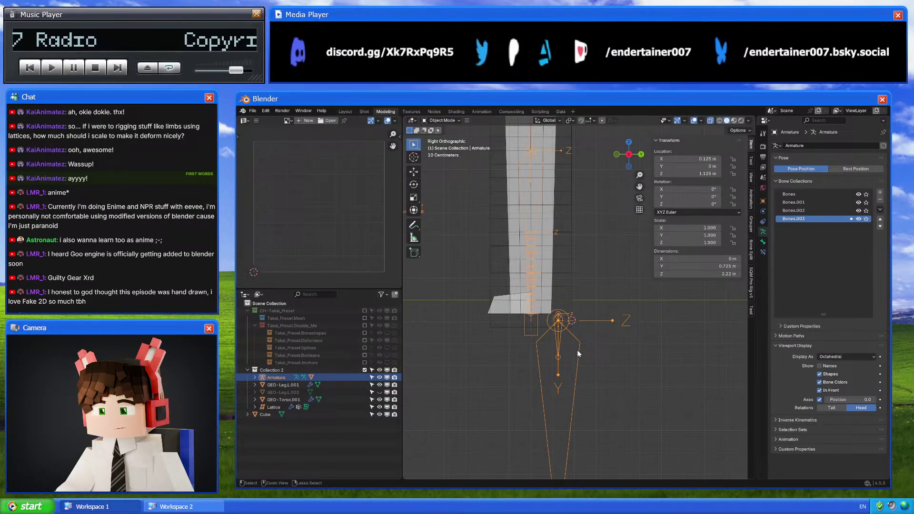
{"action": "key", "text": "ctrl+Tab"}
{"action": "left_click", "coordinate": [752, 224]}
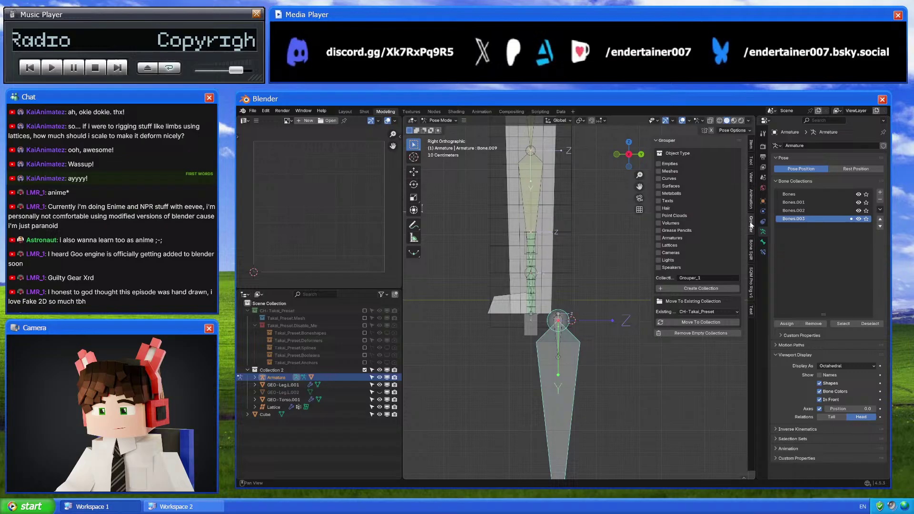
{"action": "left_click", "coordinate": [752, 200]}
{"action": "left_click", "coordinate": [858, 218]}
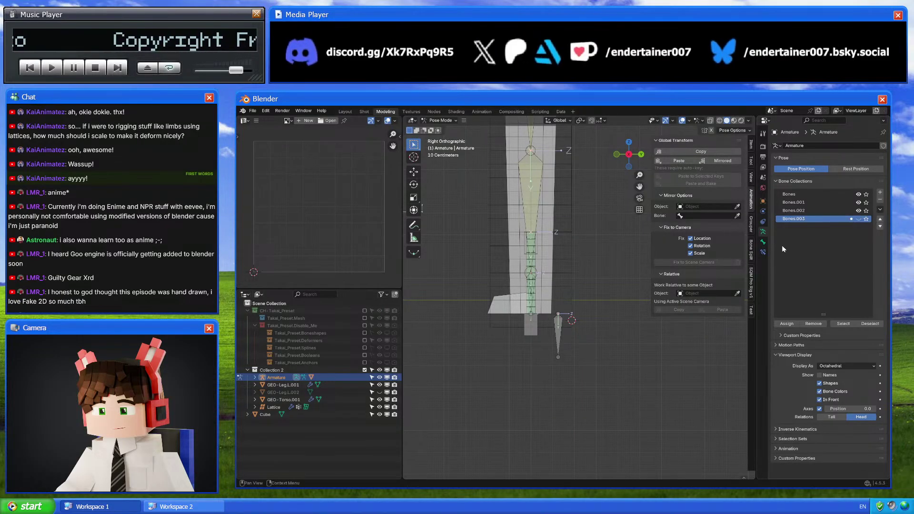
{"action": "key", "text": "ctrl+Tab"}
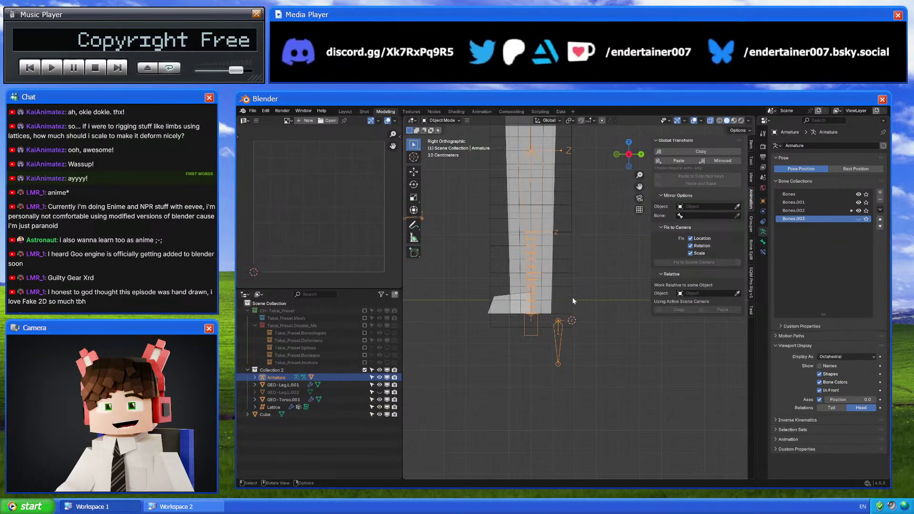
{"action": "key", "text": "ctrl+Tab"}
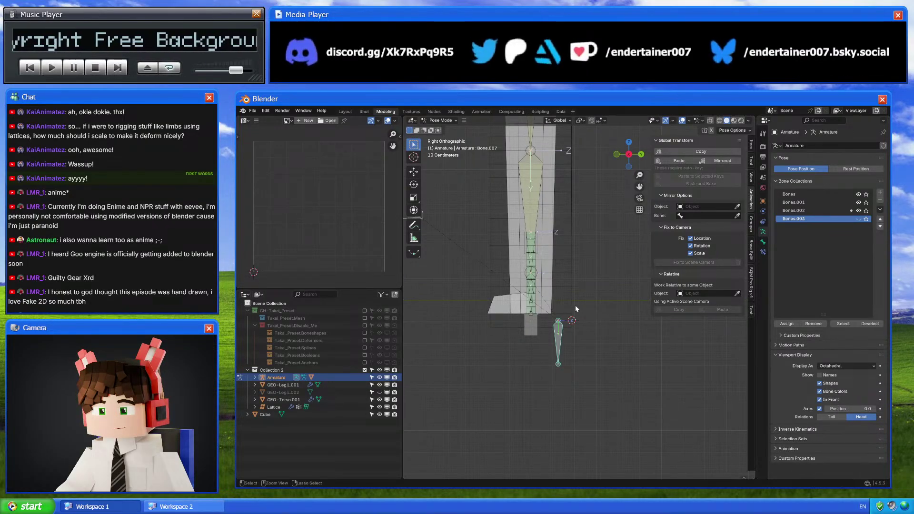
Reopen the lattice in Edit Mode and snap the 3D cursor slightly higher on its rear edge
{"action": "key", "text": "ctrl+Tab"}
{"action": "left_click", "coordinate": [572, 306]}
{"action": "key", "text": "Tab"}
{"action": "key", "text": "b"}
{"action": "key", "text": "Escape"}
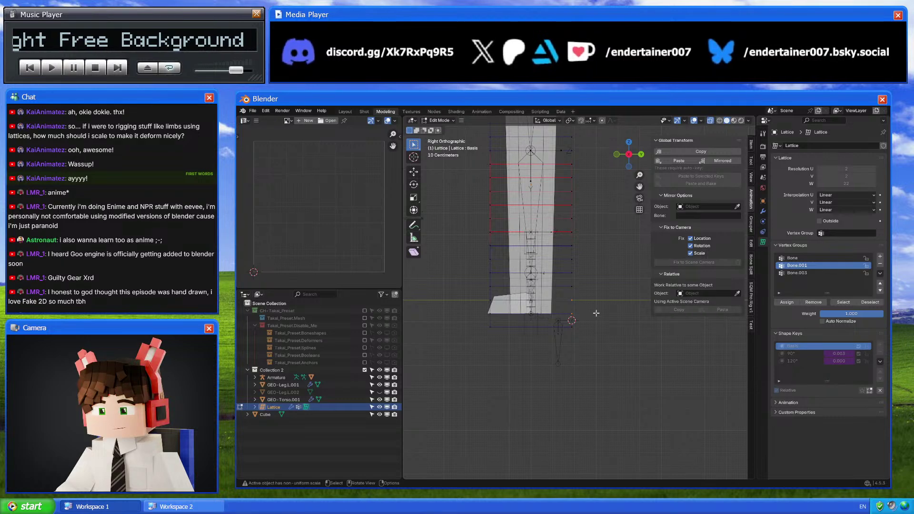
{"action": "key", "text": "Tab"}
{"action": "left_click", "coordinate": [809, 273]}
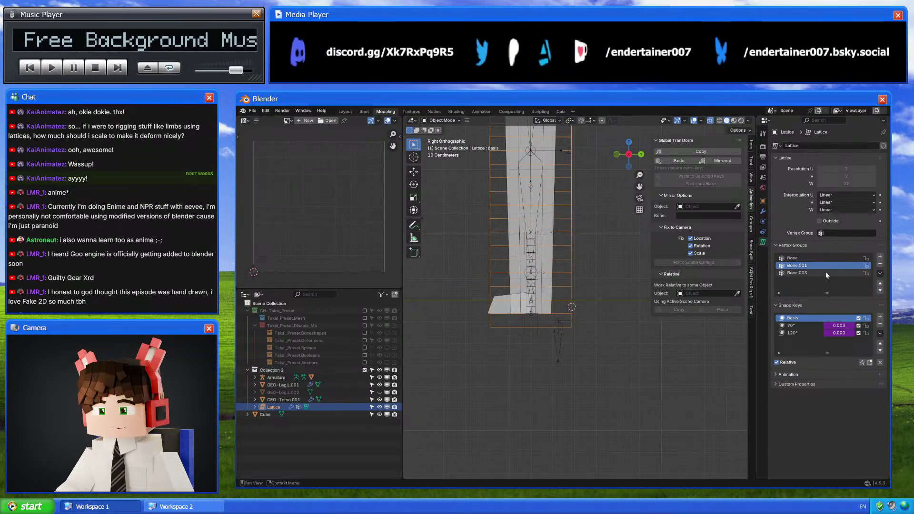
Show the Bones.003 collection again, enter the armature's Edit Mode and try a snap operation from the snap options
{"action": "left_click", "coordinate": [559, 347]}
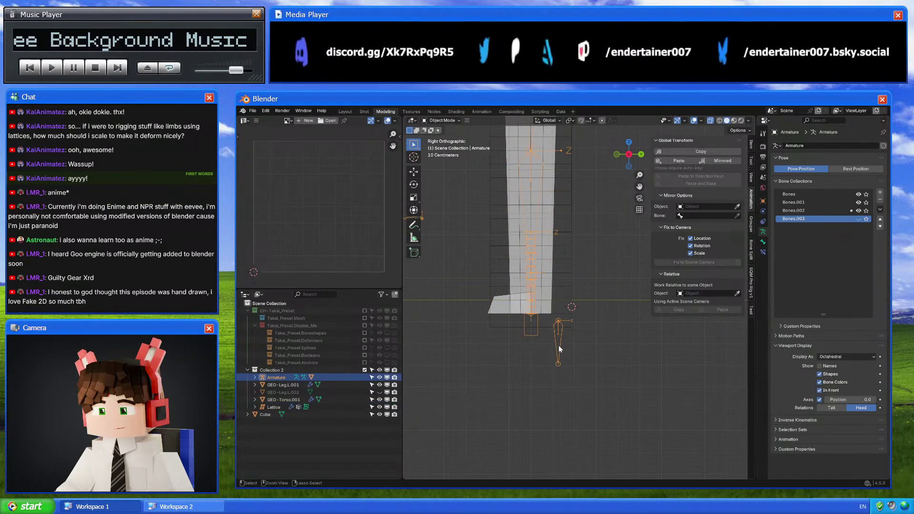
{"action": "key", "text": "ctrl+Tab"}
{"action": "left_click", "coordinate": [858, 218]}
{"action": "key", "text": "Tab"}
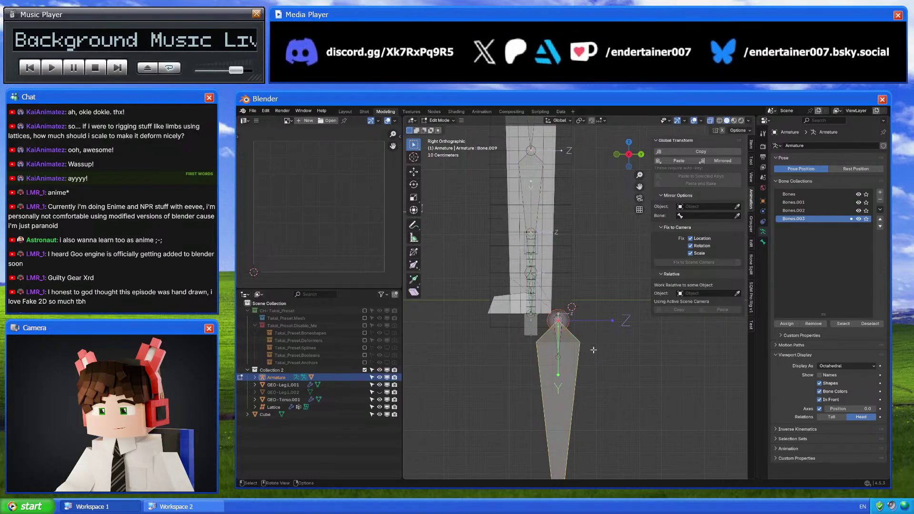
{"action": "key", "text": "shift+s"}
{"action": "left_click", "coordinate": [612, 239]}
{"action": "key", "text": "ctrl+z"}
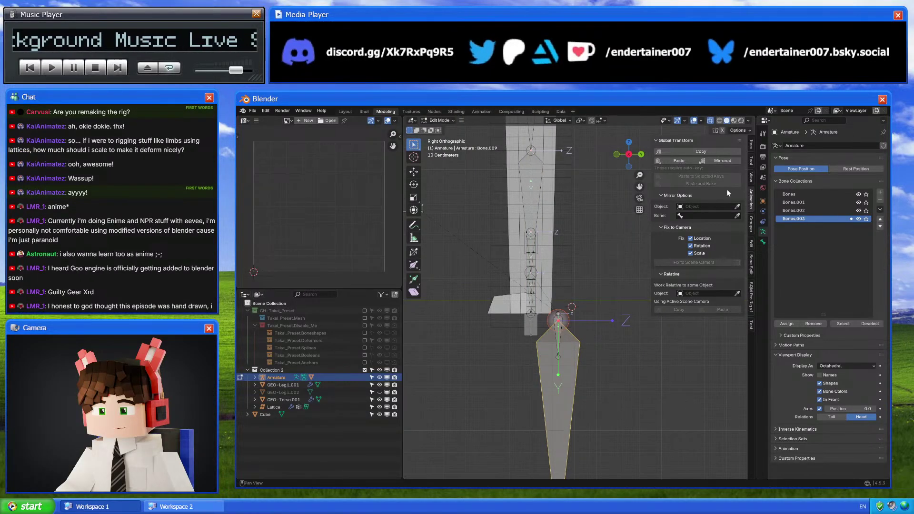
Snap Bone.009 to the raised 3D cursor and copy its head Z value
{"action": "left_click", "coordinate": [752, 144]}
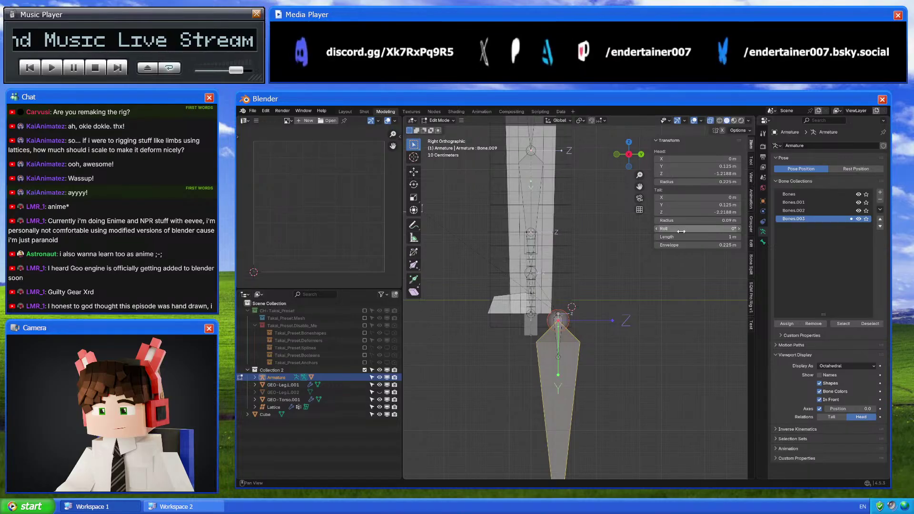
{"action": "key", "text": "shift+s"}
{"action": "left_click", "coordinate": [629, 248]}
{"action": "double_click", "coordinate": [716, 174]}
{"action": "key", "text": "ctrl+c"}
{"action": "left_click", "coordinate": [573, 276]}
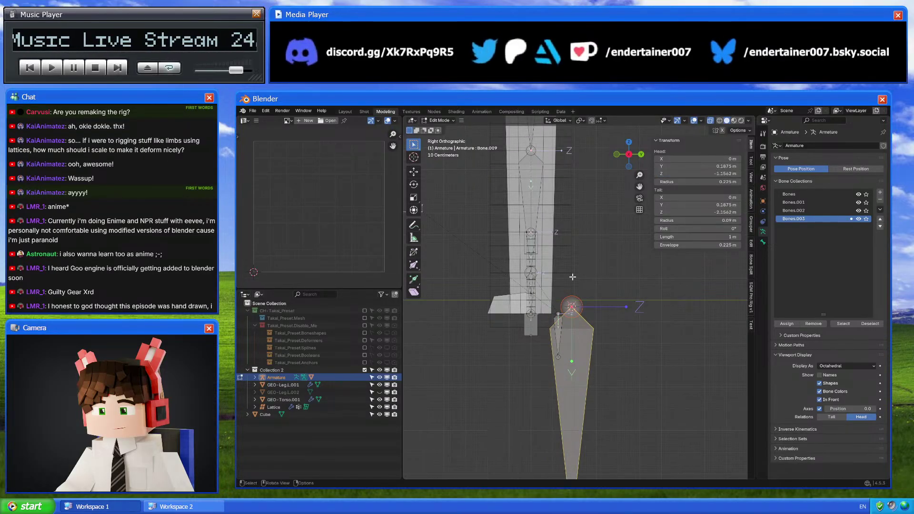
Undo the snap of Bone.009, paste the copied Z value into its head position and set the bone's length to 1 m
{"action": "key", "text": "ctrl+z"}
{"action": "key", "text": "ctrl+z"}
{"action": "left_click", "coordinate": [716, 173]}
{"action": "key", "text": "ctrl+v"}
{"action": "left_click", "coordinate": [610, 249]}
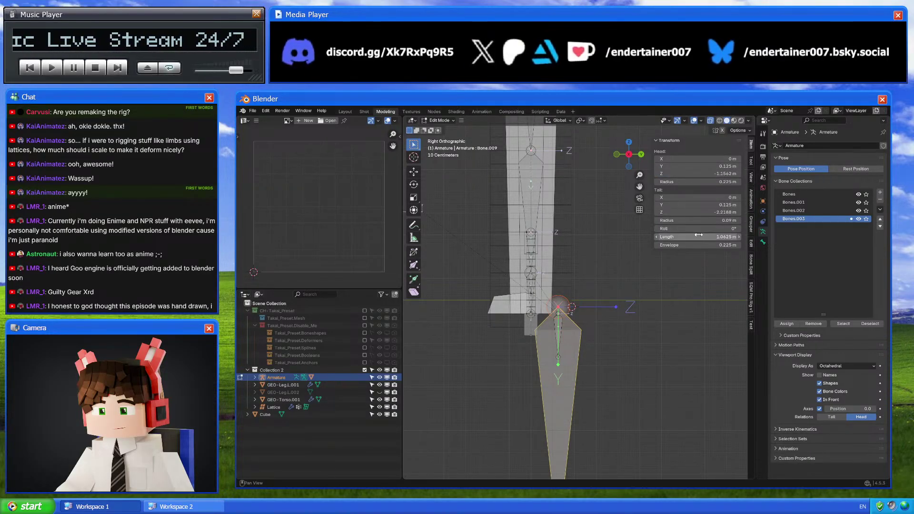
{"action": "double_click", "coordinate": [701, 237]}
{"action": "type", "text": "1"}
{"action": "key", "text": "Return"}
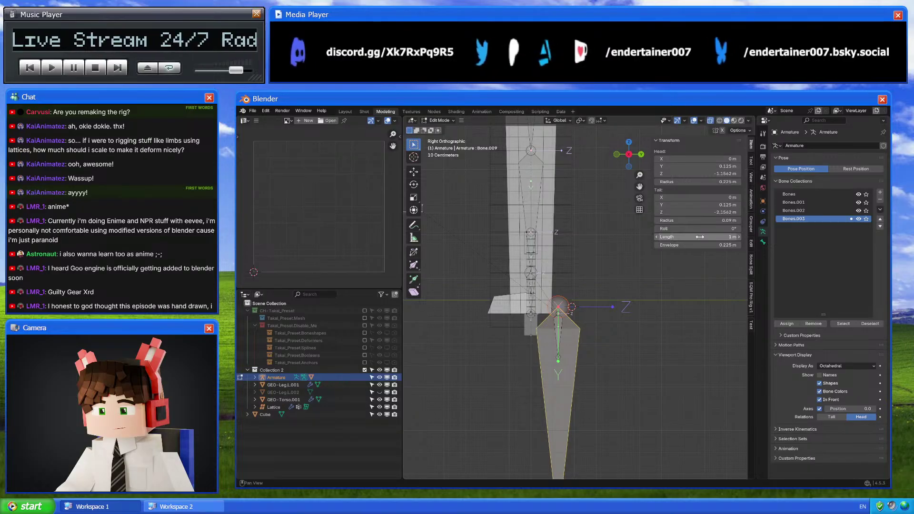
In Pose Mode, copy Bone.009's global transform and paste it onto the foot control bone Bone.007
{"action": "key", "text": "ctrl+Tab"}
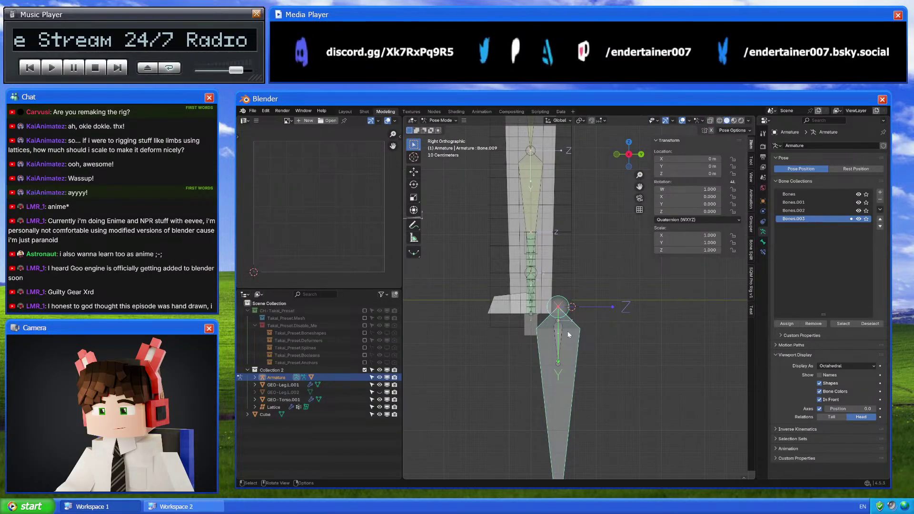
{"action": "left_click", "coordinate": [561, 329]}
{"action": "left_click", "coordinate": [569, 335]}
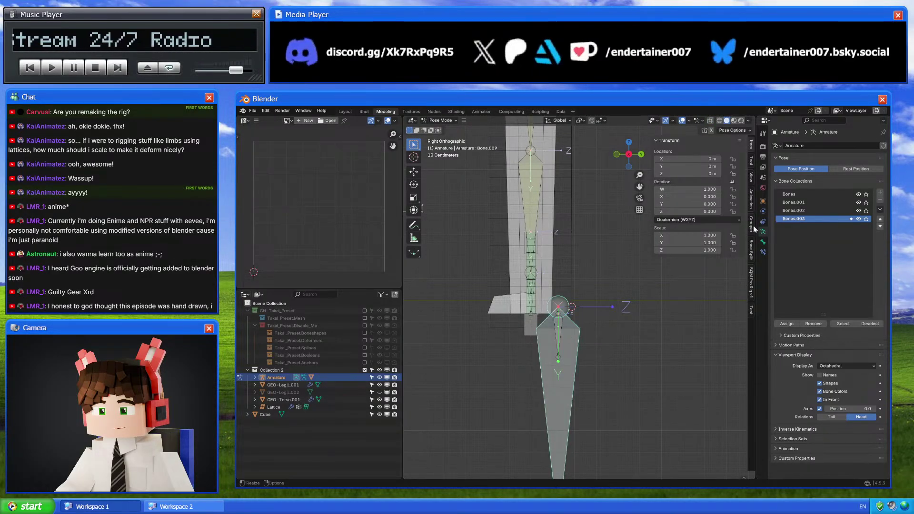
{"action": "left_click", "coordinate": [752, 210]}
{"action": "left_click", "coordinate": [691, 151]}
{"action": "left_click", "coordinate": [560, 329]}
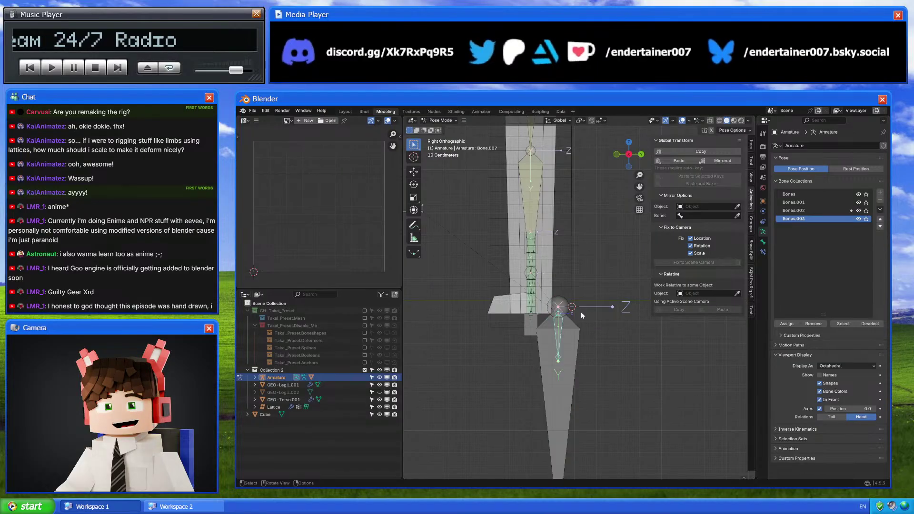
{"action": "left_click", "coordinate": [666, 160]}
{"action": "scroll", "coordinate": [571, 251], "scroll_direction": "down", "scroll_amount": 2}
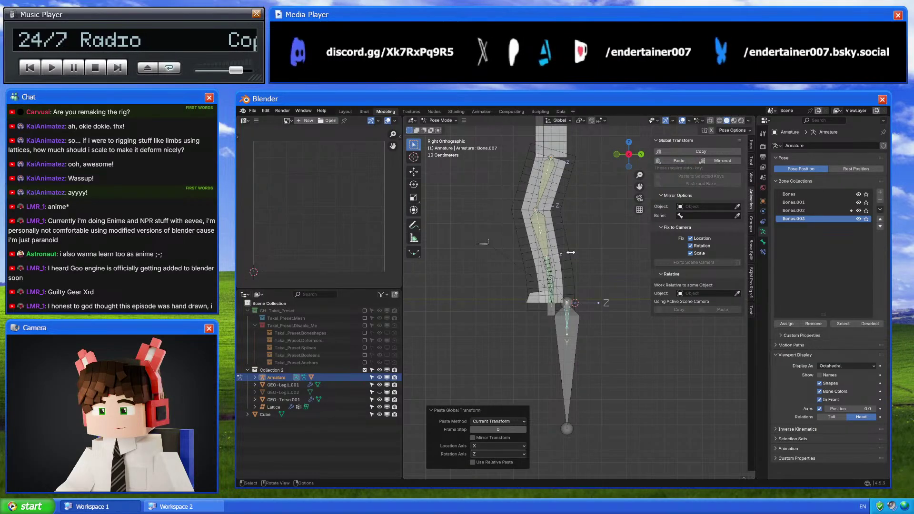
Hide the Bones.003 collection and toggle the viewport overlays off and back on to check the bent leg
{"action": "left_click", "coordinate": [859, 219]}
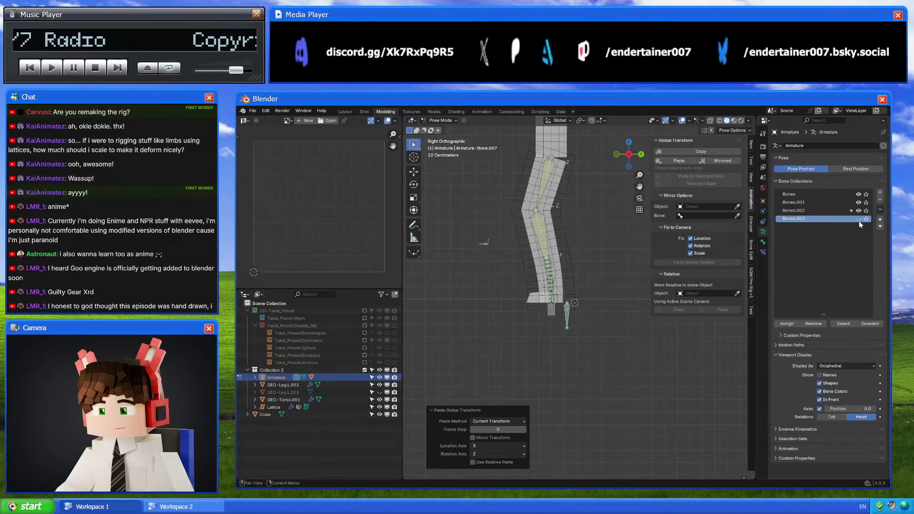
{"action": "left_click", "coordinate": [683, 121]}
{"action": "left_click", "coordinate": [682, 120]}
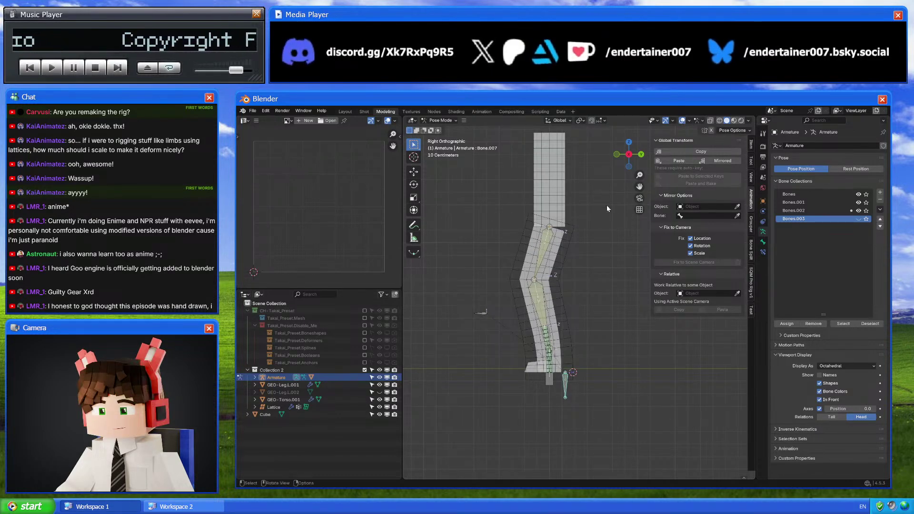
{"action": "scroll", "coordinate": [562, 344], "scroll_direction": "up", "scroll_amount": 2}
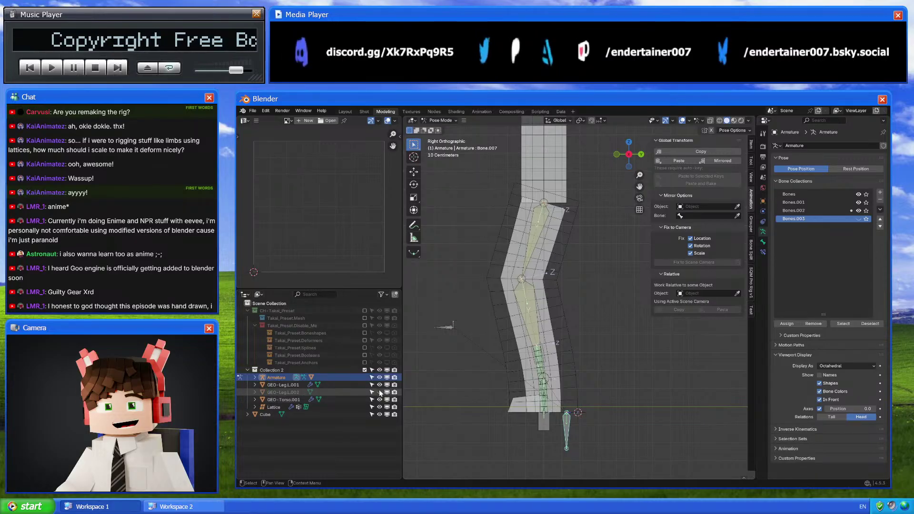
Show GEO-Leg.L.002 and move the foot control bone 0.03 m along global Y
{"action": "scroll", "coordinate": [582, 356], "scroll_direction": "up", "scroll_amount": 3}
{"action": "scroll", "coordinate": [582, 356], "scroll_direction": "up", "scroll_amount": 2}
{"action": "key", "text": "g"}
{"action": "key", "text": "y"}
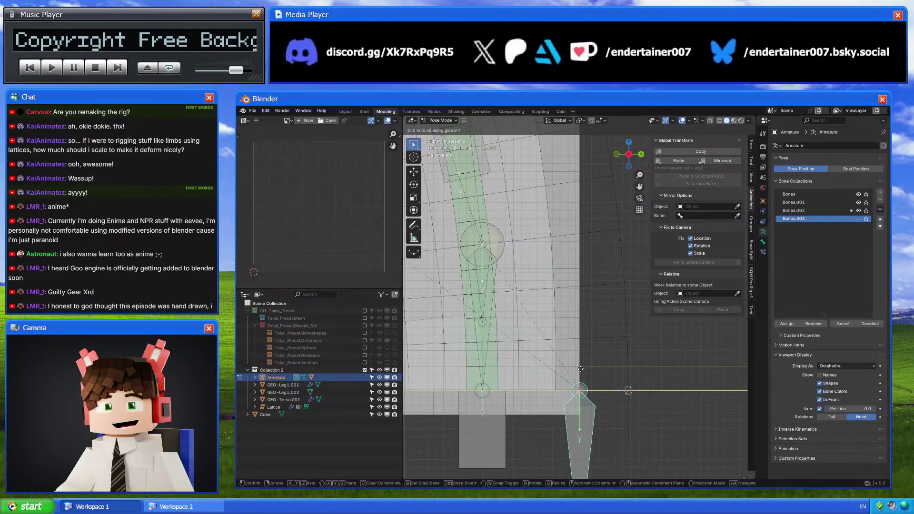
{"action": "left_click", "coordinate": [603, 367]}
{"action": "scroll", "coordinate": [603, 367], "scroll_direction": "down", "scroll_amount": 5}
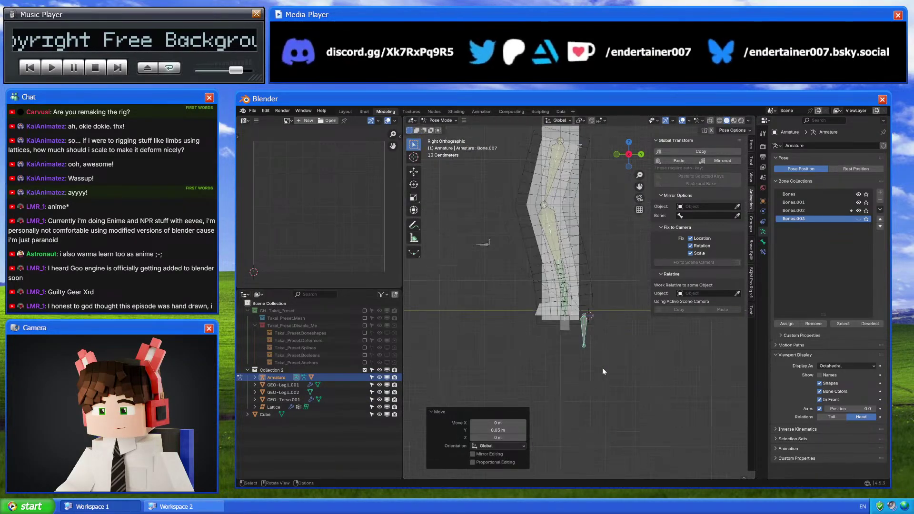
Hide GEO-Leg.L.002 and turn off the viewport overlays to inspect the bent leg's shape from the side
{"action": "key", "text": "shift+alt+z"}
{"action": "scroll", "coordinate": [598, 242], "scroll_direction": "down", "scroll_amount": 2}
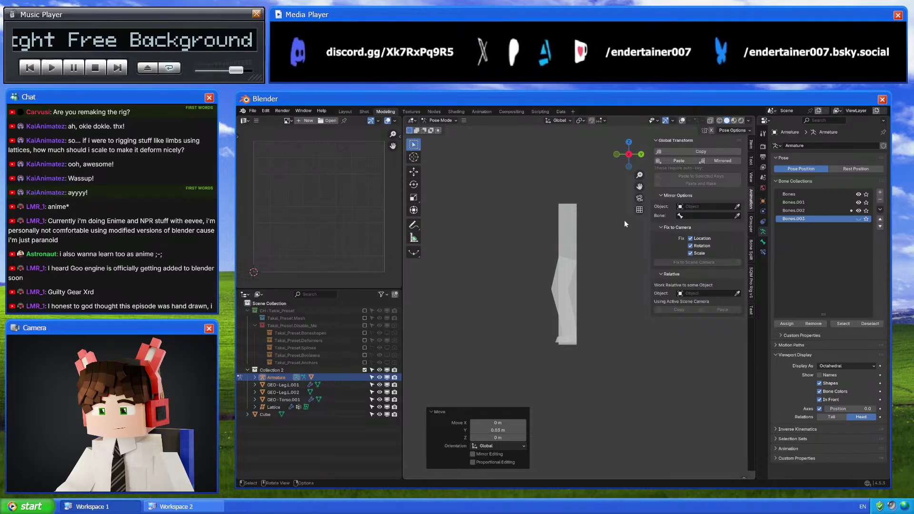
{"action": "key", "text": "shift+alt+z"}
{"action": "left_click", "coordinate": [380, 393]}
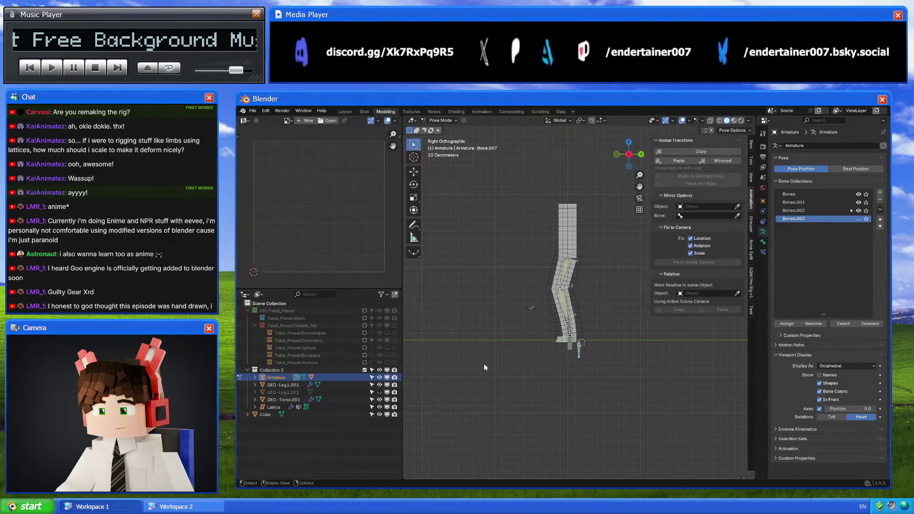
{"action": "key", "text": "shift+alt+z"}
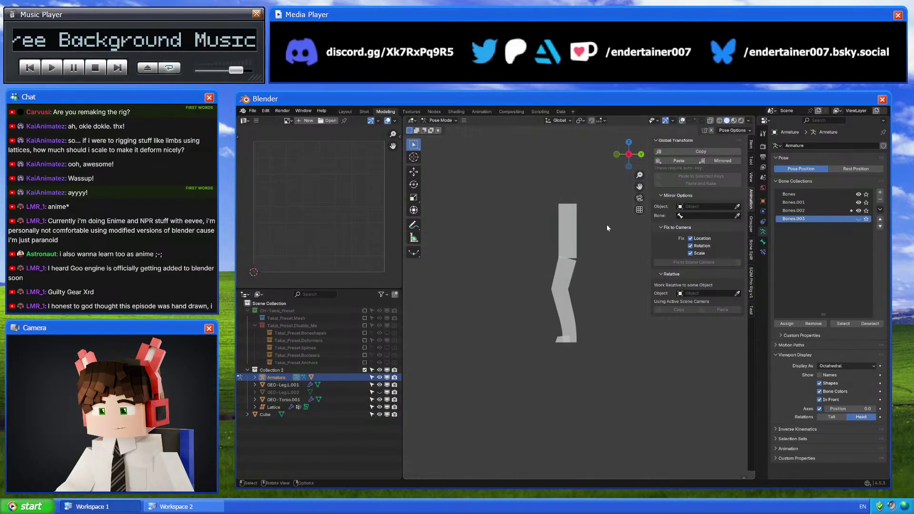
{"action": "scroll", "coordinate": [591, 318], "scroll_direction": "up", "scroll_amount": 3}
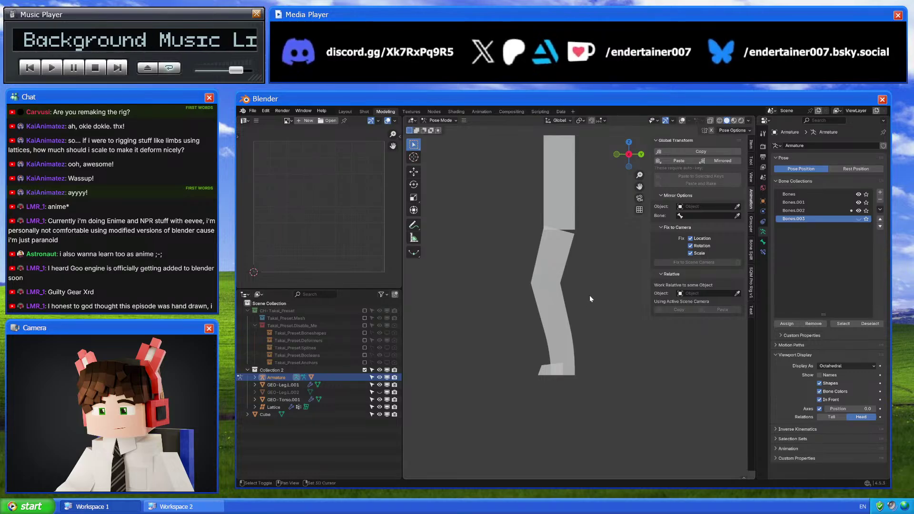
{"action": "middle_click_drag", "start_coordinate": [579, 333], "coordinate": [618, 172]}
{"action": "left_click", "coordinate": [622, 163]}
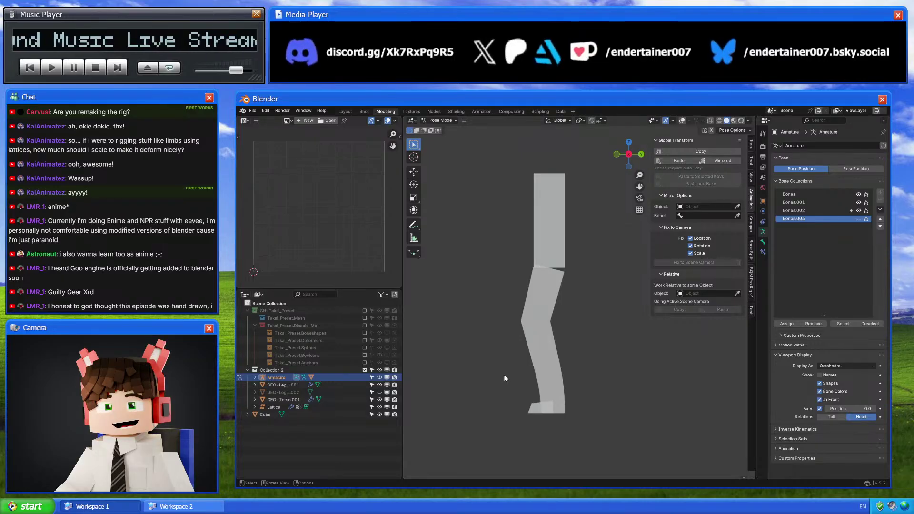
Try moving the foot control bone along global Z, with the overlays shown and hidden, to test the leg's bend
{"action": "left_click", "coordinate": [682, 121]}
{"action": "key", "text": "g"}
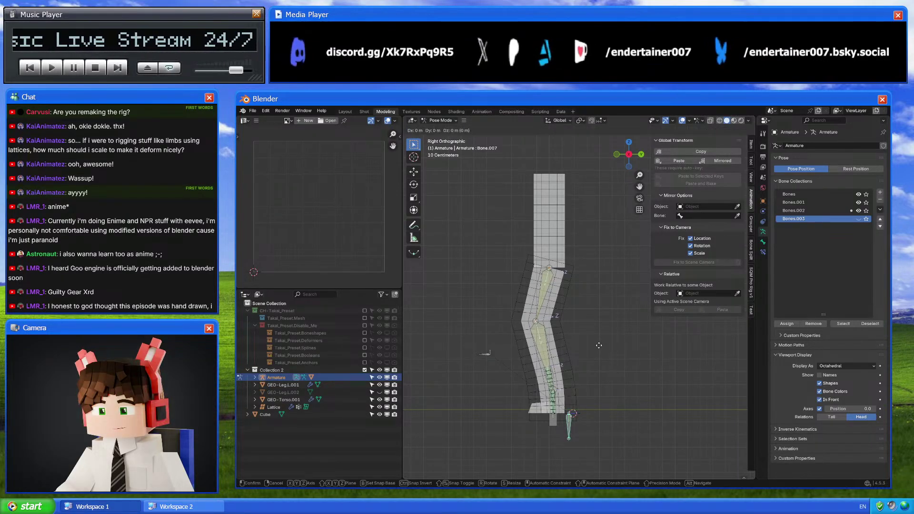
{"action": "key", "text": "z"}
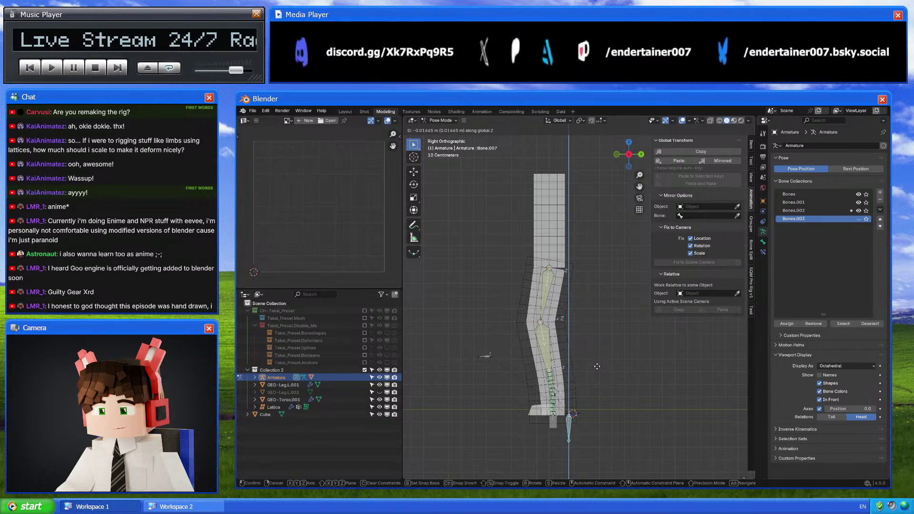
{"action": "left_click", "coordinate": [681, 146]}
{"action": "left_click", "coordinate": [683, 121]}
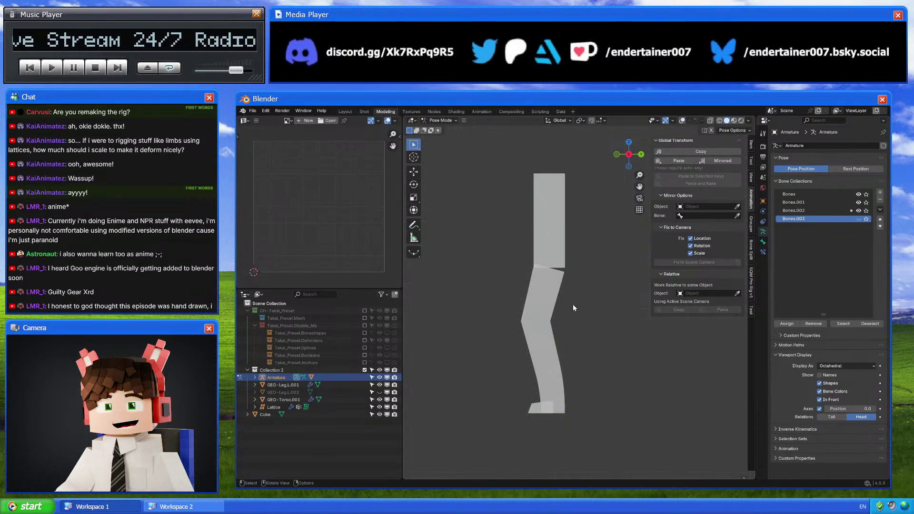
{"action": "key", "text": "g"}
{"action": "key", "text": "z"}
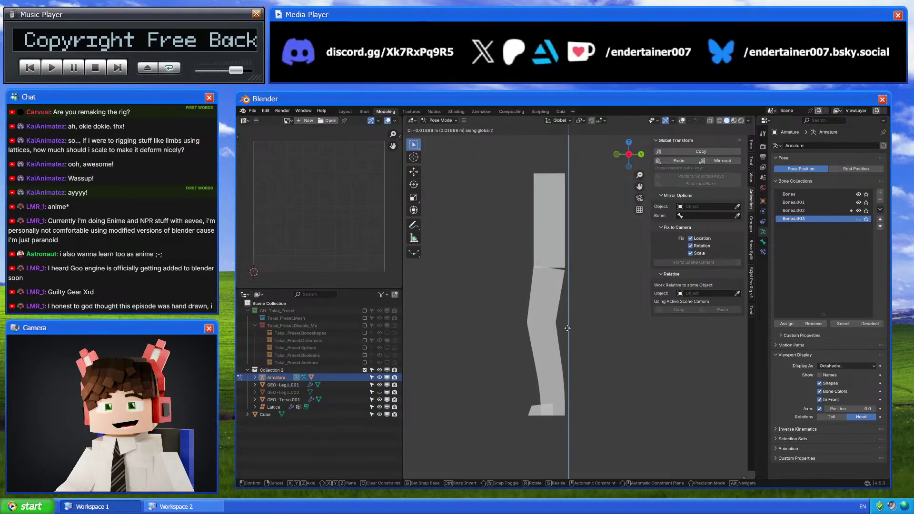
{"action": "left_click", "coordinate": [567, 332]}
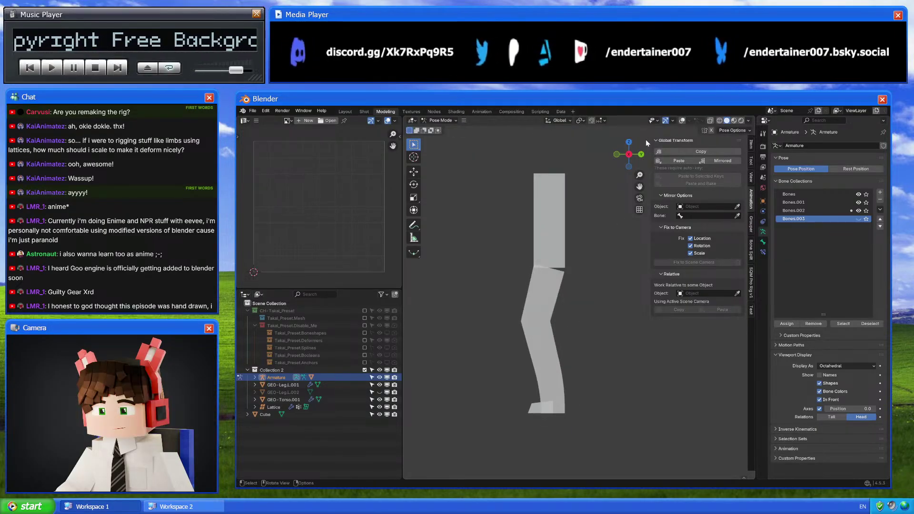
{"action": "left_click", "coordinate": [684, 121]}
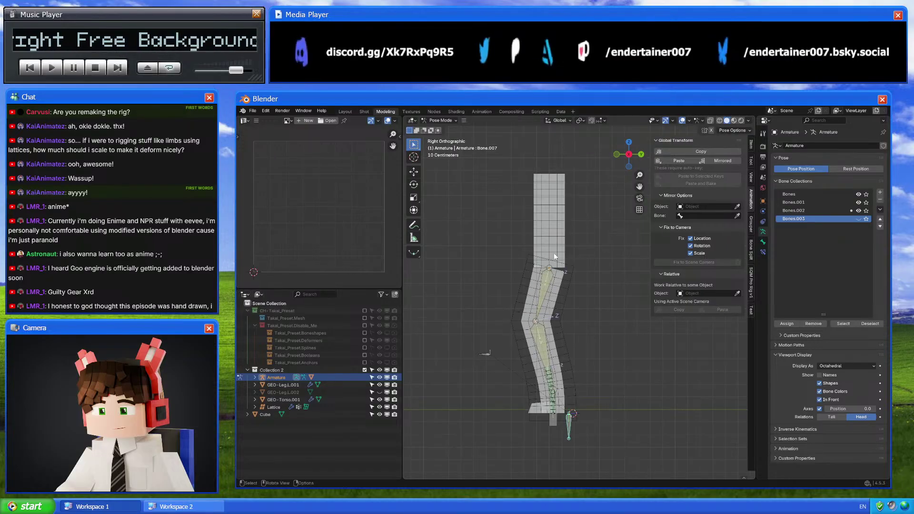
Enable the CH-Takai_Preset collection and examine the existing character rig alongside the lattice leg
{"action": "middle_click_drag", "start_coordinate": [554, 253], "coordinate": [584, 353]}
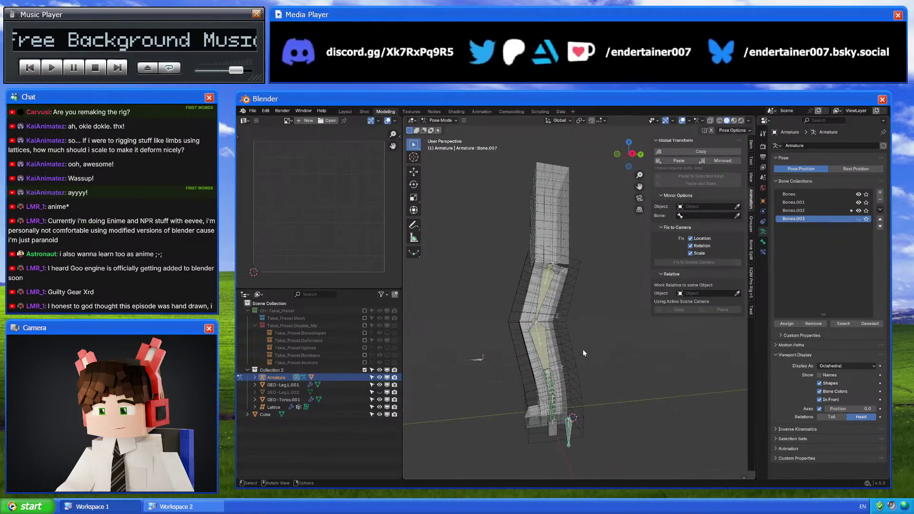
{"action": "left_click", "coordinate": [632, 153]}
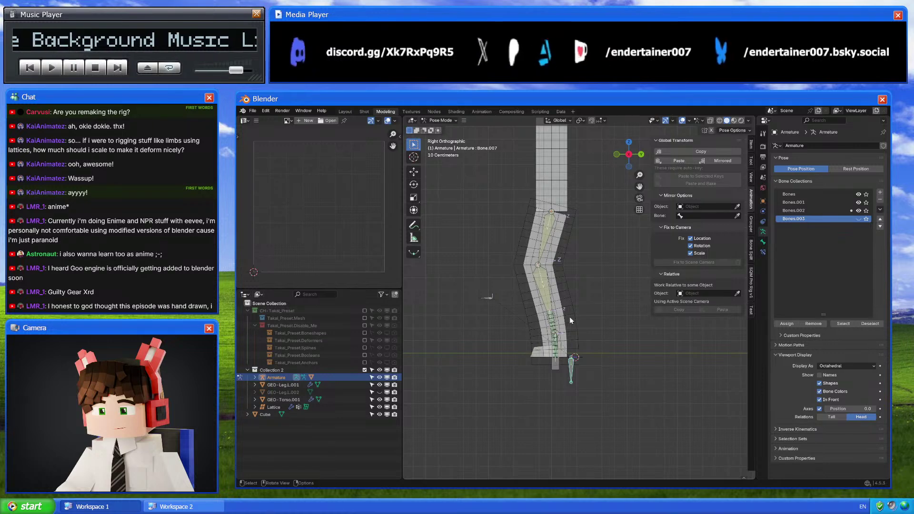
{"action": "left_click", "coordinate": [364, 311]}
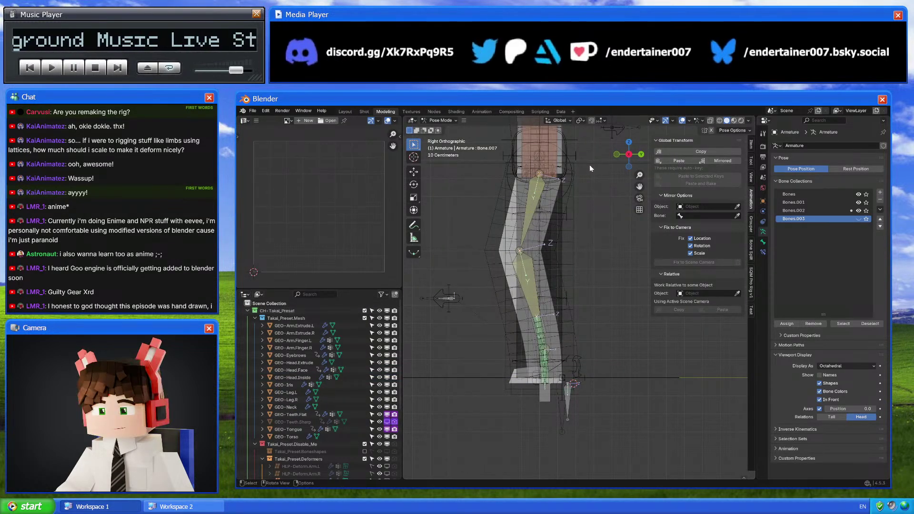
{"action": "middle_click_drag", "start_coordinate": [589, 165], "coordinate": [540, 286]}
{"action": "scroll", "coordinate": [540, 287], "scroll_direction": "up", "scroll_amount": 2}
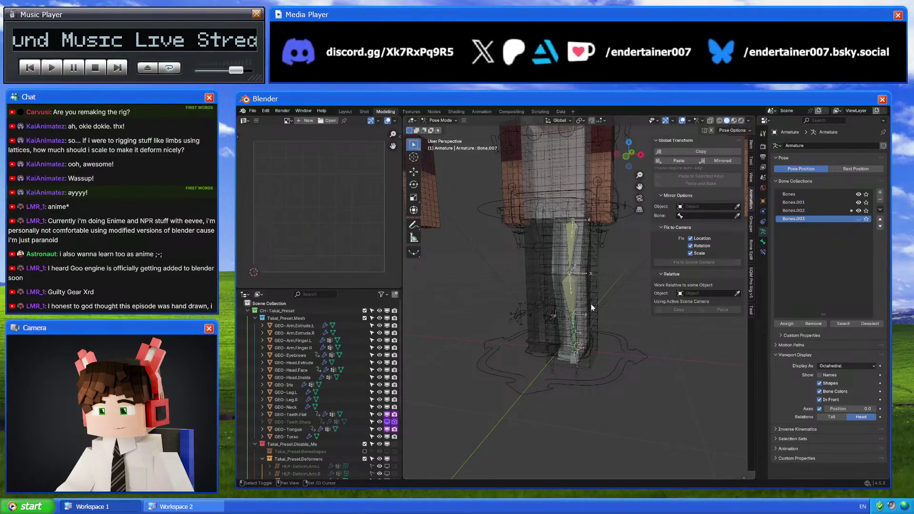
{"action": "middle_click_drag", "start_coordinate": [591, 307], "coordinate": [586, 286]}
{"action": "scroll", "coordinate": [361, 446], "scroll_direction": "down", "scroll_amount": 5}
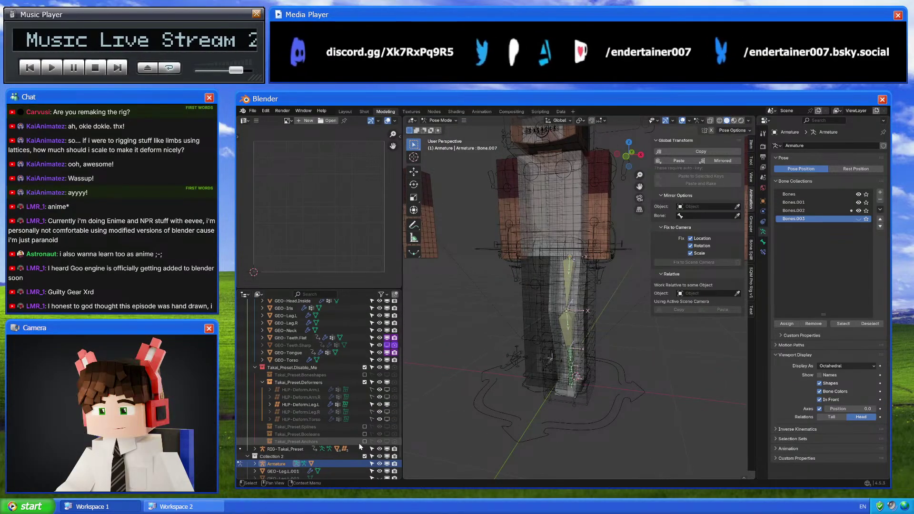
Exclude Collection 2 from the view layer, select RIG-Takai_Preset and enter Pose Mode
{"action": "left_click", "coordinate": [364, 456]}
{"action": "left_click", "coordinate": [616, 255]}
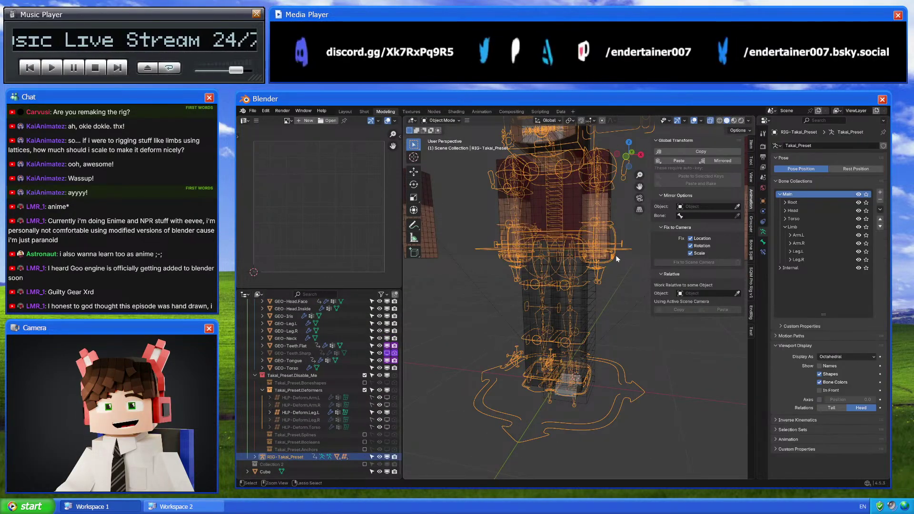
{"action": "key", "text": "ctrl+Tab"}
{"action": "key", "text": "ctrl+Tab"}
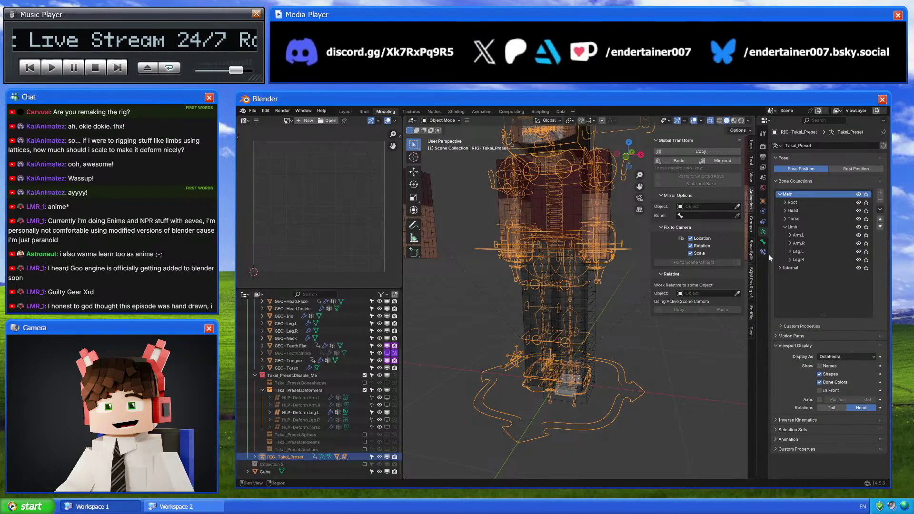
{"action": "key", "text": "alt+z"}
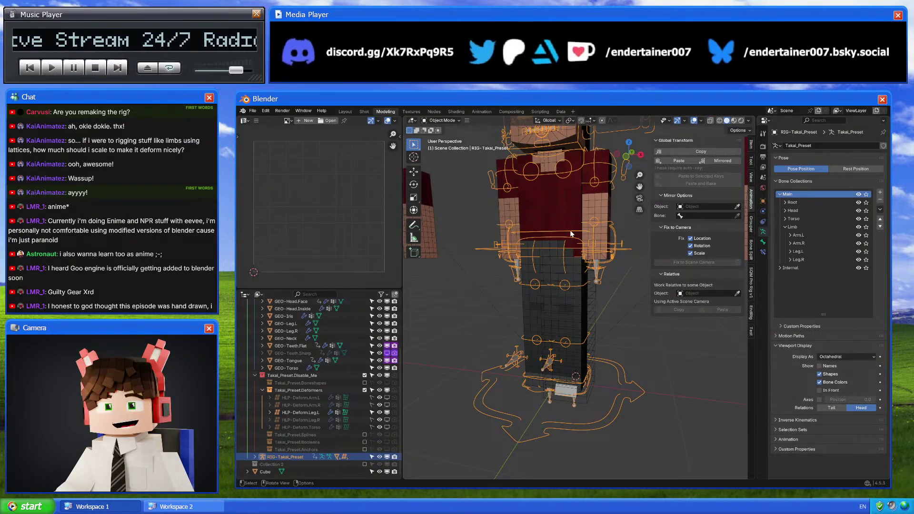
{"action": "key", "text": "ctrl+Tab"}
Try lowering the Takai_Preset torso control bone in side view to test the character's leg bend
{"action": "left_click", "coordinate": [641, 155]}
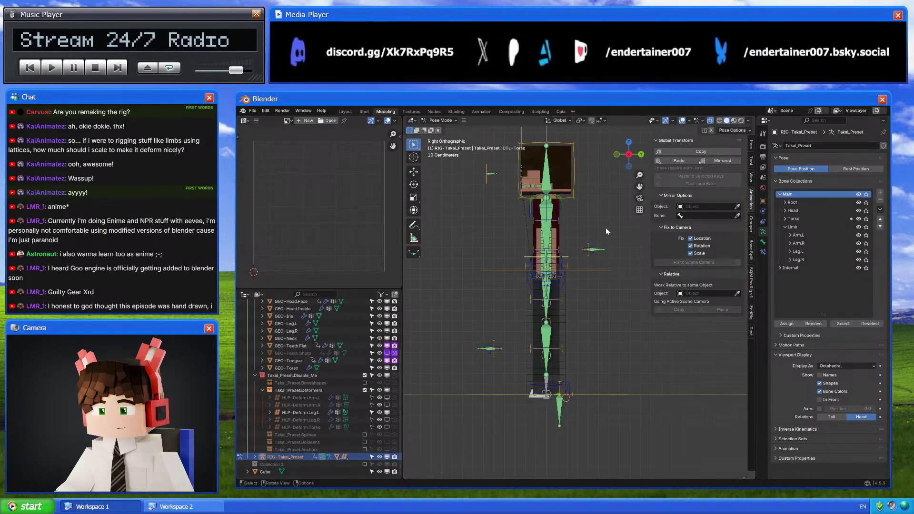
{"action": "key", "text": "g"}
{"action": "key", "text": "z"}
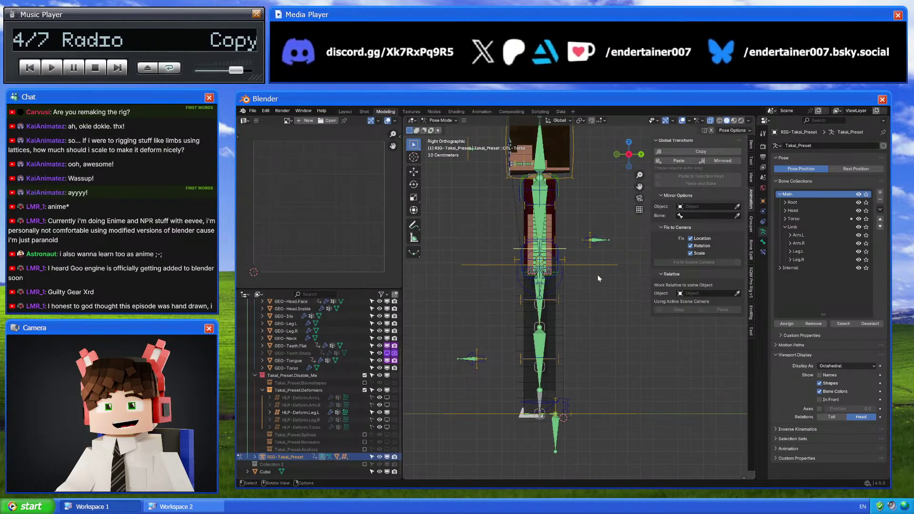
{"action": "key", "text": "c"}
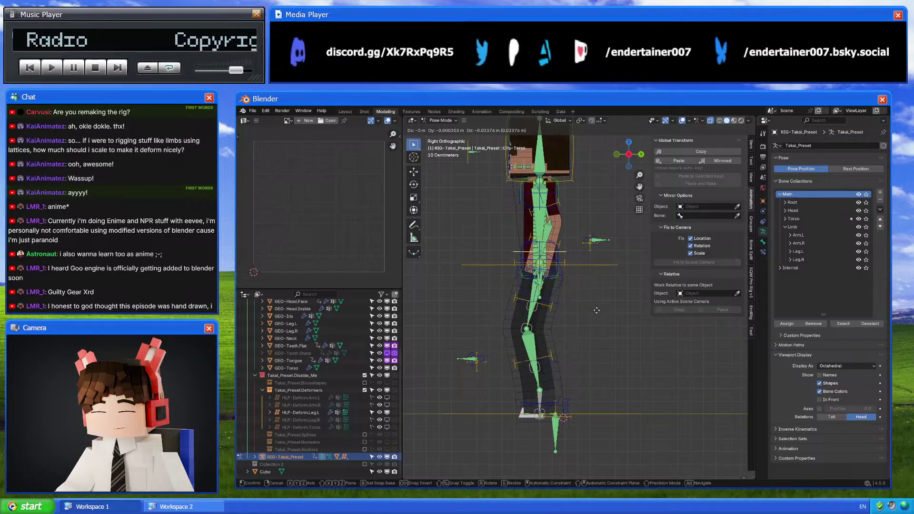
{"action": "left_click", "coordinate": [593, 306]}
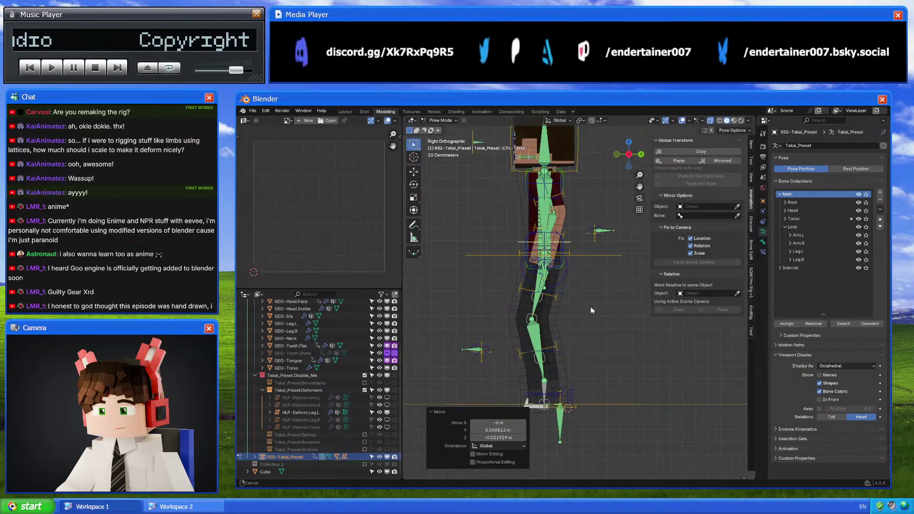
Try moving the left foot control along global Y to test the leg, and return to Object Mode
{"action": "left_click", "coordinate": [566, 415]}
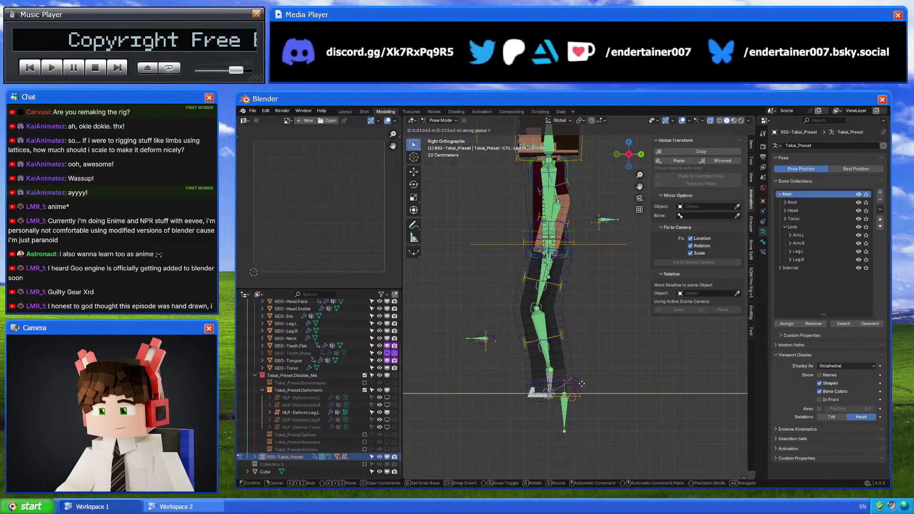
{"action": "middle_click_drag", "start_coordinate": [560, 388], "coordinate": [579, 319]}
{"action": "key", "text": "ctrl+Tab"}
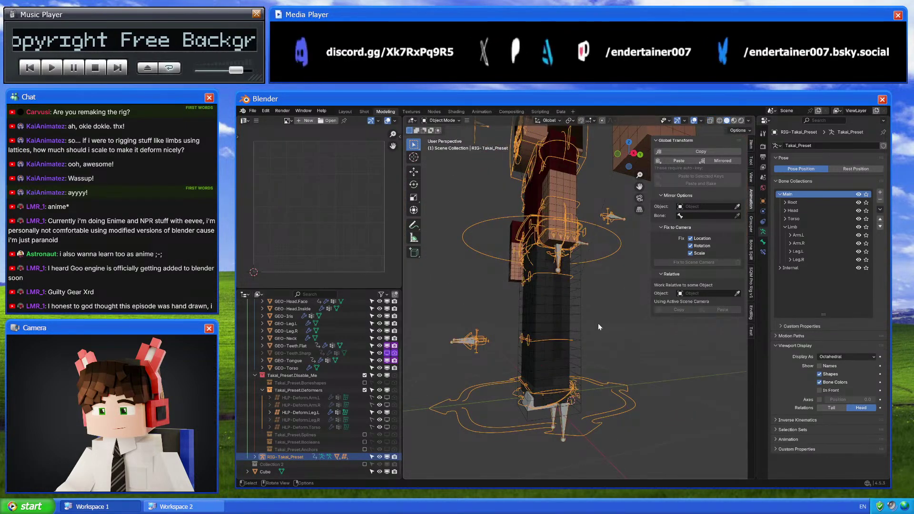
Select the left leg mesh GEO-Leg.L, examine it from the side and save the file
{"action": "left_click", "coordinate": [598, 324]}
{"action": "left_click", "coordinate": [564, 383]}
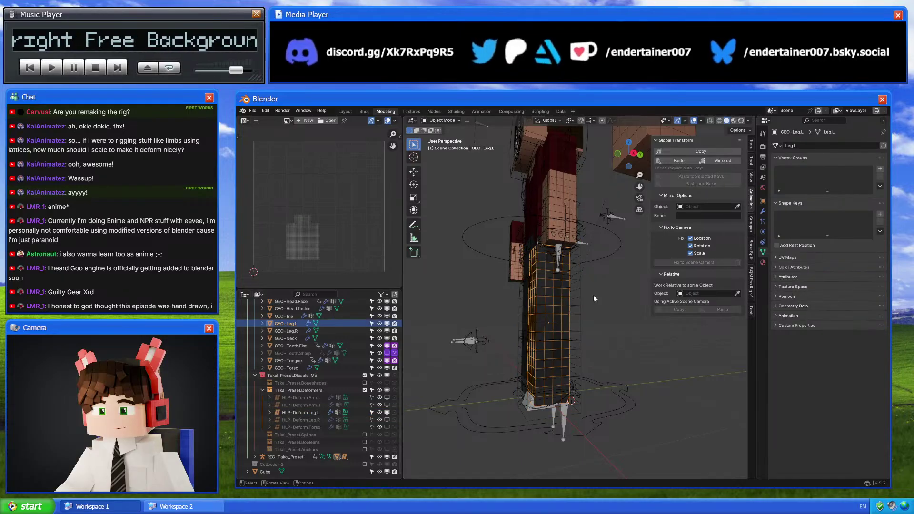
{"action": "left_click", "coordinate": [634, 153]}
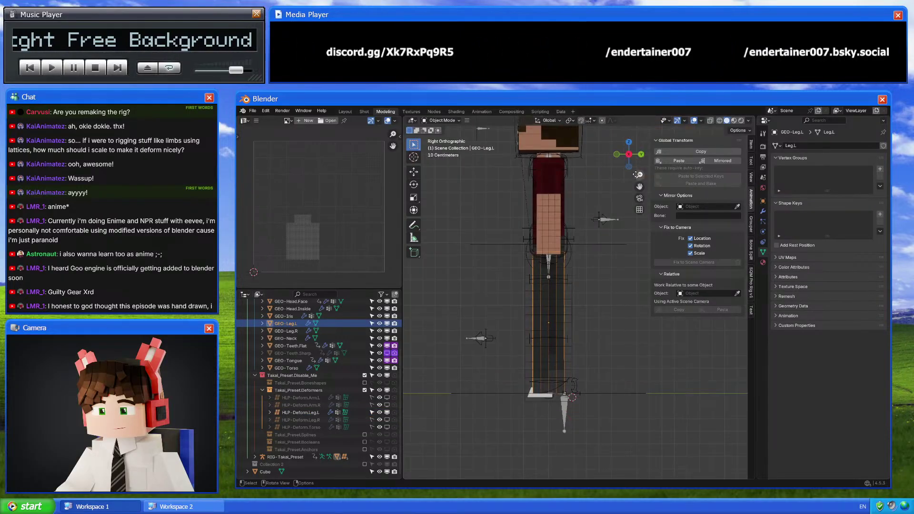
{"action": "left_click", "coordinate": [568, 338]}
{"action": "middle_click_drag", "start_coordinate": [568, 338], "coordinate": [592, 339]}
{"action": "key", "text": "ctrl+s"}
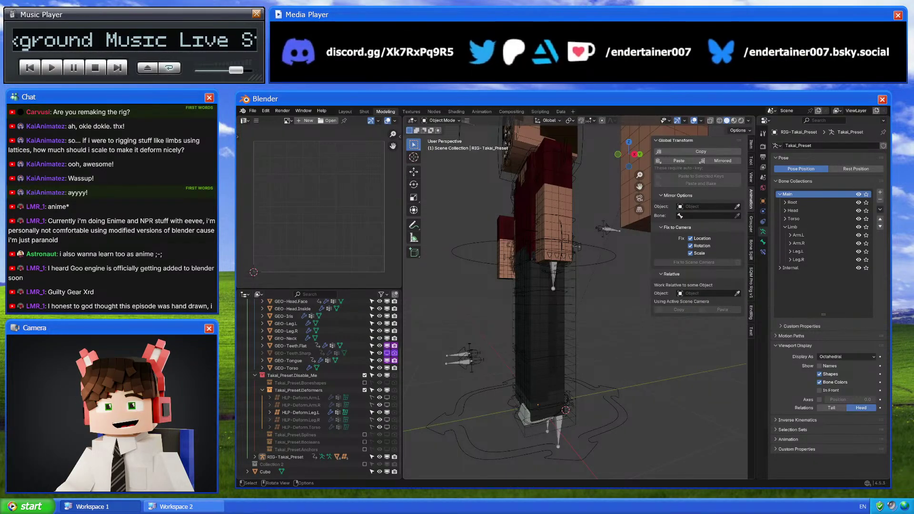
{"action": "key", "text": "shift"}
{"action": "key", "text": "shift"}
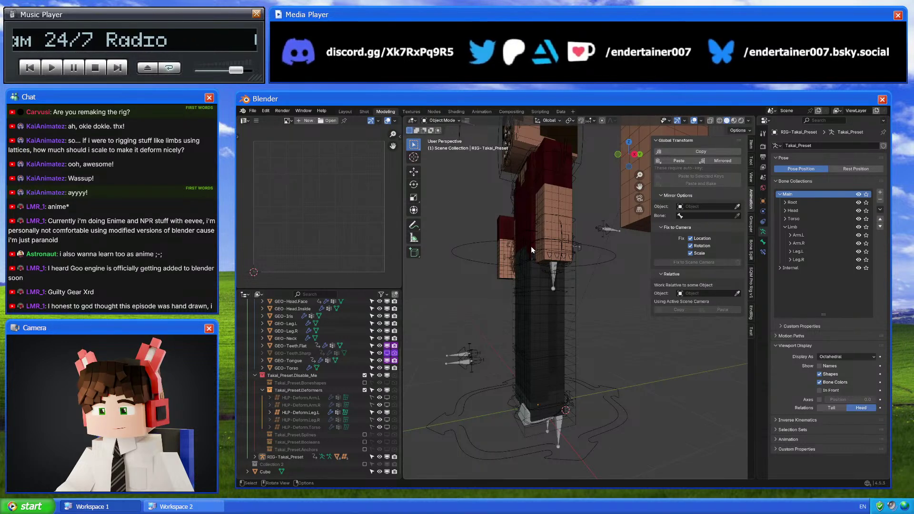
Duplicate the left leg mesh GEO-Leg.L in place and disable the original in the viewport and renders
{"action": "middle_click_drag", "start_coordinate": [555, 302], "coordinate": [618, 356]}
{"action": "left_click", "coordinate": [558, 292]}
{"action": "key", "text": "Tab"}
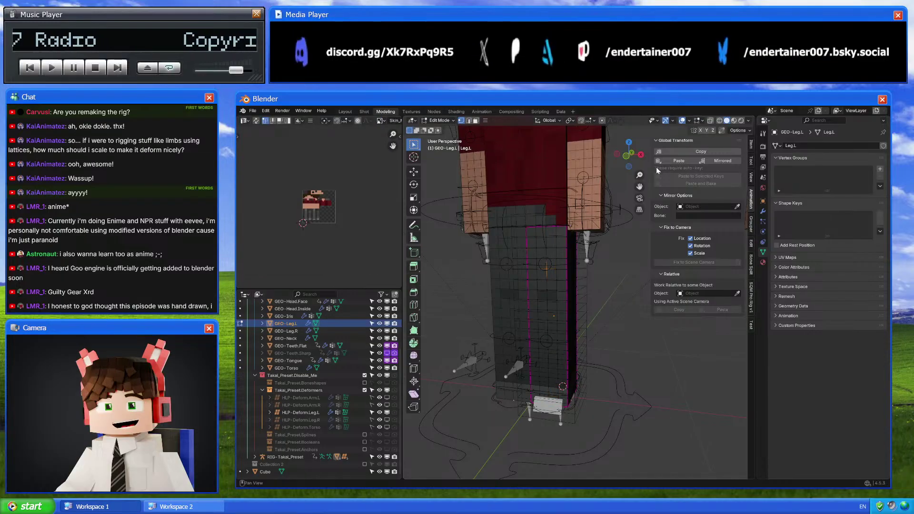
{"action": "key", "text": "Tab"}
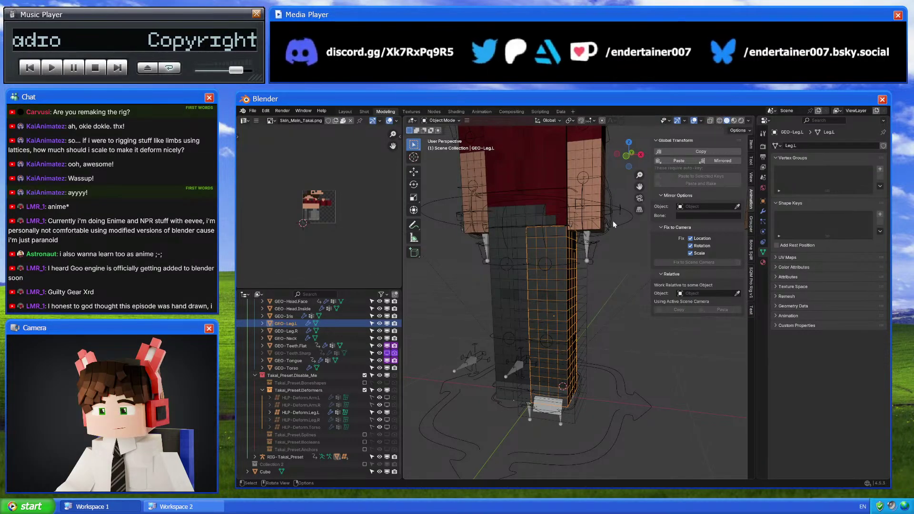
{"action": "left_click", "coordinate": [626, 162]}
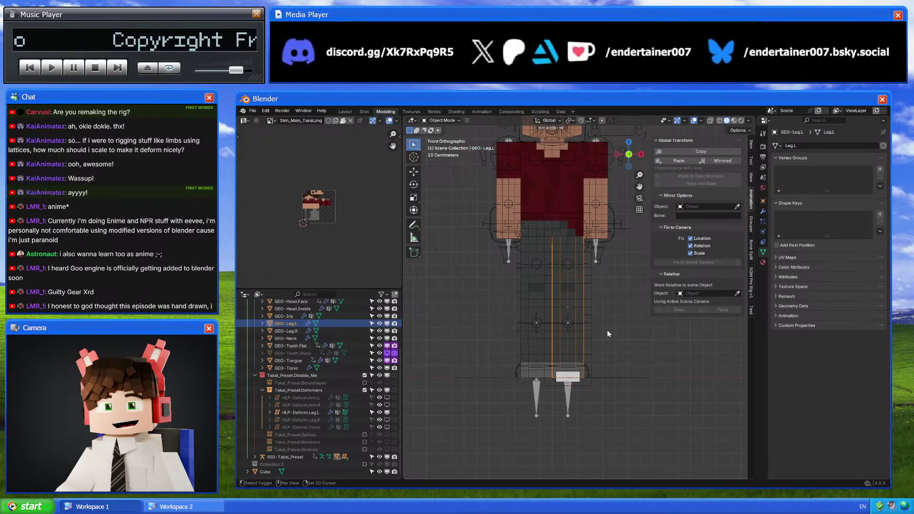
{"action": "key", "text": "shift+d"}
{"action": "right_click", "coordinate": [602, 327]}
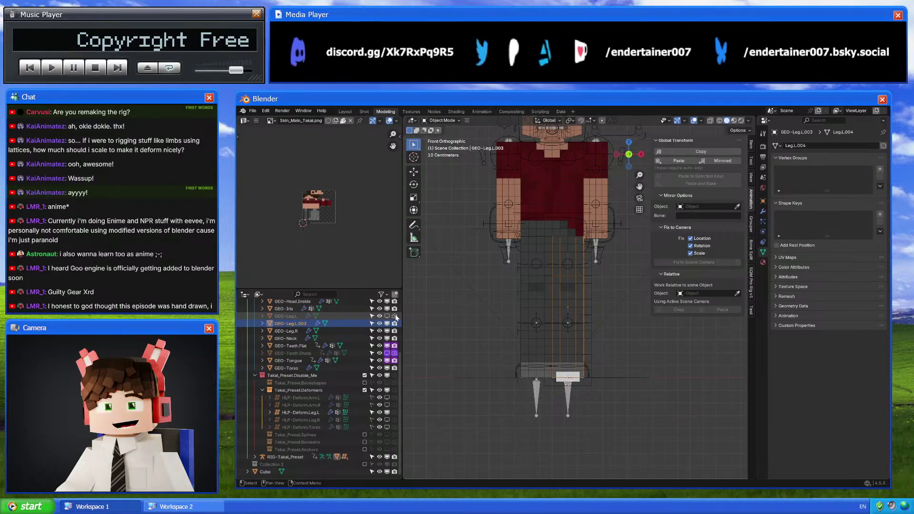
Place the 3D cursor at the middle of the duplicated leg's top front edge
{"action": "key", "text": "Tab"}
{"action": "left_click_drag", "start_coordinate": [544, 229], "coordinate": [591, 242]}
{"action": "key", "text": "Tab"}
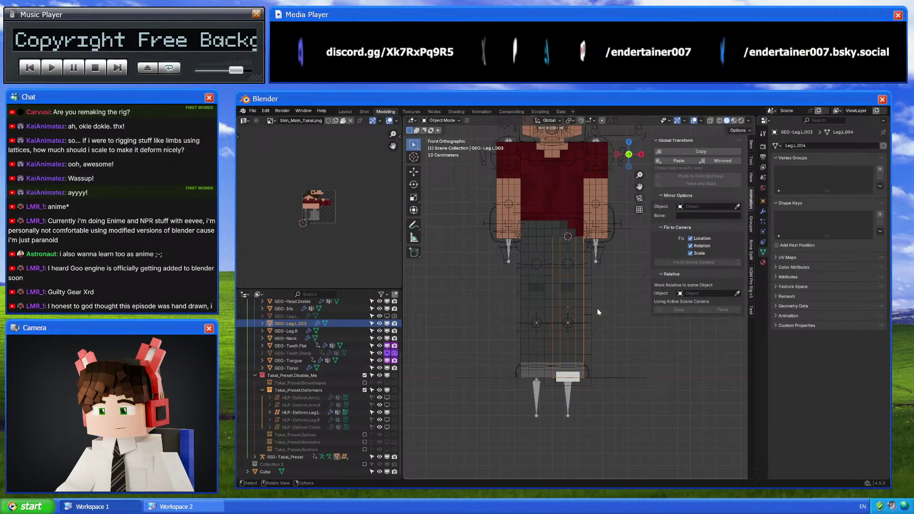
Unlink the material from the duplicated leg and isolate the leg in local view
{"action": "left_click", "coordinate": [763, 262]}
{"action": "left_click", "coordinate": [868, 176]}
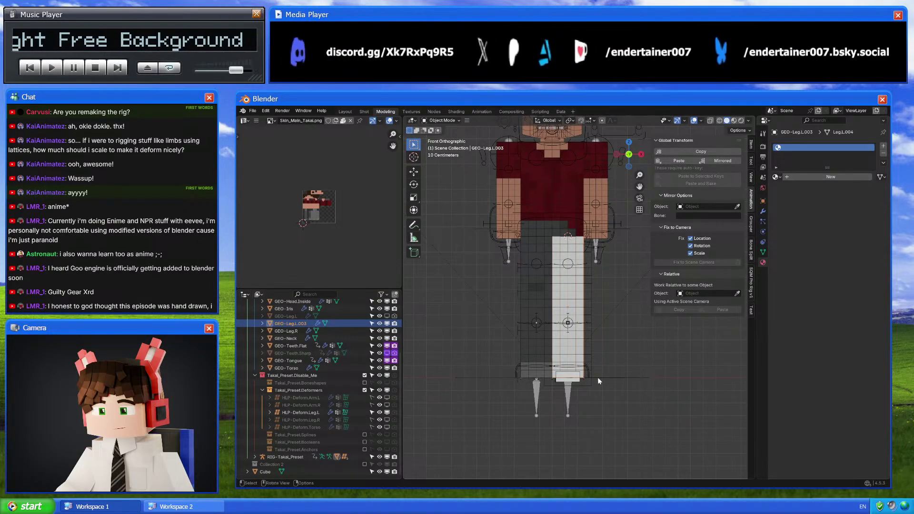
{"action": "middle_click_drag", "start_coordinate": [598, 376], "coordinate": [584, 365]}
{"action": "key", "text": "KP_Divide"}
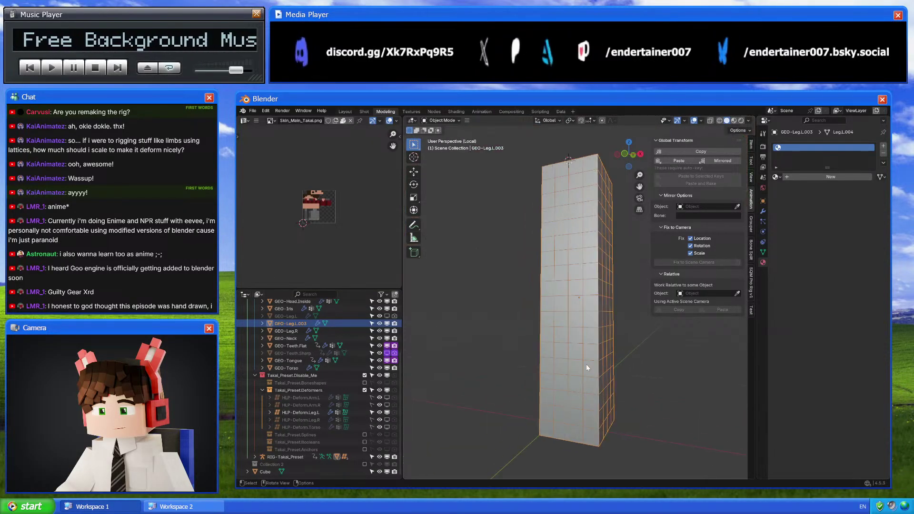
Duplicate the isolated leg and move the copy down along Z until its top sits just below the first leg's base
{"action": "key", "text": "shift+d"}
{"action": "right_click", "coordinate": [611, 331]}
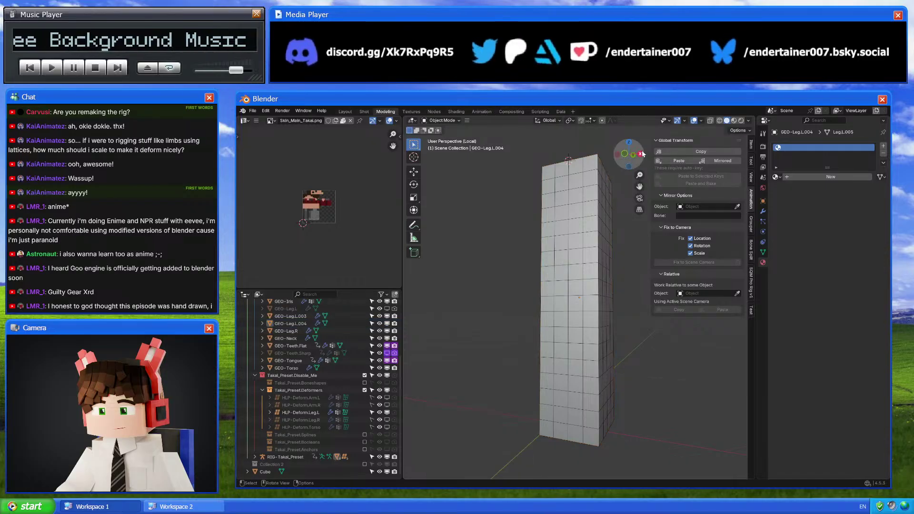
{"action": "key", "text": "KP_3"}
{"action": "type", "text": "gz-1.2"}
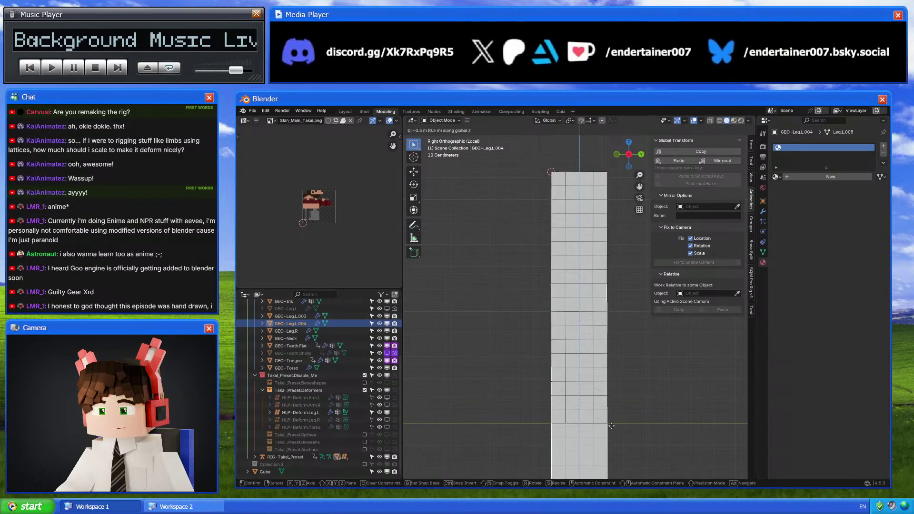
{"action": "key", "text": "Return"}
{"action": "scroll", "coordinate": [554, 277], "scroll_direction": "up", "scroll_amount": 8}
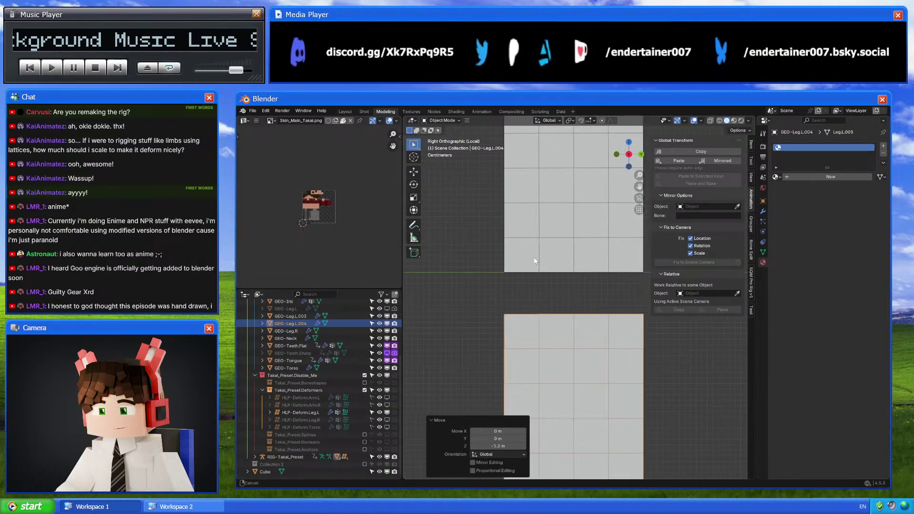
{"action": "key", "text": "g"}
{"action": "key", "text": "z"}
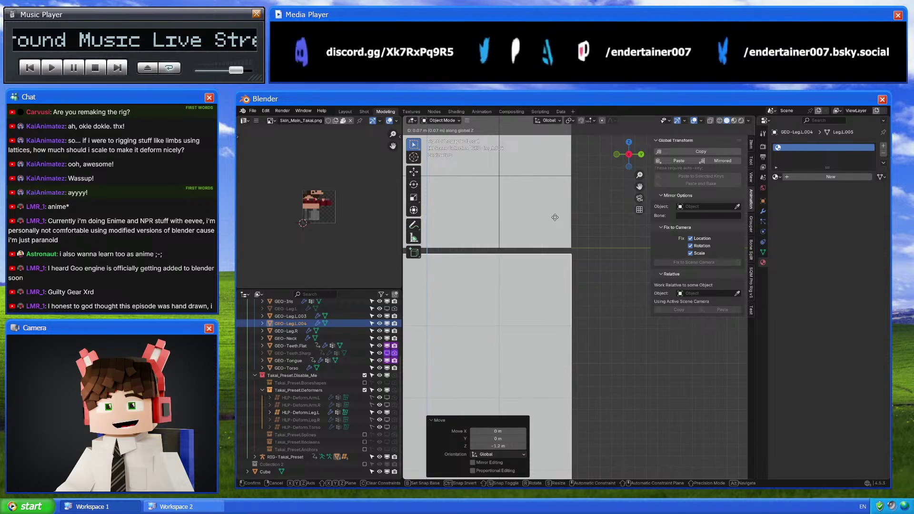
{"action": "left_click", "coordinate": [555, 220]}
Add one centred vertical loop cut through the rearmost column of faces on the lower leg copy
{"action": "middle_click_drag", "start_coordinate": [555, 220], "coordinate": [543, 299]}
{"action": "left_click", "coordinate": [626, 165]}
{"action": "key", "text": "Tab"}
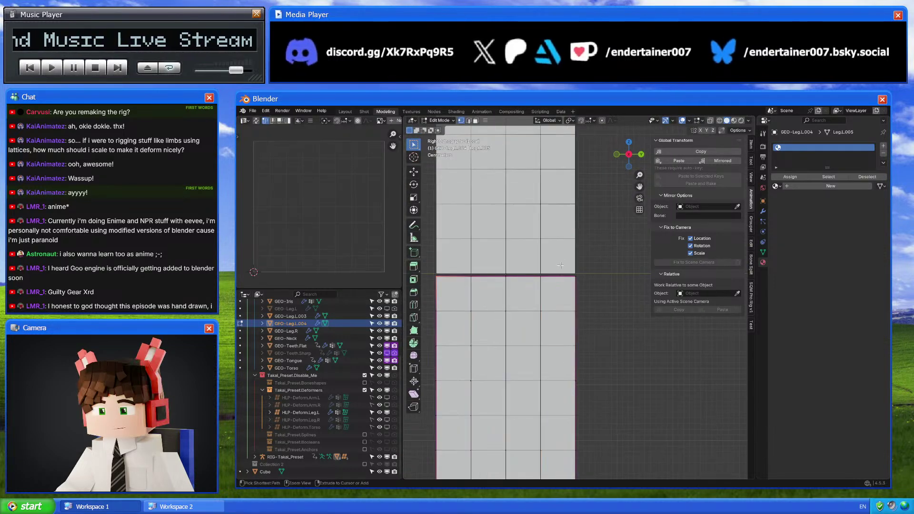
{"action": "key", "text": "ctrl+r"}
{"action": "left_click", "coordinate": [571, 267]}
{"action": "right_click", "coordinate": [571, 267]}
{"action": "scroll", "coordinate": [571, 267], "scroll_direction": "down", "scroll_amount": 4}
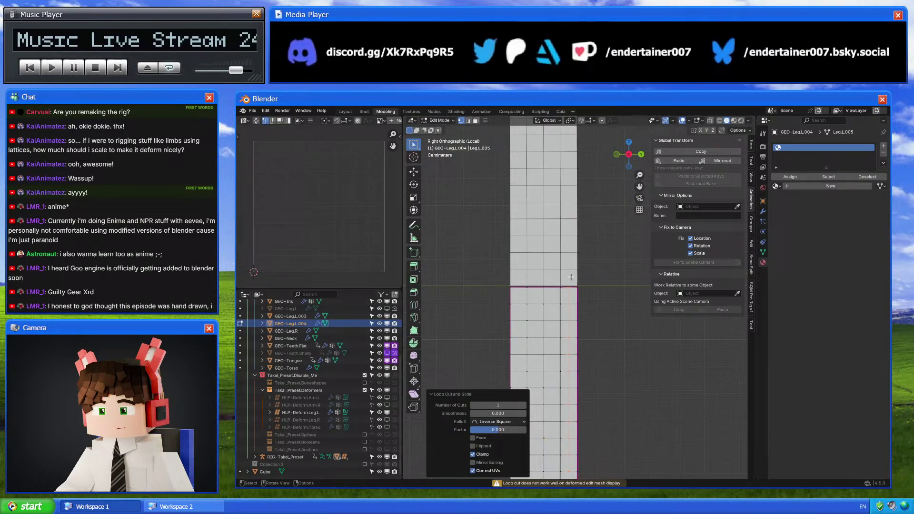
Remove the Subdivision and Lattice modifiers from the lower copy and delete its vertices behind the new loop cut
{"action": "left_click", "coordinate": [763, 211]}
{"action": "left_click", "coordinate": [872, 216]}
{"action": "left_click", "coordinate": [872, 174]}
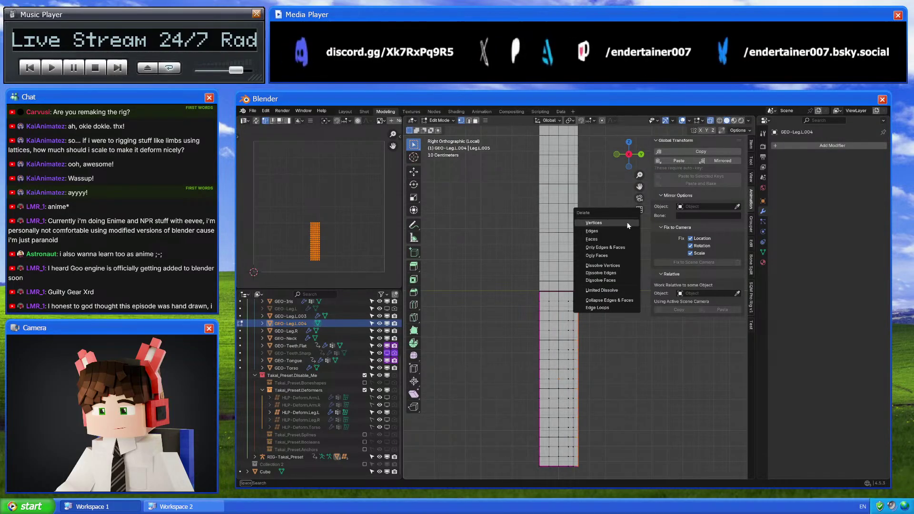
{"action": "scroll", "coordinate": [578, 285], "scroll_direction": "up", "scroll_amount": 5}
{"action": "key", "text": "Tab"}
{"action": "scroll", "coordinate": [536, 252], "scroll_direction": "up", "scroll_amount": 4}
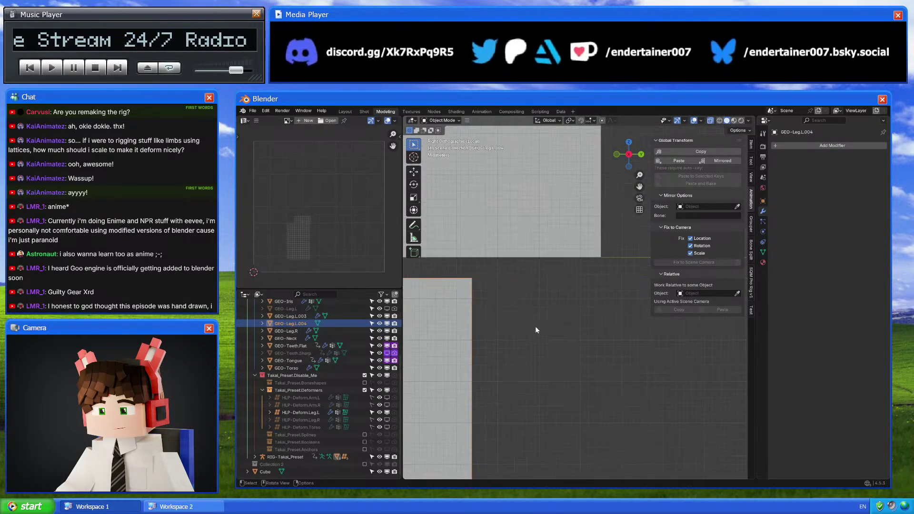
Move the trimmed copy up along Z to just beneath the upper leg's base, and select the upper leg
{"action": "key", "text": "g"}
{"action": "key", "text": "z"}
{"action": "key", "text": "Escape"}
{"action": "key", "text": "ctrl+z"}
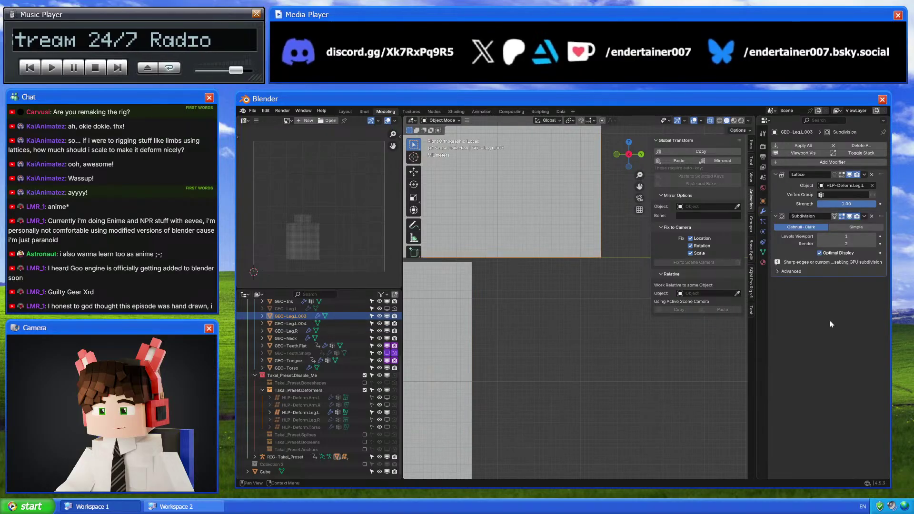
Add a Simple Deform modifier to the upper leg, place it first in the stack and set it to Taper on Z
{"action": "key", "text": "shift+a"}
{"action": "left_click", "coordinate": [827, 328]}
{"action": "type", "text": "simple"}
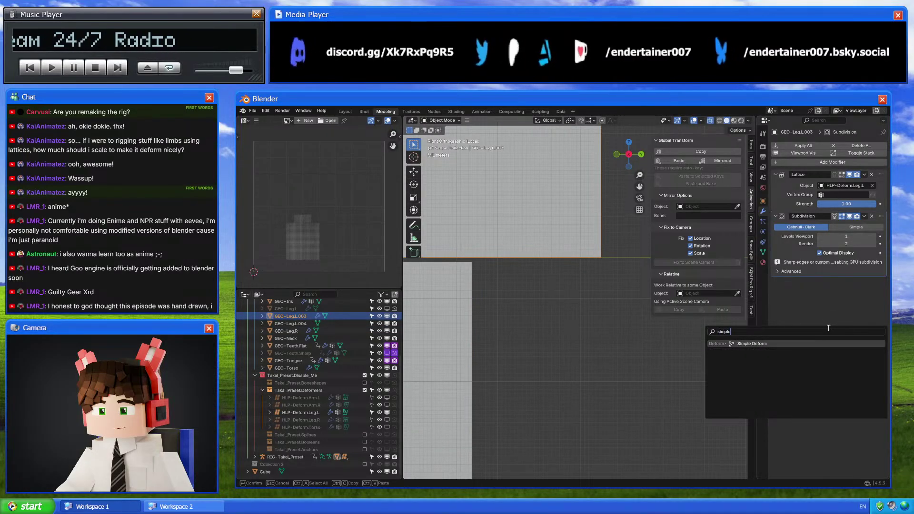
{"action": "key", "text": "Return"}
{"action": "left_click_drag", "start_coordinate": [882, 282], "coordinate": [881, 174]}
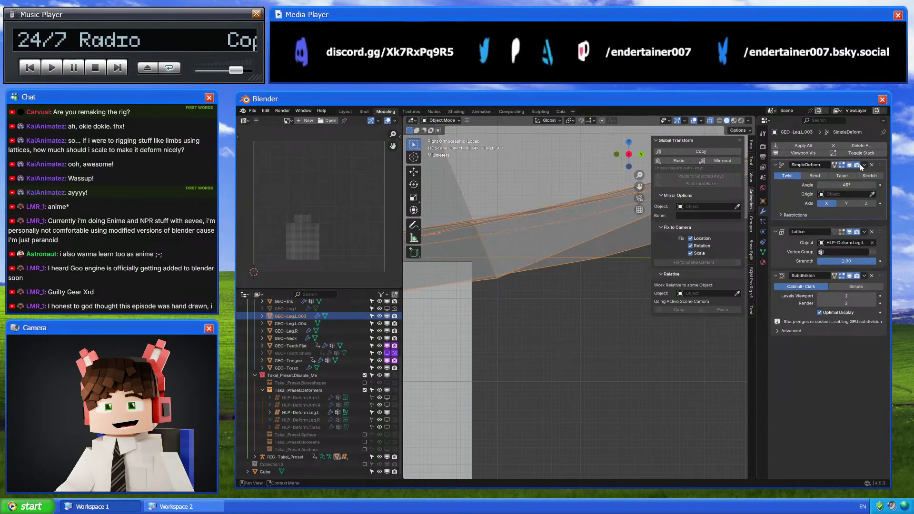
{"action": "left_click", "coordinate": [843, 186]}
{"action": "left_click", "coordinate": [866, 213]}
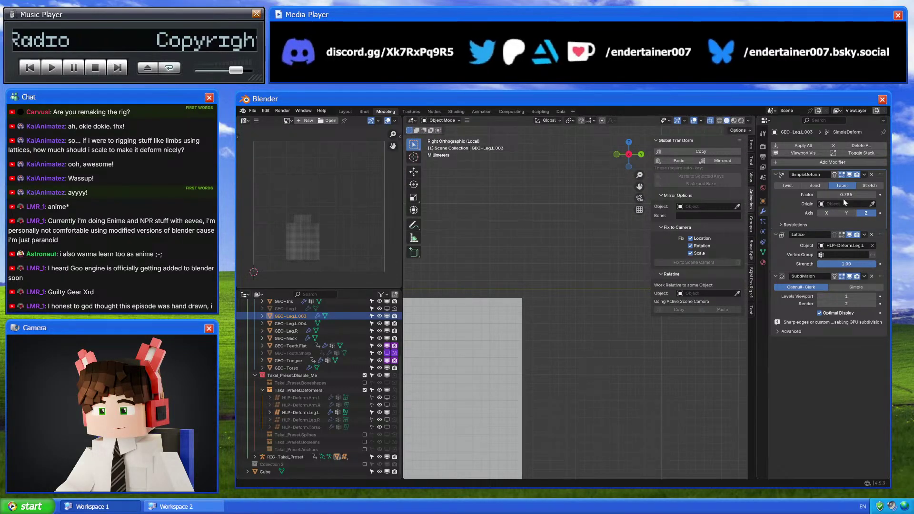
Set the taper factor to 0.5 so the leg's base matches the trimmed copy's rear edge
{"action": "mouse_move", "coordinate": [846, 195]}
{"action": "left_mouse_down"}
{"action": "mouse_move", "coordinate": [809, 194]}
{"action": "mouse_move", "coordinate": [845, 195]}
{"action": "left_mouse_up"}
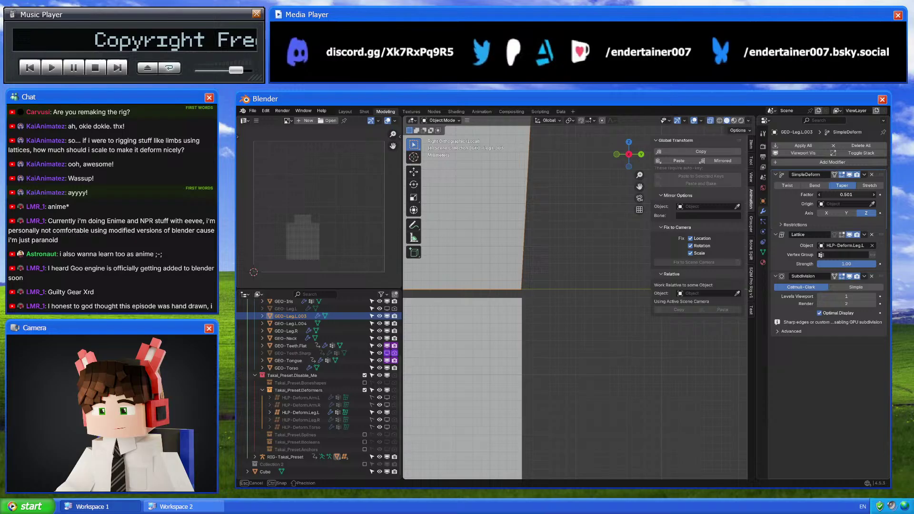
{"action": "left_click", "coordinate": [846, 195]}
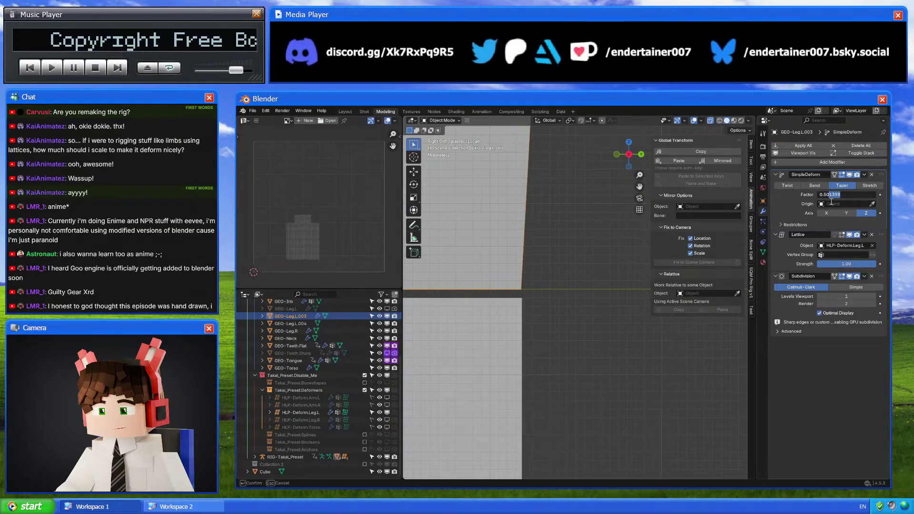
{"action": "key", "text": "Return"}
{"action": "scroll", "coordinate": [554, 316], "scroll_direction": "down", "scroll_amount": 4}
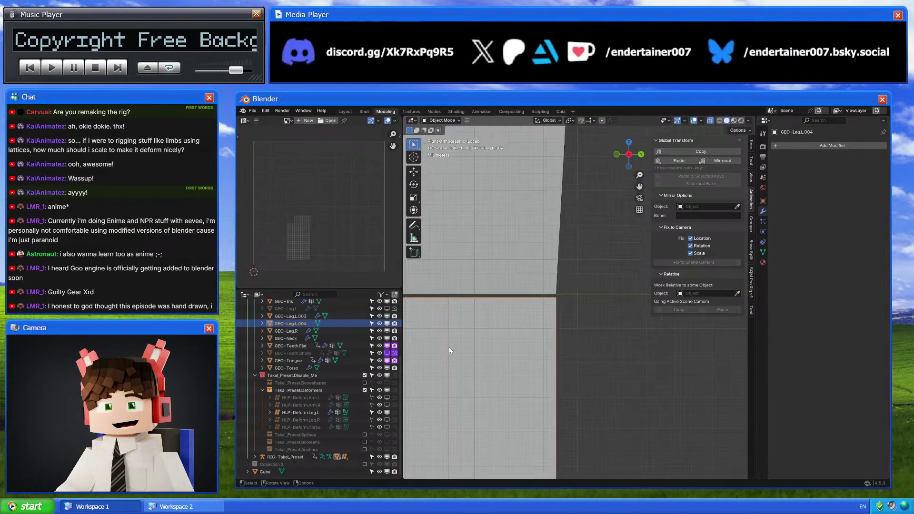
Delete the trimmed reference copy beneath the tapered leg
{"action": "key", "text": "x"}
{"action": "left_click", "coordinate": [598, 300]}
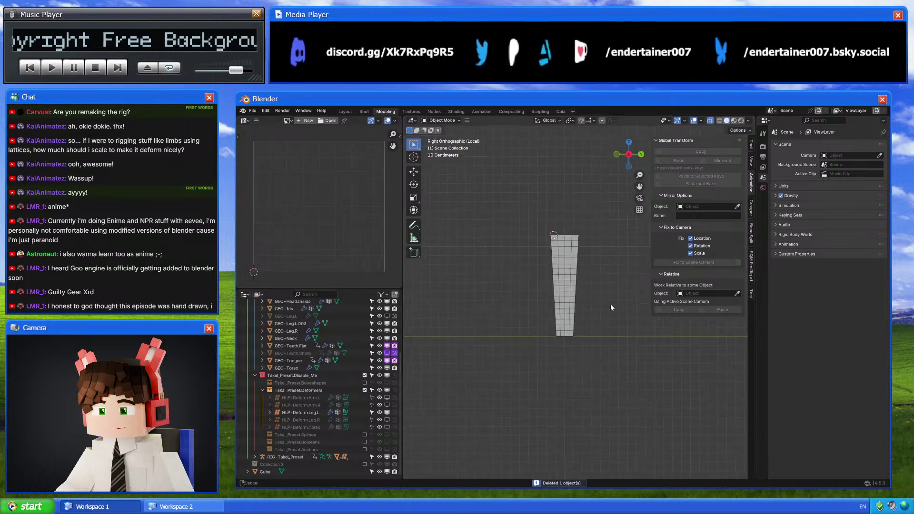
{"action": "key", "text": "ctrl+z"}
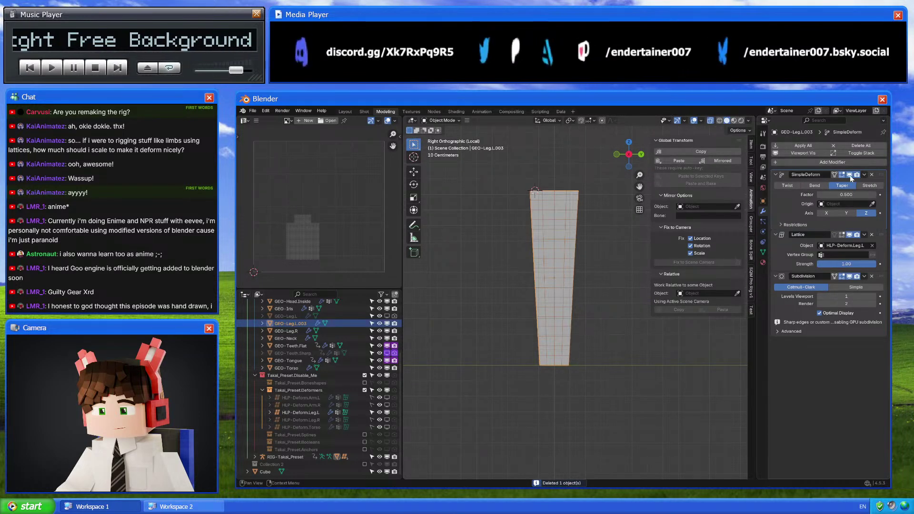
Toggle the Simple Deform modifier's viewport display to compare the leg with and without the taper, leaving it disabled
{"action": "left_click", "coordinate": [850, 175]}
{"action": "left_click", "coordinate": [849, 175]}
{"action": "left_click", "coordinate": [850, 175]}
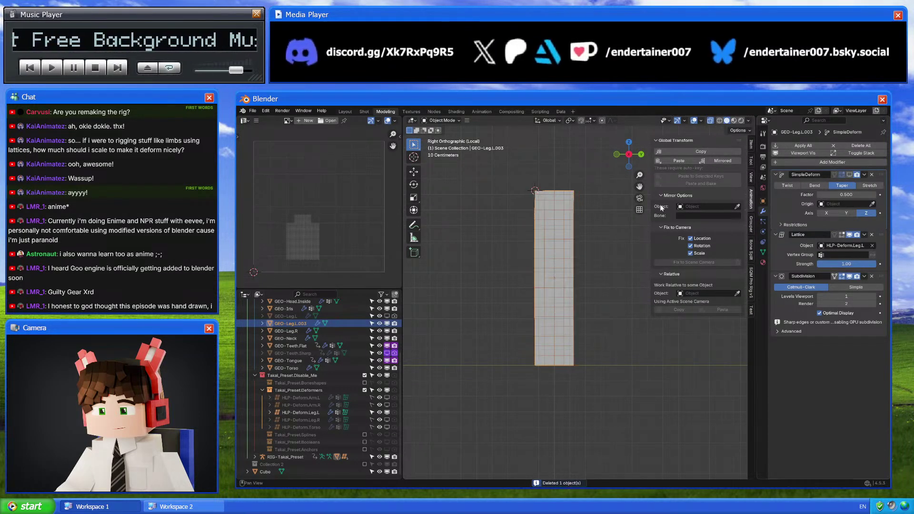
Set the upper leg's origin to the 3D cursor and re-enable the Simple Deform modifier's viewport display
{"action": "key", "text": "Tab"}
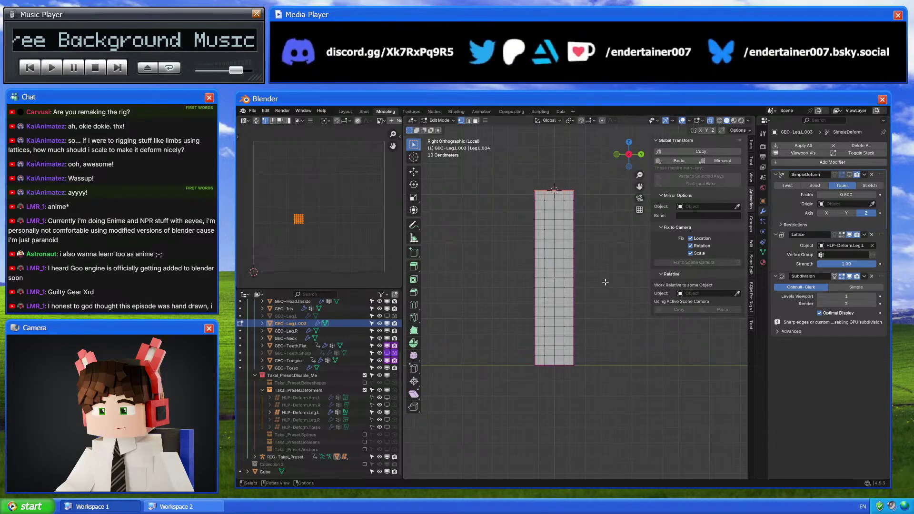
{"action": "key", "text": "Tab"}
{"action": "right_click", "coordinate": [576, 282]}
{"action": "mouse_move", "coordinate": [605, 282]}
{"action": "left_click", "coordinate": [661, 298]}
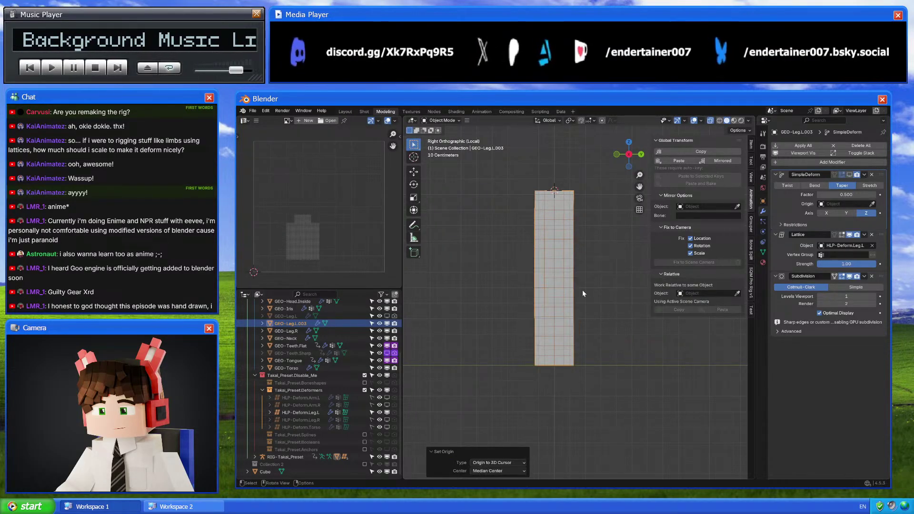
{"action": "left_click", "coordinate": [849, 175]}
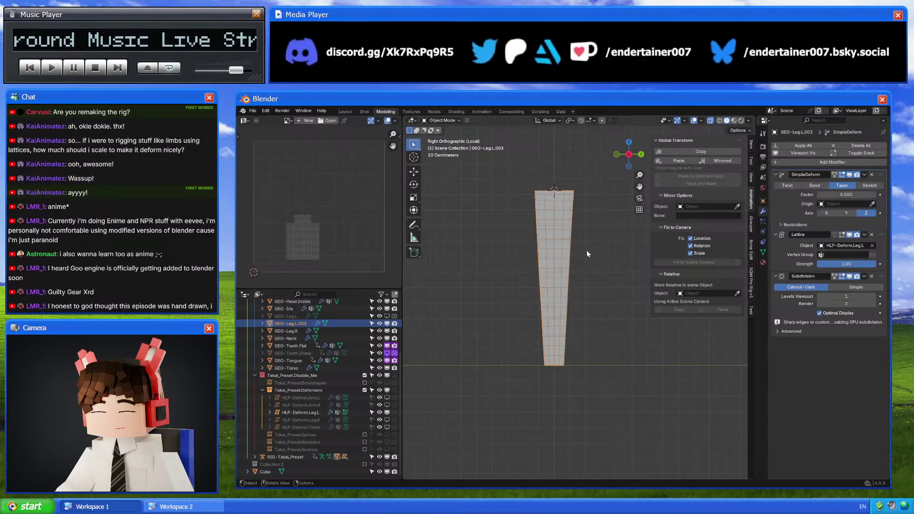
Undo the recent changes until the trimmed reference copy beneath the tapered leg is restored
{"action": "key", "text": "ctrl+z"}
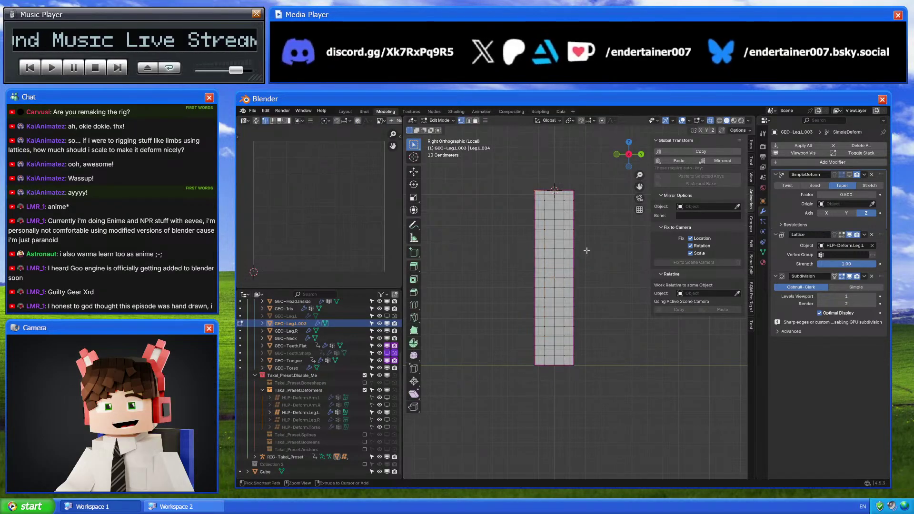
{"action": "key", "text": "ctrl+z"}
{"action": "key", "text": "ctrl+shift+z"}
{"action": "key", "text": "ctrl+shift+z"}
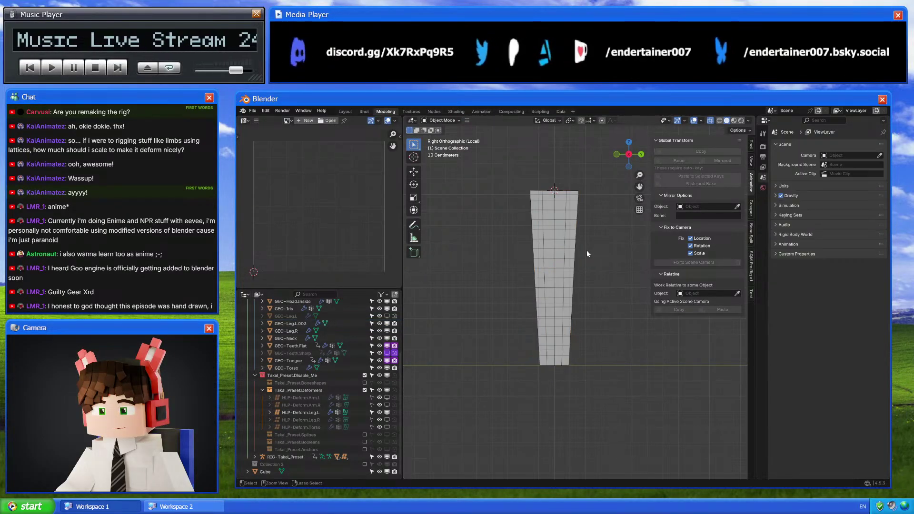
Set the tapered leg's origin to the 3D cursor at the middle of its upper edge
{"action": "left_click", "coordinate": [559, 249]}
{"action": "key", "text": "Tab"}
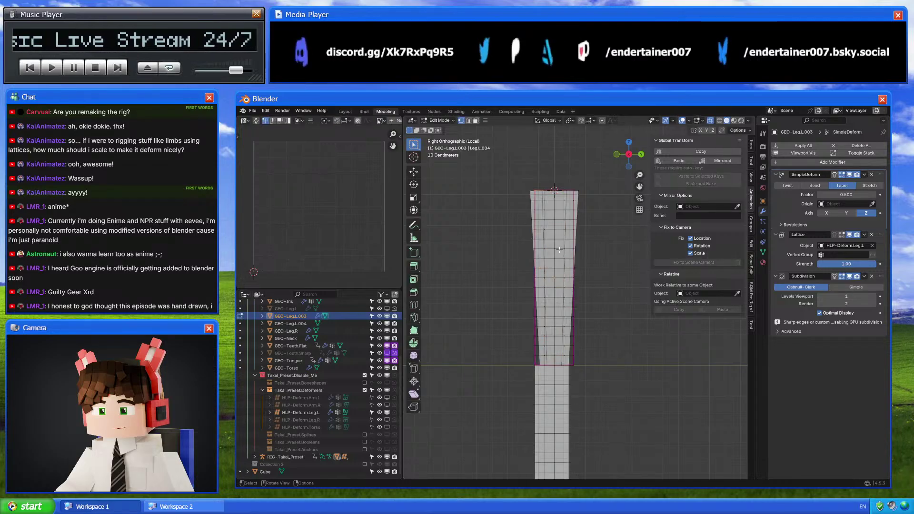
{"action": "key", "text": "b"}
{"action": "left_click_drag", "start_coordinate": [548, 188], "coordinate": [600, 198]}
{"action": "key", "text": "Tab"}
{"action": "right_click", "coordinate": [605, 281]}
{"action": "mouse_move", "coordinate": [607, 281]}
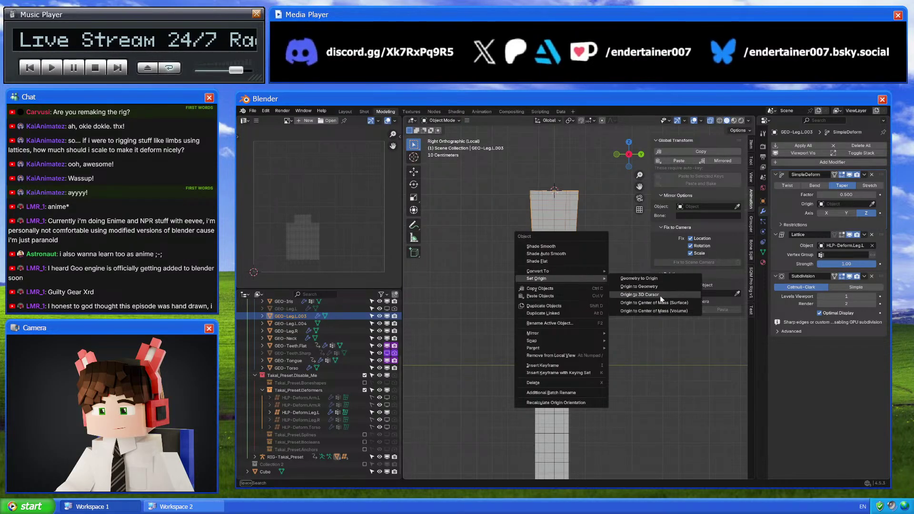
{"action": "left_click", "coordinate": [660, 295]}
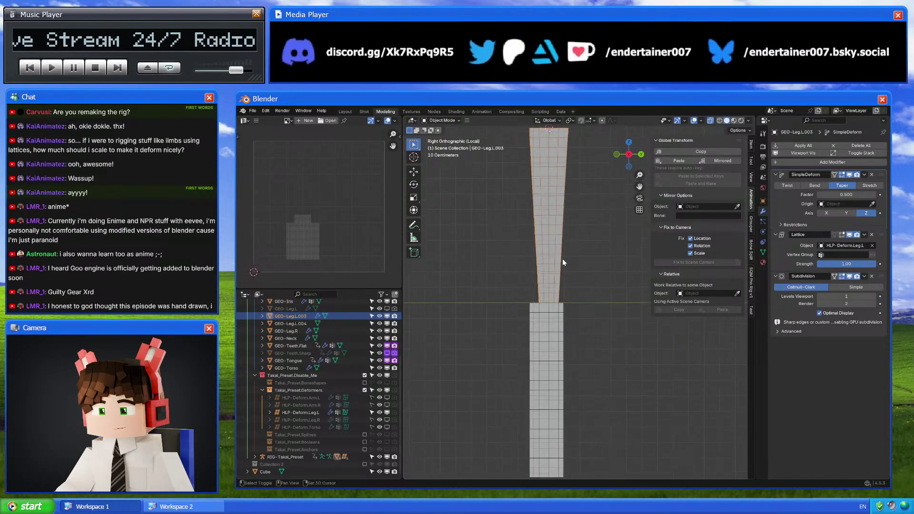
Set the Simple Deform taper factor to 0.25 so the leg's base matches the reference copy's edge
{"action": "scroll", "coordinate": [562, 258], "scroll_direction": "up", "scroll_amount": 5}
{"action": "scroll", "coordinate": [516, 292], "scroll_direction": "up", "scroll_amount": 5}
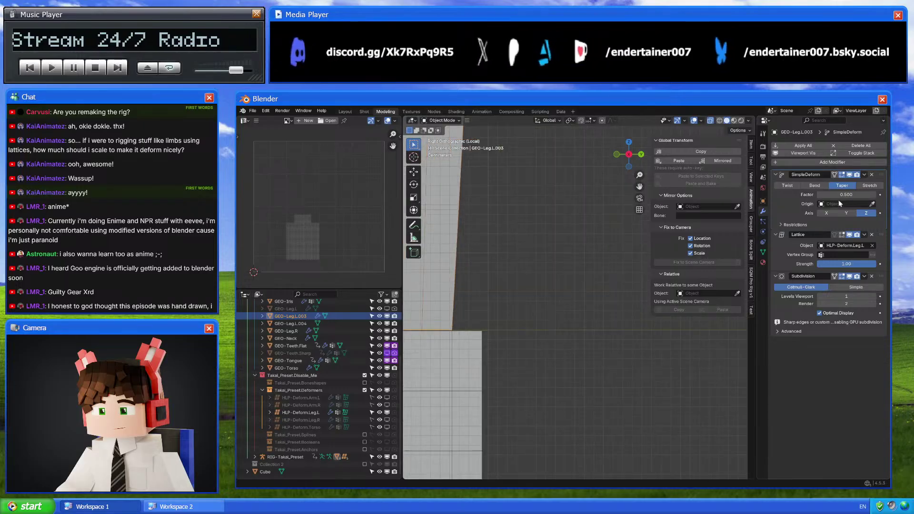
{"action": "left_click_drag", "start_coordinate": [838, 195], "coordinate": [809, 195]}
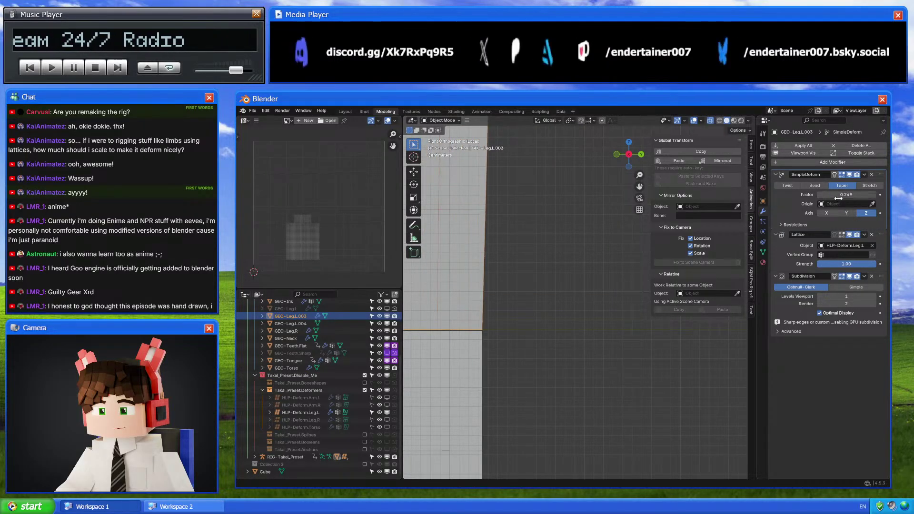
{"action": "scroll", "coordinate": [537, 308], "scroll_direction": "up", "scroll_amount": 4}
{"action": "scroll", "coordinate": [566, 286], "scroll_direction": "down", "scroll_amount": 3}
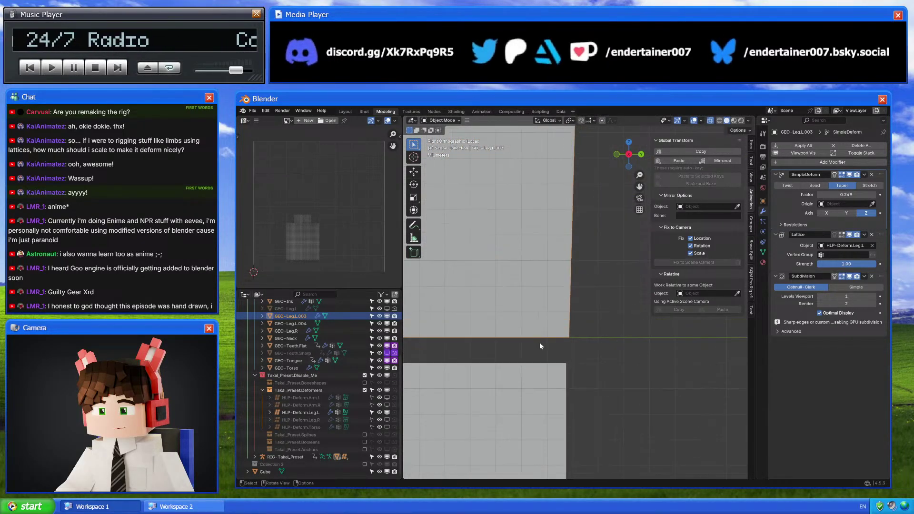
{"action": "left_click_drag", "start_coordinate": [849, 194], "coordinate": [848, 194]}
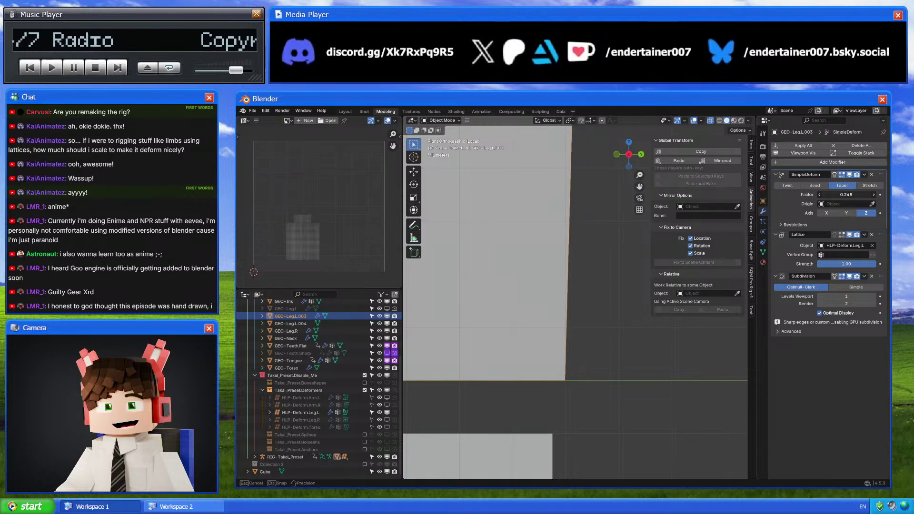
{"action": "left_click", "coordinate": [830, 194]}
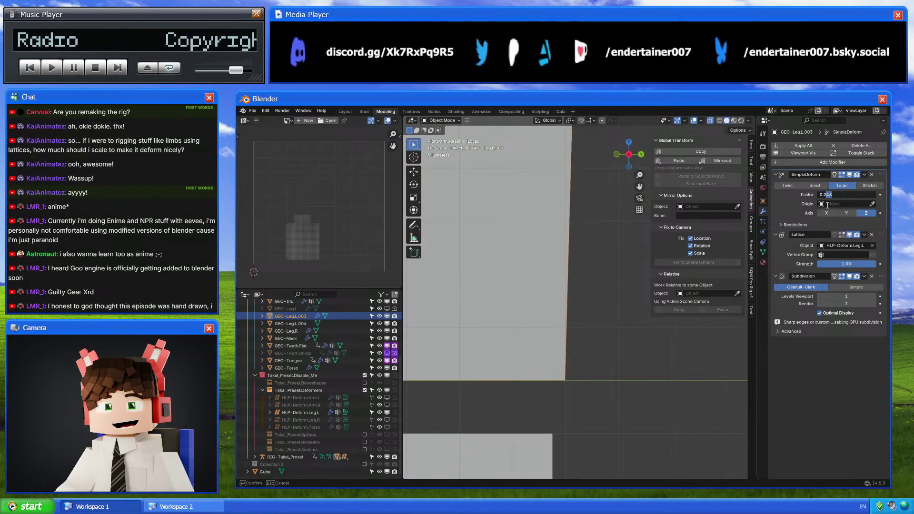
{"action": "type", "text": "0.25"}
{"action": "key", "text": "Return"}
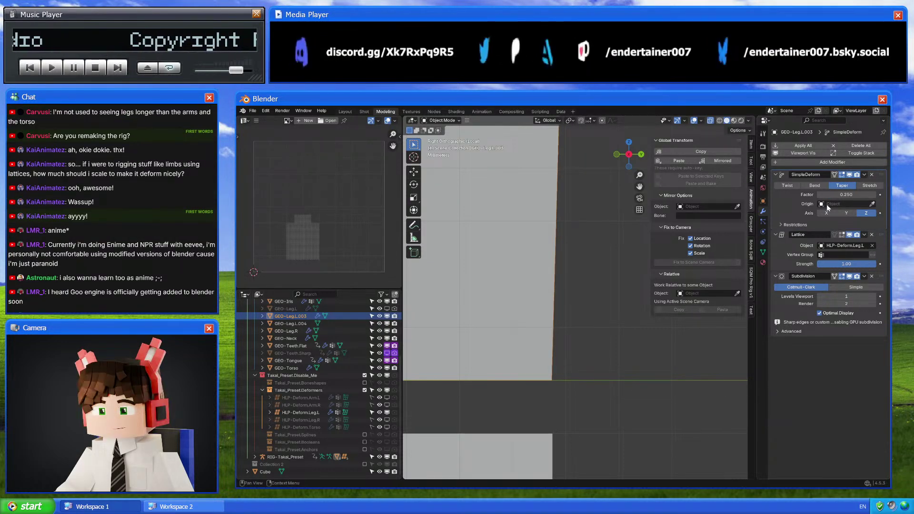
Delete the trimmed reference copy beneath the tapered leg
{"action": "scroll", "coordinate": [541, 353], "scroll_direction": "down", "scroll_amount": 6}
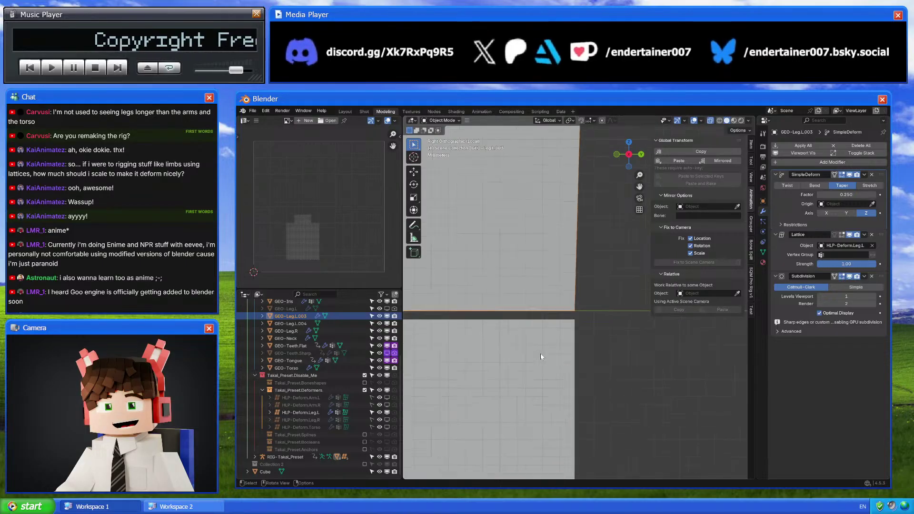
{"action": "left_click", "coordinate": [544, 354]}
{"action": "key", "text": "x"}
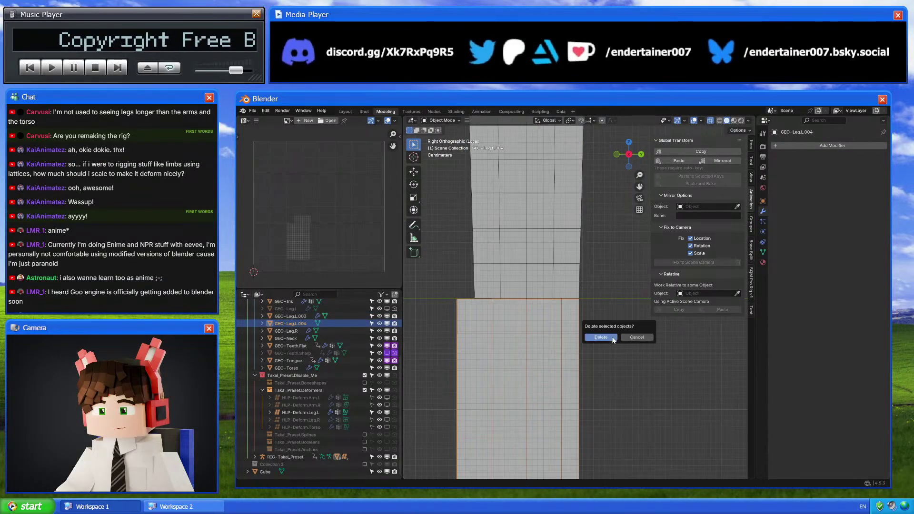
{"action": "left_click", "coordinate": [601, 338]}
{"action": "scroll", "coordinate": [533, 250], "scroll_direction": "down", "scroll_amount": 5}
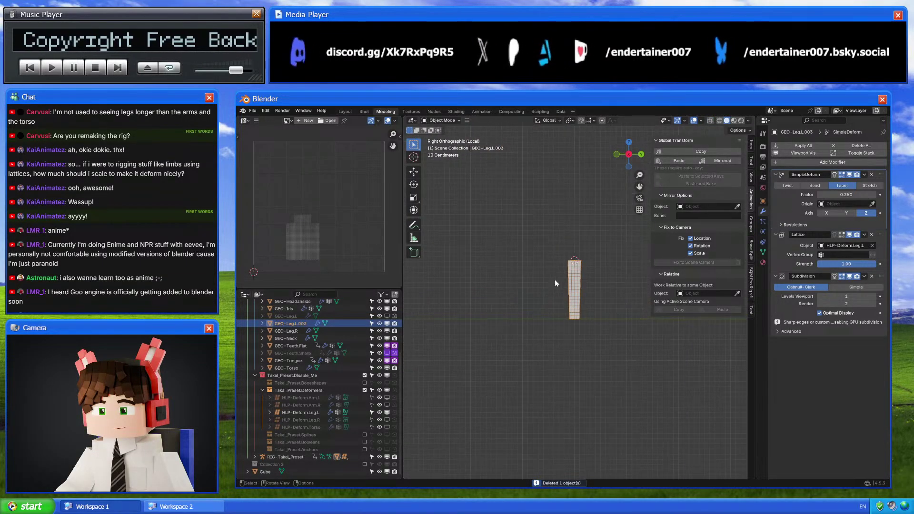
{"action": "scroll", "coordinate": [555, 279], "scroll_direction": "up", "scroll_amount": 4}
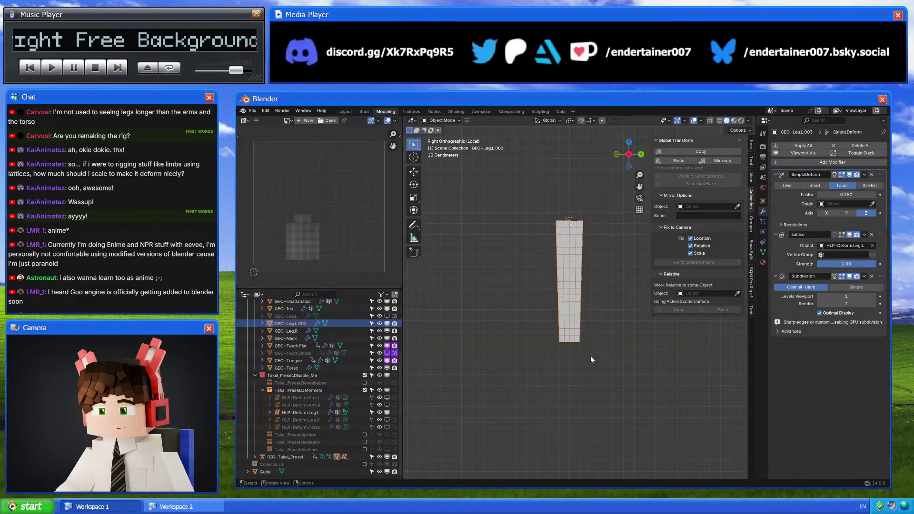
Leave local view, duplicate the foot cube in place and move the original Cube into Collection 2
{"action": "key", "text": "KP_Divide"}
{"action": "left_click", "coordinate": [533, 392]}
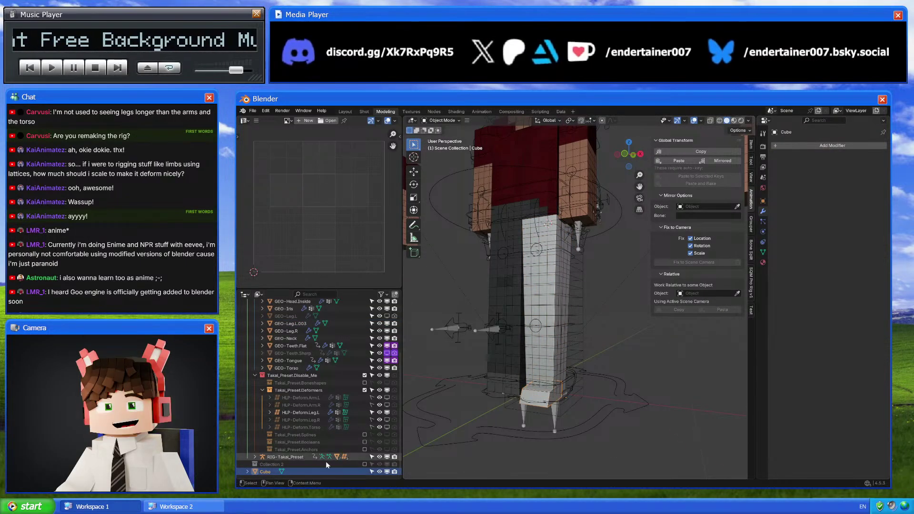
{"action": "key", "text": "shift+d"}
{"action": "key", "text": "Escape"}
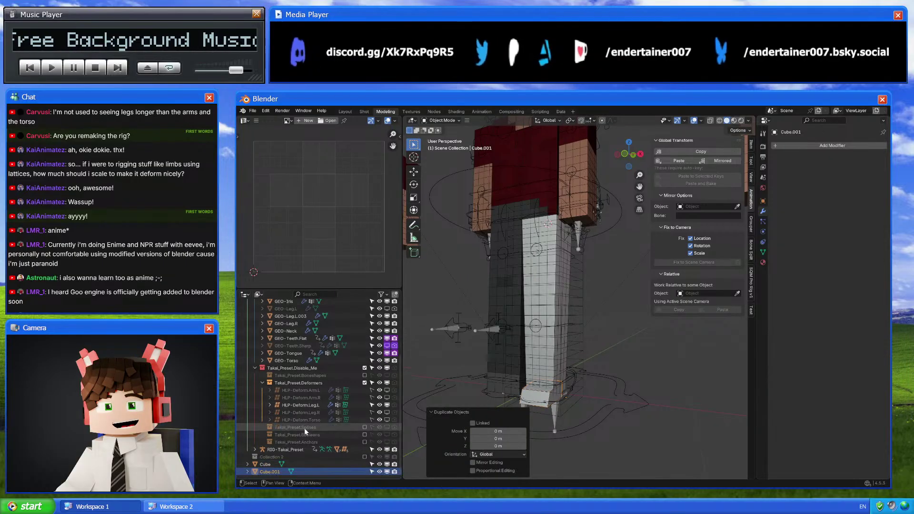
{"action": "left_click", "coordinate": [265, 464]}
{"action": "left_click_drag", "start_coordinate": [265, 465], "coordinate": [283, 456]}
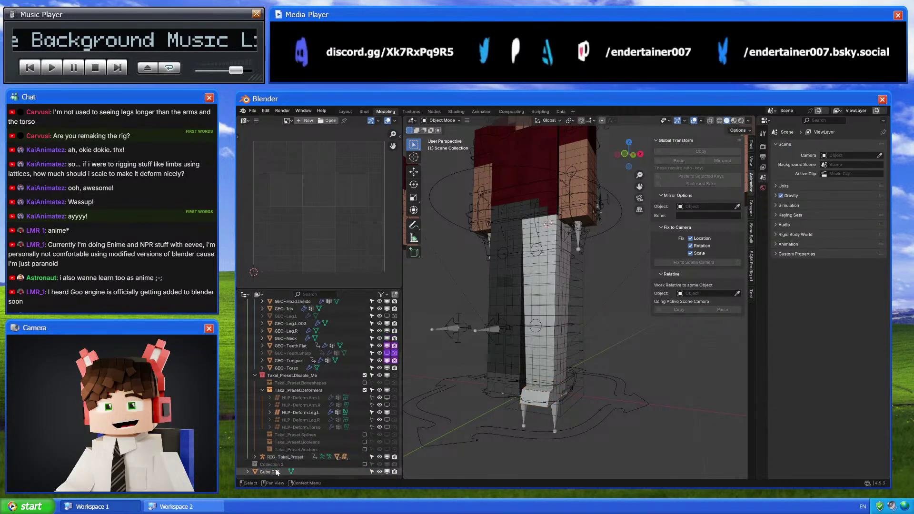
Try to snap the duplicated foot cube to the 3D cursor from the right view
{"action": "left_click", "coordinate": [270, 471]}
{"action": "middle_click_drag", "start_coordinate": [595, 361], "coordinate": [551, 350]}
{"action": "scroll", "coordinate": [571, 329], "scroll_direction": "up", "scroll_amount": 3}
{"action": "left_click", "coordinate": [565, 333]}
{"action": "key", "text": "Tab"}
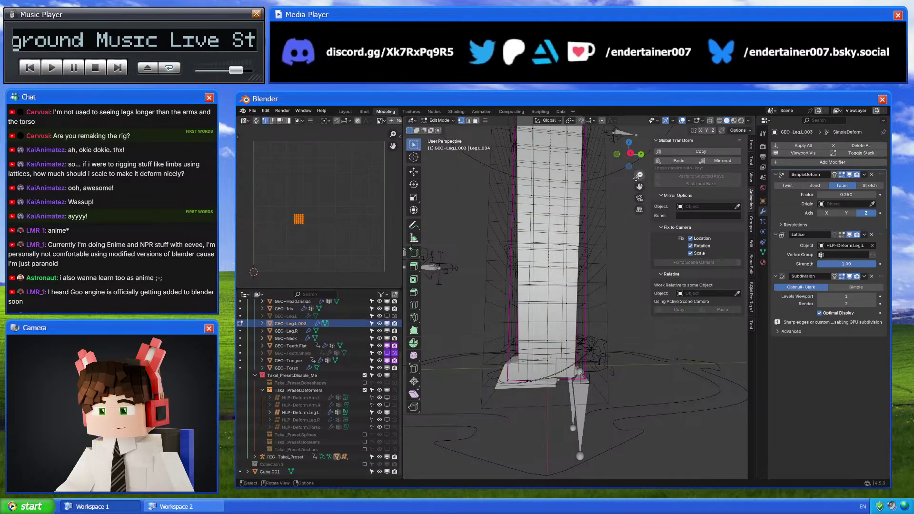
{"action": "left_click", "coordinate": [630, 154]}
{"action": "key", "text": "Tab"}
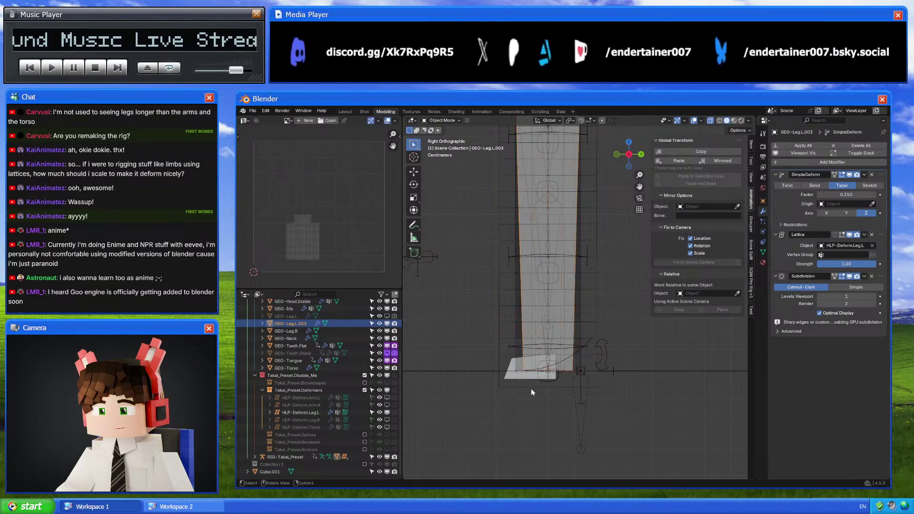
{"action": "left_click", "coordinate": [531, 387]}
{"action": "key", "text": "shift+s"}
{"action": "left_click", "coordinate": [612, 257]}
{"action": "key", "text": "ctrl+z"}
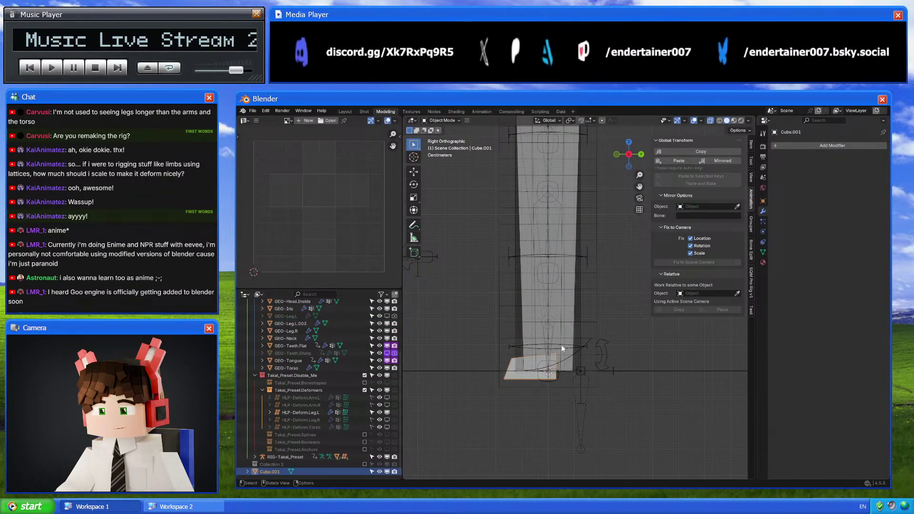
Clear the duplicated foot cube's parent and snap the cube to the 3D cursor at the leg's base
{"action": "left_click", "coordinate": [565, 364]}
{"action": "key", "text": "Tab"}
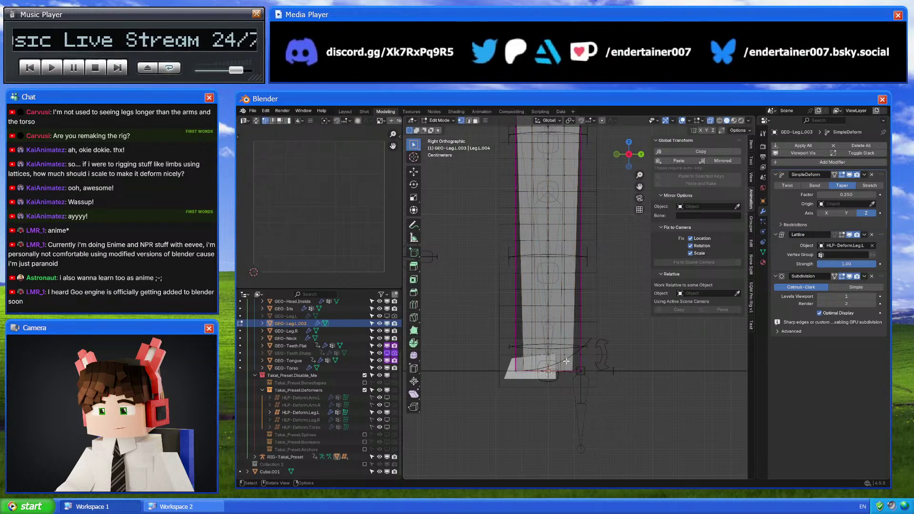
{"action": "scroll", "coordinate": [566, 377], "scroll_direction": "up", "scroll_amount": 4}
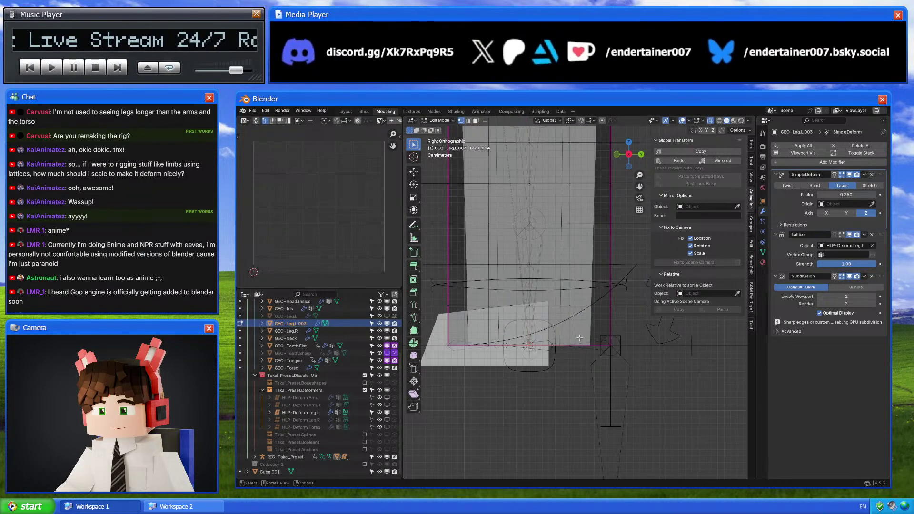
{"action": "left_click", "coordinate": [549, 363]}
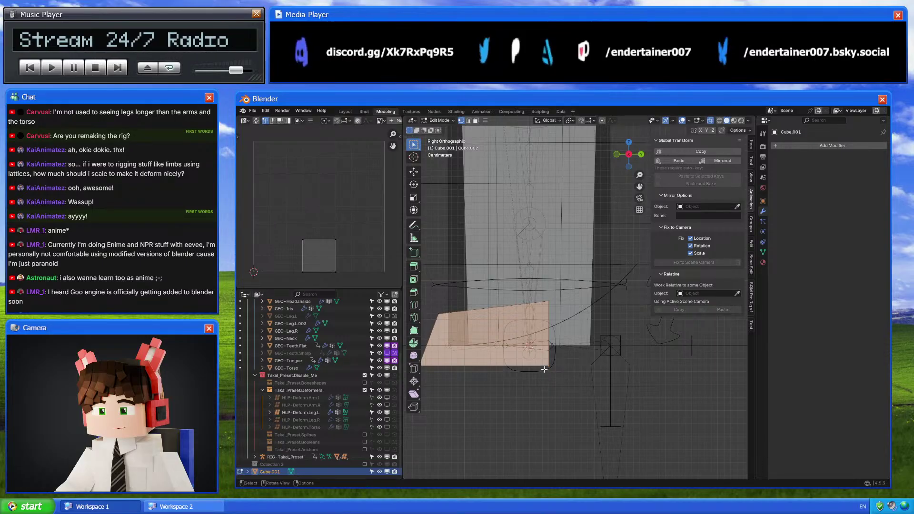
{"action": "key", "text": "Tab"}
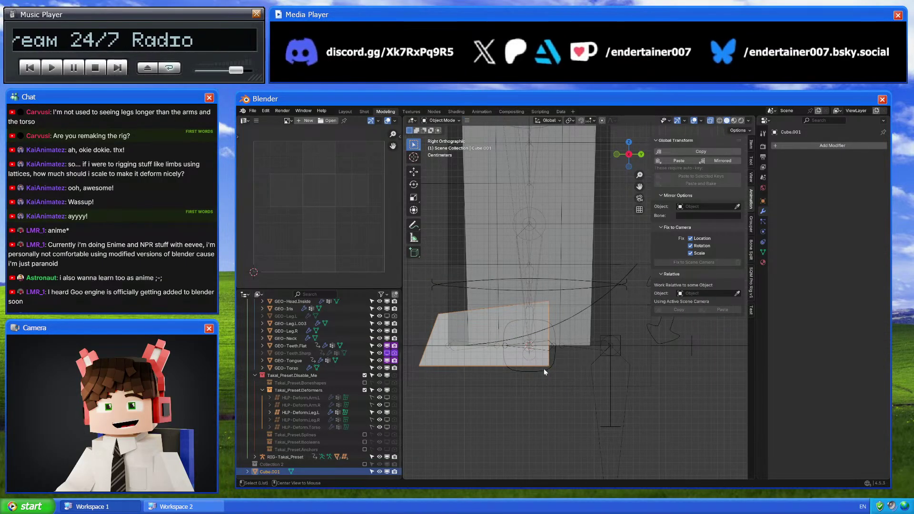
{"action": "key", "text": "alt+p"}
{"action": "left_click", "coordinate": [534, 362]}
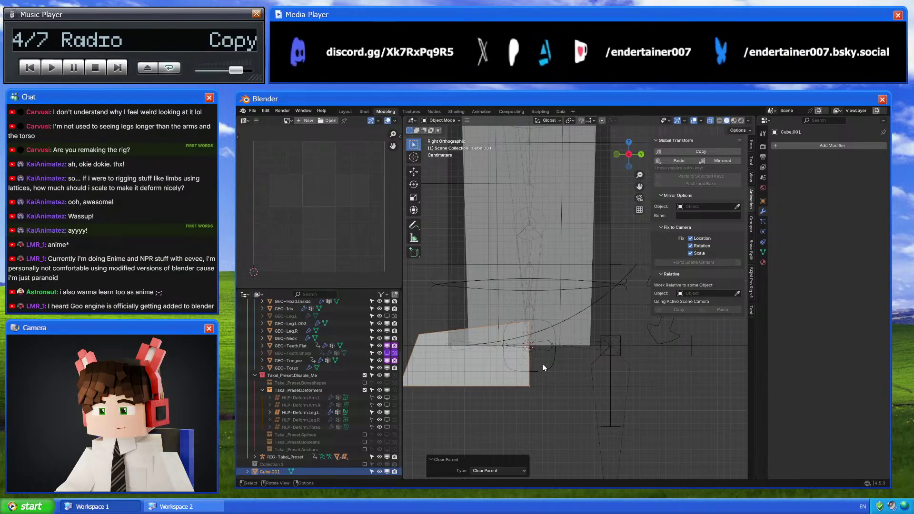
{"action": "key", "text": "shift+s"}
{"action": "left_click", "coordinate": [528, 241]}
Hide the right leg mesh GEO-Leg.R
{"action": "middle_click_drag", "start_coordinate": [528, 241], "coordinate": [530, 284]}
{"action": "left_click", "coordinate": [528, 283]}
{"action": "key", "text": "h"}
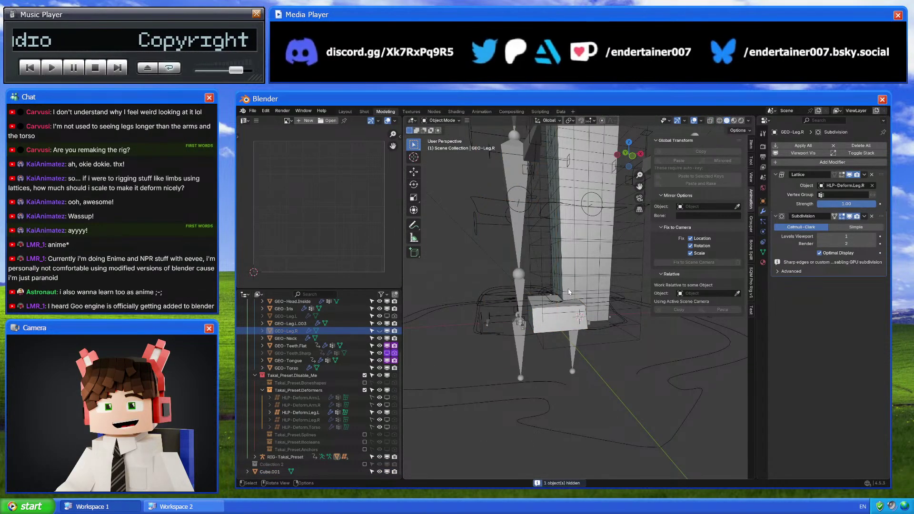
{"action": "left_click", "coordinate": [567, 313]}
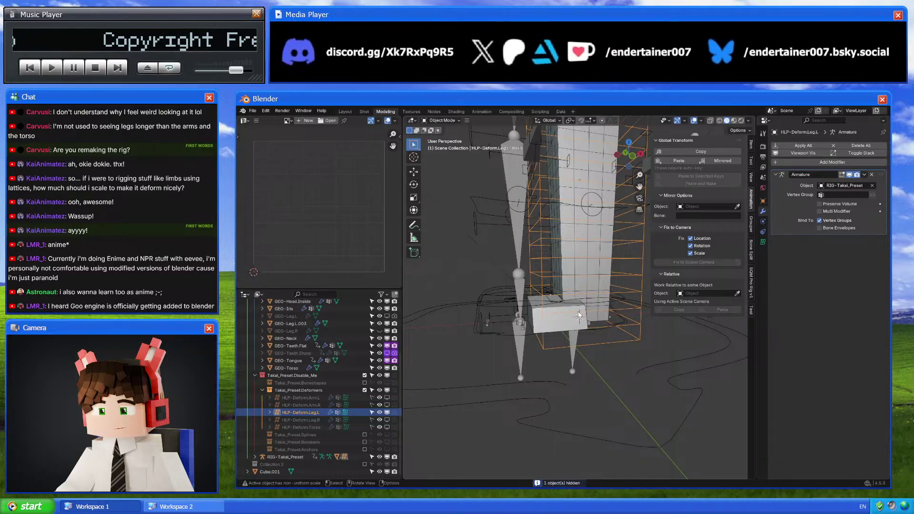
{"action": "left_click", "coordinate": [579, 313]}
{"action": "left_click", "coordinate": [625, 150]}
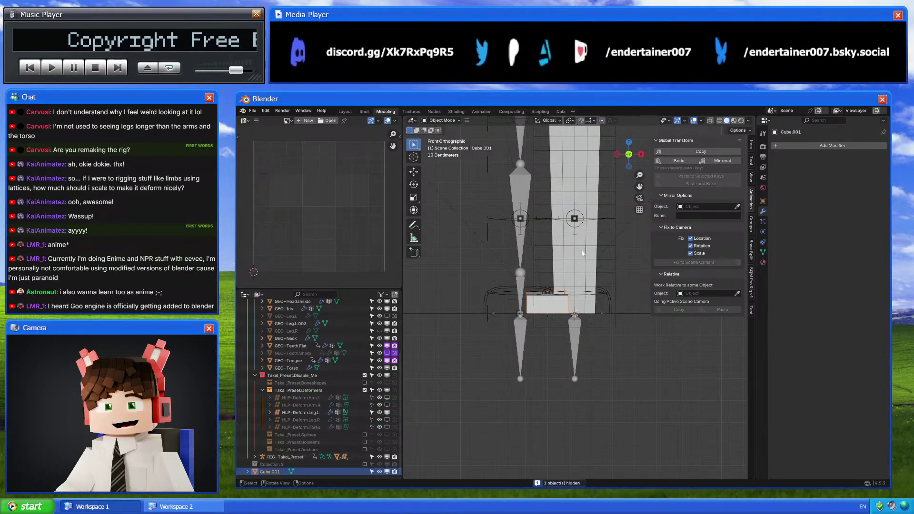
{"action": "key", "text": "g"}
{"action": "key", "text": "x"}
{"action": "key", "text": "Escape"}
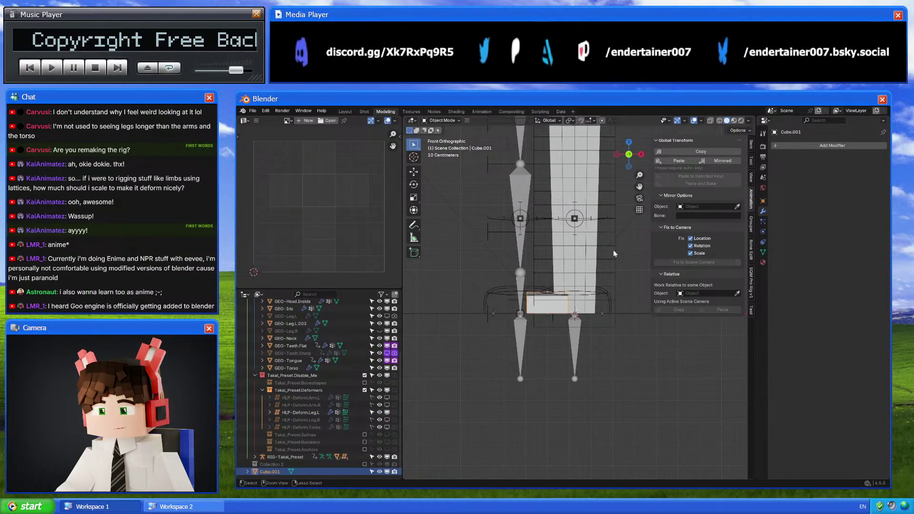
Show the object transform values and compare the location of the tapered leg with the foot cube's
{"action": "left_click", "coordinate": [584, 254]}
{"action": "left_click", "coordinate": [751, 144]}
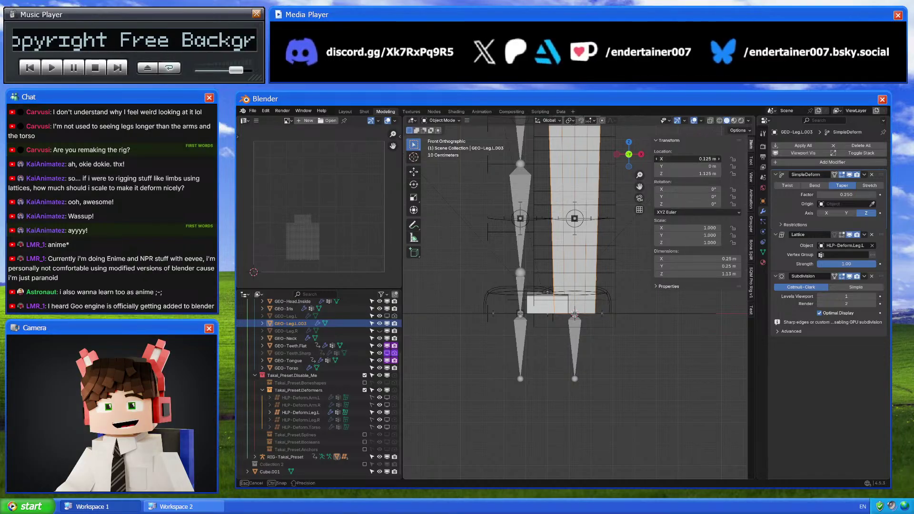
{"action": "left_click", "coordinate": [565, 304]}
{"action": "left_click", "coordinate": [565, 303]}
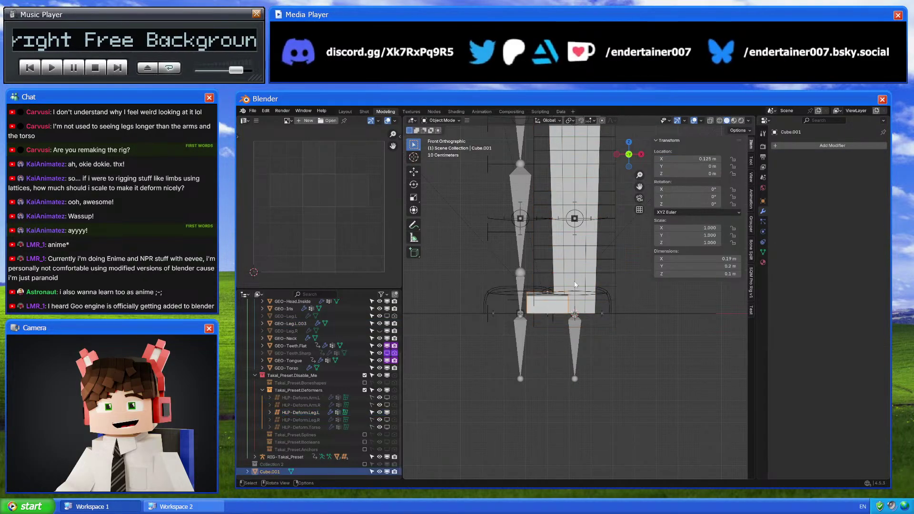
Move all of the foot cube's geometry along X in Edit Mode until it sits centred under the tapered leg
{"action": "middle_click_drag", "start_coordinate": [582, 293], "coordinate": [575, 308], "text": "shift"}
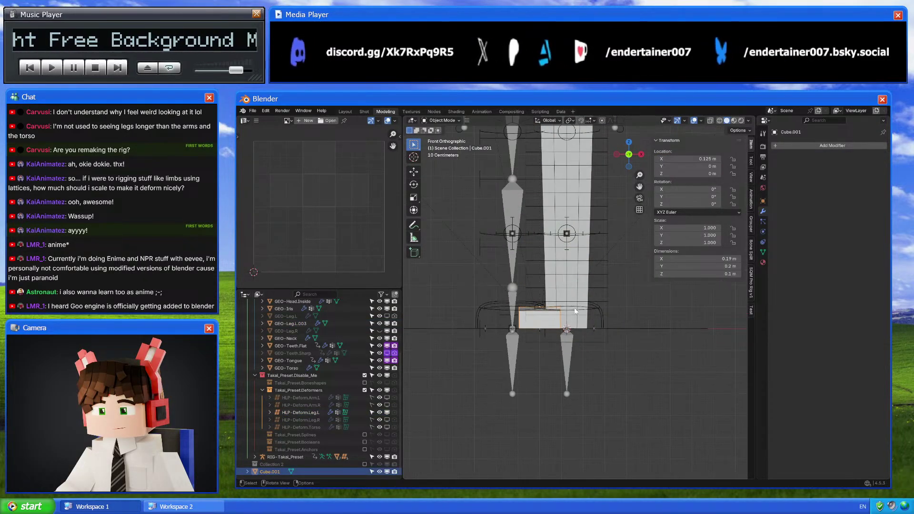
{"action": "key", "text": "g"}
{"action": "key", "text": "Escape"}
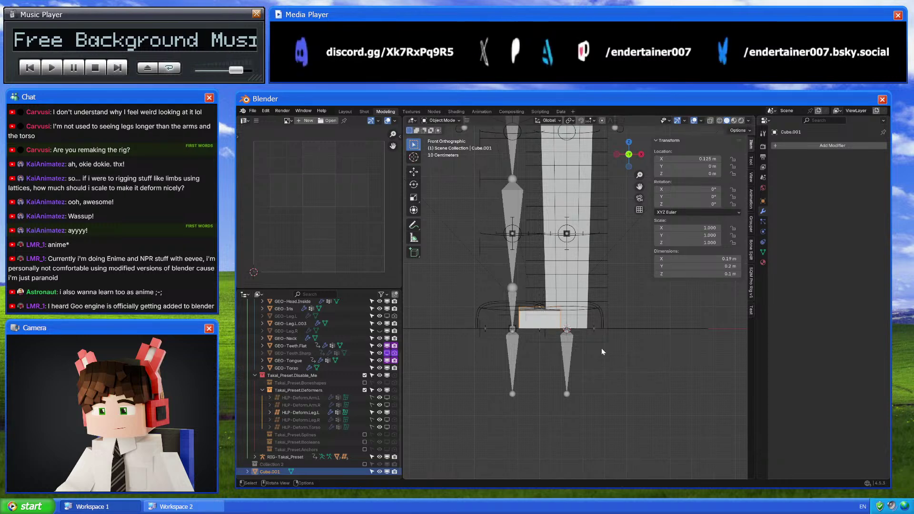
{"action": "scroll", "coordinate": [599, 345], "scroll_direction": "up", "scroll_amount": 3}
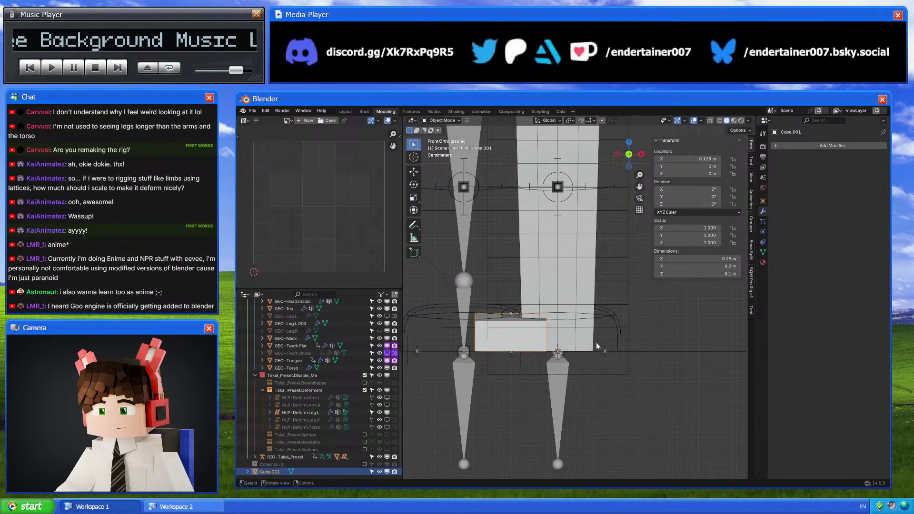
{"action": "key", "text": "Tab"}
{"action": "key", "text": "alt+z"}
{"action": "key", "text": "a"}
{"action": "key", "text": "g"}
{"action": "key", "text": "y"}
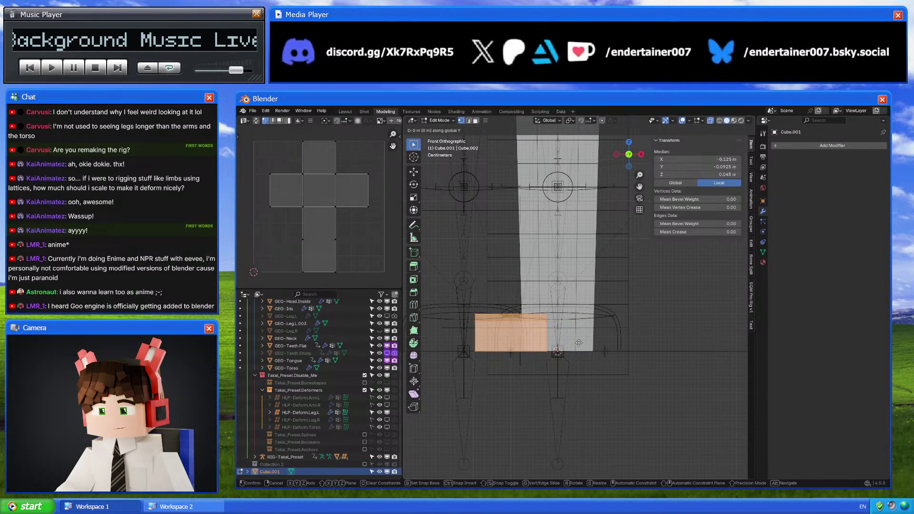
{"action": "key", "text": "Escape"}
{"action": "key", "text": "g"}
{"action": "key", "text": "x"}
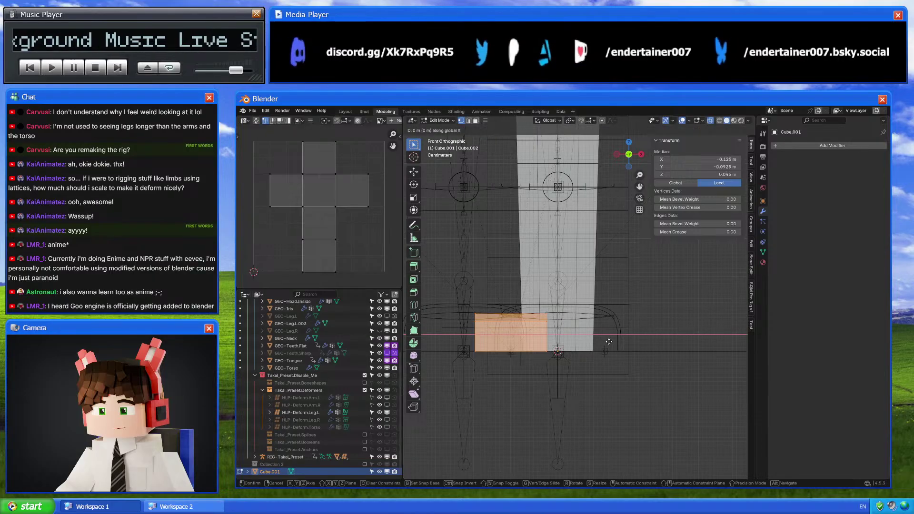
{"action": "left_click", "coordinate": [618, 343]}
{"action": "left_click_drag", "start_coordinate": [497, 429], "coordinate": [524, 430]}
{"action": "key", "text": "Tab"}
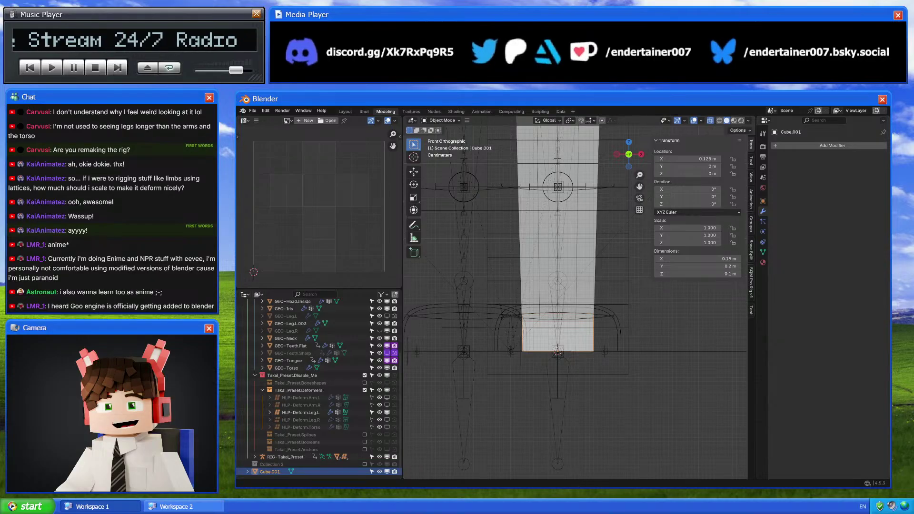
Examine the foot cube's fit at the base of the tapered leg from the right side and in perspective
{"action": "middle_click_drag", "start_coordinate": [598, 205], "coordinate": [575, 286]}
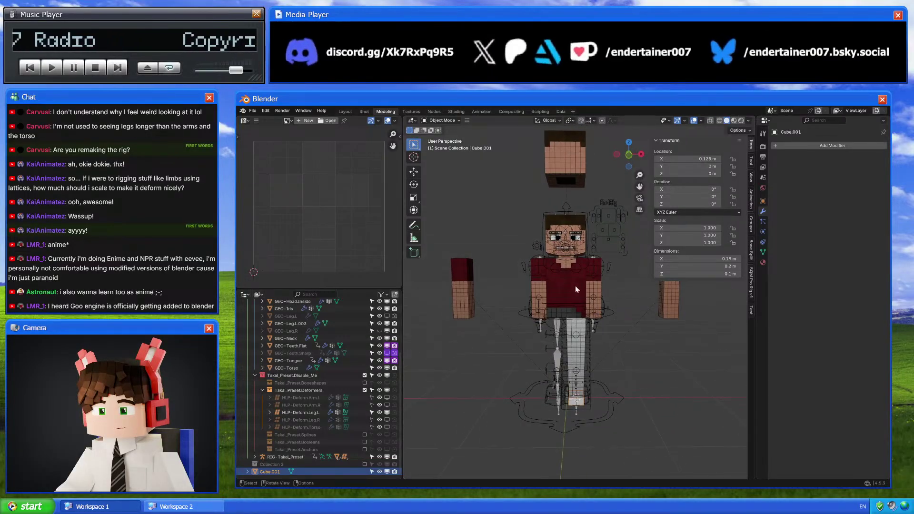
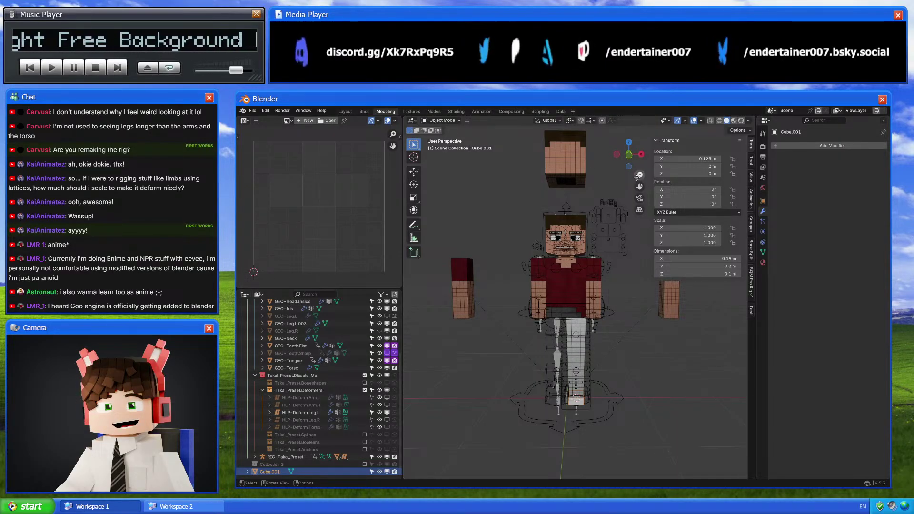
{"action": "left_click", "coordinate": [641, 153]}
{"action": "scroll", "coordinate": [550, 380], "scroll_direction": "up", "scroll_amount": 5}
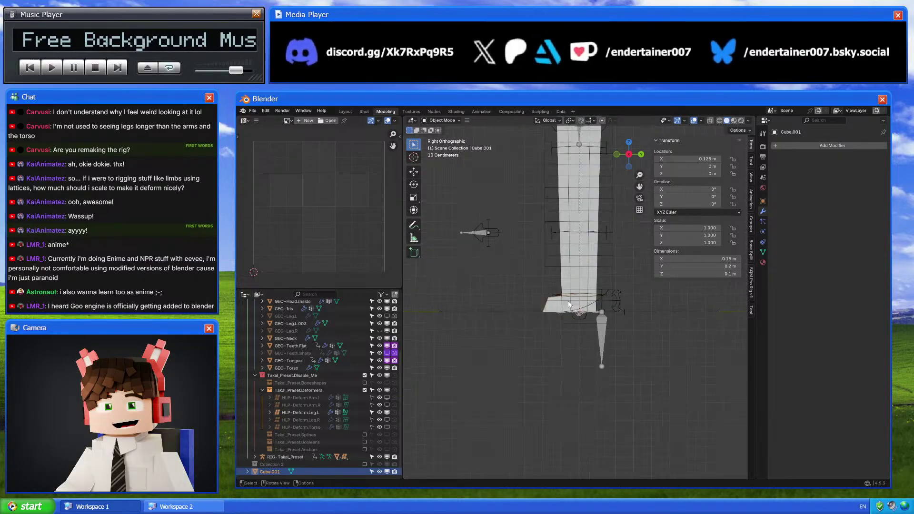
{"action": "scroll", "coordinate": [550, 338], "scroll_direction": "down", "scroll_amount": 3}
{"action": "scroll", "coordinate": [552, 337], "scroll_direction": "up", "scroll_amount": 3}
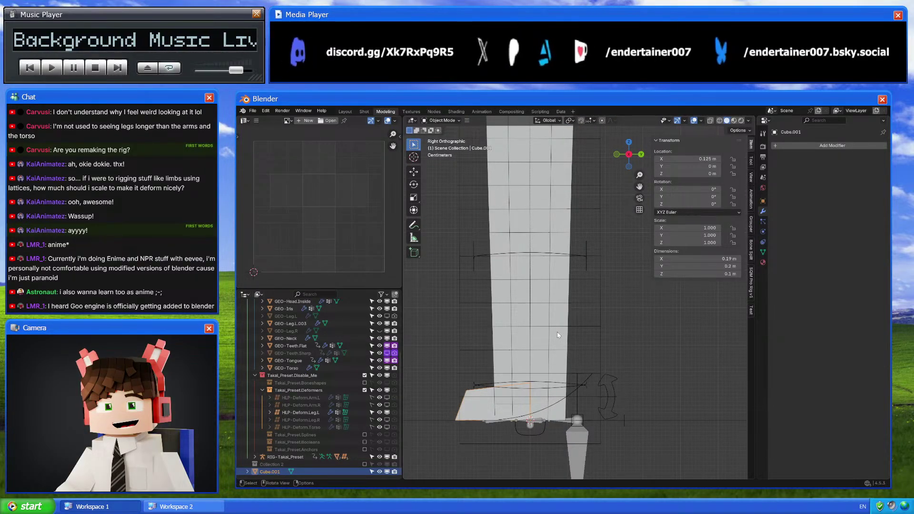
{"action": "middle_click_drag", "start_coordinate": [557, 332], "coordinate": [618, 339], "text": "ctrl"}
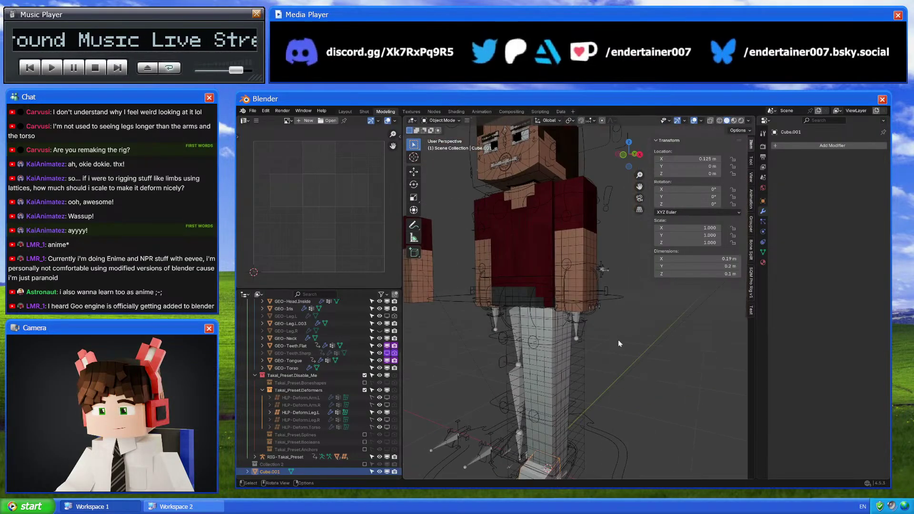
{"action": "middle_click_drag", "start_coordinate": [558, 403], "coordinate": [575, 293]}
{"action": "left_click", "coordinate": [638, 154]}
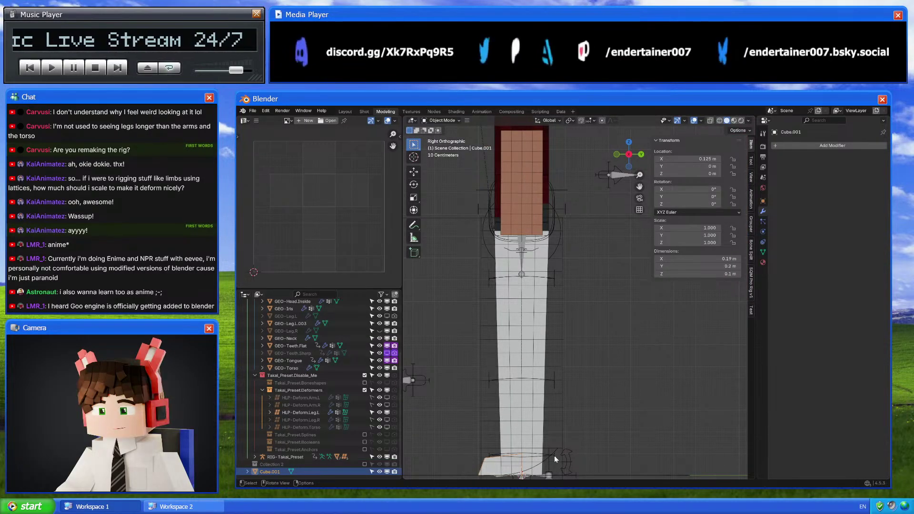
Turn on X-ray display, add RIG-Takai_Preset to the foot cube selection and put the rig into Pose Mode
{"action": "key", "text": "alt+z"}
{"action": "middle_click_drag", "start_coordinate": [580, 374], "coordinate": [660, 170]}
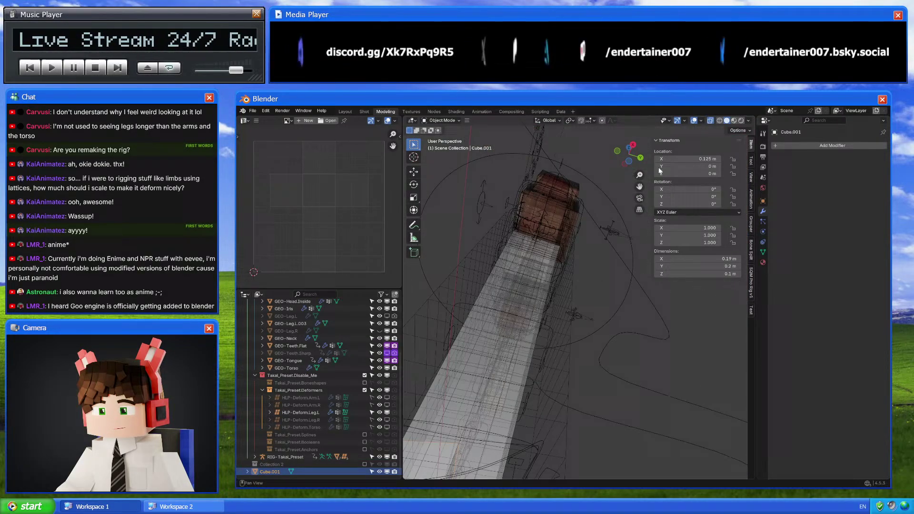
{"action": "left_click", "coordinate": [633, 145]}
{"action": "left_click", "coordinate": [576, 344]}
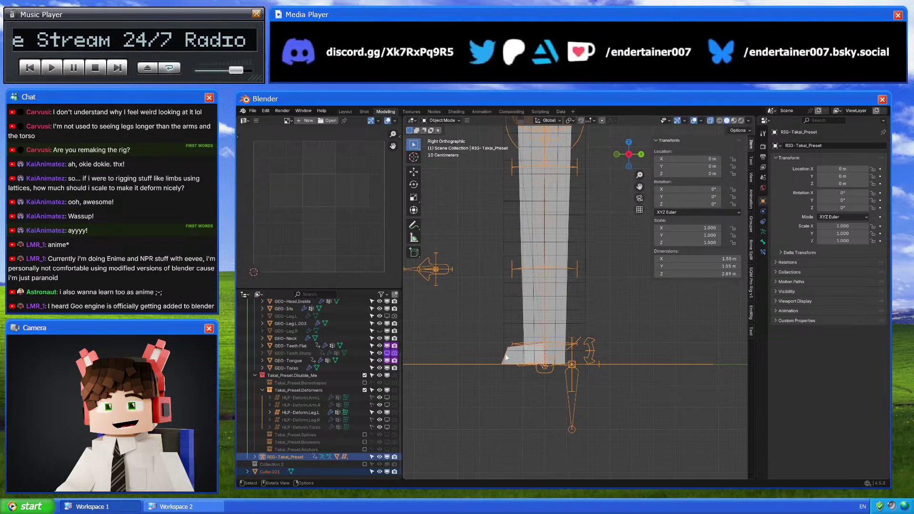
{"action": "key", "text": "ctrl+Tab"}
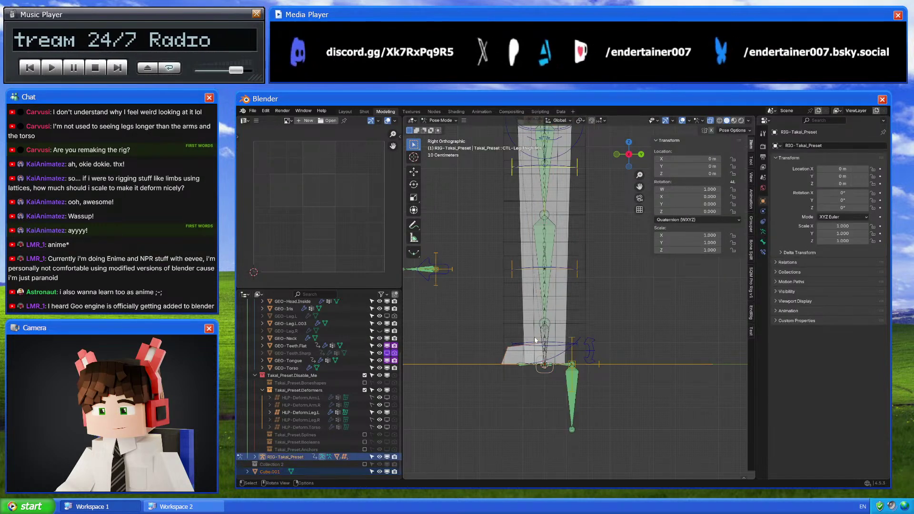
Pick the left leg's ankle bone and parent the foot cube to it with the Bone parent type
{"action": "left_click", "coordinate": [546, 332]}
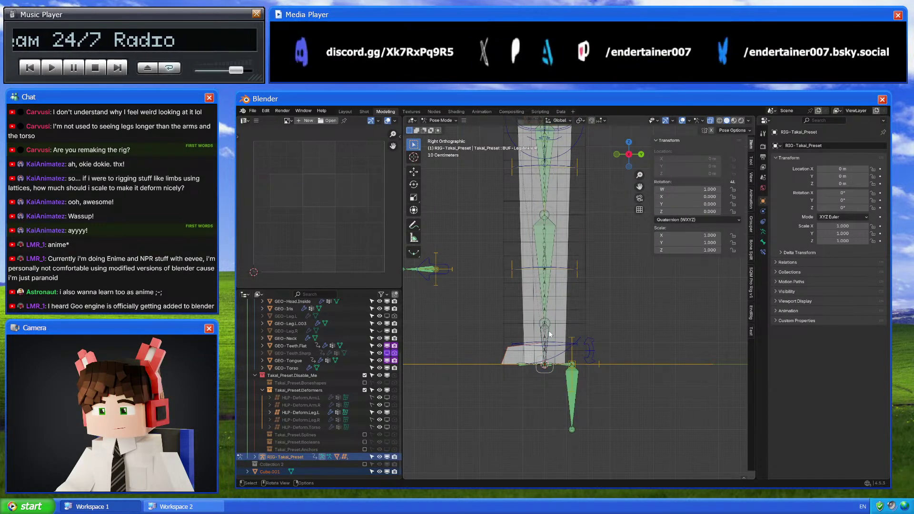
{"action": "left_click", "coordinate": [549, 331]}
{"action": "middle_click_drag", "start_coordinate": [549, 330], "coordinate": [636, 330]}
{"action": "scroll", "coordinate": [637, 335], "scroll_direction": "up", "scroll_amount": 3}
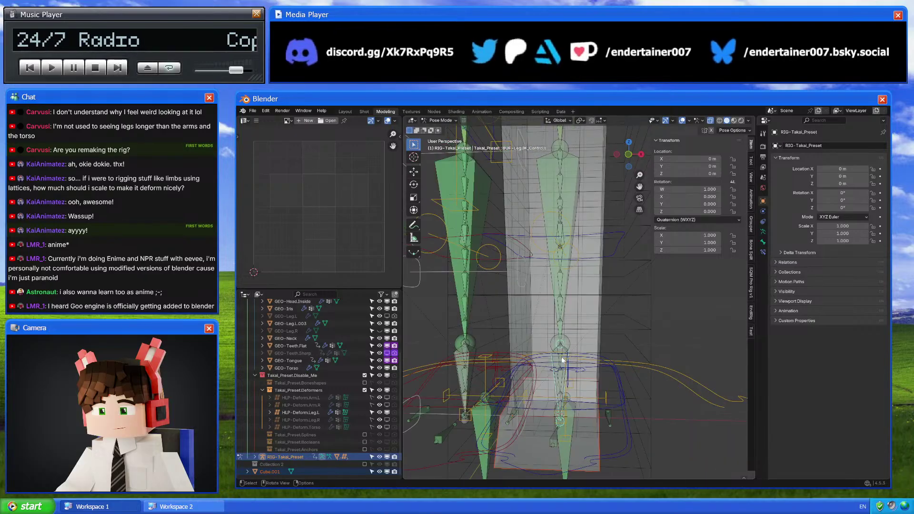
{"action": "left_click", "coordinate": [563, 367]}
{"action": "left_click", "coordinate": [563, 367]}
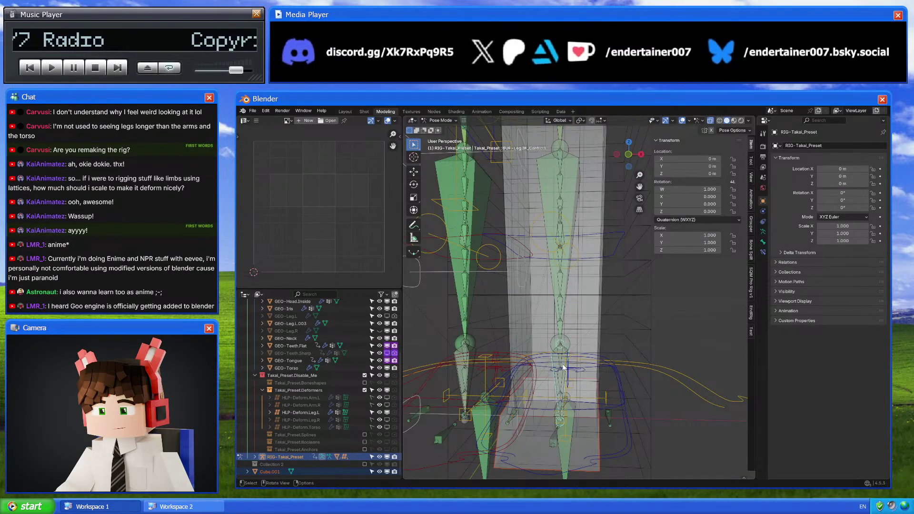
{"action": "left_click", "coordinate": [563, 368]}
{"action": "right_click", "coordinate": [564, 367]}
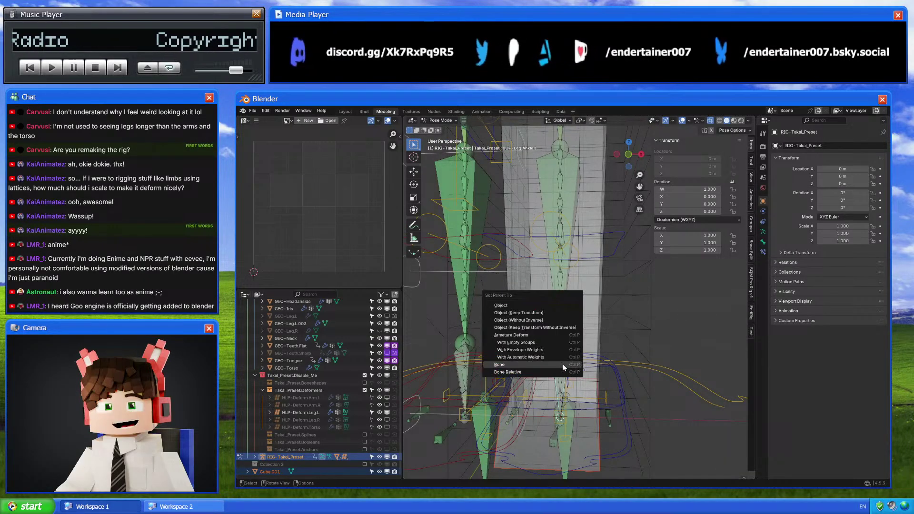
{"action": "left_click", "coordinate": [562, 363]}
{"action": "key", "text": "ctrl+Tab"}
{"action": "key", "text": "ctrl+Tab"}
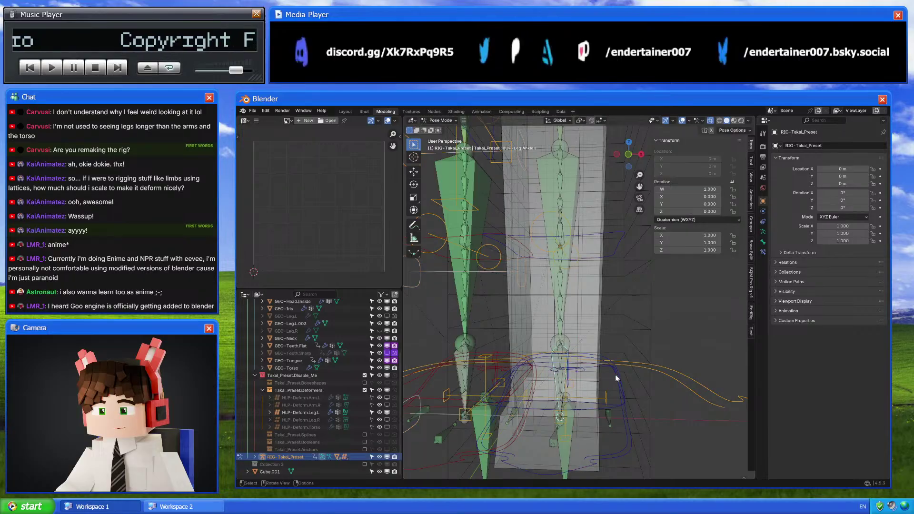
{"action": "left_click", "coordinate": [639, 155]}
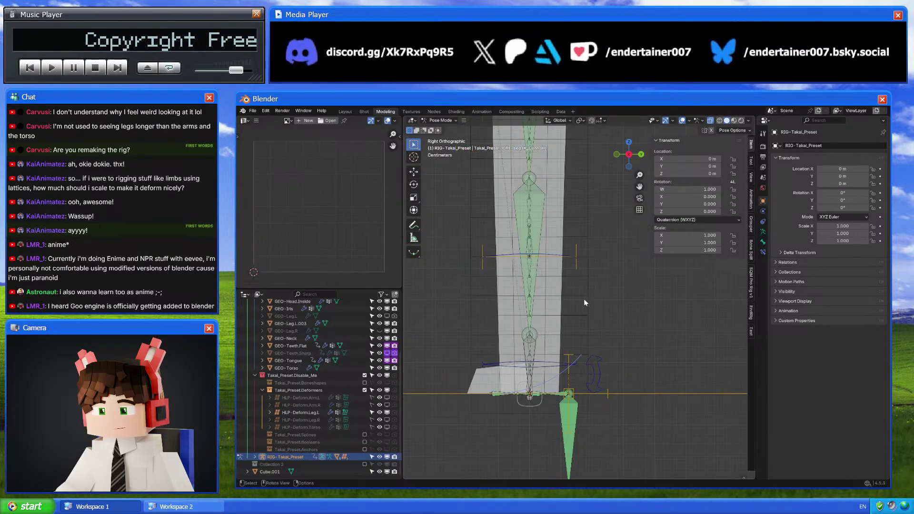
{"action": "key", "text": "g"}
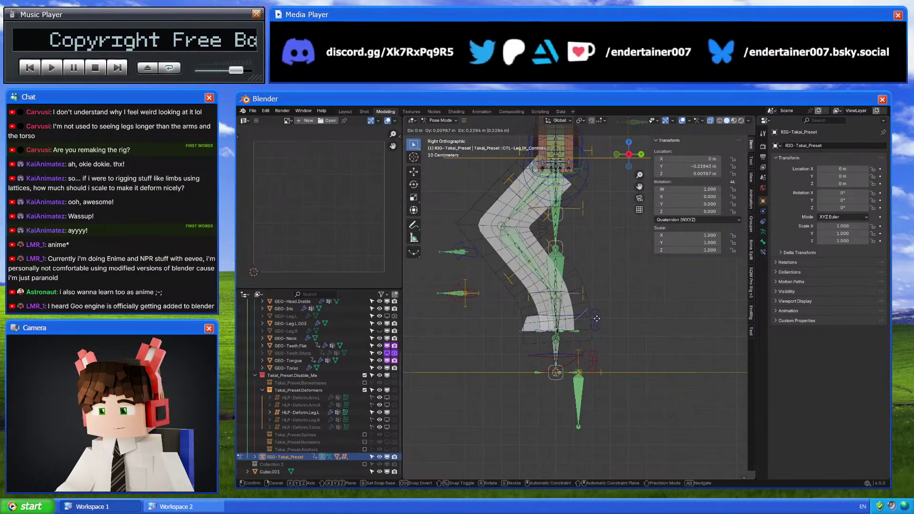
{"action": "key", "text": "Escape"}
{"action": "scroll", "coordinate": [576, 184], "scroll_direction": "down", "scroll_amount": 2}
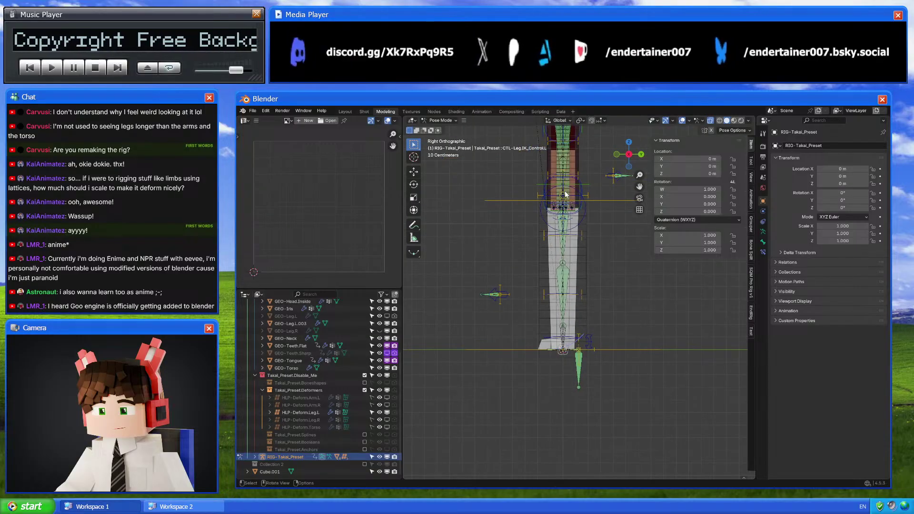
Lower the rig's torso control 0.03 m along the global Z axis so the legs bend at the knees
{"action": "middle_click_drag", "start_coordinate": [572, 203], "coordinate": [558, 190]}
{"action": "left_click", "coordinate": [550, 167]}
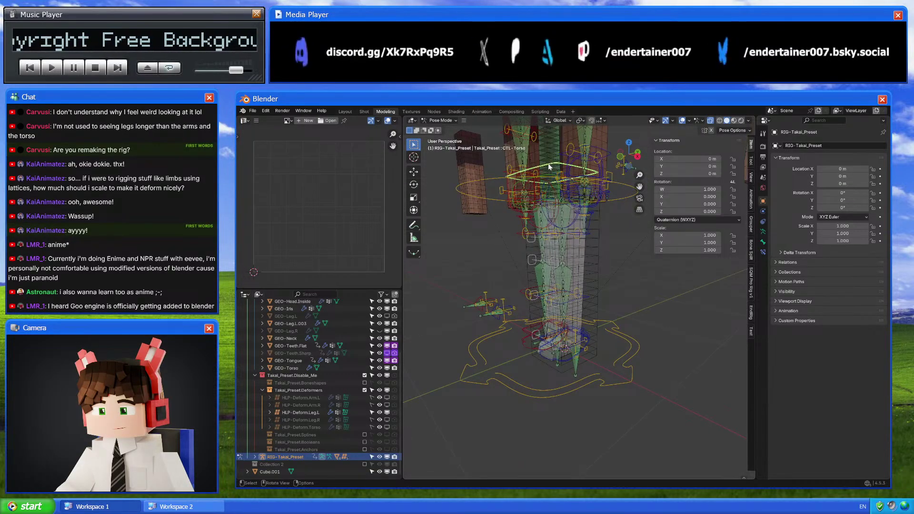
{"action": "left_click", "coordinate": [638, 156]}
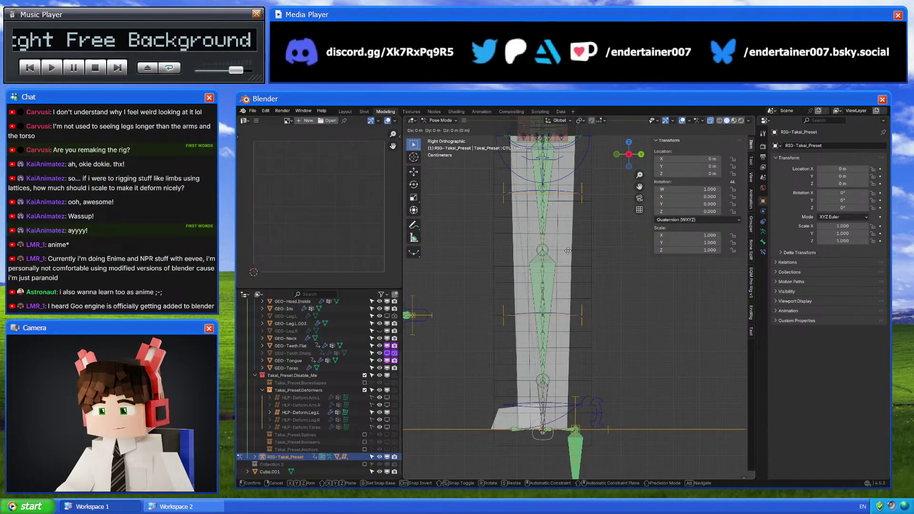
{"action": "key", "text": "g"}
{"action": "key", "text": "z"}
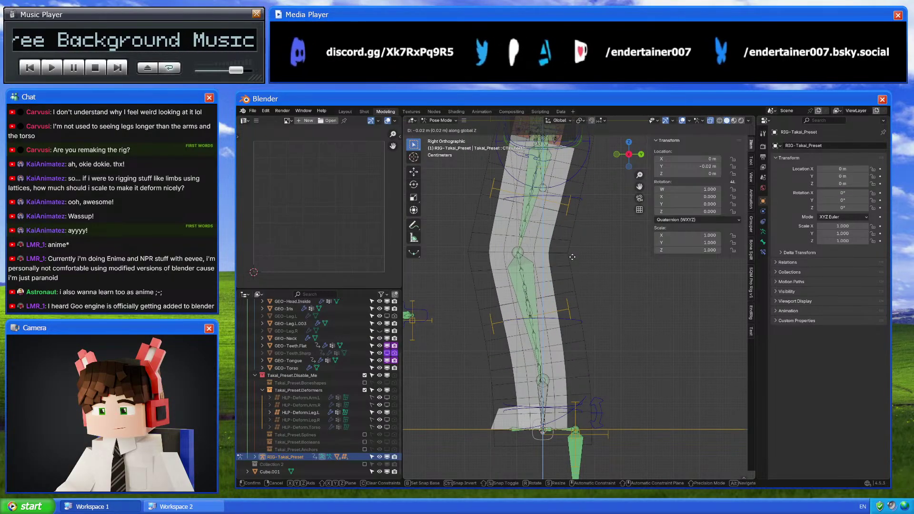
{"action": "left_click", "coordinate": [572, 257]}
{"action": "middle_click_drag", "start_coordinate": [572, 258], "coordinate": [556, 296]}
Duplicate GEO-Leg.L.003 in place and remove all three modifiers from the copy
{"action": "key", "text": "ctrl+Tab"}
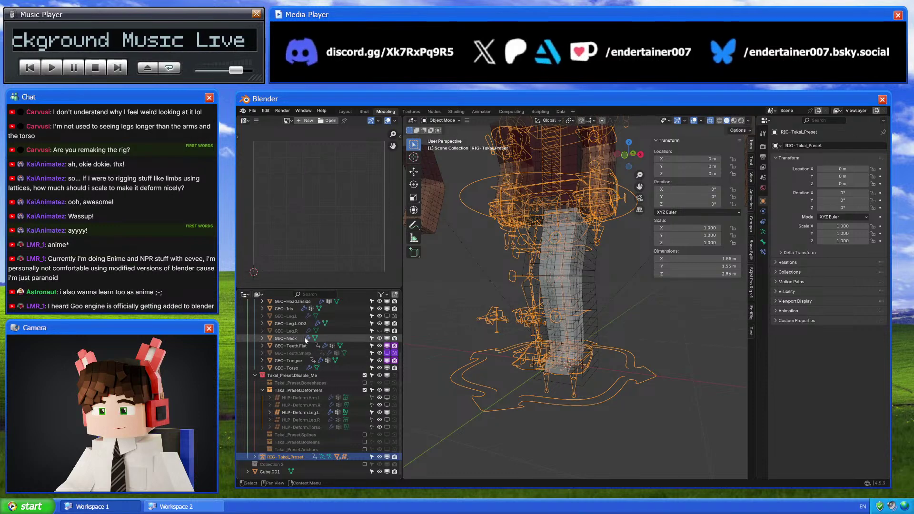
{"action": "left_click", "coordinate": [317, 323]}
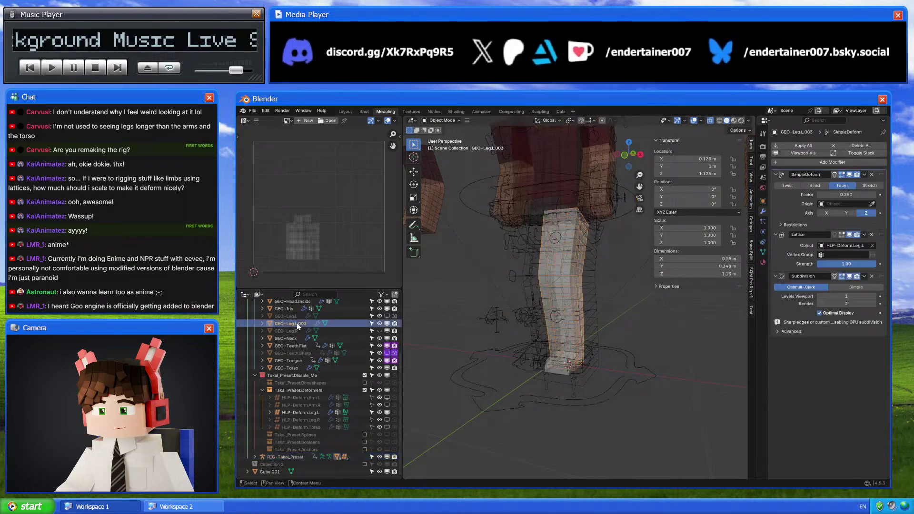
{"action": "left_click", "coordinate": [379, 332]}
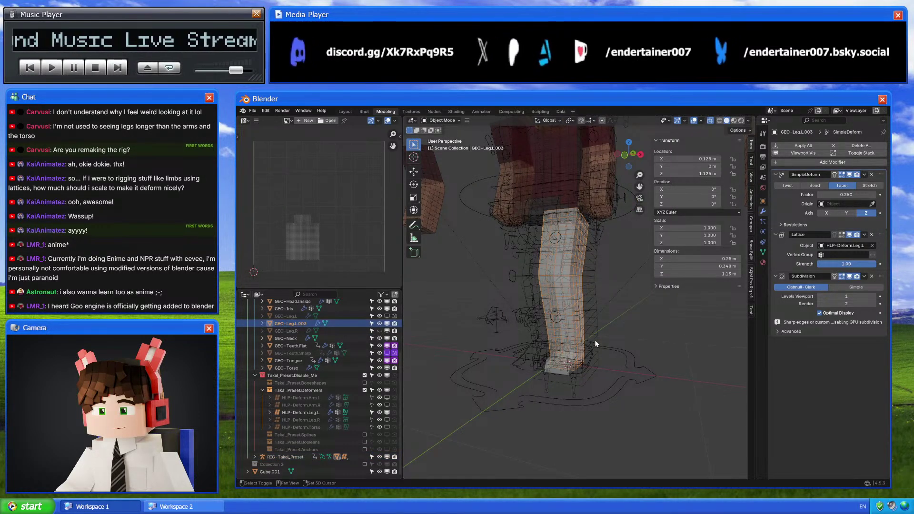
{"action": "key", "text": "shift+d"}
{"action": "key", "text": "Escape"}
{"action": "left_click", "coordinate": [872, 175]}
{"action": "left_click", "coordinate": [872, 174]}
{"action": "left_click", "coordinate": [872, 175]}
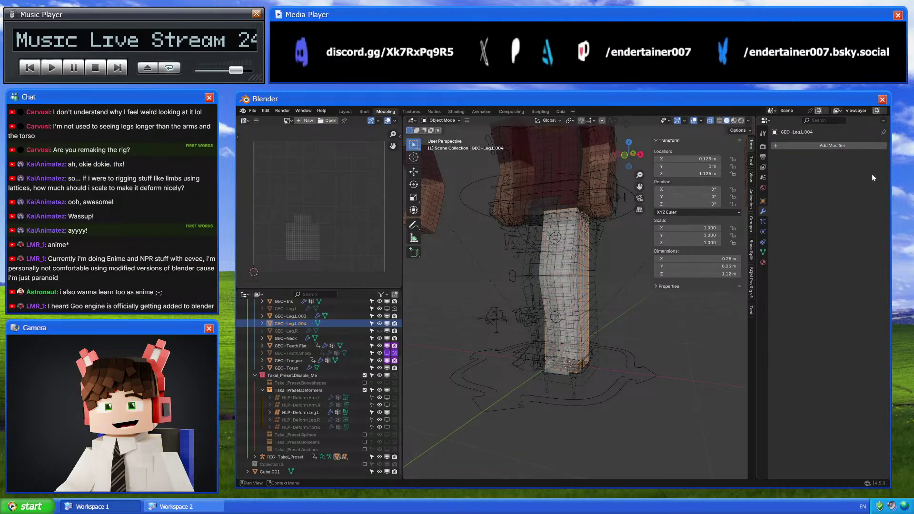
Move the unmodified leg copy -1 m along the X axis
{"action": "key", "text": "g"}
{"action": "key", "text": "x"}
{"action": "left_click", "coordinate": [541, 305]}
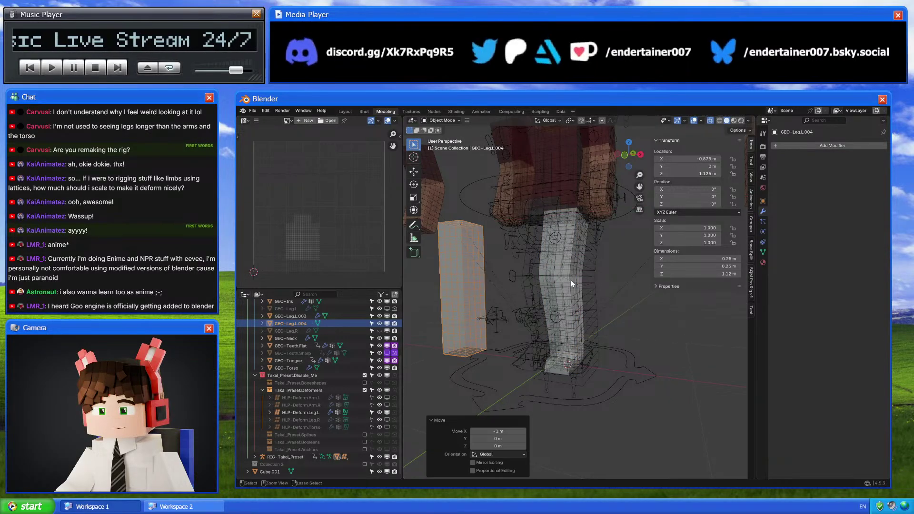
Move the left leg's IK control 0.031 m along Y in Pose Mode, lining its heel up with the straight copy's back edge
{"action": "left_click", "coordinate": [640, 155]}
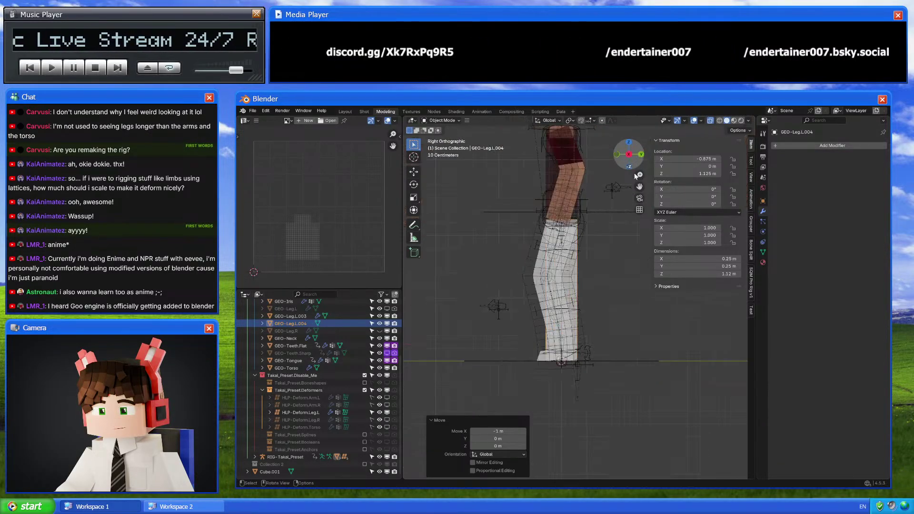
{"action": "left_click", "coordinate": [588, 352]}
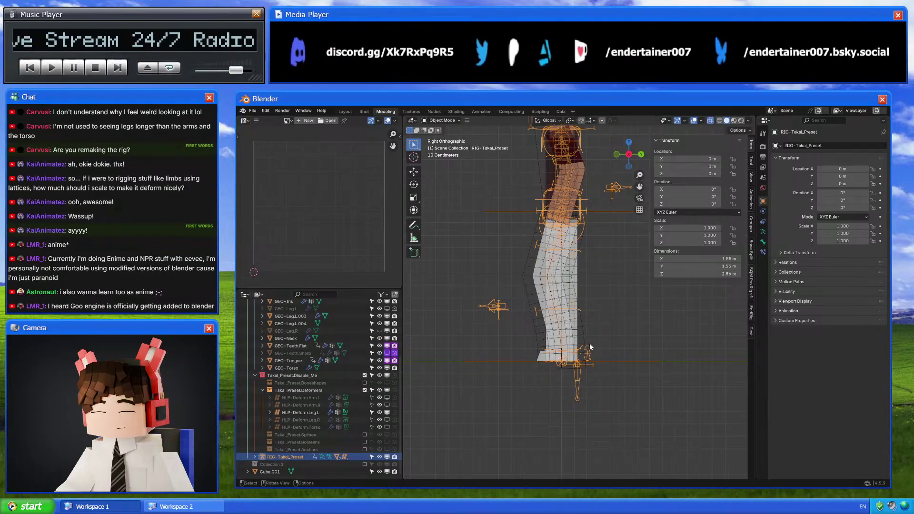
{"action": "scroll", "coordinate": [590, 348], "scroll_direction": "up", "scroll_amount": 2}
{"action": "key", "text": "ctrl+Tab"}
{"action": "left_click", "coordinate": [590, 371]}
{"action": "key", "text": "g"}
{"action": "key", "text": "y"}
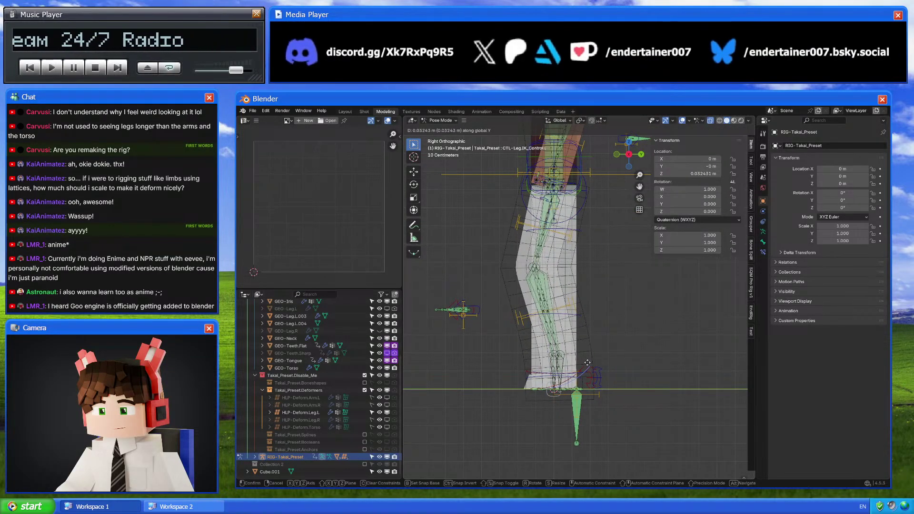
{"action": "scroll", "coordinate": [587, 362], "scroll_direction": "up", "scroll_amount": 6, "text": "alt"}
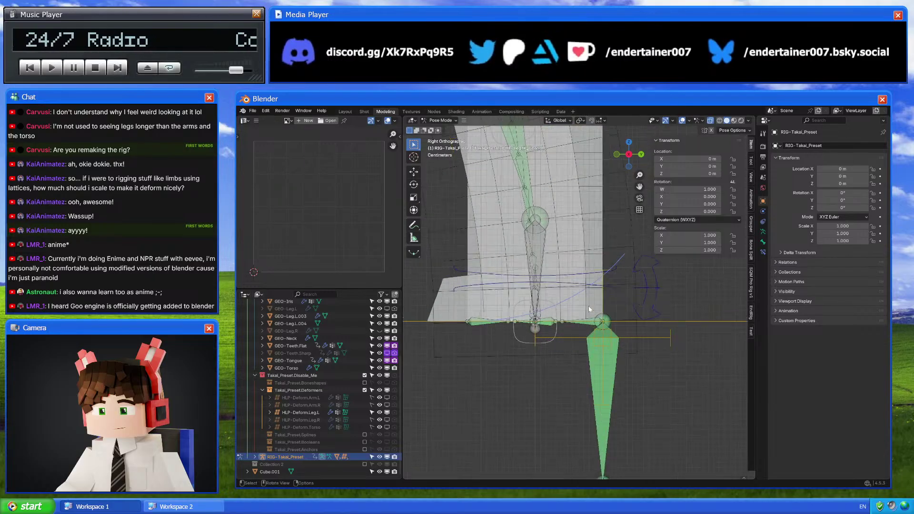
{"action": "key", "text": "c"}
{"action": "key", "text": "y"}
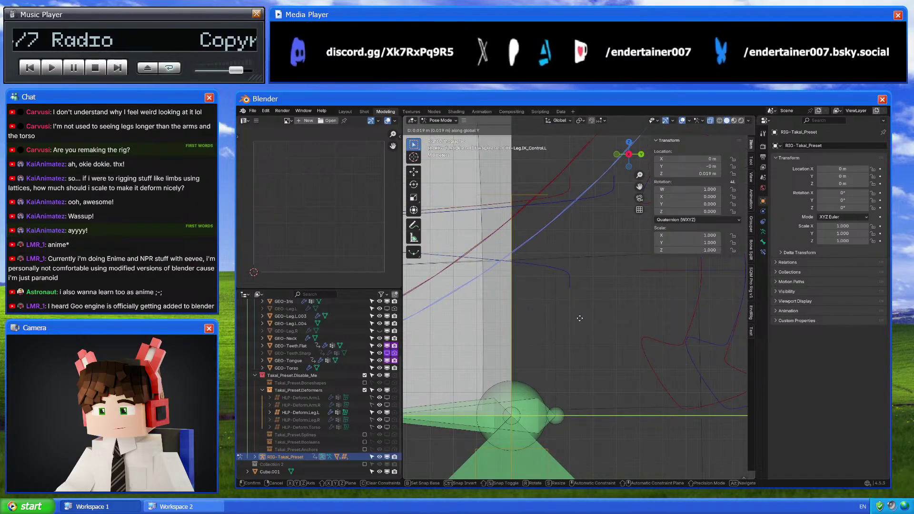
{"action": "left_click", "coordinate": [607, 319]}
{"action": "scroll", "coordinate": [606, 319], "scroll_direction": "down", "scroll_amount": 5}
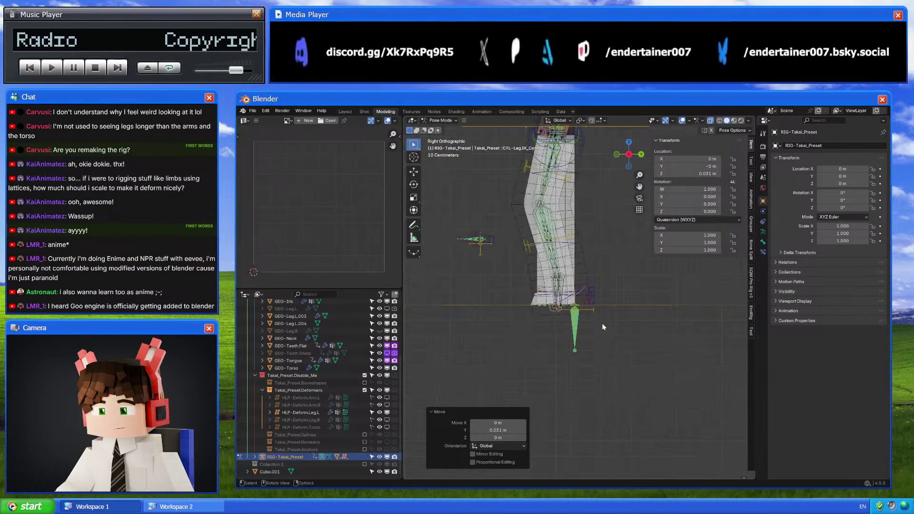
Inspect the bent leg beside the straight copy from several angles and check the torso control's location
{"action": "key", "text": "ctrl+Tab"}
{"action": "scroll", "coordinate": [603, 327], "scroll_direction": "down", "scroll_amount": 5}
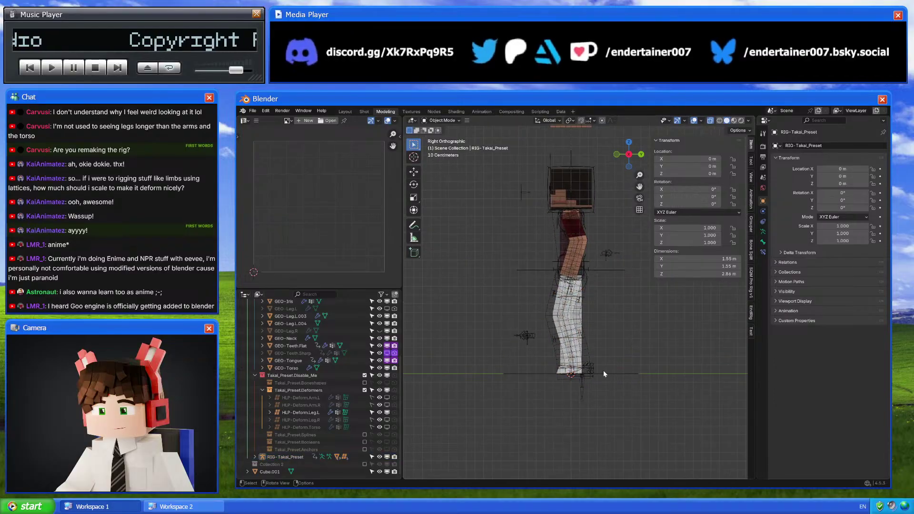
{"action": "middle_click_drag", "start_coordinate": [604, 370], "coordinate": [635, 380]}
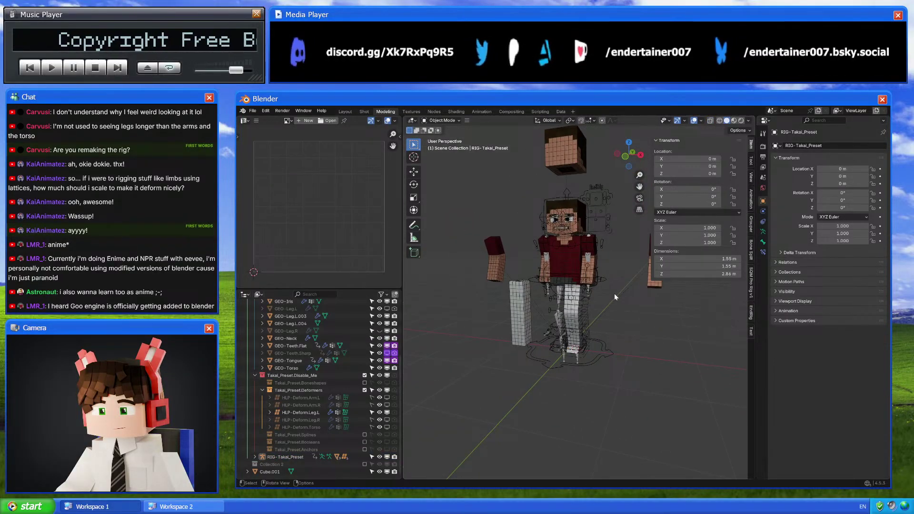
{"action": "left_click", "coordinate": [605, 281]}
{"action": "key", "text": "ctrl+Tab"}
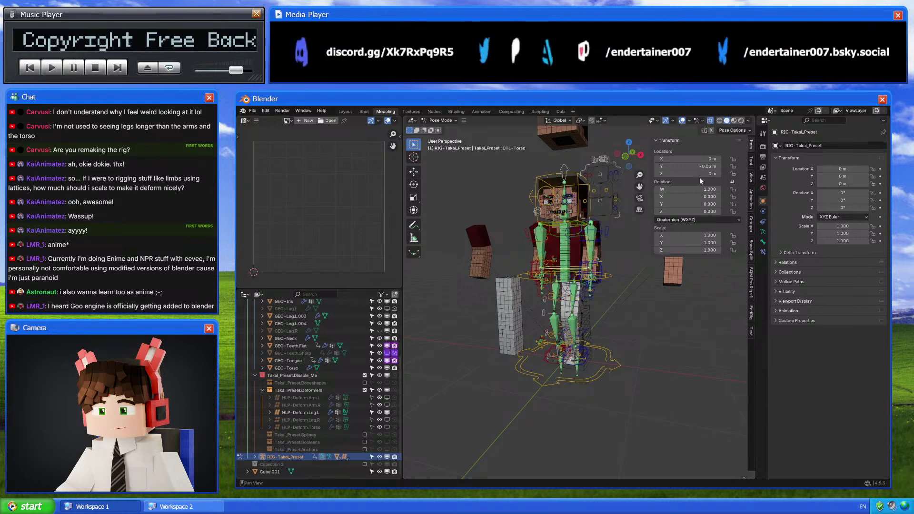
{"action": "key", "text": "Escape"}
{"action": "key", "text": "ctrl+Tab"}
{"action": "middle_click_drag", "start_coordinate": [603, 333], "coordinate": [589, 333]}
{"action": "scroll", "coordinate": [589, 333], "scroll_direction": "up", "scroll_amount": 2}
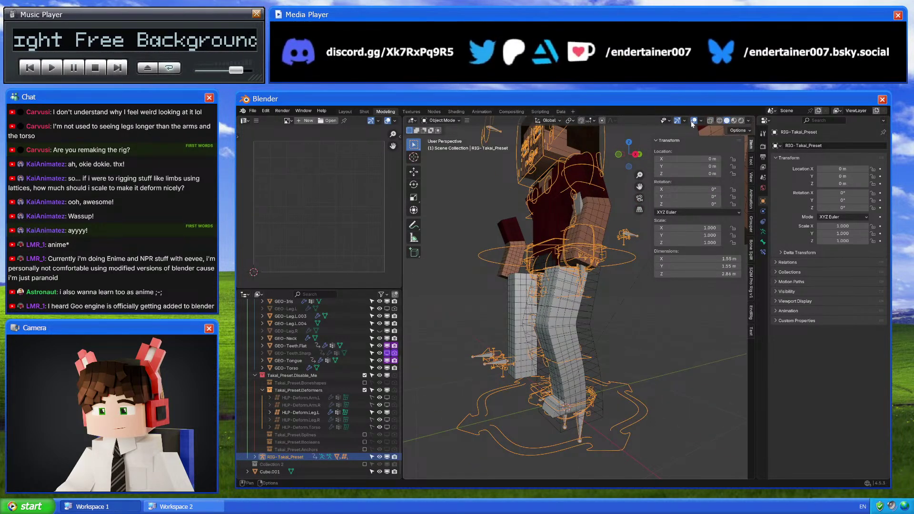
Move Cube.001 into the collection holding the rig's GEO meshes and enable Collection 2
{"action": "left_click", "coordinate": [274, 475]}
{"action": "left_click_drag", "start_coordinate": [273, 473], "coordinate": [309, 344]}
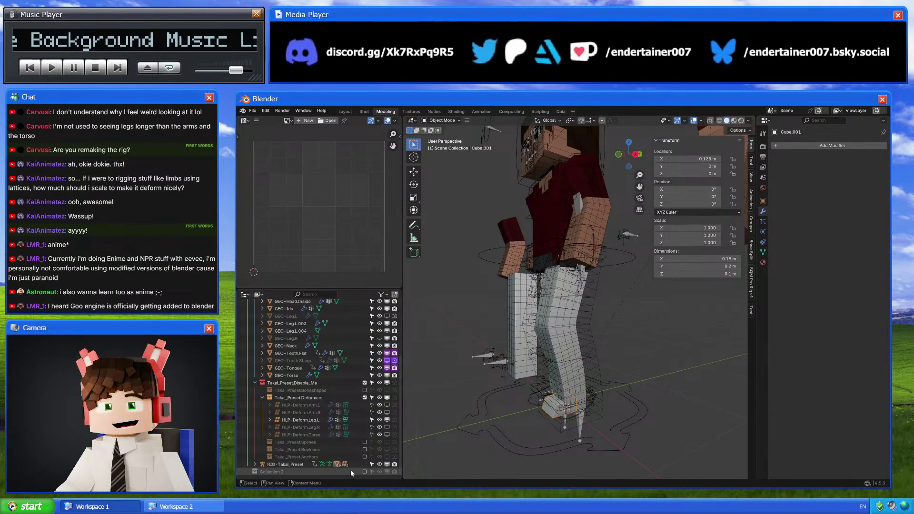
{"action": "left_click", "coordinate": [365, 472]}
Select every object in Collection 2, from Armature to Lattice, and move them -1 m along the Y axis
{"action": "scroll", "coordinate": [280, 473], "scroll_direction": "down", "scroll_amount": 3}
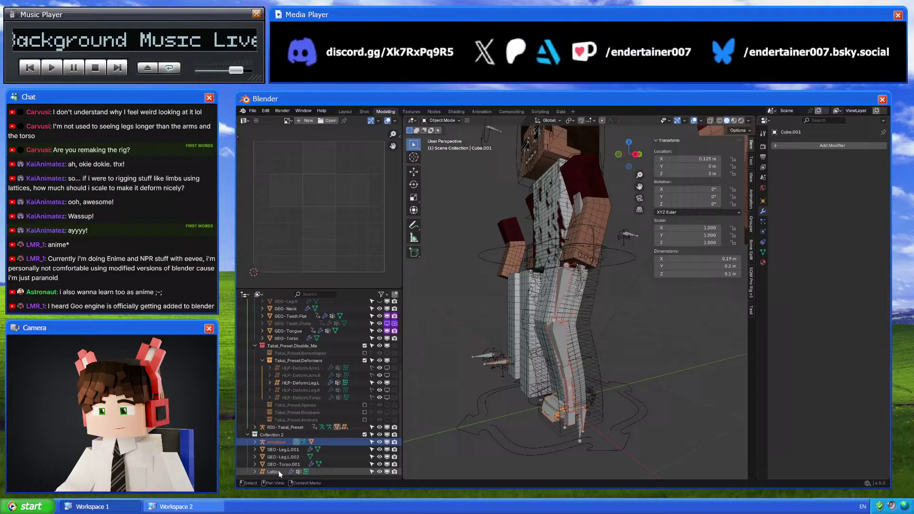
{"action": "left_click", "coordinate": [280, 443], "text": "shift"}
{"action": "scroll", "coordinate": [554, 358], "scroll_direction": "down", "scroll_amount": 4}
{"action": "type", "text": "gx"}
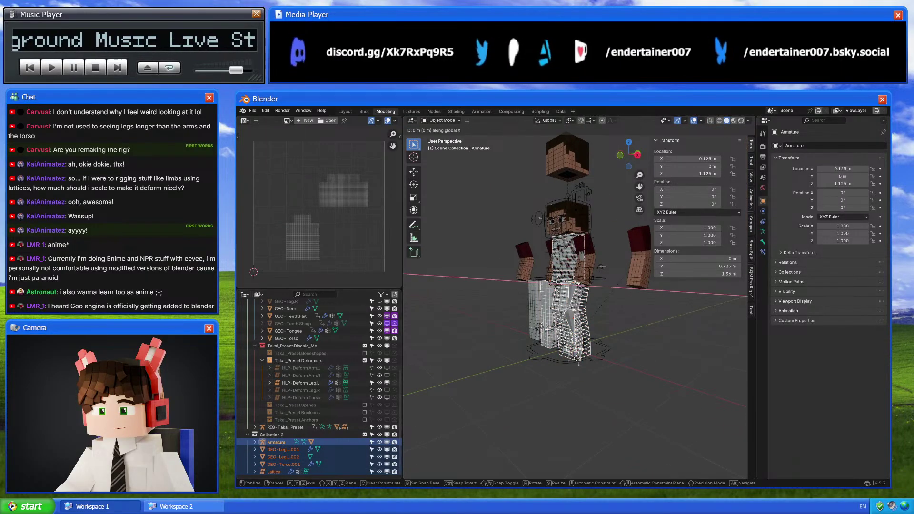
{"action": "type", "text": "2"}
{"action": "middle_click_drag", "start_coordinate": [619, 352], "coordinate": [645, 352]}
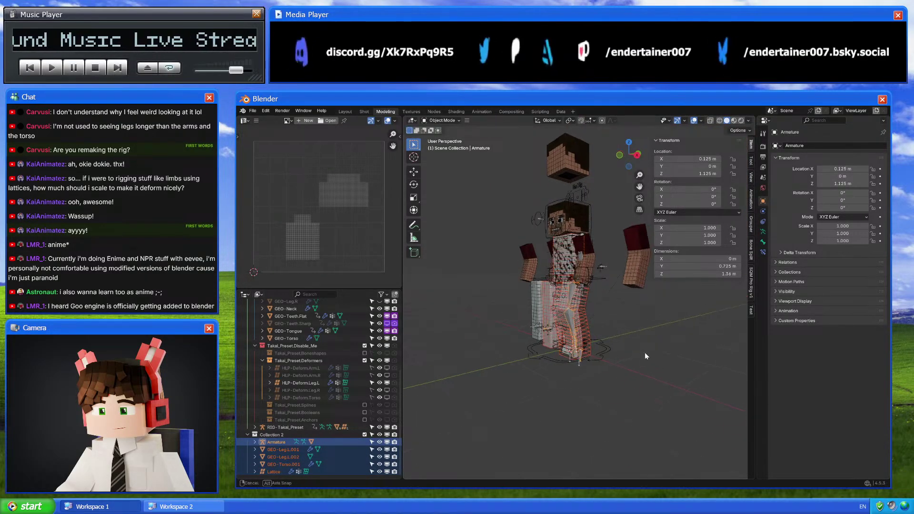
{"action": "key", "text": "BackSpace"}
{"action": "type", "text": "y-1"}
{"action": "key", "text": "Return"}
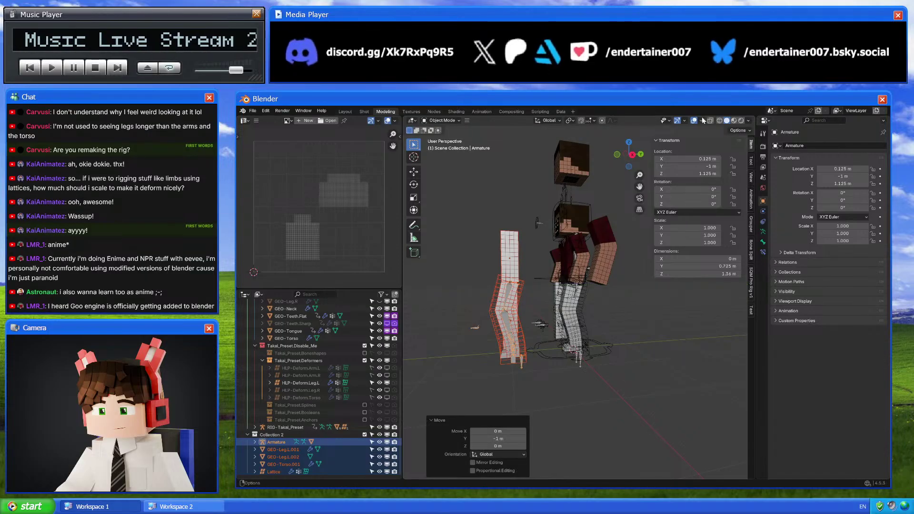
Hide the two straight reference legs and compare the two bent legs from the side with overlays off
{"action": "left_click", "coordinate": [640, 154]}
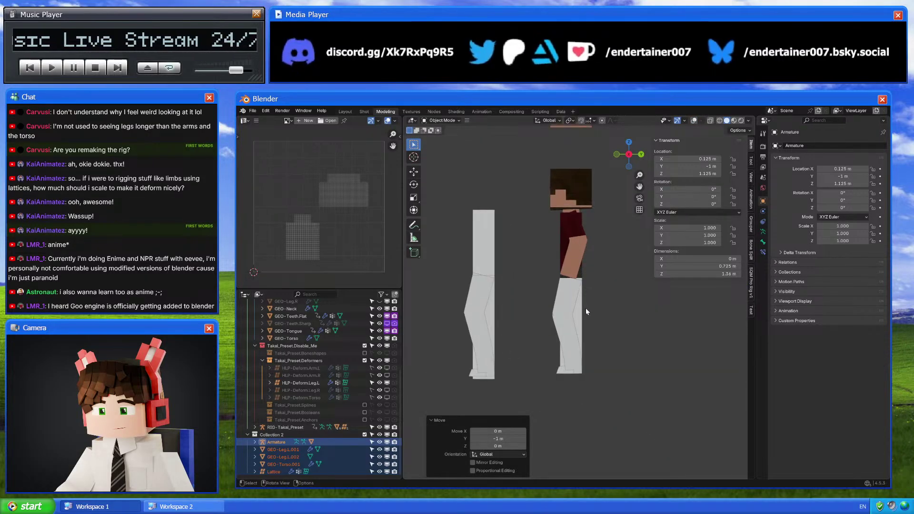
{"action": "left_click", "coordinate": [493, 321]}
{"action": "key", "text": "h"}
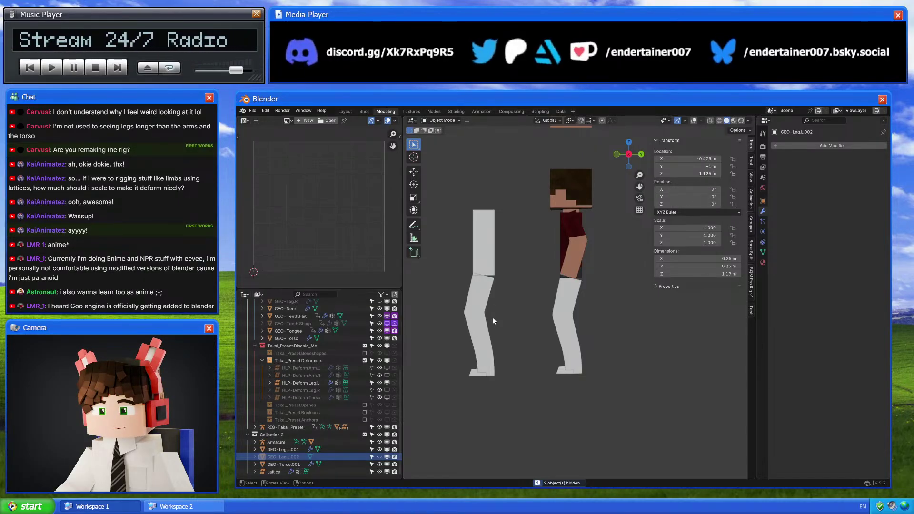
{"action": "key", "text": "KP_5"}
{"action": "key", "text": "KP_5"}
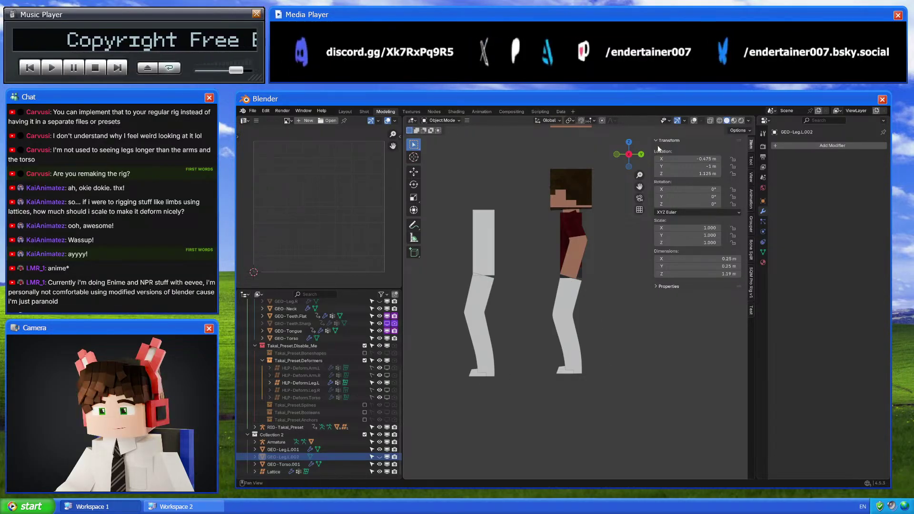
{"action": "left_click", "coordinate": [694, 121]}
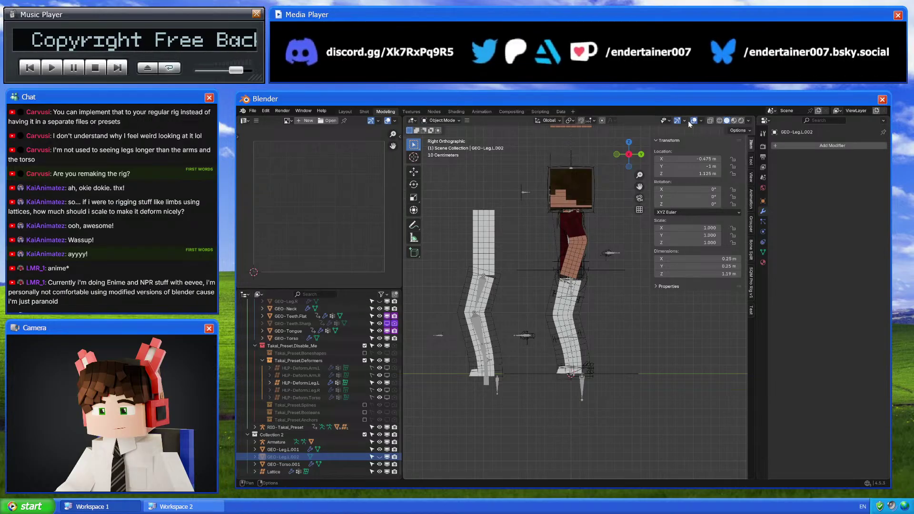
{"action": "left_click", "coordinate": [694, 121]}
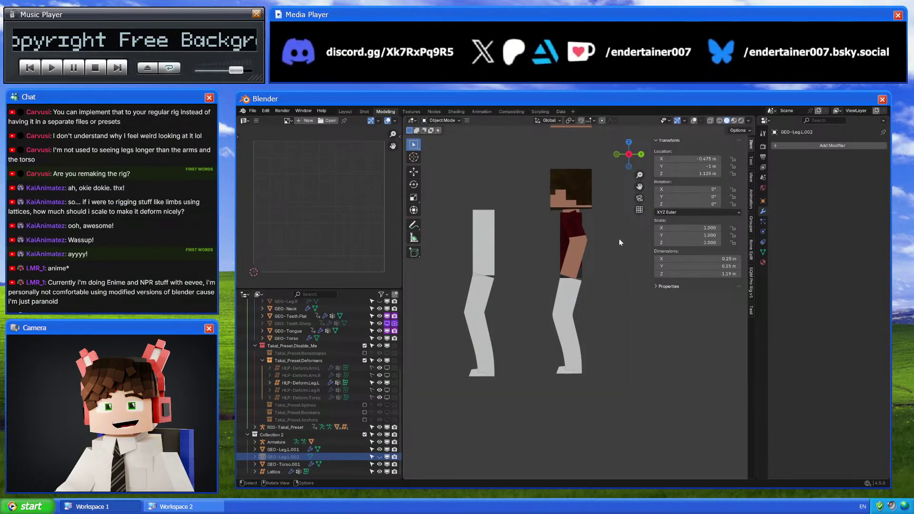
Clear the sharp and seam marks from the knee edge loop of GEO-Leg.L.001 in Edit Mode
{"action": "key", "text": "shift+alt+z"}
{"action": "middle_click_drag", "start_coordinate": [619, 242], "coordinate": [553, 289]}
{"action": "left_click", "coordinate": [464, 303]}
{"action": "key", "text": "Tab"}
{"action": "scroll", "coordinate": [580, 324], "scroll_direction": "up", "scroll_amount": 4}
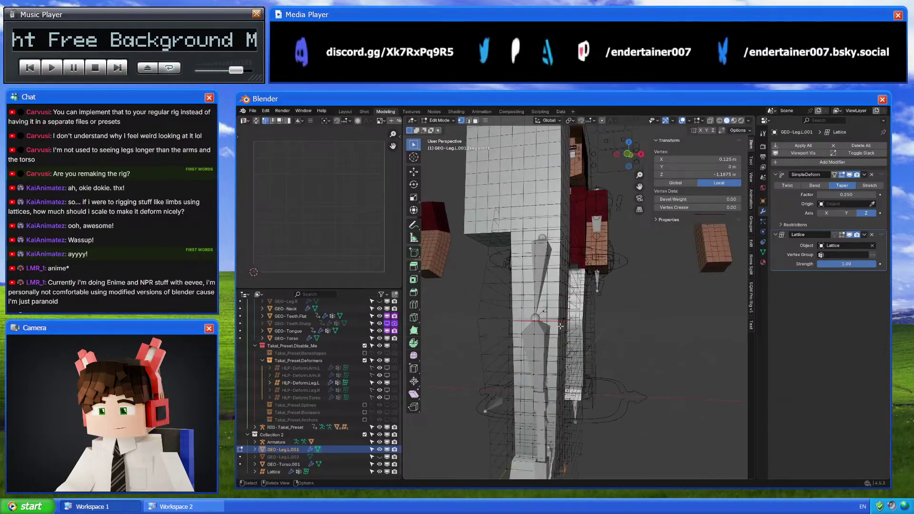
{"action": "key", "text": "2"}
{"action": "left_click", "coordinate": [550, 330], "text": "alt"}
{"action": "key", "text": "ctrl+e"}
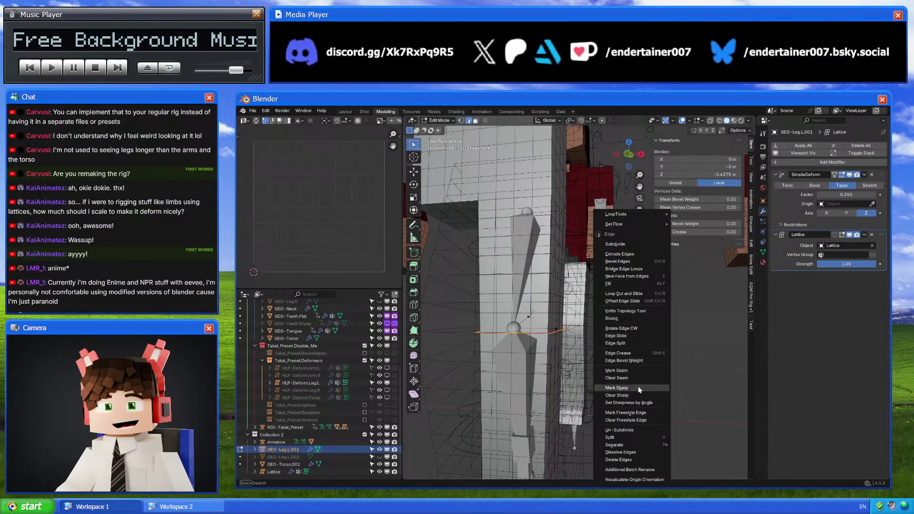
{"action": "left_click", "coordinate": [637, 398]}
{"action": "key", "text": "ctrl+e"}
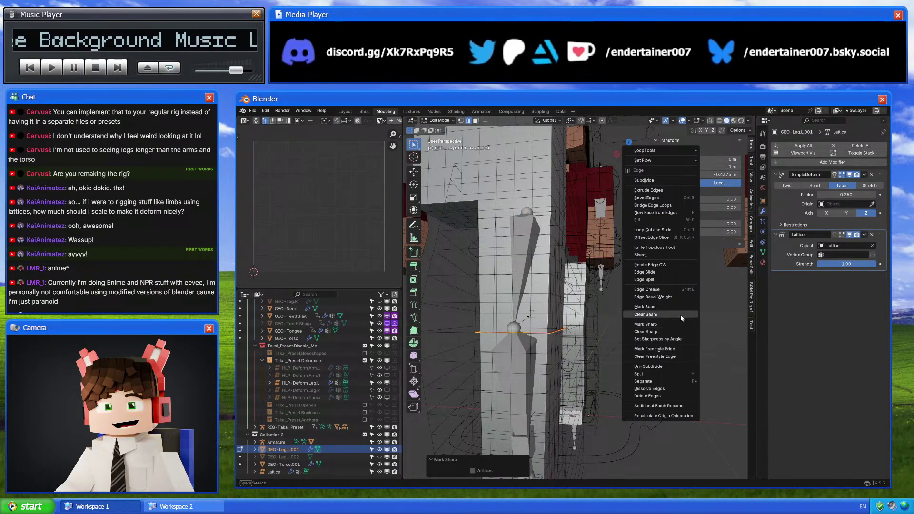
{"action": "left_click", "coordinate": [680, 314]}
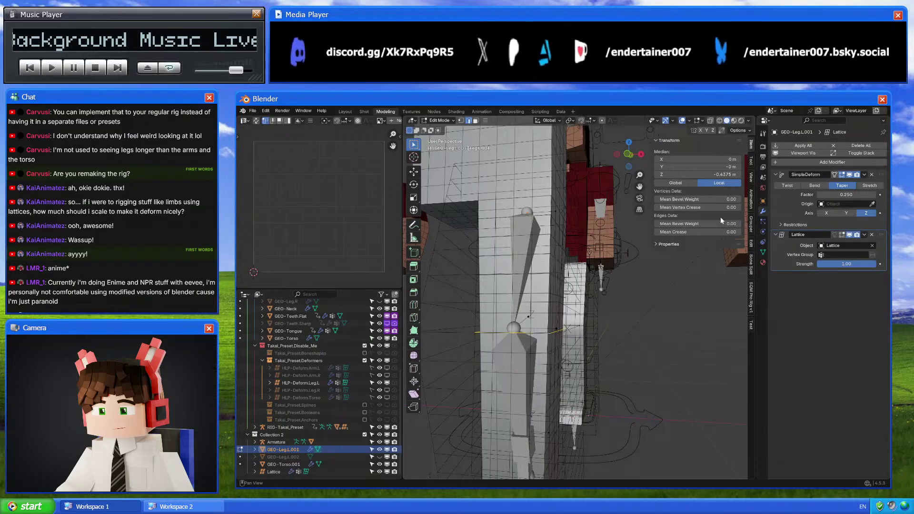
Isolate GEO-Leg.L.001 in local view
{"action": "middle_click_drag", "start_coordinate": [560, 339], "coordinate": [563, 336]}
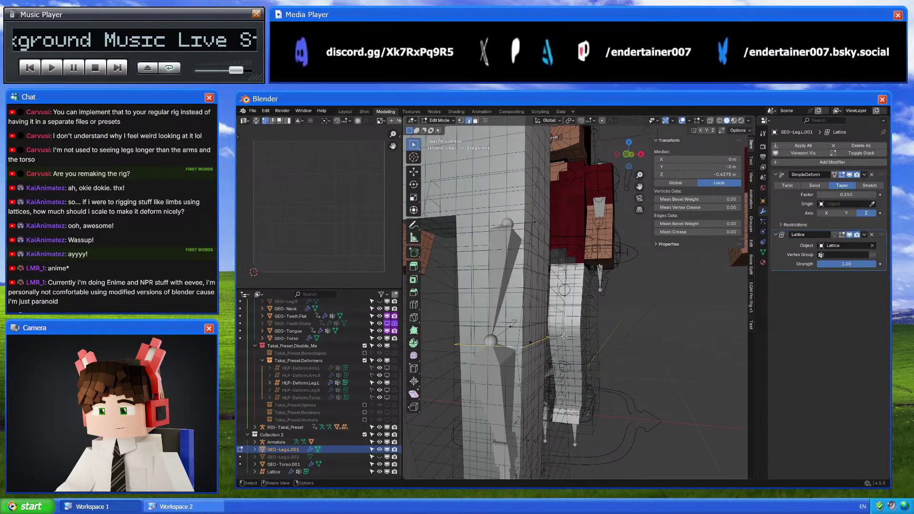
{"action": "key", "text": "KP_Divide"}
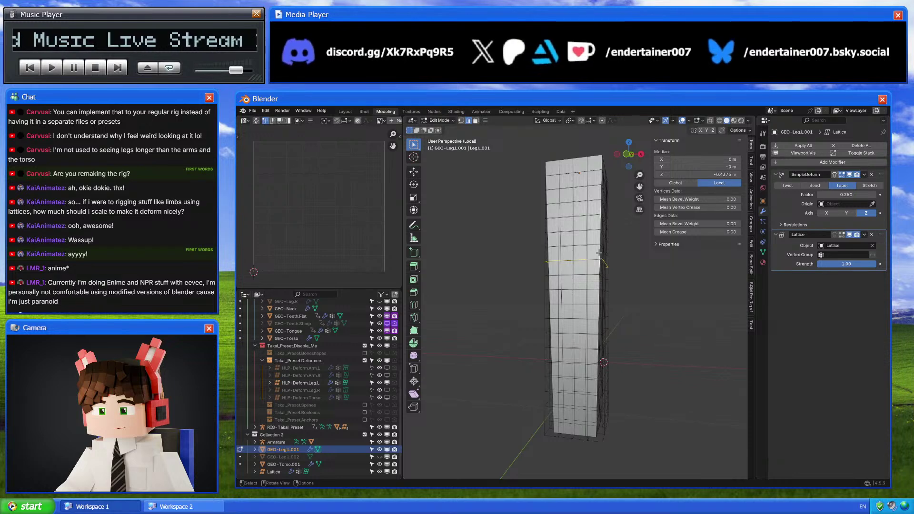
{"action": "middle_click_drag", "start_coordinate": [599, 253], "coordinate": [582, 289]}
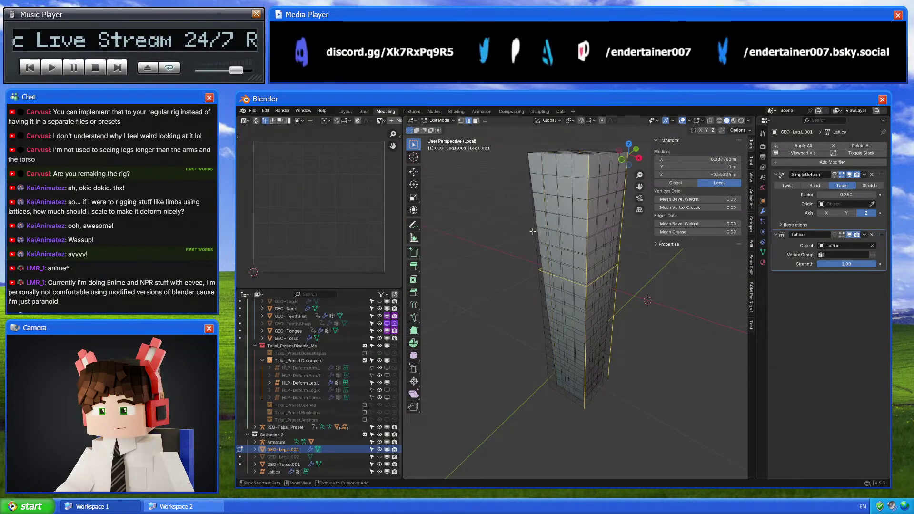
Mark the leg's vertical corner edges, end borders and knee loop as sharp, with a mean crease of 1.00
{"action": "left_click", "coordinate": [532, 153], "text": "alt+shift"}
{"action": "middle_click_drag", "start_coordinate": [531, 154], "coordinate": [553, 311]}
{"action": "left_click", "coordinate": [576, 216], "text": "alt+shift"}
{"action": "left_click", "coordinate": [596, 382], "text": "alt+shift"}
{"action": "left_click", "coordinate": [596, 392], "text": "alt+shift"}
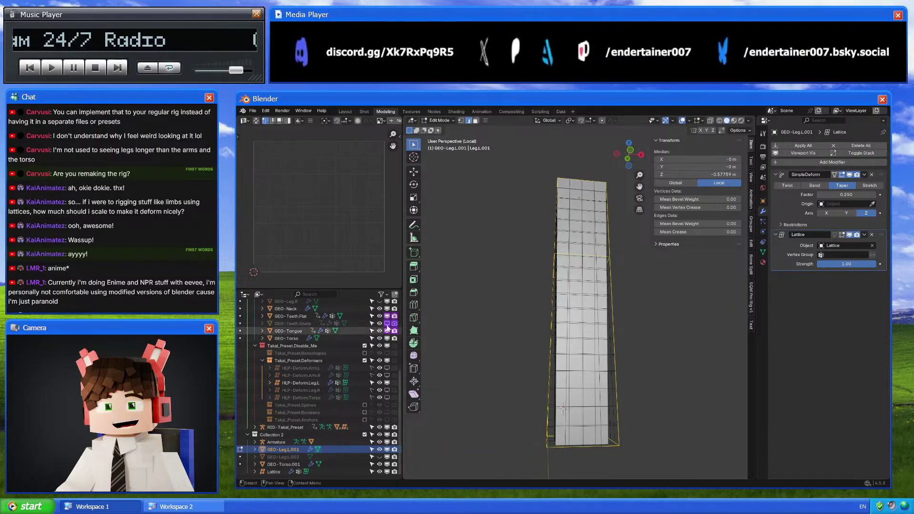
{"action": "left_click", "coordinate": [554, 311], "text": "alt+shift"}
{"action": "right_click", "coordinate": [528, 289]}
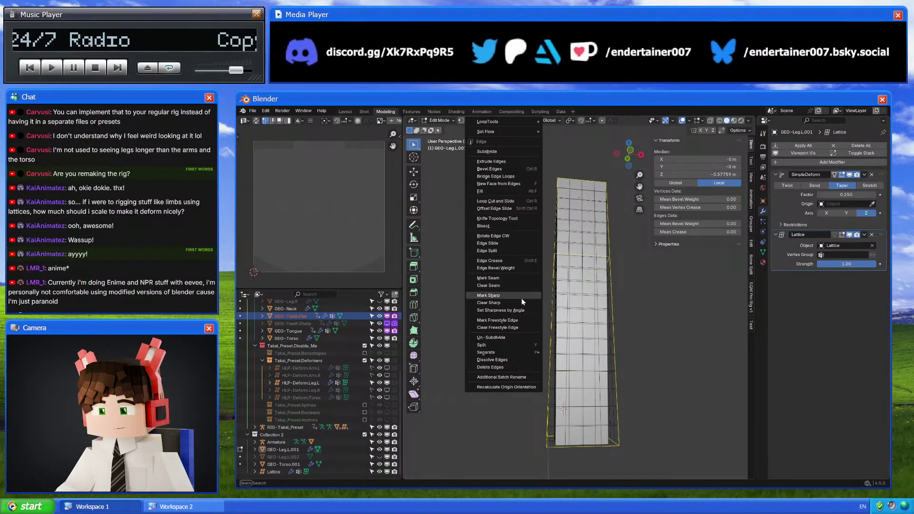
{"action": "left_click", "coordinate": [522, 298]}
{"action": "key", "text": "Tab"}
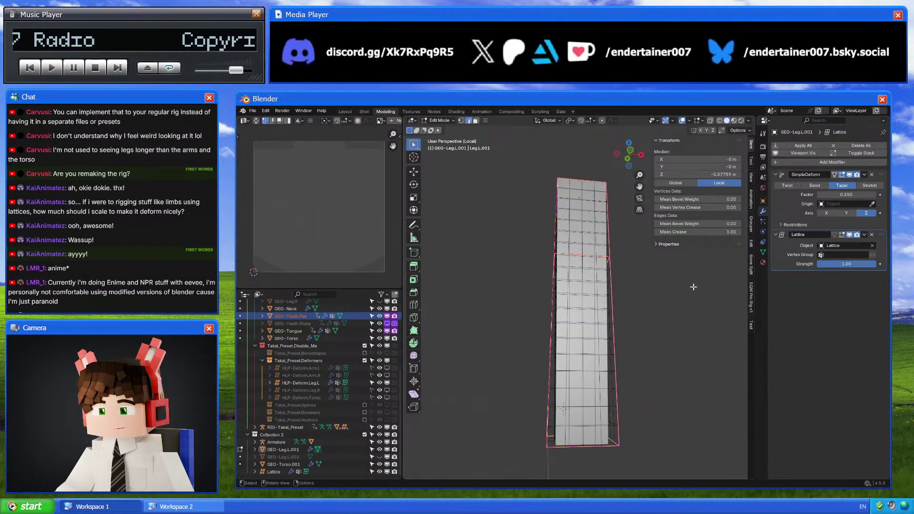
{"action": "right_click", "coordinate": [641, 289]}
{"action": "left_click", "coordinate": [630, 258]}
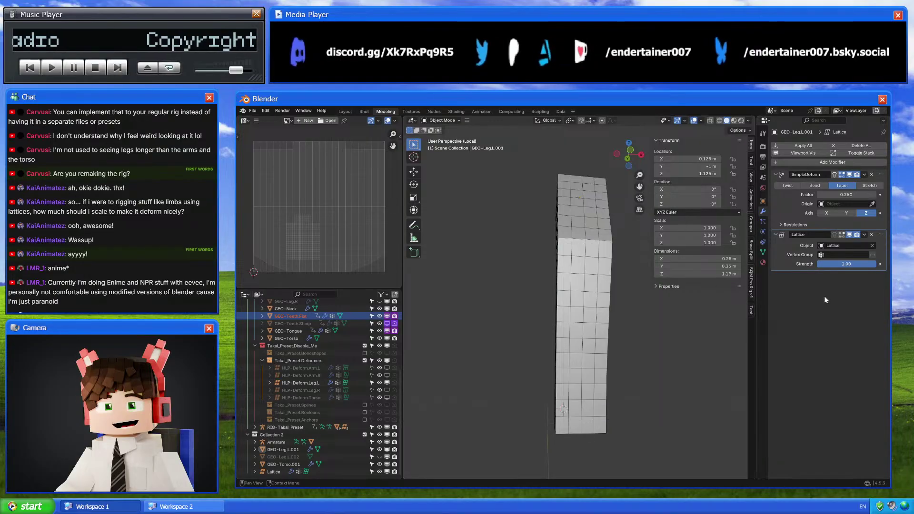
Add a Subdivision Surface modifier below the Lattice modifier on GEO-Leg.L.001
{"action": "key", "text": "shift+a"}
{"action": "type", "text": "sud"}
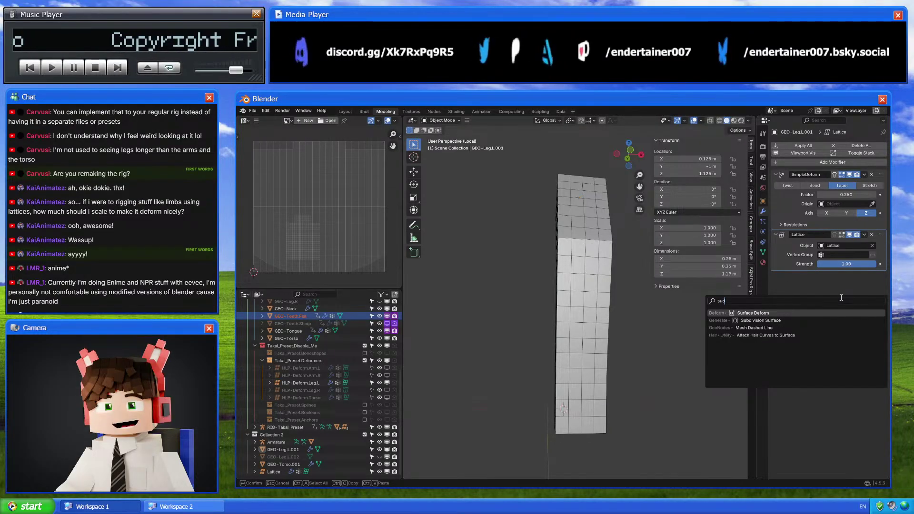
{"action": "left_click", "coordinate": [760, 320]}
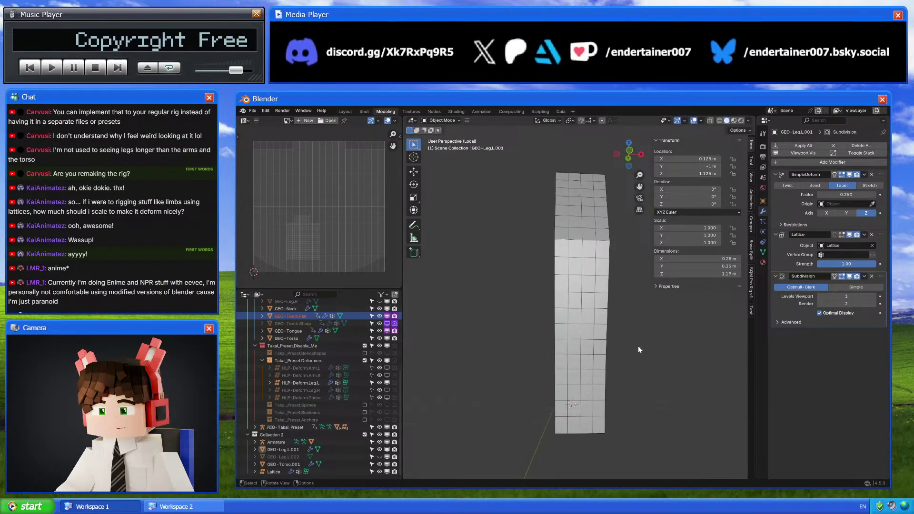
{"action": "middle_click_drag", "start_coordinate": [638, 345], "coordinate": [571, 310]}
{"action": "left_click", "coordinate": [571, 310]}
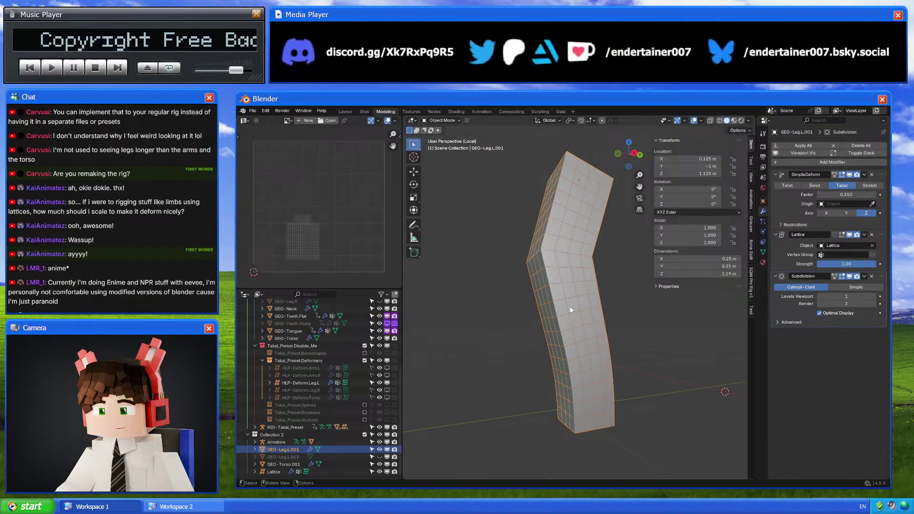
Set the mean crease of the leg's knee edge loop to 0.00 in Edit Mode
{"action": "key", "text": "Tab"}
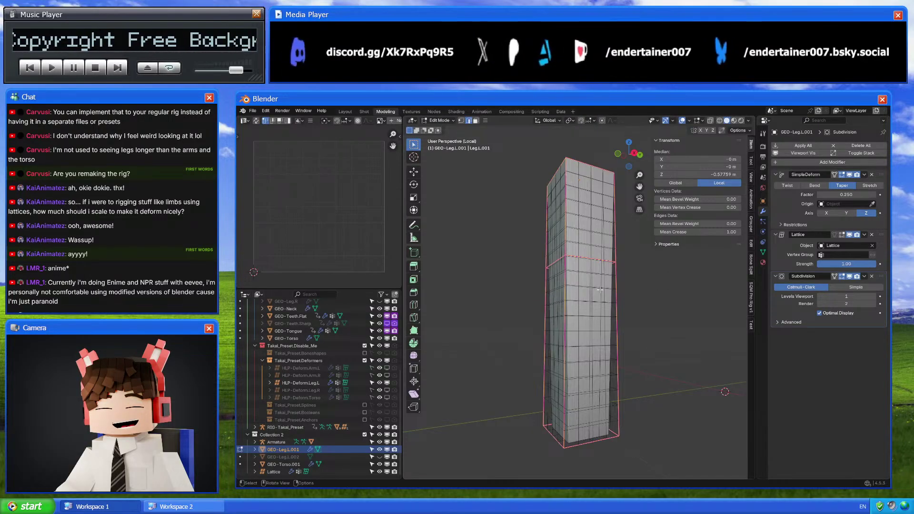
{"action": "left_click", "coordinate": [598, 260], "text": "alt"}
{"action": "left_click_drag", "start_coordinate": [698, 232], "coordinate": [667, 231]}
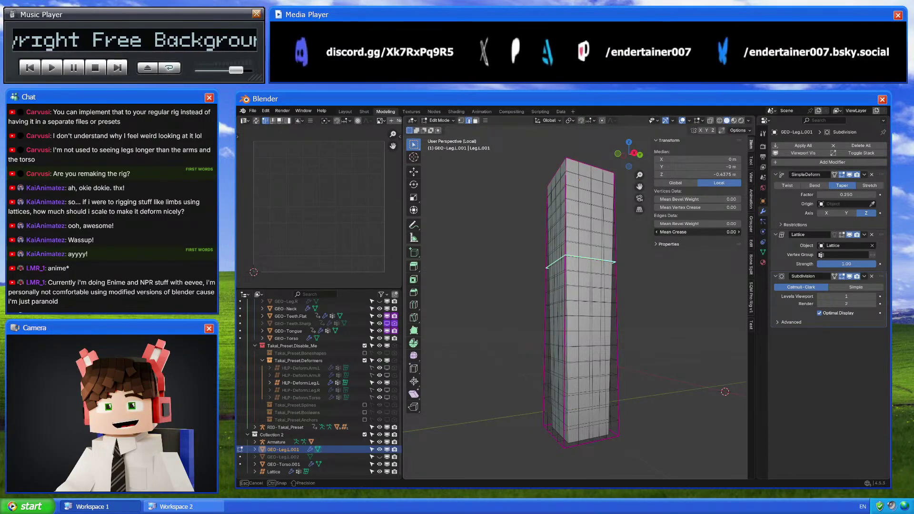
{"action": "right_click", "coordinate": [637, 342]}
{"action": "key", "text": "Escape"}
{"action": "key", "text": "Tab"}
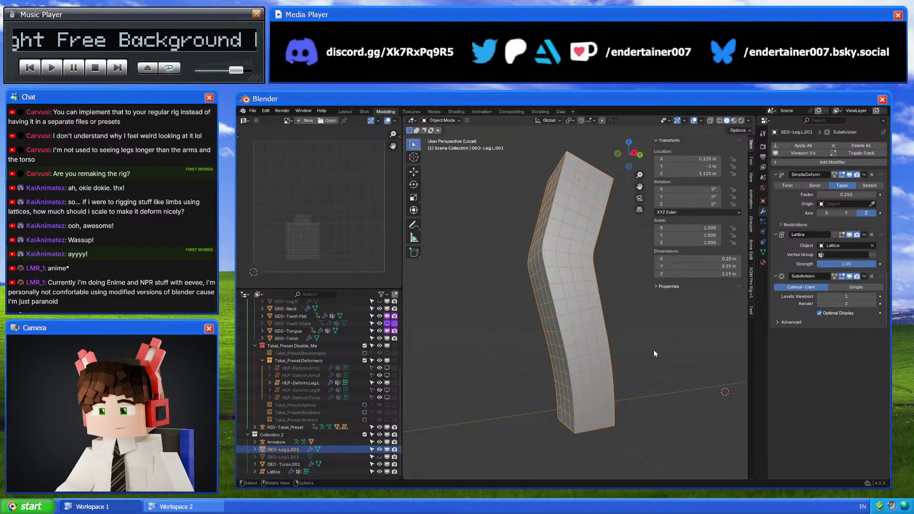
Leave local view and compare the two bent legs from the side with overlays off
{"action": "left_click", "coordinate": [654, 353]}
{"action": "middle_click_drag", "start_coordinate": [630, 352], "coordinate": [634, 351]}
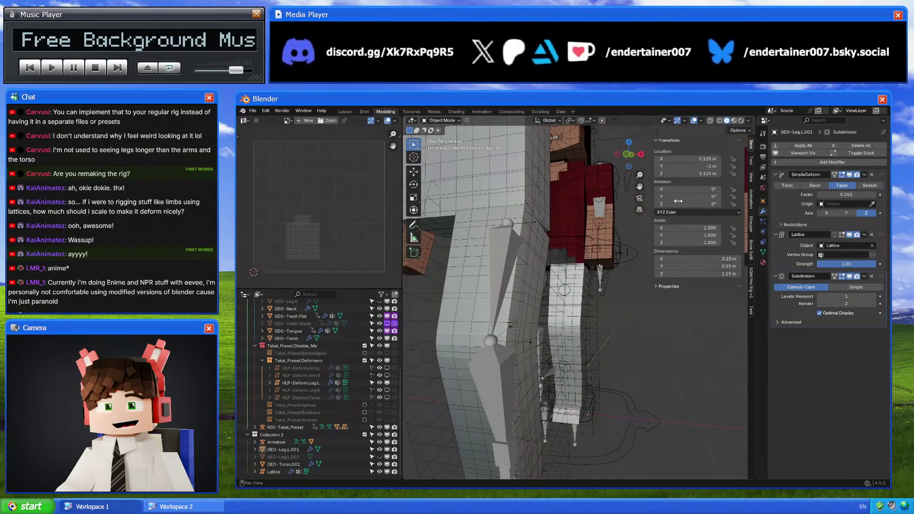
{"action": "left_click_drag", "start_coordinate": [628, 154], "coordinate": [572, 341]}
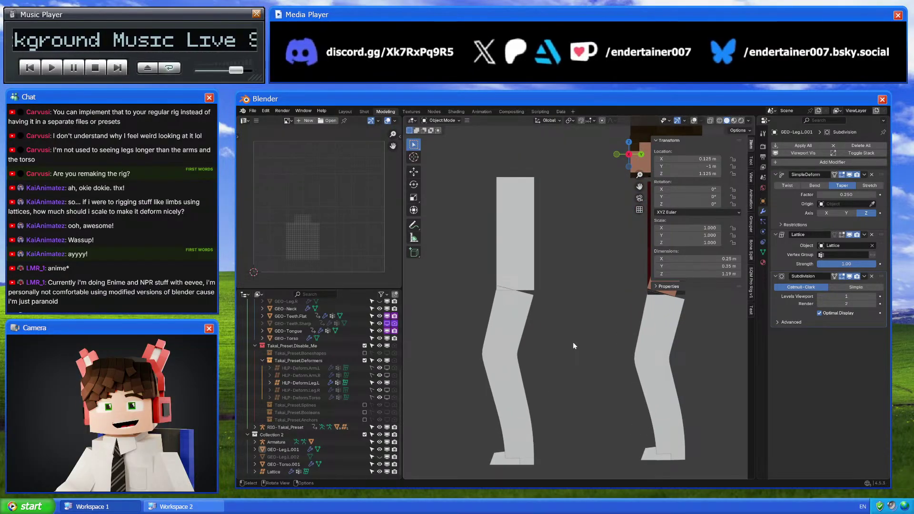
{"action": "scroll", "coordinate": [573, 342], "scroll_direction": "down", "scroll_amount": 3}
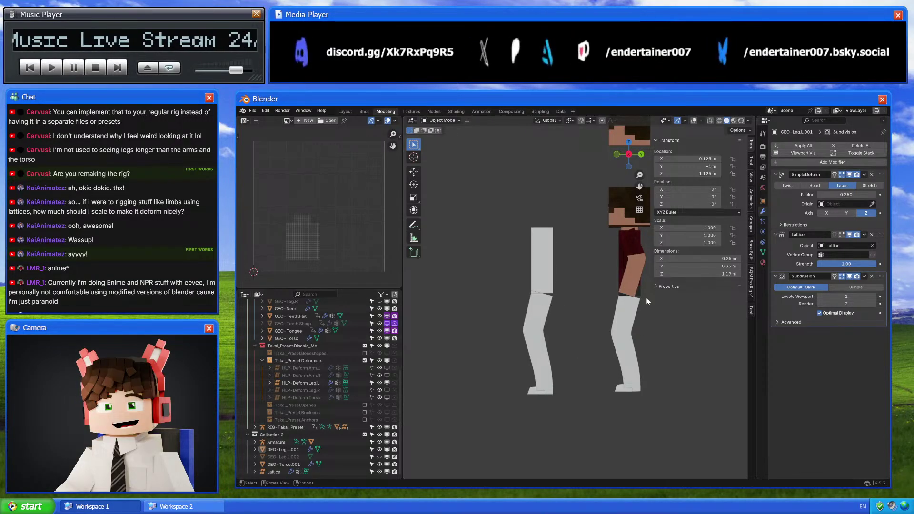
{"action": "key", "text": "shift+alt+z"}
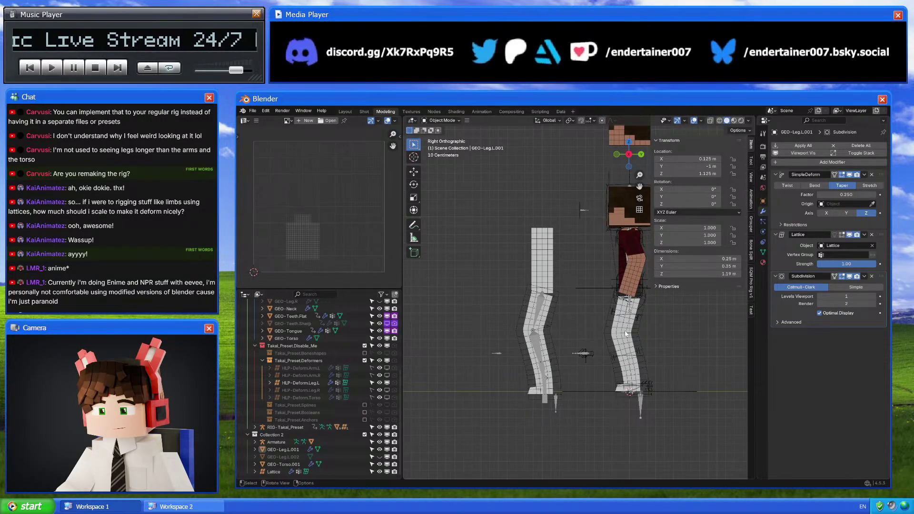
{"action": "middle_click_drag", "start_coordinate": [623, 323], "coordinate": [644, 316]}
Reveal all hidden objects and select the objects in Collection 2 from Armature to Lattice
{"action": "left_click", "coordinate": [334, 442]}
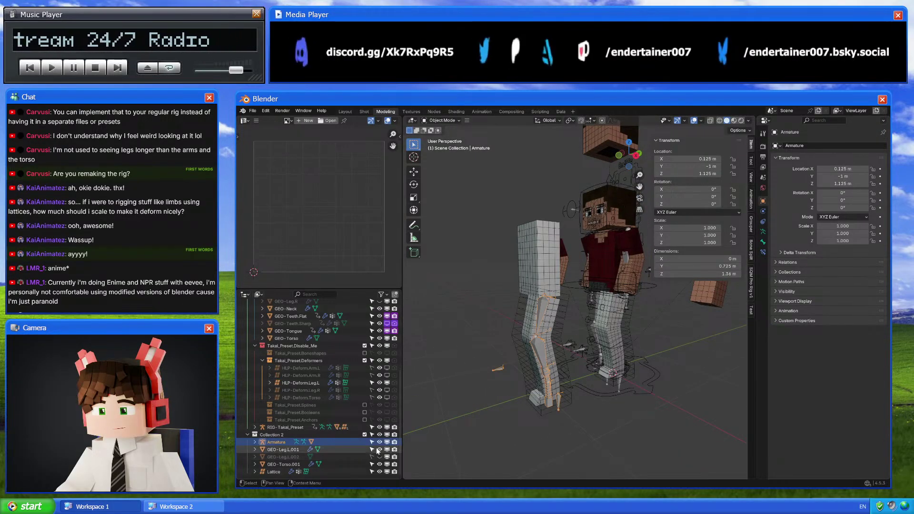
{"action": "key", "text": "alt+h"}
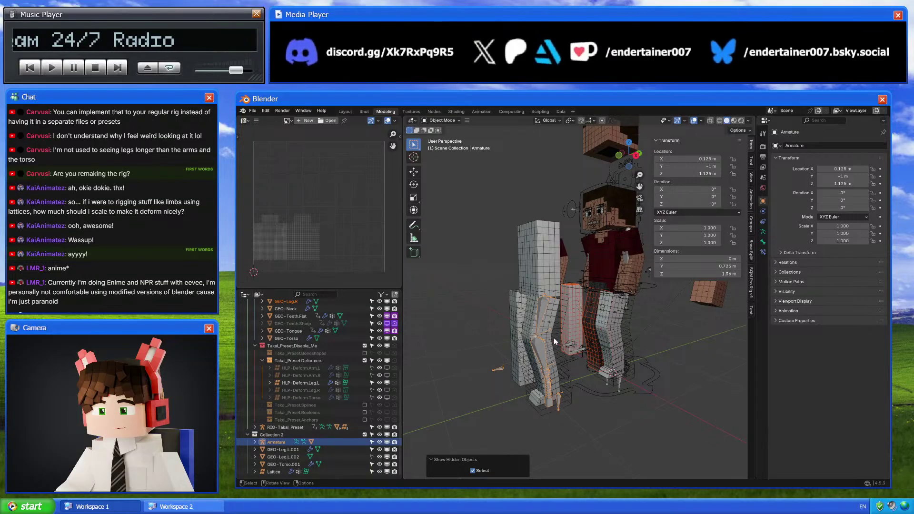
{"action": "left_click", "coordinate": [273, 472], "text": "shift"}
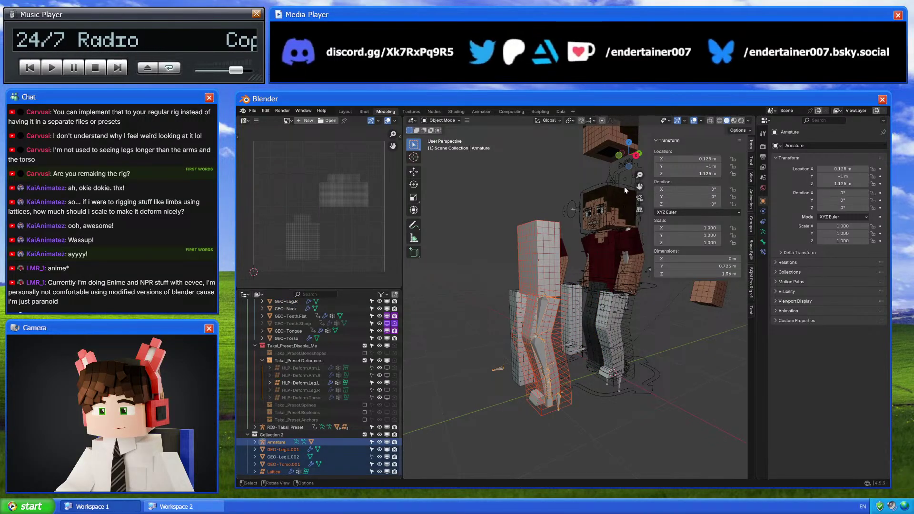
{"action": "left_click", "coordinate": [636, 156]}
{"action": "mouse_move", "coordinate": [554, 292]}
{"action": "middle_mouse_down", "text": "ctrl"}
{"action": "mouse_move", "coordinate": [624, 296]}
{"action": "mouse_move", "coordinate": [632, 330]}
{"action": "middle_mouse_up", "text": "ctrl"}
{"action": "scroll", "coordinate": [633, 331], "scroll_direction": "down", "scroll_amount": 3}
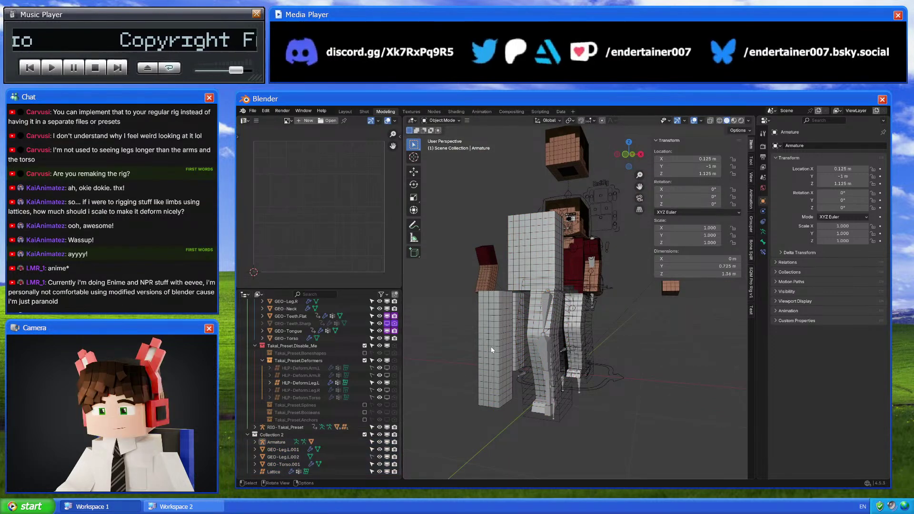
Make the straight reference leg GEO-Leg.L.002 selectable in the viewport
{"action": "left_click", "coordinate": [483, 331]}
{"action": "middle_click_drag", "start_coordinate": [496, 326], "coordinate": [550, 336]}
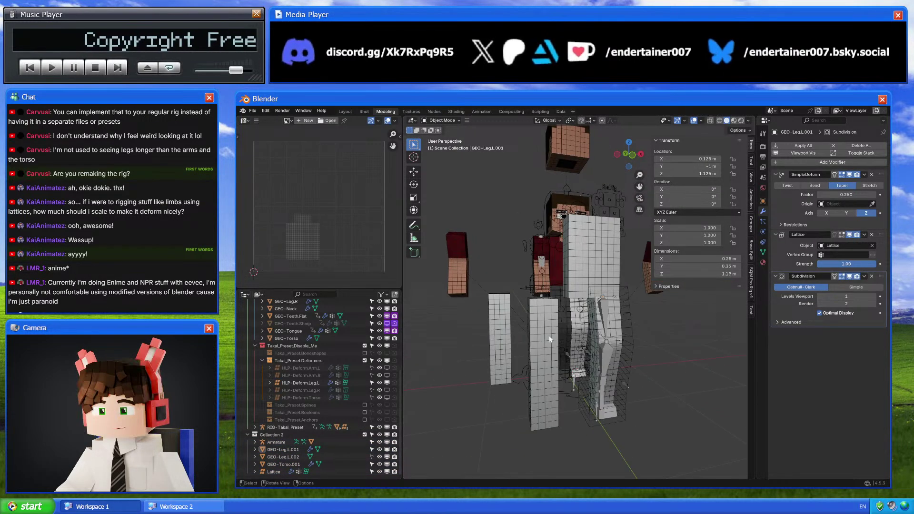
{"action": "left_click", "coordinate": [550, 336]}
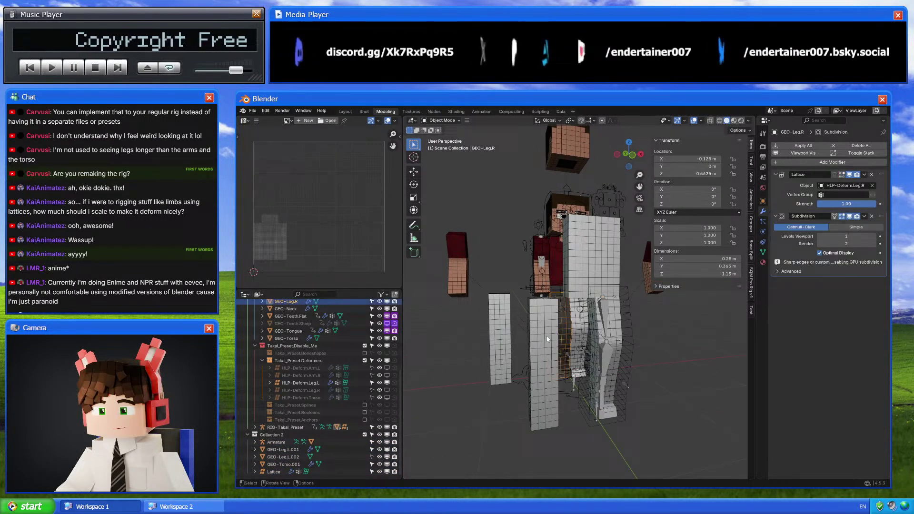
{"action": "left_click", "coordinate": [285, 449]}
{"action": "left_click", "coordinate": [298, 457]}
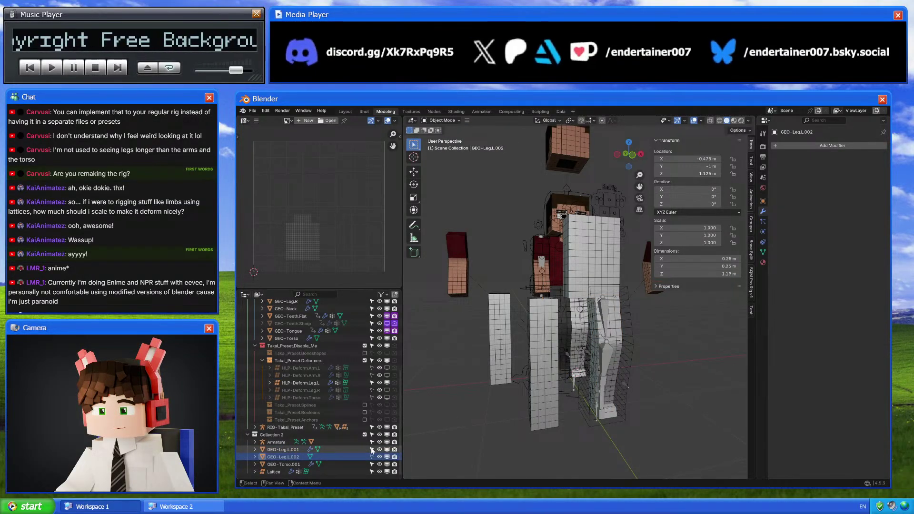
Select every object in Collection 2, from Armature to Lattice, and move them 0.5 m along the Y axis
{"action": "left_click", "coordinate": [284, 442]}
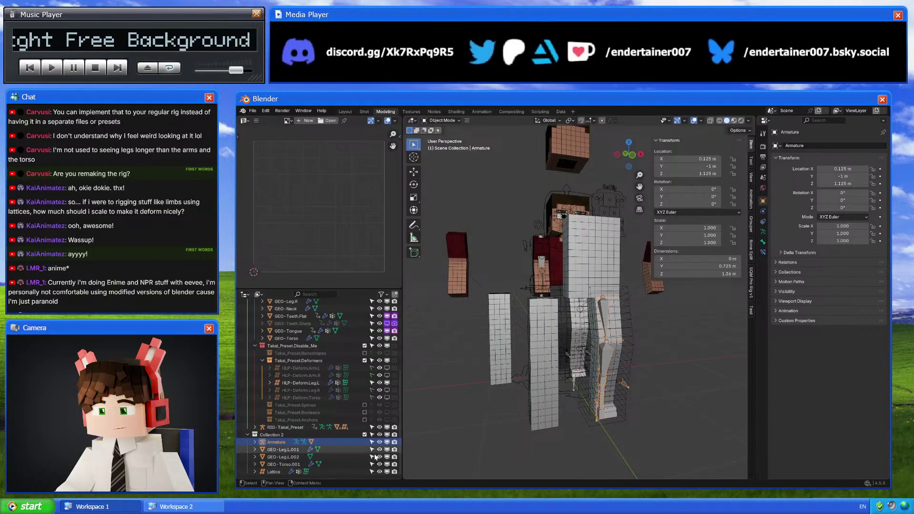
{"action": "left_click", "coordinate": [305, 472], "text": "shift"}
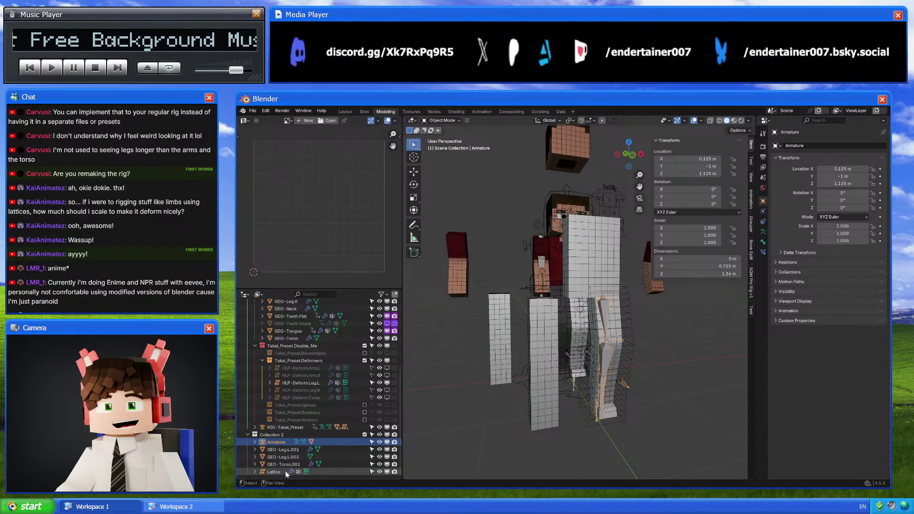
{"action": "left_click", "coordinate": [641, 154]}
{"action": "key", "text": "g"}
{"action": "key", "text": "y"}
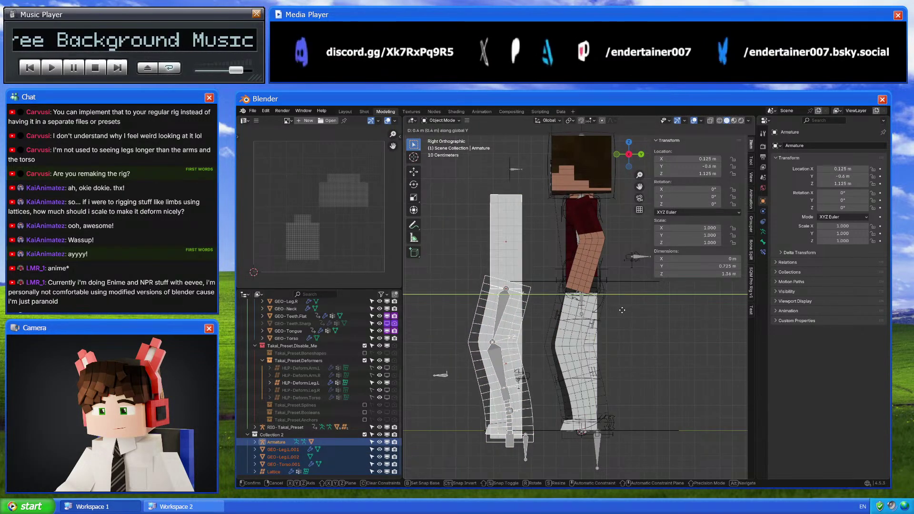
{"action": "left_click", "coordinate": [636, 310]}
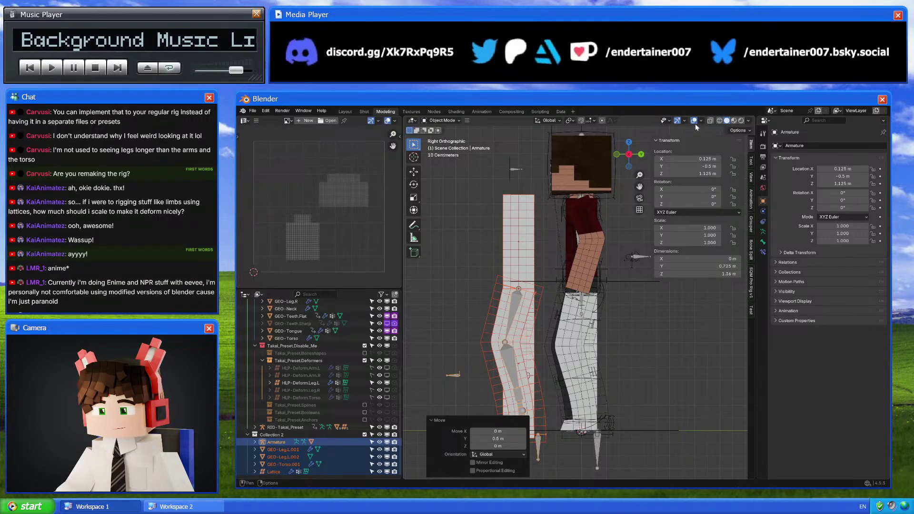
Turn overlays off and hide the straight legs GEO-Leg.L.002 and GEO-Leg.R behind the bent ones
{"action": "left_click", "coordinate": [694, 121]}
{"action": "middle_click_drag", "start_coordinate": [549, 296], "coordinate": [576, 266], "text": "shift"}
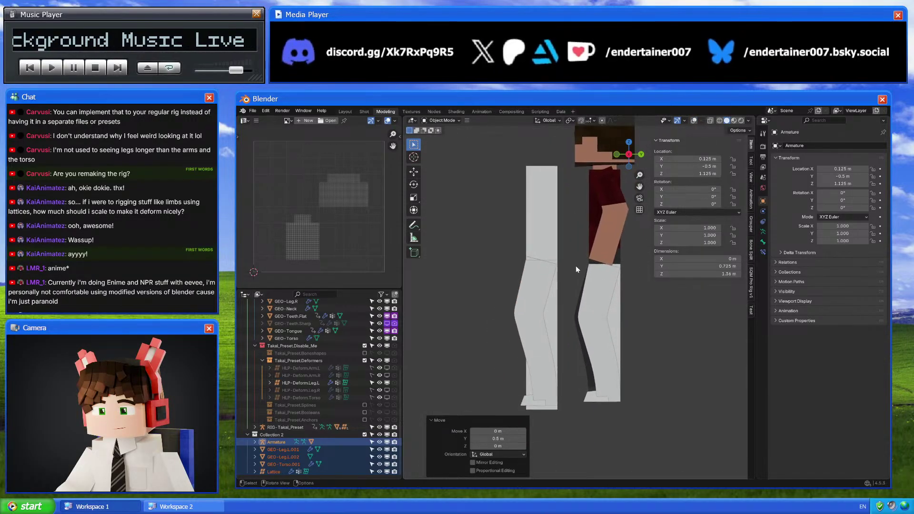
{"action": "left_click", "coordinate": [557, 315]}
{"action": "key", "text": "h"}
{"action": "middle_click_drag", "start_coordinate": [620, 323], "coordinate": [638, 312]}
{"action": "left_click", "coordinate": [637, 312]}
{"action": "left_click", "coordinate": [620, 154]}
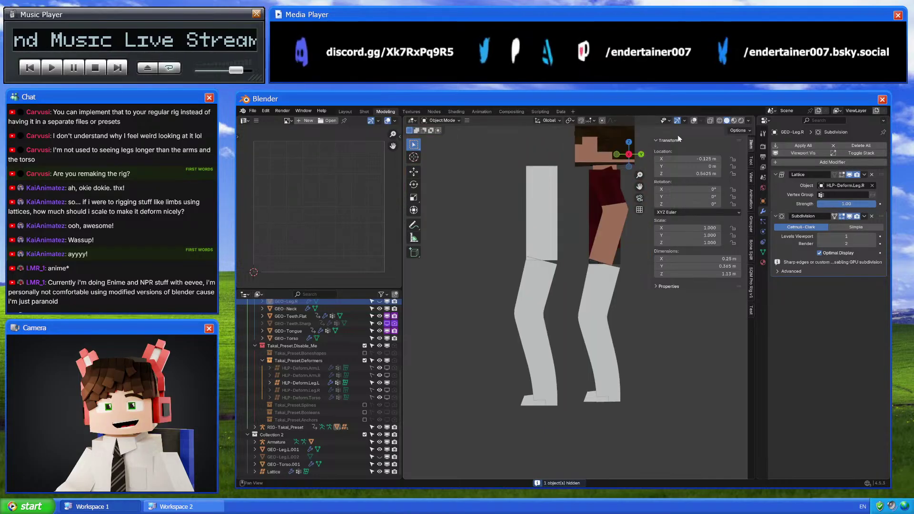
{"action": "key", "text": "h"}
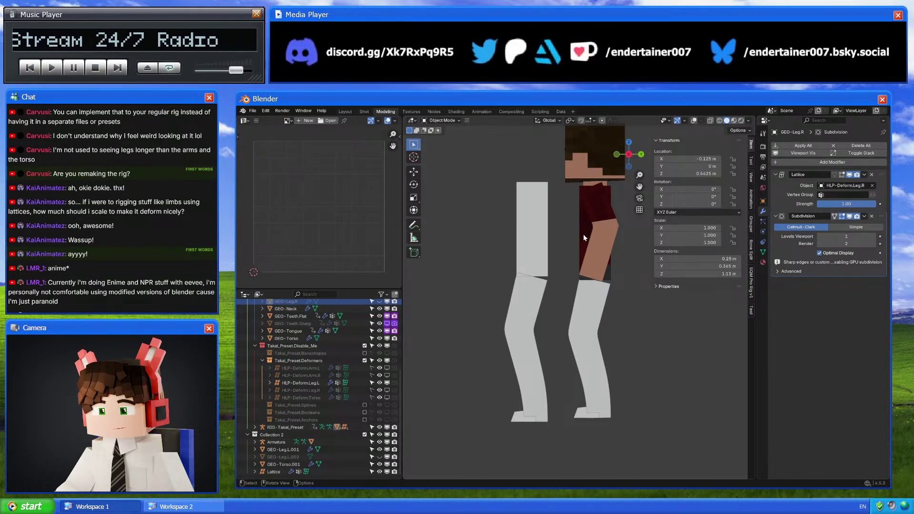
Examine the character's torso and head beside the two bent legs from the side, then restore the overlays
{"action": "scroll", "coordinate": [584, 230], "scroll_direction": "up", "scroll_amount": 2}
{"action": "middle_click_drag", "start_coordinate": [584, 227], "coordinate": [614, 353], "text": "shift"}
{"action": "scroll", "coordinate": [572, 397], "scroll_direction": "up", "scroll_amount": 2}
{"action": "scroll", "coordinate": [613, 353], "scroll_direction": "up", "scroll_amount": 2}
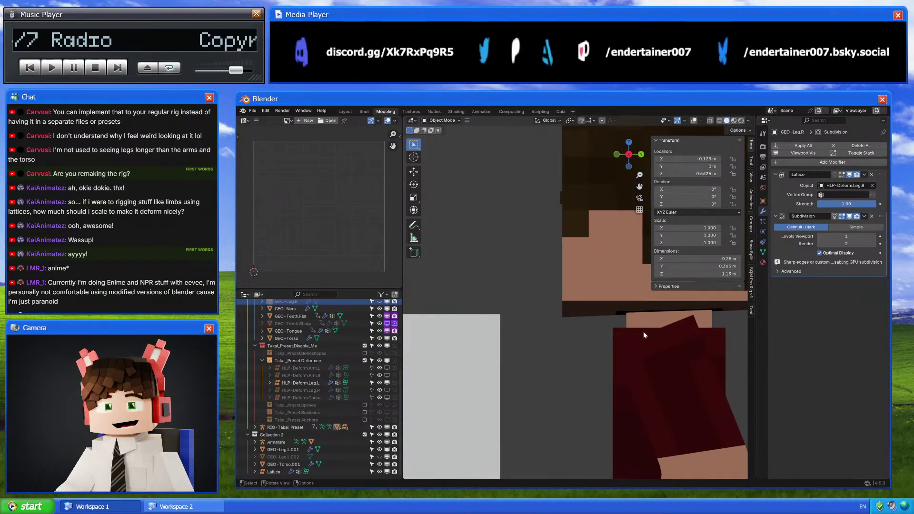
{"action": "scroll", "coordinate": [626, 327], "scroll_direction": "down", "scroll_amount": 4}
{"action": "middle_click_drag", "start_coordinate": [626, 331], "coordinate": [579, 310], "text": "shift"}
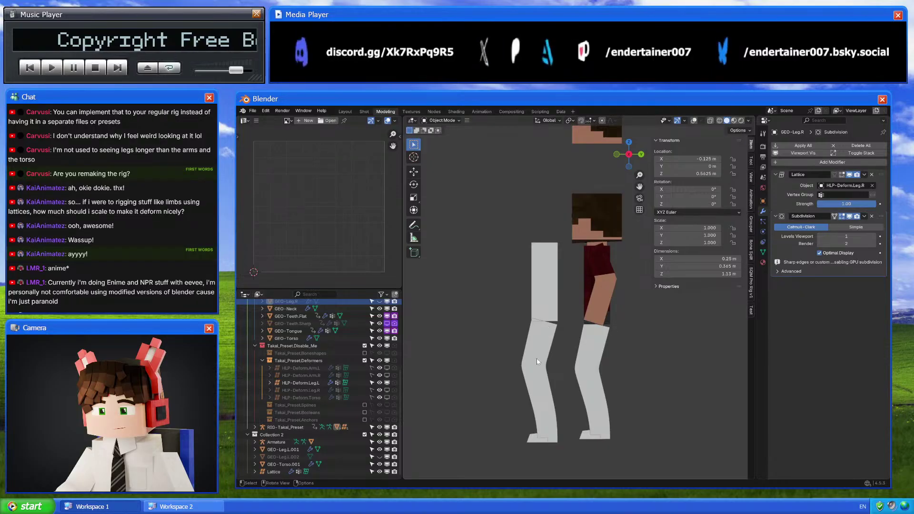
{"action": "scroll", "coordinate": [659, 378], "scroll_direction": "up", "scroll_amount": 3}
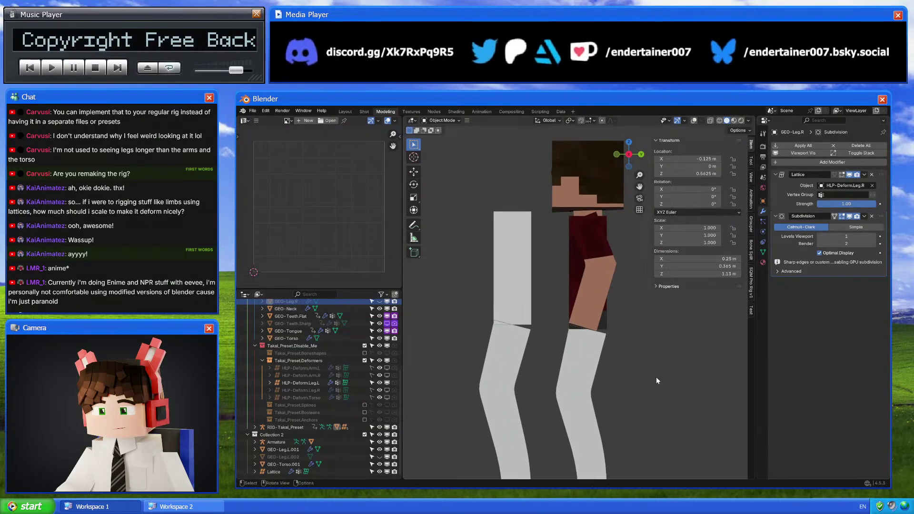
{"action": "middle_click_drag", "start_coordinate": [657, 377], "coordinate": [660, 148], "text": "shift"}
{"action": "middle_click_drag", "start_coordinate": [693, 123], "coordinate": [696, 219], "text": "shift"}
{"action": "key", "text": "shift+alt+z"}
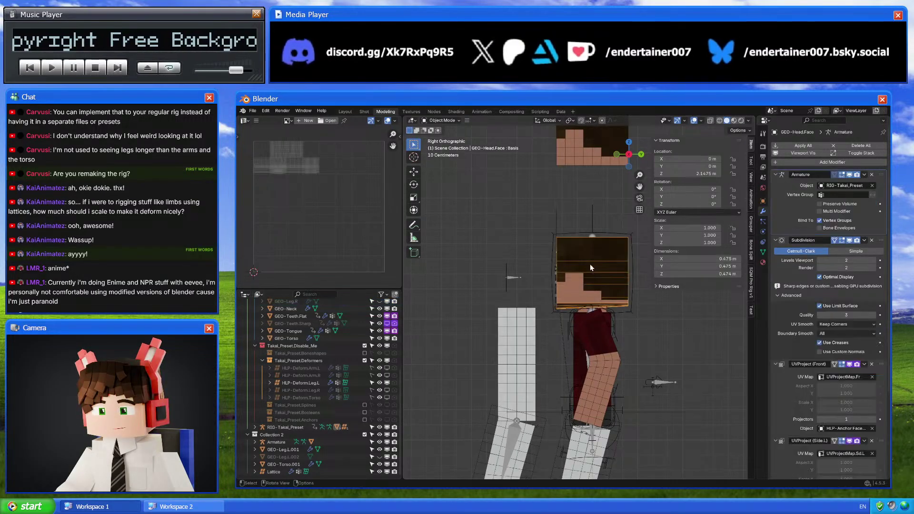
Duplicate the floating head block GEO-Head.Extrude and place the copy above the untextured torso, offset -0.5 m in Y and -0.9 m in Z
{"action": "left_click", "coordinate": [584, 146]}
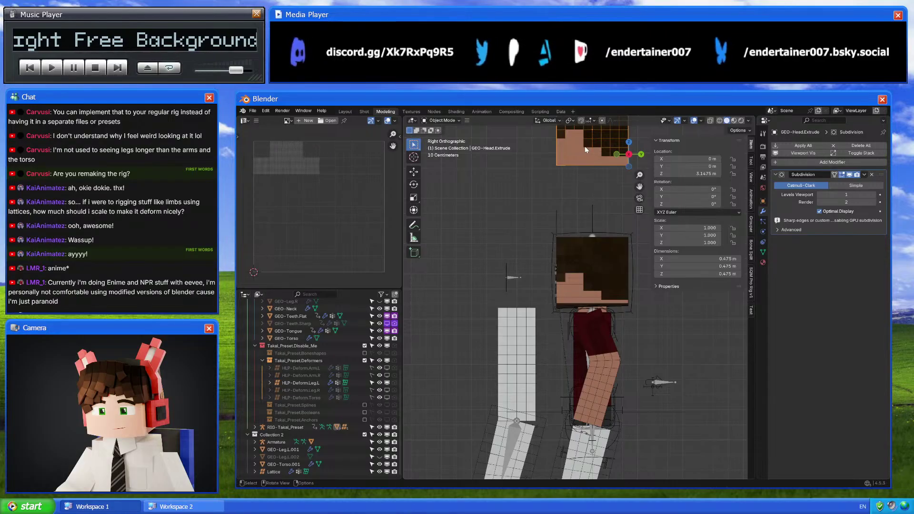
{"action": "key", "text": "shift+d"}
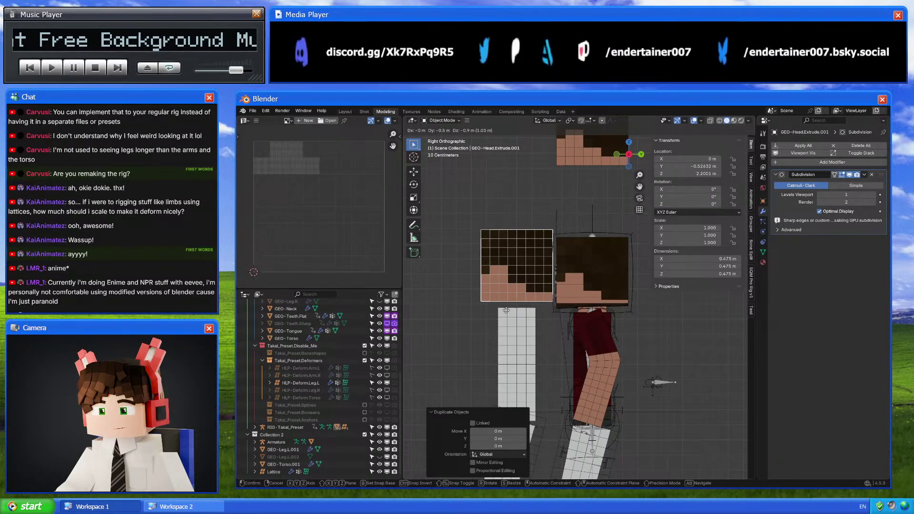
{"action": "left_click", "coordinate": [506, 312]}
{"action": "middle_click_drag", "start_coordinate": [536, 304], "coordinate": [593, 299], "text": "shift"}
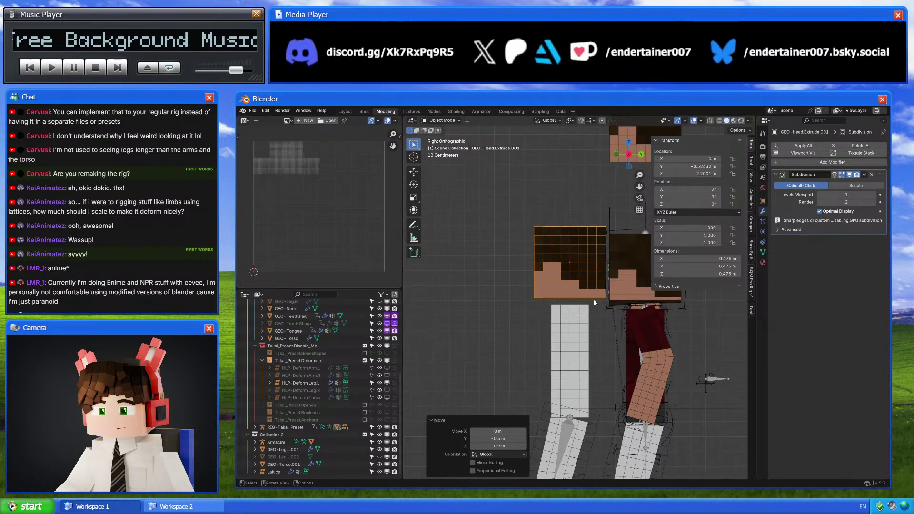
Unlink the Skin material from the duplicated head and turn the viewport overlays off
{"action": "left_click", "coordinate": [763, 262]}
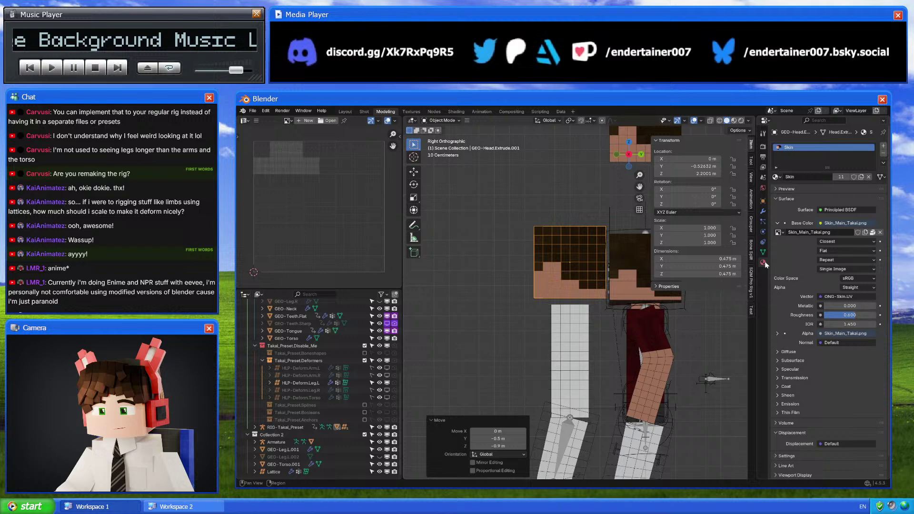
{"action": "left_click", "coordinate": [868, 177]}
{"action": "middle_click_drag", "start_coordinate": [587, 302], "coordinate": [530, 251], "text": "shift"}
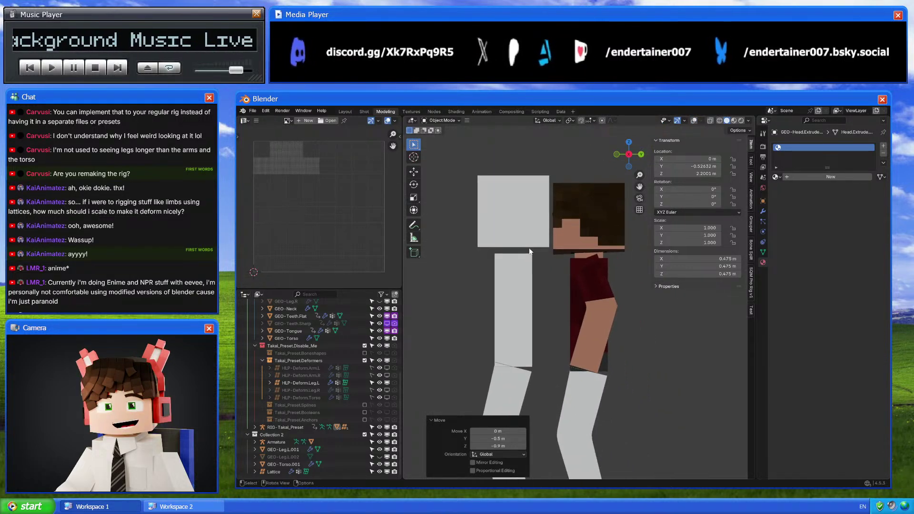
Compare the full-body side proportions of the untextured figure and the textured character, including their legs and heads
{"action": "scroll", "coordinate": [604, 289], "scroll_direction": "down", "scroll_amount": 3}
{"action": "middle_click_drag", "start_coordinate": [618, 290], "coordinate": [621, 278], "text": "shift"}
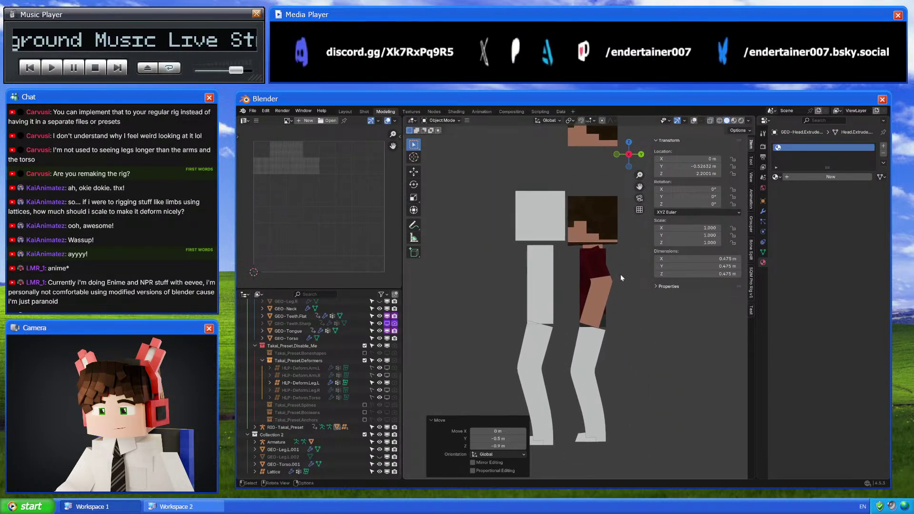
{"action": "middle_click_drag", "start_coordinate": [560, 311], "coordinate": [534, 268], "text": "shift"}
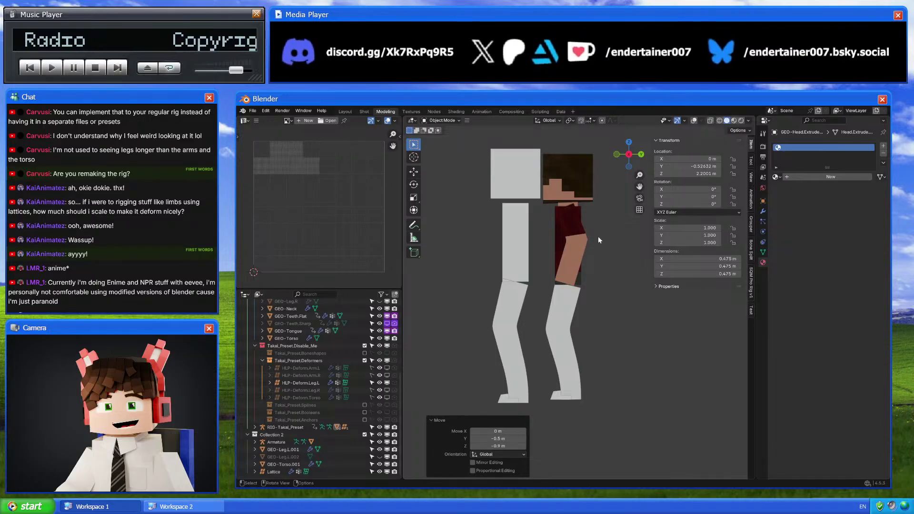
{"action": "middle_click_drag", "start_coordinate": [598, 236], "coordinate": [629, 221]}
{"action": "left_click", "coordinate": [638, 156]}
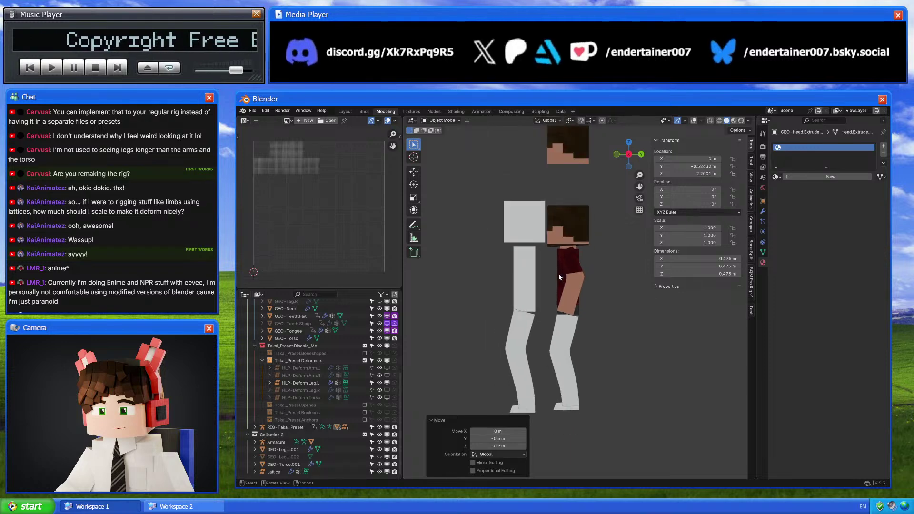
{"action": "scroll", "coordinate": [560, 267], "scroll_direction": "right", "scroll_amount": 3, "text": "ctrl"}
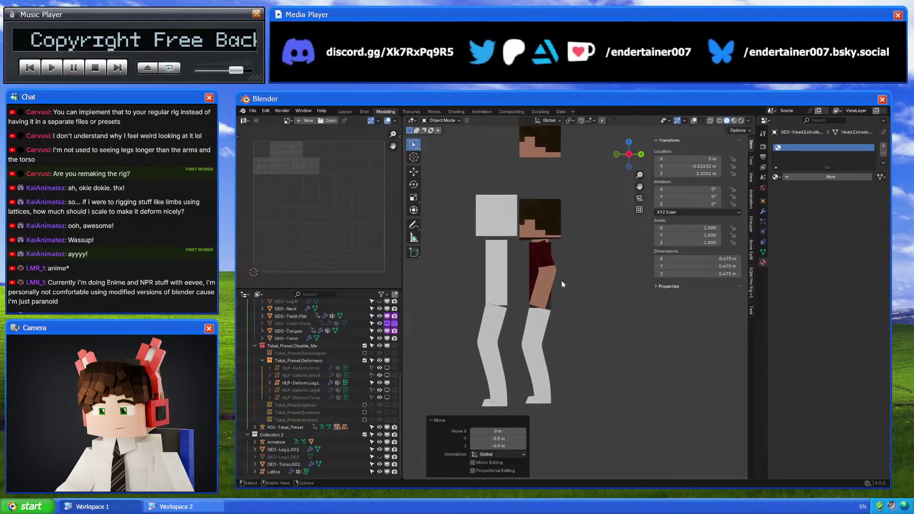
{"action": "scroll", "coordinate": [560, 273], "scroll_direction": "down", "scroll_amount": 2, "text": "shift"}
{"action": "scroll", "coordinate": [560, 268], "scroll_direction": "up", "scroll_amount": 1}
{"action": "scroll", "coordinate": [570, 270], "scroll_direction": "down", "scroll_amount": 1, "text": "shift"}
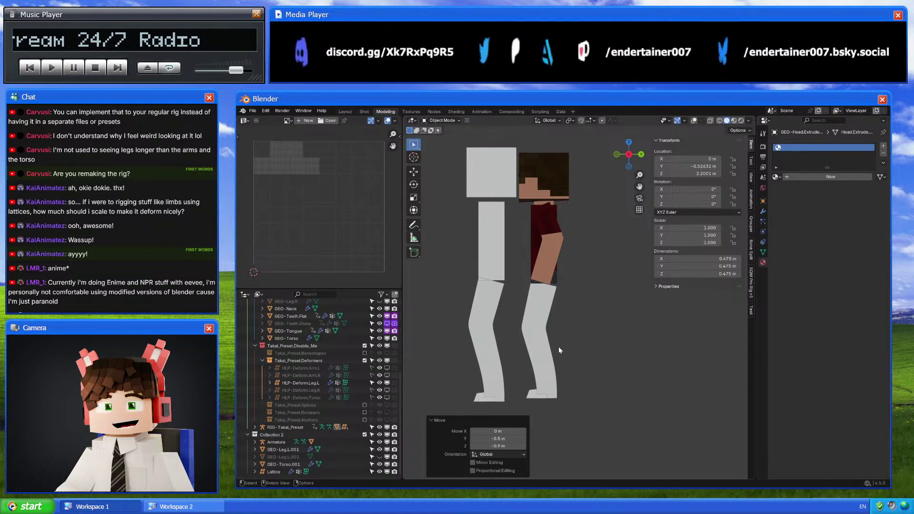
Put RIG-Takai_Preset in Pose Mode and select its torso control in the right side view
{"action": "middle_click_drag", "start_coordinate": [641, 256], "coordinate": [565, 253]}
{"action": "left_click", "coordinate": [565, 257]}
{"action": "key", "text": "ctrl+Tab"}
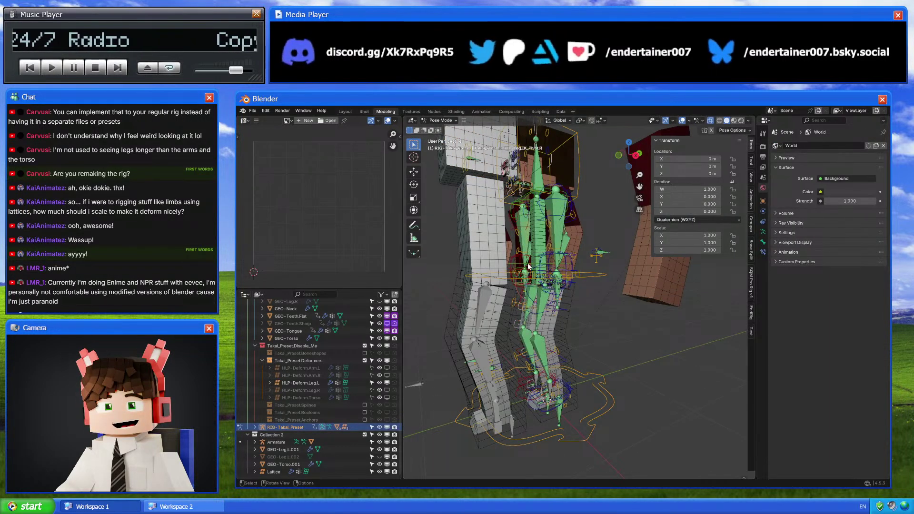
{"action": "middle_click_drag", "start_coordinate": [532, 266], "coordinate": [687, 173]}
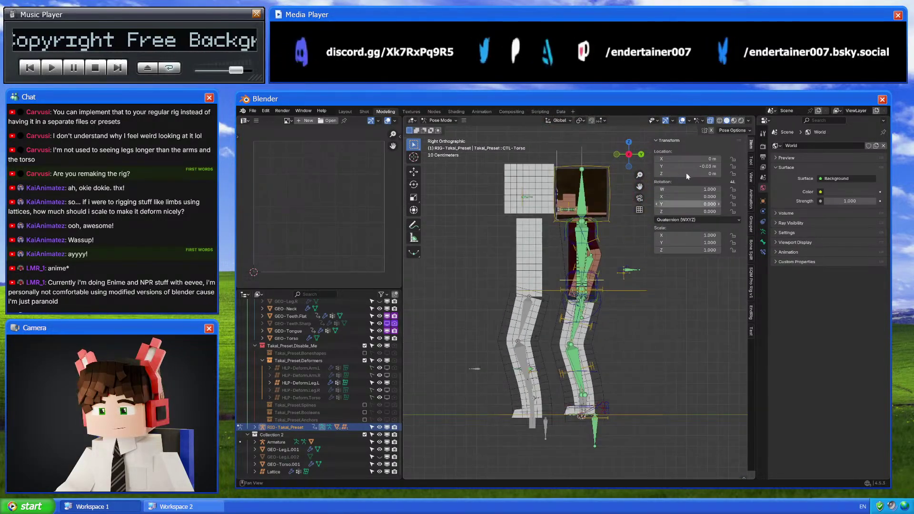
Examine the posed character's side silhouette without overlays, then show the overlays again
{"action": "key", "text": "shift+alt+z"}
{"action": "middle_click_drag", "start_coordinate": [597, 266], "coordinate": [587, 282]}
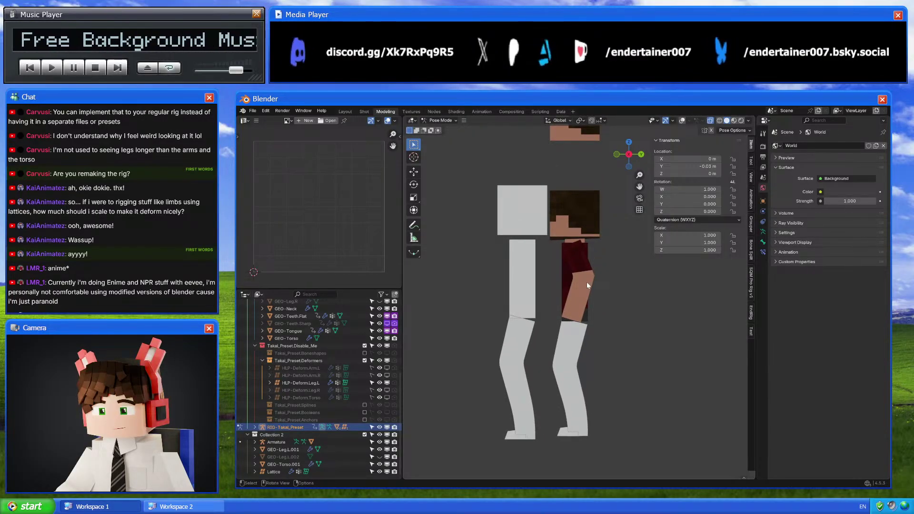
{"action": "scroll", "coordinate": [587, 282], "scroll_direction": "down", "scroll_amount": 1}
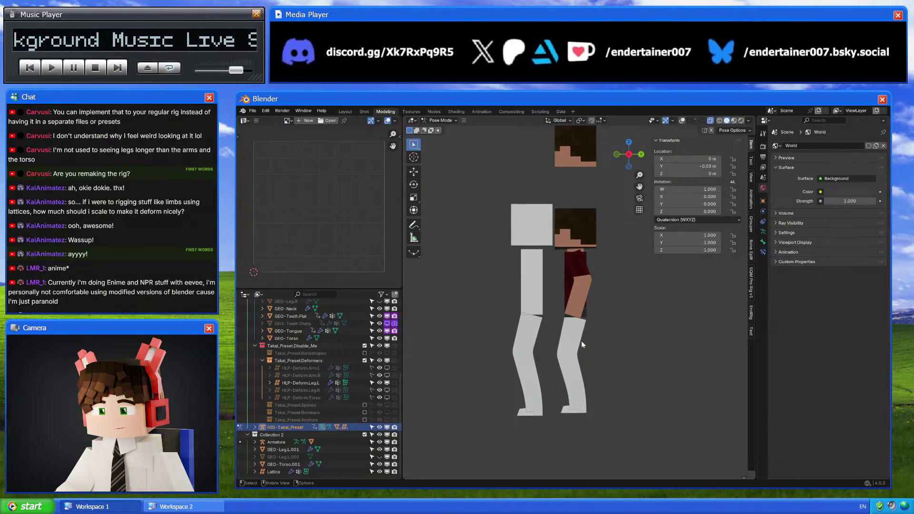
{"action": "left_click", "coordinate": [681, 121]}
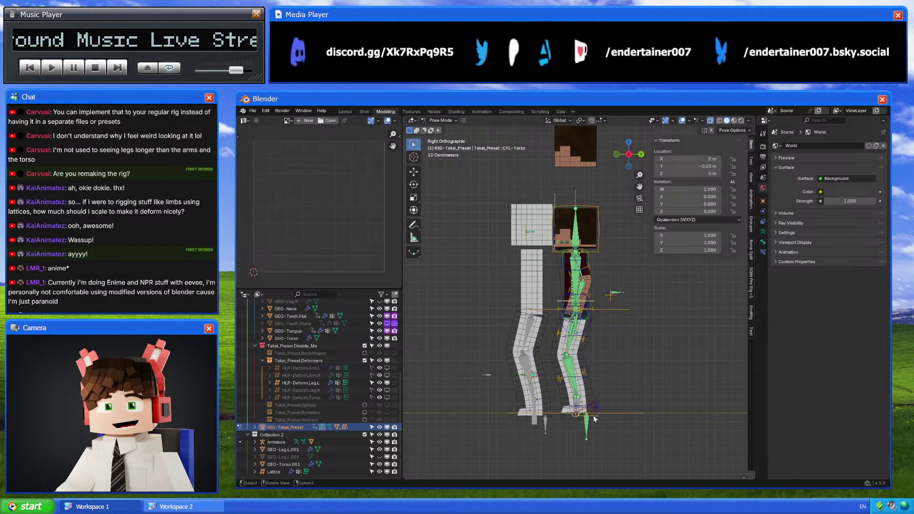
Move the character's left leg IK control about 0.038 m along Y with the overlays hidden
{"action": "scroll", "coordinate": [582, 324], "scroll_direction": "up", "scroll_amount": 4}
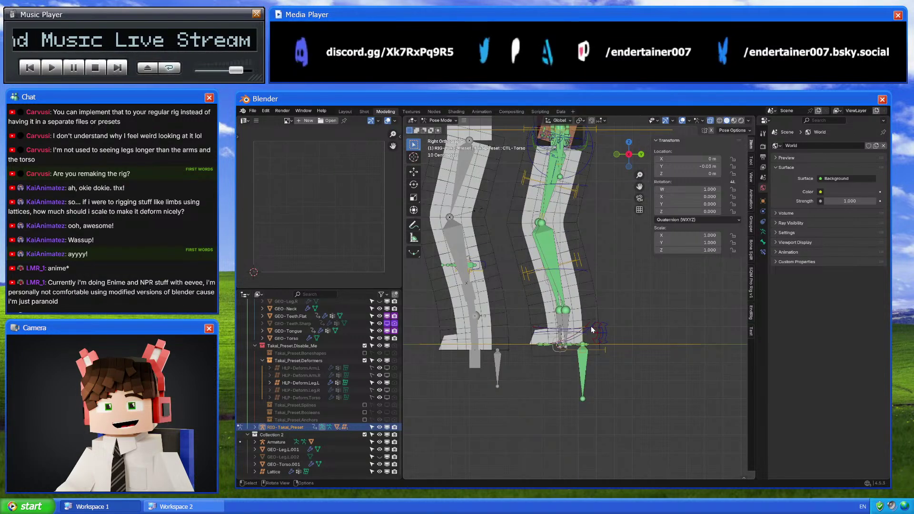
{"action": "key", "text": "shift+alt+z"}
{"action": "left_click_drag", "start_coordinate": [640, 187], "coordinate": [580, 321]}
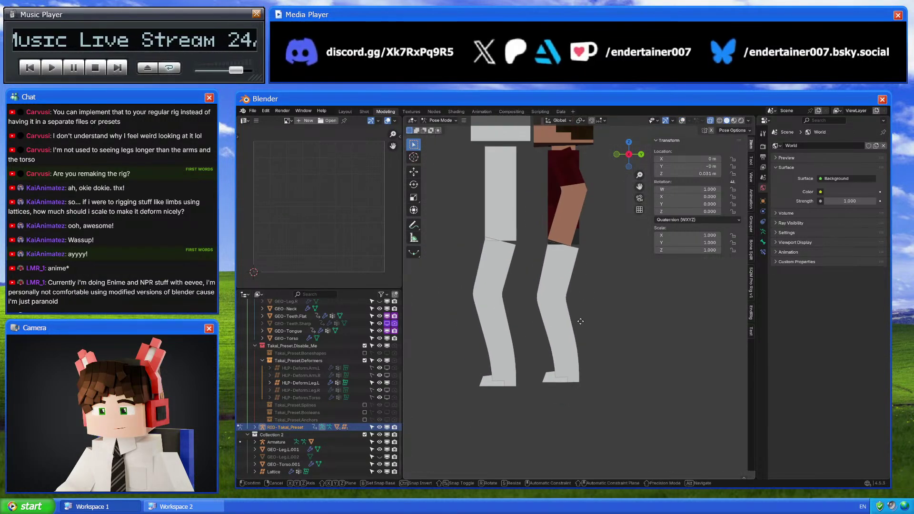
{"action": "key", "text": "g"}
{"action": "key", "text": "y"}
{"action": "left_click", "coordinate": [628, 313]}
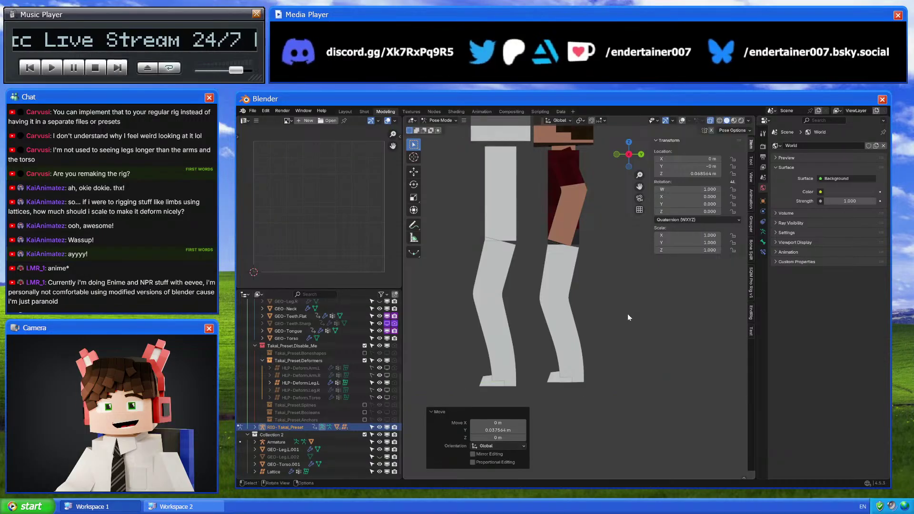
Undo the last foot move, shift the left leg IK control about 0.027 m along Y instead, and check the stance
{"action": "scroll", "coordinate": [629, 316], "scroll_direction": "down", "scroll_amount": 3}
{"action": "scroll", "coordinate": [629, 324], "scroll_direction": "up", "scroll_amount": 3}
{"action": "key", "text": "ctrl+z"}
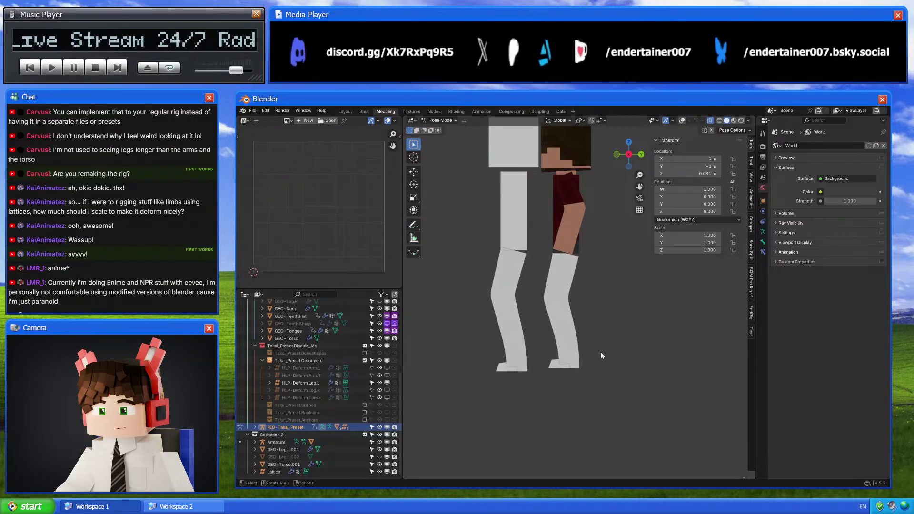
{"action": "key", "text": "g"}
{"action": "key", "text": "y"}
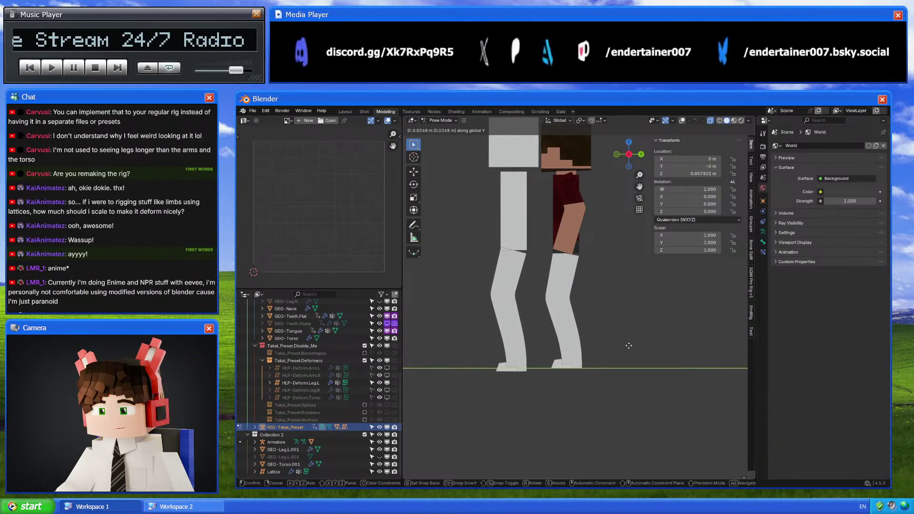
{"action": "left_click", "coordinate": [626, 313]}
{"action": "scroll", "coordinate": [627, 367], "scroll_direction": "down", "scroll_amount": 4}
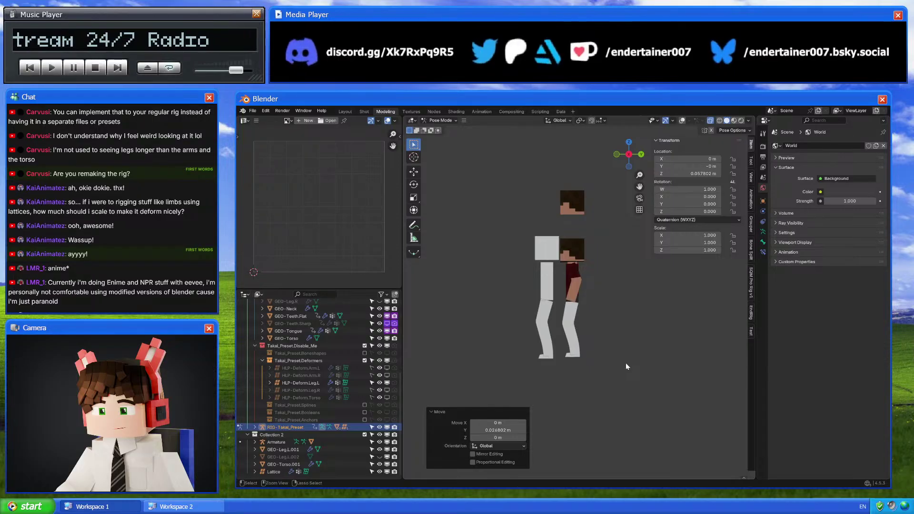
{"action": "middle_click_drag", "start_coordinate": [601, 362], "coordinate": [636, 347]}
Undo the foot adjustment and the preceding changes back to Object Mode
{"action": "key", "text": "ctrl+z"}
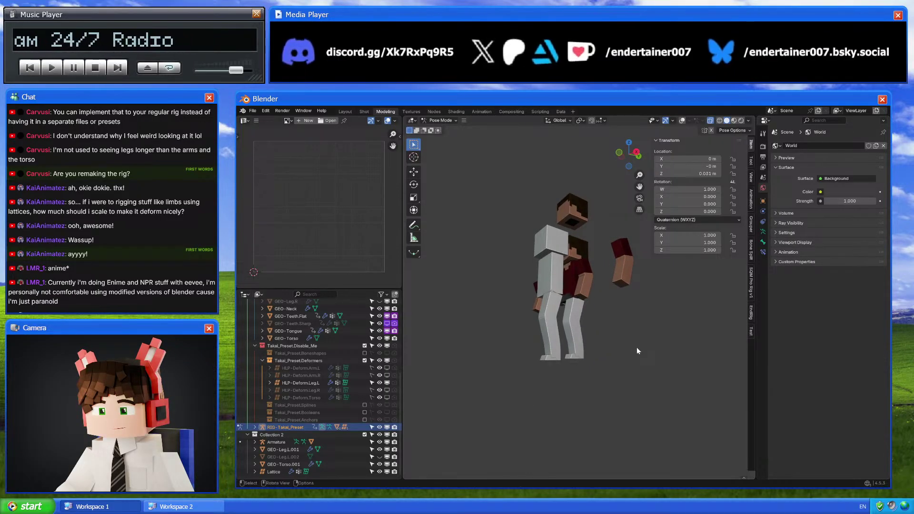
{"action": "key", "text": "ctrl+z"}
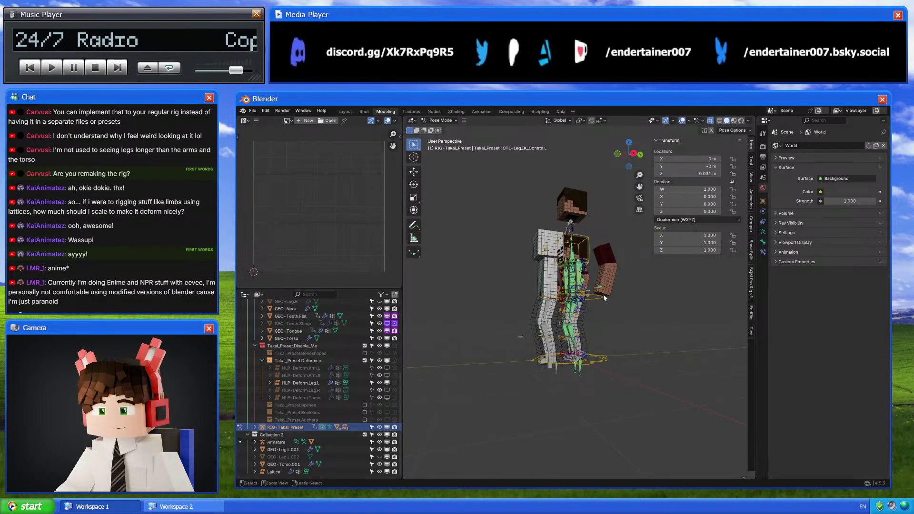
{"action": "key", "text": "ctrl+z"}
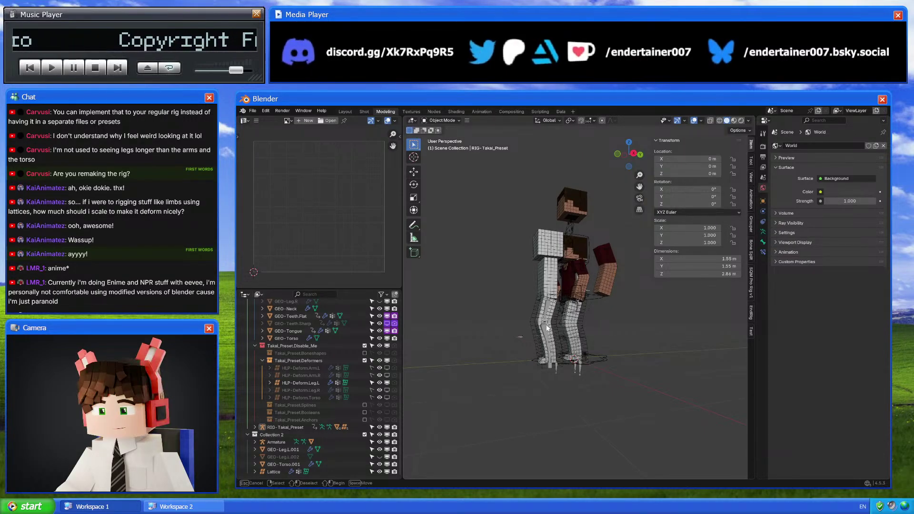
Select the RIG-Takai_Preset armature and save the file
{"action": "left_click", "coordinate": [561, 341]}
{"action": "scroll", "coordinate": [612, 366], "scroll_direction": "up", "scroll_amount": 3}
{"action": "left_click", "coordinate": [581, 355]}
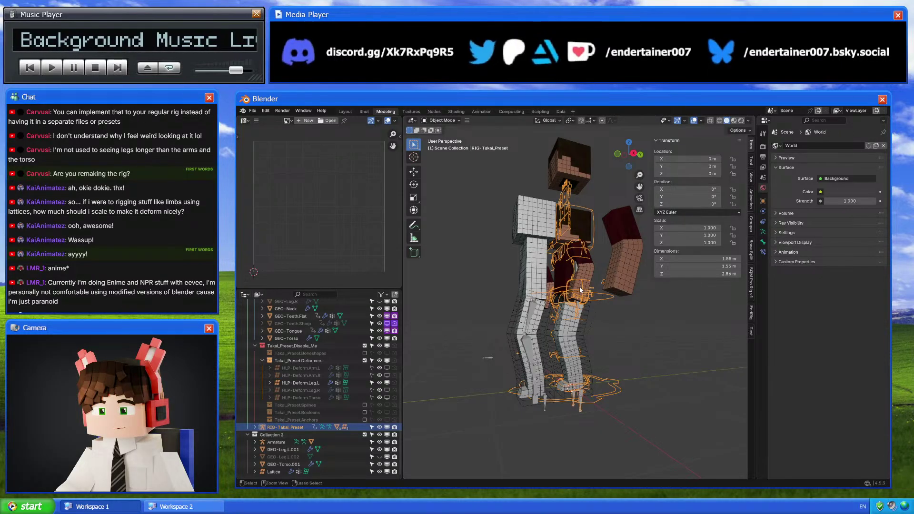
{"action": "key", "text": "ctrl+s"}
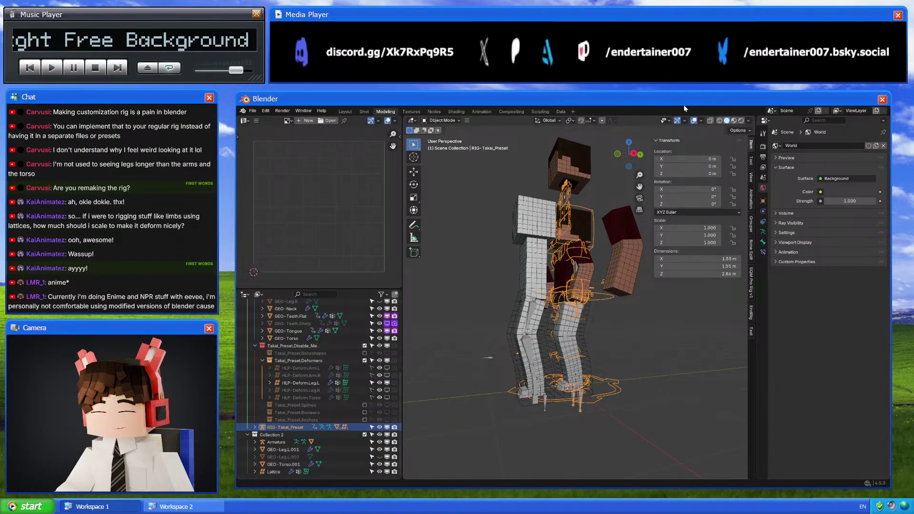
Open the Harrier Du Bois character rig file and allow its Python scripts to execute
{"action": "left_click", "coordinate": [243, 111]}
{"action": "left_click", "coordinate": [260, 120]}
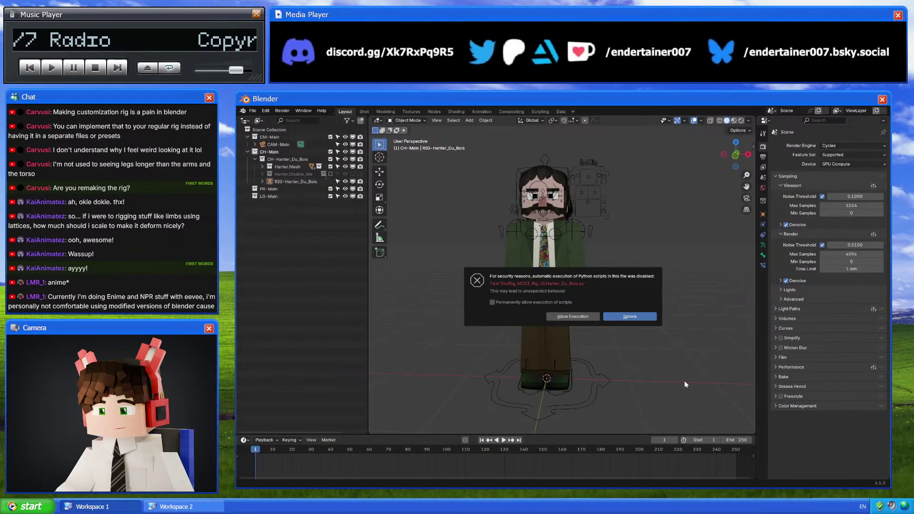
{"action": "left_click", "coordinate": [584, 316]}
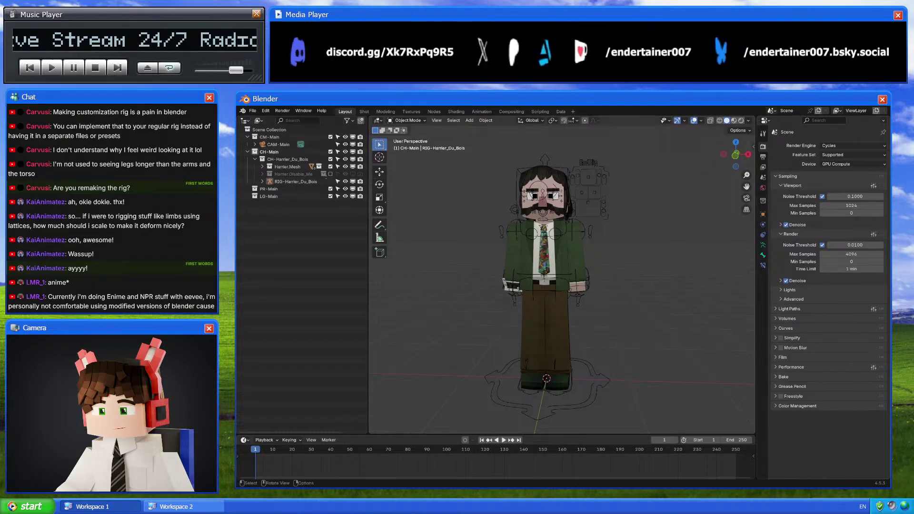
Select RIG-Harrier_Du_Bois and enter Pose Mode in the right orthographic view
{"action": "left_click_drag", "start_coordinate": [735, 157], "coordinate": [600, 305]}
{"action": "left_click", "coordinate": [601, 307]}
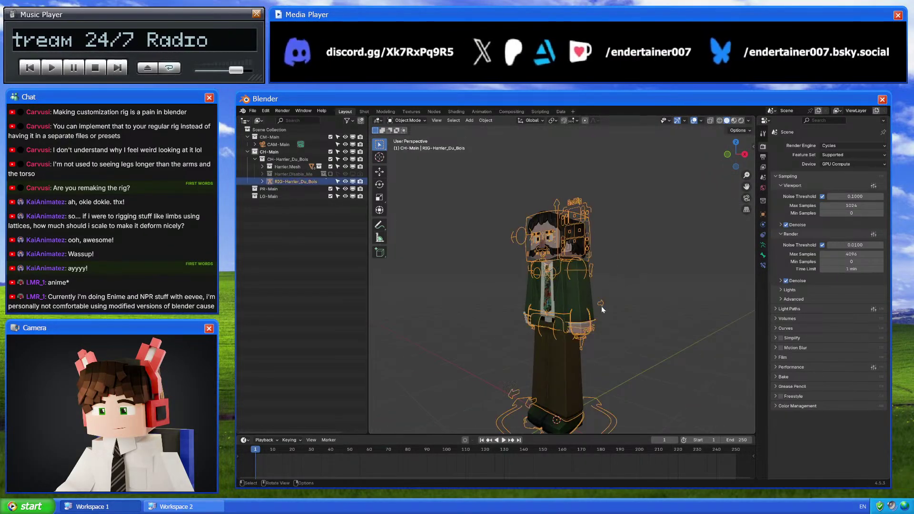
{"action": "left_click", "coordinate": [746, 156]}
{"action": "left_click", "coordinate": [724, 154]}
{"action": "key", "text": "ctrl+Tab"}
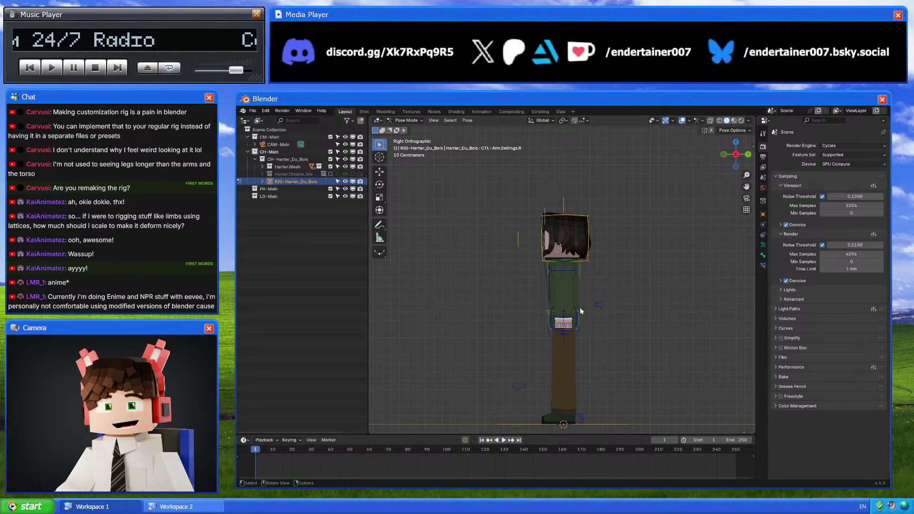
Lower the torso control to bend the character's arms and legs, and inspect the deformation from the side and in perspective
{"action": "left_click", "coordinate": [581, 310]}
{"action": "left_click_drag", "start_coordinate": [581, 308], "coordinate": [586, 317]}
{"action": "scroll", "coordinate": [616, 315], "scroll_direction": "up", "scroll_amount": 3}
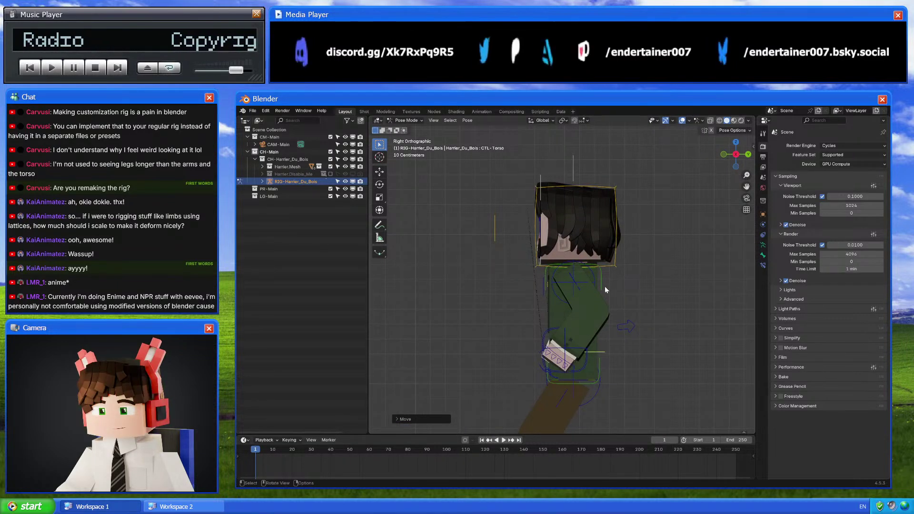
{"action": "left_click", "coordinate": [604, 285]}
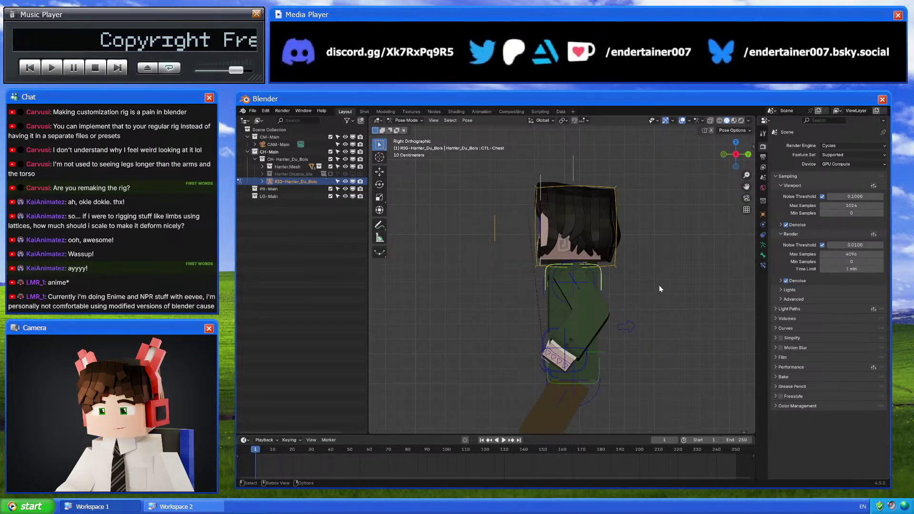
{"action": "mouse_move", "coordinate": [659, 288]}
{"action": "middle_mouse_down"}
{"action": "mouse_move", "coordinate": [630, 297]}
{"action": "mouse_move", "coordinate": [675, 299]}
{"action": "mouse_move", "coordinate": [668, 281]}
{"action": "middle_mouse_up"}
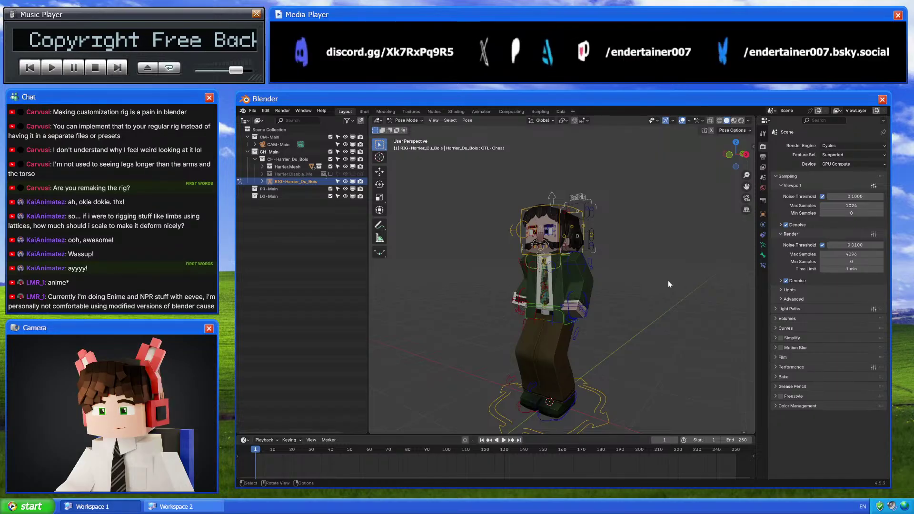
Reset the pose of all of the rig's bones and return to Object Mode
{"action": "key", "text": "a"}
{"action": "key", "text": "alt+r"}
{"action": "key", "text": "ctrl+Tab"}
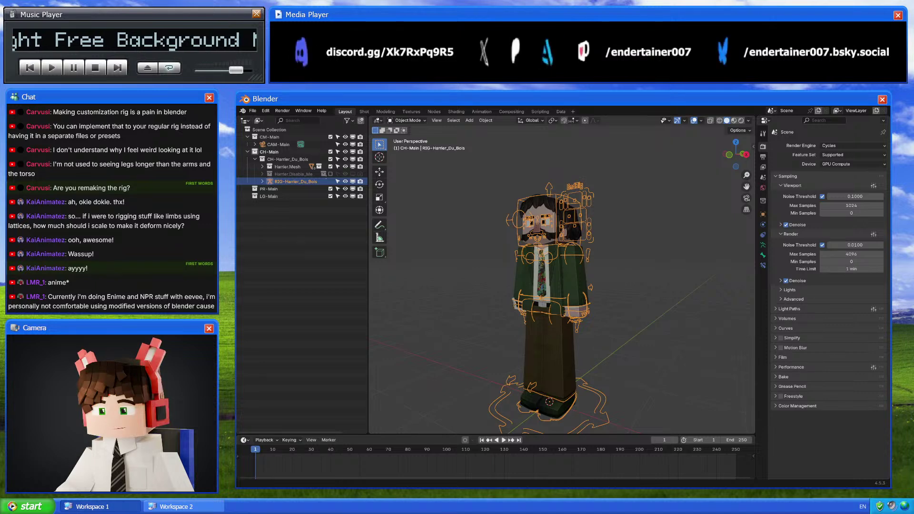
Switch to the web browser showing the Pinterest feed
{"action": "key", "text": "alt+Tab"}
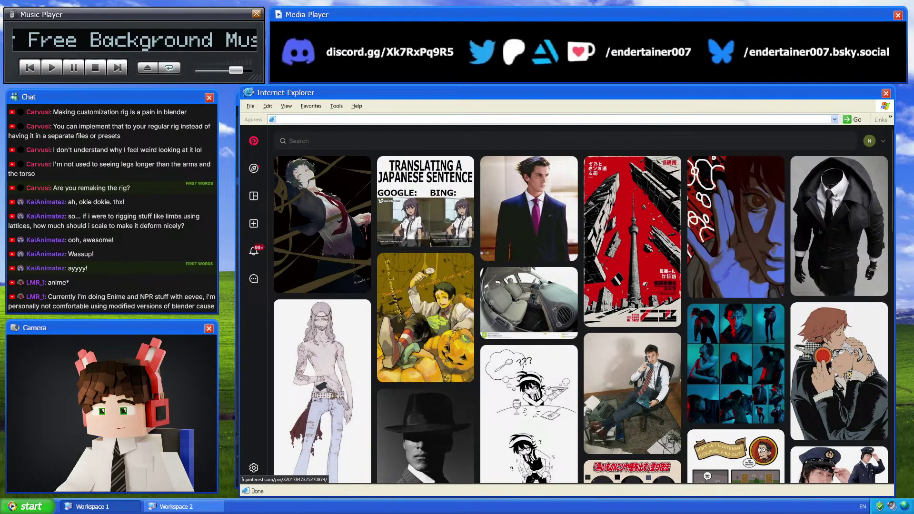
Search Pinterest for "screaming pose reference"
{"action": "left_click", "coordinate": [496, 140]}
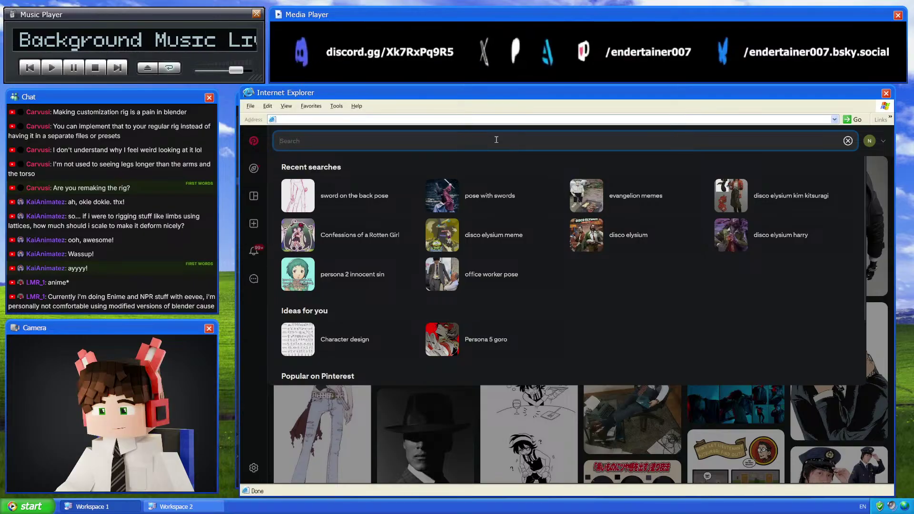
{"action": "type", "text": "Screaming pose"}
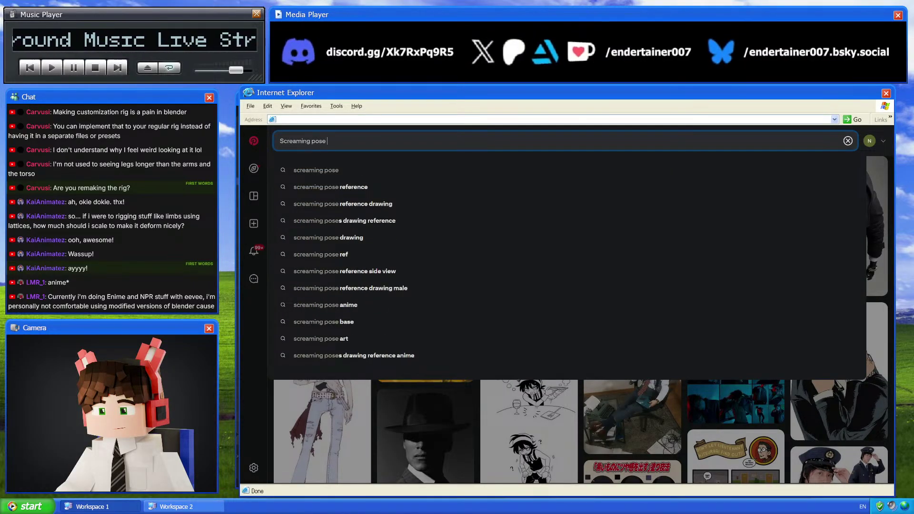
{"action": "key", "text": "Down"}
{"action": "key", "text": "Down"}
{"action": "key", "text": "Return"}
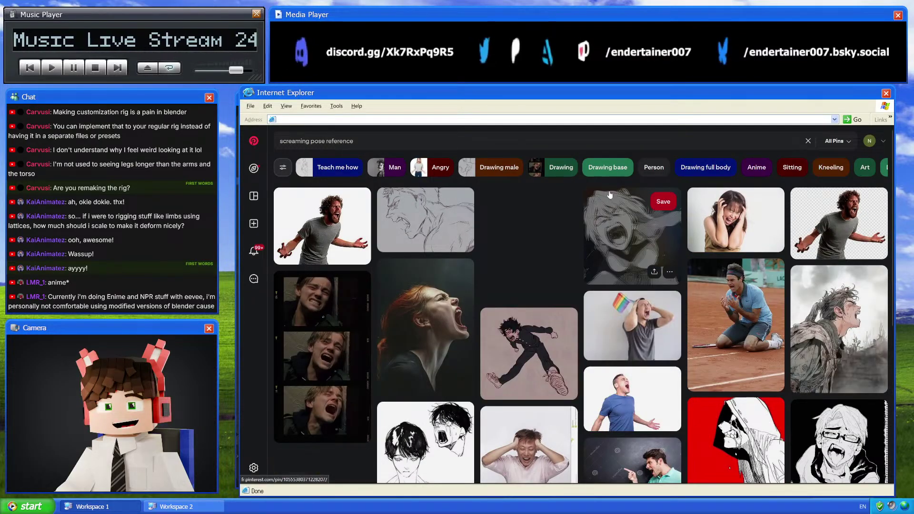
Look through the screaming pose search results for a suitable pose reference
{"action": "scroll", "coordinate": [704, 295], "scroll_direction": "down", "scroll_amount": 2}
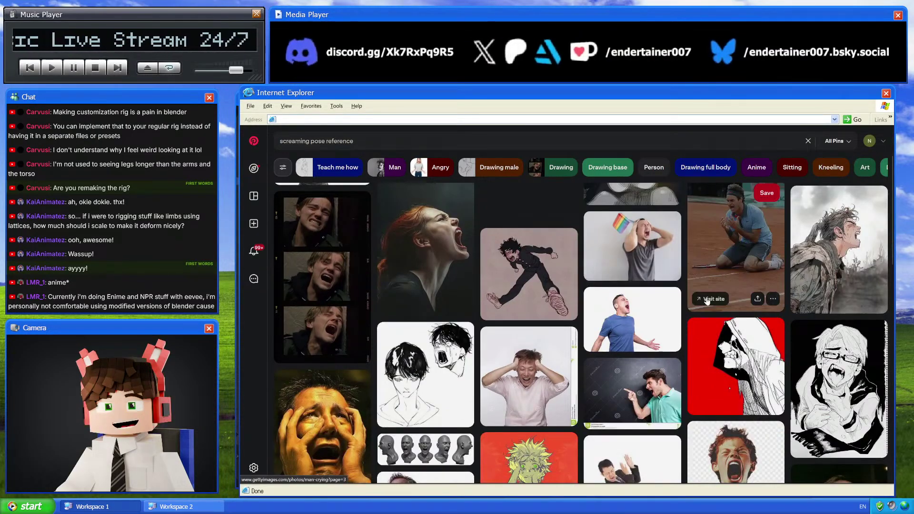
{"action": "scroll", "coordinate": [707, 301], "scroll_direction": "down", "scroll_amount": 5}
{"action": "scroll", "coordinate": [707, 301], "scroll_direction": "down", "scroll_amount": 2}
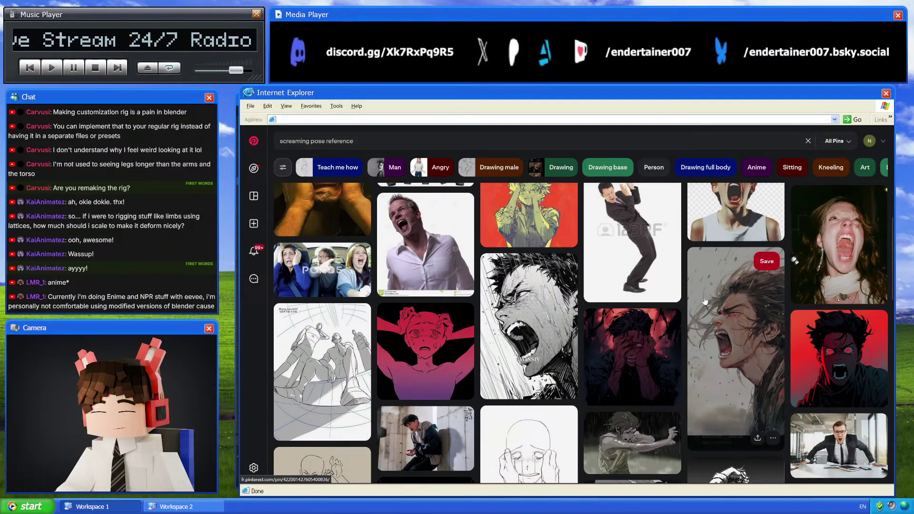
{"action": "scroll", "coordinate": [705, 301], "scroll_direction": "down", "scroll_amount": 7}
{"action": "scroll", "coordinate": [705, 301], "scroll_direction": "down", "scroll_amount": 3}
{"action": "scroll", "coordinate": [706, 301], "scroll_direction": "down", "scroll_amount": 15}
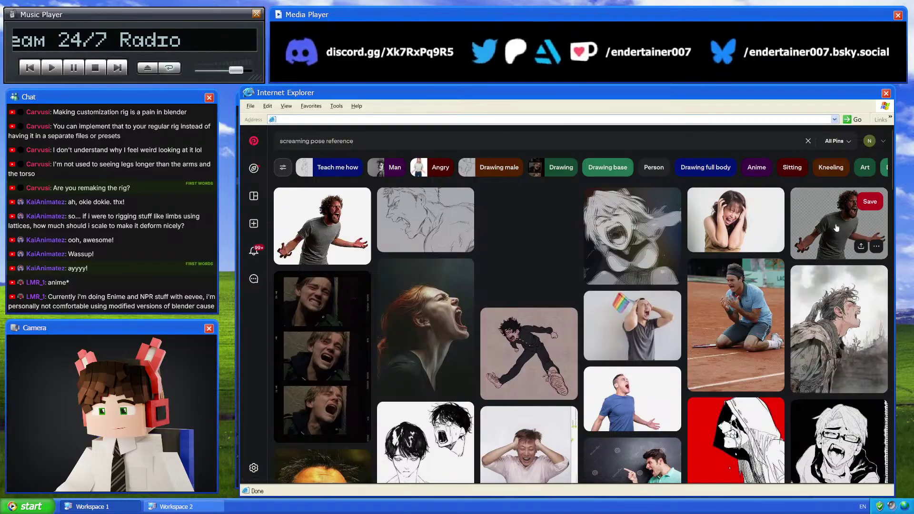
{"action": "scroll", "coordinate": [492, 295], "scroll_direction": "down", "scroll_amount": 2}
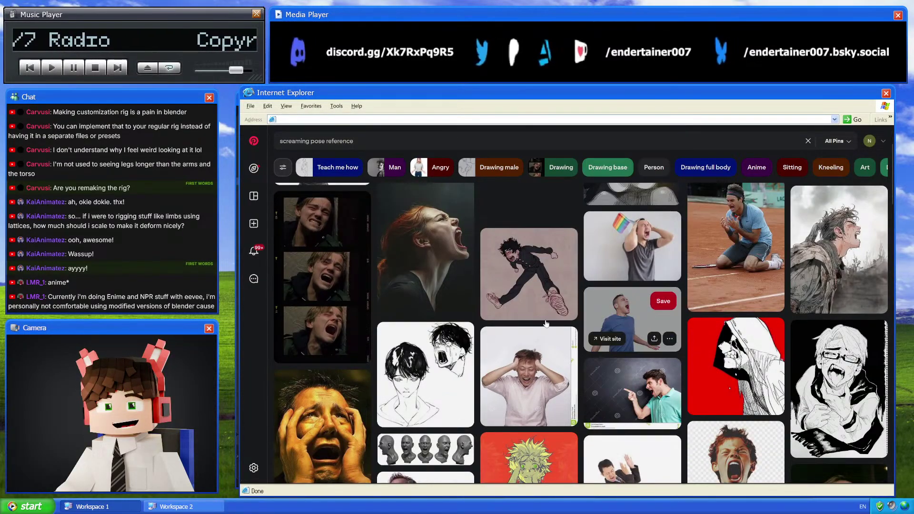
{"action": "scroll", "coordinate": [533, 334], "scroll_direction": "down", "scroll_amount": 2}
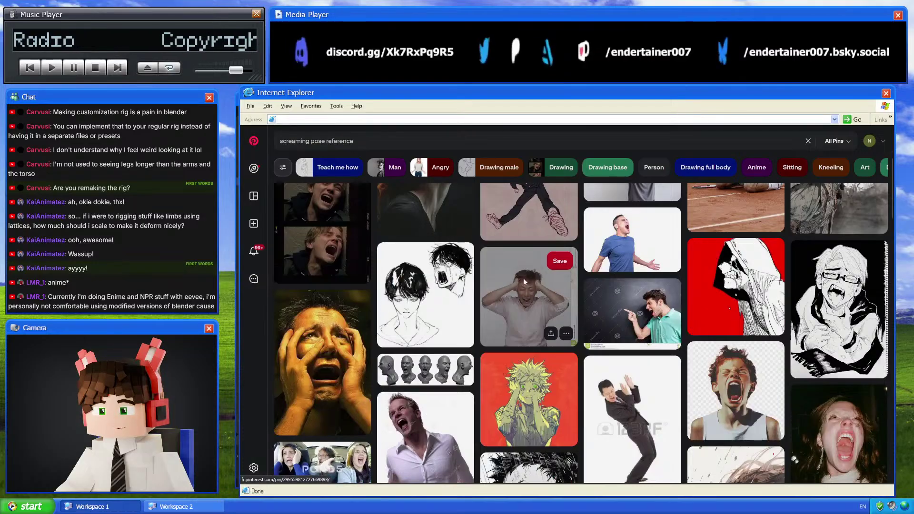
{"action": "scroll", "coordinate": [535, 309], "scroll_direction": "down", "scroll_amount": 8}
{"action": "scroll", "coordinate": [537, 288], "scroll_direction": "down", "scroll_amount": 6}
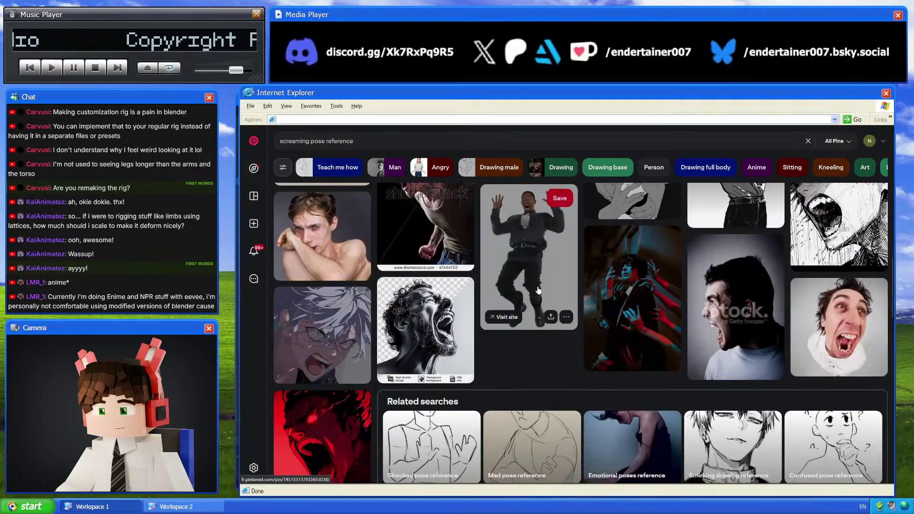
{"action": "scroll", "coordinate": [727, 336], "scroll_direction": "down", "scroll_amount": 1}
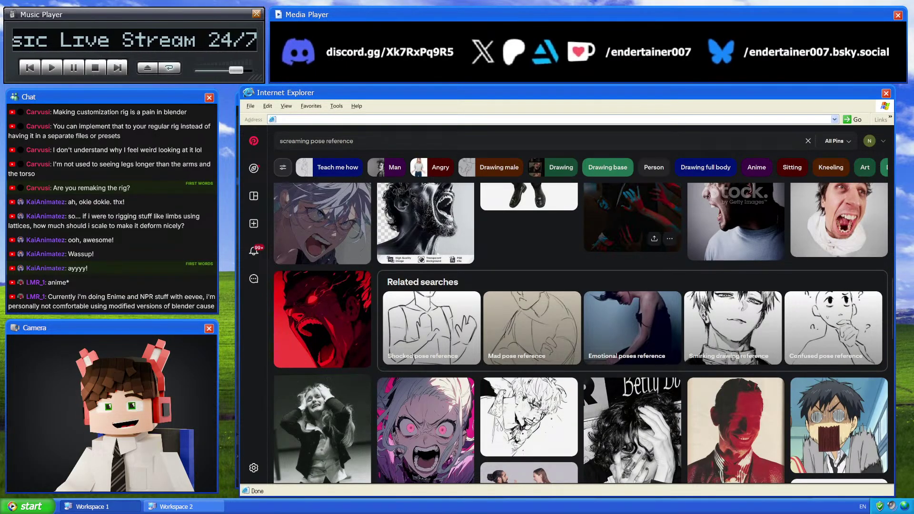
{"action": "scroll", "coordinate": [736, 238], "scroll_direction": "down", "scroll_amount": 5}
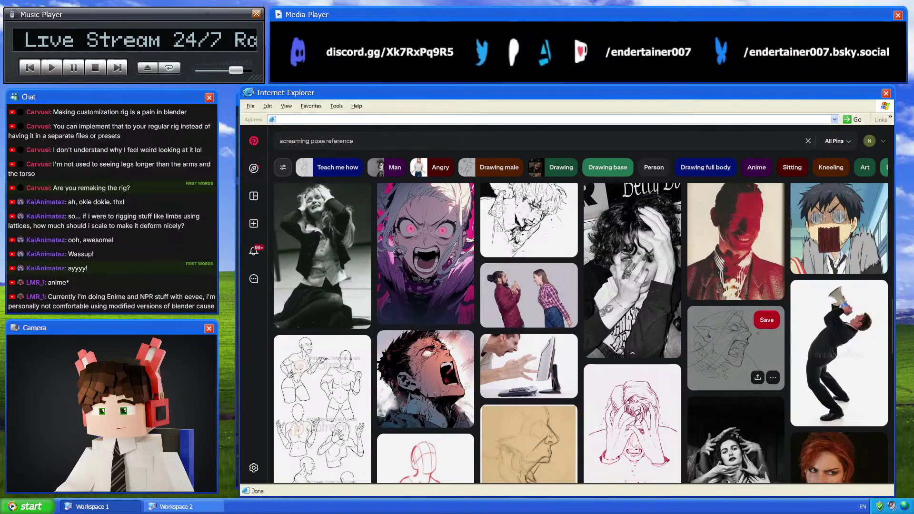
{"action": "scroll", "coordinate": [735, 361], "scroll_direction": "down", "scroll_amount": 1}
{"action": "scroll", "coordinate": [736, 362], "scroll_direction": "up", "scroll_amount": 3}
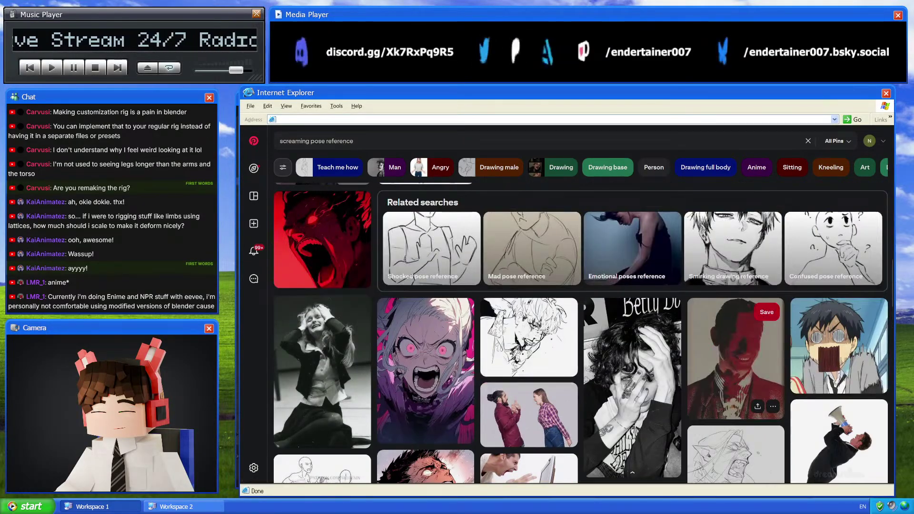
{"action": "scroll", "coordinate": [735, 353], "scroll_direction": "down", "scroll_amount": 3}
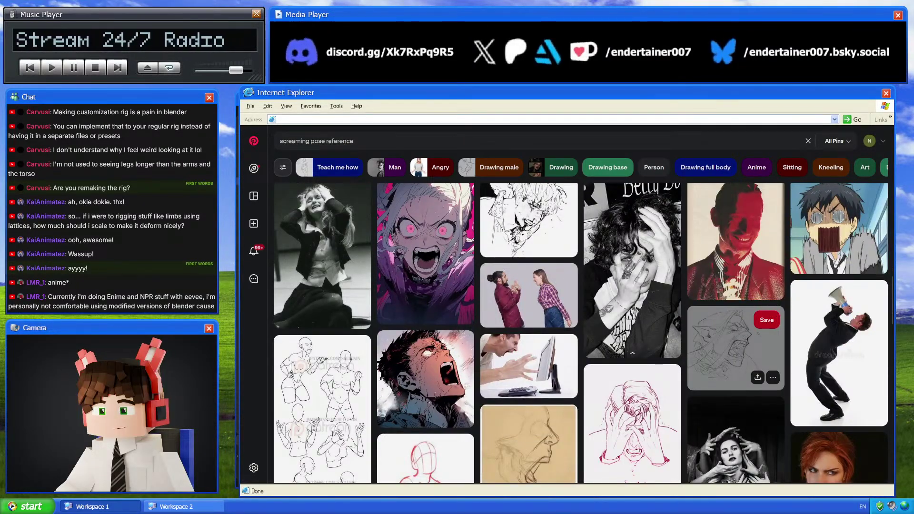
{"action": "scroll", "coordinate": [735, 361], "scroll_direction": "down", "scroll_amount": 6}
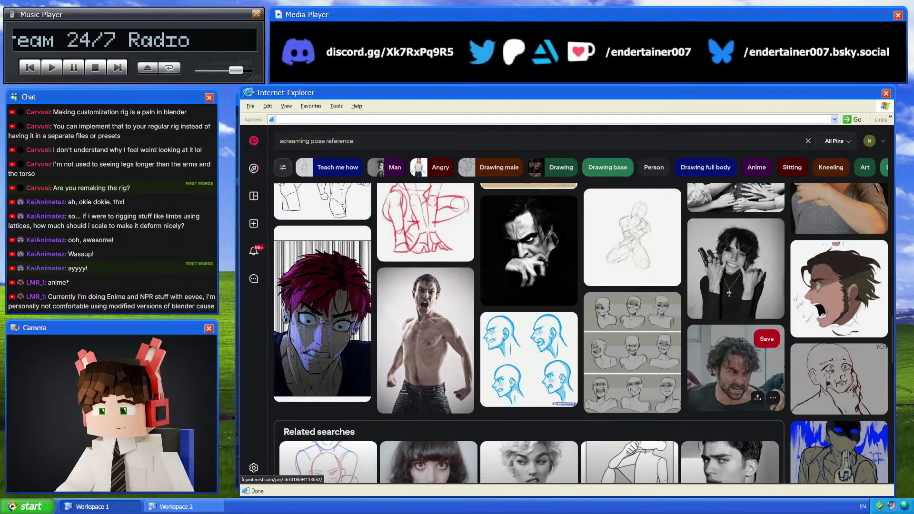
{"action": "scroll", "coordinate": [735, 362], "scroll_direction": "down", "scroll_amount": 10}
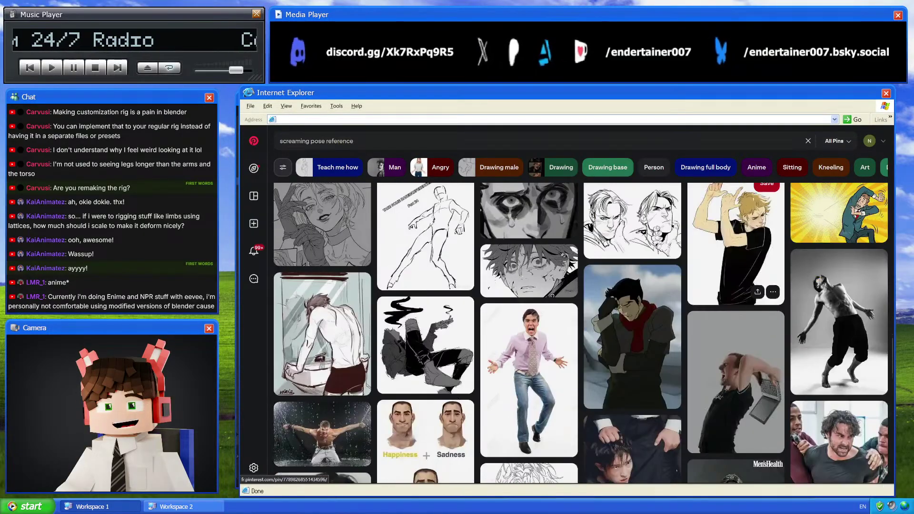
{"action": "scroll", "coordinate": [735, 362], "scroll_direction": "down", "scroll_amount": 6}
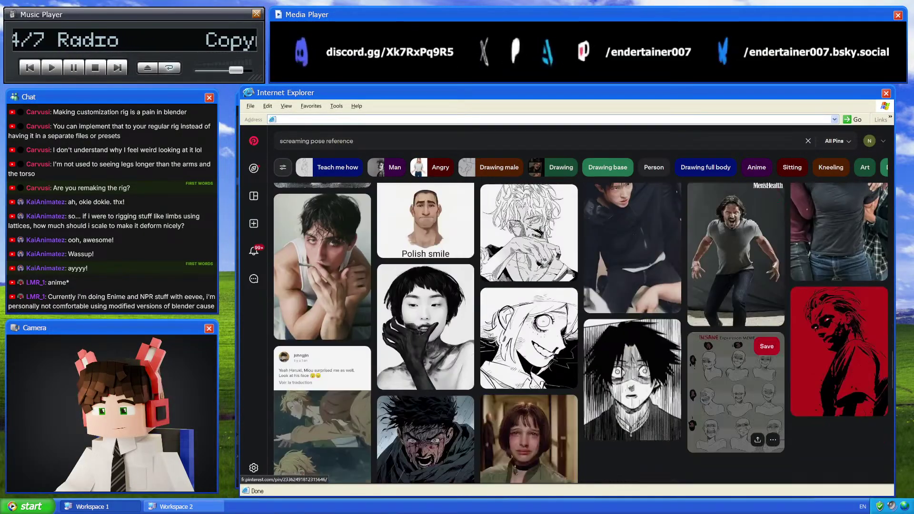
{"action": "scroll", "coordinate": [736, 362], "scroll_direction": "down", "scroll_amount": 4}
{"action": "scroll", "coordinate": [735, 362], "scroll_direction": "down", "scroll_amount": 2}
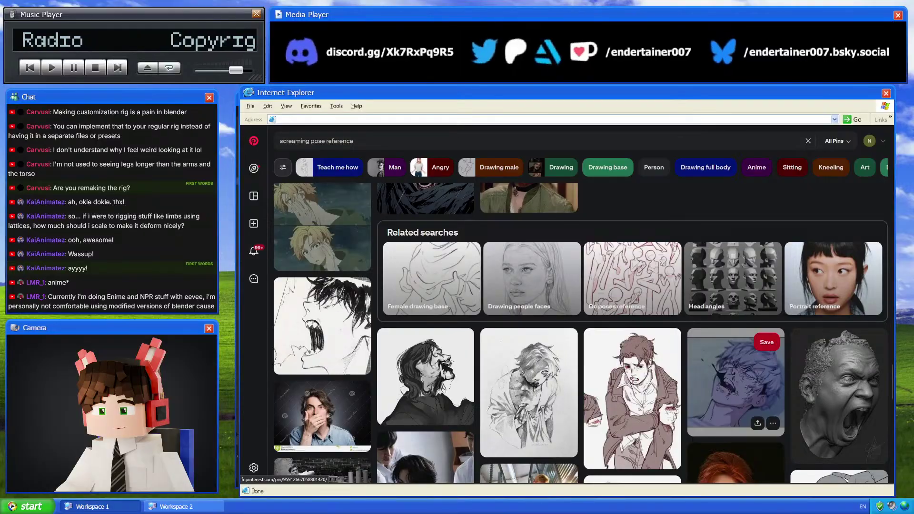
{"action": "scroll", "coordinate": [736, 381], "scroll_direction": "down", "scroll_amount": 3}
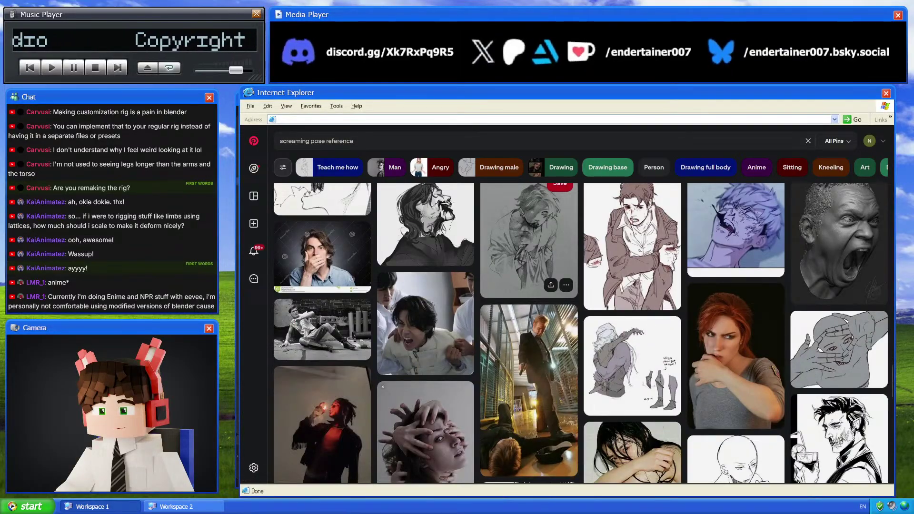
{"action": "scroll", "coordinate": [529, 248], "scroll_direction": "down", "scroll_amount": 3}
{"action": "scroll", "coordinate": [529, 257], "scroll_direction": "down", "scroll_amount": 3}
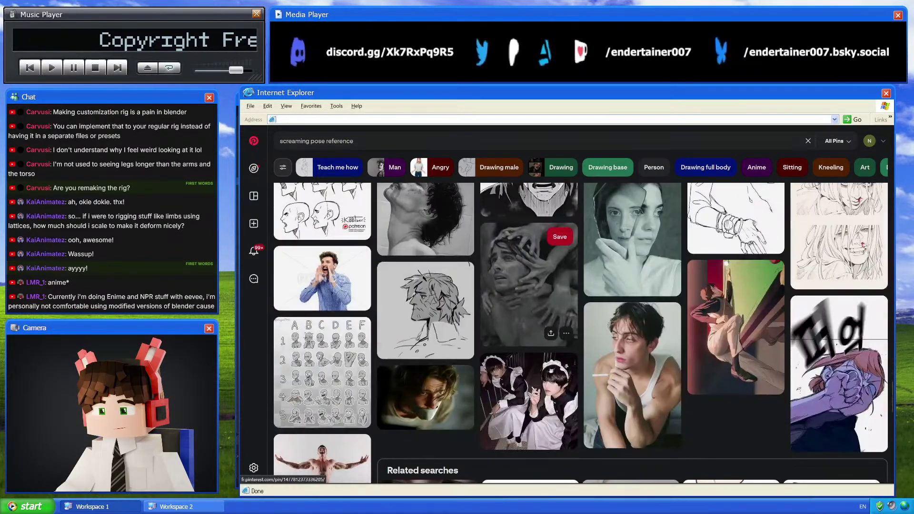
{"action": "scroll", "coordinate": [528, 257], "scroll_direction": "down", "scroll_amount": 3}
Open the pin of the shouting curly-haired man in a grey T-shirt and examine the related pose pins
{"action": "left_click", "coordinate": [465, 261]}
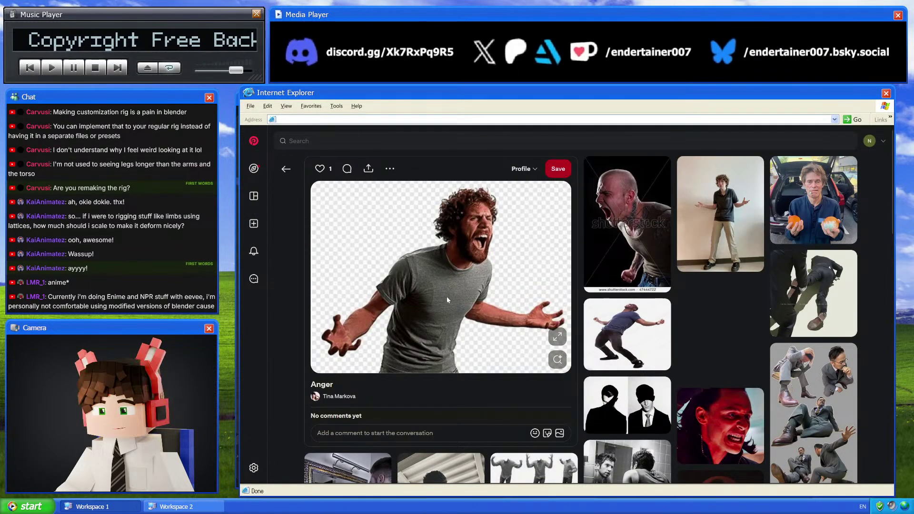
{"action": "scroll", "coordinate": [659, 314], "scroll_direction": "down", "scroll_amount": 1}
{"action": "scroll", "coordinate": [659, 314], "scroll_direction": "down", "scroll_amount": 3}
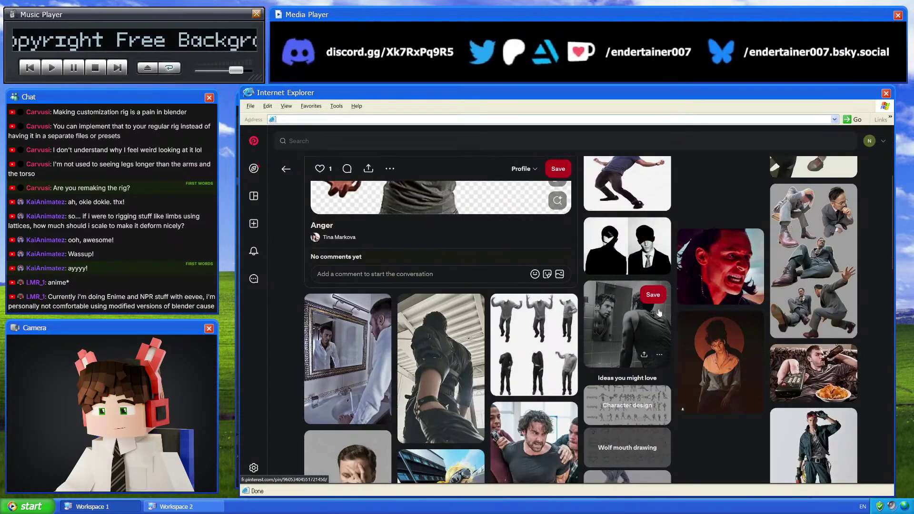
{"action": "scroll", "coordinate": [659, 312], "scroll_direction": "down", "scroll_amount": 10}
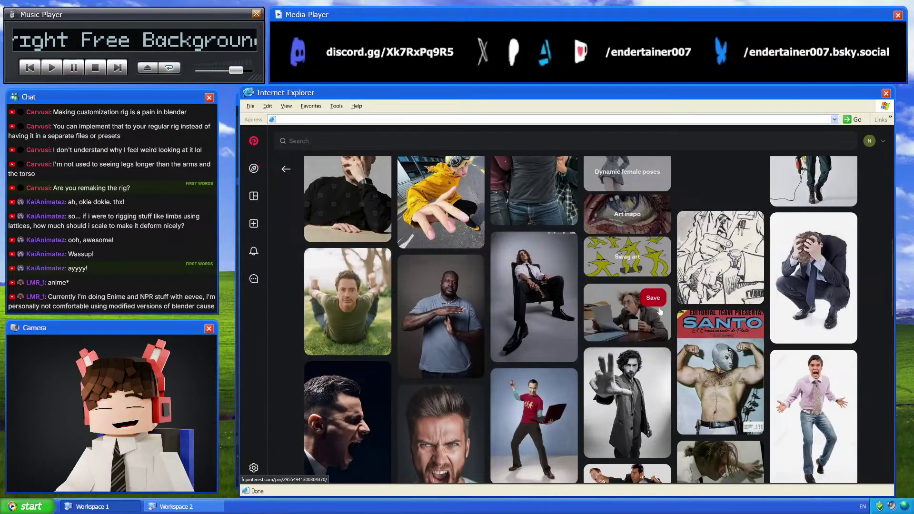
{"action": "scroll", "coordinate": [659, 312], "scroll_direction": "up", "scroll_amount": 15}
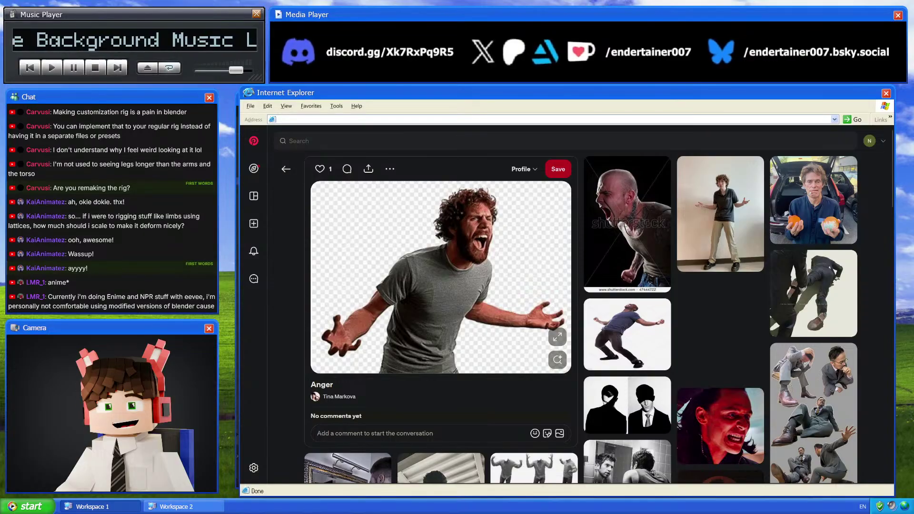
{"action": "scroll", "coordinate": [719, 289], "scroll_direction": "down", "scroll_amount": 3}
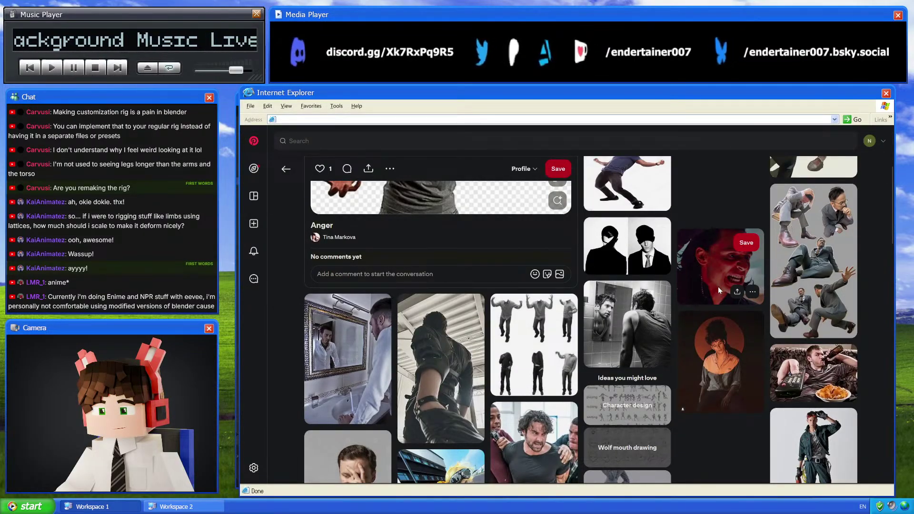
{"action": "scroll", "coordinate": [719, 289], "scroll_direction": "down", "scroll_amount": 7}
{"action": "scroll", "coordinate": [720, 291], "scroll_direction": "down", "scroll_amount": 4}
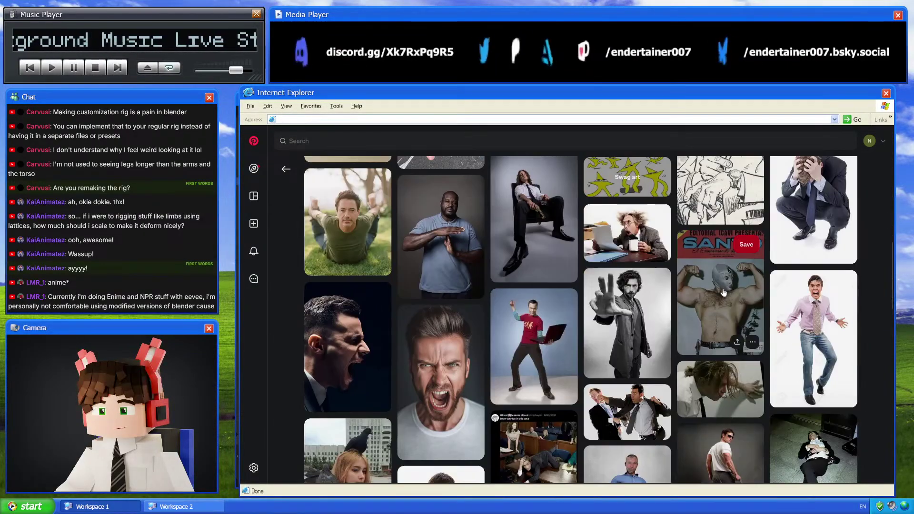
{"action": "scroll", "coordinate": [580, 405], "scroll_direction": "down", "scroll_amount": 2}
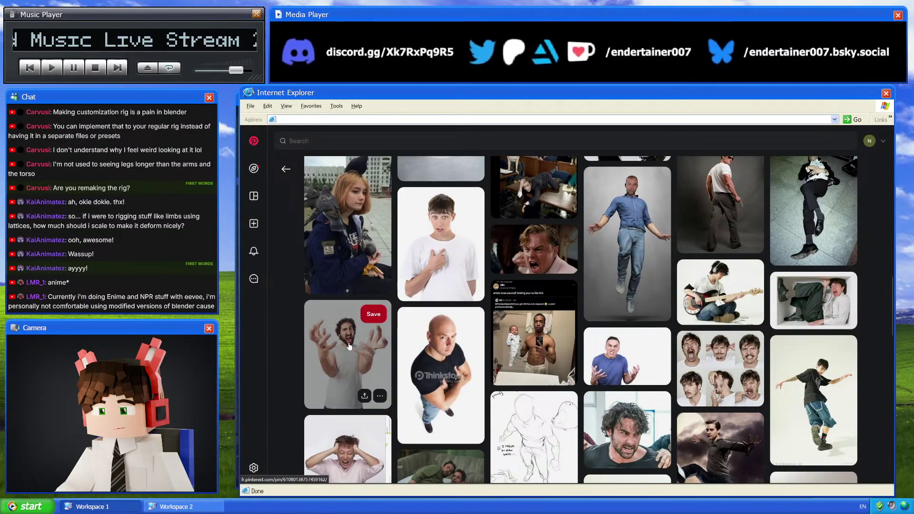
{"action": "scroll", "coordinate": [506, 312], "scroll_direction": "down", "scroll_amount": 3}
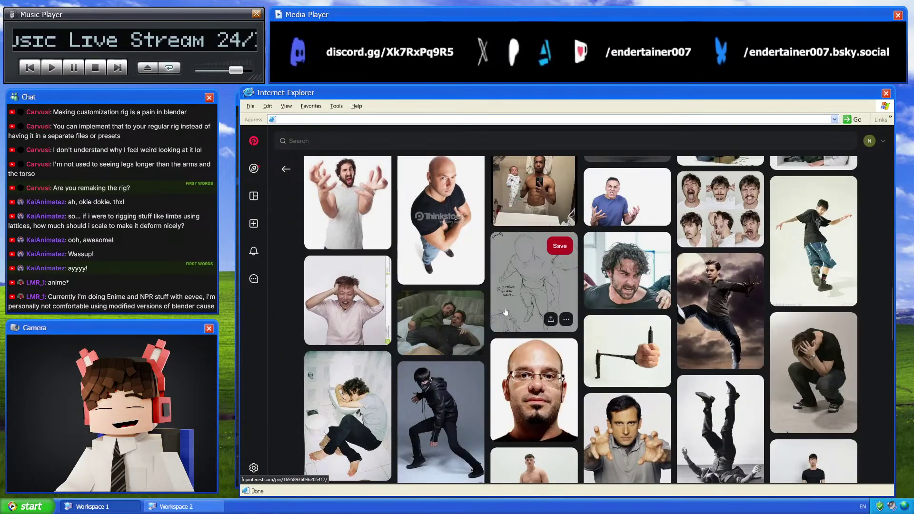
{"action": "scroll", "coordinate": [506, 312], "scroll_direction": "down", "scroll_amount": 4}
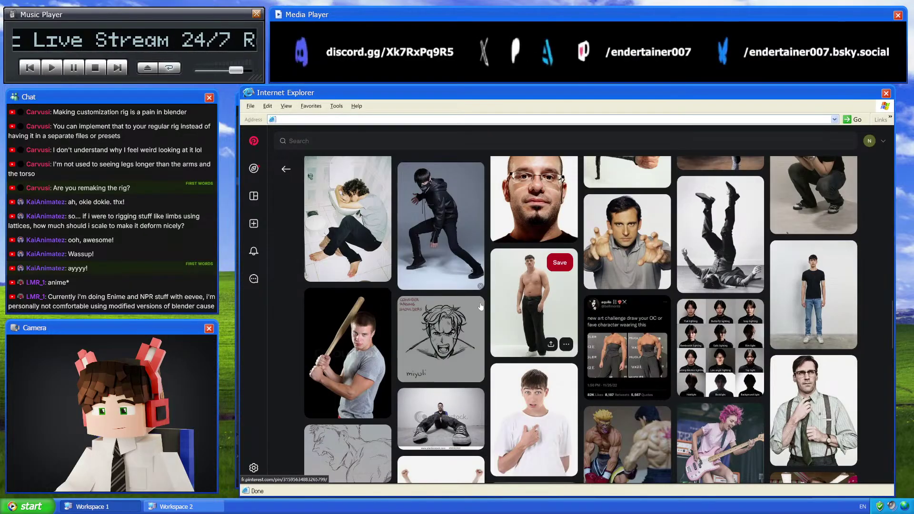
{"action": "scroll", "coordinate": [499, 298], "scroll_direction": "down", "scroll_amount": 3}
{"action": "scroll", "coordinate": [502, 298], "scroll_direction": "down", "scroll_amount": 2}
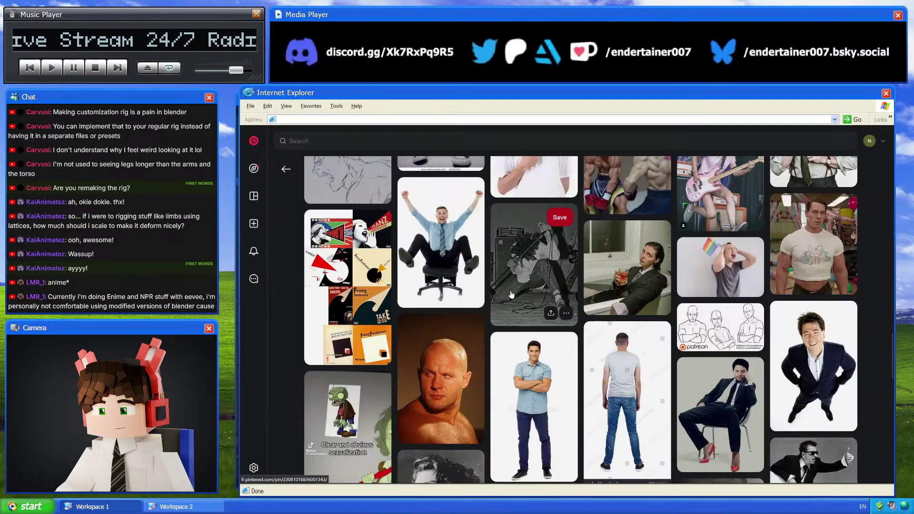
{"action": "scroll", "coordinate": [713, 378], "scroll_direction": "down", "scroll_amount": 3}
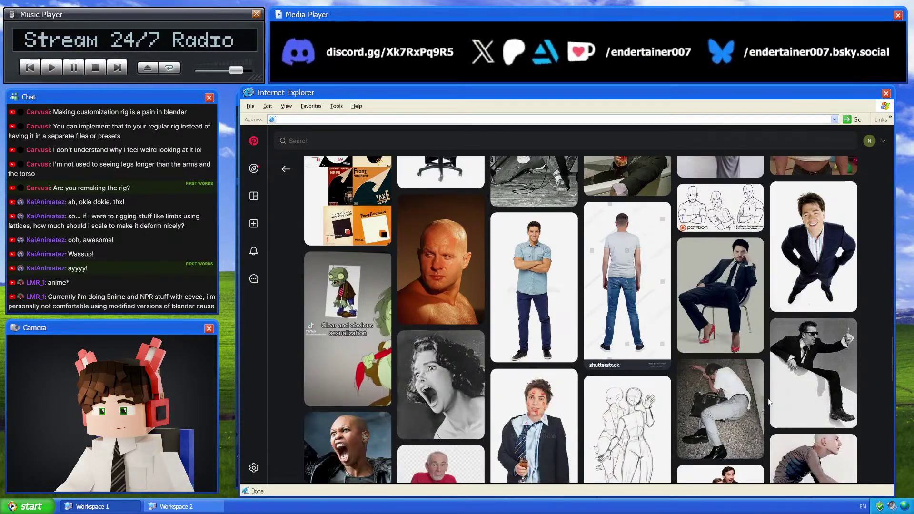
{"action": "scroll", "coordinate": [769, 401], "scroll_direction": "down", "scroll_amount": 3}
{"action": "scroll", "coordinate": [768, 401], "scroll_direction": "down", "scroll_amount": 3}
{"action": "scroll", "coordinate": [769, 400], "scroll_direction": "down", "scroll_amount": 3}
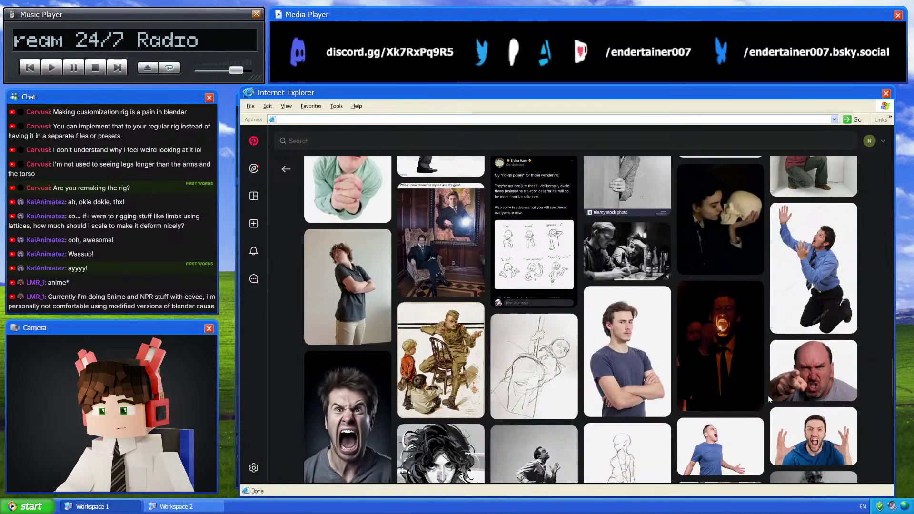
{"action": "scroll", "coordinate": [769, 399], "scroll_direction": "down", "scroll_amount": 3}
{"action": "scroll", "coordinate": [768, 399], "scroll_direction": "down", "scroll_amount": 3}
{"action": "scroll", "coordinate": [769, 399], "scroll_direction": "down", "scroll_amount": 3}
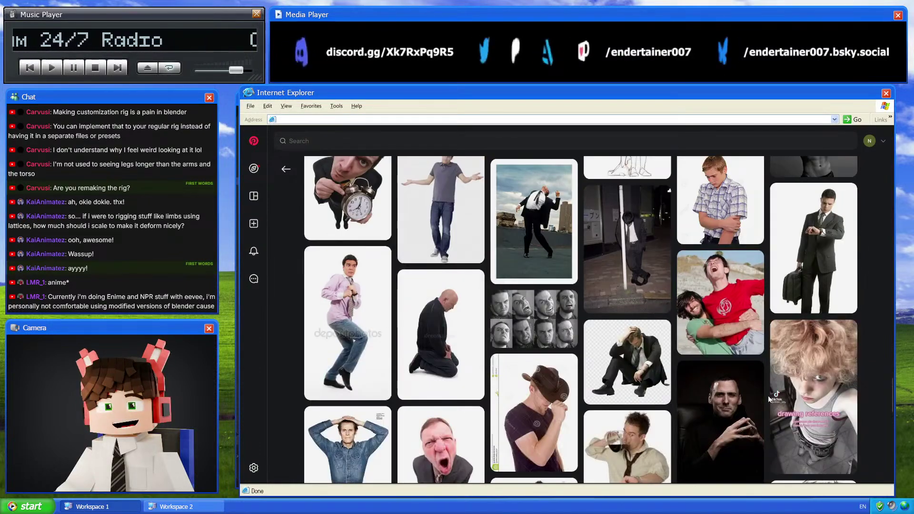
{"action": "scroll", "coordinate": [768, 399], "scroll_direction": "down", "scroll_amount": 3}
View the pin of the screaming man clutching his head, and return to the search results to look further
{"action": "left_click", "coordinate": [441, 444]}
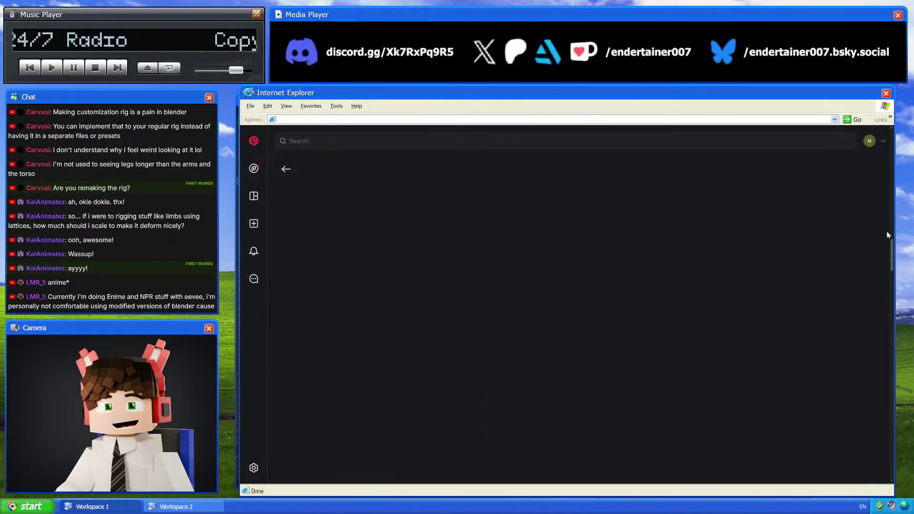
{"action": "left_click", "coordinate": [648, 272]}
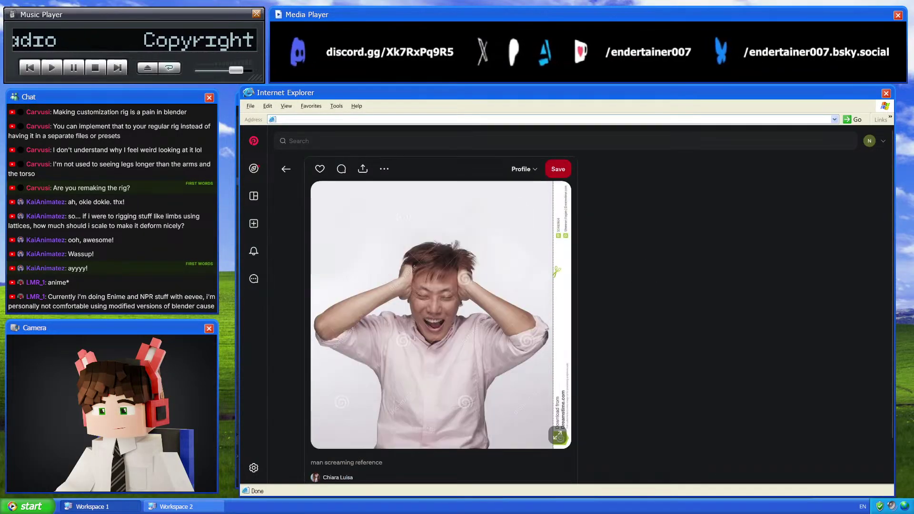
{"action": "key", "text": "alt+Left"}
{"action": "scroll", "coordinate": [669, 347], "scroll_direction": "down", "scroll_amount": 10}
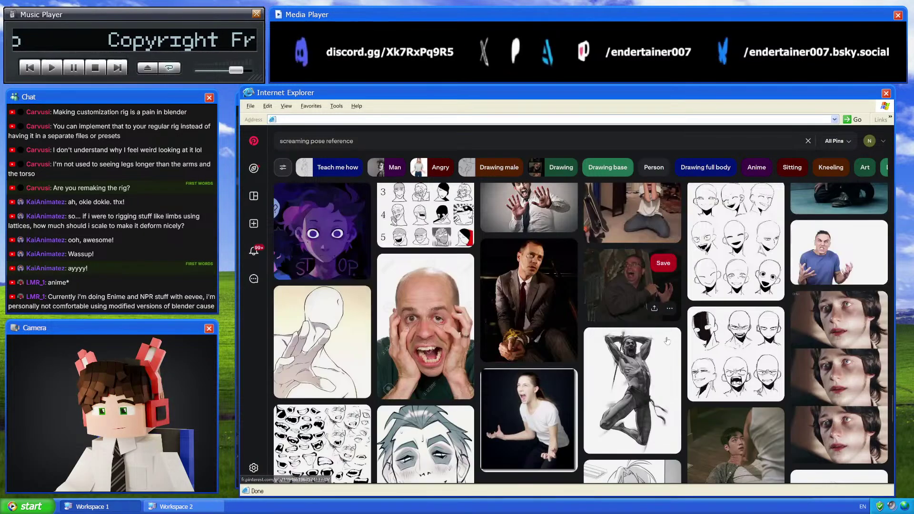
Look further through the screaming pose search results for expressive full-body and facial references
{"action": "scroll", "coordinate": [669, 346], "scroll_direction": "up", "scroll_amount": 5}
{"action": "scroll", "coordinate": [743, 386], "scroll_direction": "down", "scroll_amount": 8}
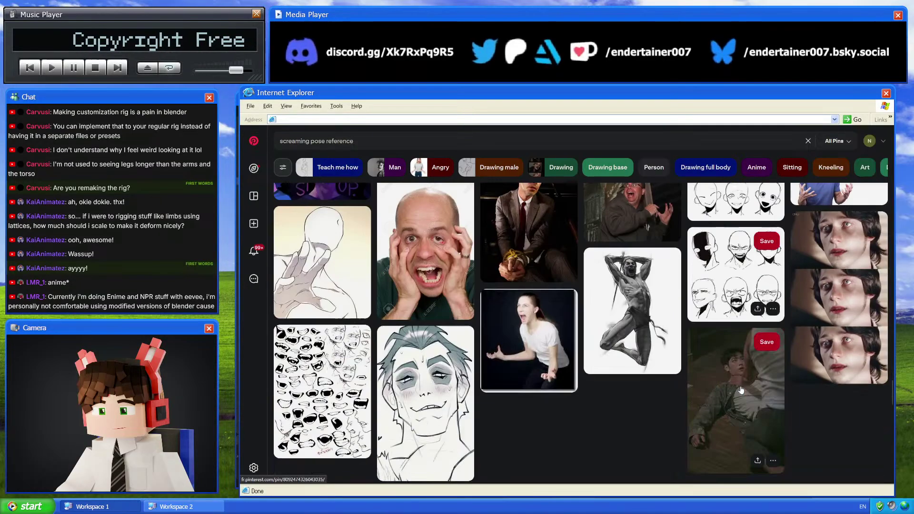
{"action": "scroll", "coordinate": [744, 385], "scroll_direction": "down", "scroll_amount": 10}
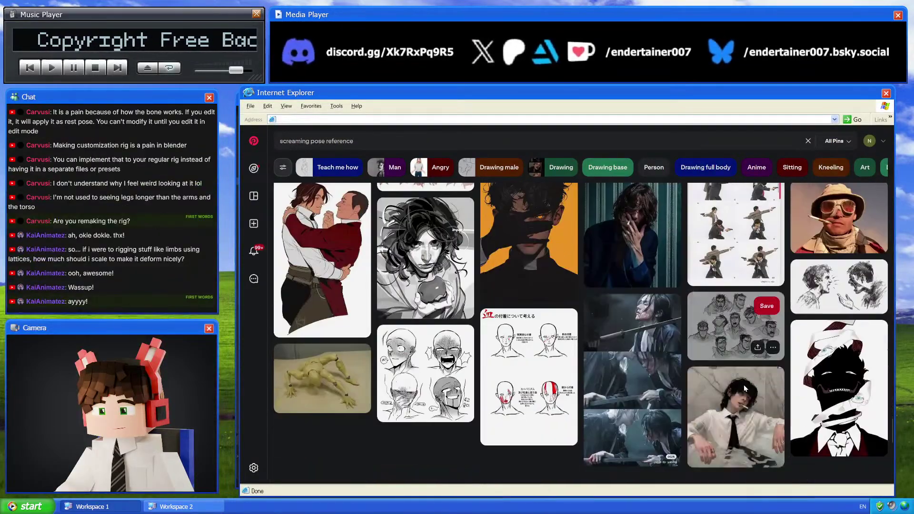
{"action": "scroll", "coordinate": [745, 388], "scroll_direction": "down", "scroll_amount": 10}
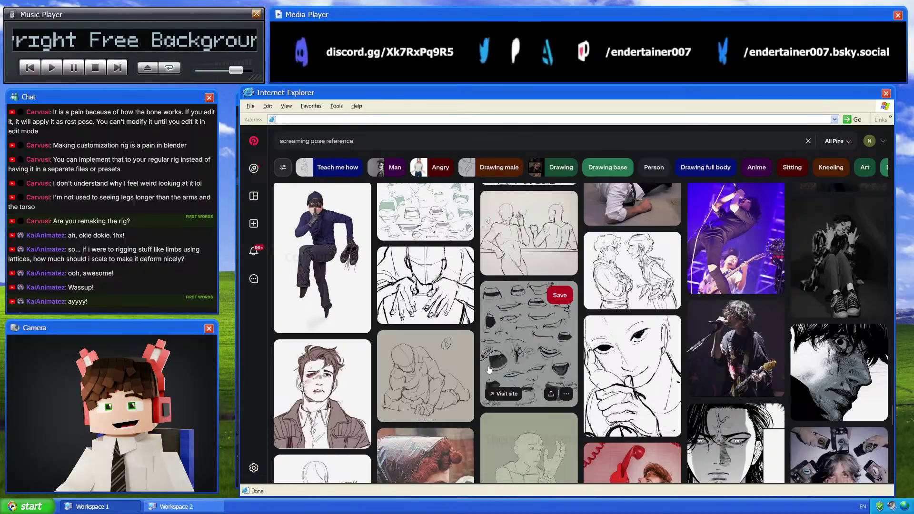
{"action": "scroll", "coordinate": [465, 316], "scroll_direction": "down", "scroll_amount": 3}
{"action": "scroll", "coordinate": [465, 315], "scroll_direction": "down", "scroll_amount": 10}
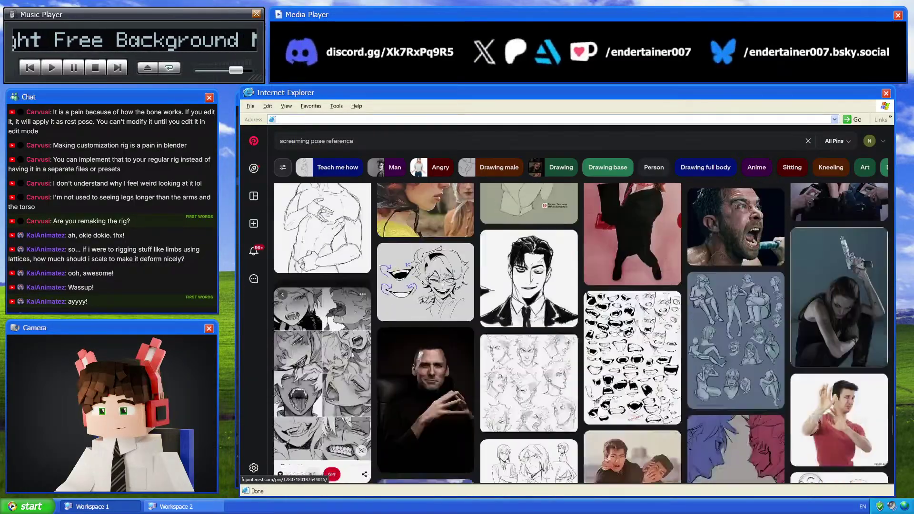
{"action": "scroll", "coordinate": [620, 332], "scroll_direction": "down", "scroll_amount": 3}
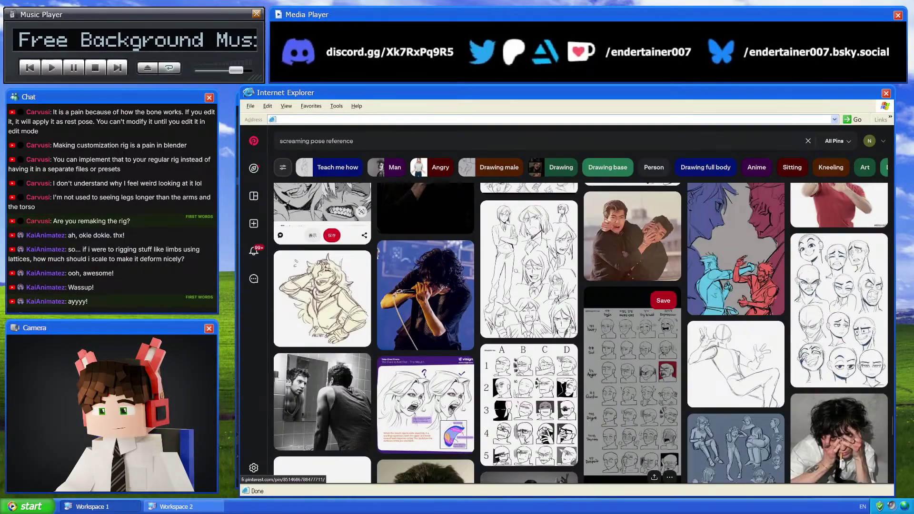
View the pin of the man holding two oranges, open its painted green-jacket version, and examine the related pins
{"action": "left_click", "coordinate": [620, 332]}
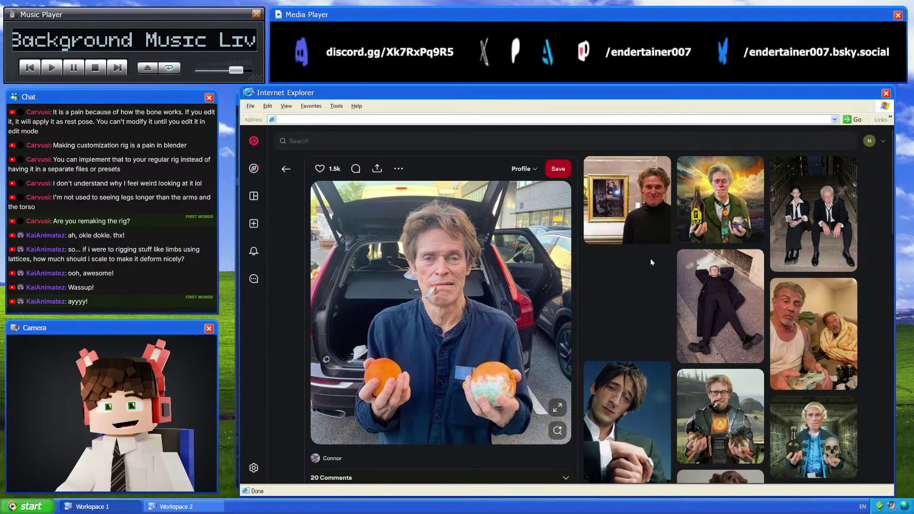
{"action": "left_click", "coordinate": [659, 232]}
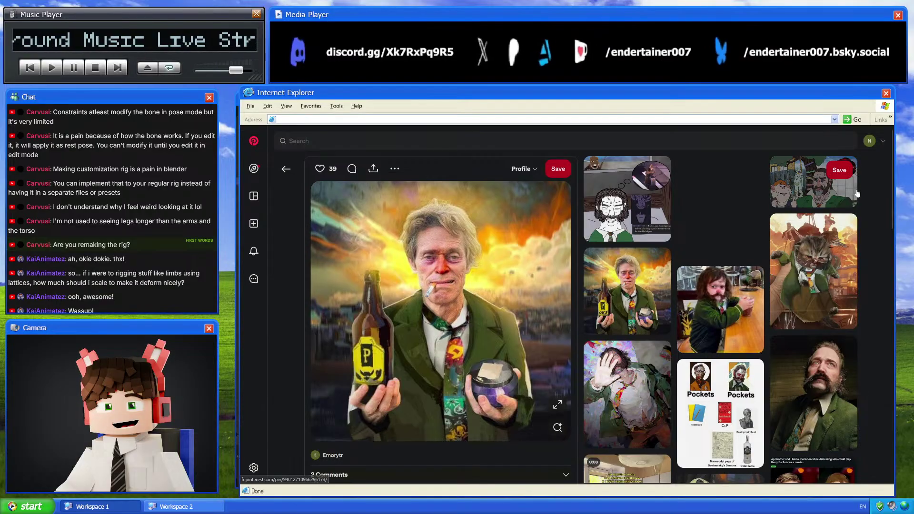
{"action": "scroll", "coordinate": [857, 193], "scroll_direction": "down", "scroll_amount": 15}
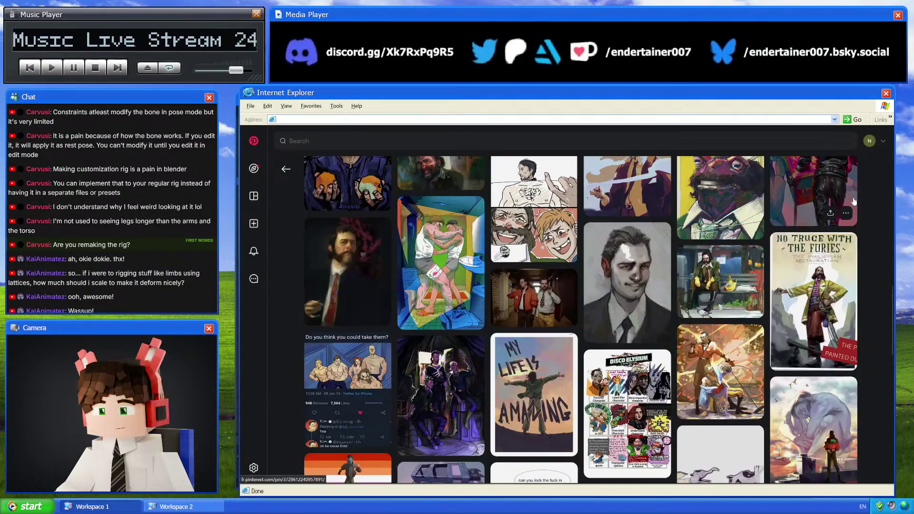
{"action": "scroll", "coordinate": [857, 196], "scroll_direction": "up", "scroll_amount": 10}
{"action": "scroll", "coordinate": [853, 197], "scroll_direction": "up", "scroll_amount": 5}
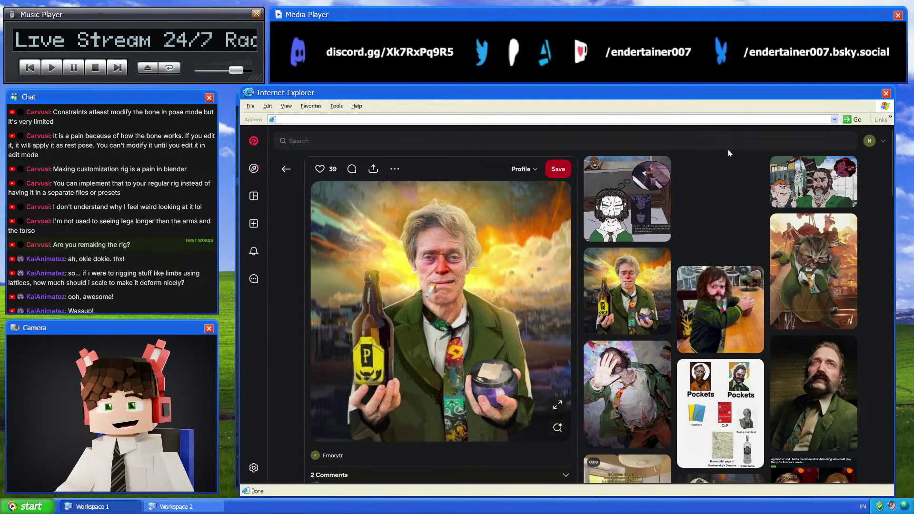
Return to the pin of the curly-haired person shrugging in a dark polo shirt and examine its related pose pins
{"action": "left_click", "coordinate": [286, 169]}
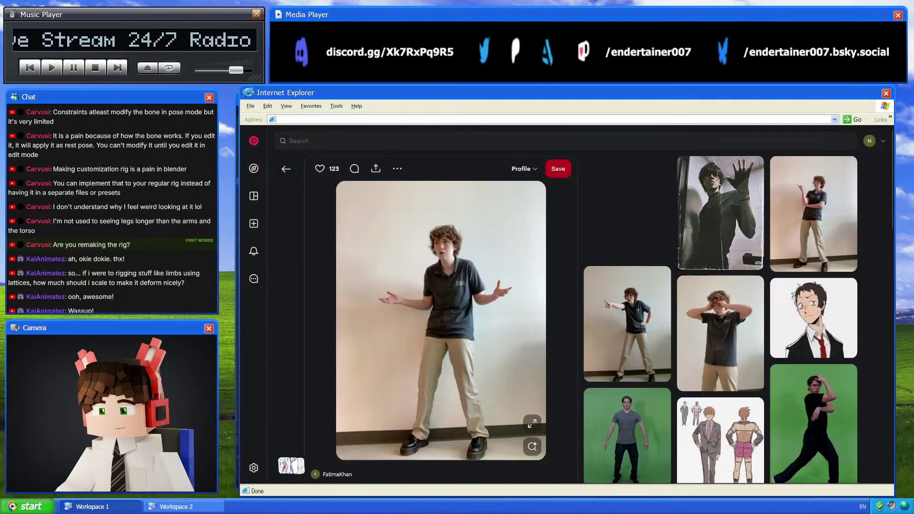
{"action": "left_click", "coordinate": [286, 169]}
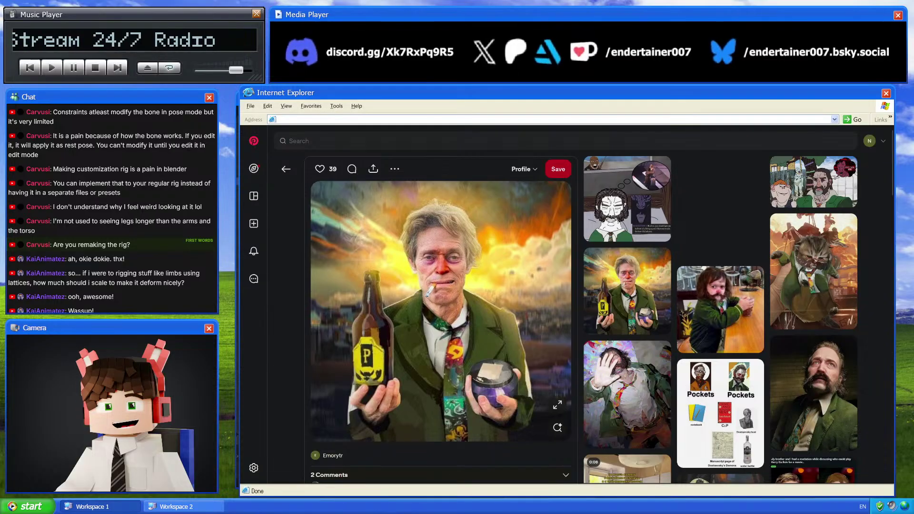
{"action": "left_click", "coordinate": [286, 169]}
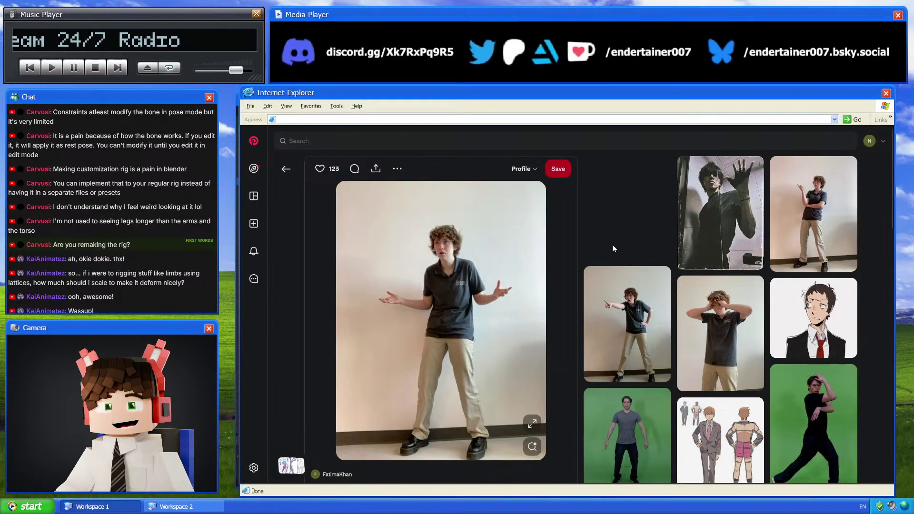
{"action": "scroll", "coordinate": [614, 248], "scroll_direction": "down", "scroll_amount": 5}
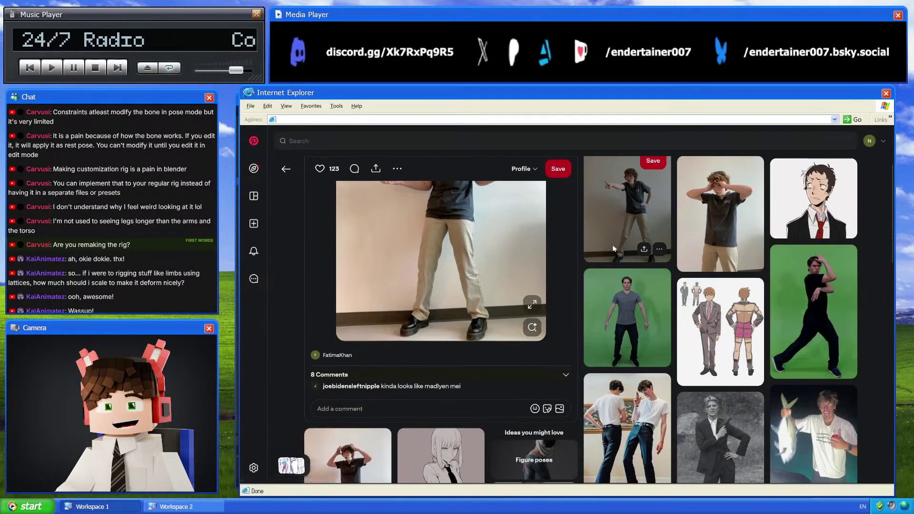
{"action": "scroll", "coordinate": [755, 332], "scroll_direction": "down", "scroll_amount": 10}
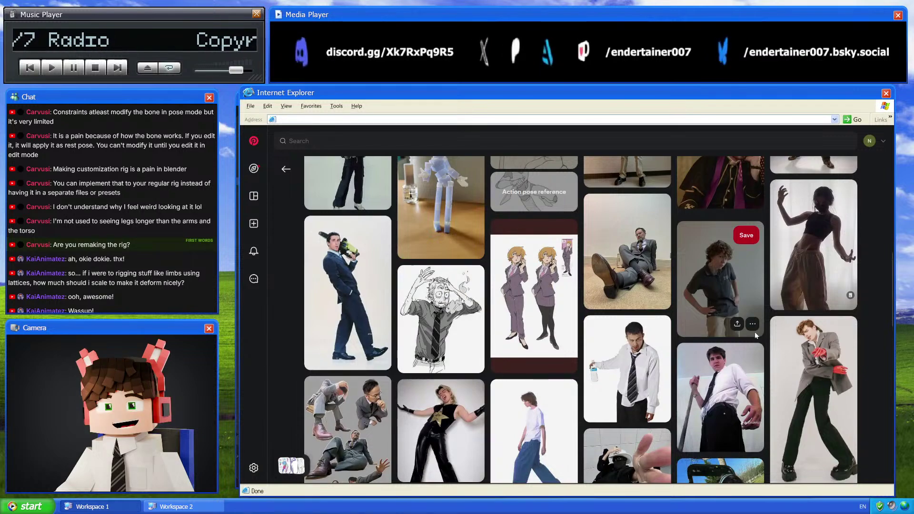
{"action": "scroll", "coordinate": [755, 332], "scroll_direction": "up", "scroll_amount": 3}
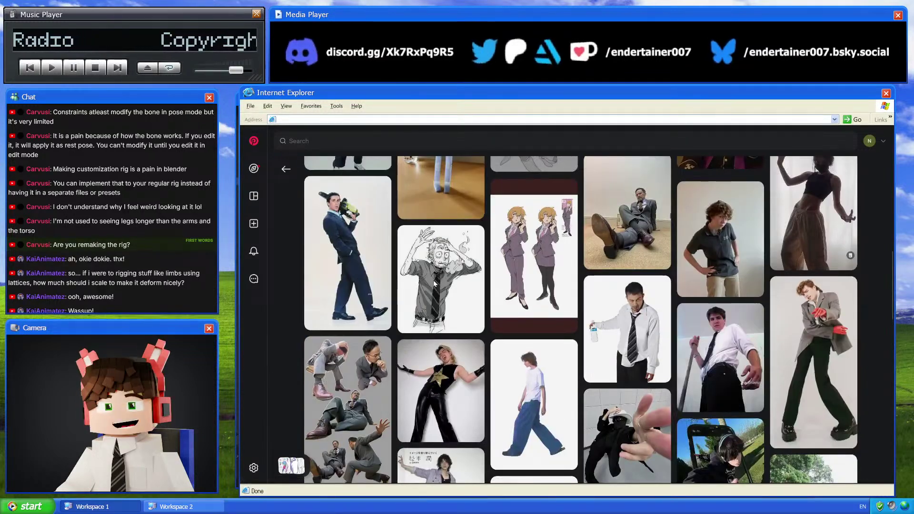
{"action": "scroll", "coordinate": [638, 310], "scroll_direction": "down", "scroll_amount": 5}
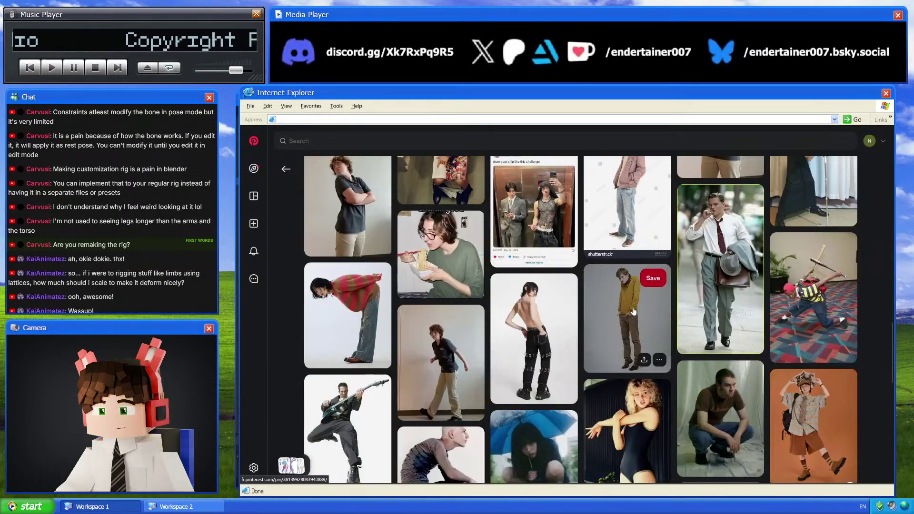
{"action": "scroll", "coordinate": [633, 311], "scroll_direction": "down", "scroll_amount": 3}
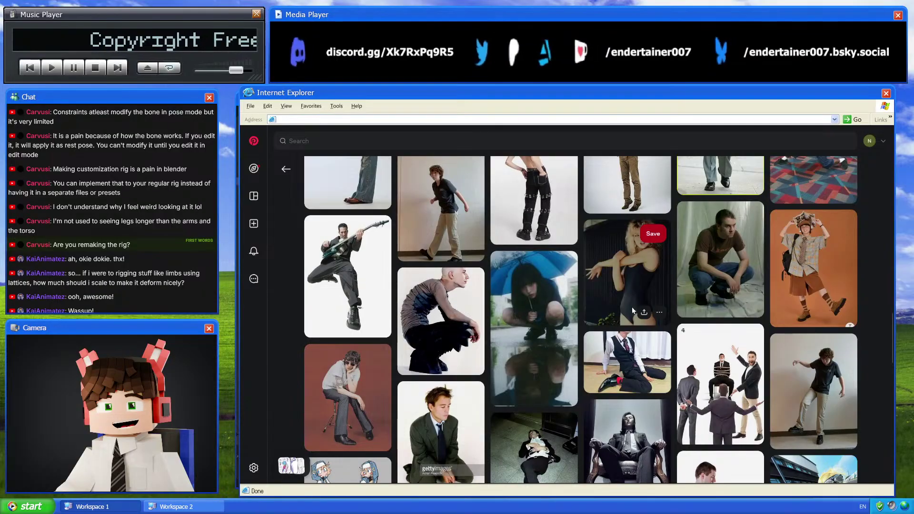
{"action": "scroll", "coordinate": [632, 310], "scroll_direction": "down", "scroll_amount": 5}
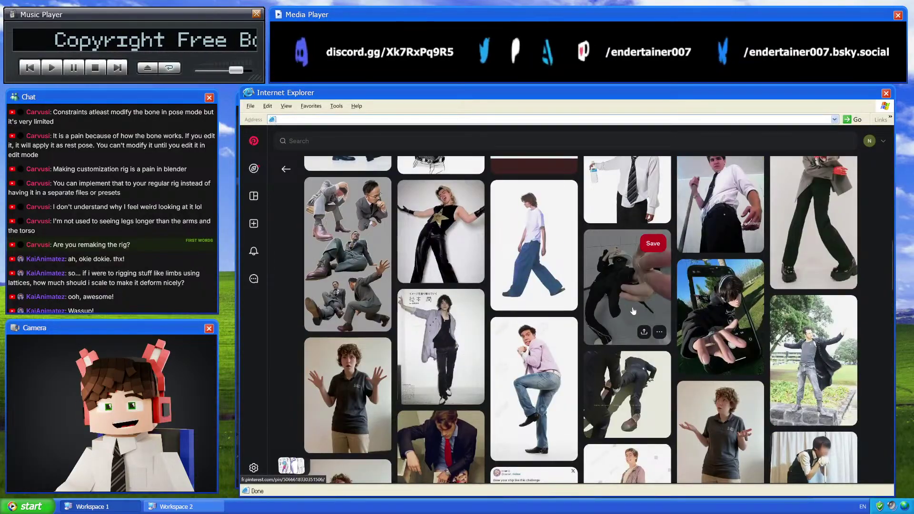
{"action": "scroll", "coordinate": [634, 310], "scroll_direction": "up", "scroll_amount": 15}
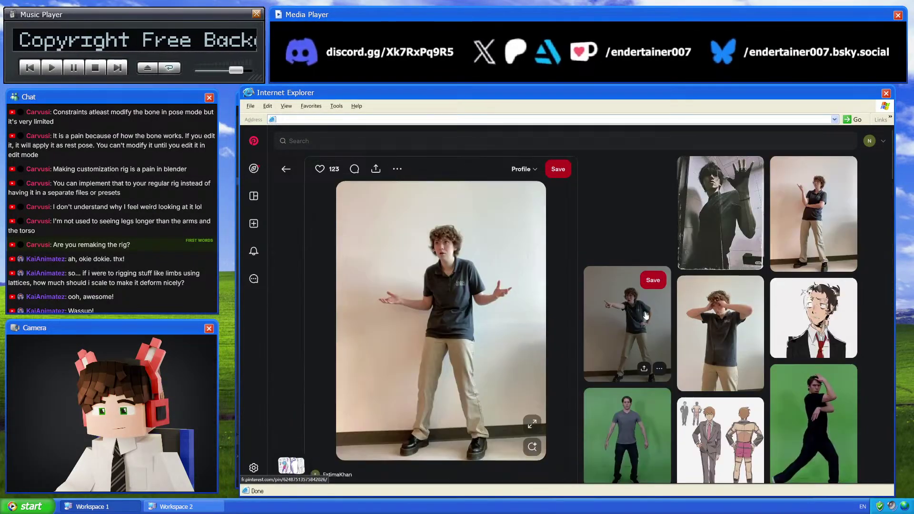
Go back to the "Angry Png man" pin and look through its related pins for a dramatic pose reference
{"action": "key", "text": "alt+Left"}
{"action": "key", "text": "alt+Left"}
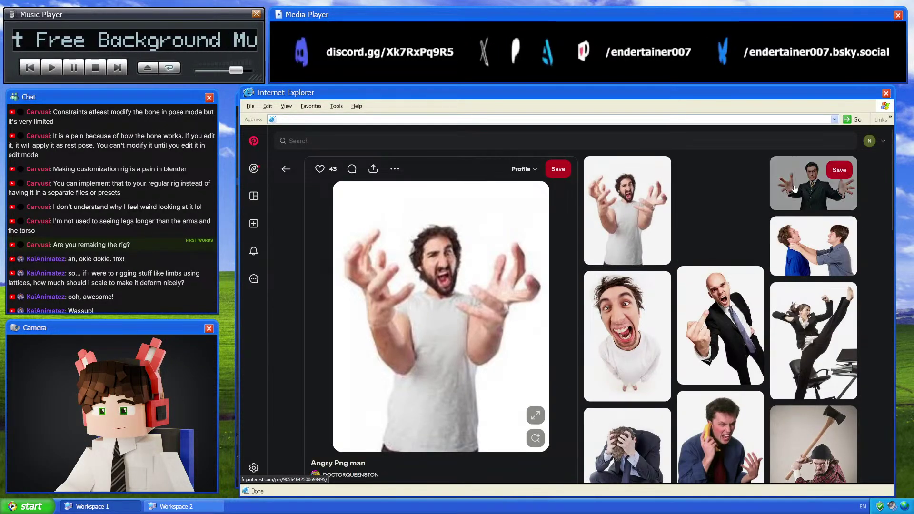
{"action": "scroll", "coordinate": [794, 189], "scroll_direction": "down", "scroll_amount": 10}
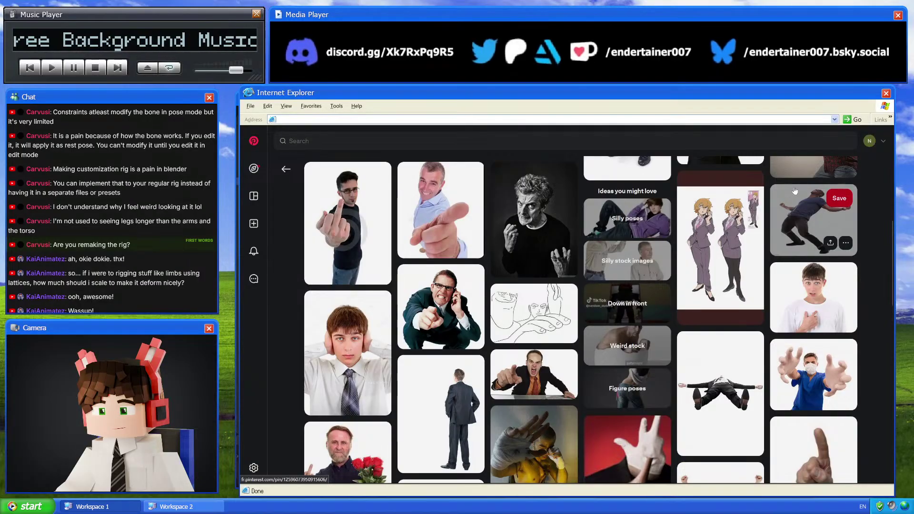
{"action": "scroll", "coordinate": [791, 192], "scroll_direction": "down", "scroll_amount": 10}
{"action": "scroll", "coordinate": [781, 193], "scroll_direction": "down", "scroll_amount": 5}
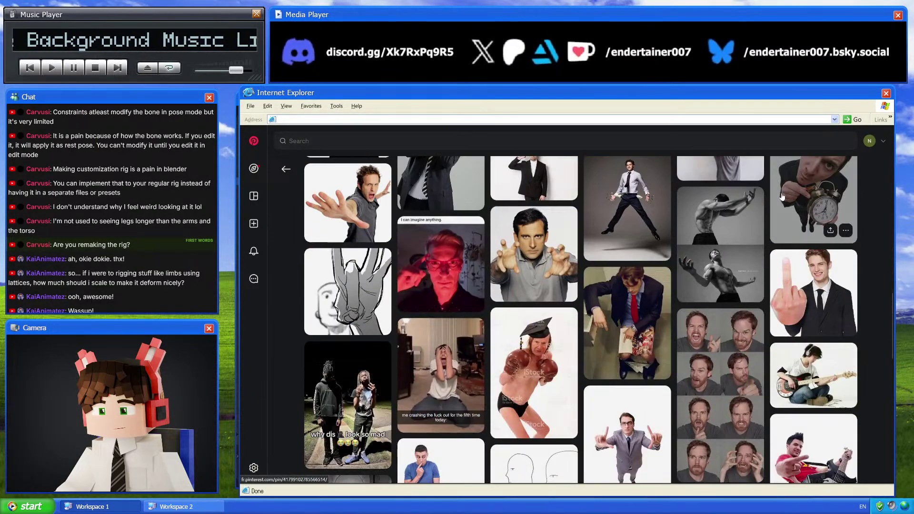
{"action": "scroll", "coordinate": [782, 194], "scroll_direction": "down", "scroll_amount": 5}
{"action": "scroll", "coordinate": [783, 196], "scroll_direction": "down", "scroll_amount": 5}
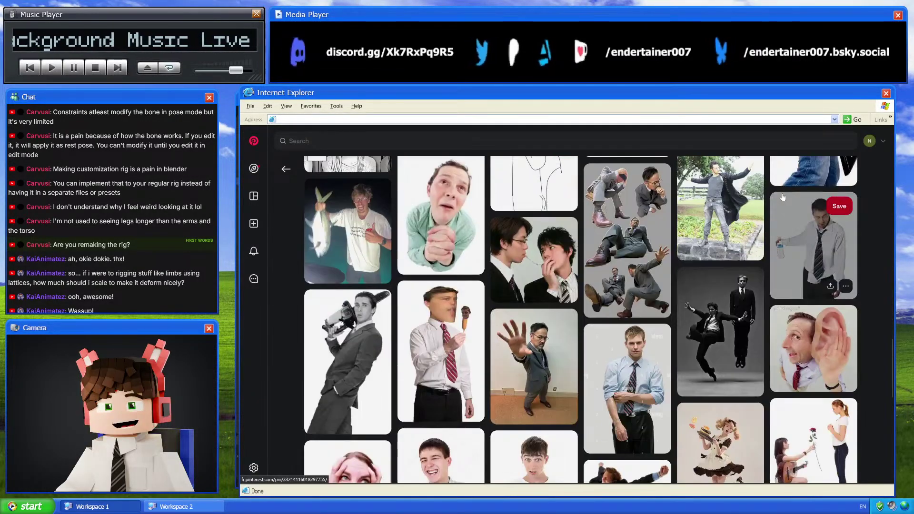
{"action": "scroll", "coordinate": [783, 197], "scroll_direction": "down", "scroll_amount": 10}
{"action": "scroll", "coordinate": [783, 198], "scroll_direction": "down", "scroll_amount": 5}
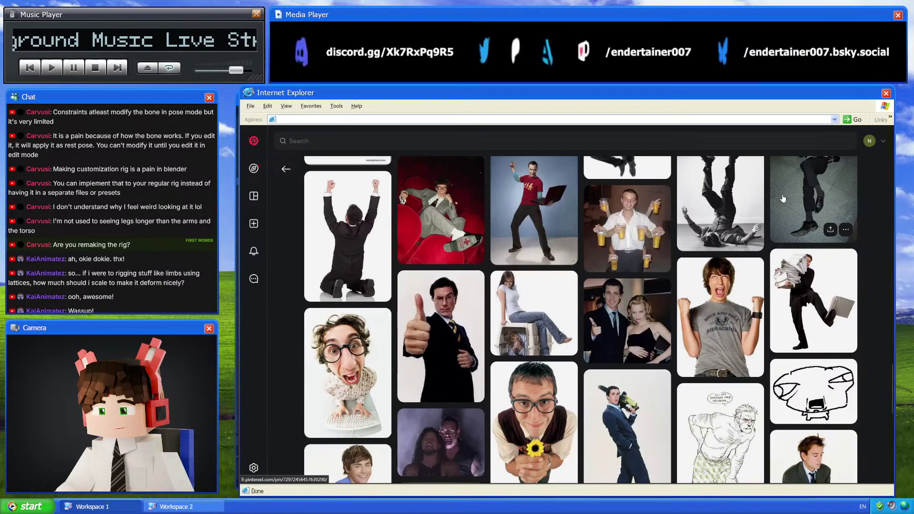
{"action": "scroll", "coordinate": [783, 198], "scroll_direction": "down", "scroll_amount": 5}
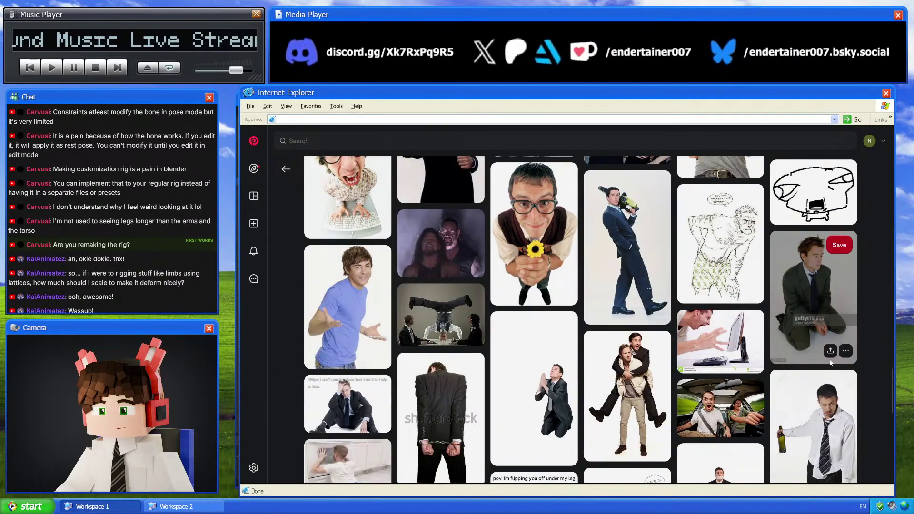
{"action": "scroll", "coordinate": [831, 363], "scroll_direction": "down", "scroll_amount": 5}
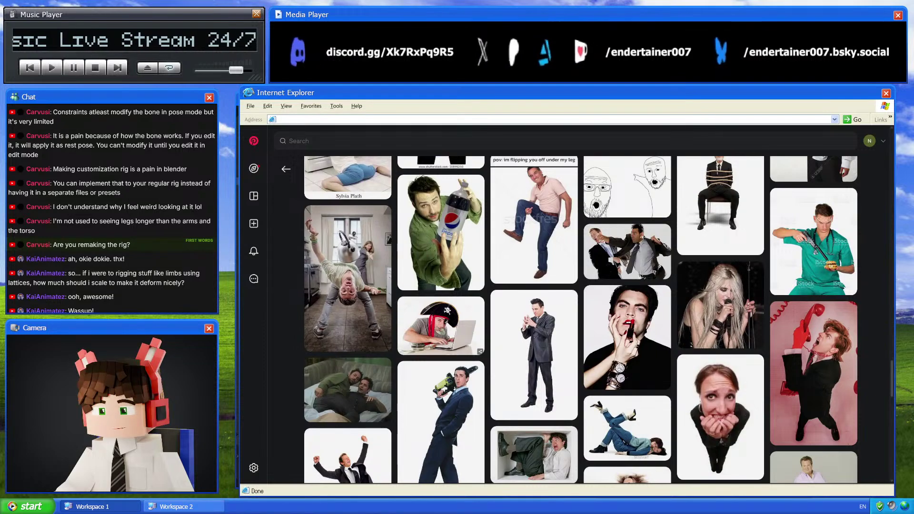
{"action": "scroll", "coordinate": [871, 362], "scroll_direction": "up", "scroll_amount": 3}
Go back through the previously viewed pins to the "Anger" pin of the shouting curly-haired man in a grey T-shirt
{"action": "key", "text": "alt+Left"}
{"action": "key", "text": "alt+Left"}
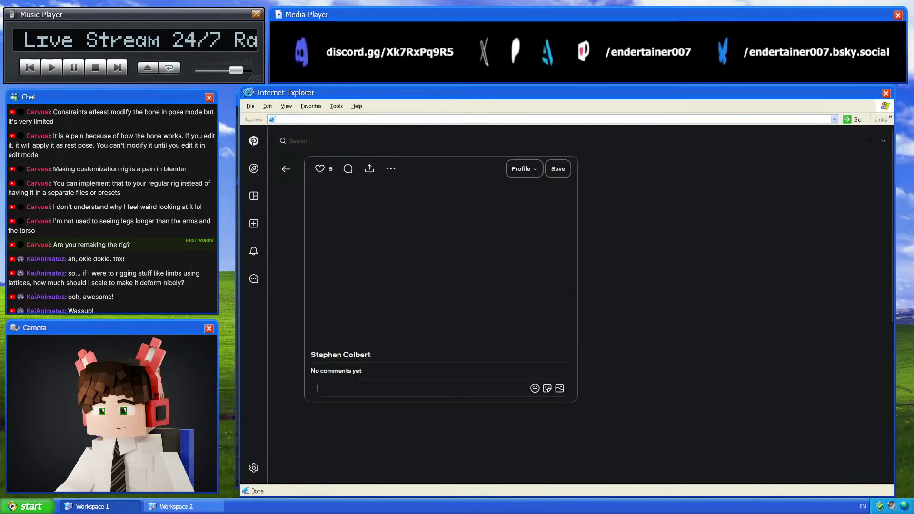
{"action": "key", "text": "alt+Right"}
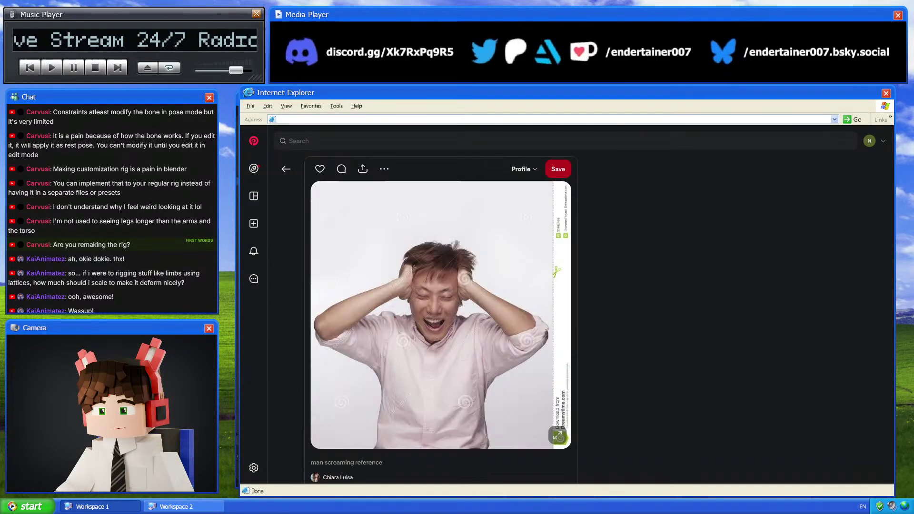
{"action": "key", "text": "alt+Left"}
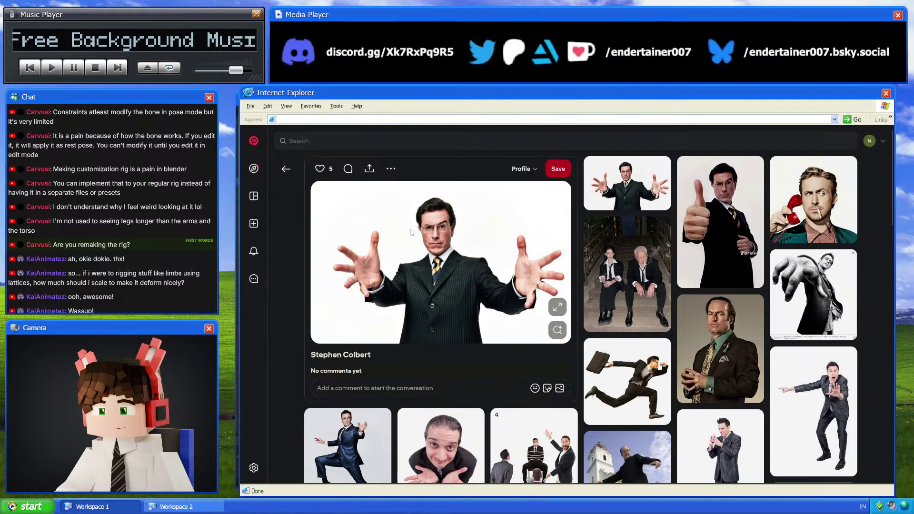
{"action": "key", "text": "alt+Left"}
{"action": "key", "text": "alt+Left"}
{"action": "key", "text": "alt+Left"}
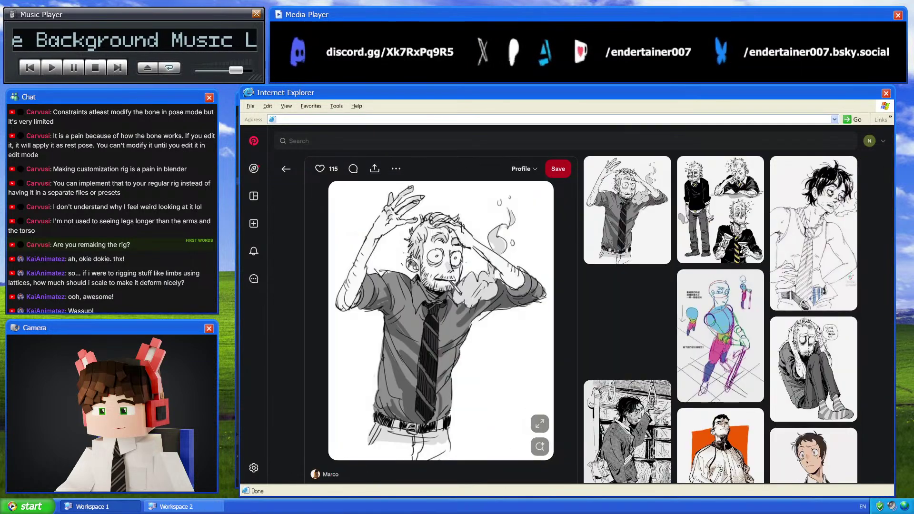
{"action": "key", "text": "alt+Left"}
{"action": "key", "text": "alt+Left"}
{"action": "key", "text": "alt+Left"}
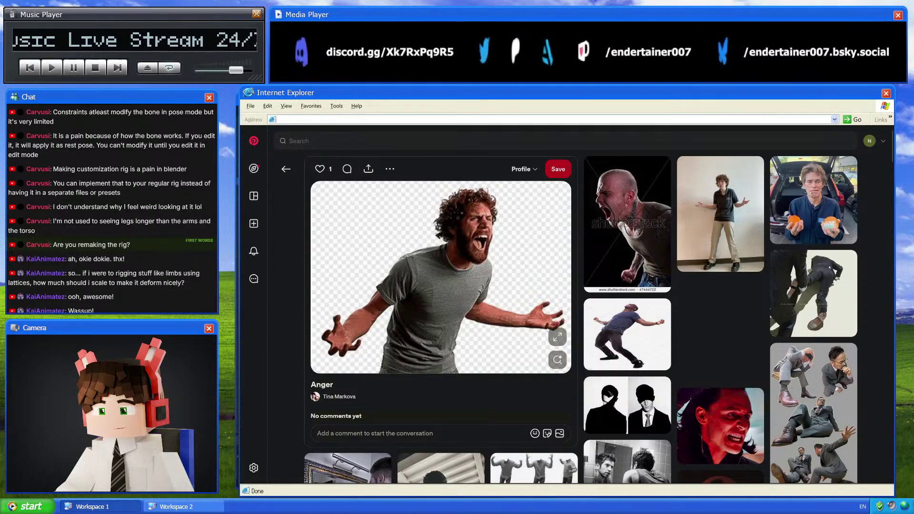
Switch to Blender and put the Harrier Du Bois rig into Pose Mode in the right orthographic view
{"action": "key", "text": "alt+Tab"}
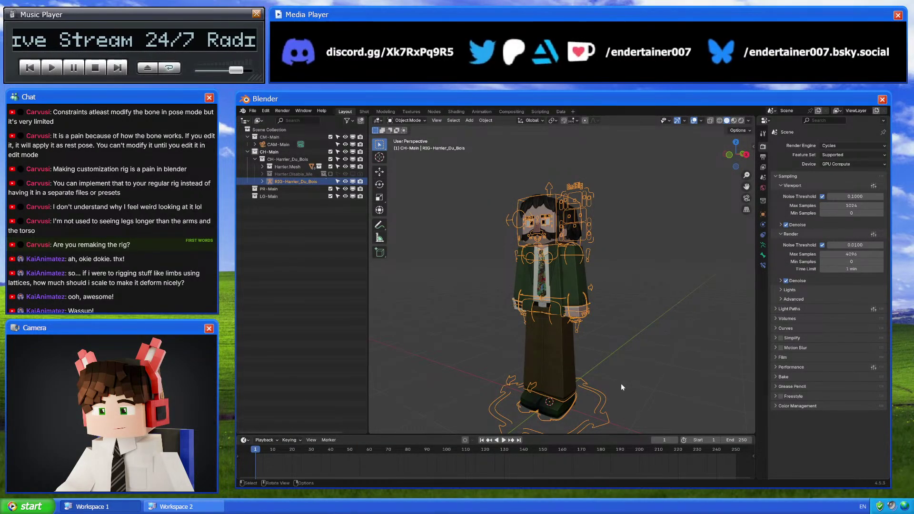
{"action": "left_click", "coordinate": [729, 155]}
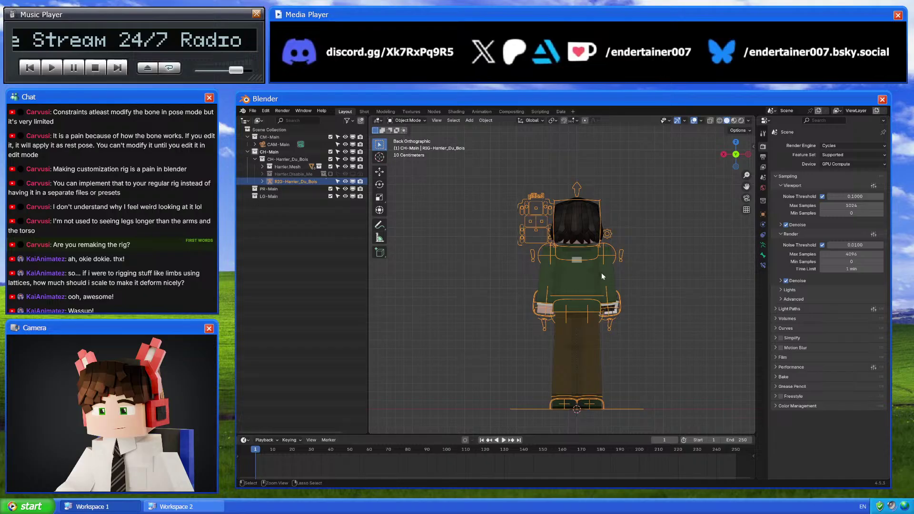
{"action": "left_click", "coordinate": [723, 155]}
{"action": "key", "text": "ctrl+Tab"}
{"action": "scroll", "coordinate": [580, 299], "scroll_direction": "up", "scroll_amount": 4}
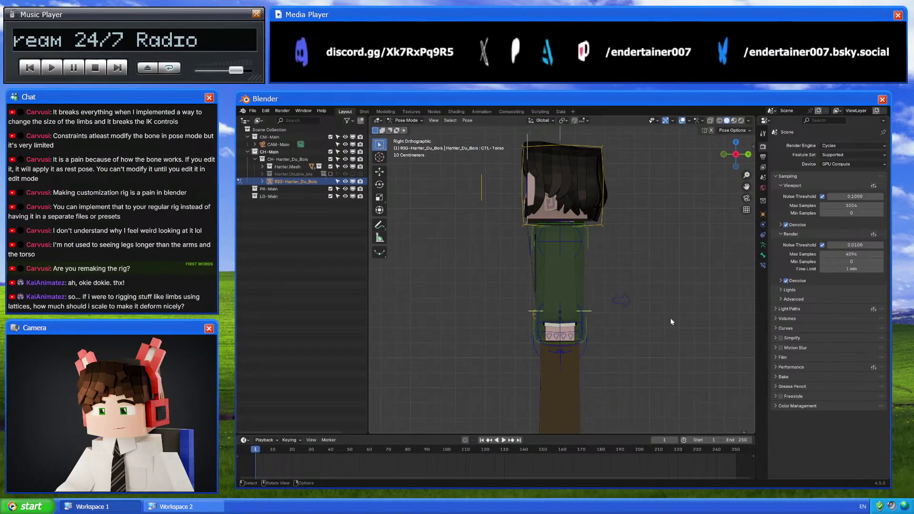
Rotate the chest and torso controls in side view and shift the torso backward over the legs
{"action": "left_click", "coordinate": [564, 243]}
{"action": "key", "text": "r"}
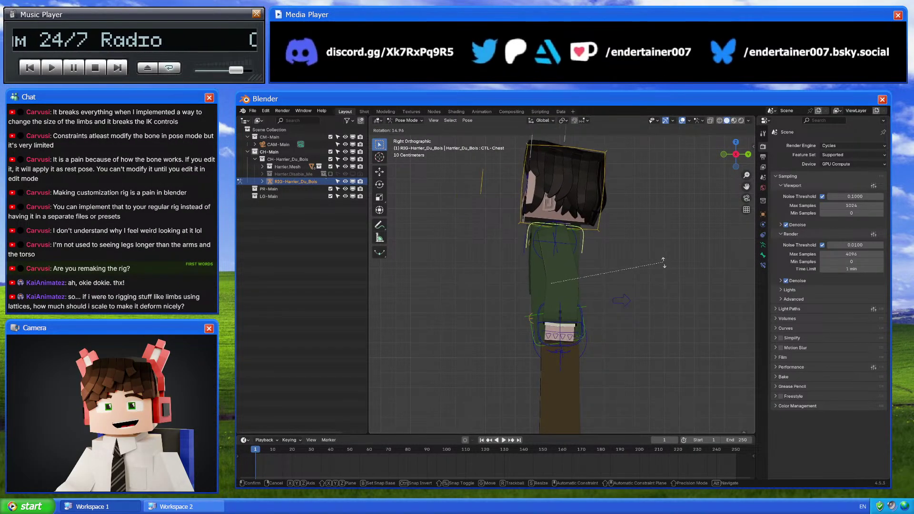
{"action": "left_click", "coordinate": [626, 300]}
{"action": "left_click", "coordinate": [584, 305]}
{"action": "key", "text": "r"}
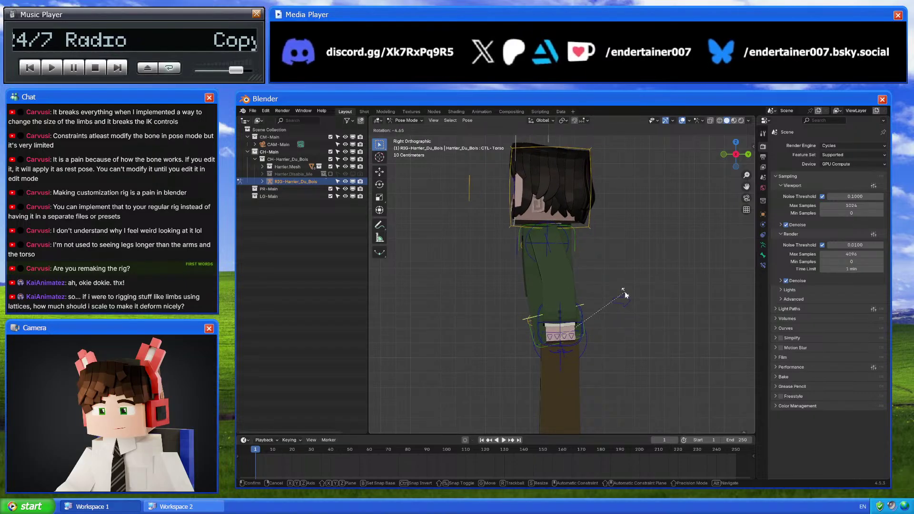
{"action": "left_click", "coordinate": [599, 322]}
{"action": "key", "text": "g"}
{"action": "left_click", "coordinate": [621, 326]}
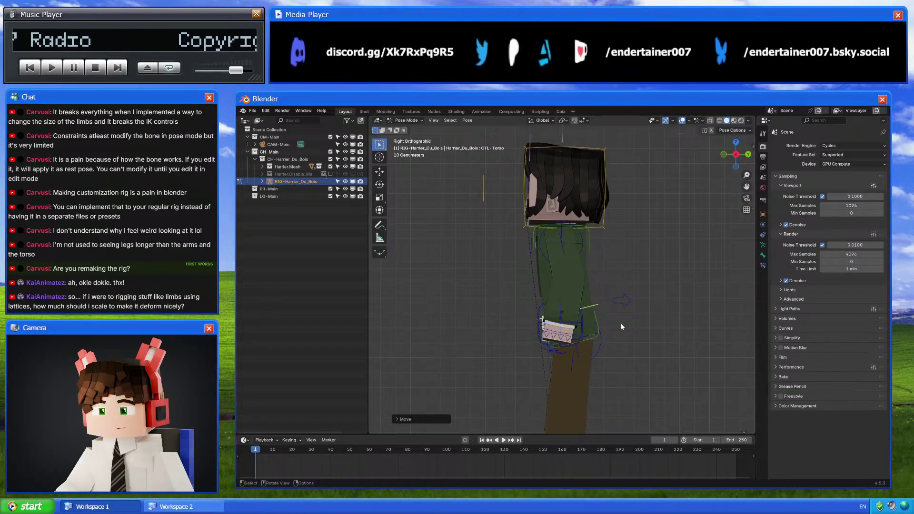
Move the right foot outward and turn both feet outward about the global Z axis
{"action": "middle_click_drag", "start_coordinate": [630, 333], "coordinate": [585, 399]}
{"action": "left_click", "coordinate": [543, 406]}
{"action": "key", "text": "g"}
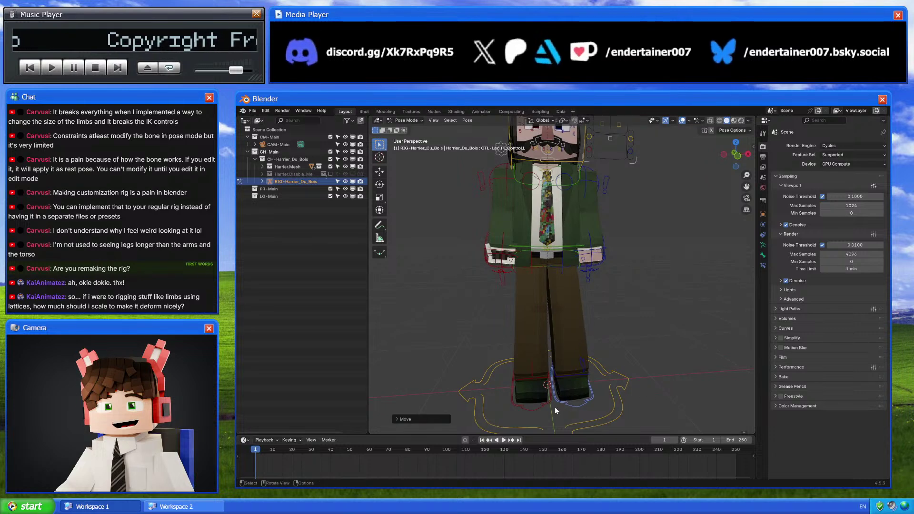
{"action": "key", "text": "r"}
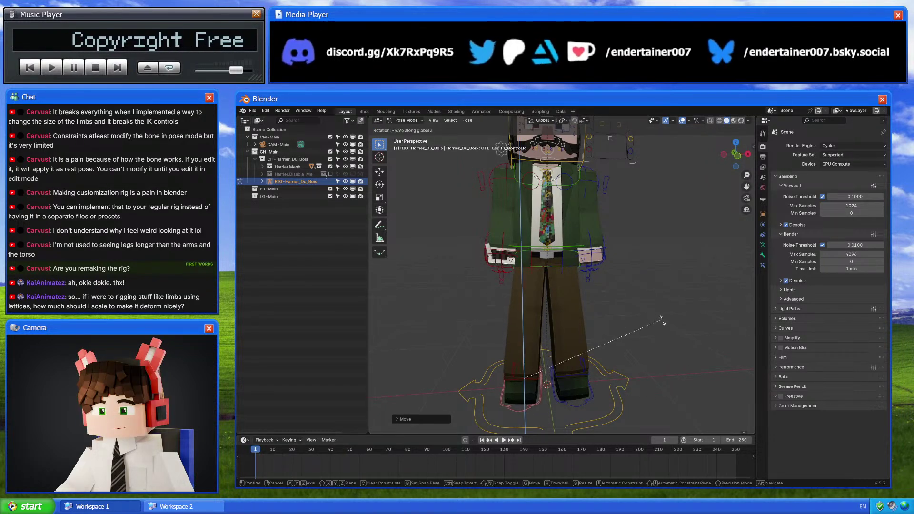
{"action": "left_click", "coordinate": [666, 335]}
{"action": "left_click", "coordinate": [593, 396]}
{"action": "key", "text": "r"}
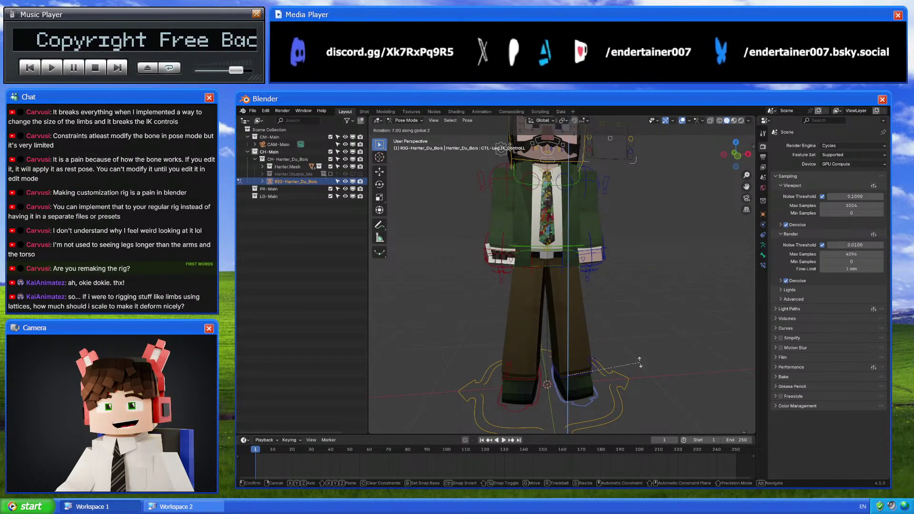
{"action": "left_click", "coordinate": [620, 326]}
Lower the torso along the global Z axis in side view so the knees bend slightly
{"action": "key", "text": "KP_3"}
{"action": "left_click", "coordinate": [526, 248]}
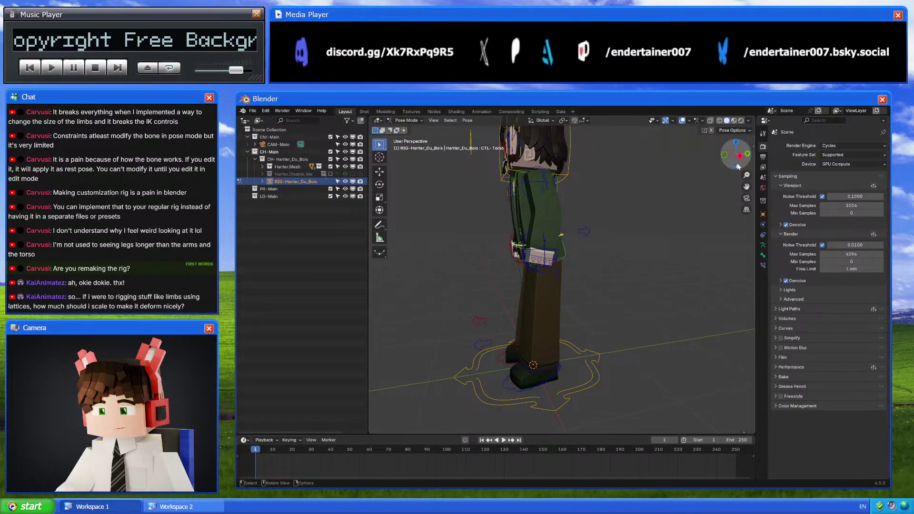
{"action": "key", "text": "g"}
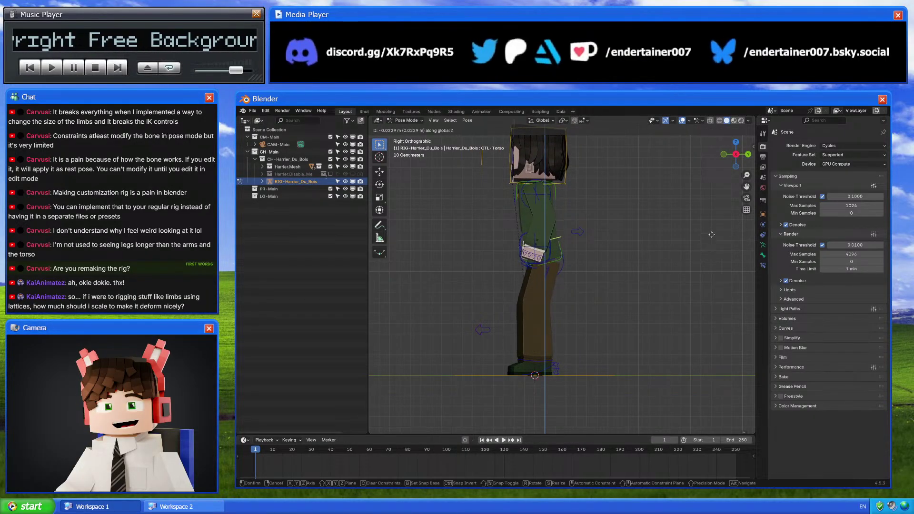
{"action": "left_click", "coordinate": [693, 251]}
Reposition the left and right foot controls along the global Y axis
{"action": "left_click", "coordinate": [562, 367]}
{"action": "key", "text": "g"}
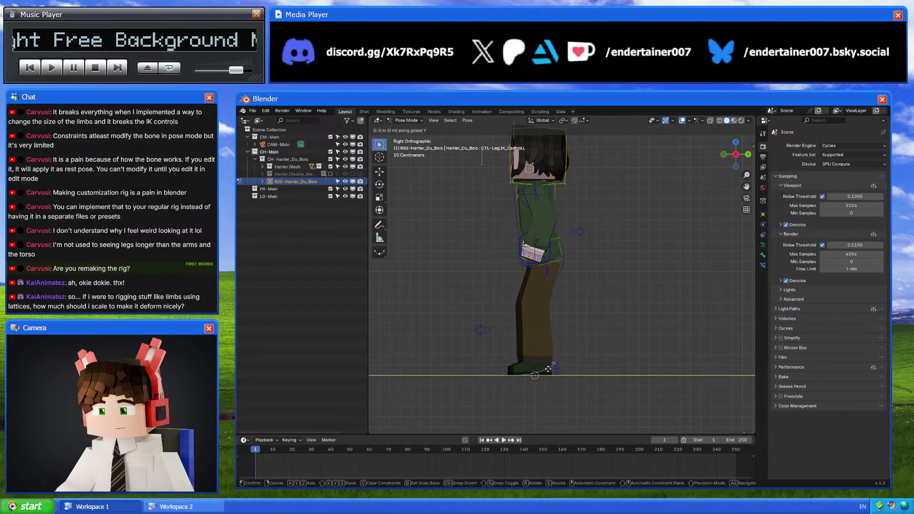
{"action": "left_click", "coordinate": [590, 340]}
{"action": "middle_click_drag", "start_coordinate": [590, 340], "coordinate": [672, 215]}
{"action": "left_click", "coordinate": [557, 375]}
{"action": "key", "text": "g"}
{"action": "key", "text": "y"}
{"action": "left_click", "coordinate": [559, 373]}
Rotate the torso control in side view to lean the upper body slightly further forward
{"action": "left_click", "coordinate": [744, 157]}
{"action": "scroll", "coordinate": [593, 331], "scroll_direction": "up", "scroll_amount": 5}
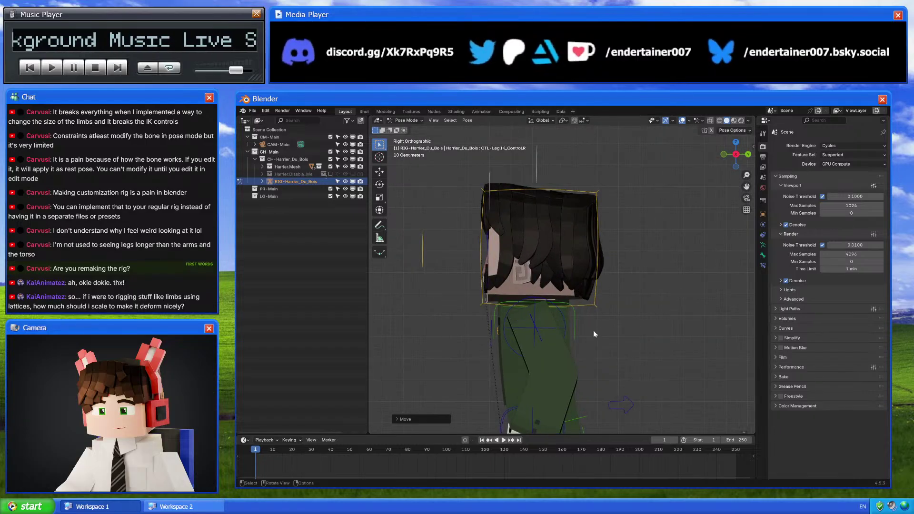
{"action": "left_click", "coordinate": [570, 287]}
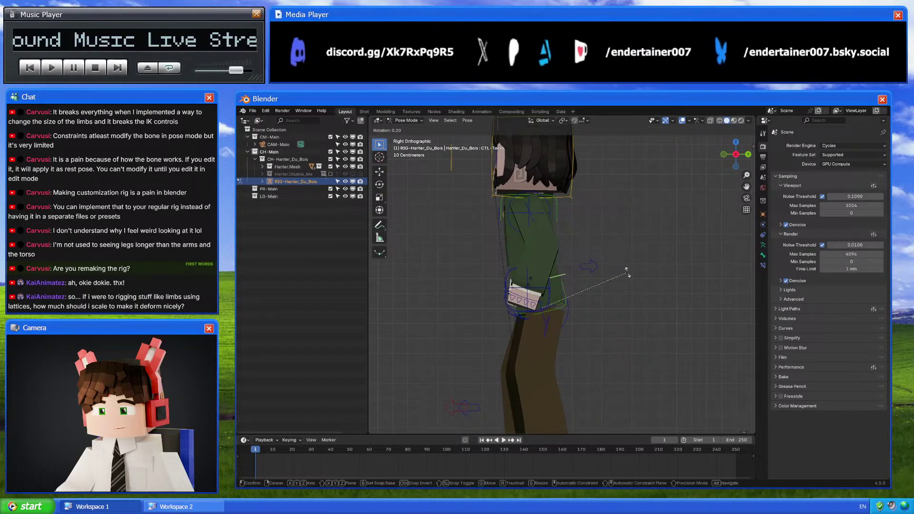
{"action": "key", "text": "r"}
{"action": "left_click", "coordinate": [627, 265]}
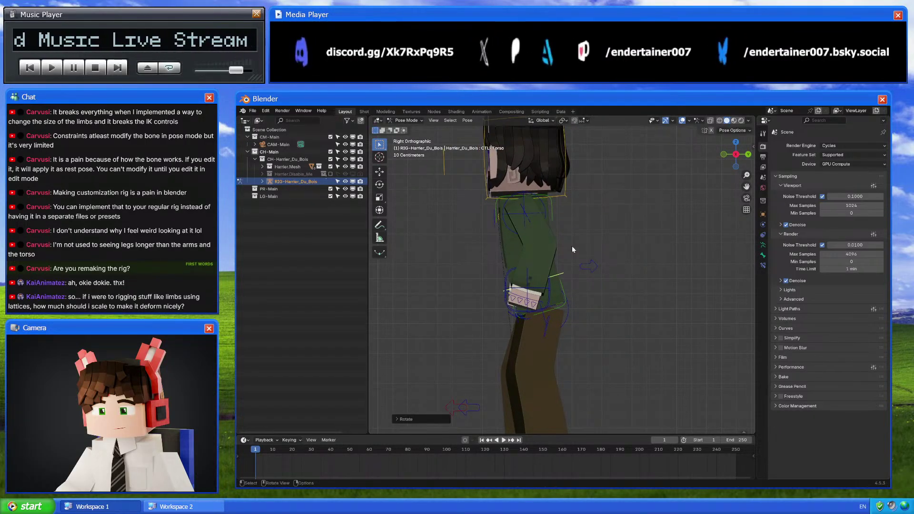
{"action": "middle_click_drag", "start_coordinate": [524, 261], "coordinate": [538, 281]}
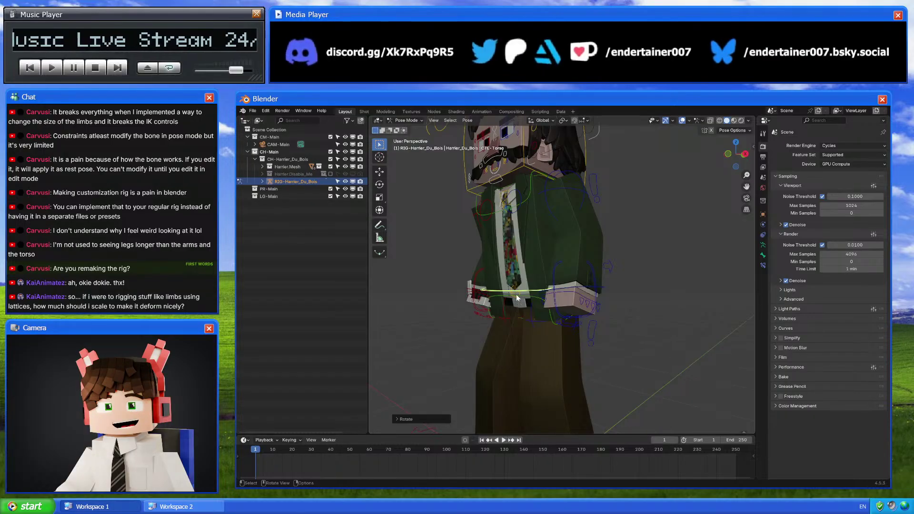
{"action": "left_click", "coordinate": [517, 298]}
{"action": "left_click", "coordinate": [515, 292]}
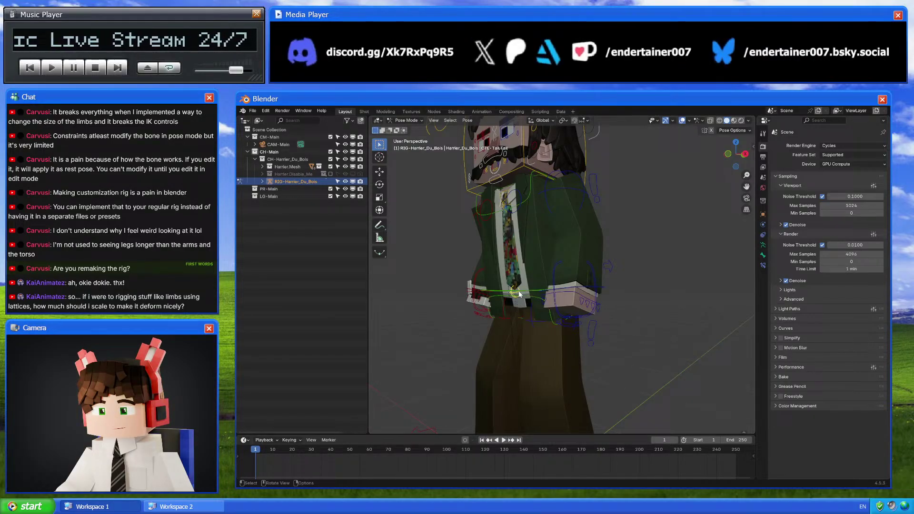
{"action": "left_click", "coordinate": [746, 154]}
{"action": "key", "text": "g"}
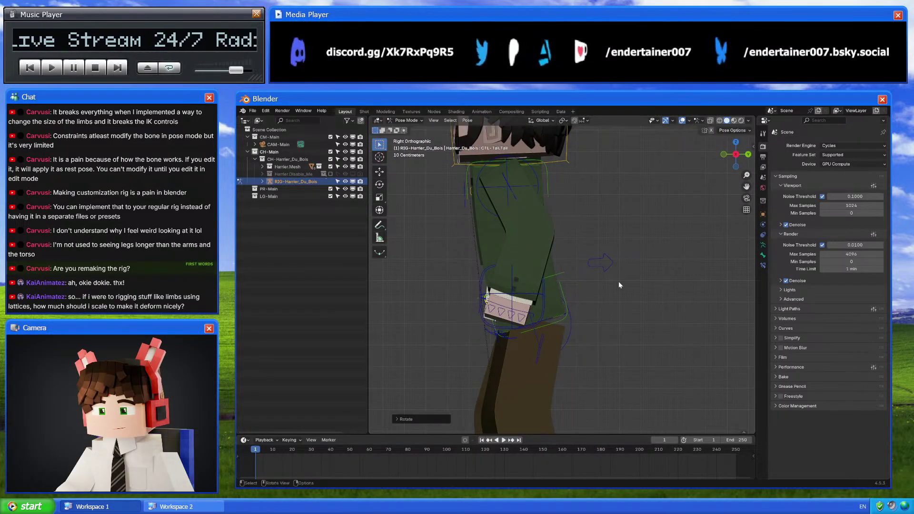
{"action": "right_click", "coordinate": [606, 287]}
{"action": "middle_click_drag", "start_coordinate": [606, 287], "coordinate": [603, 267]}
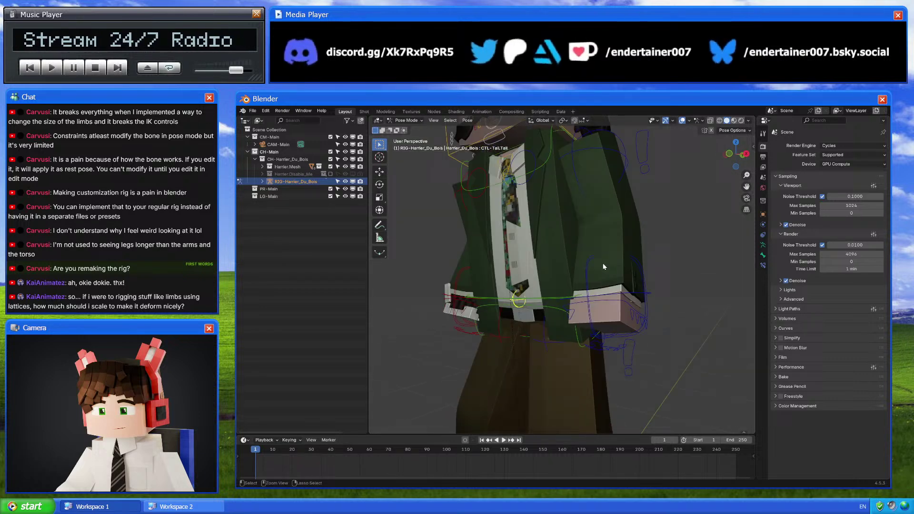
Move the tie's lower tail control in side view so the tie hangs straight down in front of the shirt
{"action": "left_click", "coordinate": [512, 156]}
{"action": "left_click", "coordinate": [744, 153]}
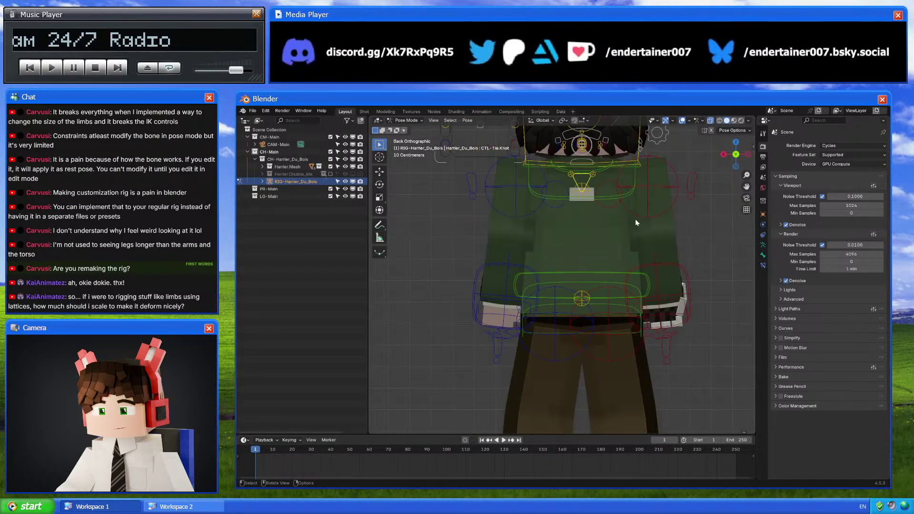
{"action": "left_click", "coordinate": [724, 154]}
{"action": "key", "text": "r"}
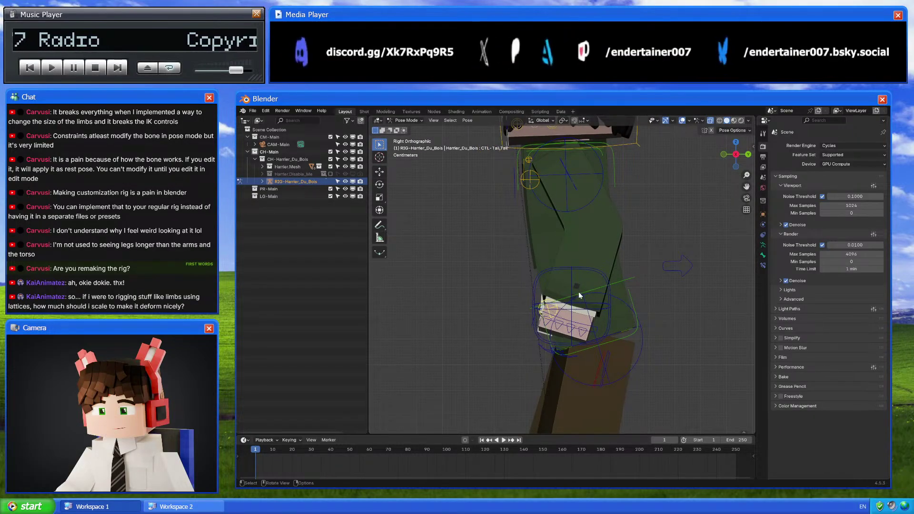
{"action": "right_click", "coordinate": [651, 313]}
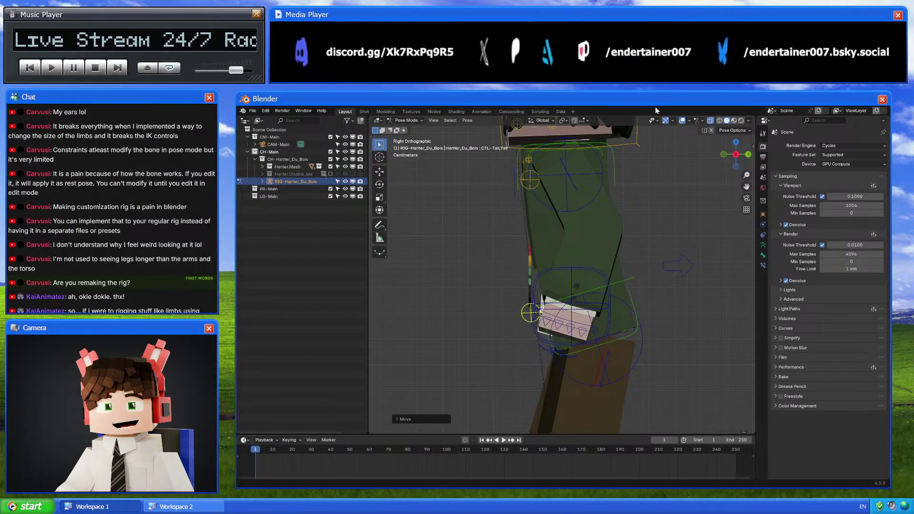
Try tilting the torso control sideways in front view and undo the rotation
{"action": "middle_click_drag", "start_coordinate": [576, 233], "coordinate": [630, 262]}
{"action": "left_click", "coordinate": [737, 154]}
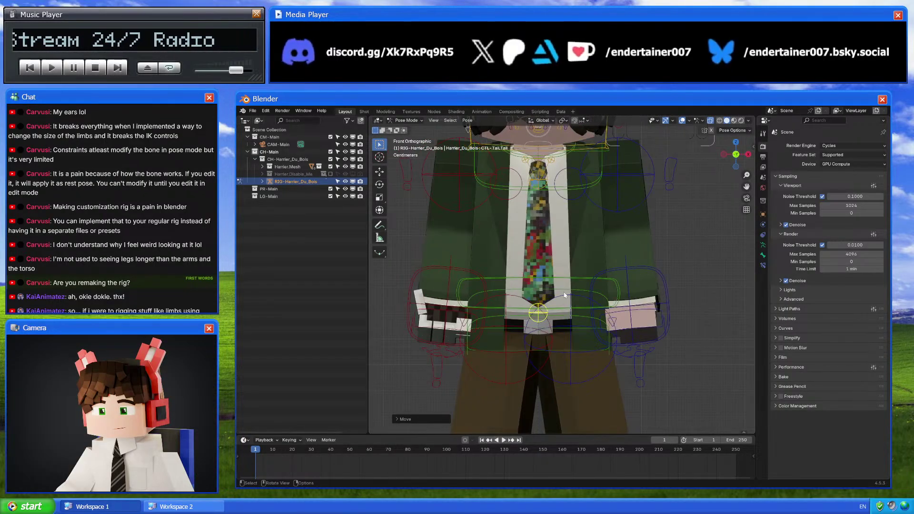
{"action": "mouse_move", "coordinate": [577, 276]}
{"action": "middle_mouse_down"}
{"action": "mouse_move", "coordinate": [562, 273]}
{"action": "mouse_move", "coordinate": [589, 281]}
{"action": "middle_mouse_up"}
{"action": "scroll", "coordinate": [589, 281], "scroll_direction": "up", "scroll_amount": 2}
{"action": "left_click", "coordinate": [736, 154]}
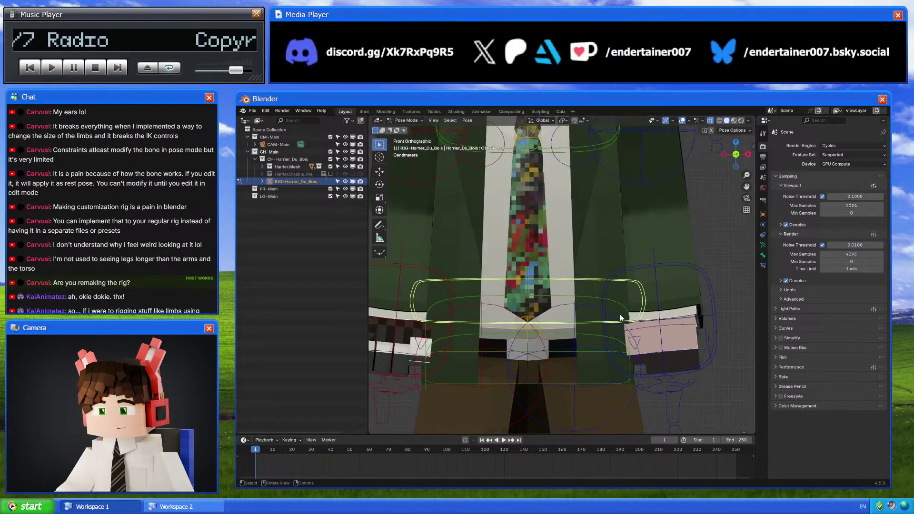
{"action": "key", "text": "r"}
{"action": "left_click", "coordinate": [593, 327]}
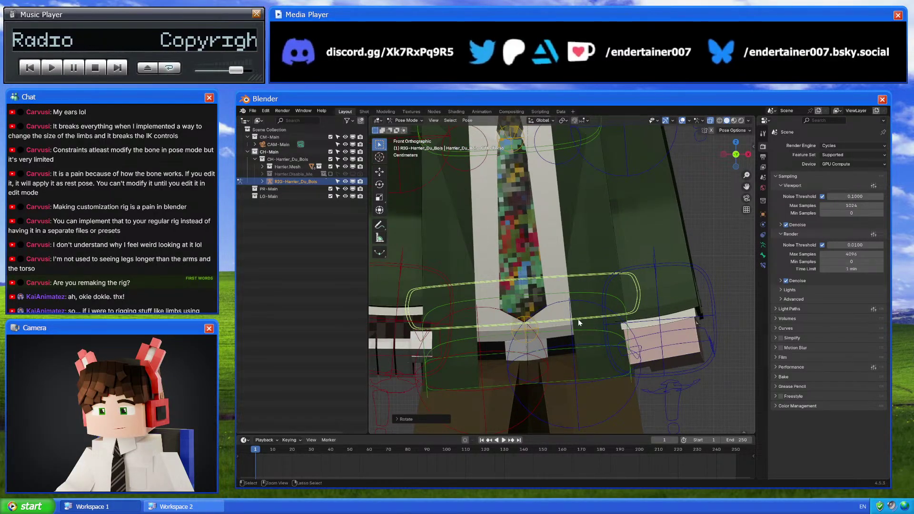
{"action": "key", "text": "ctrl+z"}
Shift the tie's tail slightly sideways and rotate the tie's upper control in front view
{"action": "left_click", "coordinate": [539, 328]}
{"action": "key", "text": "r"}
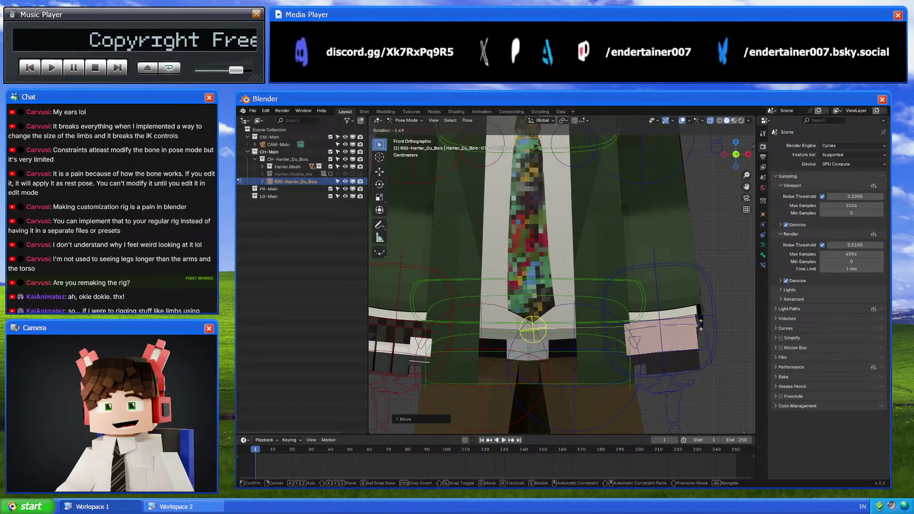
{"action": "key", "text": "Escape"}
{"action": "scroll", "coordinate": [638, 267], "scroll_direction": "up", "scroll_amount": 3}
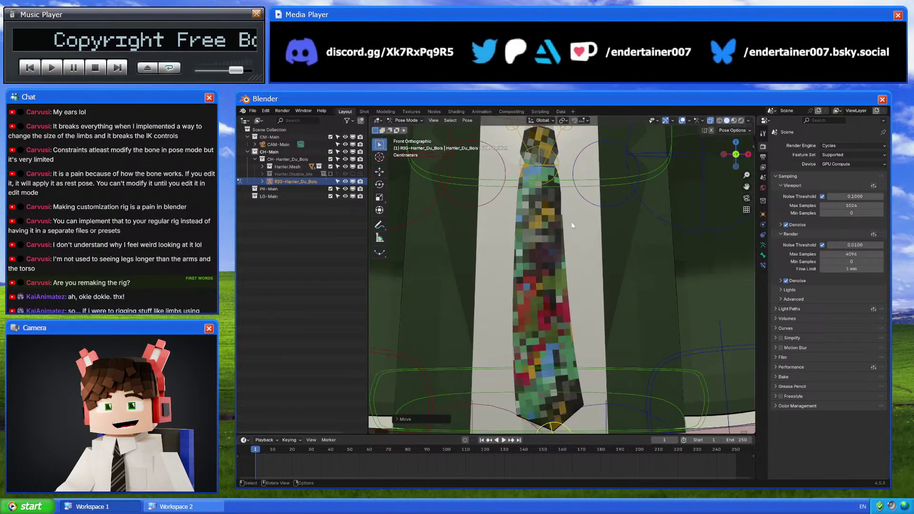
{"action": "key", "text": "r"}
{"action": "left_click", "coordinate": [679, 230]}
Move the left hand's IK control forward and outward from the body so the left arm lifts and bends
{"action": "scroll", "coordinate": [666, 254], "scroll_direction": "down", "scroll_amount": 4}
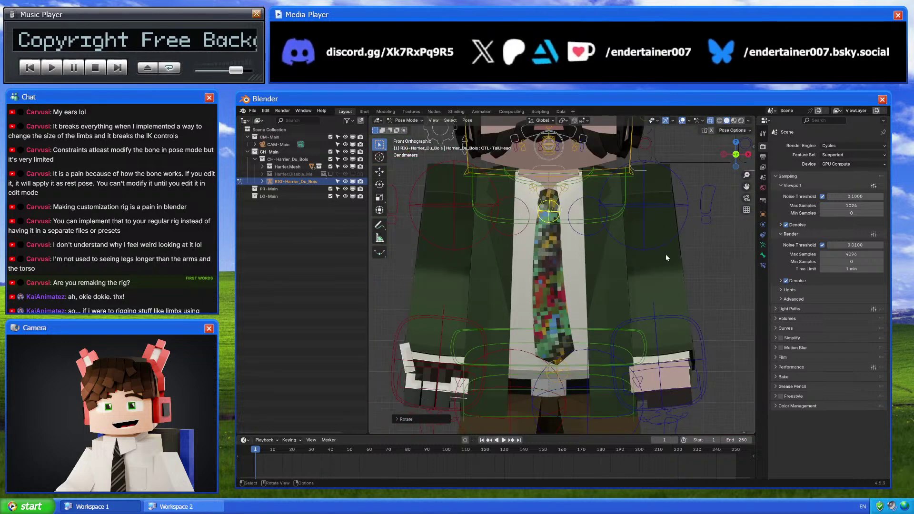
{"action": "middle_click_drag", "start_coordinate": [666, 254], "coordinate": [637, 314]}
{"action": "scroll", "coordinate": [625, 238], "scroll_direction": "down", "scroll_amount": 3}
{"action": "scroll", "coordinate": [647, 265], "scroll_direction": "down", "scroll_amount": 3}
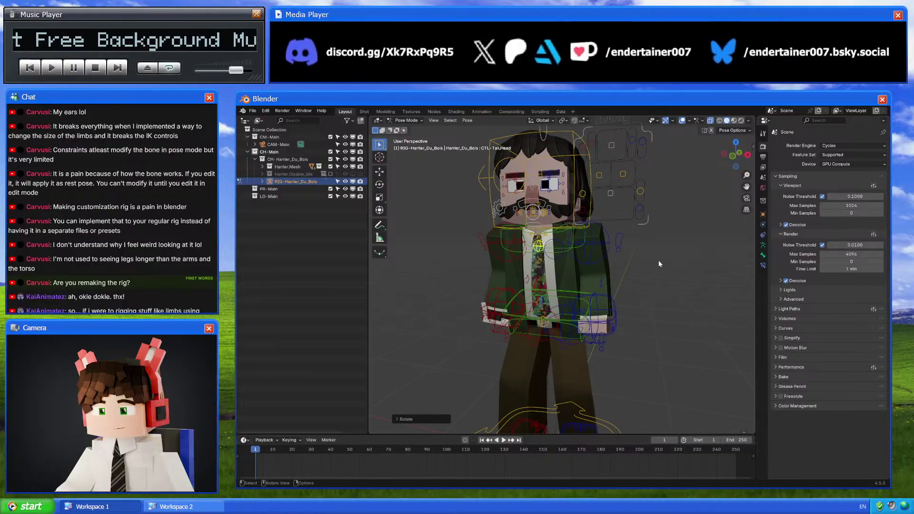
{"action": "left_click", "coordinate": [738, 166]}
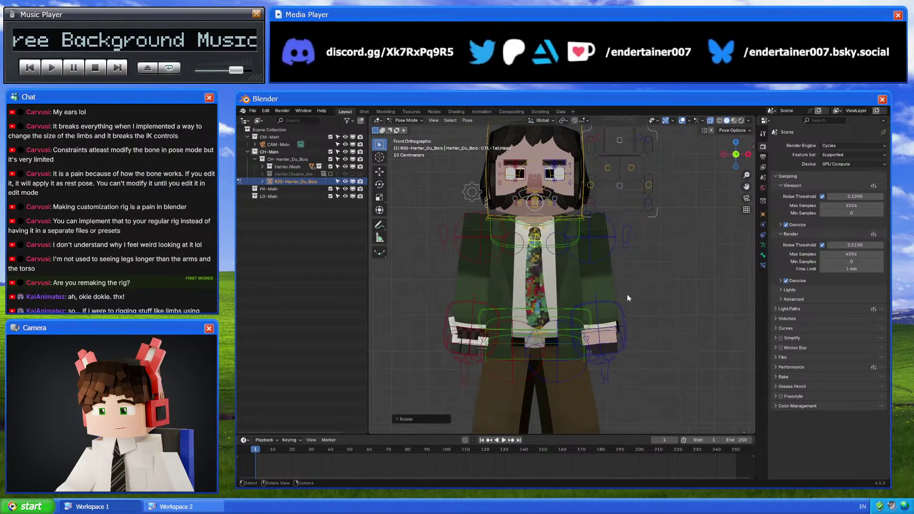
{"action": "left_click", "coordinate": [748, 154]}
{"action": "left_click_drag", "start_coordinate": [597, 355], "coordinate": [541, 317]}
{"action": "left_click", "coordinate": [725, 158]}
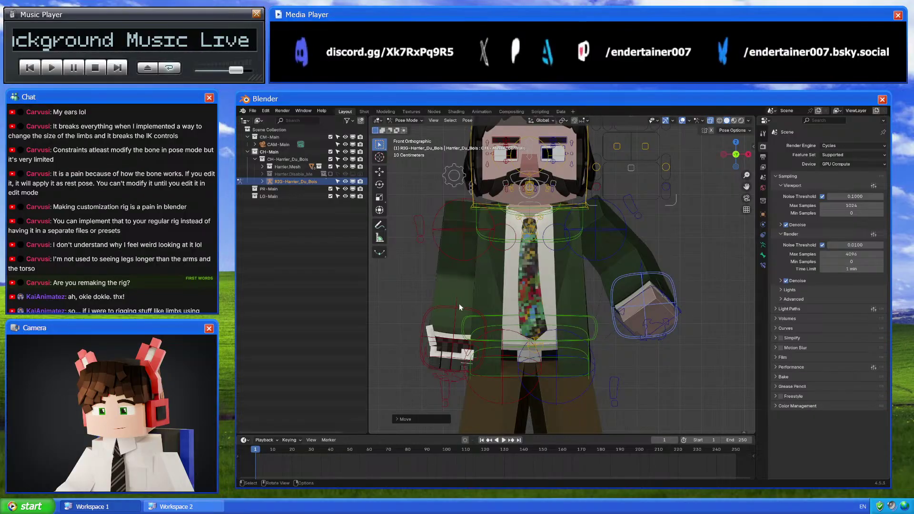
Turn off the Gauntlet option in the rig's custom properties
{"action": "left_click", "coordinate": [455, 175]}
{"action": "key", "text": "n"}
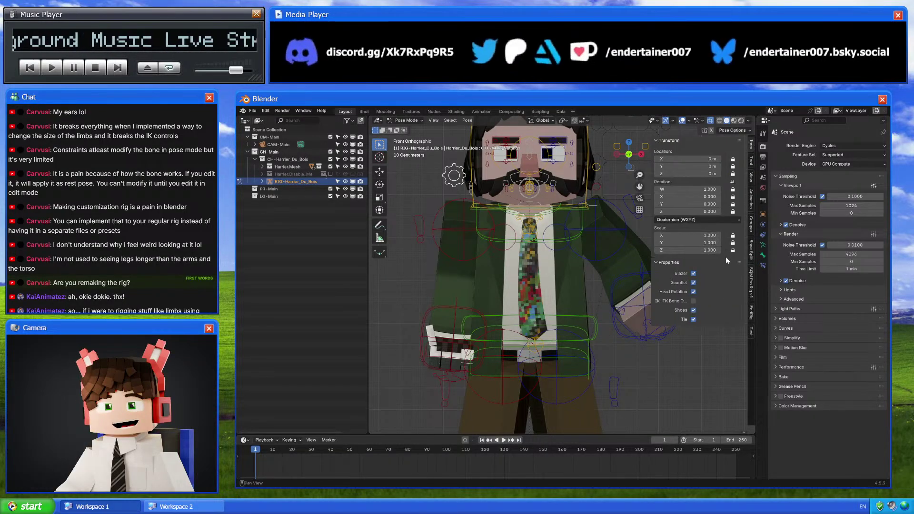
{"action": "left_click", "coordinate": [693, 284]}
{"action": "key", "text": "n"}
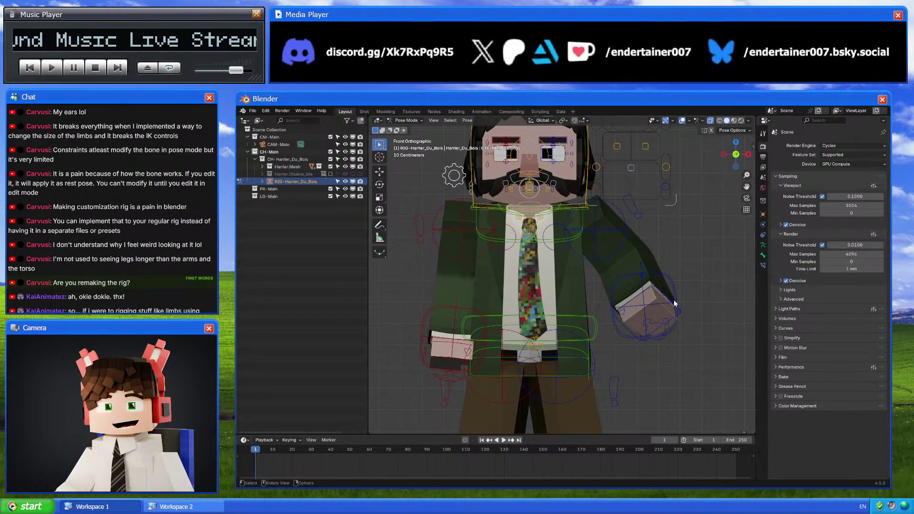
Move the left hand's IK control forward in top view, rotate it inward, and raise it toward the chest in front view
{"action": "left_click", "coordinate": [669, 274]}
{"action": "left_click", "coordinate": [736, 142]}
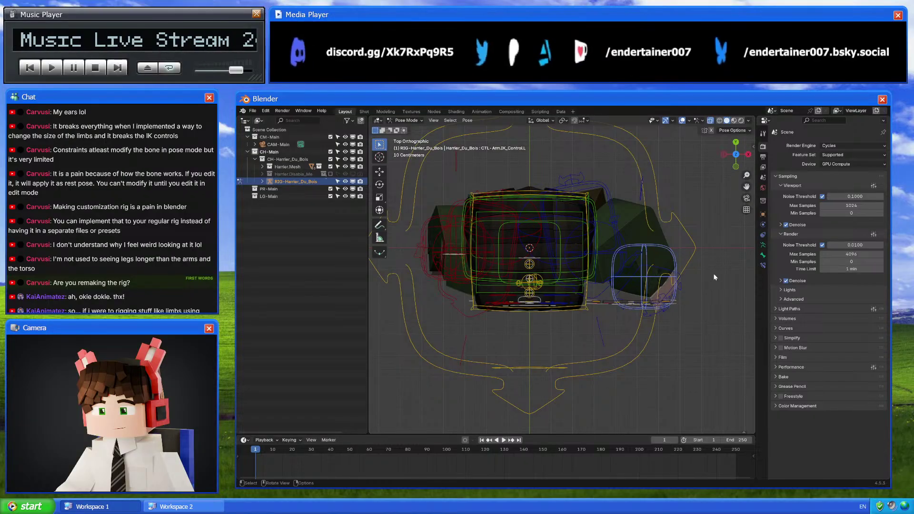
{"action": "key", "text": "g"}
{"action": "key", "text": "r"}
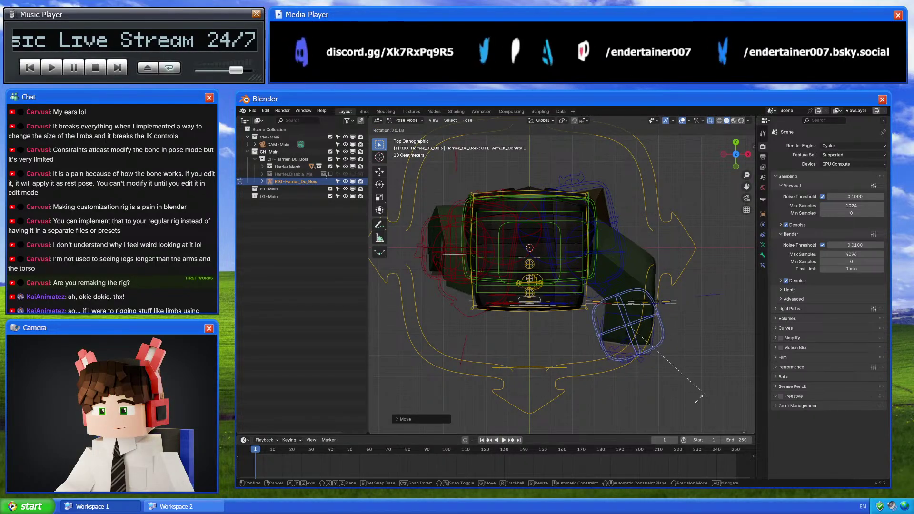
{"action": "left_click", "coordinate": [677, 395]}
{"action": "left_click", "coordinate": [736, 166]}
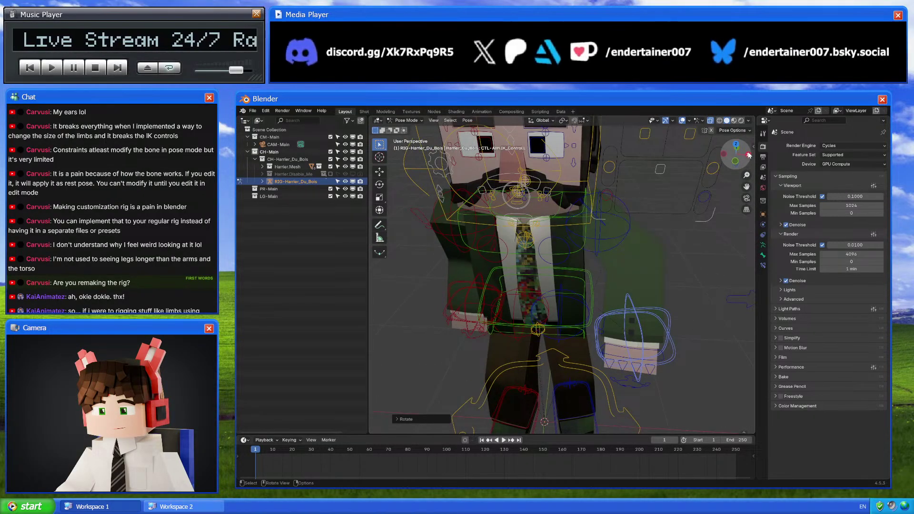
{"action": "key", "text": "g"}
{"action": "left_click", "coordinate": [676, 259]}
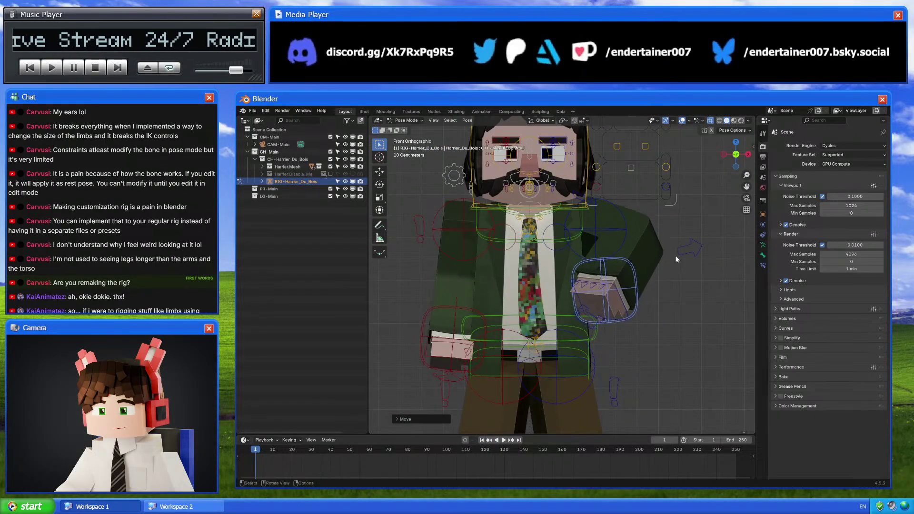
Move the left shoulder's pivot control outward and slightly down in front view
{"action": "left_click", "coordinate": [615, 210]}
{"action": "middle_click_drag", "start_coordinate": [656, 228], "coordinate": [657, 231]}
{"action": "left_click", "coordinate": [730, 155]}
{"action": "key", "text": "g"}
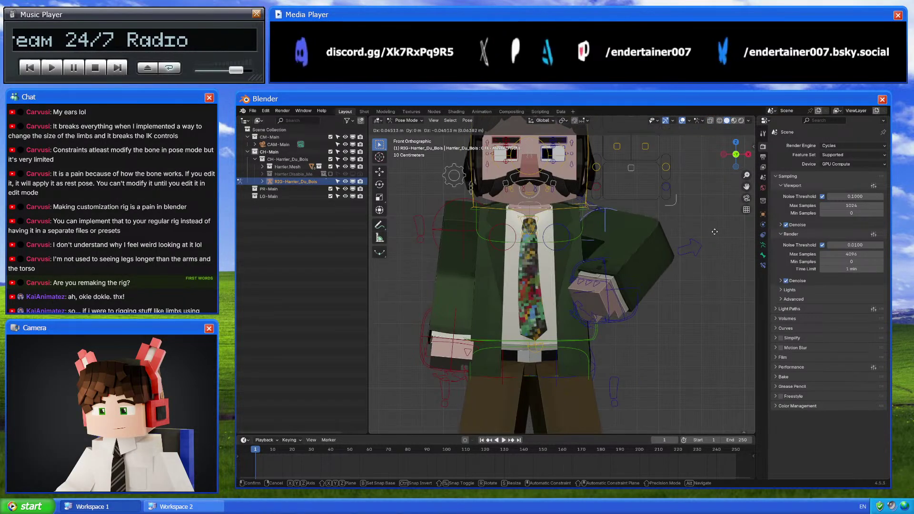
{"action": "left_click", "coordinate": [698, 322]}
{"action": "left_click_drag", "start_coordinate": [633, 295], "coordinate": [639, 299]}
Rotate the left wrist control around its local X axis to tilt the hand
{"action": "left_click", "coordinate": [607, 282]}
{"action": "middle_click_drag", "start_coordinate": [612, 287], "coordinate": [684, 324]}
{"action": "key", "text": "r"}
{"action": "key", "text": "x"}
{"action": "key", "text": "x"}
{"action": "left_click", "coordinate": [662, 373]}
{"action": "middle_click_drag", "start_coordinate": [663, 374], "coordinate": [649, 316]}
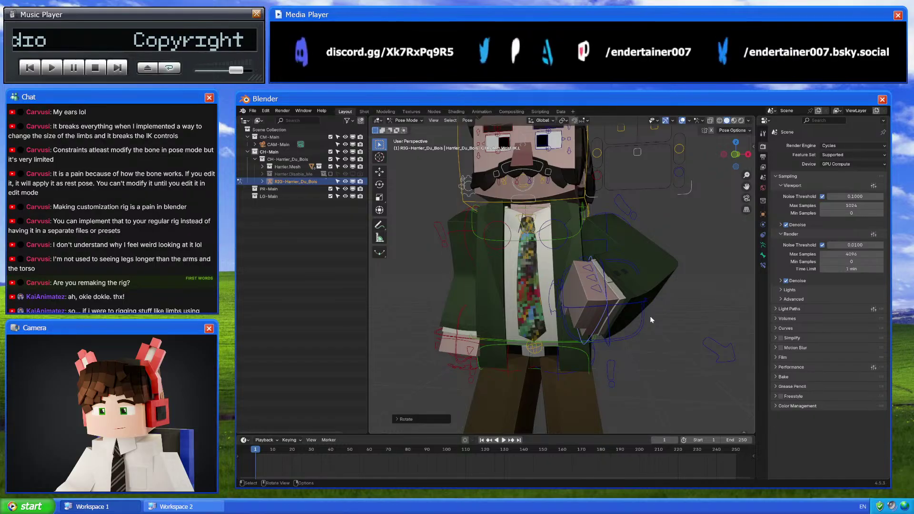
Set Finger Rotation to 1 in the left arm's settings control
{"action": "left_click", "coordinate": [626, 201]}
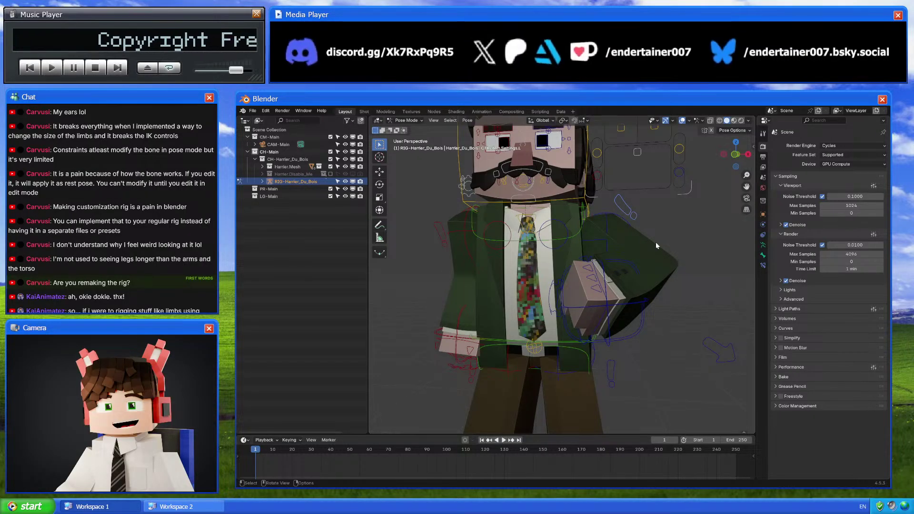
{"action": "key", "text": "n"}
{"action": "left_click", "coordinate": [739, 274]}
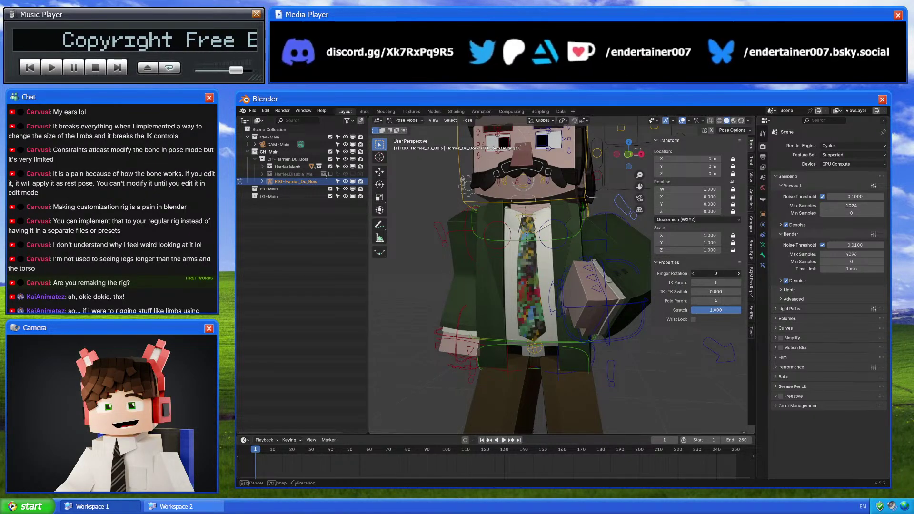
{"action": "middle_click_drag", "start_coordinate": [593, 286], "coordinate": [604, 281]}
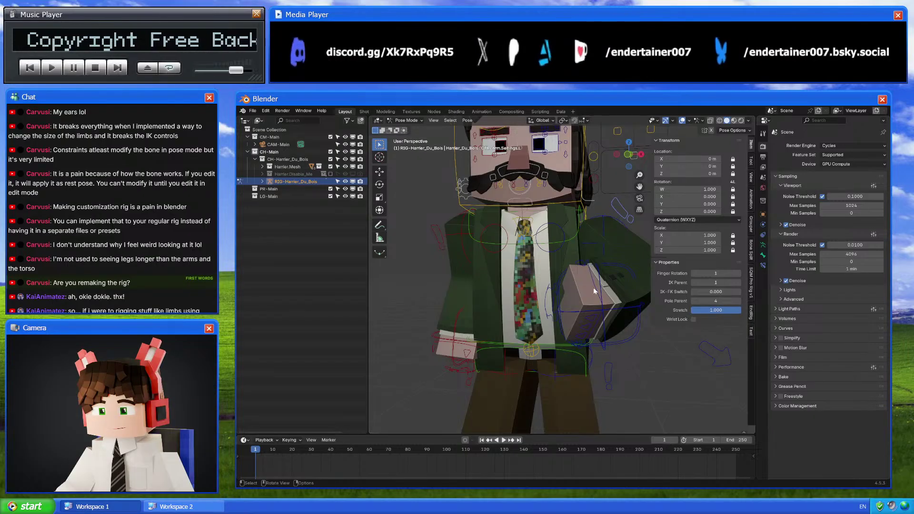
{"action": "left_click", "coordinate": [599, 300]}
{"action": "key", "text": "r"}
{"action": "key", "text": "y"}
{"action": "key", "text": "y"}
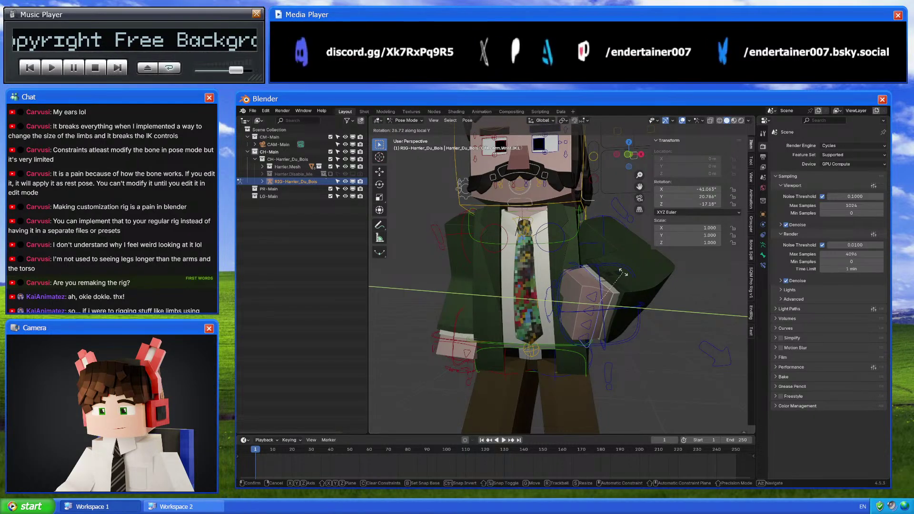
{"action": "right_click", "coordinate": [622, 270]}
{"action": "left_click", "coordinate": [622, 270]}
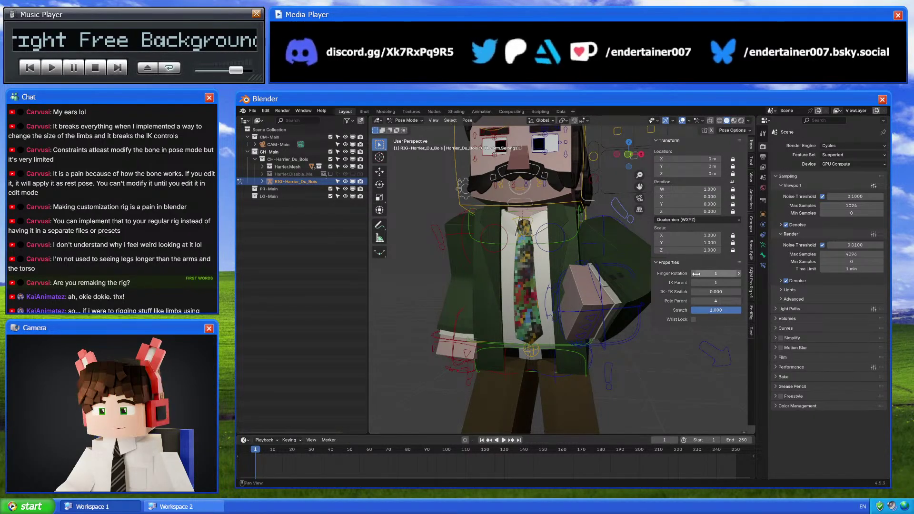
{"action": "left_click", "coordinate": [601, 290]}
{"action": "key", "text": "g"}
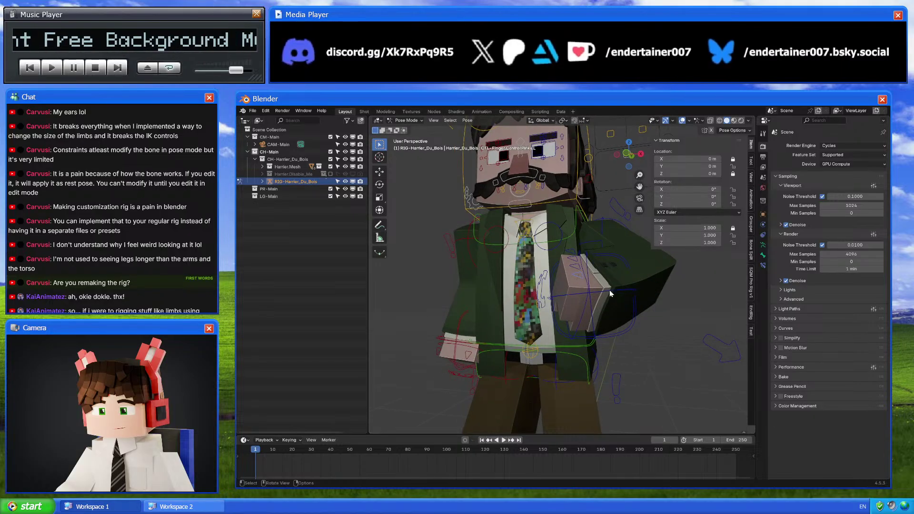
Reposition the left hand's IK control in left side view
{"action": "left_click", "coordinate": [616, 261]}
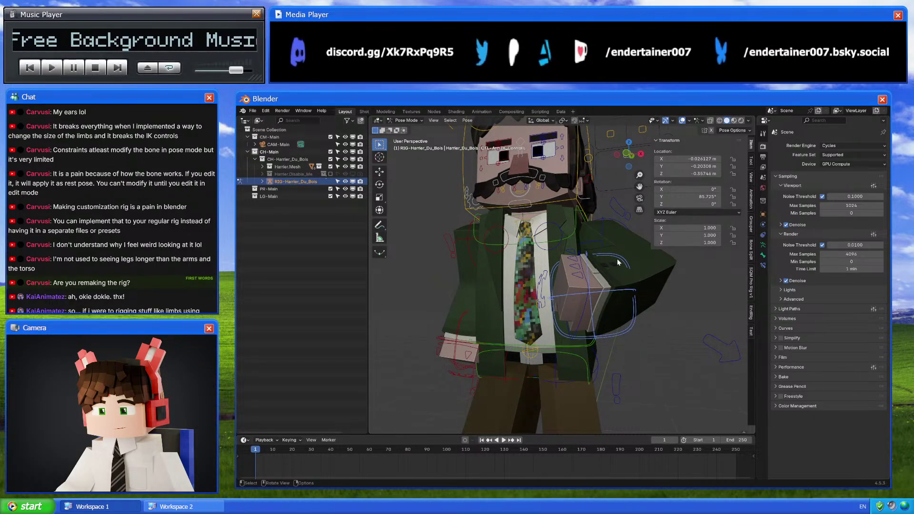
{"action": "middle_click_drag", "start_coordinate": [619, 263], "coordinate": [709, 290]}
{"action": "left_click", "coordinate": [628, 152]}
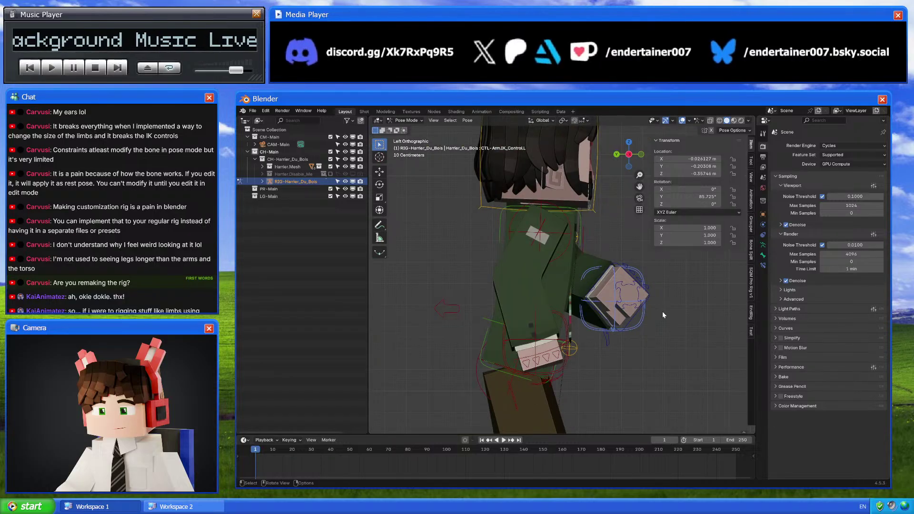
{"action": "key", "text": "g"}
{"action": "left_click", "coordinate": [661, 286]}
Pull the left shoulder's pivot control inward and shift the left hand's IK control toward the body in front view
{"action": "left_click", "coordinate": [641, 154]}
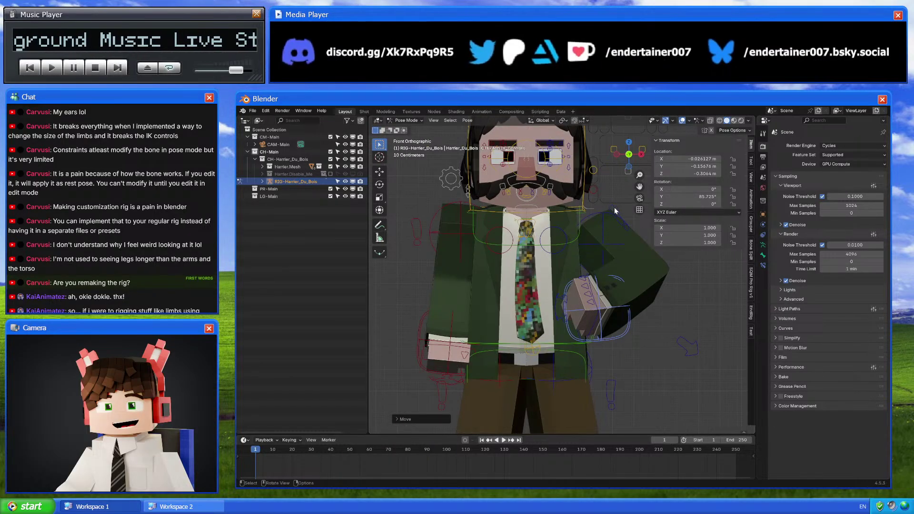
{"action": "left_click", "coordinate": [603, 215]}
{"action": "key", "text": "g"}
{"action": "left_click", "coordinate": [589, 269]}
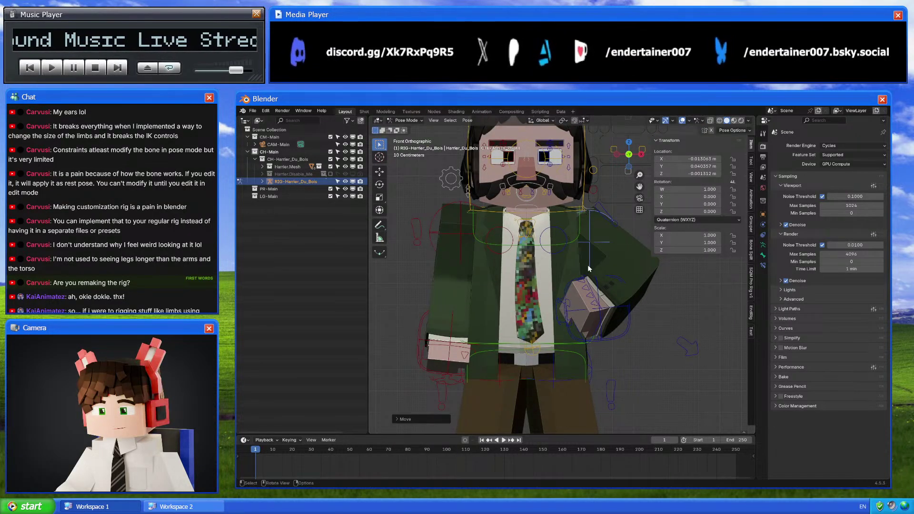
{"action": "left_click", "coordinate": [590, 276]}
{"action": "key", "text": "g"}
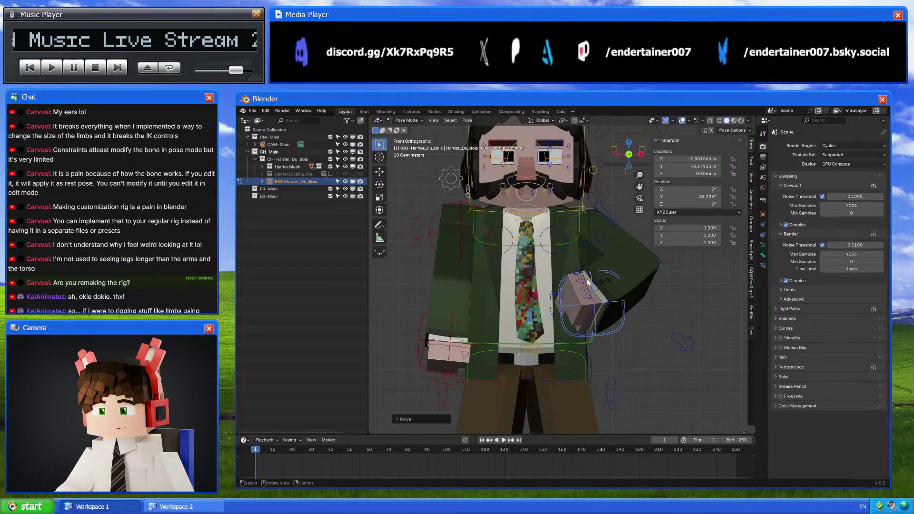
{"action": "right_click", "coordinate": [586, 282]}
Rotate the left wrist control around its local Y axis in front view
{"action": "left_click", "coordinate": [587, 283]}
{"action": "key", "text": "r"}
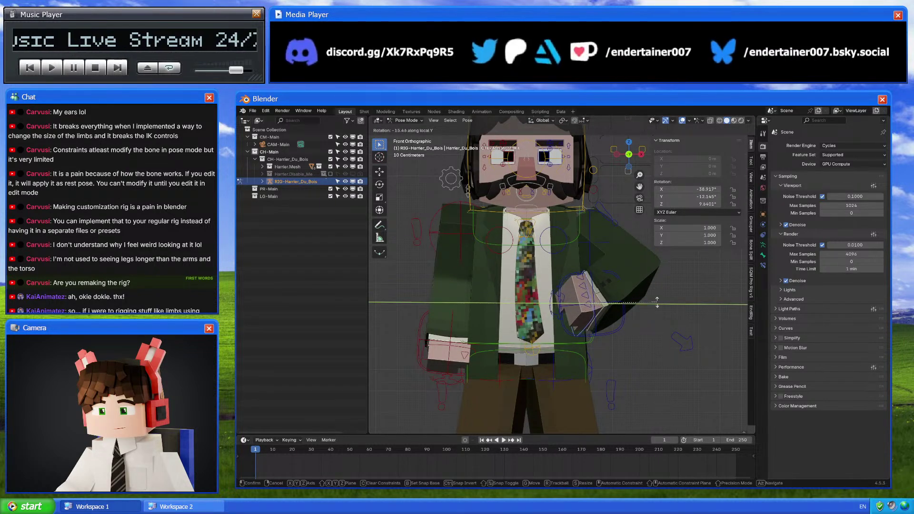
{"action": "left_click", "coordinate": [638, 301]}
{"action": "middle_click_drag", "start_coordinate": [638, 300], "coordinate": [654, 307]}
{"action": "key", "text": "r"}
{"action": "key", "text": "x"}
{"action": "key", "text": "x"}
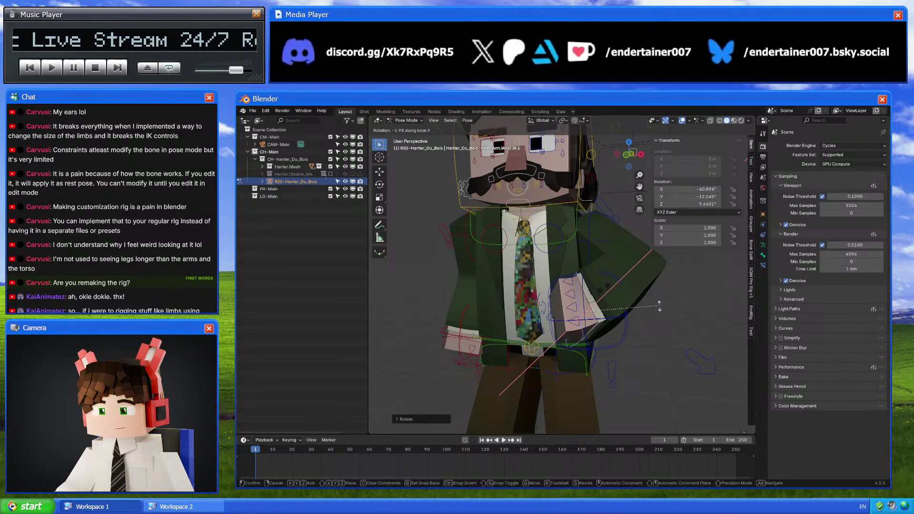
{"action": "left_click", "coordinate": [643, 289]}
{"action": "key", "text": "ctrl+z"}
Move the left hand's main finger control about 0.012 m along its local Y axis and scale it to about 0.93
{"action": "left_click", "coordinate": [588, 287]}
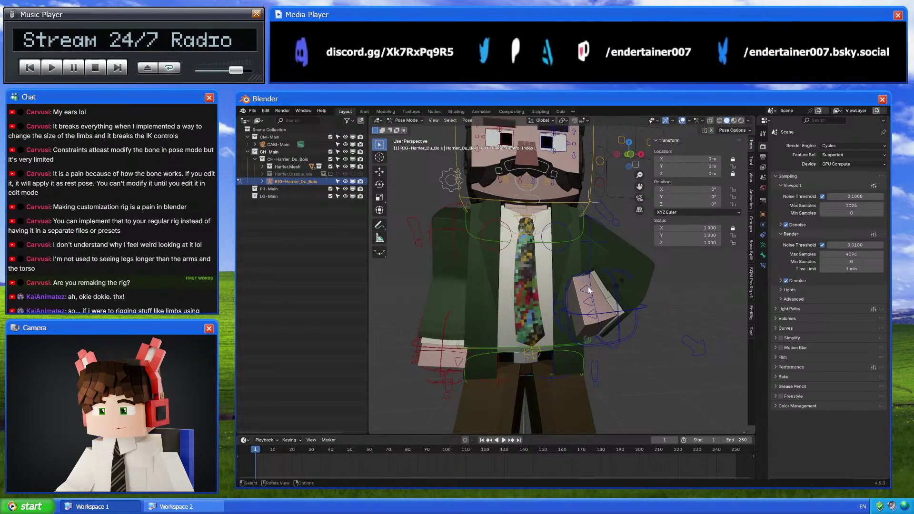
{"action": "left_click", "coordinate": [554, 313]}
{"action": "key", "text": "g"}
{"action": "key", "text": "y"}
{"action": "key", "text": "y"}
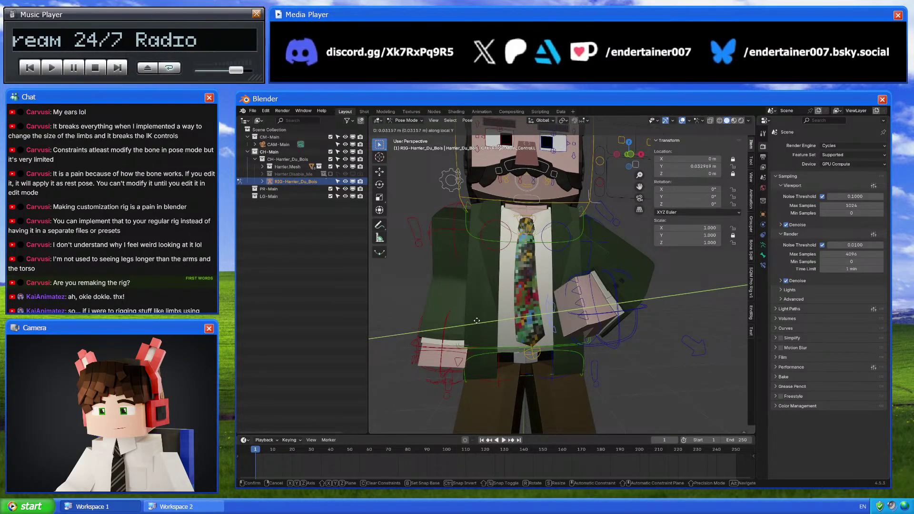
{"action": "left_click", "coordinate": [528, 313]}
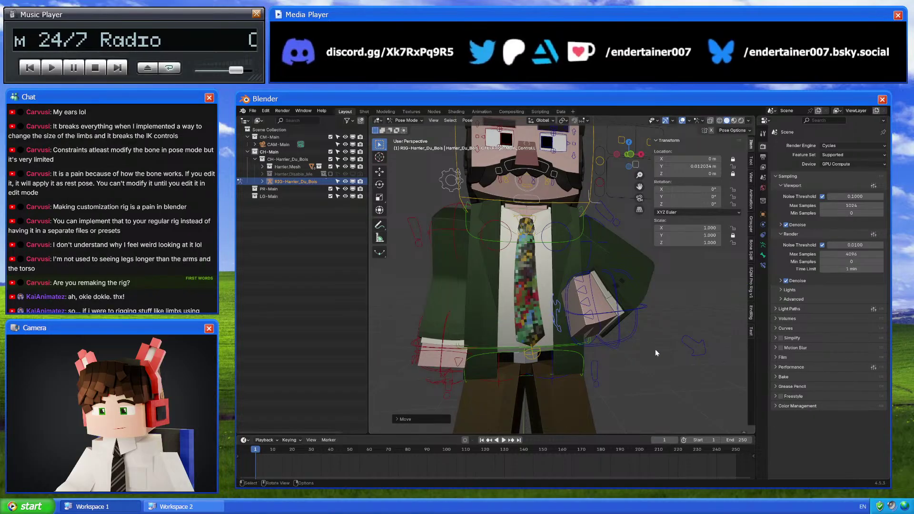
{"action": "key", "text": "s"}
{"action": "left_click", "coordinate": [590, 339]}
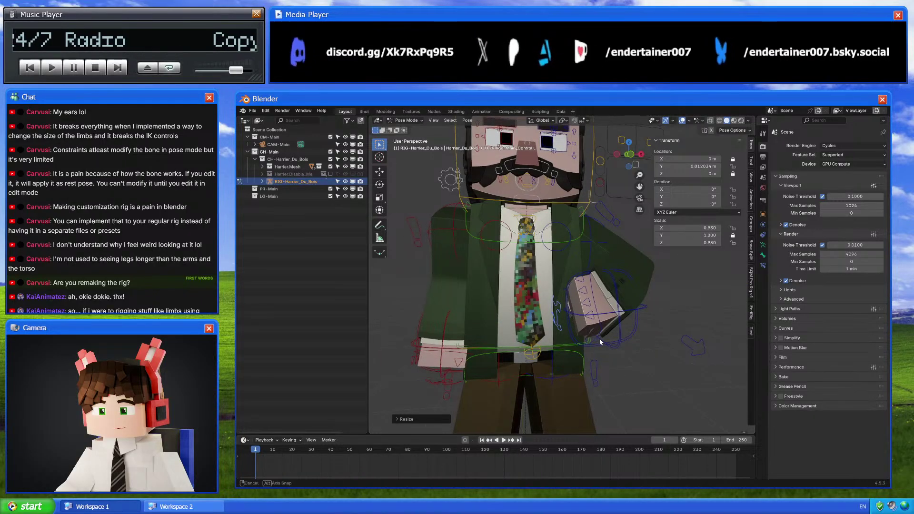
Rotate the left hand's main finger control about -8.6° around its local X axis
{"action": "scroll", "coordinate": [599, 339], "scroll_direction": "up", "scroll_amount": 3}
{"action": "key", "text": "g"}
{"action": "key", "text": "y"}
{"action": "key", "text": "y"}
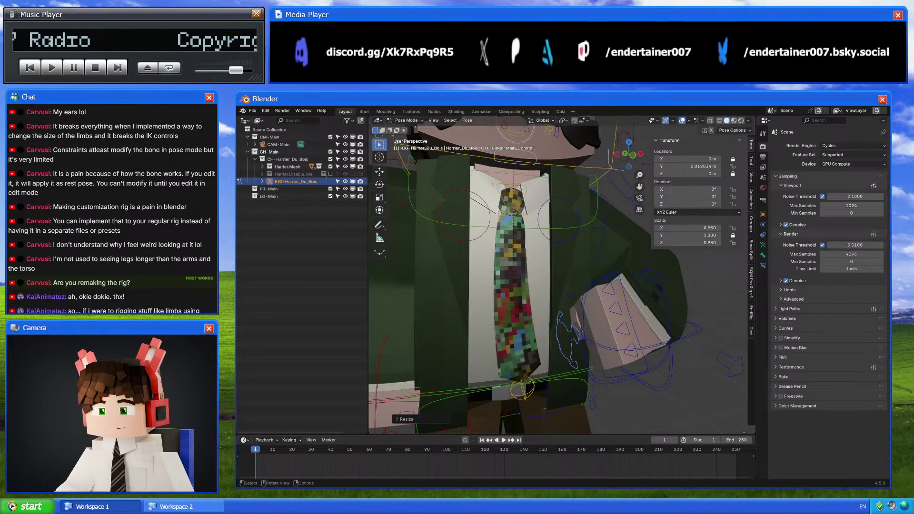
{"action": "key", "text": "r"}
{"action": "key", "text": "x"}
{"action": "key", "text": "x"}
{"action": "left_click", "coordinate": [669, 354]}
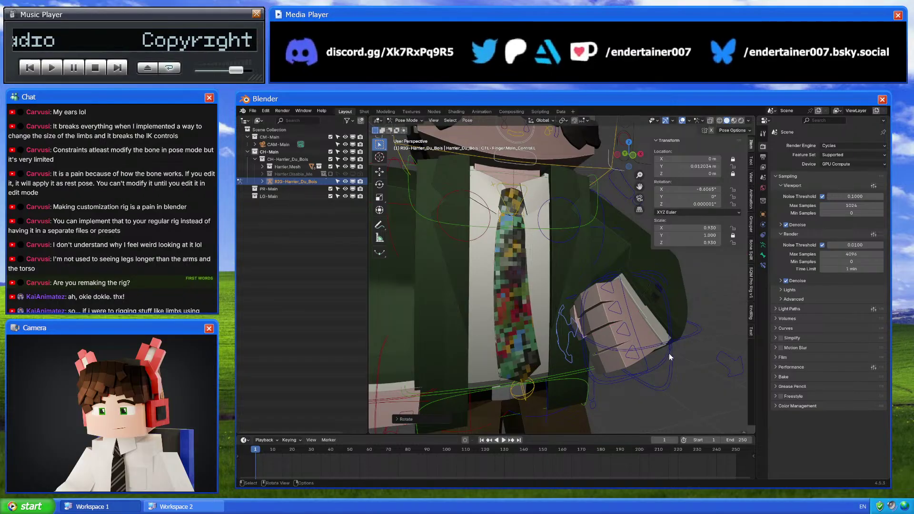
Extend the left index finger by moving its control about 0.13 m along Y and scaling it to about 1.21 on Y and Z
{"action": "middle_click_drag", "start_coordinate": [670, 354], "coordinate": [560, 275]}
{"action": "left_click", "coordinate": [558, 276]}
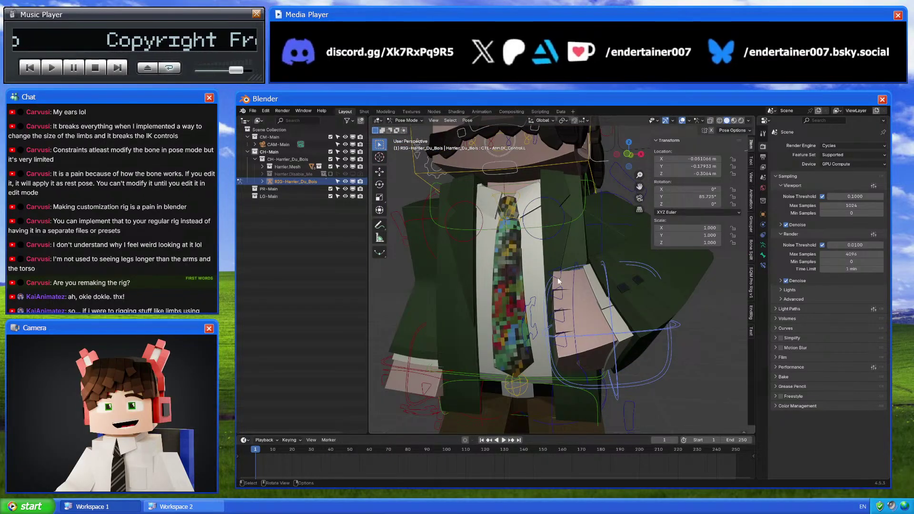
{"action": "key", "text": "g"}
{"action": "key", "text": "s"}
{"action": "key", "text": "shift+x"}
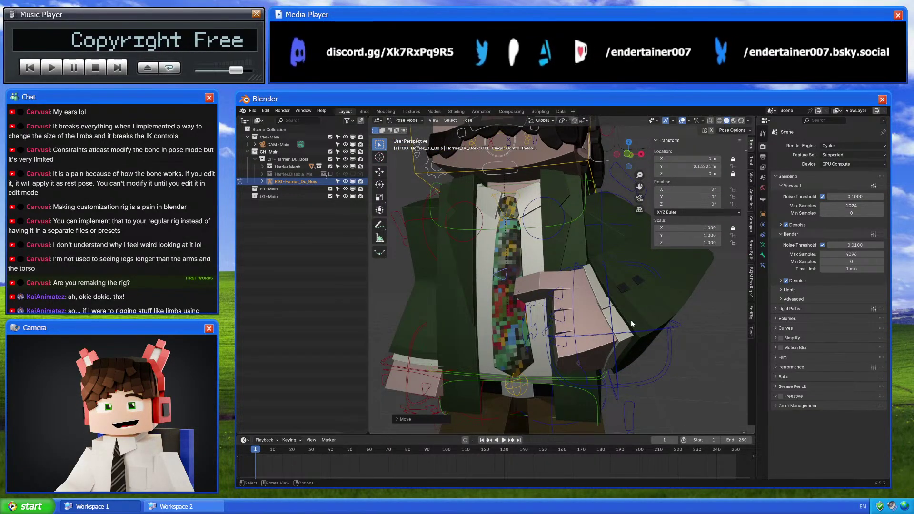
{"action": "left_click", "coordinate": [630, 320]}
{"action": "middle_click_drag", "start_coordinate": [629, 321], "coordinate": [668, 345]}
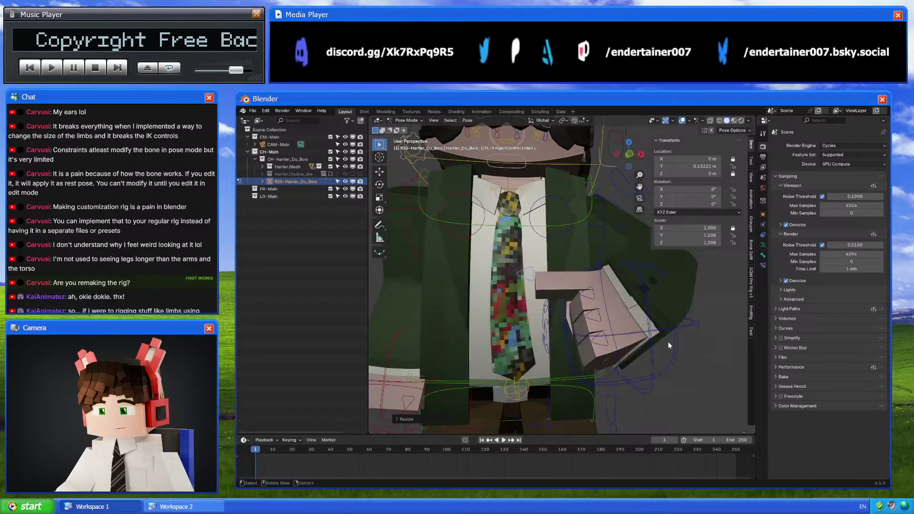
Extend the left thumb by moving its control to about 0.109 m on Y and scaling it to about 1.31 on X and Y
{"action": "middle_click_drag", "start_coordinate": [607, 304], "coordinate": [588, 244]}
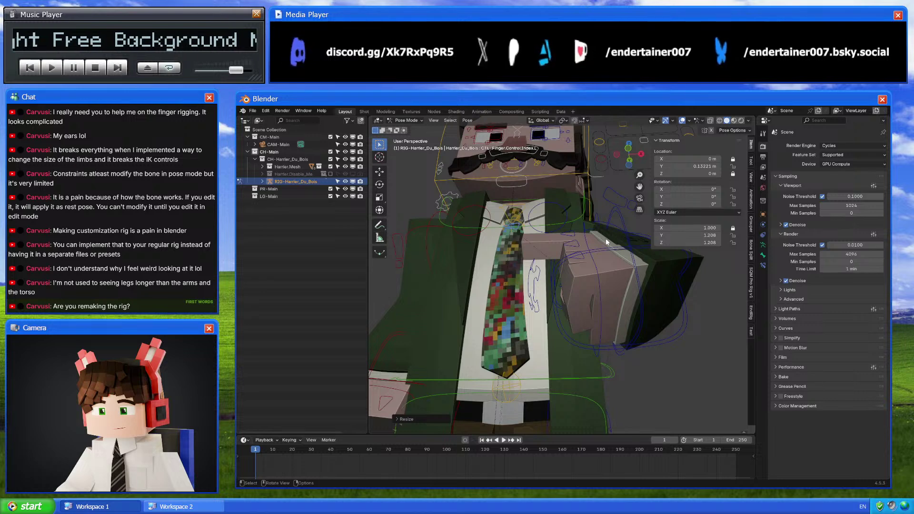
{"action": "middle_click_drag", "start_coordinate": [643, 216], "coordinate": [567, 334]}
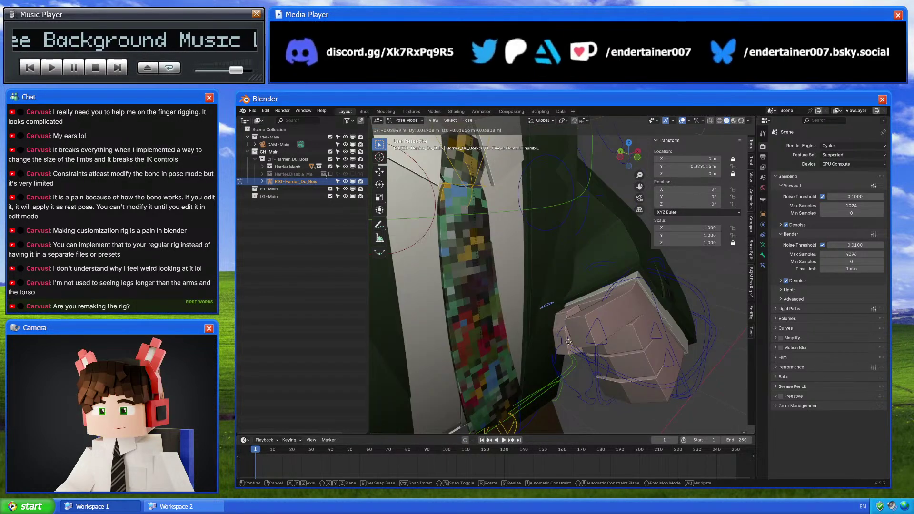
{"action": "left_click_drag", "start_coordinate": [567, 334], "coordinate": [561, 350]}
{"action": "key", "text": "s"}
{"action": "key", "text": "shift+z"}
{"action": "left_click", "coordinate": [635, 330]}
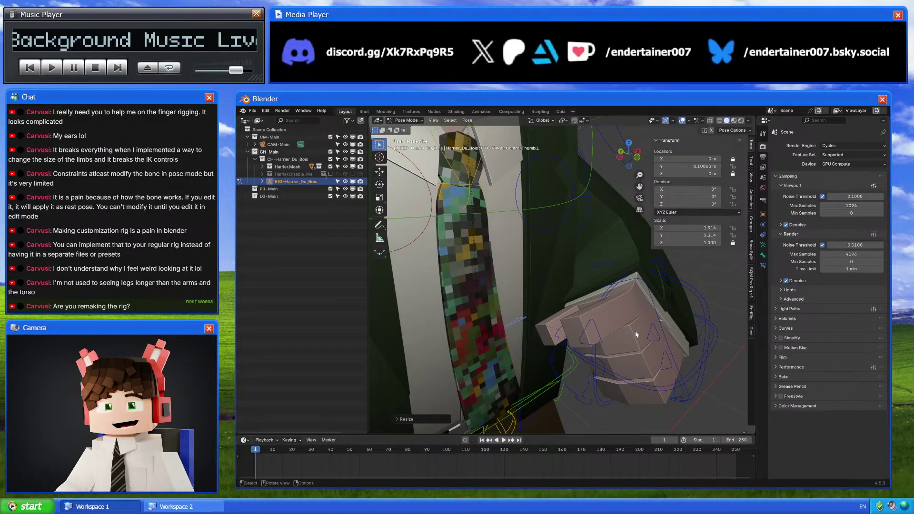
Rotate the left thumb control to about -68° on its local X axis
{"action": "key", "text": "r"}
{"action": "key", "text": "x"}
{"action": "key", "text": "x"}
{"action": "left_click", "coordinate": [585, 335]}
{"action": "middle_click_drag", "start_coordinate": [585, 336], "coordinate": [608, 251]}
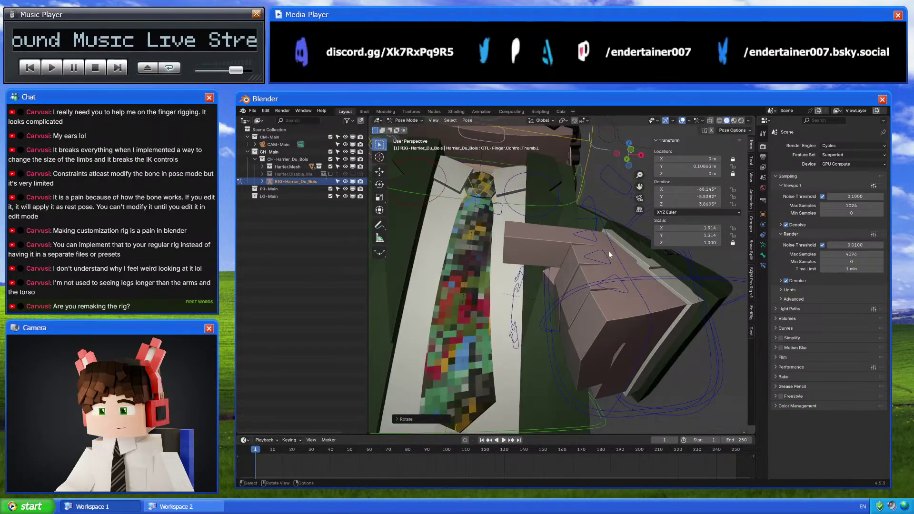
Nudge the left hand's IK control slightly in left side view
{"action": "left_click", "coordinate": [617, 220]}
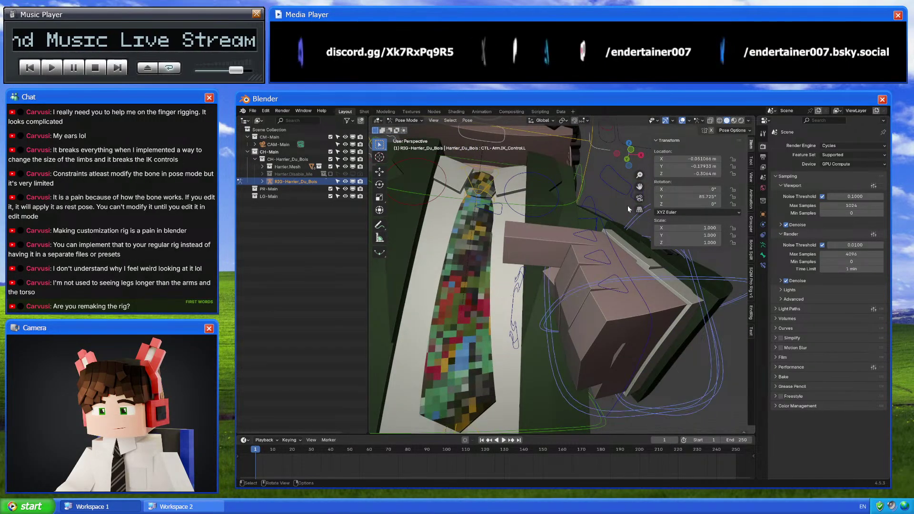
{"action": "left_click", "coordinate": [618, 154]}
{"action": "key", "text": "g"}
{"action": "left_click", "coordinate": [699, 308]}
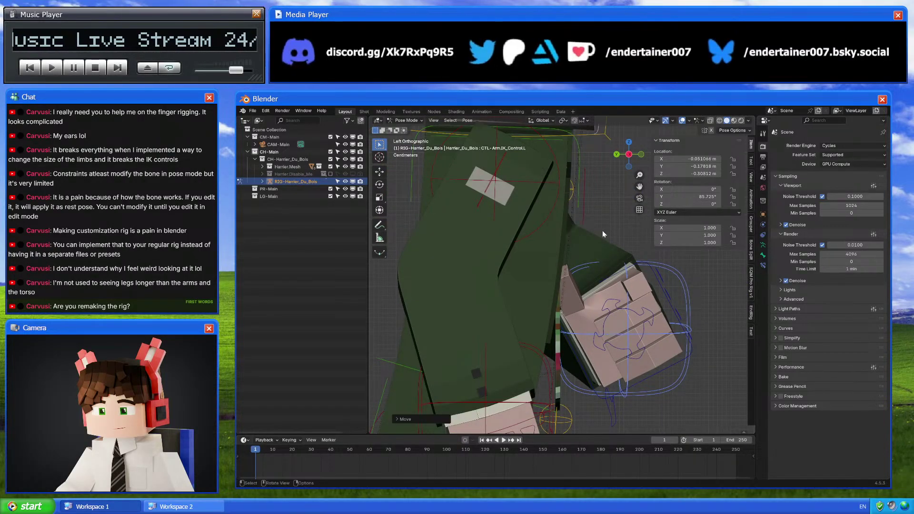
Move the left shoulder's pivot control forward in right side view and shift the left hand's IK control slightly
{"action": "middle_click_drag", "start_coordinate": [602, 234], "coordinate": [595, 179]}
{"action": "left_click", "coordinate": [639, 156]}
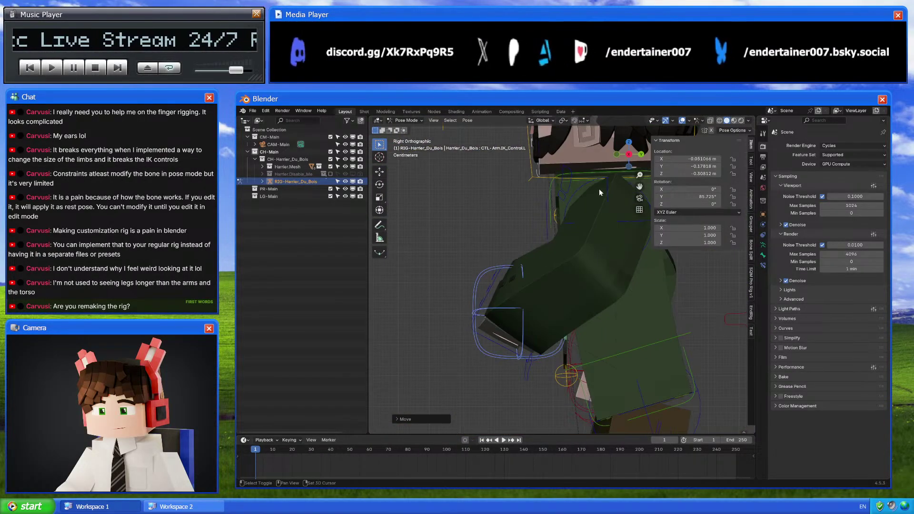
{"action": "left_click", "coordinate": [607, 189]}
{"action": "left_click", "coordinate": [610, 216]}
{"action": "key", "text": "g"}
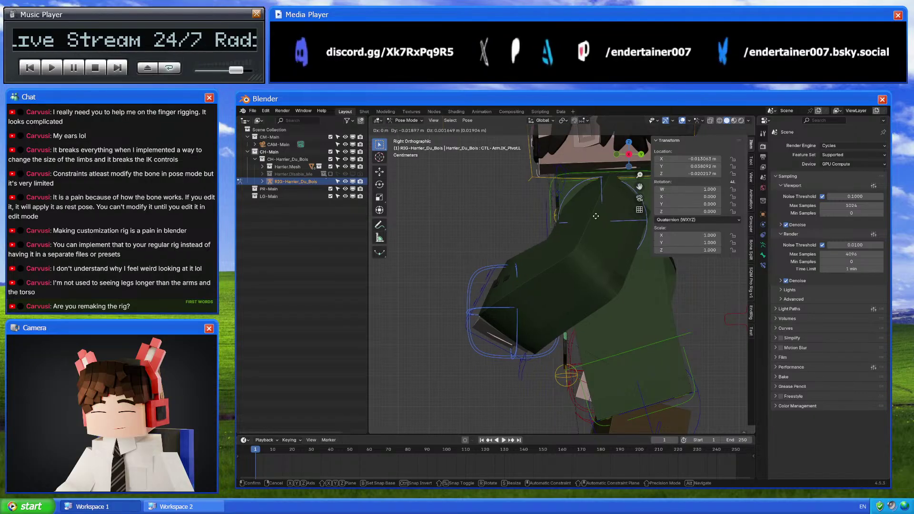
{"action": "left_click", "coordinate": [521, 277]}
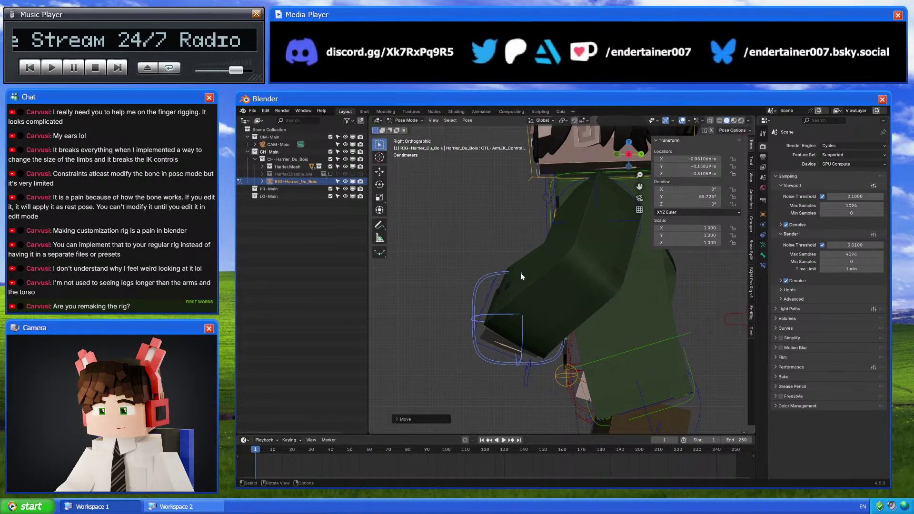
Rotate the left wrist's IK control around Y and its local Z to about -45° X, 14° Y and 52° Z
{"action": "middle_click_drag", "start_coordinate": [643, 315], "coordinate": [669, 310]}
{"action": "left_click", "coordinate": [655, 292]}
{"action": "key", "text": "r"}
{"action": "key", "text": "y"}
{"action": "left_click", "coordinate": [642, 299]}
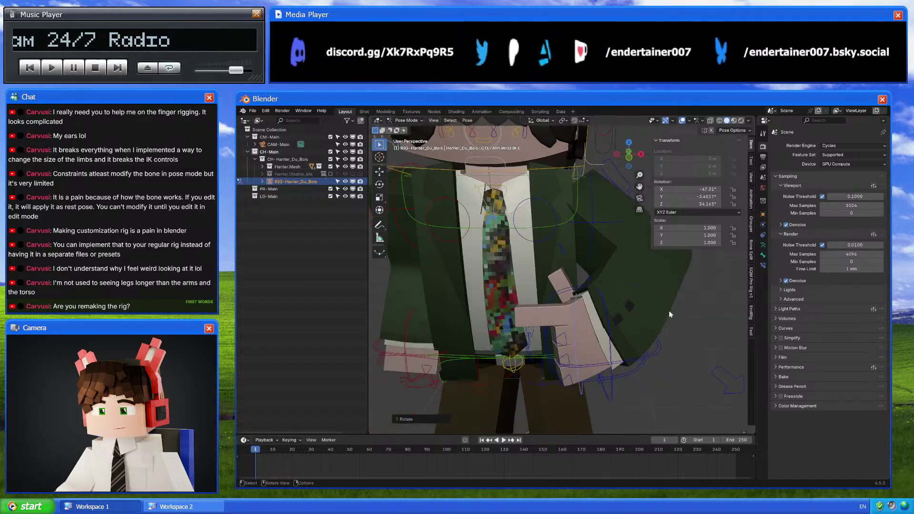
{"action": "key", "text": "r"}
{"action": "key", "text": "z"}
{"action": "key", "text": "z"}
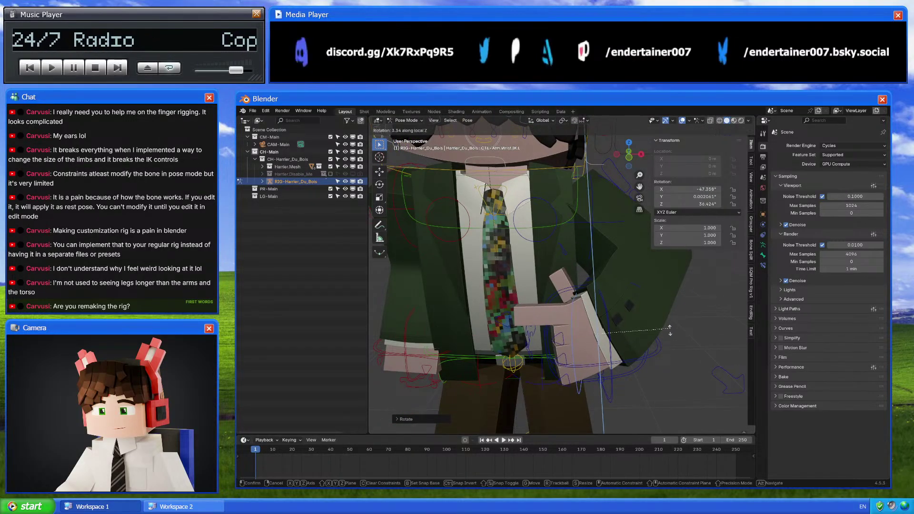
{"action": "left_click", "coordinate": [657, 355]}
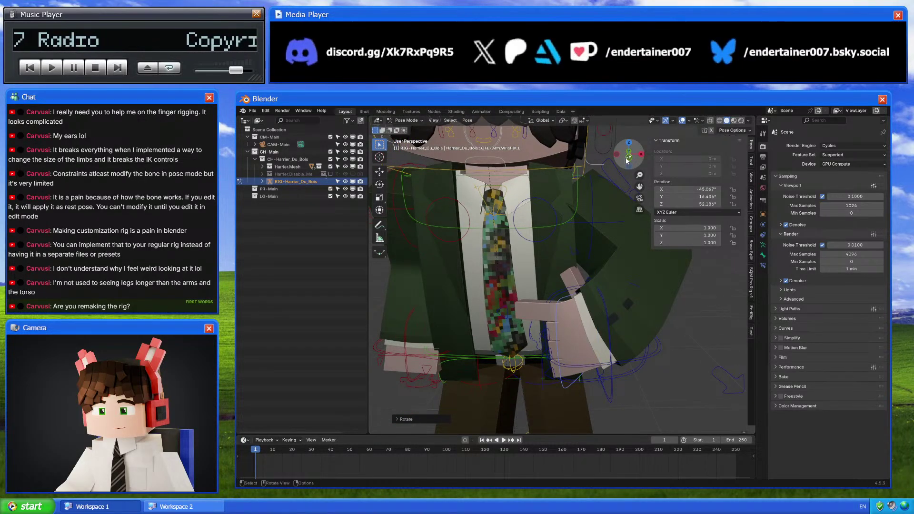
Rotate the left shoulder's pivot control in front view and move it to about -0.008, 0.051, -0.040 m
{"action": "left_click", "coordinate": [628, 158]}
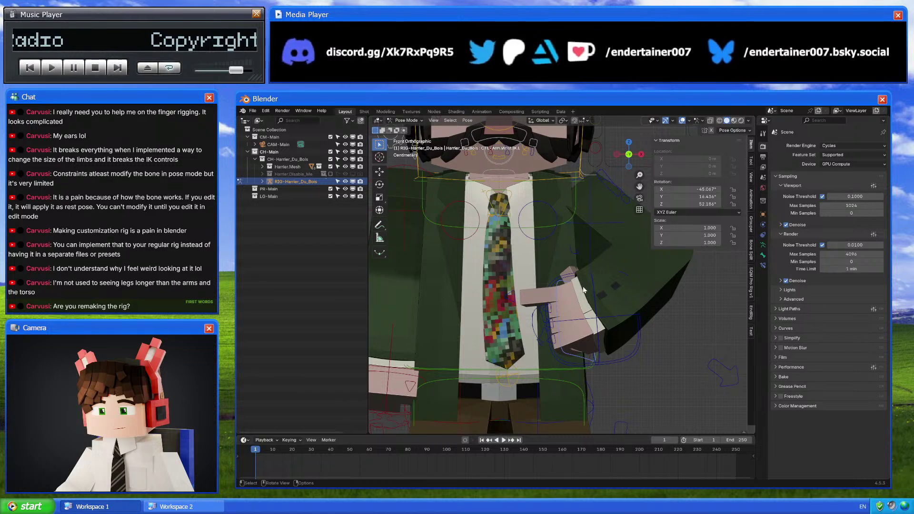
{"action": "left_click", "coordinate": [595, 284]}
{"action": "left_click", "coordinate": [602, 222]}
{"action": "key", "text": "g"}
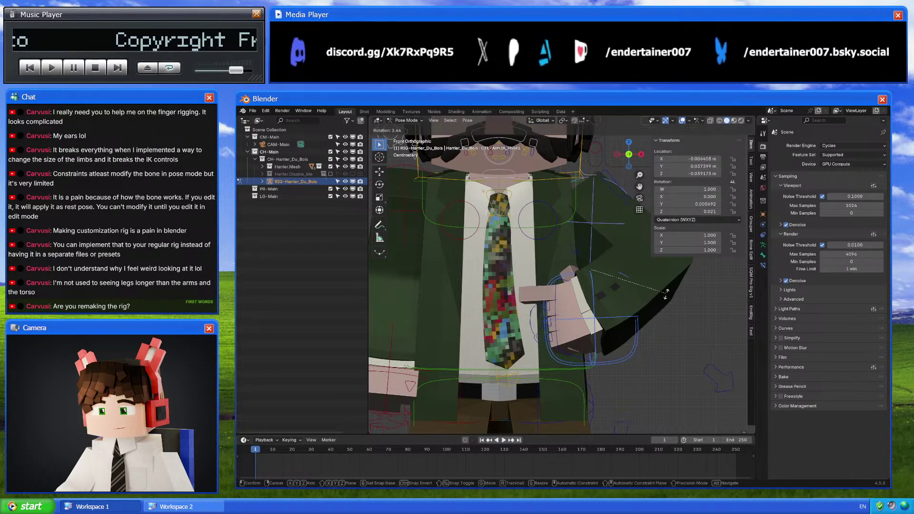
{"action": "left_click", "coordinate": [652, 315]}
Scale the left index finger's control to about 1.208 on Y and Z and move it to about 0.066 m on Y
{"action": "middle_click_drag", "start_coordinate": [629, 316], "coordinate": [594, 354]}
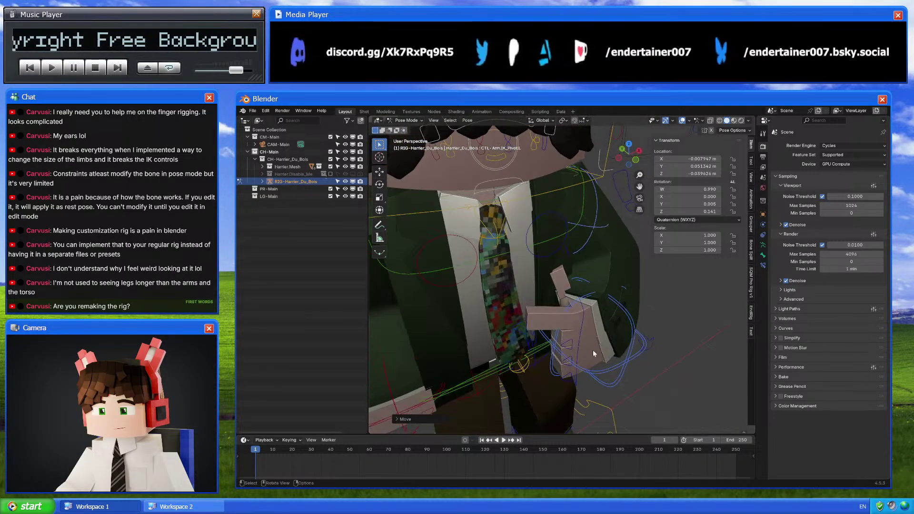
{"action": "left_click", "coordinate": [515, 322]}
{"action": "key", "text": "s"}
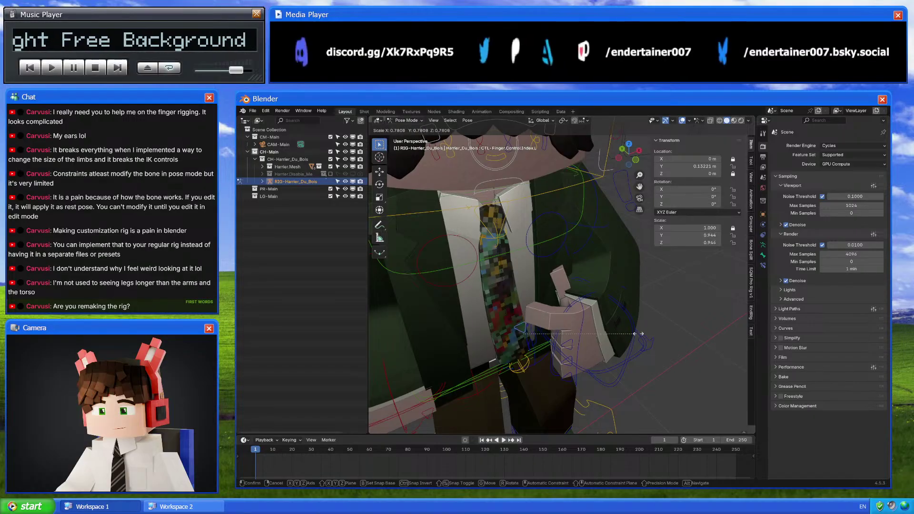
{"action": "key", "text": "g"}
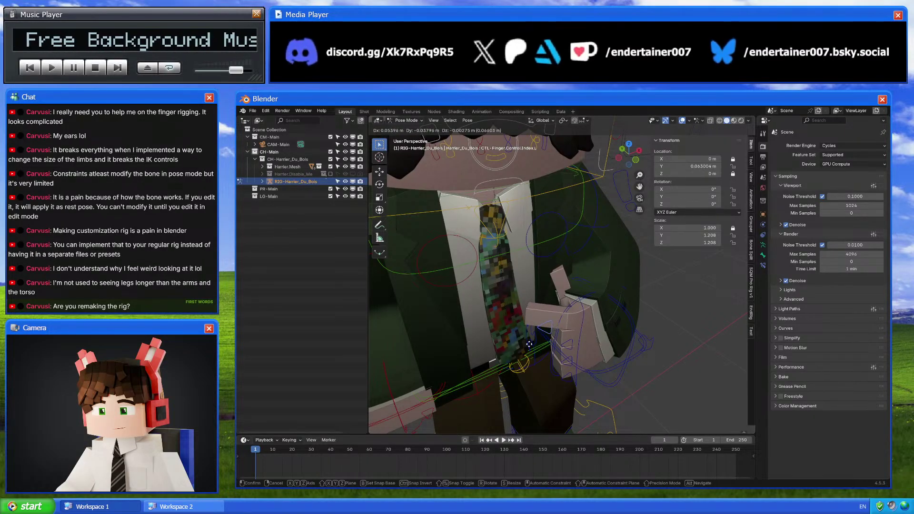
{"action": "left_click", "coordinate": [518, 345]}
Display the armature's data properties and enlarge the bone collections list to show every collection
{"action": "key", "text": "KP_1"}
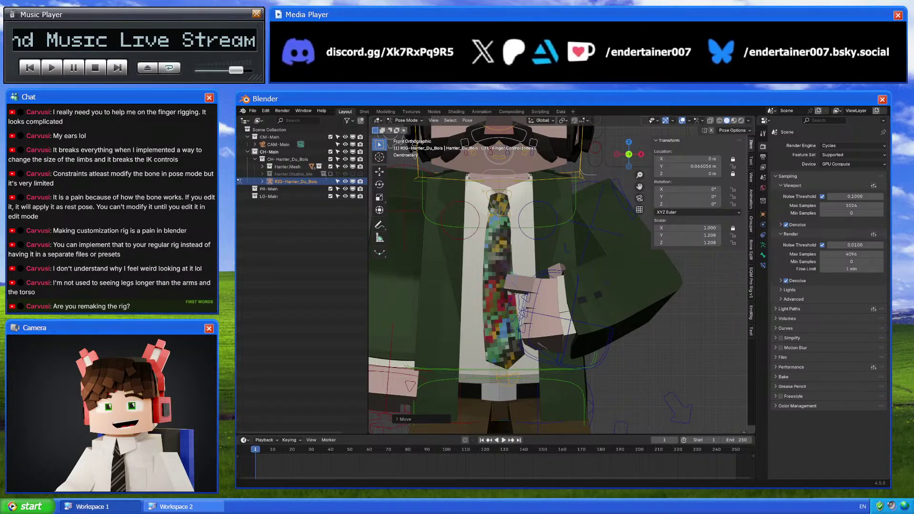
{"action": "middle_click_drag", "start_coordinate": [598, 262], "coordinate": [616, 262]}
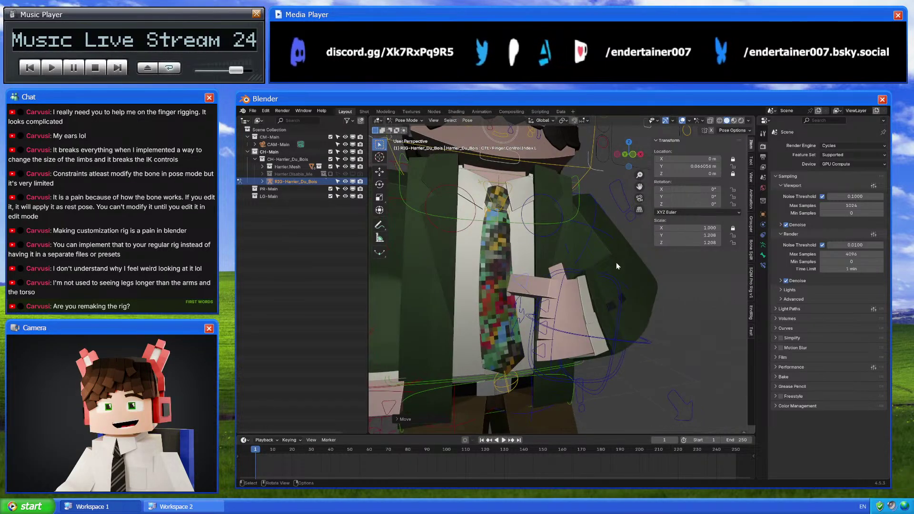
{"action": "left_click", "coordinate": [763, 245]}
{"action": "middle_click_drag", "start_coordinate": [595, 304], "coordinate": [591, 265]}
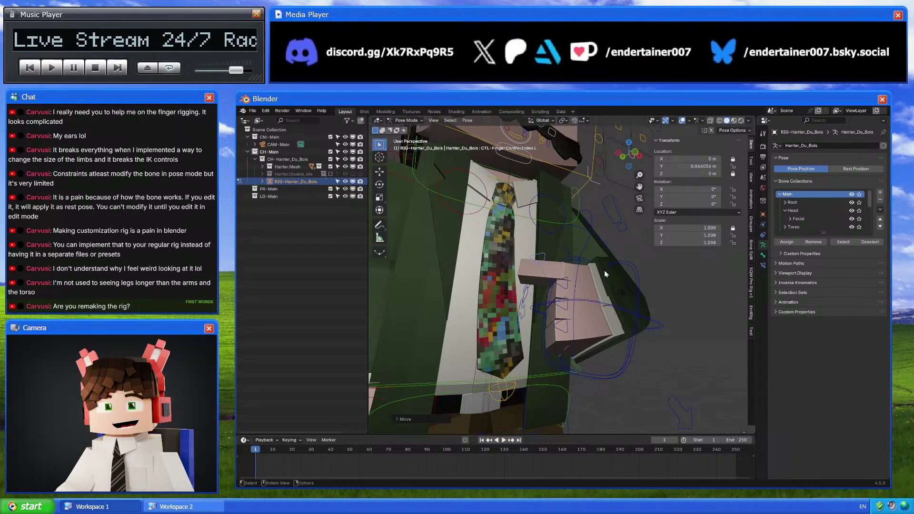
{"action": "middle_click_drag", "start_coordinate": [604, 270], "coordinate": [584, 285]}
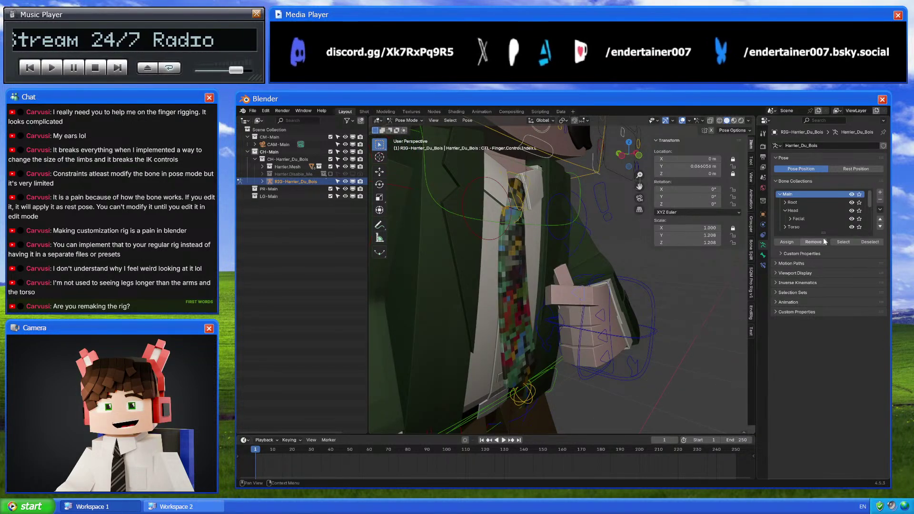
{"action": "left_click_drag", "start_coordinate": [824, 240], "coordinate": [824, 340]}
{"action": "middle_click_drag", "start_coordinate": [637, 333], "coordinate": [593, 302]}
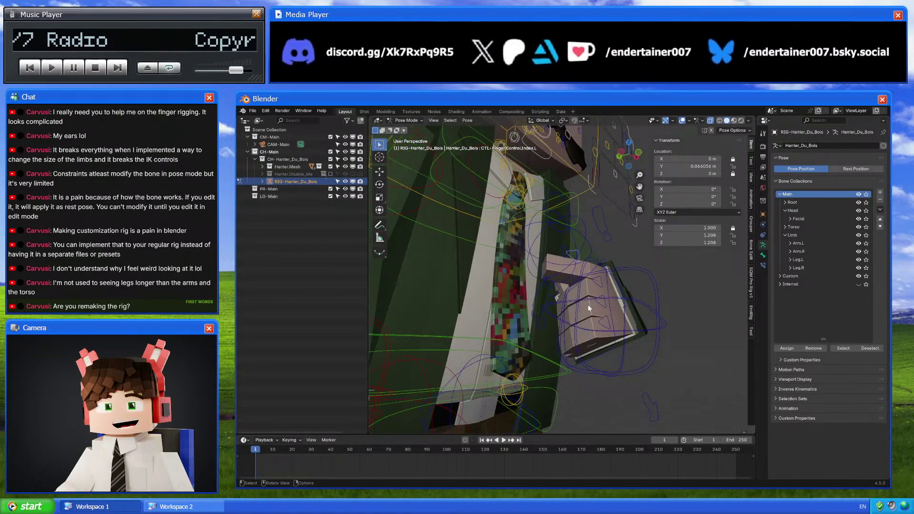
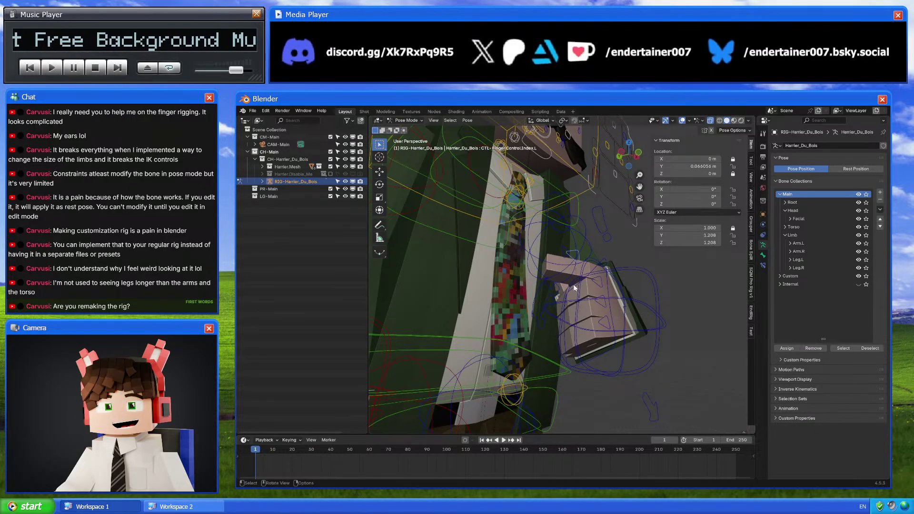
Adjust the left index finger's control slightly along its Y axis
{"action": "mouse_move", "coordinate": [573, 285]}
{"action": "middle_mouse_down"}
{"action": "mouse_move", "coordinate": [565, 338]}
{"action": "mouse_move", "coordinate": [583, 335]}
{"action": "mouse_move", "coordinate": [567, 285]}
{"action": "middle_mouse_up"}
{"action": "key", "text": "g"}
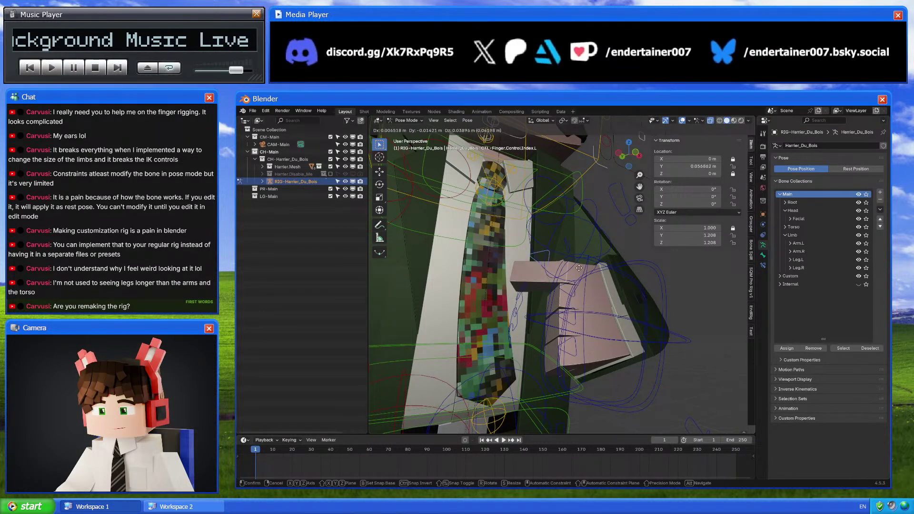
{"action": "left_click", "coordinate": [544, 267]}
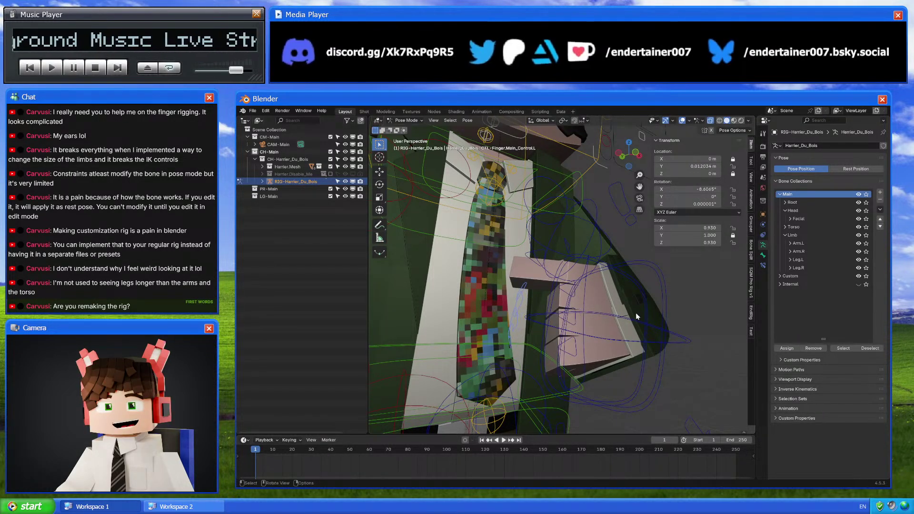
Examine the left hand and arm pose from the front and at an angle
{"action": "middle_click_drag", "start_coordinate": [523, 313], "coordinate": [629, 331]}
{"action": "left_click", "coordinate": [638, 153]}
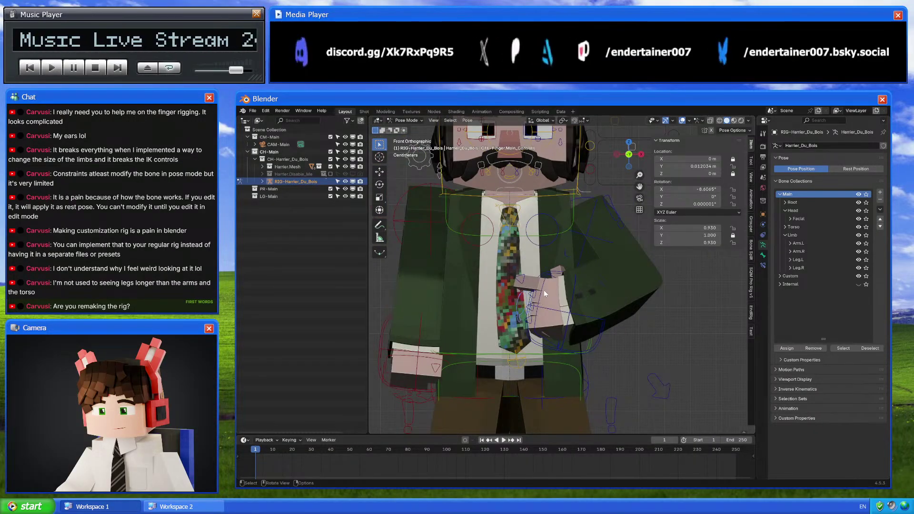
{"action": "scroll", "coordinate": [545, 294], "scroll_direction": "up", "scroll_amount": 2}
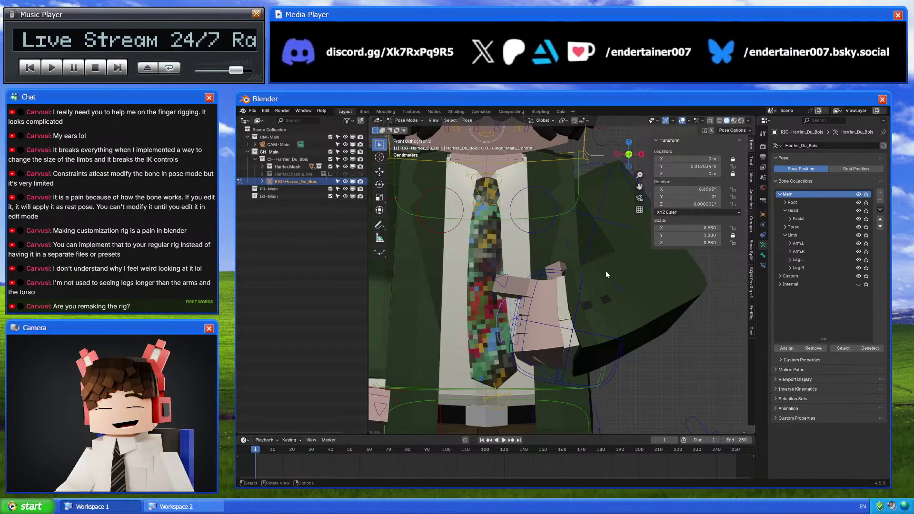
{"action": "middle_click_drag", "start_coordinate": [605, 270], "coordinate": [632, 290]}
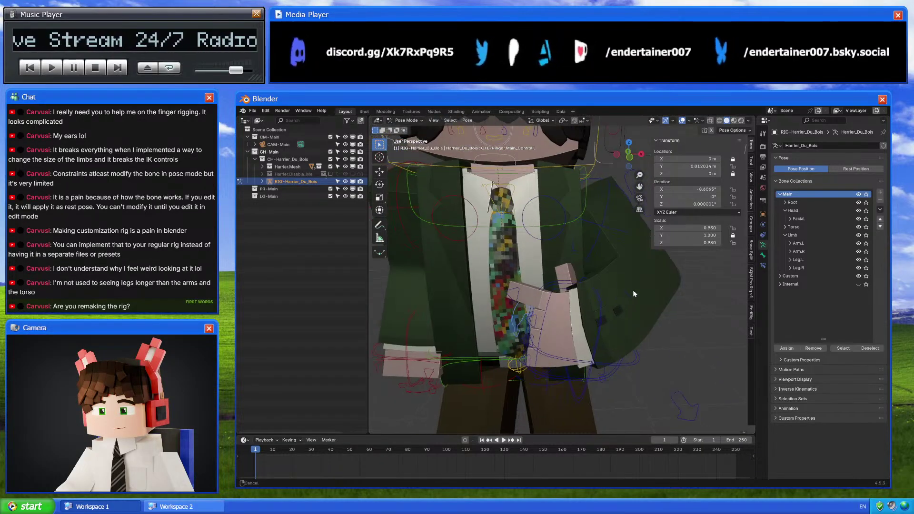
{"action": "scroll", "coordinate": [632, 290], "scroll_direction": "down", "scroll_amount": 4}
{"action": "scroll", "coordinate": [569, 282], "scroll_direction": "up", "scroll_amount": 4}
{"action": "scroll", "coordinate": [569, 282], "scroll_direction": "up", "scroll_amount": 2}
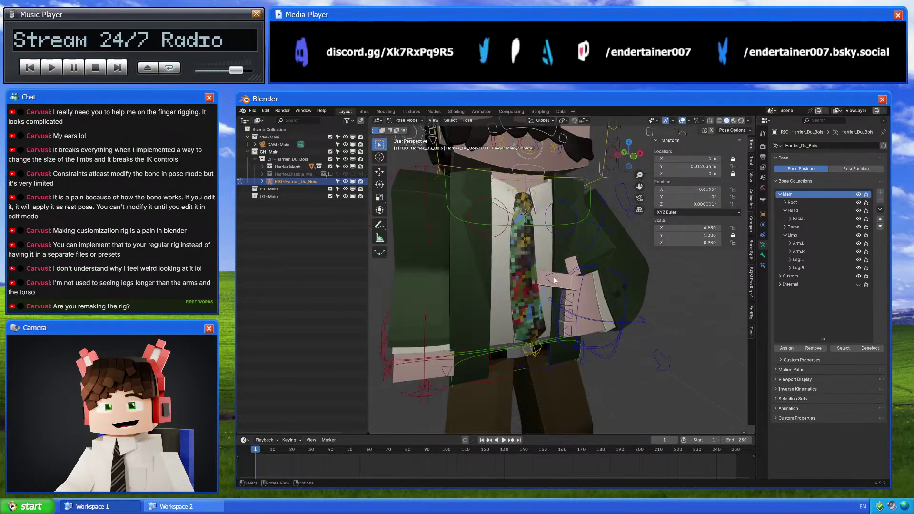
Select the left arm's finger, hand IK, wrist and shoulder pivot controls and copy their pose
{"action": "left_click", "coordinate": [565, 281]}
{"action": "middle_click_drag", "start_coordinate": [563, 279], "coordinate": [563, 334]}
{"action": "left_click", "coordinate": [600, 256]}
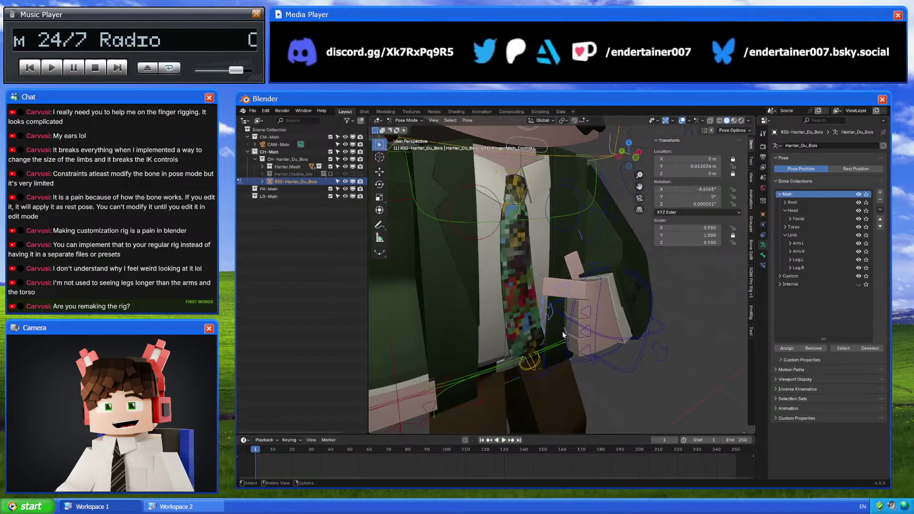
{"action": "left_click", "coordinate": [645, 283]}
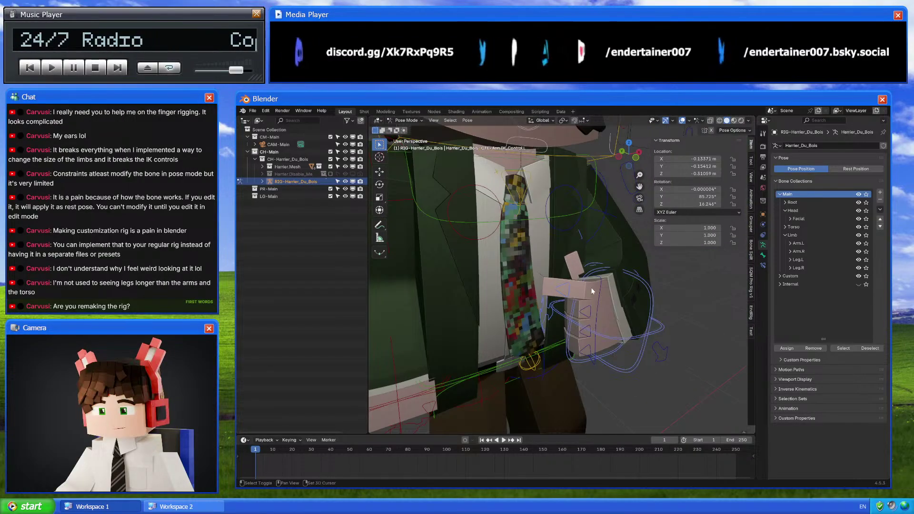
{"action": "left_click", "coordinate": [609, 198]}
{"action": "mouse_move", "coordinate": [609, 198]}
{"action": "middle_mouse_down"}
{"action": "mouse_move", "coordinate": [587, 224]}
{"action": "mouse_move", "coordinate": [597, 236]}
{"action": "middle_mouse_up"}
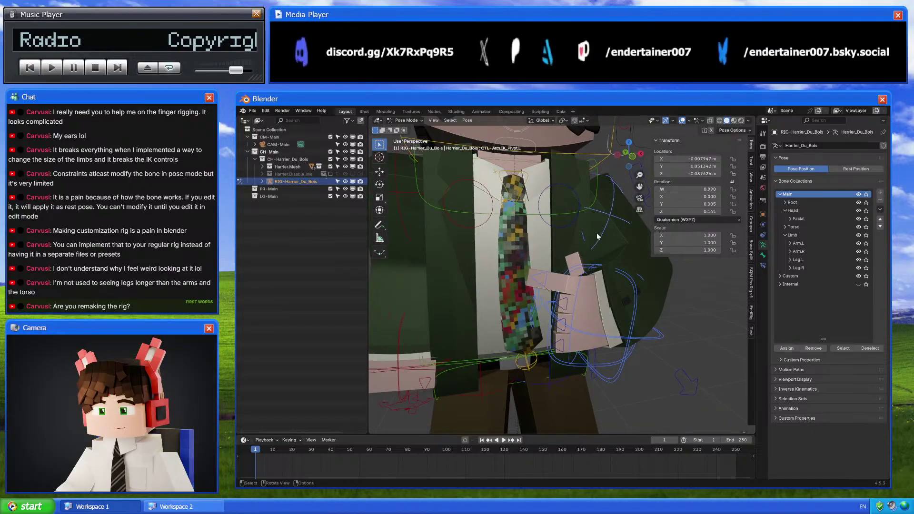
{"action": "key", "text": "ctrl+z"}
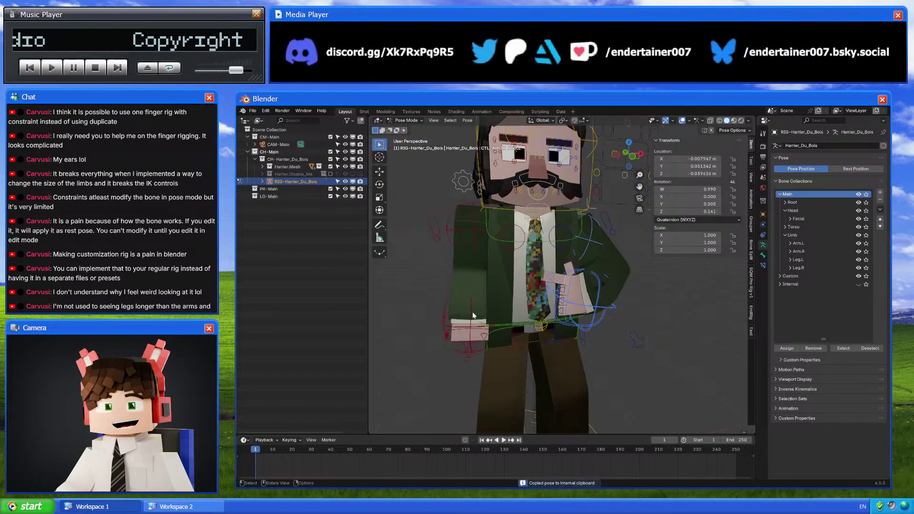
{"action": "key", "text": "ctrl+v"}
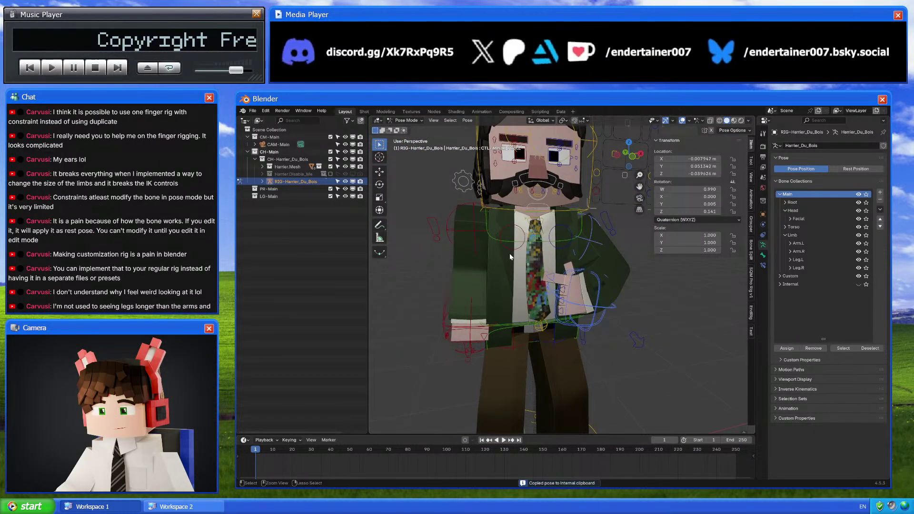
{"action": "middle_click_drag", "start_coordinate": [509, 253], "coordinate": [524, 287]}
{"action": "key", "text": "ctrl+c"}
Select the matching right arm, hand and finger controls and paste the copied pose flipped onto them
{"action": "left_click", "coordinate": [450, 290]}
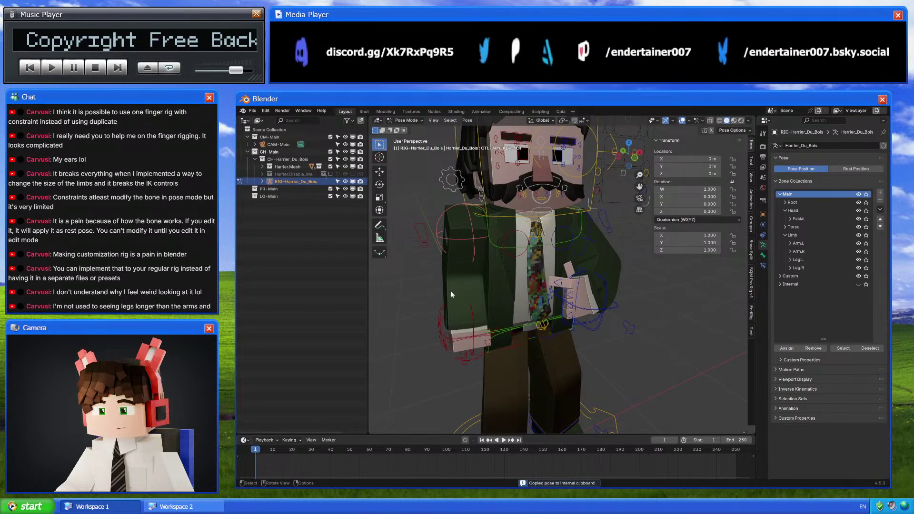
{"action": "left_click", "coordinate": [447, 310], "text": "shift"}
{"action": "mouse_move", "coordinate": [446, 311]}
{"action": "middle_mouse_down"}
{"action": "mouse_move", "coordinate": [498, 307]}
{"action": "mouse_move", "coordinate": [463, 315]}
{"action": "middle_mouse_up"}
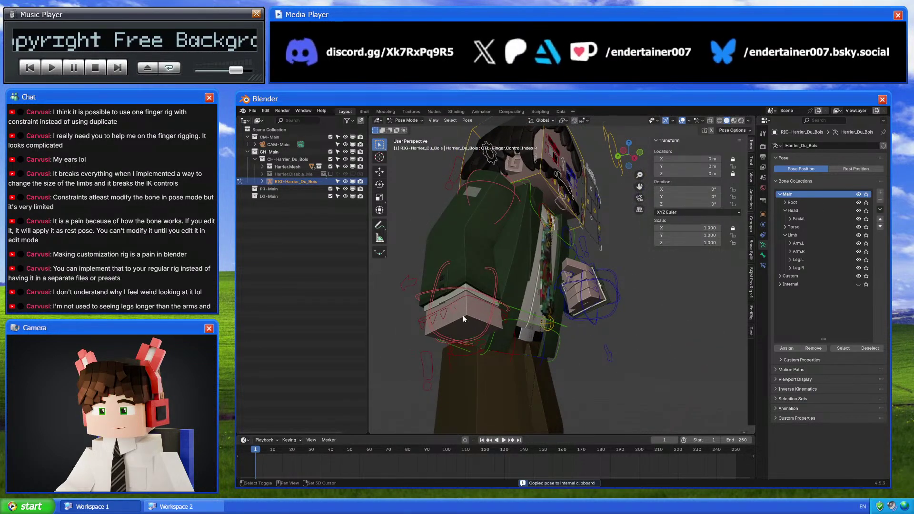
{"action": "left_click", "coordinate": [481, 342]}
{"action": "left_click", "coordinate": [473, 335]}
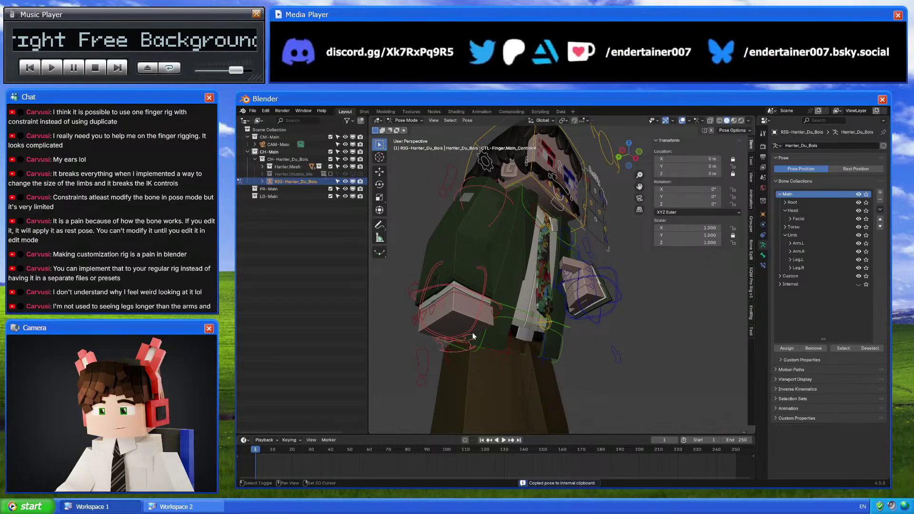
{"action": "left_click", "coordinate": [469, 294]}
{"action": "key", "text": "ctrl+v"}
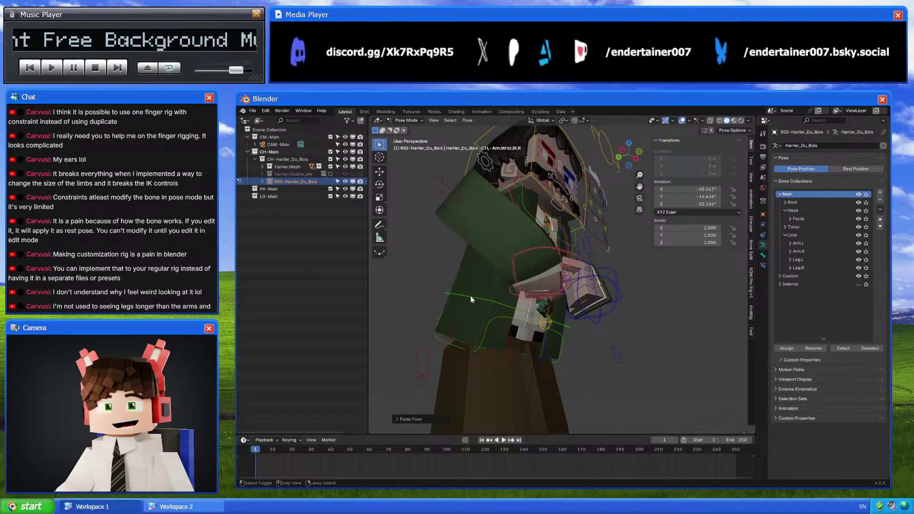
{"action": "middle_click_drag", "start_coordinate": [471, 296], "coordinate": [505, 320]}
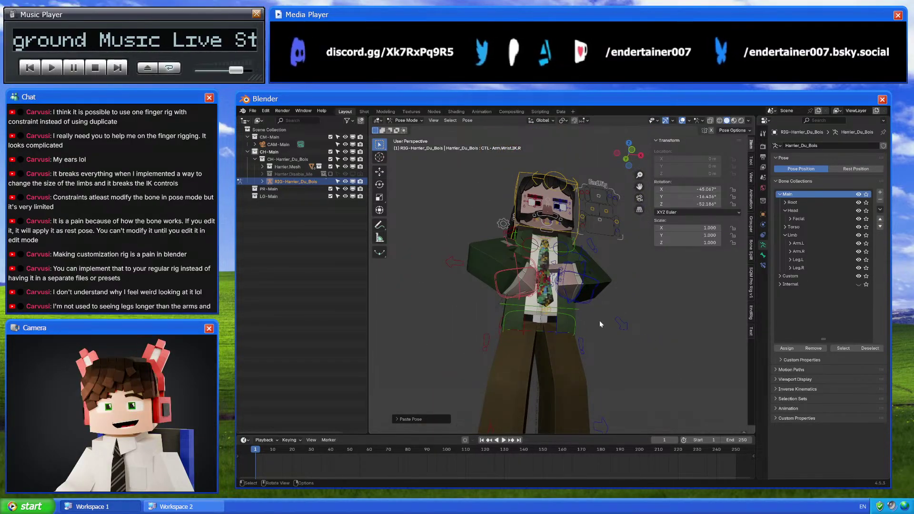
Copy the left elbow pole control's pose and paste it flipped onto the right elbow pole
{"action": "left_click", "coordinate": [623, 325]}
{"action": "key", "text": "ctrl+c"}
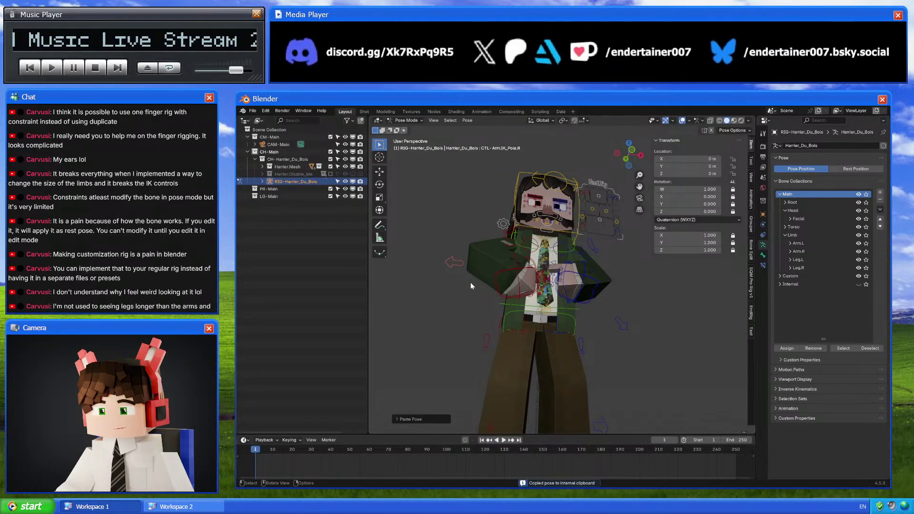
{"action": "key", "text": "ctrl+v"}
{"action": "key", "text": "ctrl+v"}
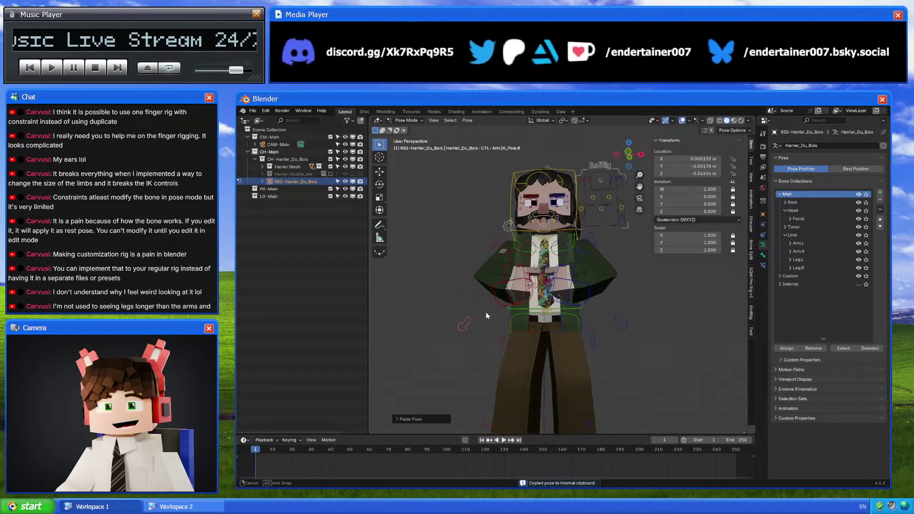
Move the left shoulder's pivot control in front view to about -0.039, 0.077, -0.041 m
{"action": "left_click", "coordinate": [626, 164]}
{"action": "scroll", "coordinate": [581, 289], "scroll_direction": "up", "scroll_amount": 4}
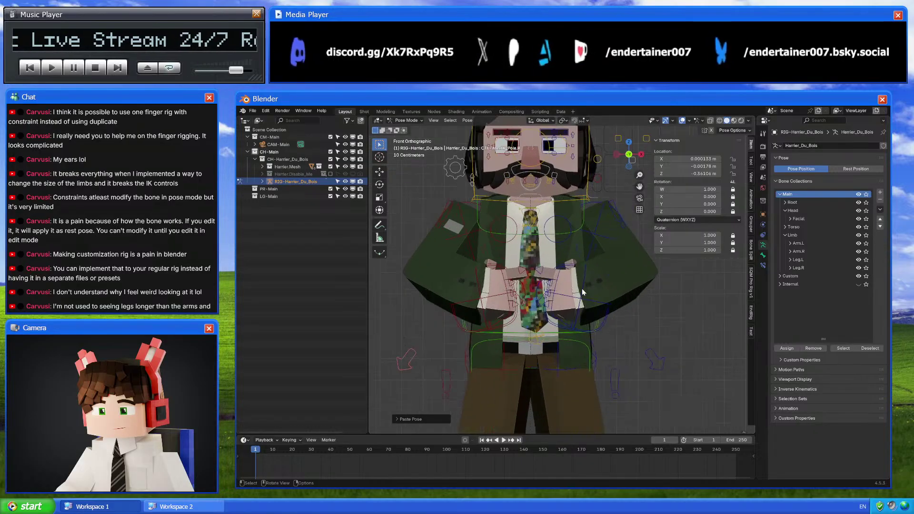
{"action": "left_click", "coordinate": [545, 269]}
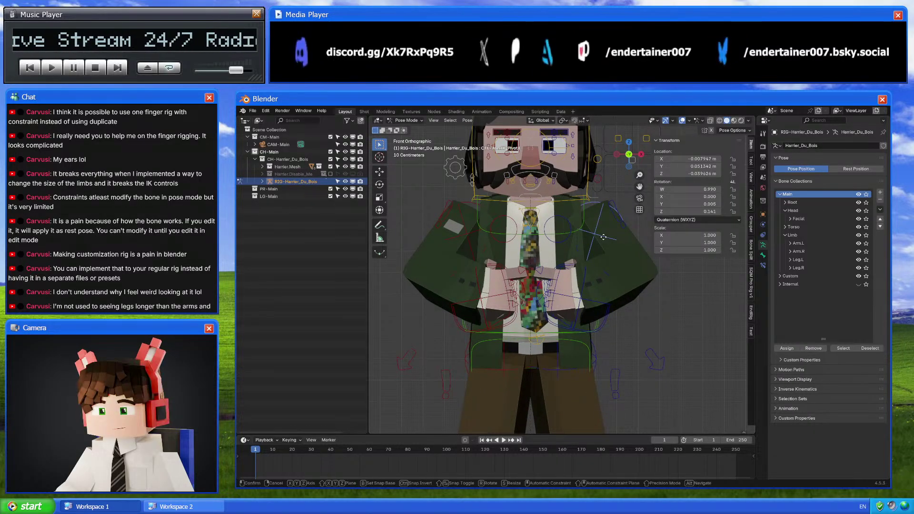
{"action": "key", "text": "g"}
{"action": "left_click", "coordinate": [628, 291]}
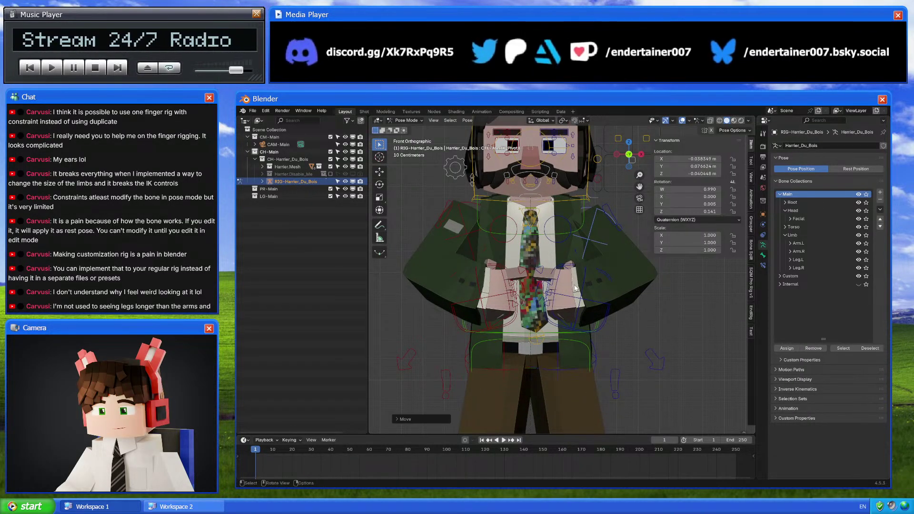
Move the left hand's IK control in front view, refining it along X, to about -0.105, -0.154, -0.292 m
{"action": "left_click", "coordinate": [582, 286]}
{"action": "key", "text": "g"}
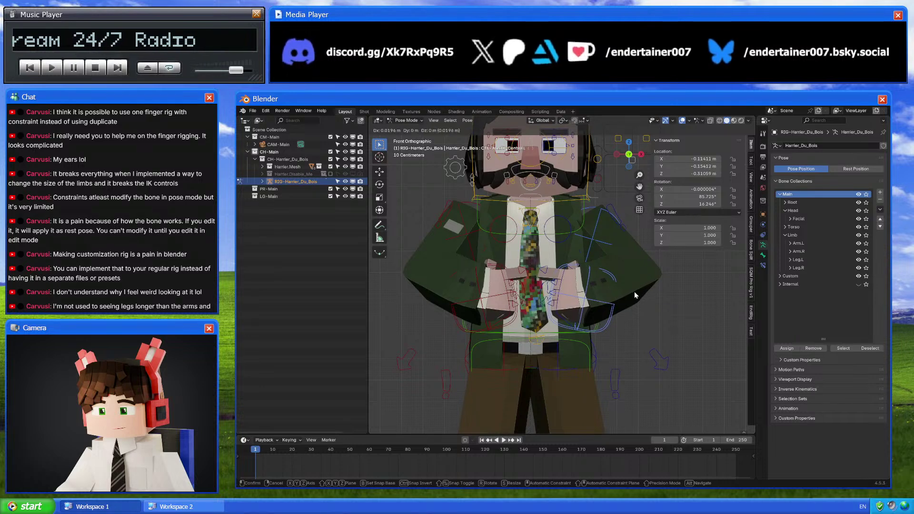
{"action": "left_click", "coordinate": [628, 292]}
{"action": "key", "text": "g"}
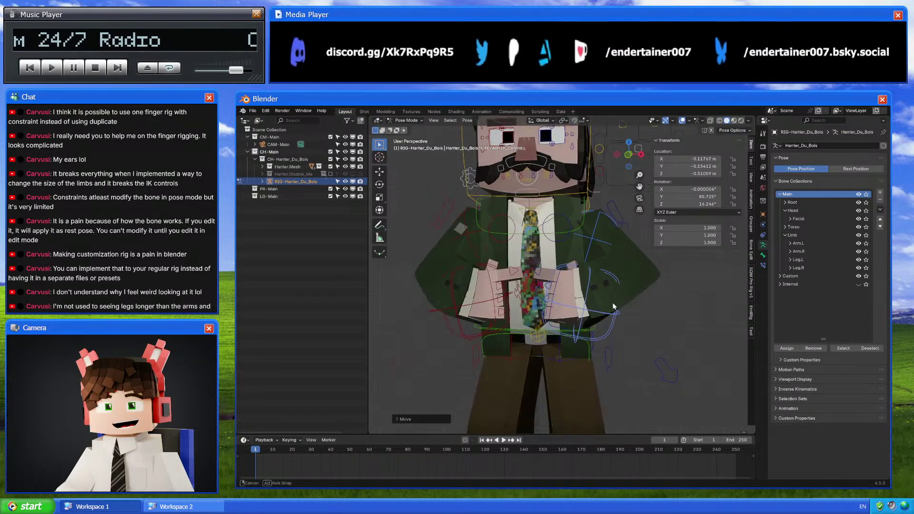
{"action": "middle_click_drag", "start_coordinate": [613, 302], "coordinate": [664, 296], "text": "alt"}
{"action": "key", "text": "y"}
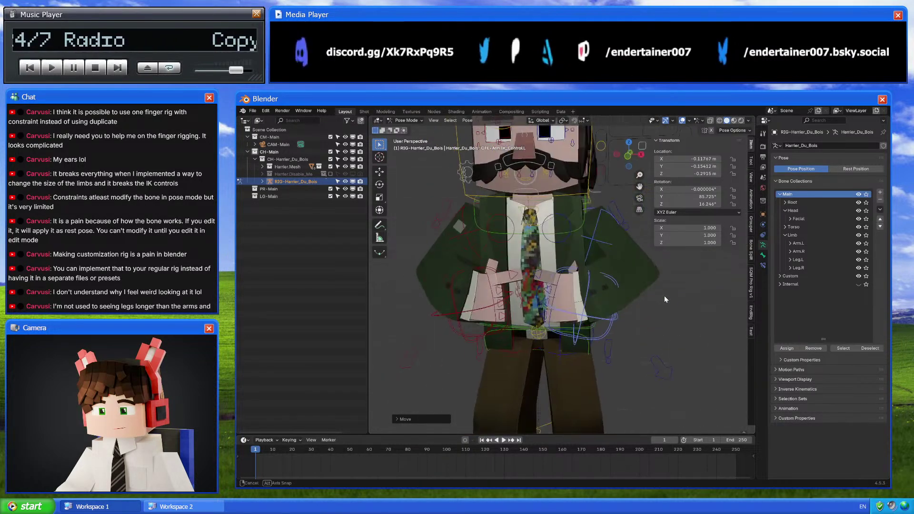
{"action": "key", "text": "x"}
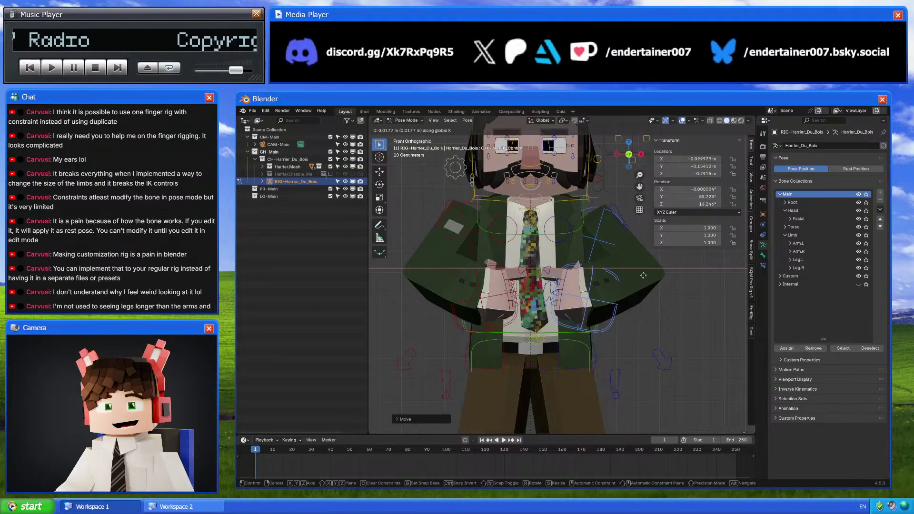
{"action": "key", "text": "Escape"}
Move the left shoulder's pivot control in front view to about -0.031, 0.074, -0.021 m
{"action": "left_click", "coordinate": [597, 233]}
{"action": "key", "text": "g"}
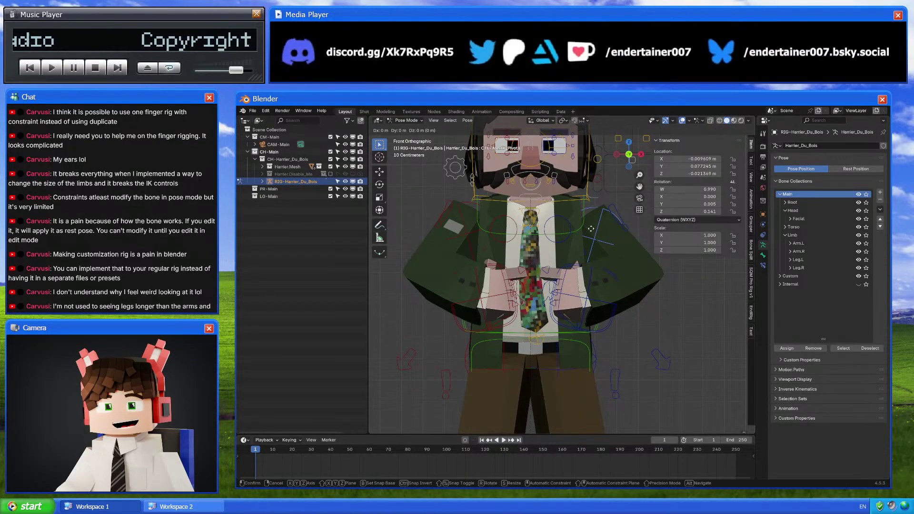
{"action": "left_click", "coordinate": [550, 223]}
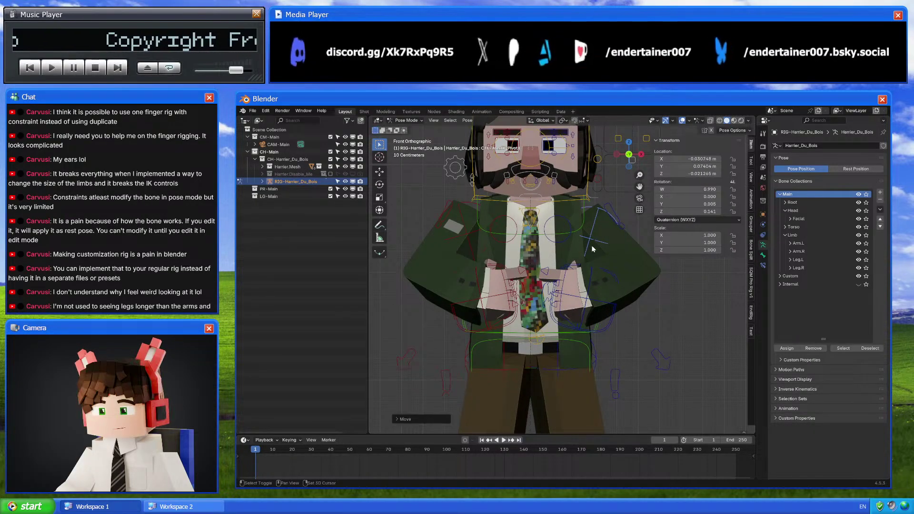
Shift the left hand's IK control along the global Y axis
{"action": "left_click", "coordinate": [590, 269]}
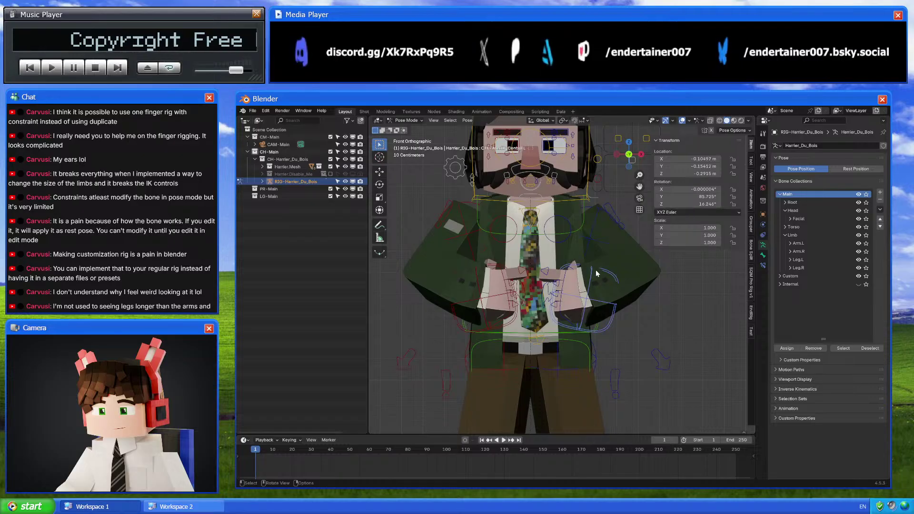
{"action": "middle_click_drag", "start_coordinate": [589, 269], "coordinate": [573, 292]}
{"action": "key", "text": "g"}
{"action": "key", "text": "y"}
{"action": "left_click", "coordinate": [577, 314]}
Rotate the left wrist control around its local Y axis to about -43.7°, 10.6°, 58.1°
{"action": "left_click", "coordinate": [561, 295]}
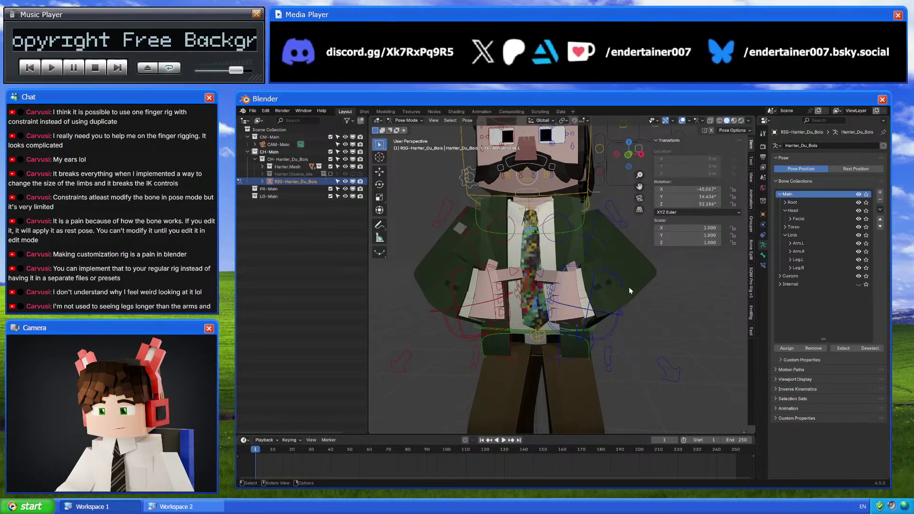
{"action": "key", "text": "r"}
{"action": "key", "text": "y"}
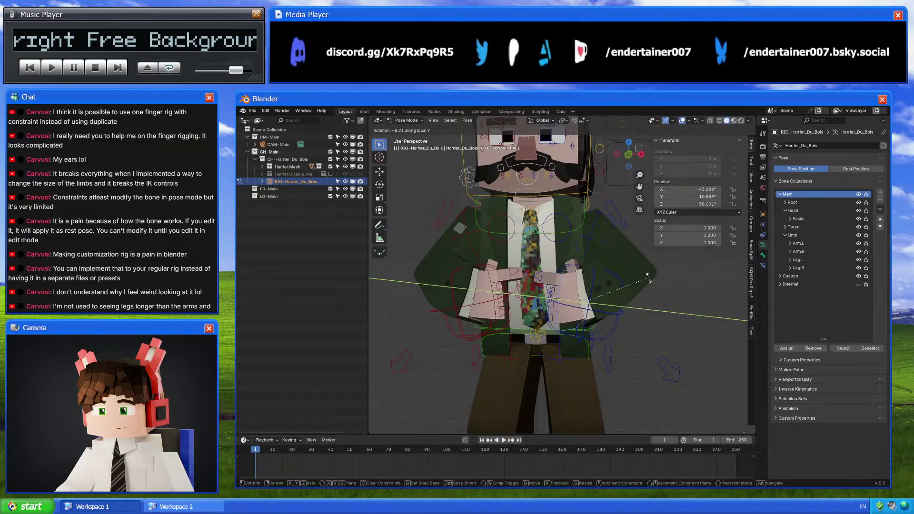
{"action": "left_click", "coordinate": [638, 284]}
Select the left arm's hand IK, wrist, finger, shoulder pivot and elbow pole controls and copy their pose
{"action": "left_click", "coordinate": [562, 268]}
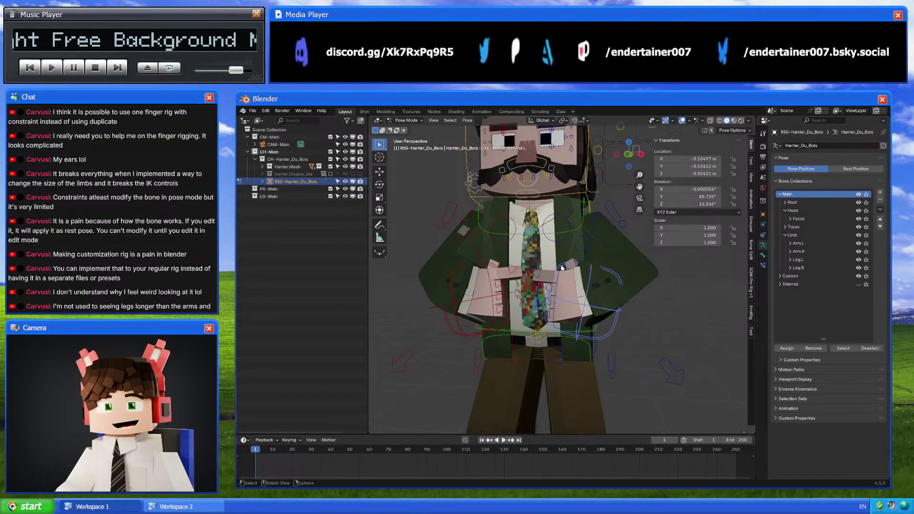
{"action": "left_click", "coordinate": [590, 262], "text": "shift"}
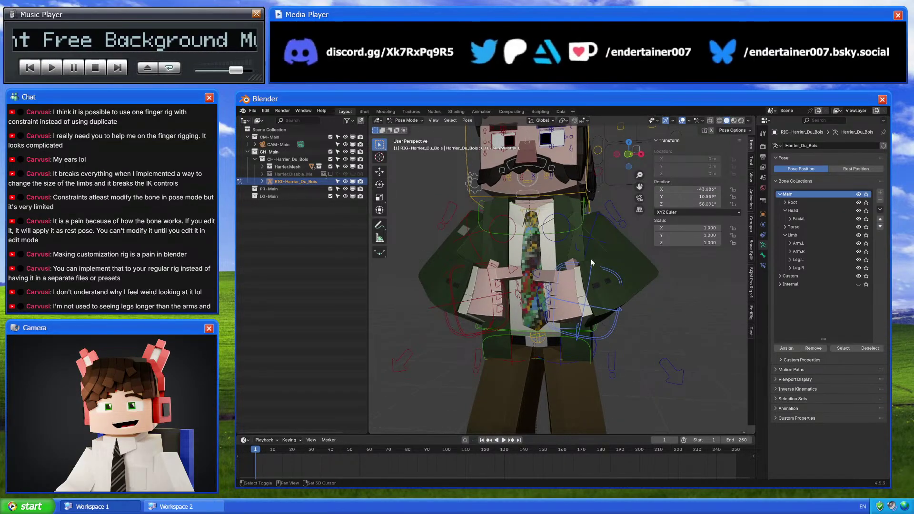
{"action": "left_click", "coordinate": [661, 358]}
{"action": "middle_click_drag", "start_coordinate": [562, 305], "coordinate": [641, 319]}
{"action": "key", "text": "ctrl+c"}
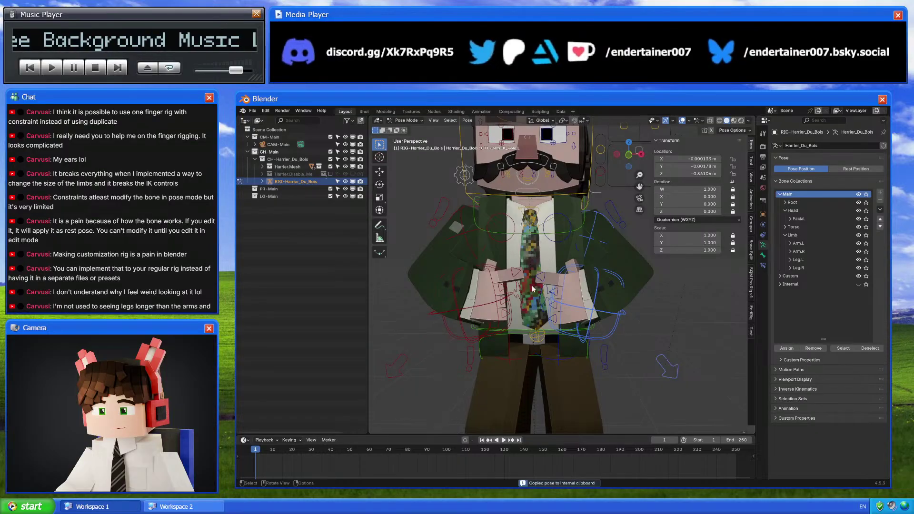
Paste the copied left arm pose flipped onto the right arm controls, including the elbow pole
{"action": "left_click", "coordinate": [495, 268]}
{"action": "key", "text": "ctrl+shift+v"}
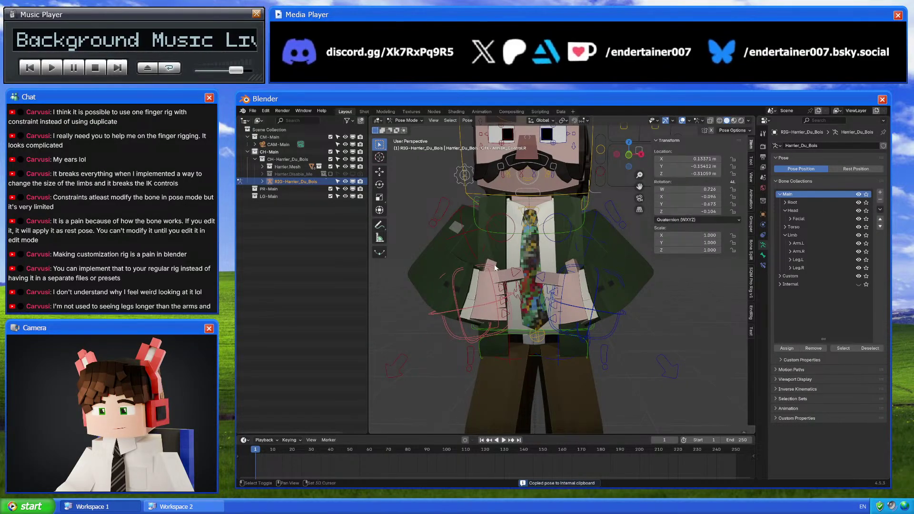
{"action": "left_click", "coordinate": [469, 248]}
{"action": "key", "text": "ctrl+shift+v"}
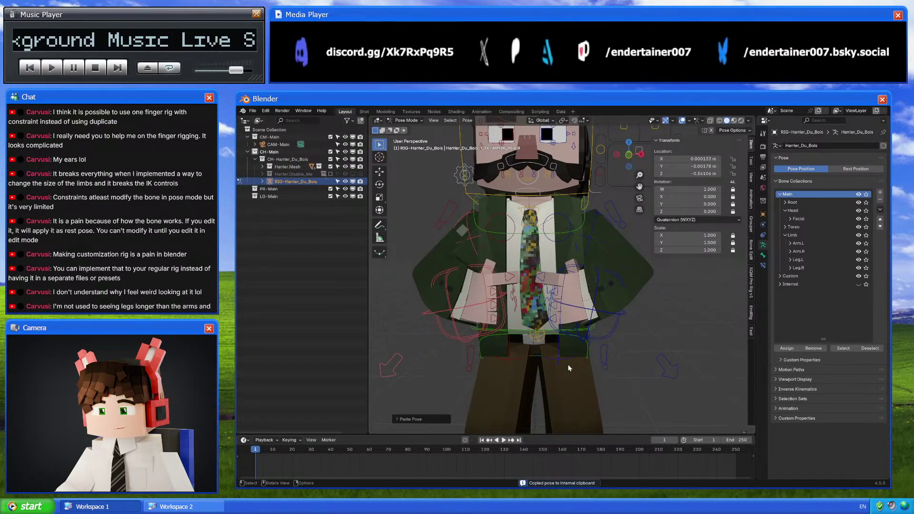
{"action": "scroll", "coordinate": [639, 388], "scroll_direction": "down", "scroll_amount": 4}
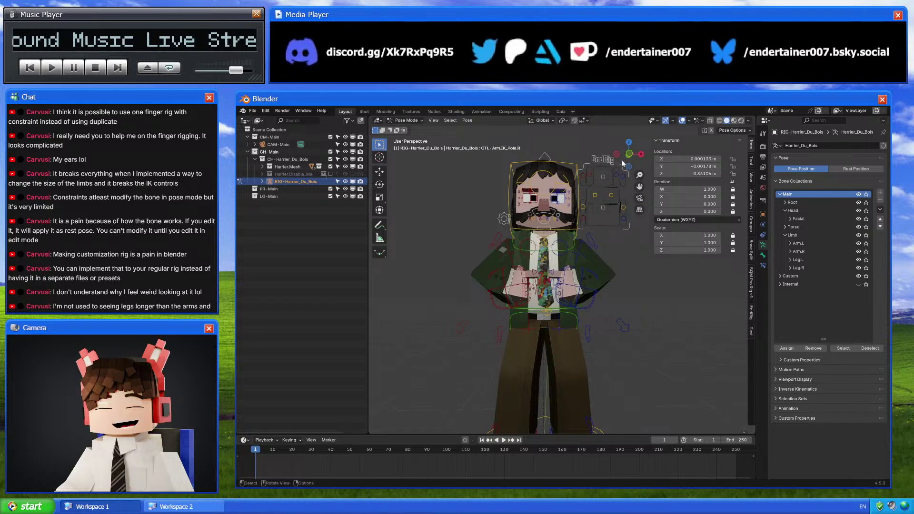
{"action": "left_click", "coordinate": [629, 154]}
{"action": "middle_click_drag", "start_coordinate": [564, 261], "coordinate": [586, 261]}
{"action": "key", "text": "KP_1"}
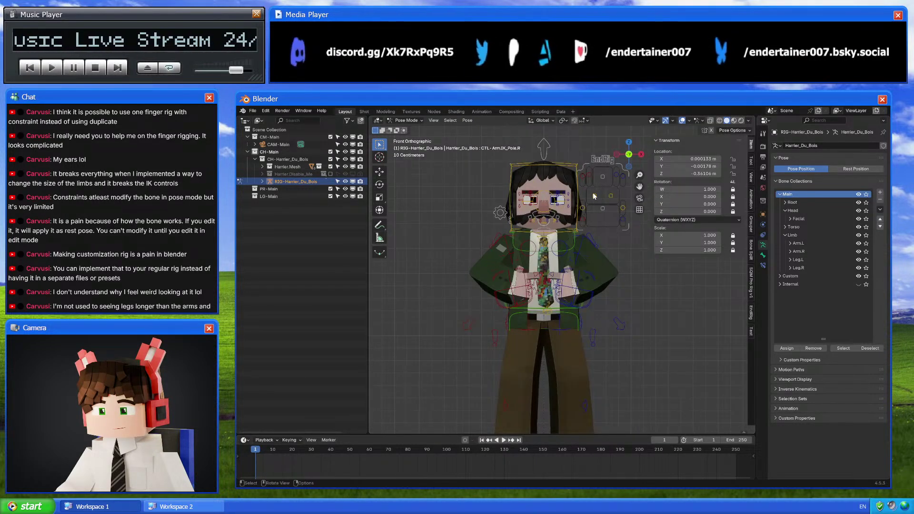
{"action": "middle_click_drag", "start_coordinate": [598, 185], "coordinate": [626, 171]}
{"action": "scroll", "coordinate": [621, 278], "scroll_direction": "up", "scroll_amount": 2}
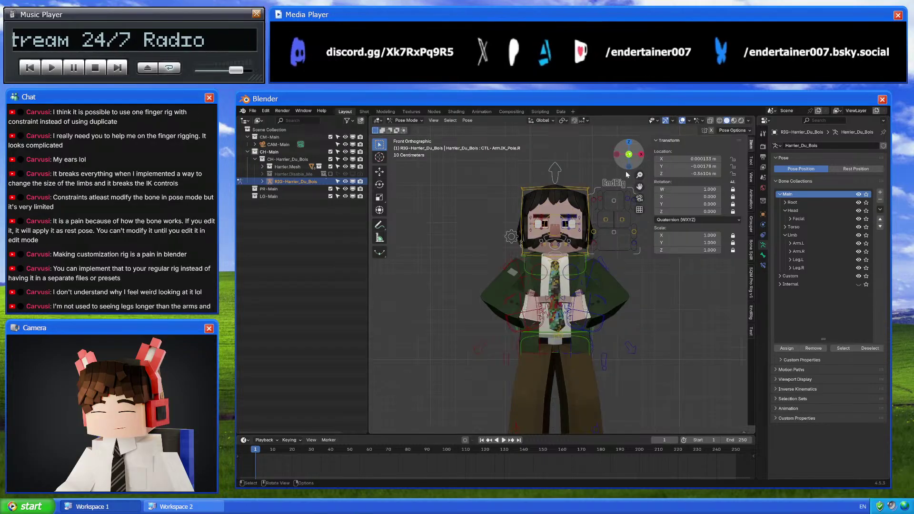
Switch to the Shot workspace, return to Object Mode and select the scene's main camera
{"action": "left_click", "coordinate": [365, 112]}
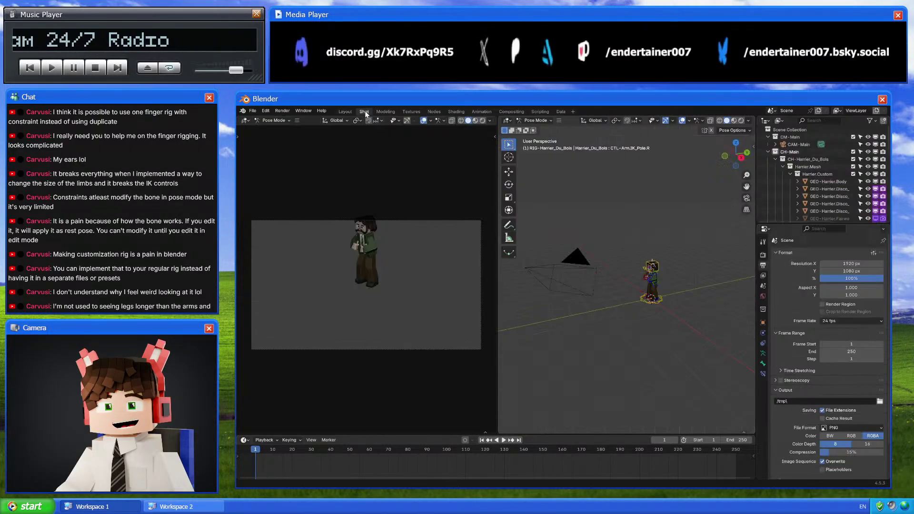
{"action": "key", "text": "ctrl+Tab"}
{"action": "key", "text": "KP_1"}
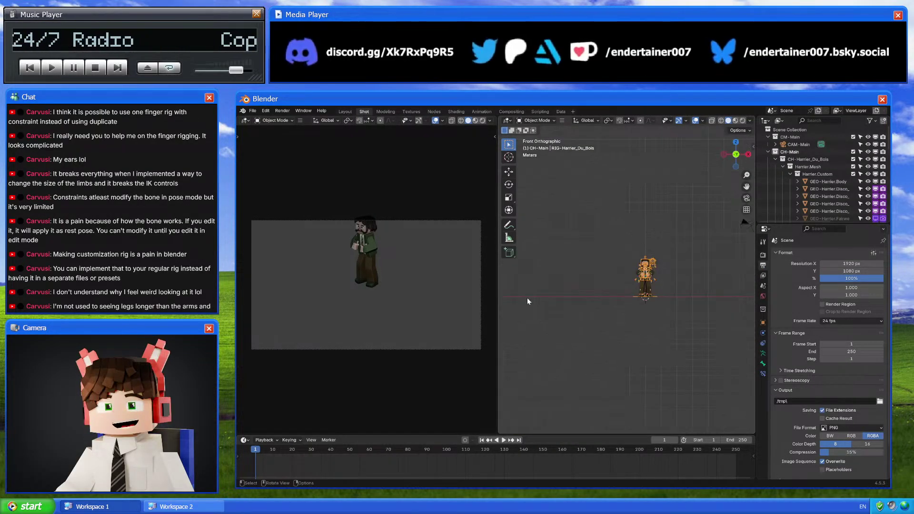
{"action": "middle_click_drag", "start_coordinate": [695, 284], "coordinate": [706, 226], "text": "ctrl"}
{"action": "left_click", "coordinate": [707, 229]}
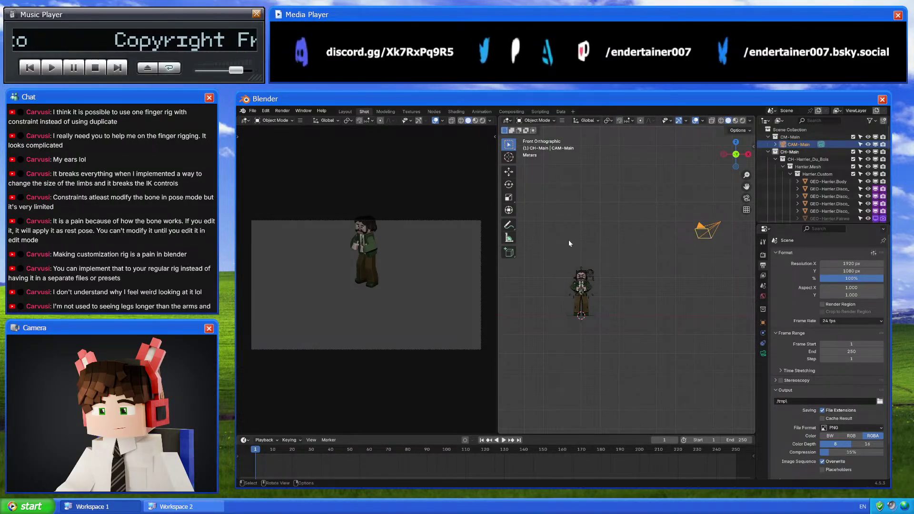
Align the camera to a close front view of the character and refine its framing with walk navigation
{"action": "scroll", "coordinate": [626, 251], "scroll_direction": "up", "scroll_amount": 6}
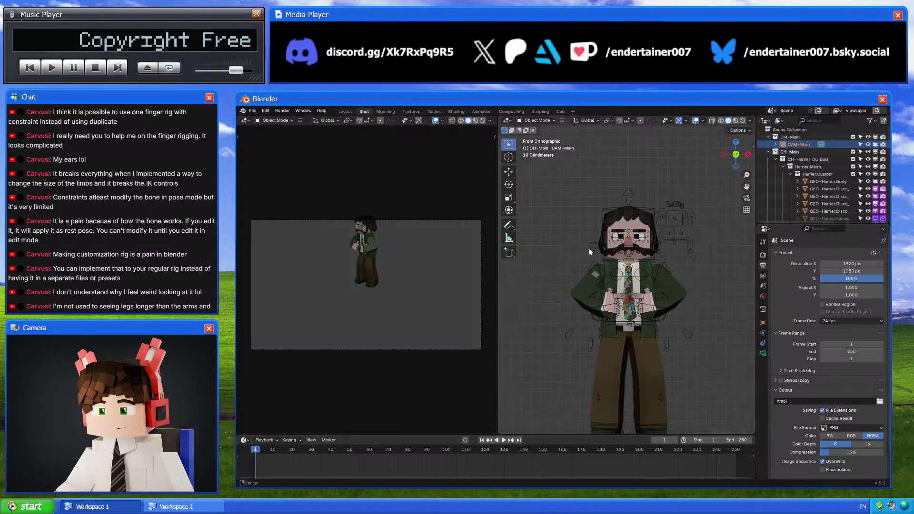
{"action": "key", "text": "q"}
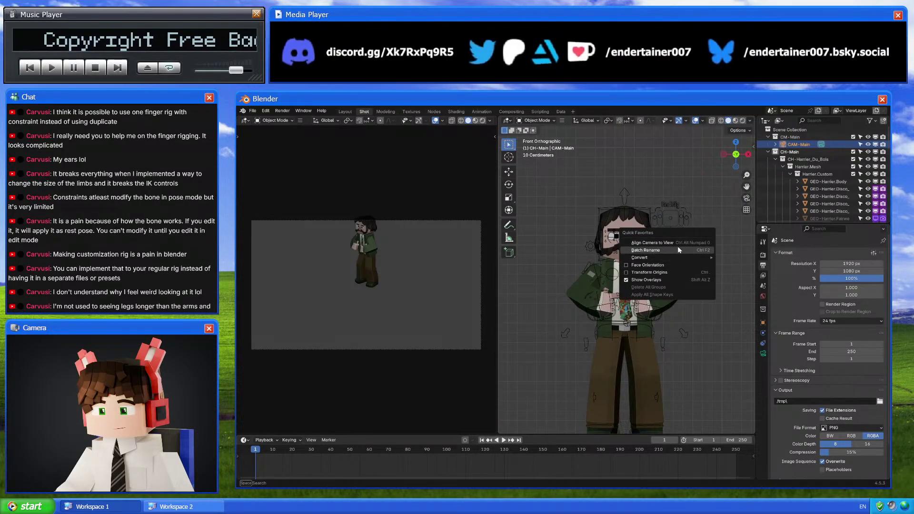
{"action": "left_click", "coordinate": [678, 243]}
{"action": "key", "text": "shift+grave"}
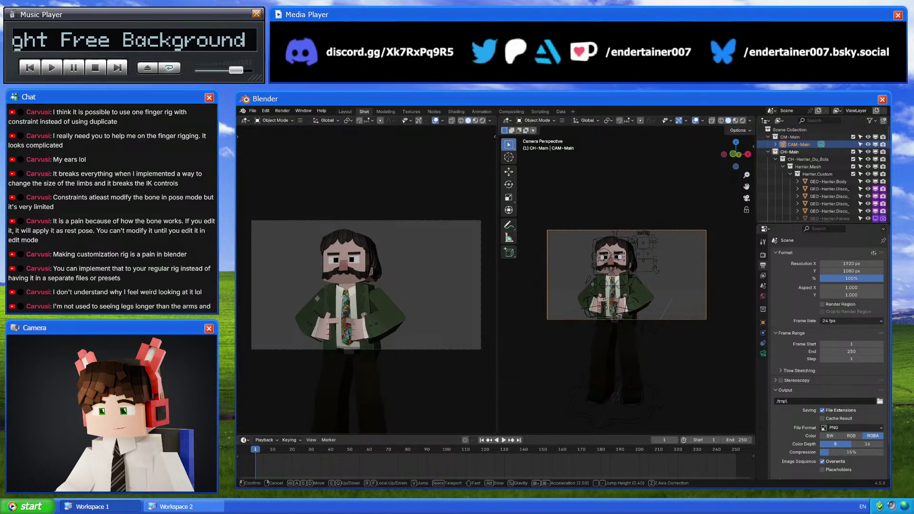
{"action": "left_click", "coordinate": [441, 270]}
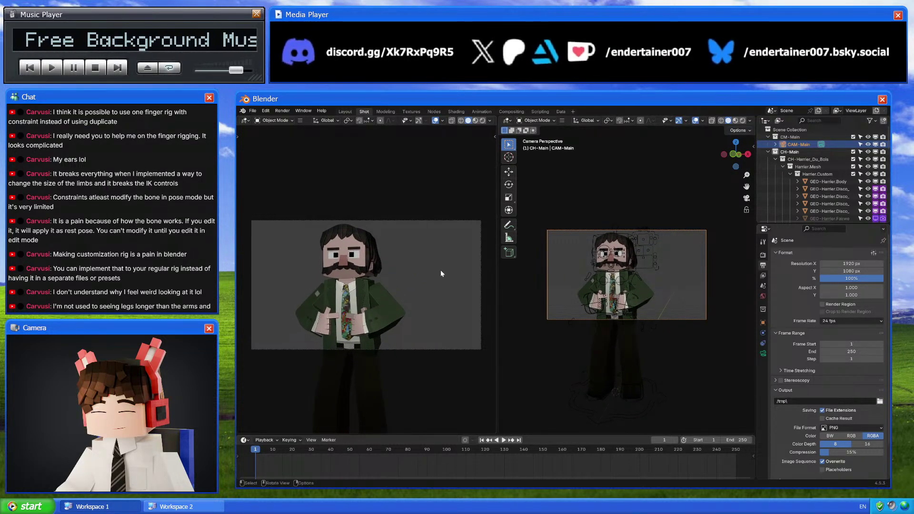
{"action": "left_click", "coordinate": [686, 277]}
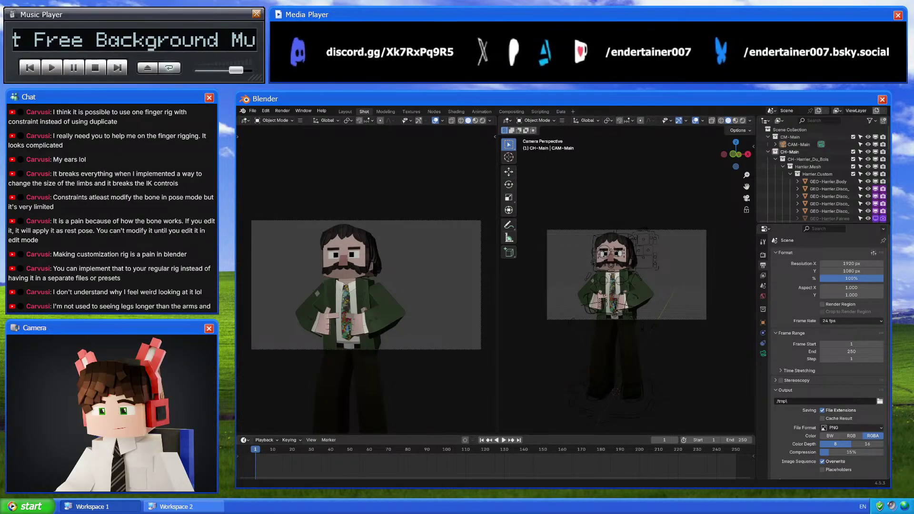
{"action": "left_click", "coordinate": [644, 264]}
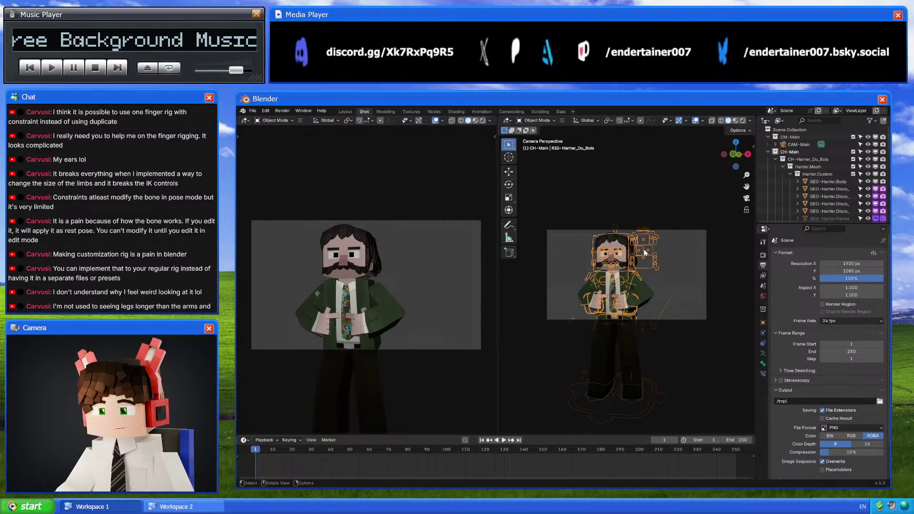
{"action": "left_click", "coordinate": [698, 228]}
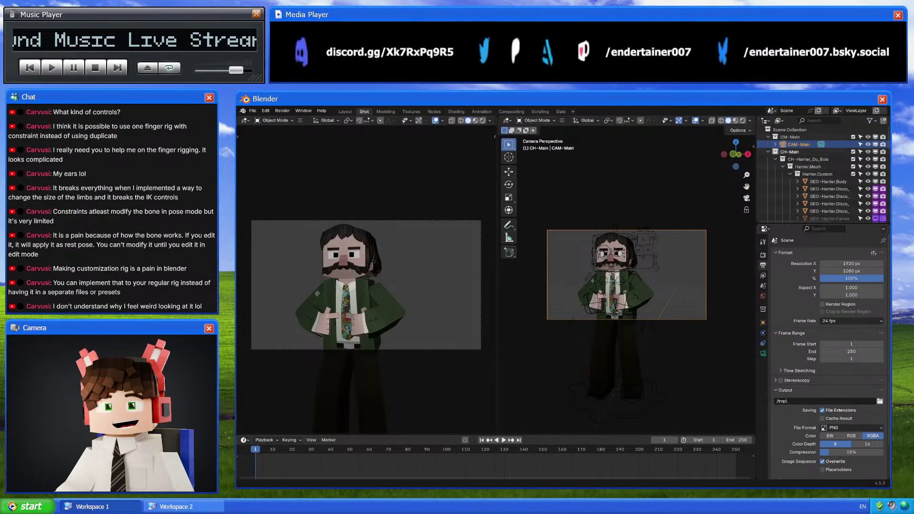
Enter Pose Mode on the Harrier rig and select the left hand's middle finger control
{"action": "middle_click_drag", "start_coordinate": [637, 306], "coordinate": [627, 311]}
{"action": "scroll", "coordinate": [626, 310], "scroll_direction": "up", "scroll_amount": 5}
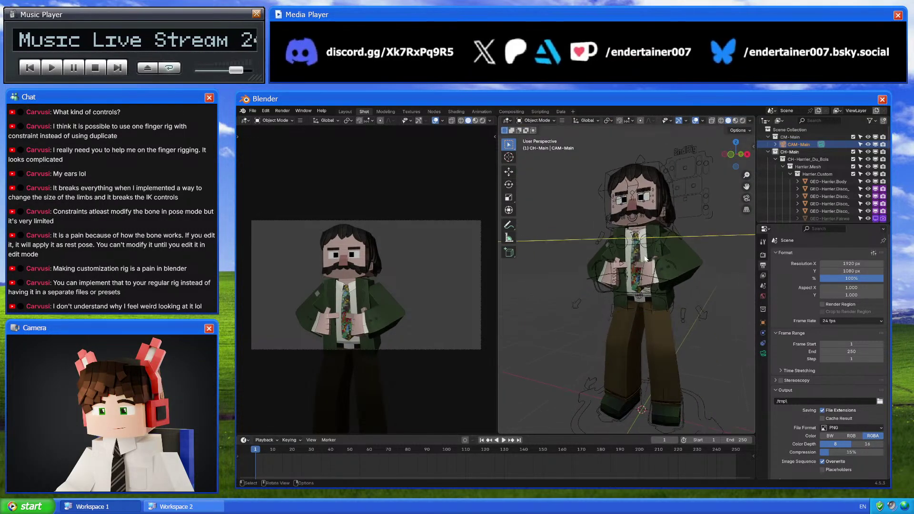
{"action": "left_click", "coordinate": [667, 278]}
{"action": "key", "text": "ctrl+Tab"}
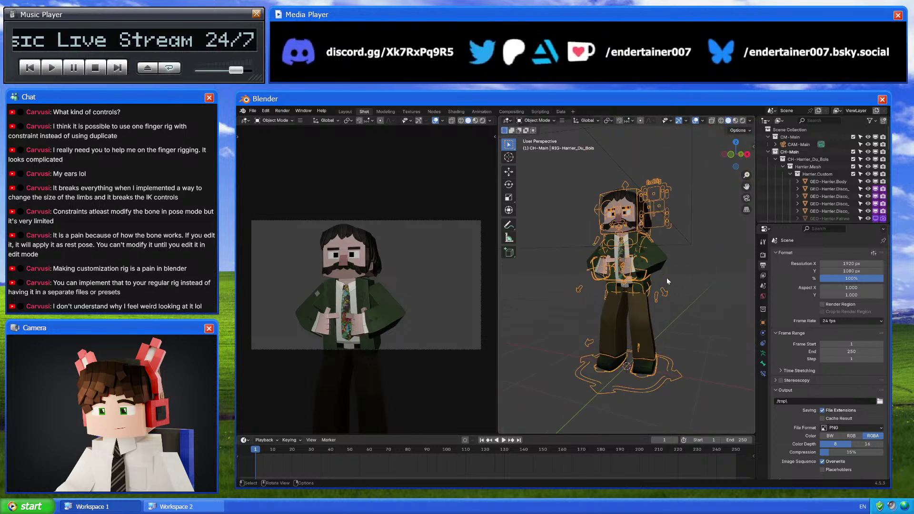
{"action": "scroll", "coordinate": [666, 278], "scroll_direction": "up", "scroll_amount": 4}
{"action": "left_click", "coordinate": [613, 227], "text": "shift"}
{"action": "left_click", "coordinate": [611, 242]}
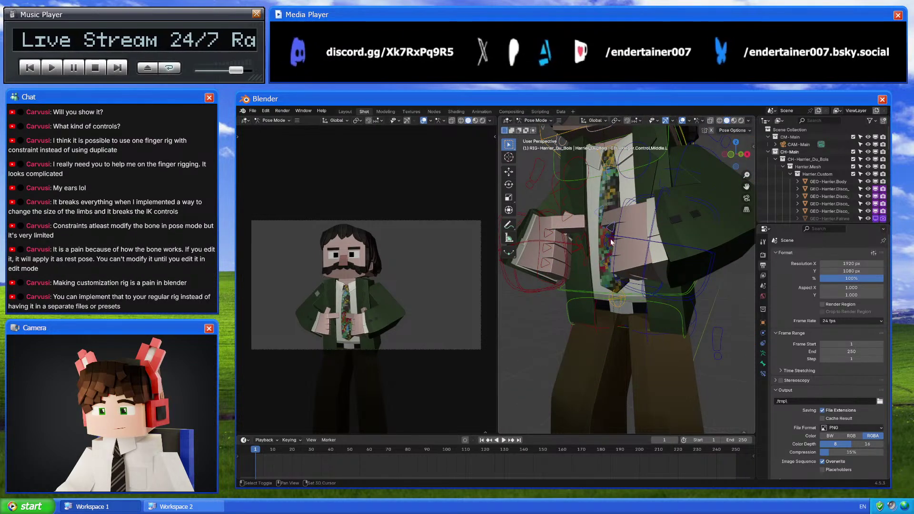
Nudge the left hand's pinky finger control and select that hand's main finger control
{"action": "middle_click_drag", "start_coordinate": [608, 261], "coordinate": [710, 387]}
{"action": "left_click", "coordinate": [698, 302]}
{"action": "key", "text": "g"}
{"action": "left_click", "coordinate": [697, 303]}
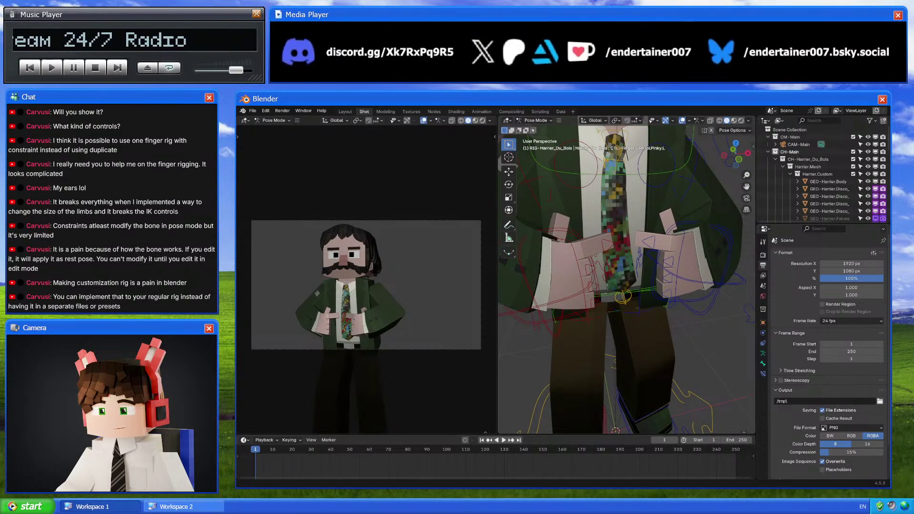
{"action": "middle_click_drag", "start_coordinate": [676, 271], "coordinate": [651, 297]}
{"action": "left_click", "coordinate": [558, 333]}
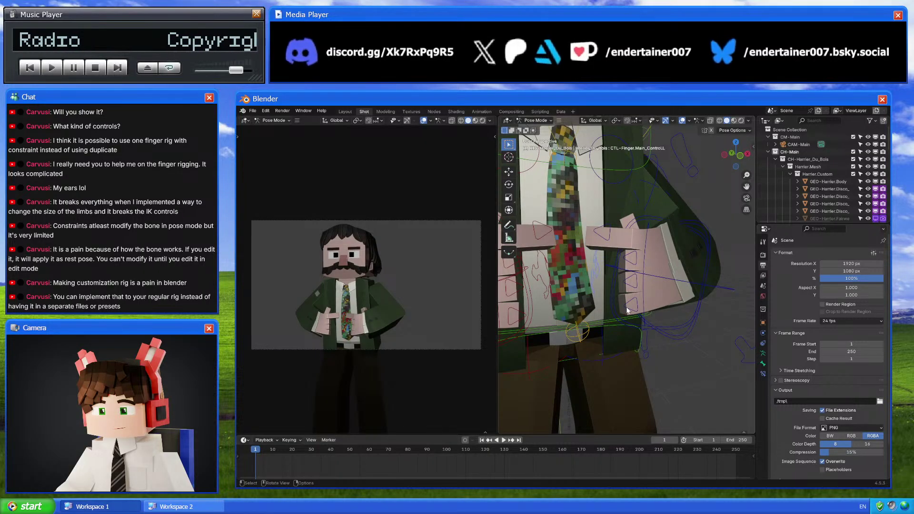
{"action": "mouse_move", "coordinate": [627, 310]}
{"action": "middle_mouse_down"}
{"action": "mouse_move", "coordinate": [624, 303]}
{"action": "mouse_move", "coordinate": [631, 312]}
{"action": "middle_mouse_up"}
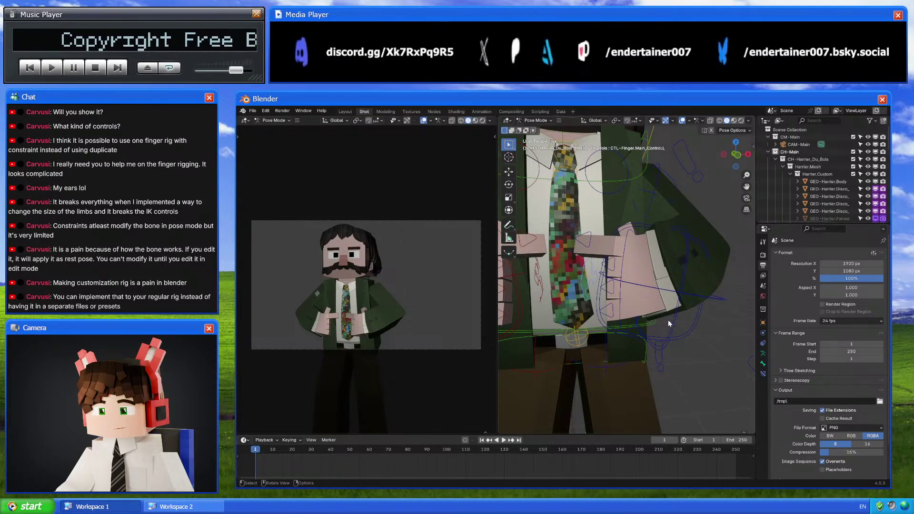
Return to Object Mode, select the scene's main camera and open its lens settings
{"action": "key", "text": "ctrl+Tab"}
{"action": "key", "text": "KP_Decimal"}
{"action": "scroll", "coordinate": [682, 285], "scroll_direction": "down", "scroll_amount": 3}
{"action": "left_click", "coordinate": [702, 199]}
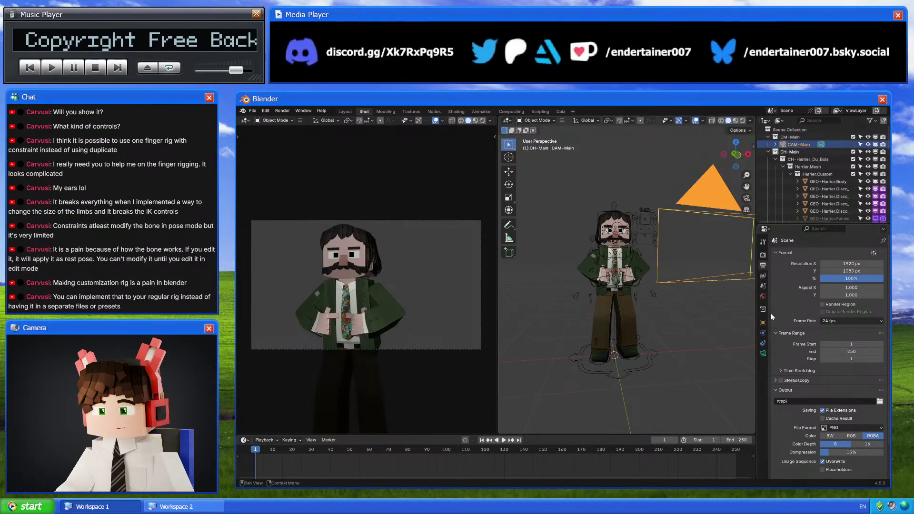
{"action": "left_click", "coordinate": [763, 353]}
Set the main camera's focal length to 30 mm and reframe the character closer with walk navigation
{"action": "mouse_move", "coordinate": [855, 289]}
{"action": "left_mouse_down"}
{"action": "mouse_move", "coordinate": [838, 289]}
{"action": "mouse_move", "coordinate": [854, 288]}
{"action": "left_mouse_up"}
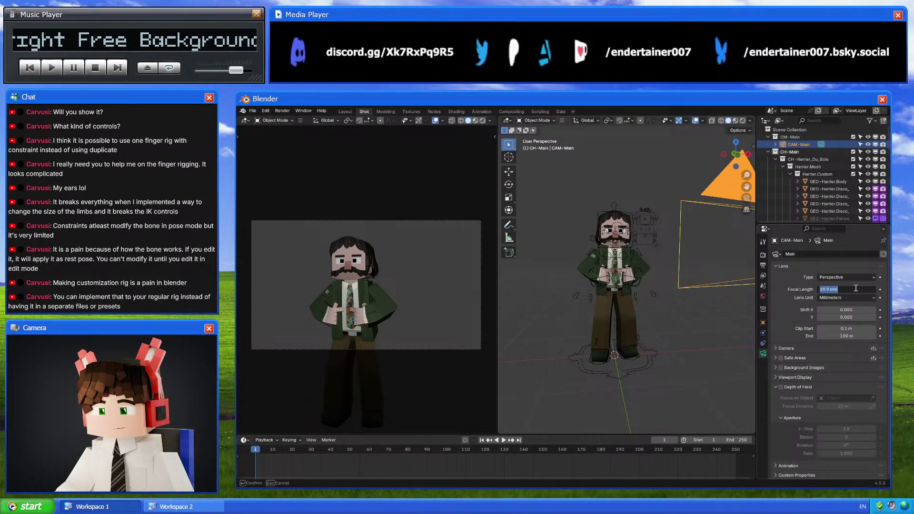
{"action": "key", "text": "ctrl+z"}
{"action": "key", "text": "shift+grave"}
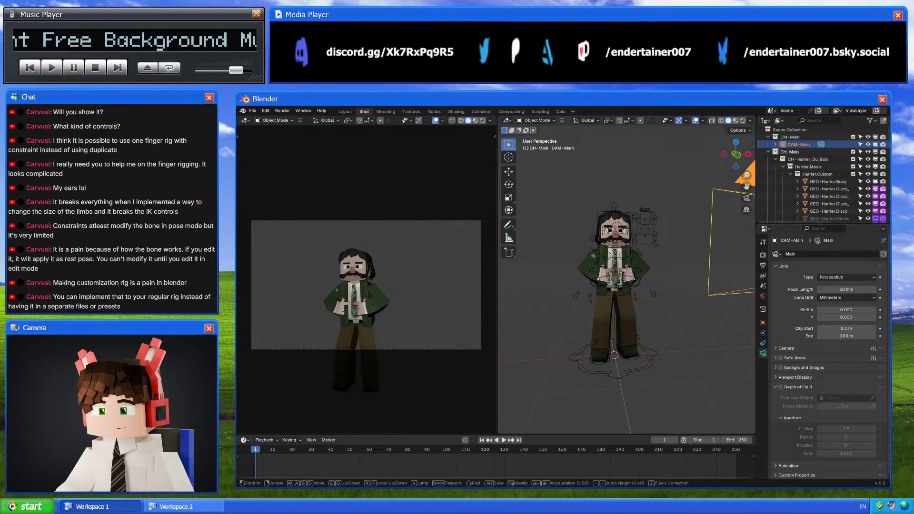
{"action": "key", "text": "w"}
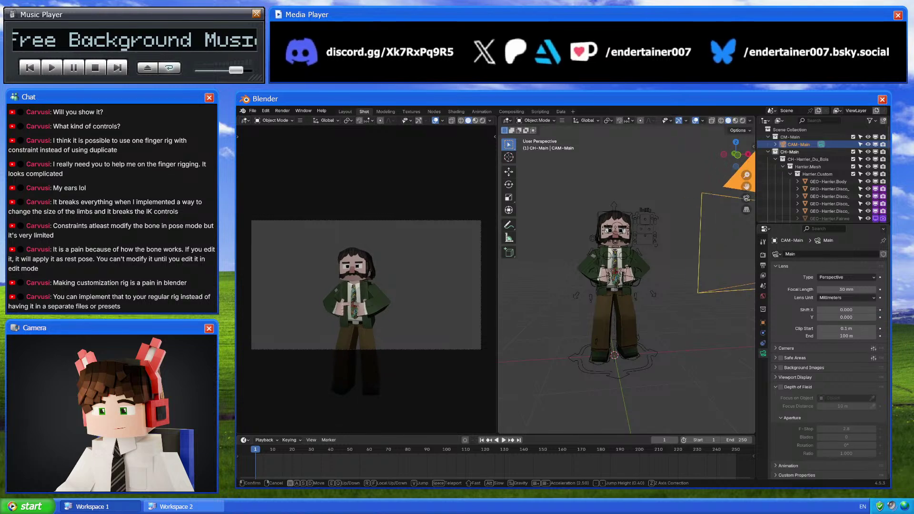
{"action": "key", "text": "q"}
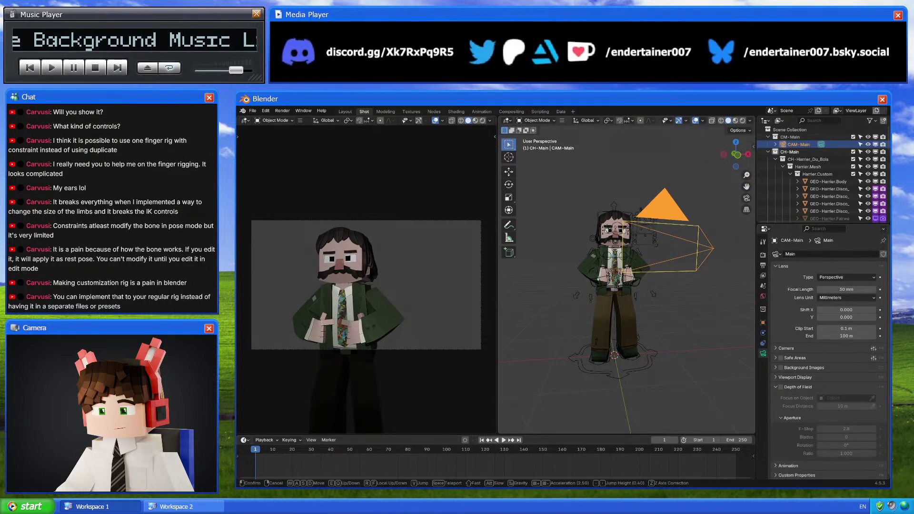
{"action": "key", "text": "s"}
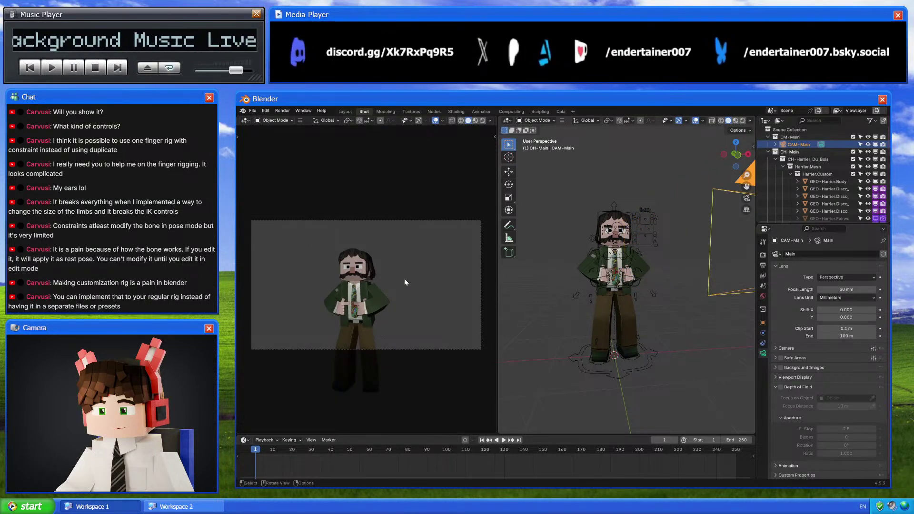
{"action": "key", "text": "w"}
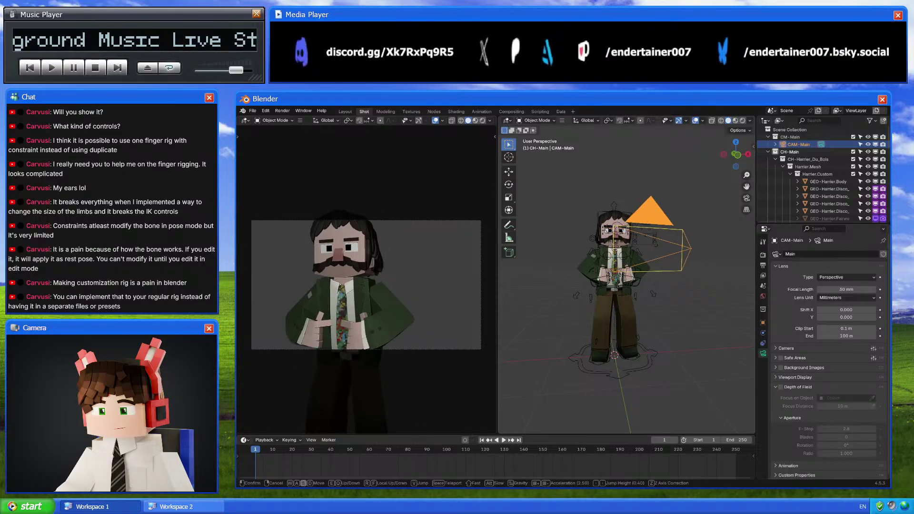
{"action": "key", "text": "s"}
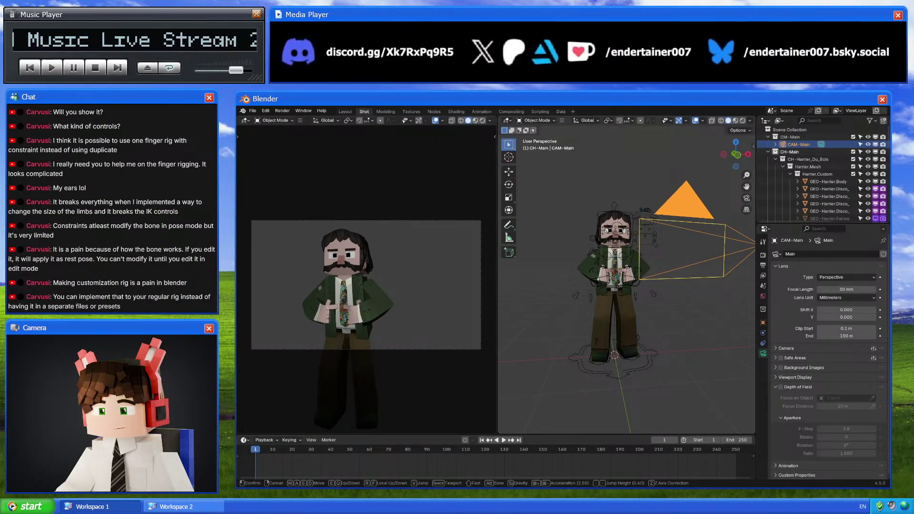
{"action": "left_click", "coordinate": [405, 278]}
{"action": "key", "text": "Home"}
{"action": "scroll", "coordinate": [404, 279], "scroll_direction": "down", "scroll_amount": 2}
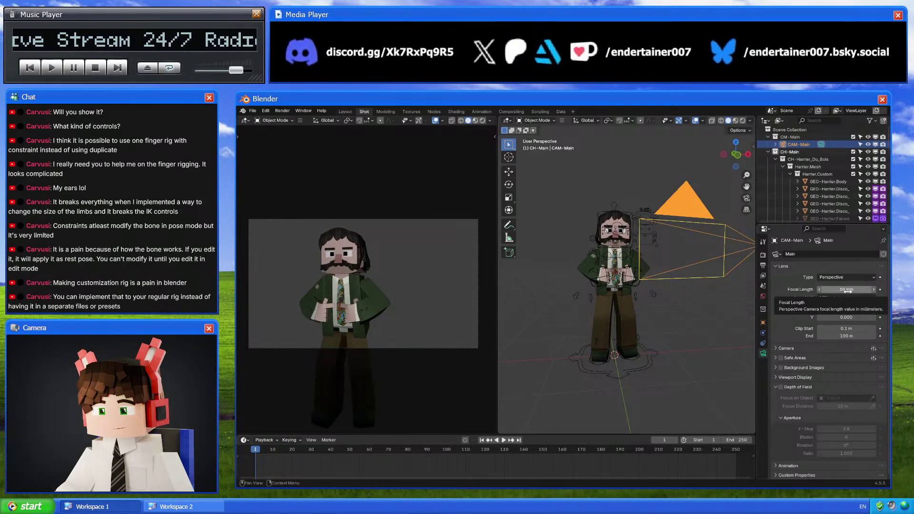
Try a 20 mm focal length on the main camera and walk it forward to frame the character's upper body
{"action": "left_click_drag", "start_coordinate": [849, 291], "coordinate": [847, 291]}
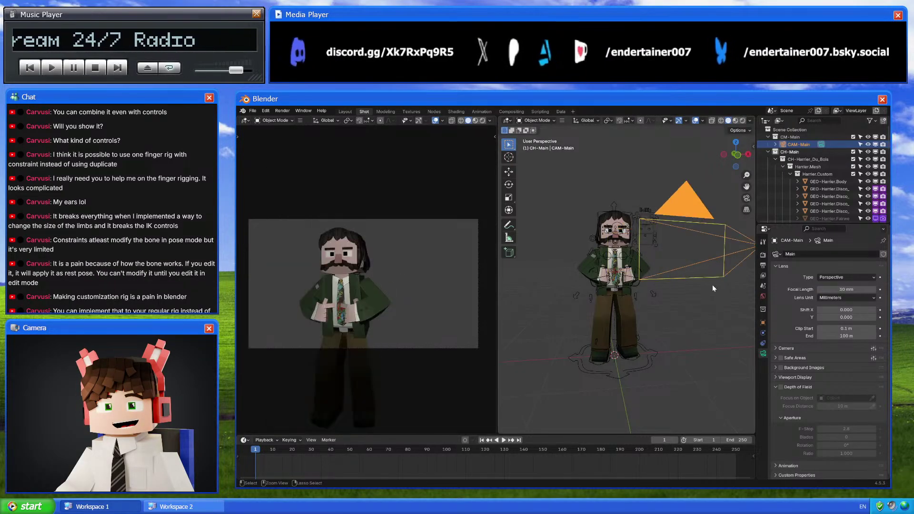
{"action": "key", "text": "ctrl+z"}
{"action": "left_click", "coordinate": [837, 289]}
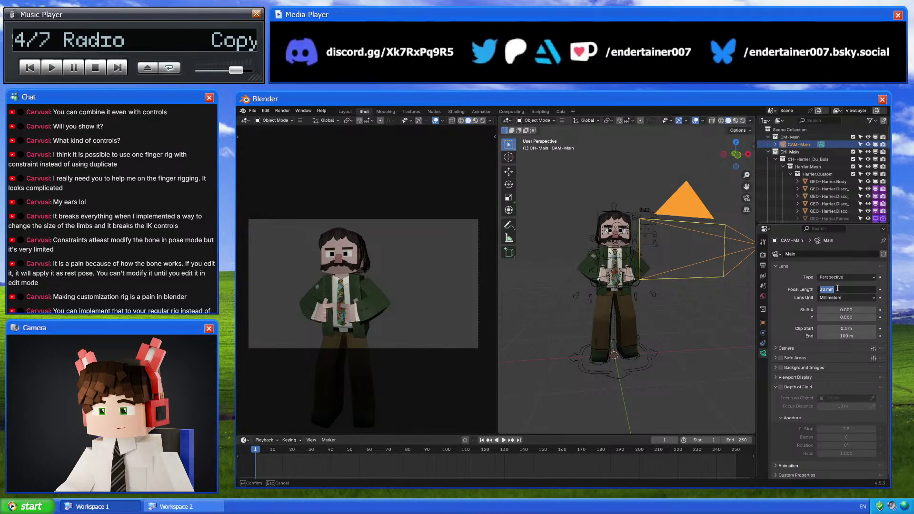
{"action": "type", "text": "20"}
{"action": "key", "text": "Return"}
{"action": "key", "text": "shift+grave"}
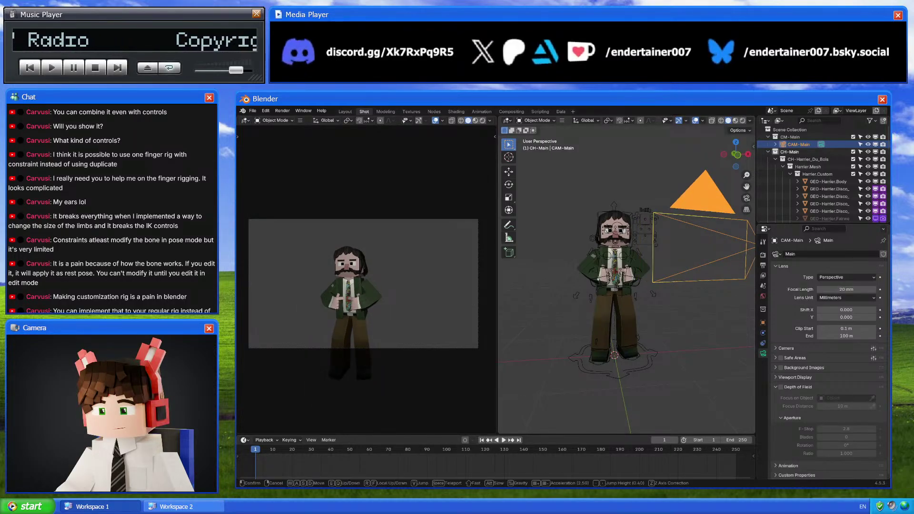
{"action": "key", "text": "w"}
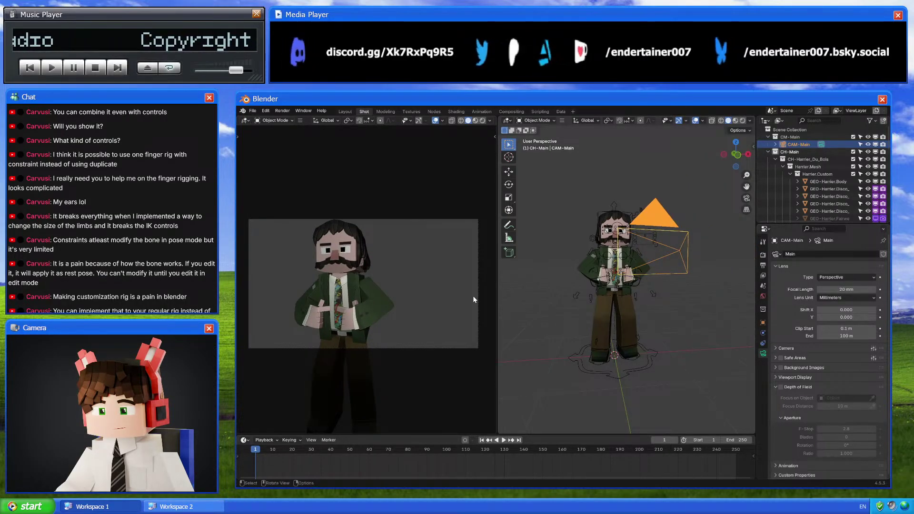
{"action": "key", "text": "w"}
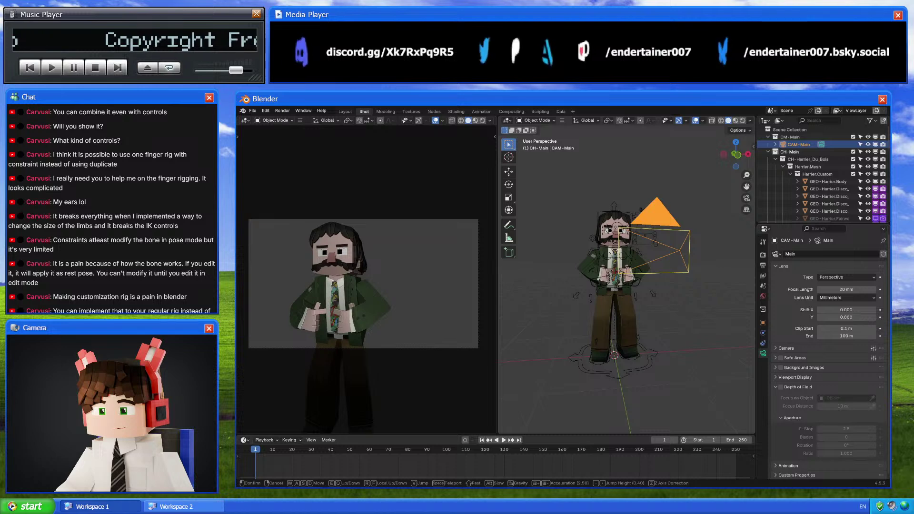
{"action": "left_click", "coordinate": [474, 303]}
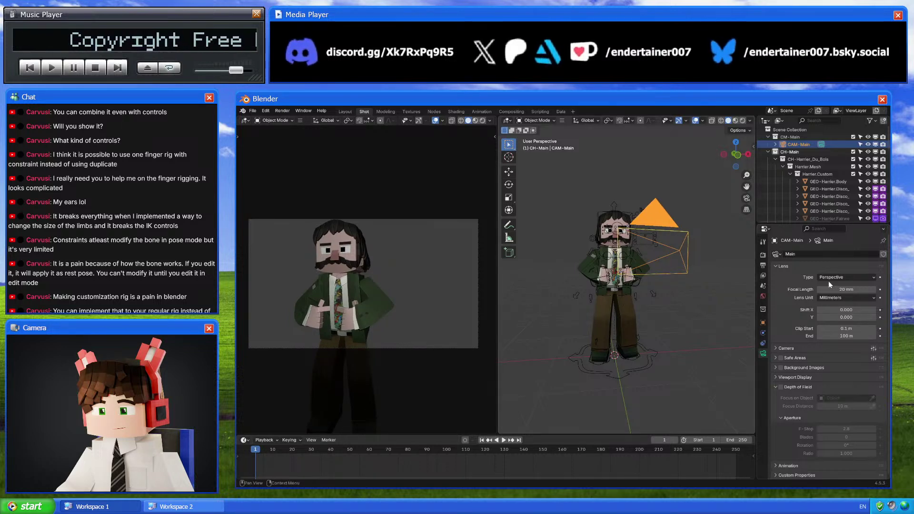
Set the main camera's focal length to 70 mm and walk it back to frame the character from head to hips
{"action": "left_click", "coordinate": [838, 289]}
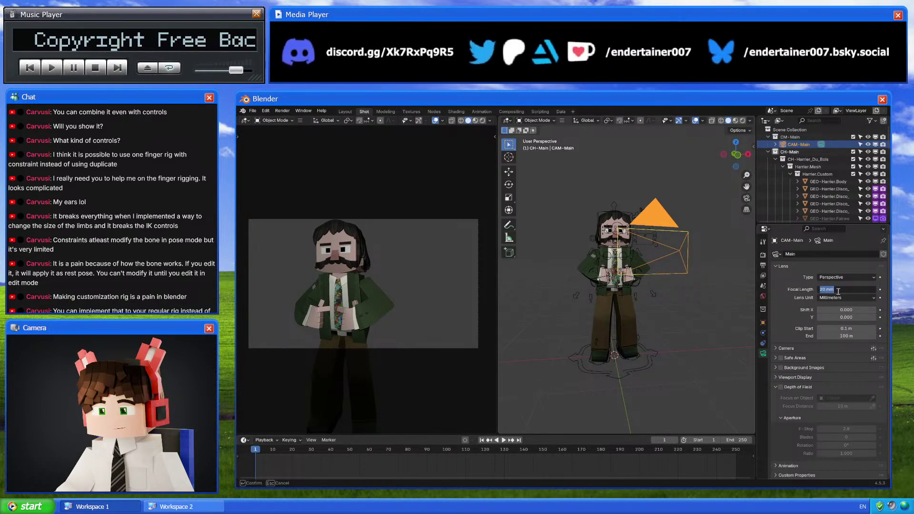
{"action": "type", "text": "70"}
{"action": "key", "text": "Return"}
{"action": "key", "text": "shift+grave"}
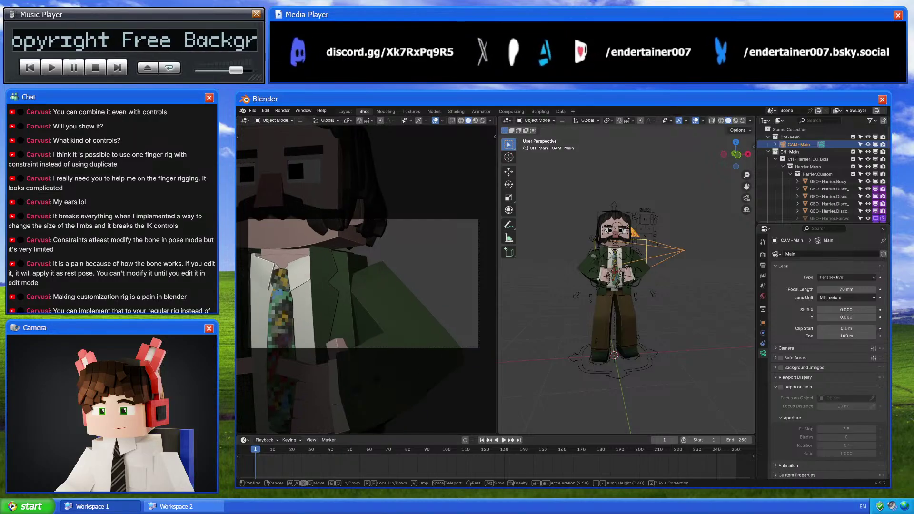
{"action": "key", "text": "s"}
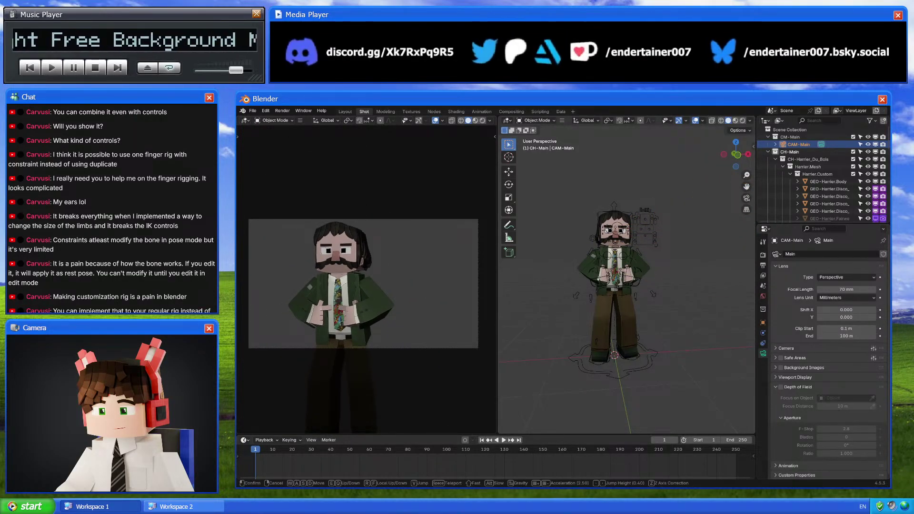
{"action": "left_click", "coordinate": [368, 275]}
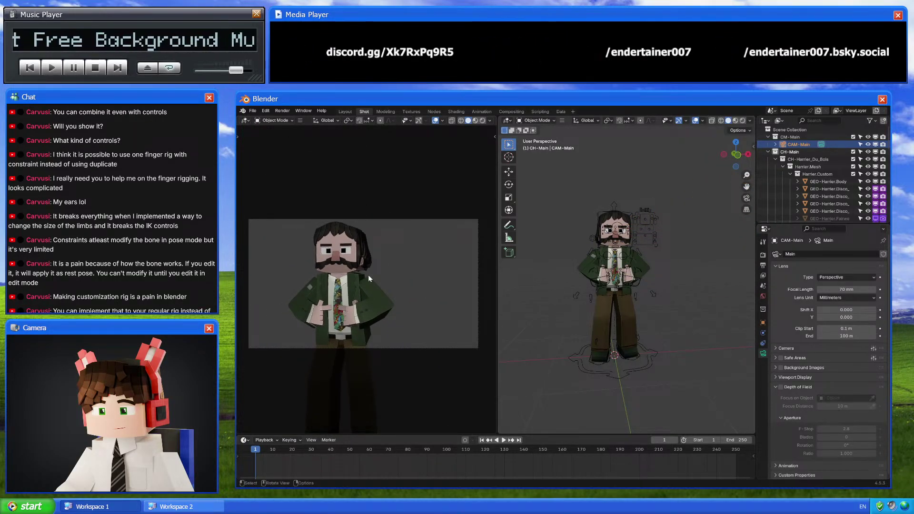
{"action": "key", "text": "grave"}
{"action": "left_click", "coordinate": [452, 292]}
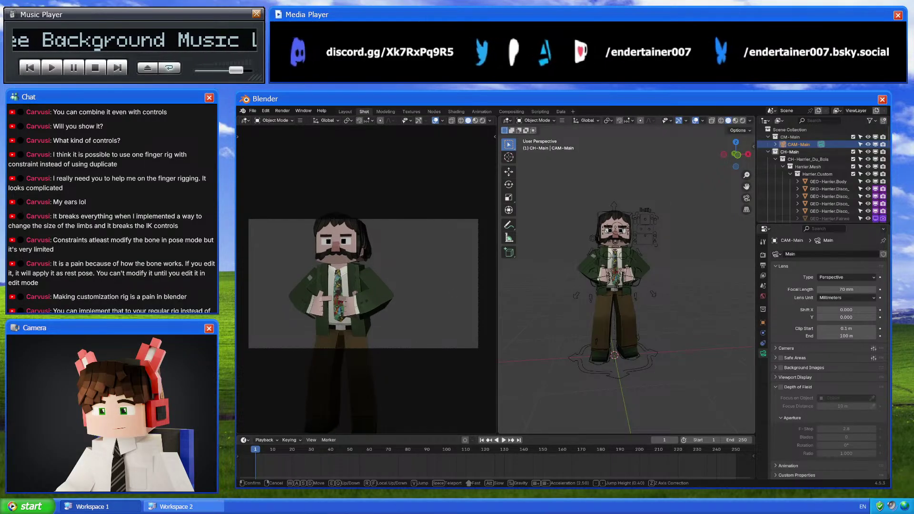
{"action": "key", "text": "shift+grave"}
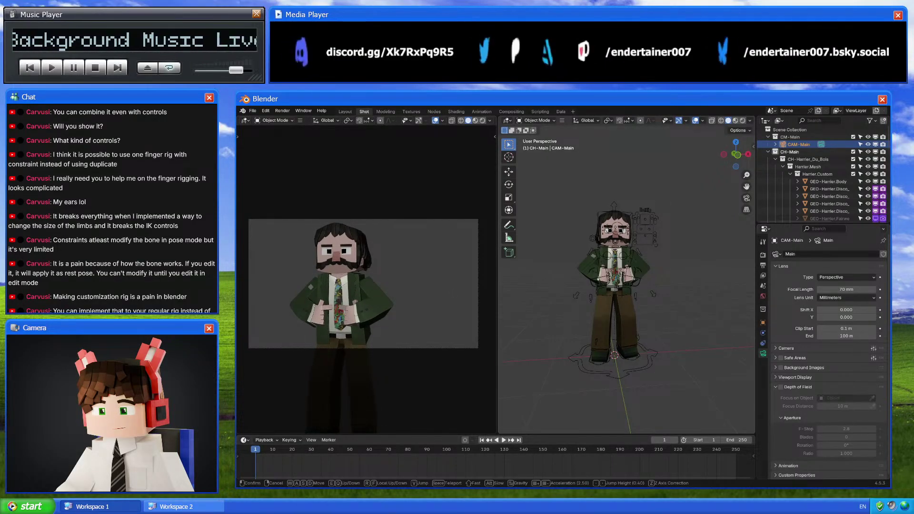
{"action": "left_click", "coordinate": [595, 296]}
Select the Harrier rig and split the camera view into two stacked views, with the lower one shaded as a black silhouette
{"action": "left_click", "coordinate": [647, 289]}
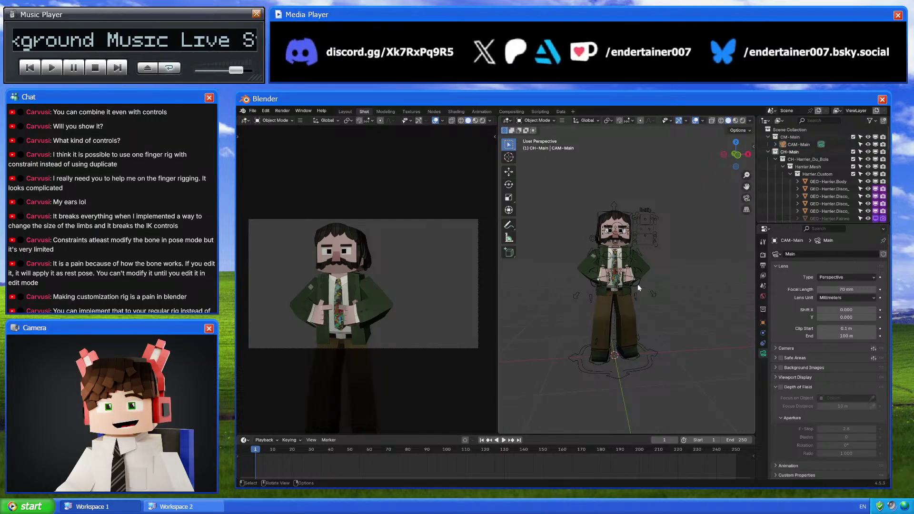
{"action": "right_click", "coordinate": [498, 308]}
{"action": "left_click", "coordinate": [495, 314]}
{"action": "left_click", "coordinate": [267, 296]}
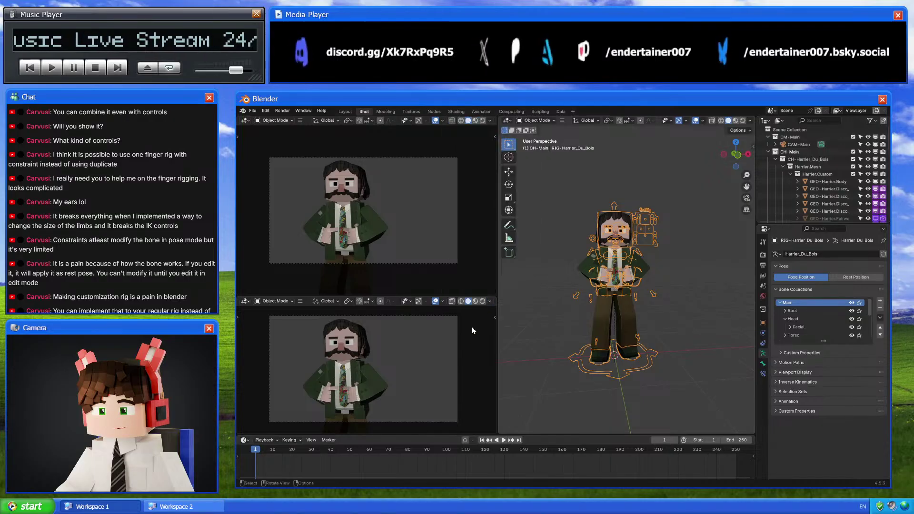
{"action": "left_click", "coordinate": [489, 302]}
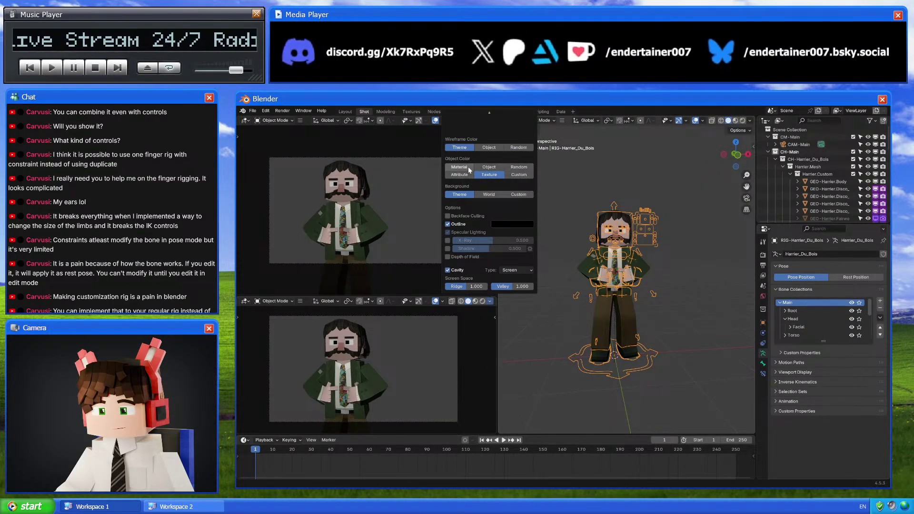
{"action": "left_click", "coordinate": [486, 169]}
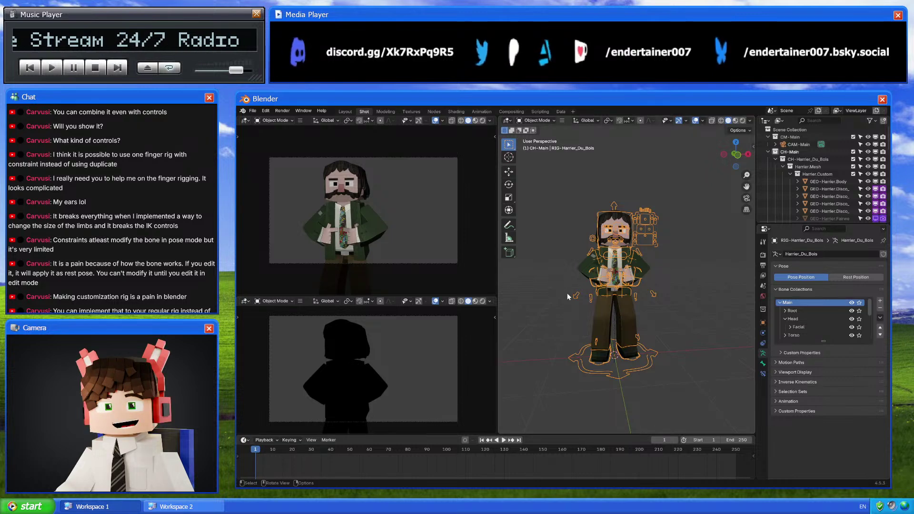
Enter Pose Mode on the Harrier rig and shift the left arm's IK control slightly in the front view
{"action": "key", "text": "ctrl+Tab"}
{"action": "left_click", "coordinate": [737, 153]}
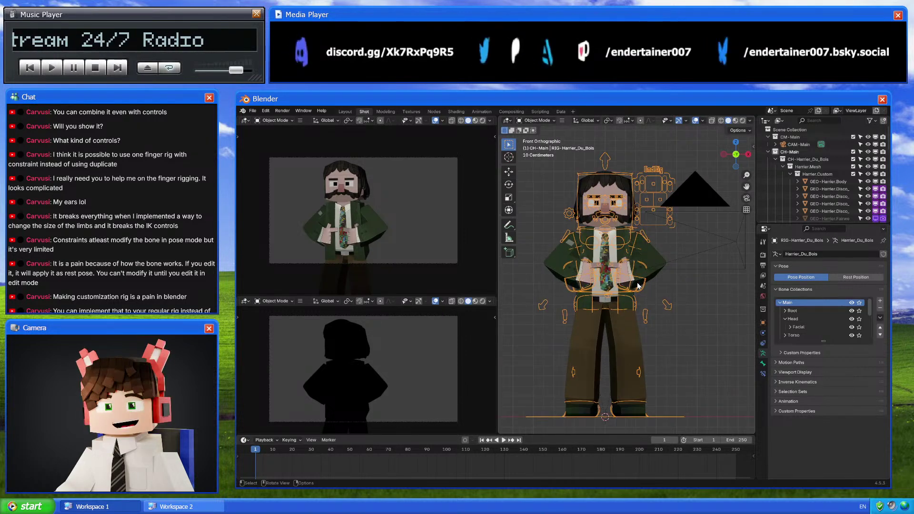
{"action": "scroll", "coordinate": [654, 282], "scroll_direction": "up", "scroll_amount": 3}
{"action": "key", "text": "g"}
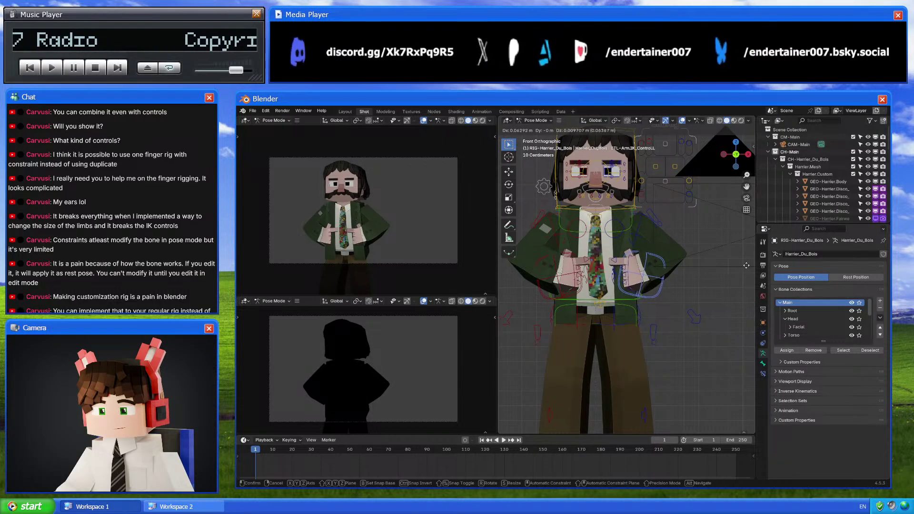
{"action": "left_click", "coordinate": [571, 289]}
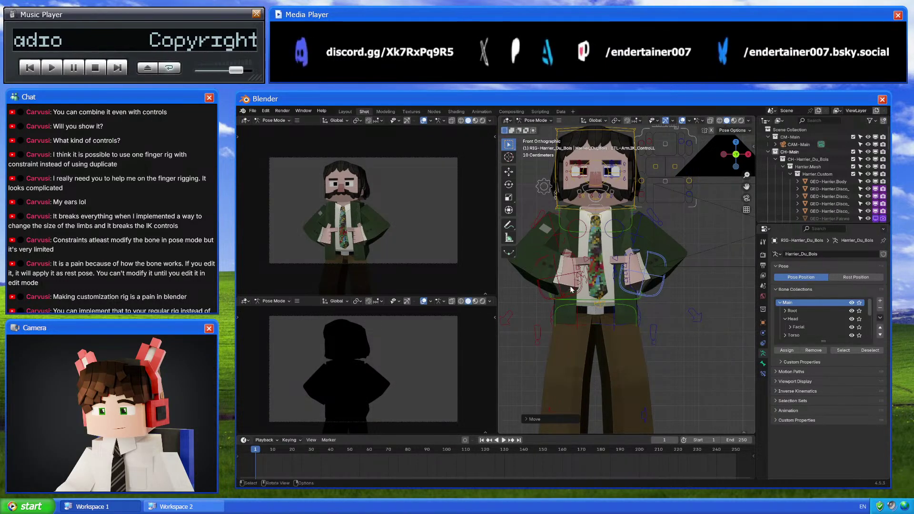
Rotate the left arm's IK pivot control slightly and shift it toward the character's back in the right side view
{"action": "scroll", "coordinate": [647, 269], "scroll_direction": "up", "scroll_amount": 2}
{"action": "left_click", "coordinate": [647, 213]}
{"action": "key", "text": "r"}
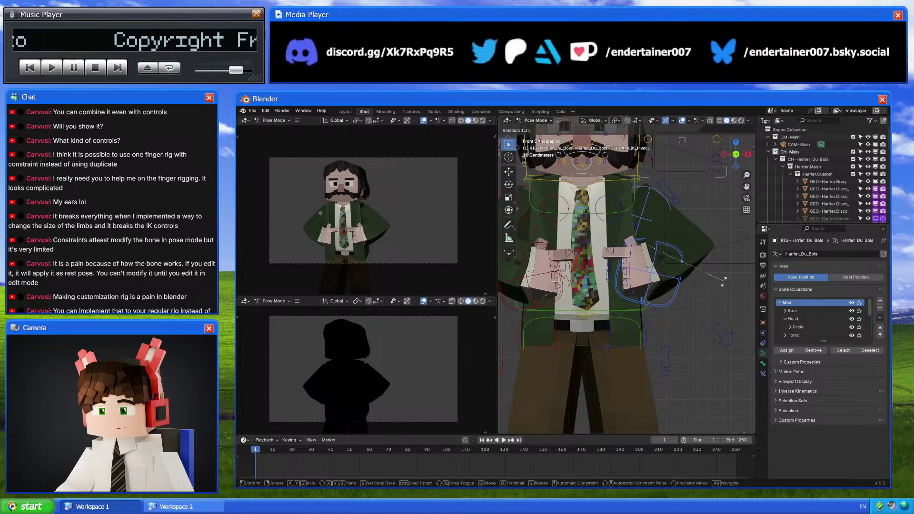
{"action": "left_click", "coordinate": [727, 296]}
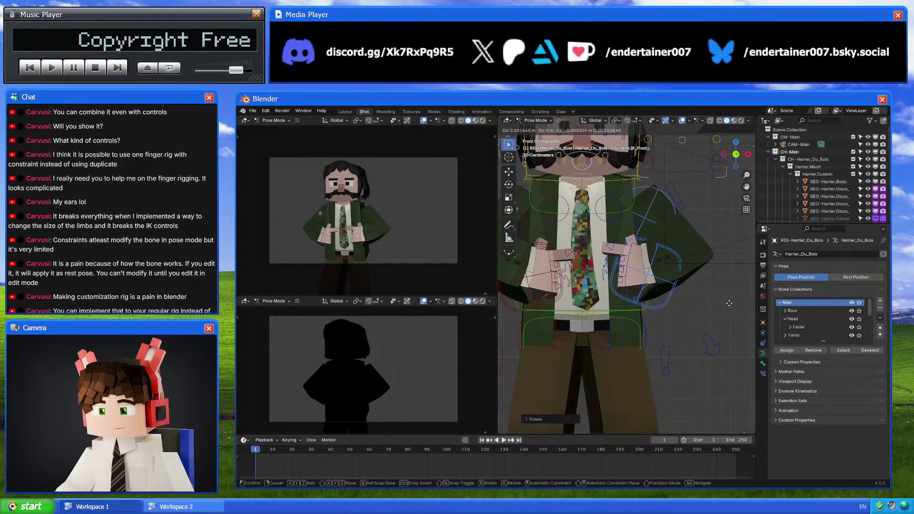
{"action": "left_click", "coordinate": [748, 154]}
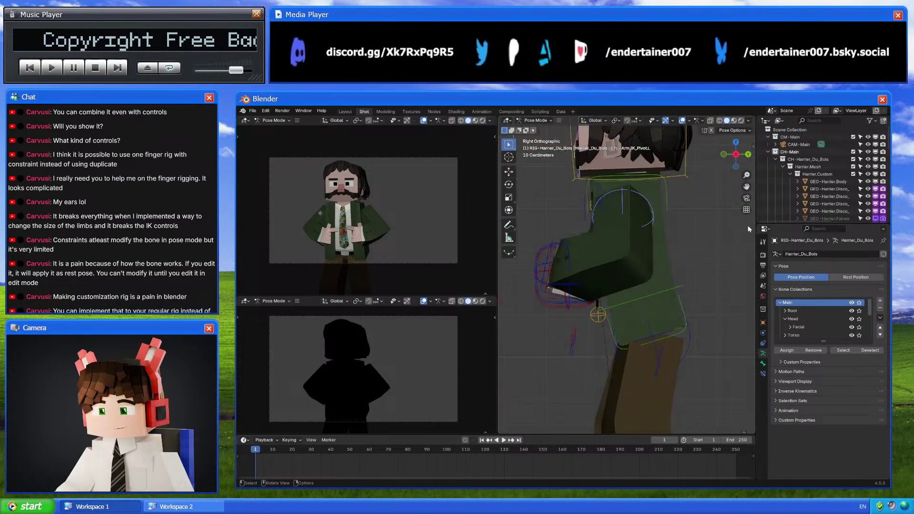
{"action": "key", "text": "g"}
{"action": "left_click", "coordinate": [617, 248]}
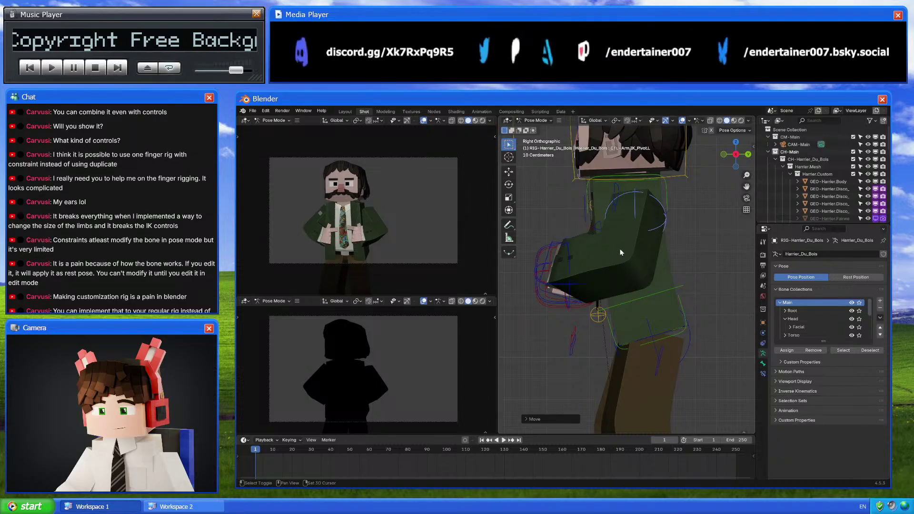
Adjust the left arm's IK control at the hand in the front view and save the file
{"action": "left_click", "coordinate": [724, 154]}
{"action": "left_click", "coordinate": [662, 249]}
{"action": "key", "text": "g"}
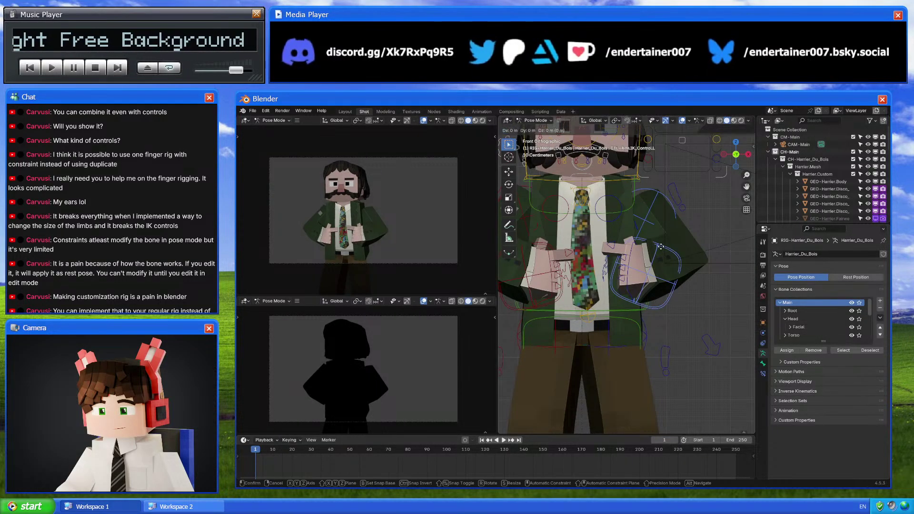
{"action": "left_click", "coordinate": [672, 156]}
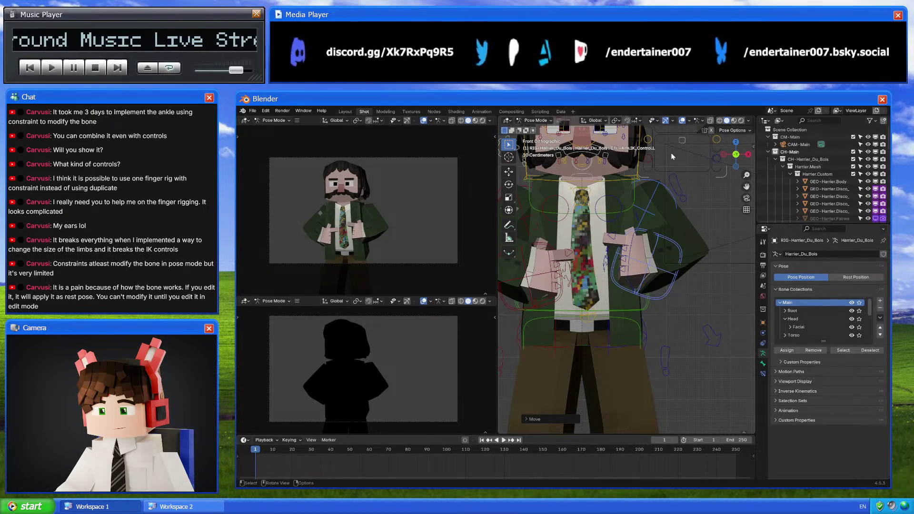
{"action": "key", "text": "ctrl+s"}
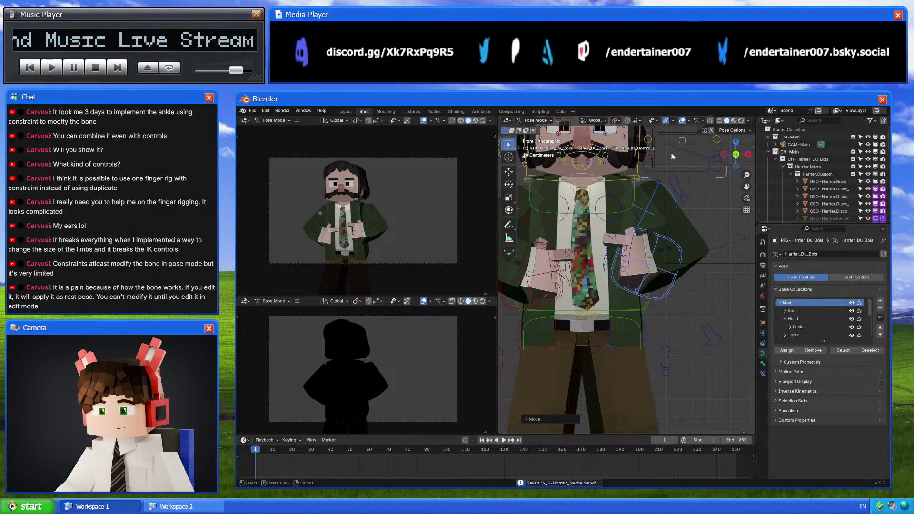
Switch to Pinterest in the browser and search for "pointing at necktie pose"
{"action": "key", "text": "alt+Tab"}
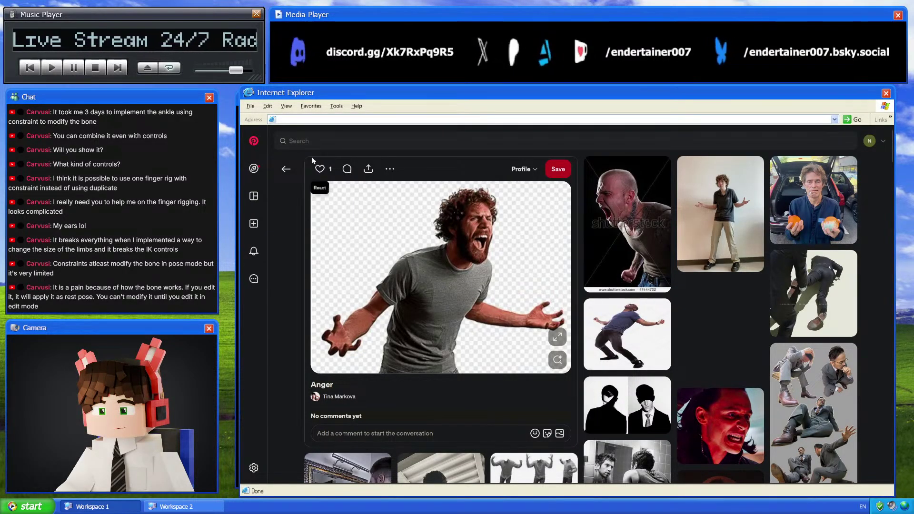
{"action": "left_click", "coordinate": [254, 141]}
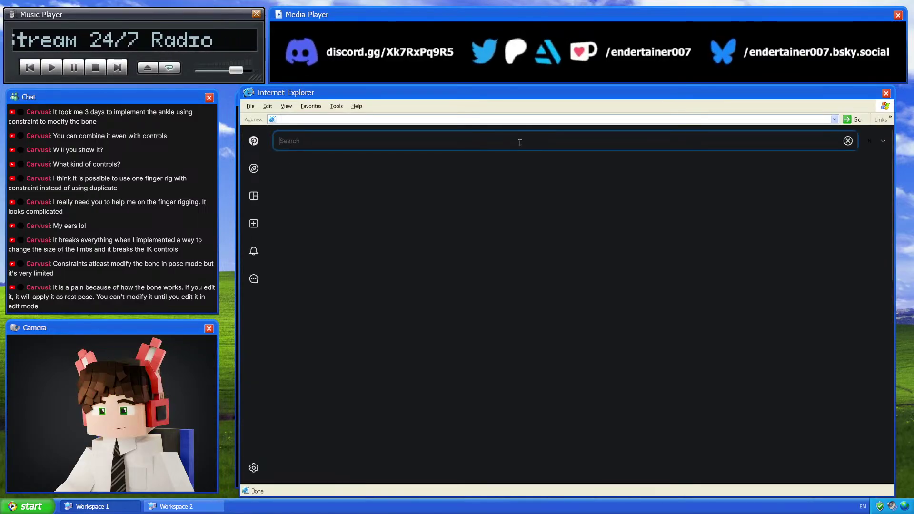
{"action": "left_click", "coordinate": [519, 141]}
{"action": "type", "text": "poin"}
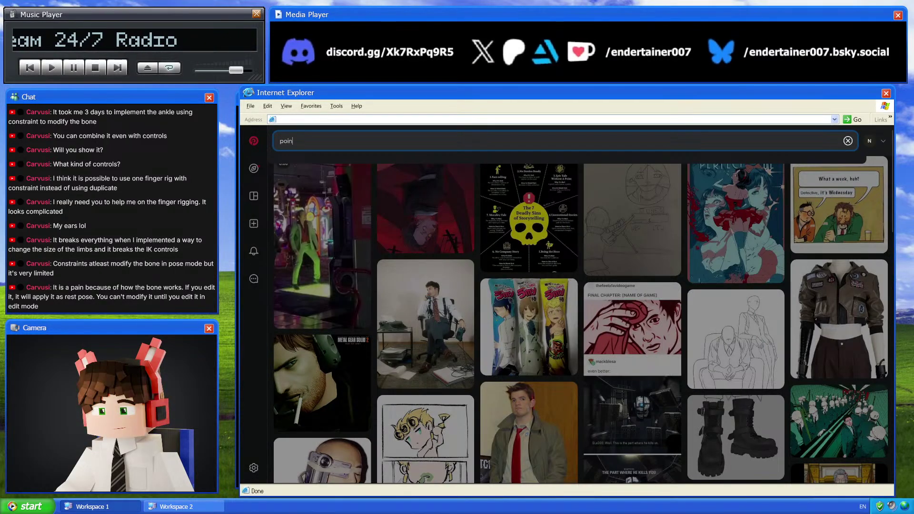
{"action": "type", "text": "ting at neckti"}
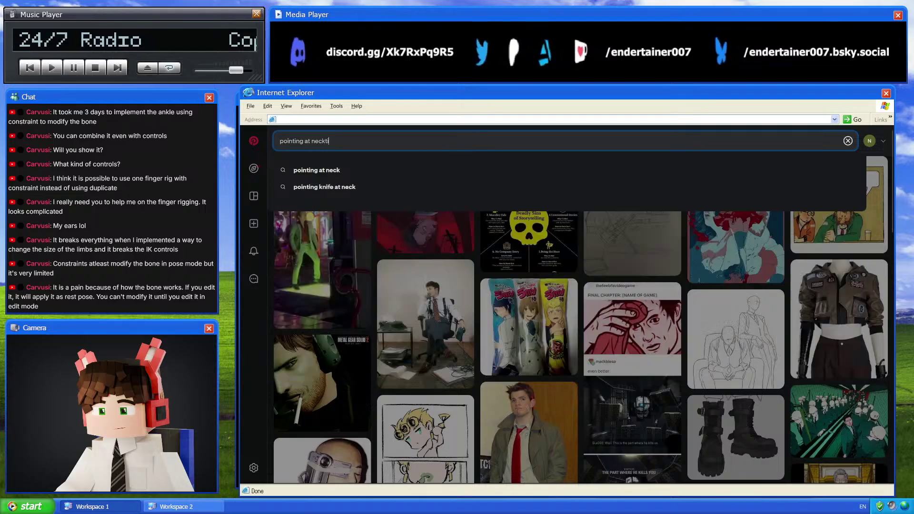
{"action": "type", "text": "e pose"}
{"action": "key", "text": "Return"}
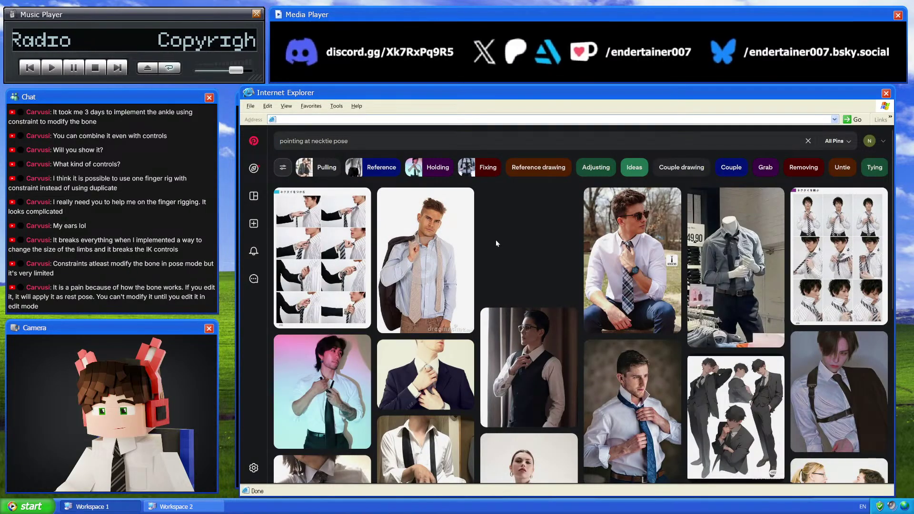
Look through the necktie pose results for a reference of hands pointing at or holding a tie
{"action": "scroll", "coordinate": [484, 260], "scroll_direction": "down", "scroll_amount": 2}
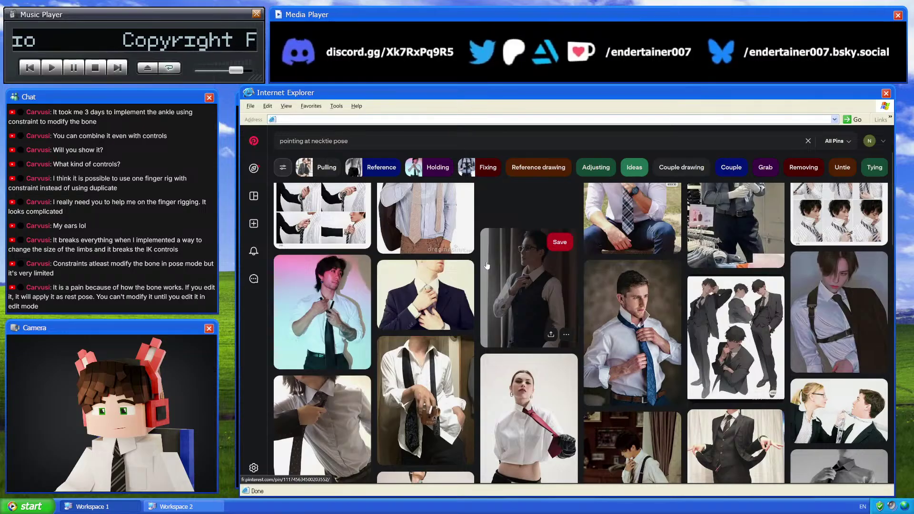
{"action": "scroll", "coordinate": [486, 265], "scroll_direction": "down", "scroll_amount": 4}
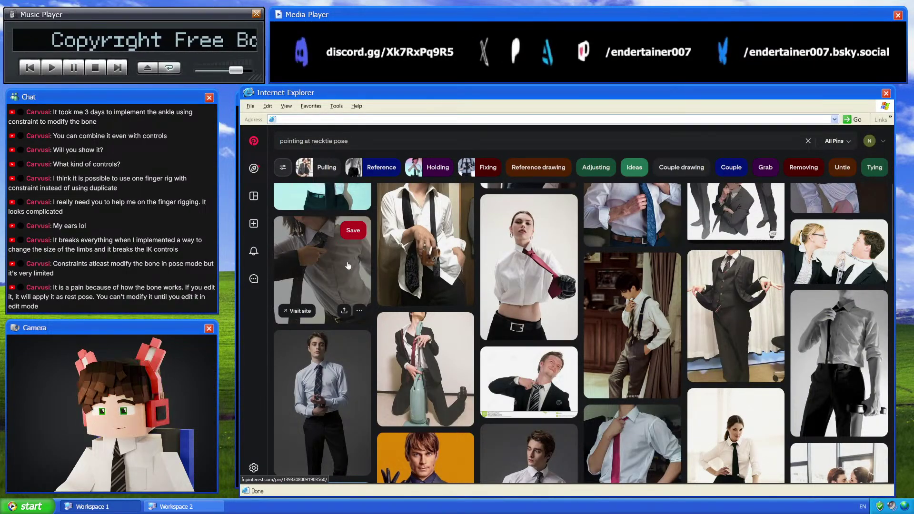
{"action": "scroll", "coordinate": [347, 262], "scroll_direction": "down", "scroll_amount": 3}
{"action": "scroll", "coordinate": [508, 299], "scroll_direction": "down", "scroll_amount": 3}
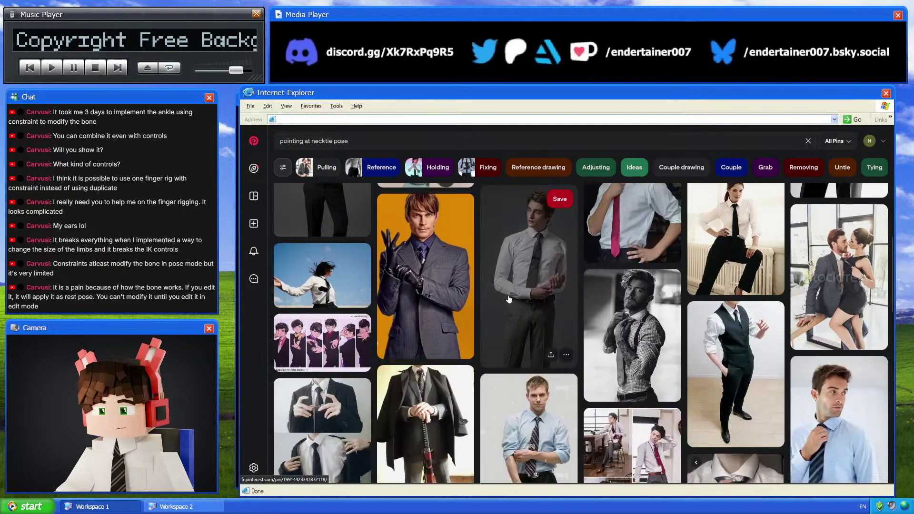
{"action": "scroll", "coordinate": [519, 291], "scroll_direction": "down", "scroll_amount": 3}
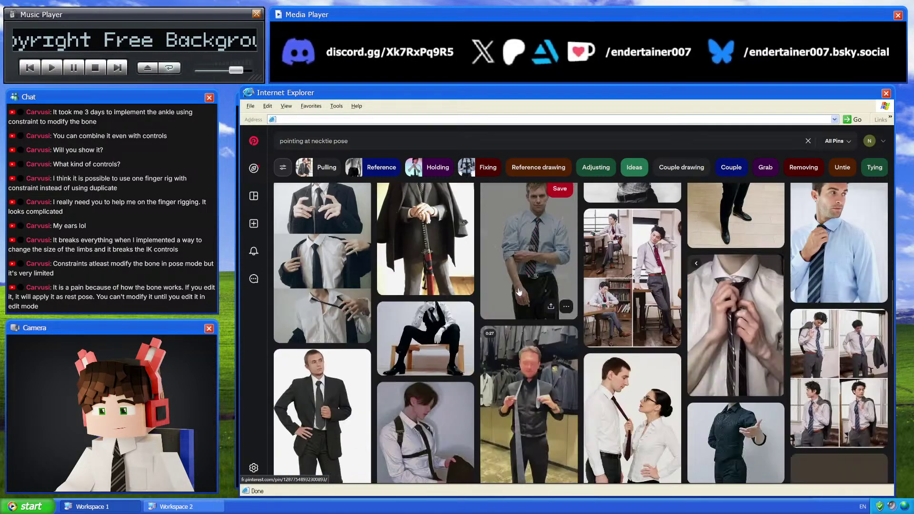
{"action": "scroll", "coordinate": [522, 289], "scroll_direction": "down", "scroll_amount": 3}
{"action": "scroll", "coordinate": [524, 287], "scroll_direction": "down", "scroll_amount": 3}
{"action": "scroll", "coordinate": [524, 287], "scroll_direction": "down", "scroll_amount": 5}
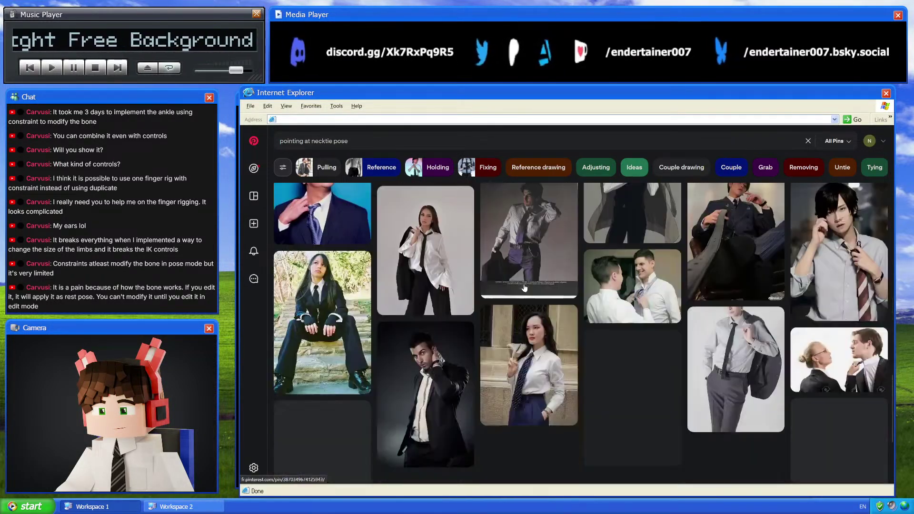
{"action": "scroll", "coordinate": [680, 399], "scroll_direction": "down", "scroll_amount": 3}
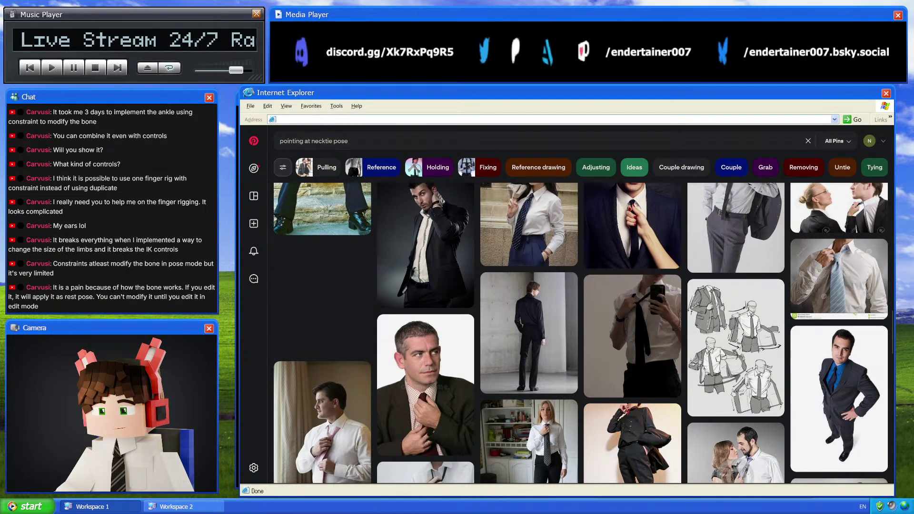
{"action": "scroll", "coordinate": [745, 238], "scroll_direction": "down", "scroll_amount": 5}
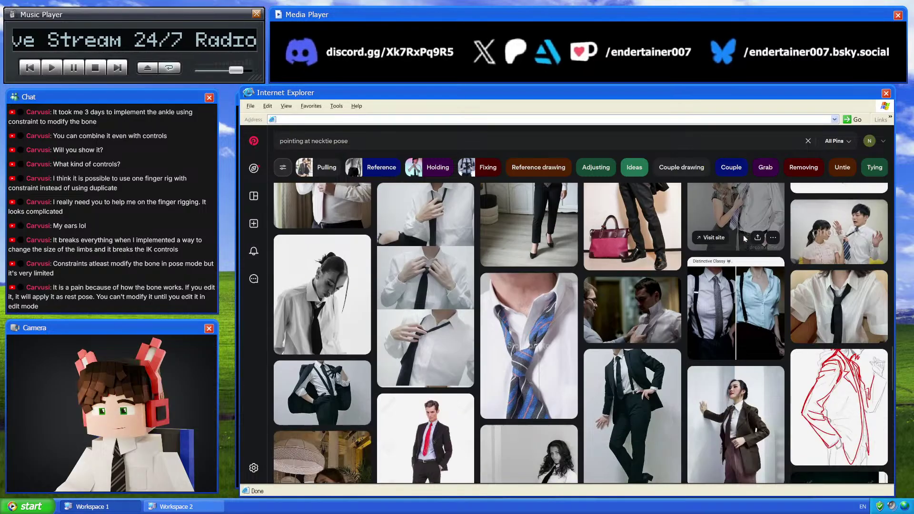
{"action": "scroll", "coordinate": [745, 238], "scroll_direction": "down", "scroll_amount": 2}
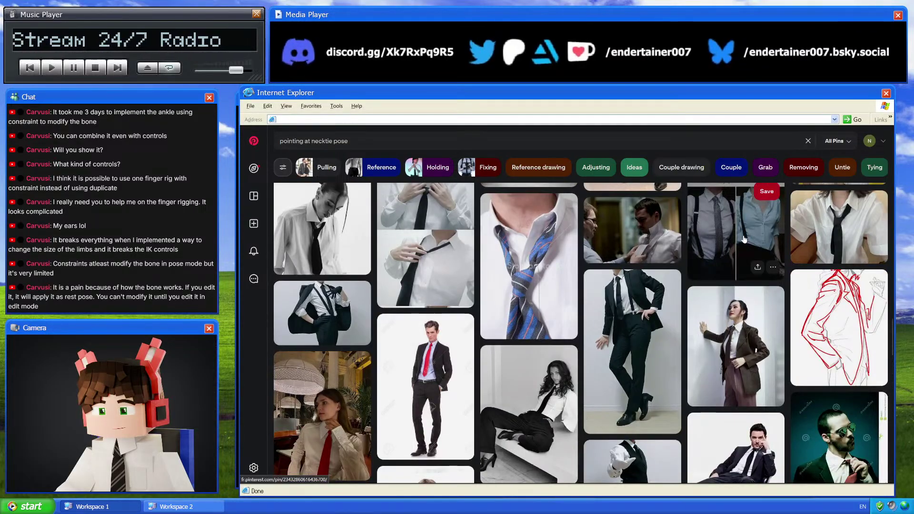
{"action": "scroll", "coordinate": [662, 231], "scroll_direction": "down", "scroll_amount": 10}
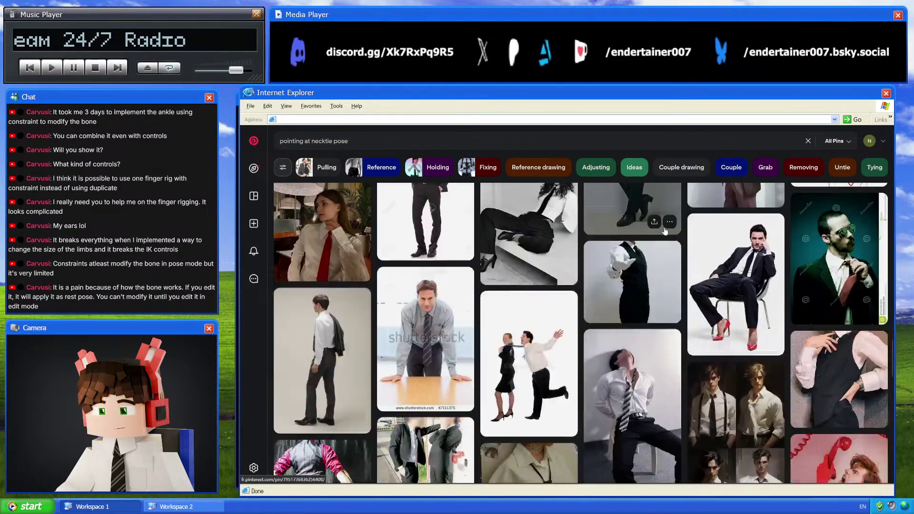
Look through the Pinterest results for "pointing at necktie pose" to find a suitable hand and tie reference
{"action": "scroll", "coordinate": [665, 231], "scroll_direction": "down", "scroll_amount": 5}
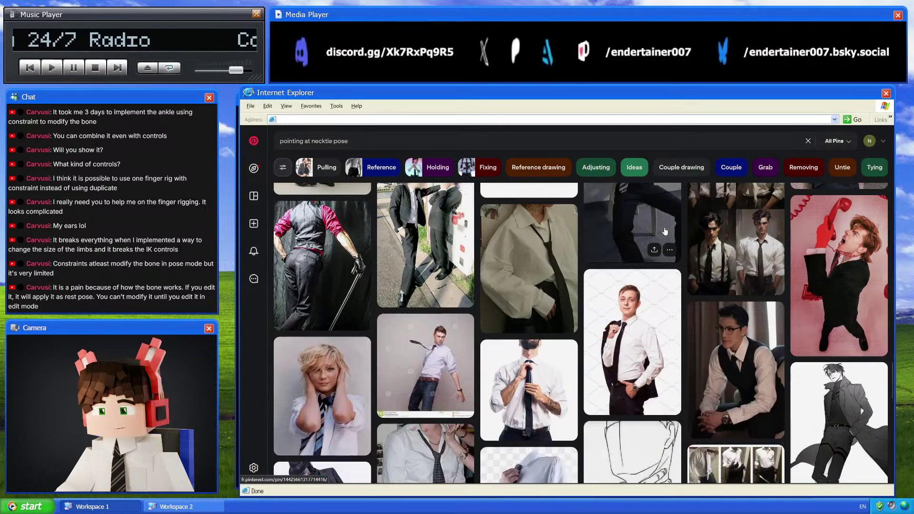
{"action": "scroll", "coordinate": [665, 231], "scroll_direction": "down", "scroll_amount": 3}
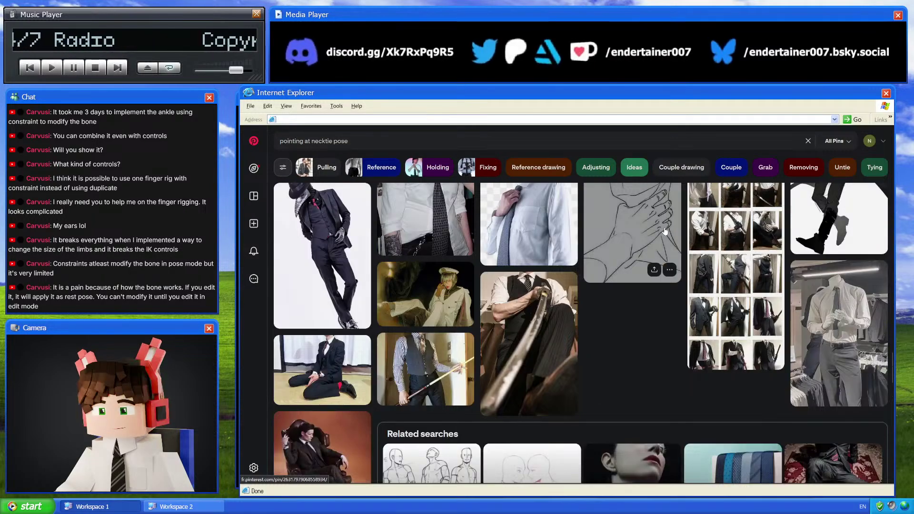
{"action": "scroll", "coordinate": [665, 232], "scroll_direction": "down", "scroll_amount": 5}
{"action": "scroll", "coordinate": [665, 231], "scroll_direction": "down", "scroll_amount": 5}
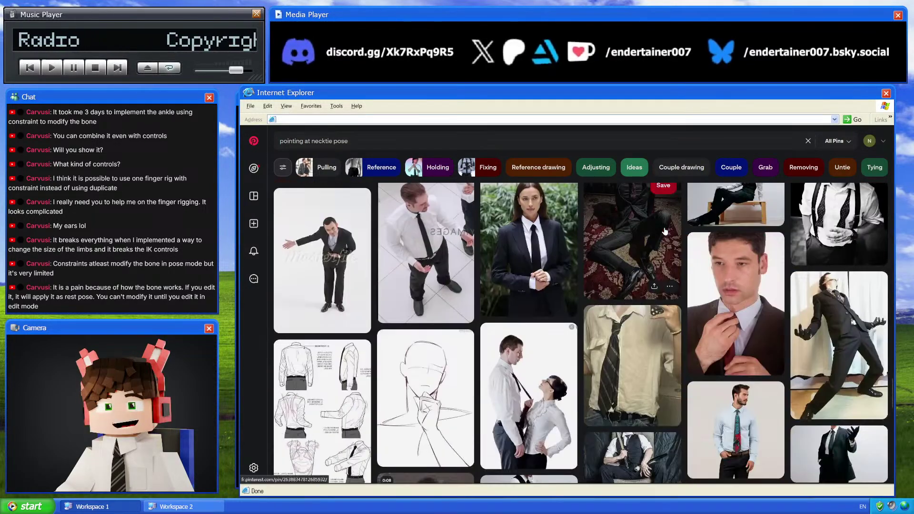
{"action": "scroll", "coordinate": [665, 231], "scroll_direction": "down", "scroll_amount": 3}
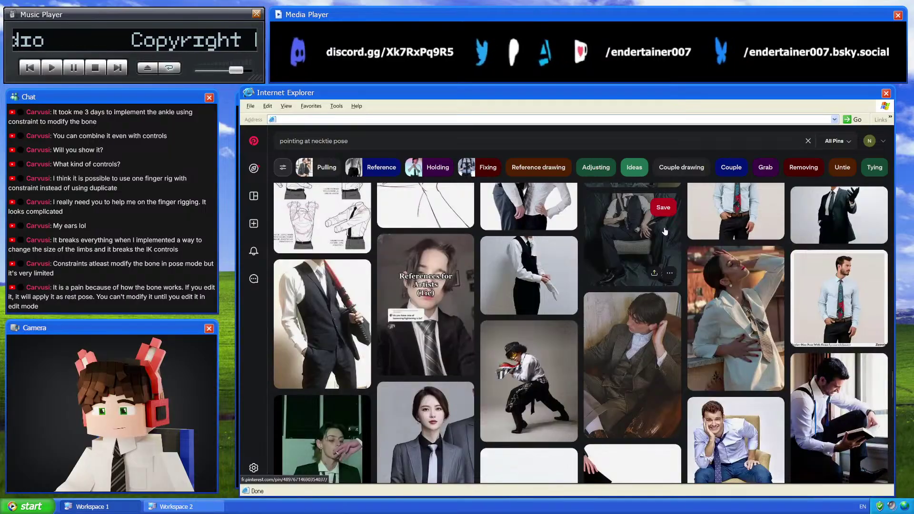
{"action": "scroll", "coordinate": [666, 231], "scroll_direction": "down", "scroll_amount": 5}
{"action": "scroll", "coordinate": [665, 231], "scroll_direction": "down", "scroll_amount": 5}
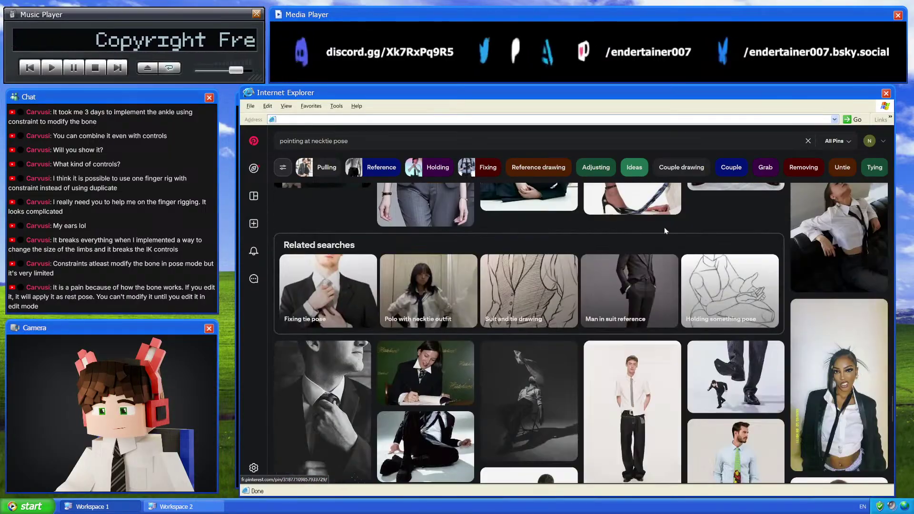
{"action": "scroll", "coordinate": [665, 231], "scroll_direction": "down", "scroll_amount": 10}
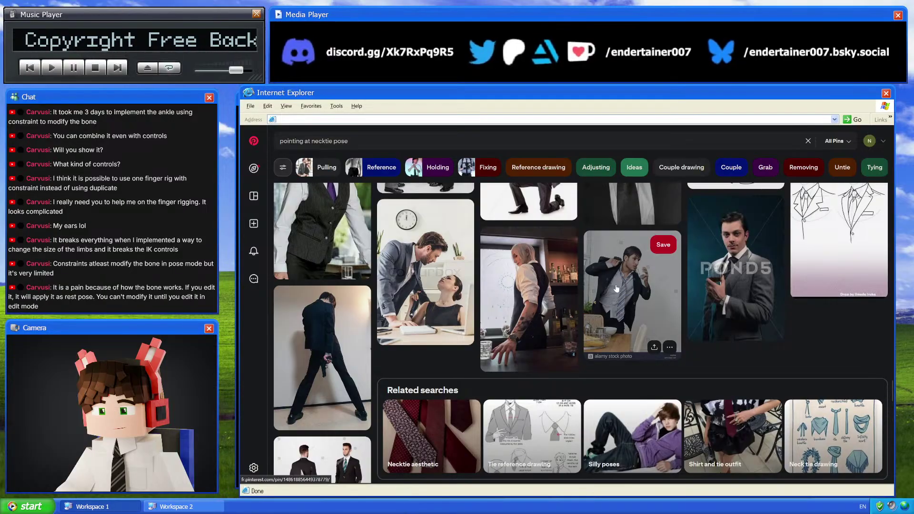
{"action": "scroll", "coordinate": [617, 289], "scroll_direction": "down", "scroll_amount": 8}
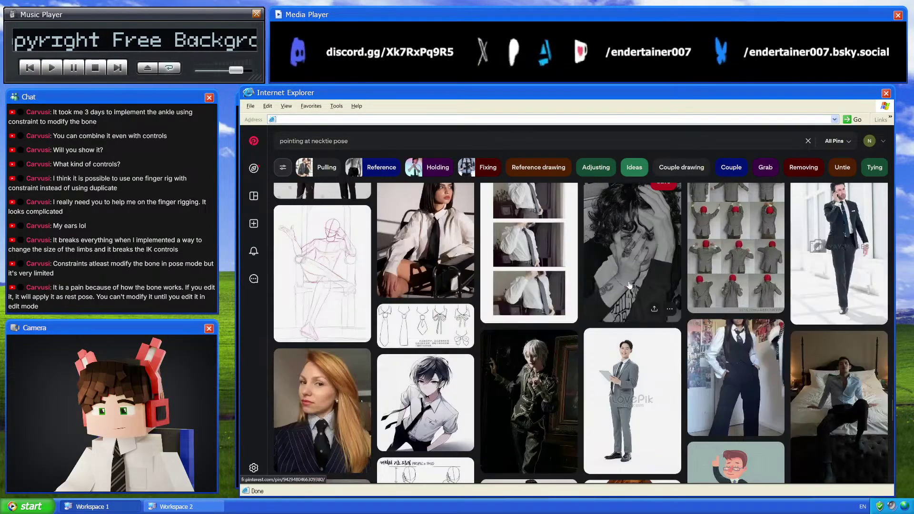
{"action": "scroll", "coordinate": [629, 285], "scroll_direction": "down", "scroll_amount": 10}
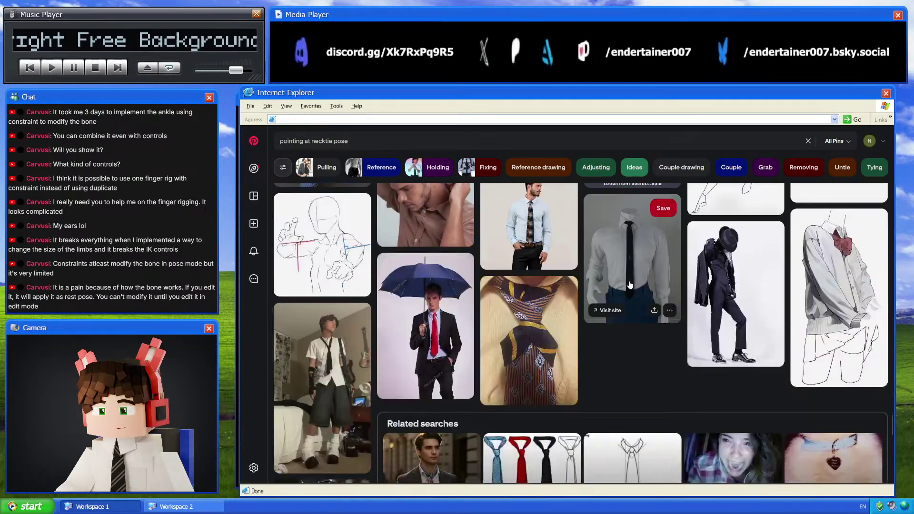
{"action": "scroll", "coordinate": [629, 285], "scroll_direction": "down", "scroll_amount": 5}
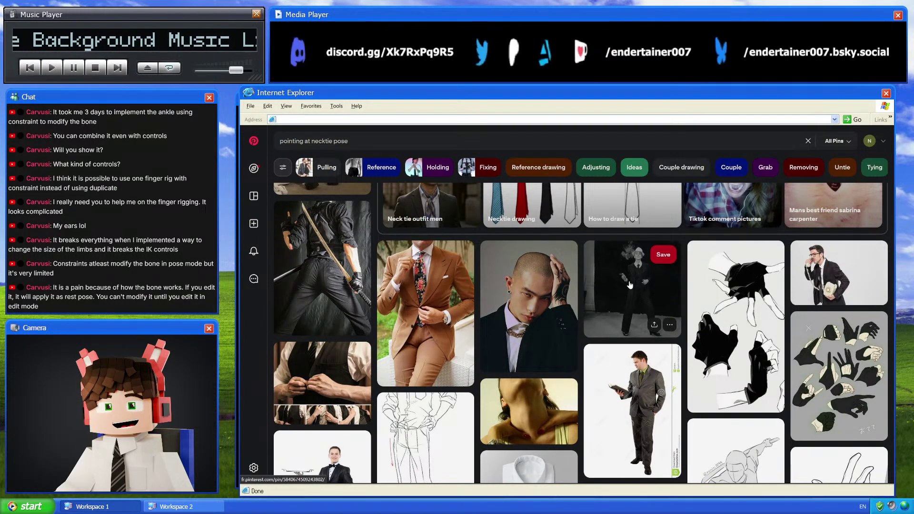
Open the necktie reference pin and examine the hand gripping the tie along with its related images
{"action": "left_click", "coordinate": [736, 326]}
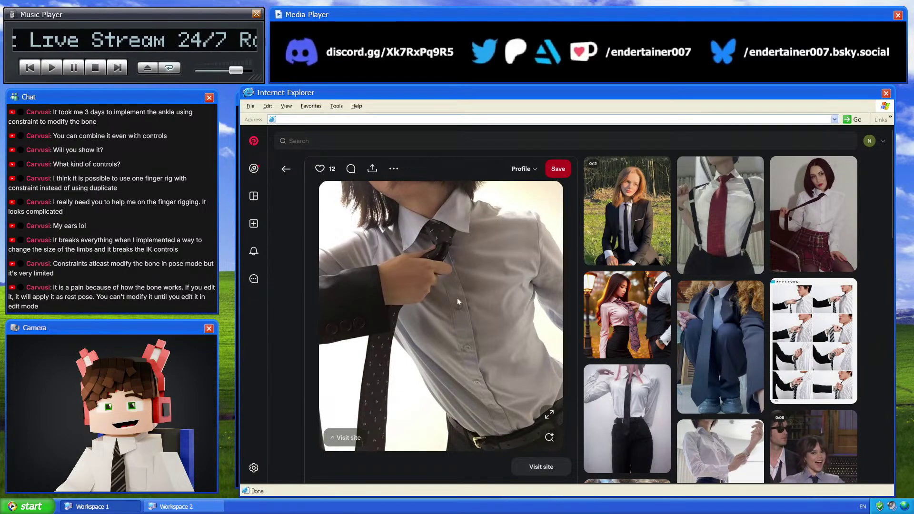
{"action": "scroll", "coordinate": [458, 301], "scroll_direction": "down", "scroll_amount": 3}
{"action": "scroll", "coordinate": [458, 301], "scroll_direction": "up", "scroll_amount": 3}
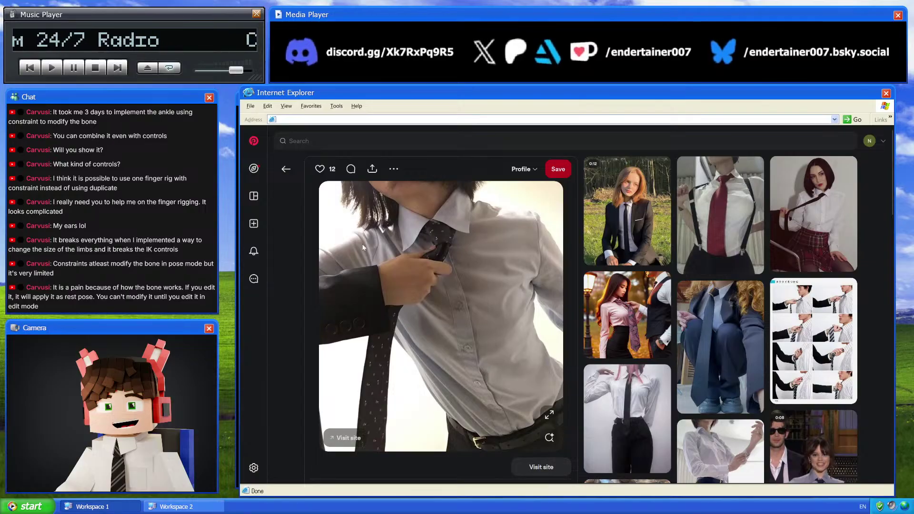
{"action": "scroll", "coordinate": [702, 355], "scroll_direction": "down", "scroll_amount": 5}
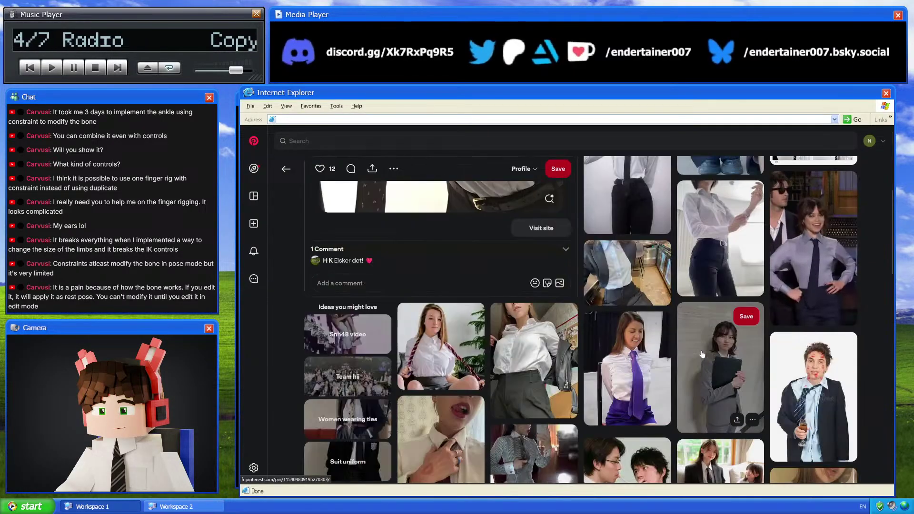
{"action": "scroll", "coordinate": [702, 354], "scroll_direction": "down", "scroll_amount": 3}
{"action": "scroll", "coordinate": [702, 354], "scroll_direction": "down", "scroll_amount": 3}
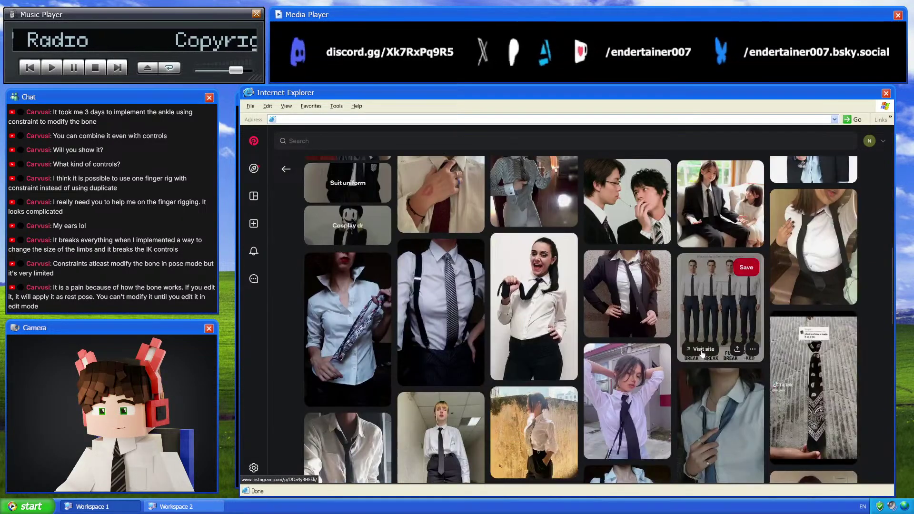
{"action": "left_click", "coordinate": [680, 349]}
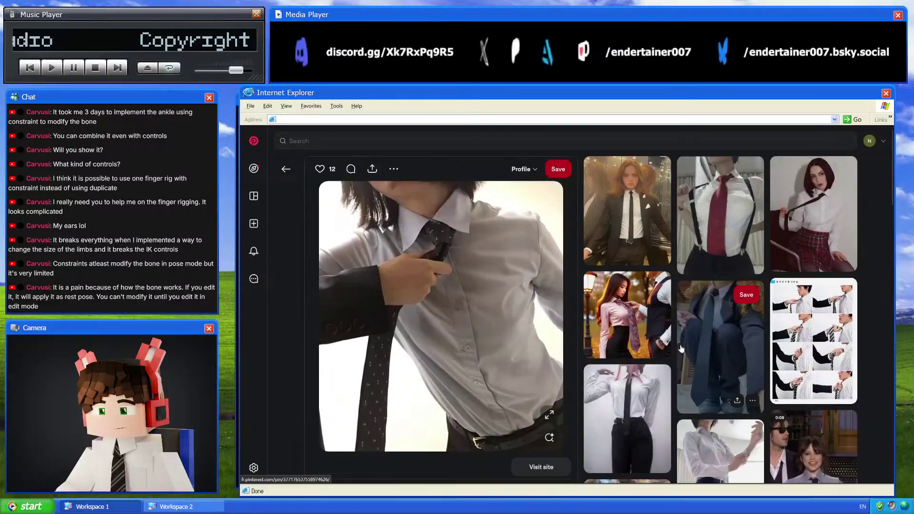
Switch to Blender and rotate the character's left wrist IK control about its local Y axis
{"action": "key", "text": "alt+Tab"}
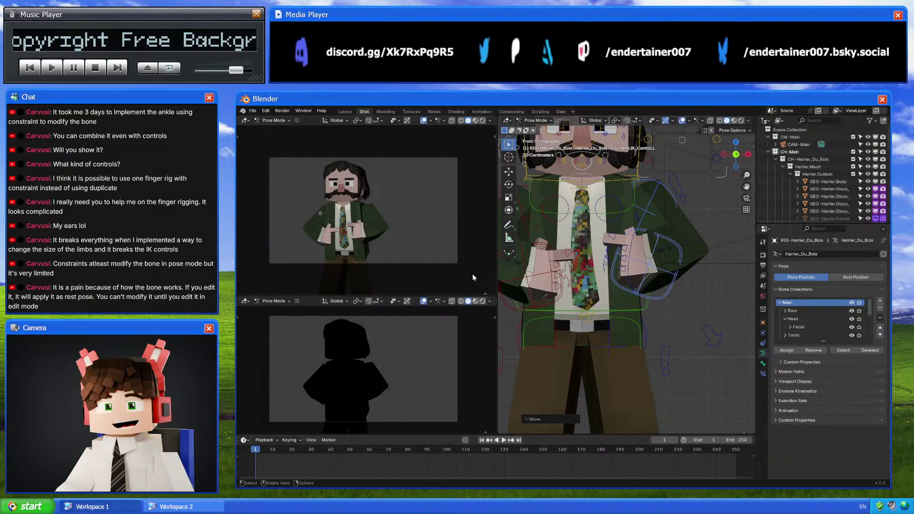
{"action": "middle_click_drag", "start_coordinate": [588, 250], "coordinate": [638, 248]}
{"action": "left_click", "coordinate": [608, 250]}
{"action": "key", "text": "r"}
{"action": "key", "text": "y"}
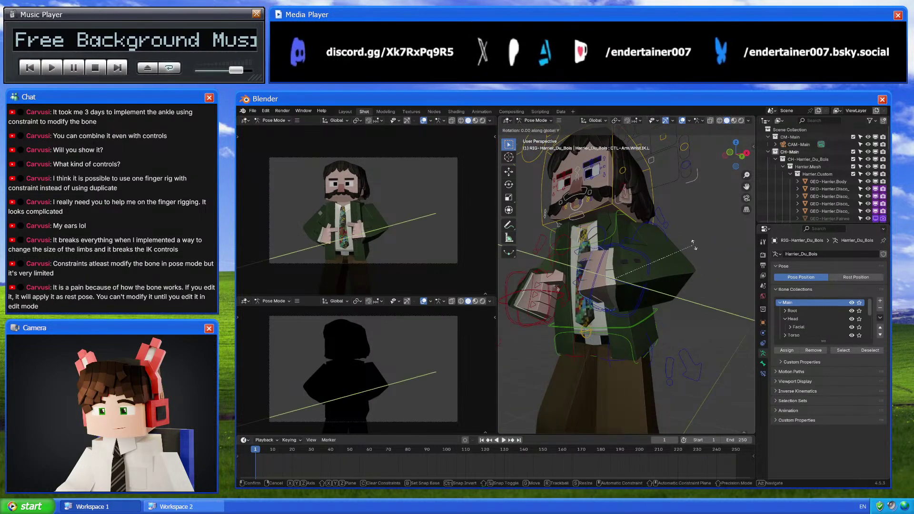
{"action": "key", "text": "y"}
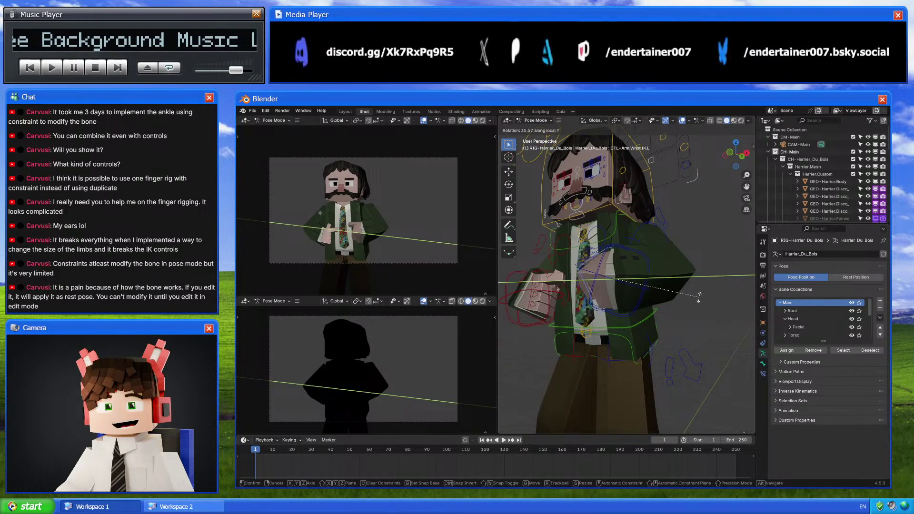
{"action": "left_click", "coordinate": [699, 298]}
Raise the left arm's IK control in front view so the hand sits beside the upper part of the tie
{"action": "middle_click_drag", "start_coordinate": [605, 271], "coordinate": [653, 250]}
{"action": "left_click", "coordinate": [653, 249]}
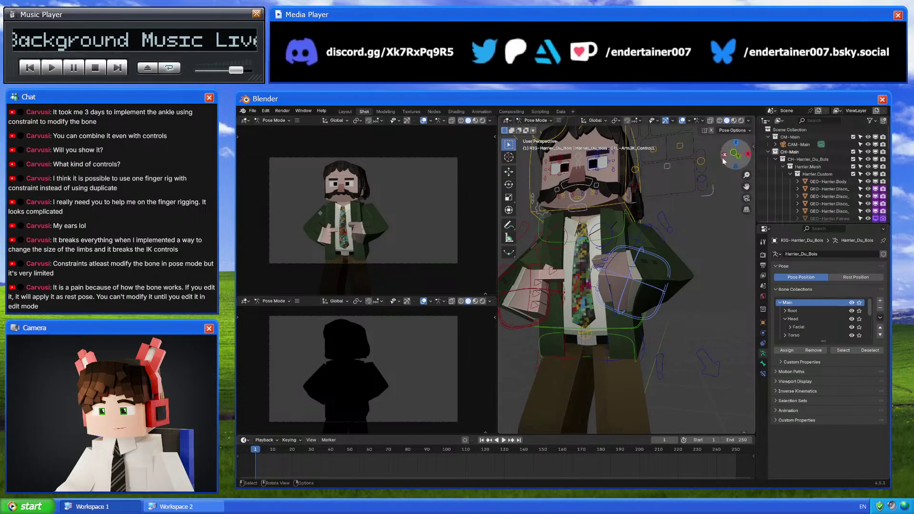
{"action": "key", "text": "KP_1"}
{"action": "key", "text": "g"}
{"action": "left_click", "coordinate": [709, 199]}
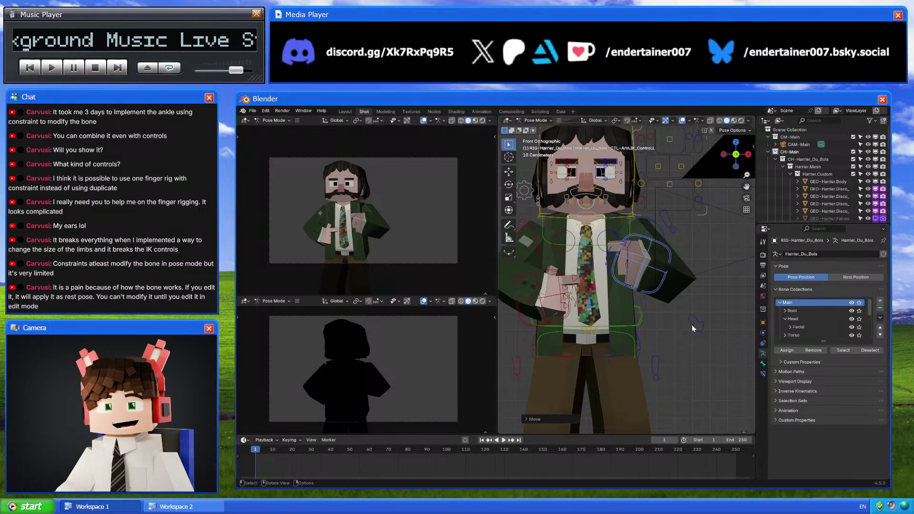
Rotate the left wrist IK control about its local Z axis in front view
{"action": "left_click", "coordinate": [632, 263]}
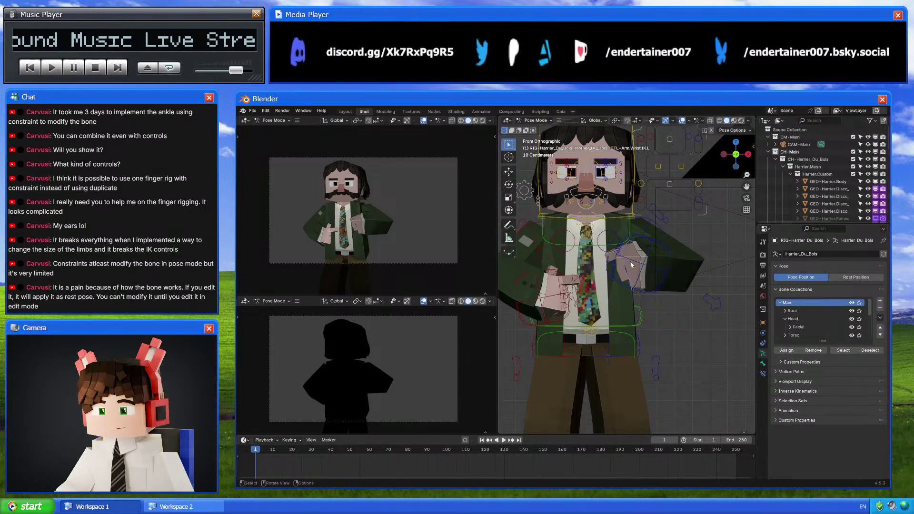
{"action": "key", "text": "r"}
{"action": "key", "text": "z"}
{"action": "key", "text": "z"}
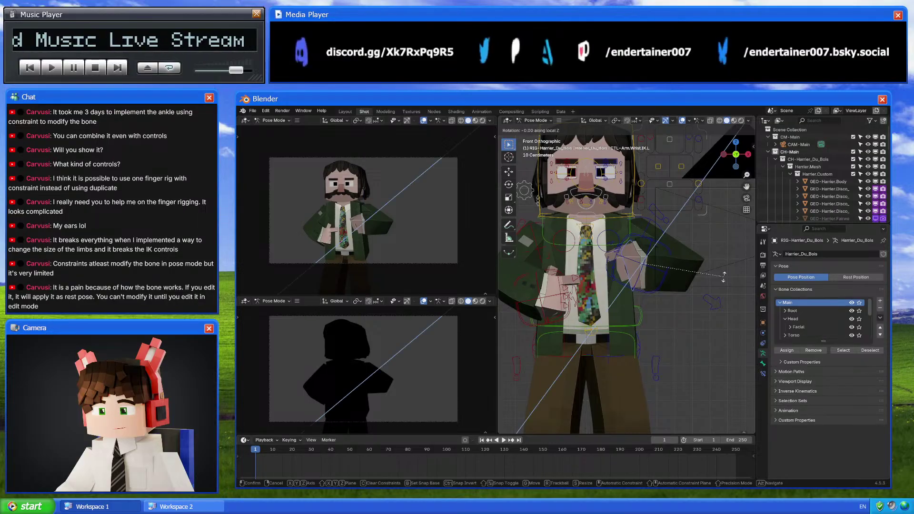
{"action": "left_click", "coordinate": [720, 300]}
Set the Finger Rotation property of the left arm's settings control to 1
{"action": "middle_click_drag", "start_coordinate": [720, 300], "coordinate": [622, 221]}
{"action": "key", "text": "n"}
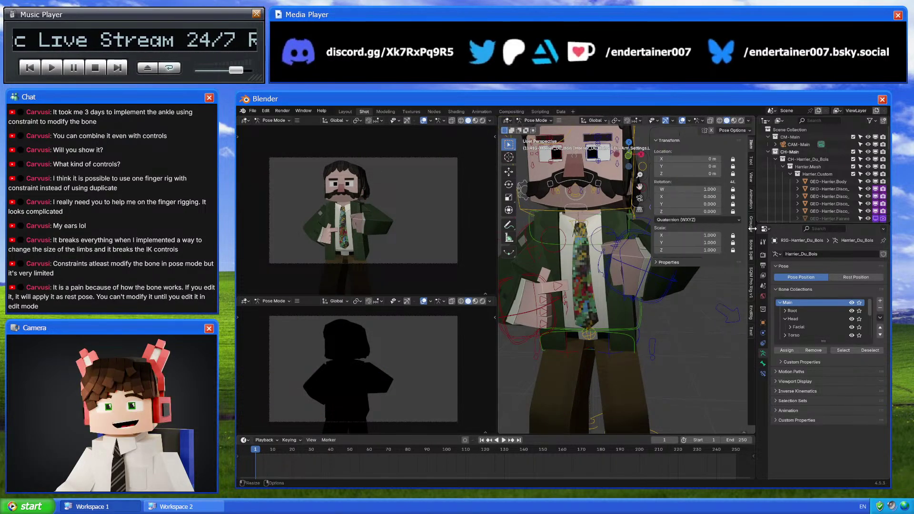
{"action": "left_click", "coordinate": [739, 274]}
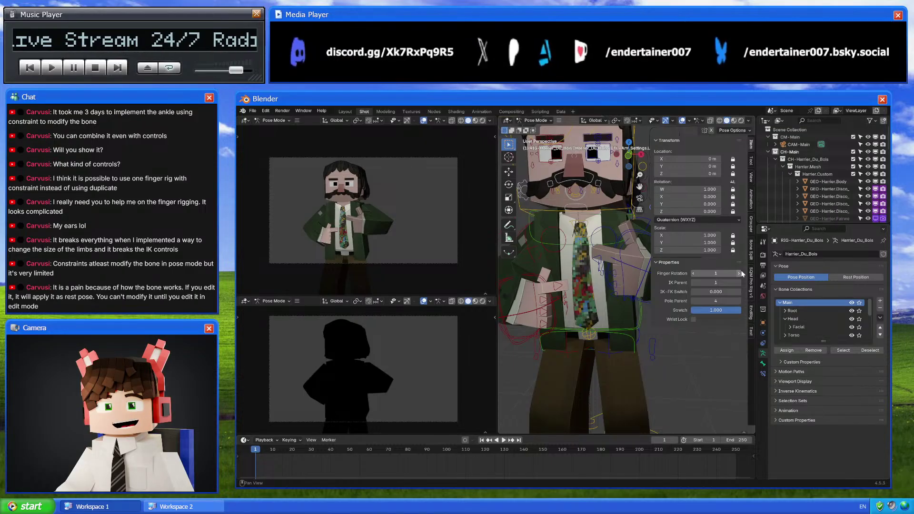
{"action": "middle_click_drag", "start_coordinate": [614, 269], "coordinate": [587, 272]}
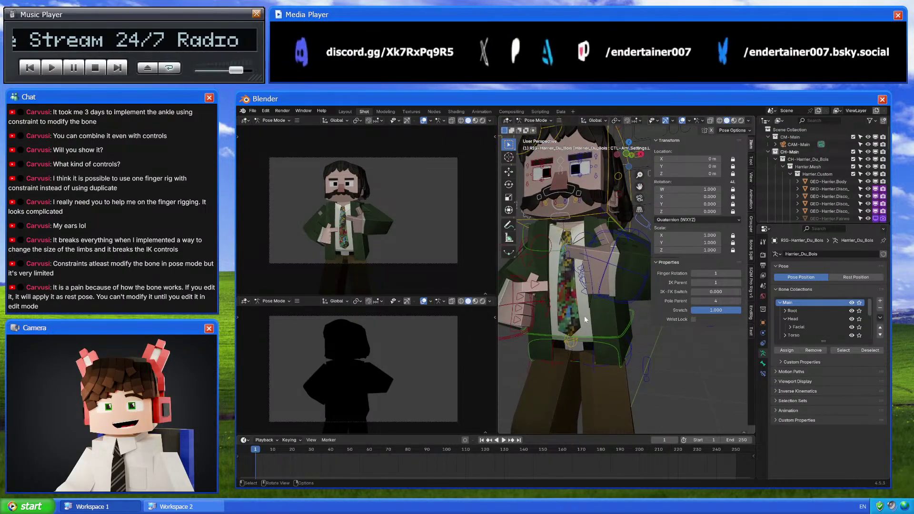
{"action": "key", "text": "n"}
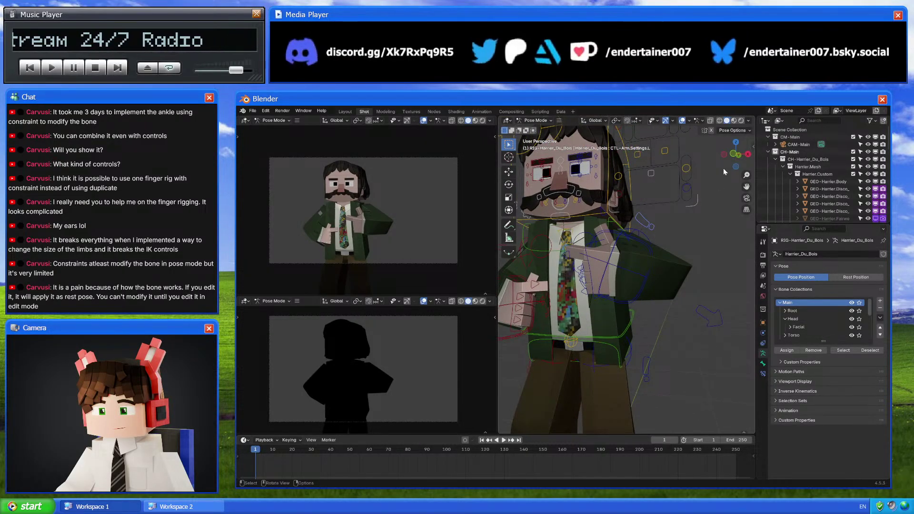
Rotate the left wrist IK control about its local Y and local Z axes to turn the hand toward the tie
{"action": "left_click_drag", "start_coordinate": [640, 259], "coordinate": [636, 259]}
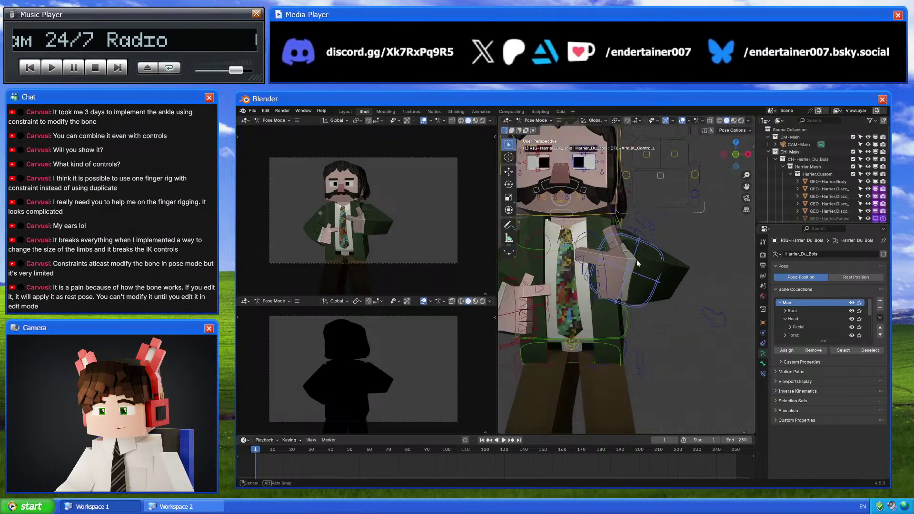
{"action": "middle_click_drag", "start_coordinate": [636, 259], "coordinate": [586, 252]}
{"action": "left_click", "coordinate": [577, 254]}
{"action": "key", "text": "r"}
{"action": "key", "text": "y"}
{"action": "key", "text": "y"}
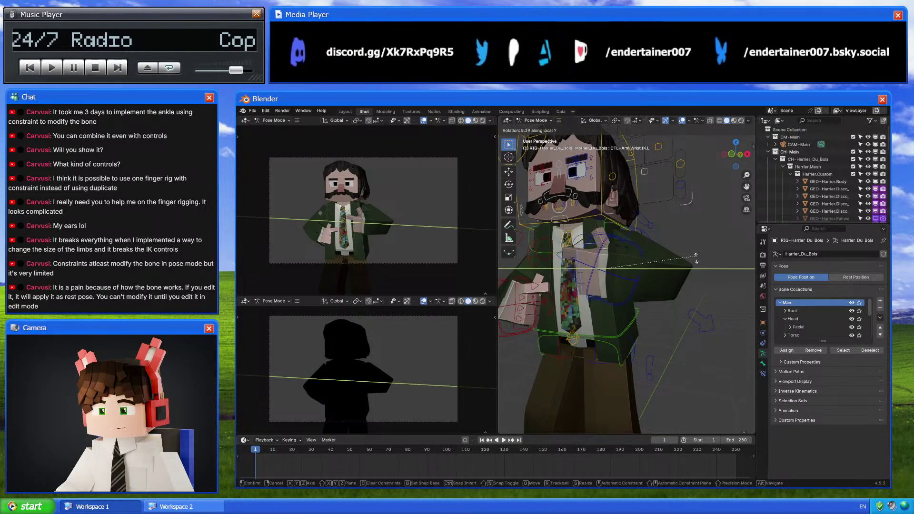
{"action": "key", "text": "z"}
{"action": "key", "text": "z"}
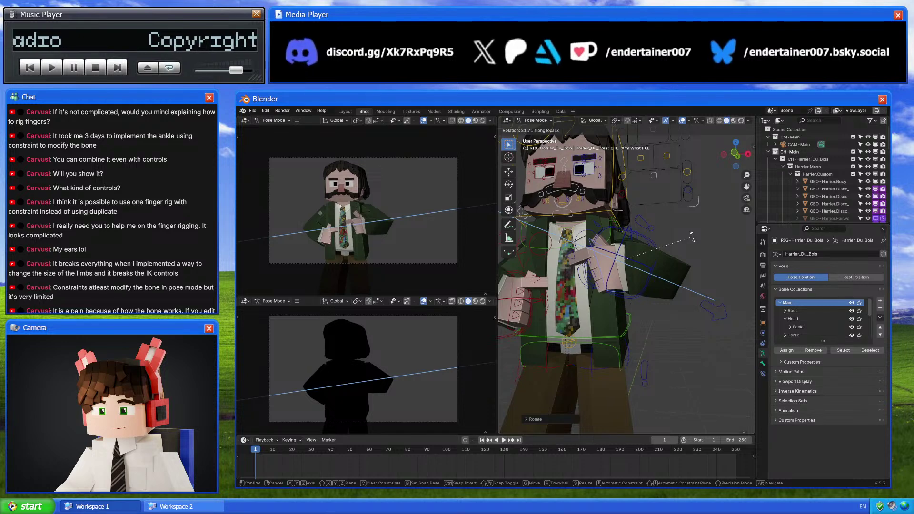
{"action": "left_click", "coordinate": [687, 265]}
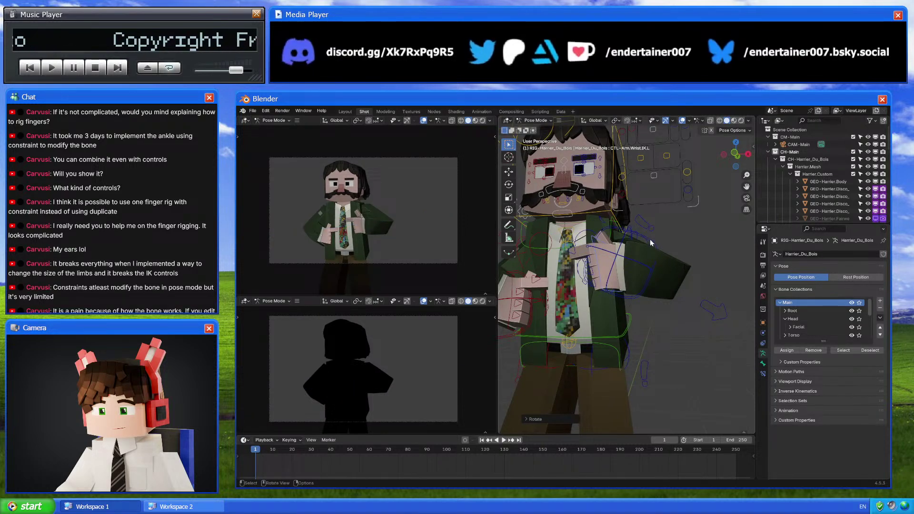
Adjust the position and rotation of the left arm's IK pivot control in front view to angle the hand toward the tie
{"action": "left_click", "coordinate": [638, 234]}
{"action": "middle_click_drag", "start_coordinate": [639, 233], "coordinate": [726, 202]}
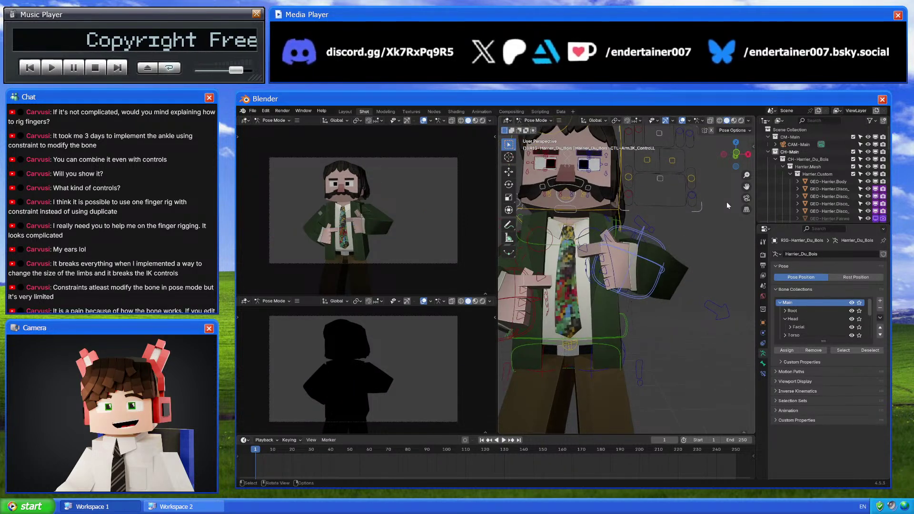
{"action": "left_click", "coordinate": [735, 153]}
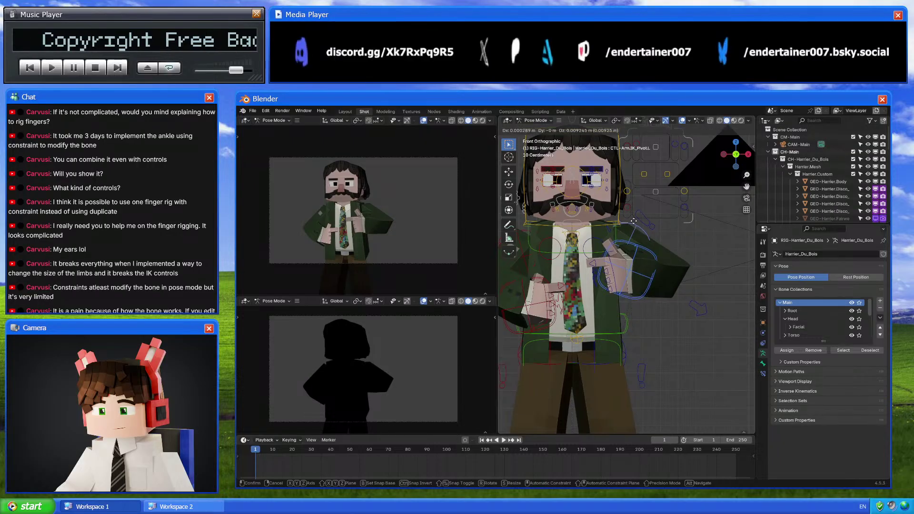
{"action": "key", "text": "g"}
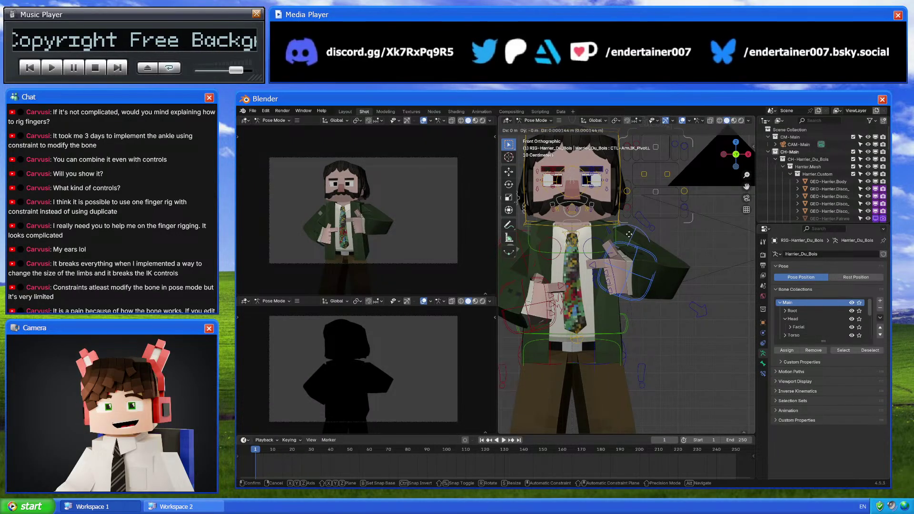
{"action": "left_click", "coordinate": [696, 210]}
{"action": "key", "text": "r"}
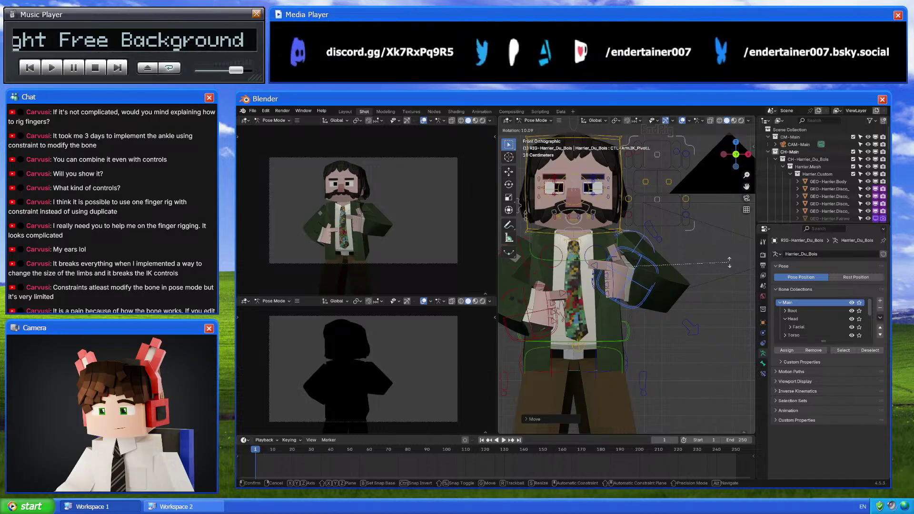
{"action": "right_click", "coordinate": [728, 238]}
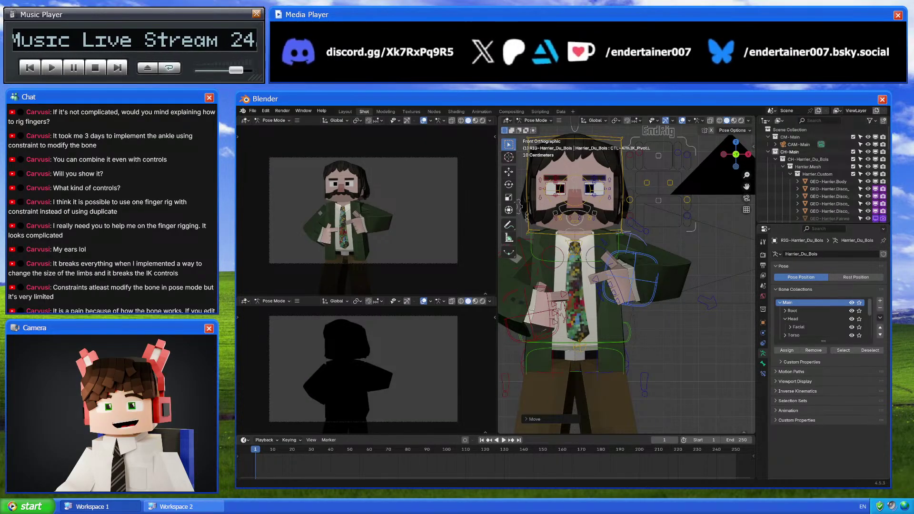
{"action": "scroll", "coordinate": [675, 224], "scroll_direction": "up", "scroll_amount": 4}
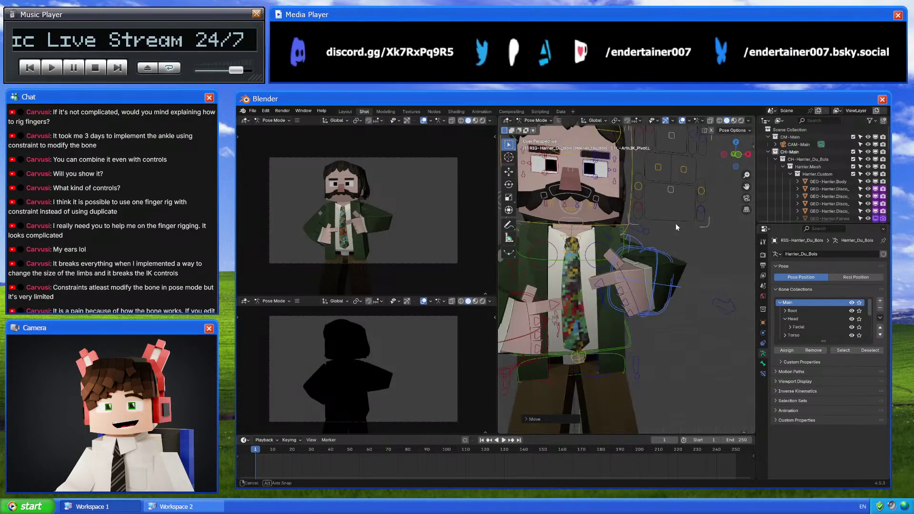
Select the left hand's finger mesh and examine its finger vertex groups and shape keys
{"action": "middle_click_drag", "start_coordinate": [675, 224], "coordinate": [654, 274]}
{"action": "left_click", "coordinate": [679, 279]}
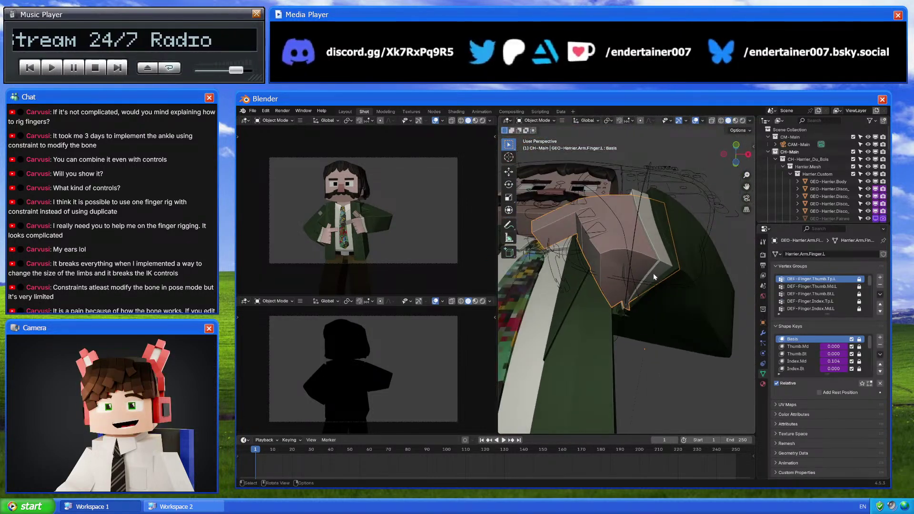
{"action": "middle_click_drag", "start_coordinate": [614, 233], "coordinate": [645, 301]}
{"action": "scroll", "coordinate": [646, 300], "scroll_direction": "down", "scroll_amount": 5}
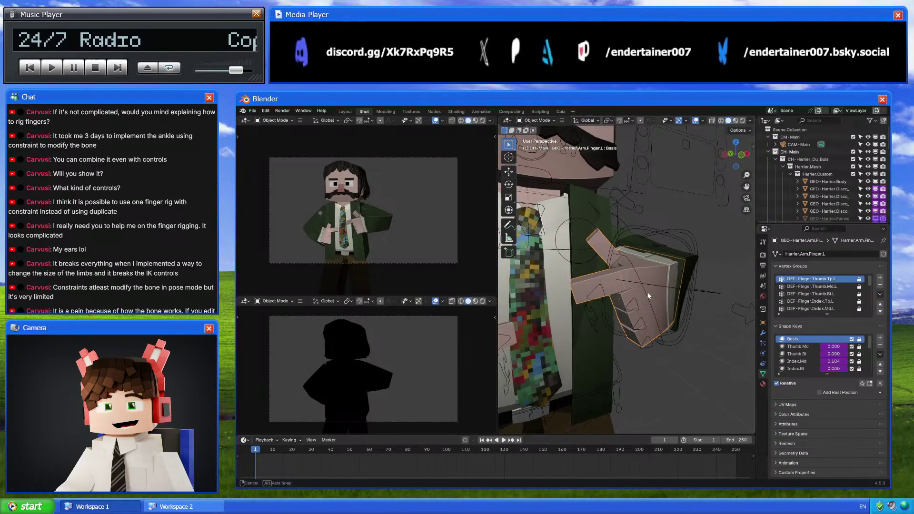
Reveal the rig's Internal bone collection with X-ray on and put the rig in Pose Mode to inspect its deform bones
{"action": "left_click", "coordinate": [686, 249]}
{"action": "left_click_drag", "start_coordinate": [823, 333], "coordinate": [823, 414]}
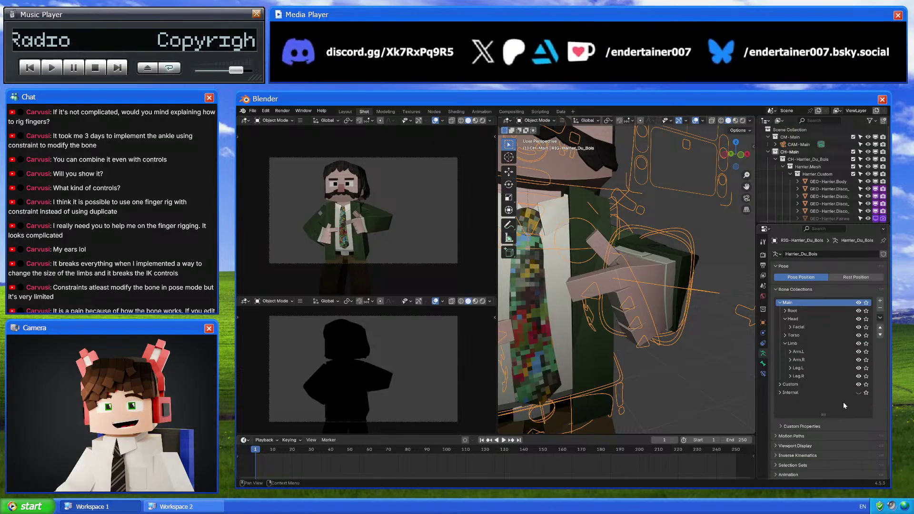
{"action": "key", "text": "alt+z"}
{"action": "key", "text": "ctrl+Tab"}
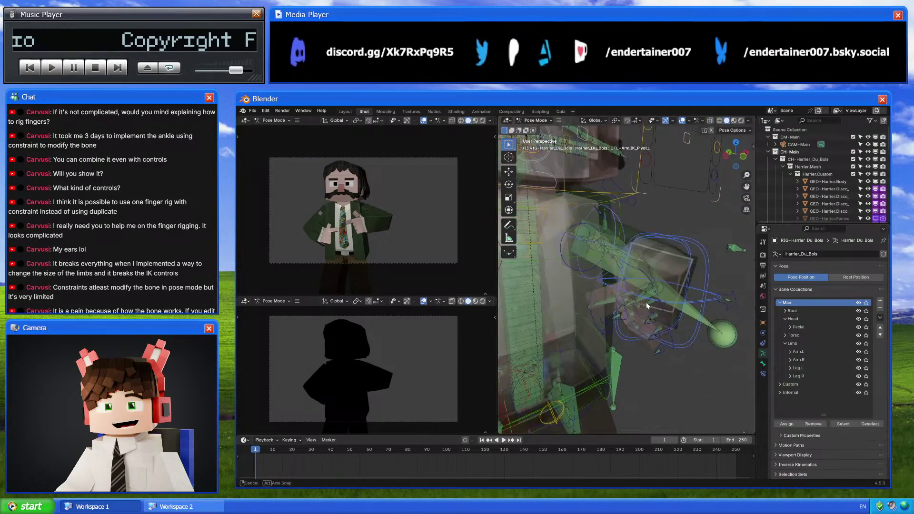
Examine the bone constraint on the left index fingertip's deform bone, including its rotation mapping settings
{"action": "left_click", "coordinate": [647, 291]}
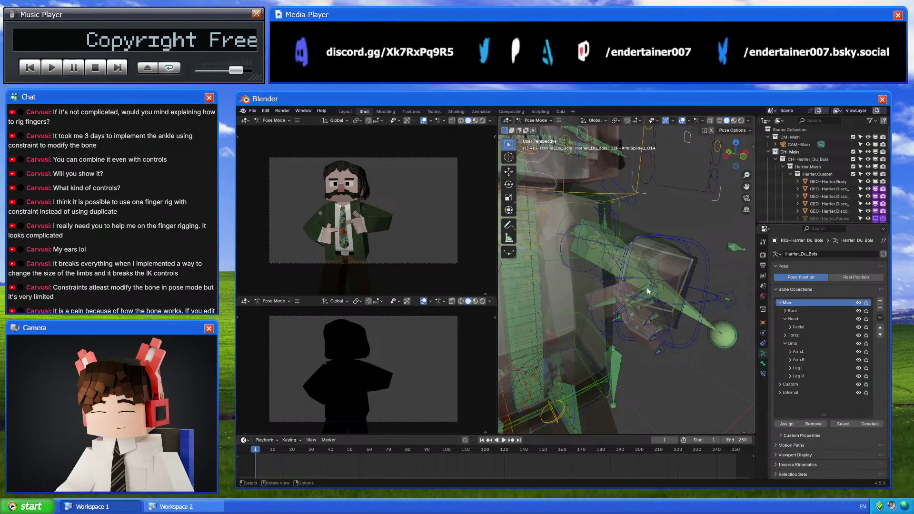
{"action": "mouse_move", "coordinate": [647, 291]}
{"action": "middle_mouse_down"}
{"action": "mouse_move", "coordinate": [633, 293]}
{"action": "mouse_move", "coordinate": [648, 305]}
{"action": "middle_mouse_up"}
{"action": "left_click", "coordinate": [763, 373]}
{"action": "left_click", "coordinate": [763, 354]}
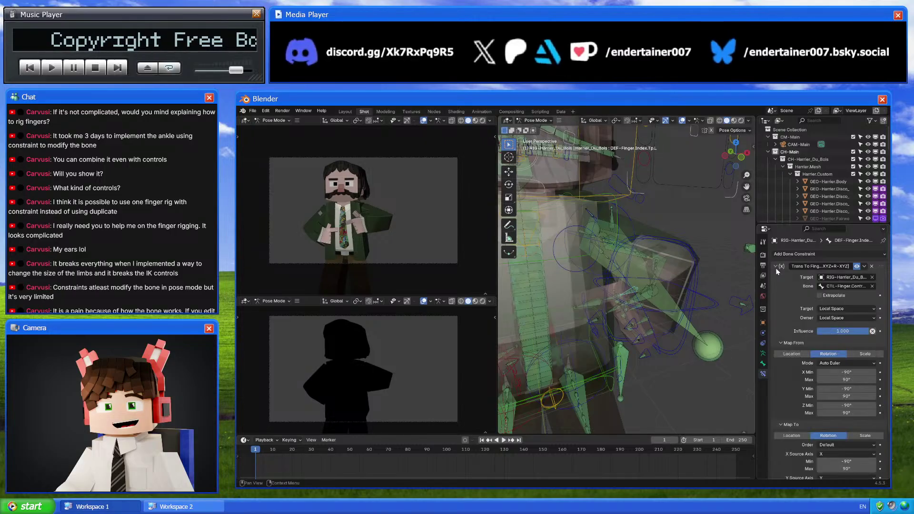
{"action": "left_click", "coordinate": [763, 373]}
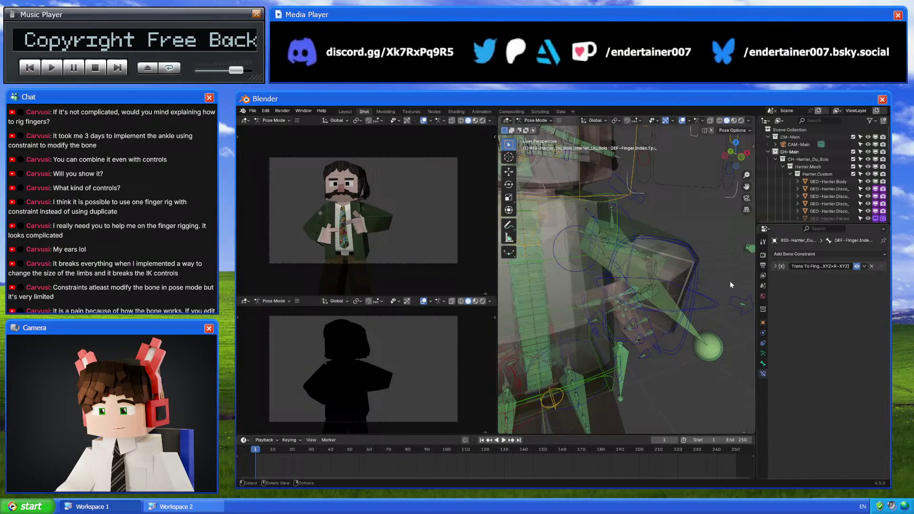
Check the bone constraints of the left middle finger's control and try moving that control
{"action": "middle_click_drag", "start_coordinate": [639, 305], "coordinate": [623, 326]}
{"action": "left_click", "coordinate": [615, 287]}
{"action": "left_click", "coordinate": [643, 303]}
{"action": "key", "text": "g"}
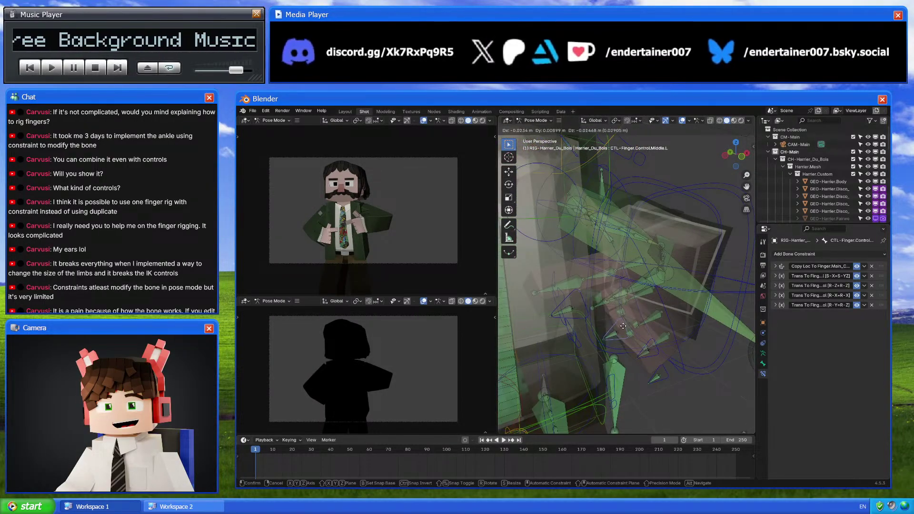
{"action": "right_click", "coordinate": [630, 326]}
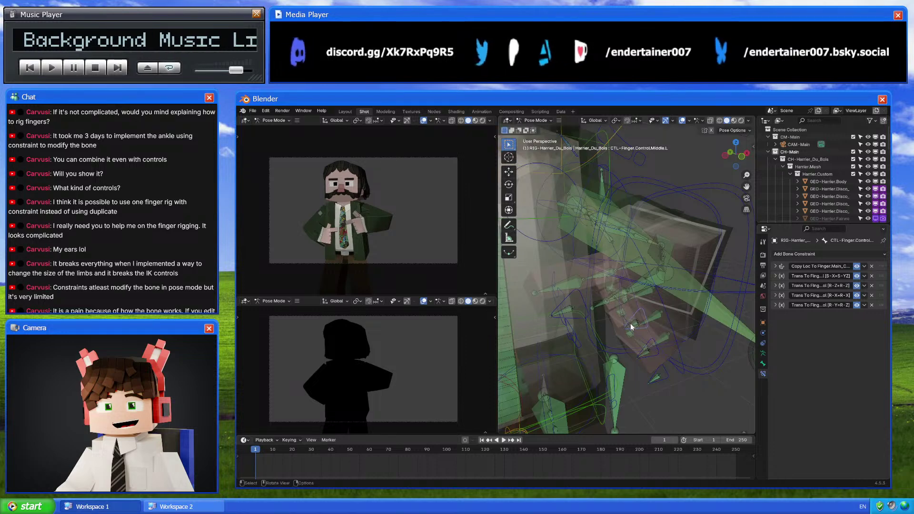
Compare the bone constraints on the left index and ring fingertip deform bones
{"action": "middle_click_drag", "start_coordinate": [631, 324], "coordinate": [636, 282]}
{"action": "left_click", "coordinate": [638, 278]}
{"action": "left_click", "coordinate": [638, 279]}
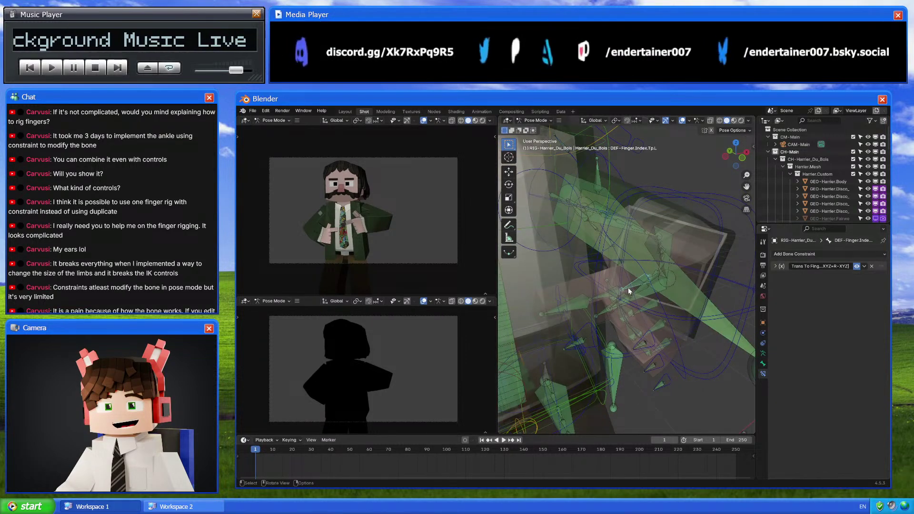
{"action": "left_click", "coordinate": [655, 330]}
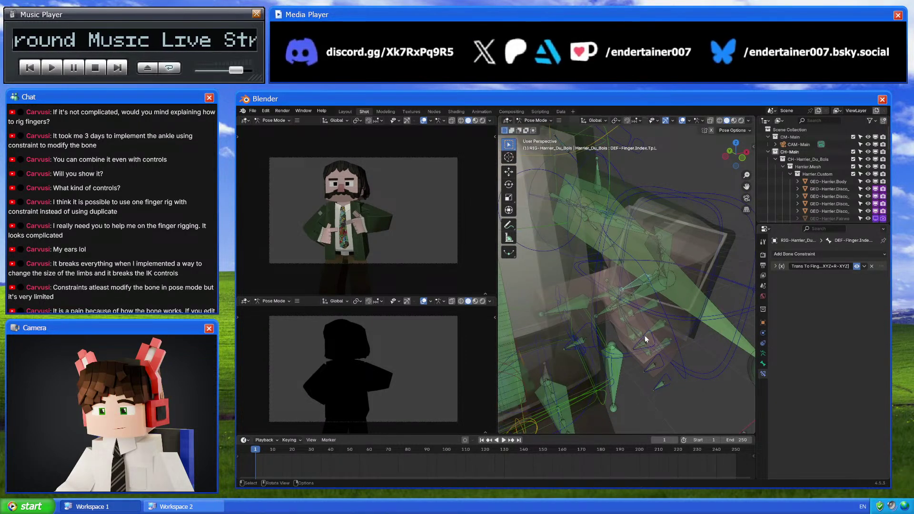
{"action": "left_click", "coordinate": [645, 336]}
{"action": "middle_click_drag", "start_coordinate": [645, 336], "coordinate": [676, 323]}
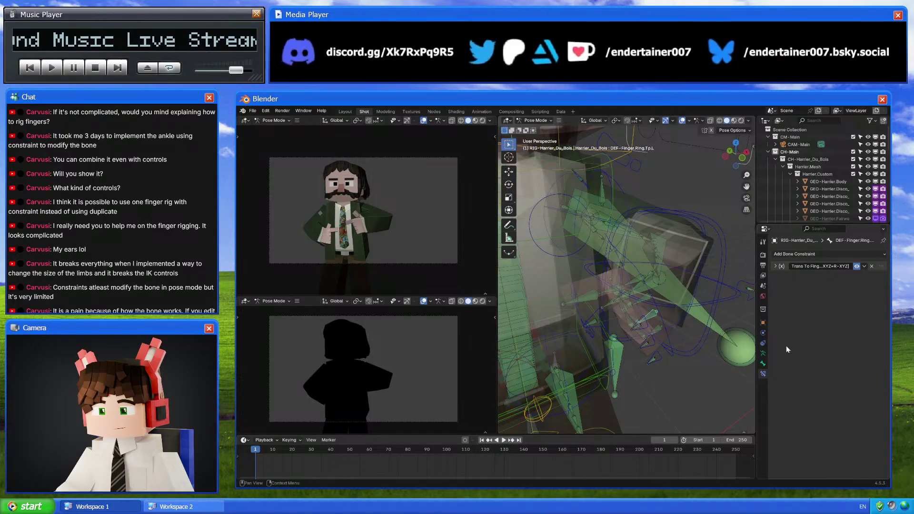
Hide the Internal bone collection, turn X-ray off and return to Object Mode to view the left arm
{"action": "left_click", "coordinate": [763, 353]}
{"action": "left_click", "coordinate": [859, 392]}
{"action": "middle_click_drag", "start_coordinate": [641, 359], "coordinate": [667, 276]}
{"action": "key", "text": "ctrl+Tab"}
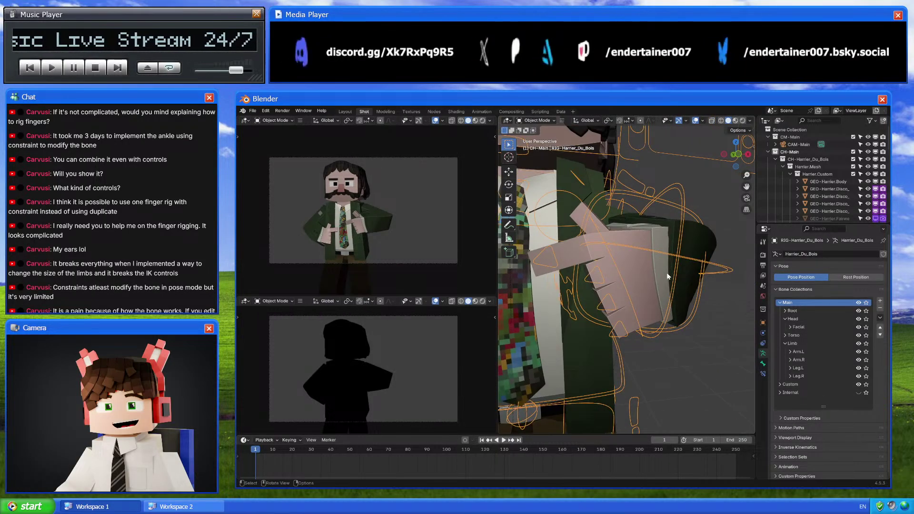
{"action": "left_click_drag", "start_coordinate": [741, 155], "coordinate": [627, 253]}
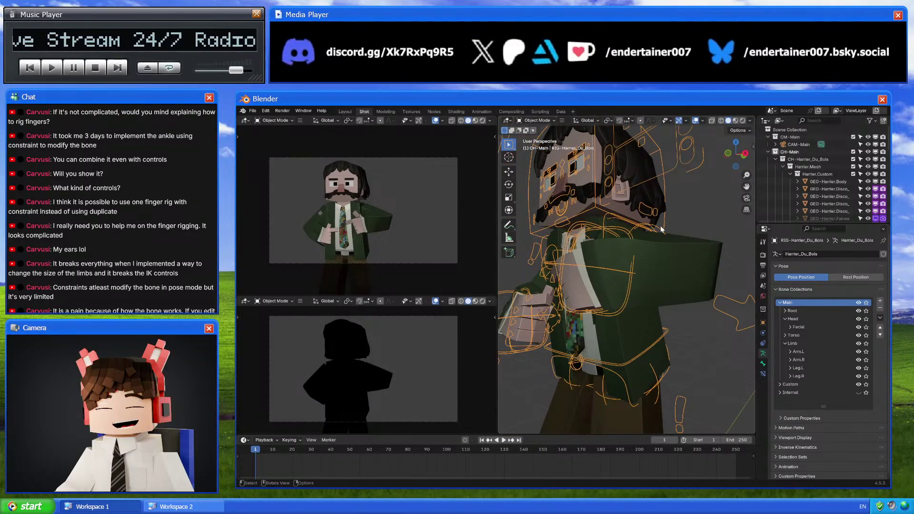
Return the rig to Pose Mode and show the arm tweak bone collections in the rig settings
{"action": "key", "text": "ctrl+Tab"}
{"action": "left_click", "coordinate": [588, 262]}
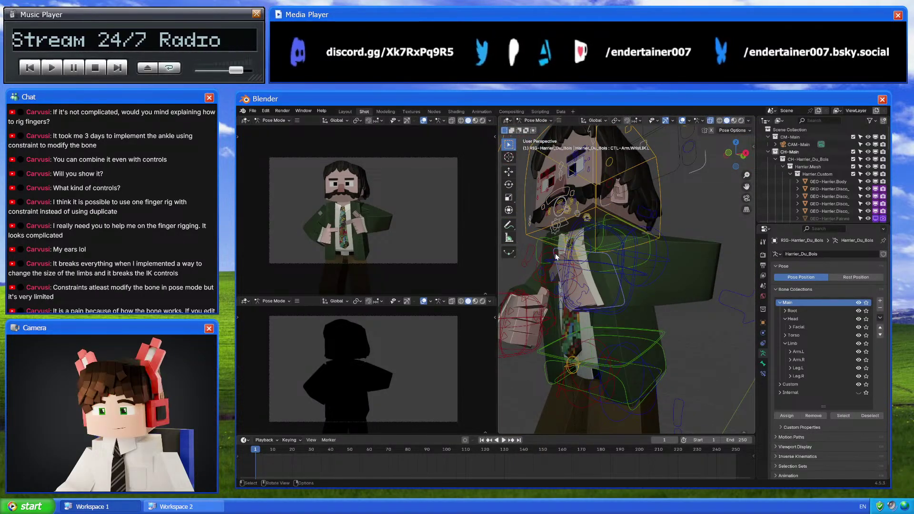
{"action": "middle_click_drag", "start_coordinate": [600, 264], "coordinate": [634, 251]}
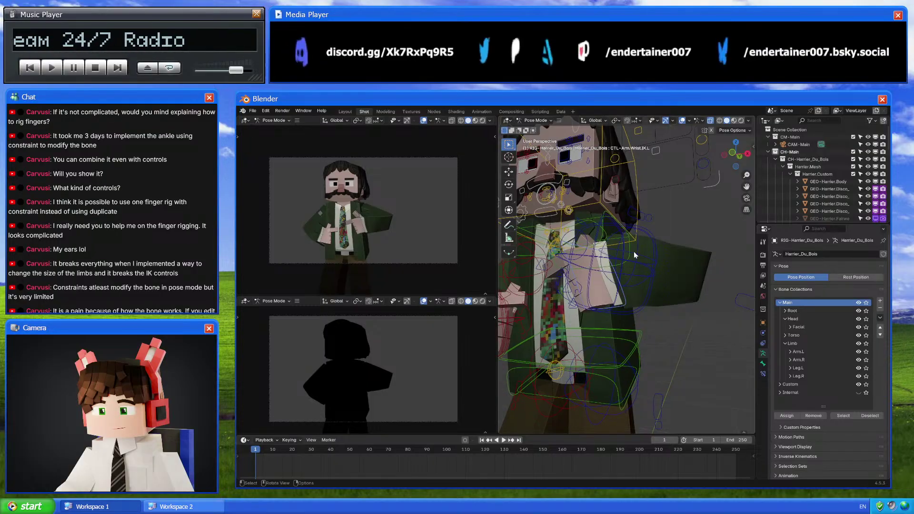
{"action": "key", "text": "n"}
{"action": "left_click", "coordinate": [751, 313]}
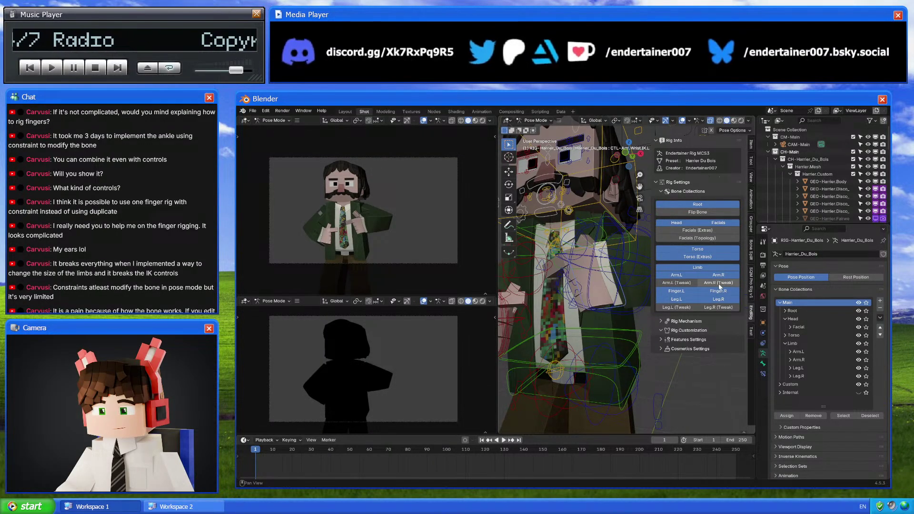
{"action": "key", "text": "n"}
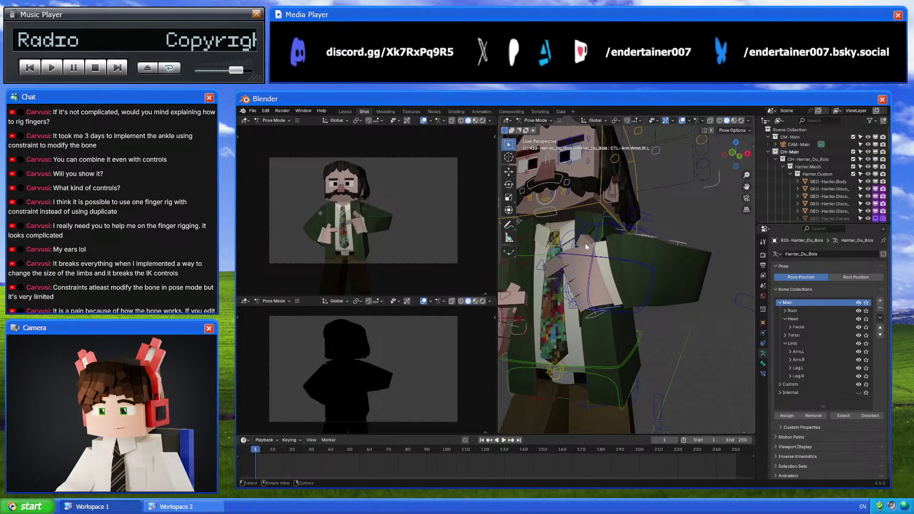
Try to move the left arm's tweak control at the hand's lower edge freely in the view
{"action": "middle_click_drag", "start_coordinate": [586, 247], "coordinate": [608, 309]}
{"action": "left_click", "coordinate": [644, 239]}
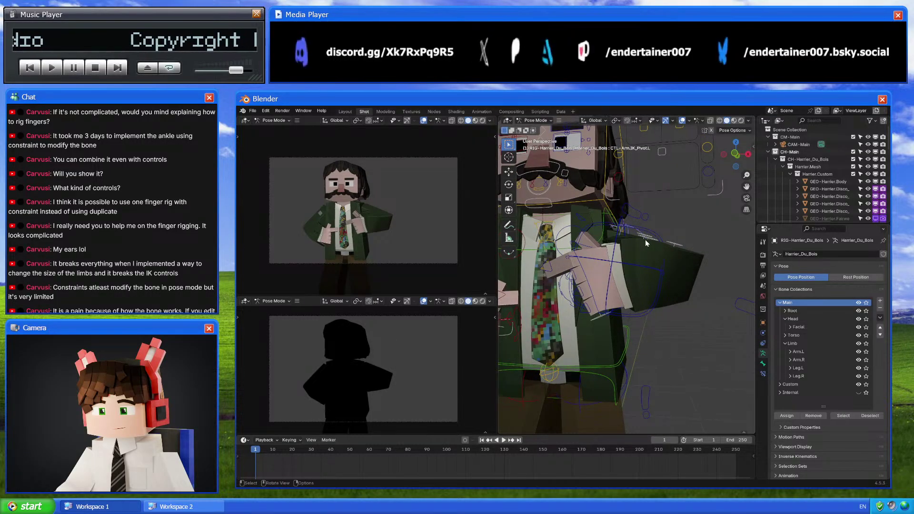
{"action": "middle_click_drag", "start_coordinate": [644, 239], "coordinate": [601, 316]}
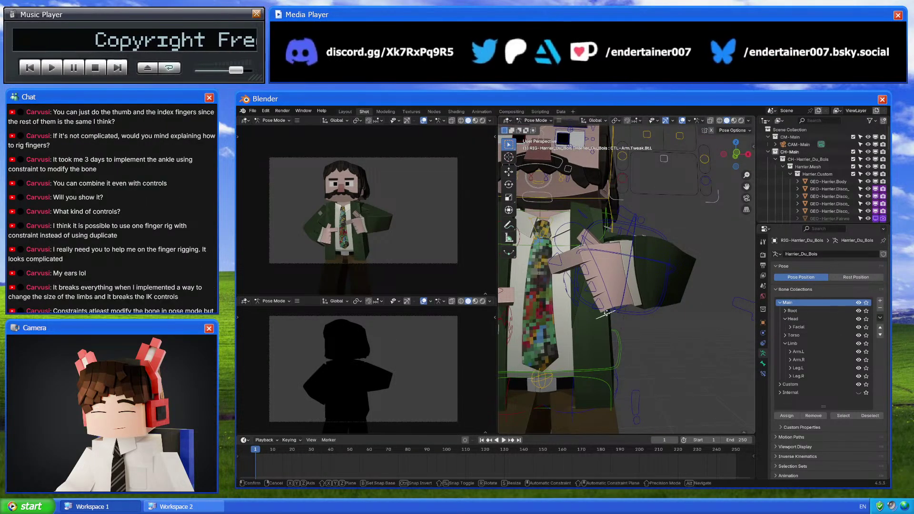
{"action": "left_click", "coordinate": [601, 317]}
{"action": "key", "text": "g"}
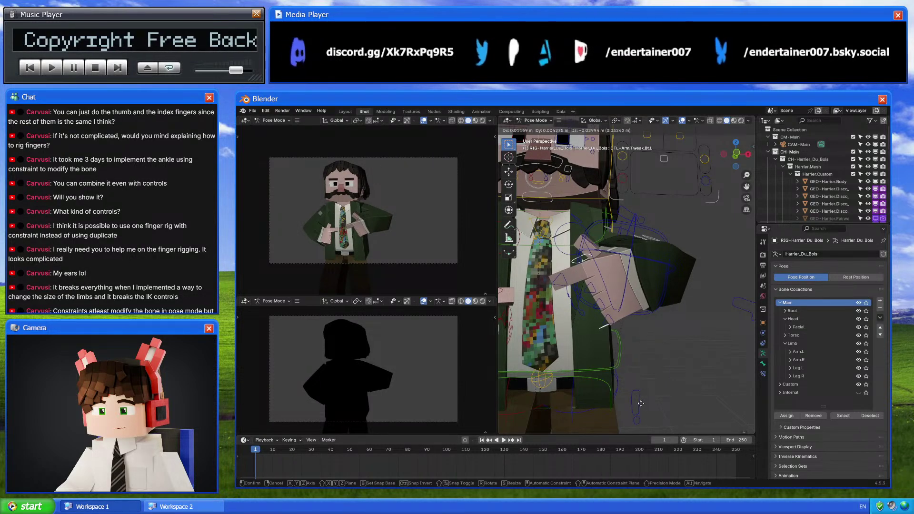
{"action": "left_click", "coordinate": [632, 327]}
{"action": "key", "text": "r"}
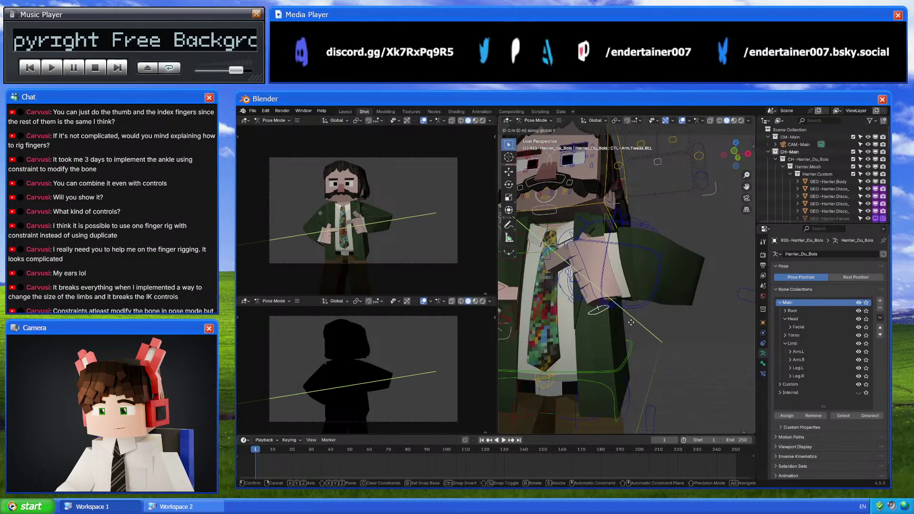
{"action": "right_click", "coordinate": [638, 334]}
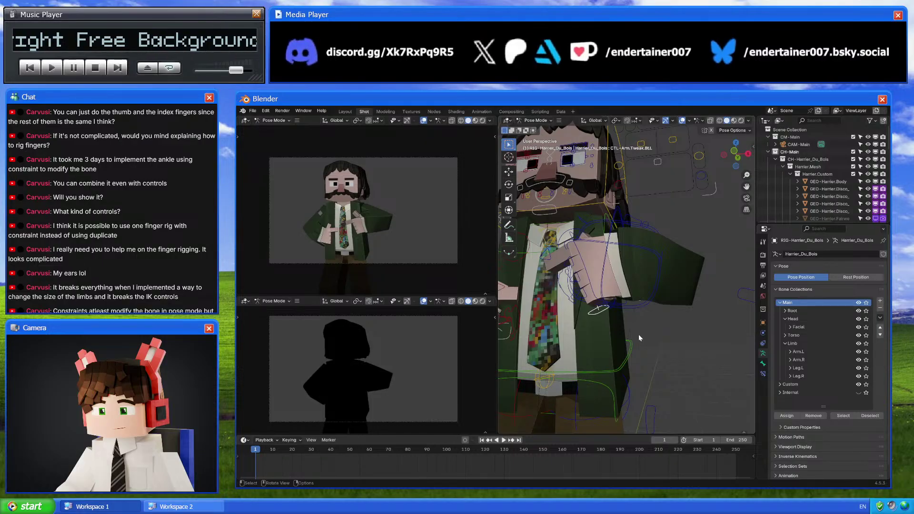
Try to move the left arm's lower tweak control along its local X axis
{"action": "key", "text": "g"}
{"action": "key", "text": "x"}
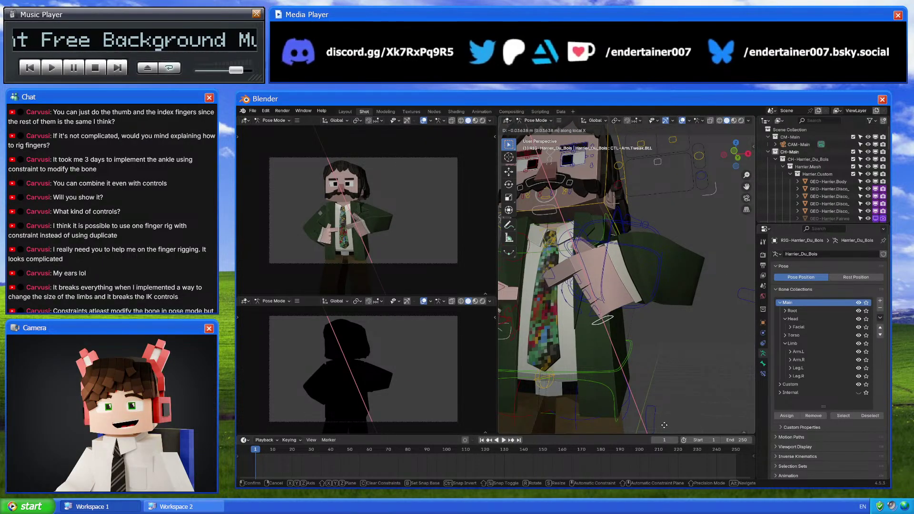
{"action": "left_click", "coordinate": [639, 365]}
{"action": "key", "text": "g"}
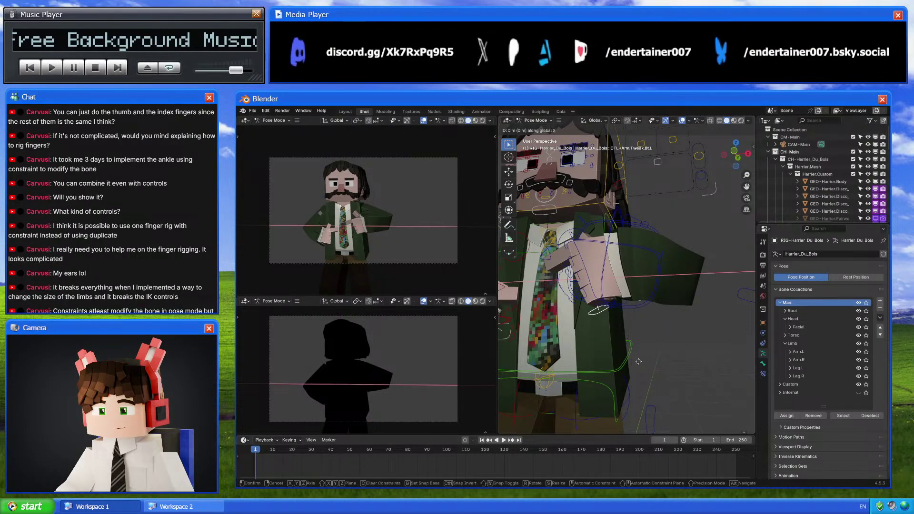
{"action": "key", "text": "x"}
{"action": "left_click", "coordinate": [668, 428]}
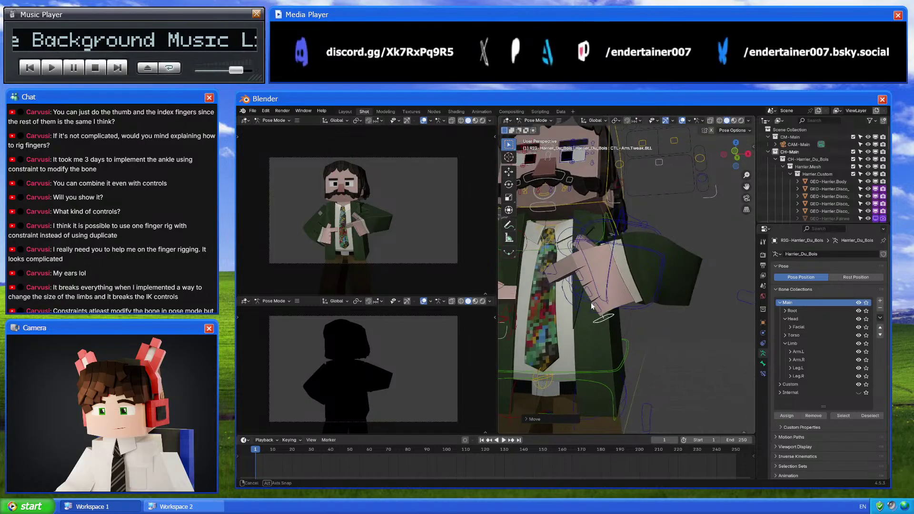
{"action": "middle_click_drag", "start_coordinate": [668, 428], "coordinate": [625, 286]}
Try to rotate the left wrist IK control about its local Y axis, and undo it together with the preceding tweak move
{"action": "left_click", "coordinate": [677, 276]}
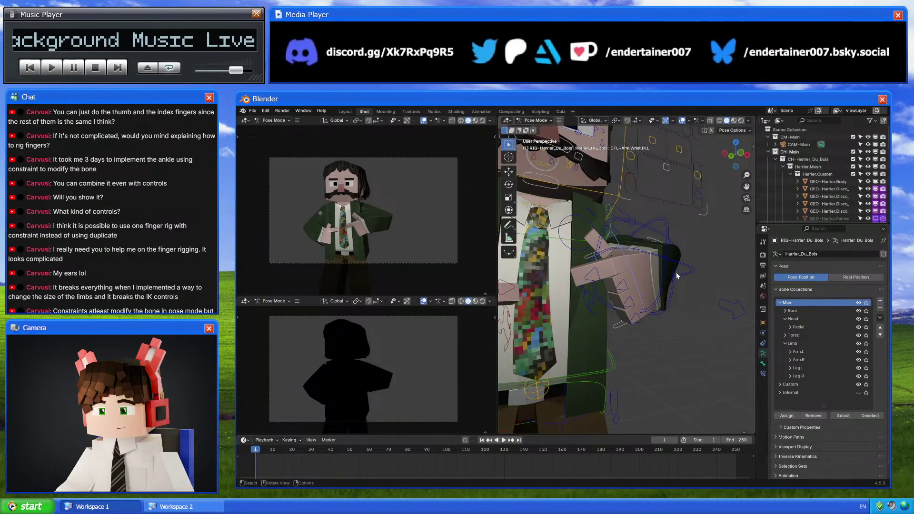
{"action": "key", "text": "r"}
{"action": "key", "text": "y"}
{"action": "key", "text": "y"}
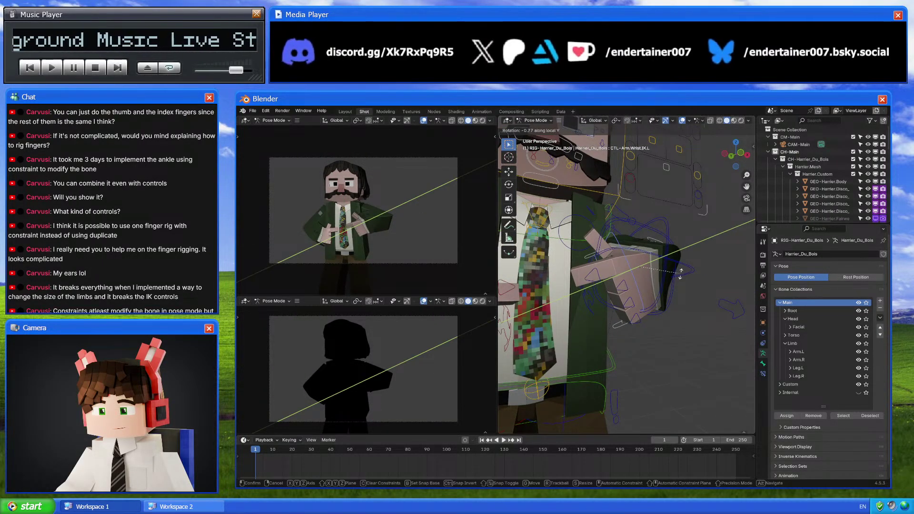
{"action": "left_click", "coordinate": [681, 274]}
{"action": "key", "text": "ctrl+z"}
{"action": "key", "text": "ctrl+z"}
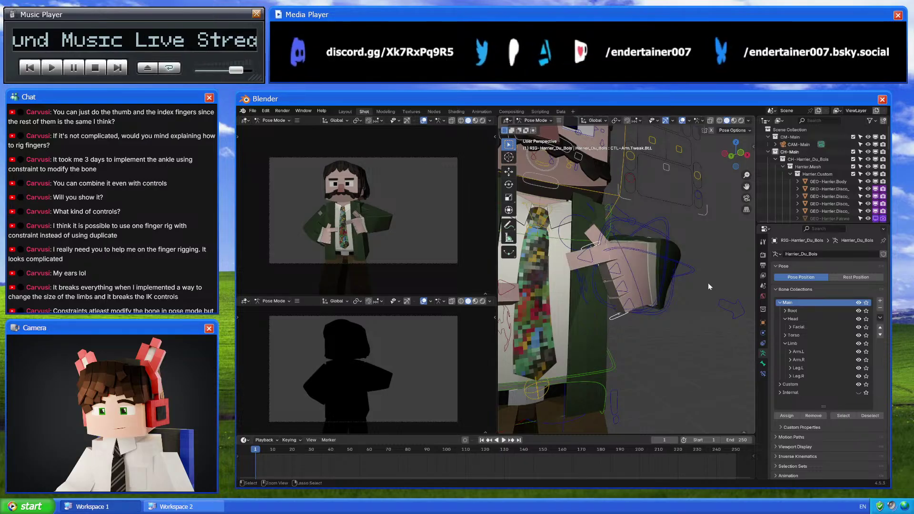
Move the left arm's lower tweak control slightly to adjust the hand's shape near the tie
{"action": "middle_click_drag", "start_coordinate": [707, 283], "coordinate": [653, 275]}
{"action": "key", "text": "g"}
{"action": "key", "text": "z"}
{"action": "key", "text": "z"}
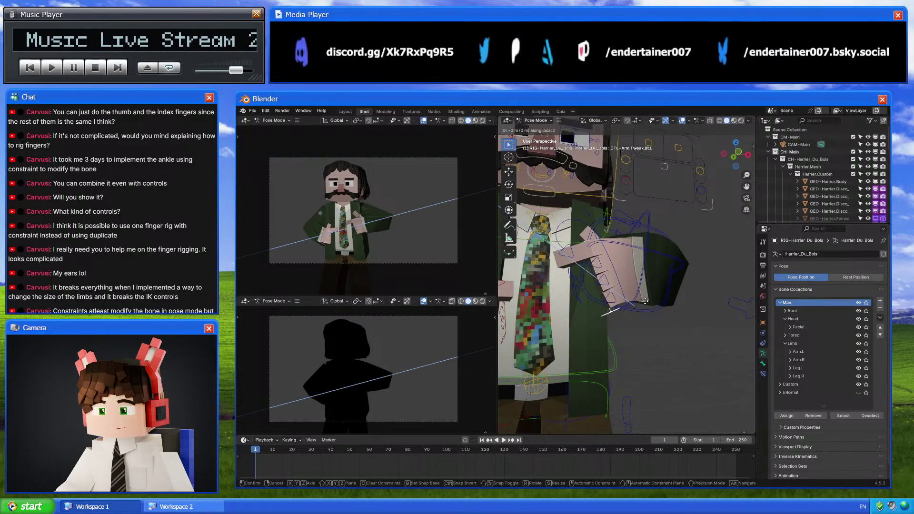
{"action": "left_click", "coordinate": [637, 323]}
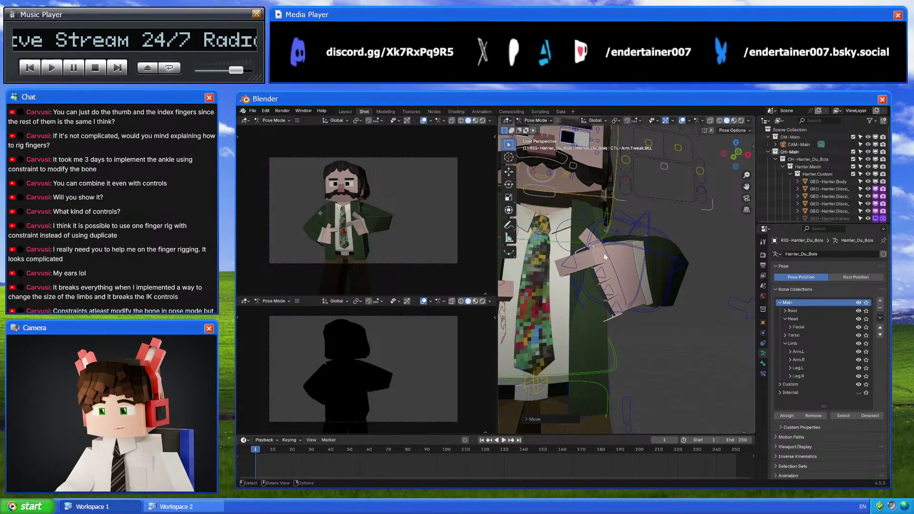
Check the custom properties of the right arm's settings control
{"action": "left_click", "coordinate": [613, 236]}
{"action": "middle_click_drag", "start_coordinate": [613, 236], "coordinate": [591, 272]}
{"action": "left_click", "coordinate": [607, 288]}
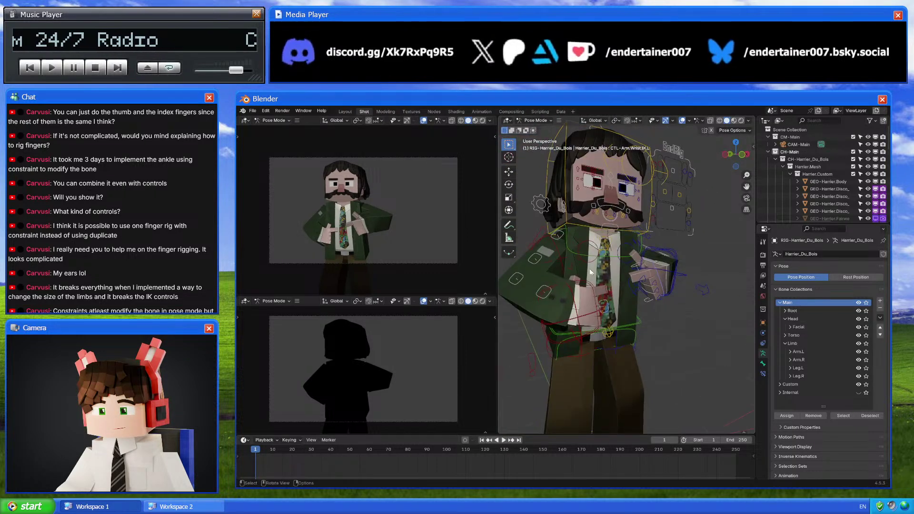
{"action": "left_click", "coordinate": [550, 219]}
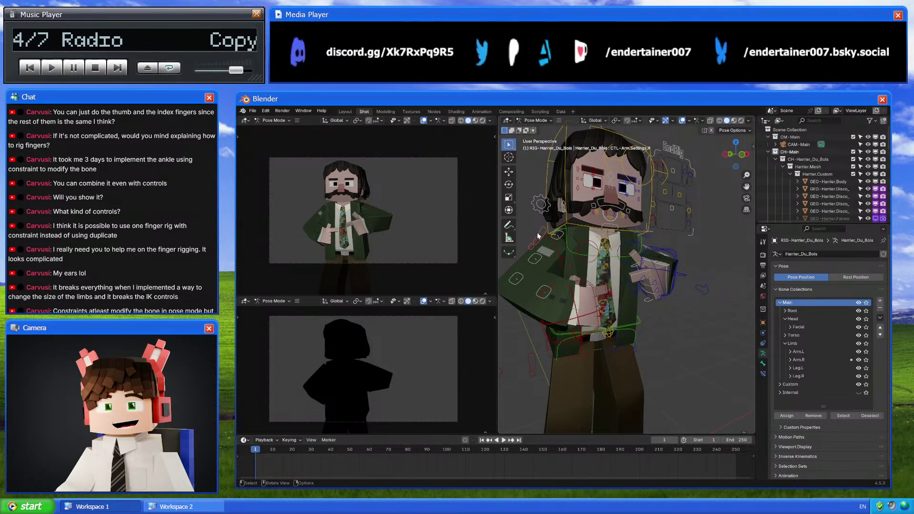
{"action": "key", "text": "n"}
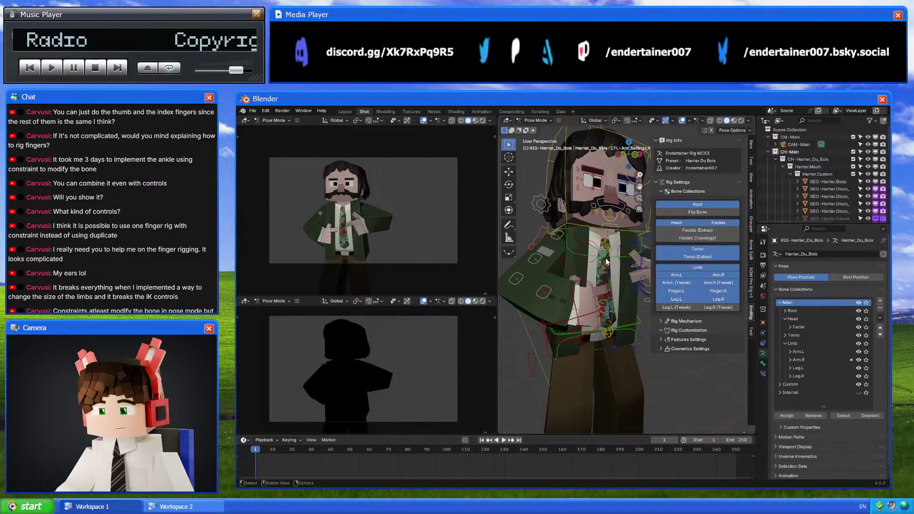
{"action": "left_click", "coordinate": [750, 142]}
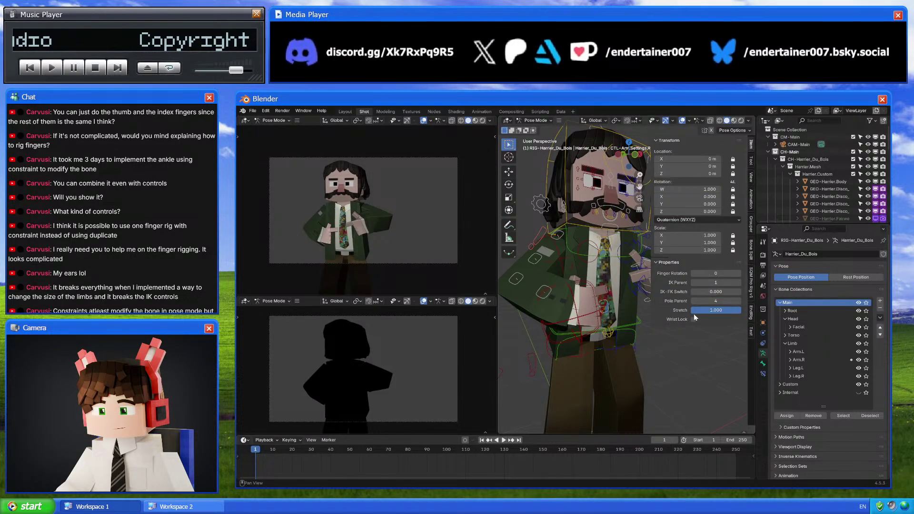
{"action": "key", "text": "n"}
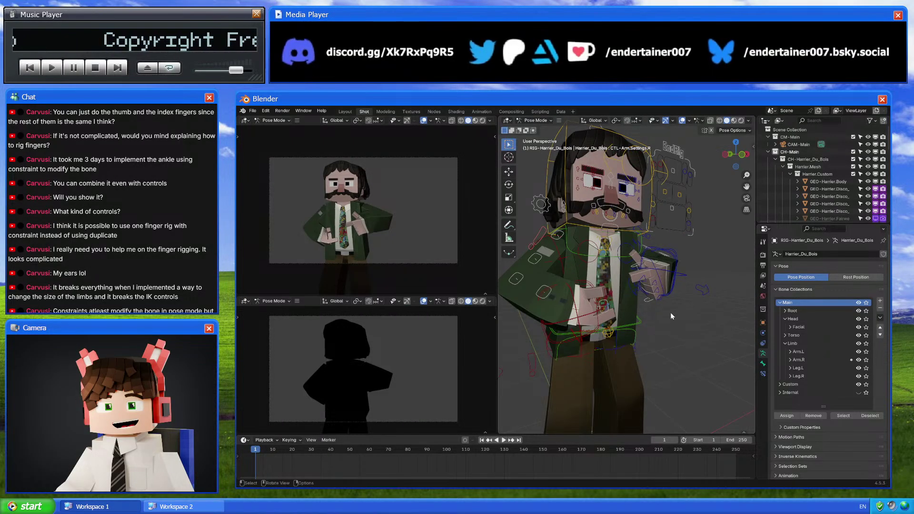
Copy the pose of the left arm's wrist, IK, tweak and pole controls
{"action": "scroll", "coordinate": [646, 296], "scroll_direction": "up", "scroll_amount": 2}
{"action": "scroll", "coordinate": [651, 281], "scroll_direction": "up", "scroll_amount": 2}
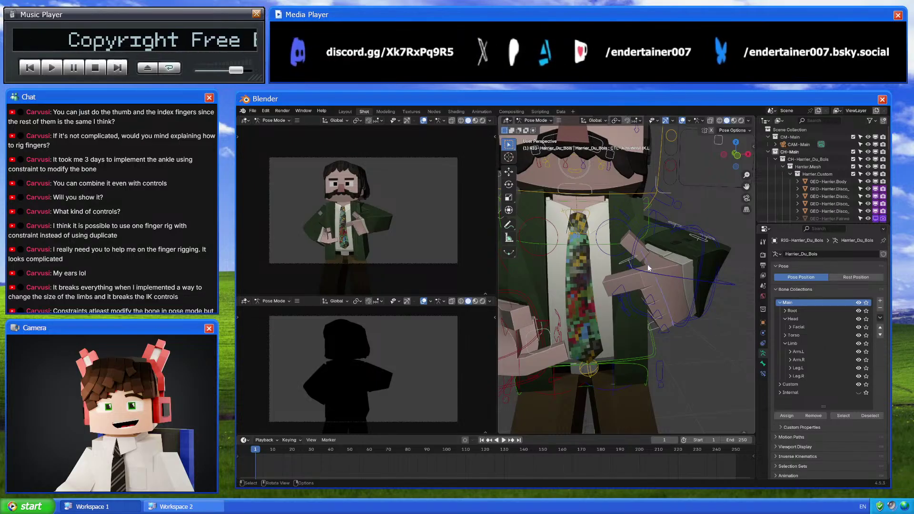
{"action": "left_click", "coordinate": [632, 257], "text": "shift"}
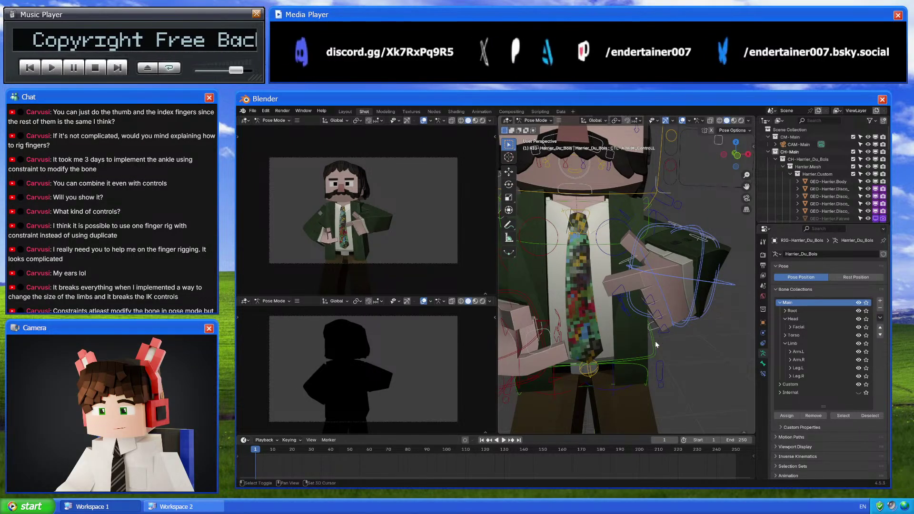
{"action": "middle_click_drag", "start_coordinate": [641, 308], "coordinate": [679, 291]}
{"action": "left_click", "coordinate": [628, 260], "text": "shift"}
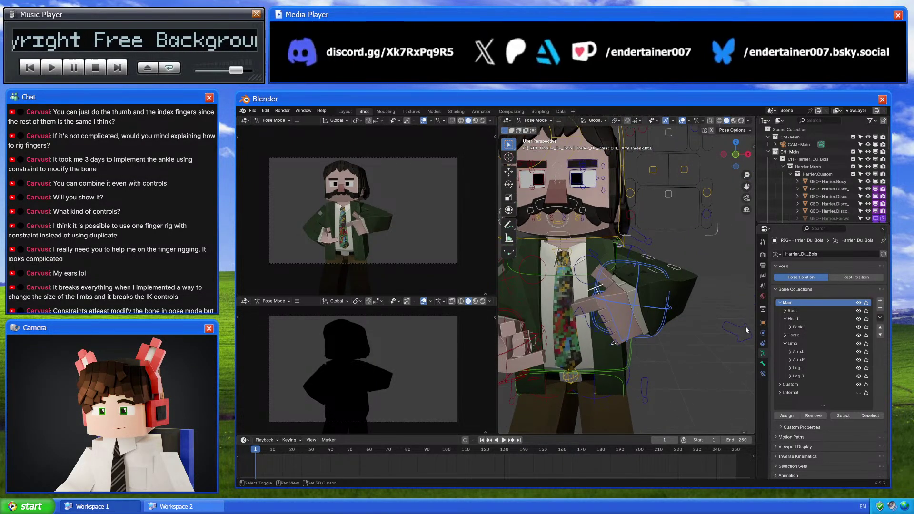
{"action": "left_click", "coordinate": [646, 249], "text": "shift"}
{"action": "middle_click_drag", "start_coordinate": [646, 248], "coordinate": [575, 247]}
{"action": "key", "text": "ctrl+c"}
Paste the copied pose mirrored onto the right arm's matching wrist, IK, tweak and pole controls
{"action": "left_click", "coordinate": [570, 305]}
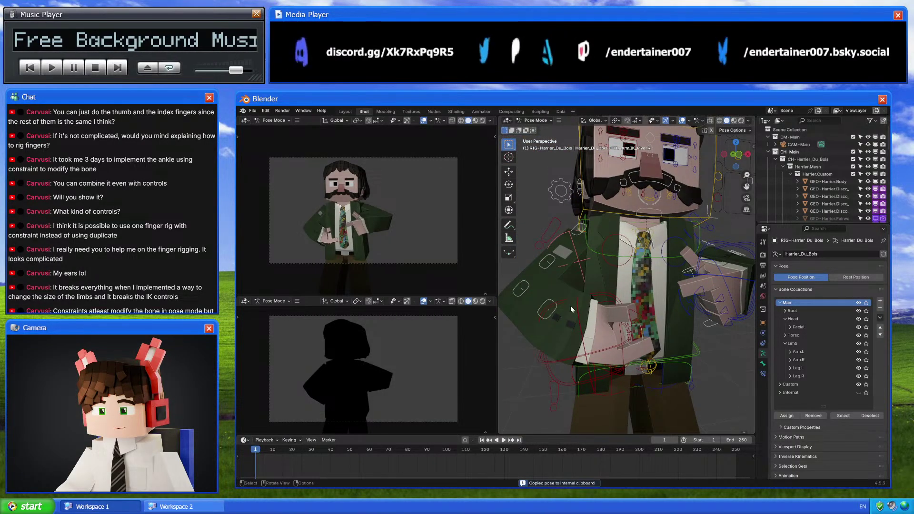
{"action": "left_click", "coordinate": [569, 299], "text": "shift"}
{"action": "left_click", "coordinate": [619, 341], "text": "shift"}
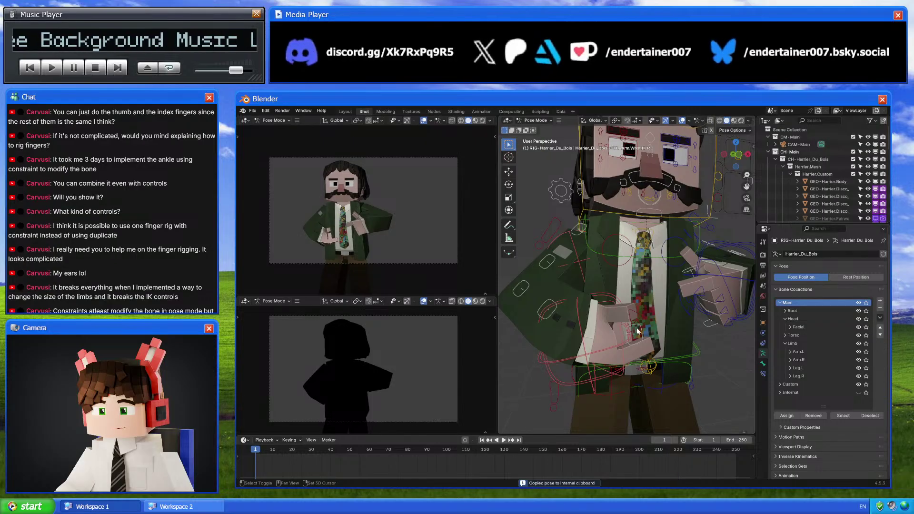
{"action": "left_click", "coordinate": [638, 332], "text": "shift"}
{"action": "middle_click_drag", "start_coordinate": [638, 332], "coordinate": [574, 367]}
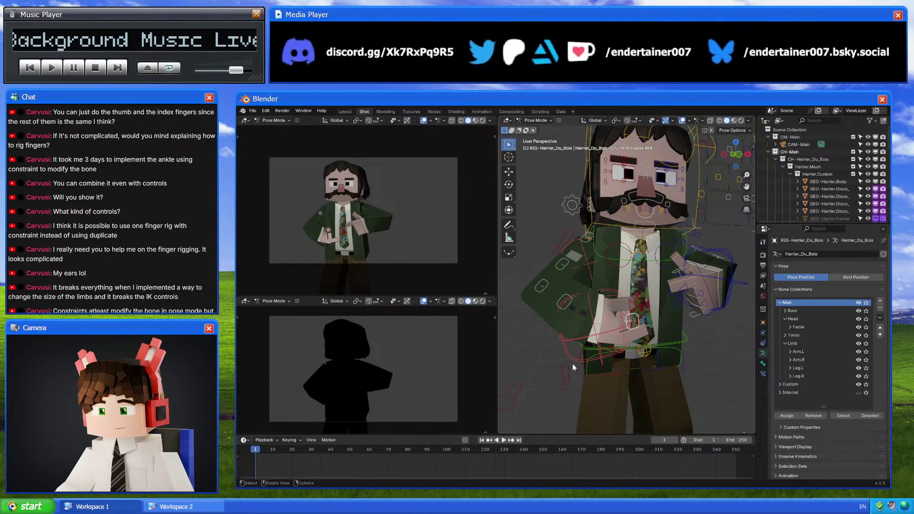
{"action": "left_click", "coordinate": [523, 384], "text": "shift"}
{"action": "key", "text": "ctrl+v"}
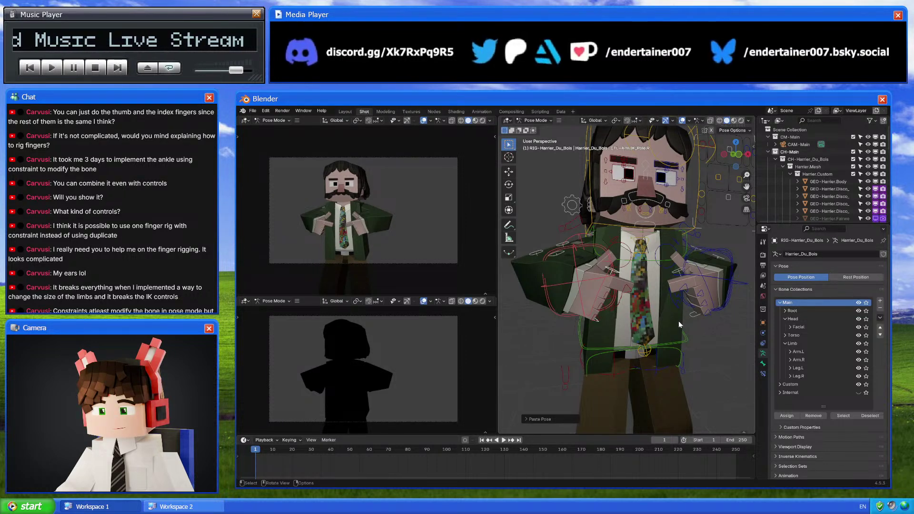
{"action": "key", "text": "ctrl+Tab"}
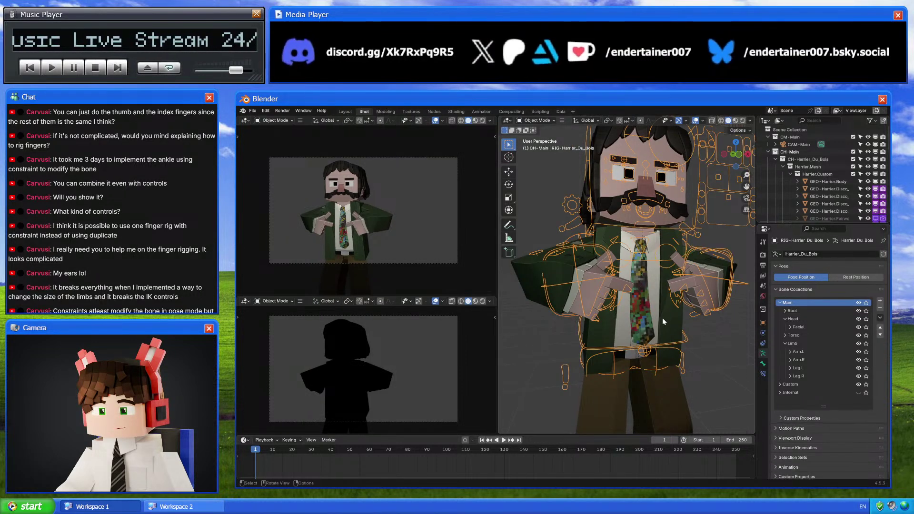
{"action": "middle_click_drag", "start_coordinate": [662, 318], "coordinate": [676, 215]}
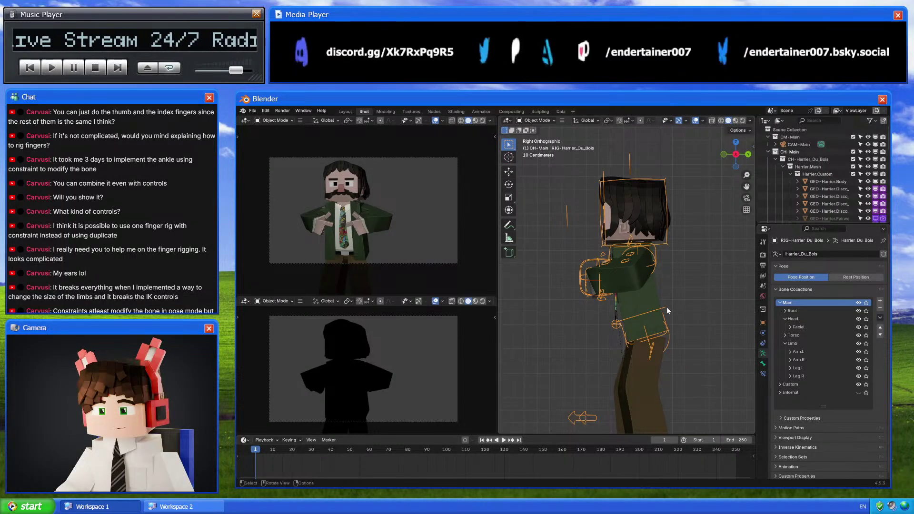
{"action": "key", "text": "ctrl+Tab"}
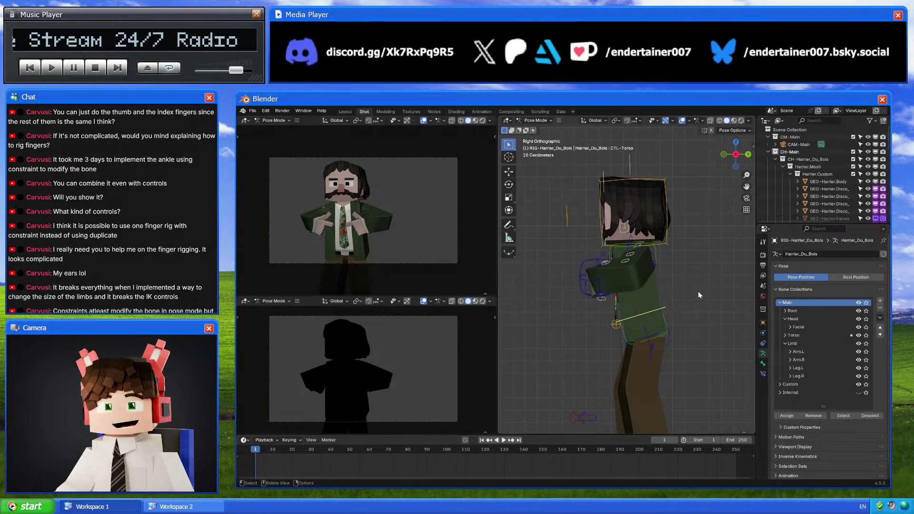
Copy the global transform of the left arm's IK control
{"action": "key", "text": "n"}
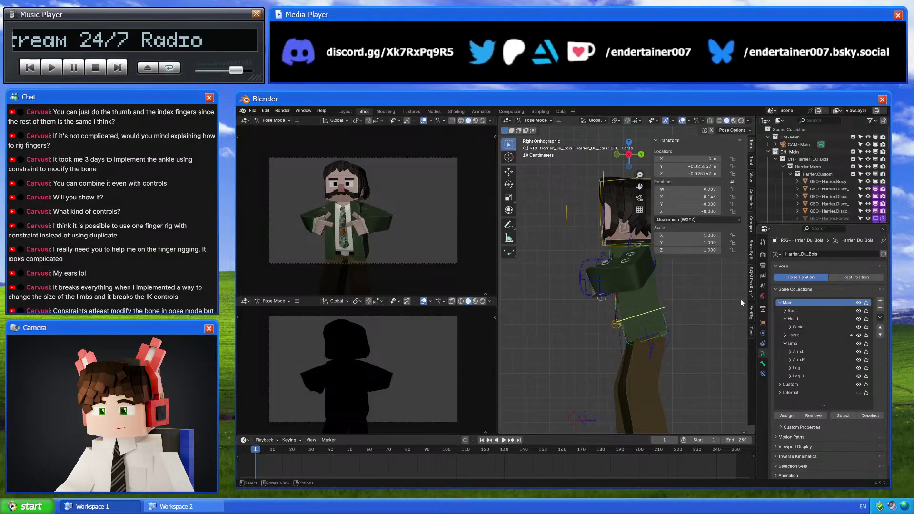
{"action": "left_click", "coordinate": [751, 281]}
{"action": "middle_click_drag", "start_coordinate": [705, 293], "coordinate": [664, 307]}
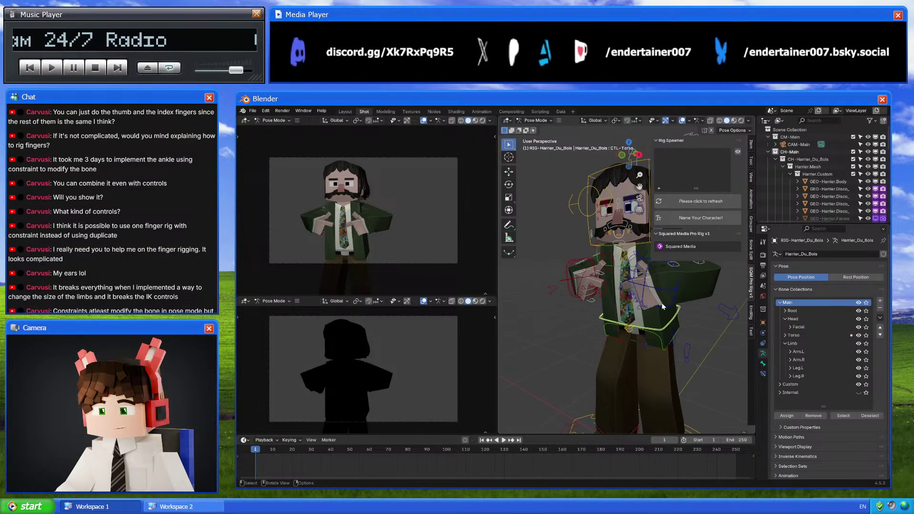
{"action": "left_click", "coordinate": [593, 279]}
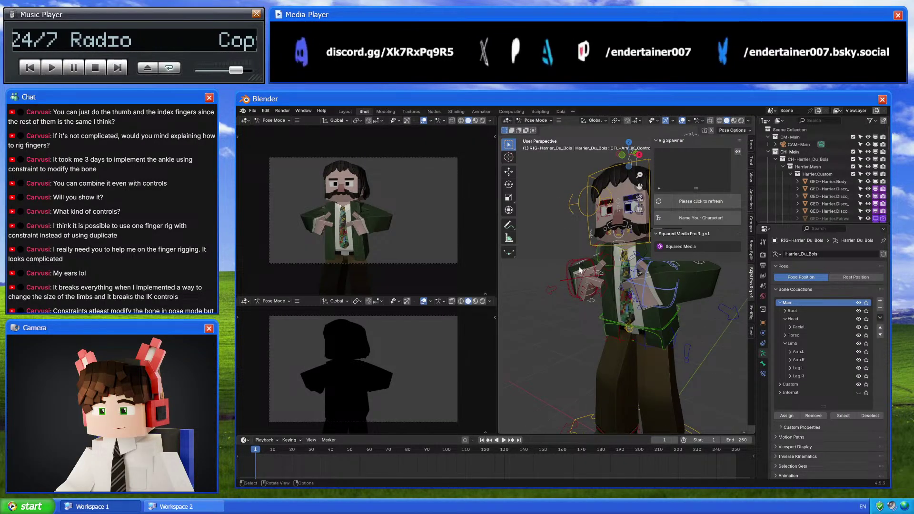
{"action": "left_click", "coordinate": [751, 199]}
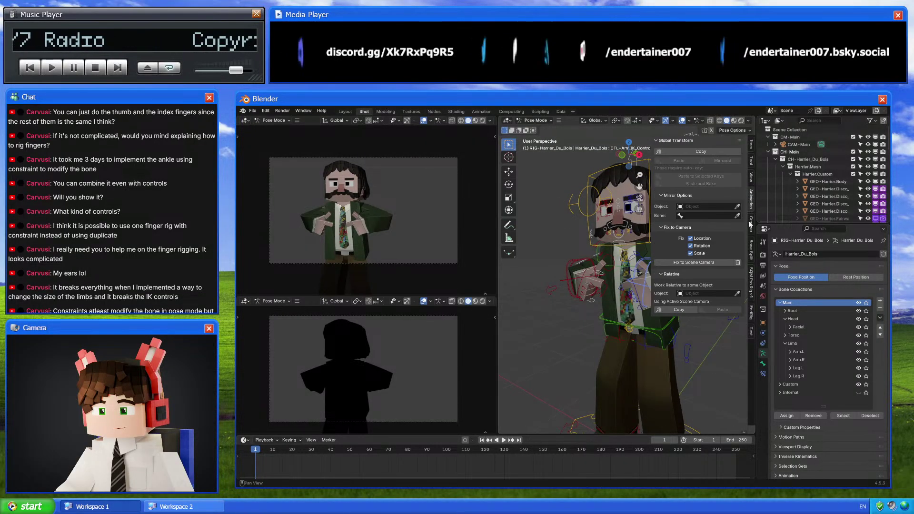
{"action": "left_click", "coordinate": [701, 153]}
{"action": "middle_click_drag", "start_coordinate": [580, 247], "coordinate": [633, 275]}
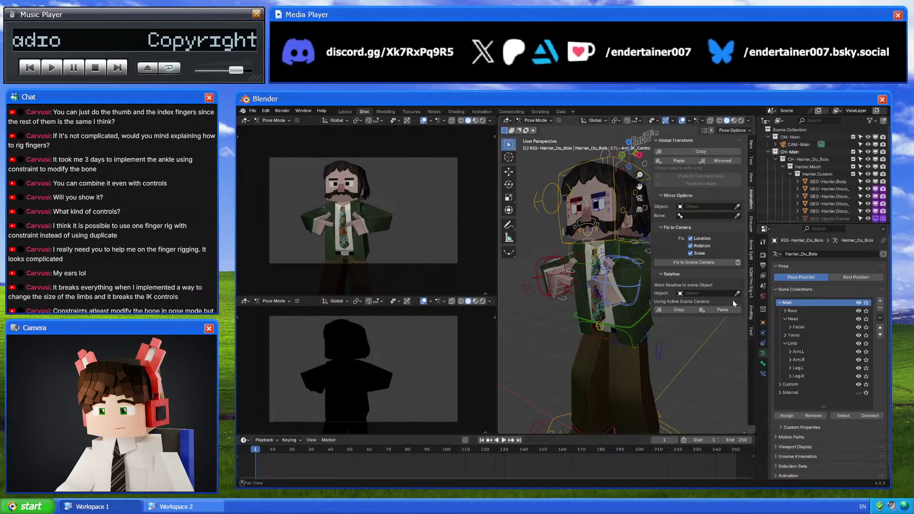
Set the left arm's IK parent to Torso (2) and paste the copied global transform onto its IK control
{"action": "left_click", "coordinate": [751, 322]}
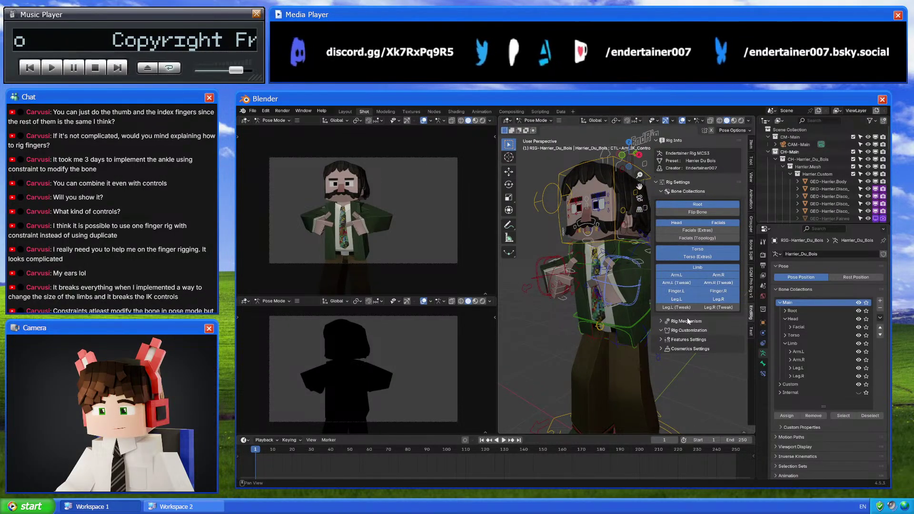
{"action": "left_click", "coordinate": [688, 191]}
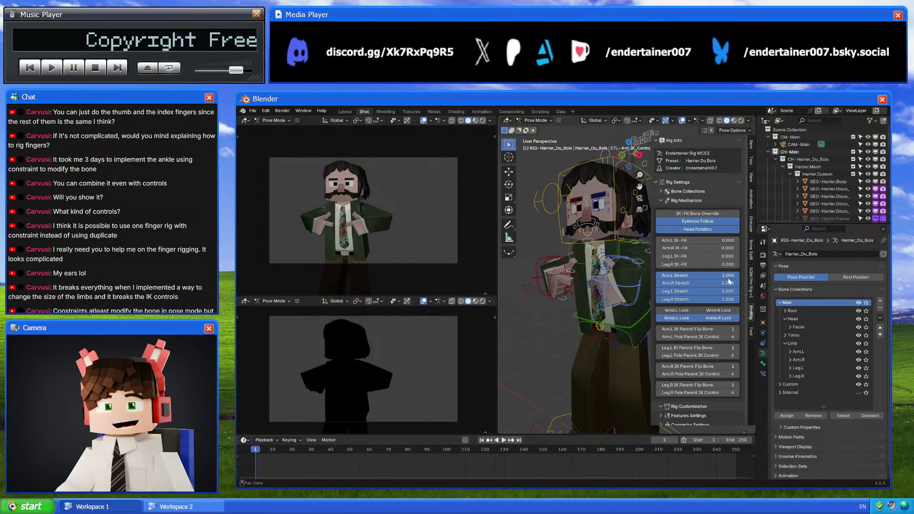
{"action": "left_click", "coordinate": [737, 329]}
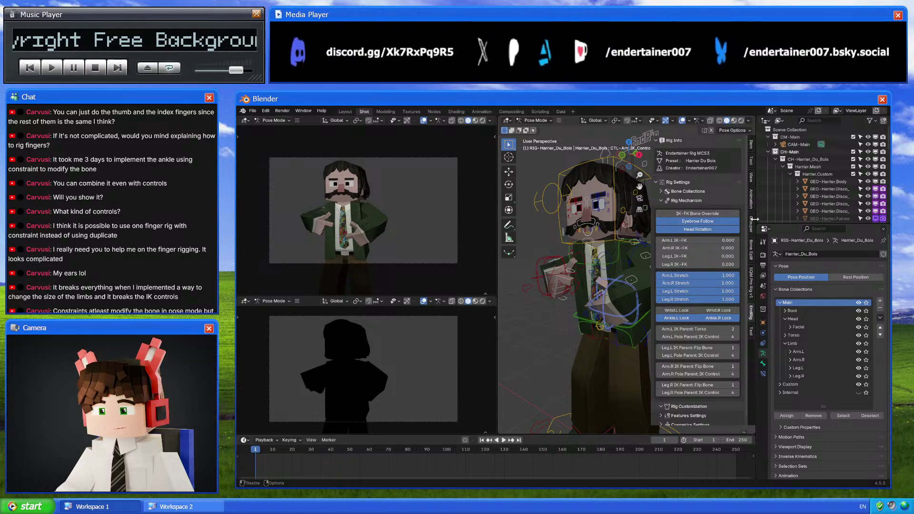
{"action": "left_click", "coordinate": [752, 199]}
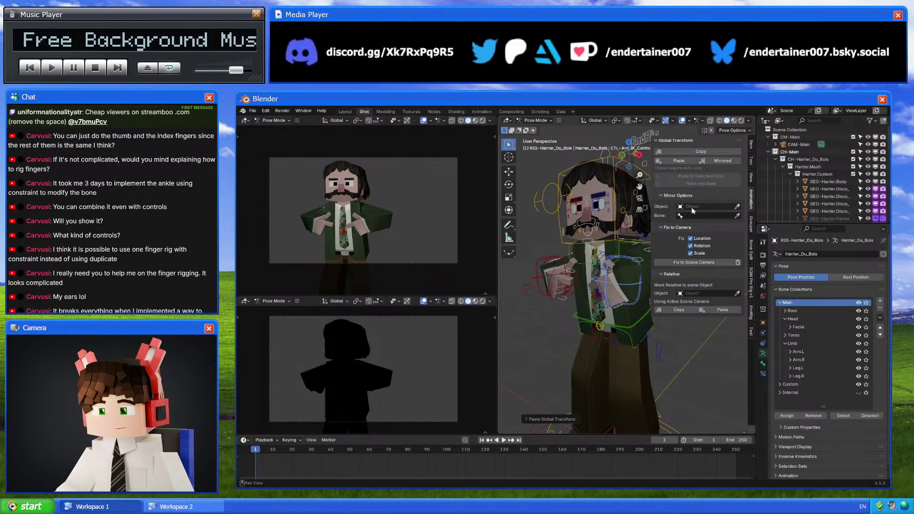
Set the right arm's IK parent to Torso (2) and paste the left IK control's pose mirrored onto the right one
{"action": "key", "text": "ctrl+c"}
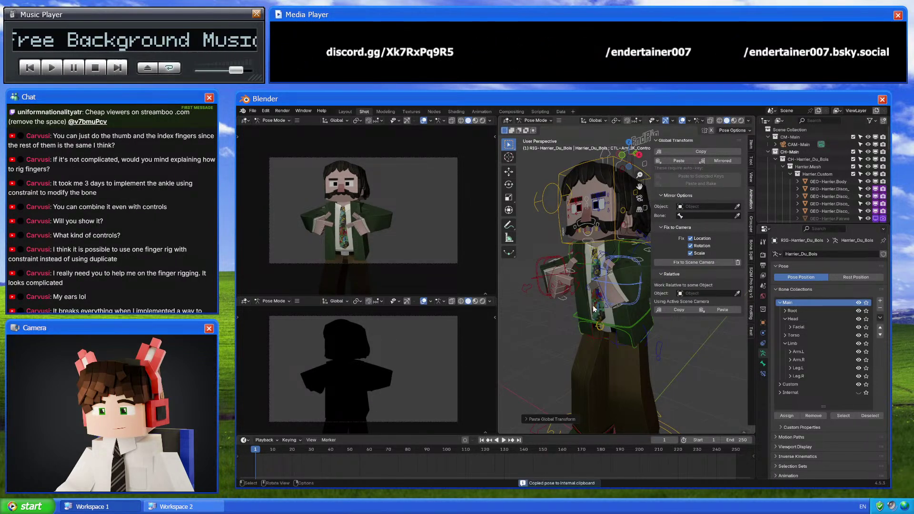
{"action": "left_click", "coordinate": [752, 313]}
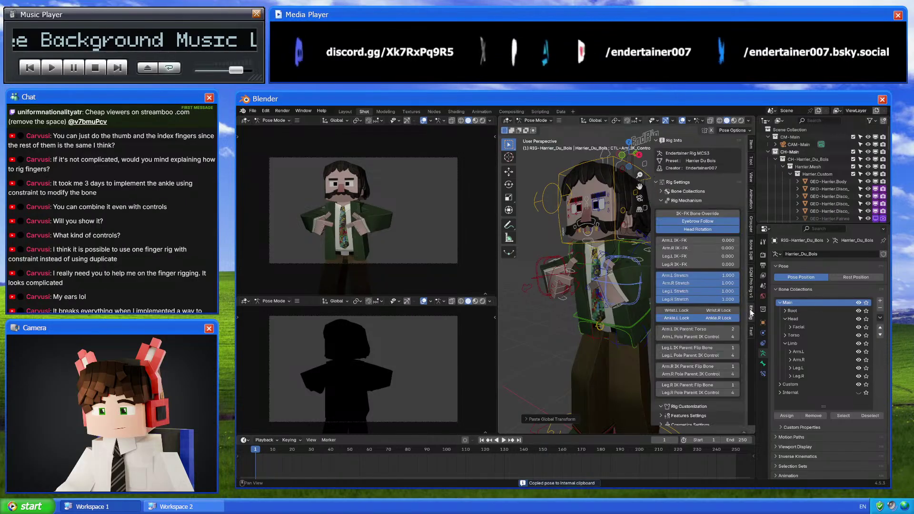
{"action": "left_click", "coordinate": [738, 347]}
{"action": "key", "text": "ctrl+z"}
{"action": "key", "text": "ctrl+z"}
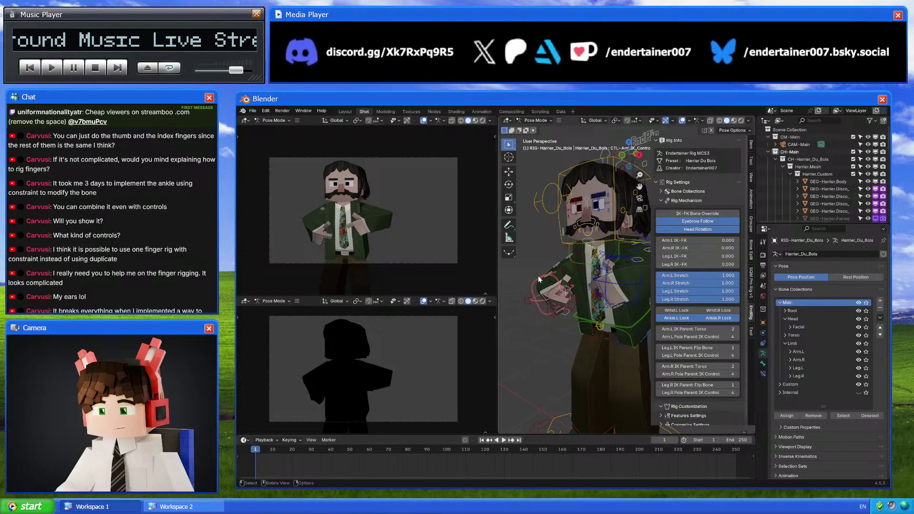
{"action": "key", "text": "ctrl+v"}
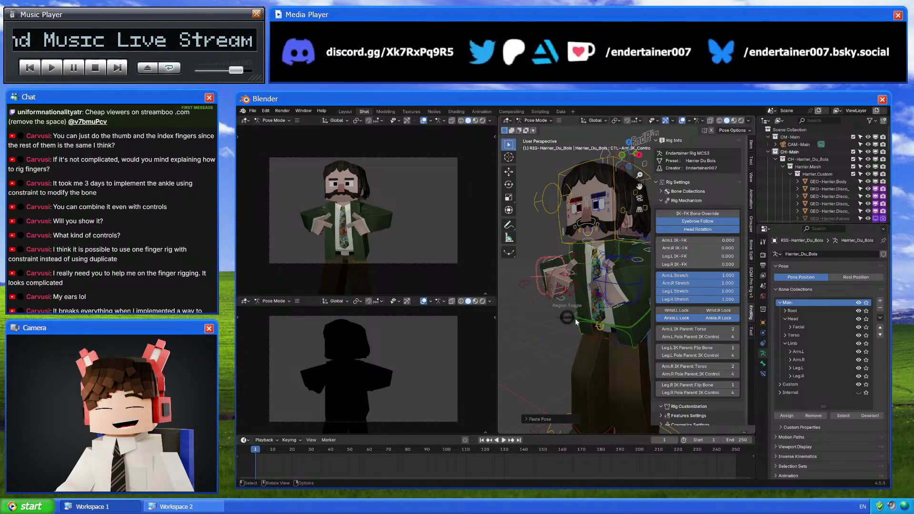
{"action": "key", "text": "n"}
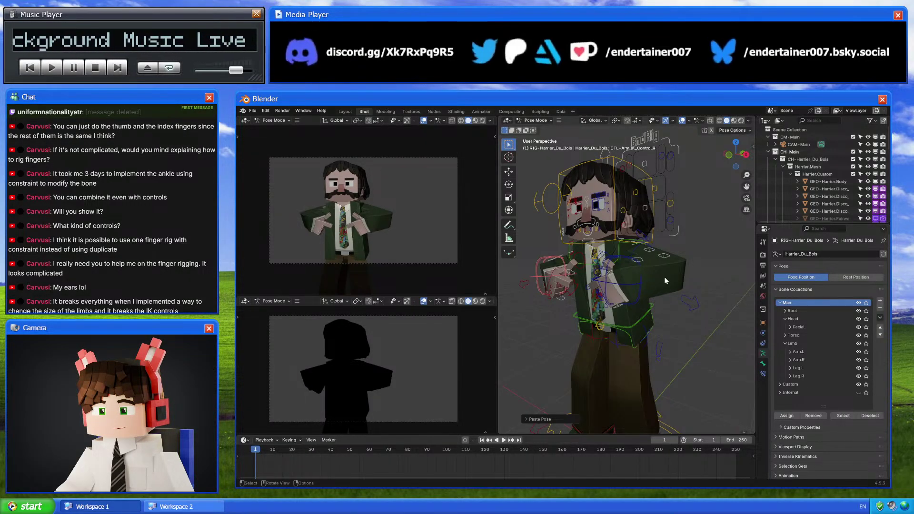
Rotate the right arm's IK pivot control slightly in the left orthographic view
{"action": "mouse_move", "coordinate": [659, 272]}
{"action": "middle_mouse_down"}
{"action": "mouse_move", "coordinate": [686, 270]}
{"action": "mouse_move", "coordinate": [654, 287]}
{"action": "middle_mouse_up"}
{"action": "scroll", "coordinate": [666, 277], "scroll_direction": "up", "scroll_amount": 2}
{"action": "scroll", "coordinate": [666, 279], "scroll_direction": "up", "scroll_amount": 2}
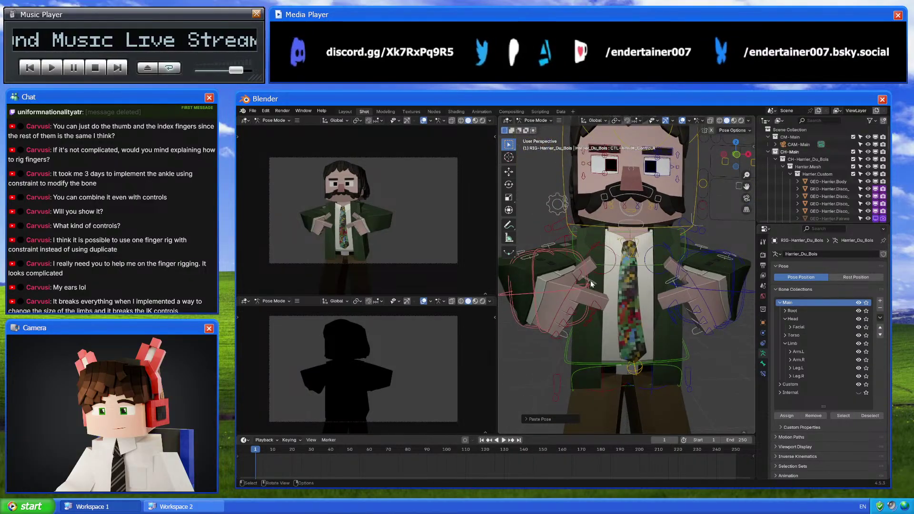
{"action": "left_click", "coordinate": [567, 245]}
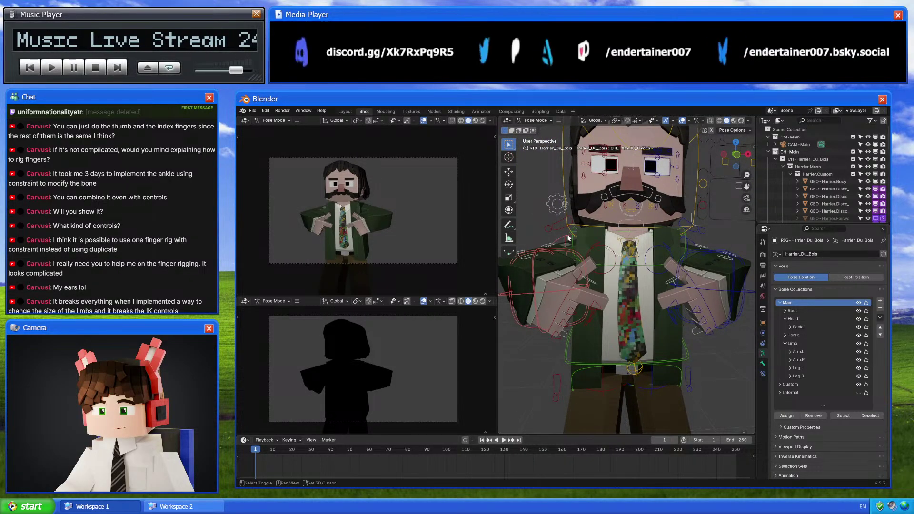
{"action": "left_click", "coordinate": [723, 154]}
{"action": "key", "text": "r"}
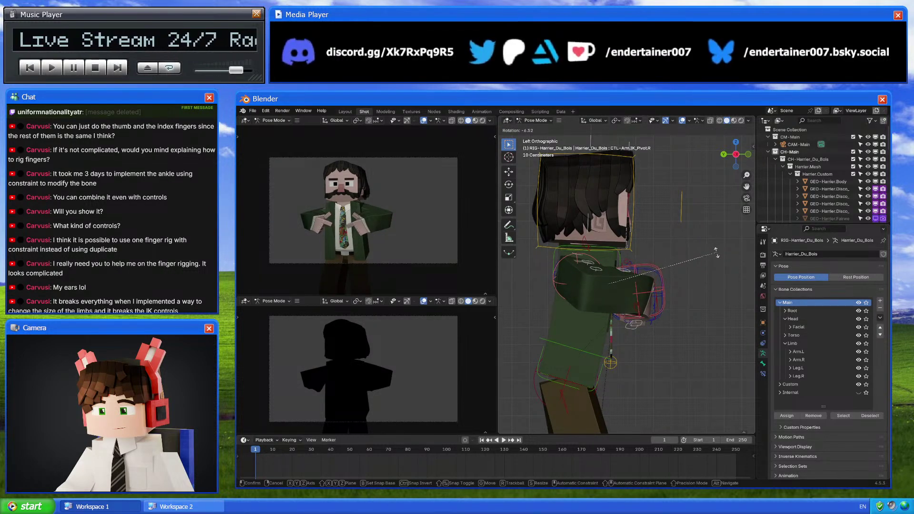
{"action": "left_click", "coordinate": [714, 257]}
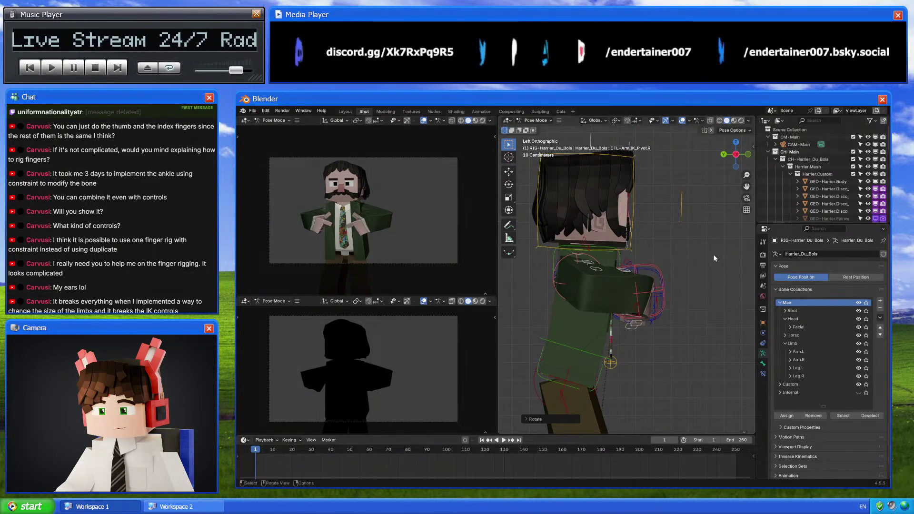
Rotate the left arm's IK pivot control slightly in the right orthographic view
{"action": "left_click", "coordinate": [748, 154]}
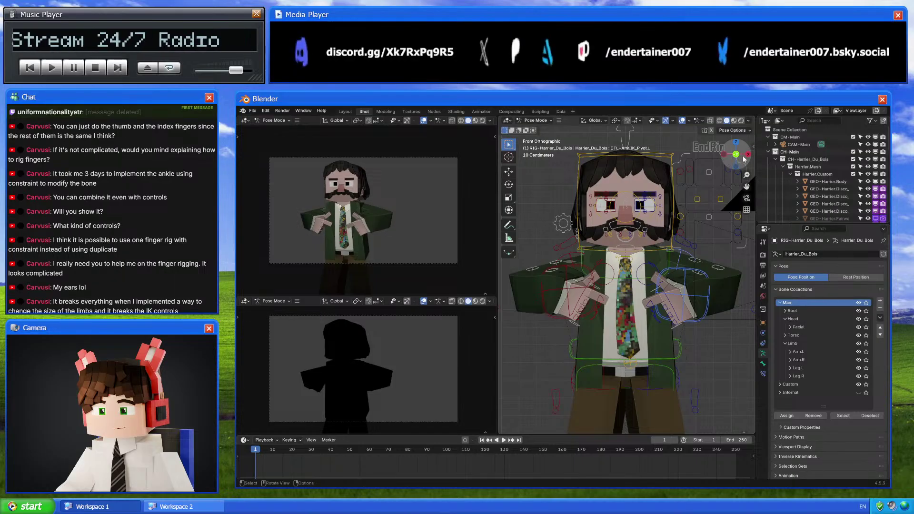
{"action": "left_click", "coordinate": [749, 154]}
{"action": "key", "text": "r"}
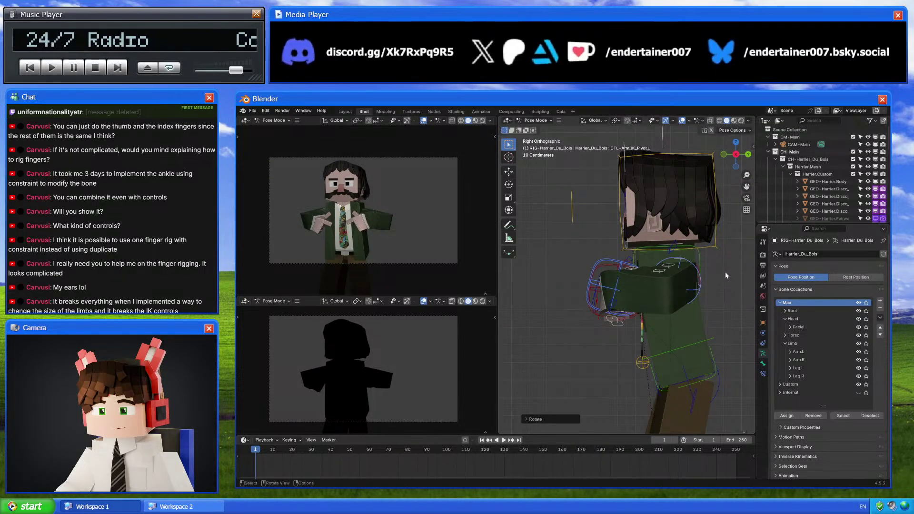
Nudge the left arm's IK pivot control and rotate the torso control so the character leans forward in the right orthographic view
{"action": "key", "text": "g"}
{"action": "key", "text": "Return"}
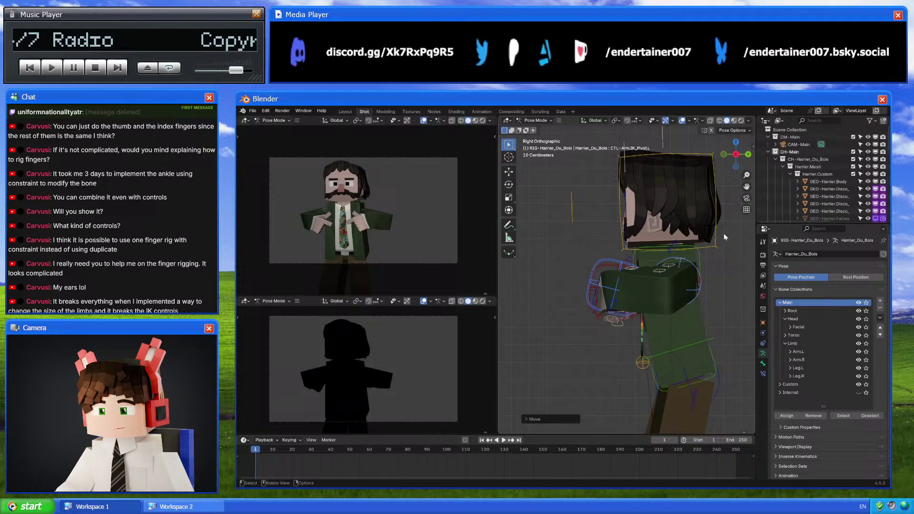
{"action": "left_click", "coordinate": [708, 345]}
{"action": "key", "text": "r"}
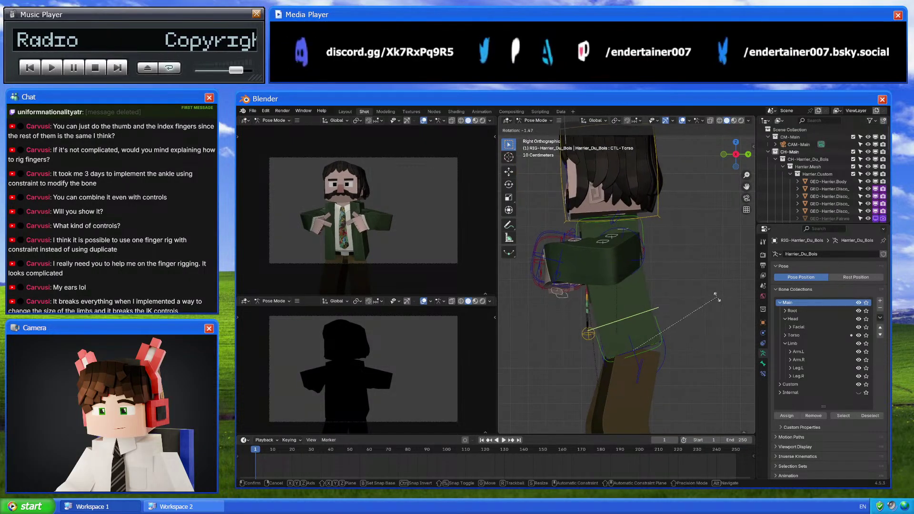
{"action": "left_click", "coordinate": [715, 289]}
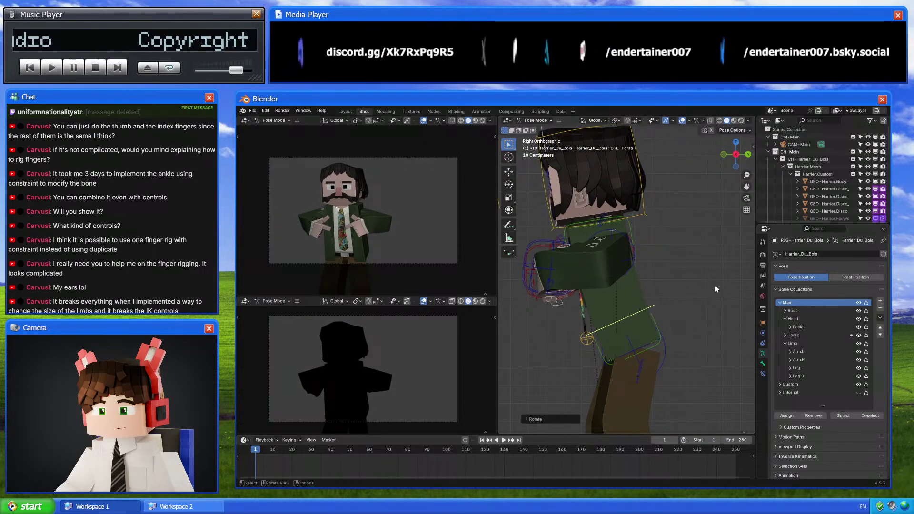
Rotate the head control back in the right orthographic view to counter the torso's forward lean
{"action": "left_click", "coordinate": [646, 214]}
{"action": "key", "text": "r"}
{"action": "left_click", "coordinate": [687, 233]}
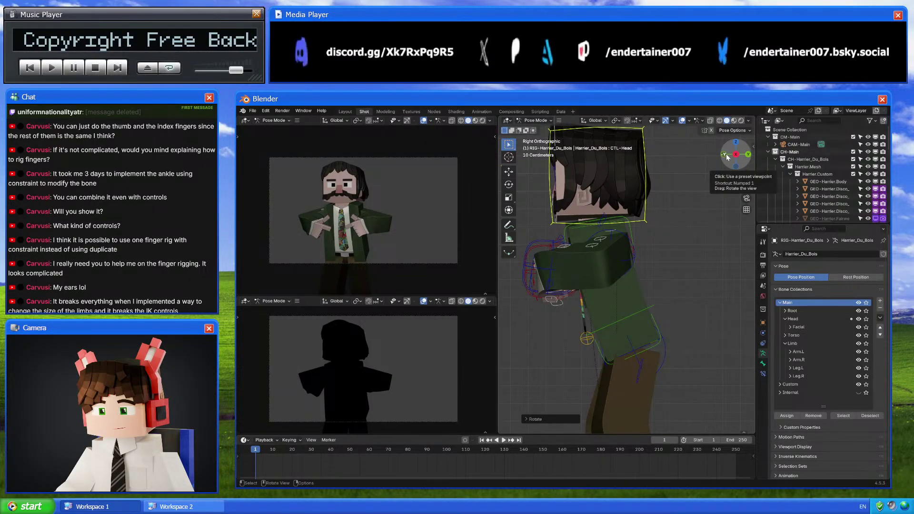
{"action": "key", "text": "r"}
{"action": "key", "text": "z"}
{"action": "key", "text": "z"}
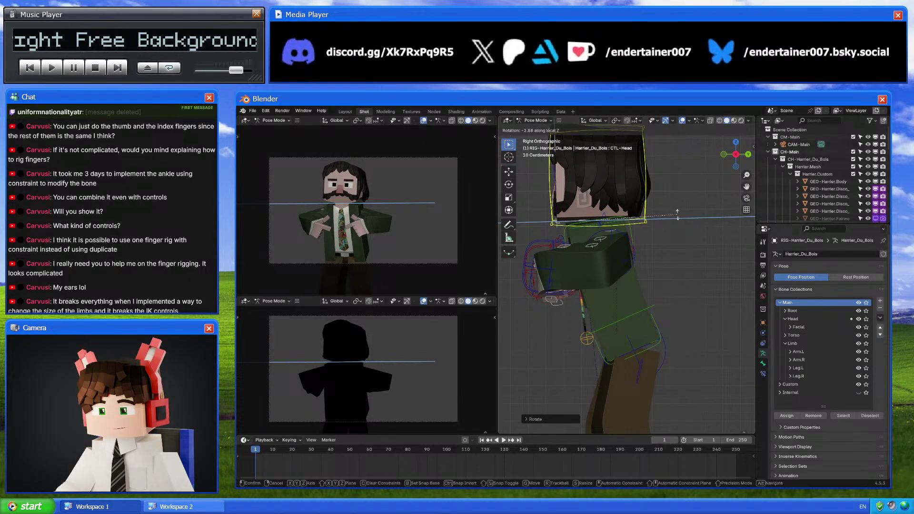
{"action": "key", "text": "Escape"}
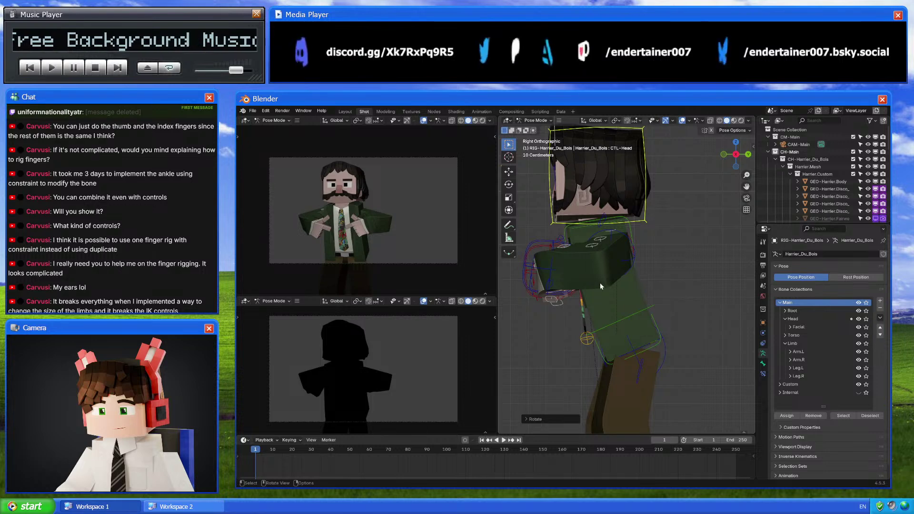
Select both arms' IK pivot controls and rotate and move them slightly together in the right orthographic view
{"action": "left_click", "coordinate": [548, 250]}
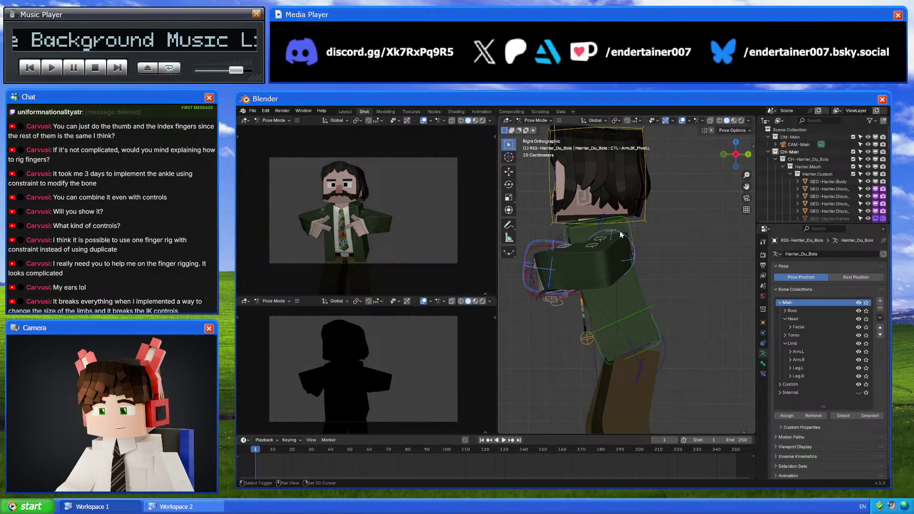
{"action": "middle_click_drag", "start_coordinate": [650, 261], "coordinate": [608, 255]}
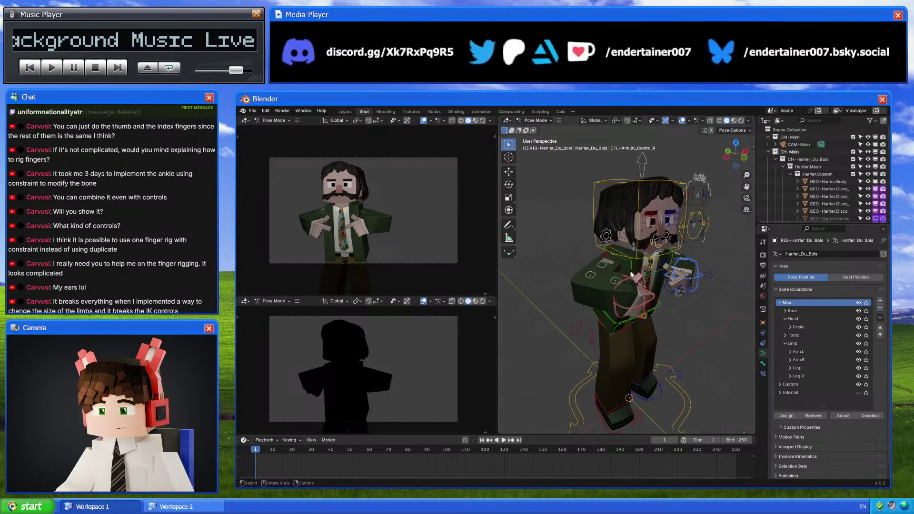
{"action": "left_click", "coordinate": [608, 255]}
{"action": "left_click", "coordinate": [744, 152]}
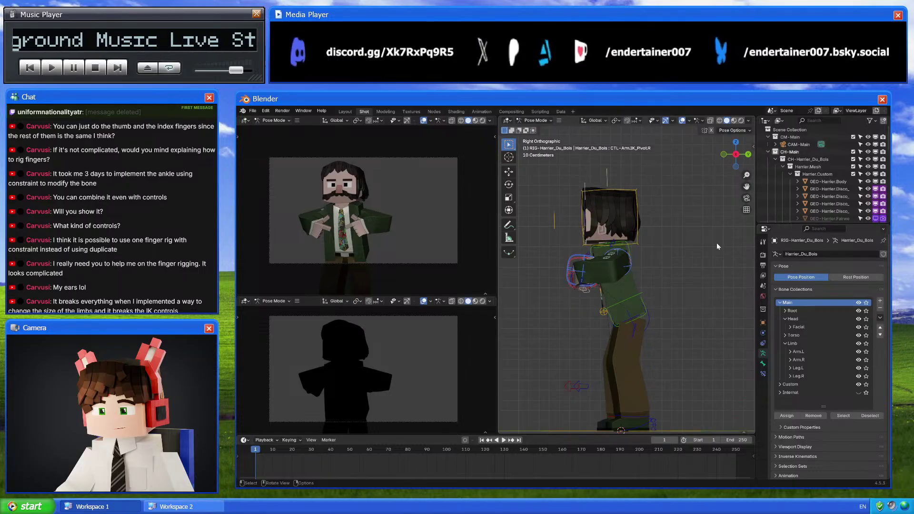
{"action": "key", "text": "r"}
{"action": "left_click", "coordinate": [719, 254]}
{"action": "key", "text": "g"}
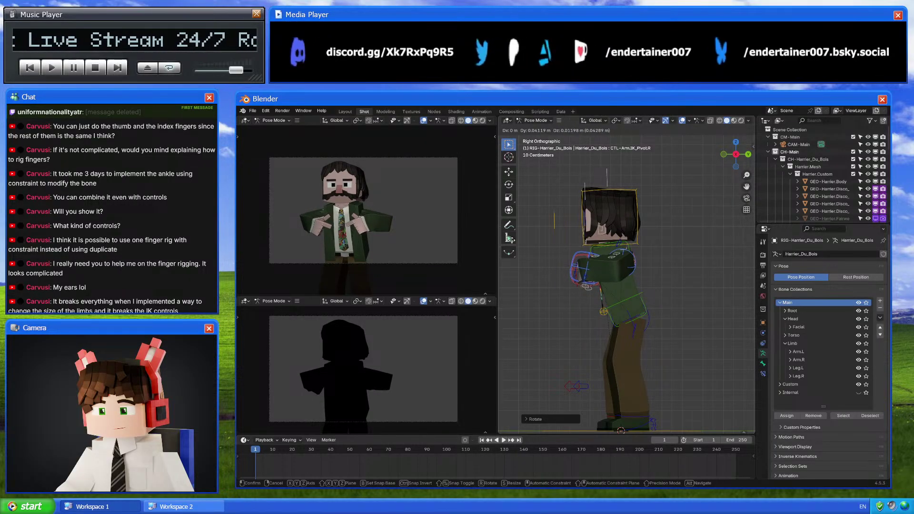
{"action": "left_click", "coordinate": [591, 238]}
Set the posing view to front orthographic and adjust the shot camera's framing slightly with walk navigation
{"action": "left_click", "coordinate": [724, 154]}
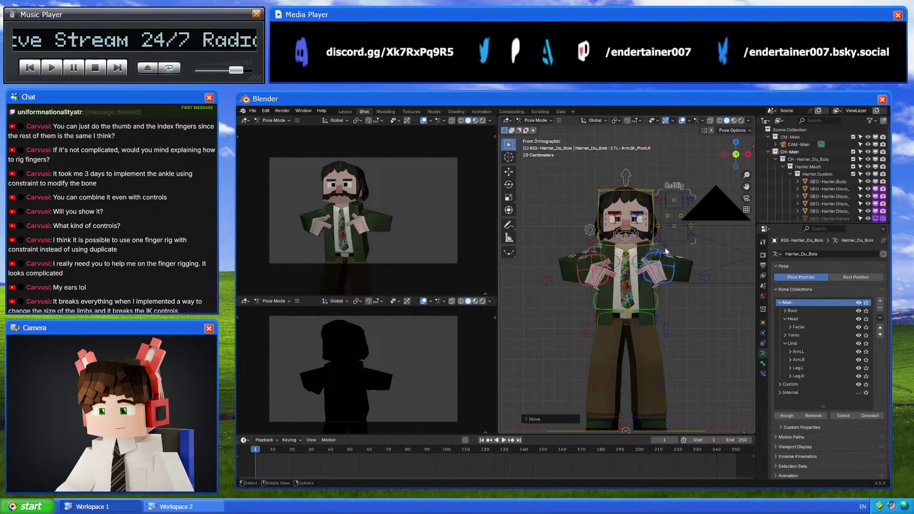
{"action": "scroll", "coordinate": [656, 272], "scroll_direction": "down", "scroll_amount": 2, "text": "ctrl"}
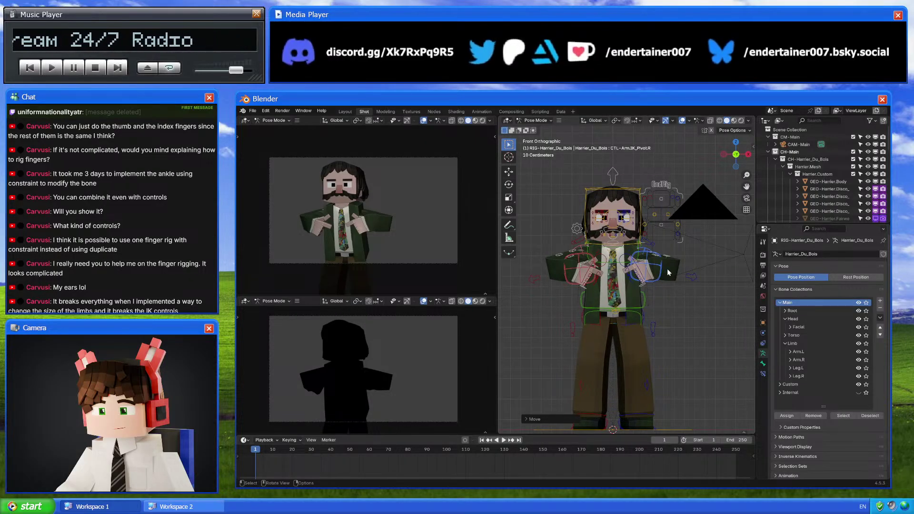
{"action": "key", "text": "shift+grave"}
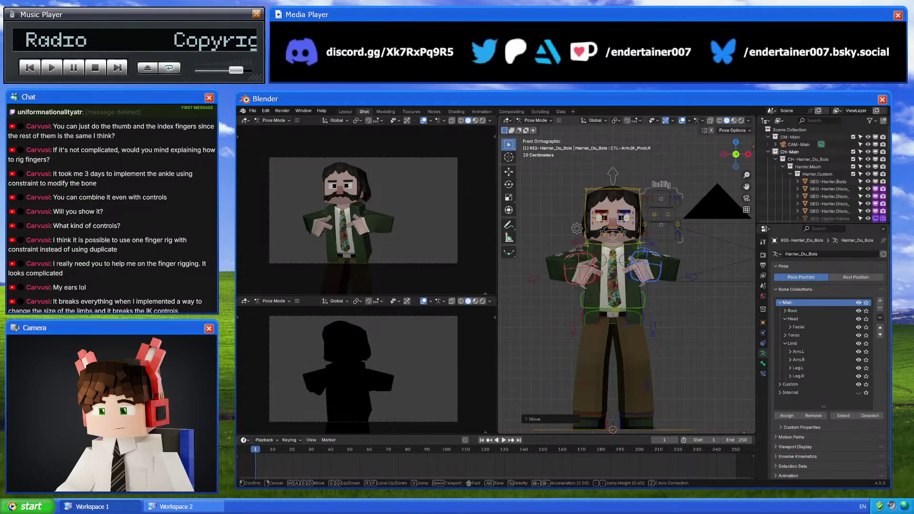
{"action": "key", "text": "shift"}
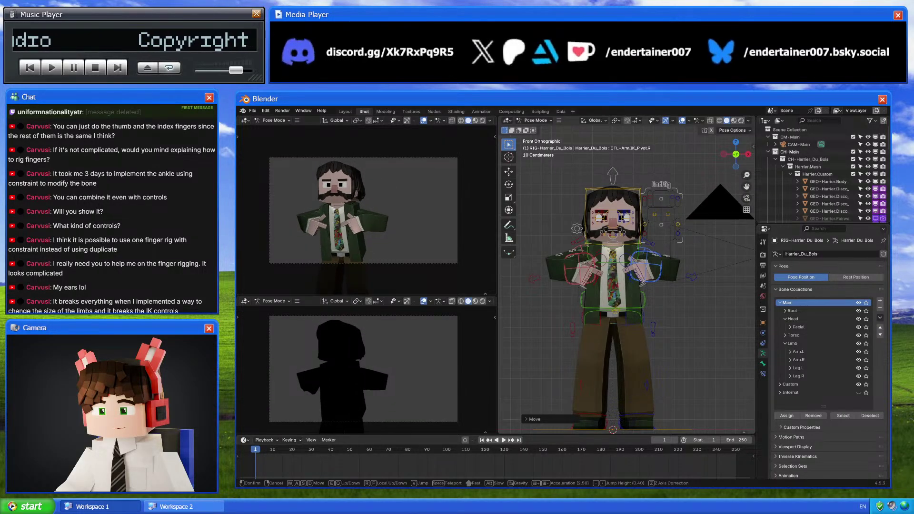
{"action": "left_click", "coordinate": [614, 276]}
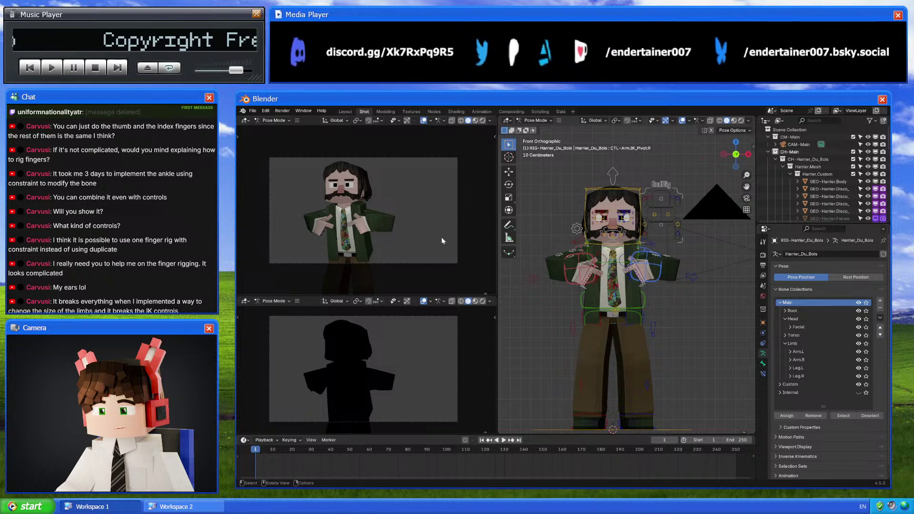
Select the head control and try turning it about its local Y axis, undoing the last rotation
{"action": "left_click", "coordinate": [675, 241]}
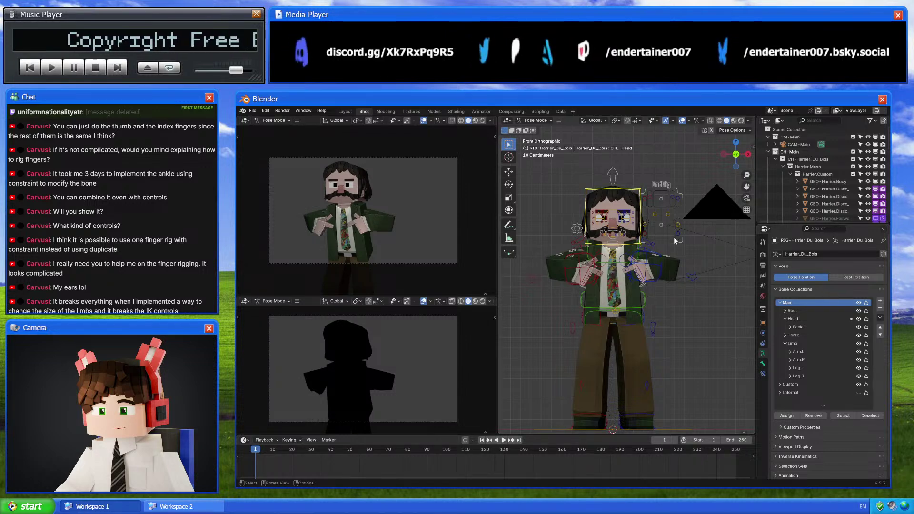
{"action": "key", "text": "r"}
{"action": "key", "text": "y"}
{"action": "key", "text": "y"}
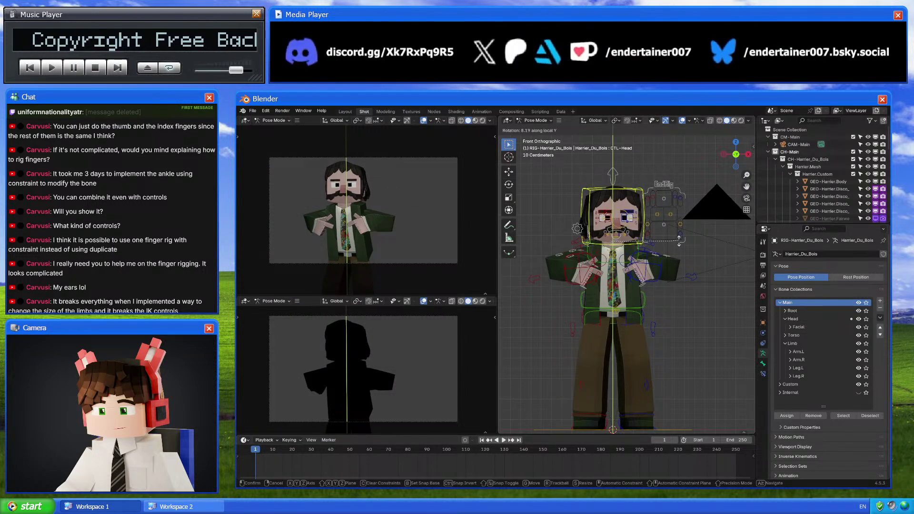
{"action": "right_click", "coordinate": [684, 254]}
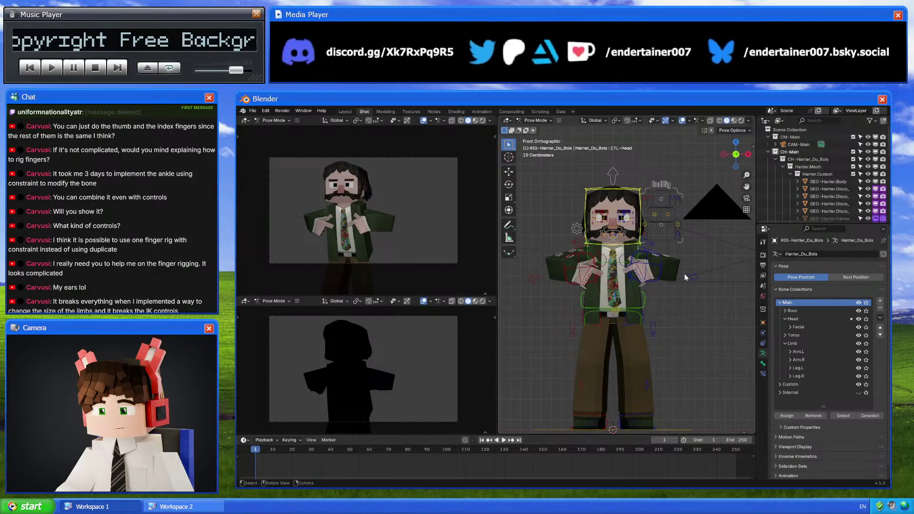
{"action": "key", "text": "r"}
{"action": "left_click", "coordinate": [689, 267]}
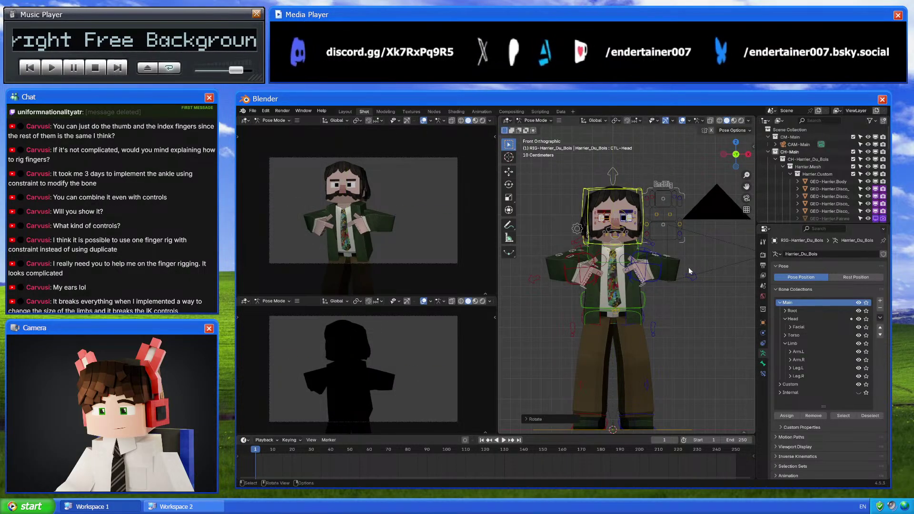
{"action": "key", "text": "ctrl+z"}
Tilt the head control slightly about its local X axis in the front orthographic view
{"action": "scroll", "coordinate": [672, 301], "scroll_direction": "down", "scroll_amount": 2}
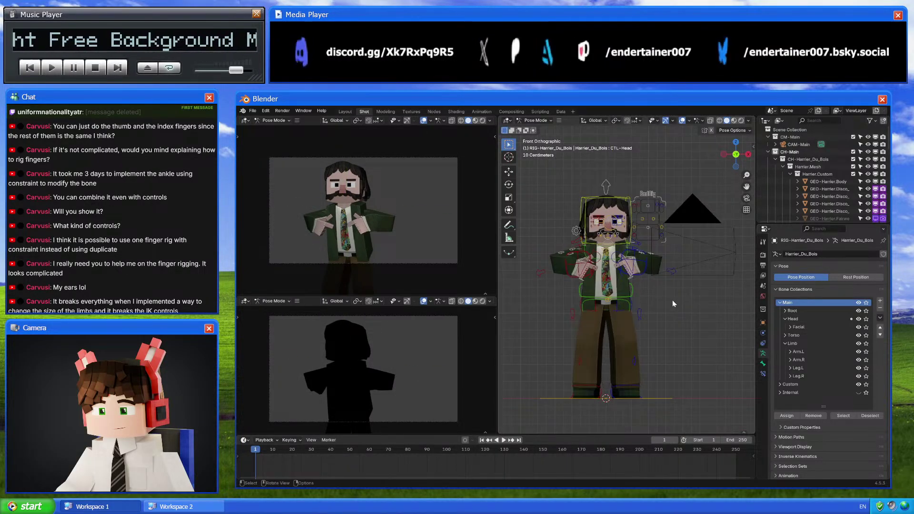
{"action": "scroll", "coordinate": [673, 300], "scroll_direction": "up", "scroll_amount": 1}
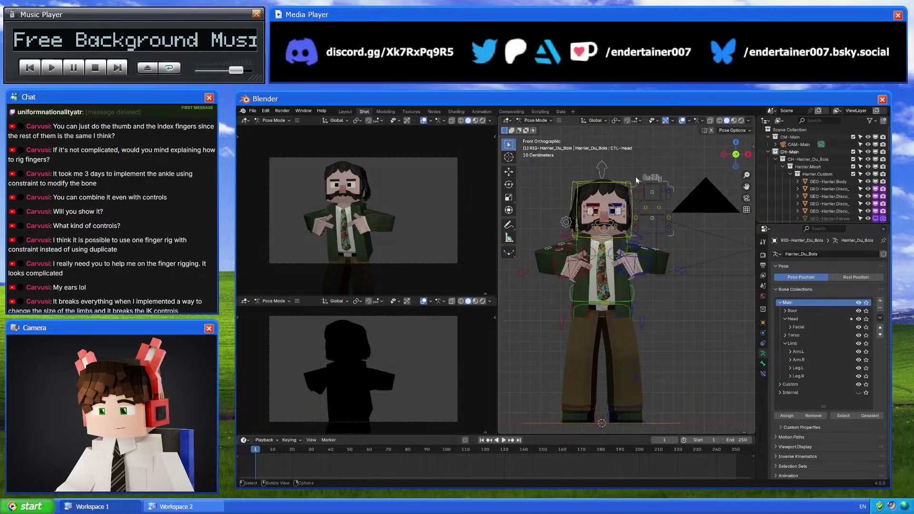
{"action": "key", "text": "r"}
{"action": "key", "text": "x"}
{"action": "key", "text": "x"}
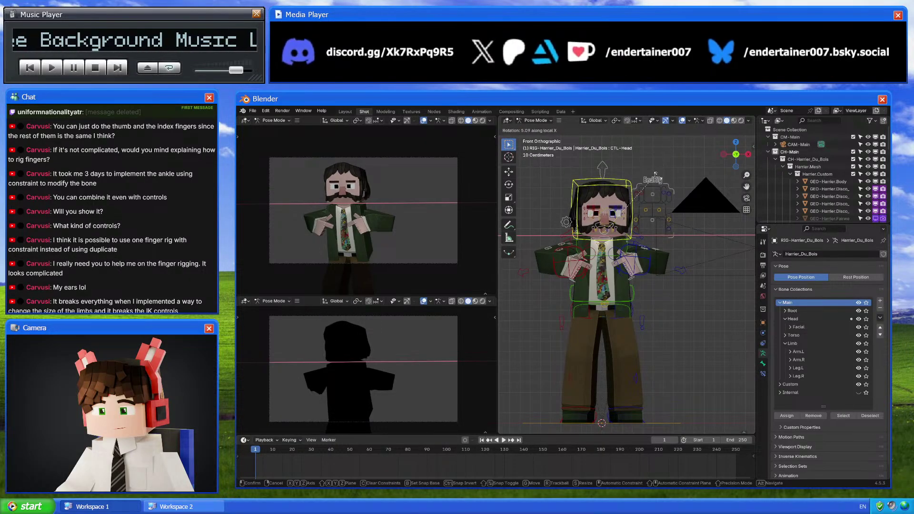
{"action": "left_click", "coordinate": [685, 337]}
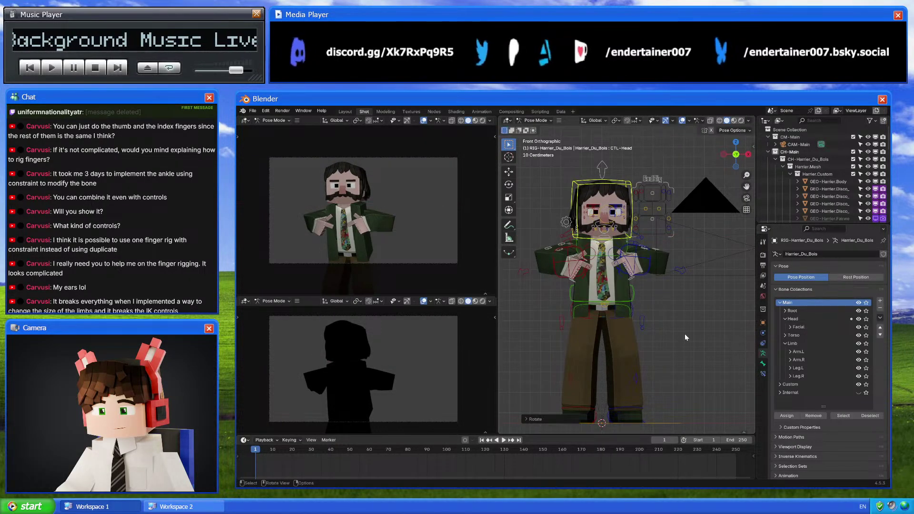
Move the right arm's IK pivot control about 0.055 m along global X toward the necktie
{"action": "scroll", "coordinate": [662, 321], "scroll_direction": "up", "scroll_amount": 4}
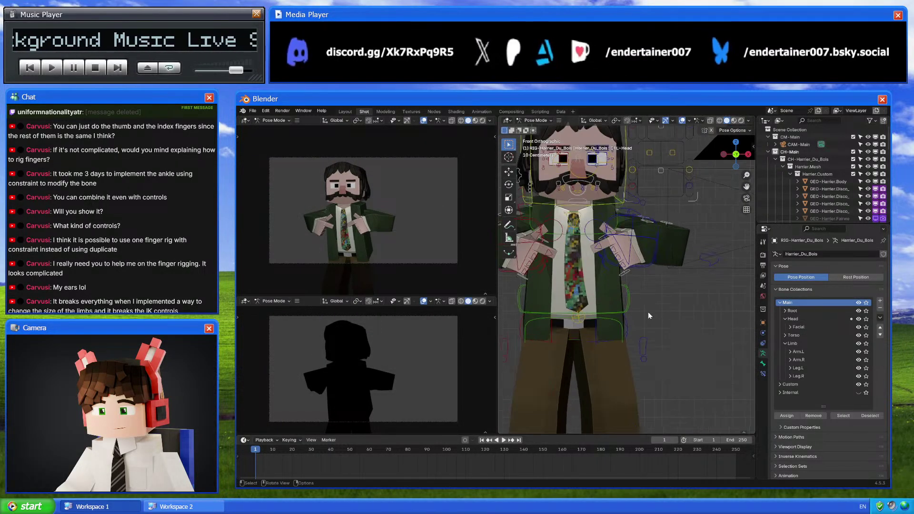
{"action": "left_click", "coordinate": [632, 234]}
{"action": "middle_click_drag", "start_coordinate": [533, 228], "coordinate": [607, 233], "text": "shift"}
{"action": "left_click", "coordinate": [594, 214], "text": "shift"}
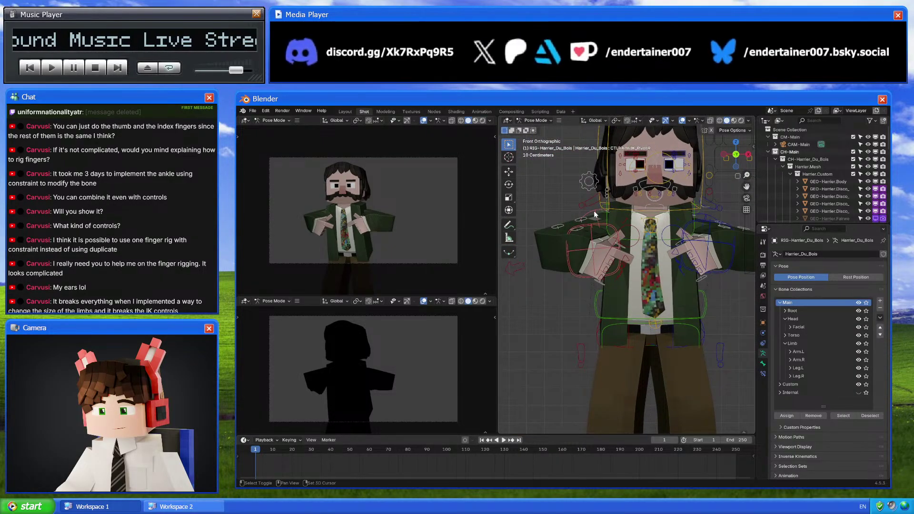
{"action": "key", "text": "g"}
{"action": "key", "text": "x"}
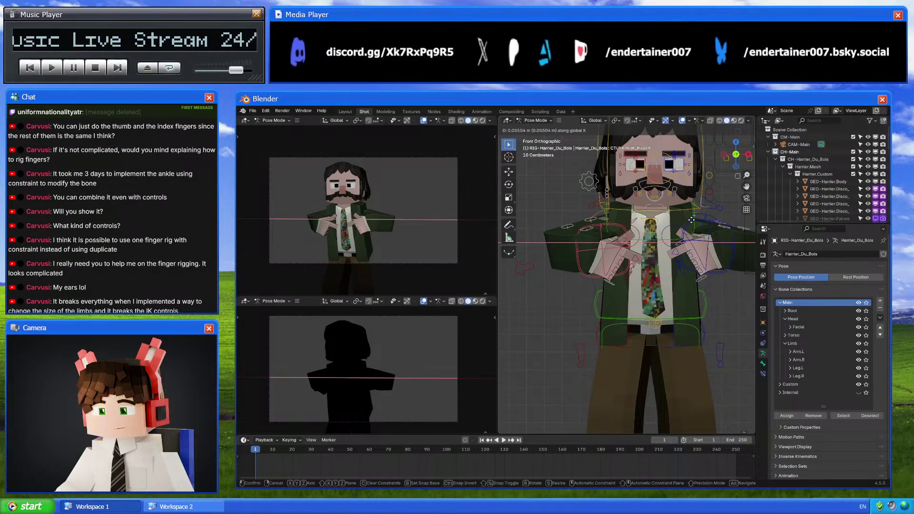
{"action": "left_click", "coordinate": [692, 220]}
Lower the left arm's IK control about 0.033 m along global Z and shift it slightly along global X
{"action": "scroll", "coordinate": [694, 250], "scroll_direction": "down", "scroll_amount": 1, "text": "ctrl"}
{"action": "left_click", "coordinate": [704, 229]}
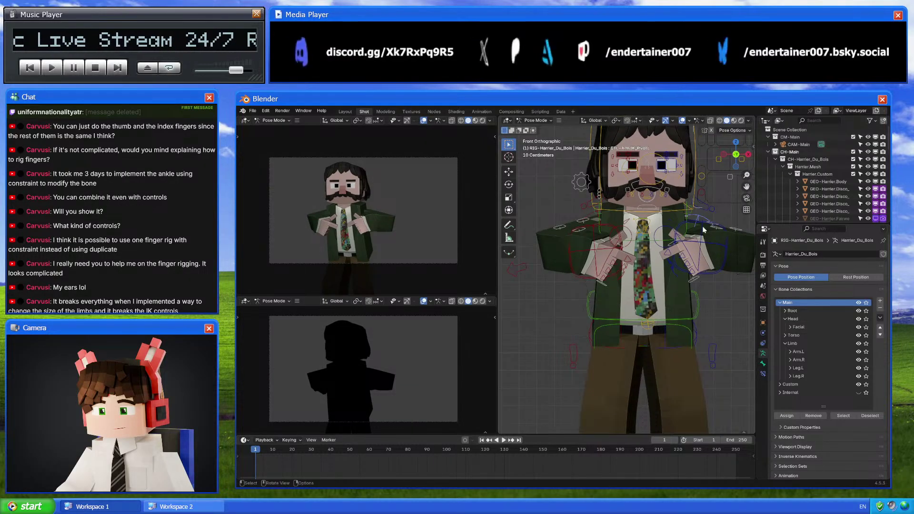
{"action": "left_click", "coordinate": [705, 245]}
{"action": "key", "text": "g"}
{"action": "key", "text": "z"}
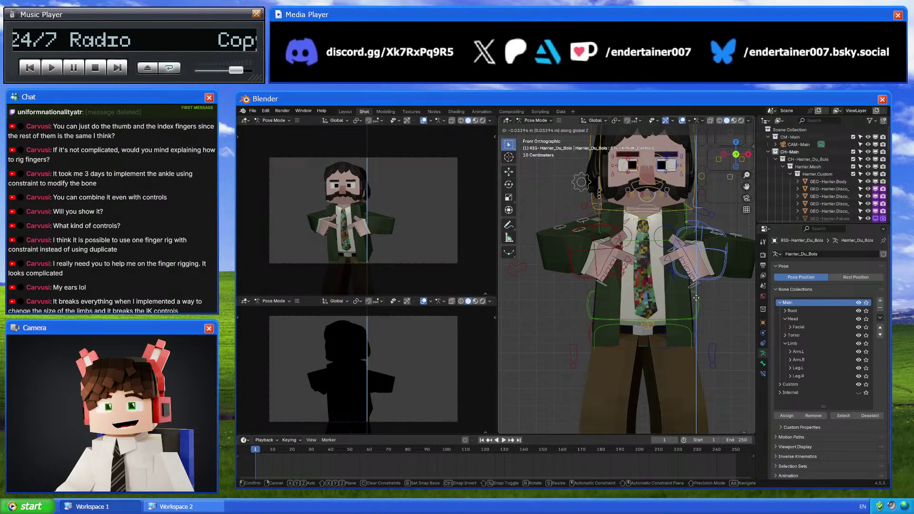
{"action": "left_click", "coordinate": [696, 298]}
{"action": "key", "text": "g"}
{"action": "key", "text": "x"}
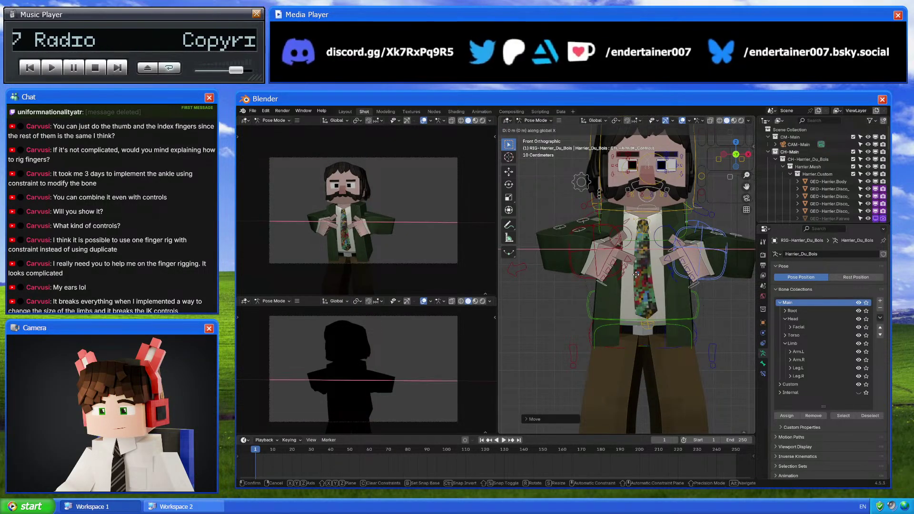
{"action": "left_click", "coordinate": [665, 273]}
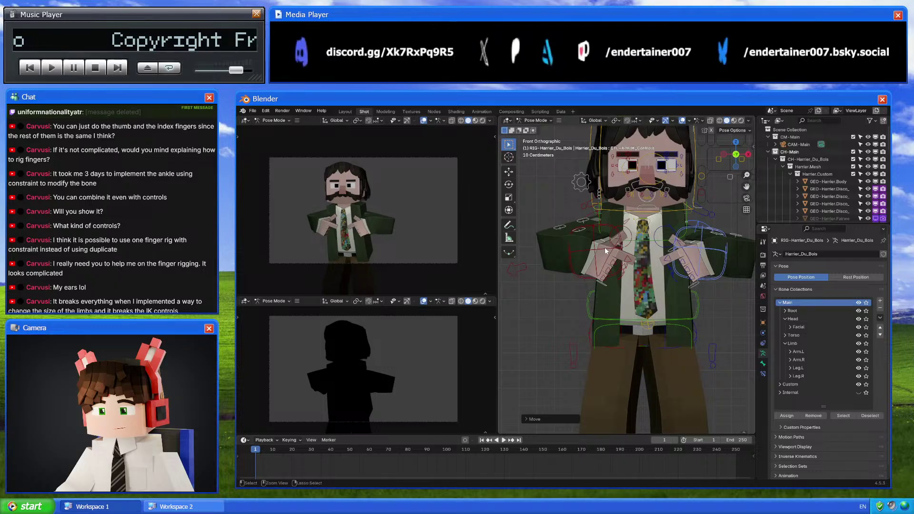
Try rotating the left arm's IK control in the front and right orthographic views
{"action": "middle_click_drag", "start_coordinate": [724, 302], "coordinate": [704, 297], "text": "shift"}
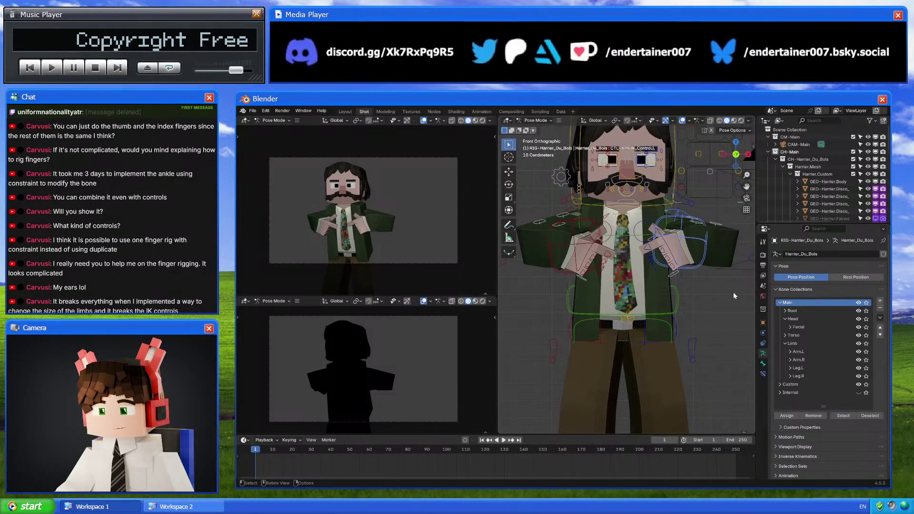
{"action": "key", "text": "r"}
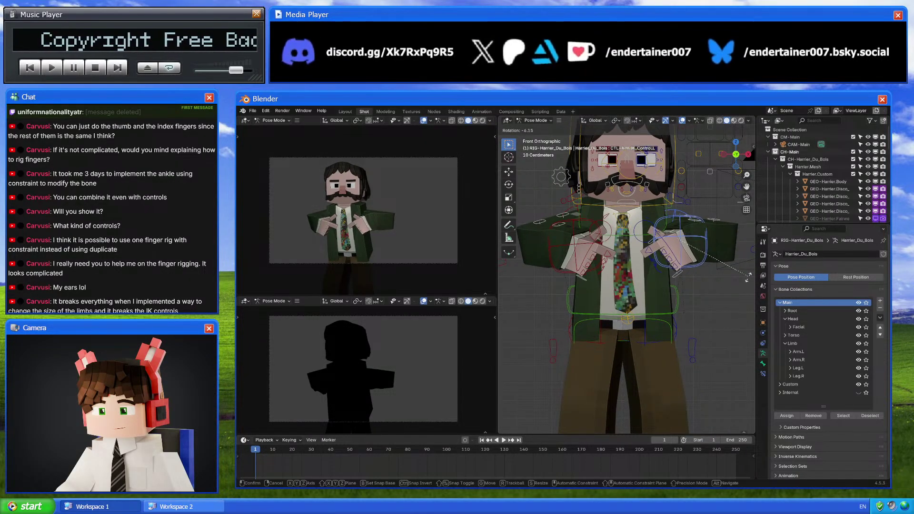
{"action": "left_click", "coordinate": [747, 280]}
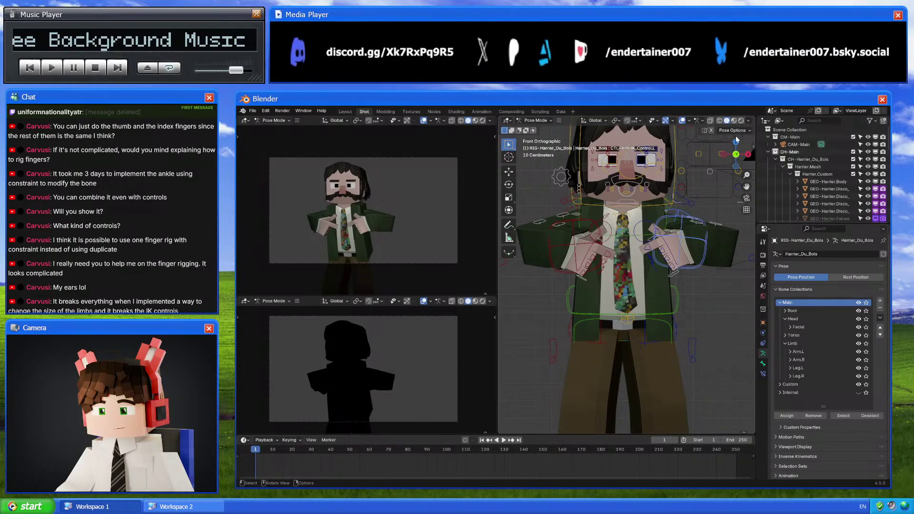
{"action": "left_click", "coordinate": [747, 153]}
{"action": "key", "text": "r"}
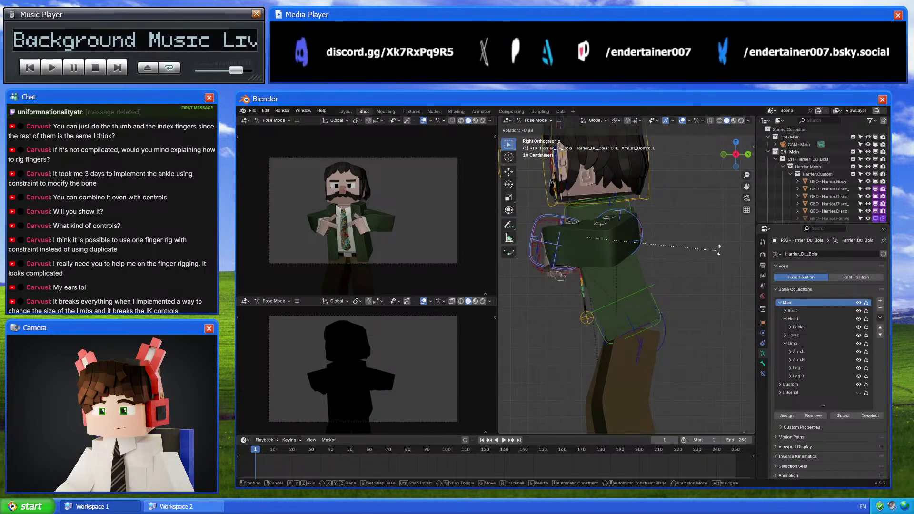
{"action": "left_click", "coordinate": [724, 239]}
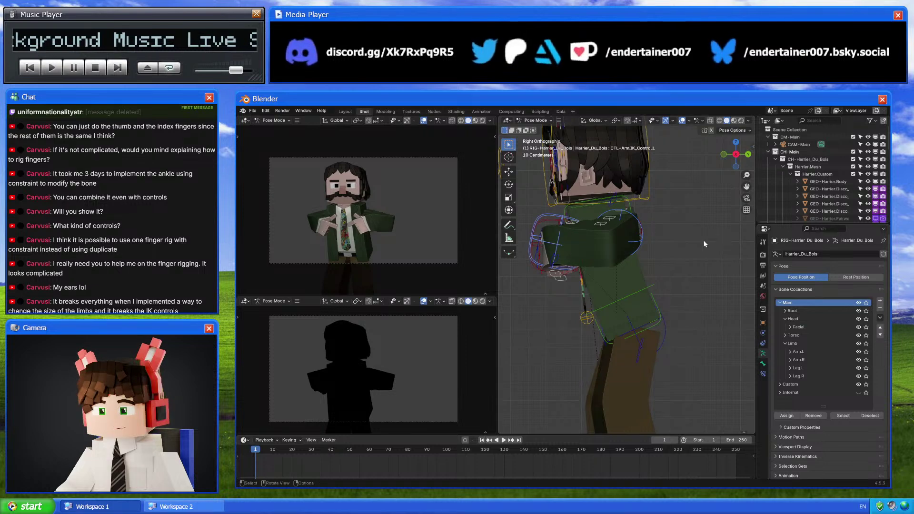
Rotate the left arm's IK control slightly in the right orthographic view
{"action": "middle_click_drag", "start_coordinate": [591, 248], "coordinate": [667, 245]}
{"action": "left_click", "coordinate": [747, 157]}
{"action": "key", "text": "r"}
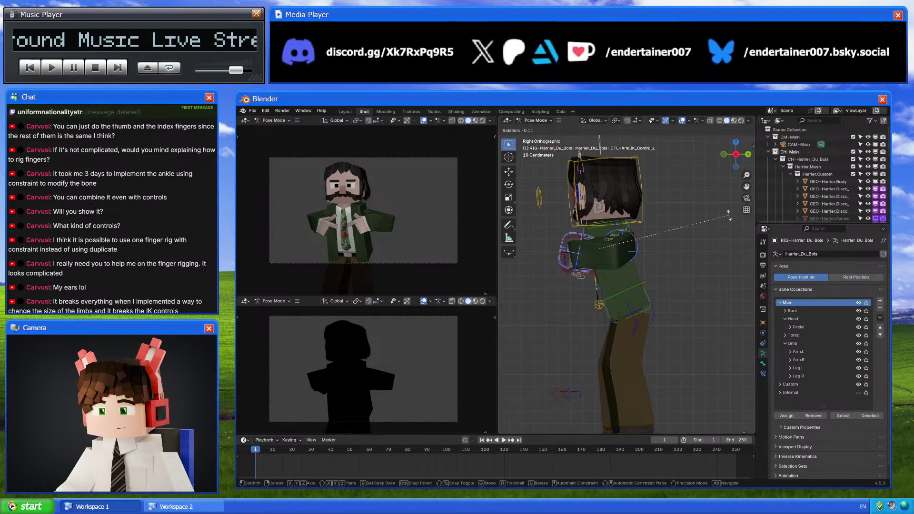
{"action": "left_click", "coordinate": [737, 196]}
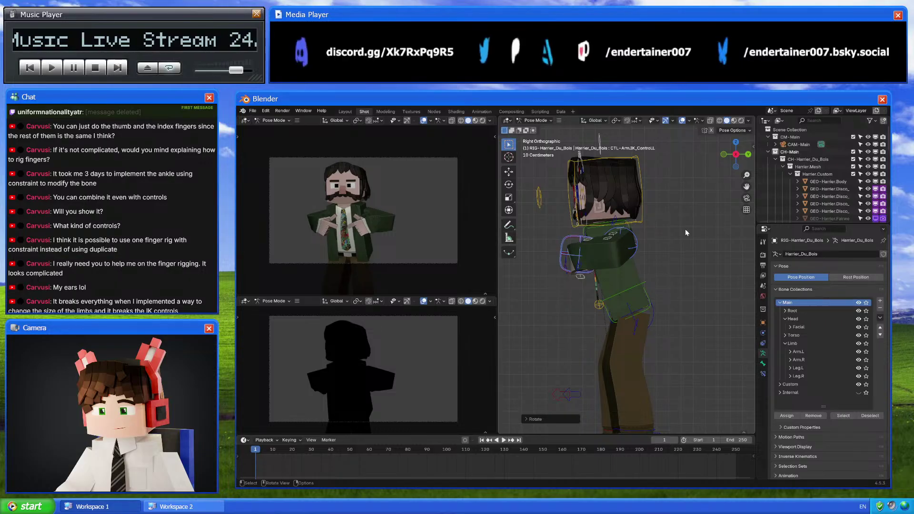
In the front orthographic view, rotate the right arm's IK pivot control slightly and lower it about 0.018 m
{"action": "left_click", "coordinate": [723, 154]}
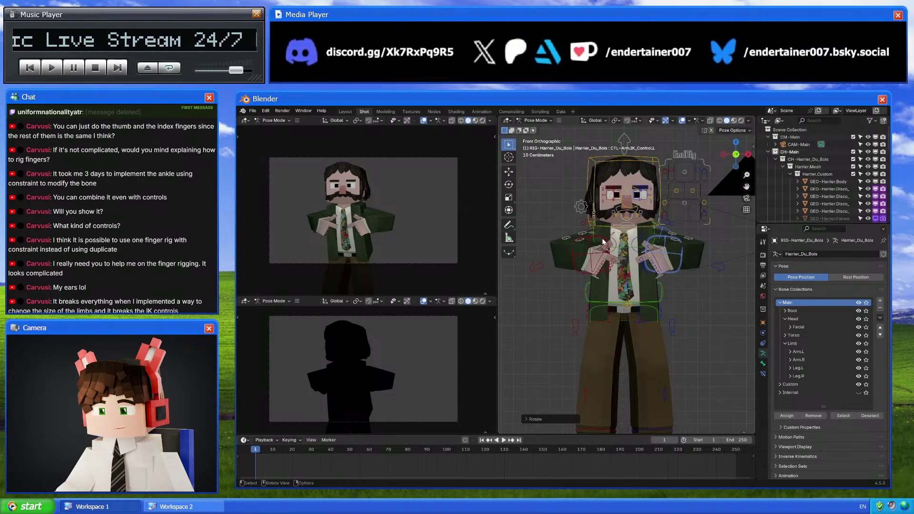
{"action": "left_click", "coordinate": [656, 252]}
{"action": "key", "text": "g"}
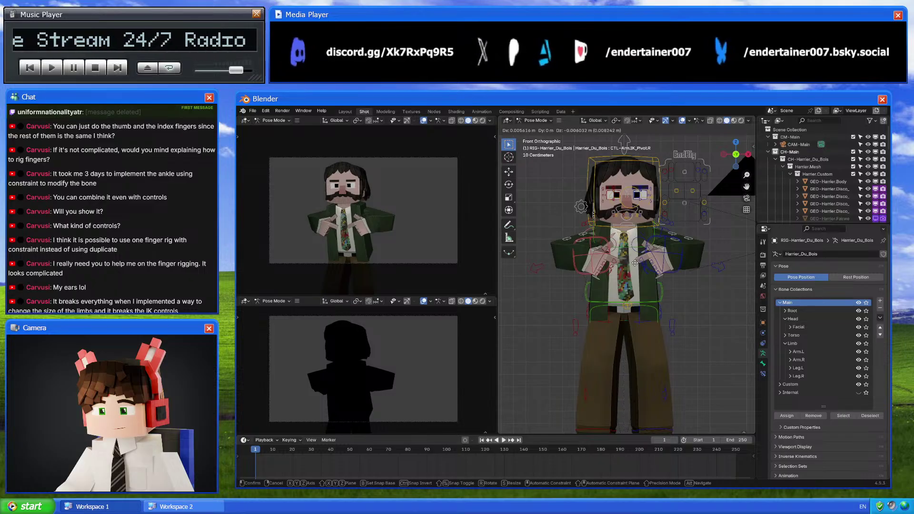
{"action": "key", "text": "r"}
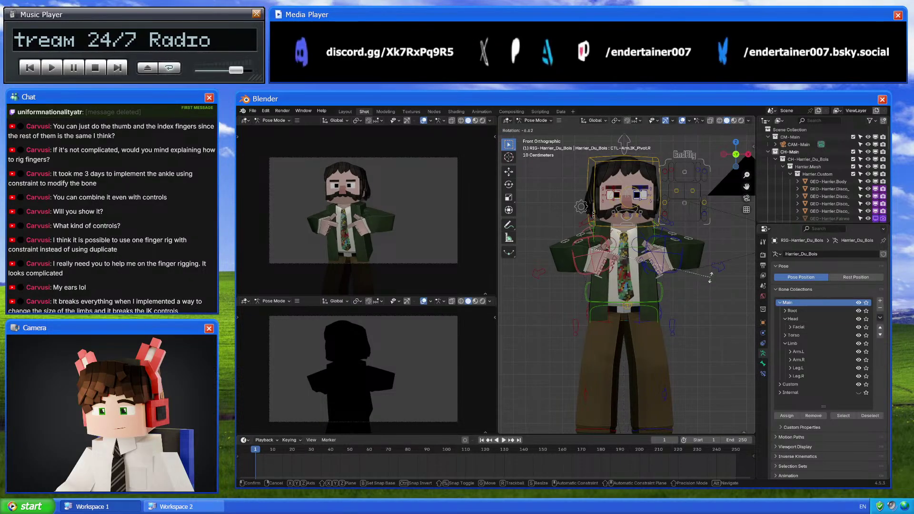
{"action": "left_click", "coordinate": [709, 279]}
{"action": "key", "text": "g"}
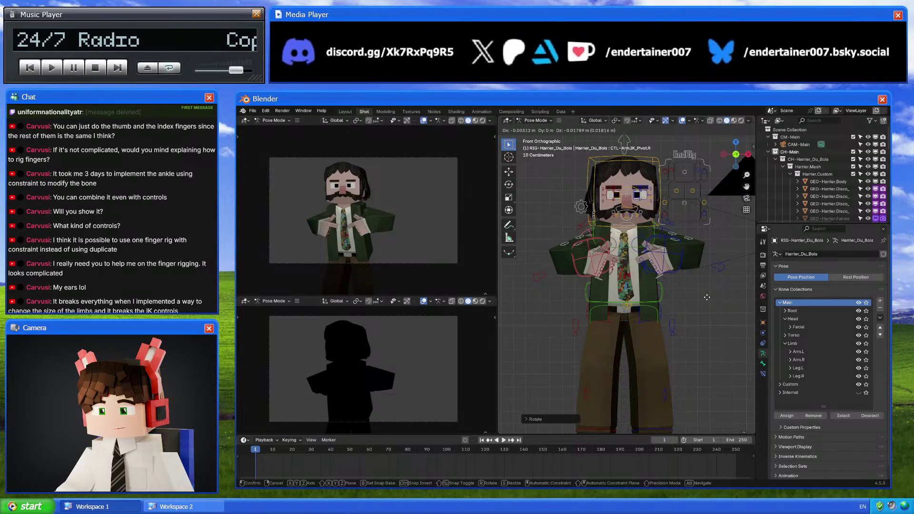
{"action": "left_click", "coordinate": [707, 297]}
Fine-tune the right arm's IK pivot control in the left orthographic view with a slight rotation and a move of about 0.003 m
{"action": "left_click", "coordinate": [724, 154]}
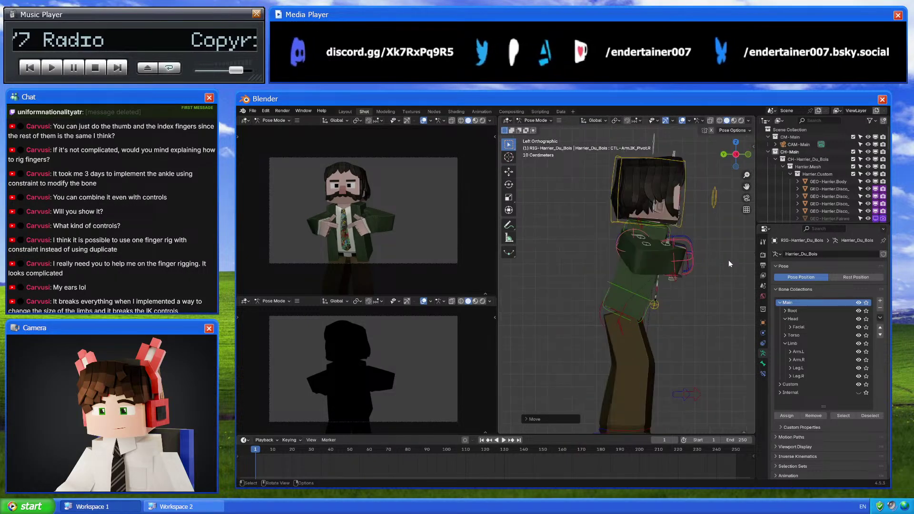
{"action": "key", "text": "r"}
{"action": "left_click", "coordinate": [729, 262]}
{"action": "key", "text": "g"}
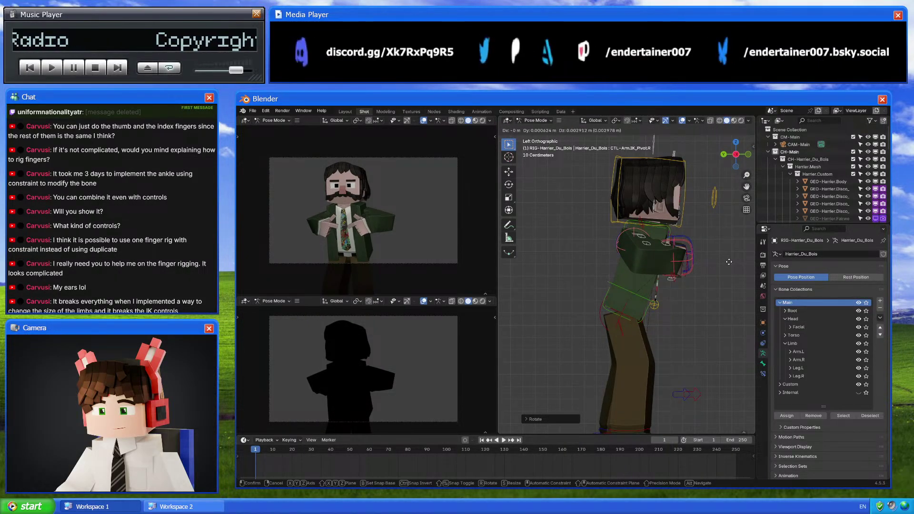
{"action": "left_click", "coordinate": [729, 262]}
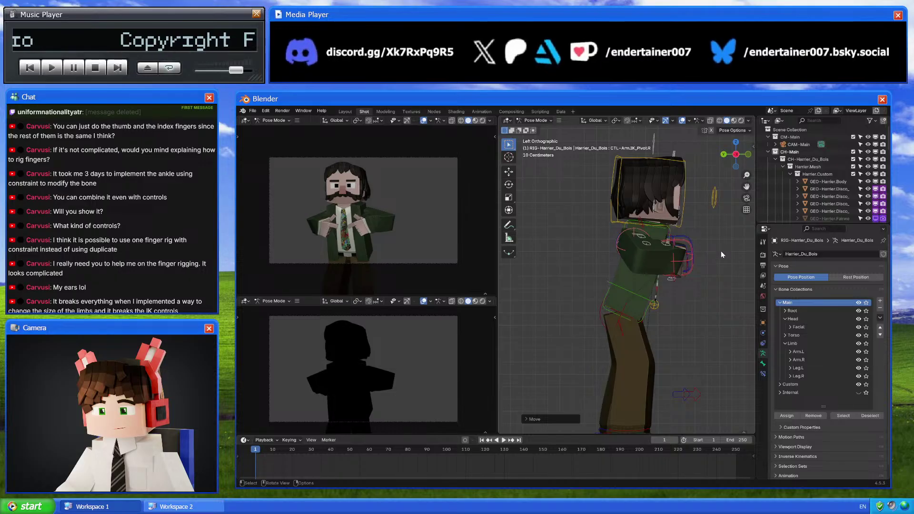
{"action": "left_click", "coordinate": [736, 141]}
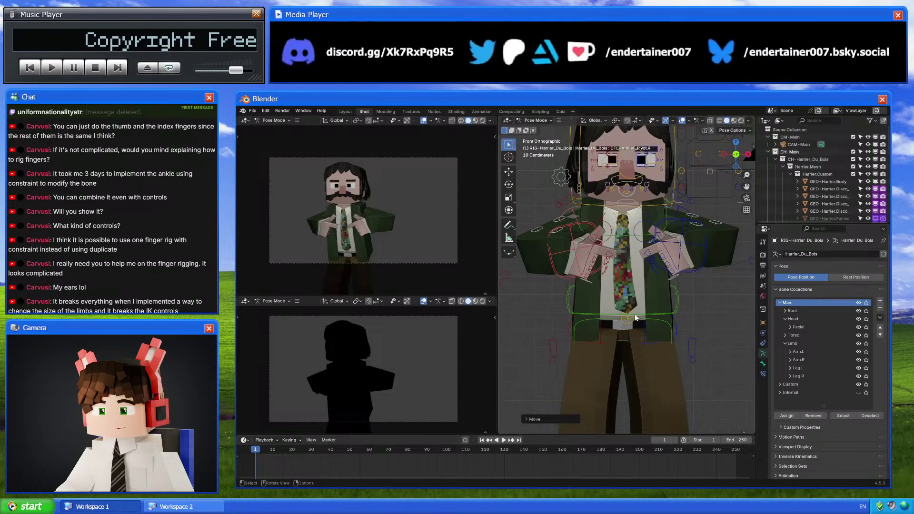
{"action": "left_click", "coordinate": [634, 224]}
{"action": "key", "text": "r"}
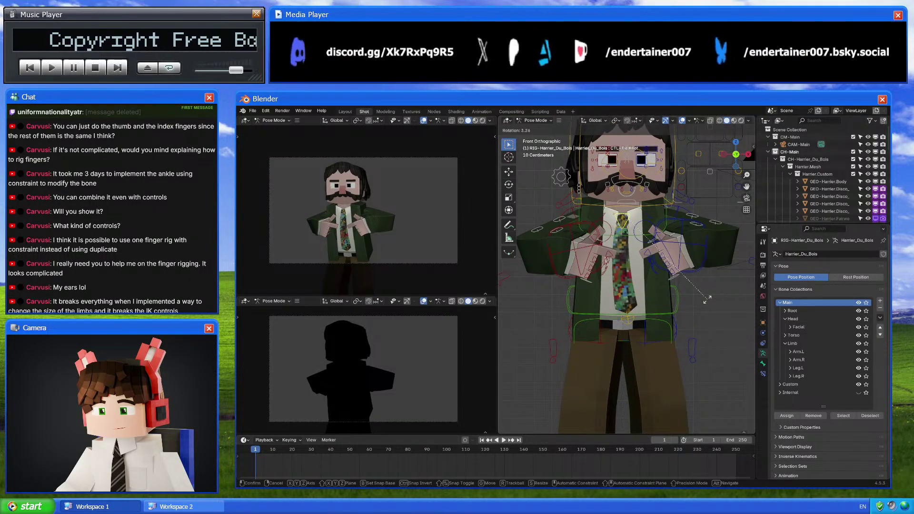
{"action": "key", "text": "Escape"}
Return the rig to Object Mode and save the blend file
{"action": "key", "text": "ctrl+Tab"}
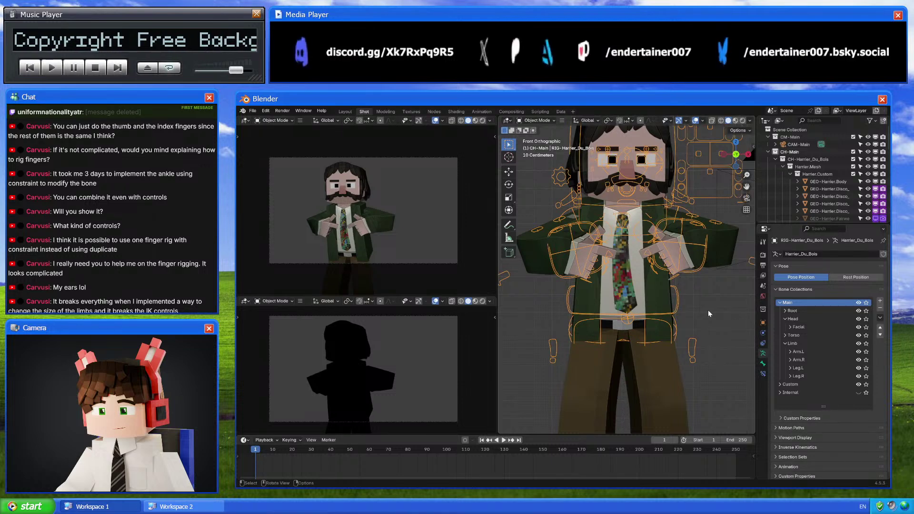
{"action": "middle_click_drag", "start_coordinate": [694, 306], "coordinate": [674, 308]}
{"action": "key", "text": "ctrl+s"}
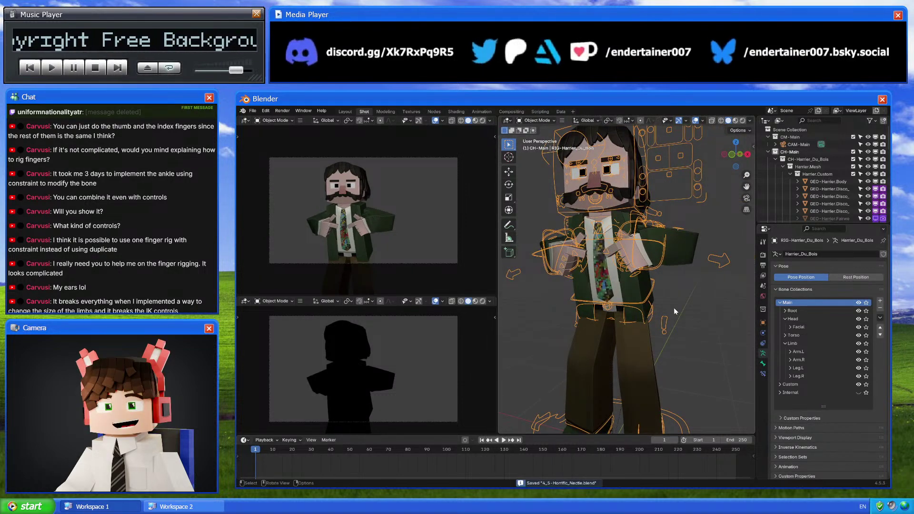
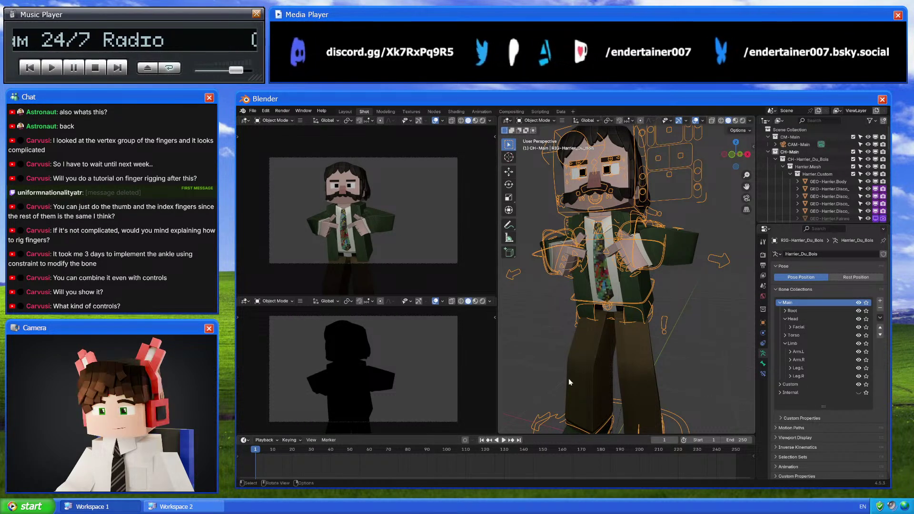
Put the rig back into Pose Mode and move the left eyelid opening control up about 0.02 m
{"action": "scroll", "coordinate": [672, 234], "scroll_direction": "up", "scroll_amount": 6}
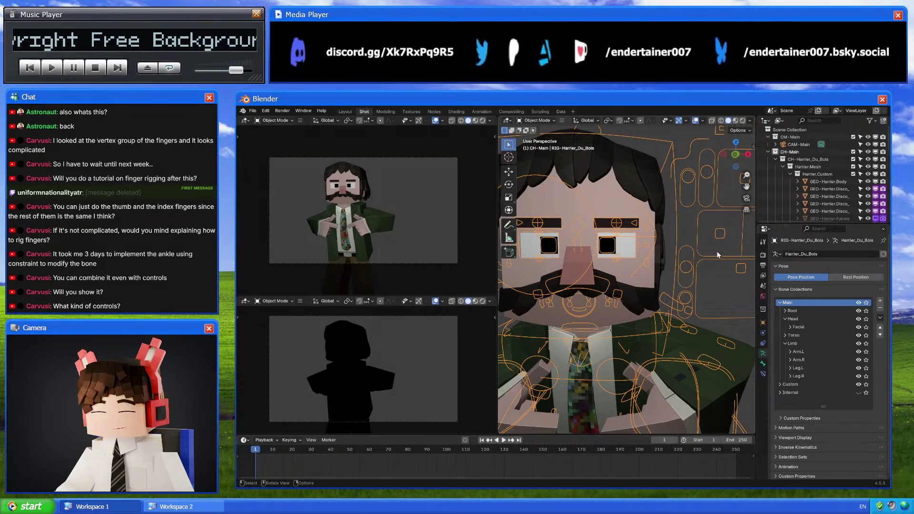
{"action": "scroll", "coordinate": [703, 231], "scroll_direction": "down", "scroll_amount": 5}
{"action": "key", "text": "ctrl+Tab"}
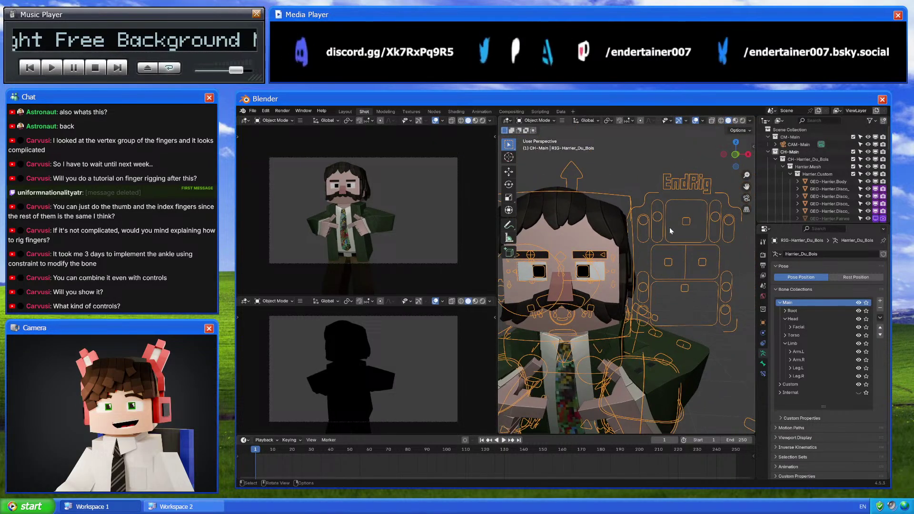
{"action": "key", "text": "g"}
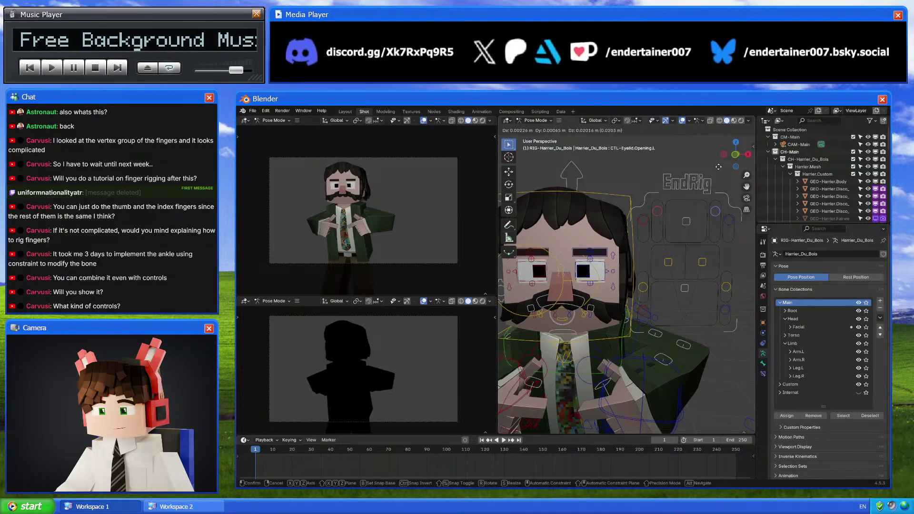
{"action": "left_click", "coordinate": [617, 267]}
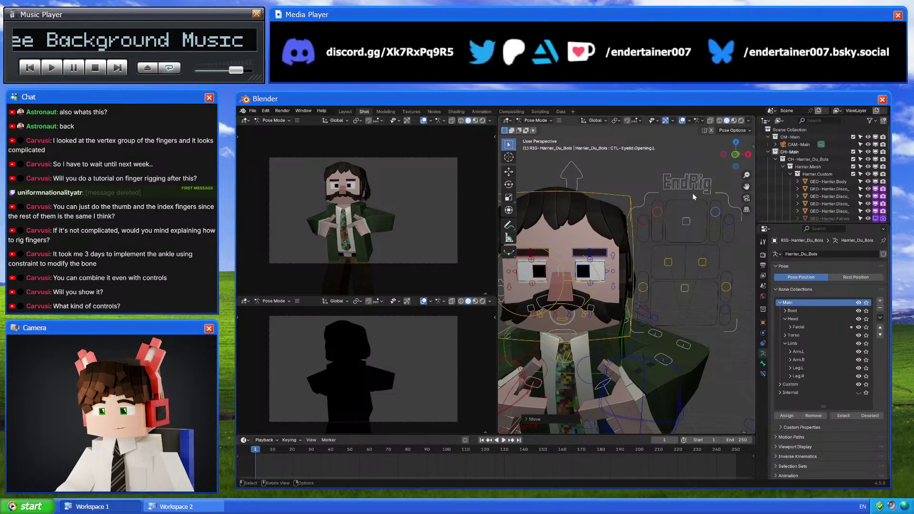
Scale down the main iris control to shrink both irises
{"action": "middle_click_drag", "start_coordinate": [617, 266], "coordinate": [637, 277], "text": "shift"}
{"action": "left_click", "coordinate": [631, 295]}
{"action": "key", "text": "s"}
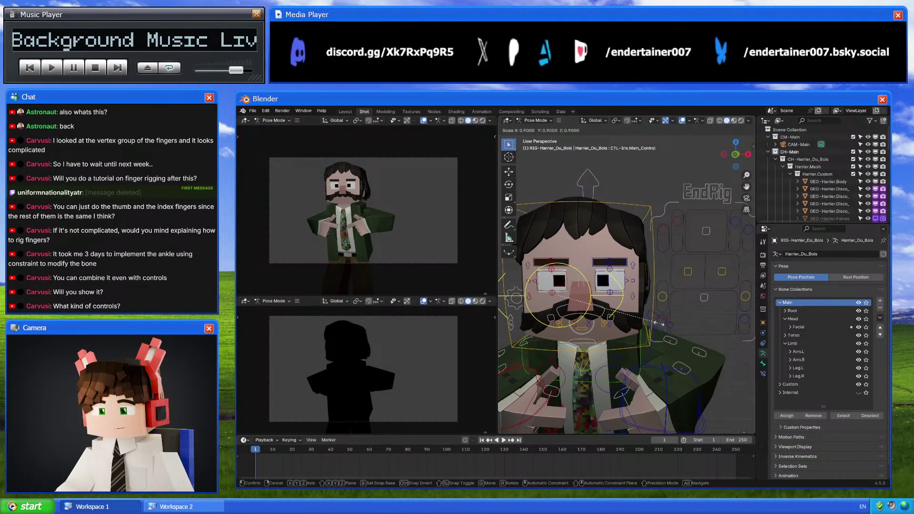
{"action": "left_click", "coordinate": [641, 317]}
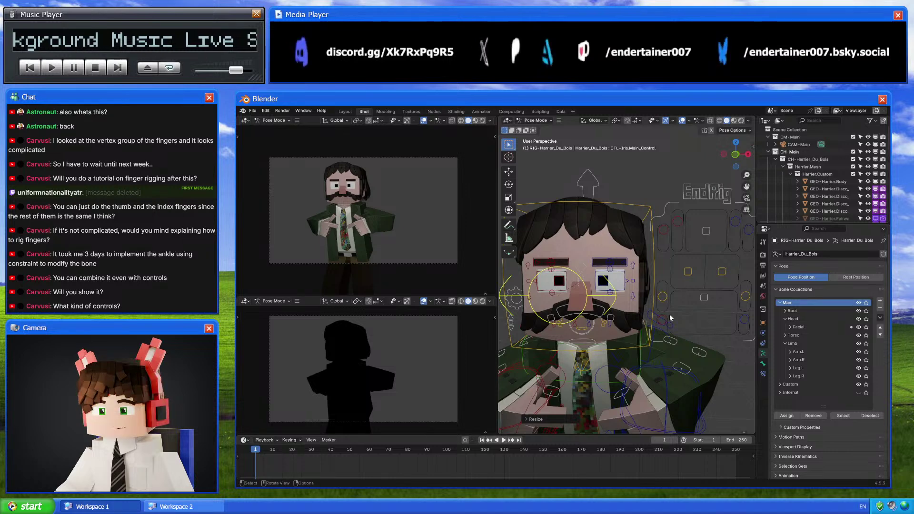
Select the head control, set the right orthographic view and try reframing the shot camera with walk navigation
{"action": "left_click", "coordinate": [651, 243]}
{"action": "middle_click_drag", "start_coordinate": [652, 242], "coordinate": [706, 244], "text": "shift"}
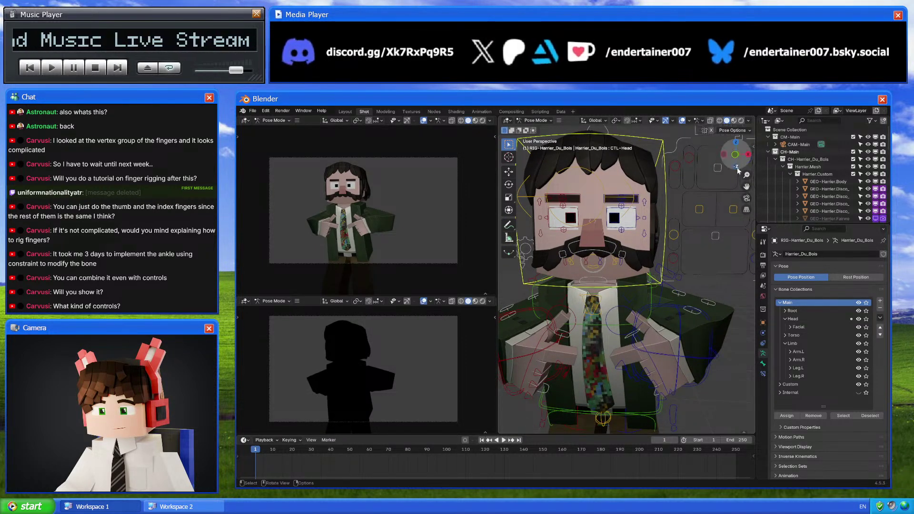
{"action": "left_click", "coordinate": [747, 156]}
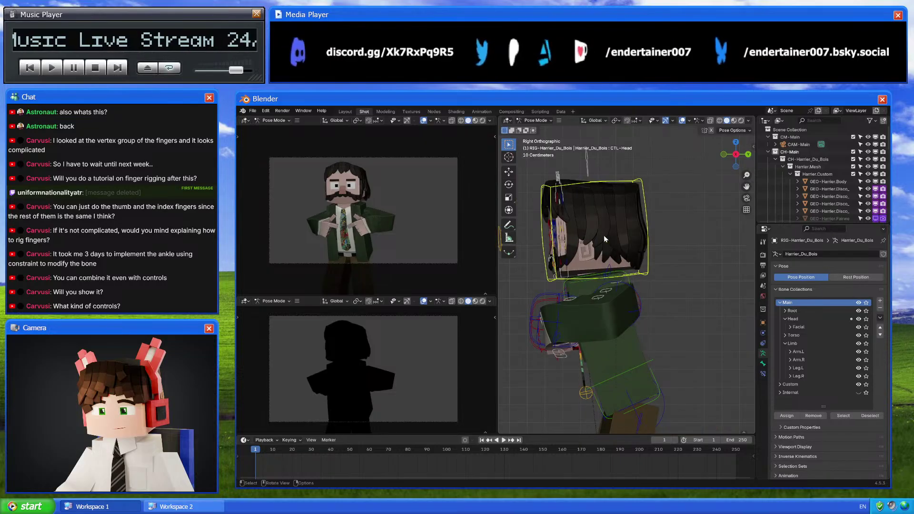
{"action": "key", "text": "shift+grave"}
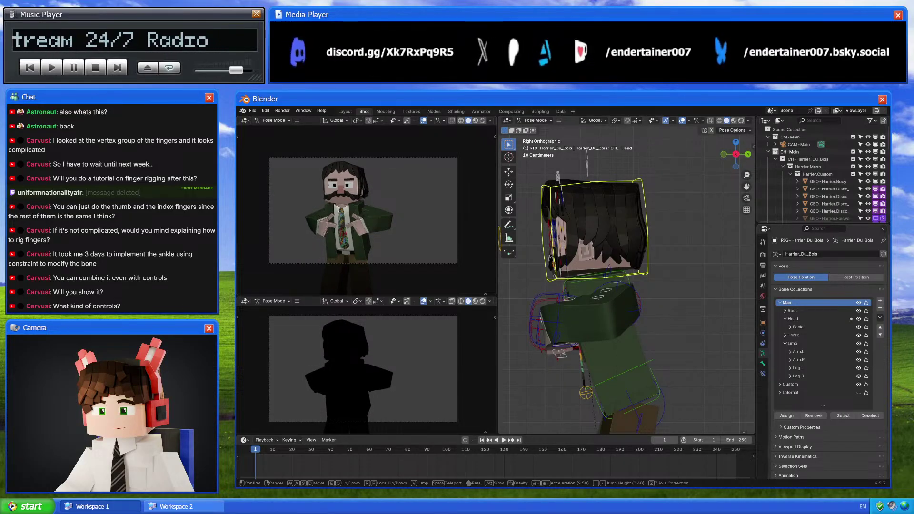
{"action": "left_click", "coordinate": [416, 233]}
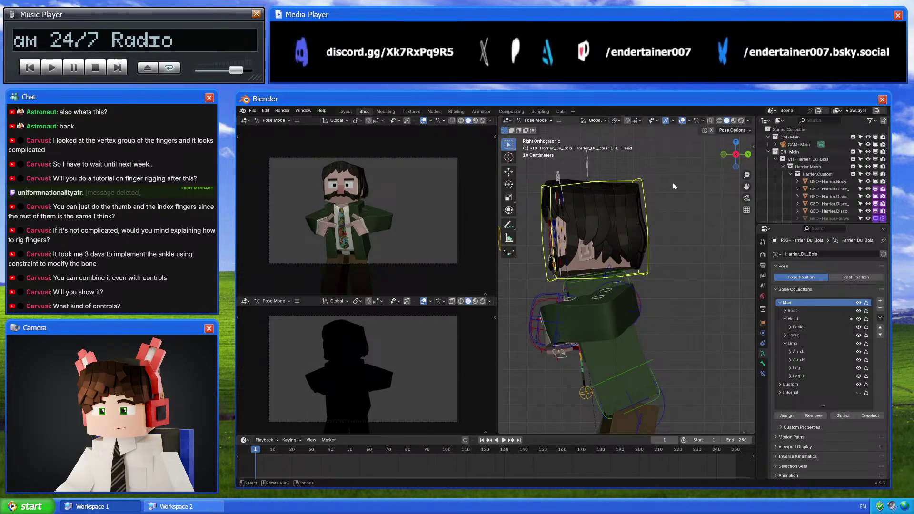
Try rotating the head control about its local X axis, and undo it together with the camera reframing
{"action": "key", "text": "r"}
{"action": "key", "text": "x"}
{"action": "key", "text": "x"}
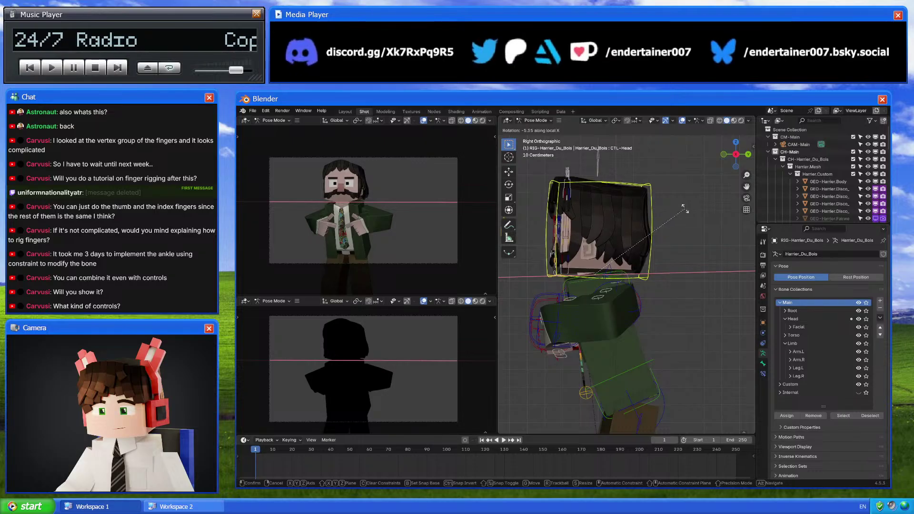
{"action": "left_click", "coordinate": [686, 202]}
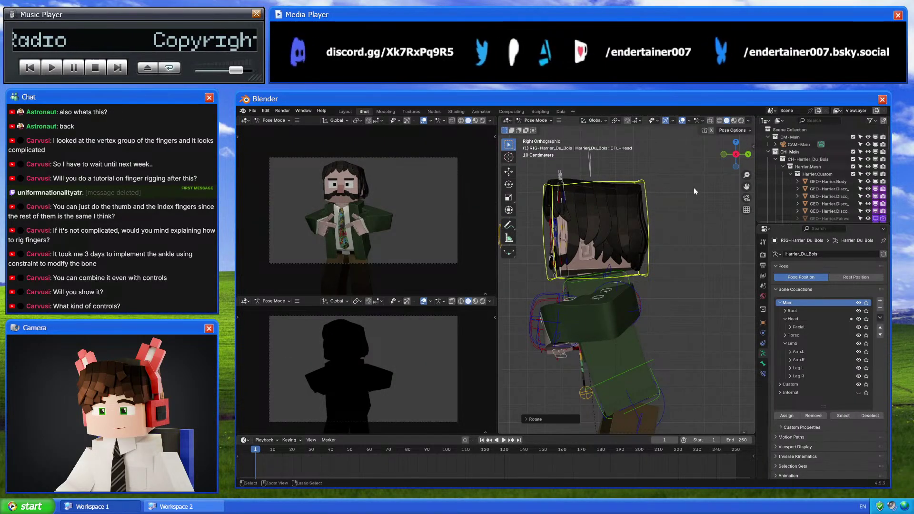
{"action": "key", "text": "ctrl+z"}
{"action": "key", "text": "ctrl+z"}
Move the left eye's outer side eyelid control slightly to reshape the eye's outer edge
{"action": "middle_click_drag", "start_coordinate": [693, 188], "coordinate": [664, 255]}
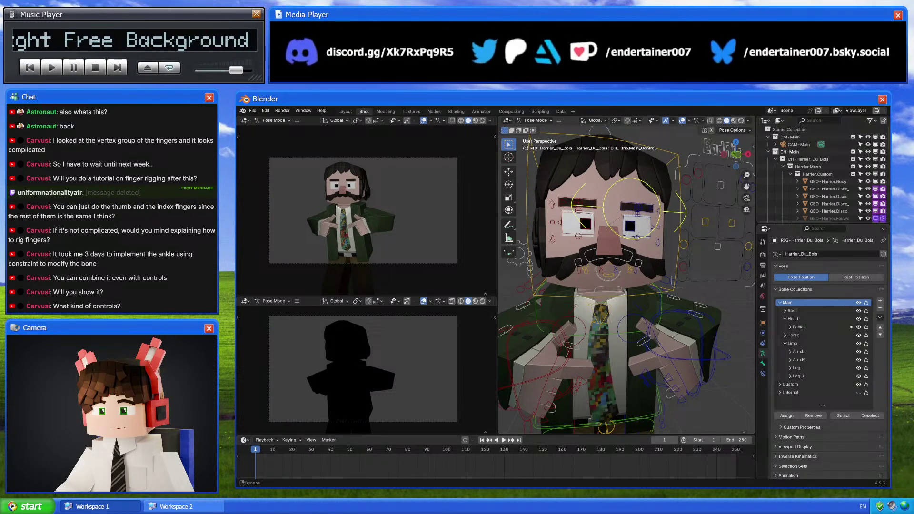
{"action": "scroll", "coordinate": [640, 264], "scroll_direction": "up", "scroll_amount": 4}
{"action": "left_click", "coordinate": [677, 233]}
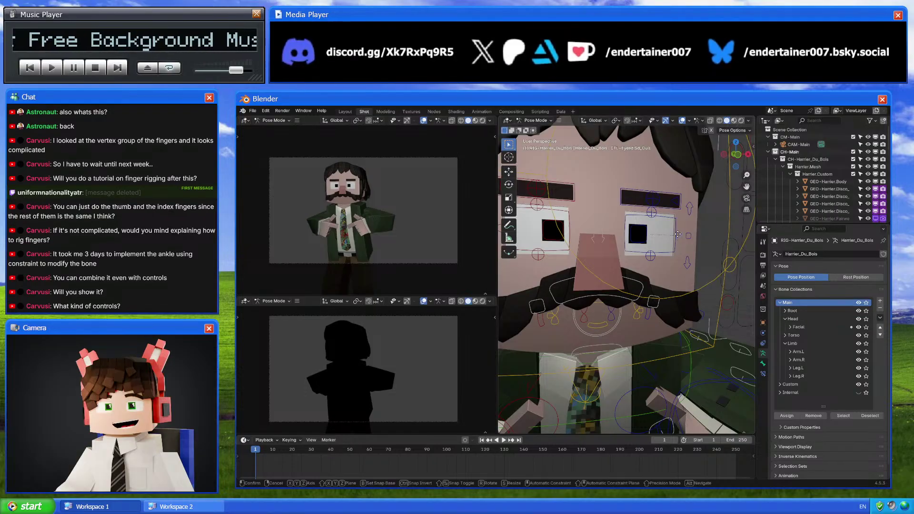
{"action": "key", "text": "g"}
{"action": "left_click", "coordinate": [525, 258]}
Copy the left outer eyelid control's pose and paste it mirrored onto the right eyelid
{"action": "scroll", "coordinate": [524, 258], "scroll_direction": "up", "scroll_amount": 1}
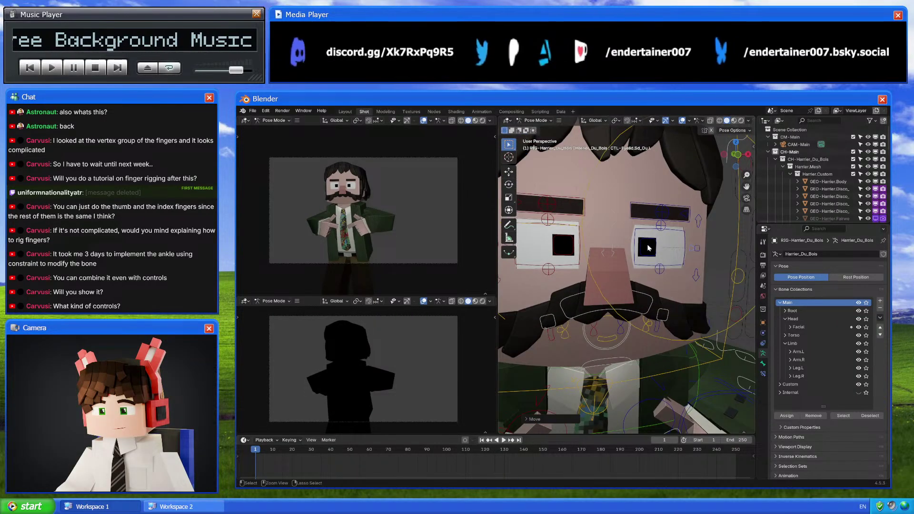
{"action": "key", "text": "ctrl+c"}
{"action": "scroll", "coordinate": [525, 257], "scroll_direction": "up", "scroll_amount": 1}
{"action": "key", "text": "ctrl+shift+v"}
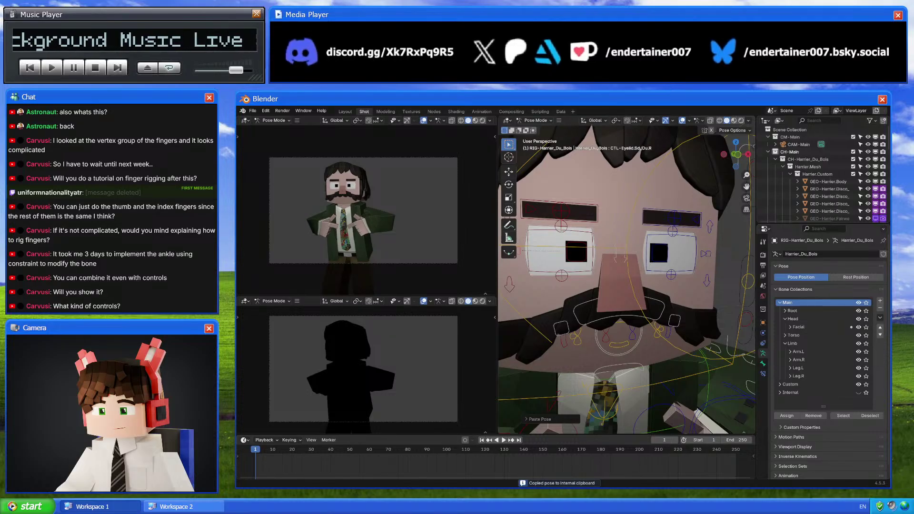
Move the main bottom eyelid control on the facial panel along its local Y axis
{"action": "middle_click_drag", "start_coordinate": [750, 260], "coordinate": [712, 260]}
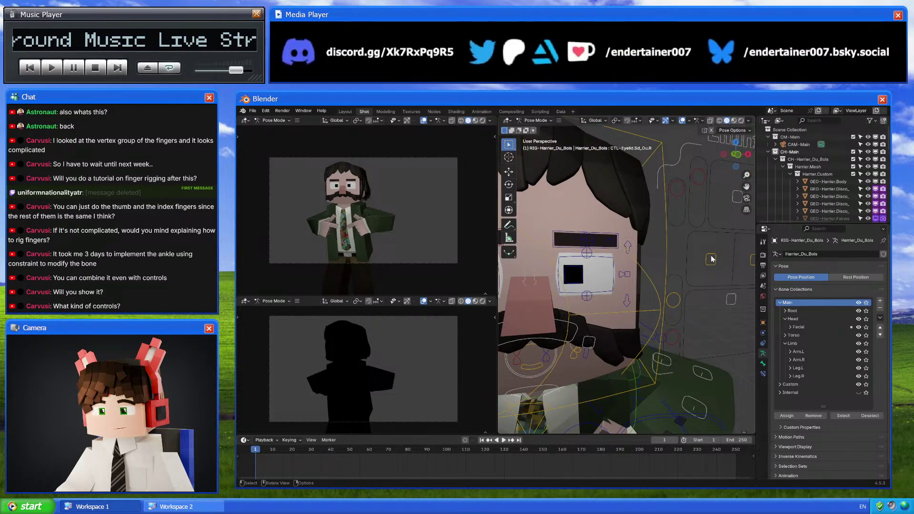
{"action": "key", "text": "g"}
{"action": "key", "text": "y"}
{"action": "key", "text": "y"}
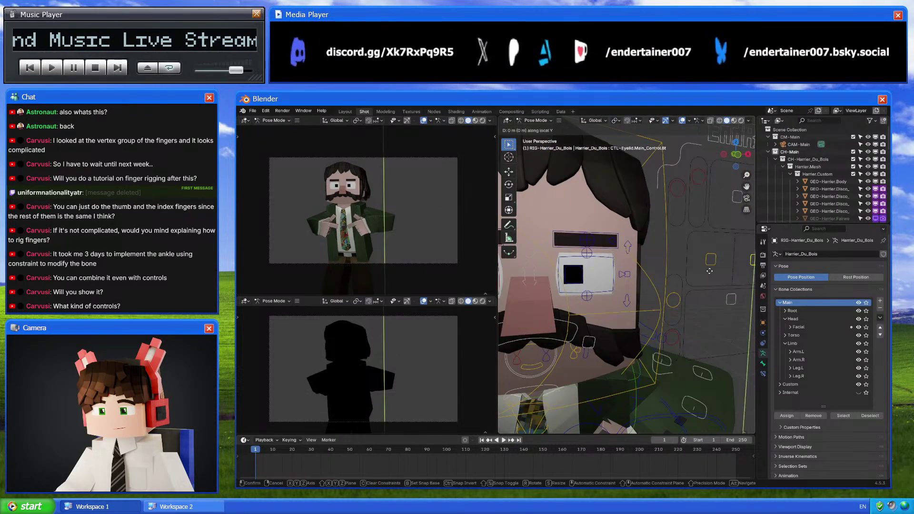
{"action": "left_click", "coordinate": [720, 206]}
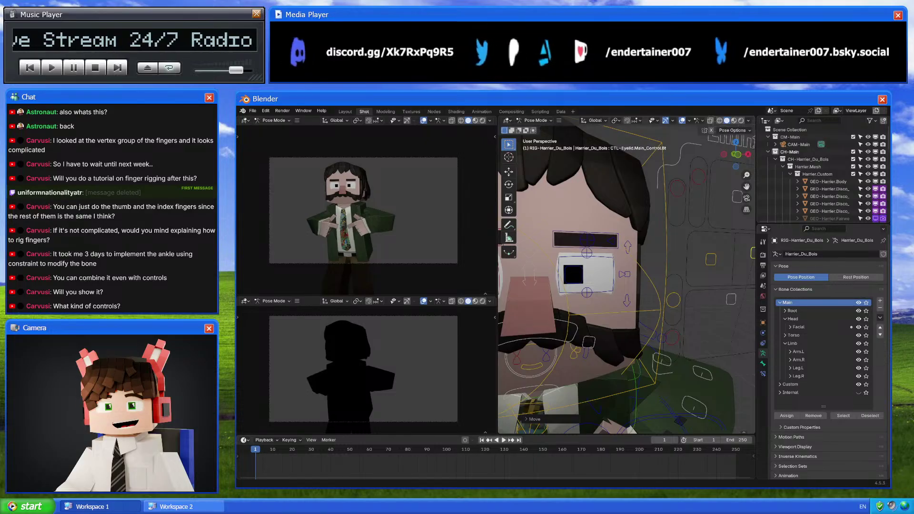
Move the main top eyelid control on the facial panel along its local Y axis
{"action": "scroll", "coordinate": [677, 266], "scroll_direction": "down", "scroll_amount": 3}
{"action": "left_click", "coordinate": [657, 263]}
{"action": "key", "text": "g"}
{"action": "key", "text": "y"}
{"action": "key", "text": "y"}
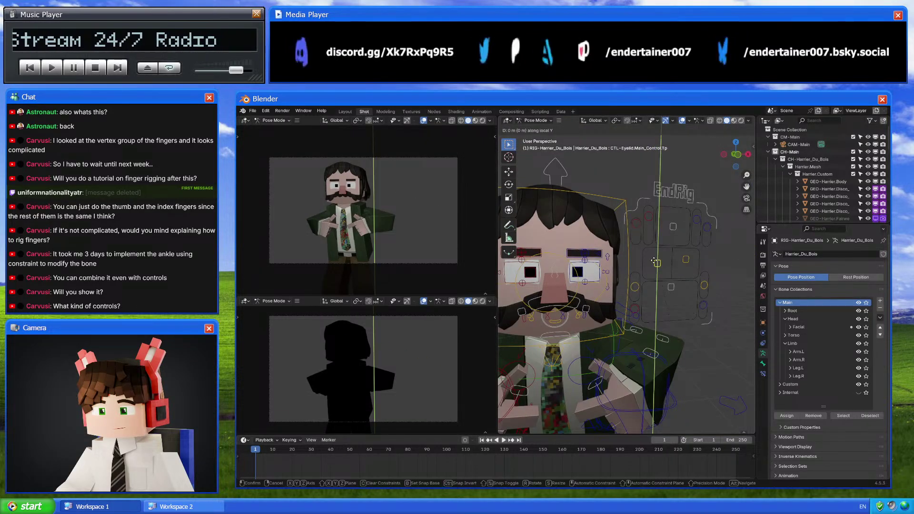
{"action": "left_click", "coordinate": [666, 210]}
Rotate the main top eyelid control on the facial panel about -9° and move it slightly
{"action": "scroll", "coordinate": [667, 210], "scroll_direction": "up", "scroll_amount": 2}
{"action": "key", "text": "r"}
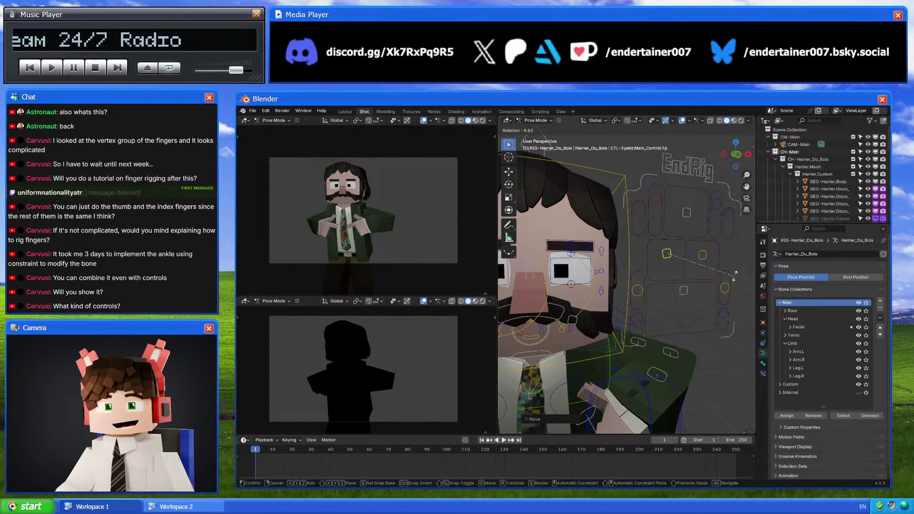
{"action": "left_click", "coordinate": [734, 276]}
{"action": "key", "text": "g"}
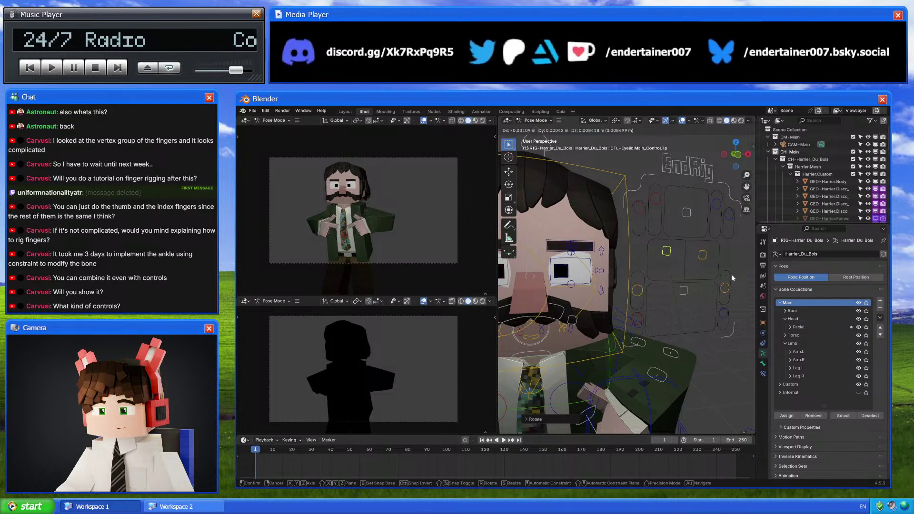
{"action": "left_click", "coordinate": [650, 284]}
Move the main eyebrow control down along its local Y axis and scale it to curve the angled eyebrows
{"action": "scroll", "coordinate": [651, 283], "scroll_direction": "up", "scroll_amount": 3}
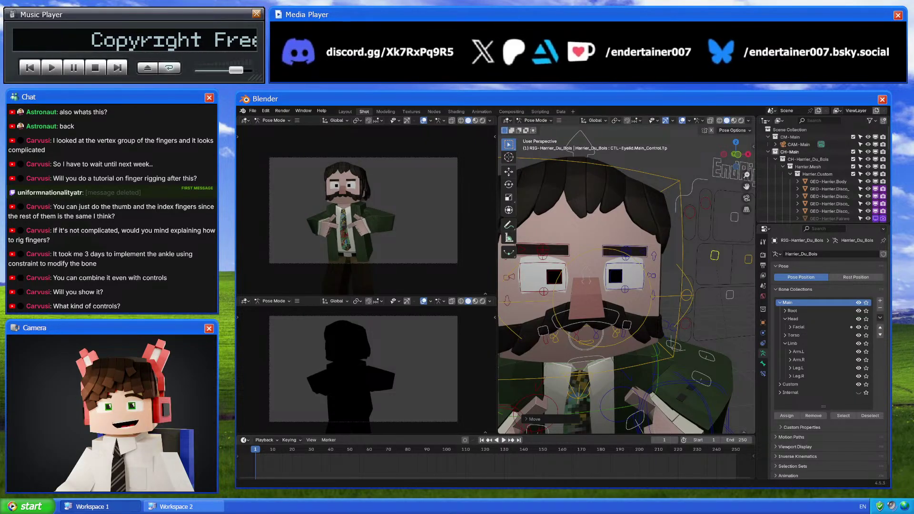
{"action": "left_click", "coordinate": [731, 218]}
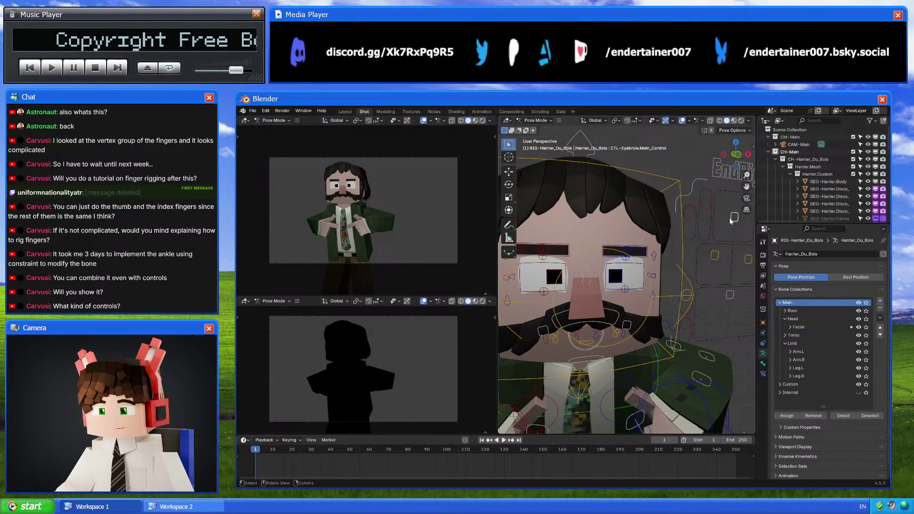
{"action": "key", "text": "g"}
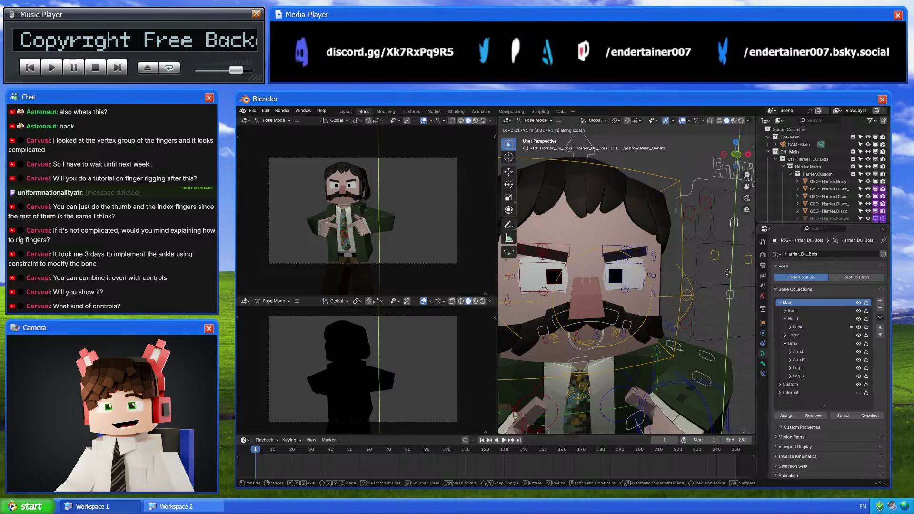
{"action": "left_click", "coordinate": [732, 265]}
{"action": "key", "text": "s"}
{"action": "left_click", "coordinate": [729, 305]}
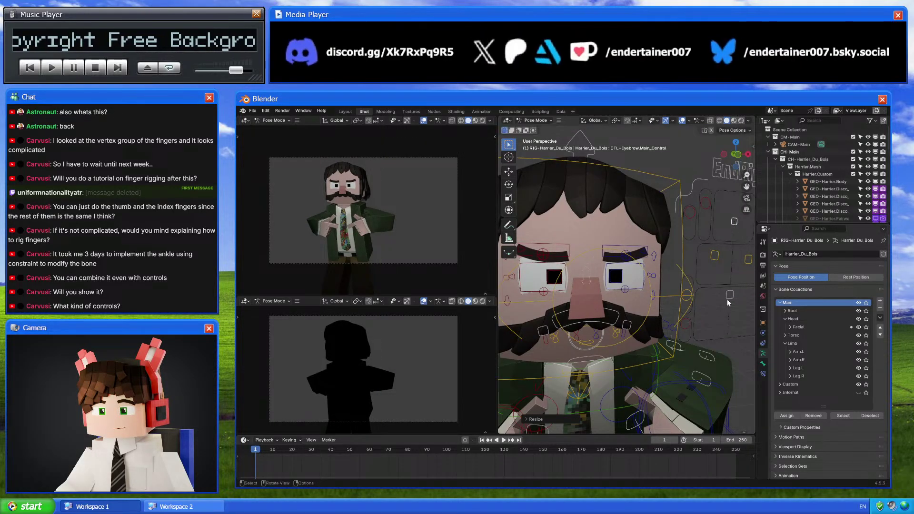
Adjust the right eyebrow control's position and paste its pose mirrored onto the left eyebrow control
{"action": "middle_click_drag", "start_coordinate": [729, 305], "coordinate": [614, 271]}
{"action": "left_click", "coordinate": [579, 257]}
{"action": "key", "text": "g"}
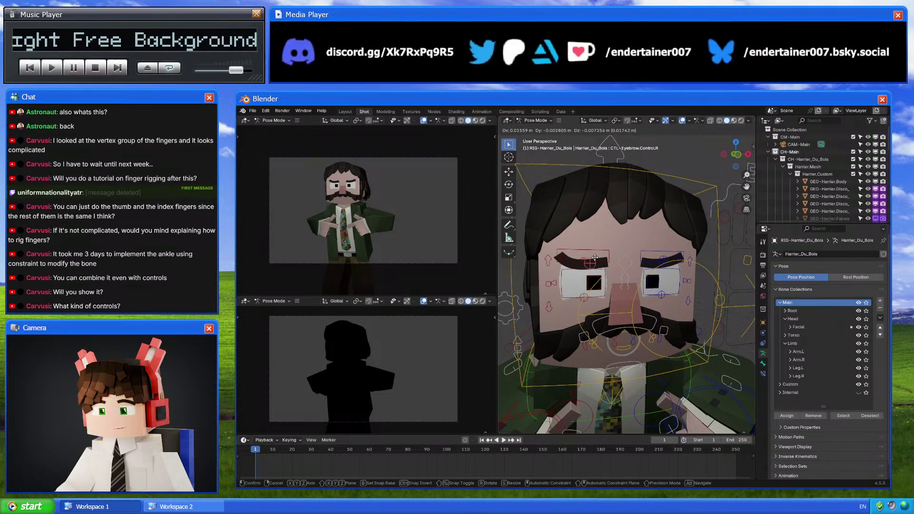
{"action": "left_click", "coordinate": [611, 267]}
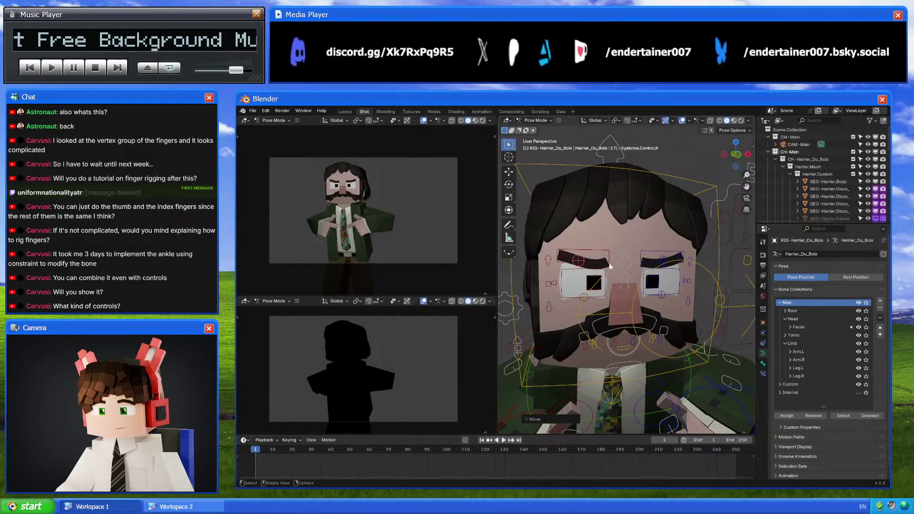
{"action": "key", "text": "ctrl+c"}
{"action": "left_click", "coordinate": [669, 260]}
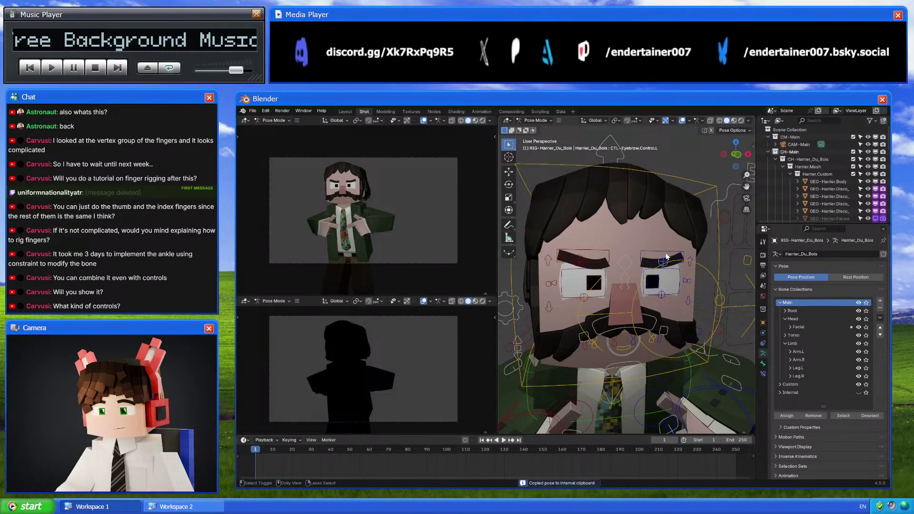
{"action": "key", "text": "ctrl+shift+v"}
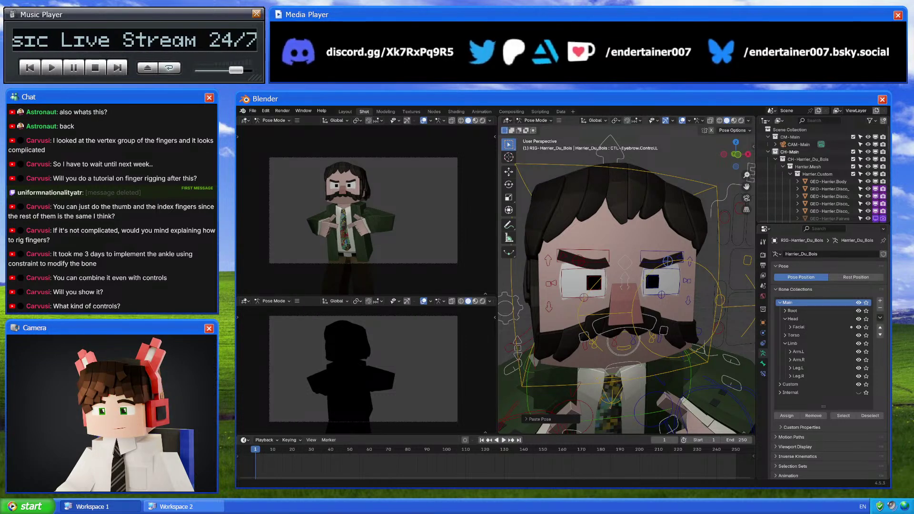
Move the eyebrow root control between the brows upward to raise both eyebrows together
{"action": "scroll", "coordinate": [636, 259], "scroll_direction": "up", "scroll_amount": 4}
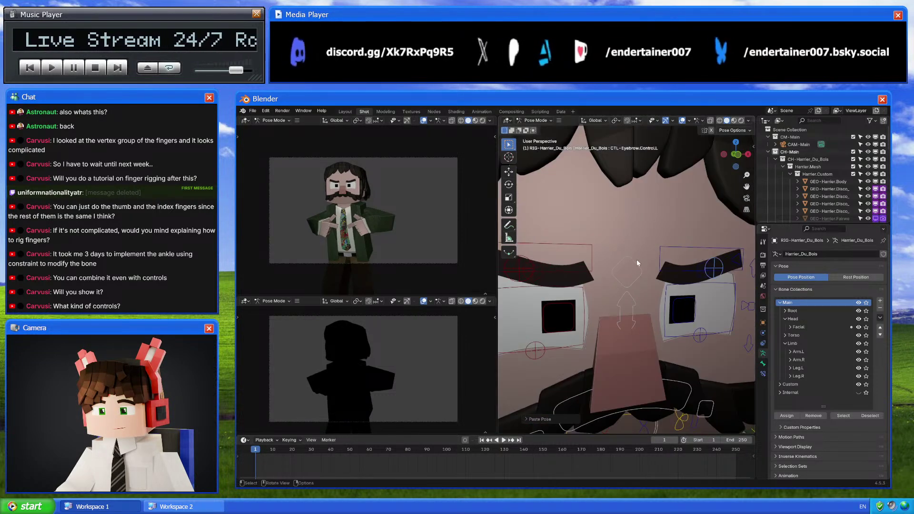
{"action": "left_click", "coordinate": [636, 259]}
{"action": "key", "text": "g"}
{"action": "left_click", "coordinate": [644, 249]}
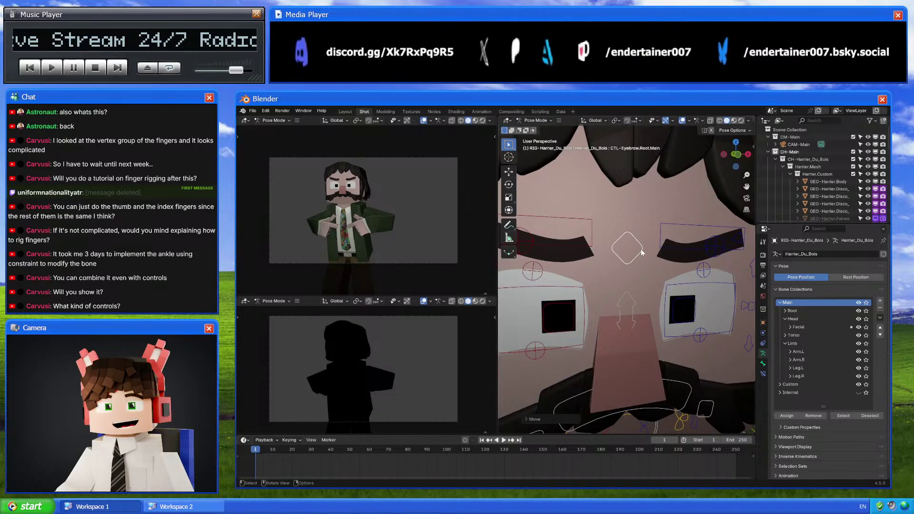
Move the main mouth control down on the facial panel to open the mouth, and rotate it to change the mouth's shape
{"action": "scroll", "coordinate": [640, 261], "scroll_direction": "down", "scroll_amount": 4}
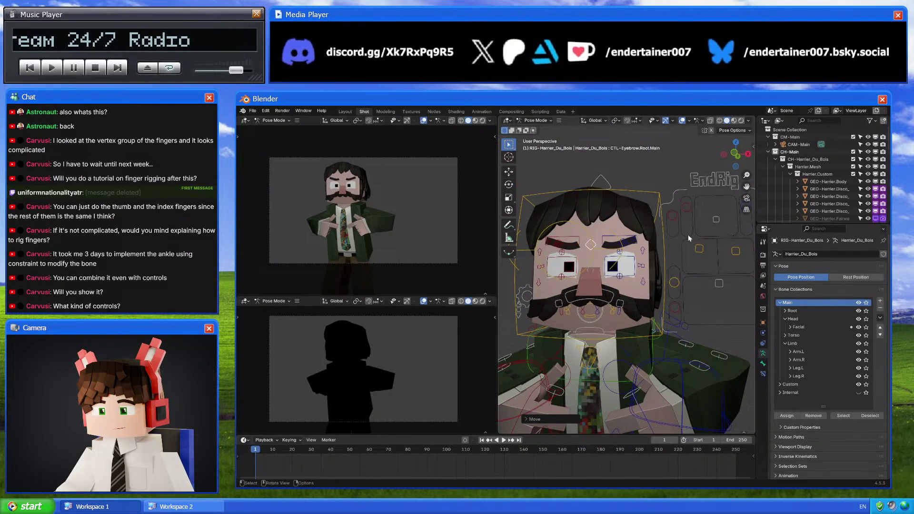
{"action": "left_click", "coordinate": [718, 286]}
{"action": "key", "text": "g"}
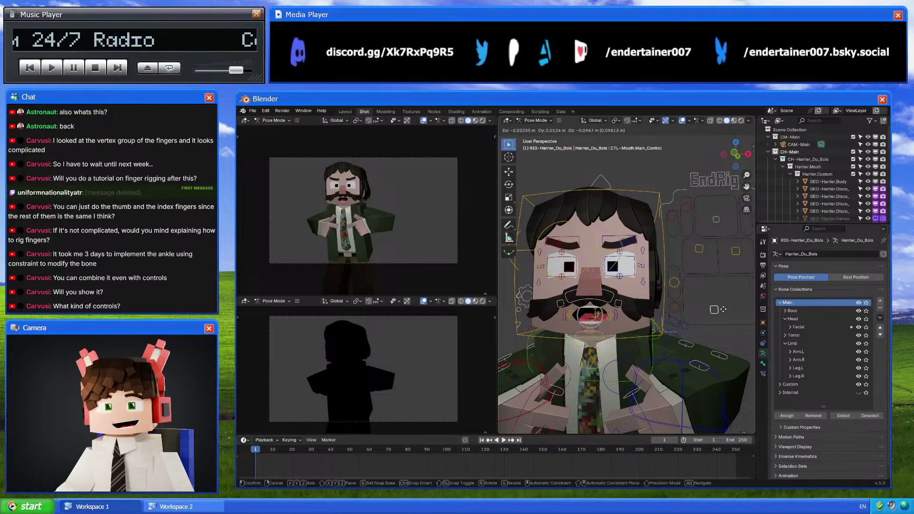
{"action": "left_click", "coordinate": [726, 316]}
{"action": "scroll", "coordinate": [704, 299], "scroll_direction": "up", "scroll_amount": 3}
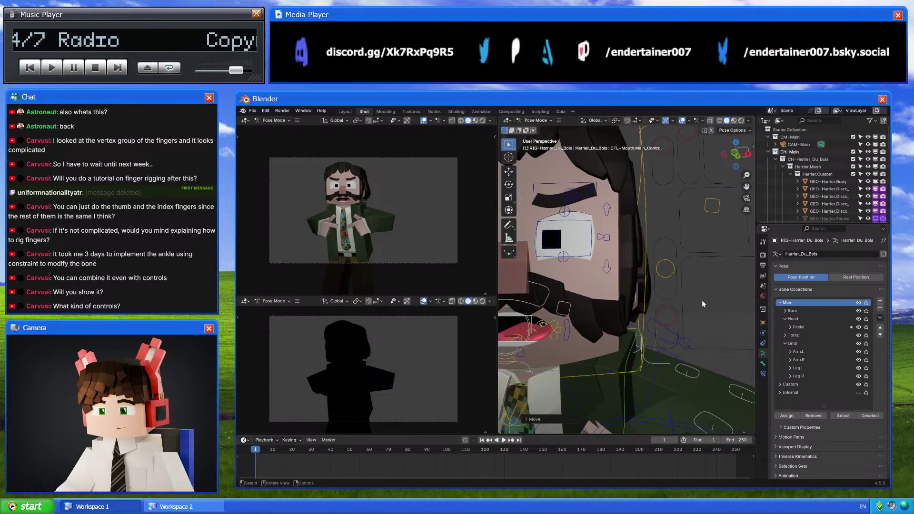
{"action": "scroll", "coordinate": [704, 299], "scroll_direction": "down", "scroll_amount": 4}
{"action": "key", "text": "r"}
{"action": "left_click", "coordinate": [722, 290]}
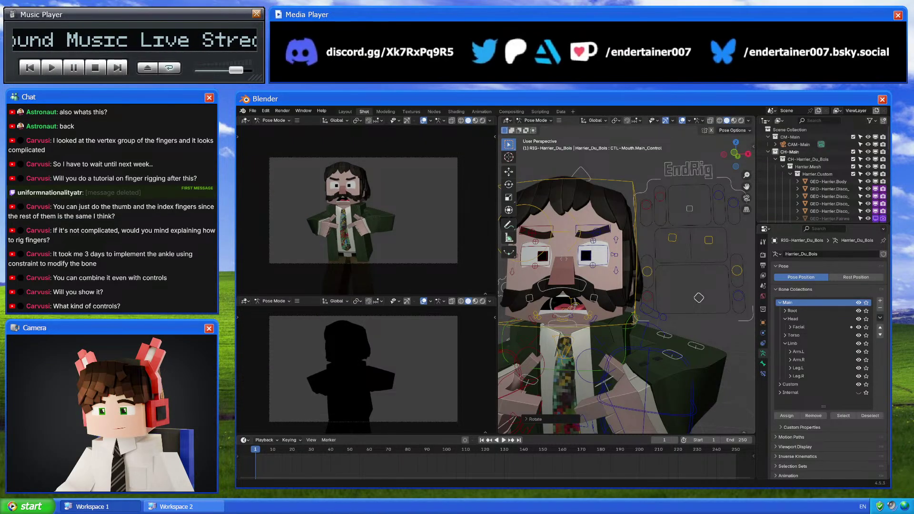
Move the left mouth side shape control down on the facial panel
{"action": "middle_click_drag", "start_coordinate": [707, 311], "coordinate": [726, 317], "text": "shift"}
{"action": "left_click", "coordinate": [742, 316]}
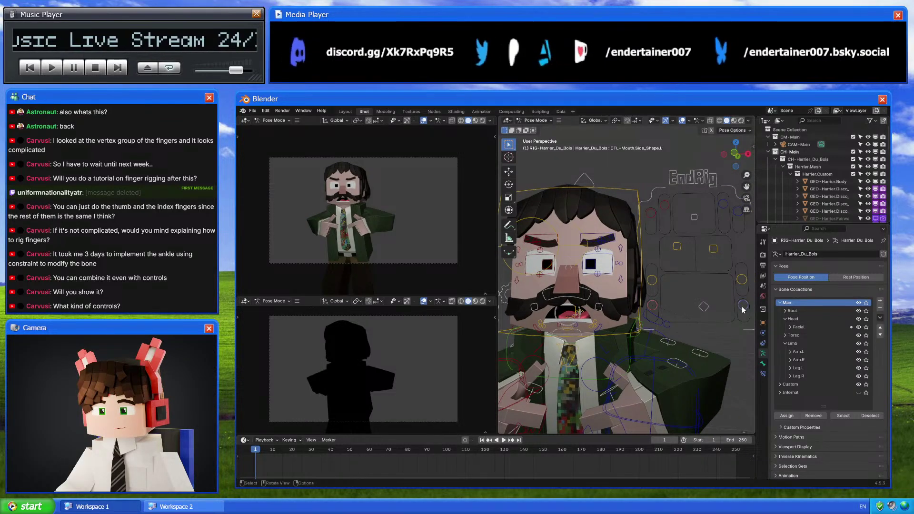
{"action": "key", "text": "g"}
{"action": "left_click", "coordinate": [742, 329]}
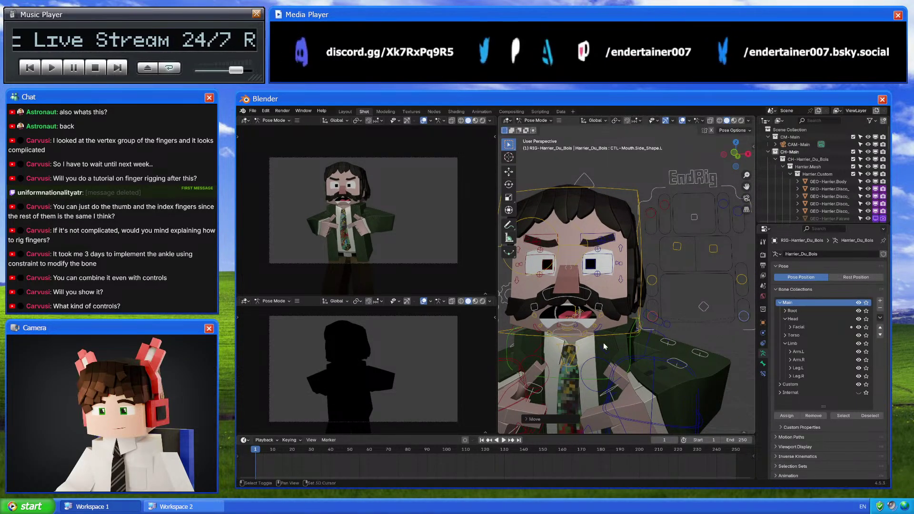
Undo the left mouth side control's move and rotate the main mouth control slightly
{"action": "scroll", "coordinate": [694, 328], "scroll_direction": "up", "scroll_amount": 5}
{"action": "middle_click_drag", "start_coordinate": [694, 329], "coordinate": [687, 291]}
{"action": "scroll", "coordinate": [679, 337], "scroll_direction": "down", "scroll_amount": 3}
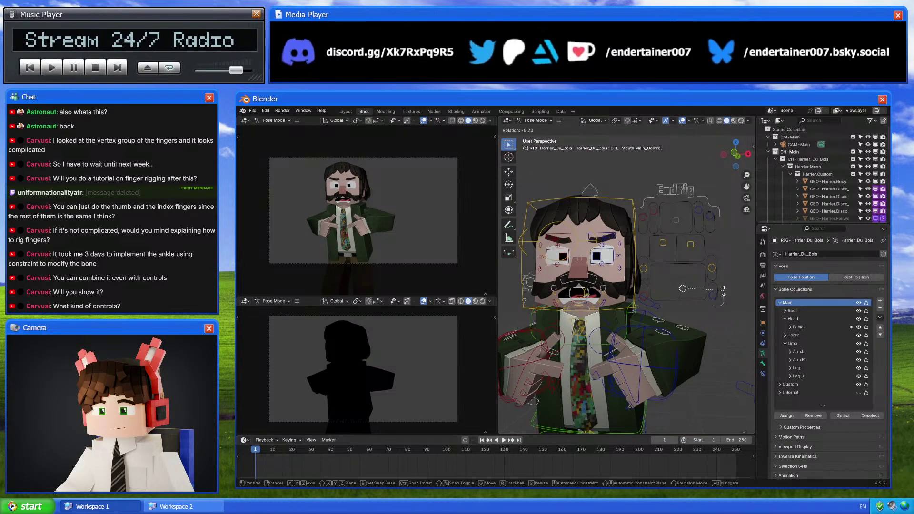
{"action": "key", "text": "ctrl+z"}
{"action": "scroll", "coordinate": [687, 320], "scroll_direction": "up", "scroll_amount": 6}
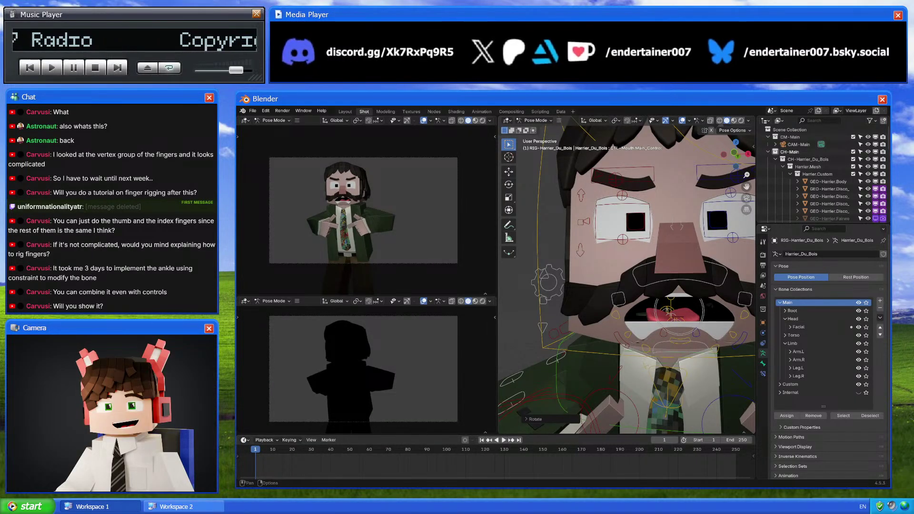
Move the mouth side shape control downward to reshape the side of the open mouth
{"action": "scroll", "coordinate": [663, 183], "scroll_direction": "up", "scroll_amount": 4}
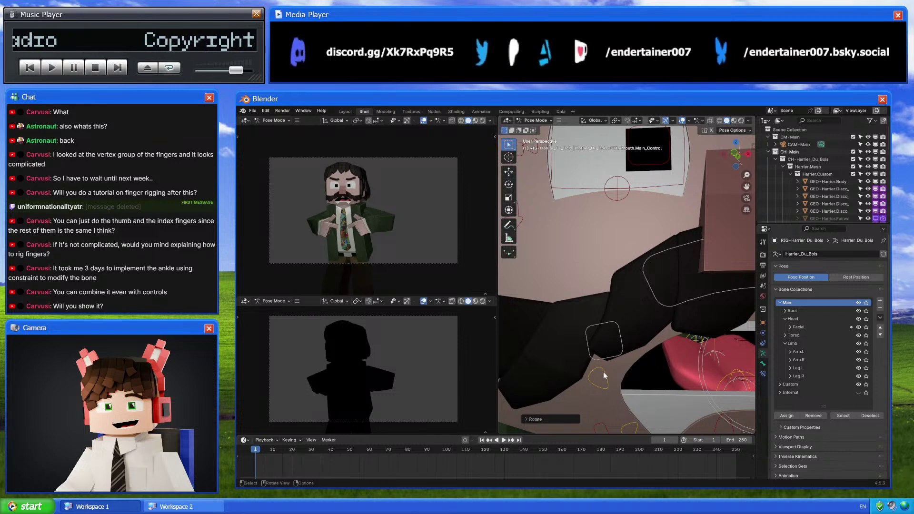
{"action": "left_click", "coordinate": [604, 373]}
{"action": "scroll", "coordinate": [599, 352], "scroll_direction": "down", "scroll_amount": 3}
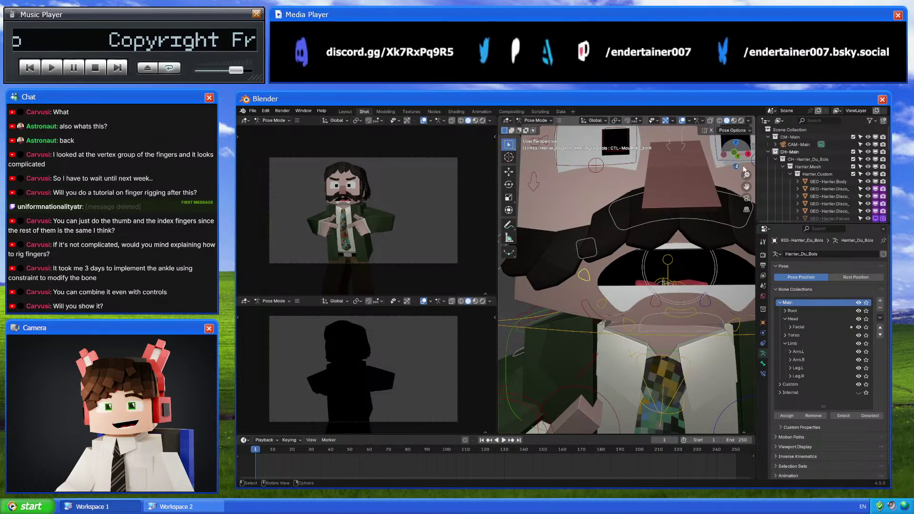
{"action": "left_click", "coordinate": [613, 320]}
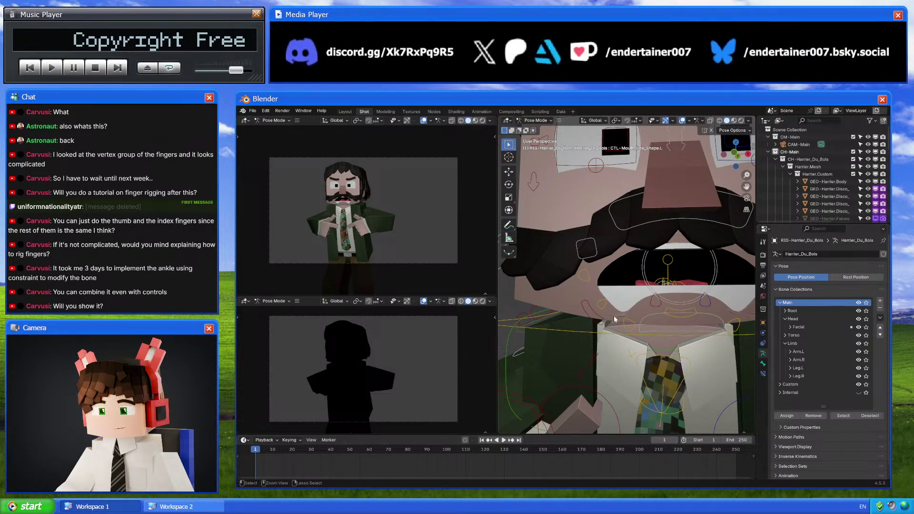
{"action": "scroll", "coordinate": [613, 315], "scroll_direction": "down", "scroll_amount": 4}
{"action": "mouse_move", "coordinate": [651, 305]}
{"action": "middle_mouse_down"}
{"action": "mouse_move", "coordinate": [684, 299]}
{"action": "mouse_move", "coordinate": [639, 278]}
{"action": "mouse_move", "coordinate": [647, 302]}
{"action": "middle_mouse_up"}
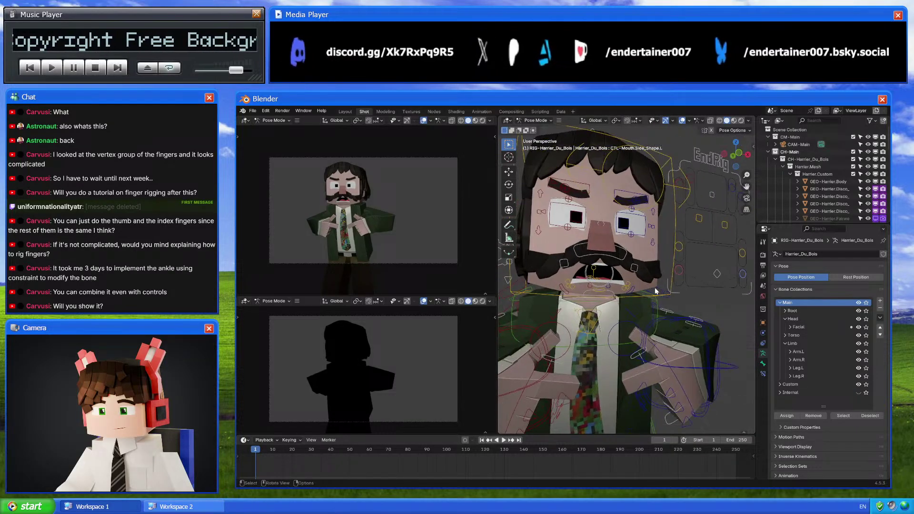
{"action": "key", "text": "g"}
{"action": "left_click", "coordinate": [654, 314]}
Move the right upper mouth edge control inward and up to narrow that corner of the mouth
{"action": "scroll", "coordinate": [658, 308], "scroll_direction": "up", "scroll_amount": 5}
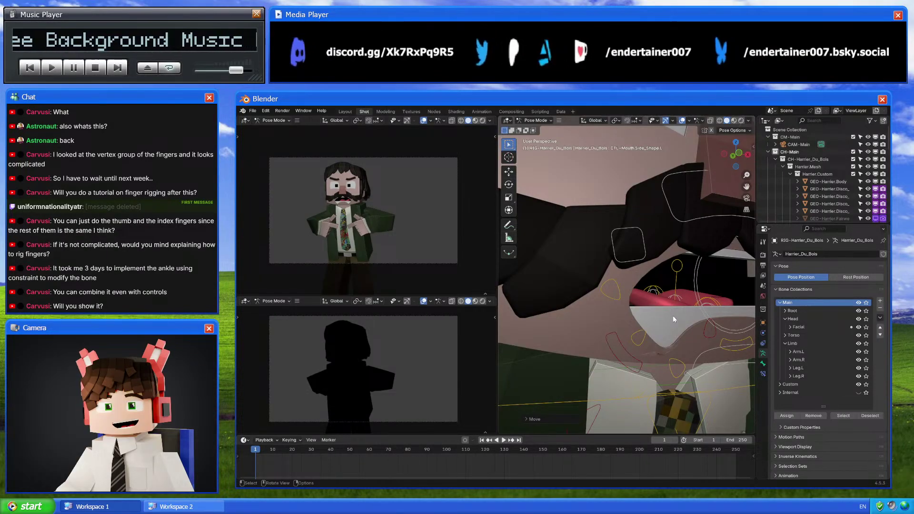
{"action": "scroll", "coordinate": [675, 307], "scroll_direction": "down", "scroll_amount": 5}
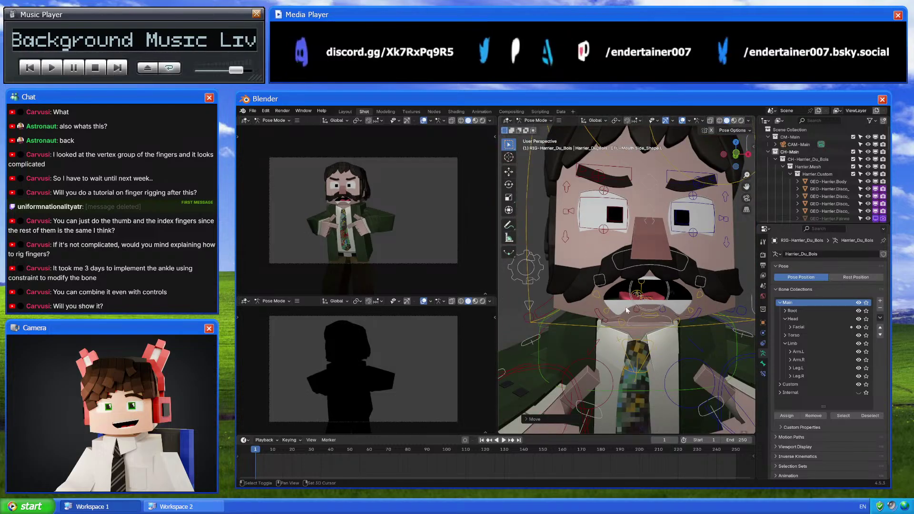
{"action": "scroll", "coordinate": [627, 310], "scroll_direction": "up", "scroll_amount": 3}
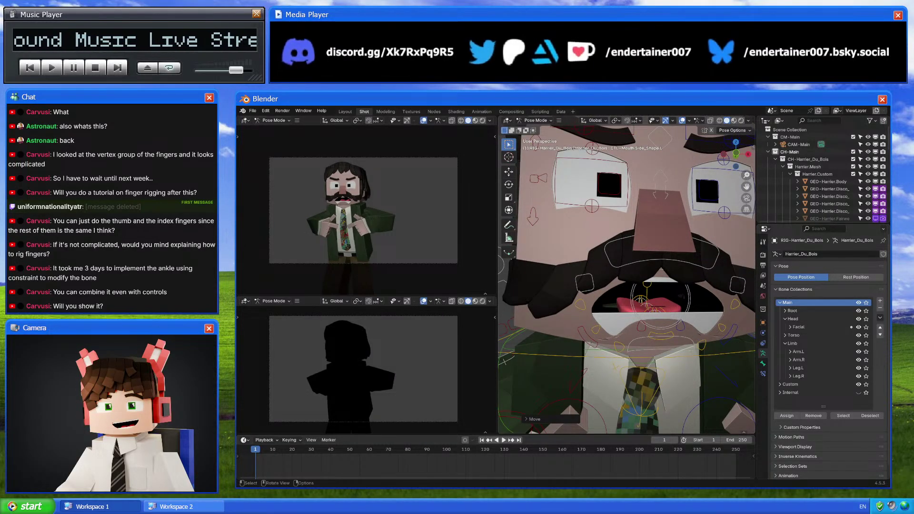
{"action": "middle_click_drag", "start_coordinate": [624, 281], "coordinate": [614, 337]}
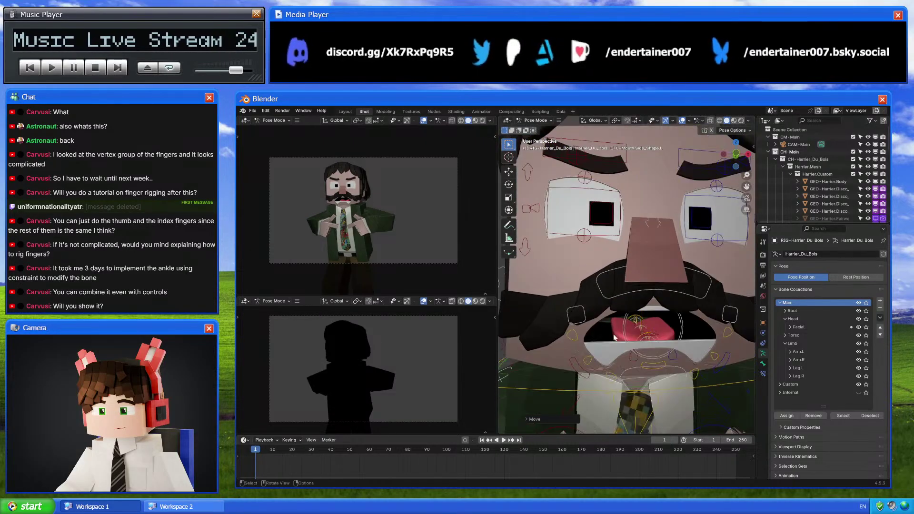
{"action": "left_click", "coordinate": [578, 335]}
{"action": "key", "text": "g"}
{"action": "left_click", "coordinate": [598, 317]}
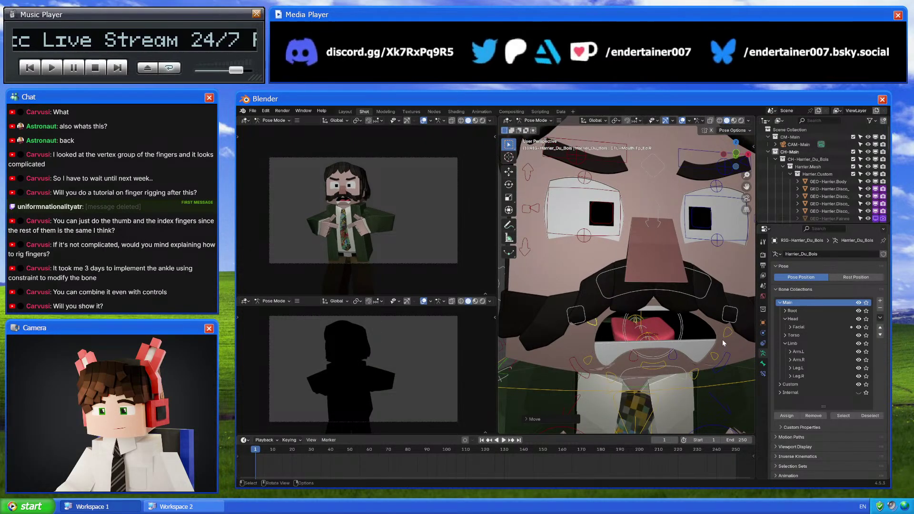
Move the left upper mouth edge control inward and up to match the opposite mouth corner
{"action": "middle_click_drag", "start_coordinate": [727, 336], "coordinate": [720, 328]}
{"action": "key", "text": "g"}
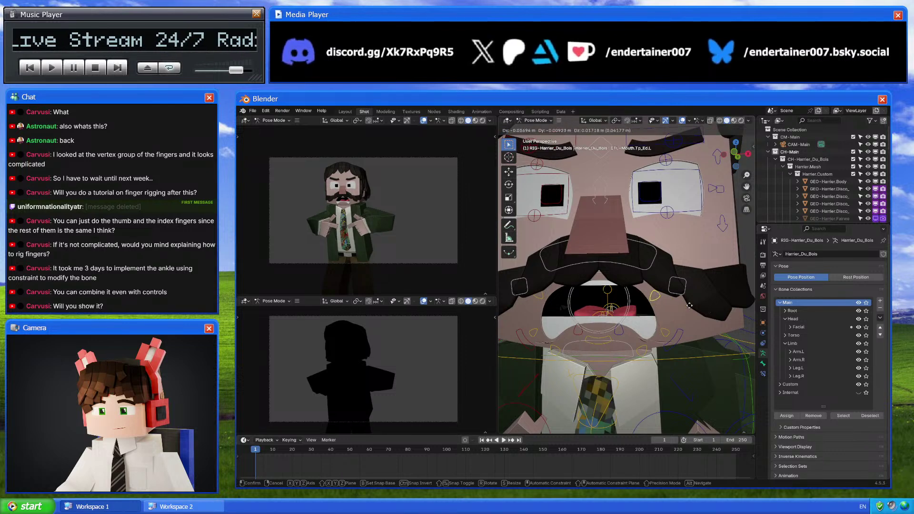
{"action": "left_click", "coordinate": [671, 316]}
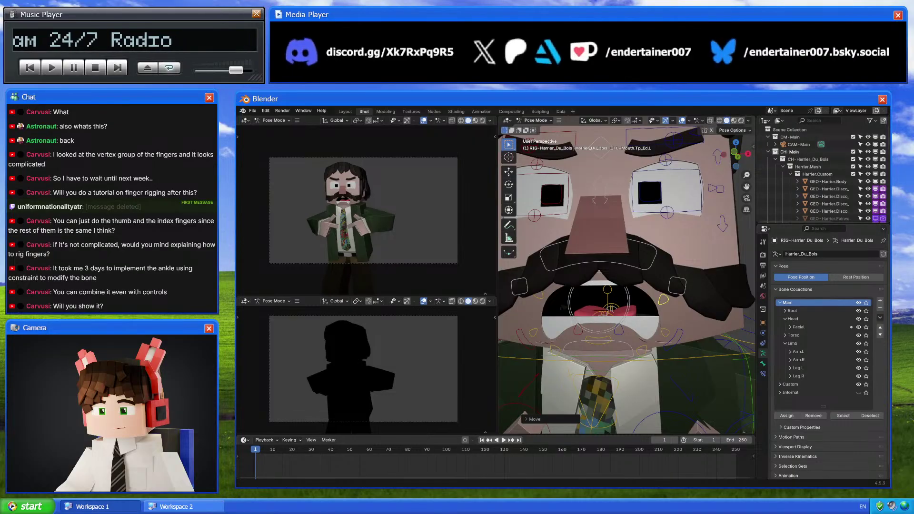
Lower the bottom mouth control to open the lower lip further and nudge the right upper mouth edge control slightly
{"action": "left_click", "coordinate": [613, 335]}
{"action": "key", "text": "g"}
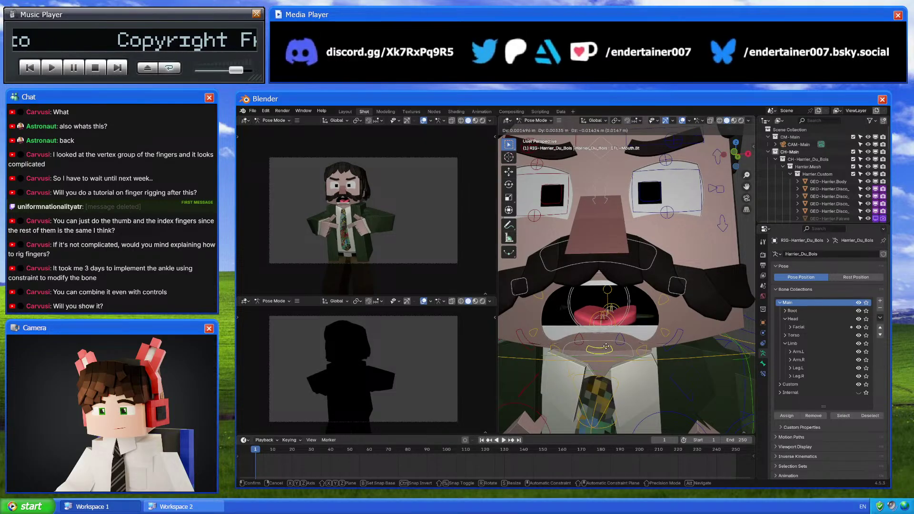
{"action": "left_click", "coordinate": [612, 347]}
{"action": "left_click", "coordinate": [545, 294]}
{"action": "key", "text": "g"}
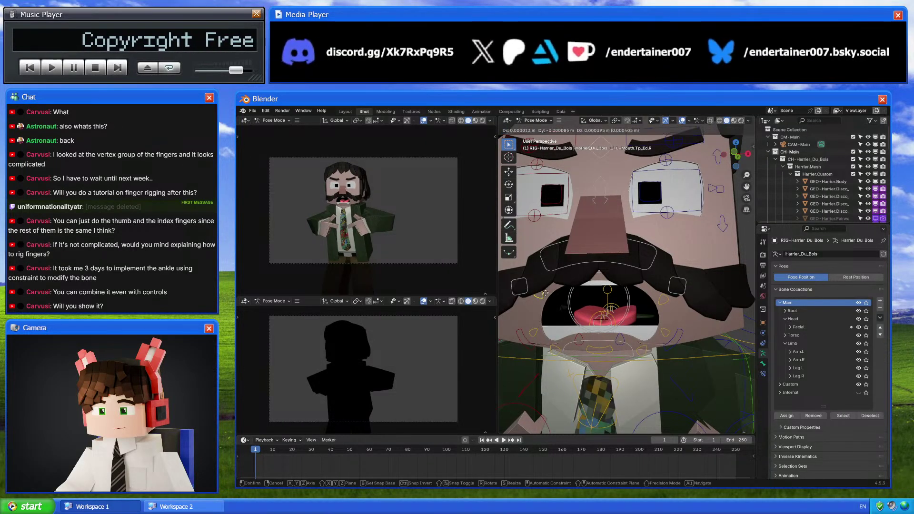
{"action": "left_click", "coordinate": [544, 290]}
Turn on X-ray display in the close-up viewport to expose the controls around the mouth
{"action": "middle_click_drag", "start_coordinate": [589, 292], "coordinate": [600, 289]}
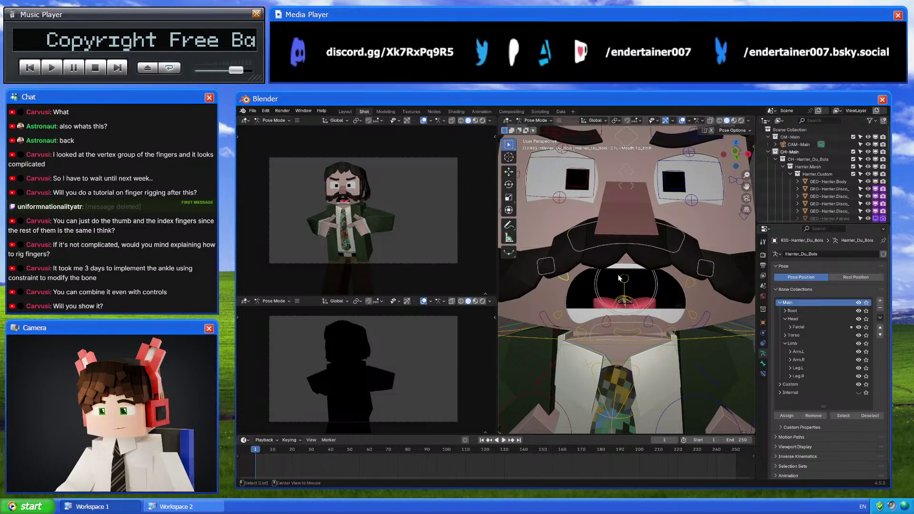
{"action": "key", "text": "alt+z"}
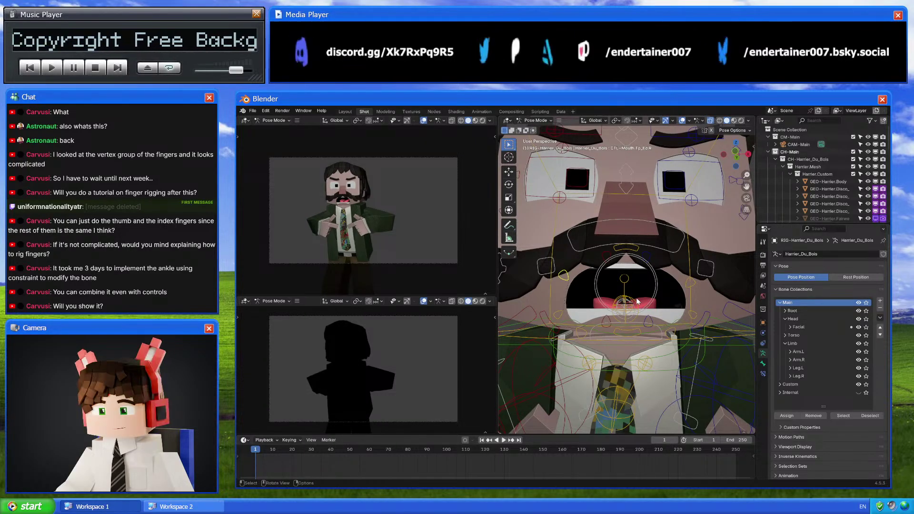
Lower the centre upper mouth control by about 0.02 m to reshape the middle of the upper lip
{"action": "key", "text": "n"}
{"action": "left_click", "coordinate": [705, 190]}
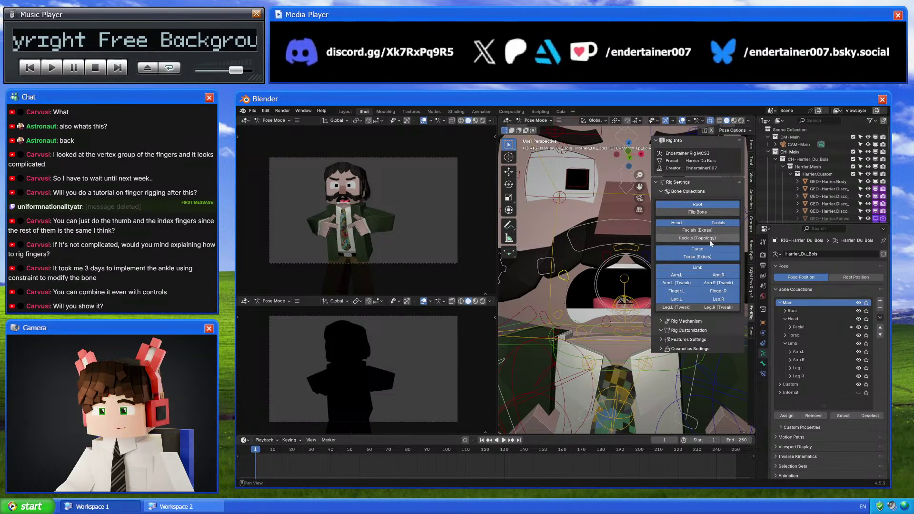
{"action": "key", "text": "n"}
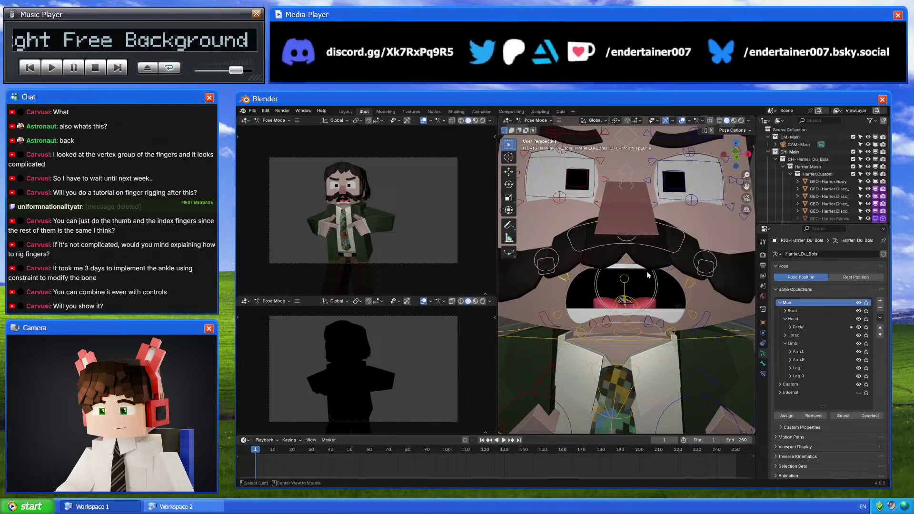
{"action": "key", "text": "g"}
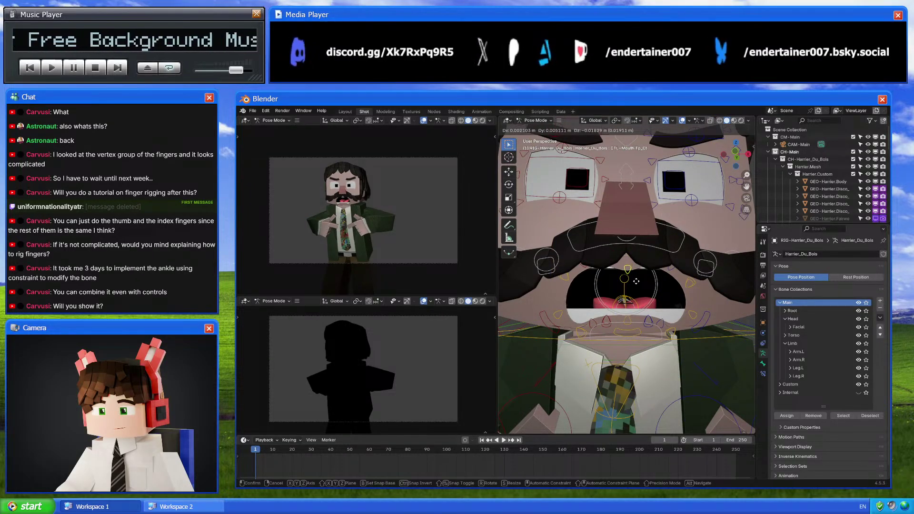
{"action": "left_click", "coordinate": [636, 278]}
{"action": "left_click", "coordinate": [628, 279]}
Lower the upper teeth with the teeth control beside the head and fine-tune the teeth position in the open mouth
{"action": "middle_click_drag", "start_coordinate": [627, 279], "coordinate": [647, 296]}
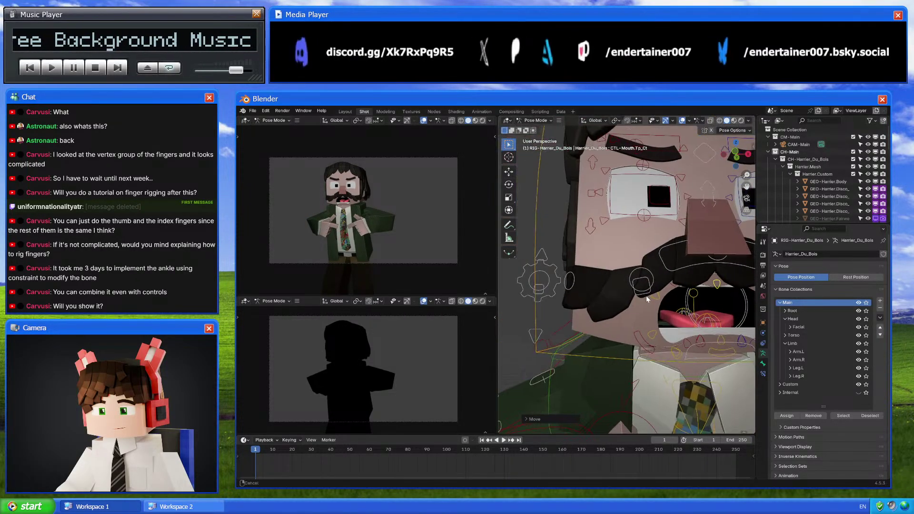
{"action": "key", "text": "g"}
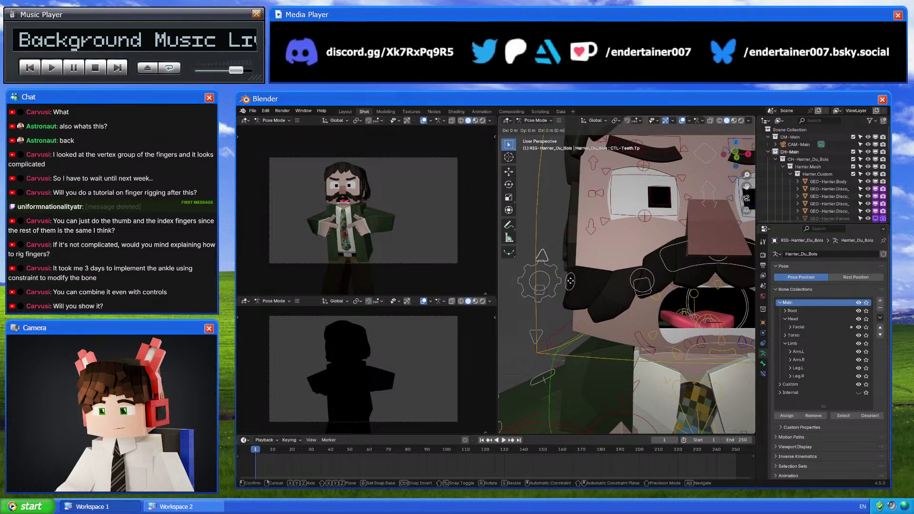
{"action": "left_click", "coordinate": [572, 315]}
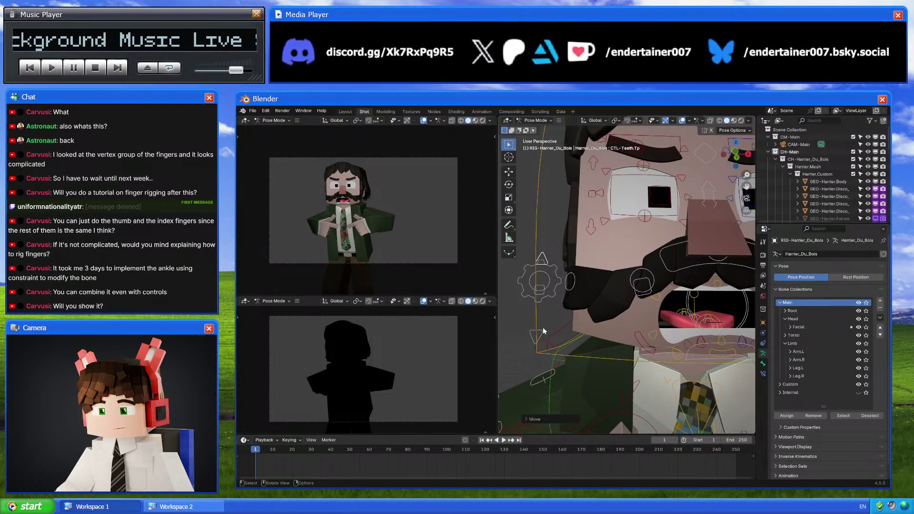
{"action": "left_click", "coordinate": [542, 329]}
{"action": "key", "text": "g"}
{"action": "left_click", "coordinate": [540, 248]}
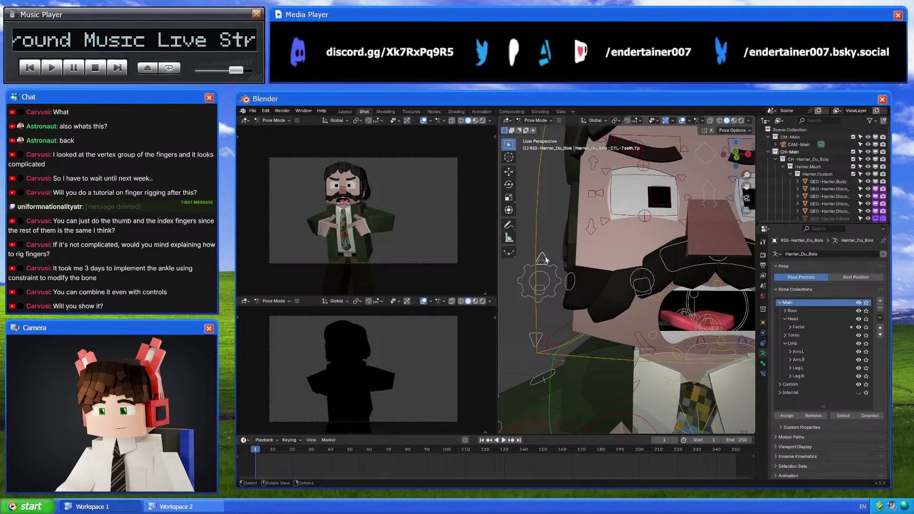
Adjust the right outer upper mouth control and lower the left outer one to match it
{"action": "middle_click_drag", "start_coordinate": [545, 267], "coordinate": [570, 304]}
{"action": "left_click", "coordinate": [569, 294]}
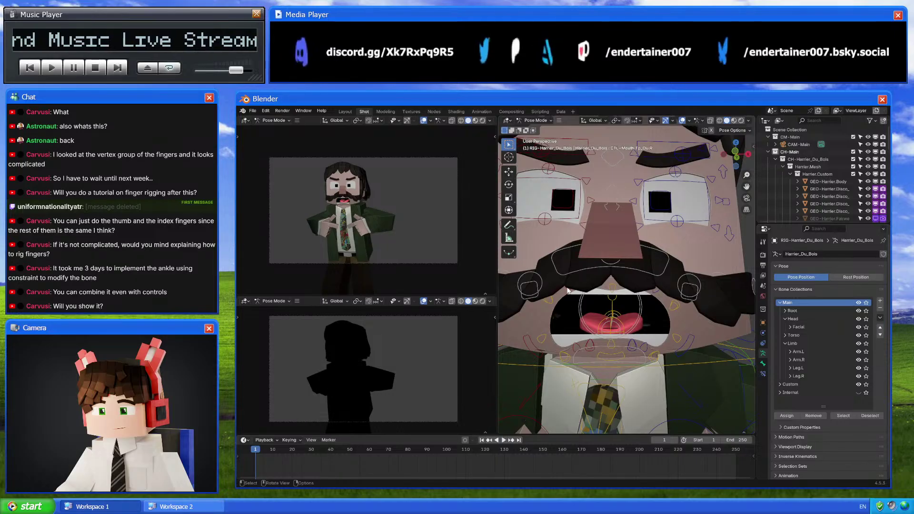
{"action": "key", "text": "g"}
{"action": "left_click", "coordinate": [654, 296]}
{"action": "left_click", "coordinate": [655, 297]}
{"action": "key", "text": "g"}
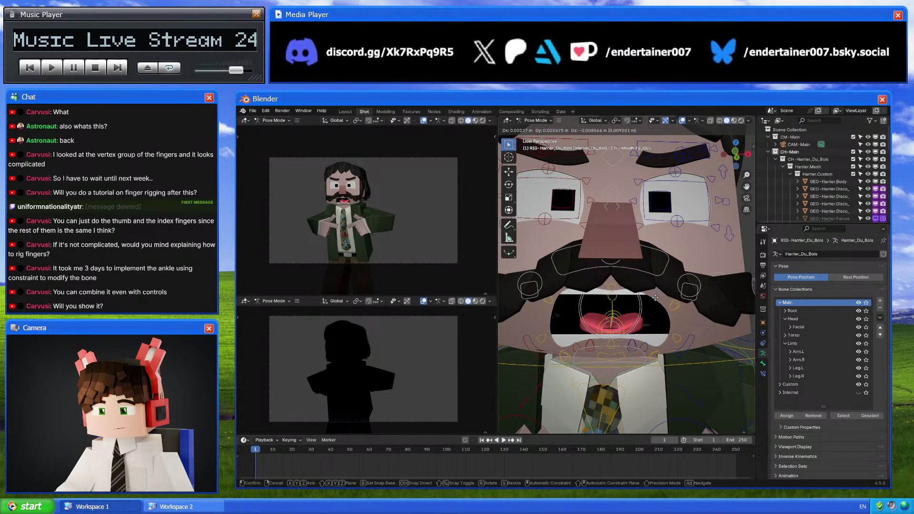
{"action": "left_click", "coordinate": [651, 293]}
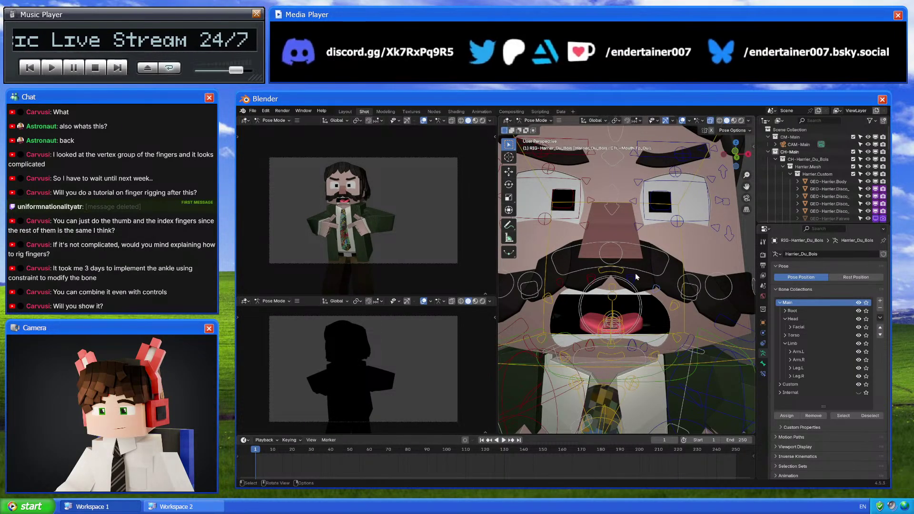
Reposition the upper mouth control near the centre of the upper lip
{"action": "left_click", "coordinate": [636, 275]}
{"action": "key", "text": "g"}
{"action": "left_click", "coordinate": [677, 304]}
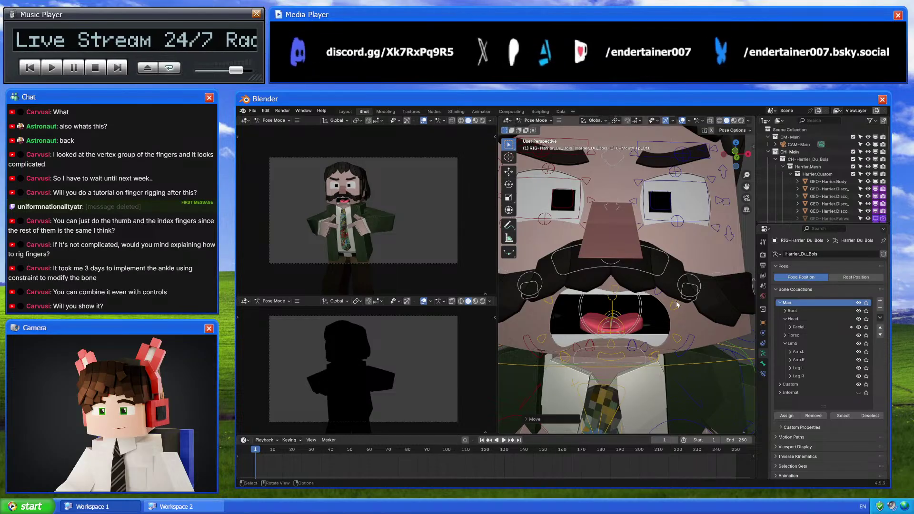
Examine the facial expression and overall pose in both the camera view and the close-up viewport
{"action": "scroll", "coordinate": [620, 305], "scroll_direction": "up", "scroll_amount": 3}
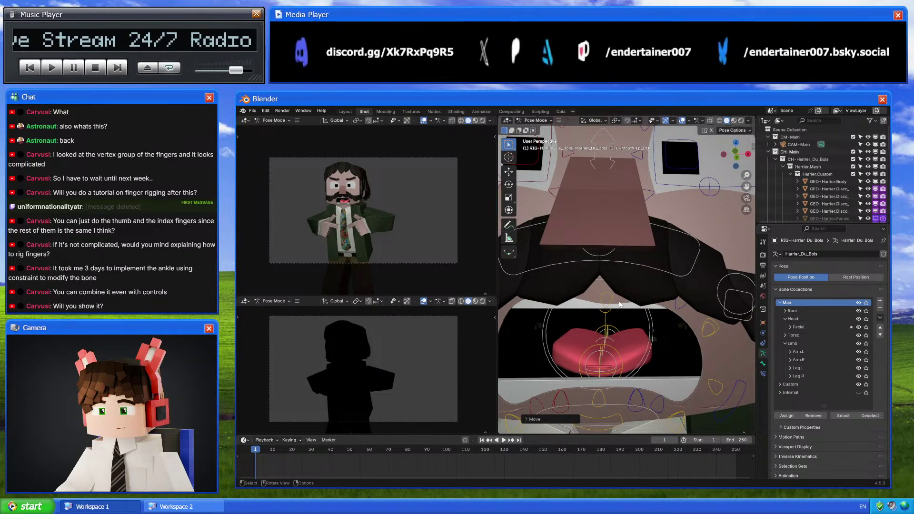
{"action": "scroll", "coordinate": [620, 305], "scroll_direction": "down", "scroll_amount": 3}
{"action": "middle_click_drag", "start_coordinate": [622, 304], "coordinate": [639, 307], "text": "shift"}
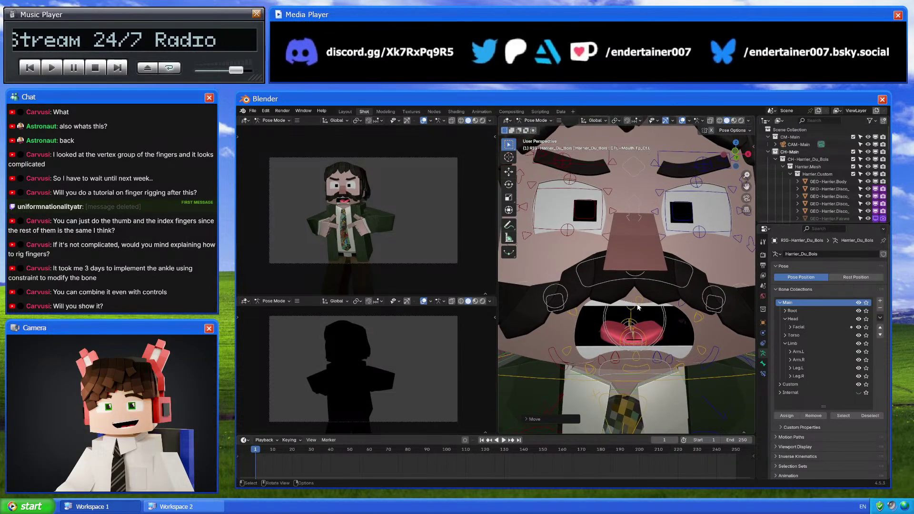
{"action": "scroll", "coordinate": [399, 216], "scroll_direction": "up", "scroll_amount": 4}
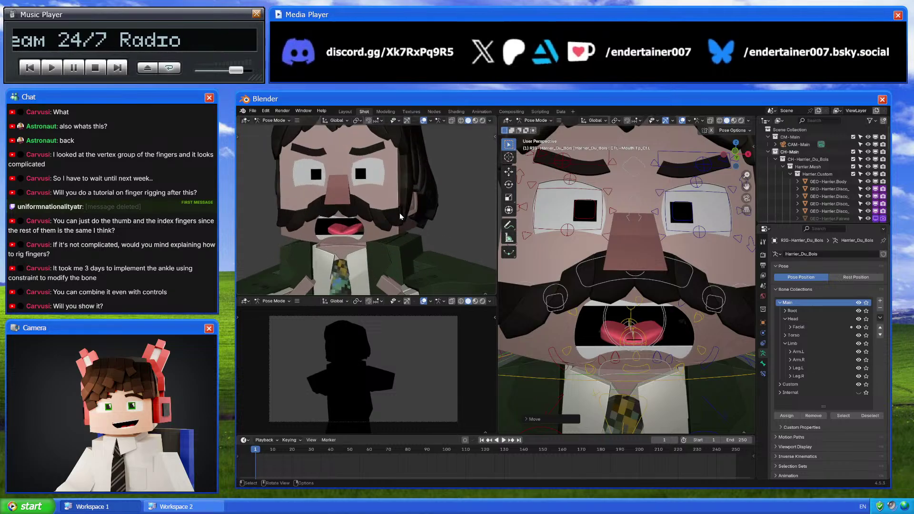
{"action": "scroll", "coordinate": [399, 216], "scroll_direction": "down", "scroll_amount": 2}
{"action": "scroll", "coordinate": [400, 215], "scroll_direction": "down", "scroll_amount": 2}
{"action": "middle_click_drag", "start_coordinate": [404, 222], "coordinate": [391, 214], "text": "shift"}
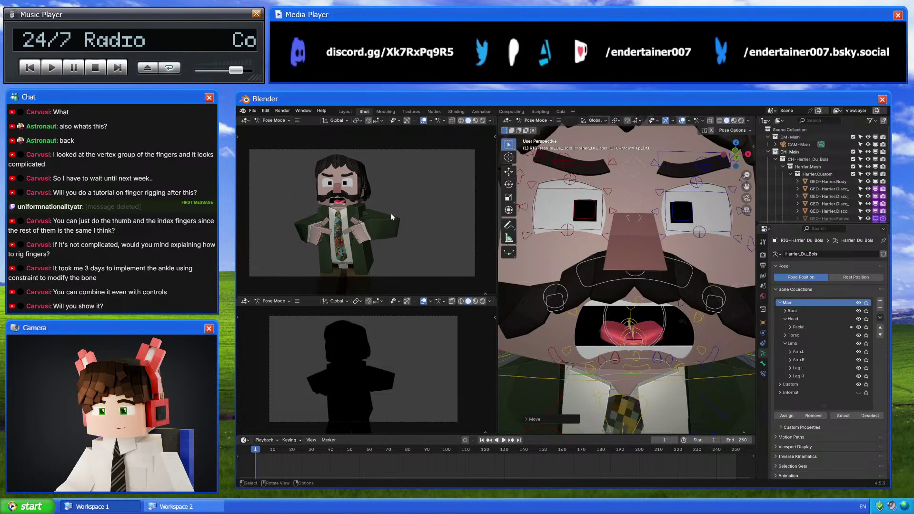
{"action": "scroll", "coordinate": [673, 292], "scroll_direction": "down", "scroll_amount": 5}
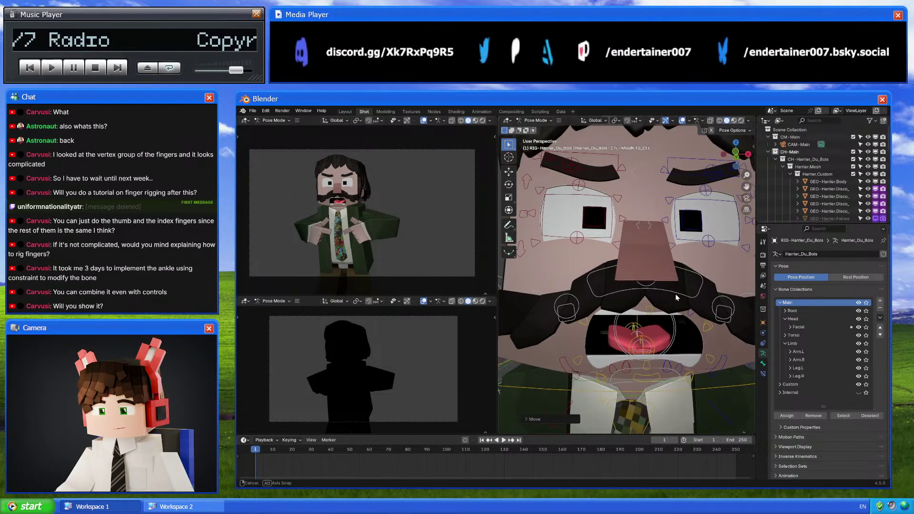
{"action": "scroll", "coordinate": [671, 285], "scroll_direction": "up", "scroll_amount": 5}
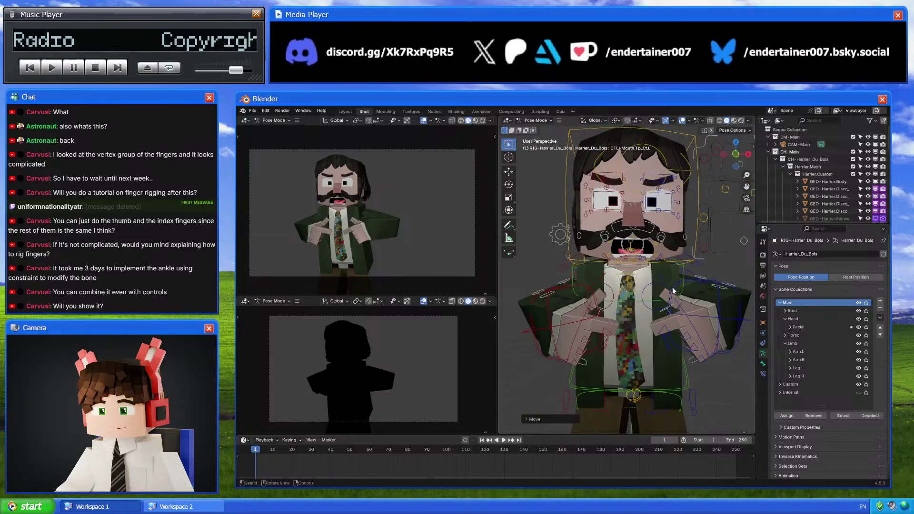
{"action": "middle_click_drag", "start_coordinate": [667, 287], "coordinate": [675, 306]}
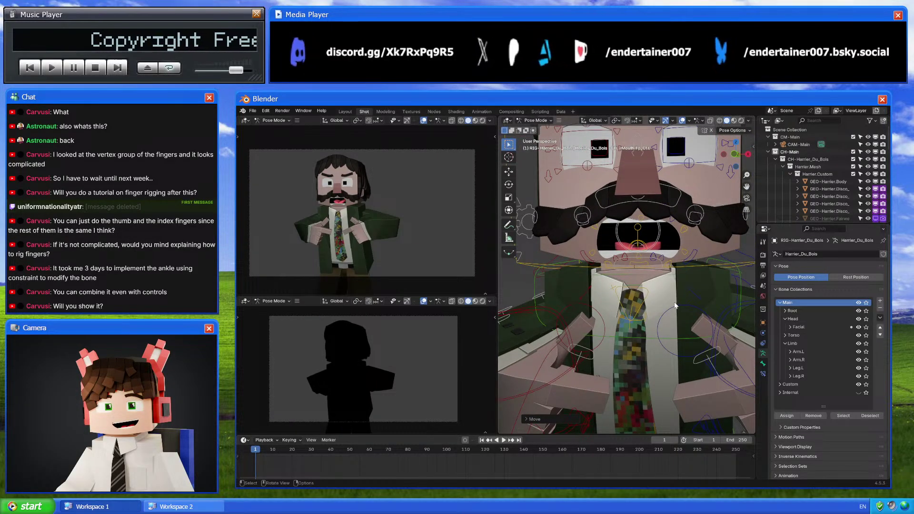
{"action": "scroll", "coordinate": [679, 310], "scroll_direction": "up", "scroll_amount": 5}
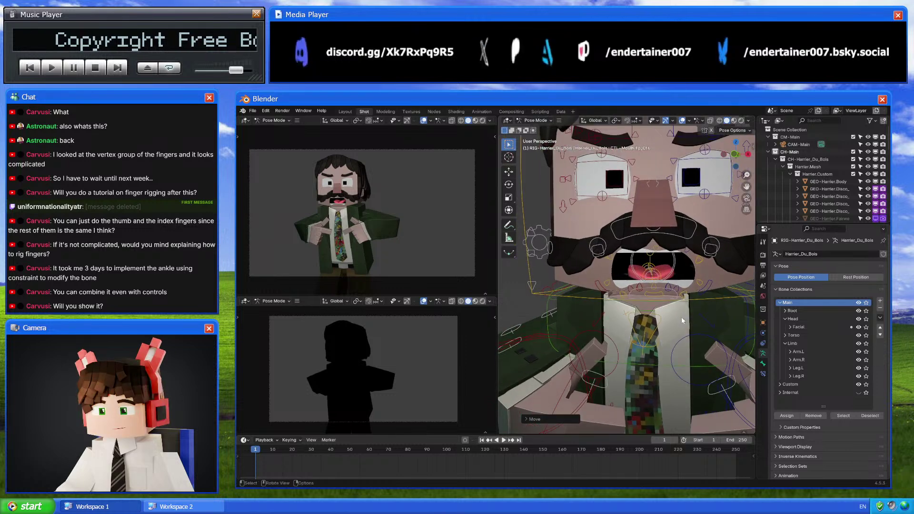
Rotate the front tongue control about its local X axis and shift it about -0.04 m along its local Y axis
{"action": "middle_click_drag", "start_coordinate": [682, 317], "coordinate": [692, 239]}
{"action": "key", "text": "r"}
{"action": "key", "text": "x"}
{"action": "key", "text": "x"}
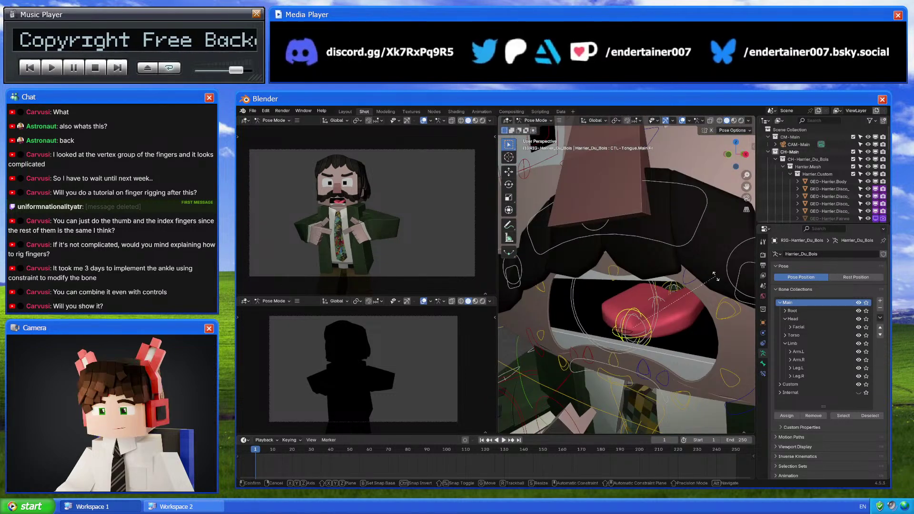
{"action": "left_click", "coordinate": [703, 228]}
{"action": "key", "text": "g"}
{"action": "key", "text": "y"}
{"action": "key", "text": "y"}
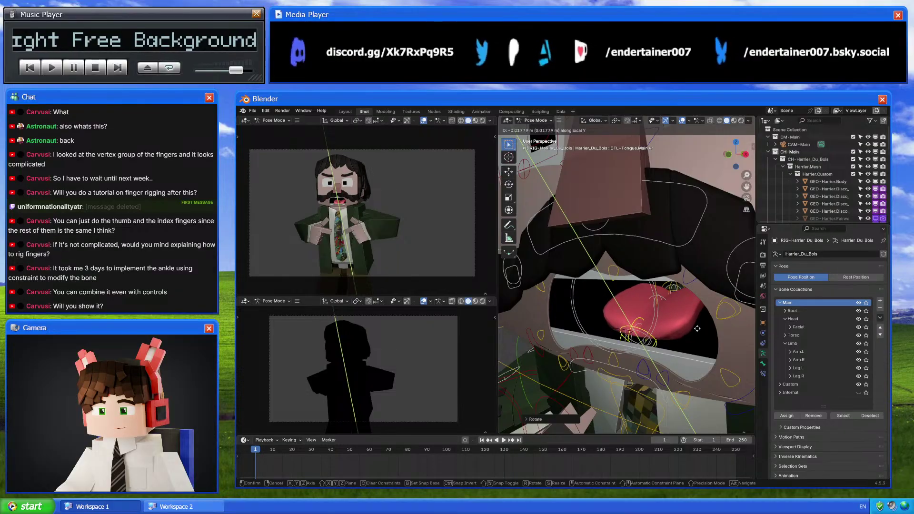
{"action": "left_click", "coordinate": [694, 334]}
{"action": "middle_click_drag", "start_coordinate": [694, 334], "coordinate": [657, 322]}
Inspect the inner head mesh around the mouth in Object Mode and return the rig to Pose Mode
{"action": "left_click", "coordinate": [710, 299]}
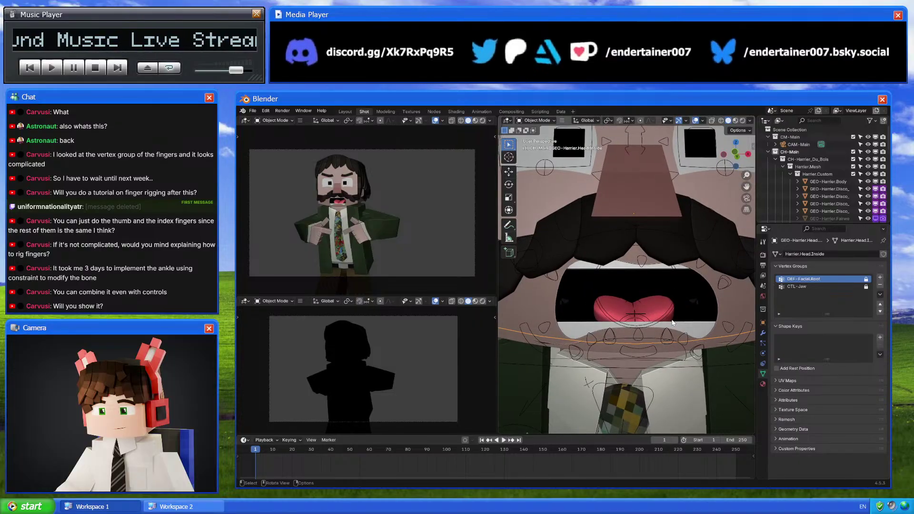
{"action": "scroll", "coordinate": [656, 321], "scroll_direction": "up", "scroll_amount": 2}
{"action": "middle_click_drag", "start_coordinate": [568, 328], "coordinate": [624, 332]}
{"action": "key", "text": "KP_Decimal"}
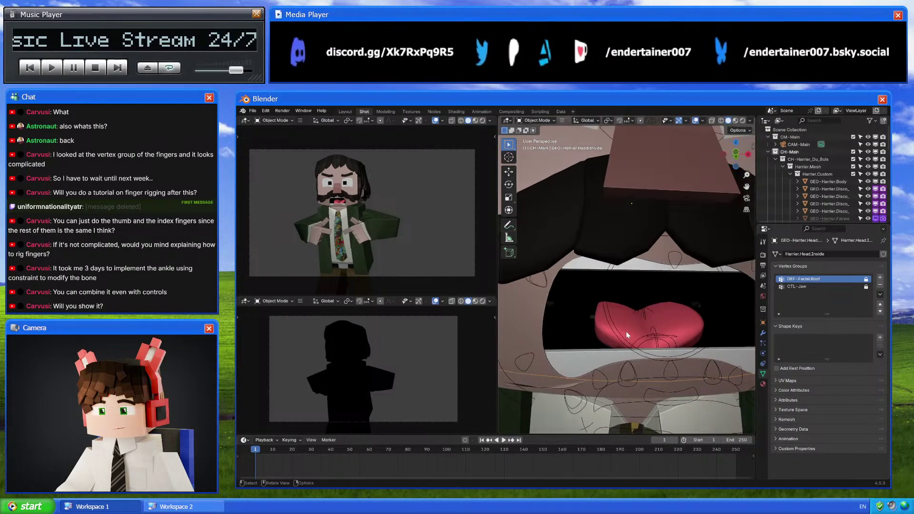
{"action": "key", "text": "b"}
{"action": "left_click_drag", "start_coordinate": [736, 230], "coordinate": [733, 211]}
{"action": "key", "text": "ctrl+Tab"}
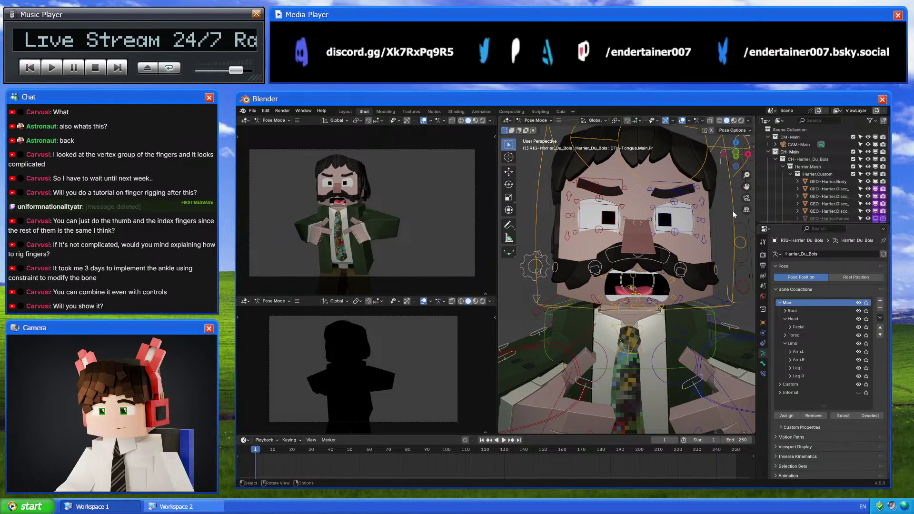
Shift the head control slightly along its local Y axis
{"action": "left_click", "coordinate": [732, 211]}
{"action": "key", "text": "g"}
{"action": "key", "text": "y"}
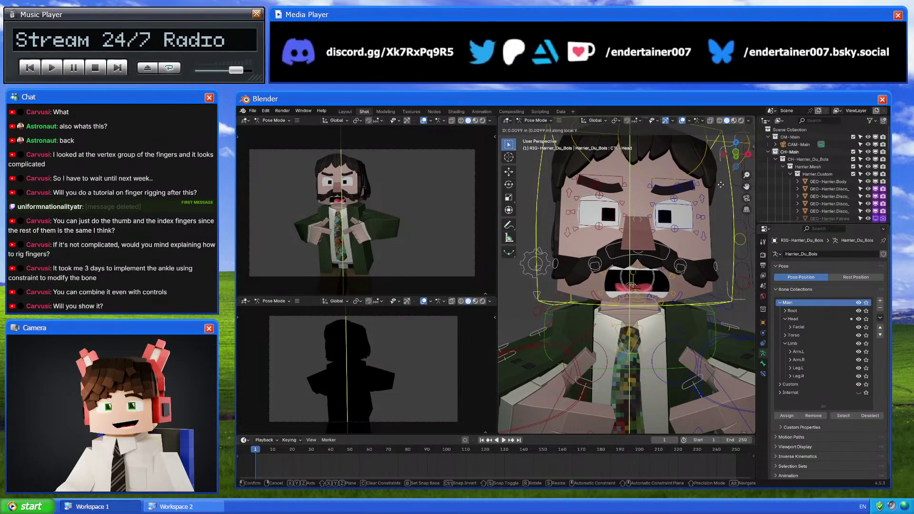
{"action": "left_click", "coordinate": [673, 225]}
{"action": "middle_click_drag", "start_coordinate": [673, 225], "coordinate": [661, 242]}
Move the middle tongue control about 0.007 m along its local Y axis
{"action": "scroll", "coordinate": [661, 267], "scroll_direction": "up", "scroll_amount": 8}
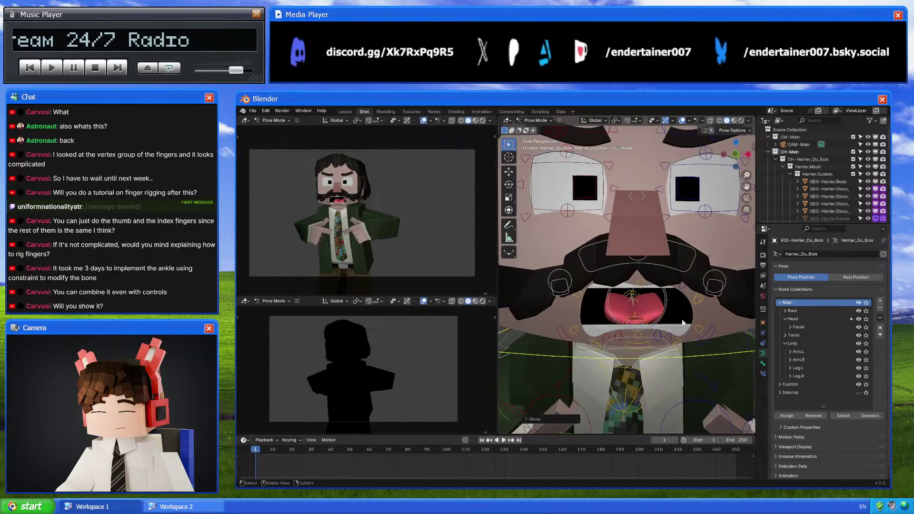
{"action": "left_click", "coordinate": [656, 315]}
{"action": "middle_click_drag", "start_coordinate": [656, 315], "coordinate": [657, 308]}
{"action": "left_click", "coordinate": [657, 308]}
{"action": "key", "text": "g"}
{"action": "key", "text": "y"}
{"action": "key", "text": "y"}
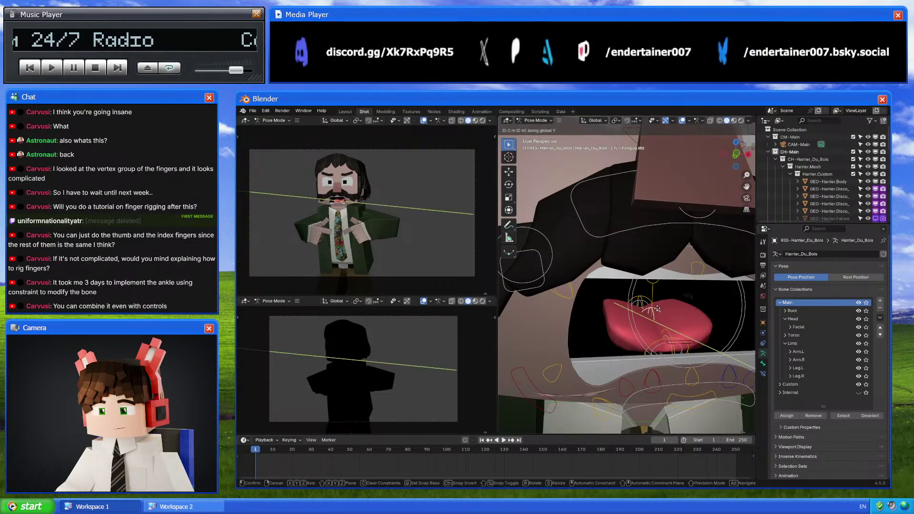
{"action": "left_click", "coordinate": [662, 301]}
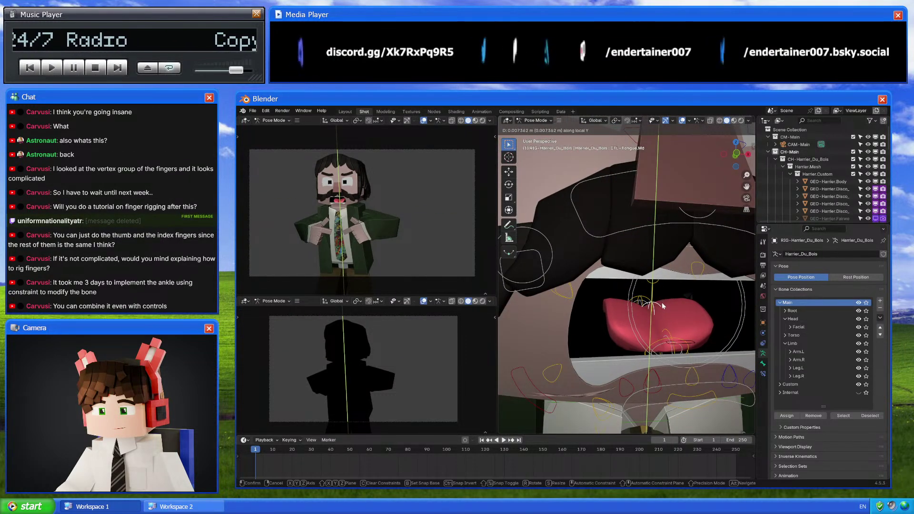
Move the front tongue control in the negative direction along its local Y axis to bring the tongue tip down
{"action": "left_click", "coordinate": [676, 341]}
{"action": "mouse_move", "coordinate": [676, 342]}
{"action": "middle_mouse_down"}
{"action": "mouse_move", "coordinate": [697, 331]}
{"action": "mouse_move", "coordinate": [684, 328]}
{"action": "middle_mouse_up"}
{"action": "key", "text": "g"}
{"action": "key", "text": "y"}
{"action": "key", "text": "y"}
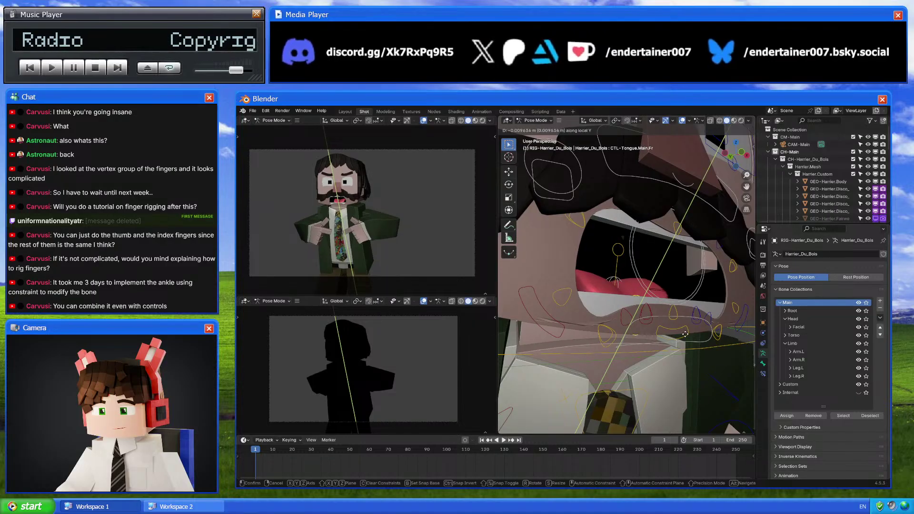
{"action": "left_click", "coordinate": [689, 349]}
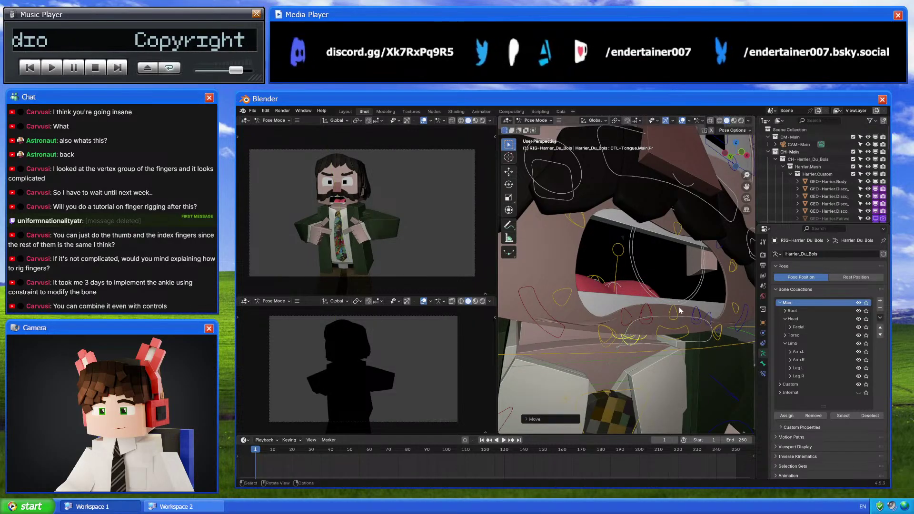
Rotate the tongue root control by about -8 degrees and nudge it slightly within the mouth
{"action": "middle_click_drag", "start_coordinate": [690, 349], "coordinate": [589, 284]}
{"action": "left_click", "coordinate": [592, 268]}
{"action": "key", "text": "r"}
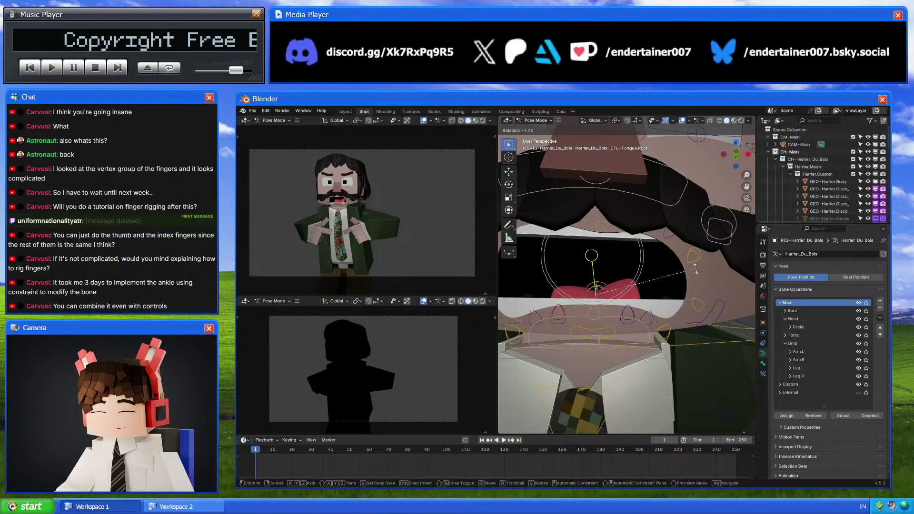
{"action": "left_click", "coordinate": [693, 267]}
{"action": "key", "text": "g"}
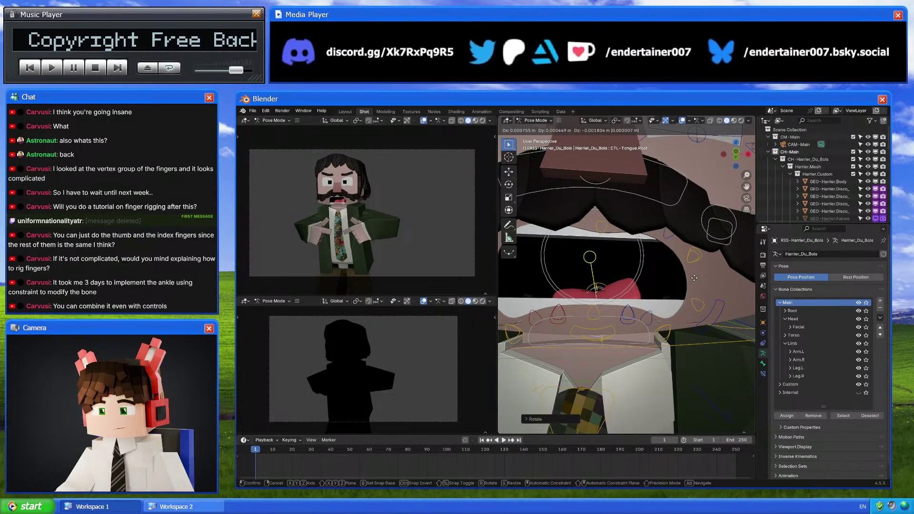
{"action": "left_click", "coordinate": [693, 277]}
Rotate the tongue root control by about -4 degrees from a side view and nudge its position in the mouth
{"action": "middle_click_drag", "start_coordinate": [693, 277], "coordinate": [694, 281]}
{"action": "key", "text": "r"}
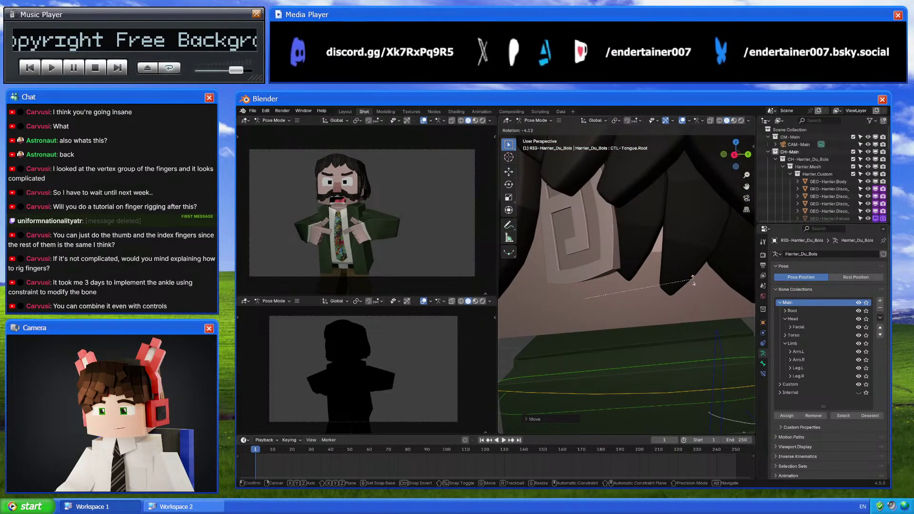
{"action": "left_click", "coordinate": [694, 291]}
{"action": "key", "text": "g"}
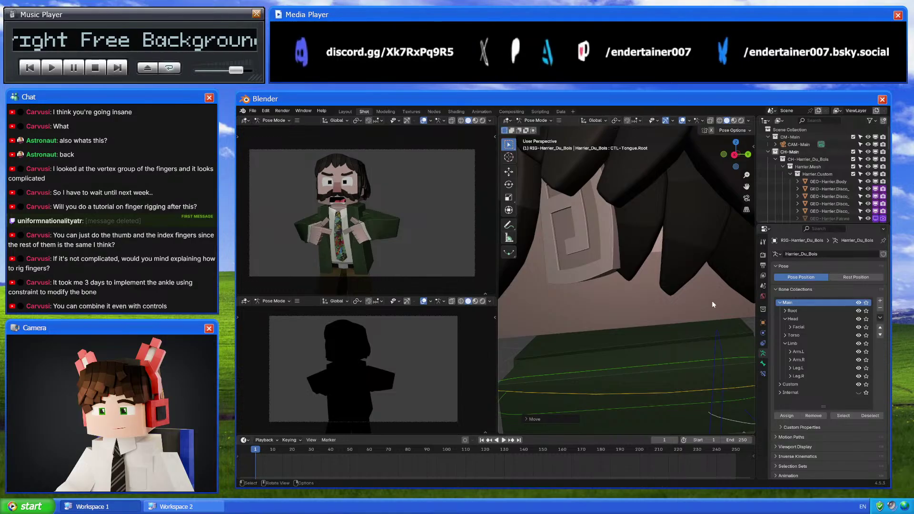
{"action": "left_click", "coordinate": [670, 311]}
Tilt the tongue root control by about 6 degrees as seen from the front of the face
{"action": "middle_click_drag", "start_coordinate": [670, 308], "coordinate": [710, 309]}
{"action": "key", "text": "r"}
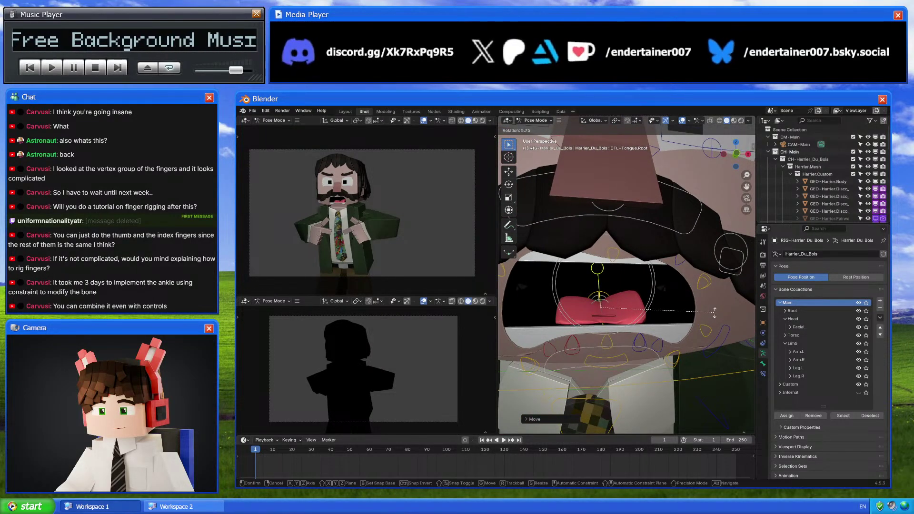
{"action": "left_click", "coordinate": [714, 313]}
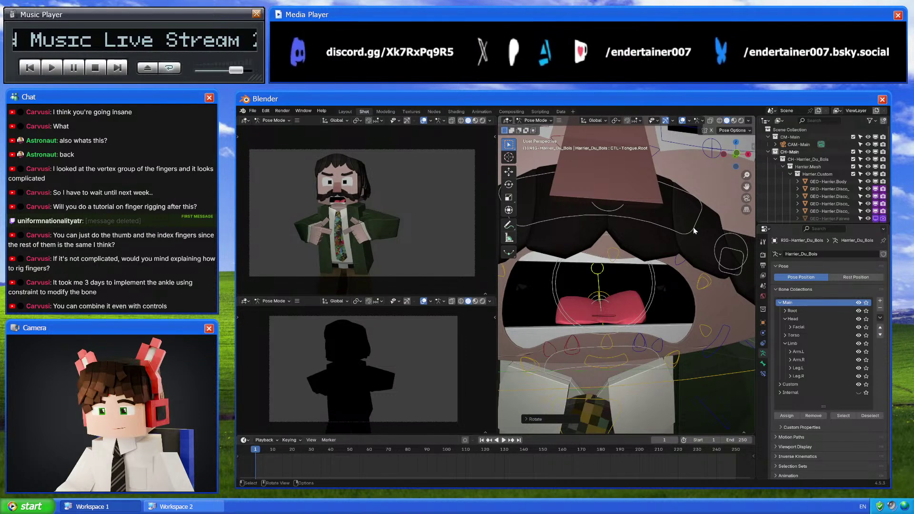
Rotate the head control by about 1 degree in the right orthographic view
{"action": "scroll", "coordinate": [708, 231], "scroll_direction": "down", "scroll_amount": 3}
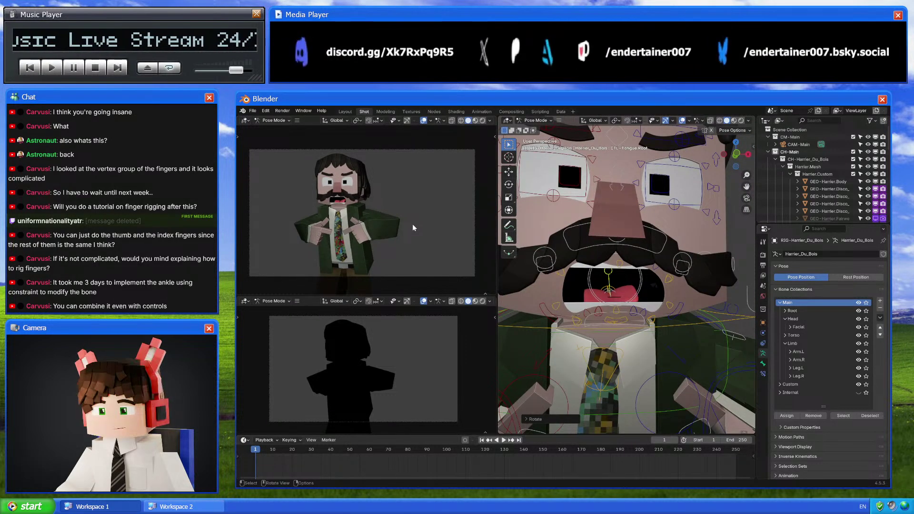
{"action": "middle_click_drag", "start_coordinate": [644, 288], "coordinate": [650, 291]}
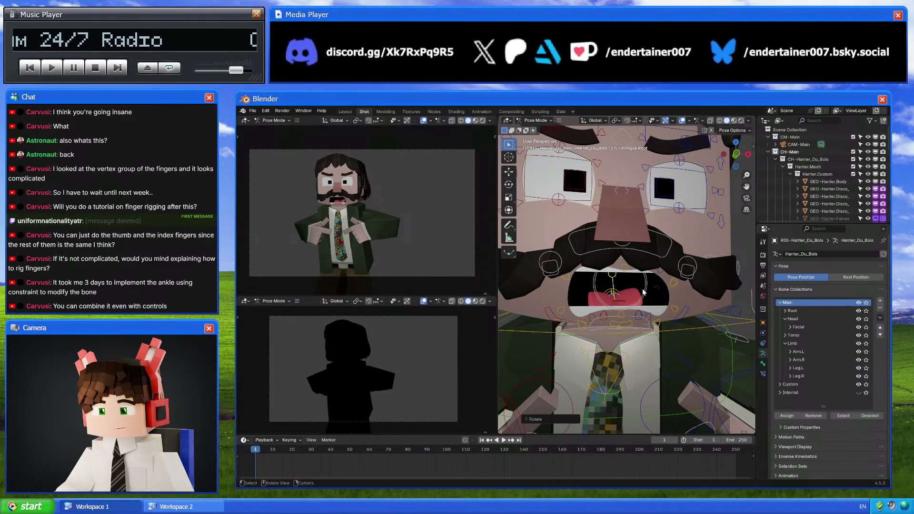
{"action": "middle_click_drag", "start_coordinate": [632, 261], "coordinate": [610, 269]}
{"action": "scroll", "coordinate": [610, 269], "scroll_direction": "down", "scroll_amount": 4}
{"action": "left_click", "coordinate": [743, 154]}
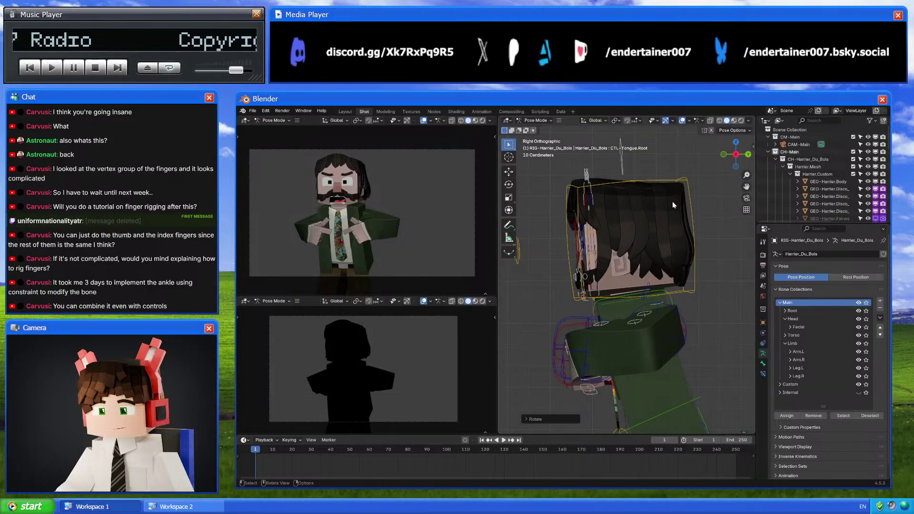
{"action": "left_click", "coordinate": [673, 202]}
{"action": "key", "text": "r"}
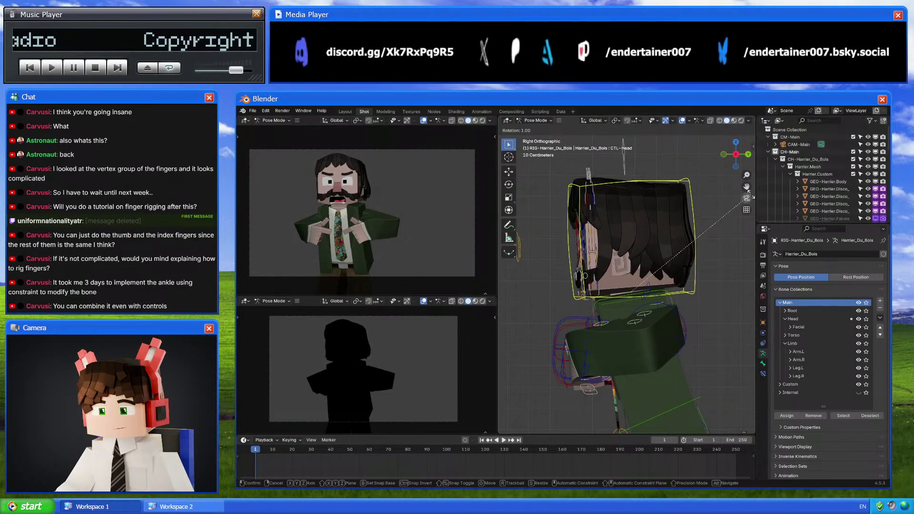
{"action": "left_click", "coordinate": [736, 212]}
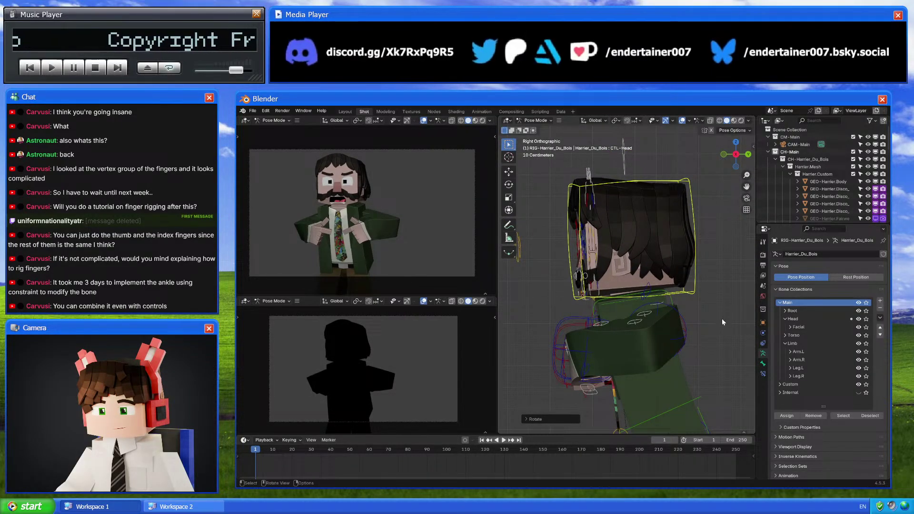
Lean the torso control forward by about 5 degrees and counter-rotate the head control by about 6 degrees in the right view
{"action": "left_click", "coordinate": [666, 348]}
{"action": "key", "text": "r"}
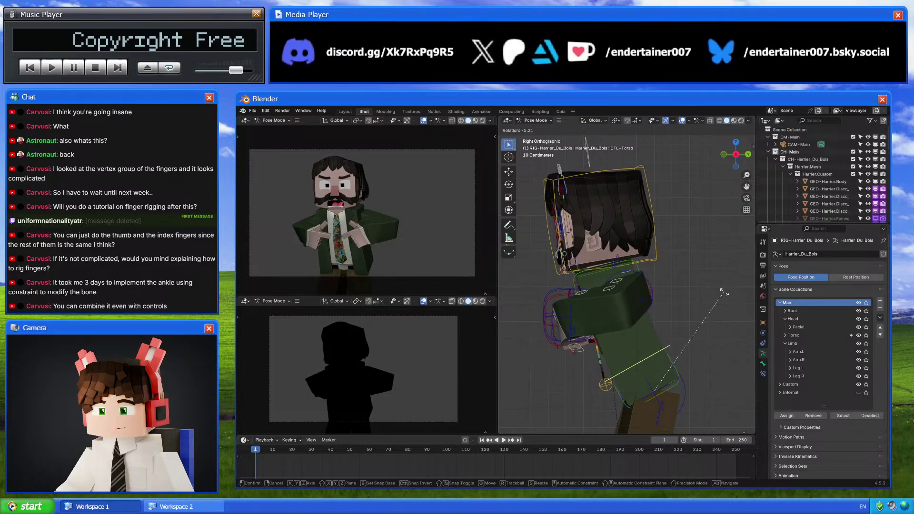
{"action": "left_click", "coordinate": [660, 258]}
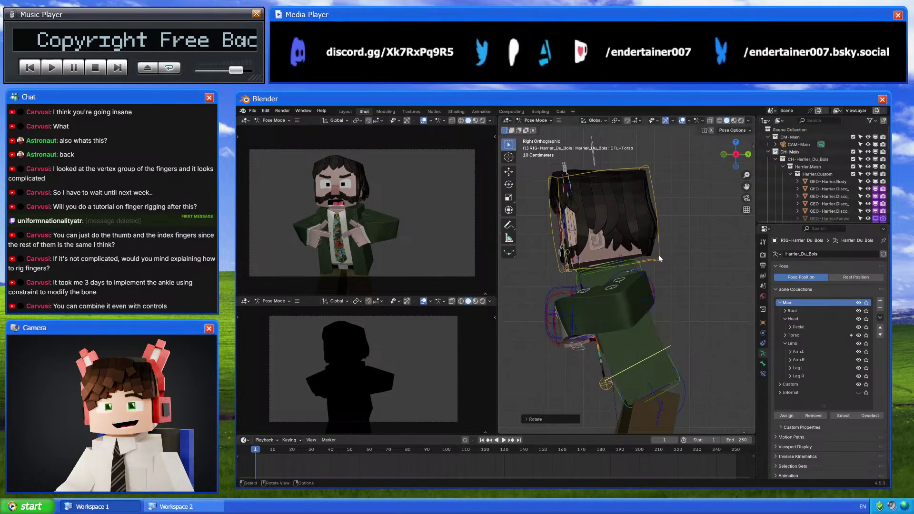
{"action": "left_click", "coordinate": [659, 258]}
{"action": "key", "text": "r"}
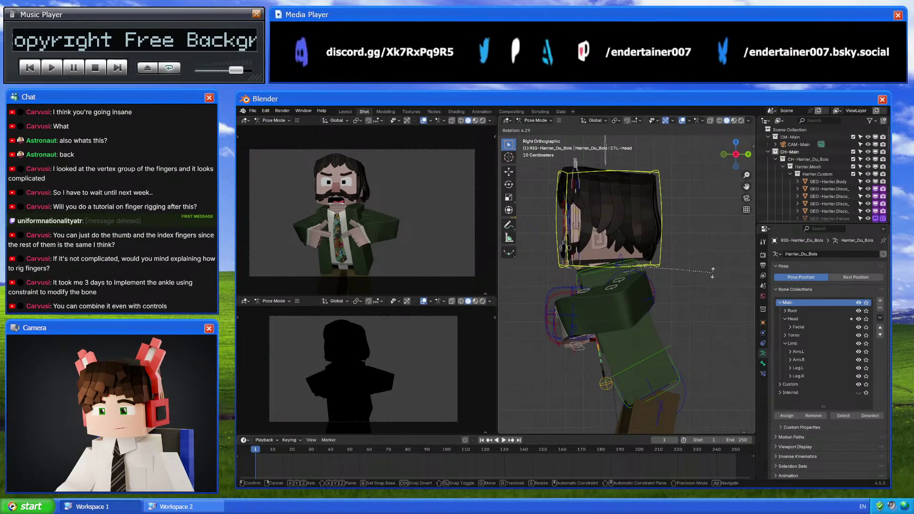
{"action": "left_click", "coordinate": [651, 275]}
{"action": "middle_click_drag", "start_coordinate": [650, 275], "coordinate": [657, 302]}
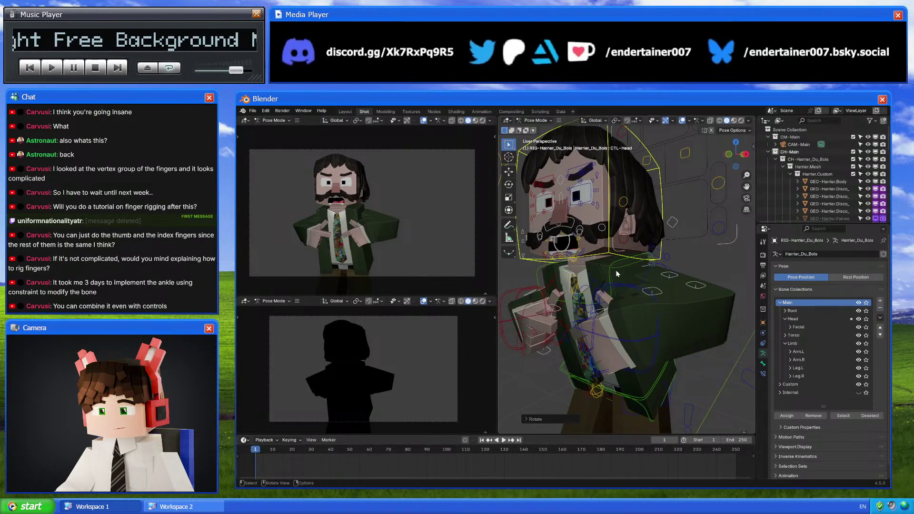
{"action": "left_click", "coordinate": [673, 268]}
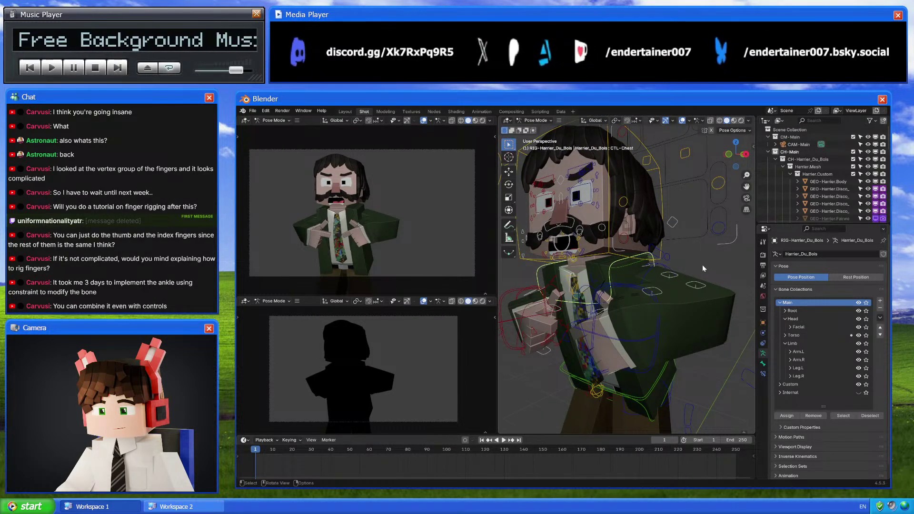
{"action": "key", "text": "r"}
{"action": "key", "text": "y"}
{"action": "key", "text": "y"}
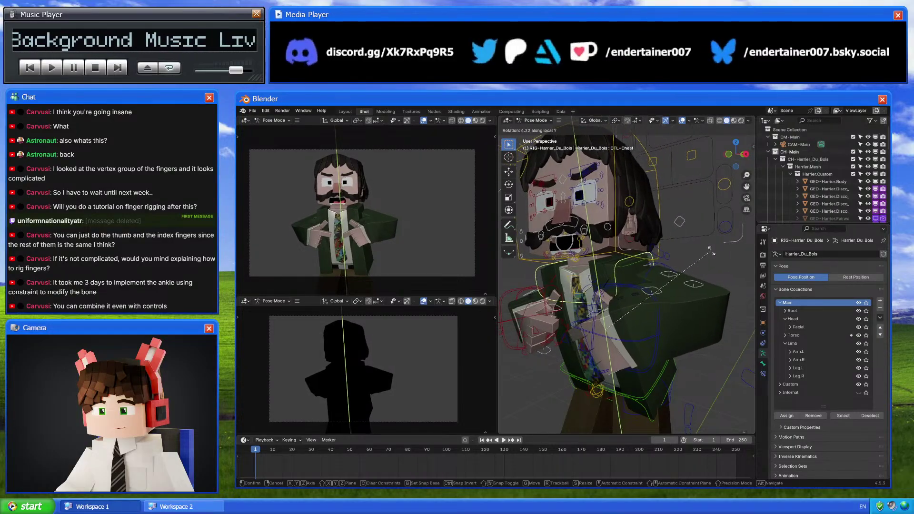
{"action": "left_click", "coordinate": [689, 268]}
Select both arm IK controls with the chest control as active, and set the pivot point to Active Element in top view
{"action": "left_click", "coordinate": [564, 287]}
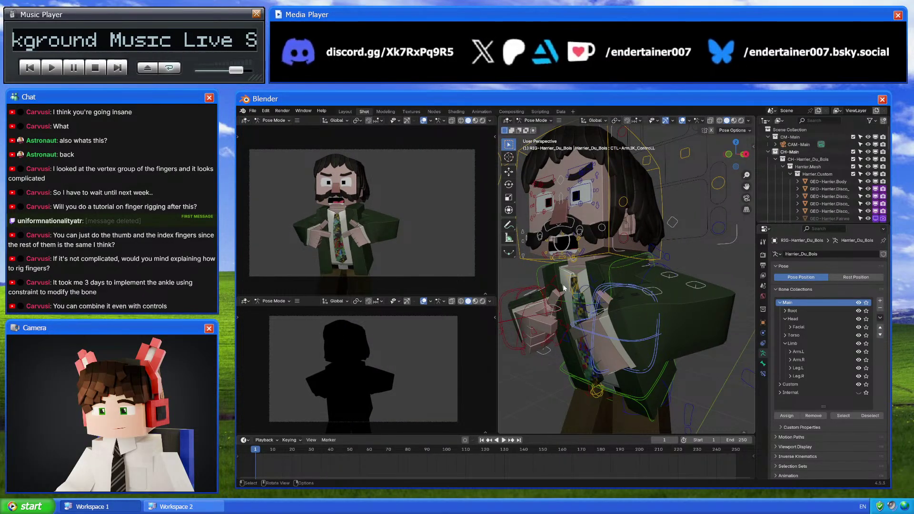
{"action": "left_click", "coordinate": [620, 293]}
{"action": "key", "text": "period"}
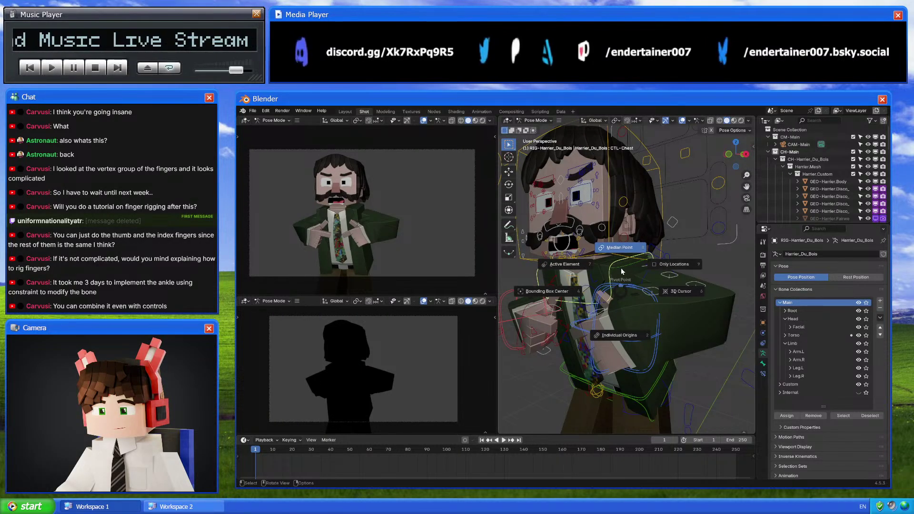
{"action": "left_click", "coordinate": [578, 265]}
{"action": "left_click", "coordinate": [736, 142]}
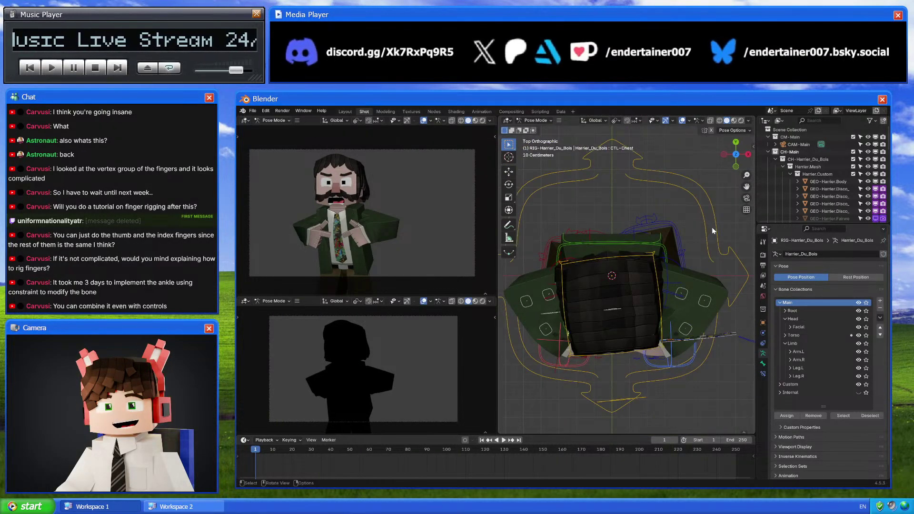
{"action": "key", "text": "r"}
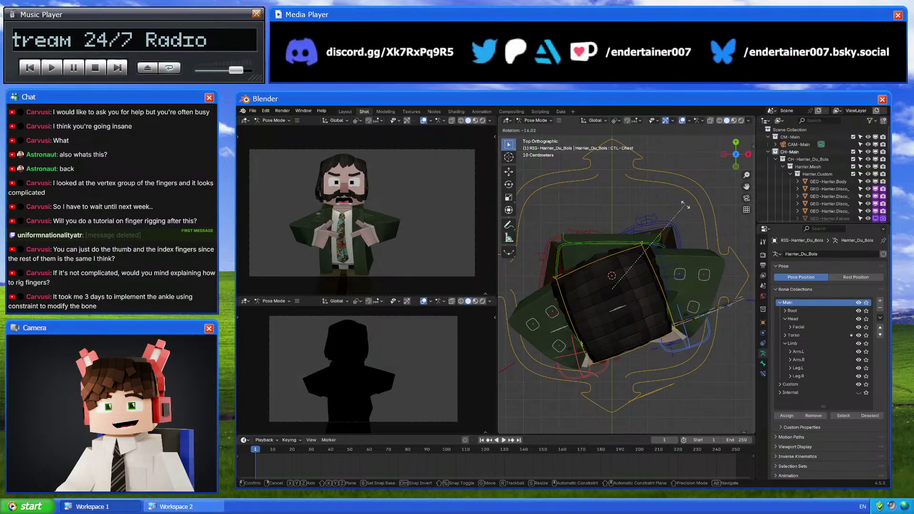
{"action": "right_click", "coordinate": [688, 201]}
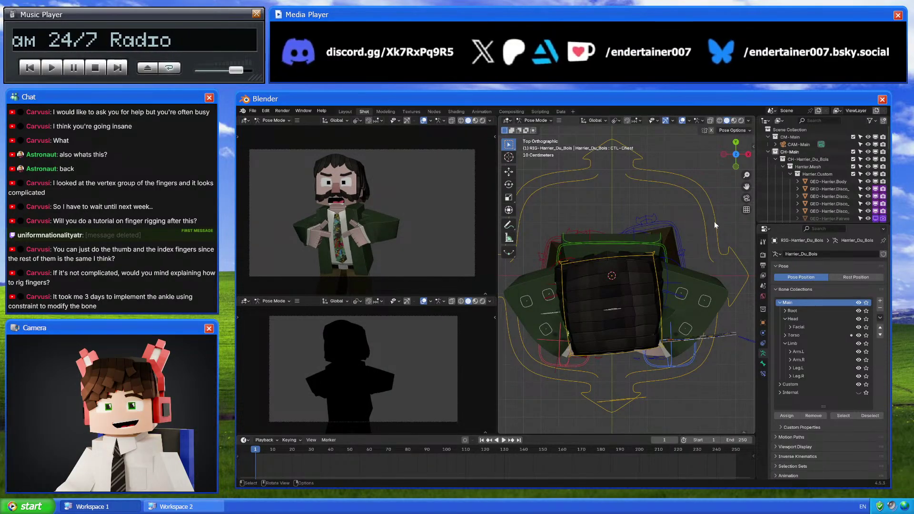
{"action": "key", "text": "r"}
{"action": "right_click", "coordinate": [699, 203]}
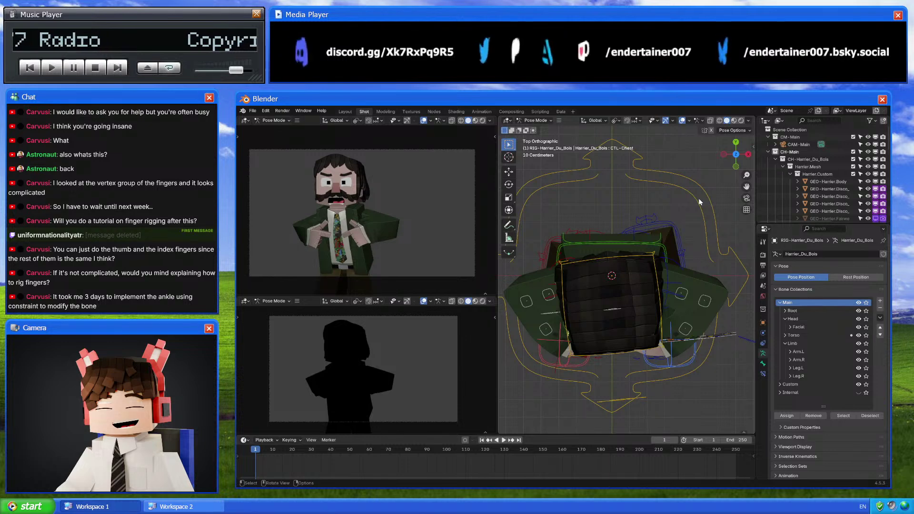
Rotate the chest and arm controls together by about -5 degrees and the root control by about 6.6 degrees in top view
{"action": "key", "text": "r"}
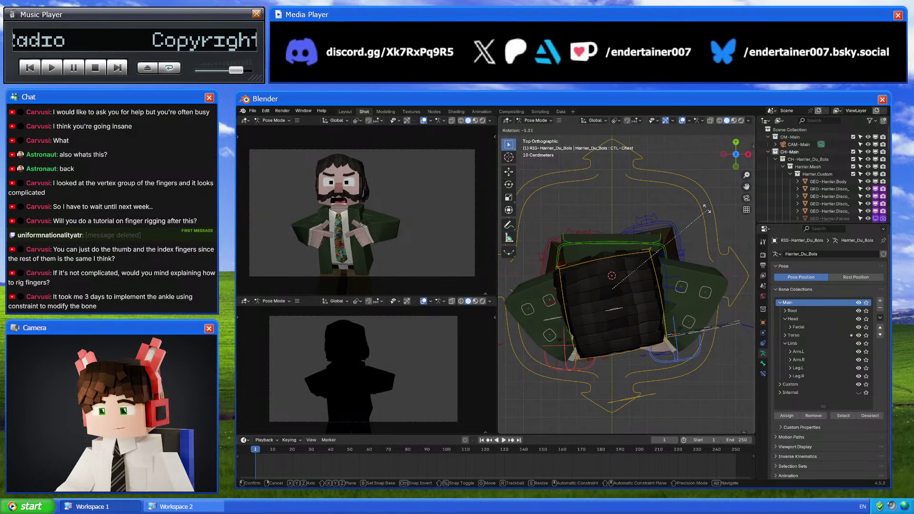
{"action": "left_click", "coordinate": [703, 206]}
{"action": "left_click", "coordinate": [704, 206]}
{"action": "key", "text": "r"}
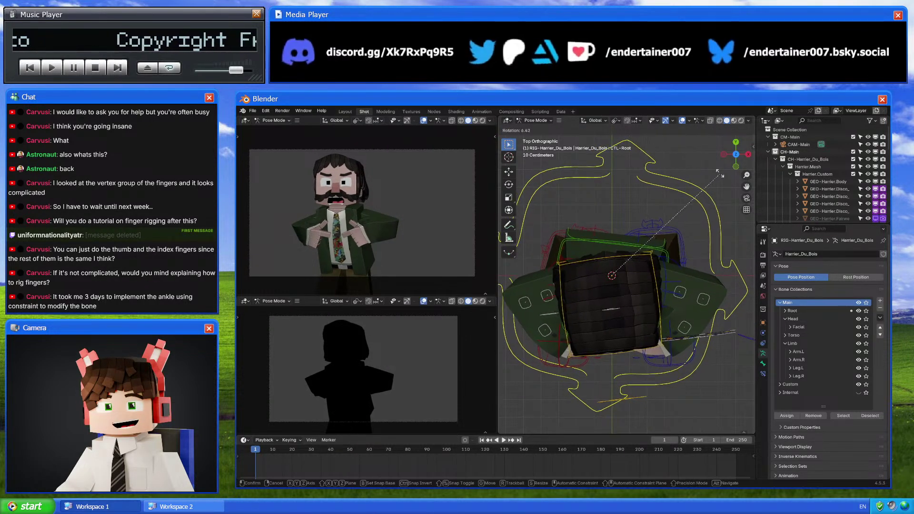
{"action": "left_click", "coordinate": [719, 178]}
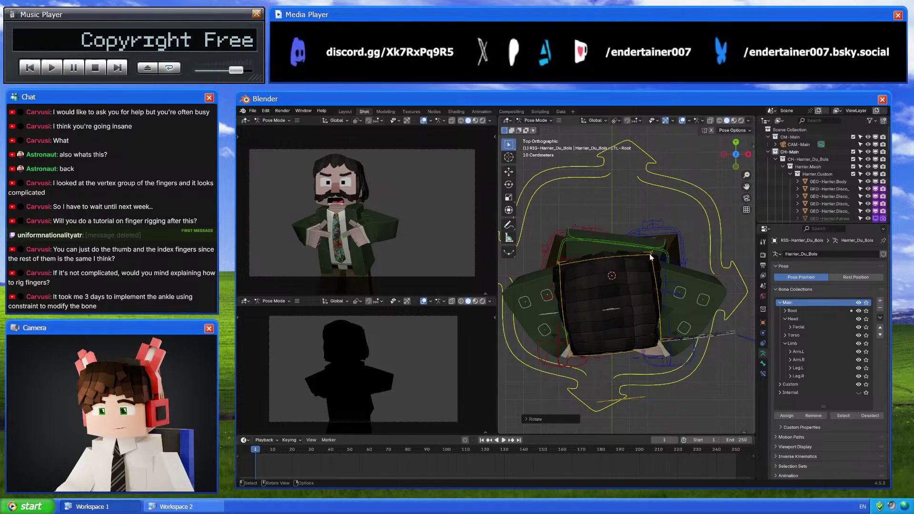
Rotate the chest and both arm IK controls together slightly in top view and set the pivot point to Median Point
{"action": "middle_click_drag", "start_coordinate": [660, 252], "coordinate": [590, 304]}
{"action": "left_click", "coordinate": [586, 316]}
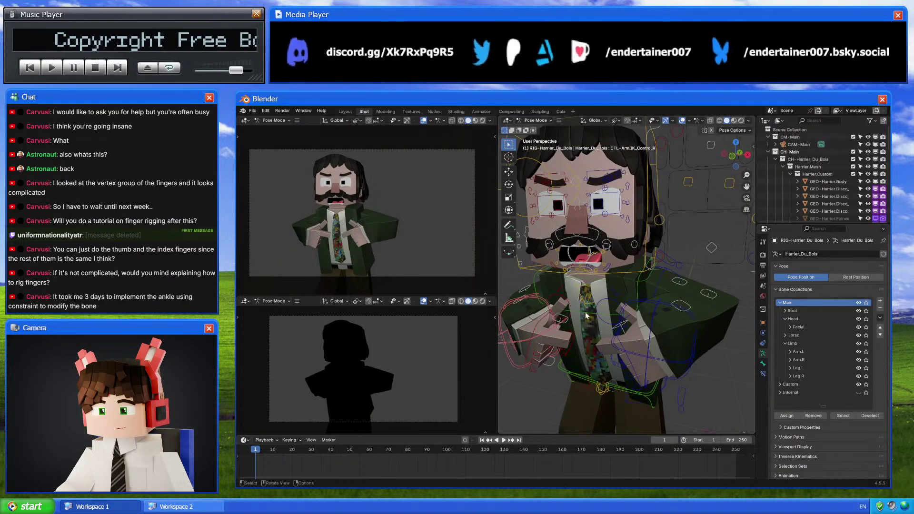
{"action": "left_click", "coordinate": [632, 303]}
{"action": "left_click", "coordinate": [736, 143]}
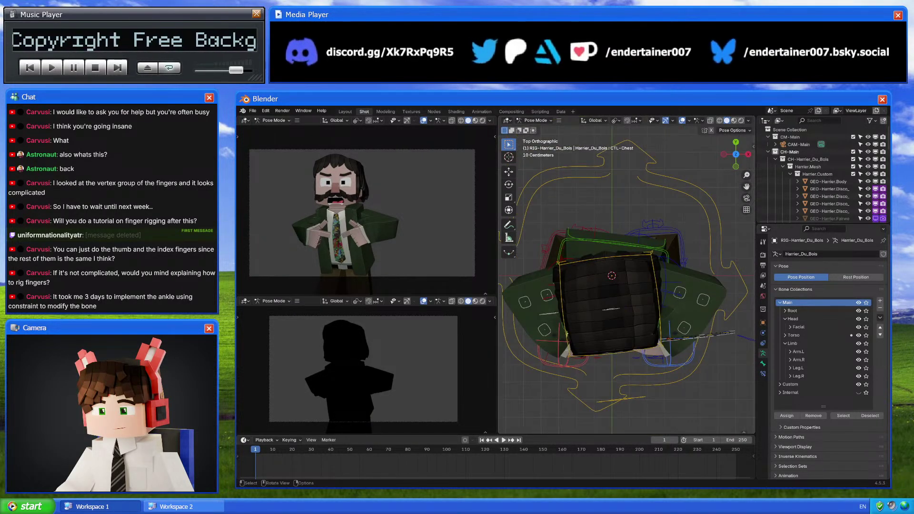
{"action": "key", "text": "r"}
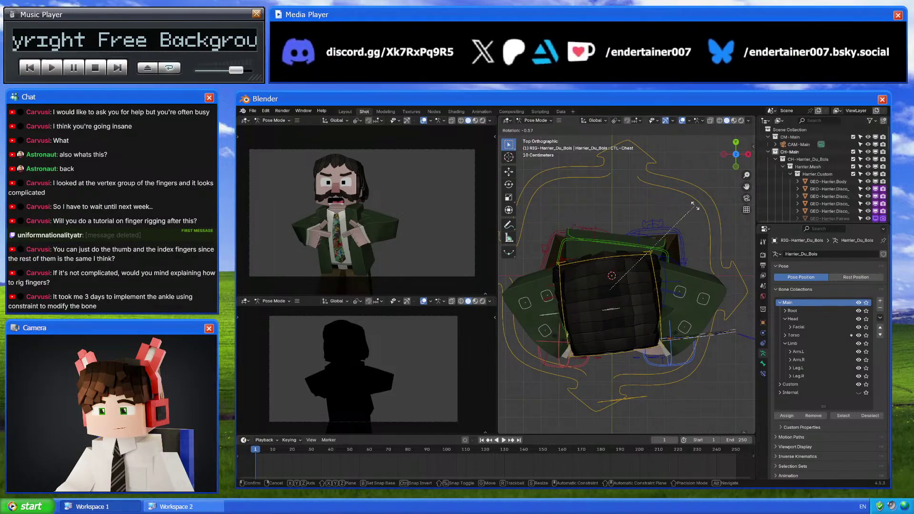
{"action": "left_click", "coordinate": [681, 213]}
{"action": "key", "text": "period"}
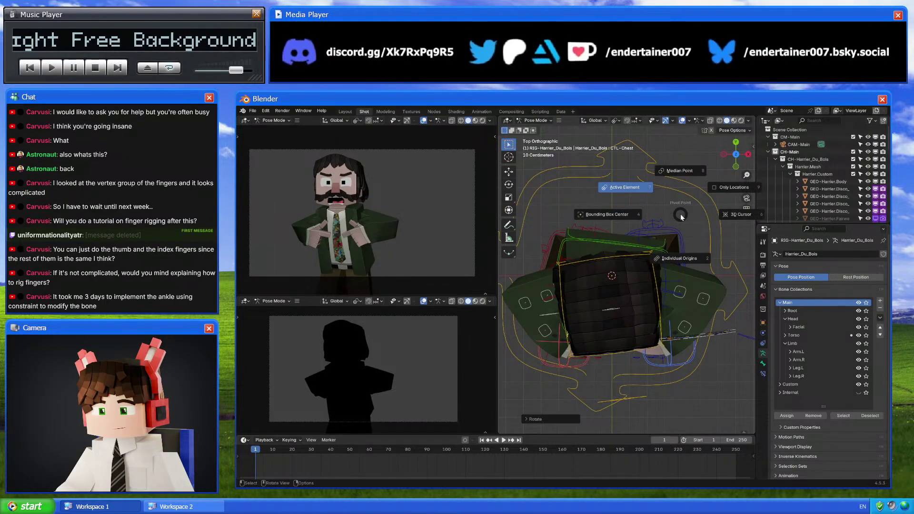
{"action": "left_click", "coordinate": [693, 172]}
Try rotating the root control slightly further in top view and check the pose from the front
{"action": "left_click", "coordinate": [687, 195]}
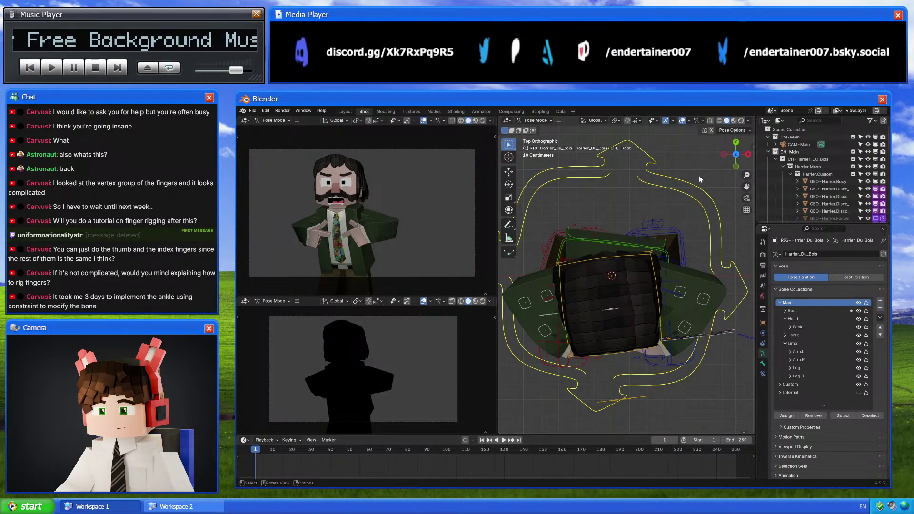
{"action": "middle_click_drag", "start_coordinate": [702, 191], "coordinate": [652, 261]}
{"action": "scroll", "coordinate": [651, 262], "scroll_direction": "up", "scroll_amount": 4}
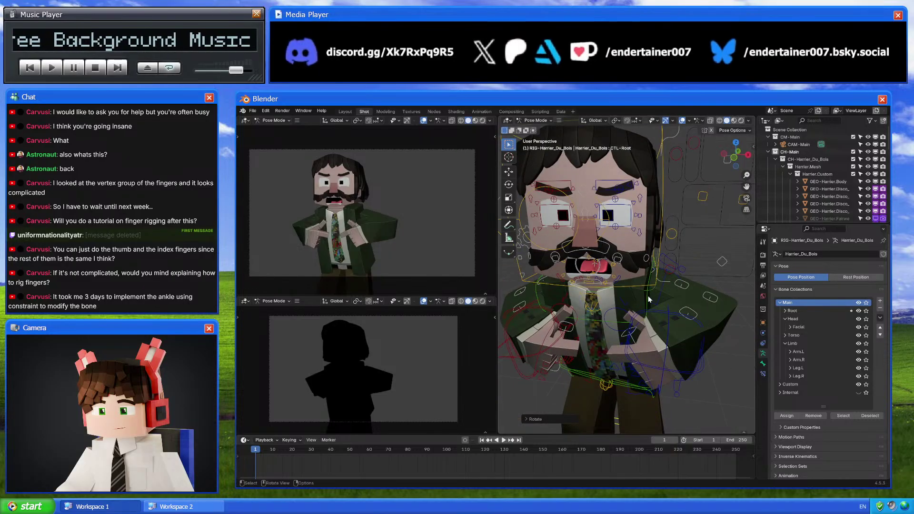
{"action": "left_click", "coordinate": [667, 343]}
{"action": "left_click", "coordinate": [548, 311]}
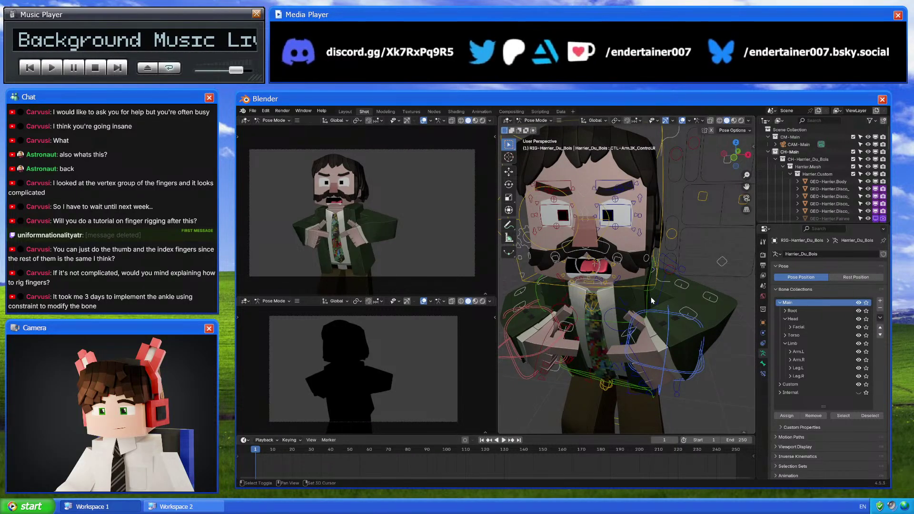
{"action": "left_click", "coordinate": [649, 301]}
{"action": "left_click", "coordinate": [734, 143]}
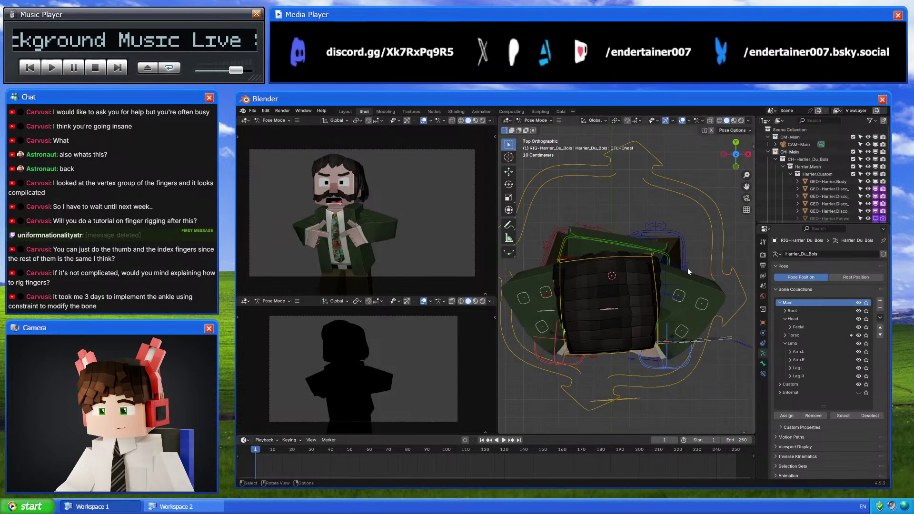
{"action": "key", "text": "r"}
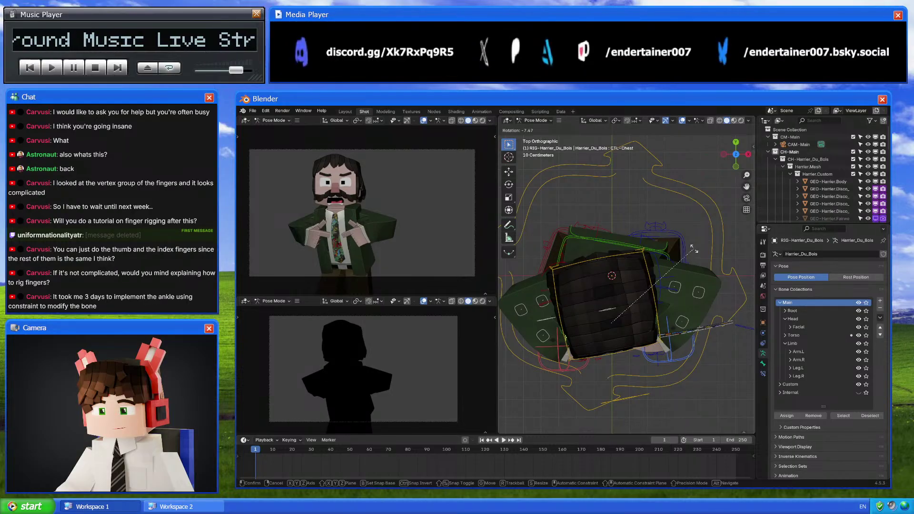
{"action": "right_click", "coordinate": [694, 248]}
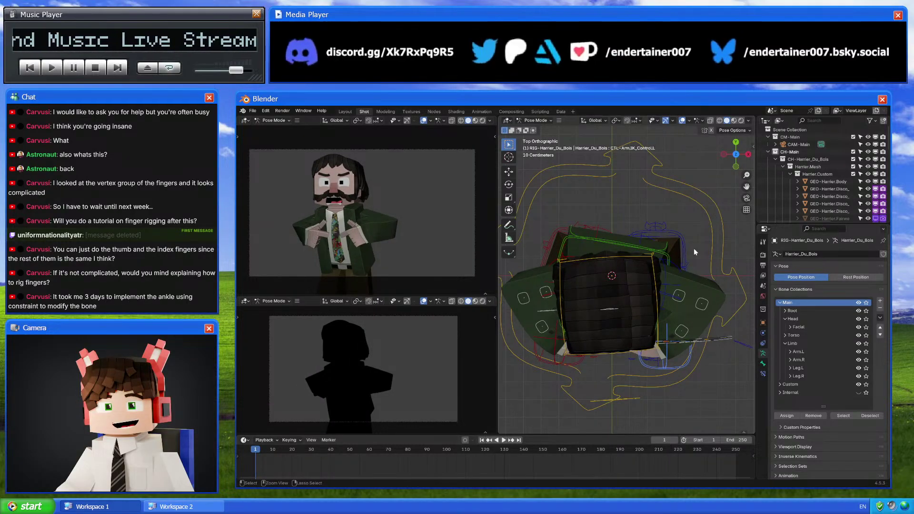
Undo the last root control rotation and switch the rig to Object Mode
{"action": "left_click", "coordinate": [694, 248]}
{"action": "key", "text": "ctrl+Tab"}
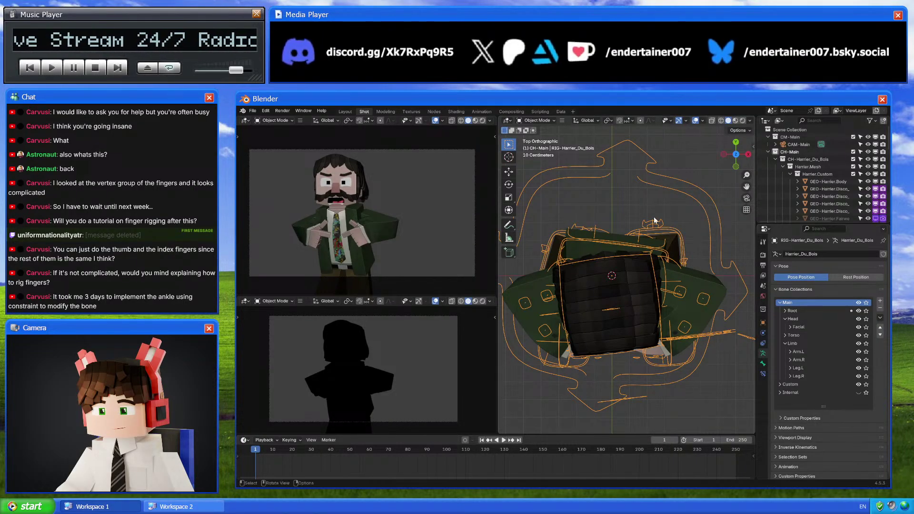
Return the rig to Pose Mode and rotate the torso tail control about its local X axis
{"action": "middle_click_drag", "start_coordinate": [651, 213], "coordinate": [667, 259]}
{"action": "key", "text": "ctrl+Tab"}
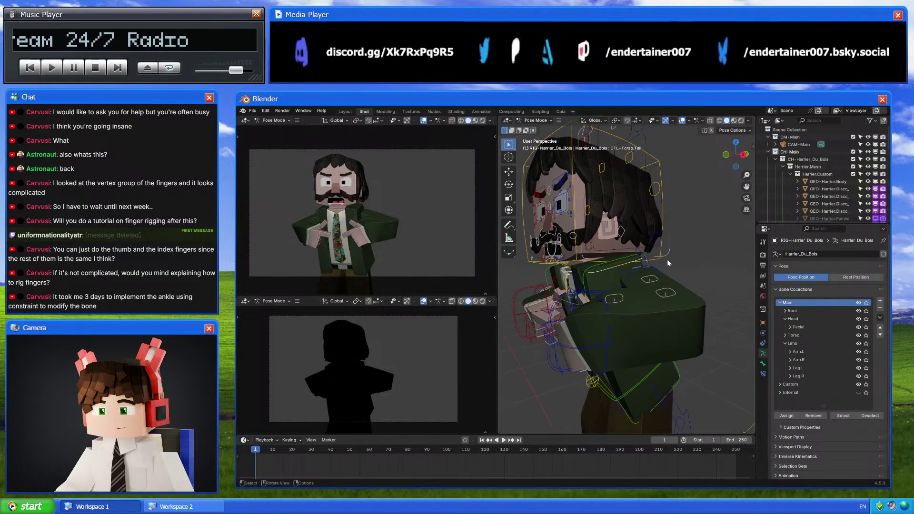
{"action": "key", "text": "r"}
{"action": "key", "text": "x"}
{"action": "key", "text": "x"}
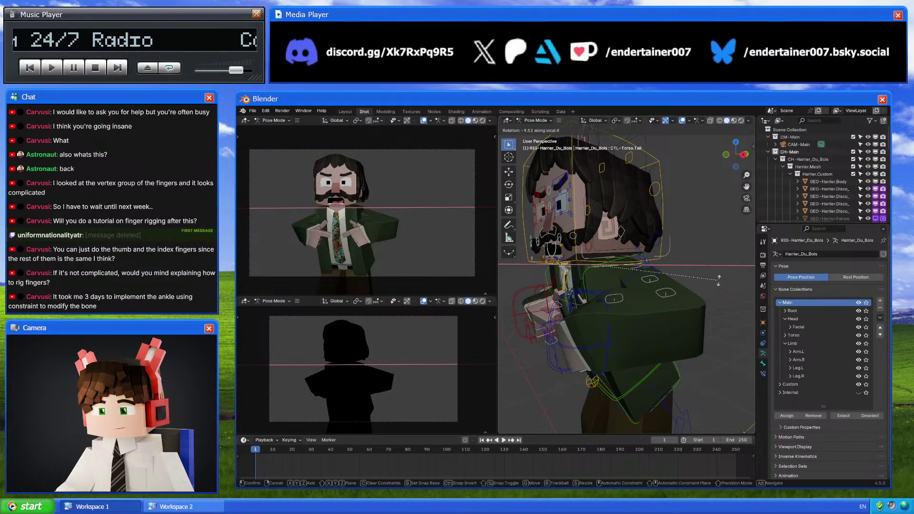
{"action": "key", "text": "x"}
{"action": "key", "text": "x"}
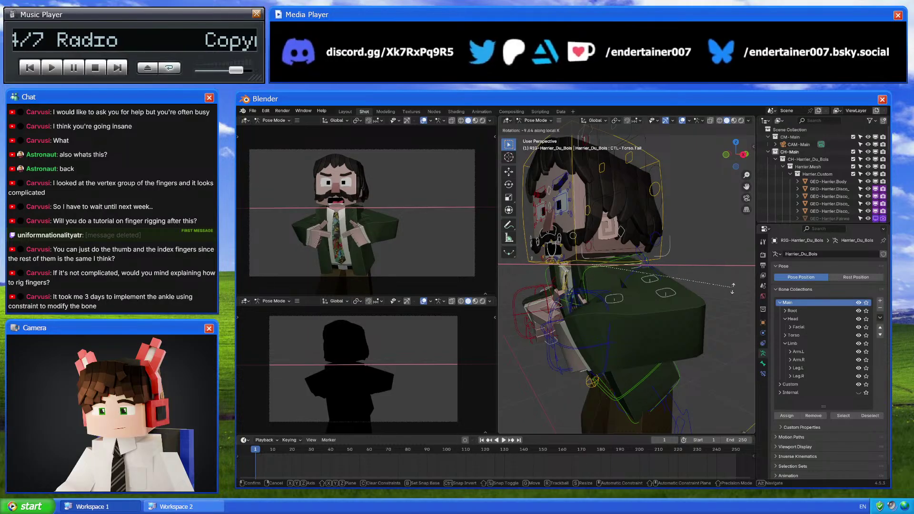
{"action": "key", "text": "x"}
{"action": "left_click", "coordinate": [708, 302]}
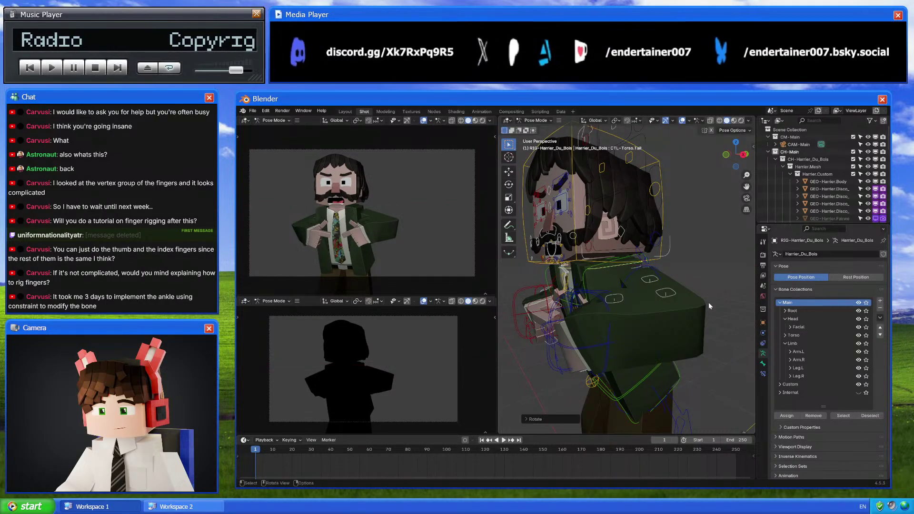
Move the necktie's tail control forward and slightly down in side view, and try rotating it
{"action": "middle_click_drag", "start_coordinate": [708, 302], "coordinate": [705, 249]}
{"action": "left_click", "coordinate": [613, 298]}
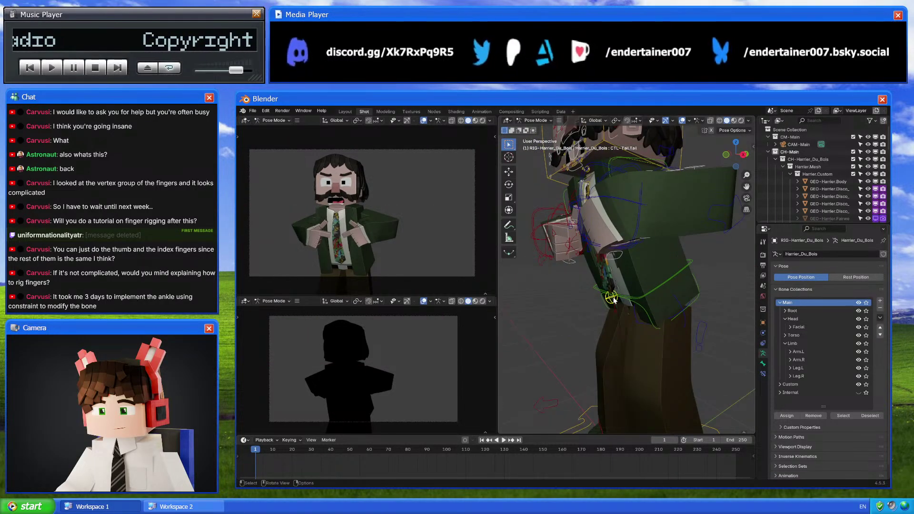
{"action": "left_click", "coordinate": [744, 155]}
{"action": "key", "text": "g"}
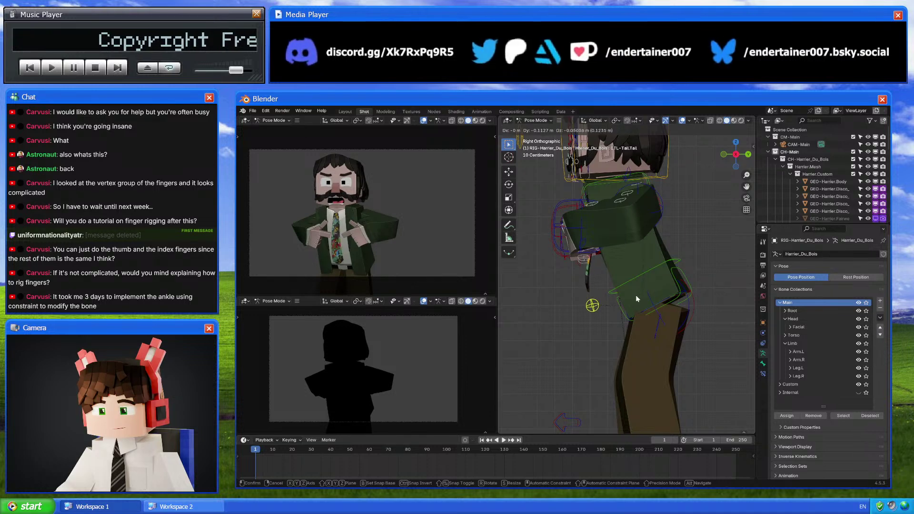
{"action": "left_click", "coordinate": [637, 299]}
{"action": "key", "text": "r"}
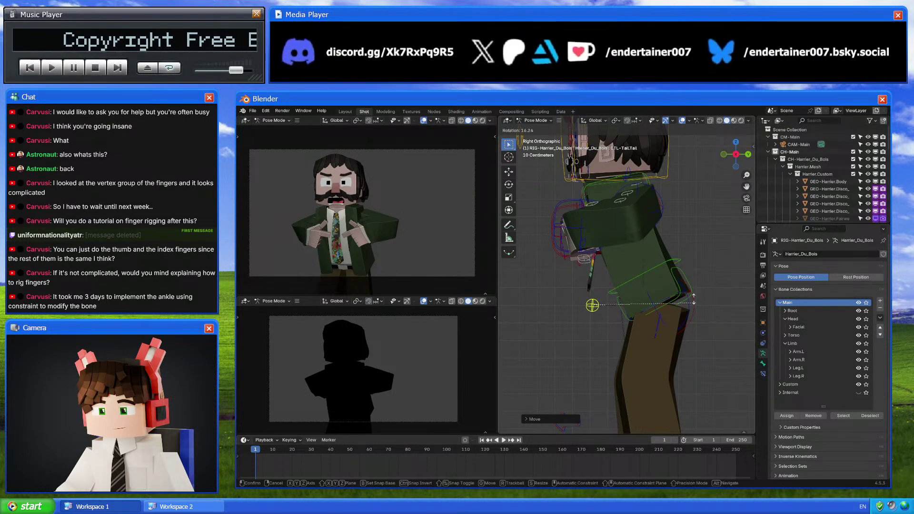
{"action": "right_click", "coordinate": [695, 293]}
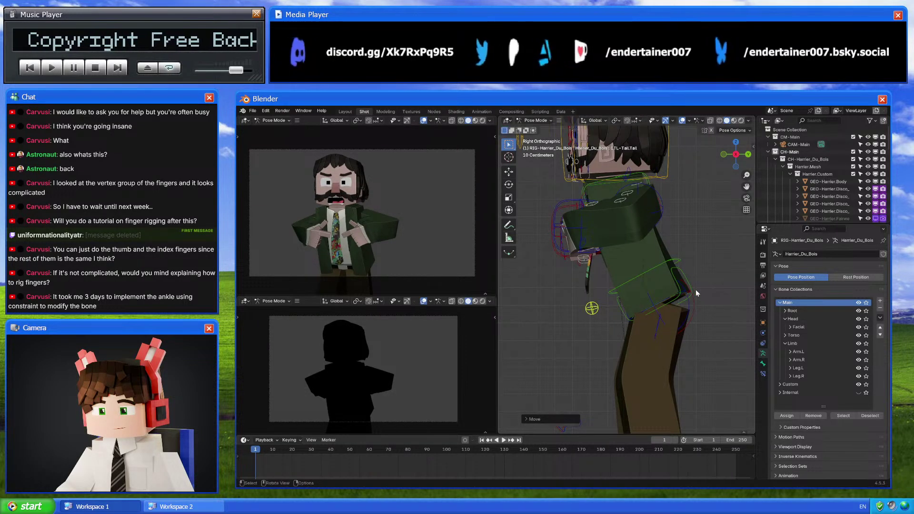
Rotate the necktie's knot control in side view and move its tail control back toward the body by about 0.045 m
{"action": "scroll", "coordinate": [668, 282], "scroll_direction": "up", "scroll_amount": 3}
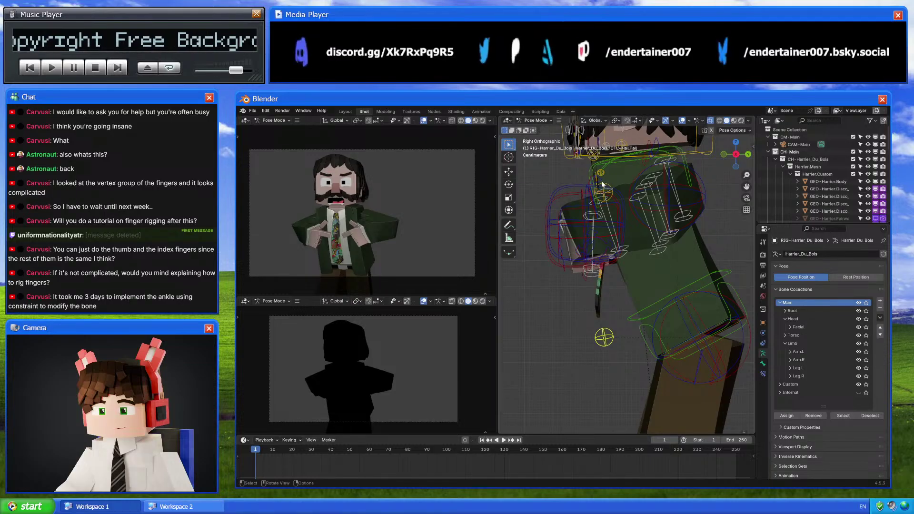
{"action": "left_click", "coordinate": [601, 181]}
{"action": "key", "text": "r"}
{"action": "left_click", "coordinate": [694, 233]}
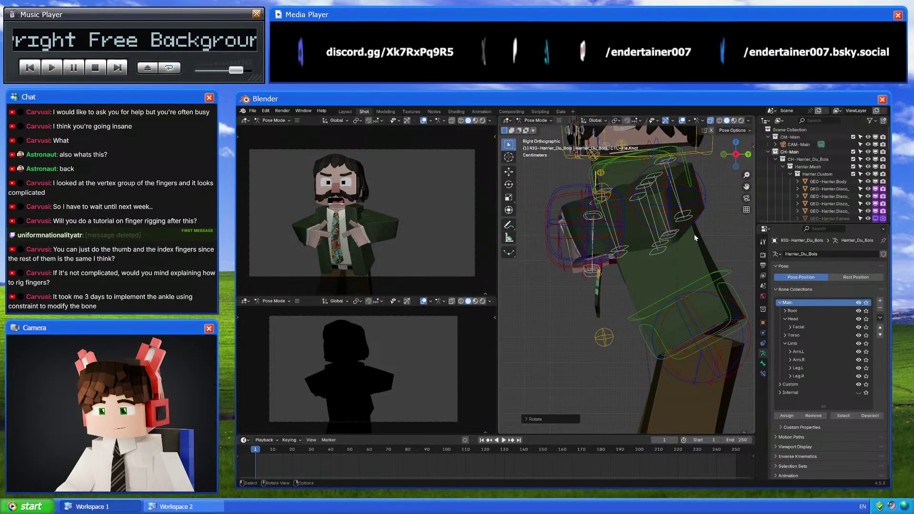
{"action": "left_click", "coordinate": [616, 339]}
{"action": "key", "text": "g"}
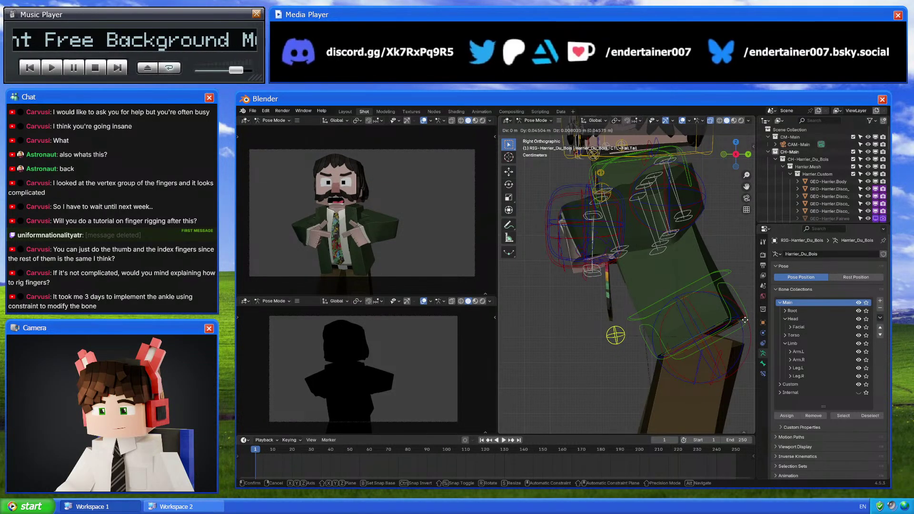
{"action": "left_click", "coordinate": [745, 320]}
Rotate the necktie's tail control slightly in front view
{"action": "middle_click_drag", "start_coordinate": [724, 314], "coordinate": [714, 249]}
{"action": "left_click", "coordinate": [733, 154]}
{"action": "key", "text": "r"}
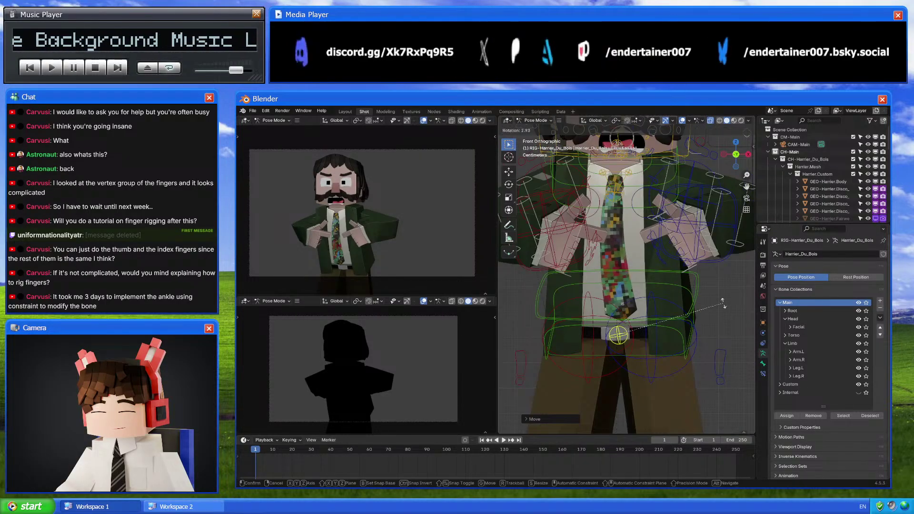
{"action": "left_click", "coordinate": [728, 320]}
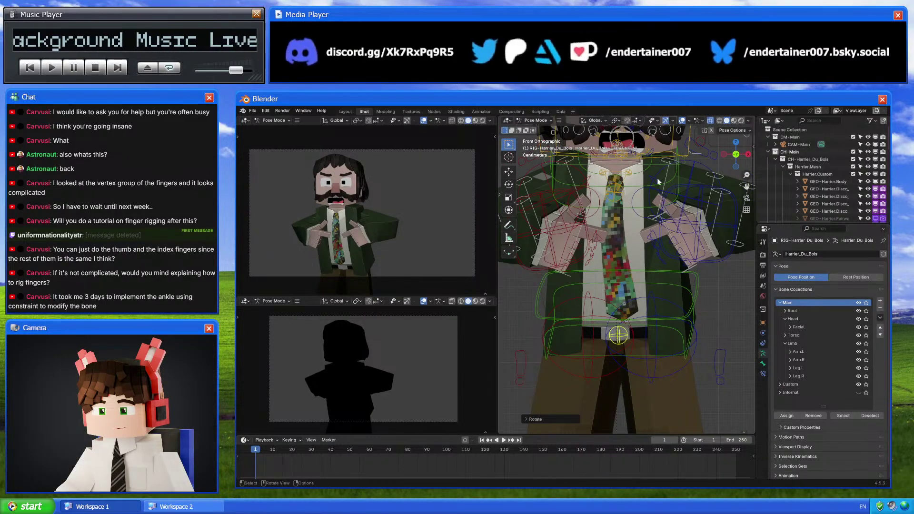
Switch the rig from Pose Mode to Object Mode, deselect it and save the file
{"action": "left_click", "coordinate": [624, 185]}
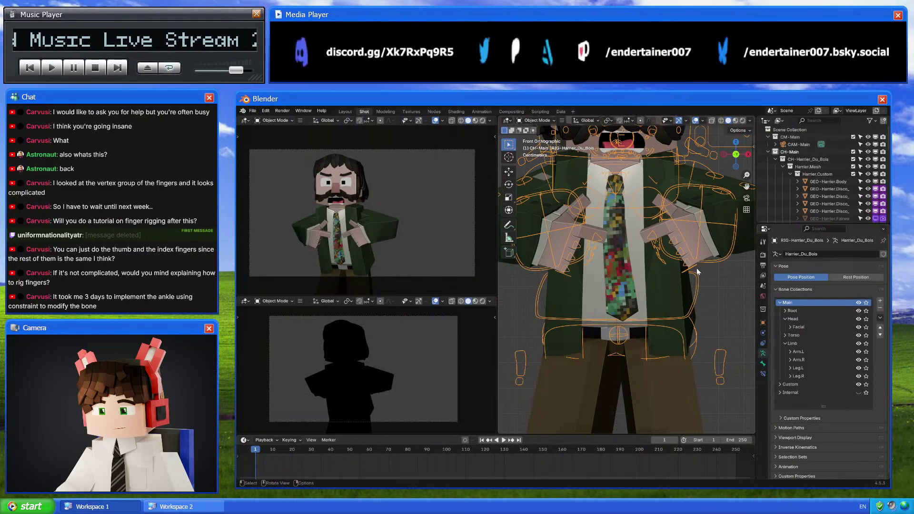
{"action": "key", "text": "ctrl+Tab"}
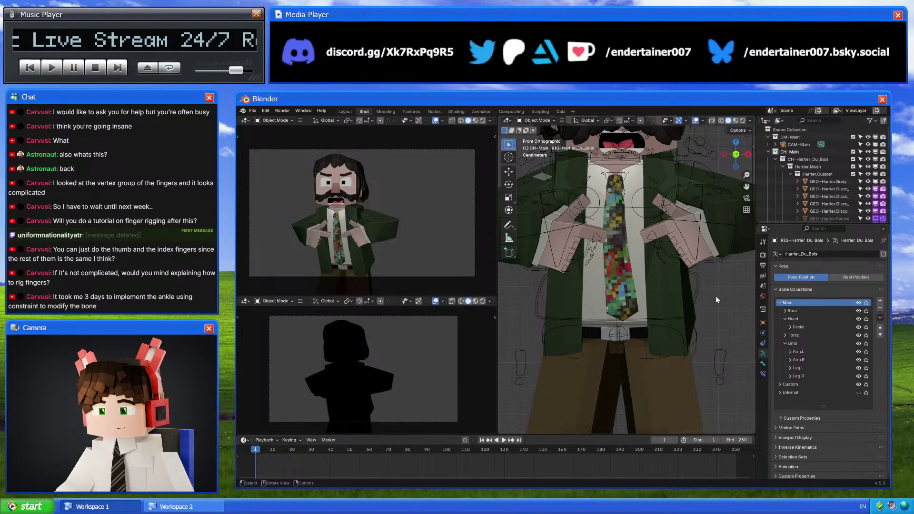
{"action": "middle_click_drag", "start_coordinate": [718, 299], "coordinate": [700, 310], "text": "ctrl"}
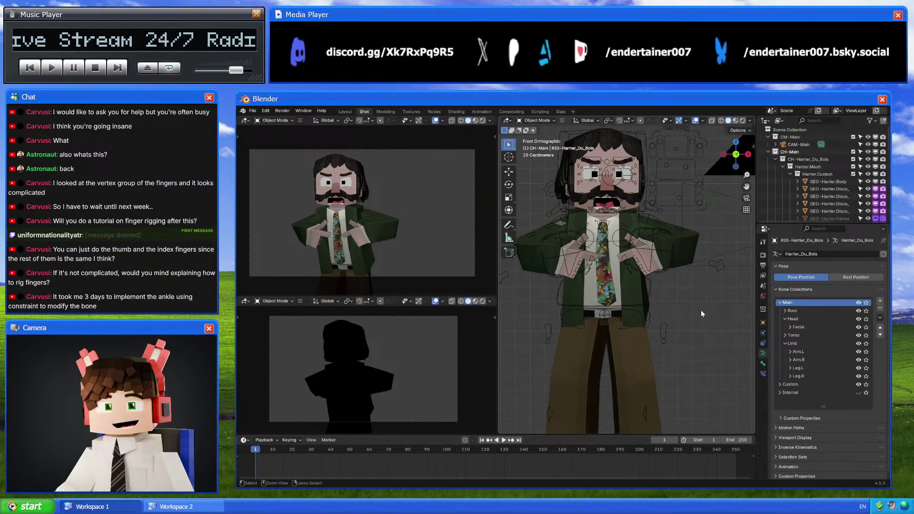
{"action": "key", "text": "ctrl+s"}
Collapse the Harrier.Mesh collection and rename the PR-Main collection to MC-Main
{"action": "left_click", "coordinate": [790, 174]}
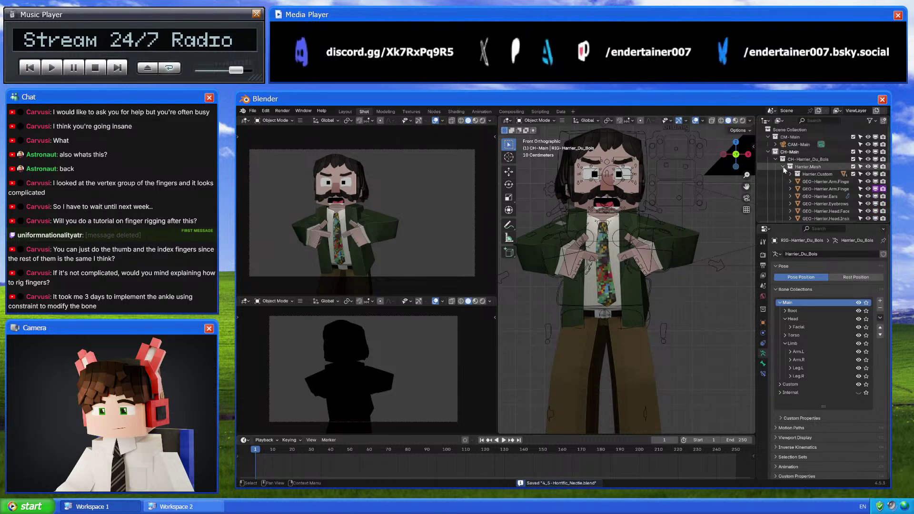
{"action": "left_click", "coordinate": [783, 167]}
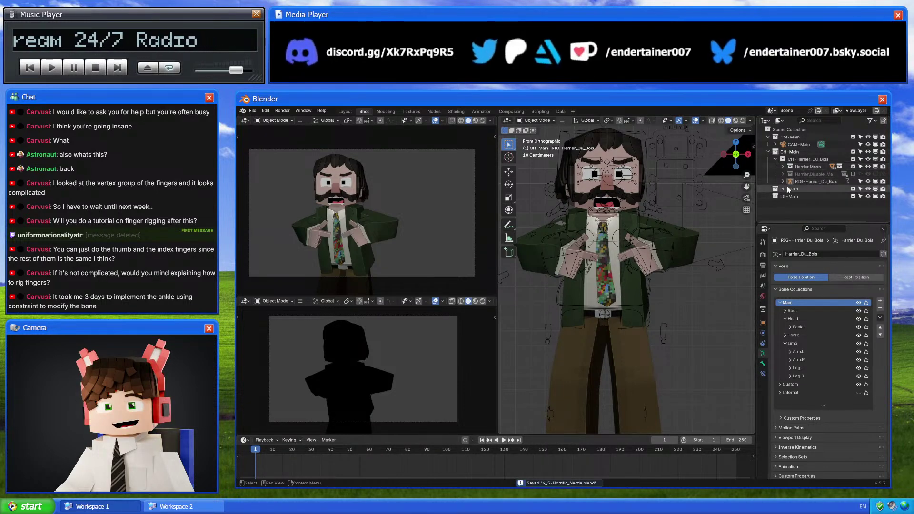
{"action": "left_click", "coordinate": [788, 189]}
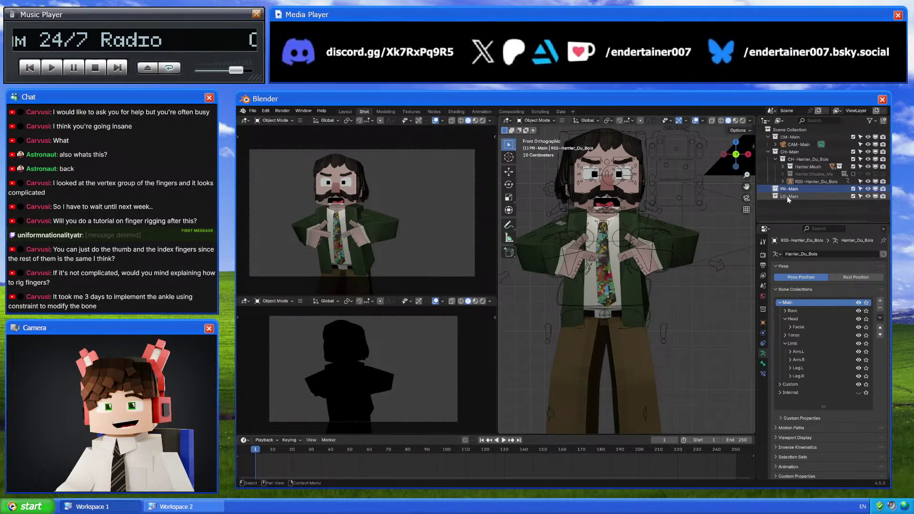
{"action": "left_click", "coordinate": [790, 197]}
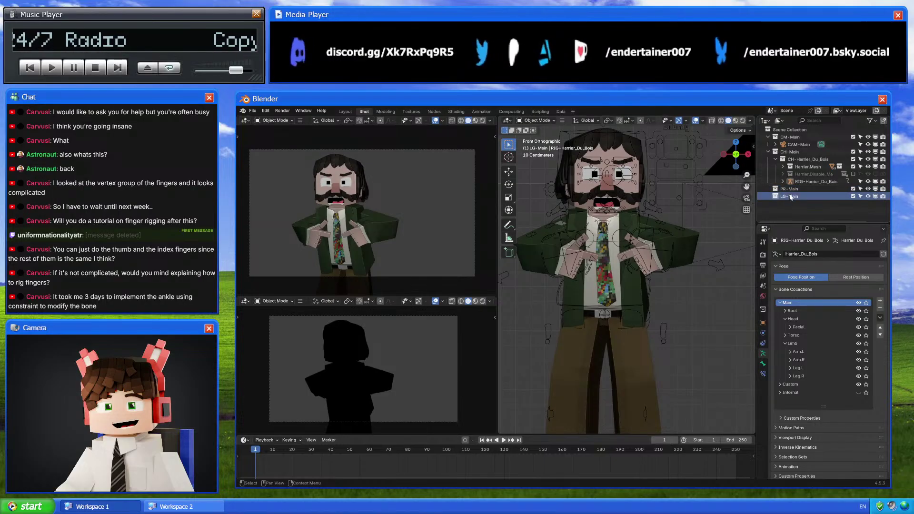
{"action": "left_click", "coordinate": [788, 189]}
{"action": "double_click", "coordinate": [784, 189]}
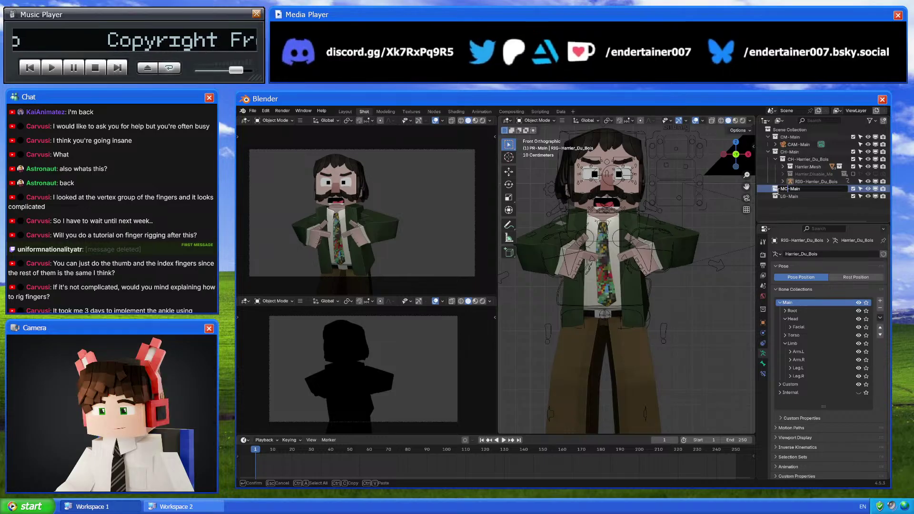
{"action": "key", "text": "Return"}
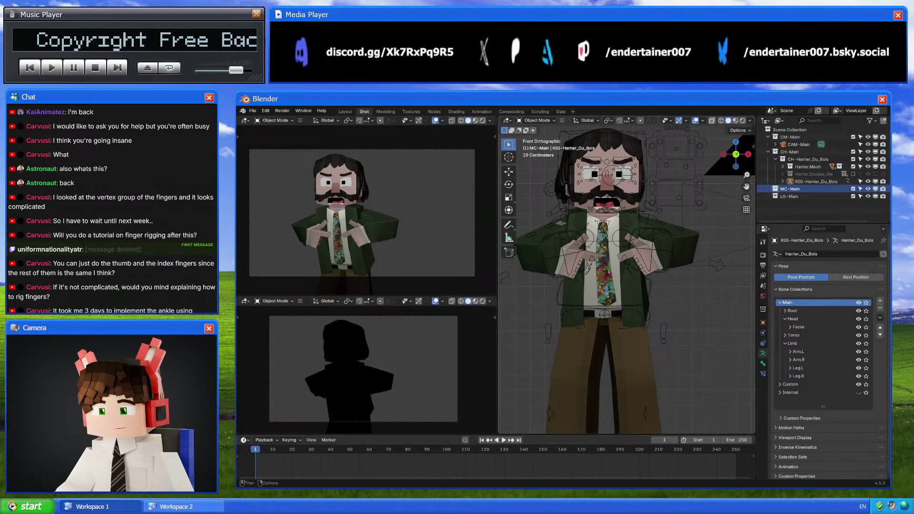
Add a plane mesh to the MC-Main collection
{"action": "middle_click_drag", "start_coordinate": [619, 286], "coordinate": [636, 300]}
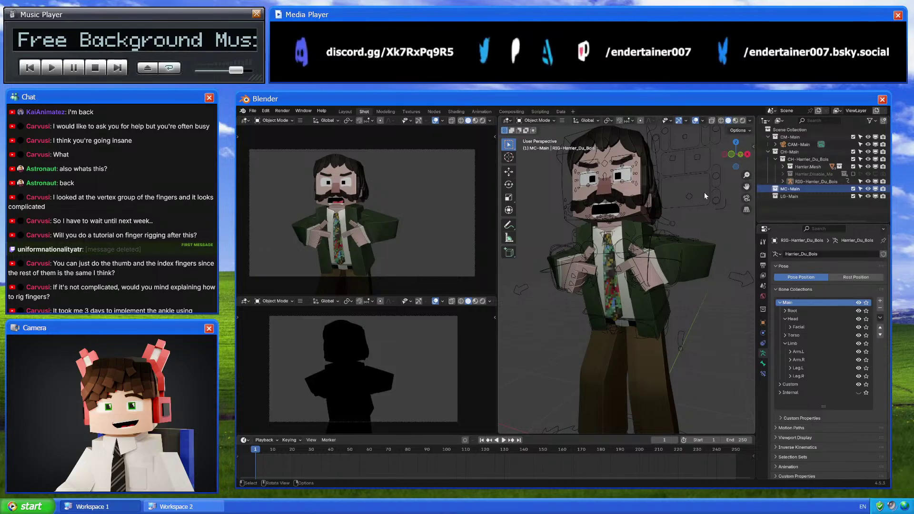
{"action": "left_click", "coordinate": [730, 155]}
{"action": "key", "text": "shift+a"}
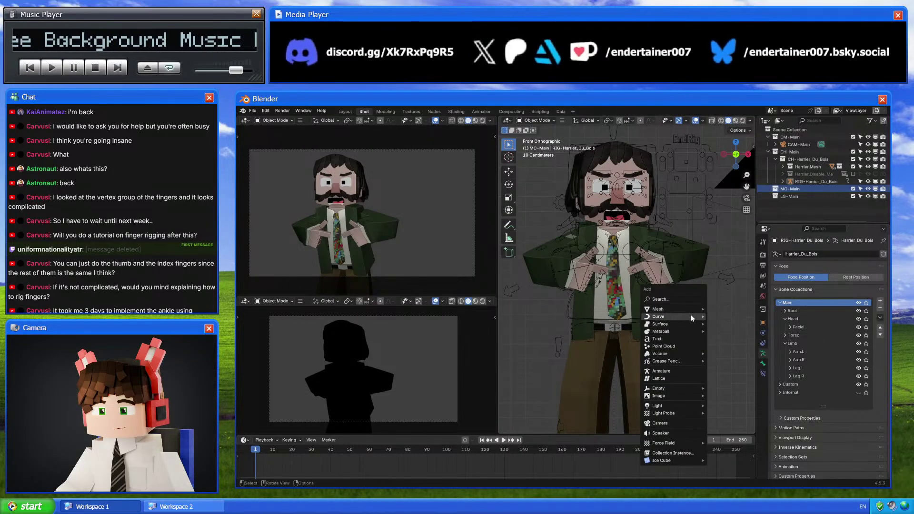
{"action": "mouse_move", "coordinate": [686, 309]}
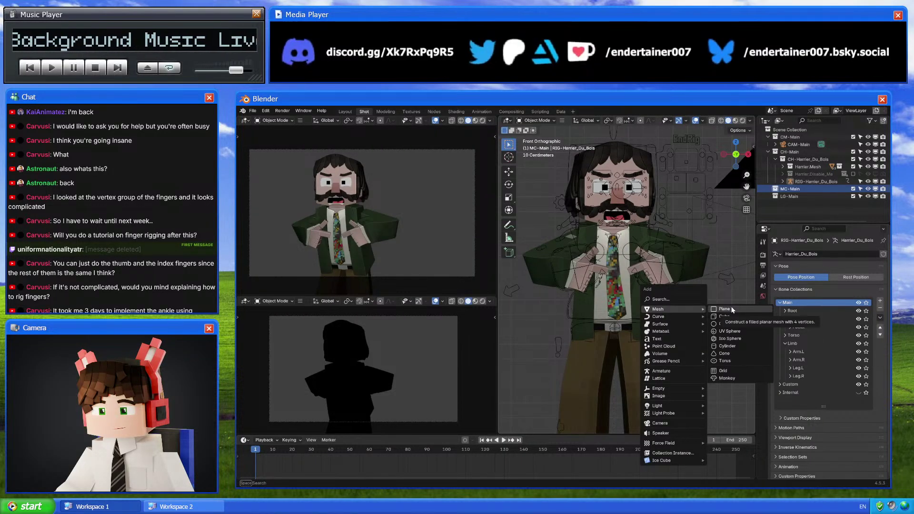
{"action": "left_click", "coordinate": [729, 308]}
{"action": "middle_click_drag", "start_coordinate": [726, 306], "coordinate": [667, 302]}
Copy the global transform of the CAM-Main camera and paste it onto the plane
{"action": "left_click", "coordinate": [710, 267]}
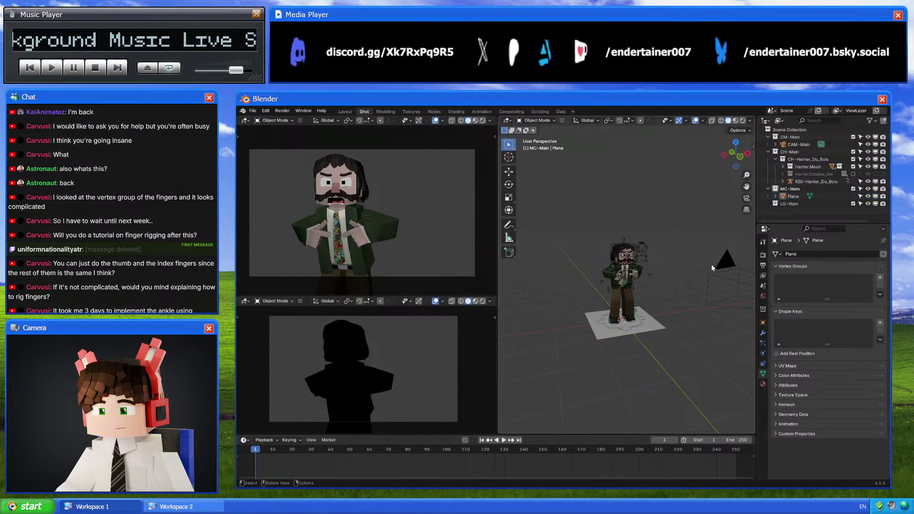
{"action": "key", "text": "n"}
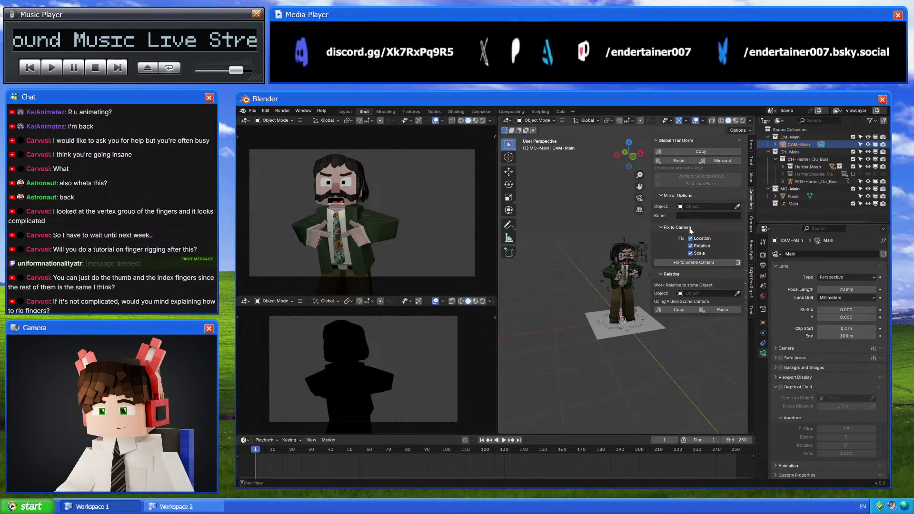
{"action": "left_click", "coordinate": [652, 333]}
{"action": "left_click", "coordinate": [679, 161]}
{"action": "key", "text": "n"}
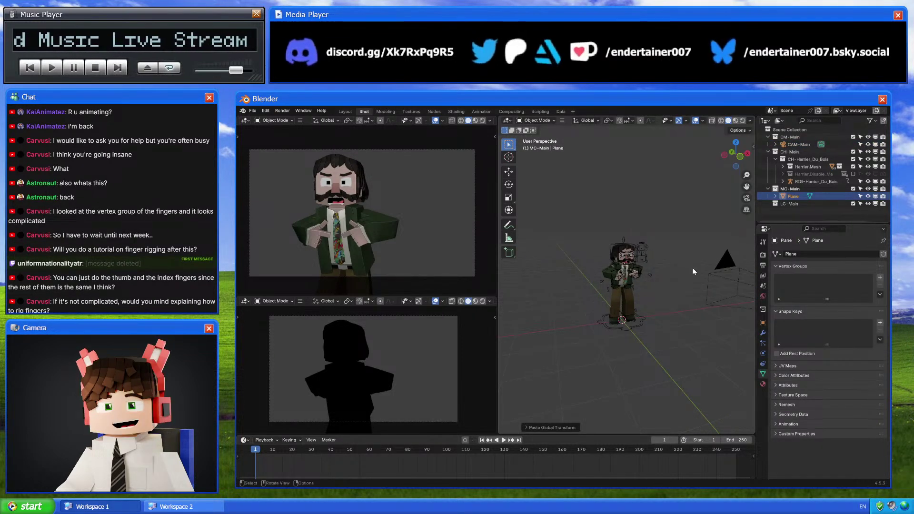
Move the plane along its local Z axis to sit in front of the camera and scale it down to a small square
{"action": "middle_click_drag", "start_coordinate": [744, 303], "coordinate": [741, 304]}
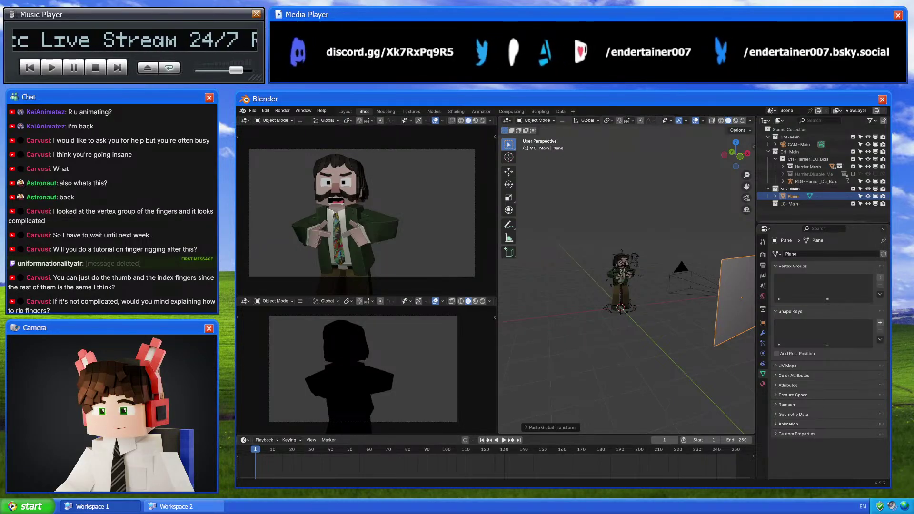
{"action": "key", "text": "g"}
{"action": "key", "text": "z"}
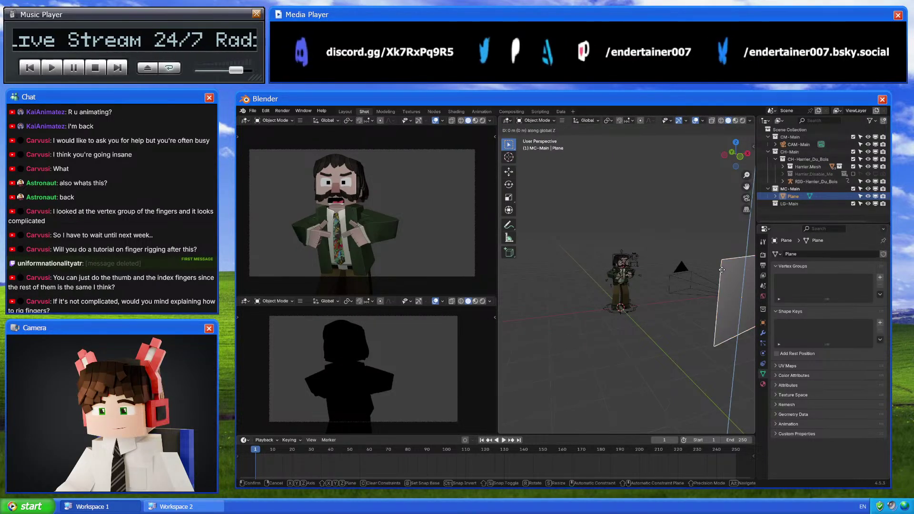
{"action": "key", "text": "Return"}
{"action": "left_click", "coordinate": [739, 163]}
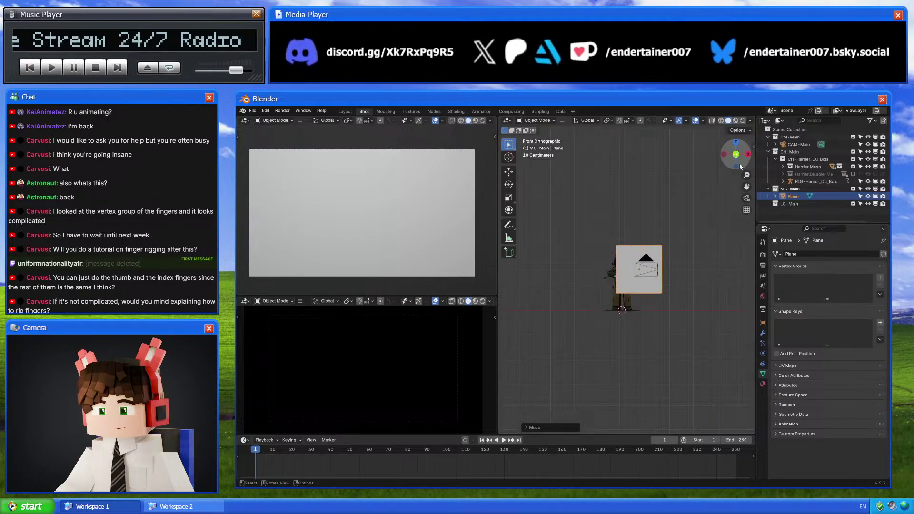
{"action": "key", "text": "s"}
{"action": "left_click", "coordinate": [661, 281]}
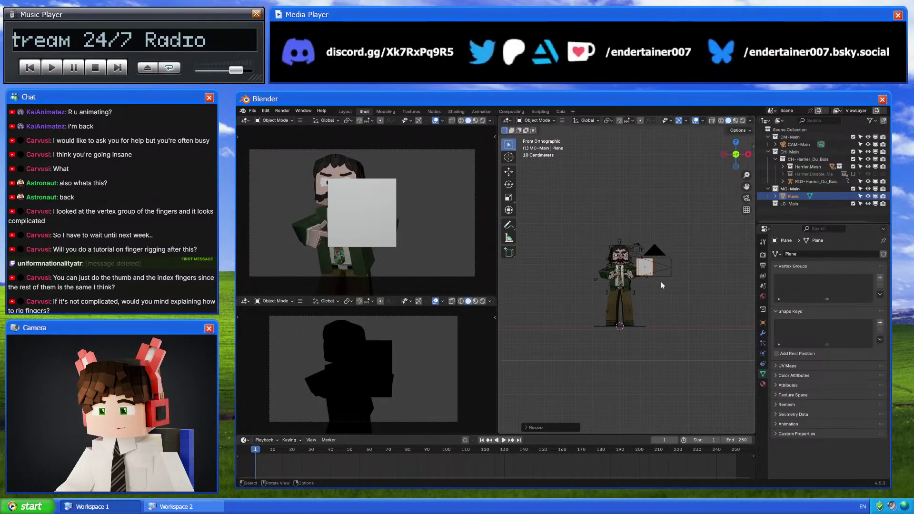
Shift the plane to the left of the character in the camera view and push it farther from the camera along its local Z axis
{"action": "key", "text": "g"}
{"action": "left_click", "coordinate": [659, 290]}
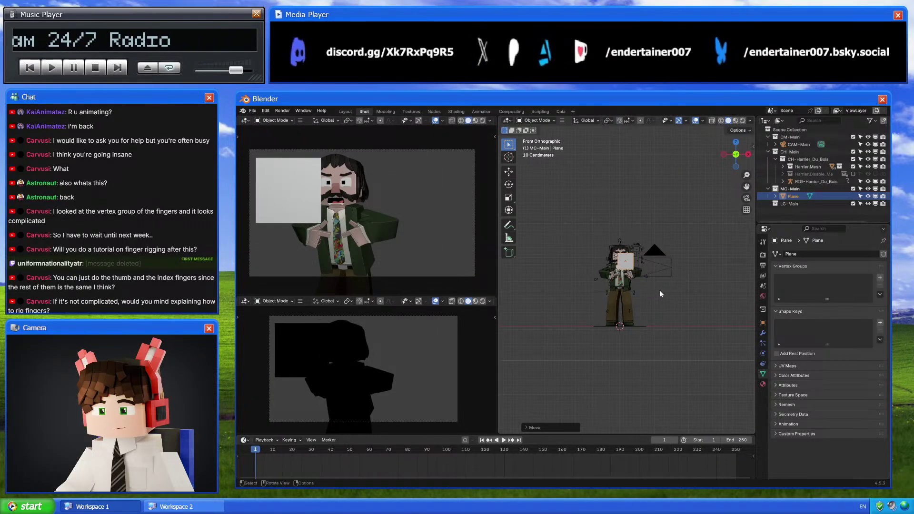
{"action": "middle_click_drag", "start_coordinate": [692, 267], "coordinate": [713, 300]}
{"action": "key", "text": "g"}
{"action": "key", "text": "z"}
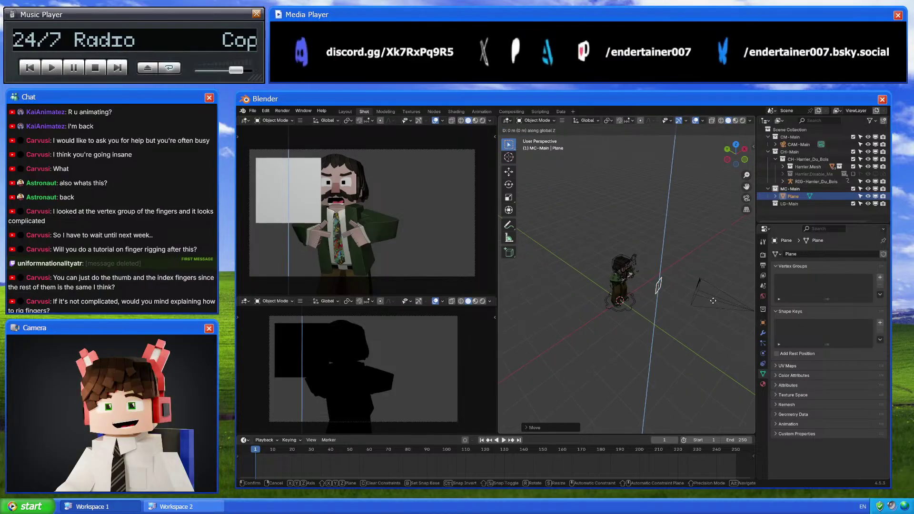
{"action": "left_click", "coordinate": [713, 300]}
{"action": "left_click", "coordinate": [745, 160]}
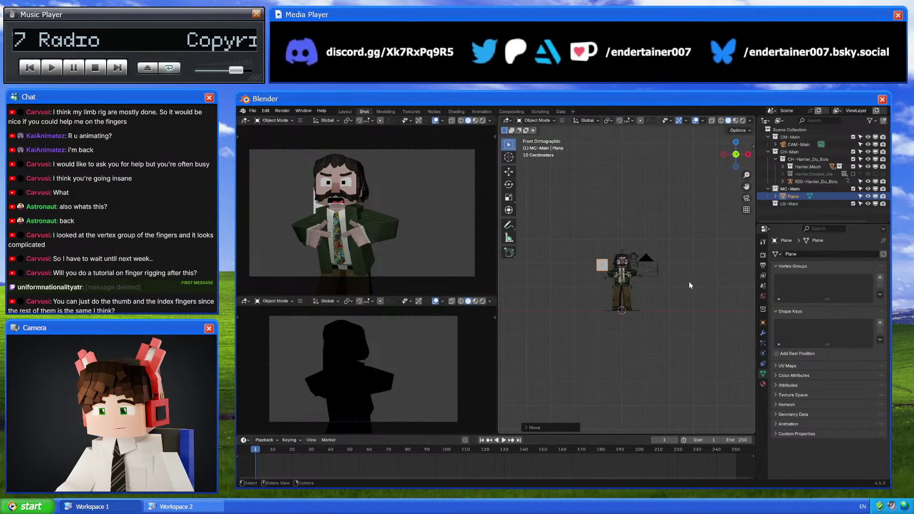
Move the plane farther out to the character's side so its full square clears the head in the camera view
{"action": "key", "text": "g"}
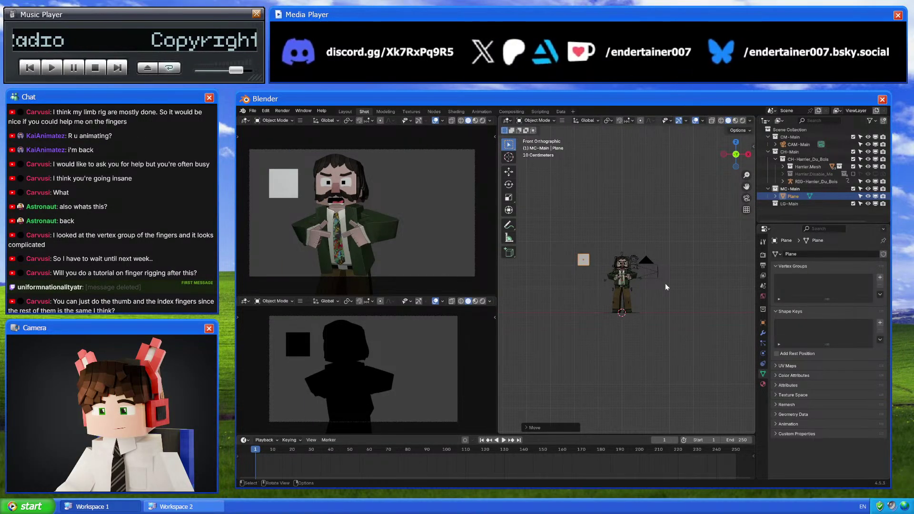
{"action": "scroll", "coordinate": [601, 279], "scroll_direction": "up", "scroll_amount": 3}
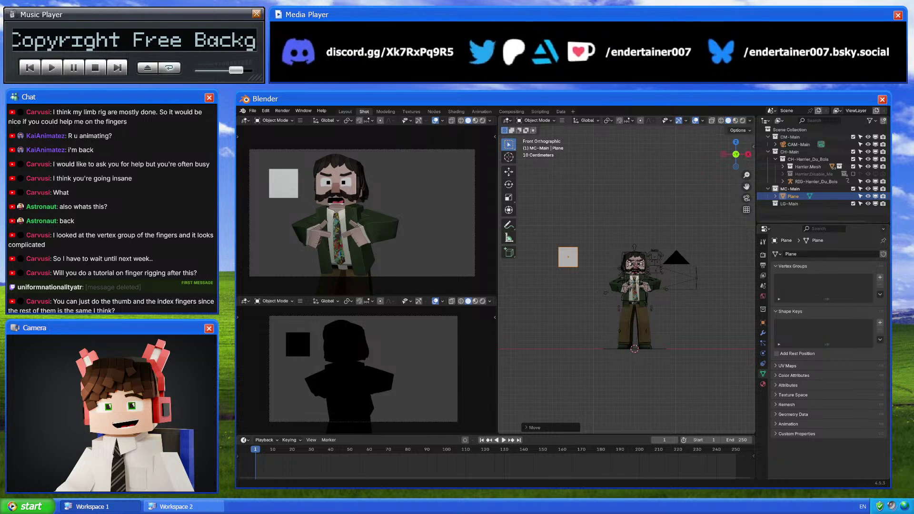
{"action": "scroll", "coordinate": [591, 269], "scroll_direction": "up", "scroll_amount": 3}
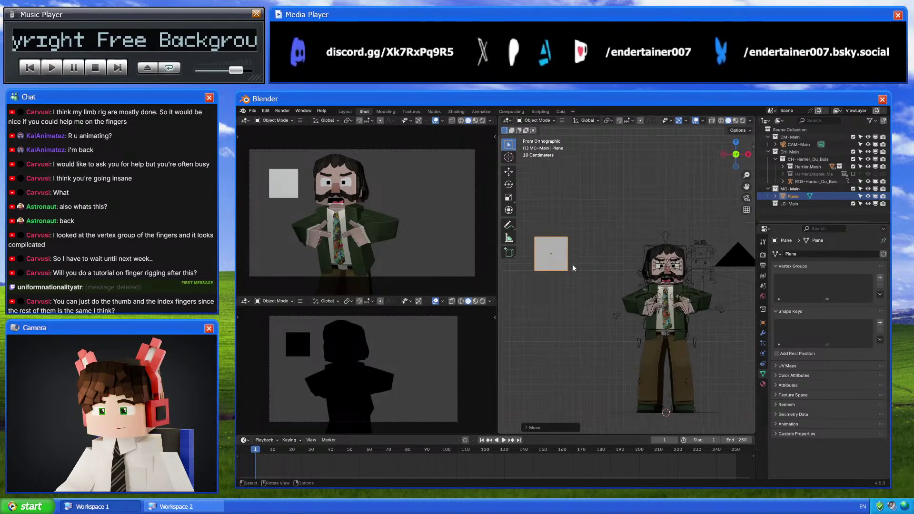
Divide the plane into four equal quads with one centred vertical and one centred horizontal loop cut
{"action": "key", "text": "Tab"}
{"action": "middle_click_drag", "start_coordinate": [572, 265], "coordinate": [590, 274], "text": "shift"}
{"action": "key", "text": "ctrl+r"}
{"action": "left_click", "coordinate": [576, 280]}
{"action": "right_click", "coordinate": [576, 280]}
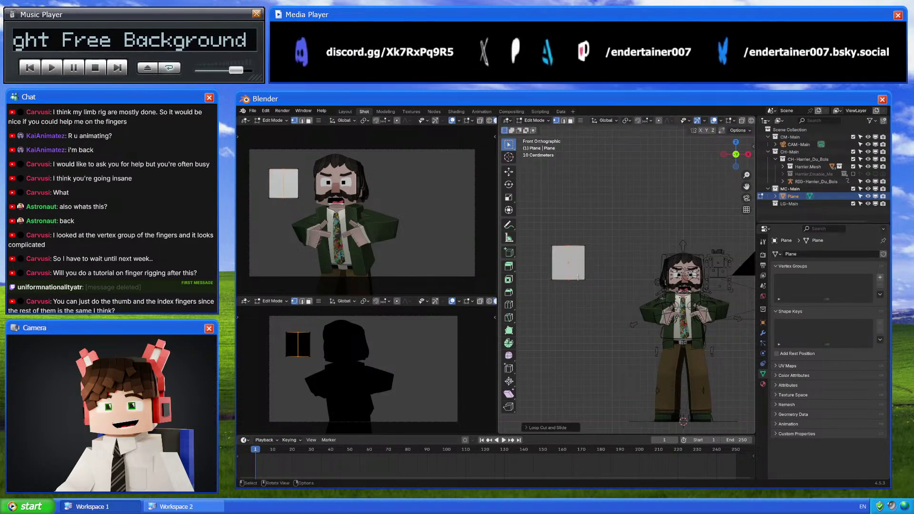
{"action": "key", "text": "ctrl+r"}
{"action": "left_click", "coordinate": [586, 264]}
{"action": "right_click", "coordinate": [586, 264]}
{"action": "scroll", "coordinate": [595, 246], "scroll_direction": "up", "scroll_amount": 2}
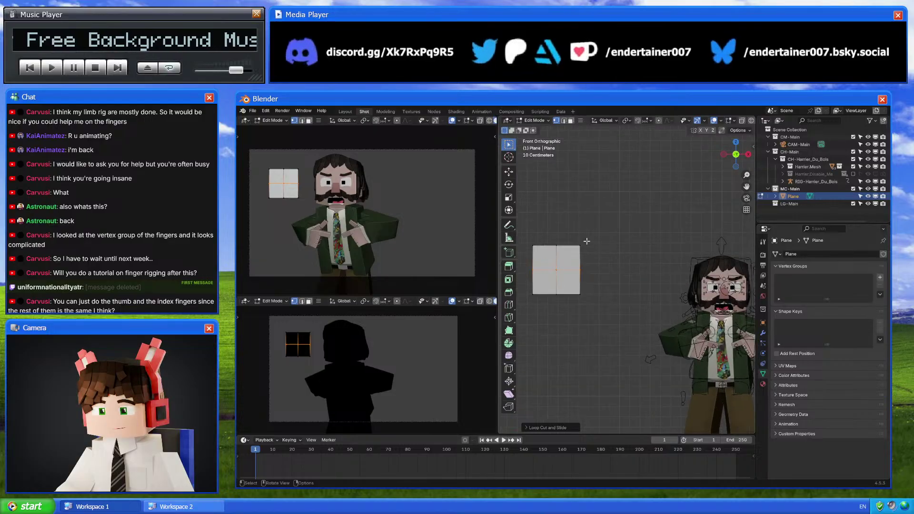
{"action": "left_click_drag", "start_coordinate": [574, 232], "coordinate": [610, 323]}
{"action": "key", "text": "g"}
{"action": "right_click", "coordinate": [630, 323]}
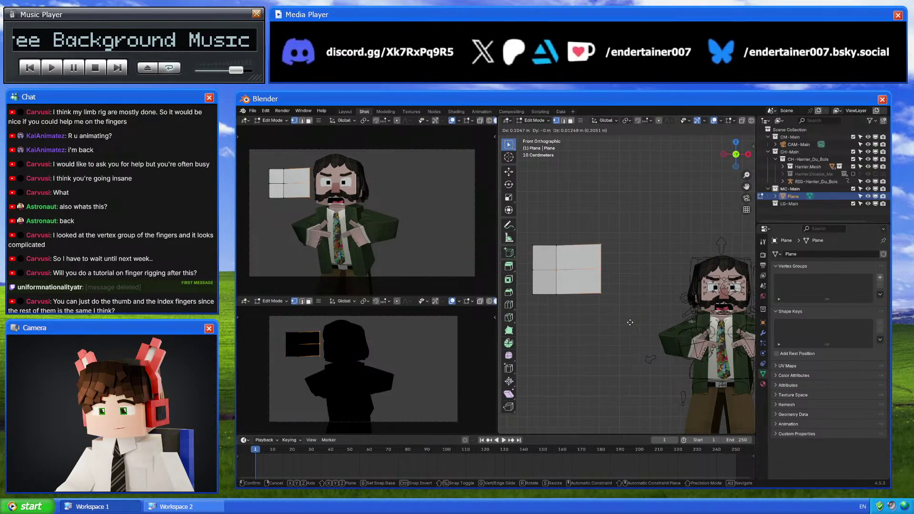
{"action": "key", "text": "g"}
{"action": "right_click", "coordinate": [630, 322]}
{"action": "key", "text": "Tab"}
{"action": "middle_click_drag", "start_coordinate": [630, 322], "coordinate": [641, 335]}
{"action": "key", "text": "Tab"}
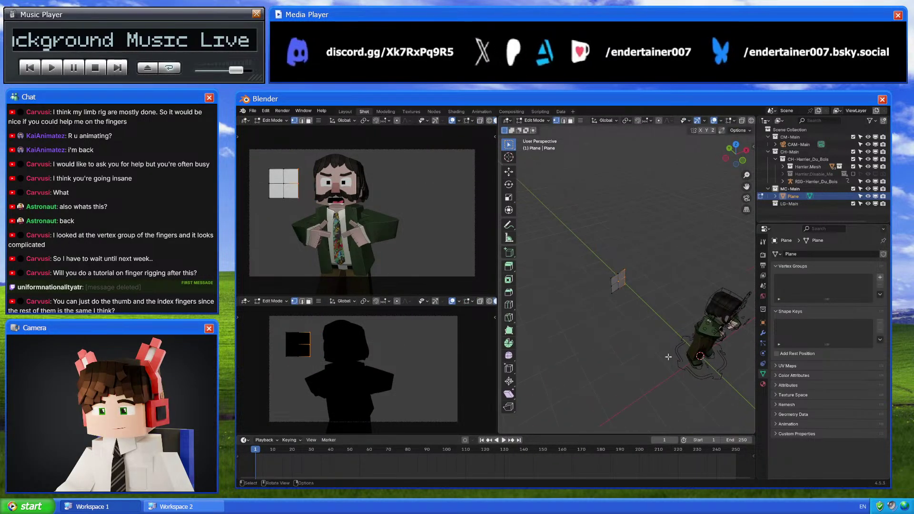
Try to widen the plane by moving its side vertices along the local X axis
{"action": "left_click", "coordinate": [742, 161]}
{"action": "scroll", "coordinate": [704, 324], "scroll_direction": "up", "scroll_amount": 3}
{"action": "key", "text": "g"}
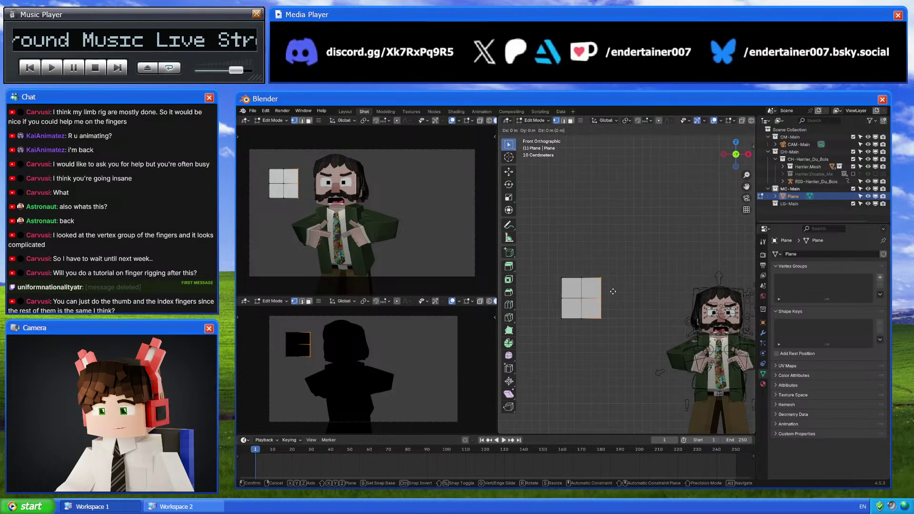
{"action": "key", "text": "x"}
{"action": "key", "text": "x"}
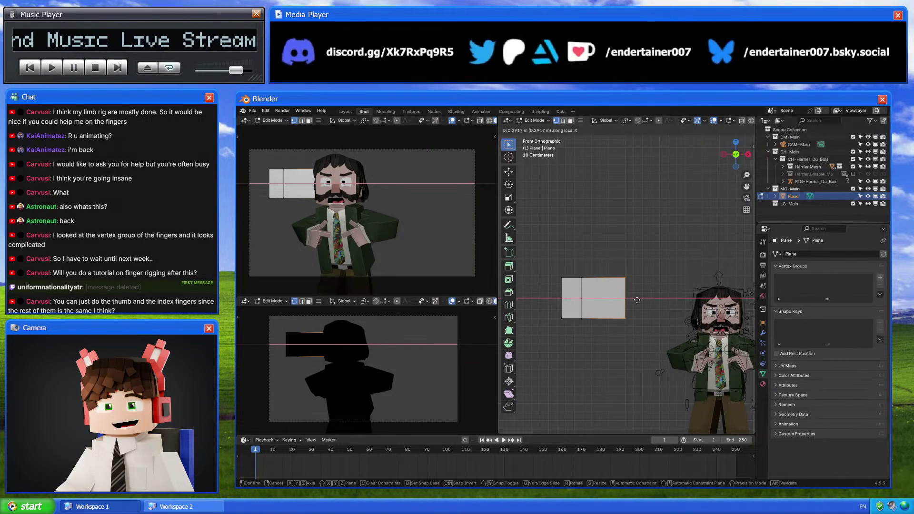
{"action": "left_click", "coordinate": [636, 291]}
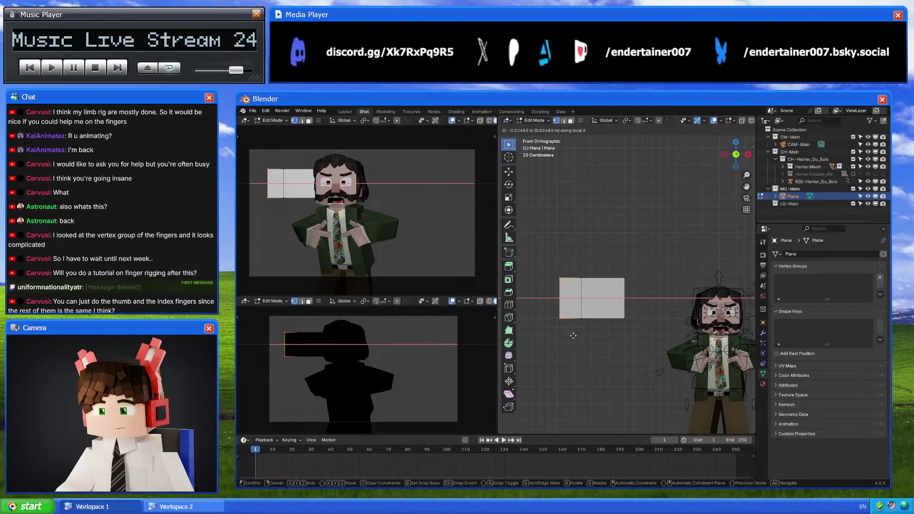
{"action": "key", "text": "ctrl+z"}
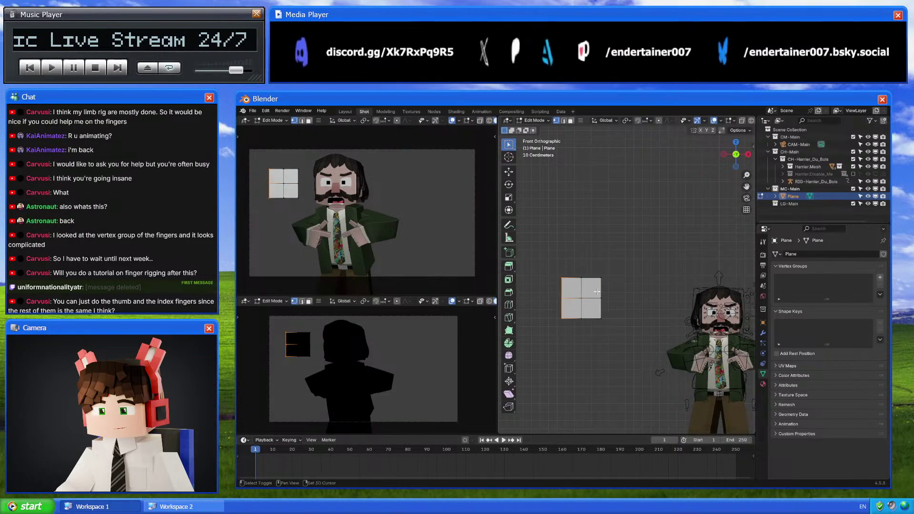
Scale the plane's outer side vertices along the local X axis to about twice the plane's width
{"action": "key", "text": "s"}
{"action": "key", "text": "x"}
{"action": "key", "text": "x"}
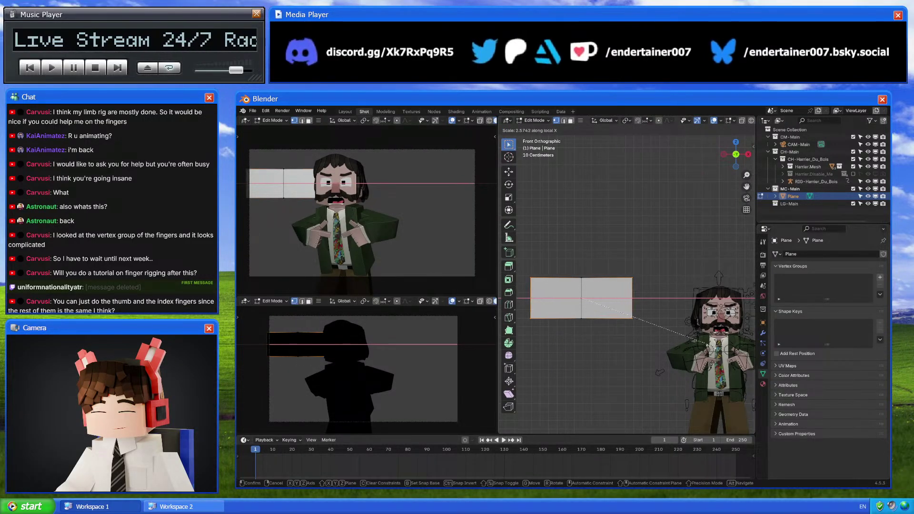
{"action": "left_click", "coordinate": [683, 350]}
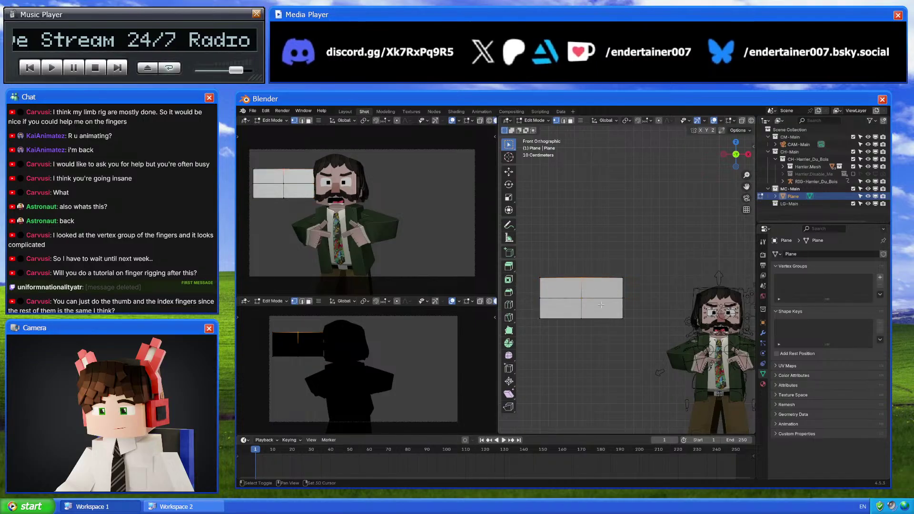
Scale the upper and lower middle vertices apart along local Y by about 1.65 to shape the plane into a hexagon
{"action": "key", "text": "s"}
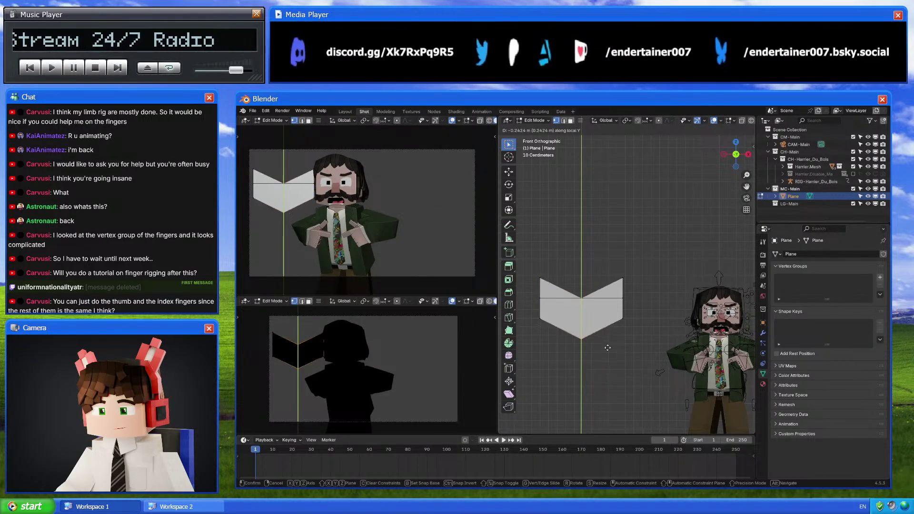
{"action": "key", "text": "Escape"}
{"action": "key", "text": "s"}
{"action": "key", "text": "y"}
{"action": "key", "text": "y"}
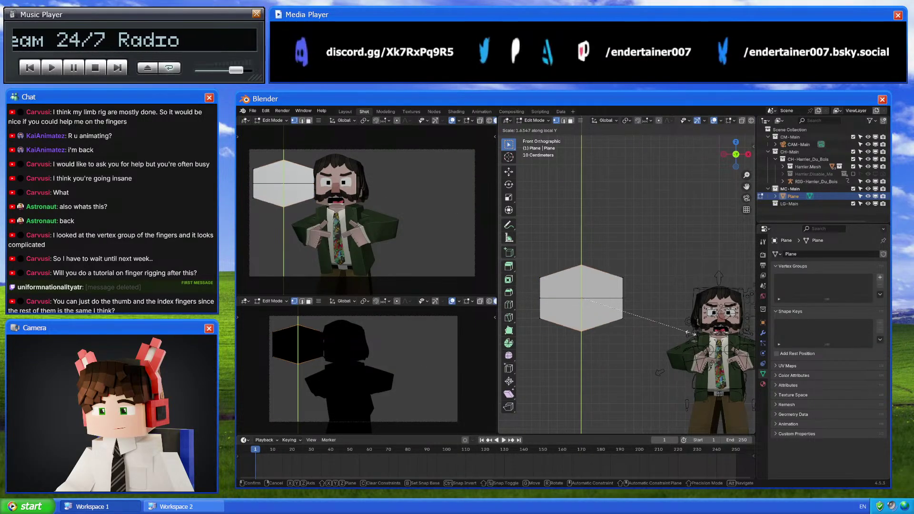
{"action": "left_click", "coordinate": [688, 334]}
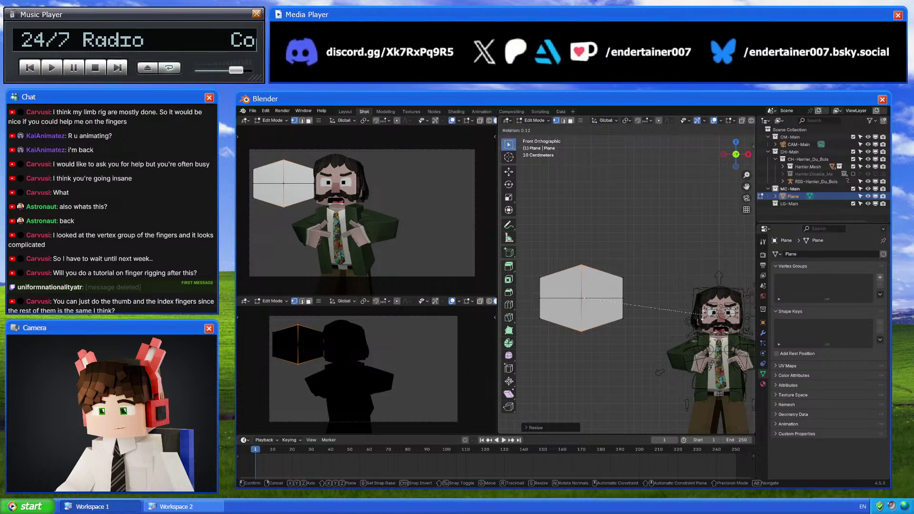
{"action": "key", "text": "Tab"}
Tilt the hexagon a few degrees counterclockwise and move it slightly upward in the camera view
{"action": "key", "text": "r"}
{"action": "right_click", "coordinate": [702, 297]}
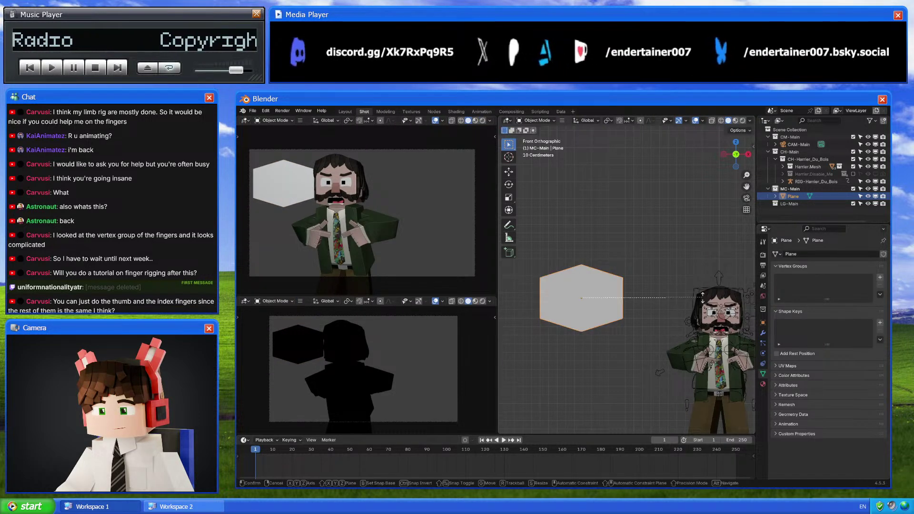
{"action": "key", "text": "r"}
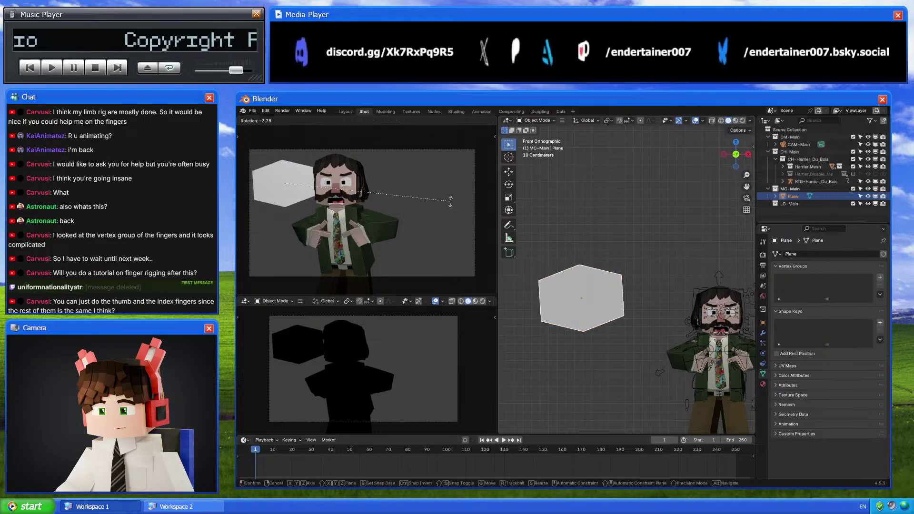
{"action": "right_click", "coordinate": [453, 199]}
{"action": "key", "text": "g"}
{"action": "right_click", "coordinate": [415, 268]}
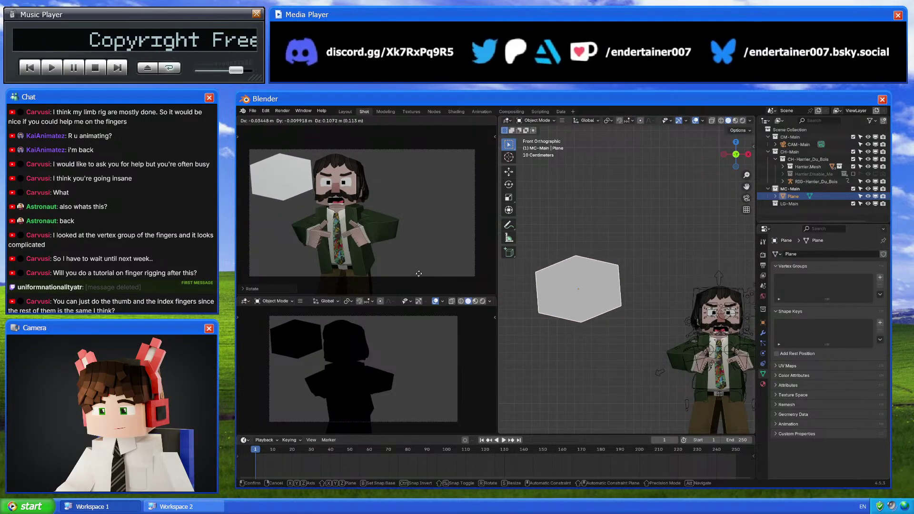
Subdivide the hexagon's lower edge nearest the character with two cuts
{"action": "key", "text": "Tab"}
{"action": "scroll", "coordinate": [615, 314], "scroll_direction": "up", "scroll_amount": 1}
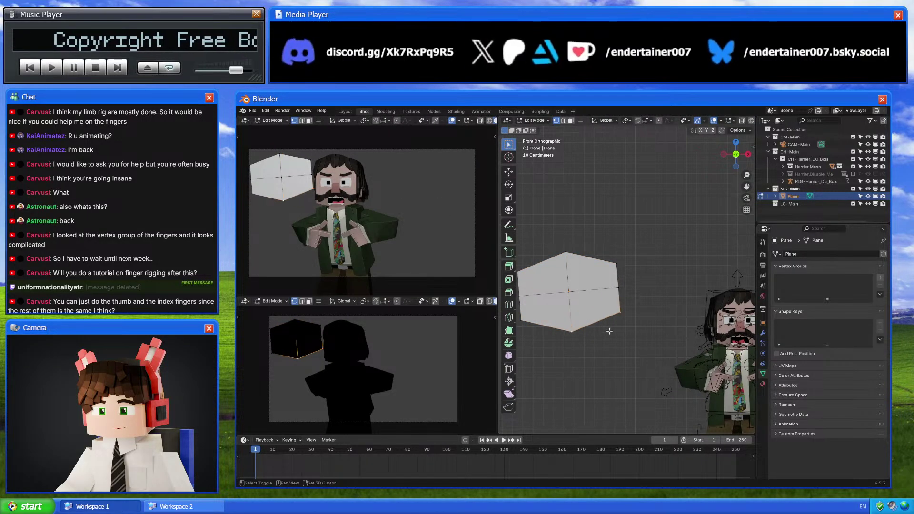
{"action": "right_click", "coordinate": [657, 297]}
{"action": "left_click", "coordinate": [662, 296]}
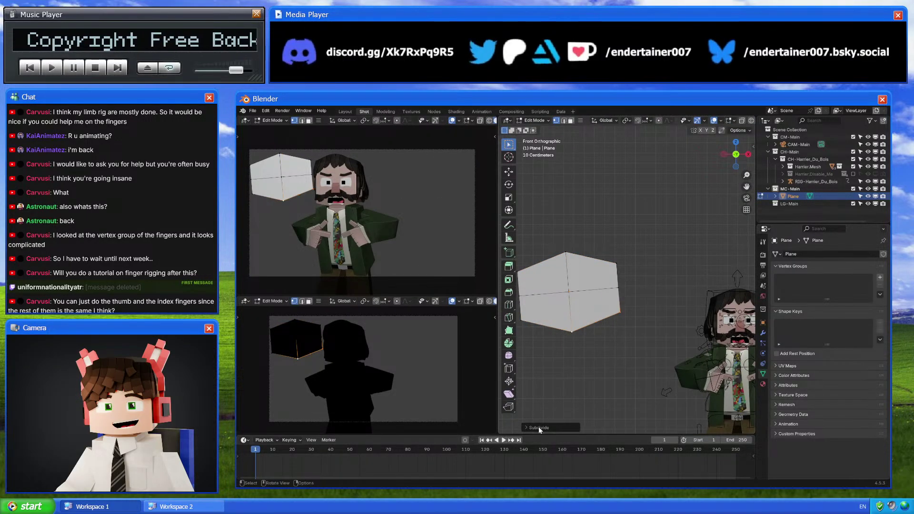
{"action": "left_click", "coordinate": [577, 428]}
{"action": "middle_click_drag", "start_coordinate": [594, 329], "coordinate": [604, 309], "text": "shift"}
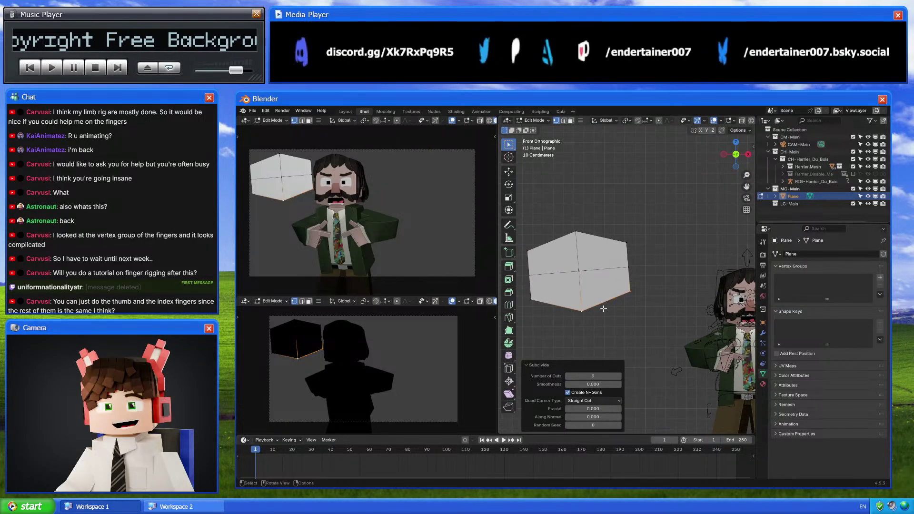
Extrude the middle segment of the subdivided lower edge twice toward the character's mouth to form a speech bubble tail
{"action": "key", "text": "2"}
{"action": "left_click", "coordinate": [606, 301]}
{"action": "key", "text": "e"}
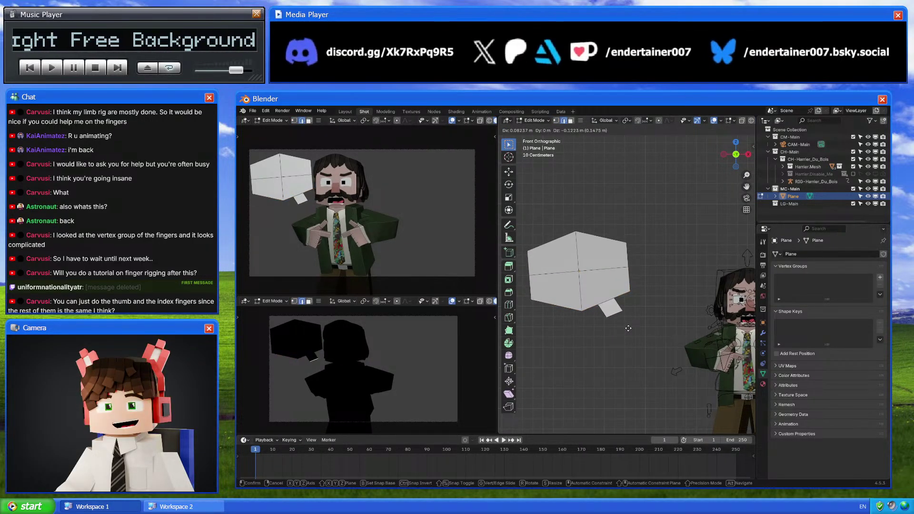
{"action": "right_click", "coordinate": [614, 322]}
{"action": "key", "text": "e"}
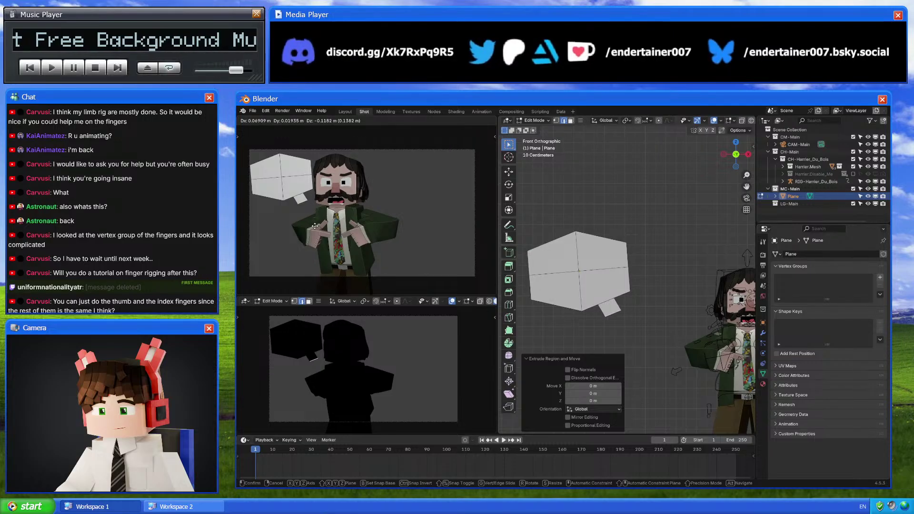
{"action": "left_click", "coordinate": [381, 236]}
{"action": "scroll", "coordinate": [378, 239], "scroll_direction": "up", "scroll_amount": 3}
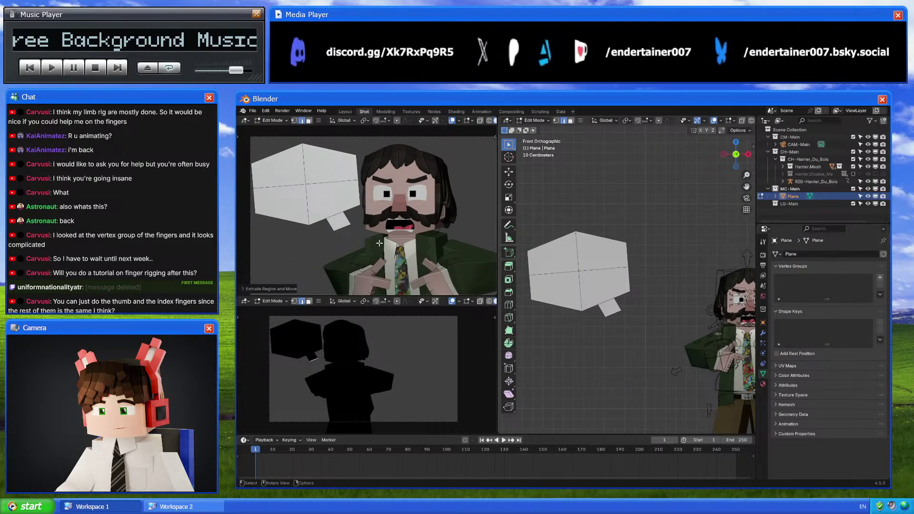
{"action": "key", "text": "e"}
{"action": "left_click", "coordinate": [391, 255]}
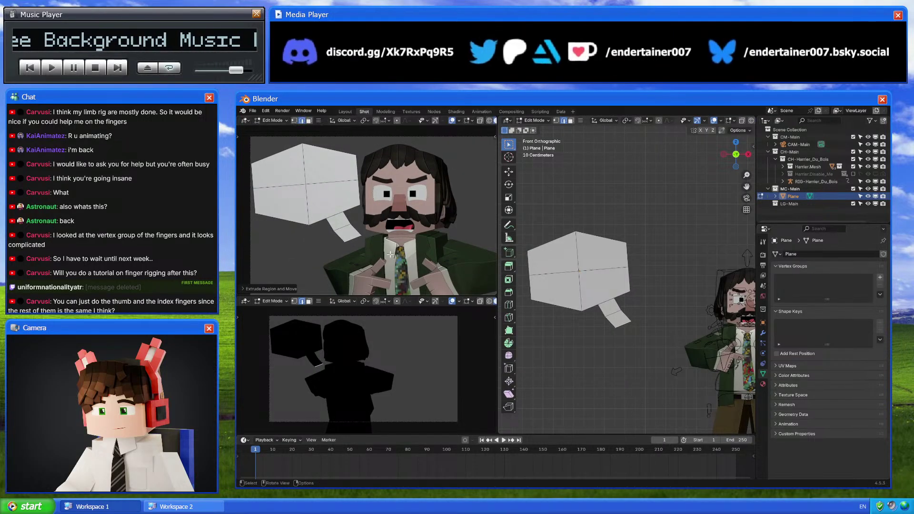
Merge the tail's end vertices with Collapse and move the resulting tip toward the character's mouth
{"action": "key", "text": "1"}
{"action": "right_click", "coordinate": [439, 245]}
{"action": "mouse_move", "coordinate": [416, 381]}
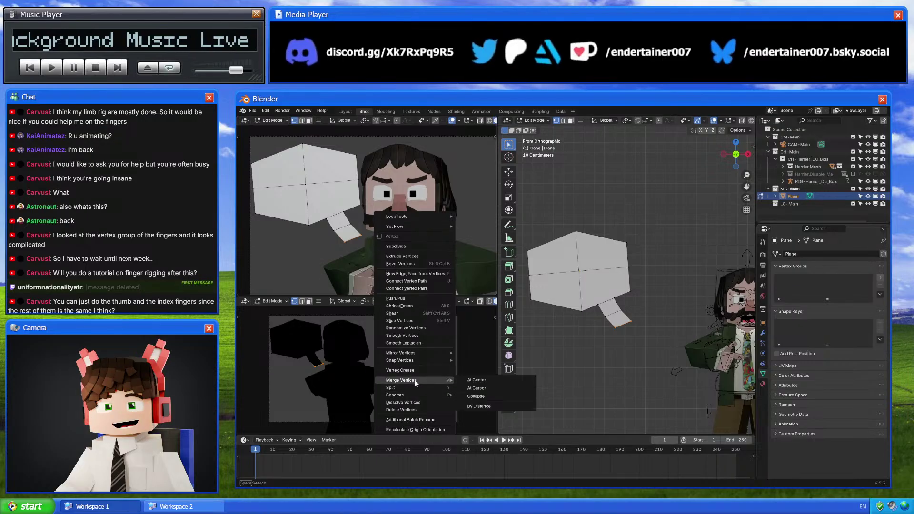
{"action": "left_click", "coordinate": [493, 399]}
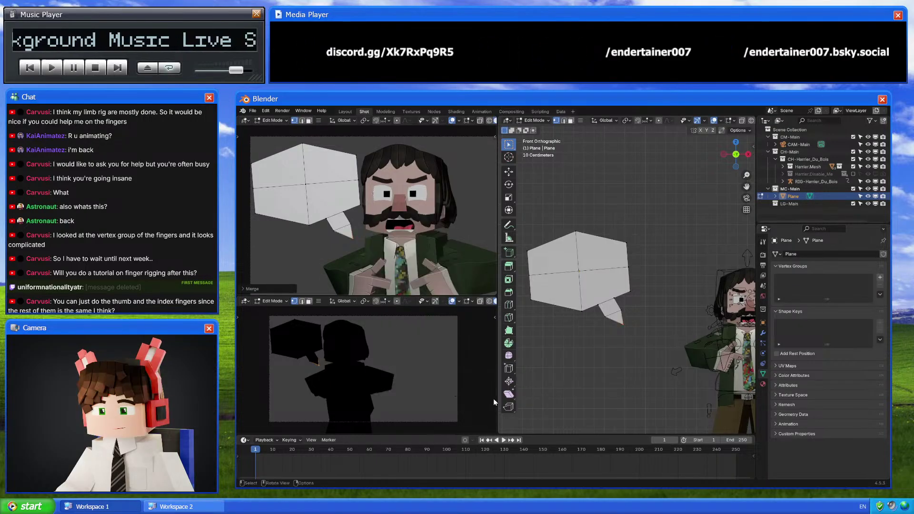
{"action": "key", "text": "g"}
{"action": "left_click", "coordinate": [384, 248]}
Reposition the tail's middle vertices and tip to form a bent, pointed tail, and return to Object Mode
{"action": "left_click", "coordinate": [347, 221]}
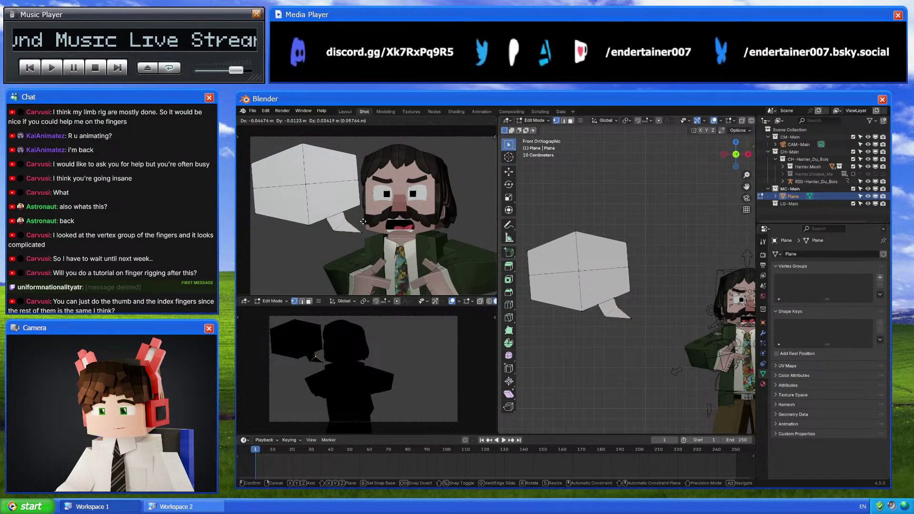
{"action": "key", "text": "g"}
{"action": "left_click", "coordinate": [334, 224]}
{"action": "left_click", "coordinate": [328, 220]}
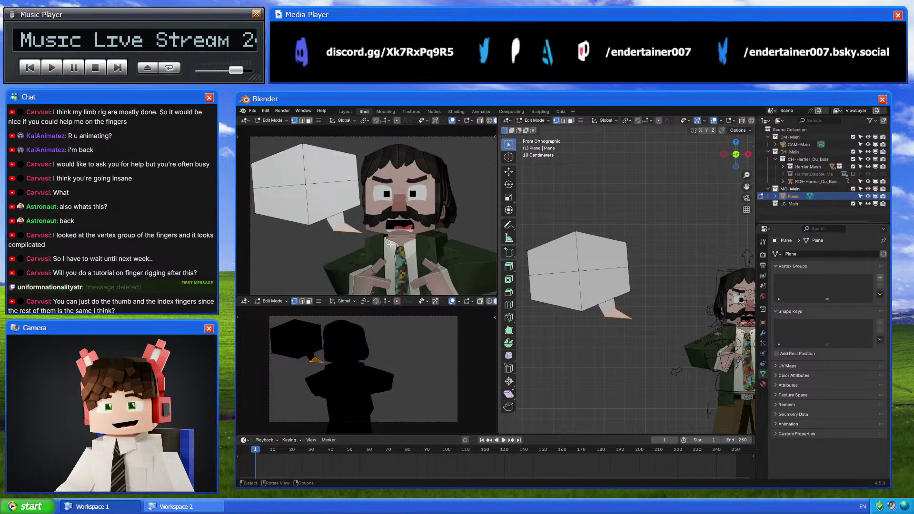
{"action": "key", "text": "g"}
{"action": "left_click", "coordinate": [365, 231]}
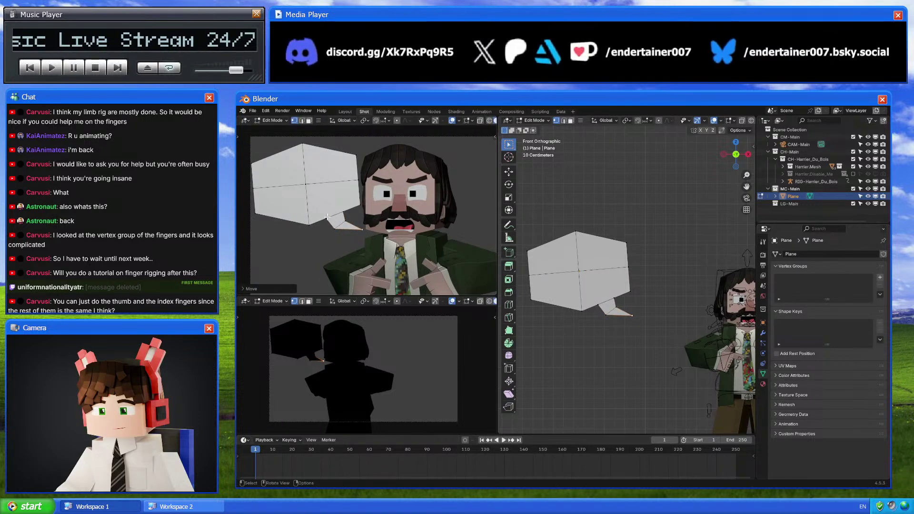
{"action": "key", "text": "g"}
{"action": "left_click", "coordinate": [381, 254]}
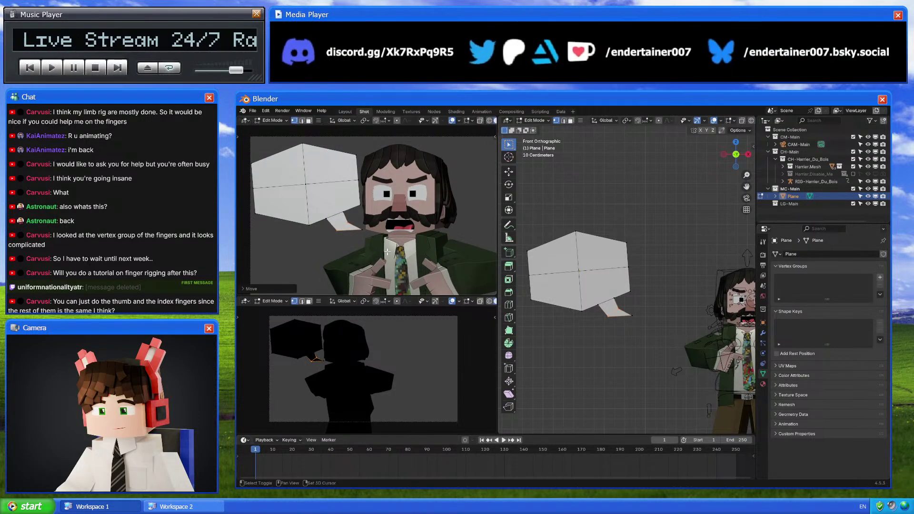
{"action": "scroll", "coordinate": [395, 247], "scroll_direction": "down", "scroll_amount": 3}
{"action": "key", "text": "Tab"}
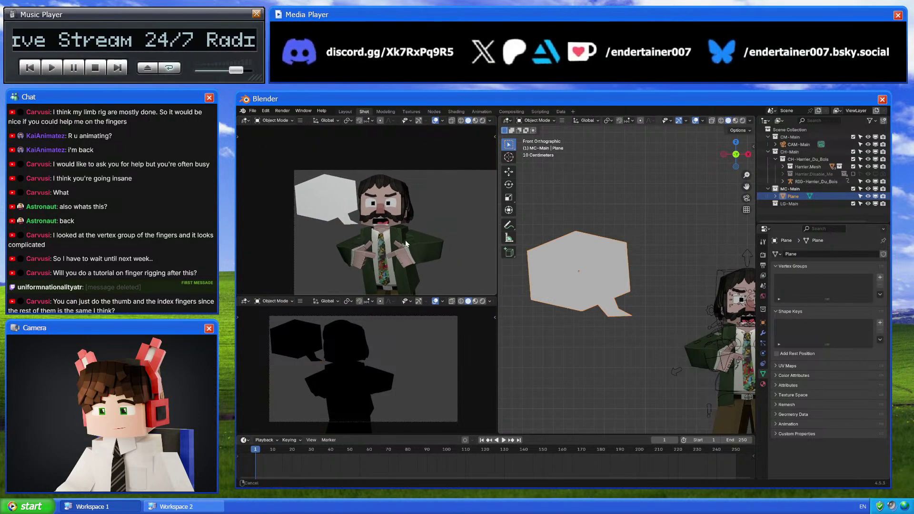
{"action": "scroll", "coordinate": [406, 244], "scroll_direction": "down", "scroll_amount": 2}
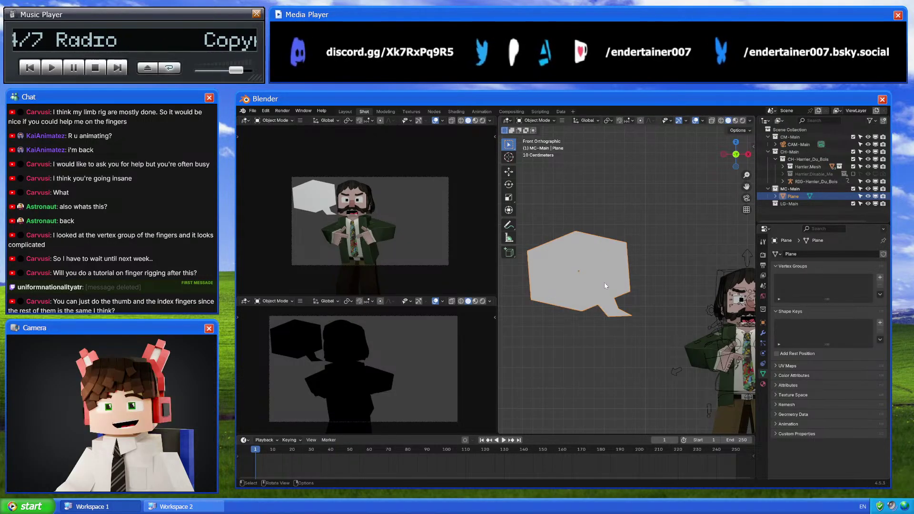
Create a new collection inside the MC-Main collection
{"action": "left_click", "coordinate": [791, 189]}
{"action": "right_click", "coordinate": [781, 188]}
{"action": "left_click", "coordinate": [776, 188]}
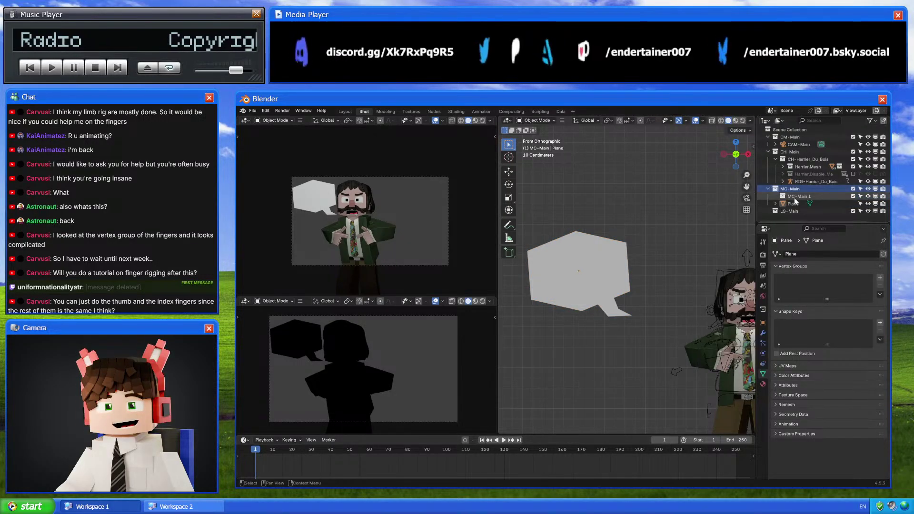
Rename the new collection inside MC-Main as MC-Speech_Bubble
{"action": "double_click", "coordinate": [804, 196]}
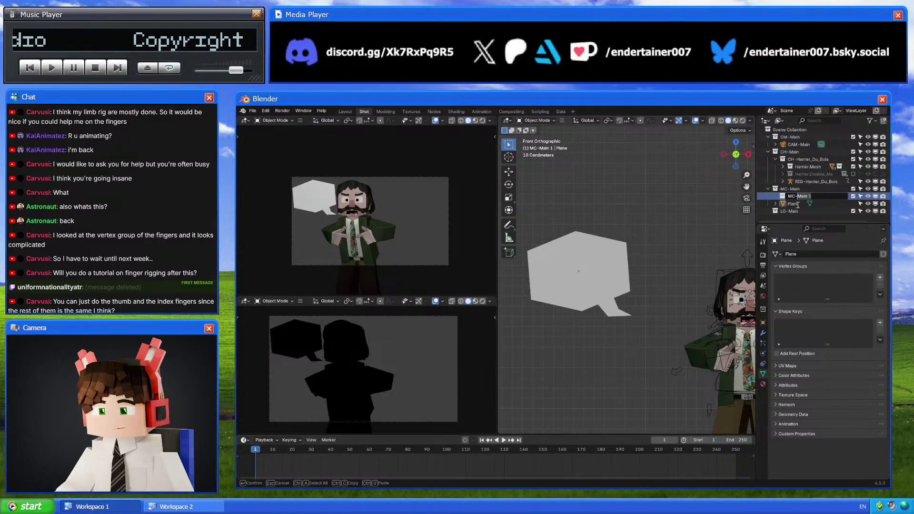
{"action": "type", "text": "MC-Speech_Bubble"}
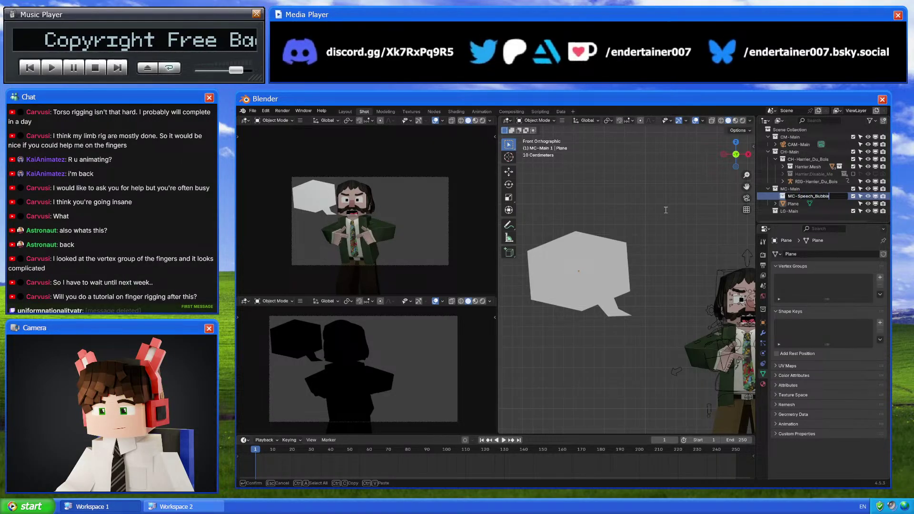
{"action": "key", "text": "Return"}
Create a collection named MC-Speech1 inside MC-Speech_Bubble and move the speech bubble's Plane object into it
{"action": "right_click", "coordinate": [804, 196]}
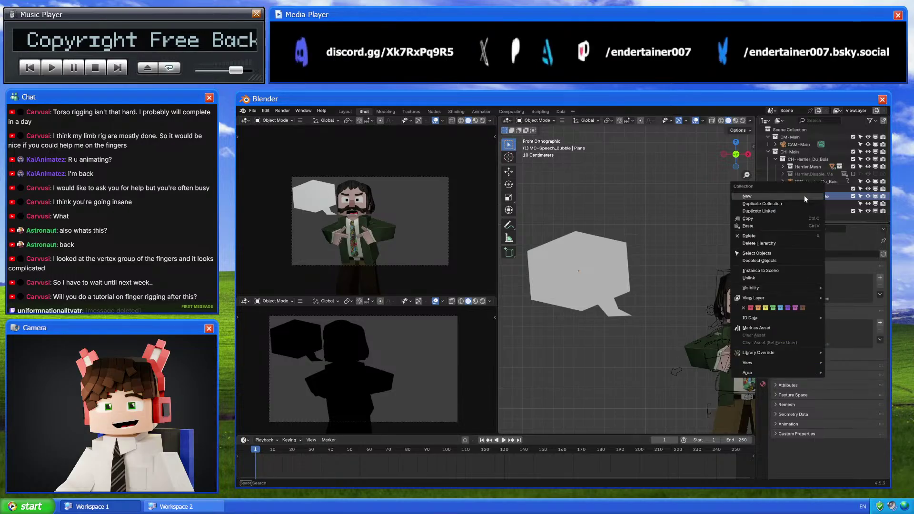
{"action": "left_click", "coordinate": [804, 195]}
{"action": "double_click", "coordinate": [812, 203]}
{"action": "double_click", "coordinate": [827, 209]}
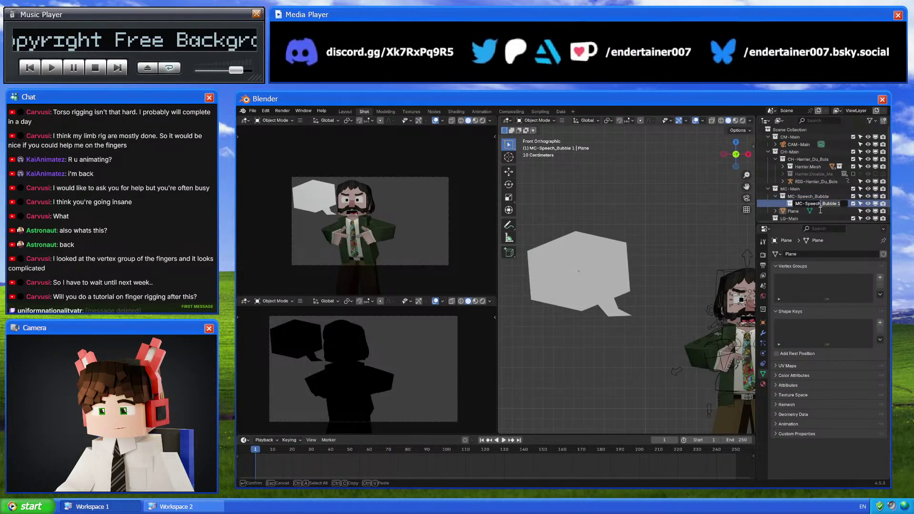
{"action": "key", "text": "BackSpace"}
{"action": "key", "text": "BackSpace"}
{"action": "key", "text": "Return"}
{"action": "left_click_drag", "start_coordinate": [792, 211], "coordinate": [810, 205]}
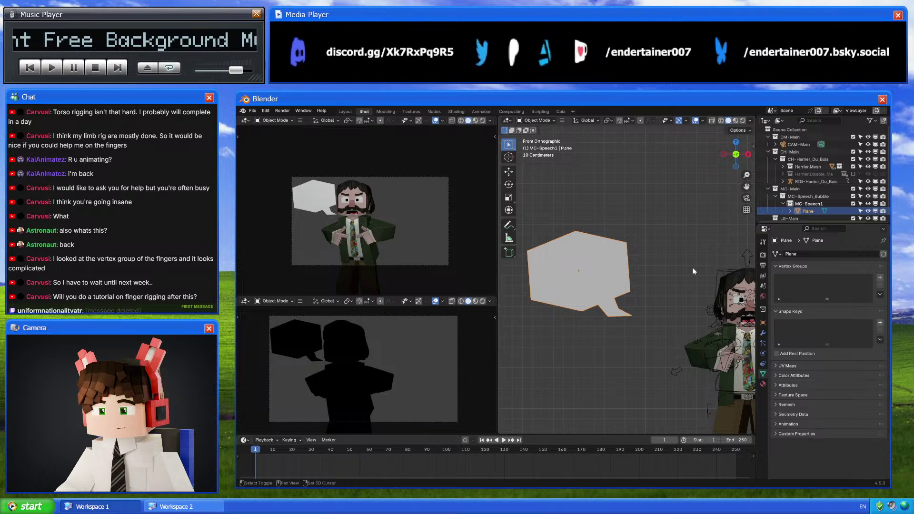
Add a text object and match it to the speech bubble by copying and pasting the Plane's global transform
{"action": "key", "text": "shift+a"}
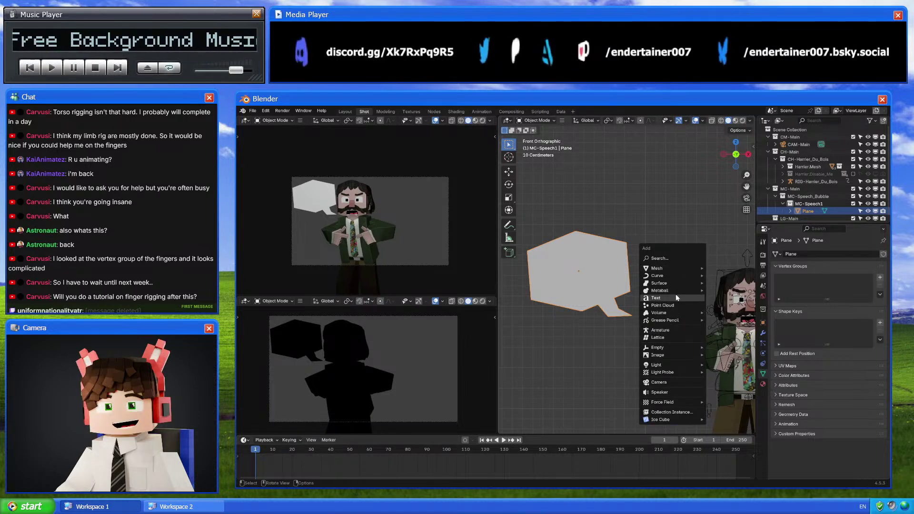
{"action": "left_click", "coordinate": [656, 297]}
{"action": "scroll", "coordinate": [666, 293], "scroll_direction": "down", "scroll_amount": 8}
{"action": "key", "text": "n"}
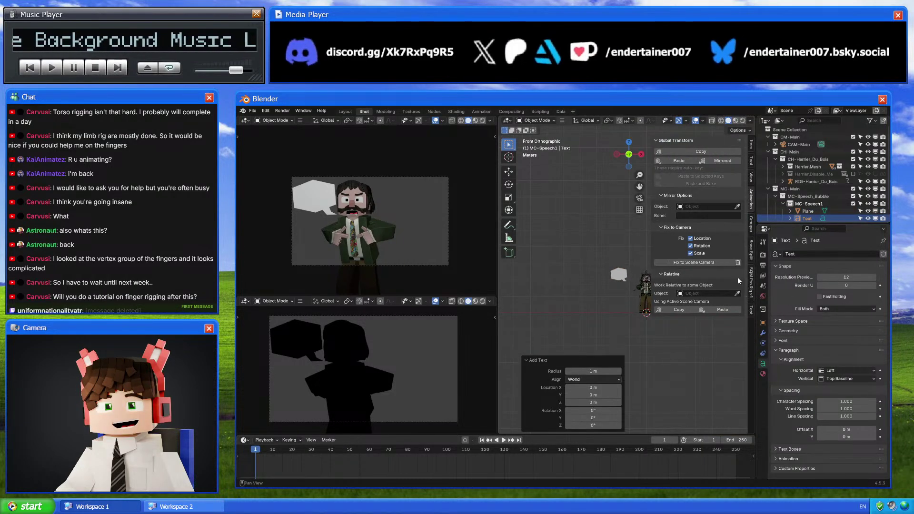
{"action": "middle_click_drag", "start_coordinate": [562, 212], "coordinate": [621, 261]}
{"action": "left_click", "coordinate": [620, 263]}
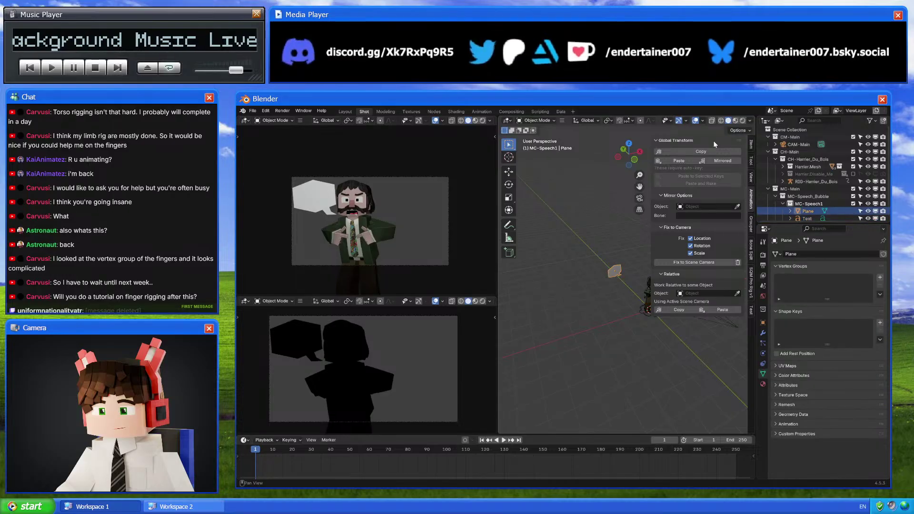
{"action": "middle_click_drag", "start_coordinate": [554, 245], "coordinate": [595, 252]}
{"action": "scroll", "coordinate": [882, 203], "scroll_direction": "down", "scroll_amount": 1}
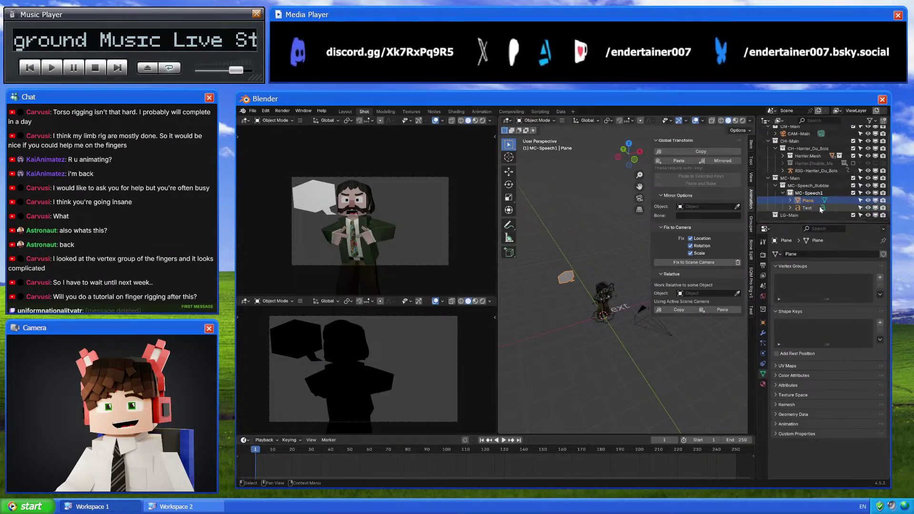
{"action": "left_click", "coordinate": [807, 207]}
{"action": "left_click", "coordinate": [681, 161]}
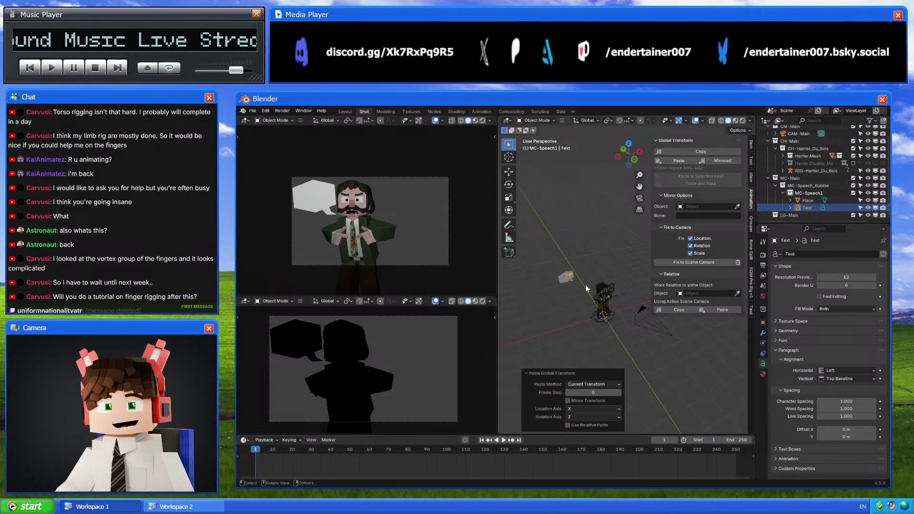
{"action": "key", "text": "n"}
Move the text about 0.05 m along its local Z axis so it sits in front of the speech bubble
{"action": "key", "text": "KP_1"}
{"action": "scroll", "coordinate": [652, 293], "scroll_direction": "up", "scroll_amount": 3}
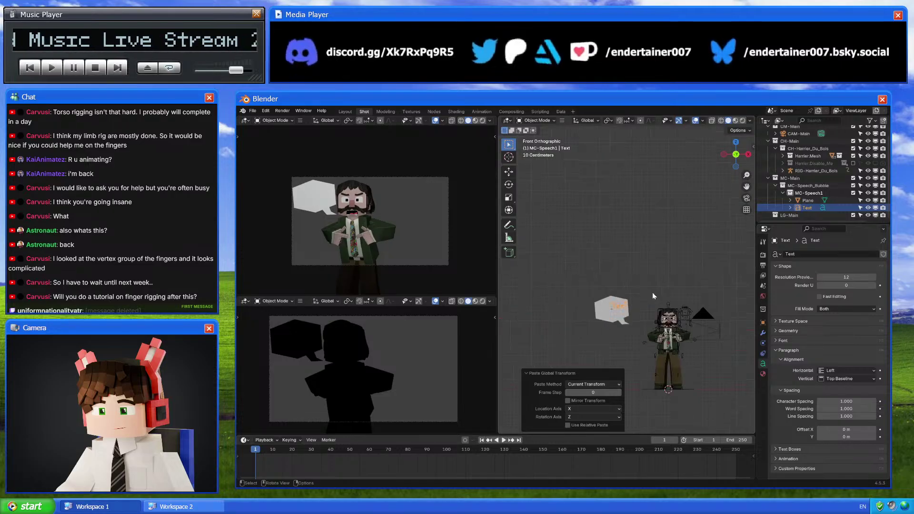
{"action": "middle_click_drag", "start_coordinate": [652, 292], "coordinate": [666, 328]}
{"action": "key", "text": "g"}
{"action": "key", "text": "z"}
{"action": "key", "text": "z"}
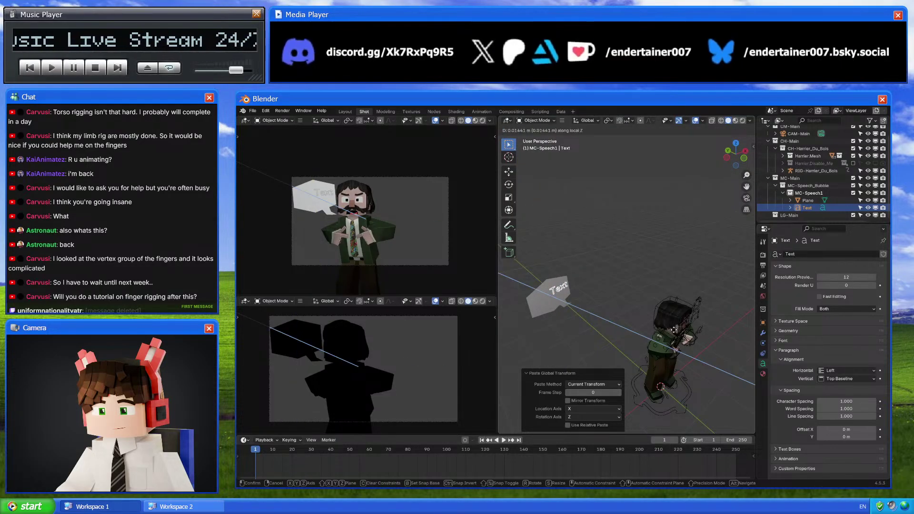
{"action": "left_click", "coordinate": [666, 326]}
Assign the existing unused material named Material to the text and set its base color to black
{"action": "left_click", "coordinate": [763, 373]}
{"action": "left_click", "coordinate": [776, 286]}
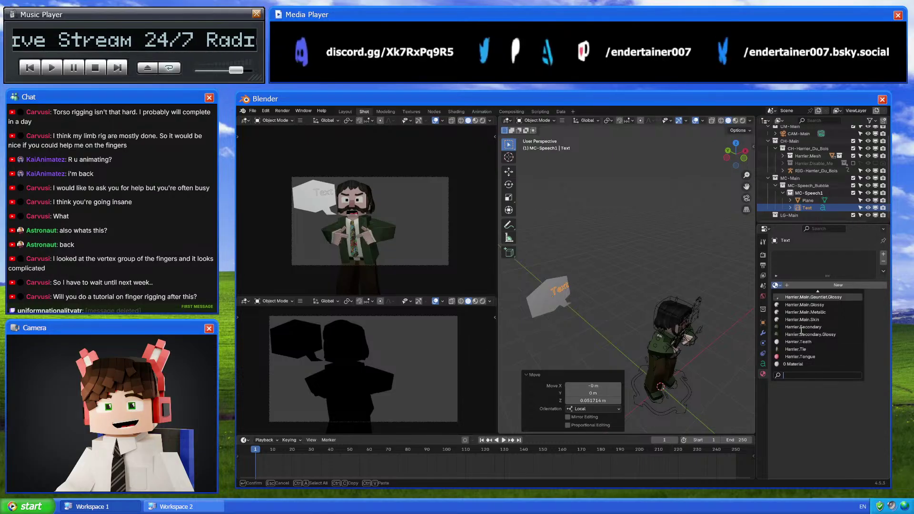
{"action": "left_click", "coordinate": [804, 364]}
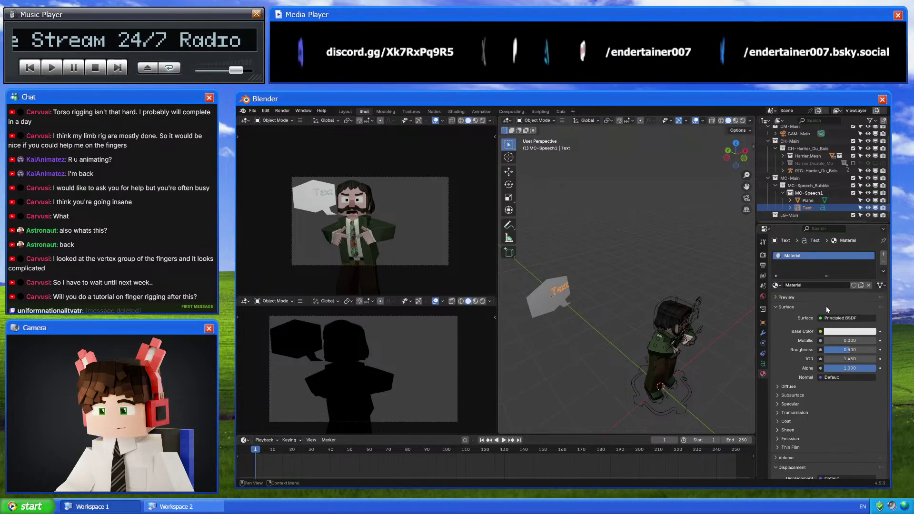
{"action": "left_click", "coordinate": [850, 332]}
{"action": "left_click_drag", "start_coordinate": [842, 302], "coordinate": [810, 302]}
Expand the text material's Viewport Display settings
{"action": "scroll", "coordinate": [821, 422], "scroll_direction": "down", "scroll_amount": 3}
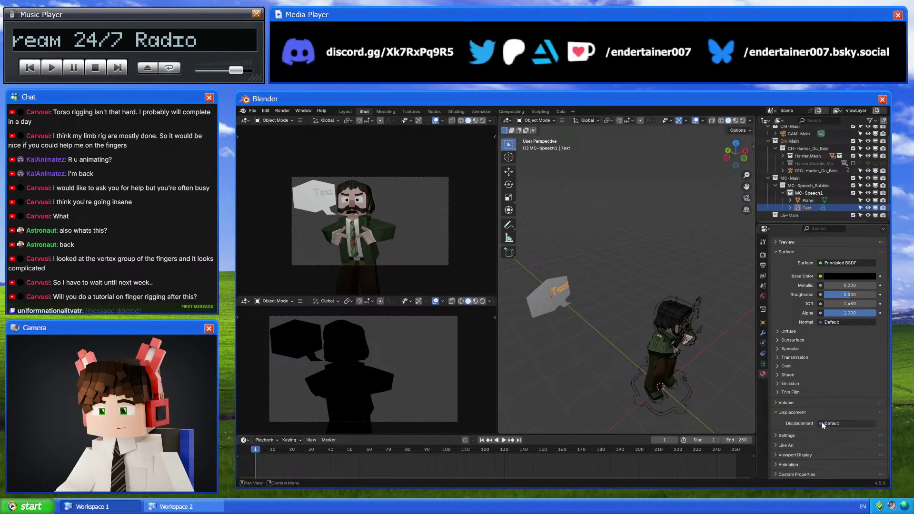
{"action": "left_click", "coordinate": [805, 455]}
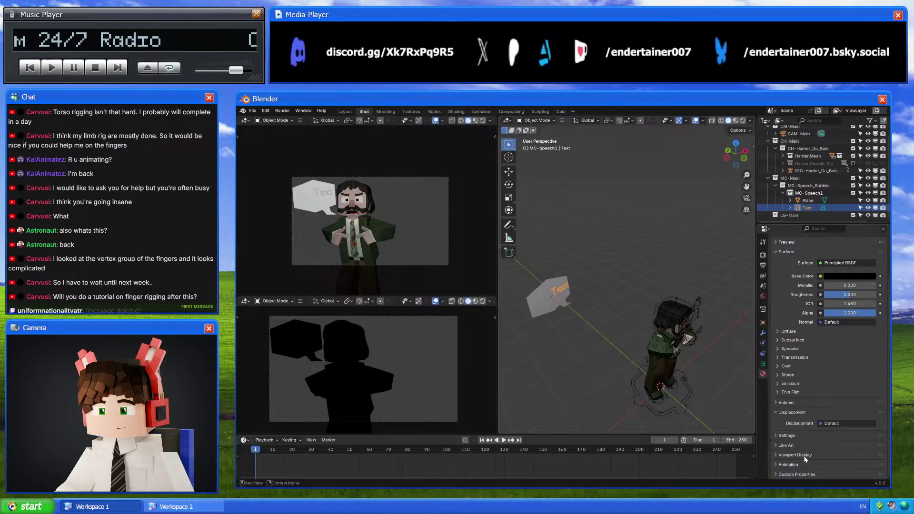
{"action": "scroll", "coordinate": [817, 466], "scroll_direction": "down", "scroll_amount": 2}
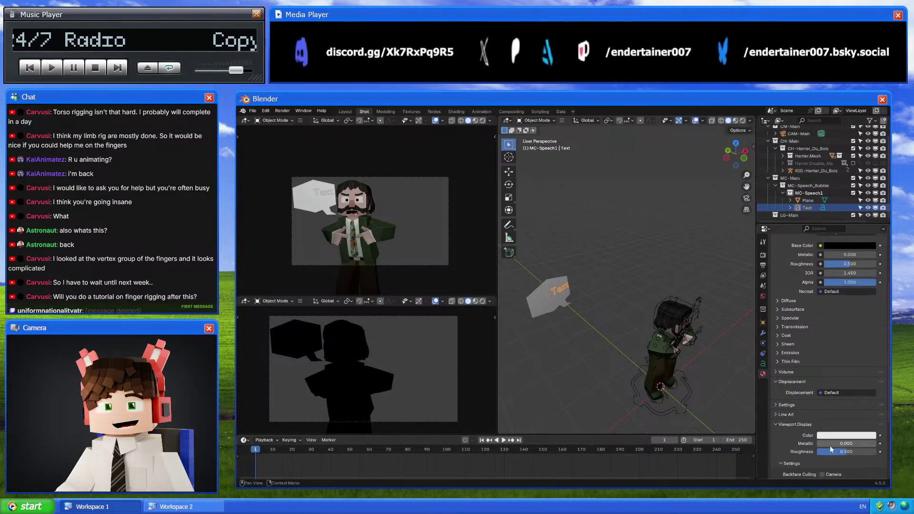
Set the text material's viewport display colour to black
{"action": "left_click", "coordinate": [832, 437]}
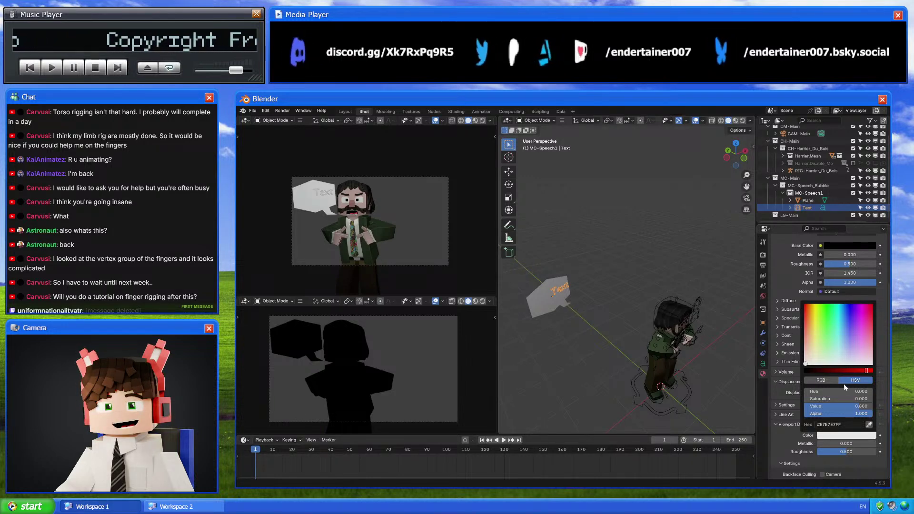
{"action": "left_click_drag", "start_coordinate": [823, 372], "coordinate": [806, 370]}
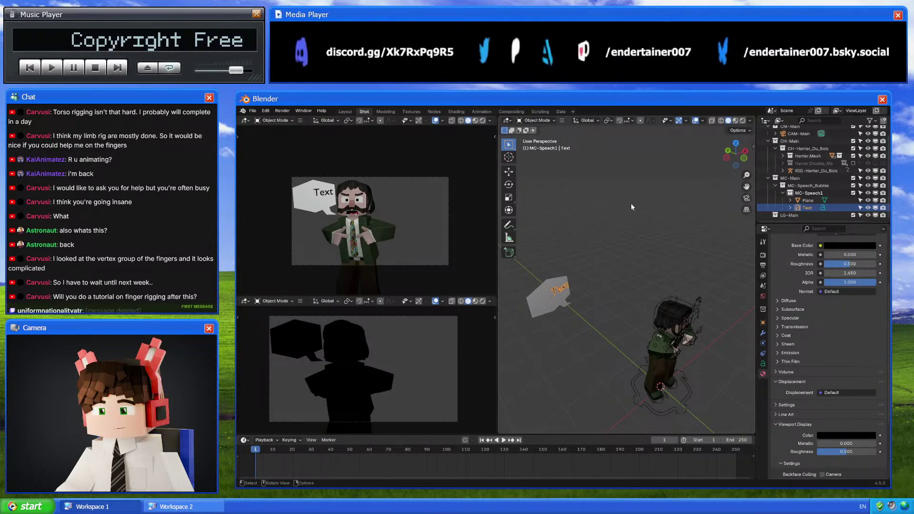
Replace the speech bubble's text with "Kim!", "My tie is" and "talking to me!" on three lines, working in front view
{"action": "left_click", "coordinate": [741, 158]}
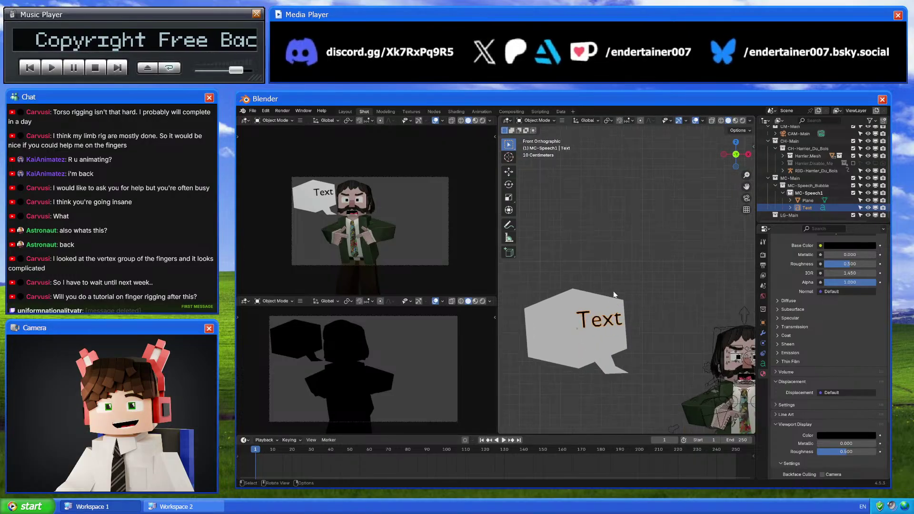
{"action": "scroll", "coordinate": [613, 294], "scroll_direction": "up", "scroll_amount": 2}
{"action": "key", "text": "Tab"}
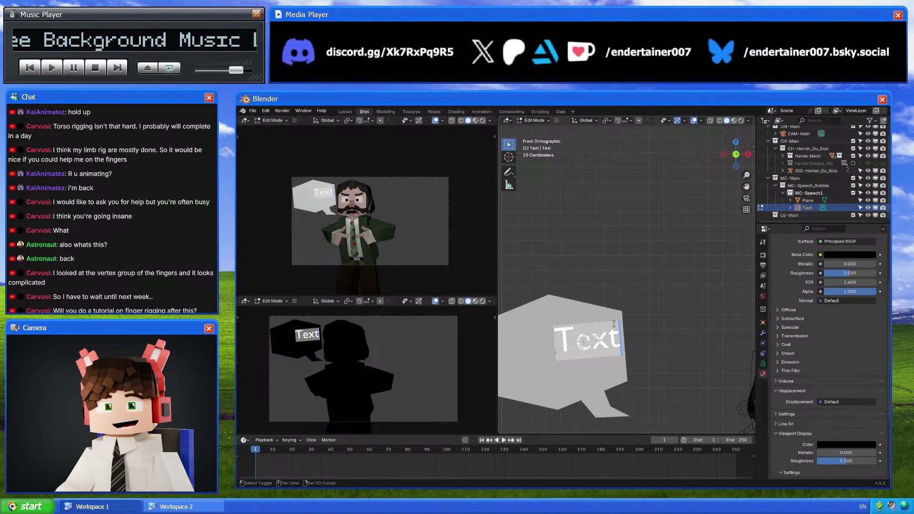
{"action": "type", "text": "Kim!"}
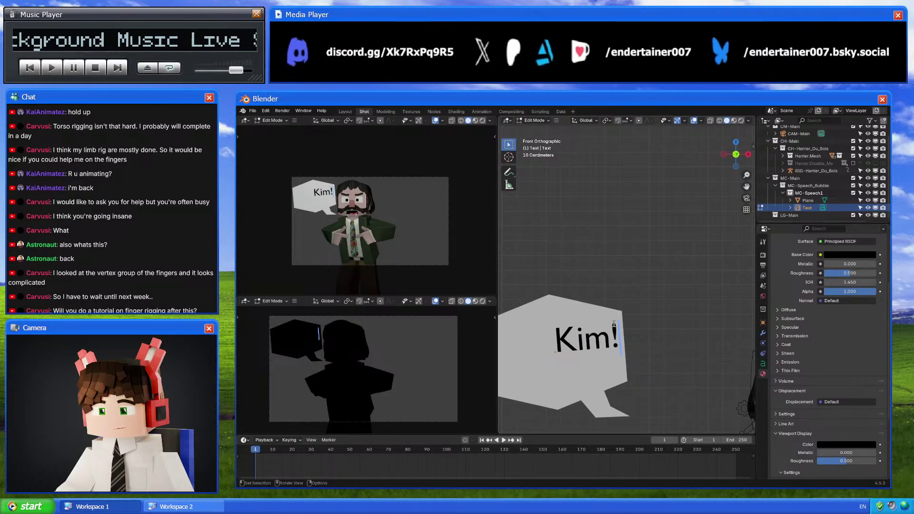
{"action": "key", "text": "BackSpace"}
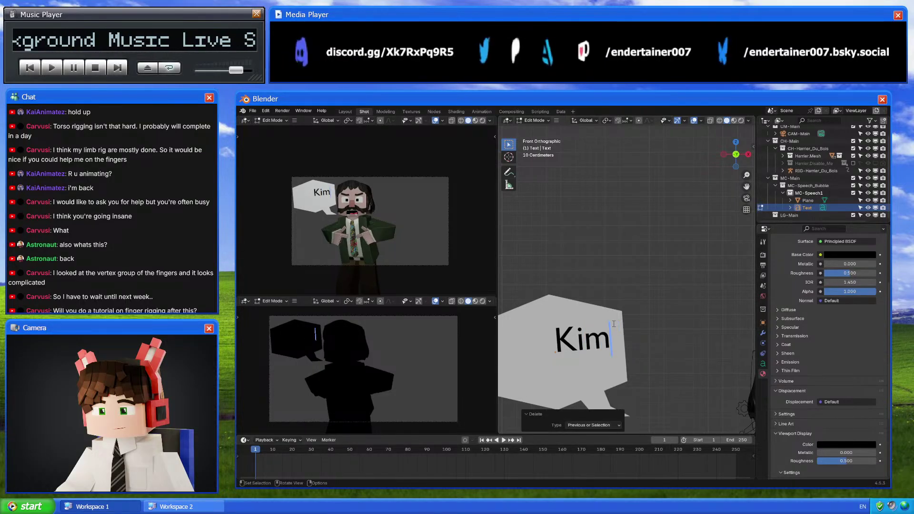
{"action": "type", "text": "! "}
{"action": "type", "text": "M"}
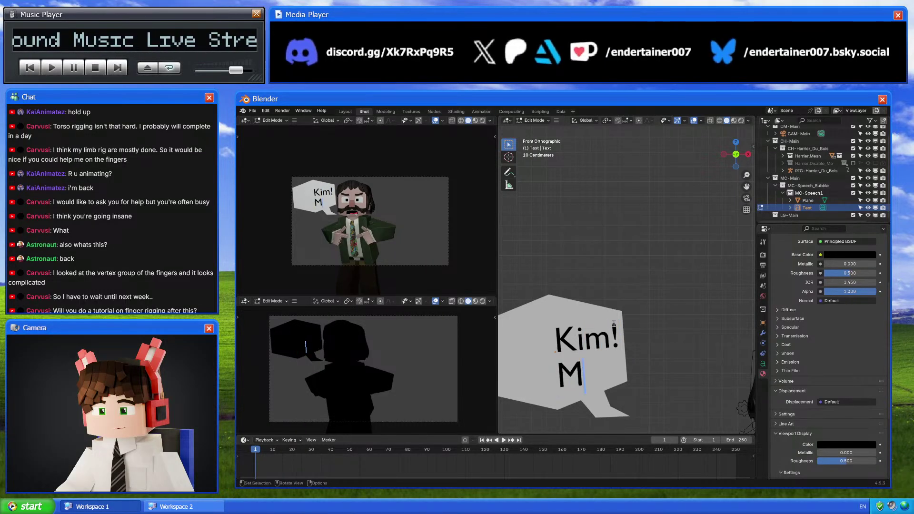
{"action": "type", "text": "y tie is "}
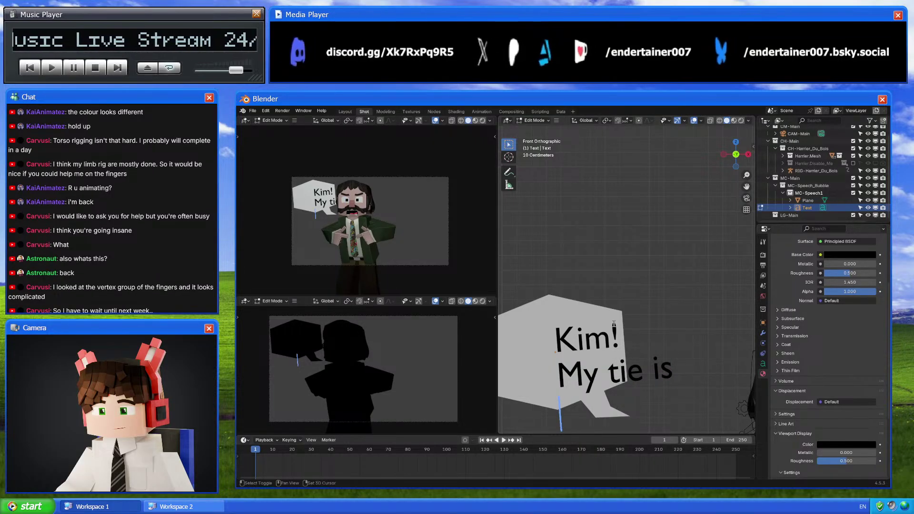
{"action": "type", "text": "talking"}
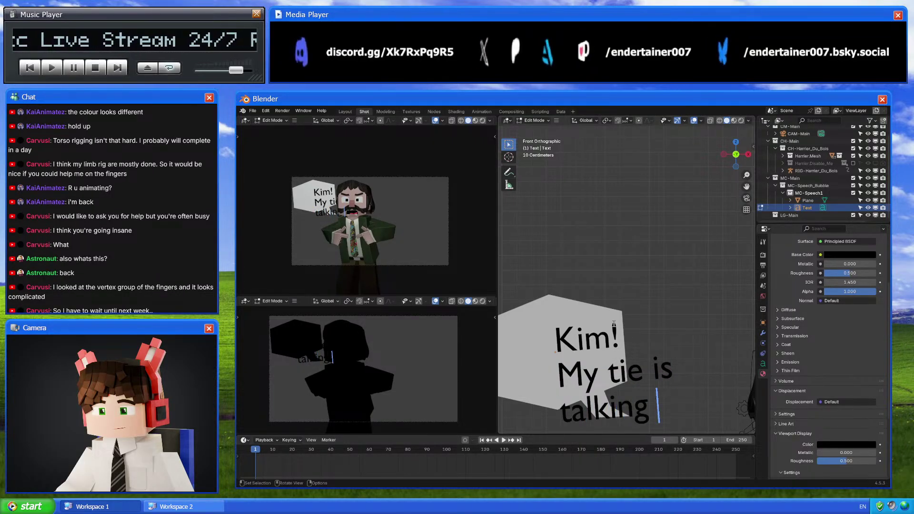
{"action": "type", "text": " to me!"}
{"action": "key", "text": "Tab"}
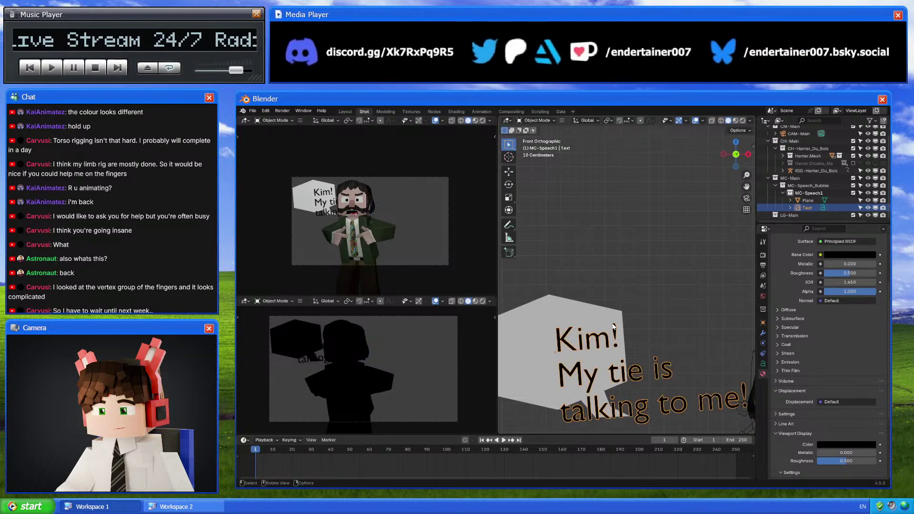
Set the text object's horizontal paragraph alignment to Center
{"action": "scroll", "coordinate": [826, 295], "scroll_direction": "down", "scroll_amount": 1}
{"action": "left_click", "coordinate": [763, 364]}
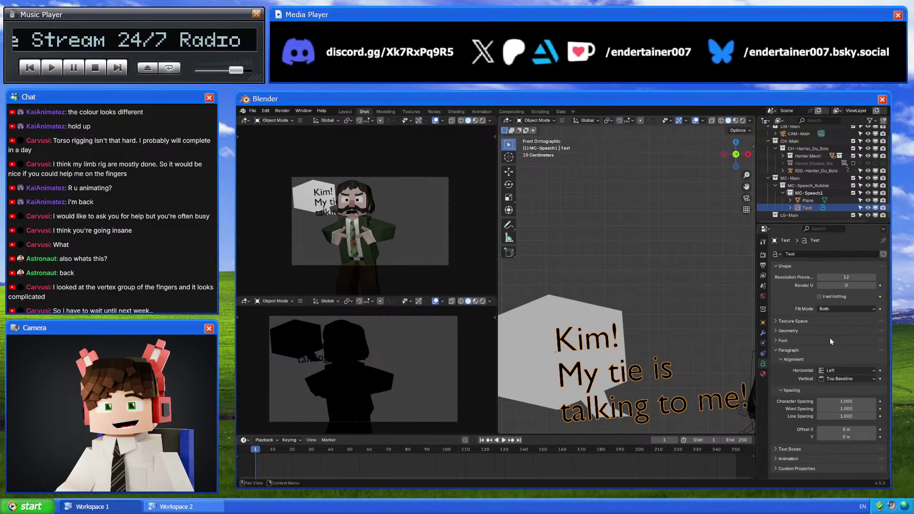
{"action": "left_click", "coordinate": [847, 371]}
{"action": "left_click", "coordinate": [841, 388]}
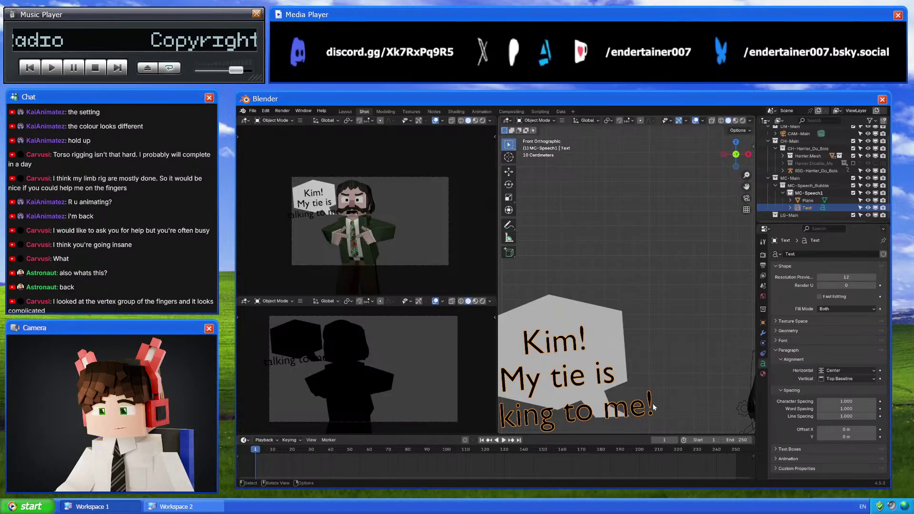
Review the text material's base colour and viewport display settings
{"action": "left_click", "coordinate": [763, 374]}
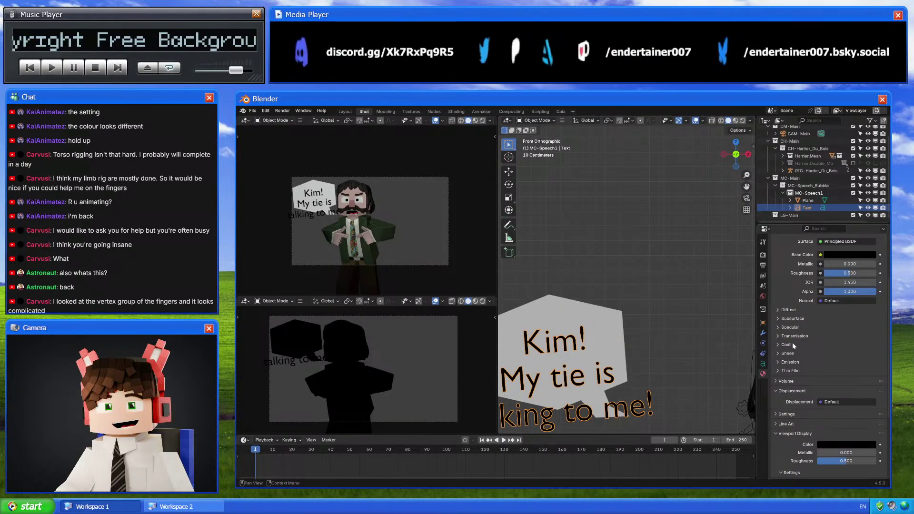
{"action": "scroll", "coordinate": [807, 351], "scroll_direction": "up", "scroll_amount": 3}
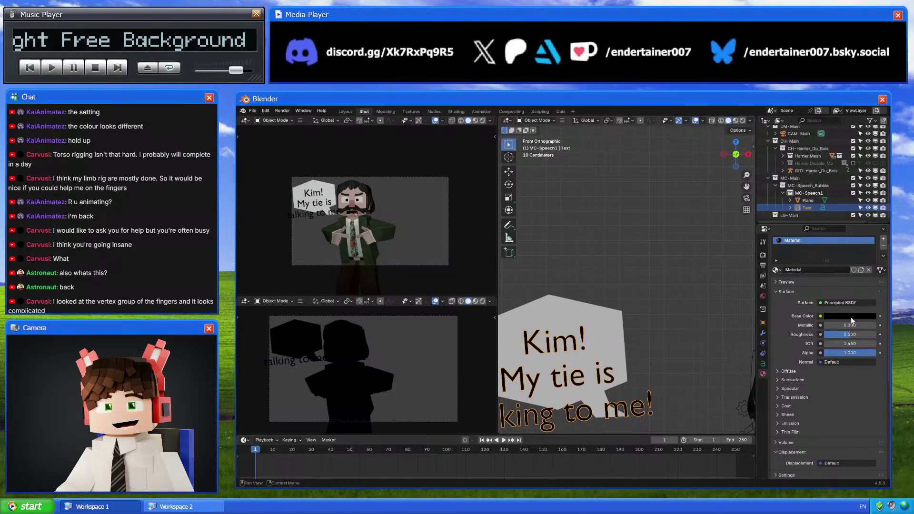
{"action": "scroll", "coordinate": [812, 324], "scroll_direction": "down", "scroll_amount": 3}
{"action": "scroll", "coordinate": [854, 290], "scroll_direction": "up", "scroll_amount": 2}
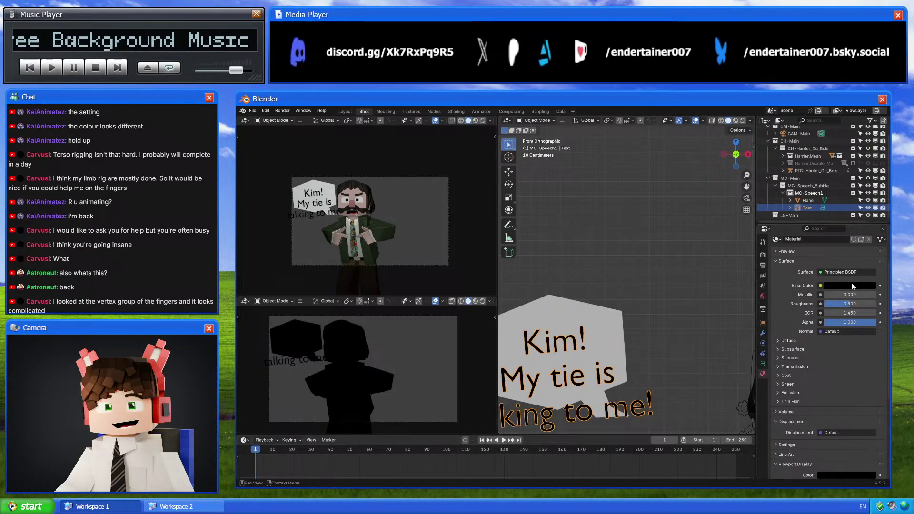
{"action": "scroll", "coordinate": [848, 348], "scroll_direction": "down", "scroll_amount": 3}
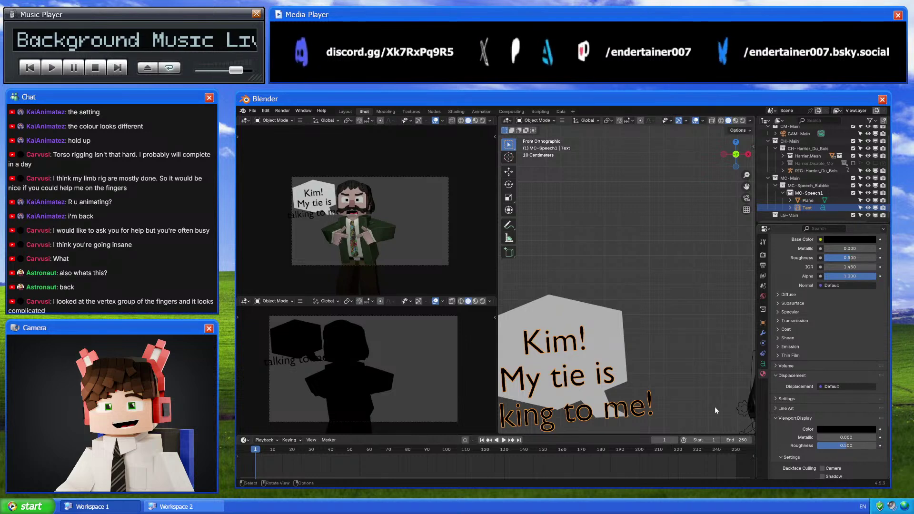
{"action": "scroll", "coordinate": [864, 309], "scroll_direction": "up", "scroll_amount": 2}
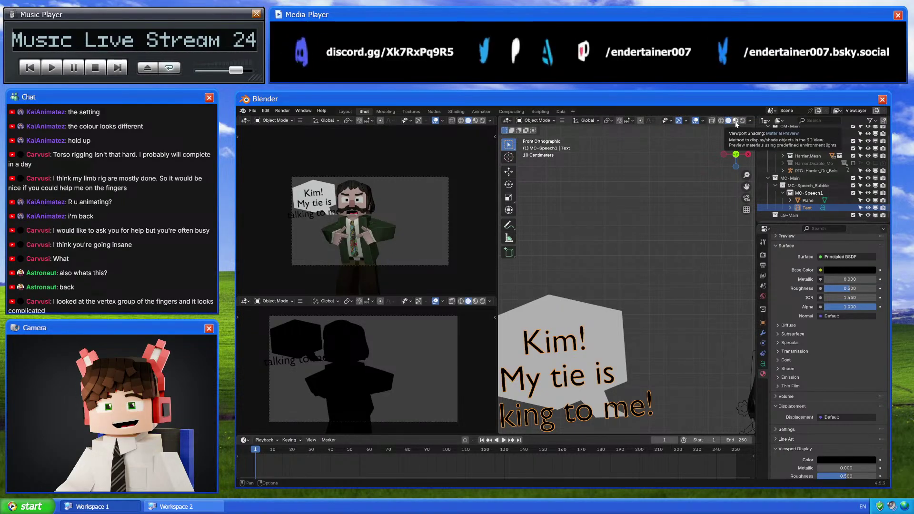
{"action": "scroll", "coordinate": [841, 284], "scroll_direction": "up", "scroll_amount": 3}
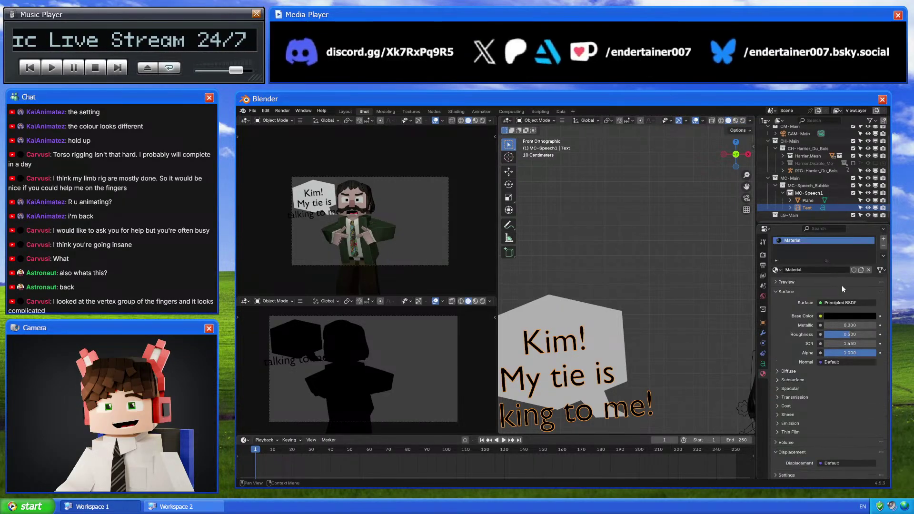
Scale the text to about 0.78 and move it up about 0.065 m over the speech bubble
{"action": "key", "text": "s"}
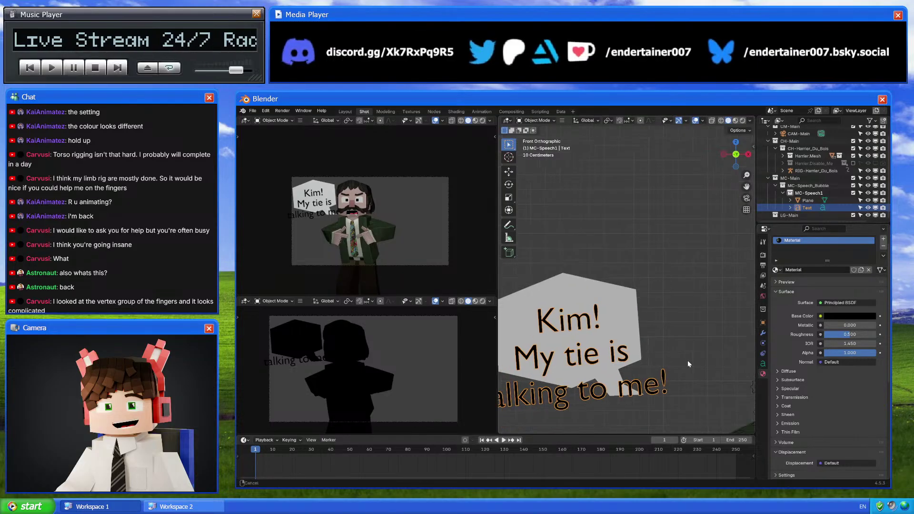
{"action": "left_click", "coordinate": [671, 404]}
{"action": "key", "text": "g"}
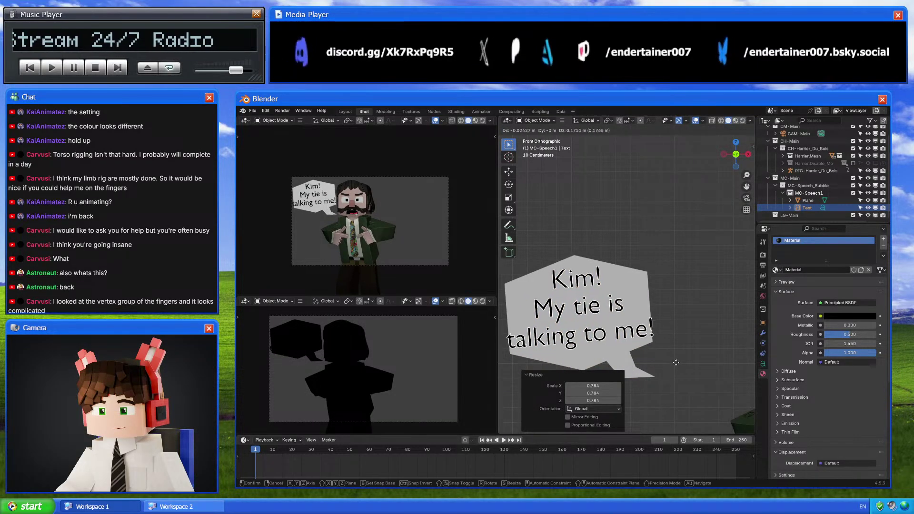
{"action": "key", "text": "Escape"}
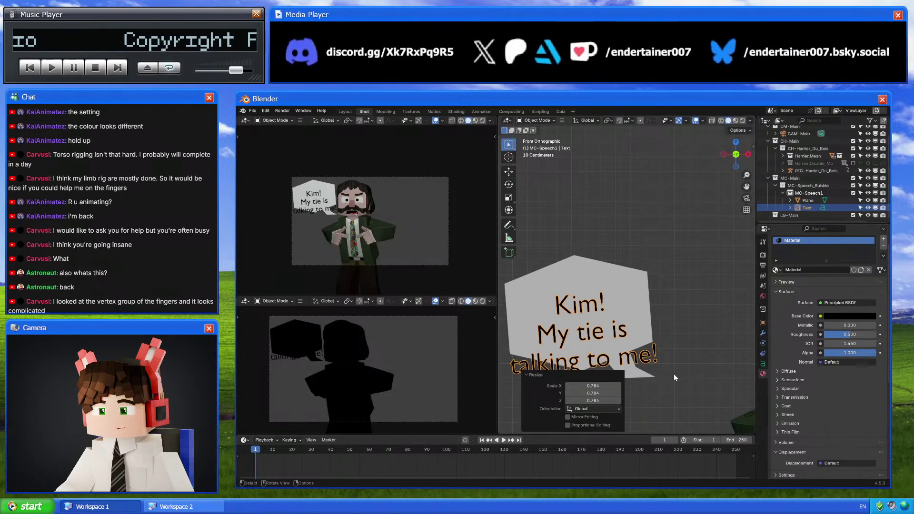
{"action": "key", "text": "g"}
{"action": "left_click", "coordinate": [704, 362]}
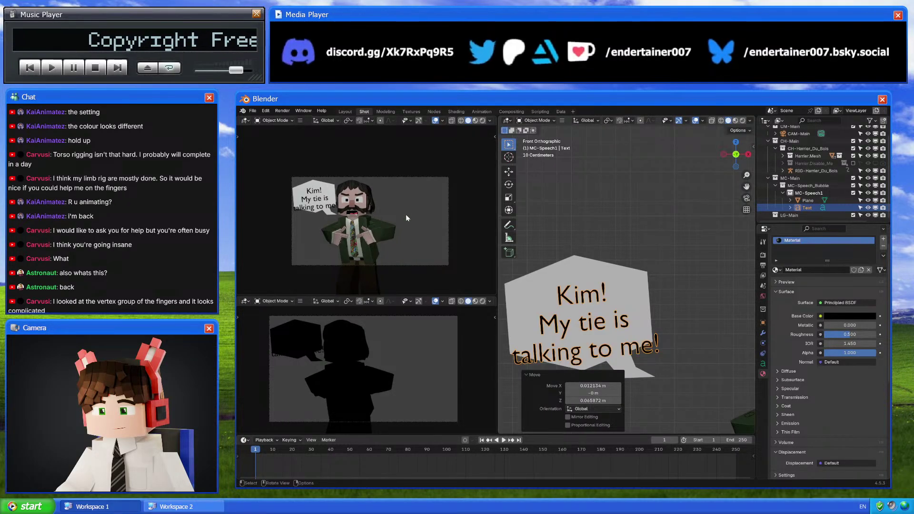
Shrink the three-line text slightly and reposition it so that it fits inside the speech bubble
{"action": "key", "text": "s"}
{"action": "left_click", "coordinate": [434, 237]}
{"action": "key", "text": "g"}
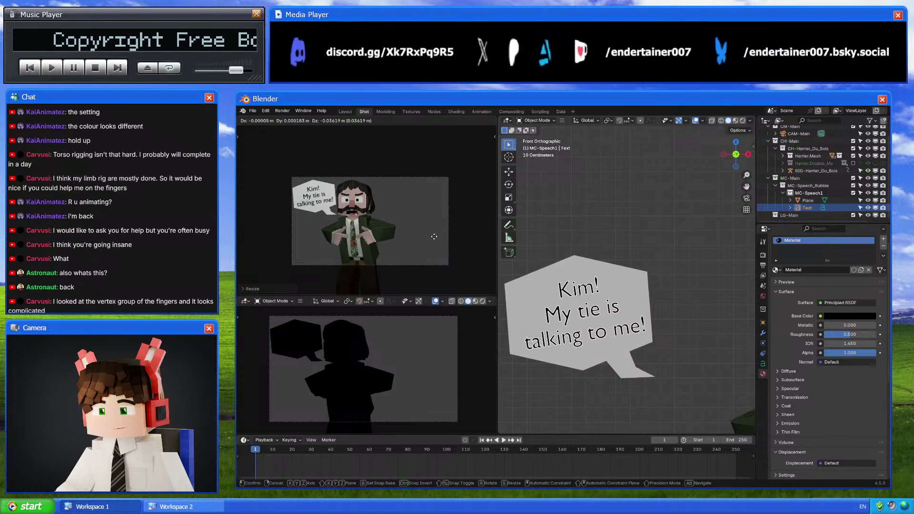
{"action": "left_click", "coordinate": [461, 241]}
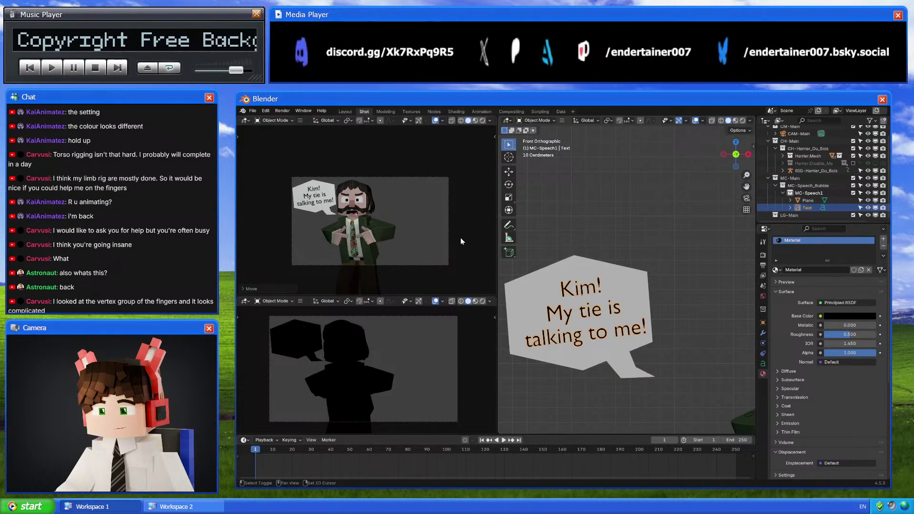
Remove the line break after "Kim!" so that "Kim! My tie is" forms the first line
{"action": "key", "text": "Tab"}
{"action": "left_click", "coordinate": [549, 313]}
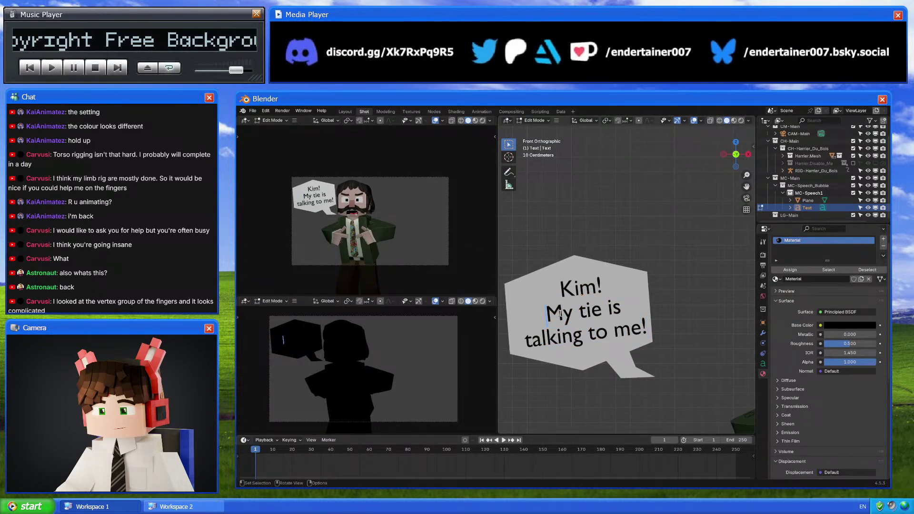
{"action": "key", "text": "BackSpace"}
{"action": "key", "text": "Tab"}
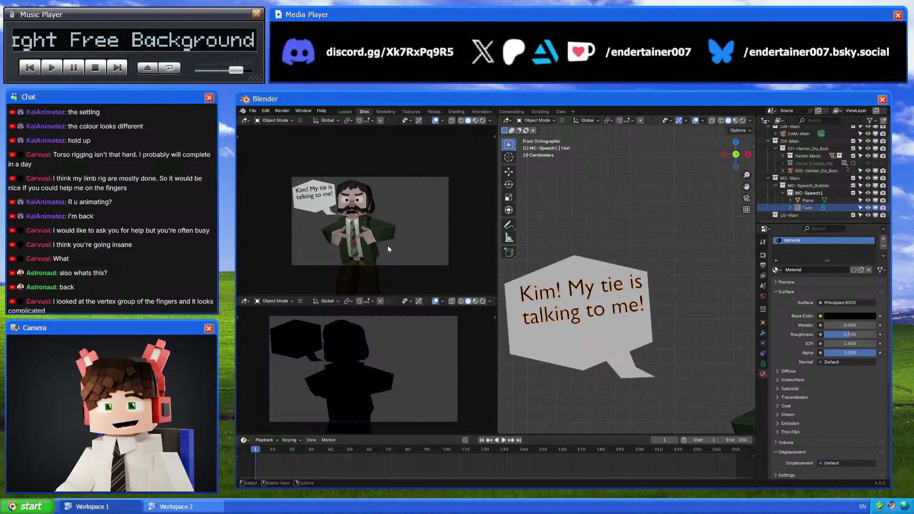
Shrink the two-line text slightly and recentre it inside the speech bubble
{"action": "key", "text": "s"}
{"action": "scroll", "coordinate": [404, 253], "scroll_direction": "up", "scroll_amount": 2, "text": "alt"}
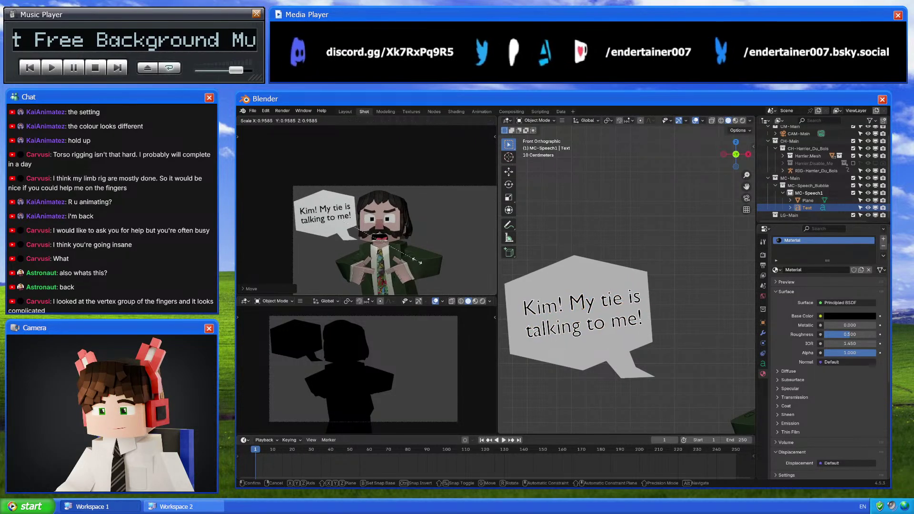
{"action": "key", "text": "r"}
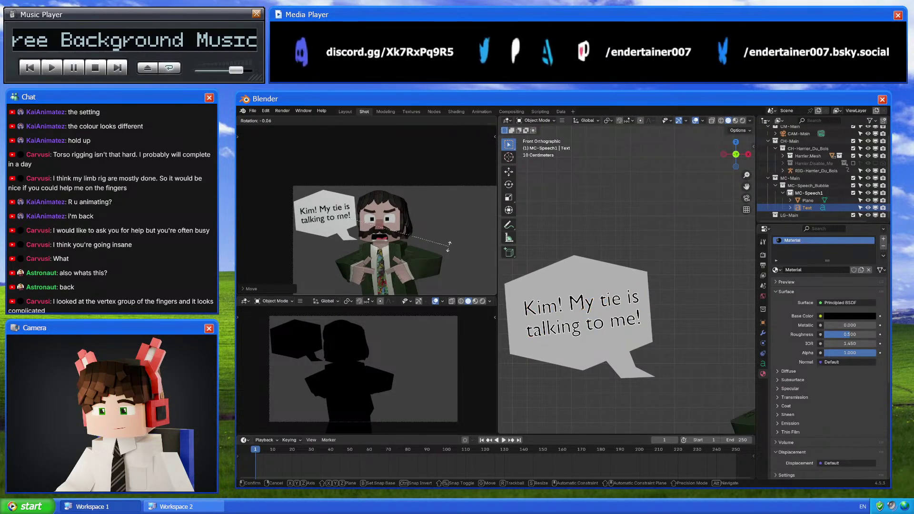
{"action": "left_click", "coordinate": [449, 244]}
Select the speech bubble plane and open its mesh for editing
{"action": "left_click", "coordinate": [589, 274]}
{"action": "key", "text": "Tab"}
{"action": "scroll", "coordinate": [589, 274], "scroll_direction": "down", "scroll_amount": 2}
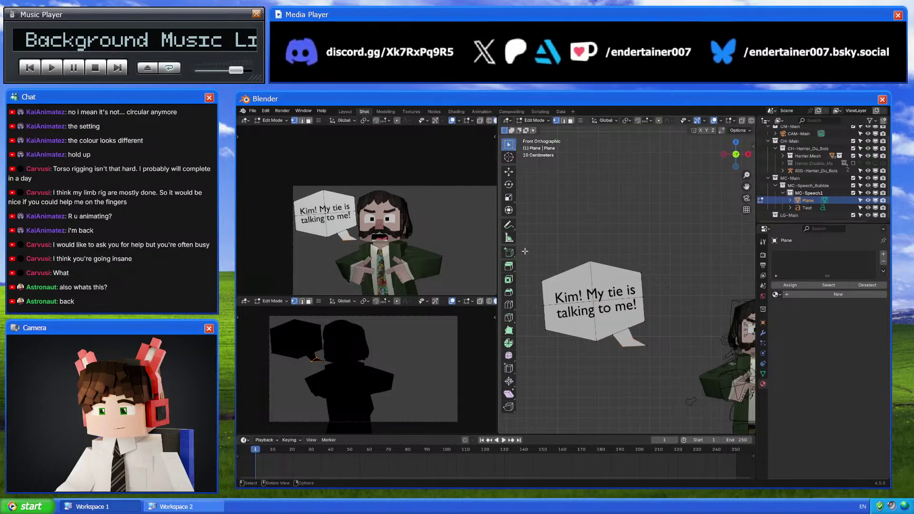
{"action": "left_click_drag", "start_coordinate": [524, 251], "coordinate": [654, 289]}
{"action": "left_click_drag", "start_coordinate": [534, 314], "coordinate": [662, 358], "text": "shift"}
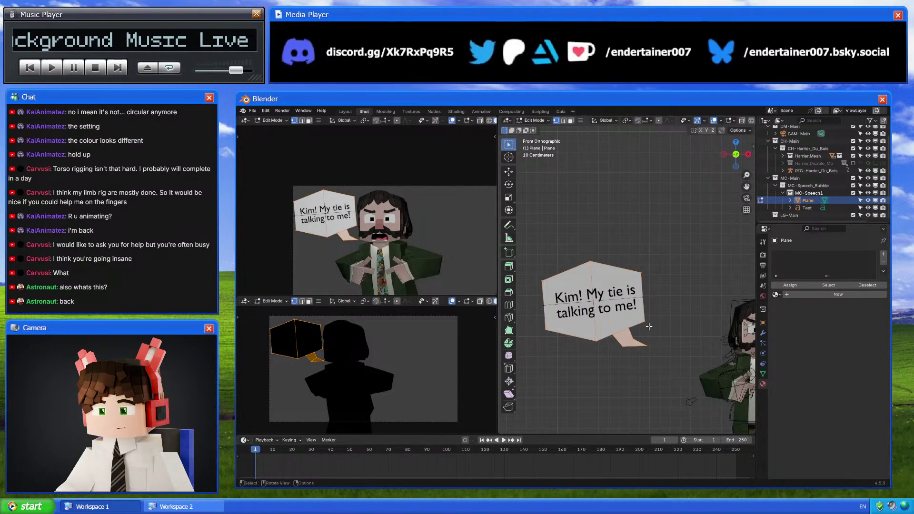
{"action": "key", "text": "s"}
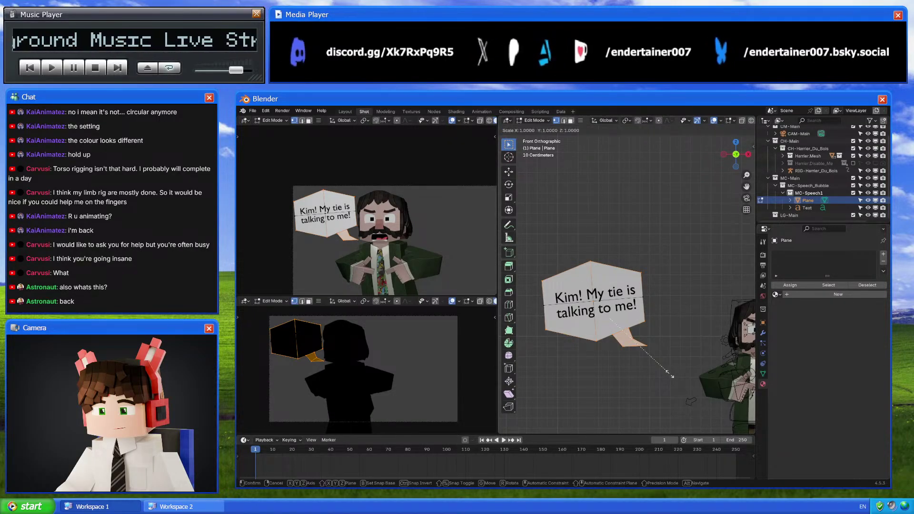
{"action": "key", "text": "Escape"}
Select the speech bubble's top vertices and lower them about 0.053 m along the local Y axis
{"action": "key", "text": "b"}
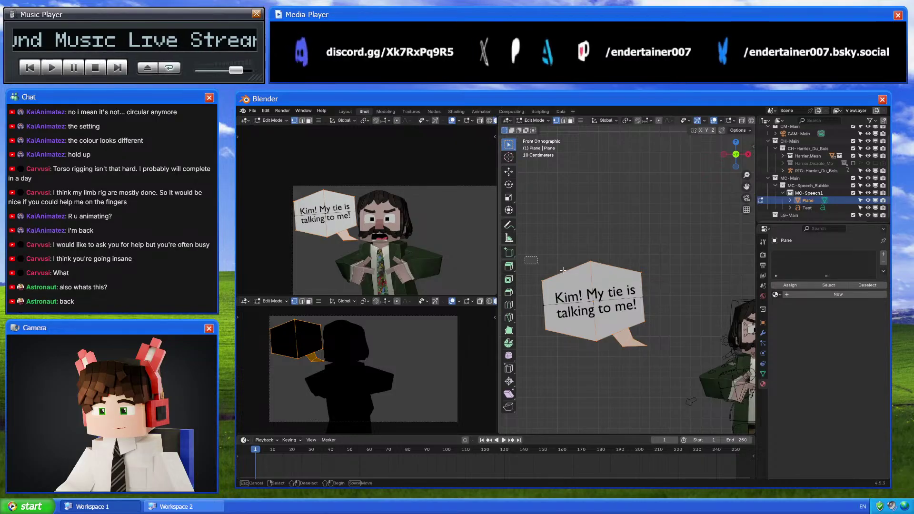
{"action": "left_click_drag", "start_coordinate": [525, 256], "coordinate": [661, 286]}
{"action": "key", "text": "g"}
{"action": "key", "text": "y"}
{"action": "key", "text": "y"}
{"action": "left_click", "coordinate": [554, 326]}
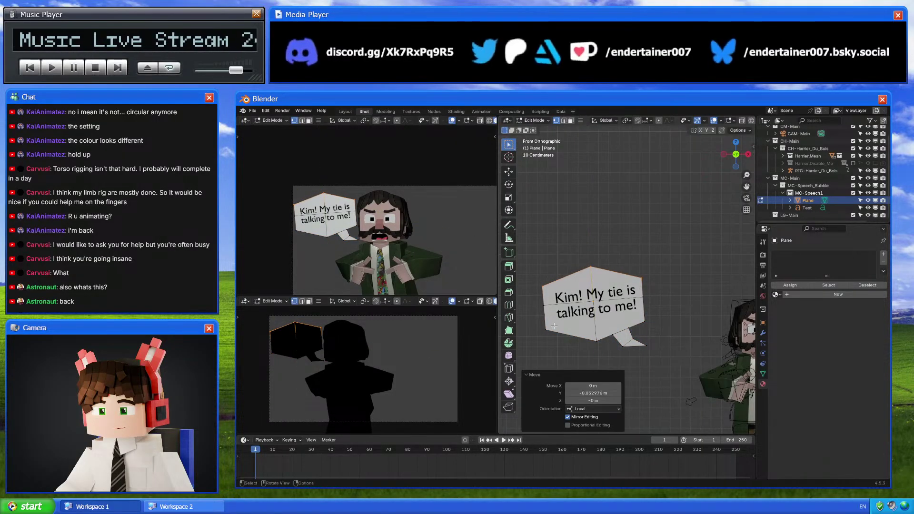
{"action": "left_click", "coordinate": [644, 323], "text": "shift"}
{"action": "key", "text": "s"}
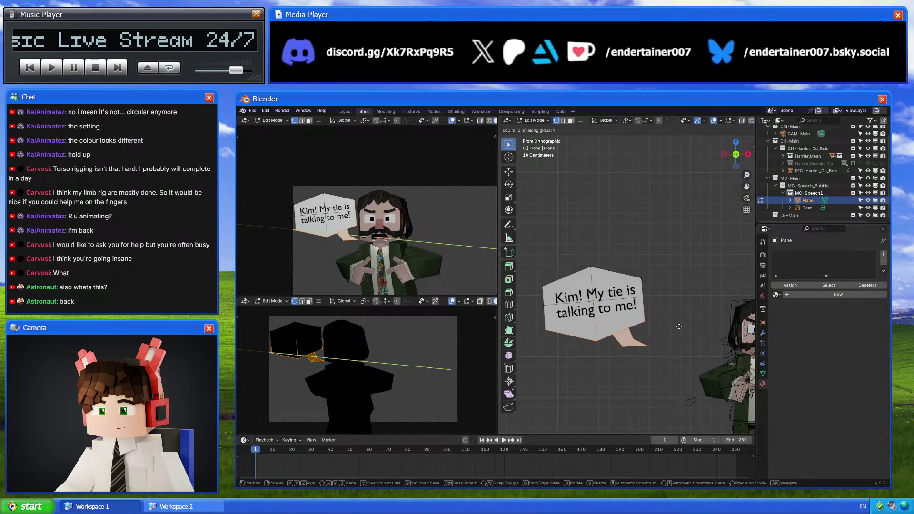
{"action": "key", "text": "Escape"}
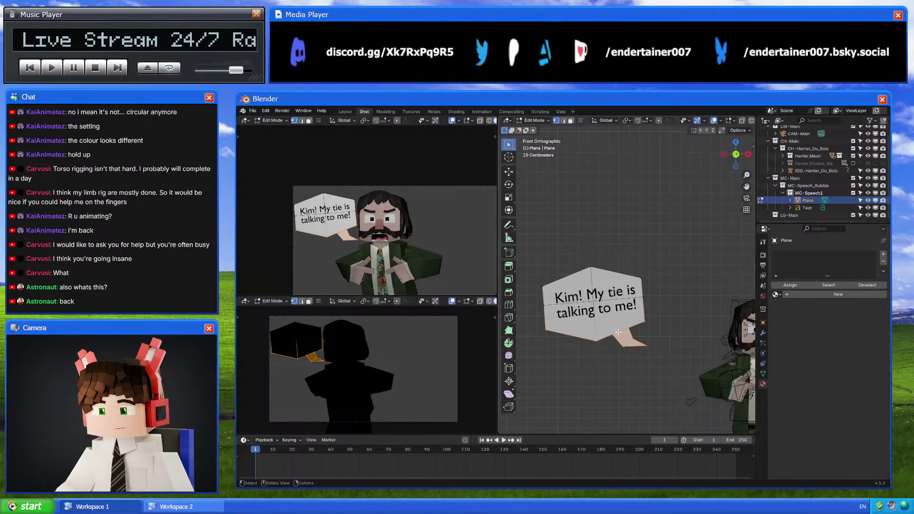
Merge all of the speech bubble mesh's overlapping vertices by distance
{"action": "key", "text": "a"}
{"action": "right_click", "coordinate": [656, 411]}
{"action": "mouse_move", "coordinate": [662, 433]}
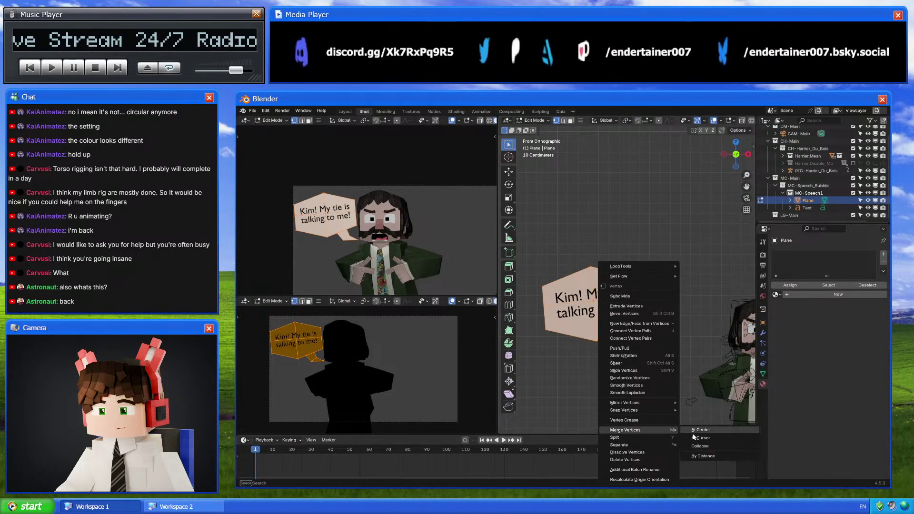
{"action": "left_click", "coordinate": [709, 457]}
Raise the speech bubble's bottom vertices and tail slightly along the local Y axis and leave mesh editing
{"action": "left_click", "coordinate": [542, 323]}
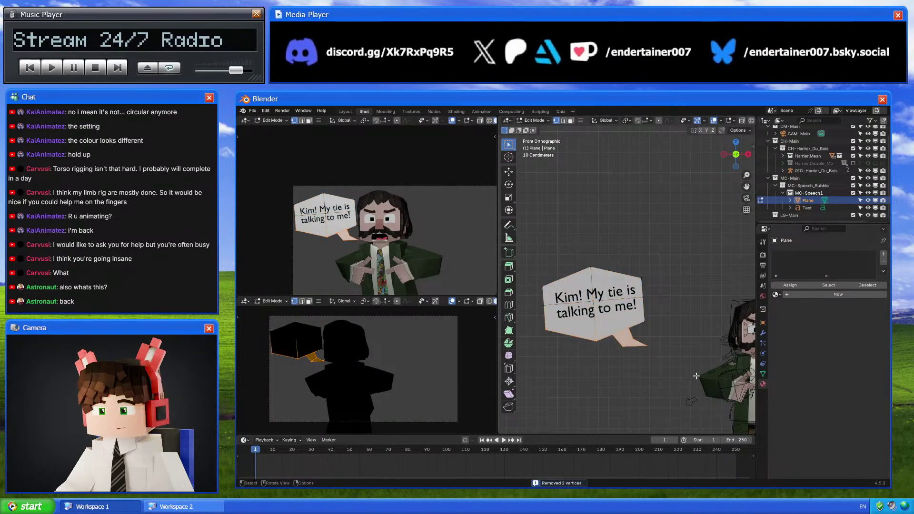
{"action": "key", "text": "g"}
{"action": "key", "text": "y"}
{"action": "key", "text": "y"}
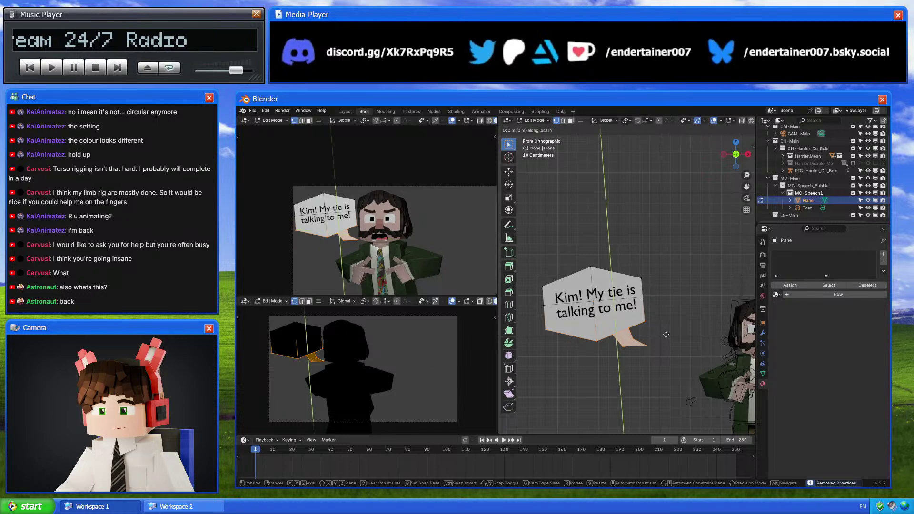
{"action": "left_click", "coordinate": [660, 274]}
{"action": "key", "text": "Tab"}
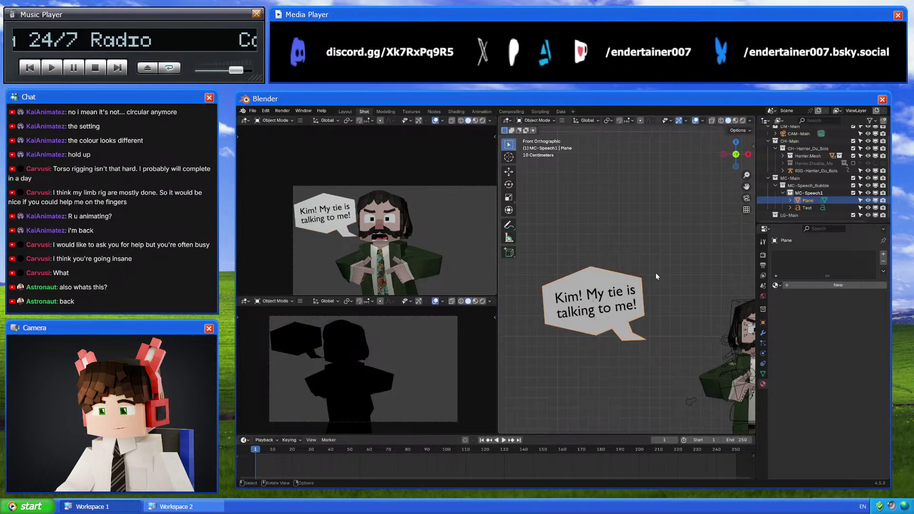
Edit the bubble text so that it reads "Kim, my tie is talking to me!"
{"action": "left_click", "coordinate": [620, 224]}
{"action": "left_click", "coordinate": [589, 294]}
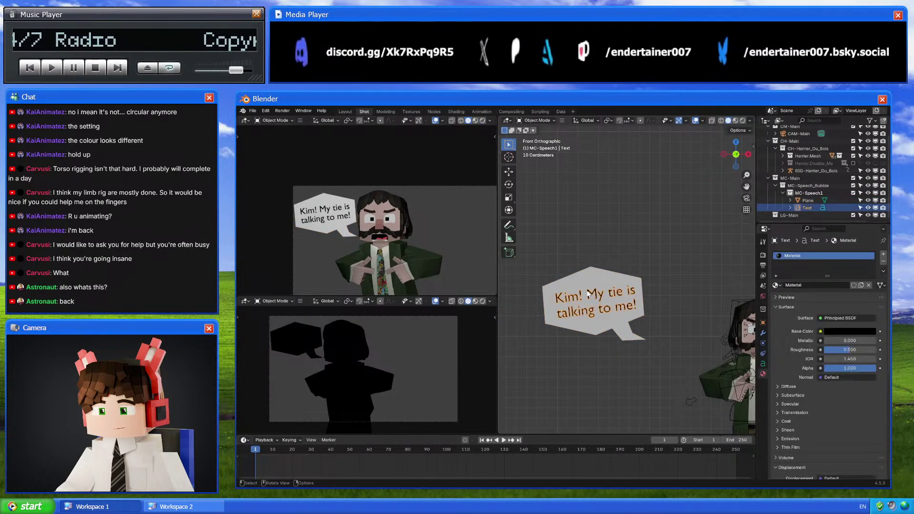
{"action": "key", "text": "Tab"}
{"action": "key", "text": "BackSpace"}
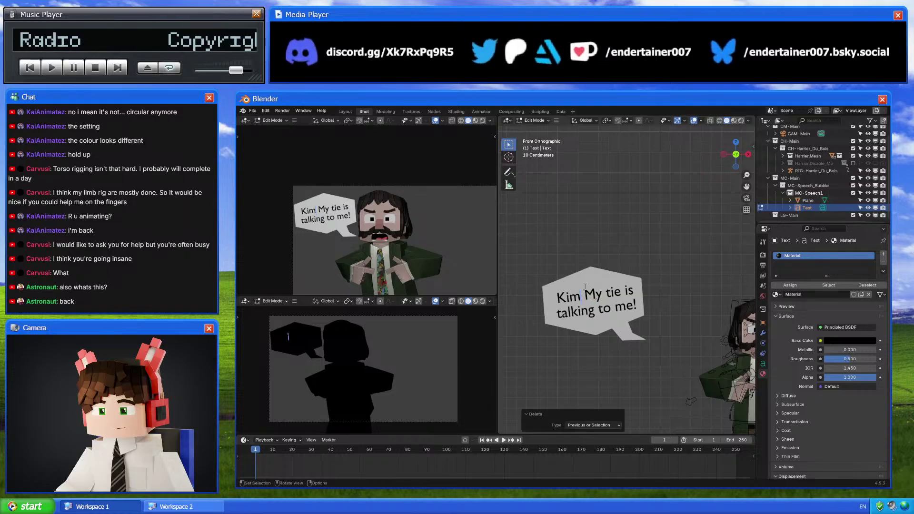
{"action": "type", "text": ","}
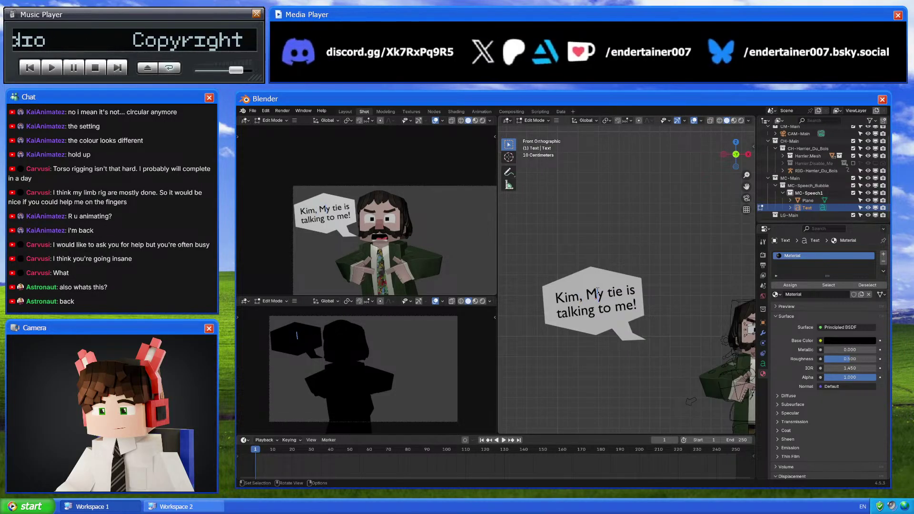
{"action": "key", "text": "BackSpace"}
{"action": "type", "text": "m"}
{"action": "key", "text": "Tab"}
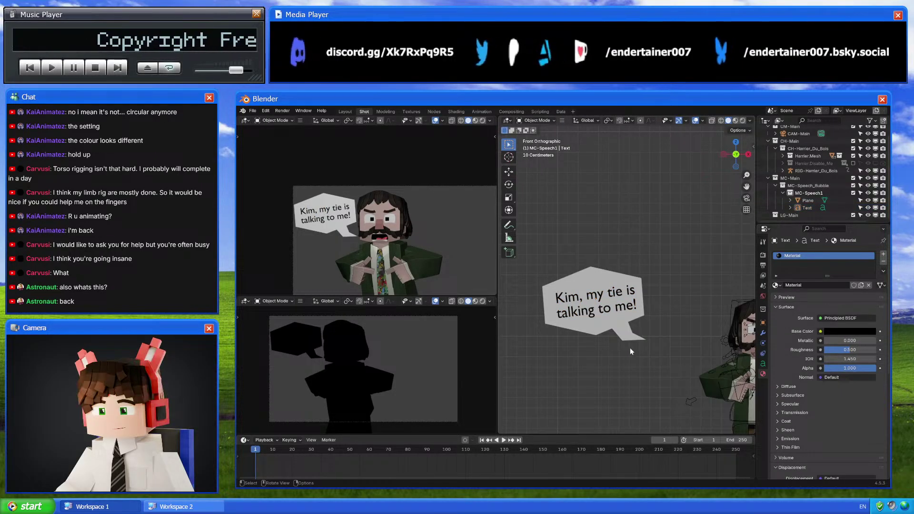
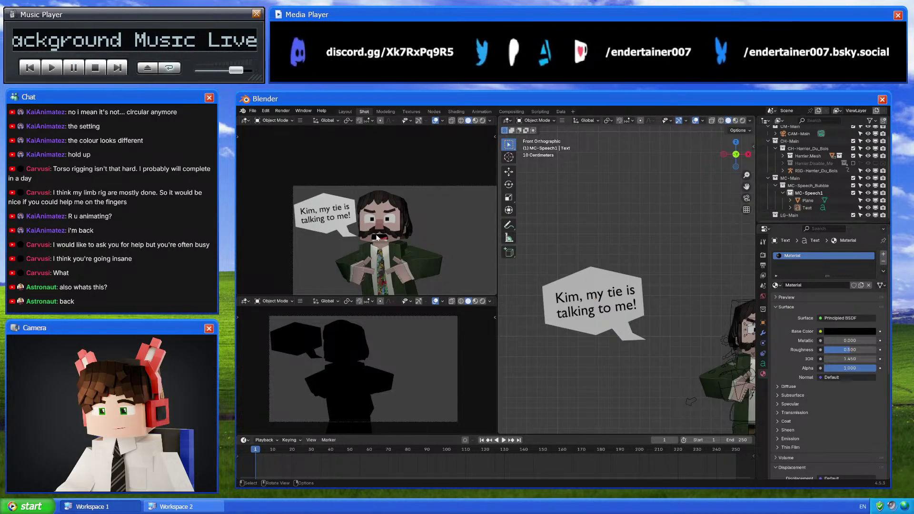
Select the speech bubble plane and rotate it very slightly behind the text
{"action": "left_click", "coordinate": [353, 237]}
{"action": "key", "text": "r"}
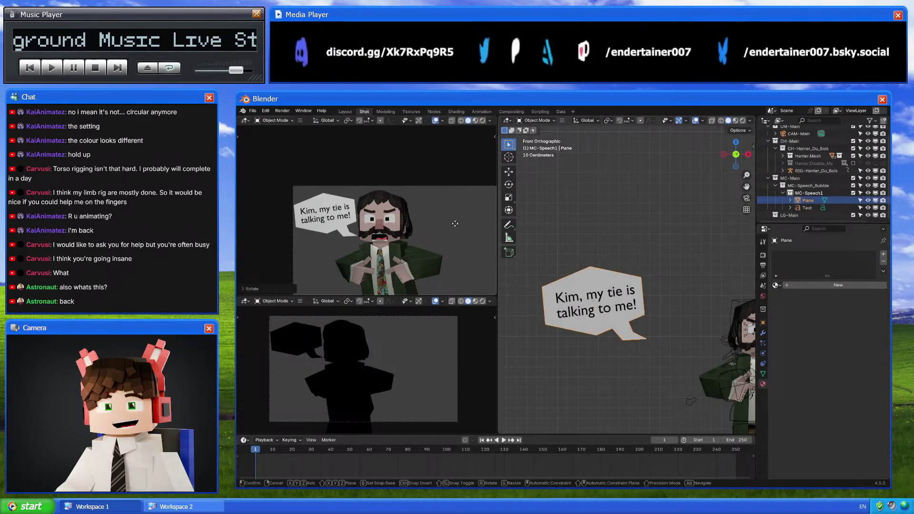
{"action": "key", "text": "Escape"}
Pull the tip of the speech bubble's tail slightly back from the character's face
{"action": "key", "text": "Tab"}
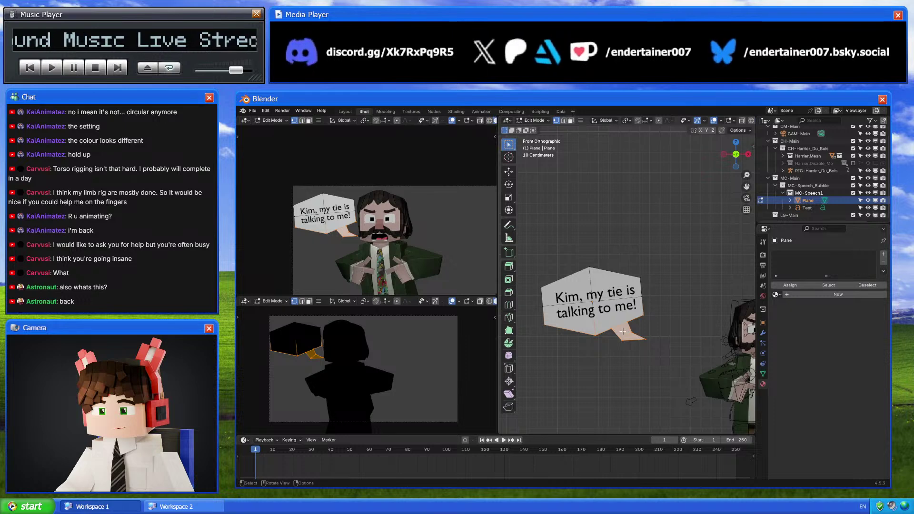
{"action": "scroll", "coordinate": [332, 211], "scroll_direction": "up", "scroll_amount": 5}
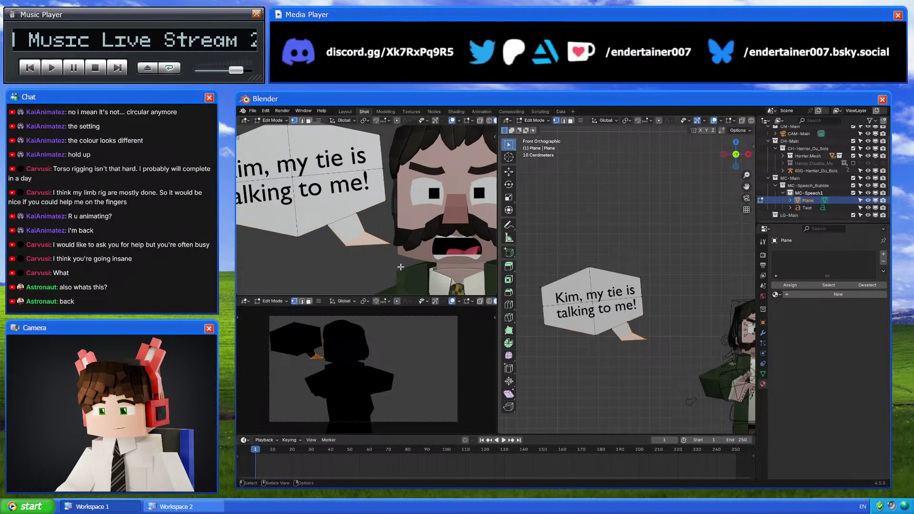
{"action": "key", "text": "g"}
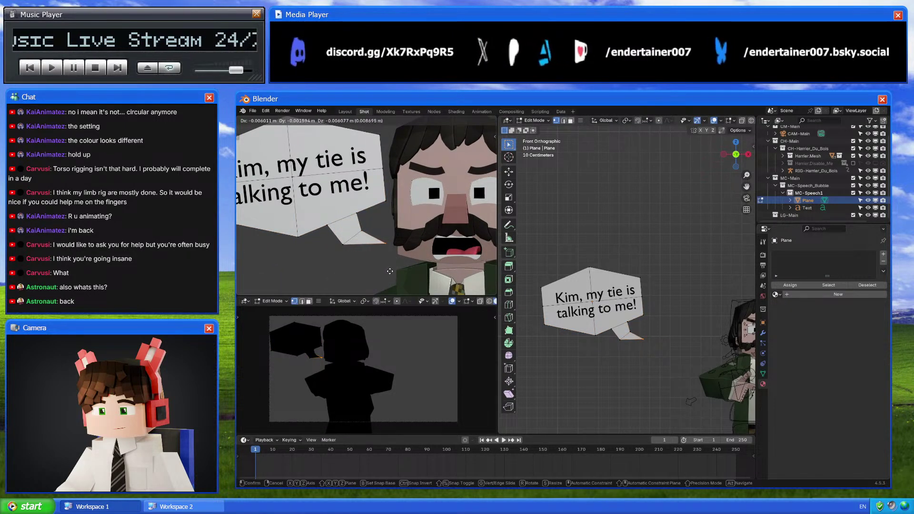
{"action": "key", "text": "Escape"}
{"action": "key", "text": "Tab"}
Deselect the speech bubble and save the file
{"action": "scroll", "coordinate": [407, 233], "scroll_direction": "down", "scroll_amount": 5}
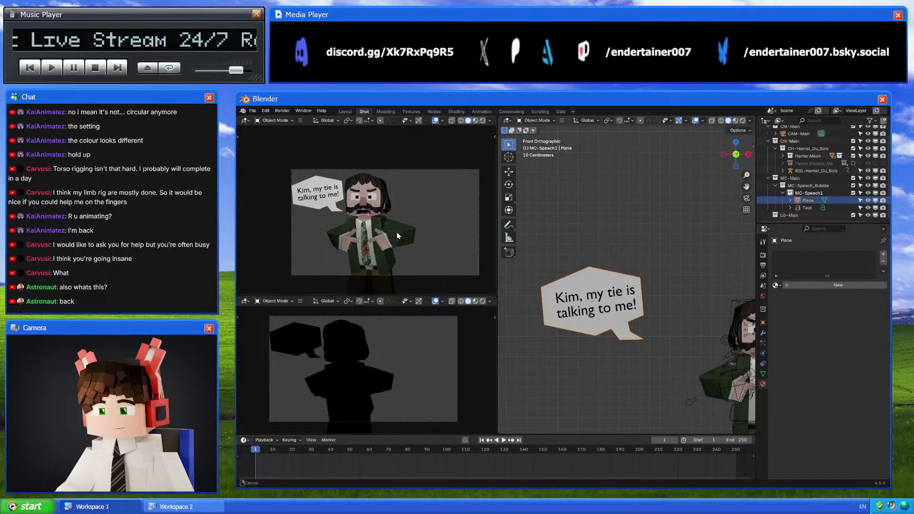
{"action": "scroll", "coordinate": [614, 286], "scroll_direction": "down", "scroll_amount": 4}
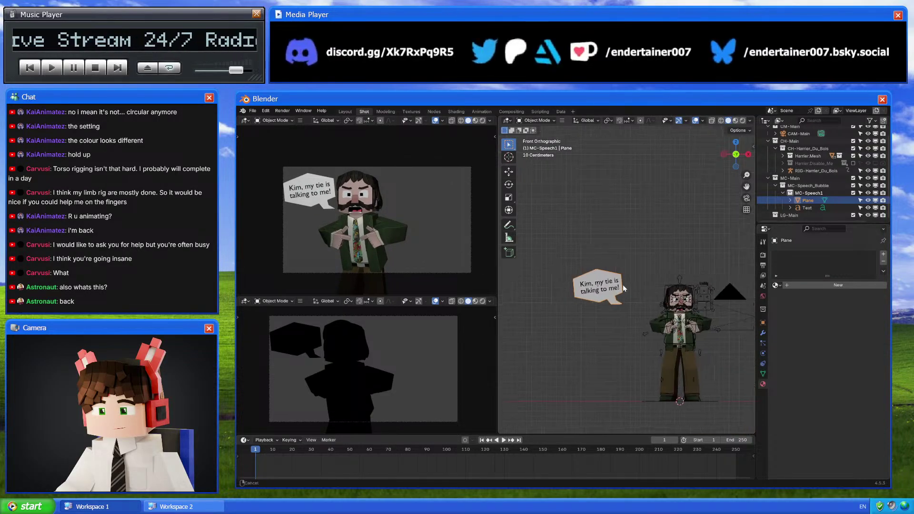
{"action": "left_click", "coordinate": [643, 244]}
{"action": "middle_click_drag", "start_coordinate": [643, 244], "coordinate": [623, 244], "text": "shift"}
{"action": "key", "text": "ctrl+s"}
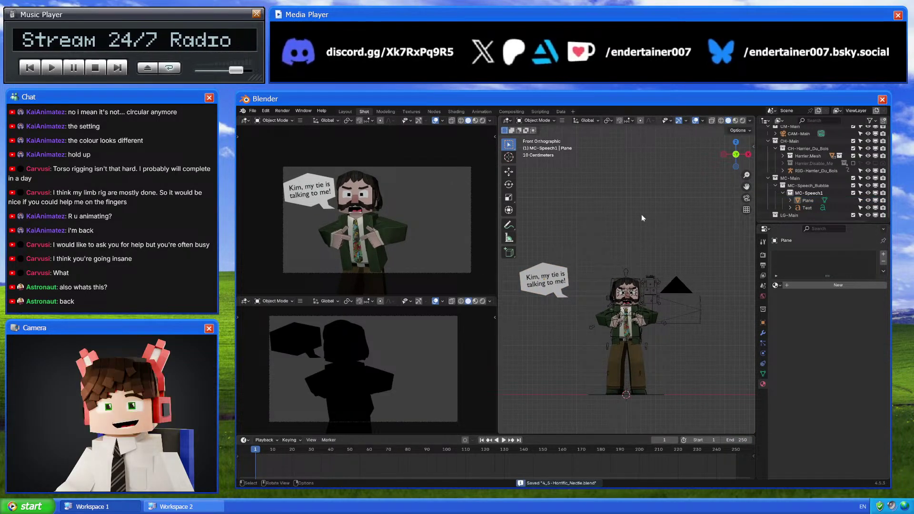
Create a new collection inside MC-Speech_Bubble and name it MC-Speech2
{"action": "left_click", "coordinate": [809, 186]}
{"action": "right_click", "coordinate": [815, 189]}
{"action": "left_click", "coordinate": [815, 189]}
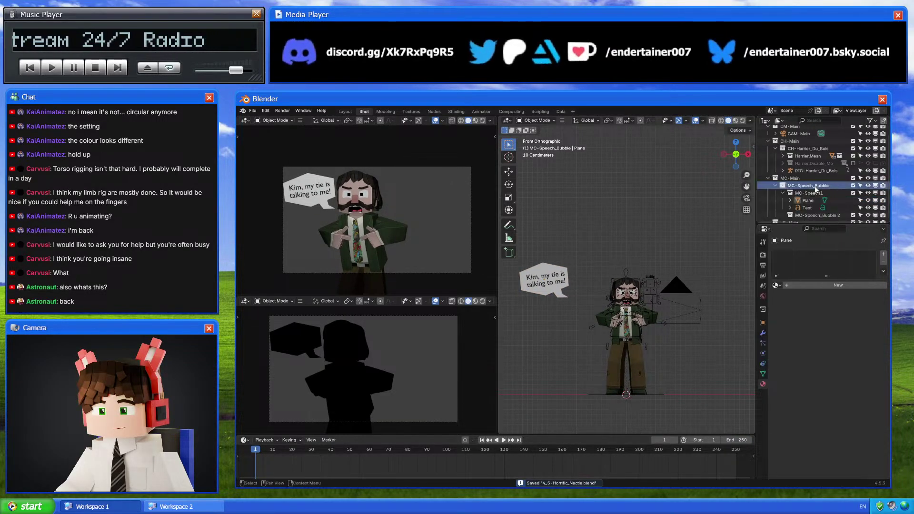
{"action": "double_click", "coordinate": [816, 215]}
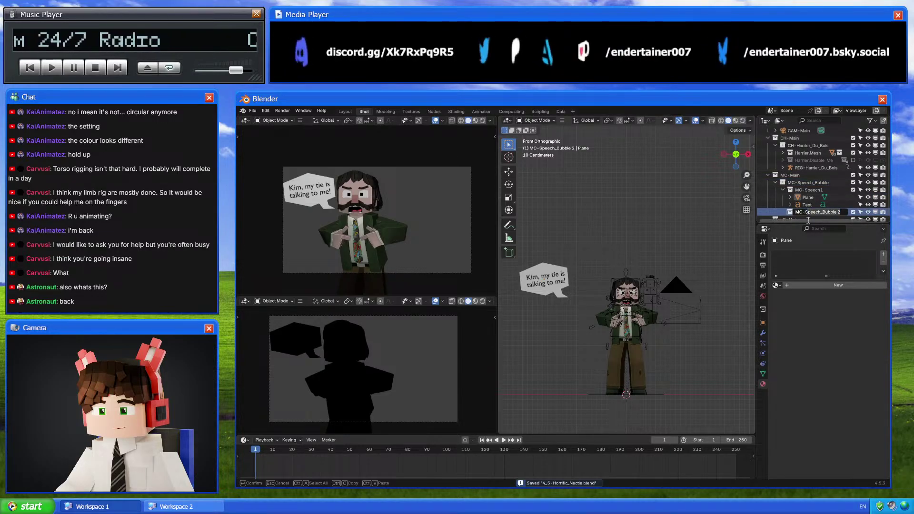
{"action": "type", "text": "MC-Speech2"}
{"action": "key", "text": "Return"}
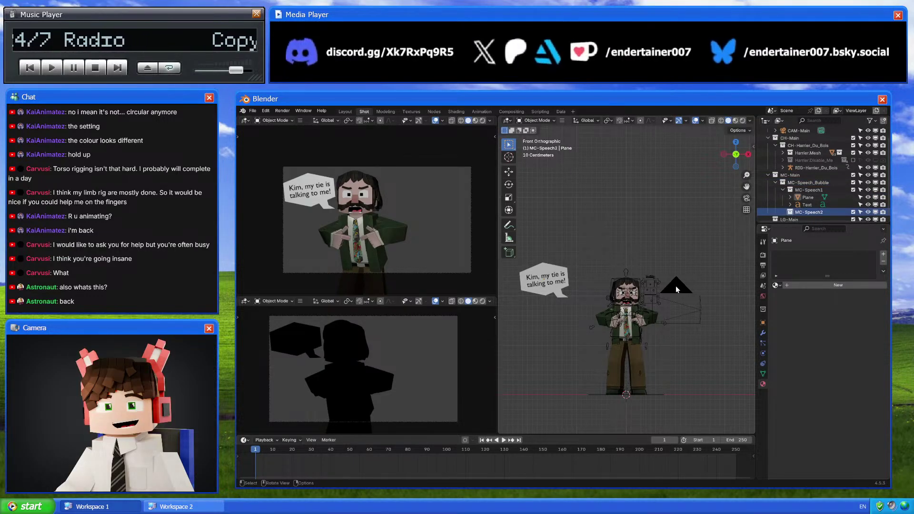
Add a mesh plane to the MC-Speech2 collection
{"action": "key", "text": "shift+a"}
{"action": "mouse_move", "coordinate": [644, 254]}
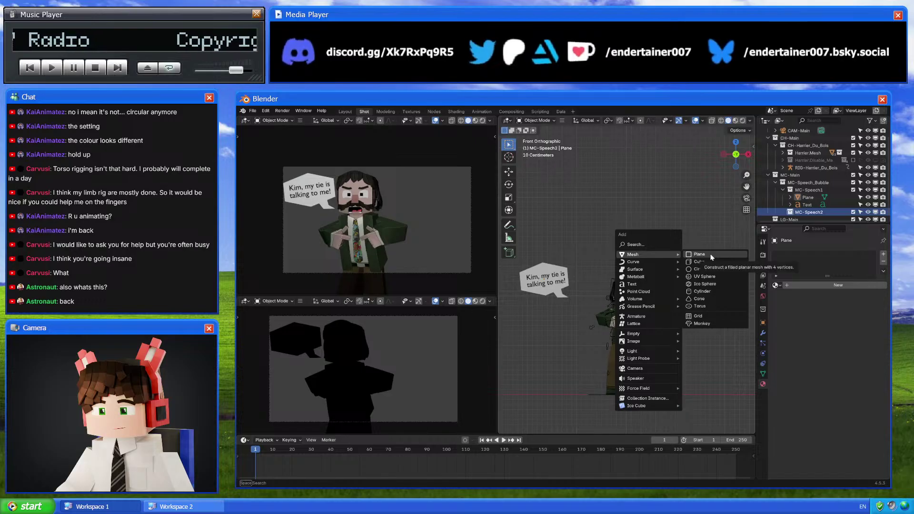
{"action": "left_click", "coordinate": [718, 254]}
Copy the main camera's global transform and paste it onto the new plane
{"action": "middle_click_drag", "start_coordinate": [718, 253], "coordinate": [666, 275]}
{"action": "left_click", "coordinate": [649, 265]}
{"action": "key", "text": "n"}
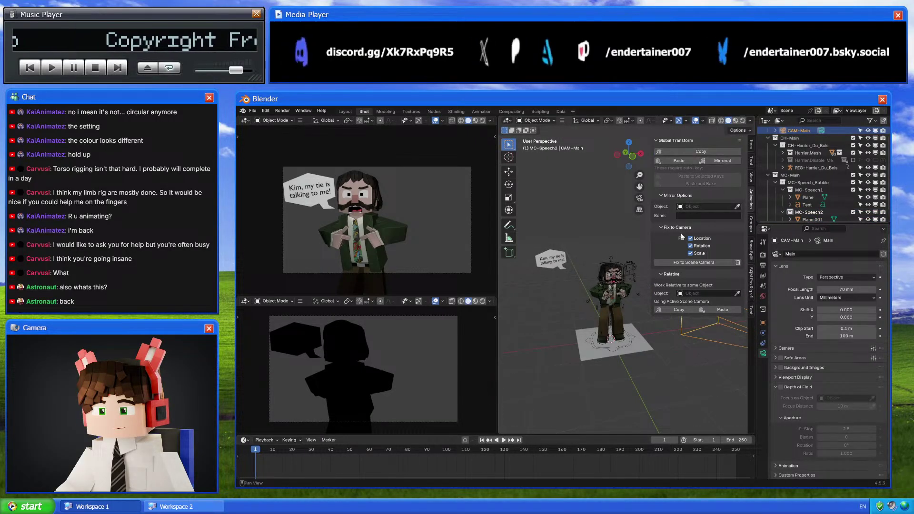
{"action": "key", "text": "ctrl+z"}
{"action": "left_click", "coordinate": [679, 161]}
{"action": "key", "text": "n"}
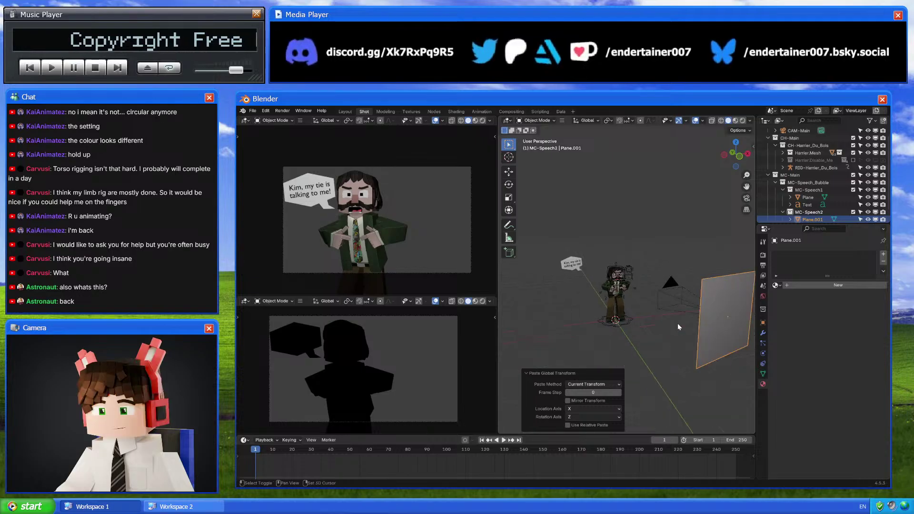
Move the new plane about 3.5 m along the global Y axis, in front of the camera
{"action": "key", "text": "g"}
{"action": "key", "text": "y"}
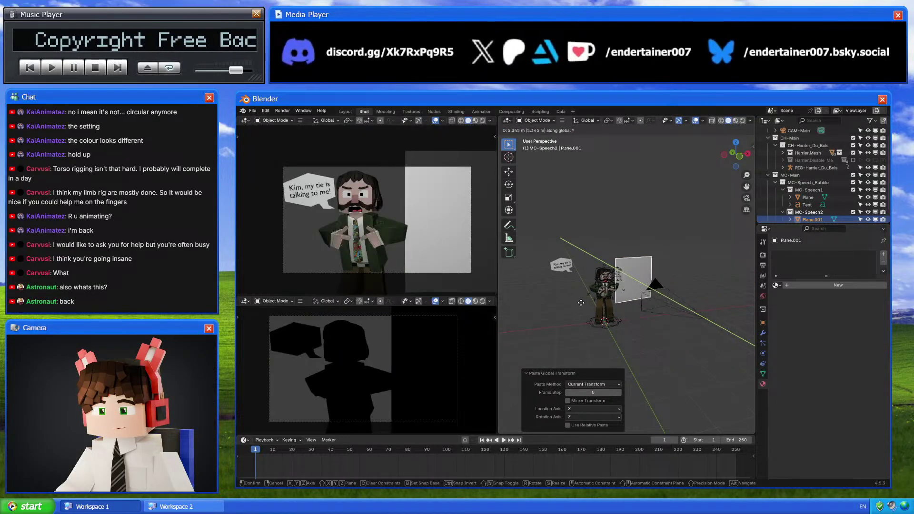
{"action": "left_click", "coordinate": [615, 304]}
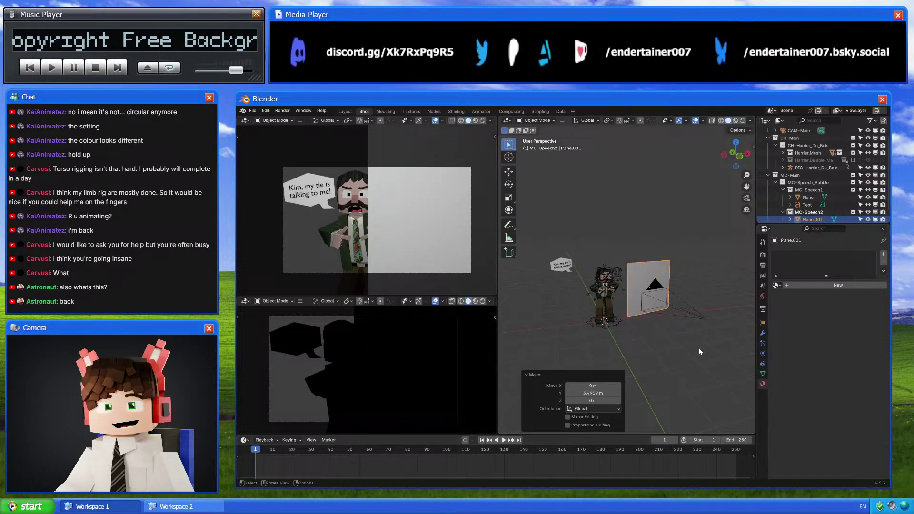
Scale the new plane down to less than half and place it beside the character inside the camera frame
{"action": "key", "text": "KP_1"}
{"action": "key", "text": "s"}
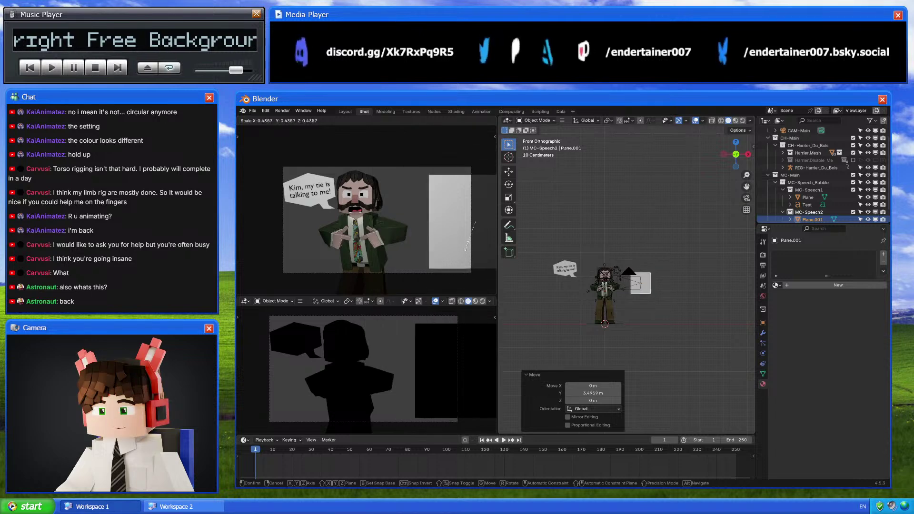
{"action": "left_click", "coordinate": [469, 245]}
{"action": "key", "text": "g"}
{"action": "left_click", "coordinate": [419, 247]}
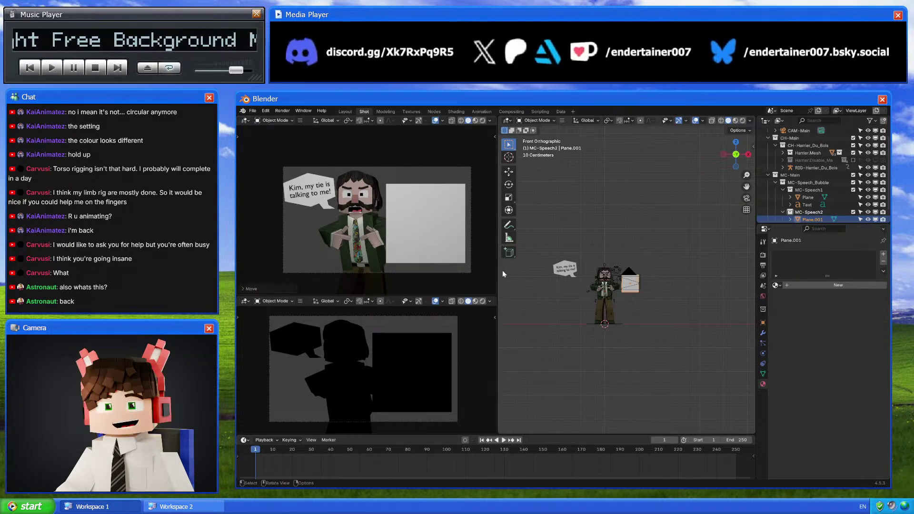
Subdivide the new plane's mesh with one cut and scale the mesh down
{"action": "key", "text": "Tab"}
{"action": "scroll", "coordinate": [610, 294], "scroll_direction": "up", "scroll_amount": 2}
{"action": "right_click", "coordinate": [653, 295]}
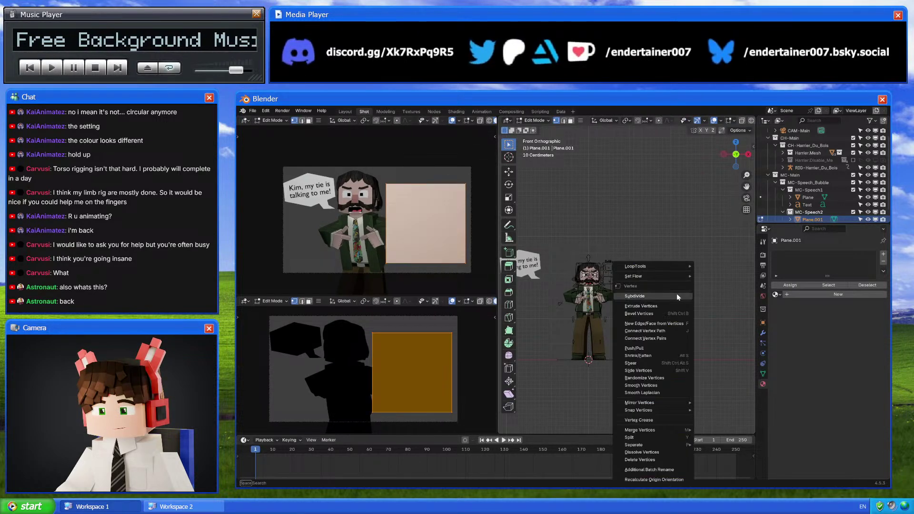
{"action": "left_click", "coordinate": [676, 293]}
{"action": "key", "text": "s"}
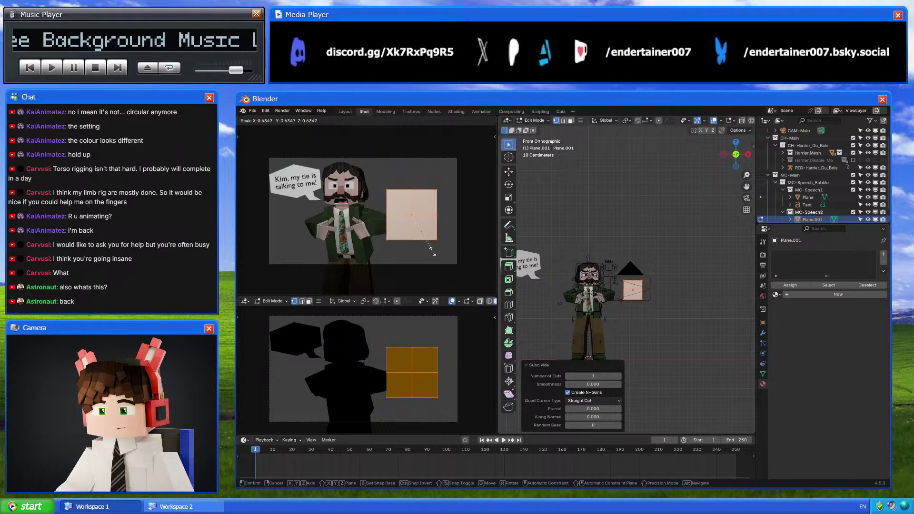
{"action": "left_click", "coordinate": [429, 245]}
Tilt the subdivided plane mesh slightly and reposition it beside the character's head and shoulder
{"action": "scroll", "coordinate": [432, 247], "scroll_direction": "up", "scroll_amount": 3}
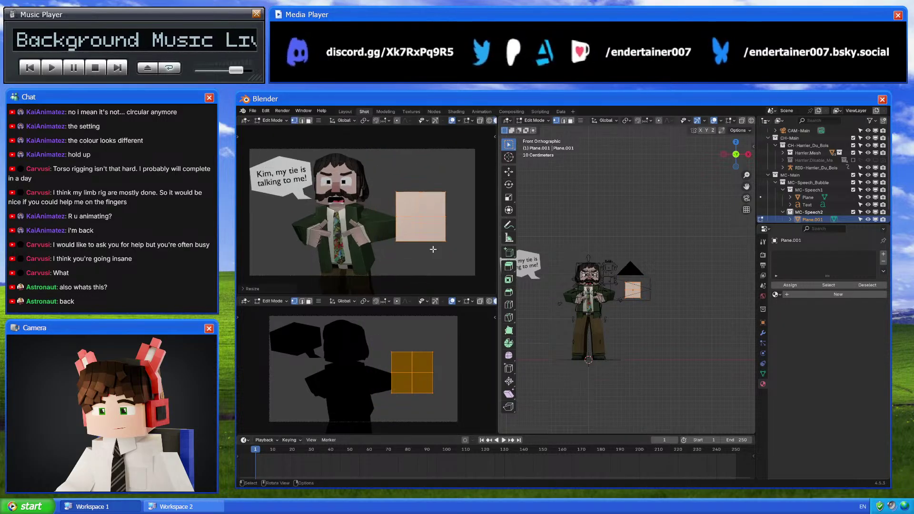
{"action": "scroll", "coordinate": [445, 262], "scroll_direction": "down", "scroll_amount": 1}
{"action": "key", "text": "r"}
{"action": "left_click", "coordinate": [464, 264]}
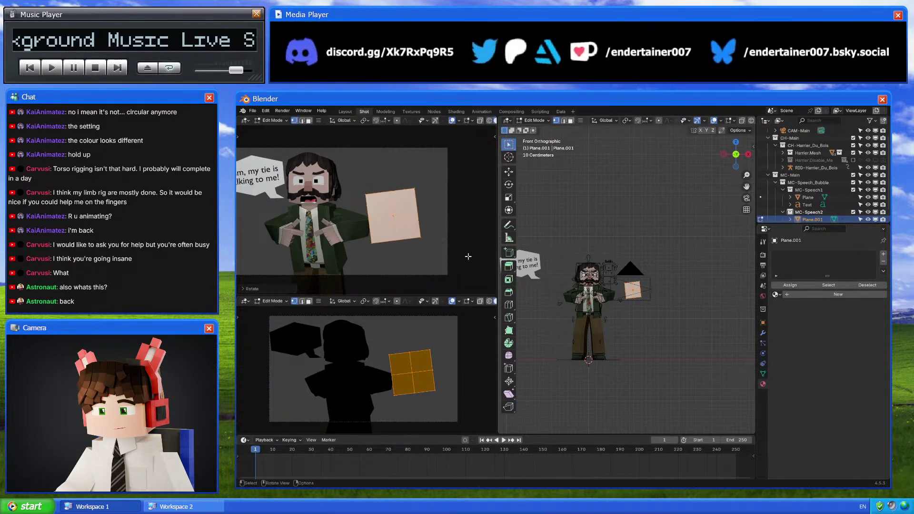
{"action": "key", "text": "g"}
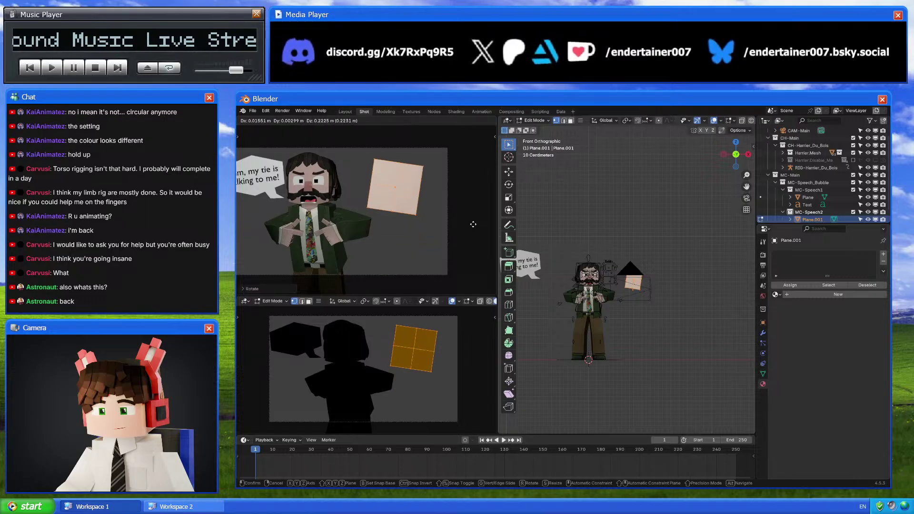
{"action": "left_click", "coordinate": [478, 262]}
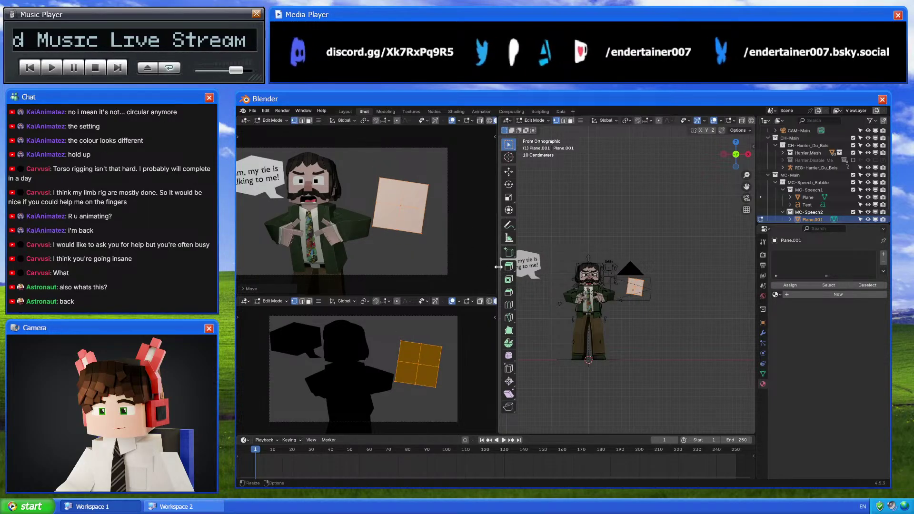
Pull the new plane's top middle vertex upward to form a peak
{"action": "left_click", "coordinate": [400, 180]}
{"action": "key", "text": "g"}
{"action": "key", "text": "Escape"}
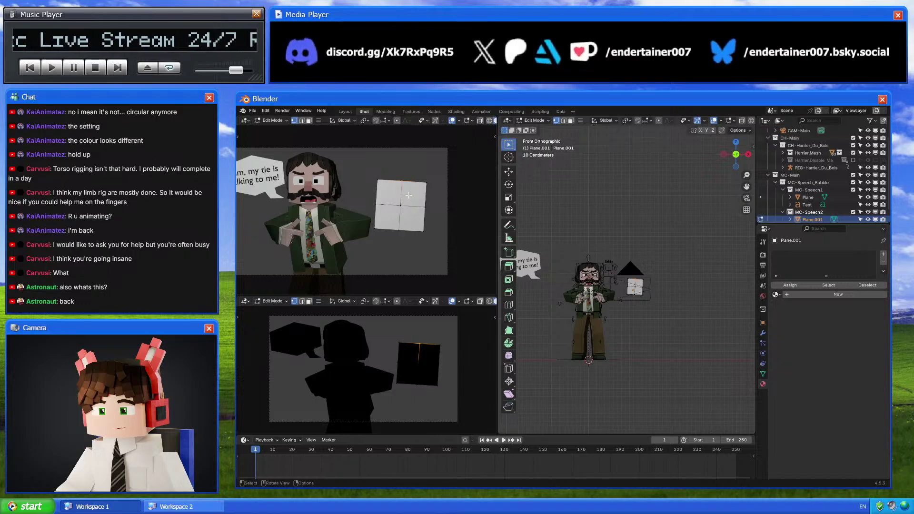
{"action": "key", "text": "g"}
{"action": "left_click", "coordinate": [420, 169]}
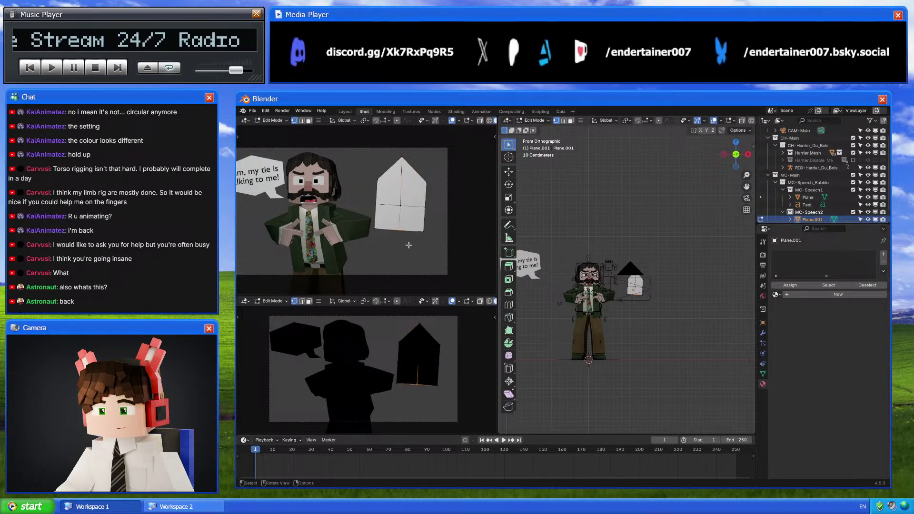
Pull the new plane's bottom middle vertex downward to form a matching point
{"action": "left_click", "coordinate": [399, 231]}
{"action": "key", "text": "g"}
{"action": "key", "text": "z"}
{"action": "left_click", "coordinate": [417, 235]}
Pull the new plane's right middle vertex outward along its local X axis
{"action": "left_click_drag", "start_coordinate": [418, 172], "coordinate": [449, 257]}
{"action": "key", "text": "g"}
{"action": "key", "text": "x"}
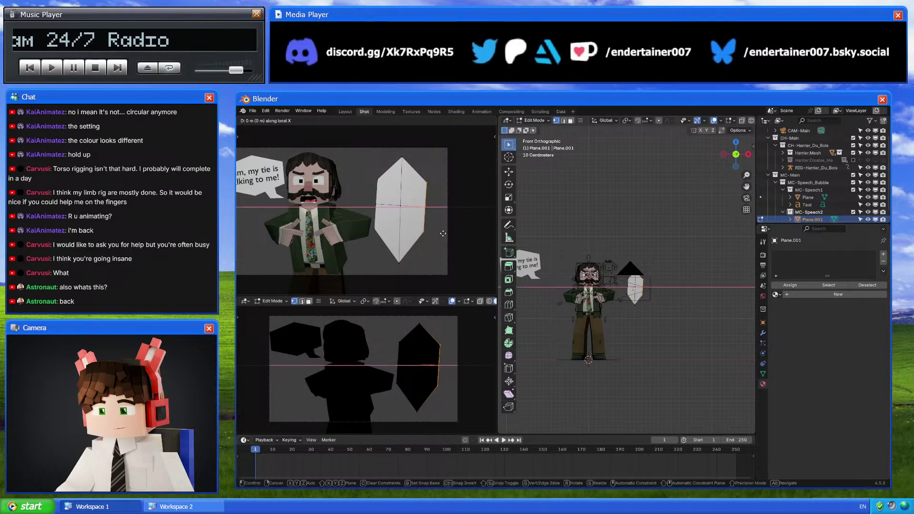
{"action": "key", "text": "Escape"}
{"action": "key", "text": "g"}
{"action": "key", "text": "x"}
{"action": "key", "text": "x"}
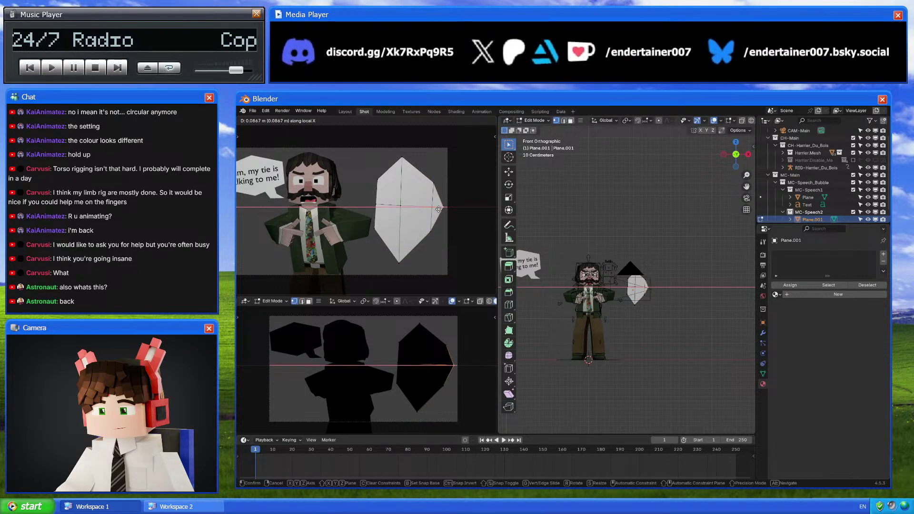
{"action": "left_click", "coordinate": [441, 207]}
{"action": "scroll", "coordinate": [438, 185], "scroll_direction": "up", "scroll_amount": 1}
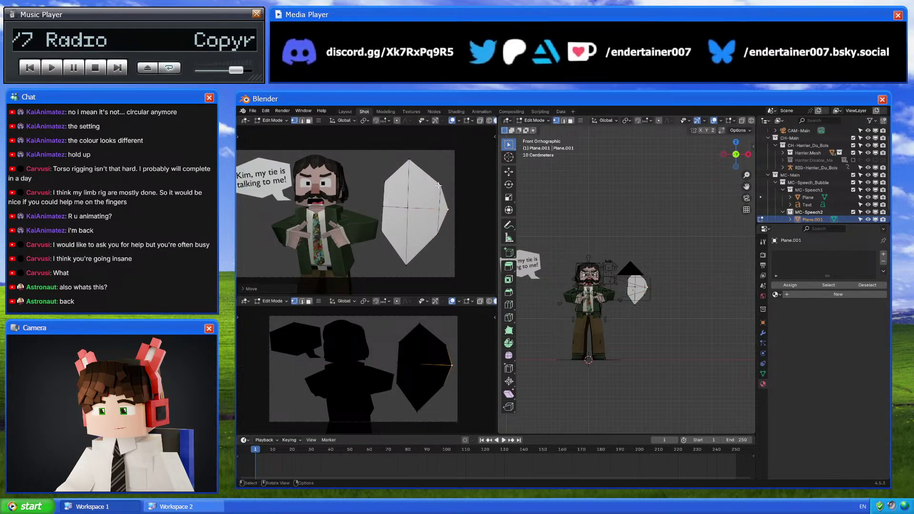
Reposition the plane's upper and lower right corner vertices to round off that side
{"action": "left_click", "coordinate": [438, 185]}
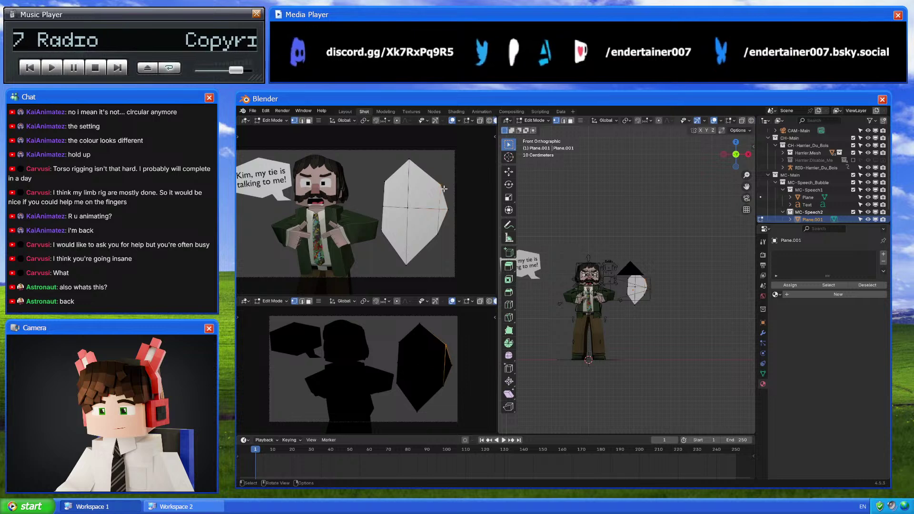
{"action": "key", "text": "g"}
{"action": "left_click", "coordinate": [439, 175]}
{"action": "left_click", "coordinate": [437, 250]}
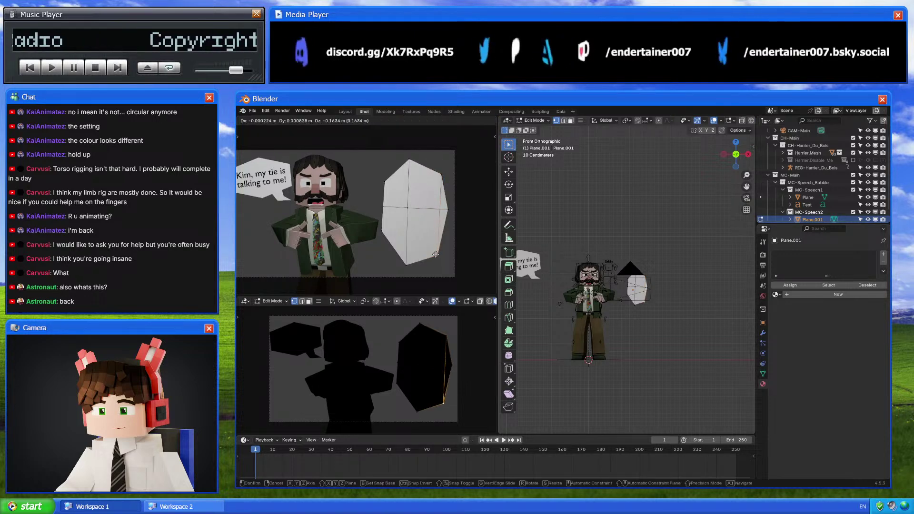
{"action": "key", "text": "g"}
{"action": "left_click", "coordinate": [430, 262]}
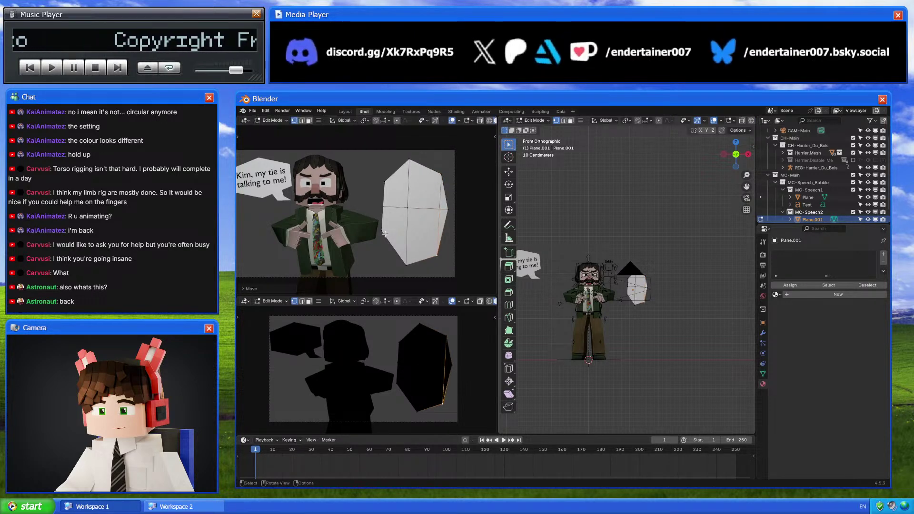
Reposition the plane's left corner and left middle vertices outward into a rounded outline and adjust the right middle vertex
{"action": "left_click", "coordinate": [382, 229]}
{"action": "key", "text": "g"}
{"action": "left_click", "coordinate": [380, 257]}
{"action": "left_click", "coordinate": [381, 182]}
{"action": "key", "text": "g"}
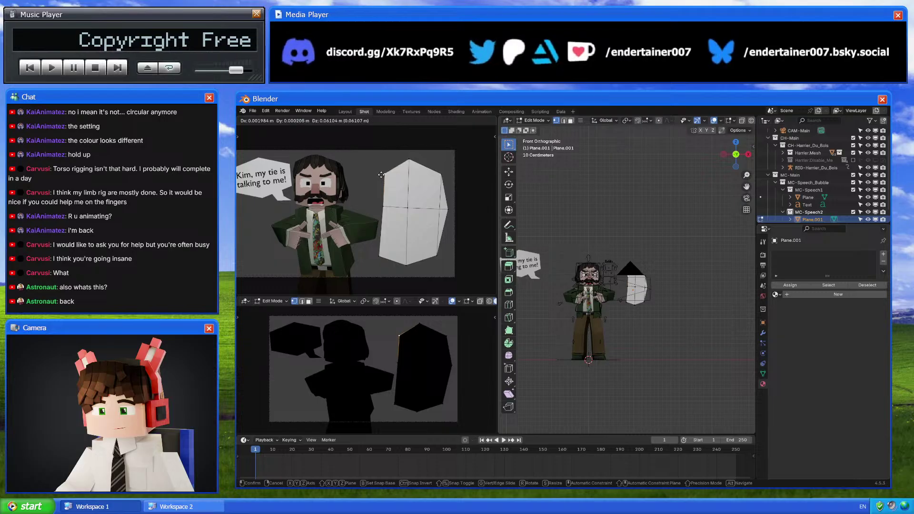
{"action": "left_click", "coordinate": [366, 209]}
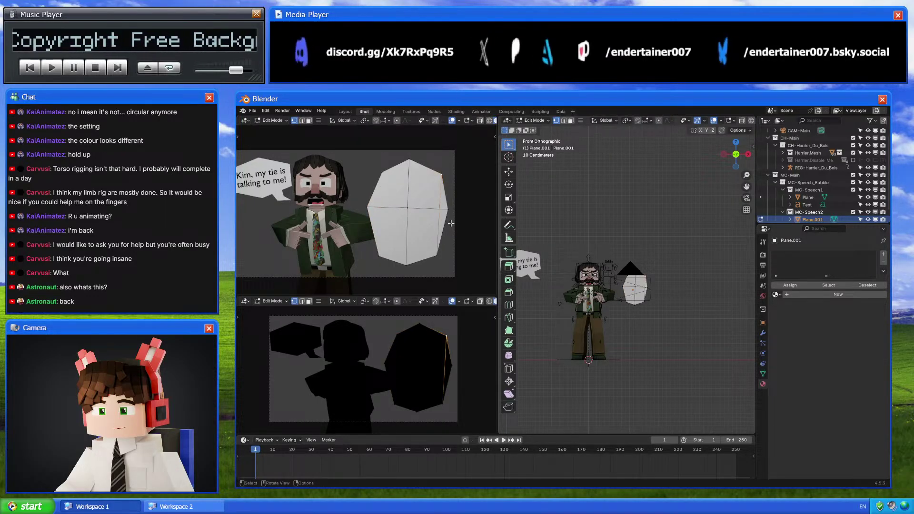
{"action": "key", "text": "g"}
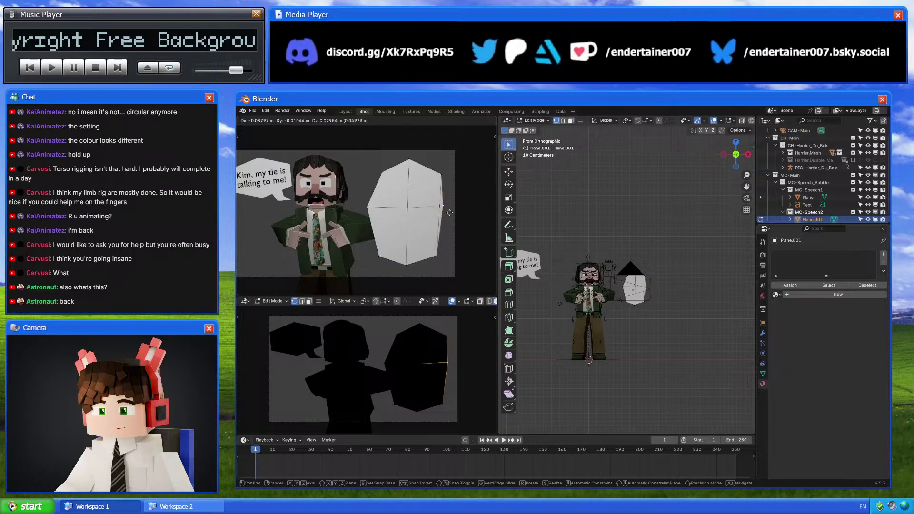
{"action": "left_click", "coordinate": [448, 209]}
Undo the moves made to the plane's left and right side vertices
{"action": "middle_click_drag", "start_coordinate": [601, 278], "coordinate": [617, 311]}
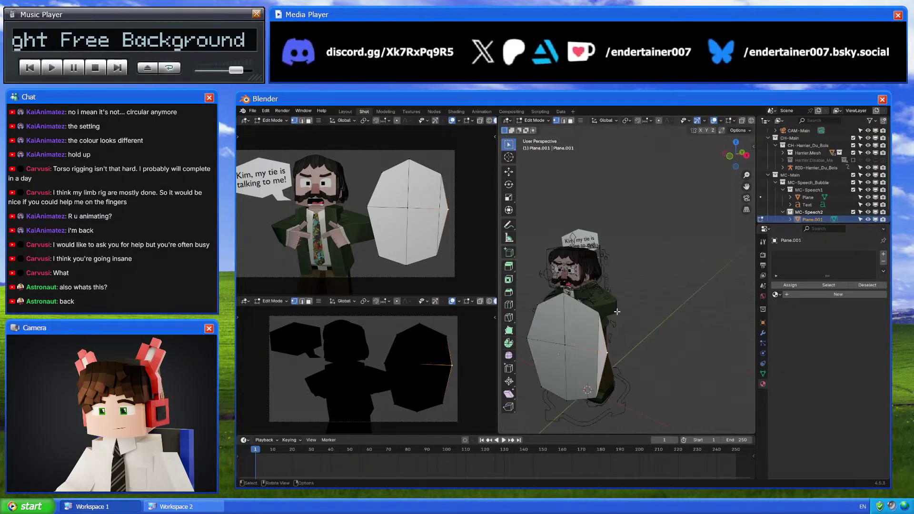
{"action": "key", "text": "g"}
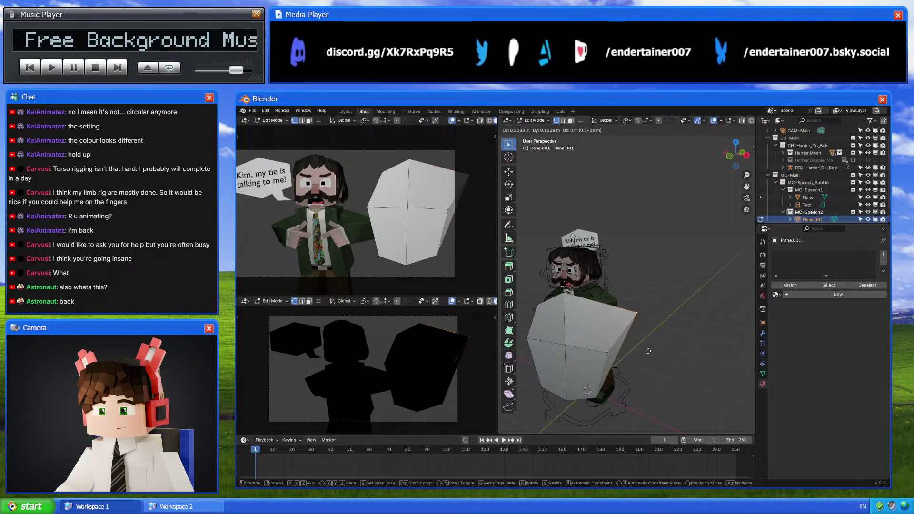
{"action": "right_click", "coordinate": [667, 343]}
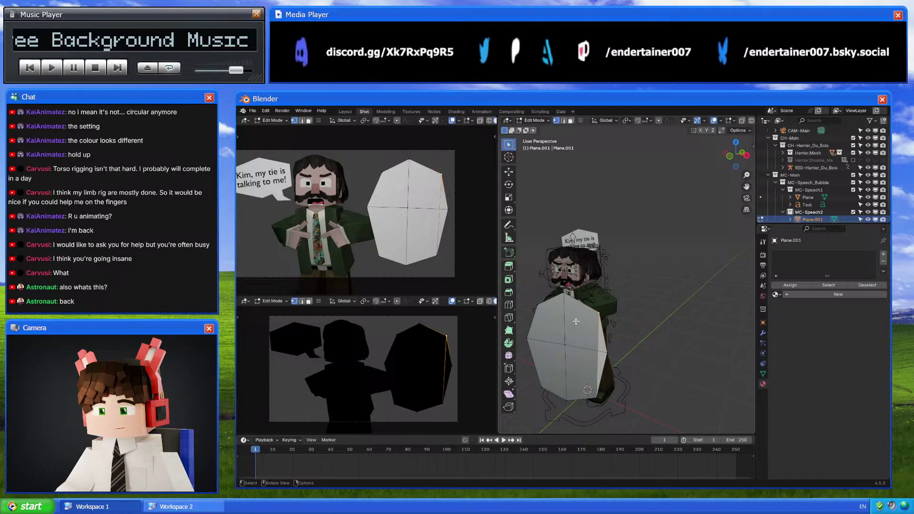
{"action": "middle_click_drag", "start_coordinate": [576, 321], "coordinate": [601, 320]}
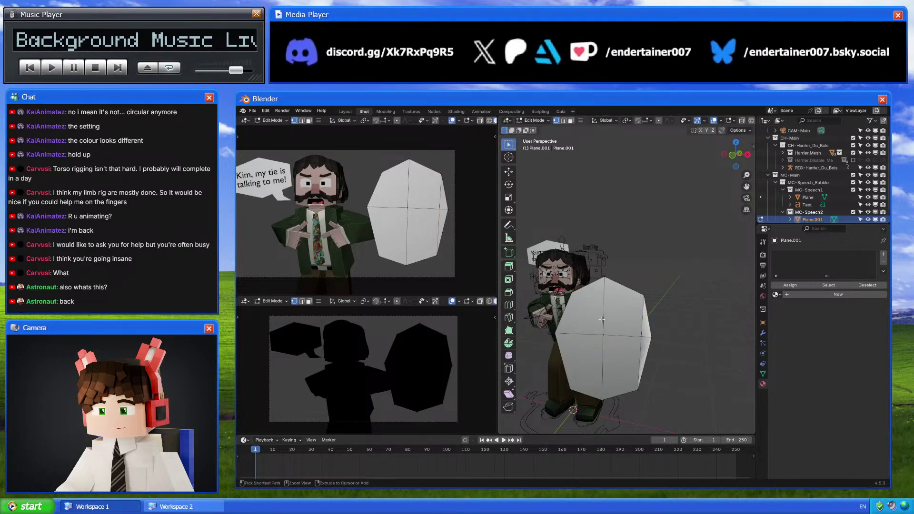
{"action": "key", "text": "ctrl+z"}
{"action": "key", "text": "ctrl+z"}
{"action": "key", "text": "ctrl+z"}
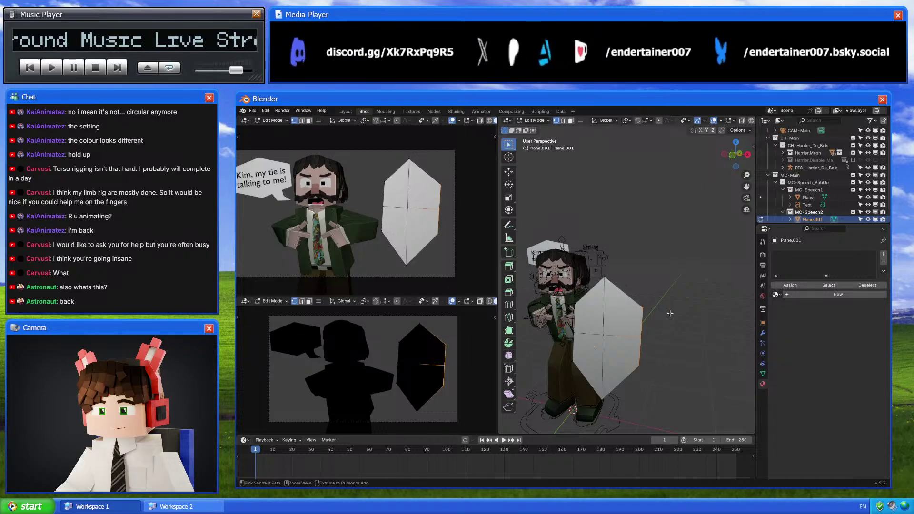
{"action": "key", "text": "ctrl+z"}
{"action": "key", "text": "g"}
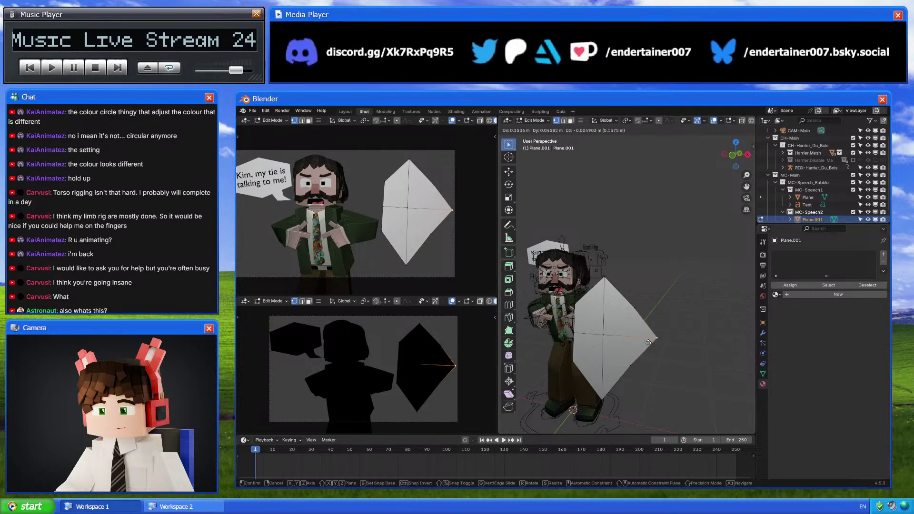
{"action": "left_click", "coordinate": [629, 339]}
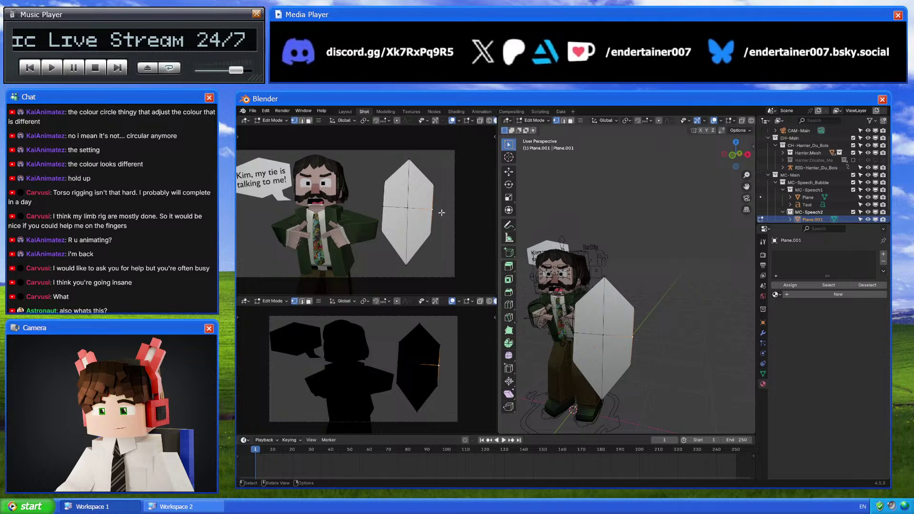
{"action": "key", "text": "g"}
{"action": "key", "text": "x"}
{"action": "key", "text": "x"}
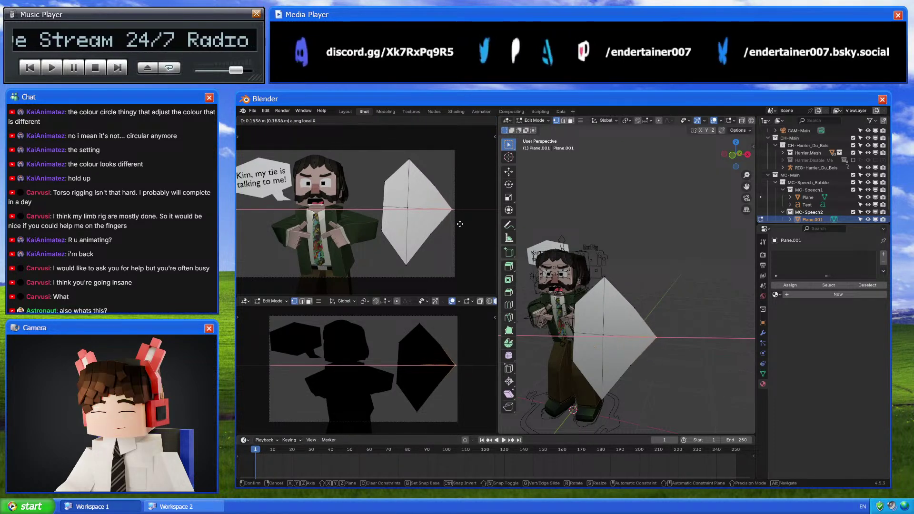
{"action": "key", "text": "Escape"}
Undo the plane's top and bottom vertex pulls to restore the square mesh, and return to Object Mode
{"action": "key", "text": "ctrl+z"}
{"action": "key", "text": "ctrl+z"}
{"action": "key", "text": "ctrl+z"}
{"action": "key", "text": "ctrl+z"}
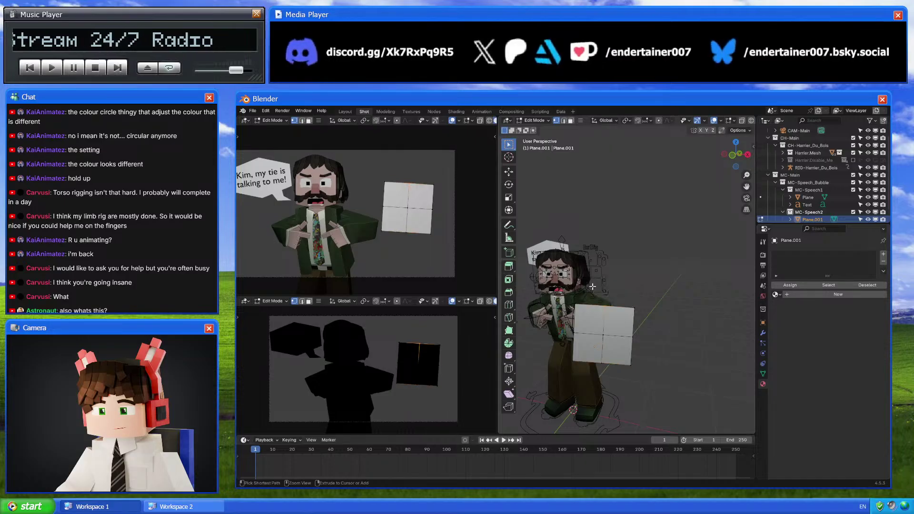
{"action": "left_click", "coordinate": [462, 235]}
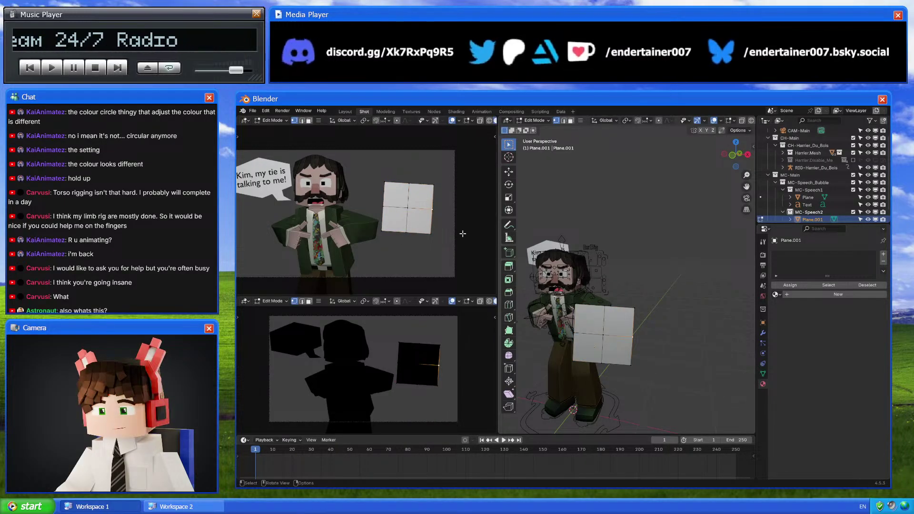
{"action": "key", "text": "Tab"}
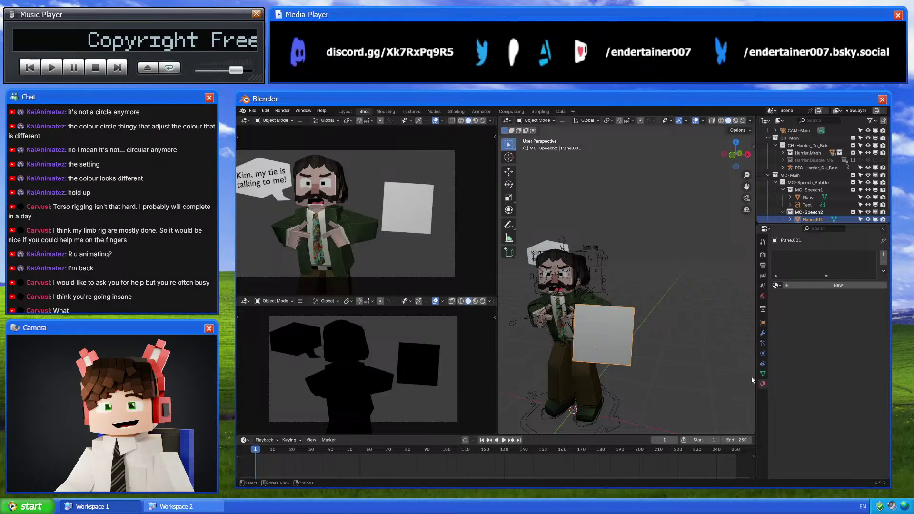
Select the first speech bubble's text and examine the base color picker of its material
{"action": "left_click", "coordinate": [551, 251]}
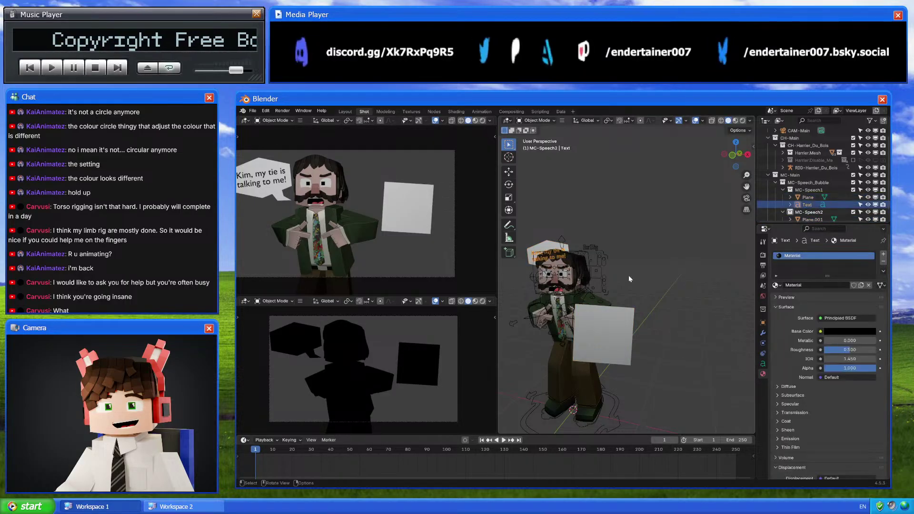
{"action": "left_click", "coordinate": [850, 331]}
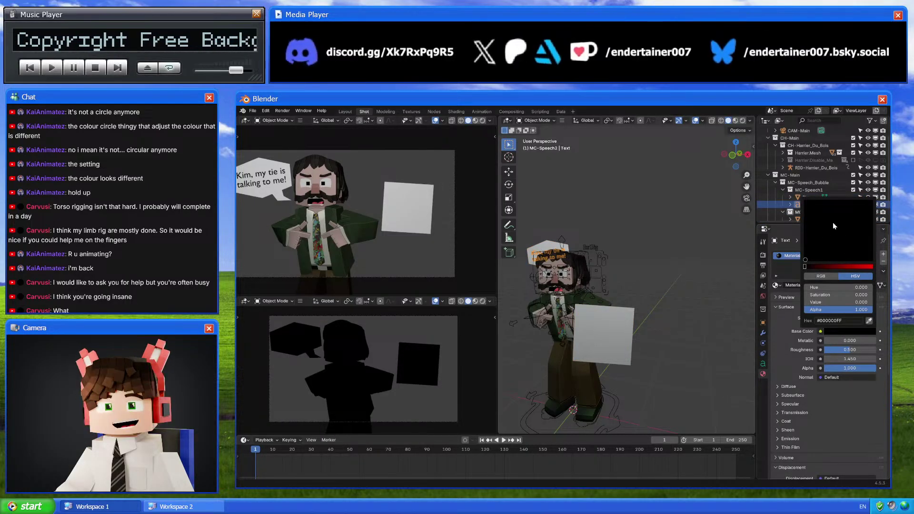
{"action": "left_click", "coordinate": [265, 110]}
{"action": "left_click", "coordinate": [316, 214]}
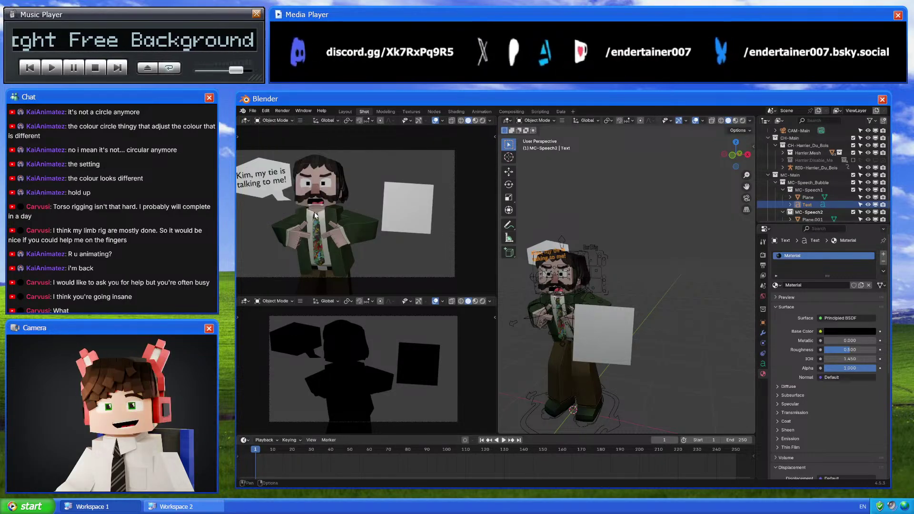
{"action": "left_click", "coordinate": [837, 331]}
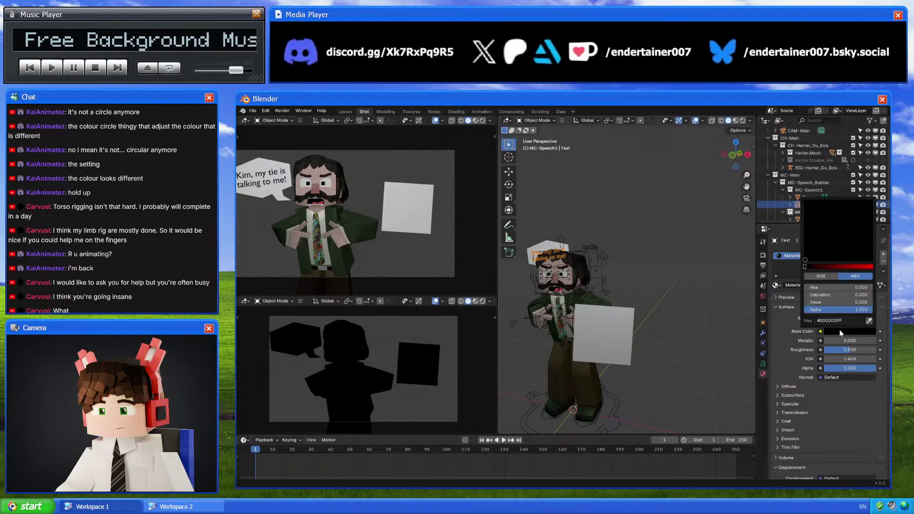
{"action": "right_click", "coordinate": [260, 134]}
{"action": "left_click", "coordinate": [289, 213]}
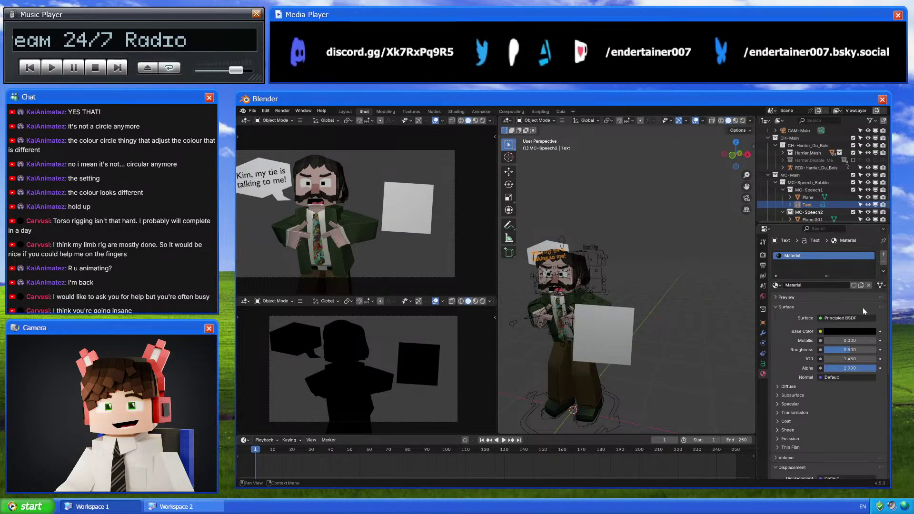
{"action": "left_click", "coordinate": [850, 331]}
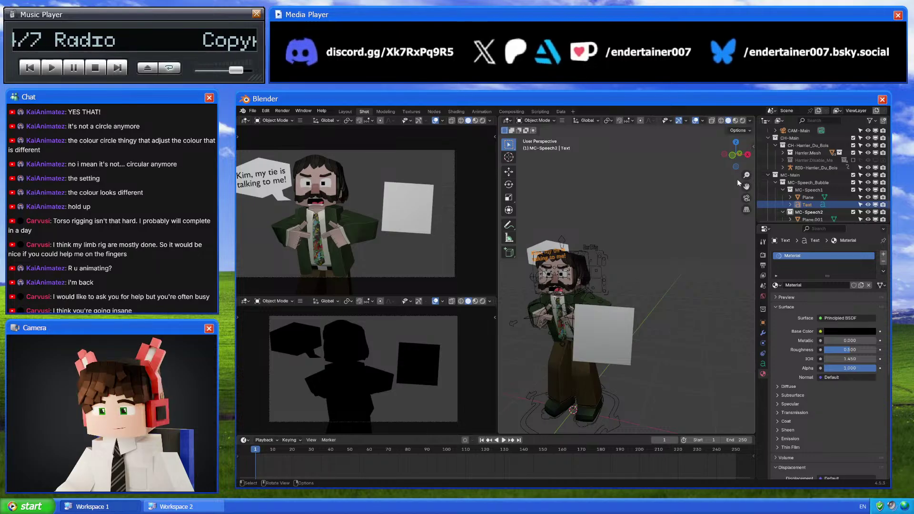
Undo the repositioning and tilt of the second bubble's square mesh, returning to Object Mode
{"action": "left_click", "coordinate": [733, 164]}
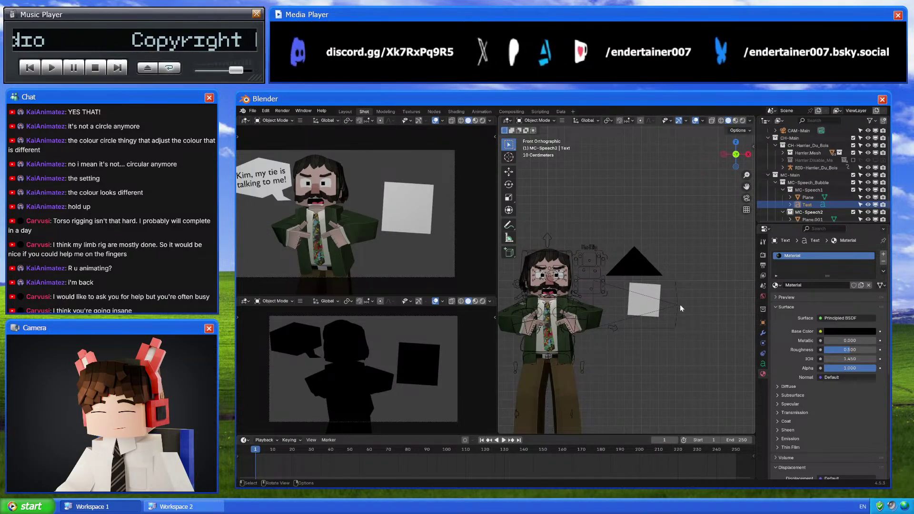
{"action": "left_click", "coordinate": [647, 301]}
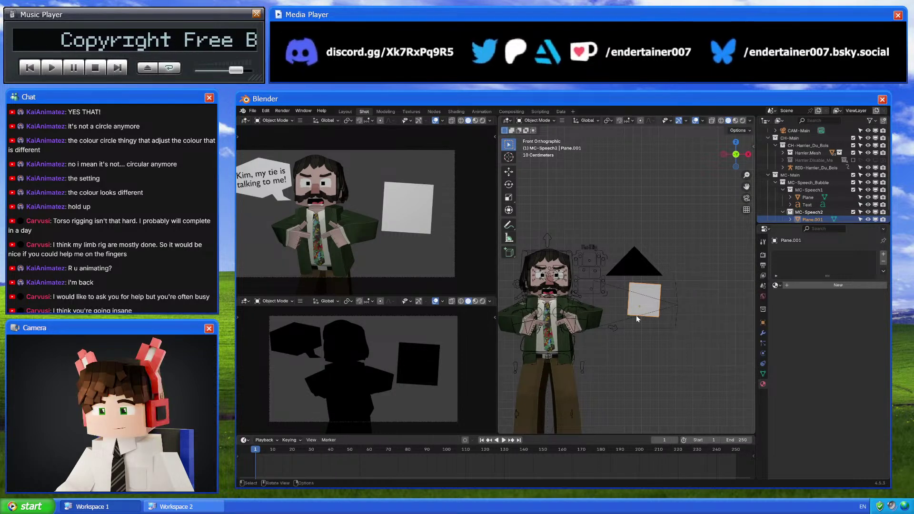
{"action": "middle_click_drag", "start_coordinate": [636, 315], "coordinate": [692, 323]}
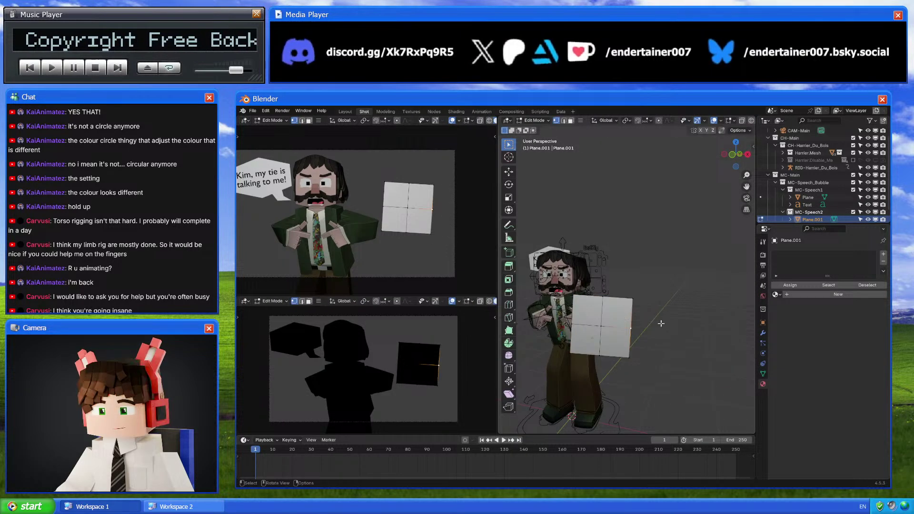
{"action": "left_click", "coordinate": [691, 322]}
{"action": "key", "text": "ctrl+z"}
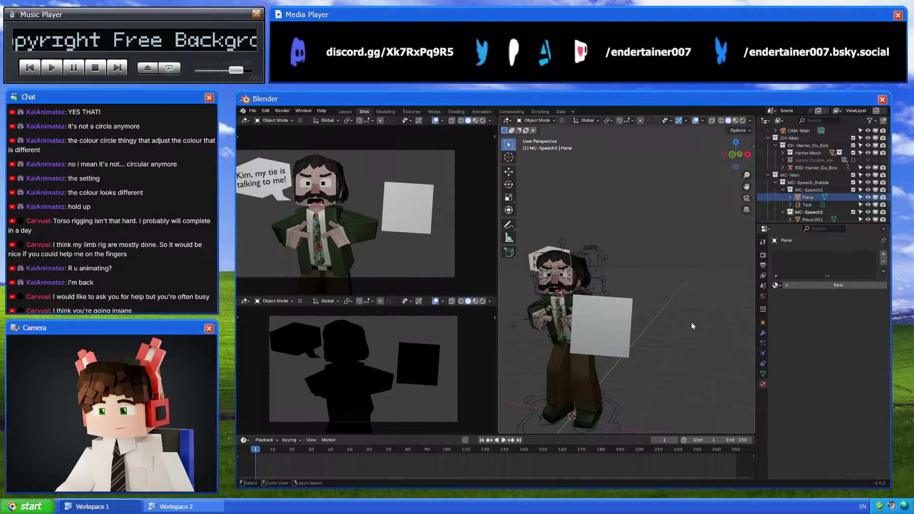
{"action": "key", "text": "Tab"}
{"action": "type", "text": "r10"}
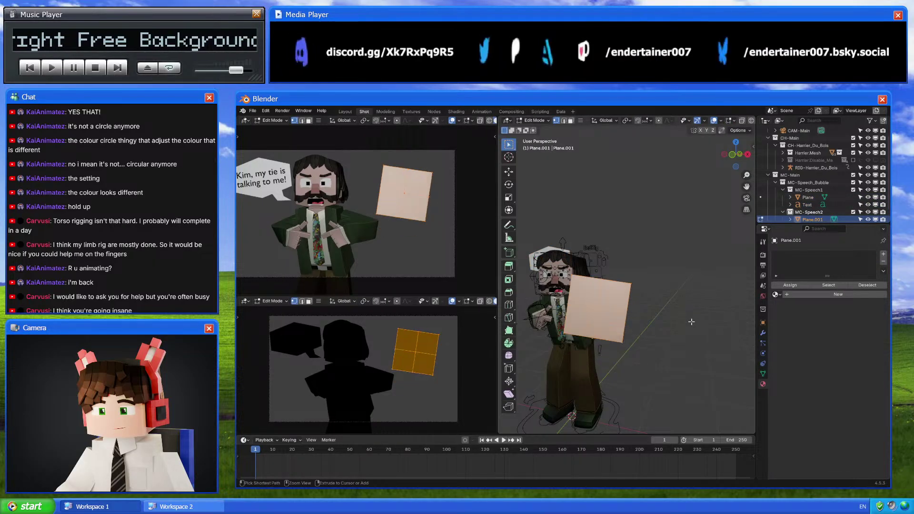
{"action": "key", "text": "Return"}
{"action": "key", "text": "Tab"}
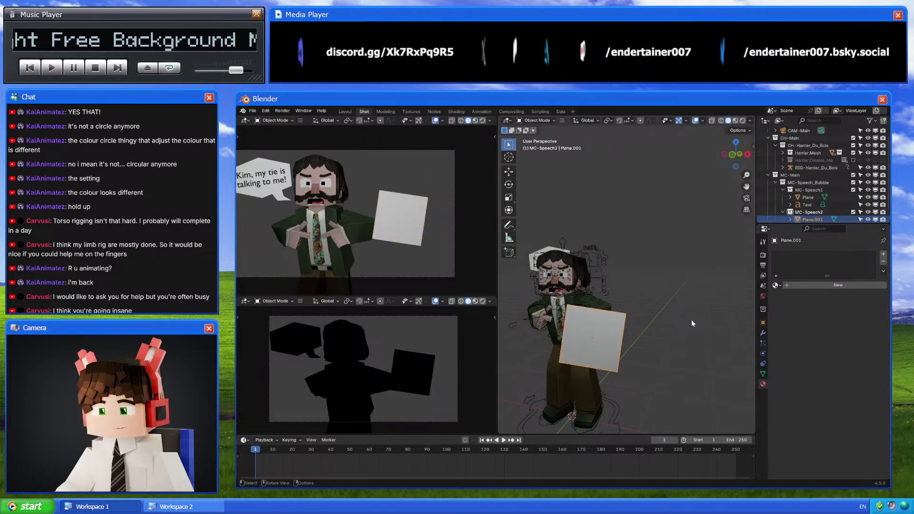
Add a new text object to the MC-Speech2 collection
{"action": "left_click", "coordinate": [812, 212]}
{"action": "key", "text": "shift+a"}
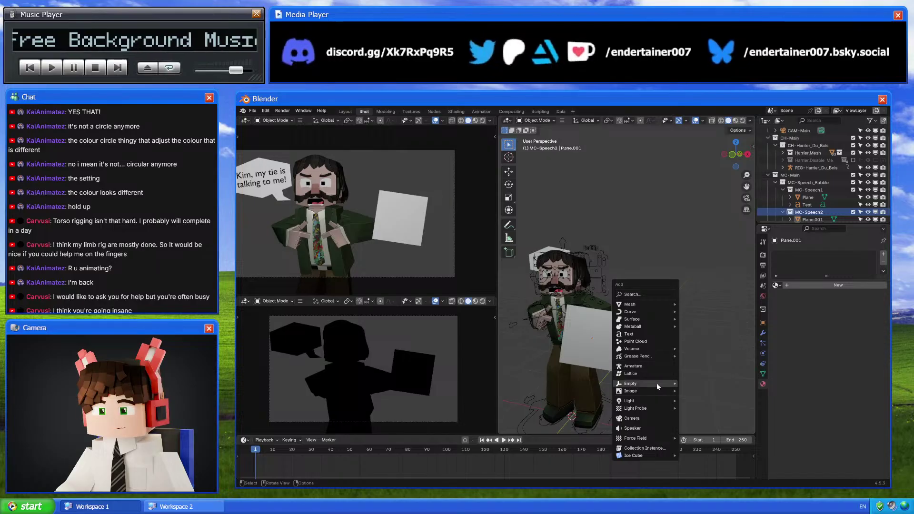
{"action": "left_click", "coordinate": [664, 334]}
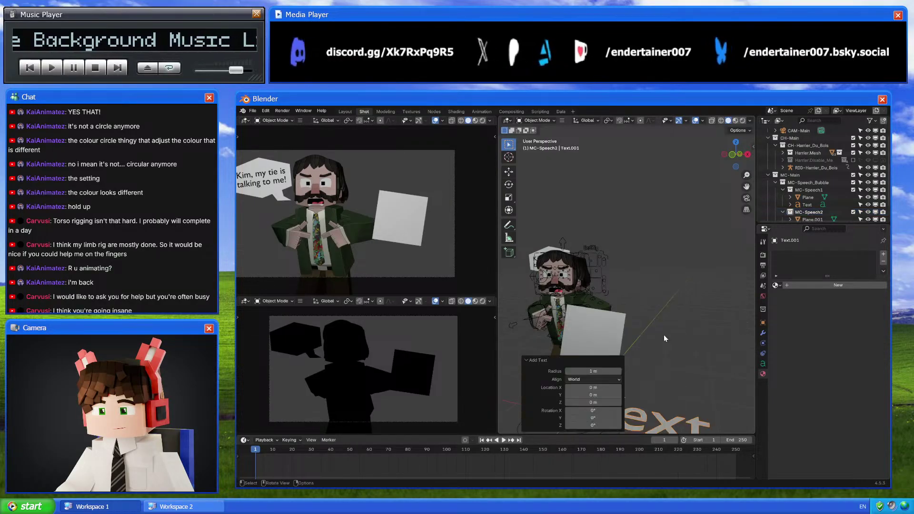
Assign the existing black material named "Material" to the new text object
{"action": "scroll", "coordinate": [664, 335], "scroll_direction": "down", "scroll_amount": 3}
{"action": "left_click", "coordinate": [776, 285]}
{"action": "scroll", "coordinate": [810, 333], "scroll_direction": "down", "scroll_amount": 5}
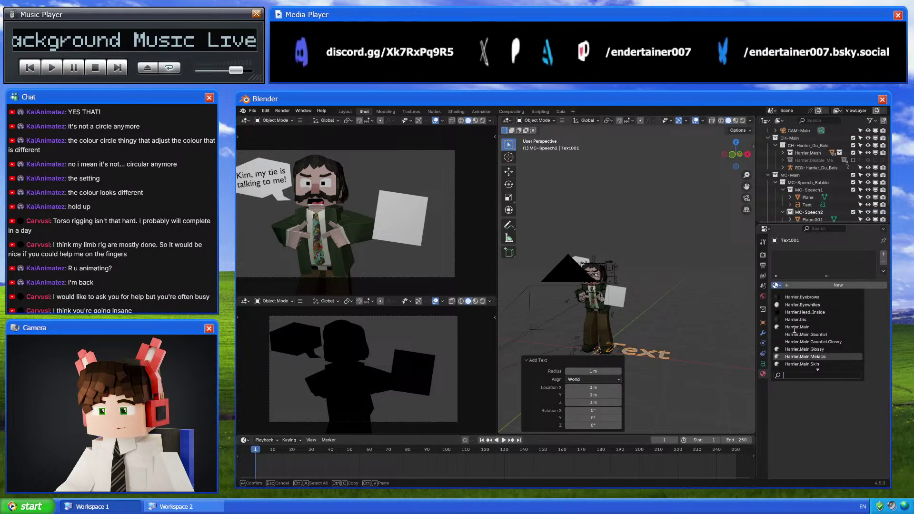
{"action": "left_click", "coordinate": [805, 363]}
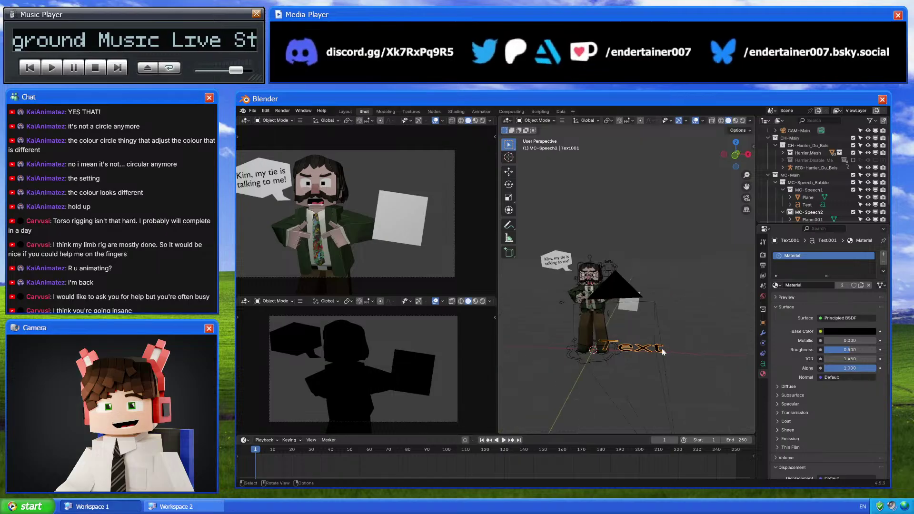
Copy the global transform of the second bubble's square plane and paste it onto the new text object
{"action": "left_click", "coordinate": [642, 296]}
{"action": "left_click", "coordinate": [642, 298]}
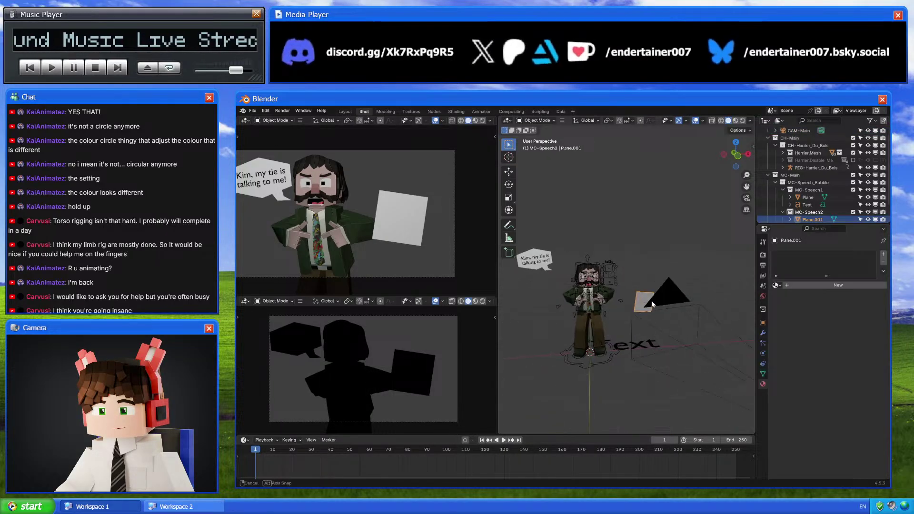
{"action": "key", "text": "n"}
{"action": "left_click", "coordinate": [700, 151]}
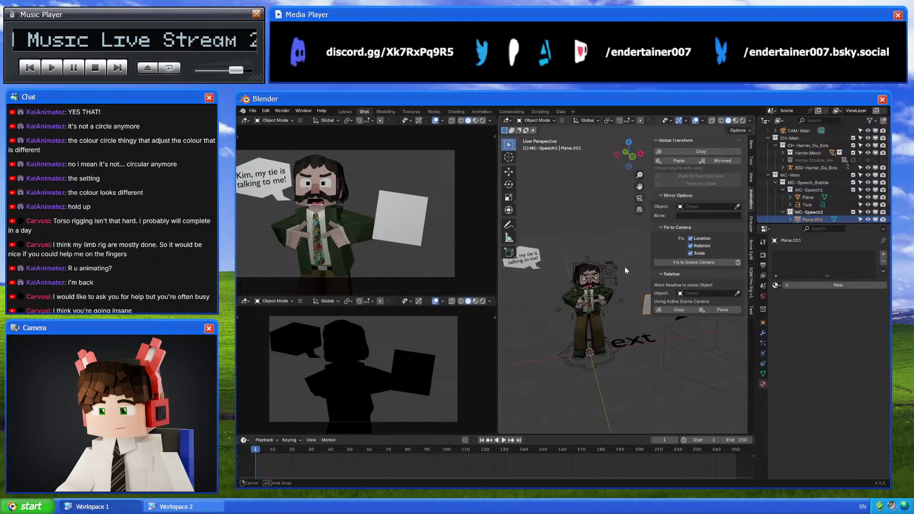
{"action": "left_click", "coordinate": [631, 339]}
{"action": "left_click", "coordinate": [679, 160]}
{"action": "key", "text": "n"}
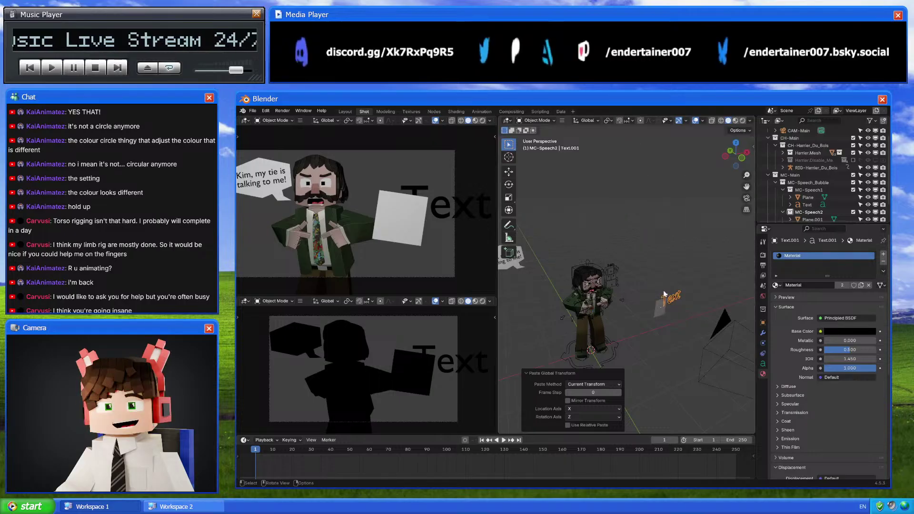
Move the new text about 0.046 m along its local Z axis, off the square plane's surface
{"action": "scroll", "coordinate": [662, 290], "scroll_direction": "up", "scroll_amount": 2}
{"action": "key", "text": "g"}
{"action": "key", "text": "z"}
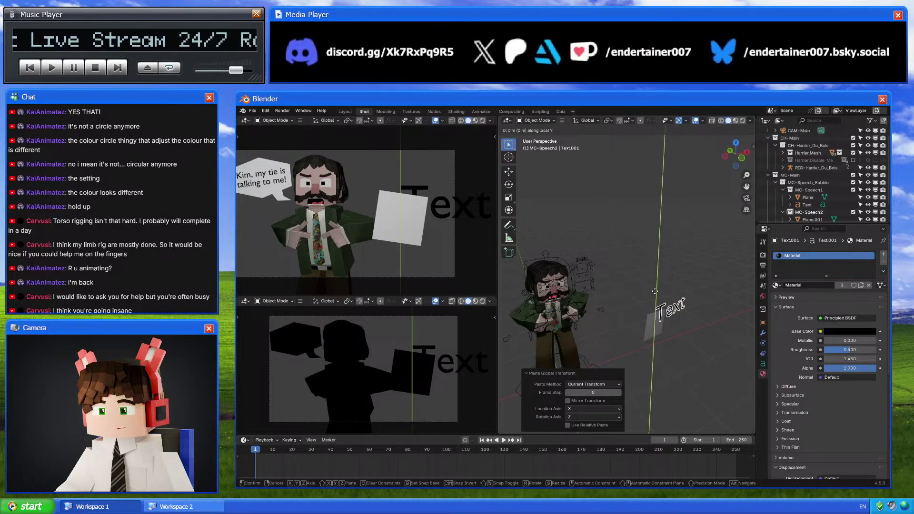
{"action": "key", "text": "z"}
{"action": "key", "text": "Escape"}
Shift the new text toward the square plane in the camera view and scale it down
{"action": "key", "text": "g"}
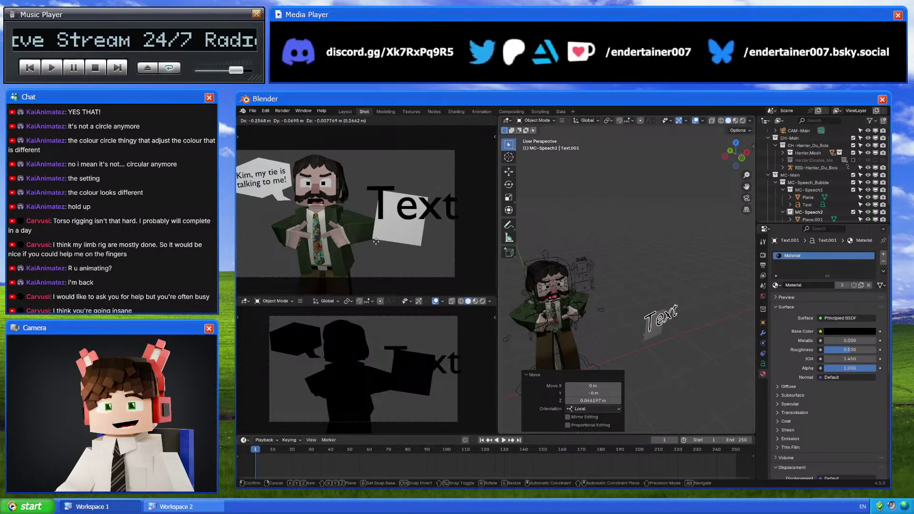
{"action": "left_click", "coordinate": [461, 264]}
{"action": "key", "text": "s"}
{"action": "left_click", "coordinate": [420, 237]}
Set the new text's horizontal paragraph alignment to Center
{"action": "left_click", "coordinate": [763, 364]}
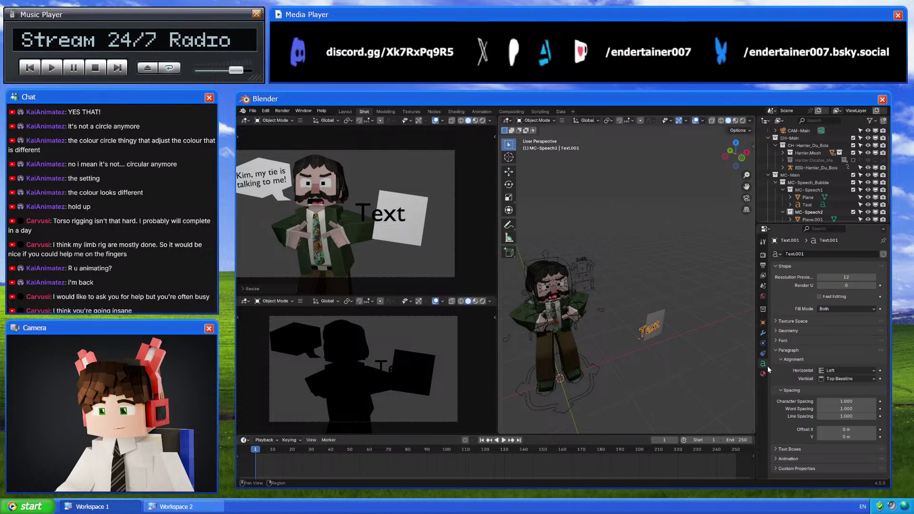
{"action": "left_click", "coordinate": [847, 371]}
{"action": "left_click", "coordinate": [836, 387]}
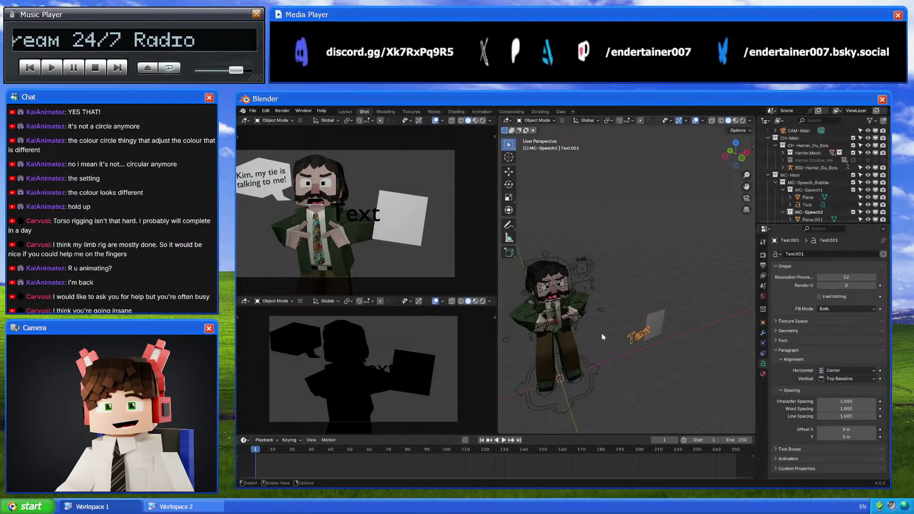
Move the centered text back over the square plane and save the file
{"action": "key", "text": "g"}
{"action": "left_click", "coordinate": [430, 218]}
{"action": "left_click", "coordinate": [618, 266]}
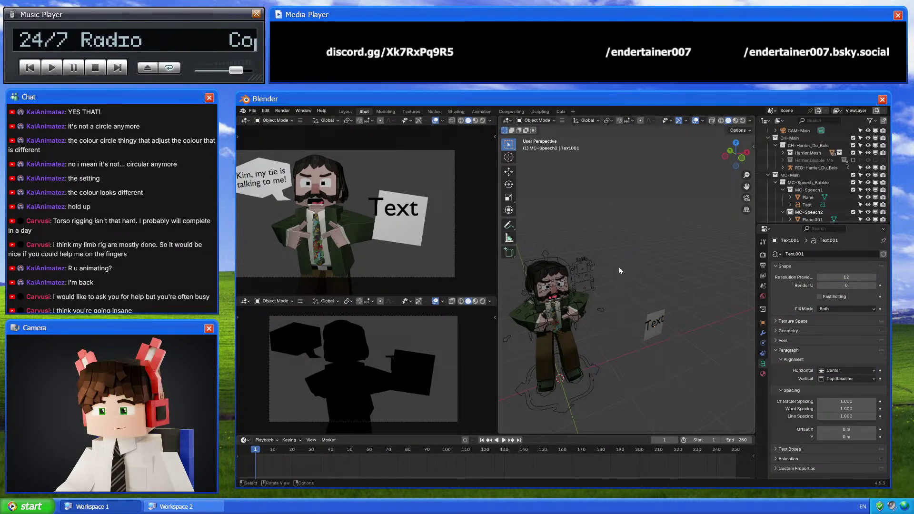
{"action": "middle_click_drag", "start_coordinate": [348, 216], "coordinate": [367, 215], "text": "shift"}
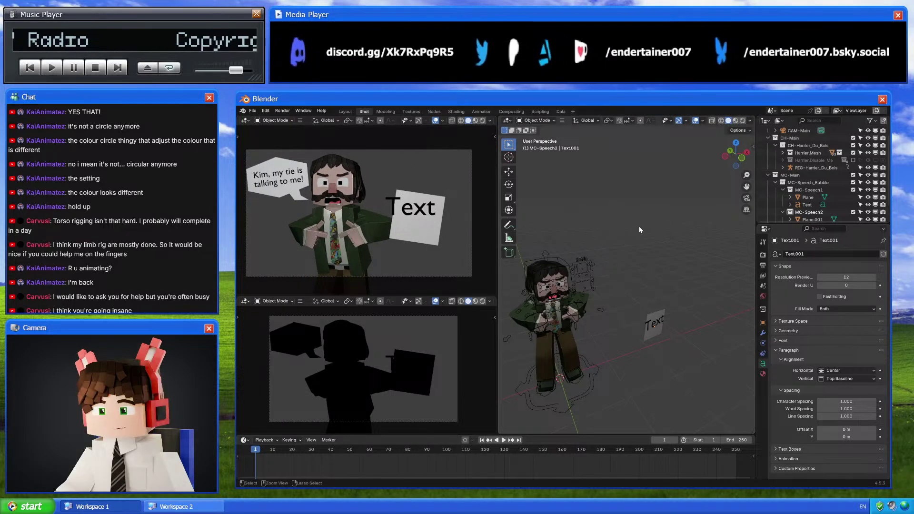
{"action": "key", "text": "ctrl+s"}
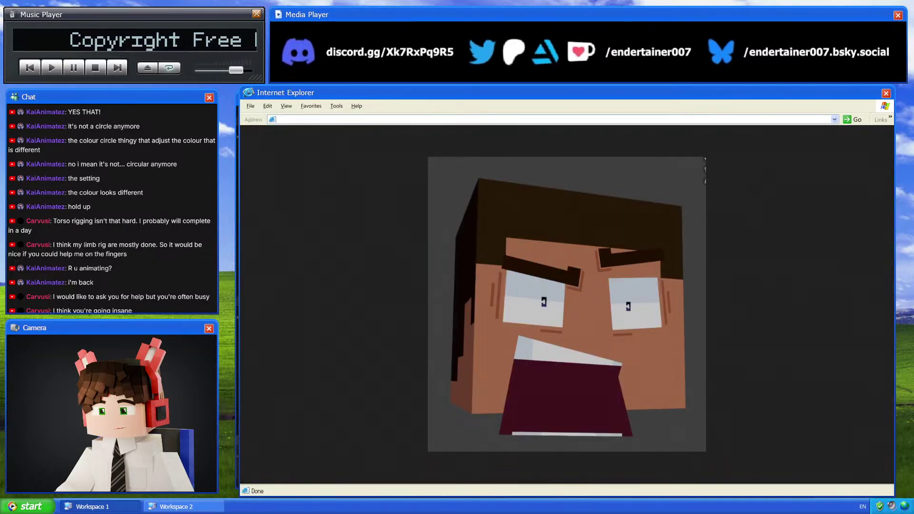
Switch to the browser, search YouTube for "disco elysium horrific necktie" and open the video "Disco Elysium The Horrific Necktie is very scared"
{"action": "key", "text": "ctrl+l"}
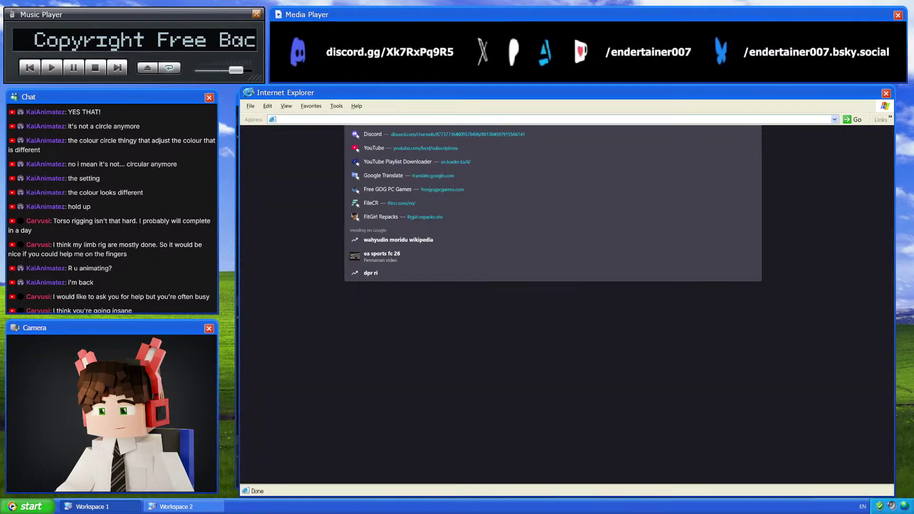
{"action": "type", "text": "youtube"}
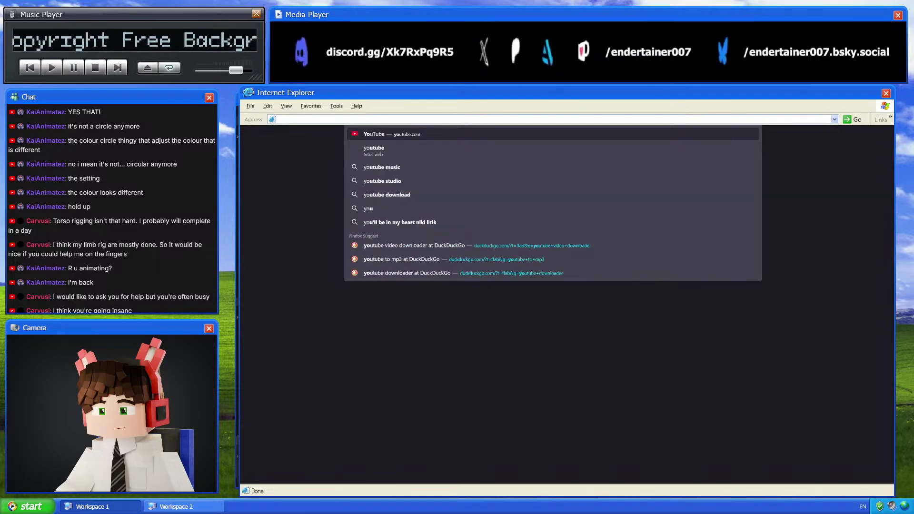
{"action": "key", "text": "Return"}
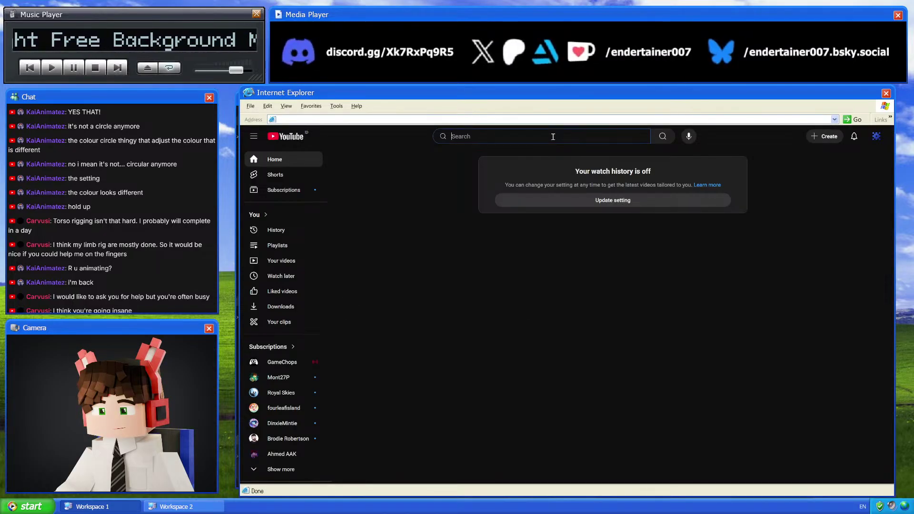
{"action": "type", "text": "disco"}
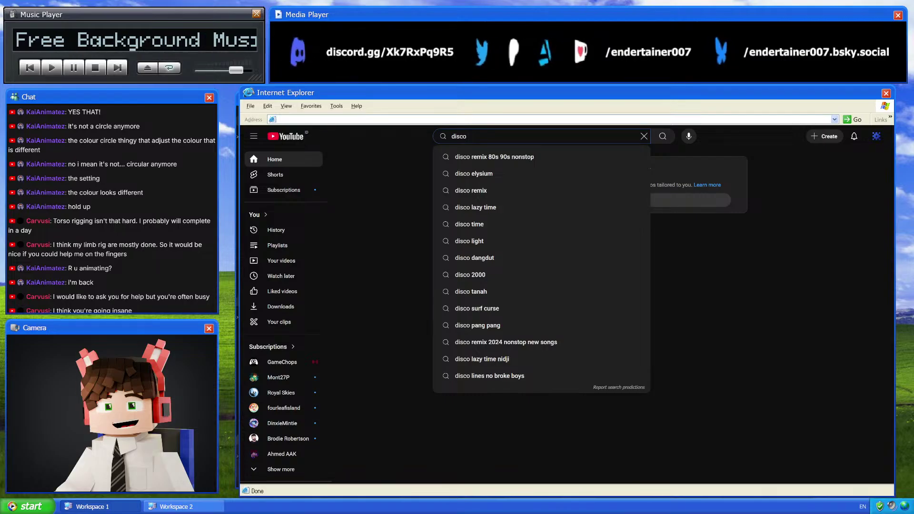
{"action": "type", "text": " Elysium"}
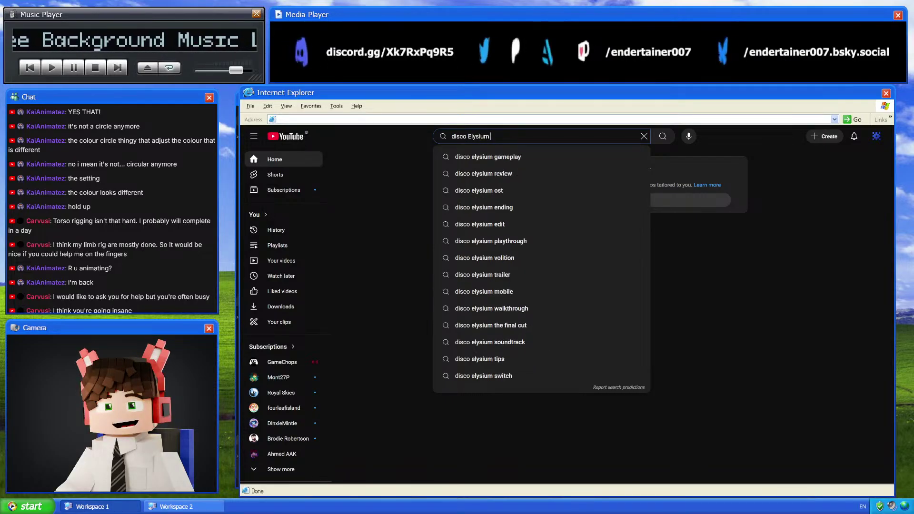
{"action": "type", "text": " Horr"}
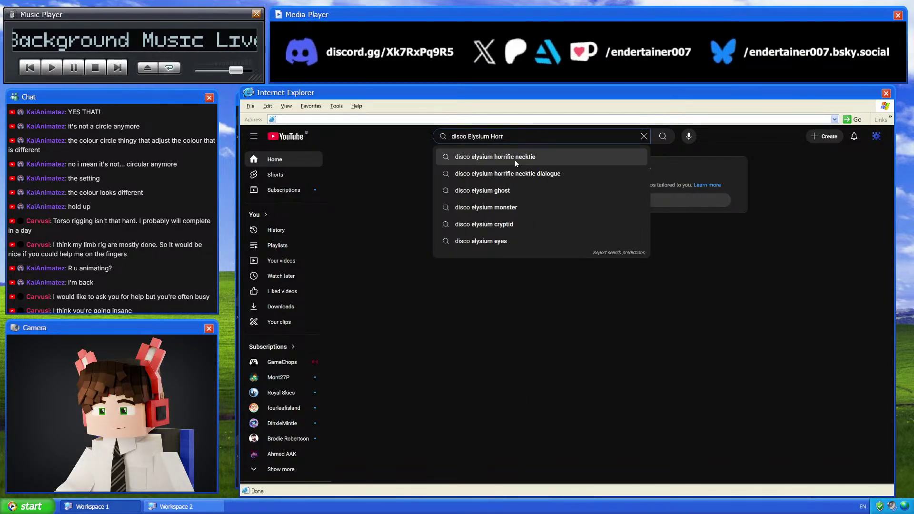
{"action": "left_click", "coordinate": [515, 161]}
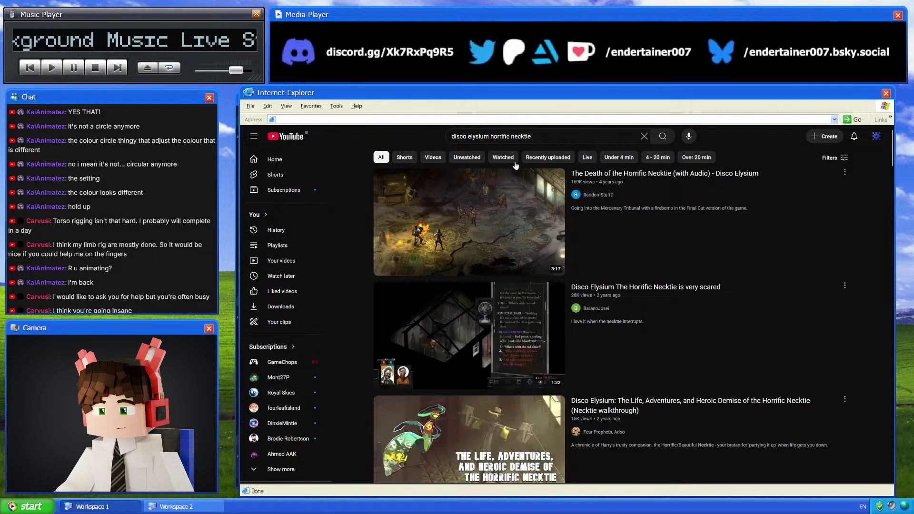
{"action": "left_click", "coordinate": [625, 288]}
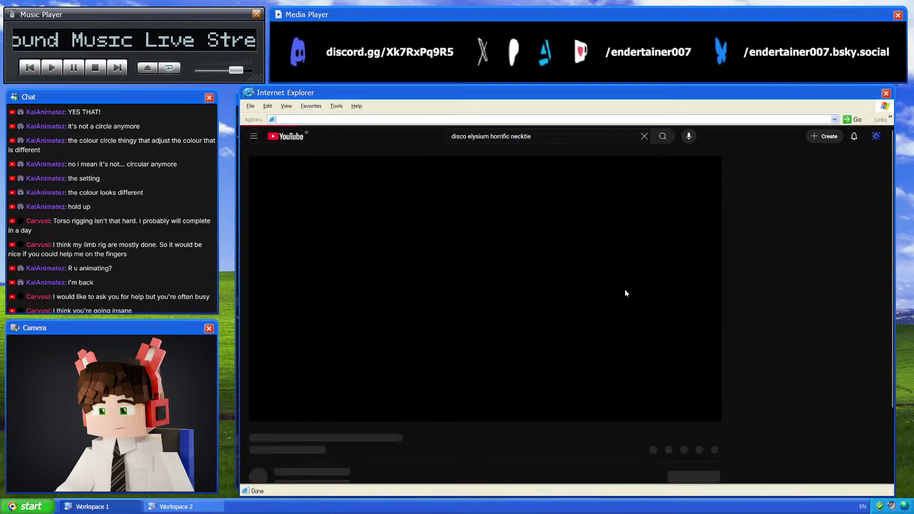
Skip through the video to 0:55 and read the Horrific Necktie's dialogue line about the bow tie
{"action": "left_click_drag", "start_coordinate": [360, 402], "coordinate": [470, 405]}
{"action": "left_click", "coordinate": [500, 403]}
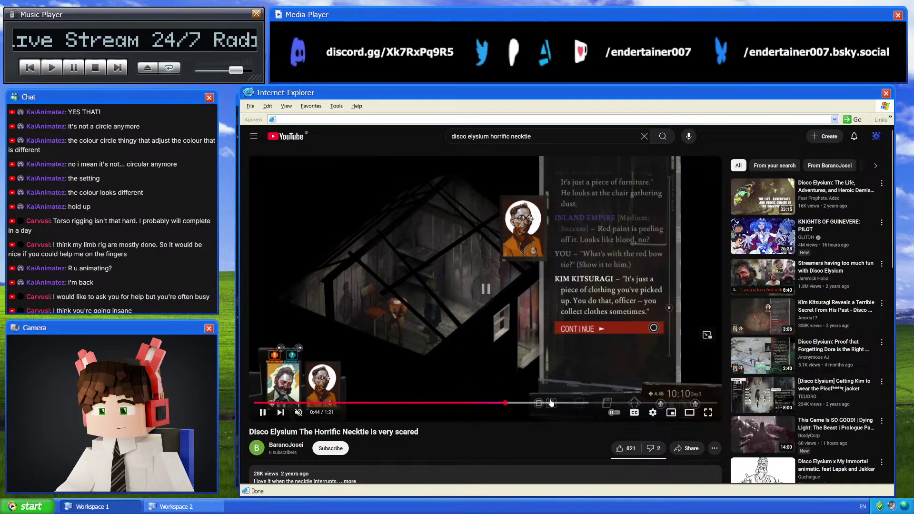
{"action": "left_click_drag", "start_coordinate": [550, 403], "coordinate": [573, 403]}
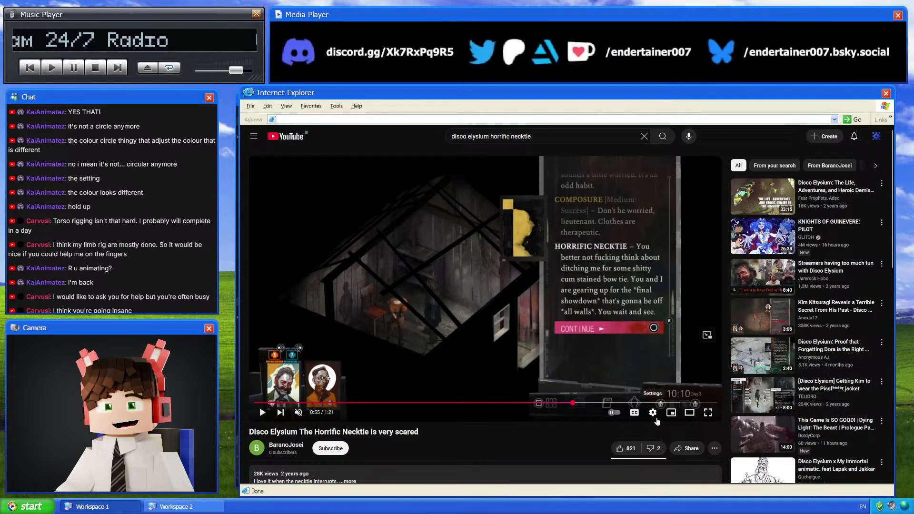
{"action": "left_click", "coordinate": [549, 136]}
{"action": "triple_click", "coordinate": [548, 136]}
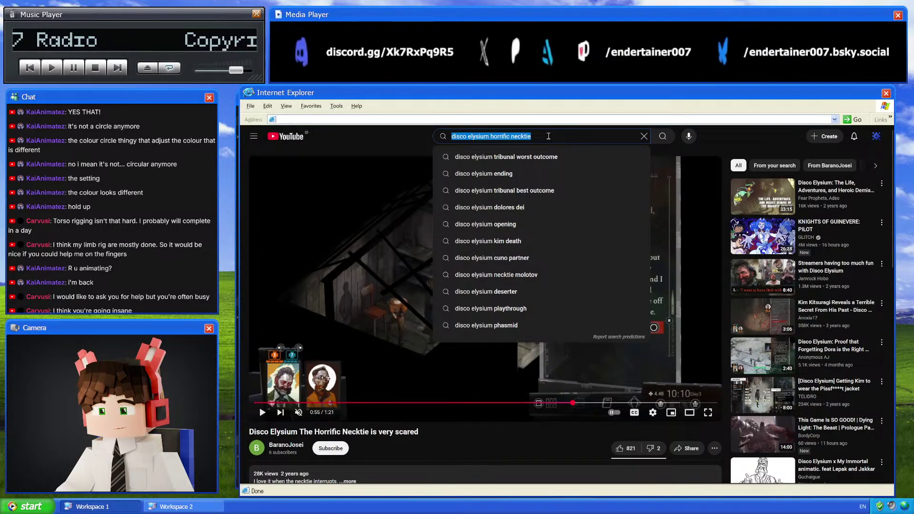
{"action": "type", "text": "you"}
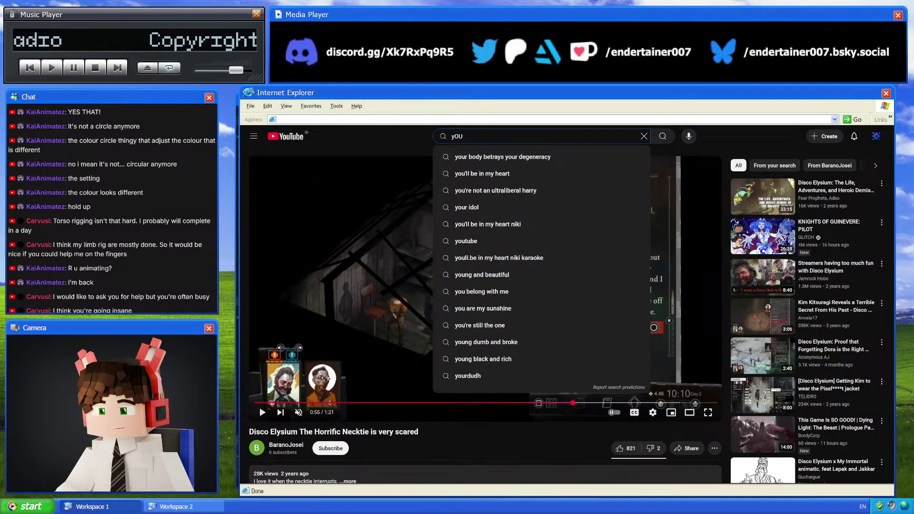
{"action": "key", "text": "BackSpace"}
{"action": "key", "text": "BackSpace"}
{"action": "key", "text": "BackSpace"}
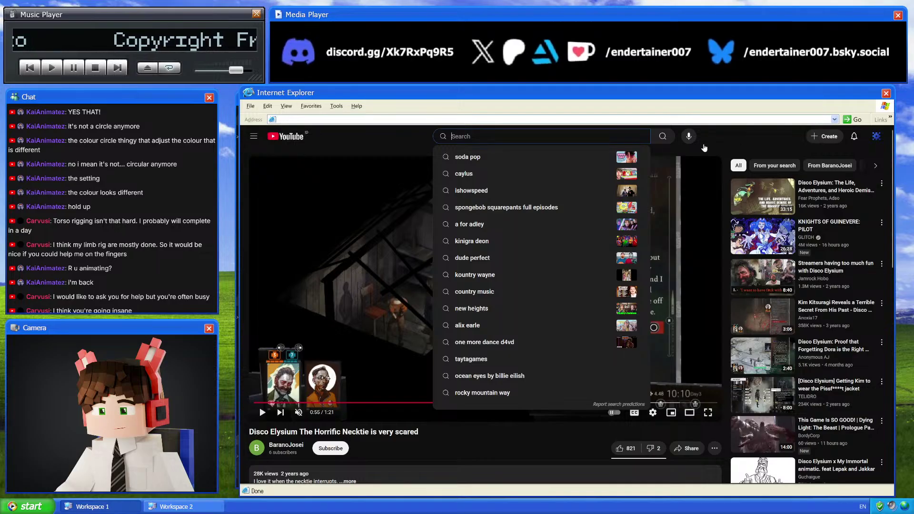
{"action": "left_click", "coordinate": [740, 148]}
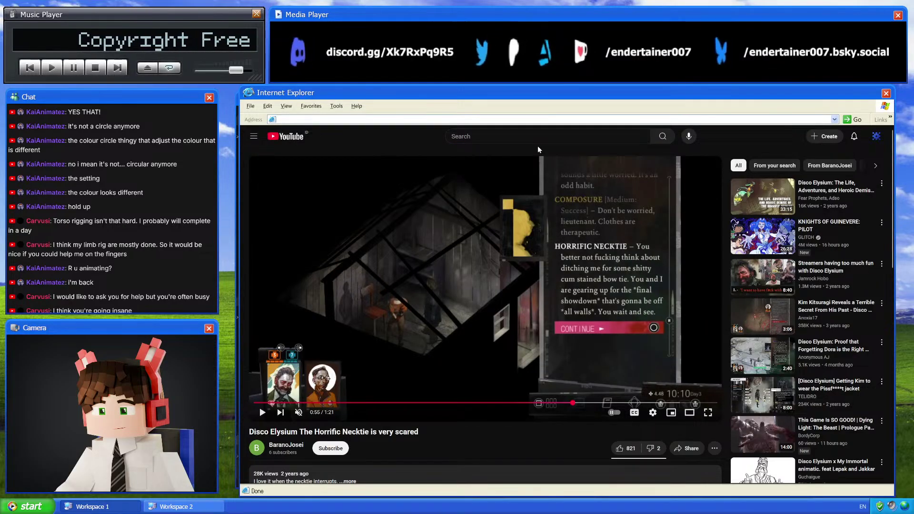
{"action": "key", "text": "t"}
{"action": "left_click", "coordinate": [573, 138]}
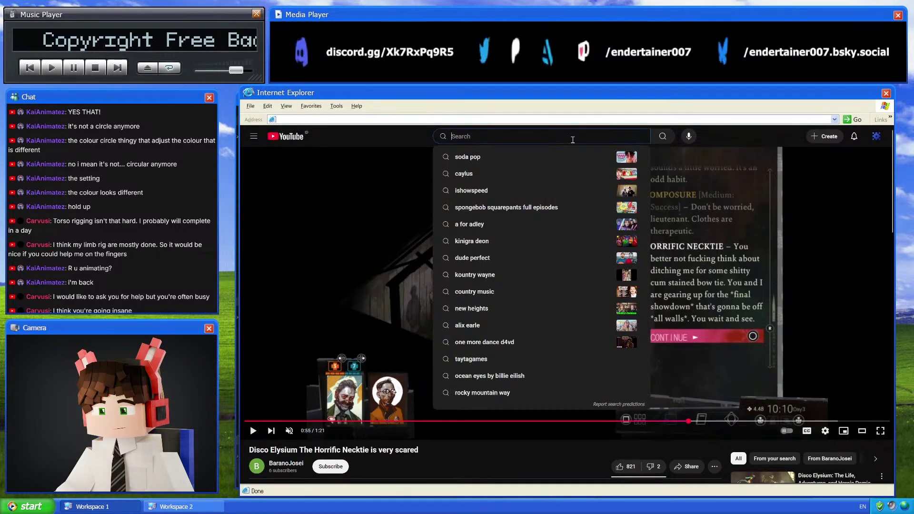
{"action": "type", "text": "You better"}
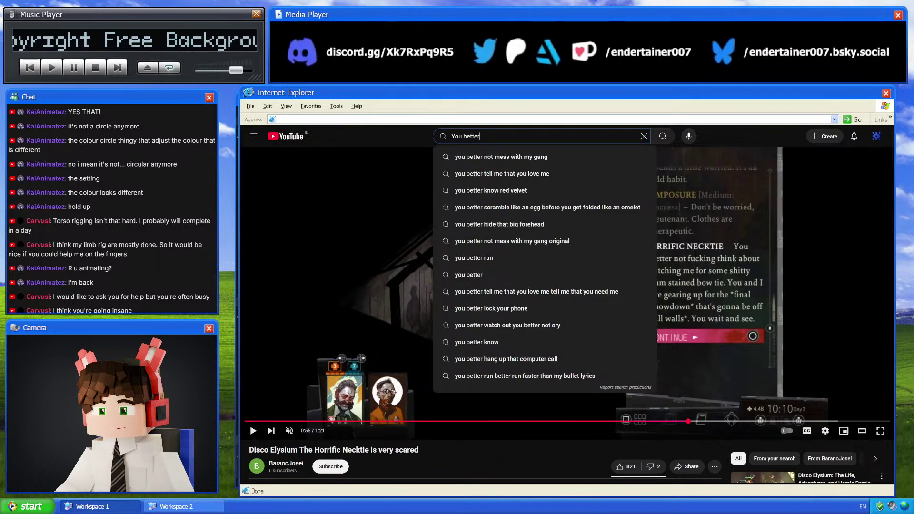
{"action": "key", "text": "ctrl+a"}
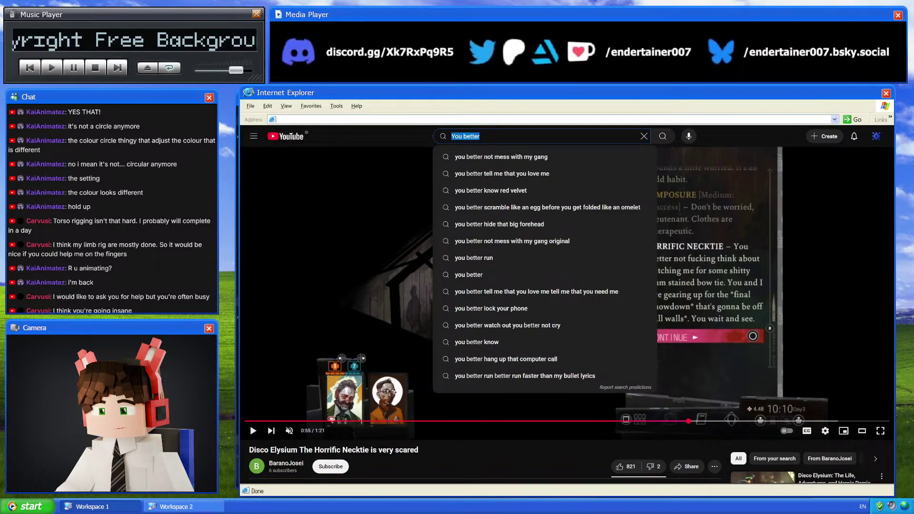
{"action": "key", "text": "BackSpace"}
{"action": "left_click", "coordinate": [785, 139]}
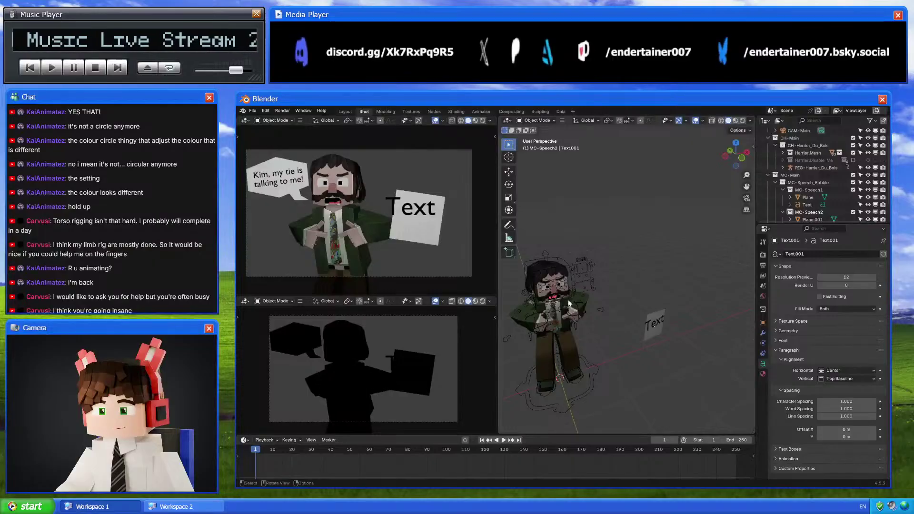
In Blender, replace the new text's content with "You better not fucking think about ditching me for some shitty cum stained bow tie!"
{"action": "left_click", "coordinate": [661, 322]}
{"action": "key", "text": "Tab"}
{"action": "key", "text": "ctrl+a"}
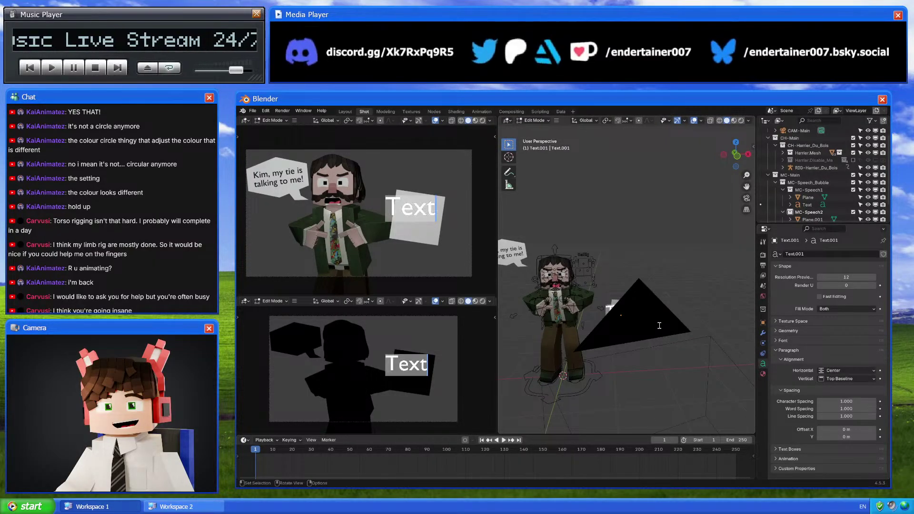
{"action": "type", "text": "You better not fucking think about ditching me for some shitty cum stained bow tie!"}
Try breaking the bow tie text into four centered lines, with line breaks after "not", "about" and "some"
{"action": "middle_click_drag", "start_coordinate": [648, 335], "coordinate": [590, 302]}
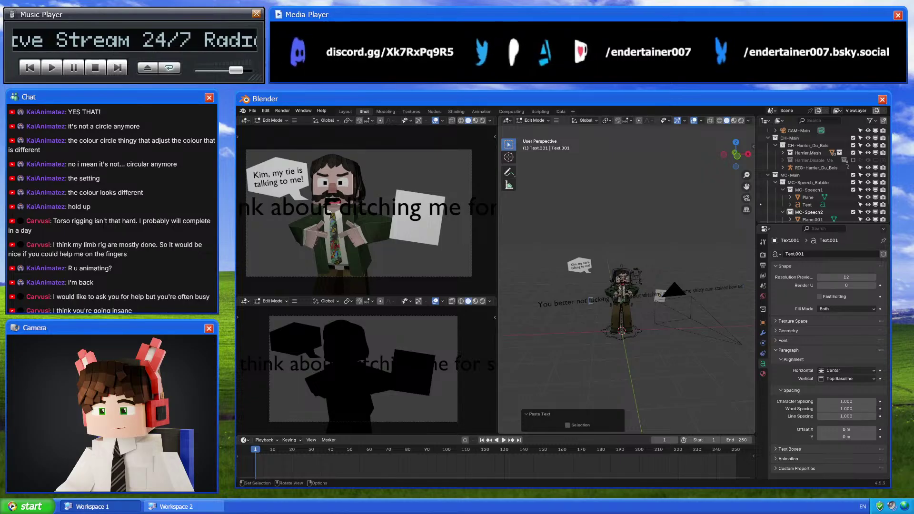
{"action": "key", "text": "Return"}
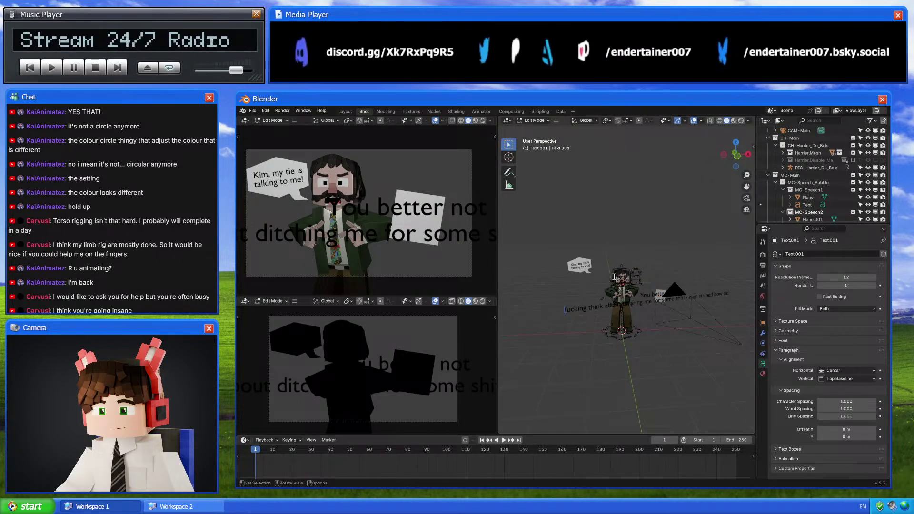
{"action": "middle_click_drag", "start_coordinate": [614, 277], "coordinate": [603, 306]}
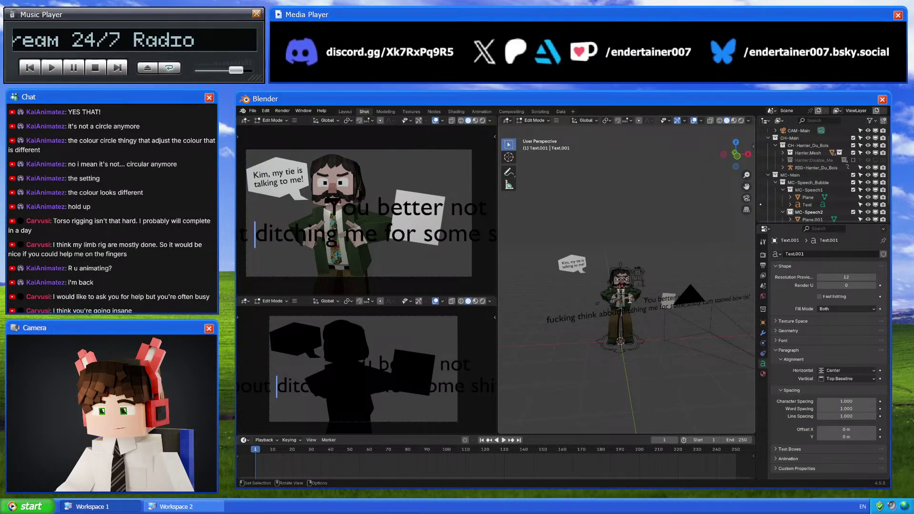
{"action": "key", "text": "Return"}
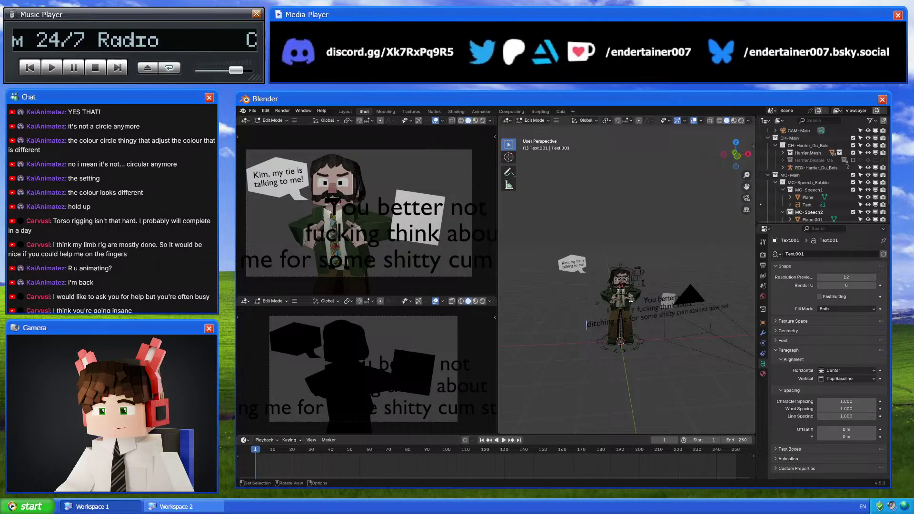
{"action": "left_click", "coordinate": [662, 314]}
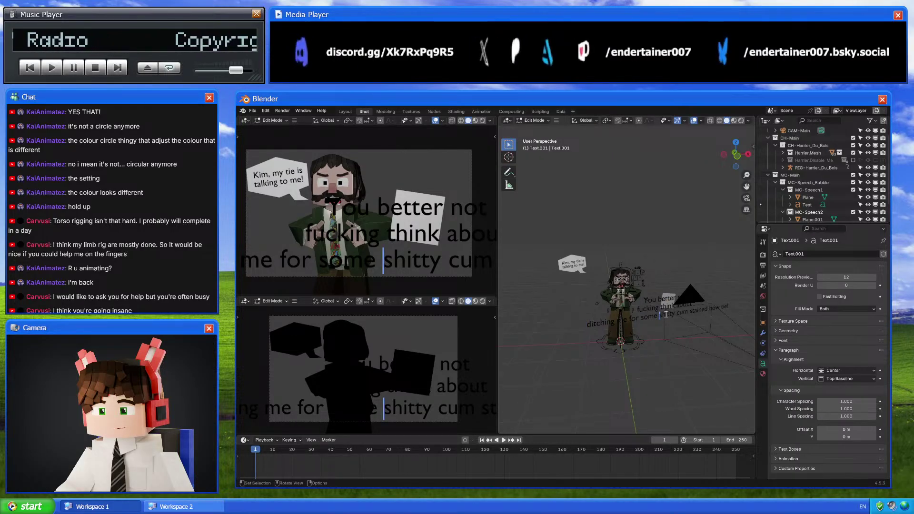
{"action": "key", "text": "Return"}
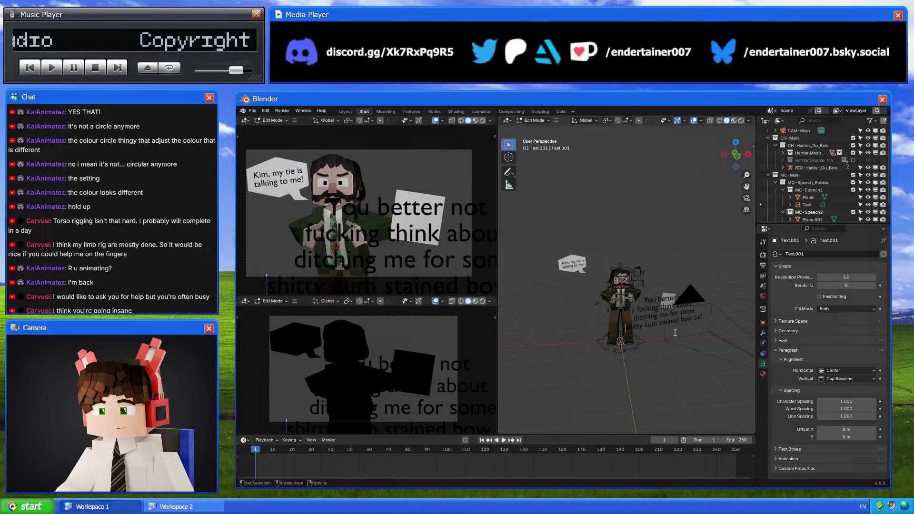
{"action": "mouse_move", "coordinate": [675, 332]}
{"action": "middle_mouse_down"}
{"action": "mouse_move", "coordinate": [662, 326]}
{"action": "mouse_move", "coordinate": [677, 329]}
{"action": "middle_mouse_up"}
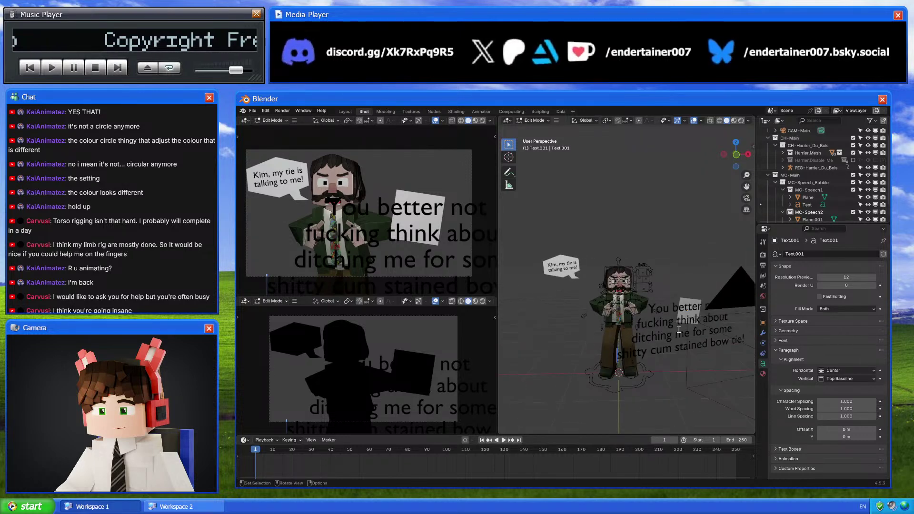
{"action": "key", "text": "ctrl+z"}
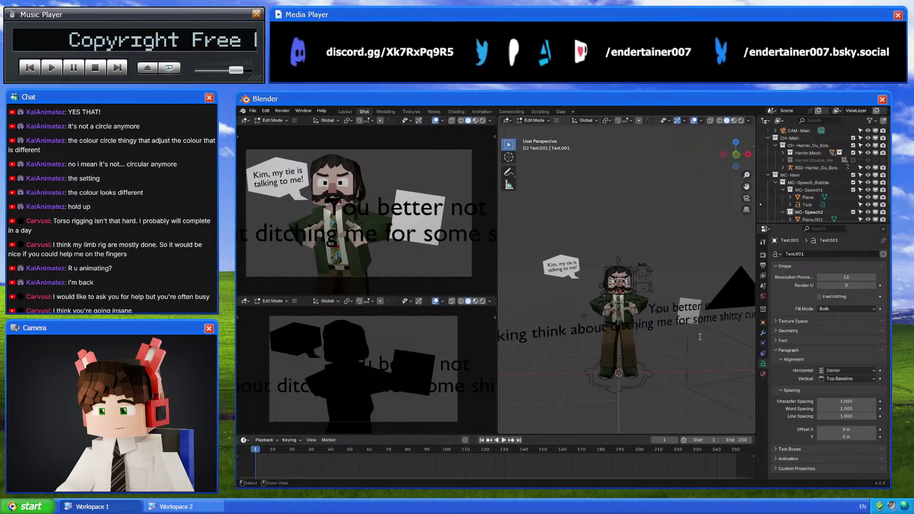
Break the bow tie text into five lines, after "better", "think", "me" and "shitty", and finish editing it
{"action": "middle_click_drag", "start_coordinate": [700, 337], "coordinate": [567, 322]}
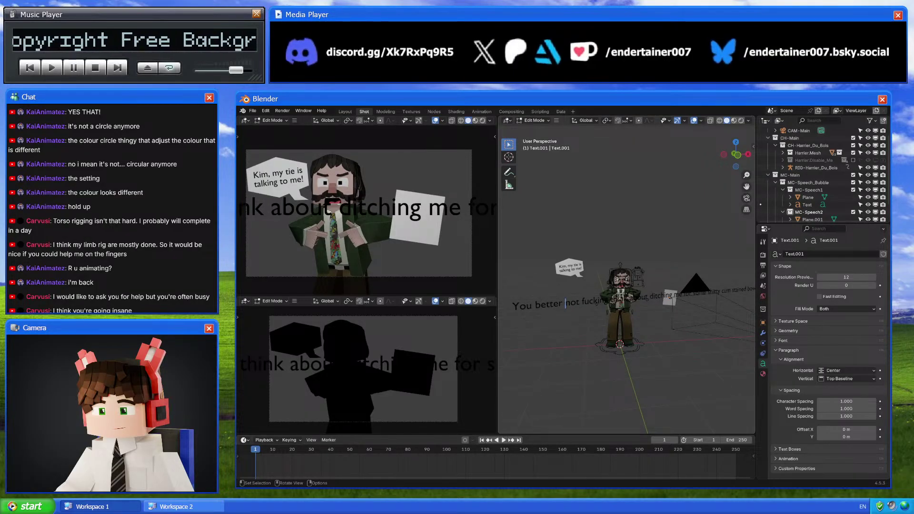
{"action": "key", "text": "Return"}
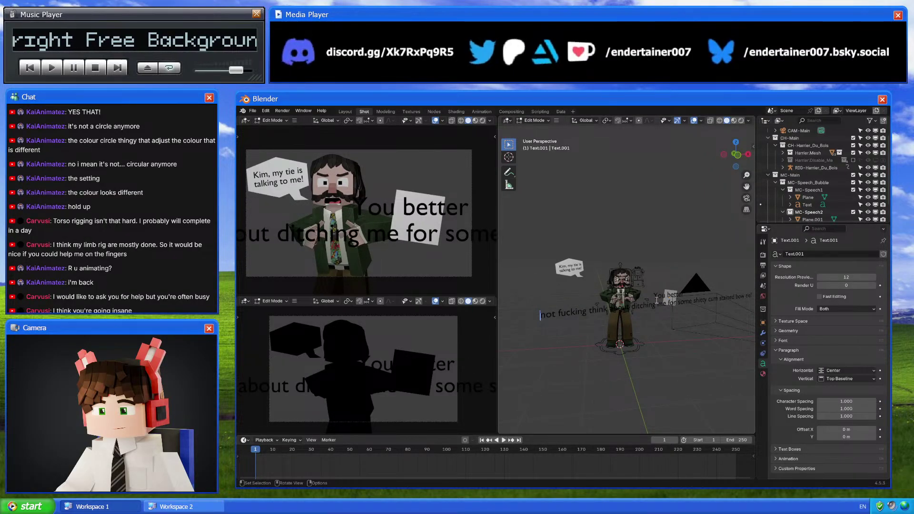
{"action": "left_click", "coordinate": [611, 310]}
{"action": "middle_click_drag", "start_coordinate": [611, 310], "coordinate": [612, 324]}
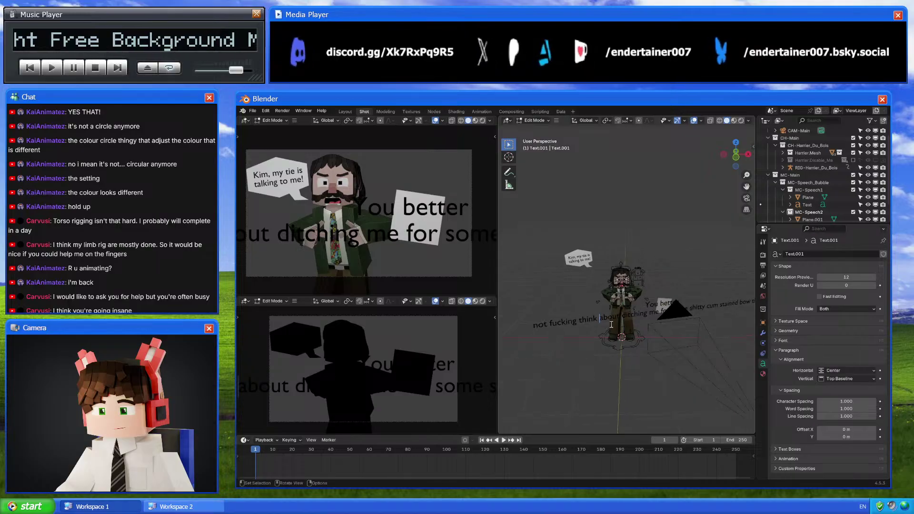
{"action": "key", "text": "Return"}
{"action": "scroll", "coordinate": [640, 328], "scroll_direction": "up", "scroll_amount": 2}
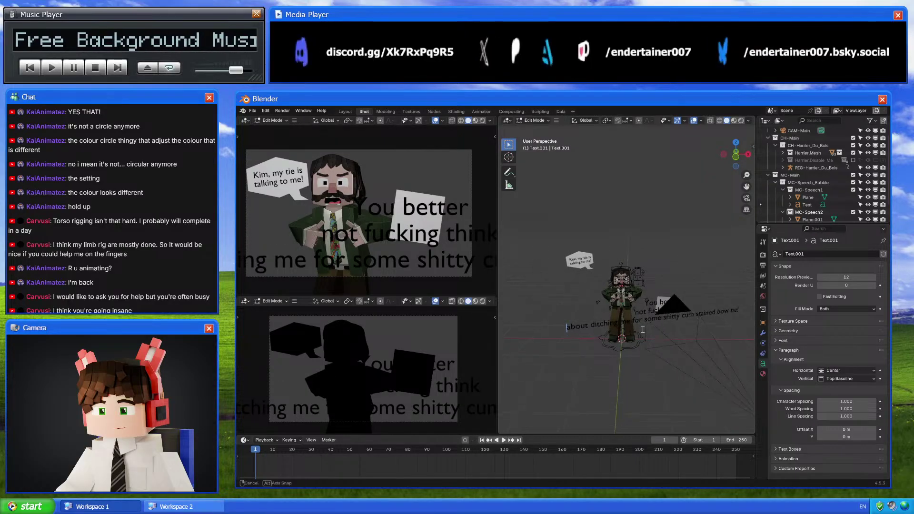
{"action": "middle_click_drag", "start_coordinate": [632, 355], "coordinate": [634, 352]}
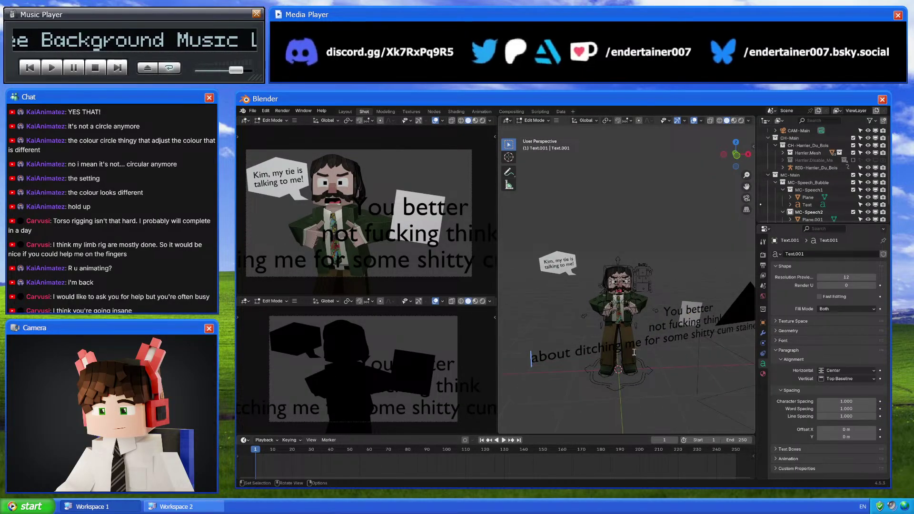
{"action": "key", "text": "Return"}
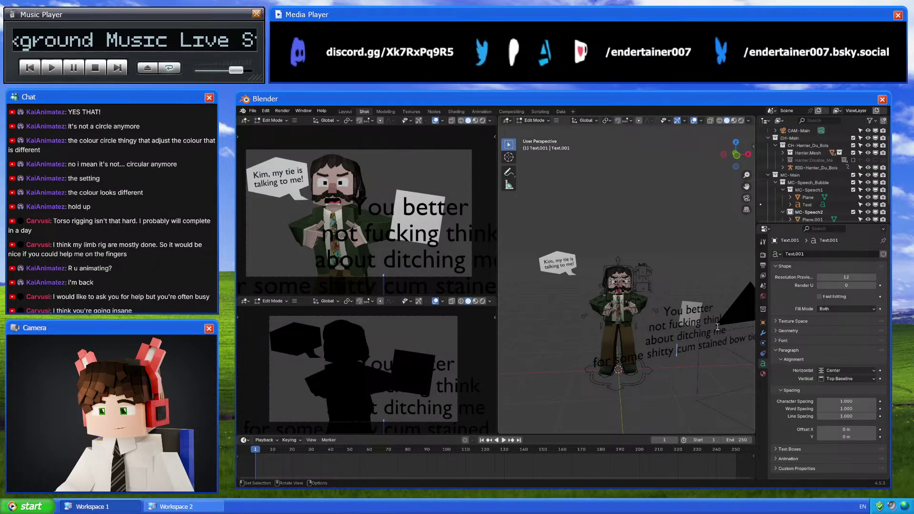
{"action": "key", "text": "Return"}
{"action": "key", "text": "Tab"}
Scale down the five-line text and move it over the square plane beside the character
{"action": "middle_click_drag", "start_coordinate": [718, 327], "coordinate": [673, 325]}
{"action": "key", "text": "g"}
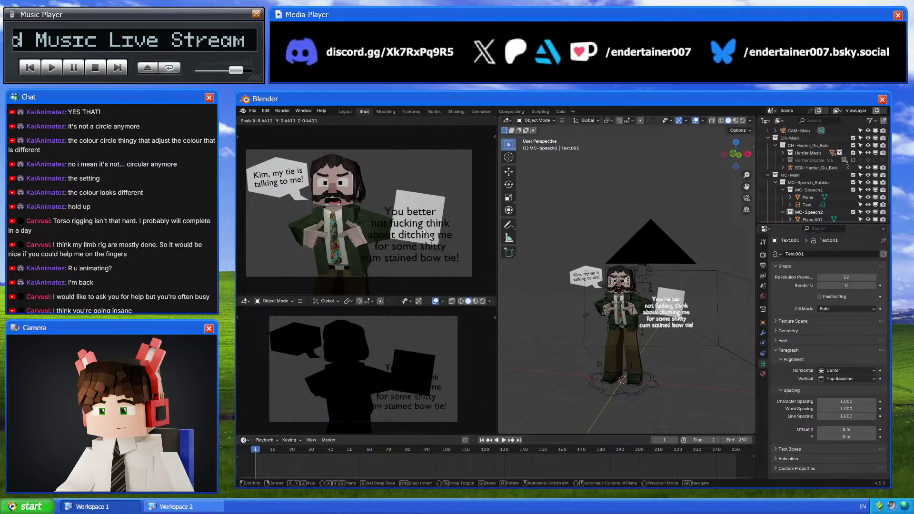
{"action": "left_click", "coordinate": [436, 218]}
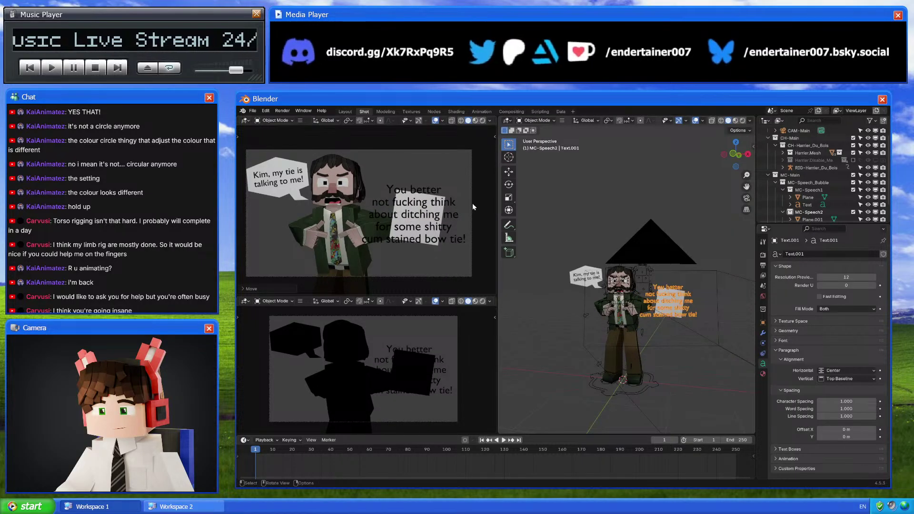
{"action": "key", "text": "g"}
{"action": "left_click", "coordinate": [478, 213]}
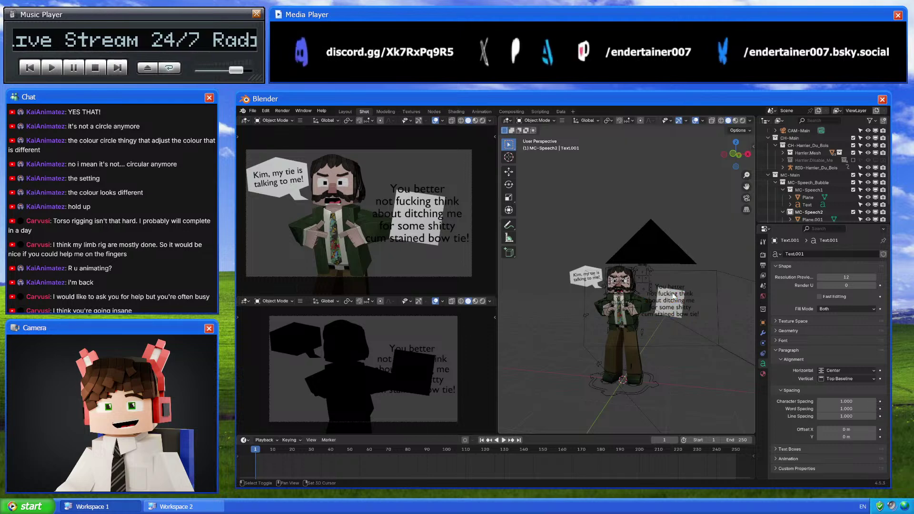
Try moving the text together with its square plane -3.2626 m along their local Z axis
{"action": "middle_click_drag", "start_coordinate": [670, 285], "coordinate": [699, 323]}
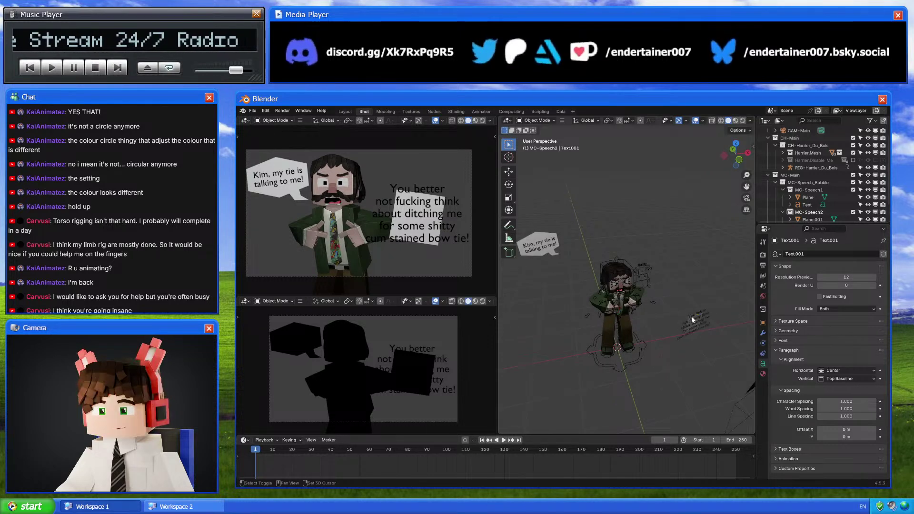
{"action": "left_click", "coordinate": [690, 316]}
{"action": "left_click", "coordinate": [690, 316], "text": "shift"}
{"action": "key", "text": "g"}
{"action": "key", "text": "z"}
{"action": "key", "text": "z"}
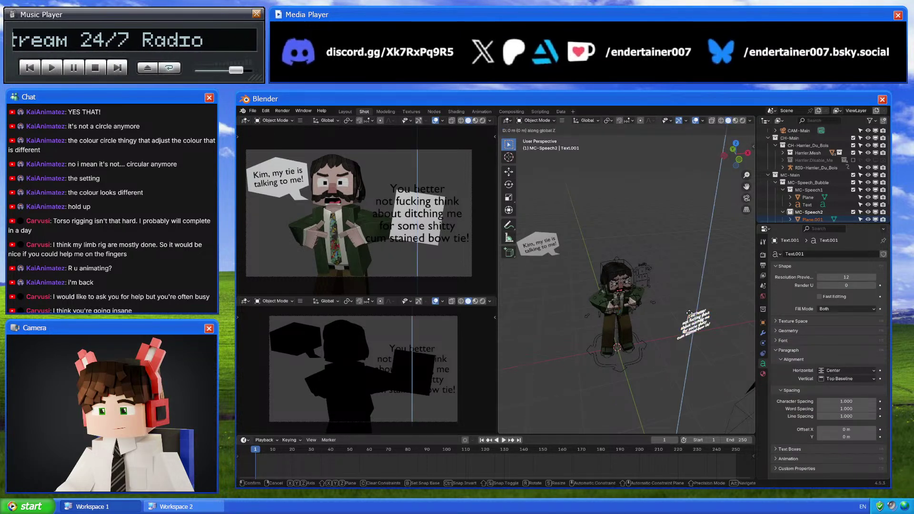
{"action": "left_click", "coordinate": [610, 246]}
Try scaling the text and plane up by 1.734, rotating them slightly and repositioning them beside the character
{"action": "key", "text": "KP_1"}
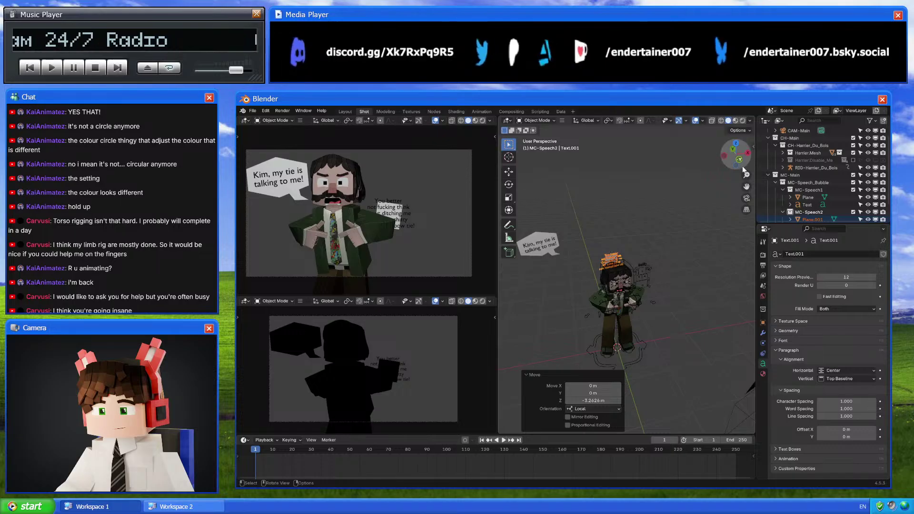
{"action": "key", "text": "s"}
{"action": "left_click", "coordinate": [728, 271]}
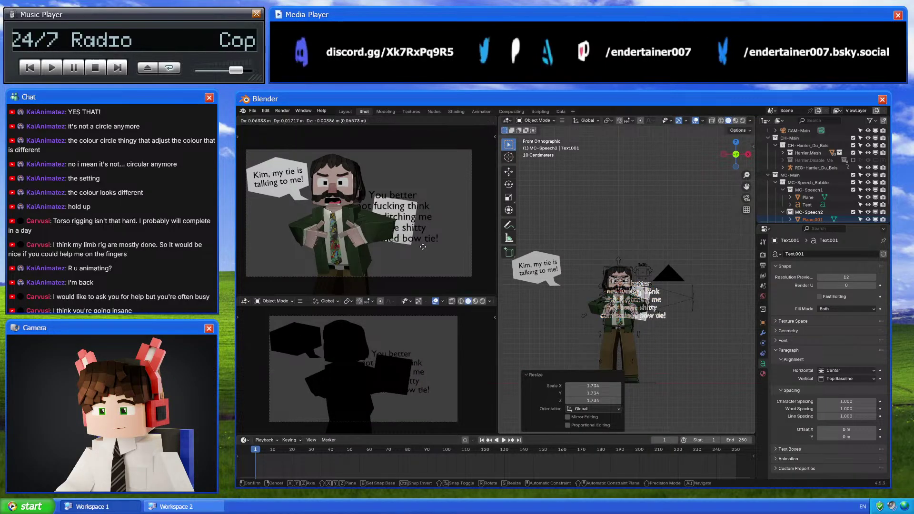
{"action": "key", "text": "r"}
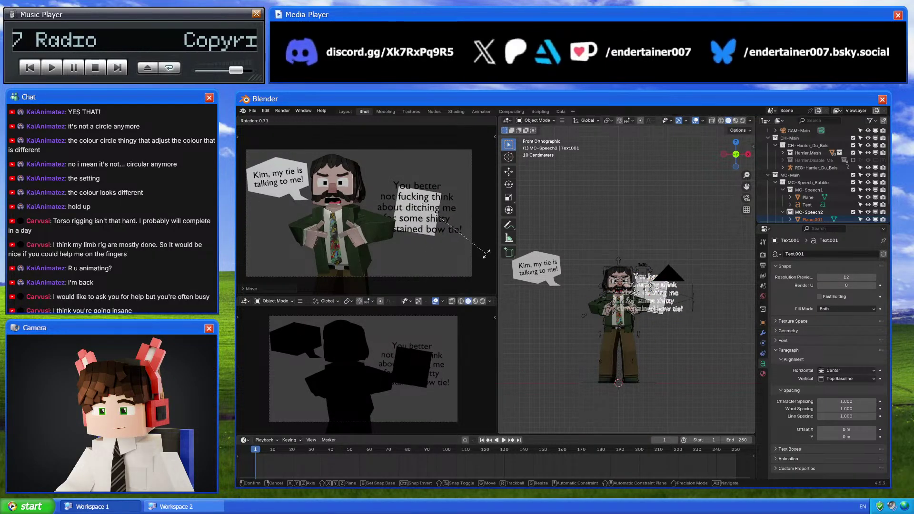
{"action": "left_click", "coordinate": [486, 252]}
{"action": "key", "text": "g"}
{"action": "left_click", "coordinate": [486, 235]}
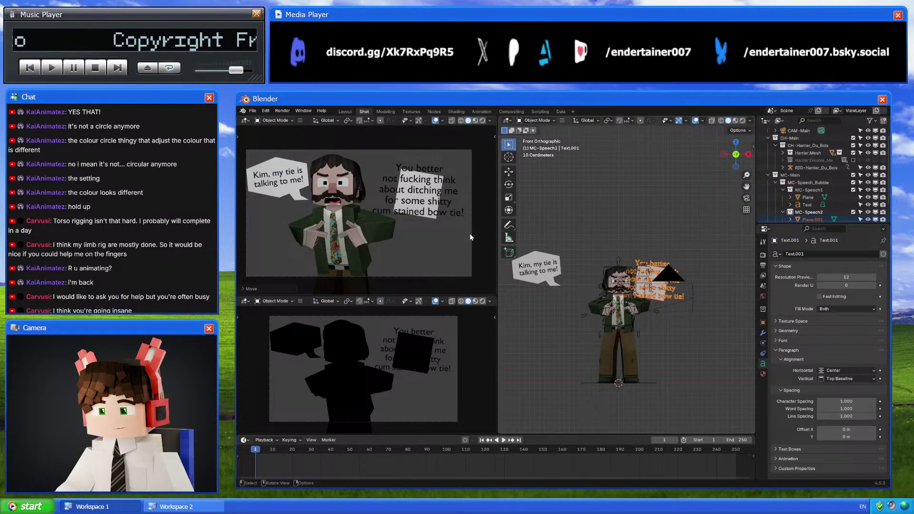
{"action": "key", "text": "g"}
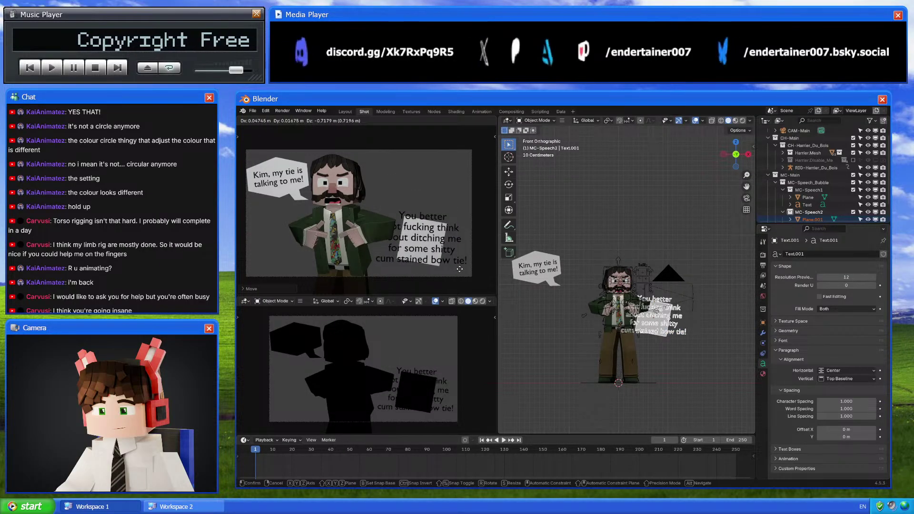
{"action": "left_click", "coordinate": [460, 260]}
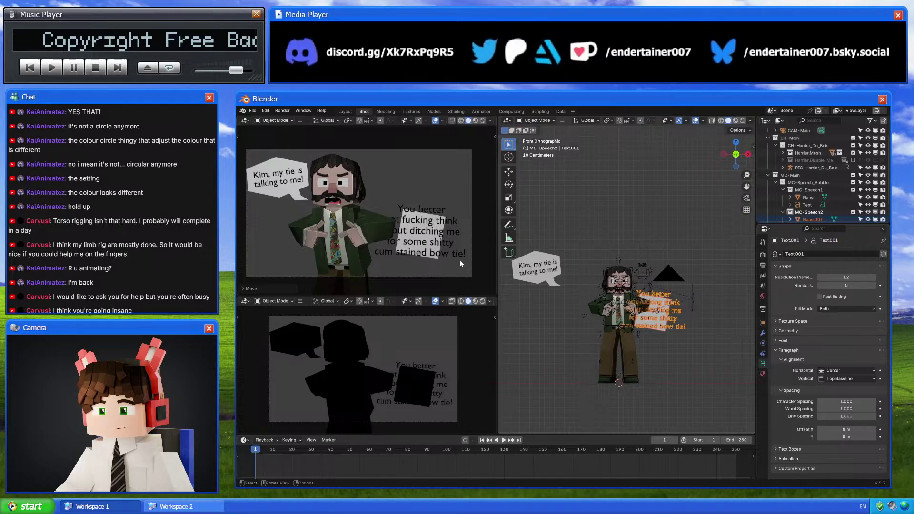
Undo the recent scaling, rotation and moves of the text and its square plane
{"action": "left_click", "coordinate": [664, 244]}
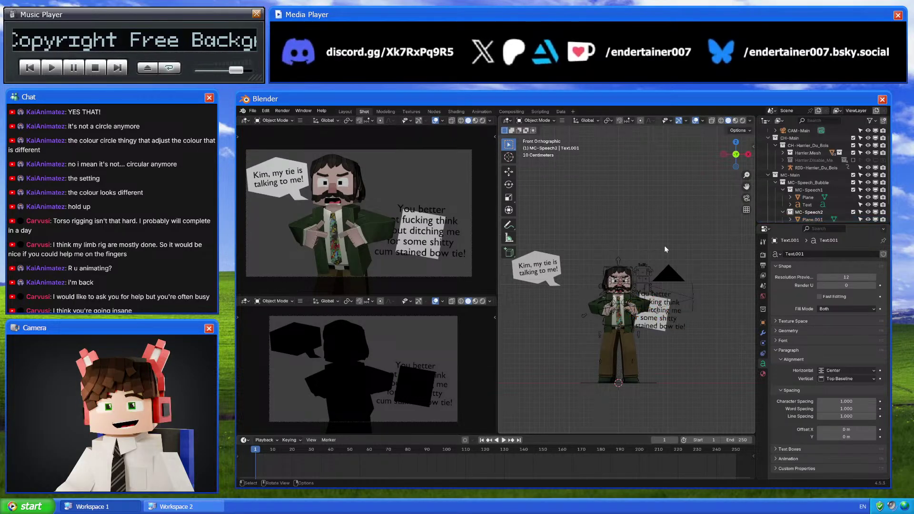
{"action": "left_click", "coordinate": [661, 318]}
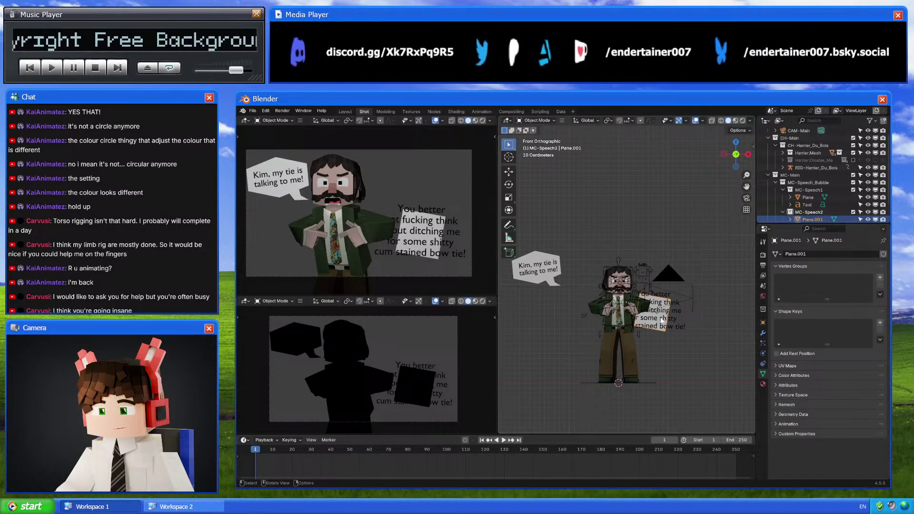
{"action": "key", "text": "ctrl+z"}
{"action": "key", "text": "ctrl+z"}
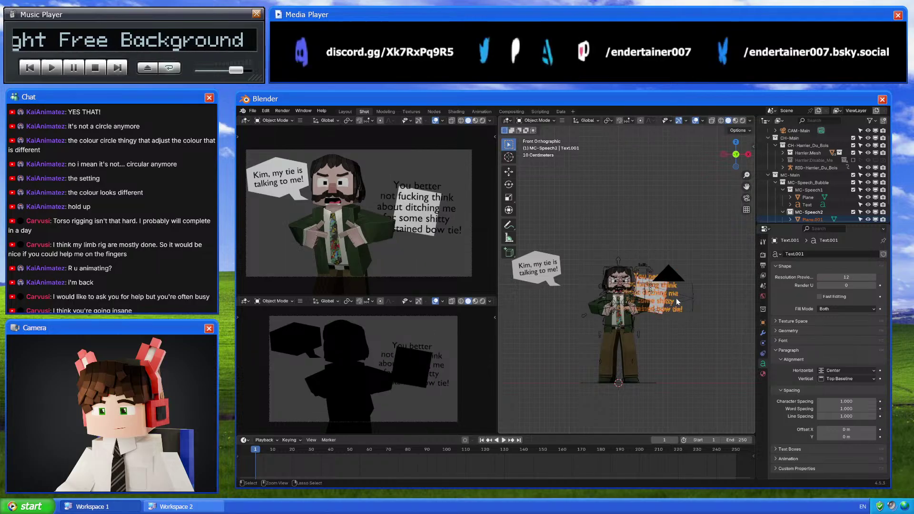
{"action": "key", "text": "ctrl+z"}
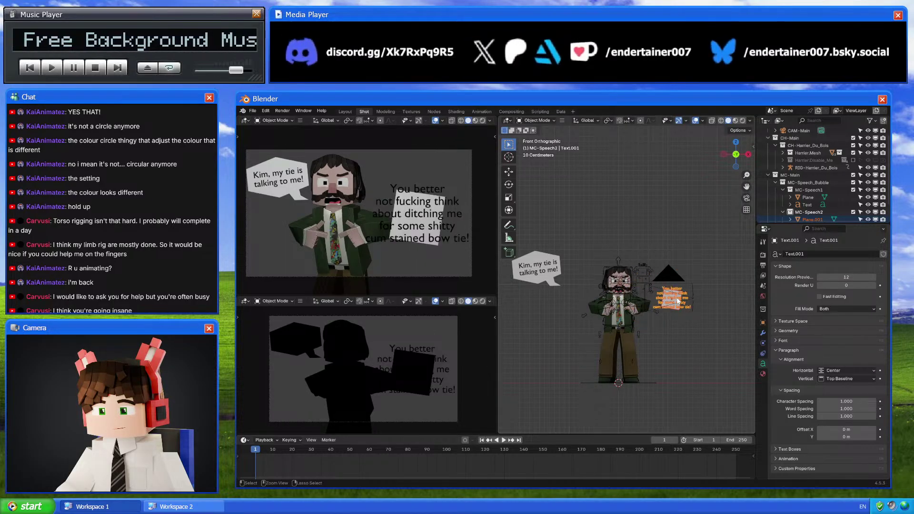
Mirror the first speech bubble's plane along its local X axis
{"action": "middle_click_drag", "start_coordinate": [678, 301], "coordinate": [566, 245]}
{"action": "left_click", "coordinate": [560, 243]}
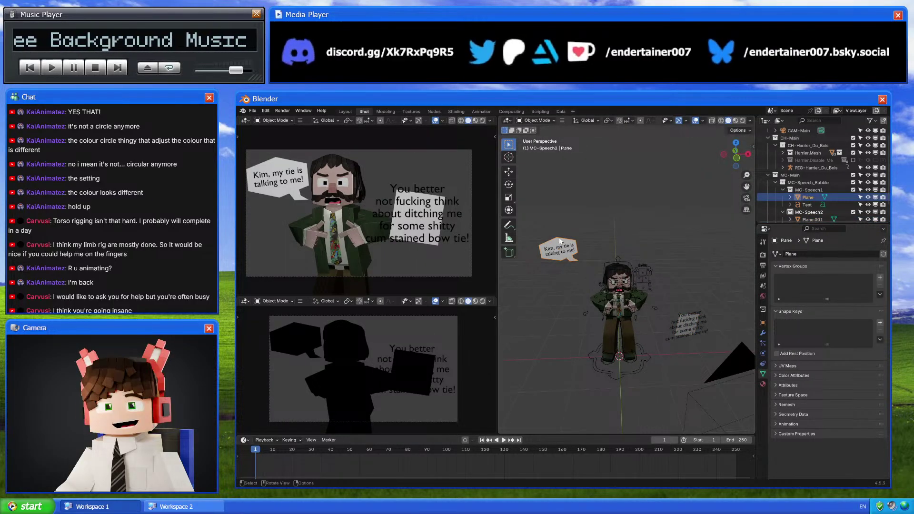
{"action": "right_click", "coordinate": [652, 272]}
{"action": "mouse_move", "coordinate": [629, 359]}
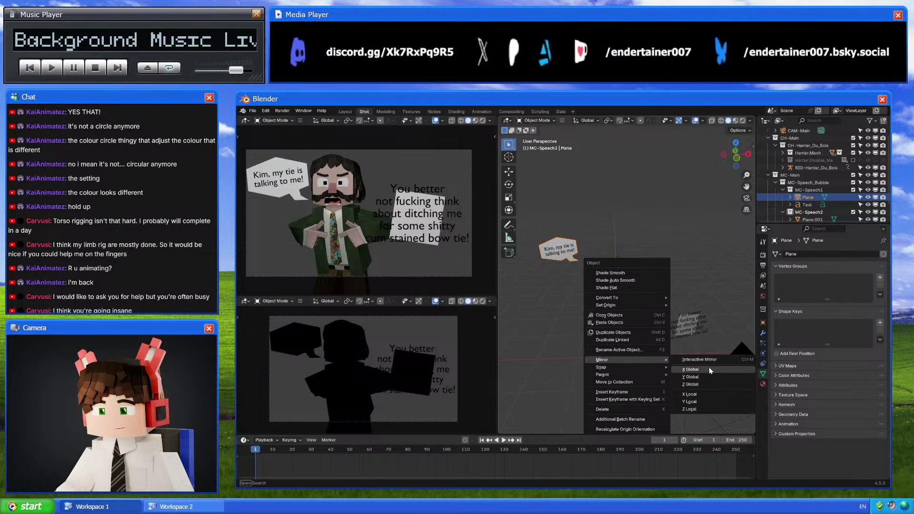
{"action": "left_click", "coordinate": [706, 394]}
Rotate the mirrored bubble together with its "Kim, my tie is talking to me!" text and move both to the other side of the character's head
{"action": "left_click", "coordinate": [286, 177], "text": "shift"}
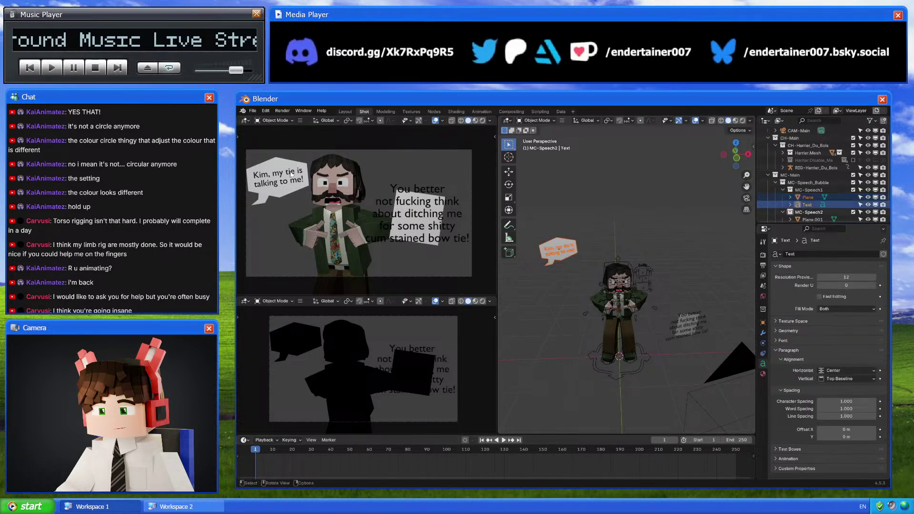
{"action": "key", "text": "r"}
{"action": "left_click", "coordinate": [381, 213]}
{"action": "key", "text": "g"}
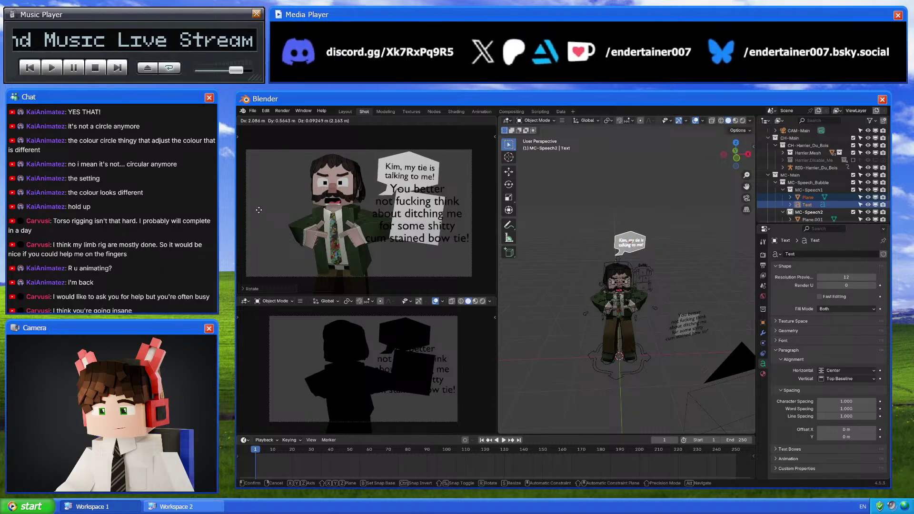
{"action": "left_click", "coordinate": [250, 213]}
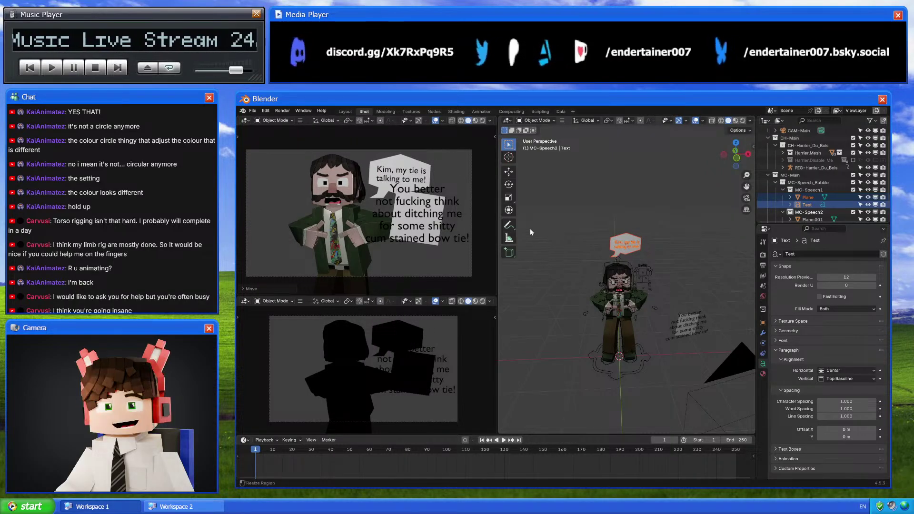
Move the five-line bow tie text slightly lower, clear of the first speech bubble's text
{"action": "left_click", "coordinate": [684, 317]}
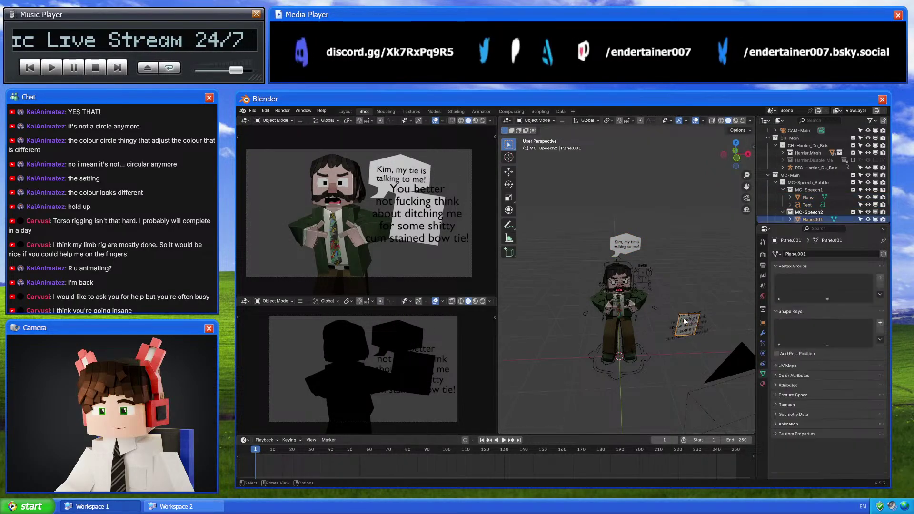
{"action": "key", "text": "g"}
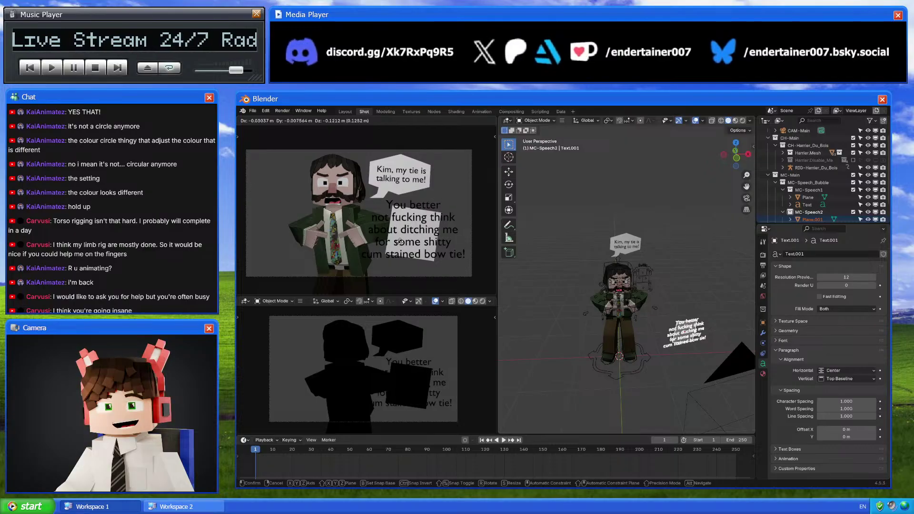
{"action": "left_click", "coordinate": [436, 244]}
{"action": "scroll", "coordinate": [699, 334], "scroll_direction": "up", "scroll_amount": 3}
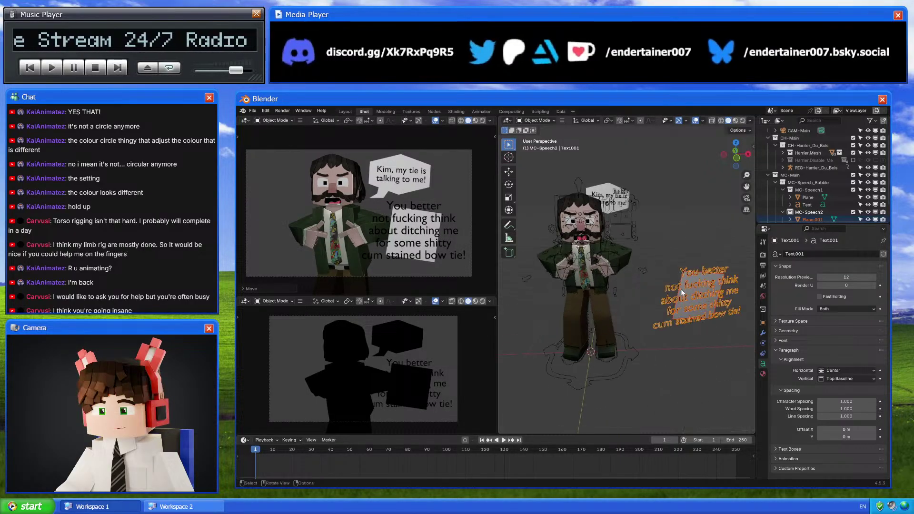
{"action": "left_click", "coordinate": [685, 284]}
{"action": "key", "text": "Tab"}
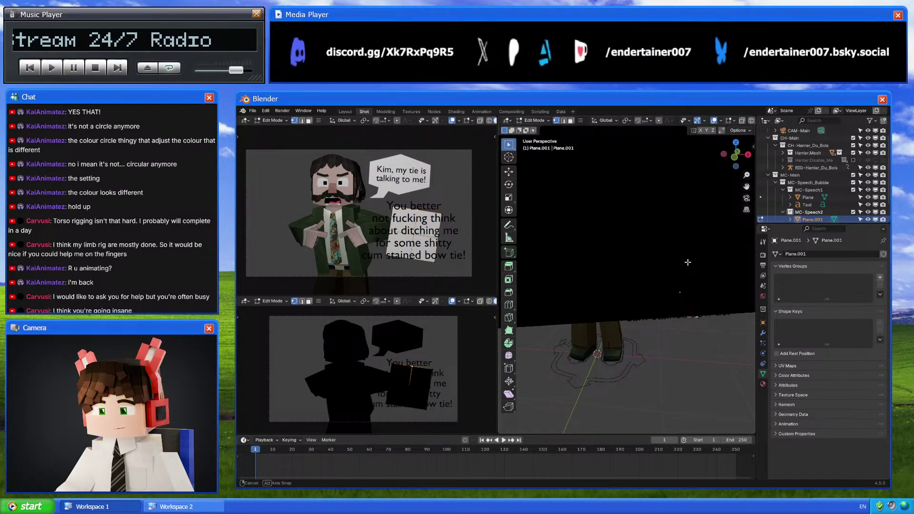
{"action": "key", "text": "g"}
{"action": "key", "text": "y"}
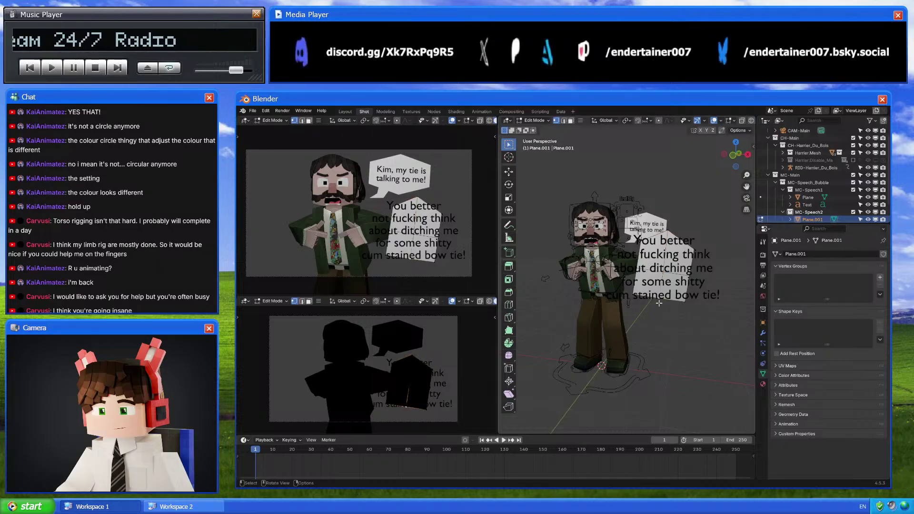
{"action": "right_click", "coordinate": [664, 307]}
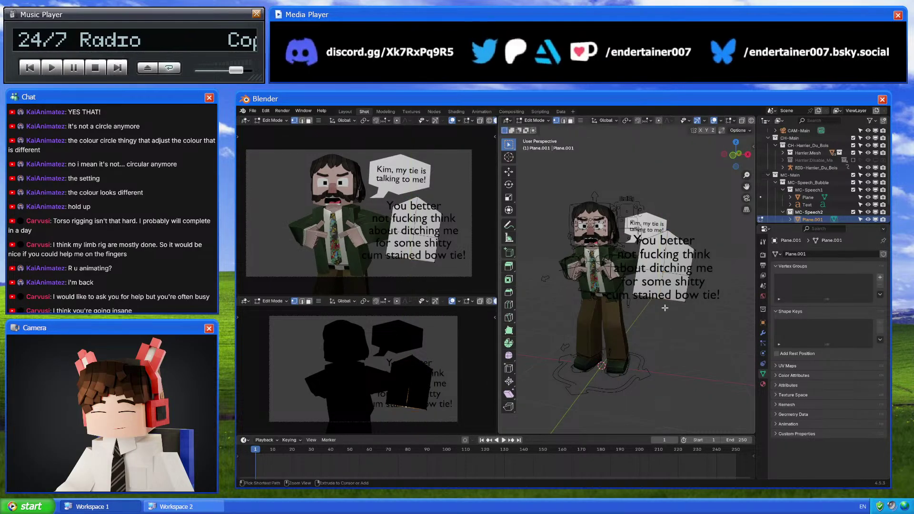
{"action": "key", "text": "a"}
{"action": "key", "text": "Tab"}
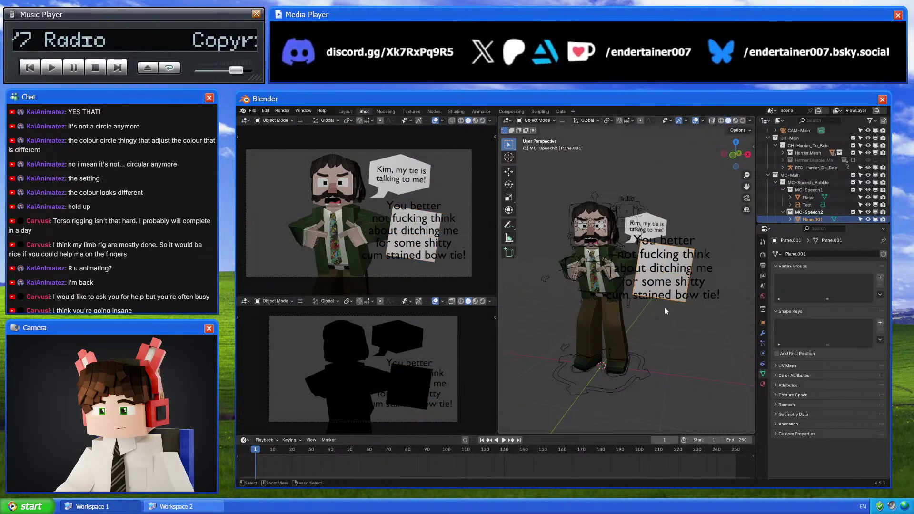
Recalculate the origin orientation of the second bubble's plane from one of its faces and test a rotation about local Z
{"action": "left_click", "coordinate": [664, 307]}
{"action": "left_click", "coordinate": [664, 281]}
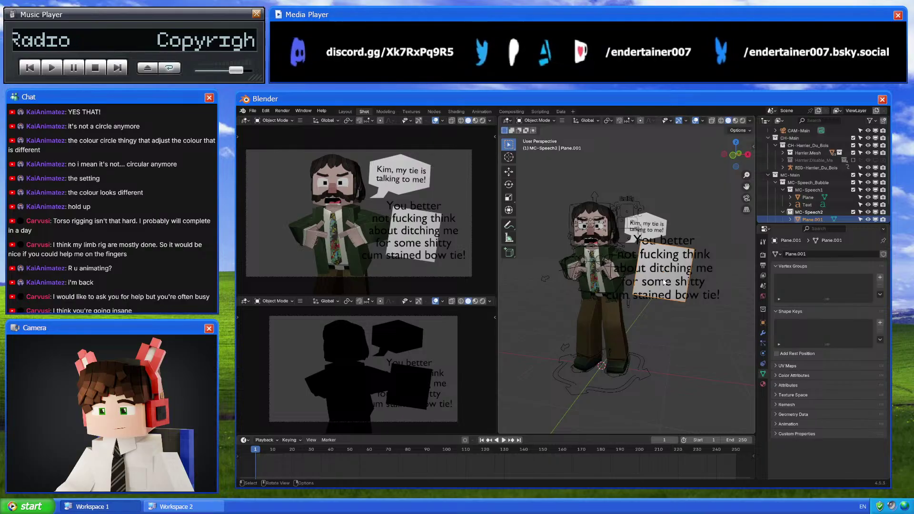
{"action": "key", "text": "Tab"}
{"action": "key", "text": "3"}
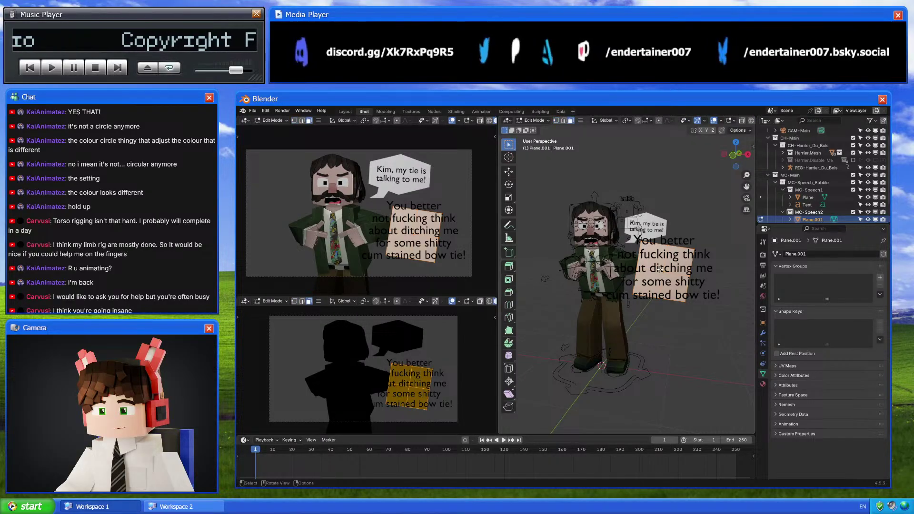
{"action": "left_click", "coordinate": [660, 268]}
{"action": "right_click", "coordinate": [659, 270]}
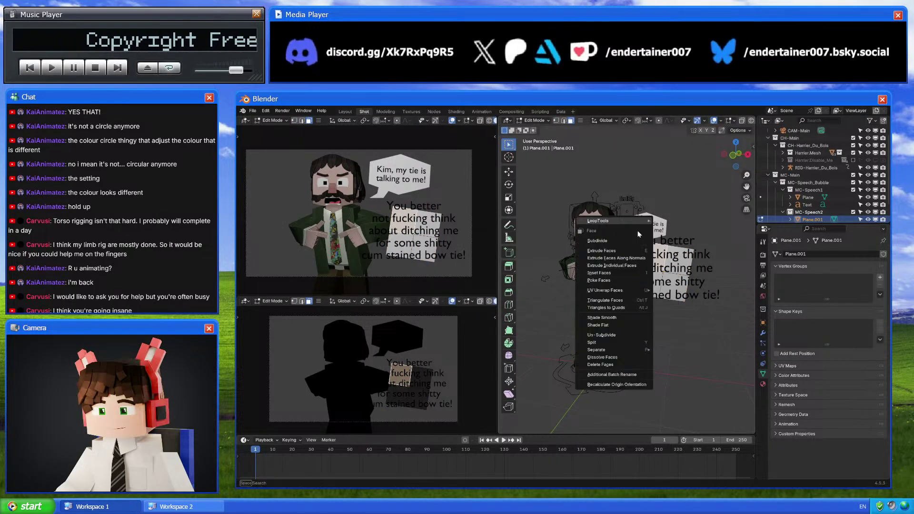
{"action": "left_click", "coordinate": [625, 383]}
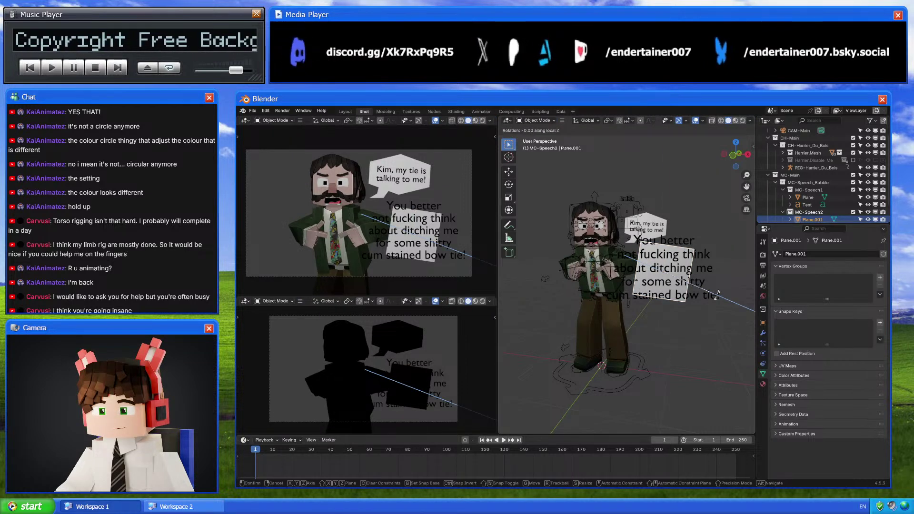
{"action": "key", "text": "Escape"}
Move the middle vertices of the plane's upper and lower edges outward along local X, the lower one by about 0.088 m
{"action": "key", "text": "Tab"}
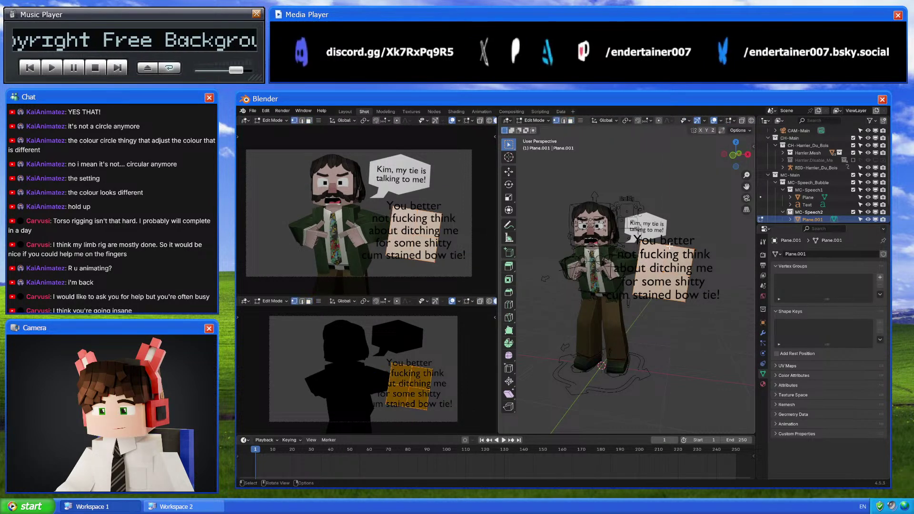
{"action": "key", "text": "g"}
{"action": "key", "text": "y"}
{"action": "key", "text": "z"}
{"action": "key", "text": "x"}
{"action": "key", "text": "x"}
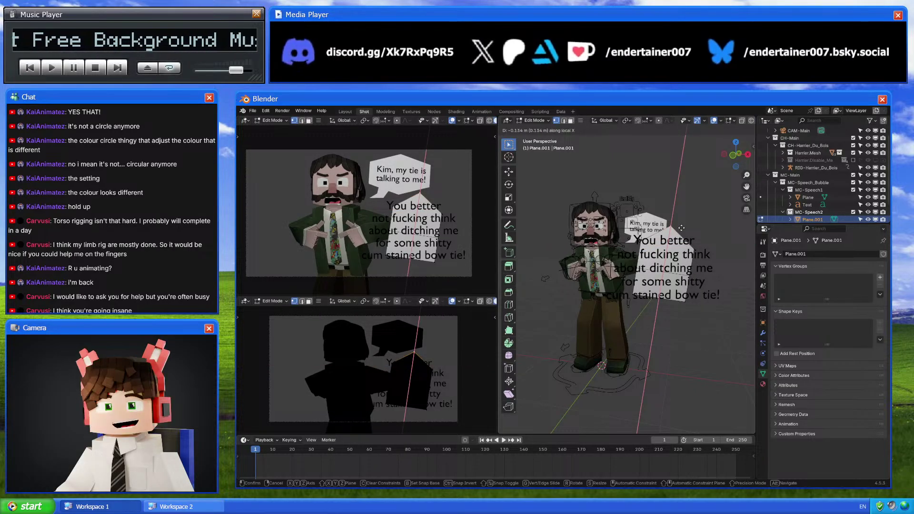
{"action": "key", "text": "y"}
{"action": "key", "text": "y"}
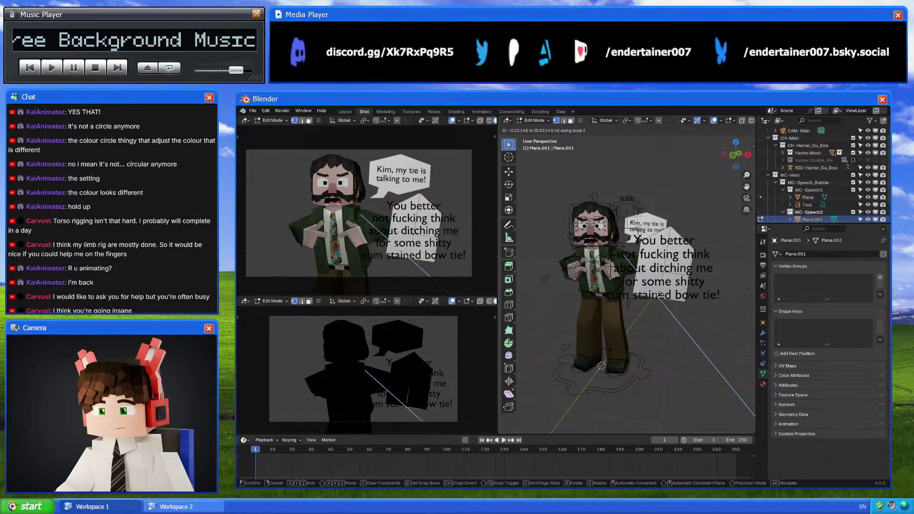
{"action": "key", "text": "x"}
{"action": "key", "text": "x"}
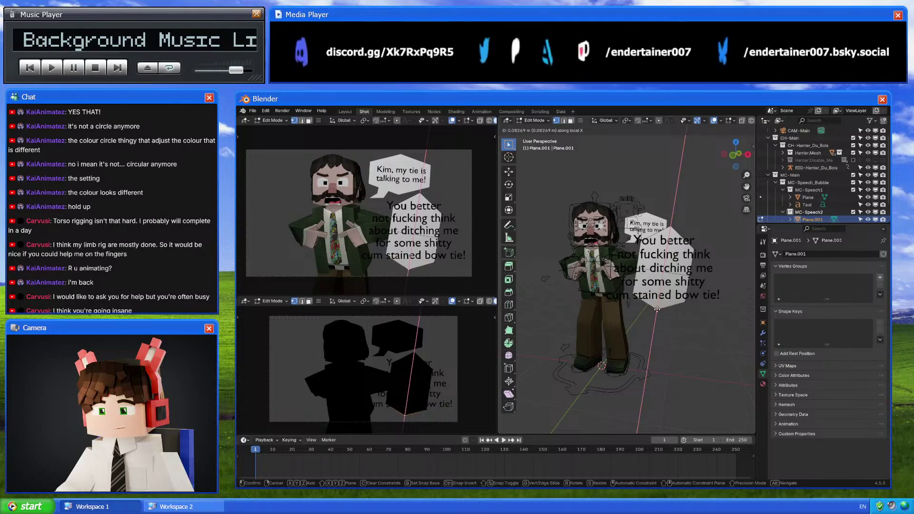
{"action": "left_click", "coordinate": [659, 311]}
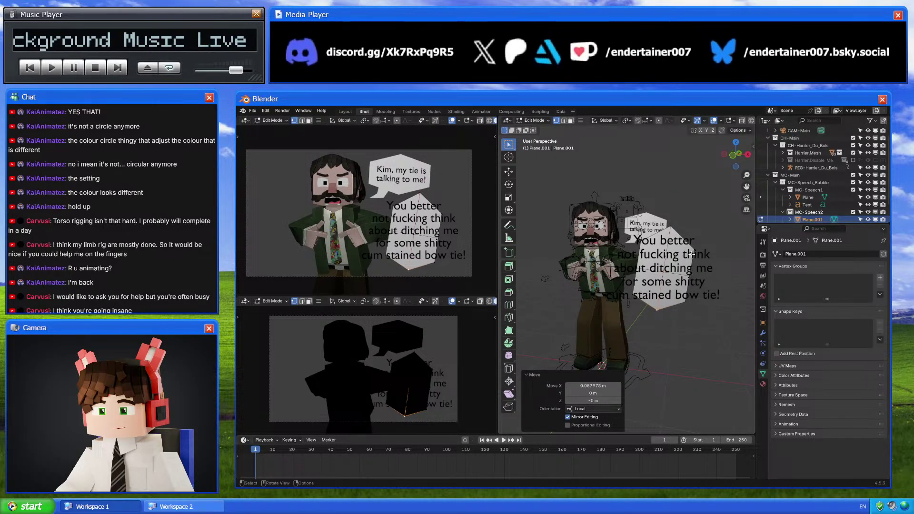
Stretch the right-side vertices of the bubble plane outward along local Y by about 0.25 m
{"action": "left_click", "coordinate": [698, 324]}
{"action": "key", "text": "g"}
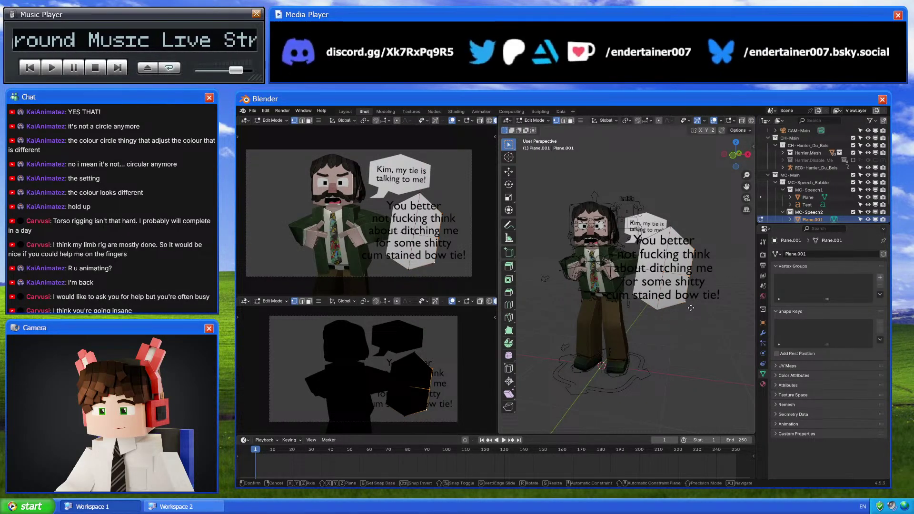
{"action": "key", "text": "z"}
{"action": "key", "text": "z"}
{"action": "key", "text": "y"}
{"action": "key", "text": "y"}
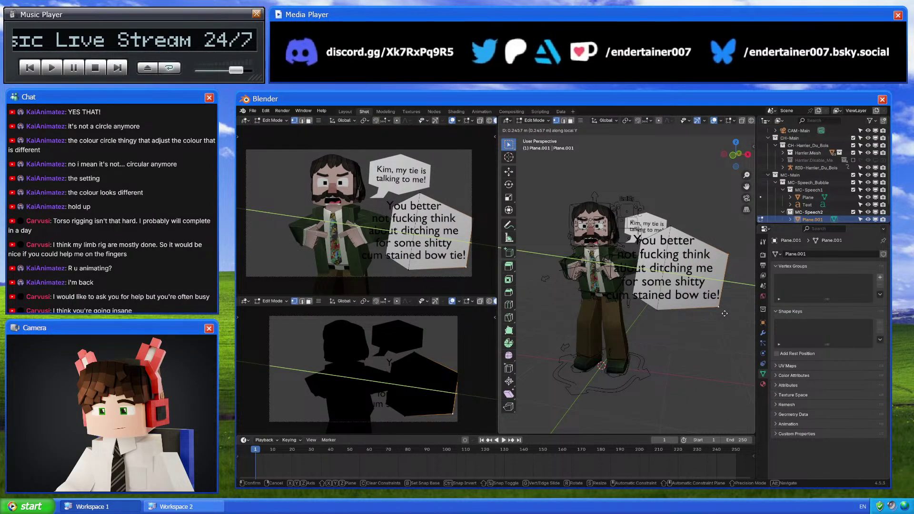
{"action": "left_click", "coordinate": [725, 314]}
Rotate the second bubble's plane a few degrees about its local Z axis
{"action": "key", "text": "Tab"}
{"action": "key", "text": "r"}
{"action": "key", "text": "z"}
{"action": "key", "text": "z"}
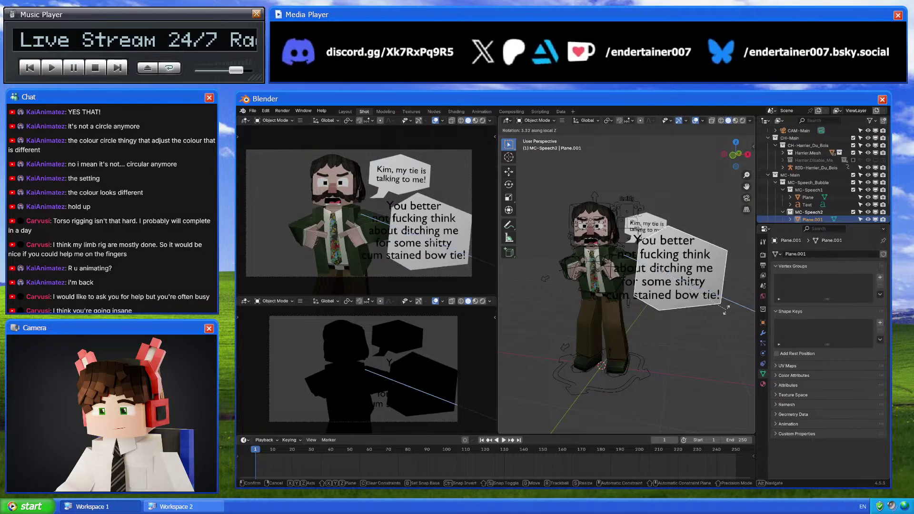
{"action": "left_click", "coordinate": [729, 306]}
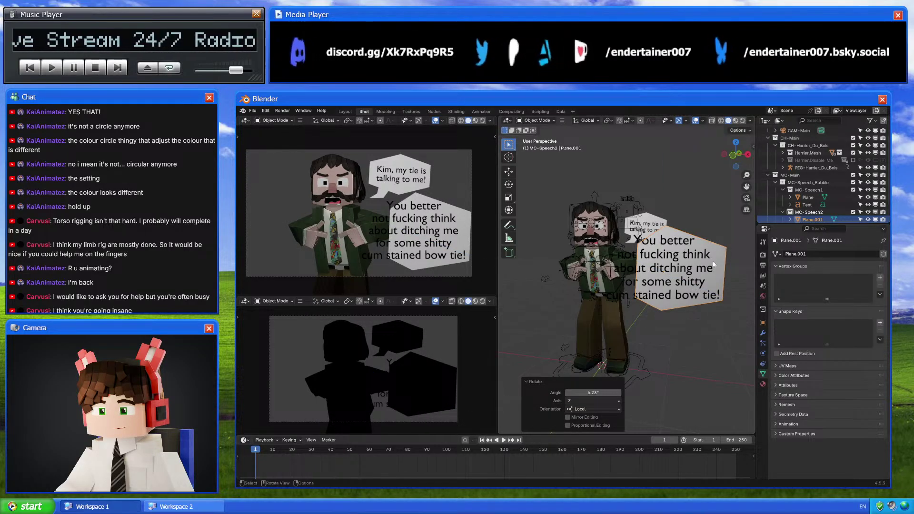
Pull the middle vertex of the bubble's right edge outward along local Y by about 0.044 m
{"action": "key", "text": "Tab"}
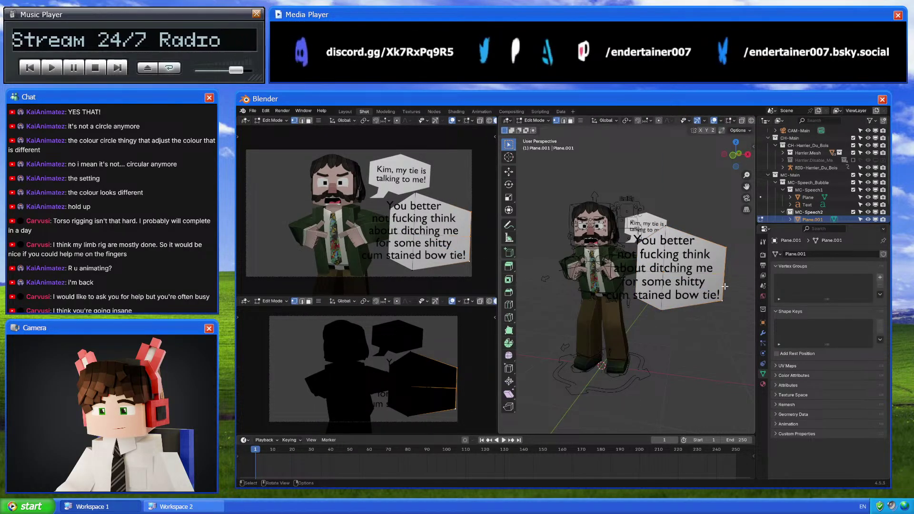
{"action": "key", "text": "g"}
{"action": "key", "text": "x"}
{"action": "key", "text": "x"}
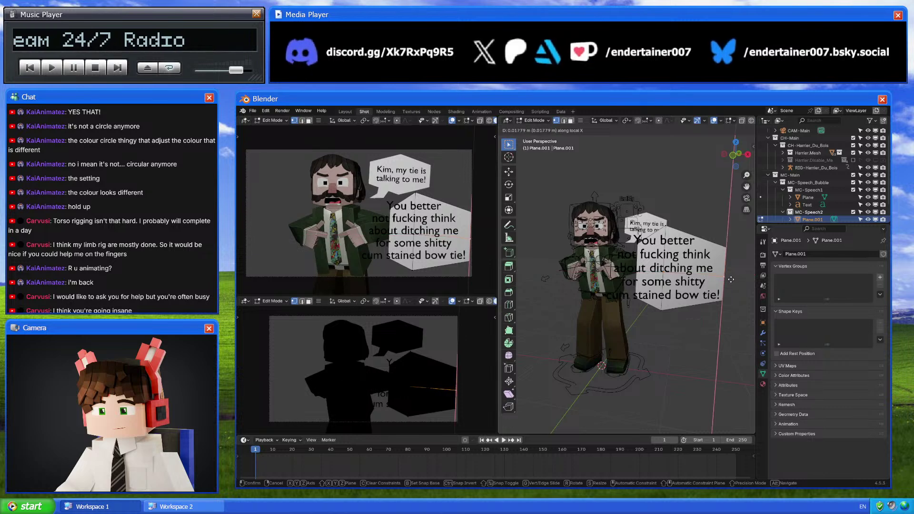
{"action": "key", "text": "y"}
{"action": "key", "text": "y"}
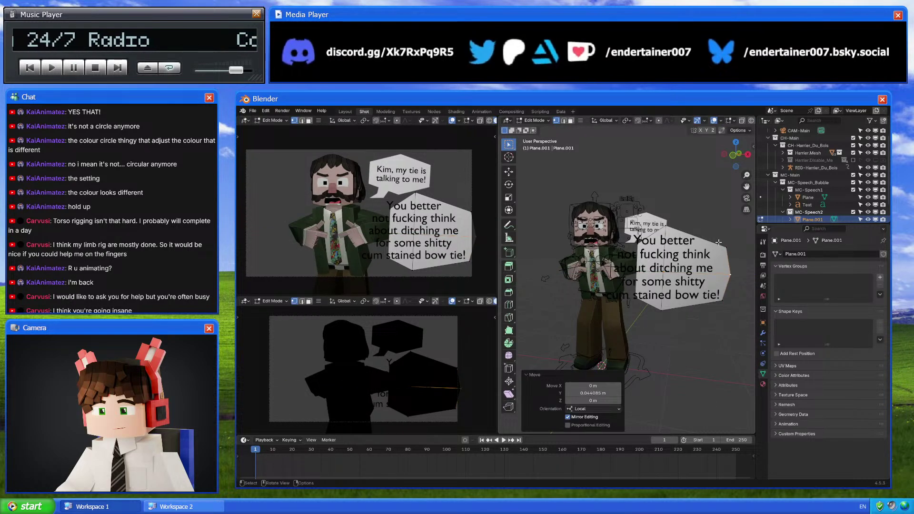
{"action": "left_click", "coordinate": [737, 255]}
Reposition the bubble's upper-right and lower-right corner vertices to give that side an irregular rounded outline
{"action": "key", "text": "g"}
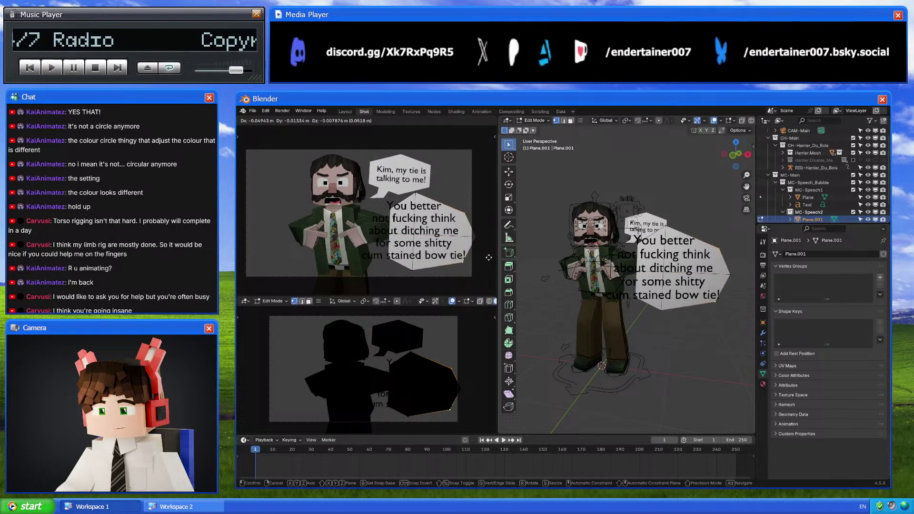
{"action": "left_click", "coordinate": [489, 257]}
{"action": "key", "text": "g"}
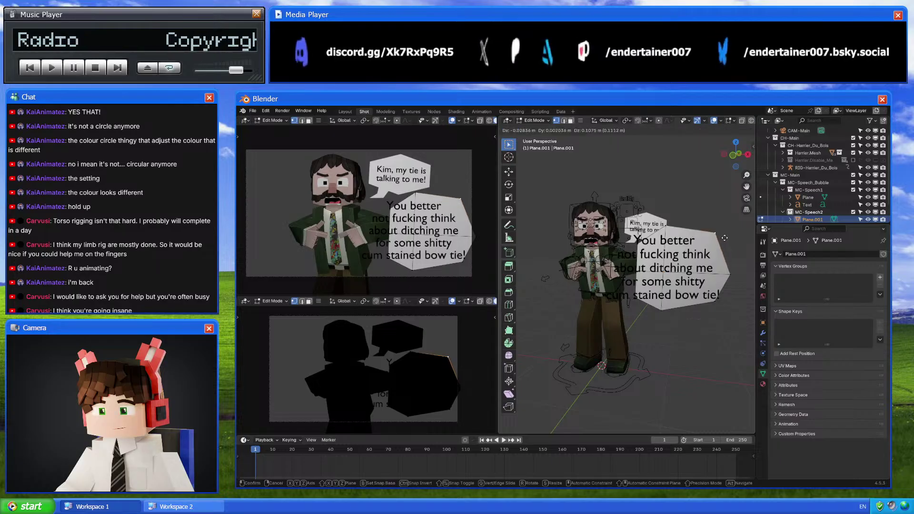
{"action": "left_click", "coordinate": [724, 238]}
{"action": "key", "text": "g"}
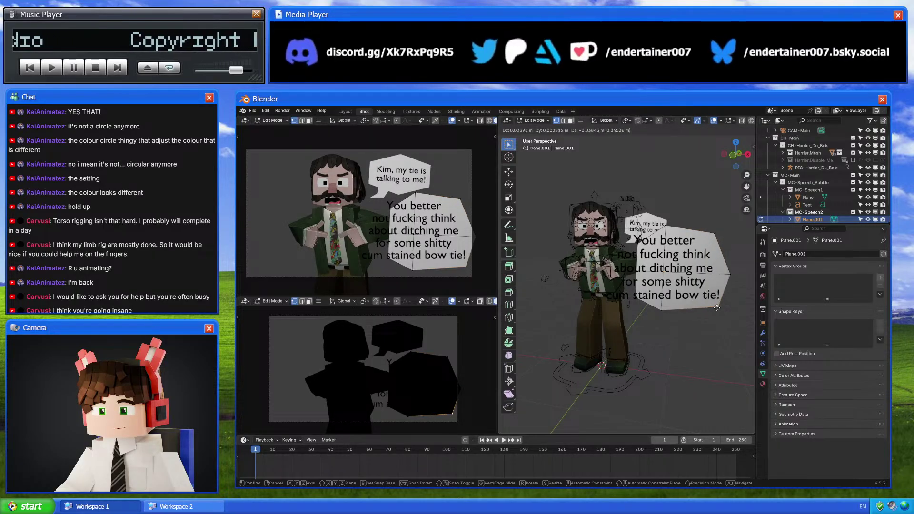
{"action": "left_click", "coordinate": [717, 309]}
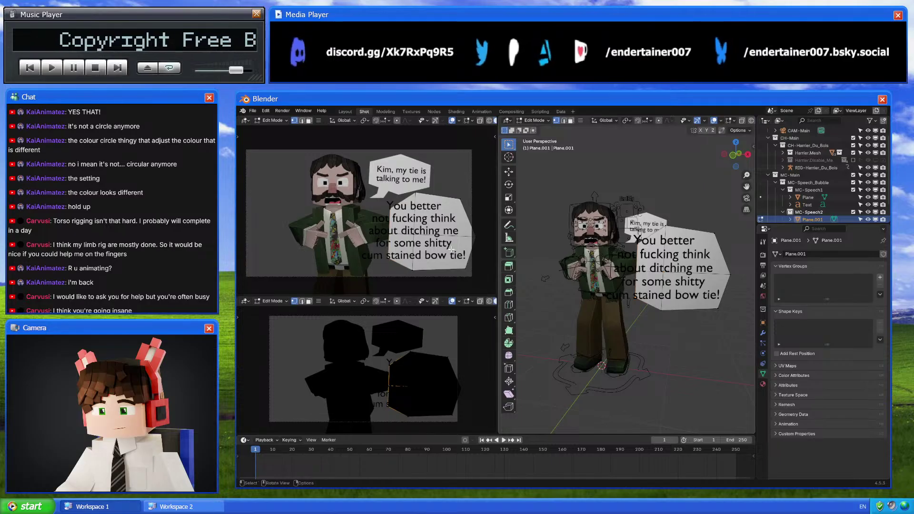
Extend the bubble's left-side vertices toward the character so the plane reaches behind the bow tie text
{"action": "key", "text": "g"}
{"action": "left_click", "coordinate": [428, 249]}
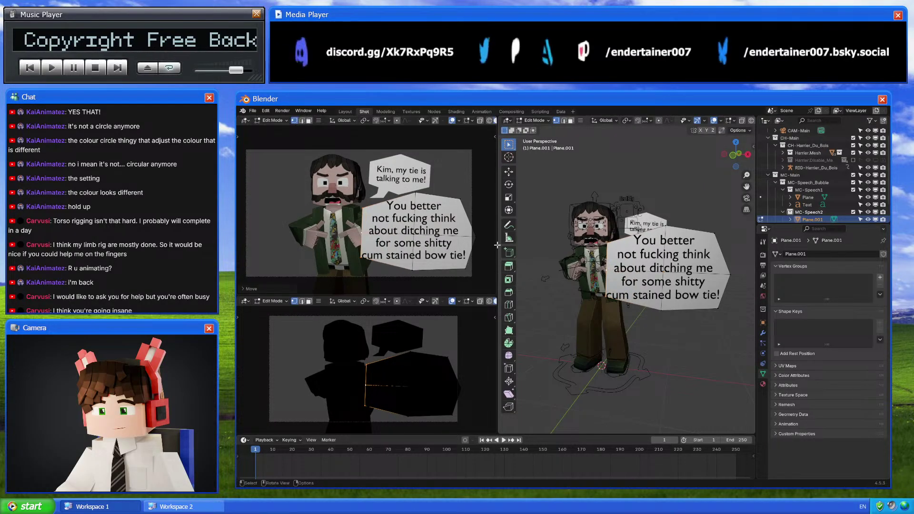
{"action": "key", "text": "g"}
{"action": "left_click", "coordinate": [614, 248]}
Adjust the bubble's upper-left and lower-left corners and bulge the left edge's middle vertex outward past the text
{"action": "key", "text": "g"}
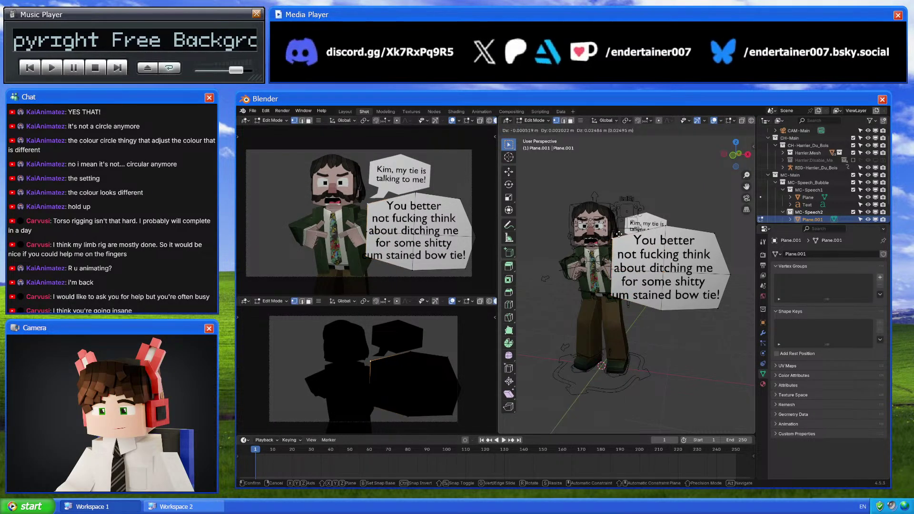
{"action": "left_click", "coordinate": [620, 230]}
{"action": "key", "text": "g"}
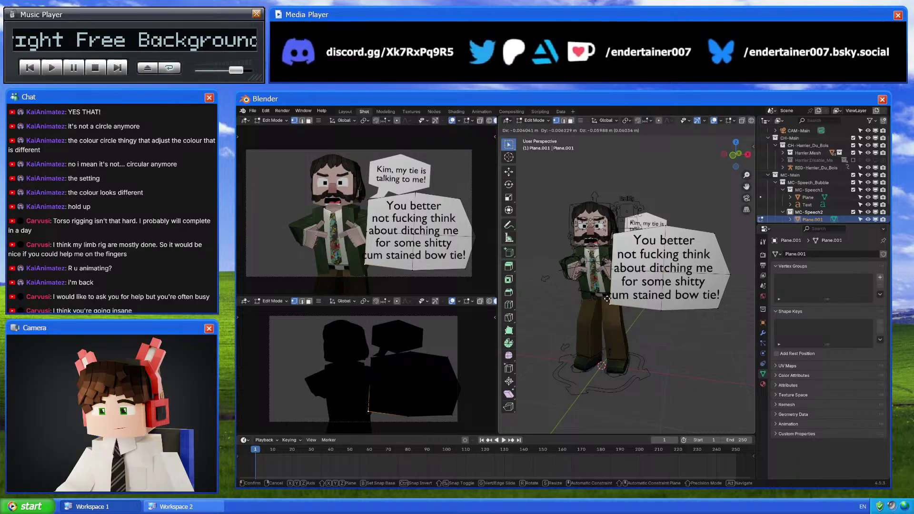
{"action": "left_click", "coordinate": [608, 275]}
{"action": "left_click", "coordinate": [607, 301]}
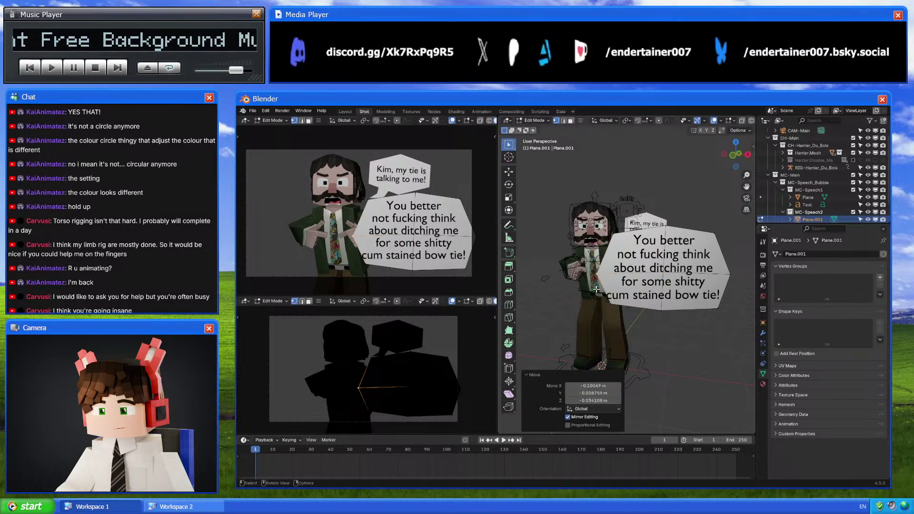
Fine-tune the bubble's lower-left corner and lower middle vertices, and finish editing the mesh
{"action": "key", "text": "g"}
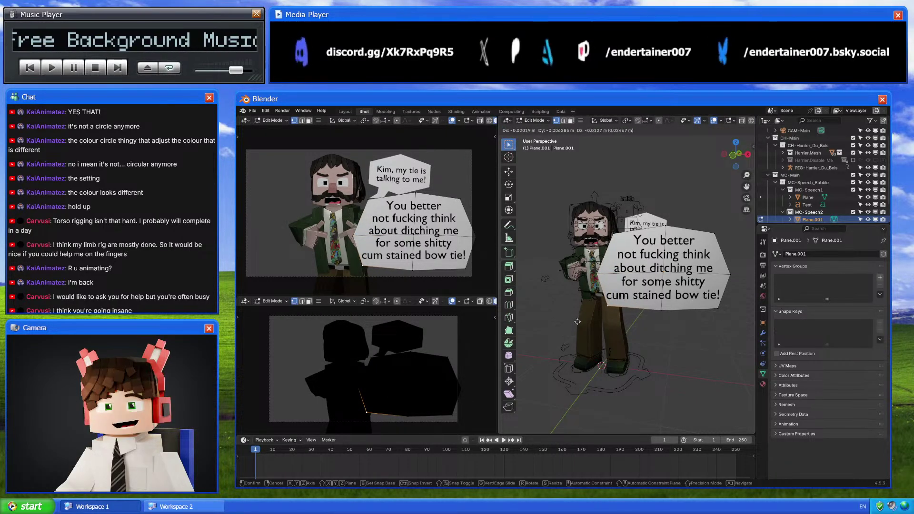
{"action": "left_click", "coordinate": [656, 318]}
{"action": "key", "text": "g"}
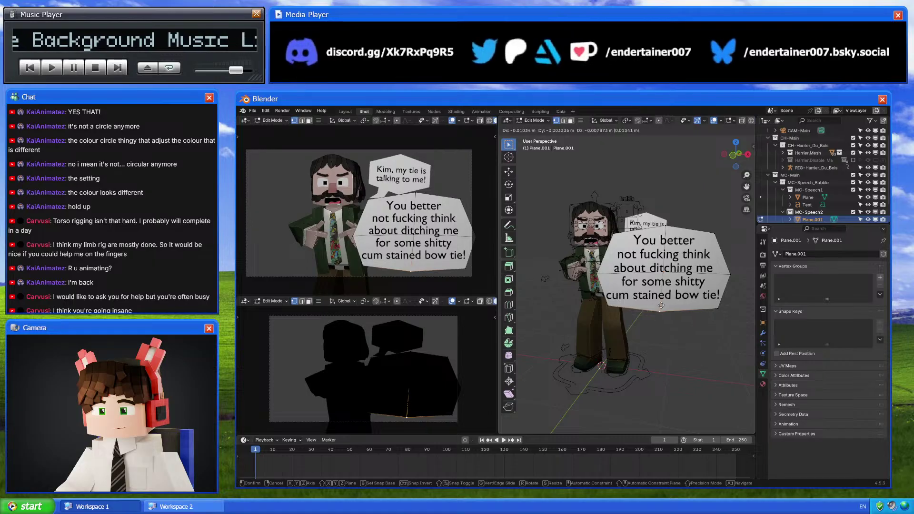
{"action": "left_click", "coordinate": [638, 315]}
{"action": "key", "text": "g"}
{"action": "left_click", "coordinate": [567, 319]}
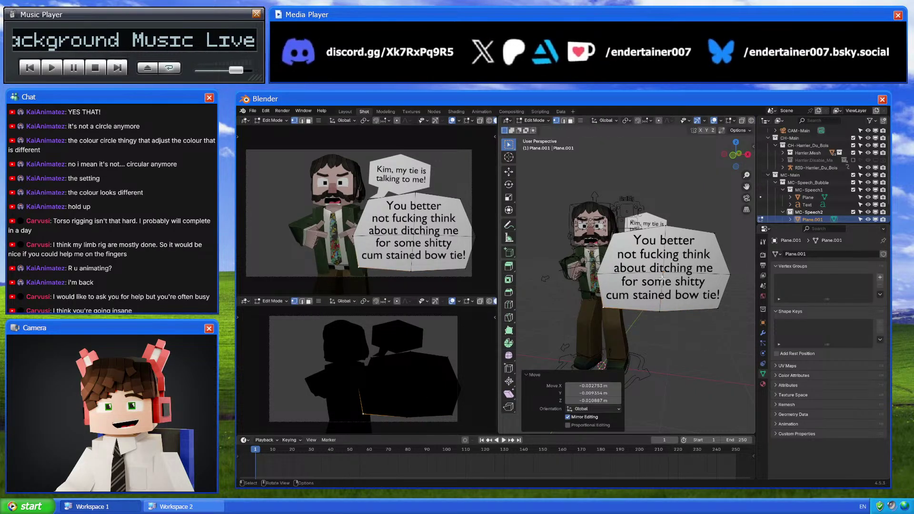
{"action": "key", "text": "Tab"}
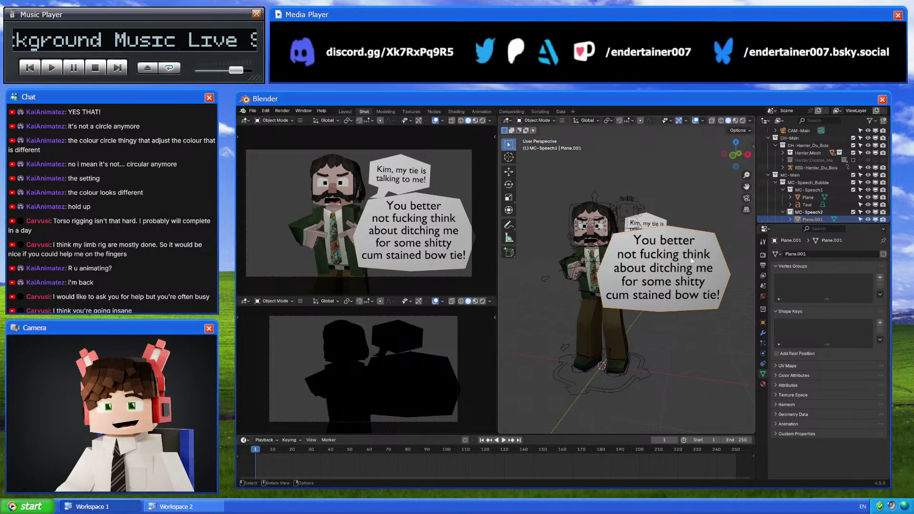
Scale down the second speech bubble together with its five-line text and nudge it slightly beside the character
{"action": "key", "text": "s"}
{"action": "right_click", "coordinate": [687, 333]}
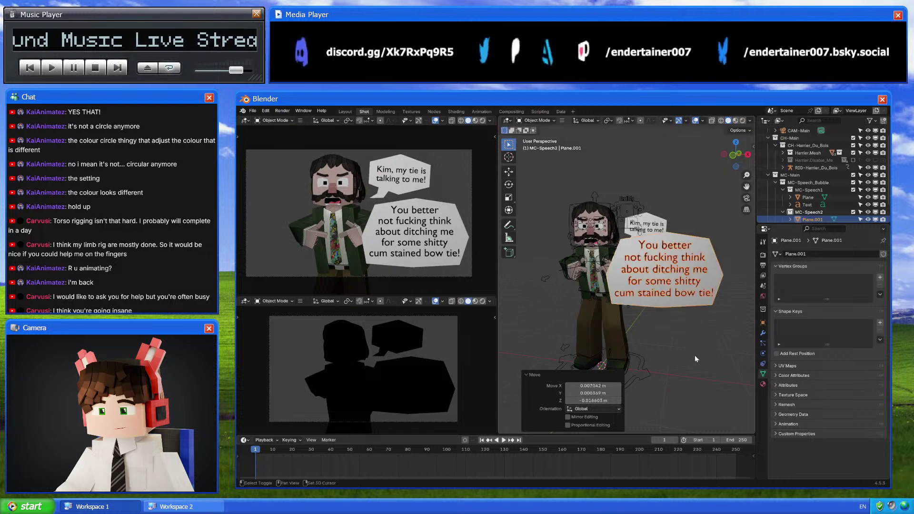
Subdivide the lower-left edge of the second bubble's plane with 2 cuts
{"action": "left_click", "coordinate": [618, 289]}
{"action": "key", "text": "Tab"}
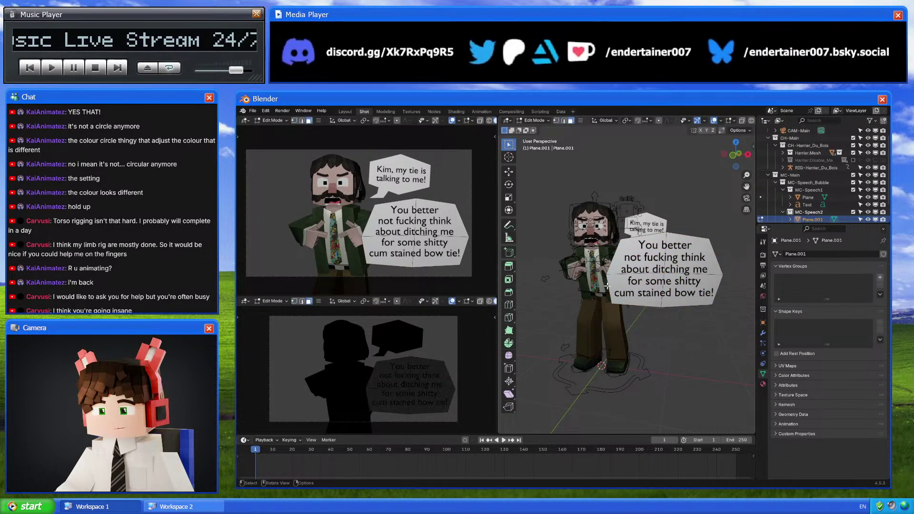
{"action": "key", "text": "2"}
{"action": "right_click", "coordinate": [634, 300]}
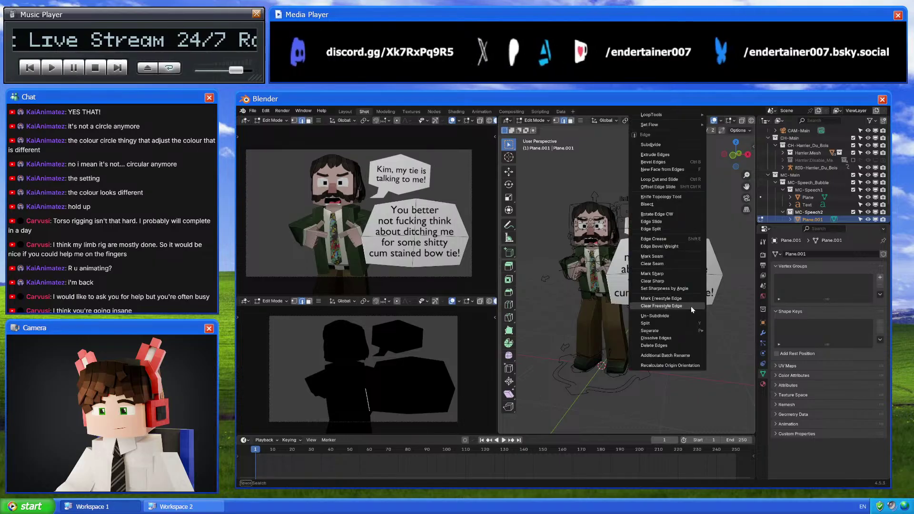
{"action": "left_click", "coordinate": [672, 146]}
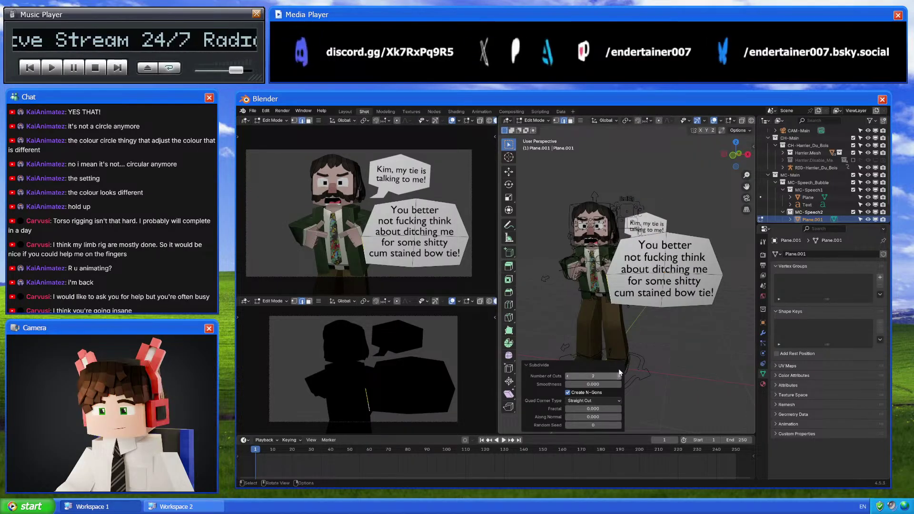
Extrude the middle segment of the subdivided edge toward the necktie and merge its end vertices into a single tail tip
{"action": "left_click", "coordinate": [607, 294]}
{"action": "middle_click_drag", "start_coordinate": [608, 295], "coordinate": [657, 302]}
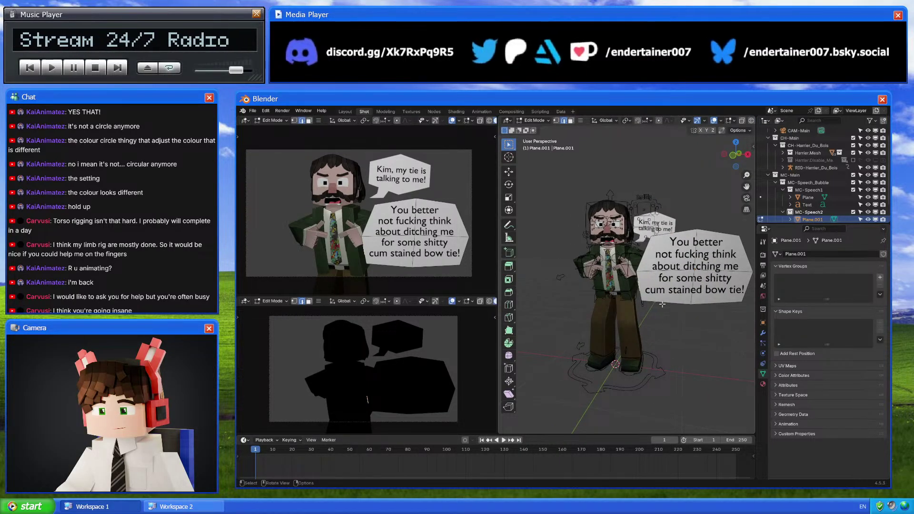
{"action": "key", "text": "e"}
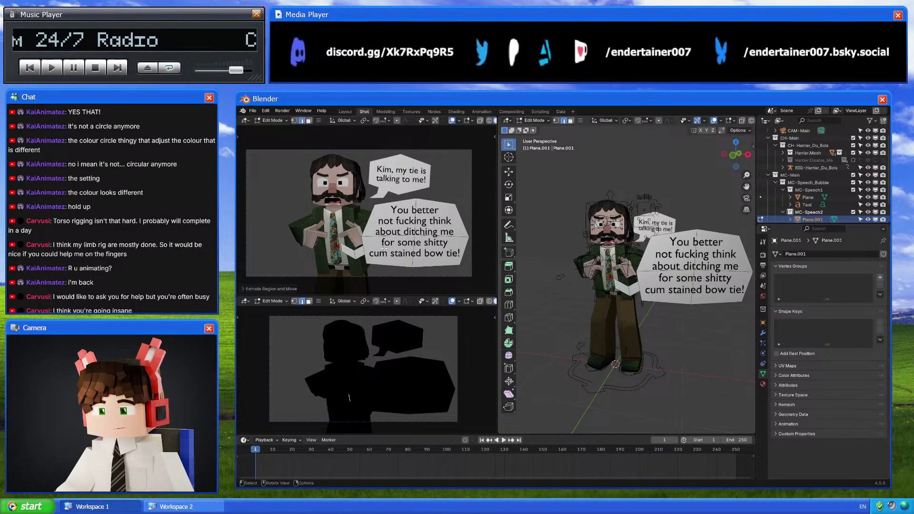
{"action": "key", "text": "Return"}
{"action": "right_click", "coordinate": [446, 255]}
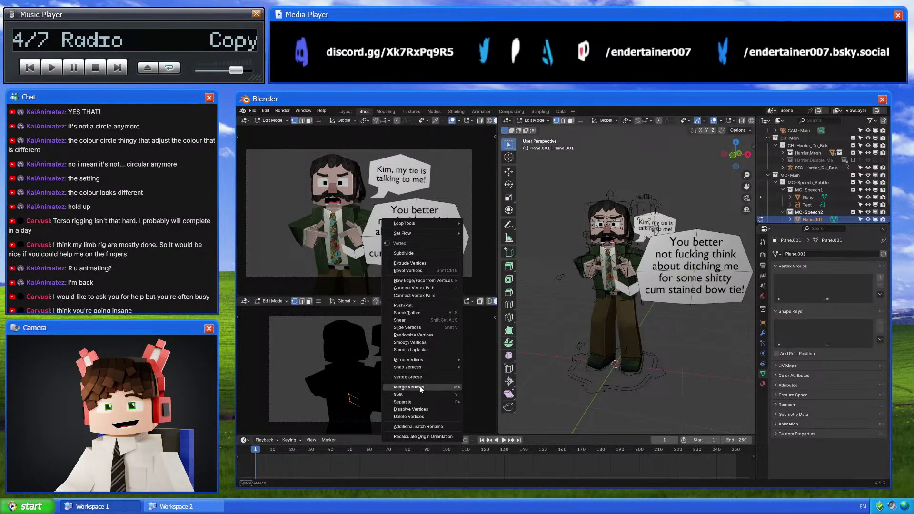
{"action": "mouse_move", "coordinate": [410, 387]}
{"action": "left_click", "coordinate": [497, 413]}
{"action": "right_click", "coordinate": [416, 279]}
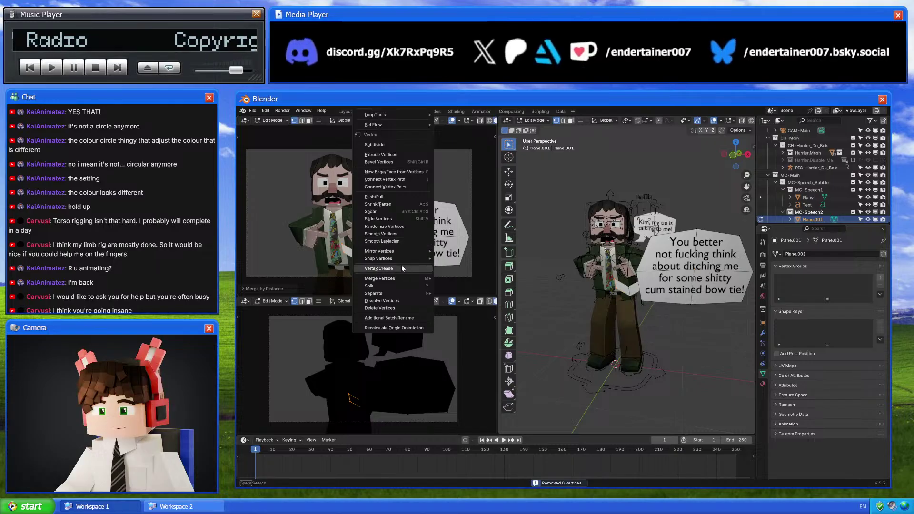
{"action": "mouse_move", "coordinate": [423, 279]}
{"action": "left_click", "coordinate": [466, 279]}
Reshape the speech tail by adjusting its vertices and placing the tip beside the necktie
{"action": "scroll", "coordinate": [365, 220], "scroll_direction": "up", "scroll_amount": 5}
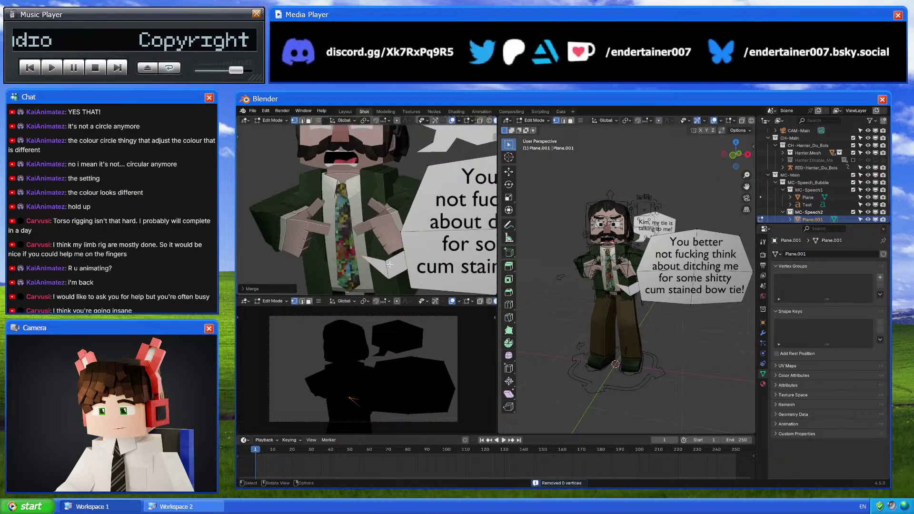
{"action": "left_click_drag", "start_coordinate": [376, 250], "coordinate": [395, 289]}
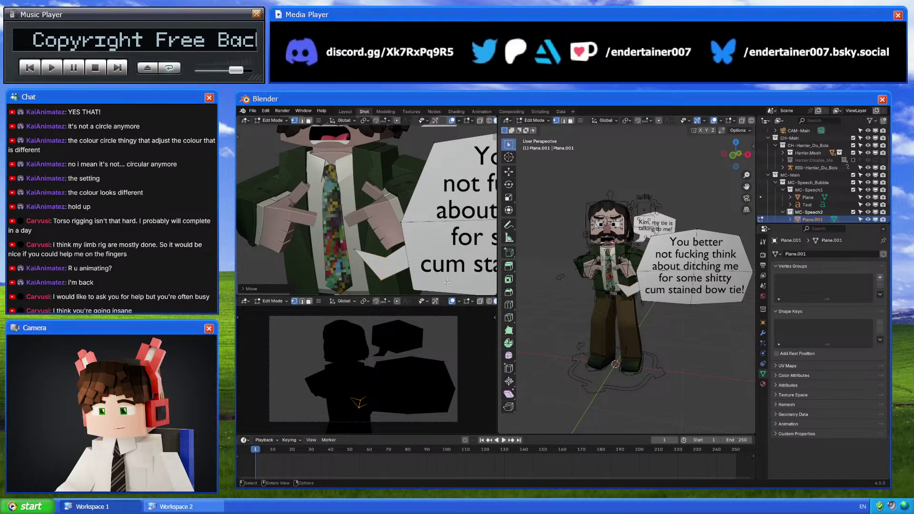
{"action": "key", "text": "s"}
{"action": "left_click", "coordinate": [395, 262]}
{"action": "key", "text": "g"}
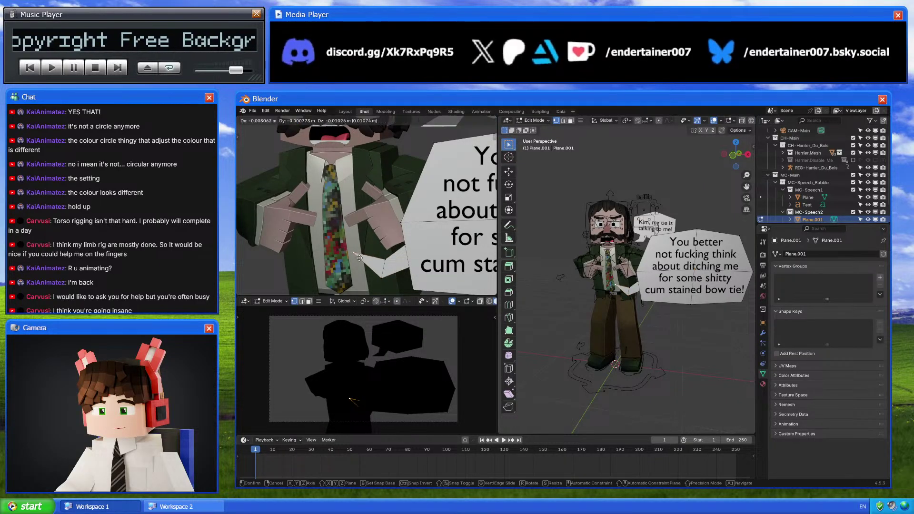
{"action": "left_click", "coordinate": [359, 261]}
{"action": "key", "text": "KP_0"}
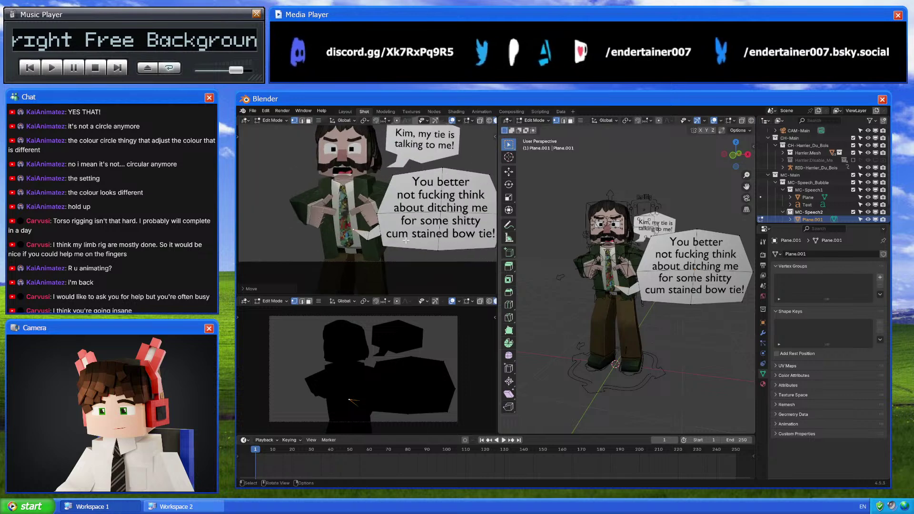
Reposition the second bubble's lower vertices and upper-left corner around the text, and finish editing the mesh
{"action": "key", "text": "g"}
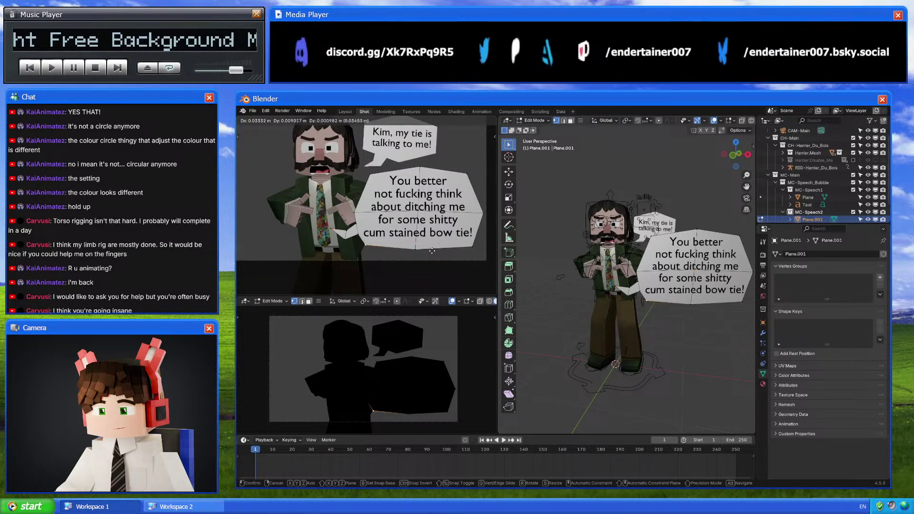
{"action": "left_click", "coordinate": [431, 251]}
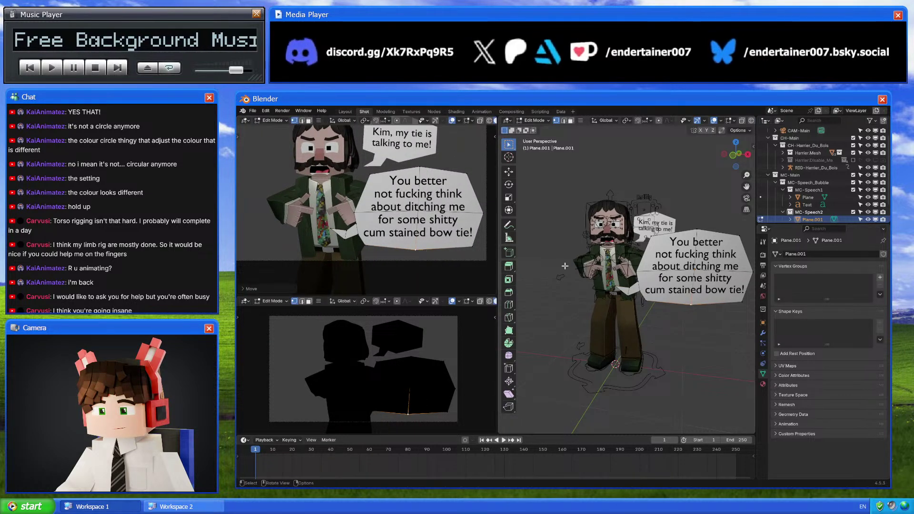
{"action": "key", "text": "g"}
{"action": "left_click", "coordinate": [726, 304]}
{"action": "middle_click_drag", "start_coordinate": [726, 303], "coordinate": [683, 269]}
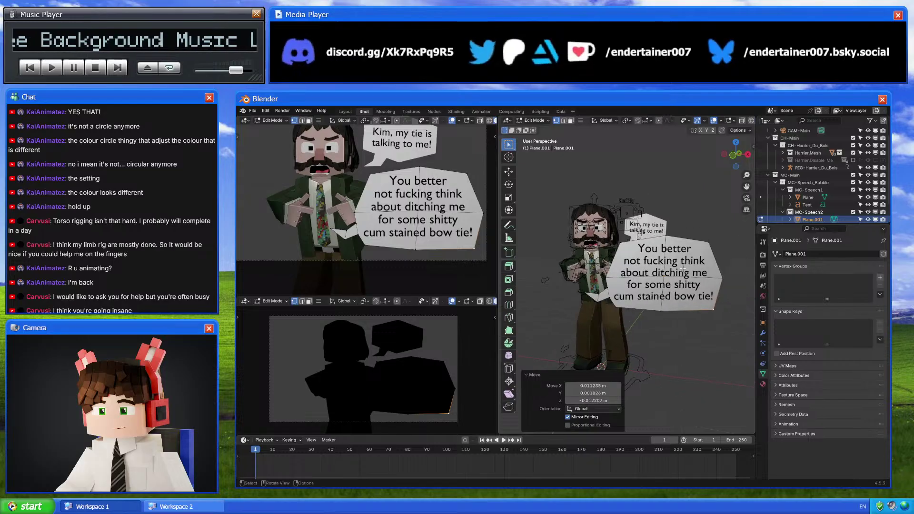
{"action": "key", "text": "g"}
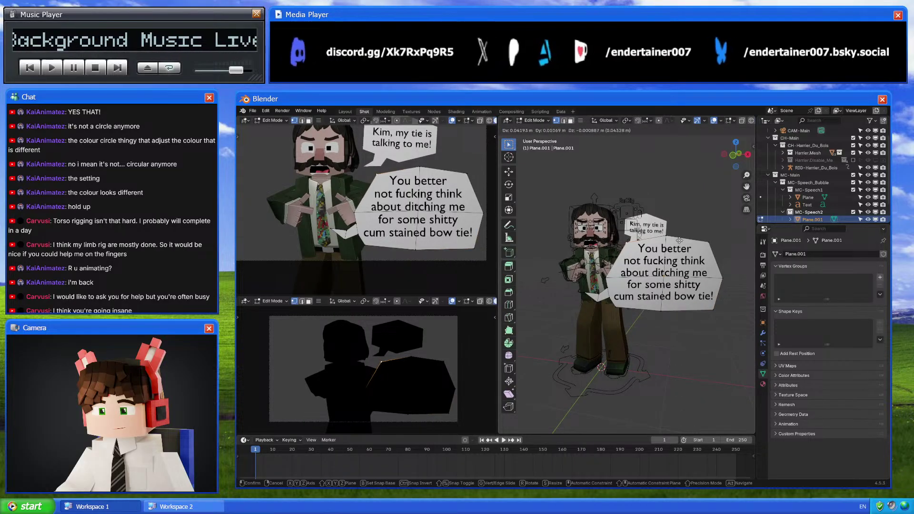
{"action": "left_click", "coordinate": [679, 240]}
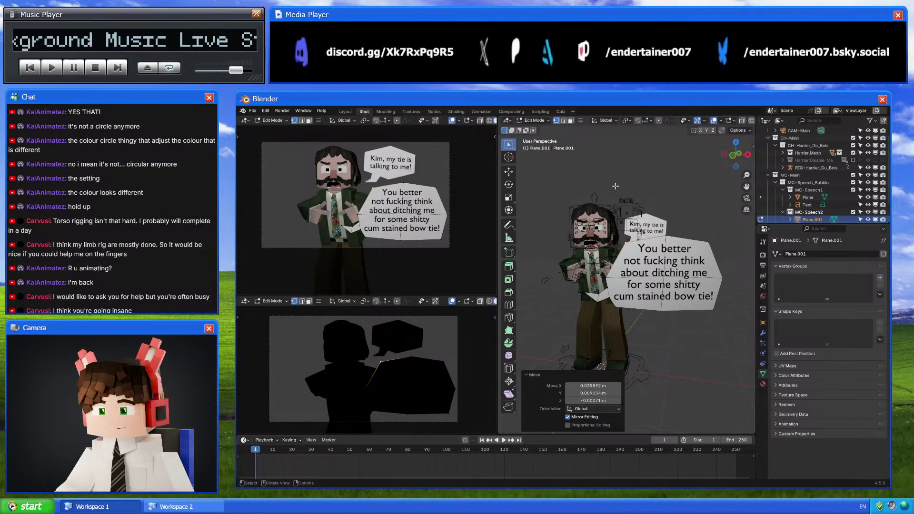
{"action": "key", "text": "Tab"}
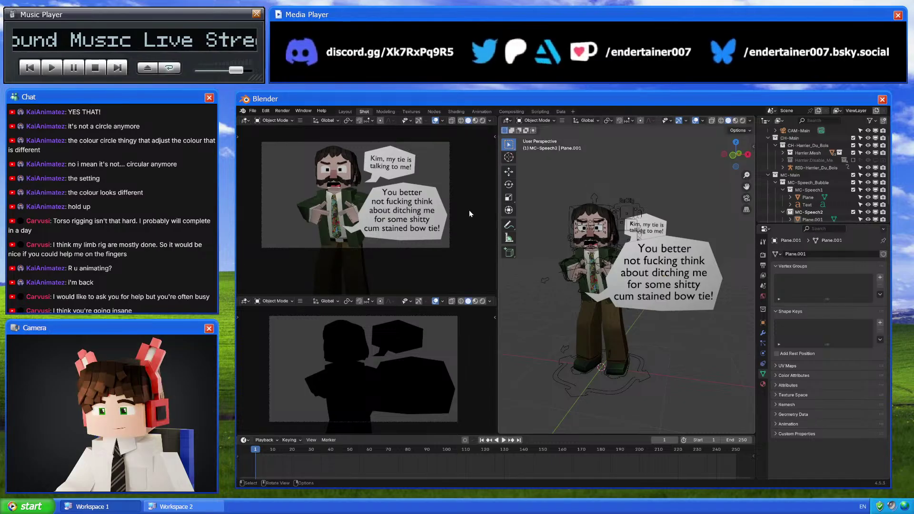
Set the render output's vertical resolution to 1400 px
{"action": "left_click", "coordinate": [616, 212]}
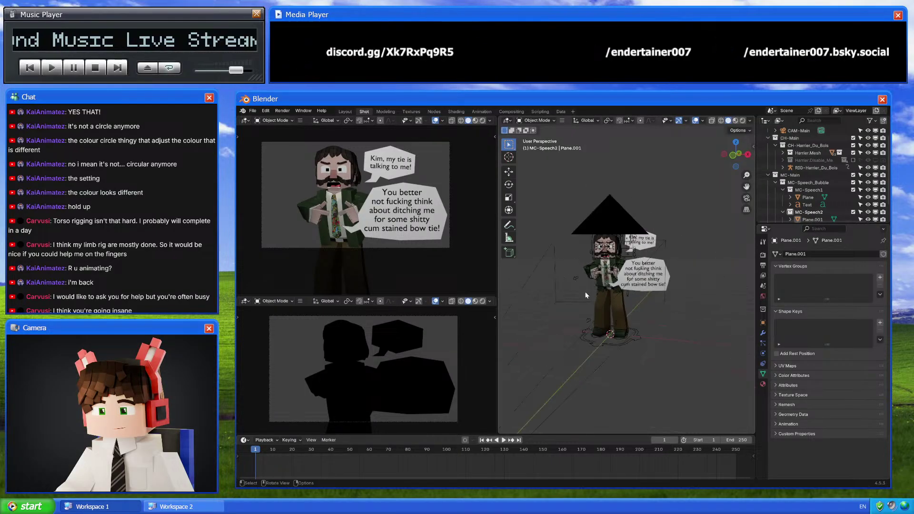
{"action": "left_click", "coordinate": [763, 265]}
{"action": "mouse_move", "coordinate": [851, 271]}
{"action": "left_mouse_down"}
{"action": "mouse_move", "coordinate": [833, 271]}
{"action": "mouse_move", "coordinate": [859, 271]}
{"action": "left_mouse_up"}
{"action": "left_click_drag", "start_coordinate": [853, 263], "coordinate": [792, 264]}
{"action": "mouse_move", "coordinate": [862, 264]}
{"action": "left_mouse_down"}
{"action": "mouse_move", "coordinate": [881, 263]}
{"action": "mouse_move", "coordinate": [854, 271]}
{"action": "left_mouse_up"}
Select the main camera and try to reframe the shot with walk navigation forward and backward
{"action": "left_click_drag", "start_coordinate": [631, 236], "coordinate": [611, 242]}
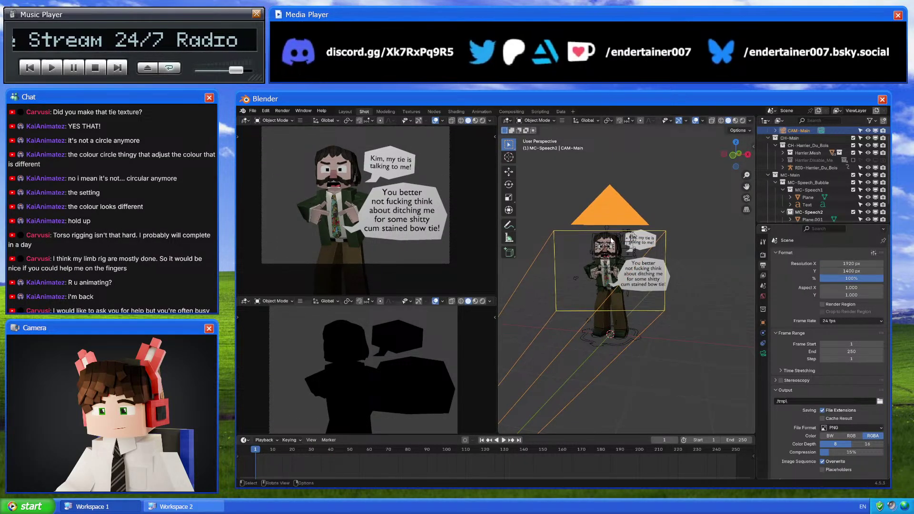
{"action": "key", "text": "shift+grave"}
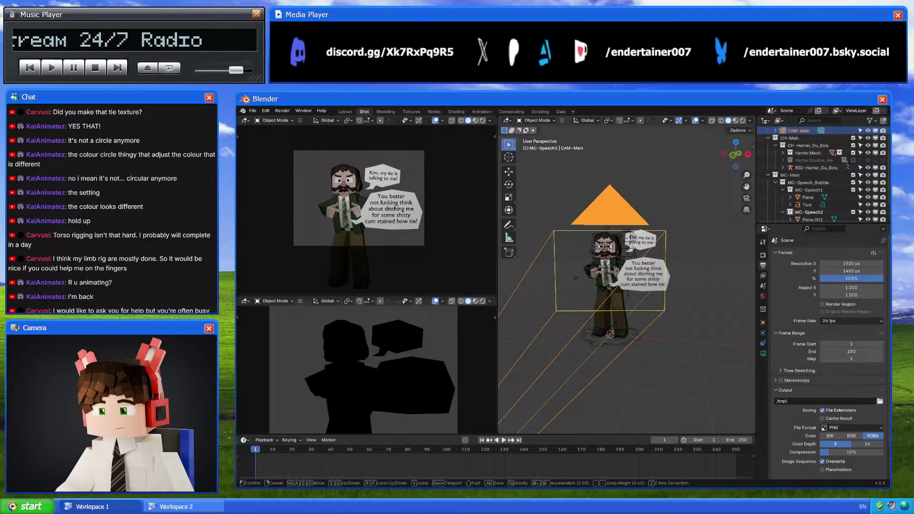
{"action": "key", "text": "w"}
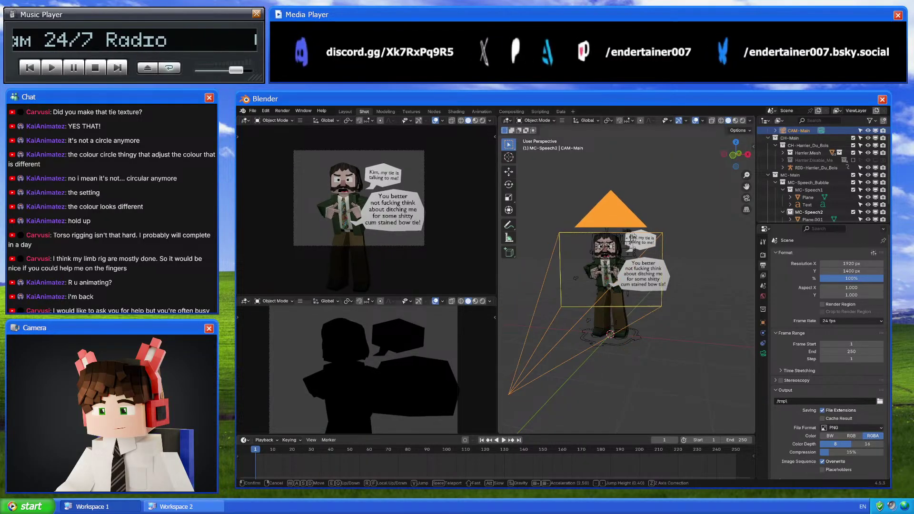
{"action": "key", "text": "s"}
{"action": "left_click", "coordinate": [401, 208]}
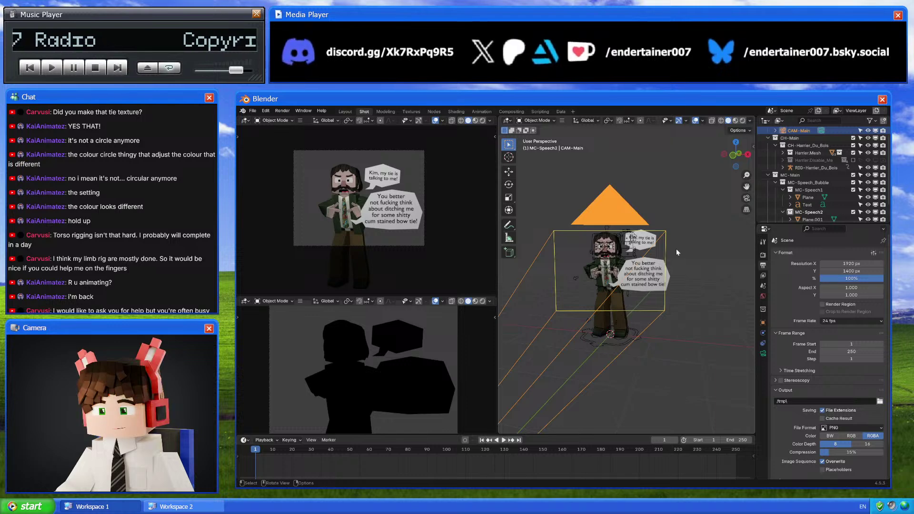
Undo the camera selection and the render resolution change
{"action": "key", "text": "ctrl+z"}
{"action": "key", "text": "ctrl+z"}
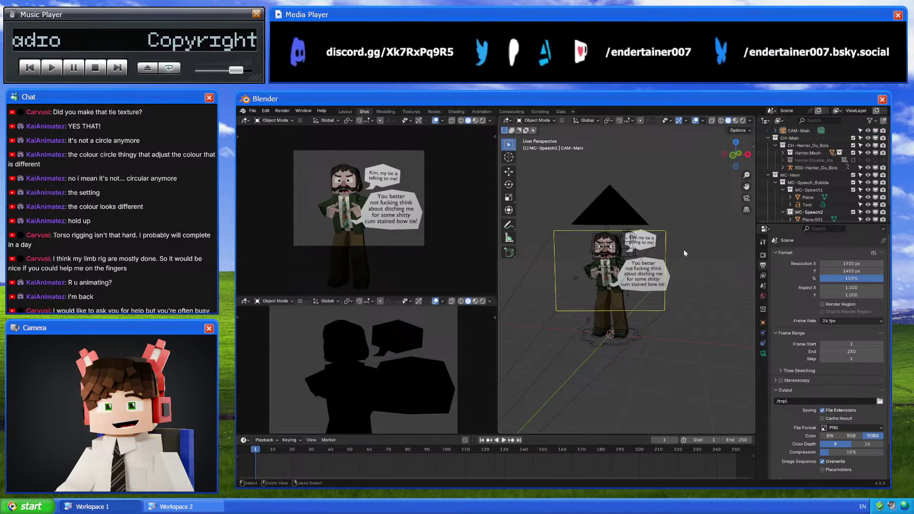
{"action": "left_click", "coordinate": [684, 252]}
{"action": "scroll", "coordinate": [404, 225], "scroll_direction": "up", "scroll_amount": 3}
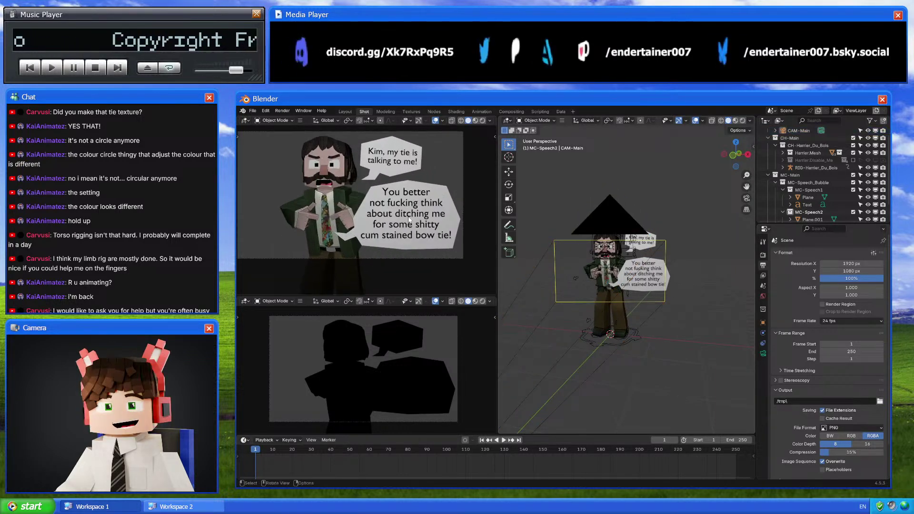
{"action": "scroll", "coordinate": [404, 225], "scroll_direction": "down", "scroll_amount": 2}
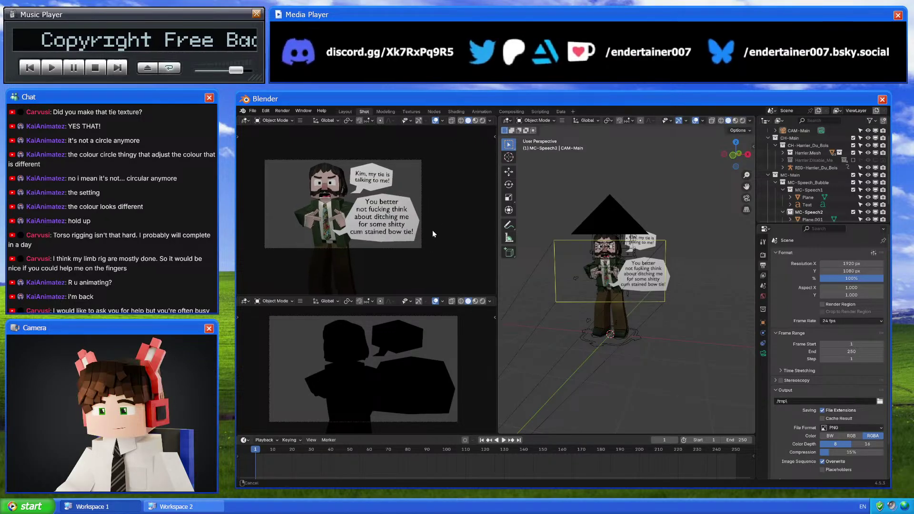
{"action": "middle_click_drag", "start_coordinate": [432, 229], "coordinate": [429, 228], "text": "shift"}
Censor the swear word on the second line of the larger bubble's text as "f******"
{"action": "scroll", "coordinate": [639, 210], "scroll_direction": "up", "scroll_amount": 3}
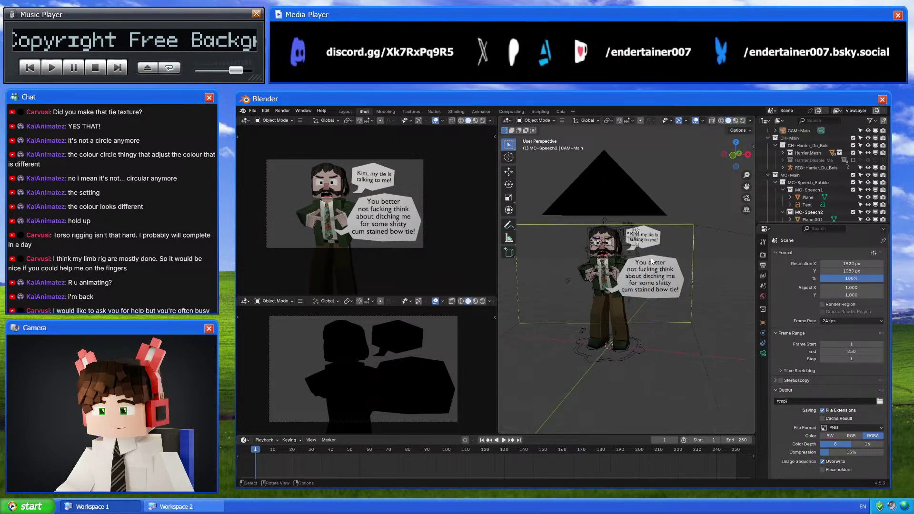
{"action": "left_click", "coordinate": [664, 294]}
{"action": "key", "text": "Tab"}
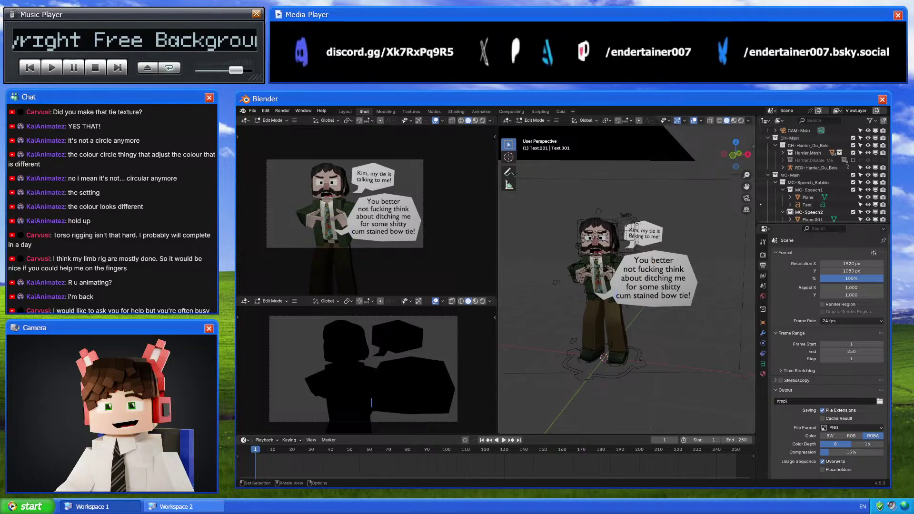
{"action": "key", "text": "BackSpace"}
{"action": "key", "text": "BackSpace"}
{"action": "key", "text": "BackSpace"}
{"action": "key", "text": "BackSpace"}
{"action": "key", "text": "BackSpace"}
{"action": "key", "text": "BackSpace"}
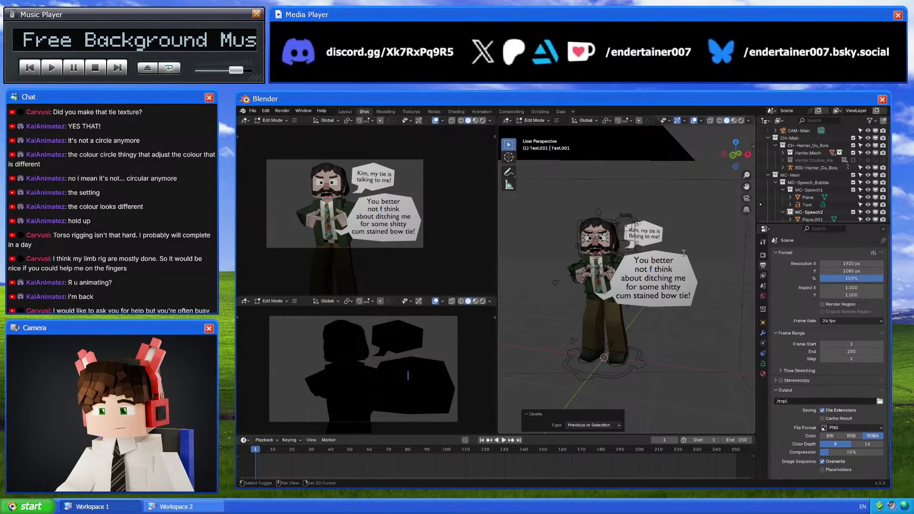
{"action": "type", "text": "***"}
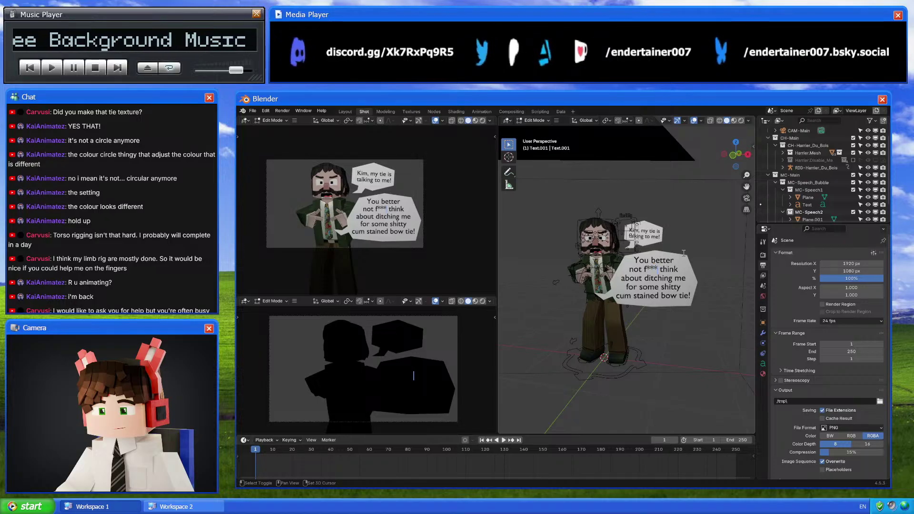
{"action": "type", "text": "**"}
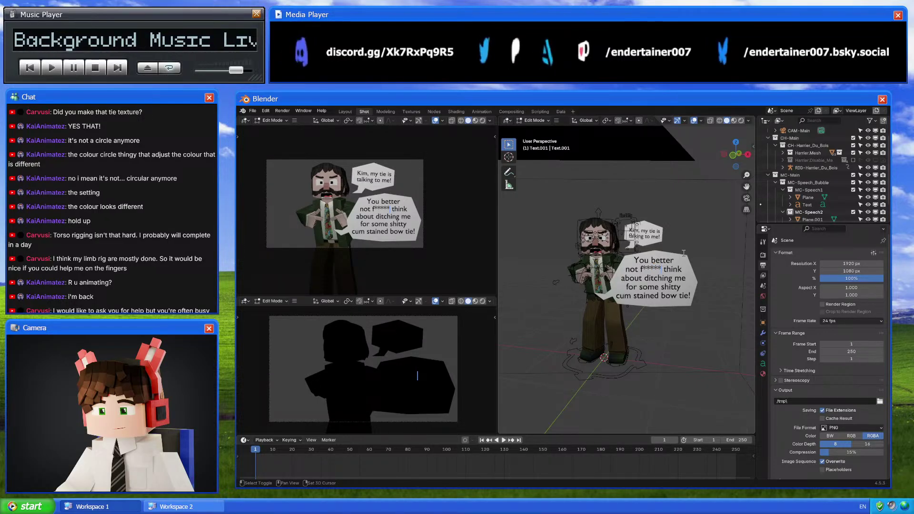
{"action": "type", "text": "*"}
{"action": "key", "text": "Tab"}
Censor the swear word on the fourth line of the larger bubble's text as "sh****"
{"action": "key", "text": "Tab"}
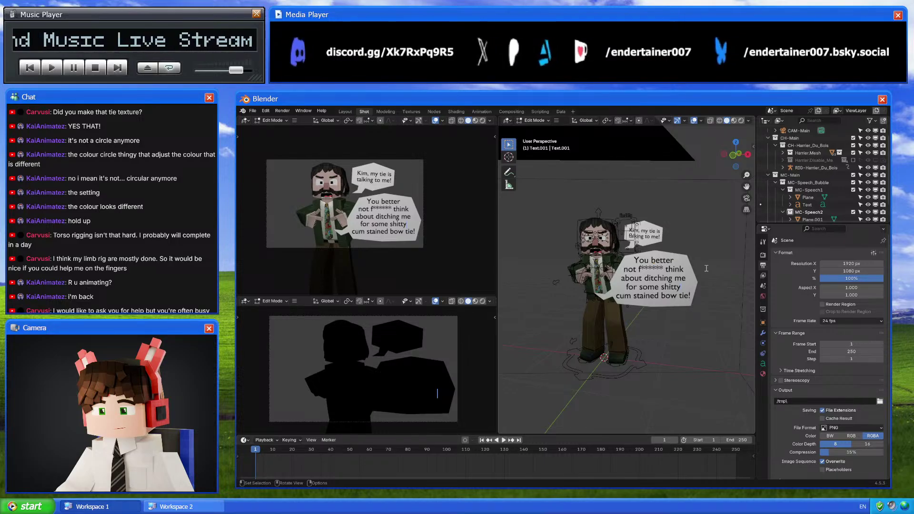
{"action": "key", "text": "BackSpace"}
{"action": "key", "text": "BackSpace"}
{"action": "key", "text": "BackSpace"}
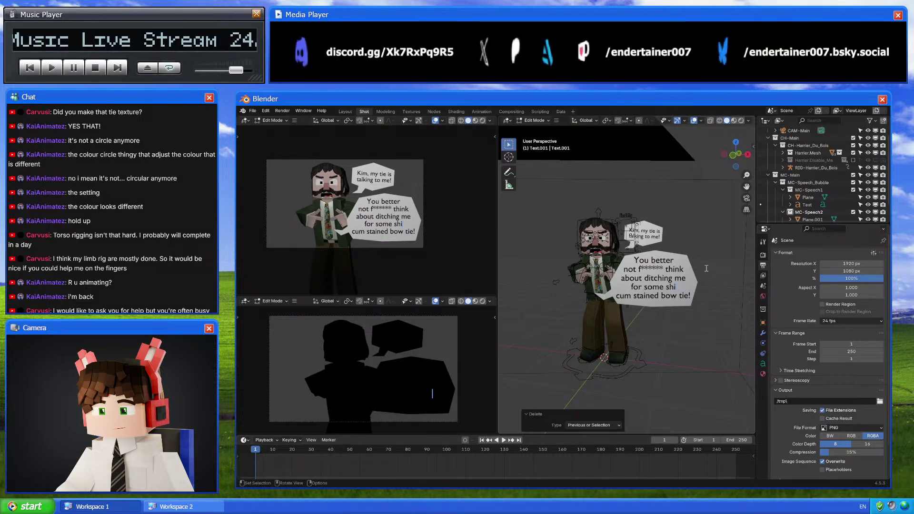
{"action": "key", "text": "BackSpace"}
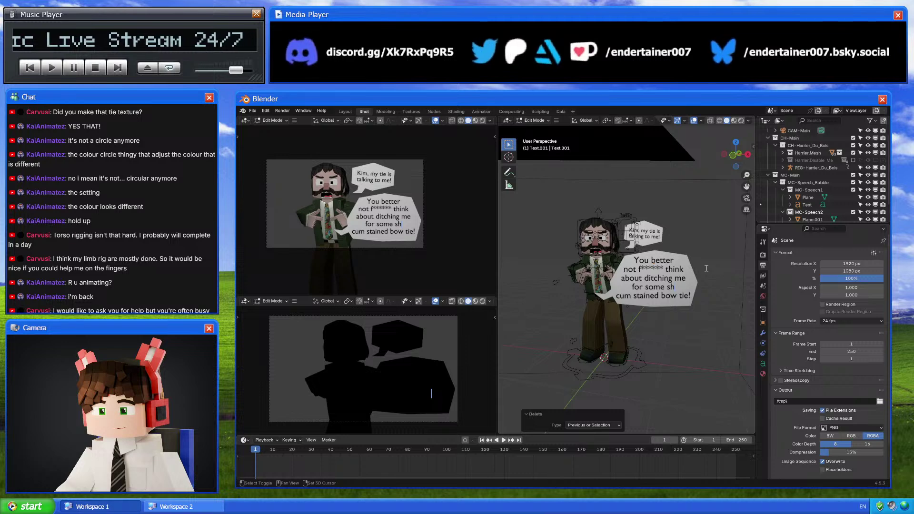
{"action": "type", "text": "**"}
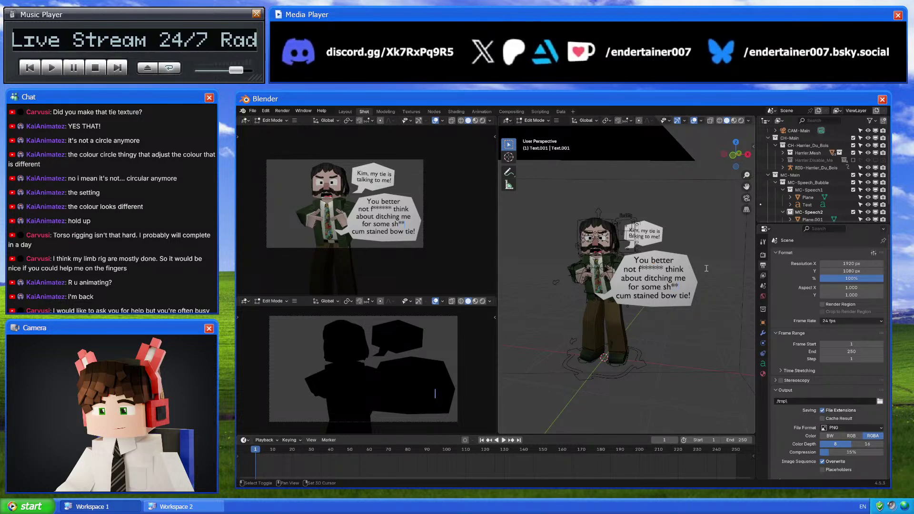
{"action": "type", "text": "**"}
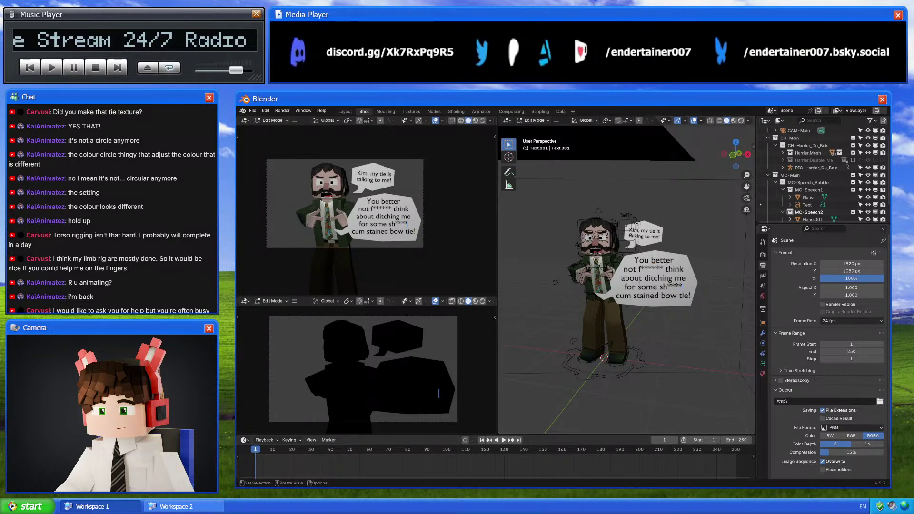
Censor the first word on the last line of the larger bubble's text as "c**" and leave text editing
{"action": "key", "text": "BackSpace"}
{"action": "key", "text": "BackSpace"}
{"action": "type", "text": "*"}
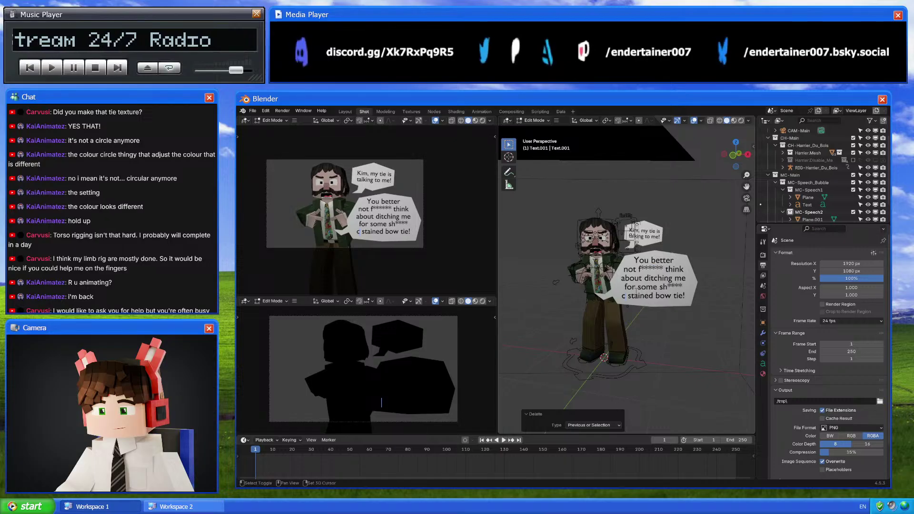
{"action": "type", "text": "*"}
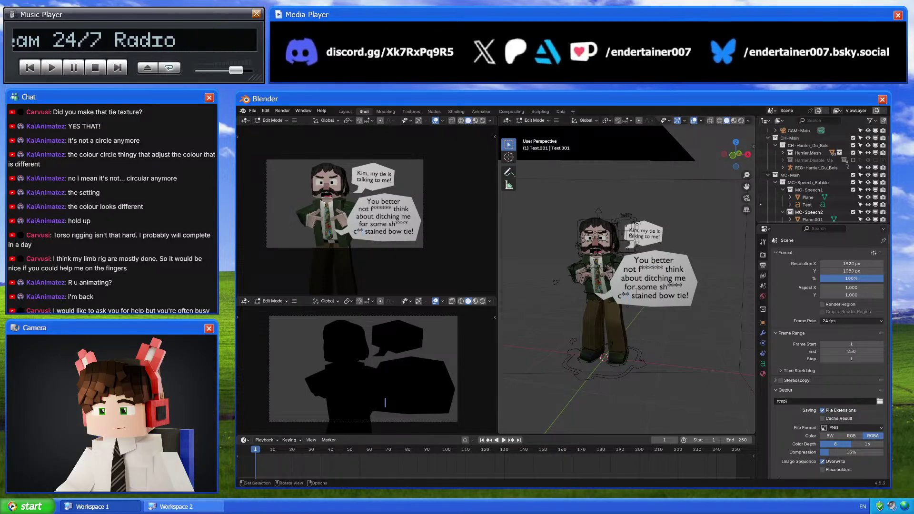
{"action": "key", "text": "Tab"}
{"action": "left_click", "coordinate": [695, 242]}
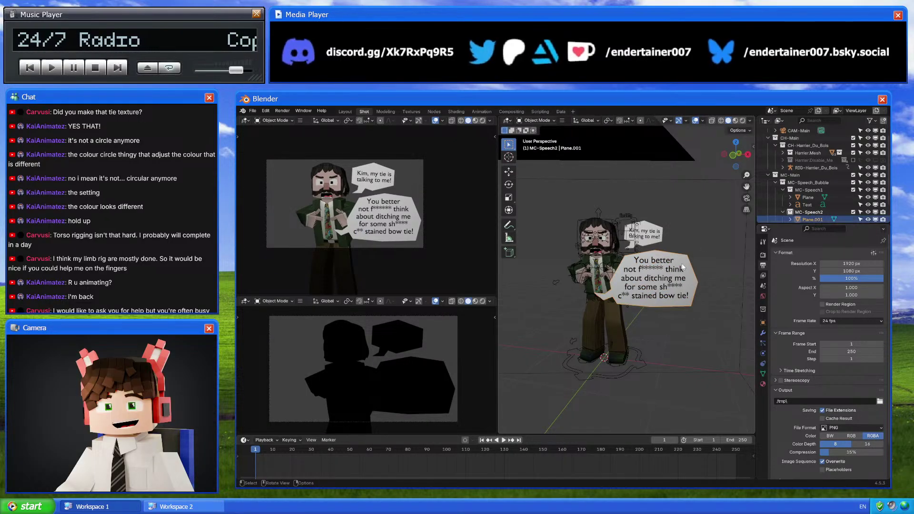
Edit the larger bubble's text again and change the fourth line's censored word to "s*****"
{"action": "middle_click_drag", "start_coordinate": [687, 240], "coordinate": [681, 248]}
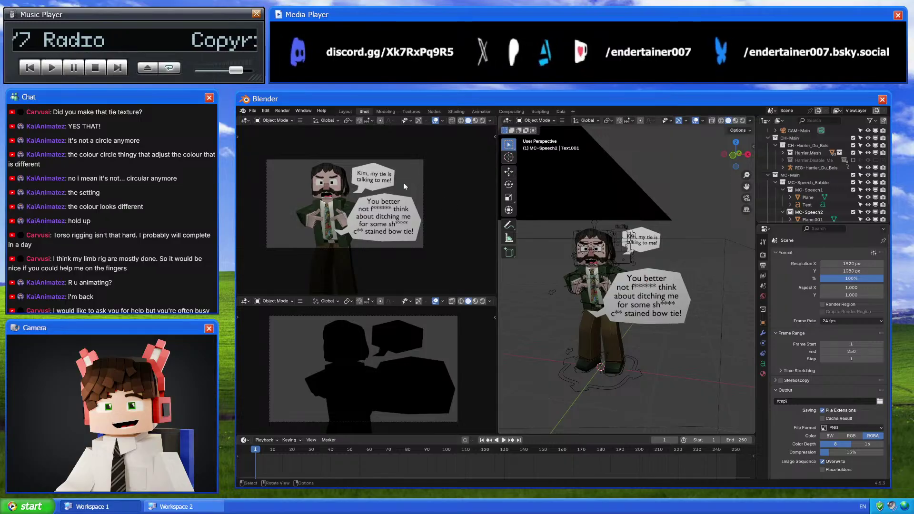
{"action": "middle_click_drag", "start_coordinate": [404, 182], "coordinate": [452, 208], "text": "ctrl"}
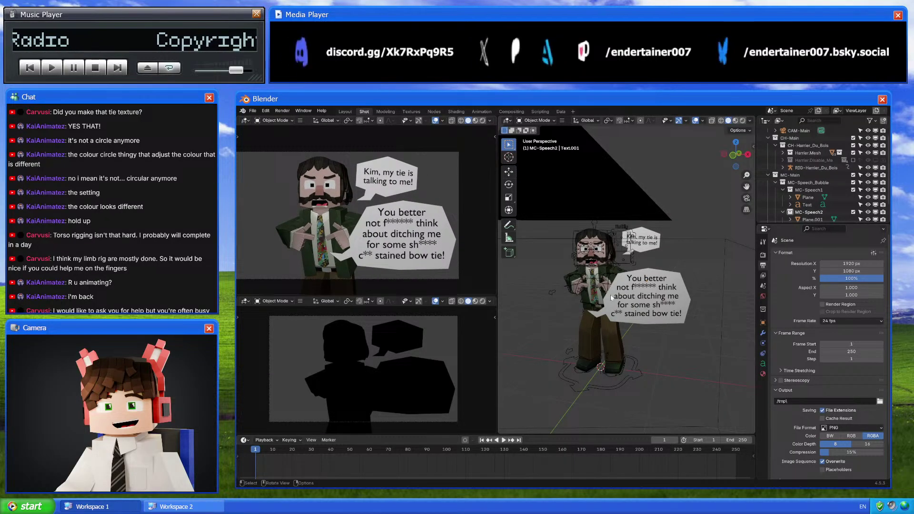
{"action": "left_click", "coordinate": [659, 303]}
{"action": "key", "text": "Tab"}
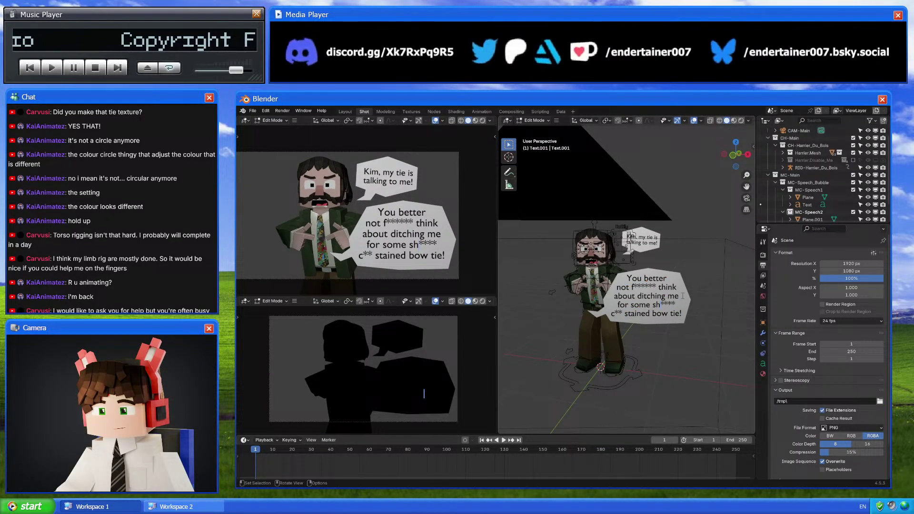
{"action": "key", "text": "BackSpace"}
{"action": "type", "text": "*"}
{"action": "key", "text": "Tab"}
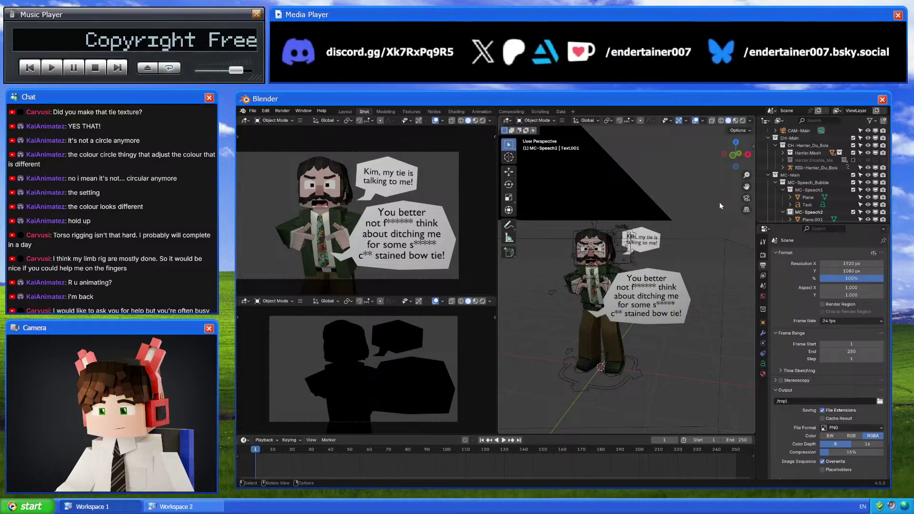
{"action": "scroll", "coordinate": [415, 247], "scroll_direction": "down", "scroll_amount": 1}
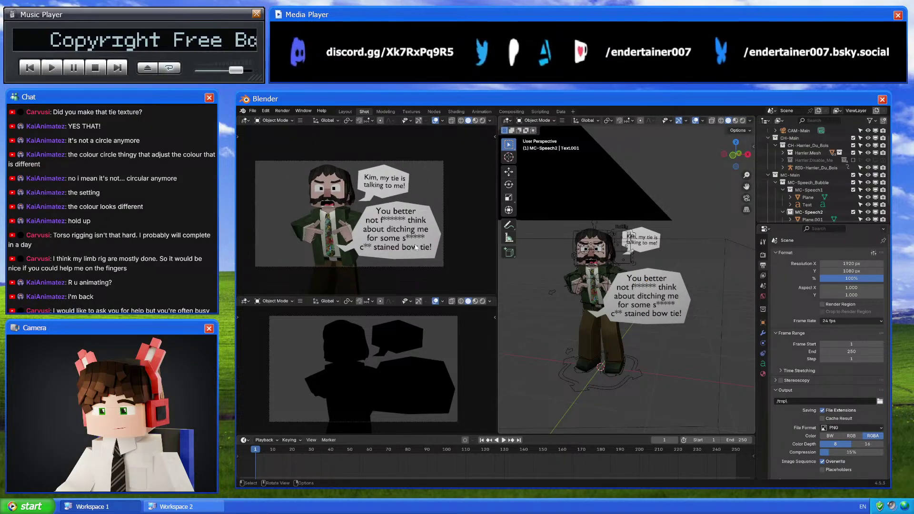
{"action": "middle_click_drag", "start_coordinate": [415, 247], "coordinate": [447, 251], "text": "shift"}
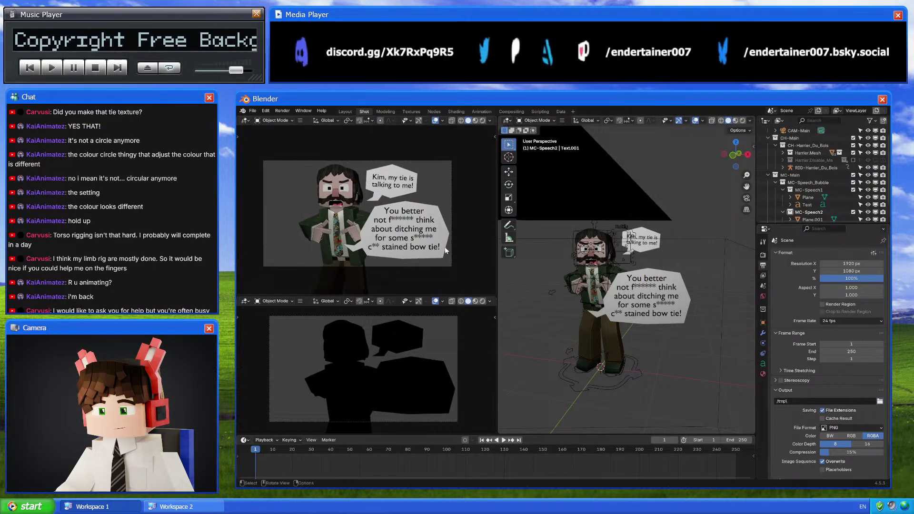
{"action": "scroll", "coordinate": [464, 267], "scroll_direction": "up", "scroll_amount": 1}
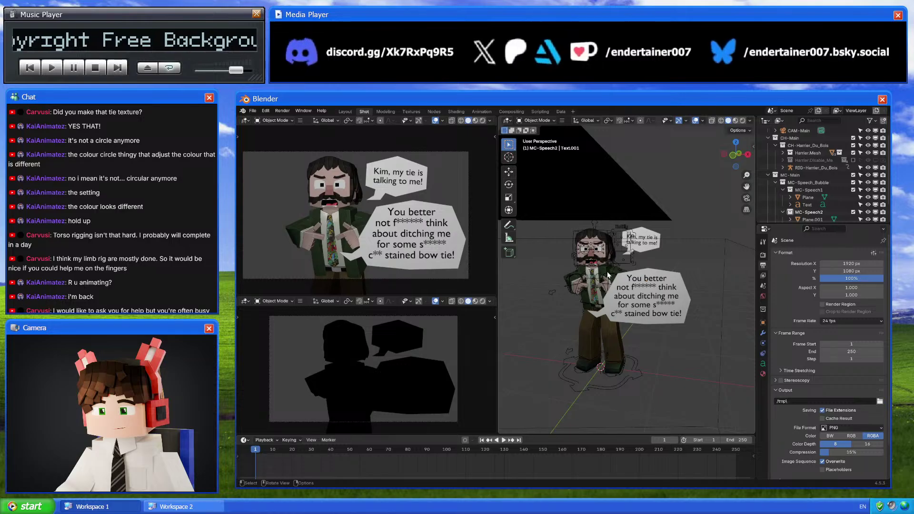
Select the CTL-Head bone of the Harrier rig in Pose Mode and show its bone constraints
{"action": "left_click", "coordinate": [614, 241]}
{"action": "key", "text": "ctrl+Tab"}
{"action": "left_click", "coordinate": [609, 234]}
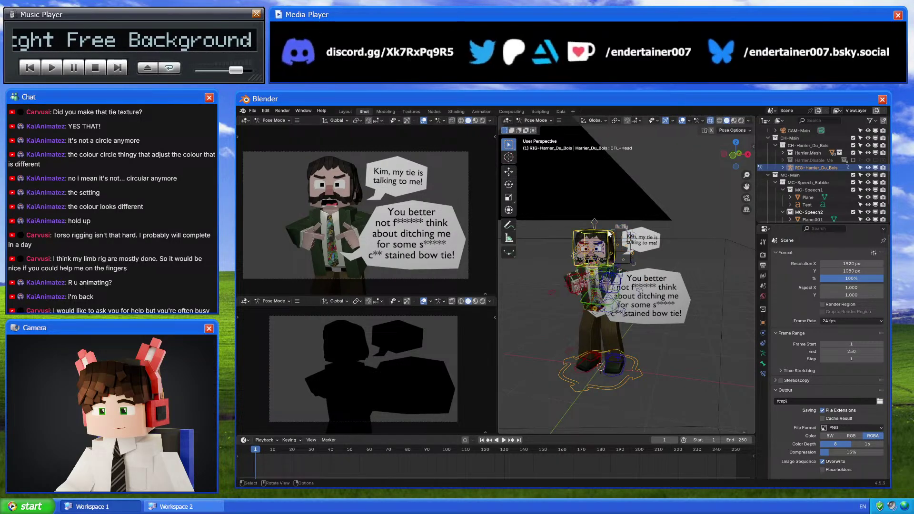
{"action": "left_click", "coordinate": [763, 373]}
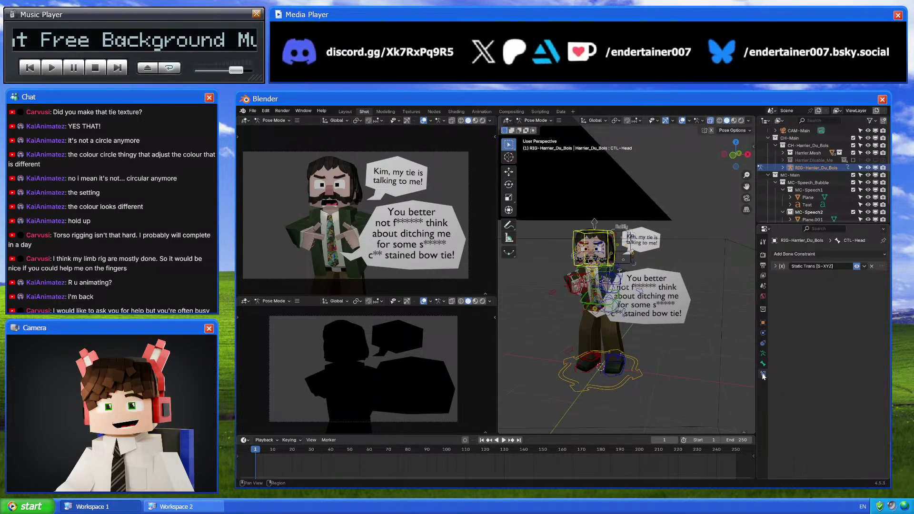
Try scaling the head bone to 0.85 on all axes with its Static Trans constraint muted, and clear the scale
{"action": "left_click", "coordinate": [856, 266]}
{"action": "key", "text": "s"}
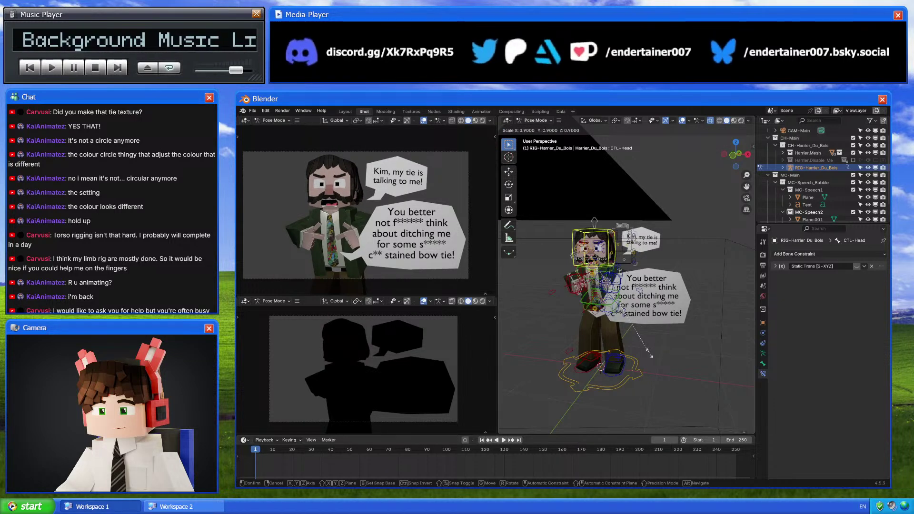
{"action": "left_click", "coordinate": [651, 352]}
{"action": "key", "text": "n"}
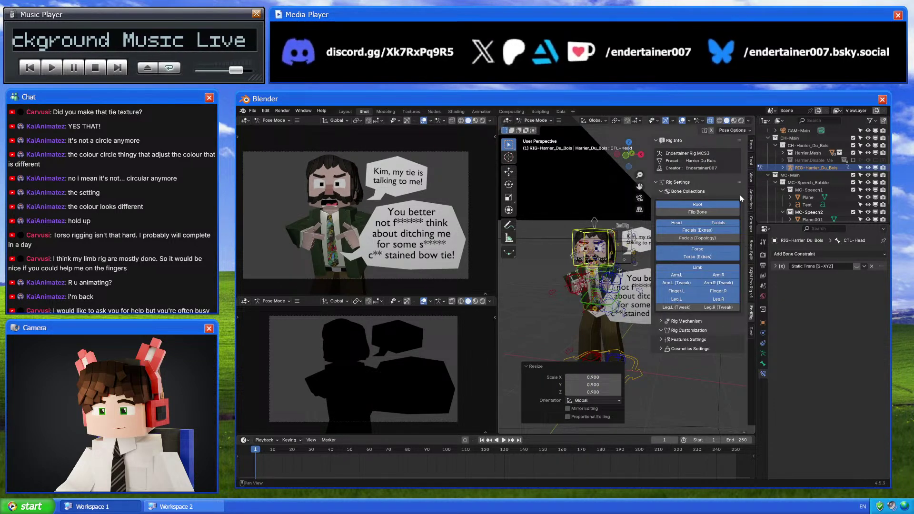
{"action": "left_click_drag", "start_coordinate": [718, 235], "coordinate": [715, 250]}
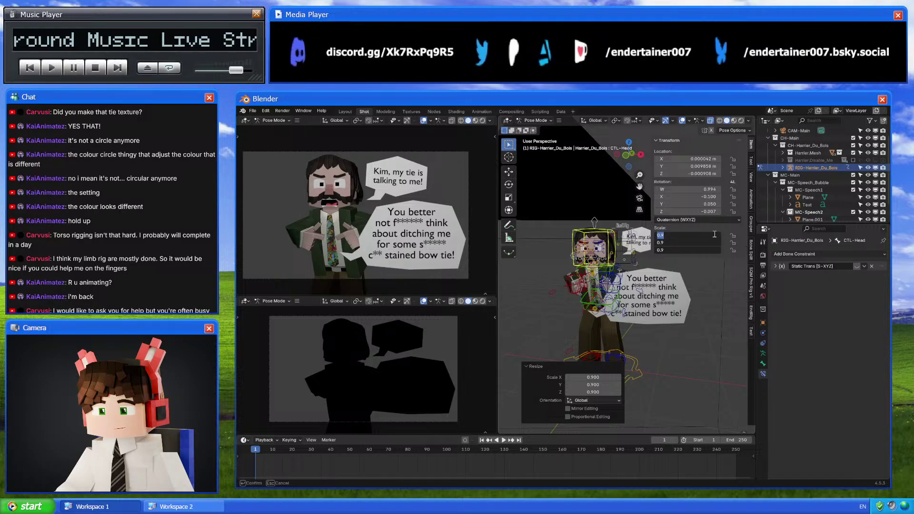
{"action": "type", "text": ".85"}
{"action": "key", "text": "Return"}
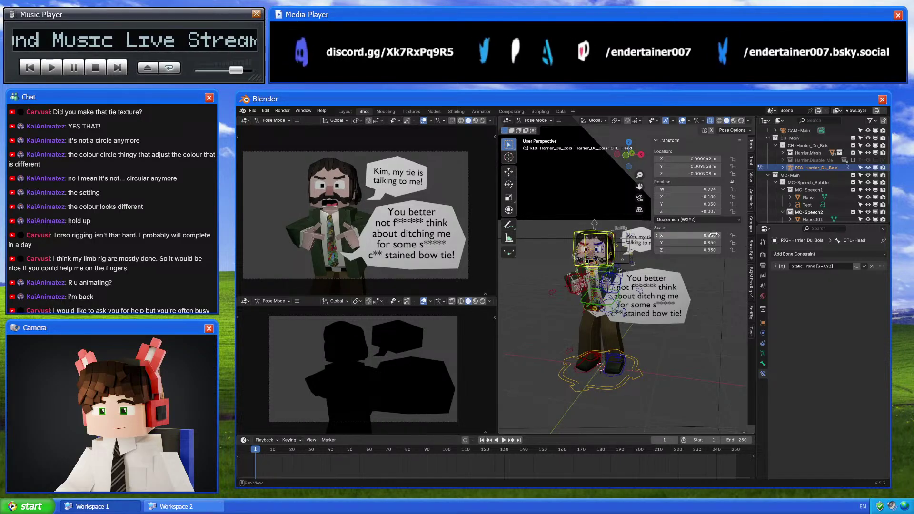
{"action": "left_click", "coordinate": [777, 266]}
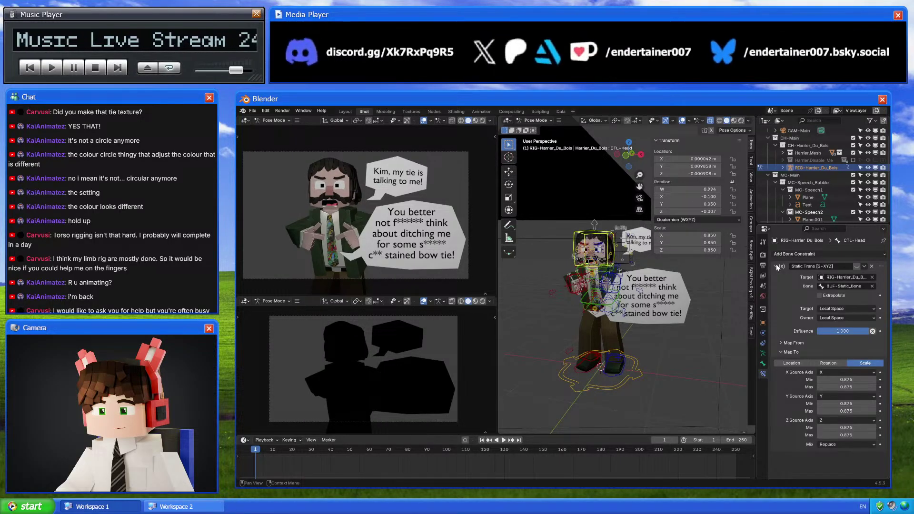
{"action": "left_click", "coordinate": [777, 266]}
{"action": "key", "text": "alt+s"}
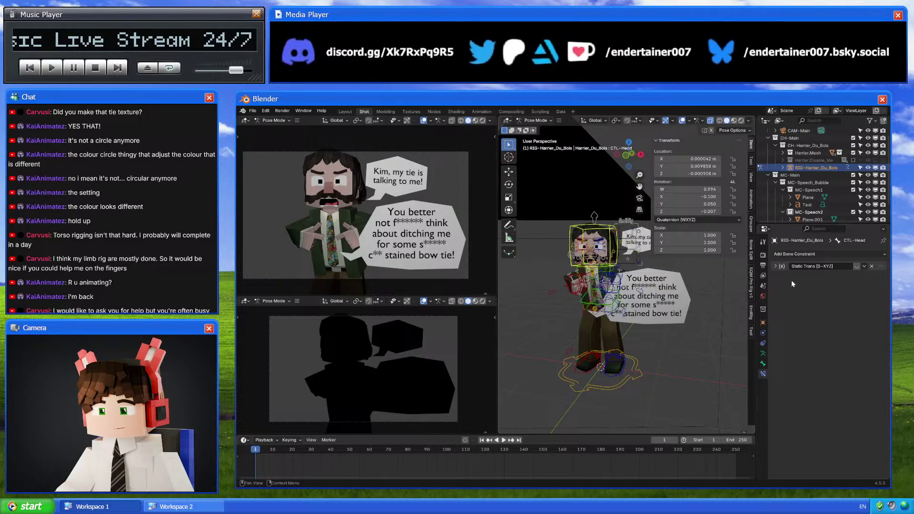
With the head's Static Trans constraint enabled, set its mapped X, Y and Z scale limits to 0.85 and return to Object Mode
{"action": "left_click", "coordinate": [777, 266]}
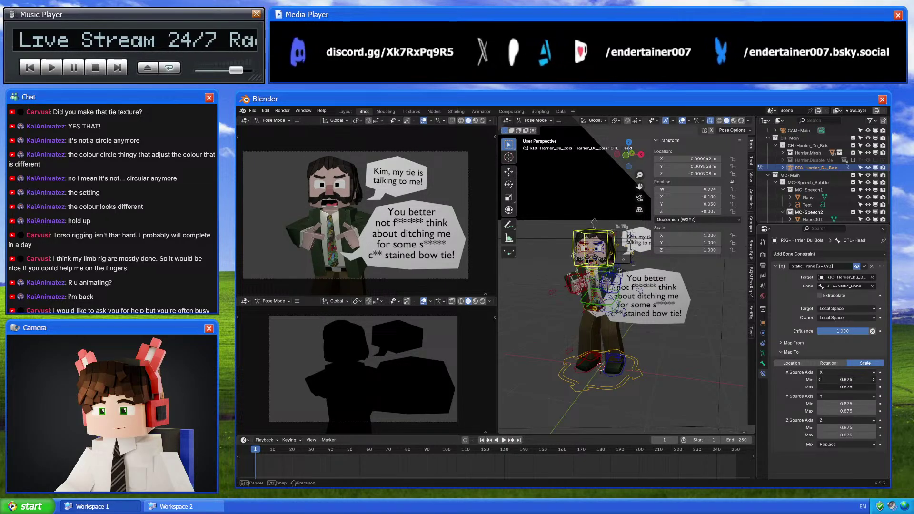
{"action": "left_click", "coordinate": [850, 380]}
{"action": "type", "text": "0.85"}
{"action": "key", "text": "Return"}
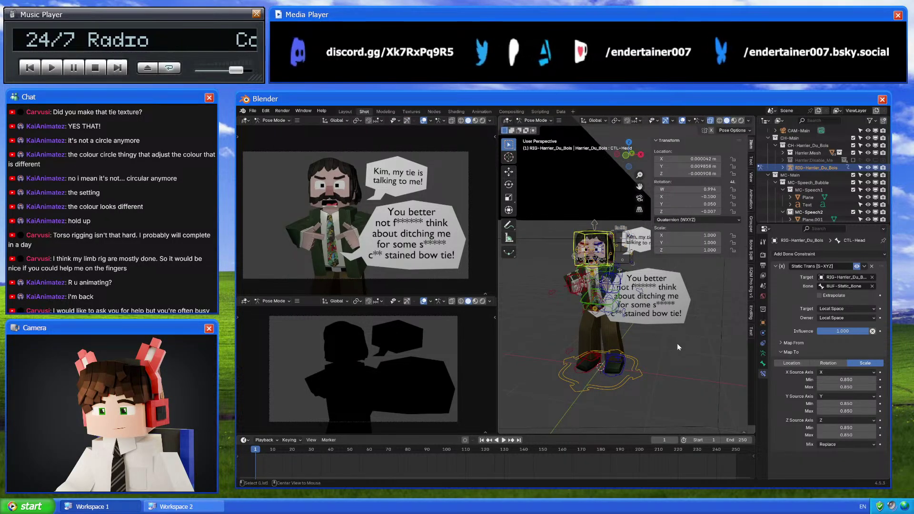
{"action": "key", "text": "ctrl+Tab"}
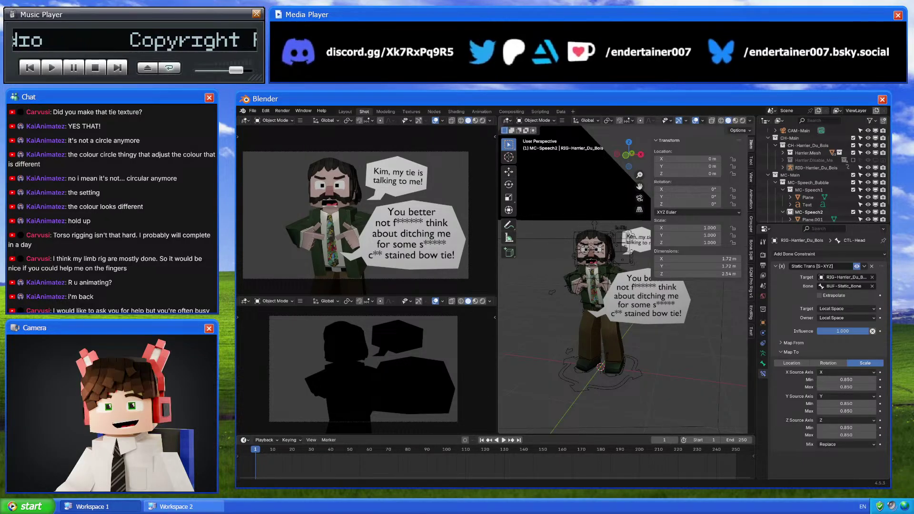
Select the Horrific Necktie mesh and examine its Horrific_Necktie_64.png texture in the Textures workspace
{"action": "scroll", "coordinate": [588, 317], "scroll_direction": "up", "scroll_amount": 4}
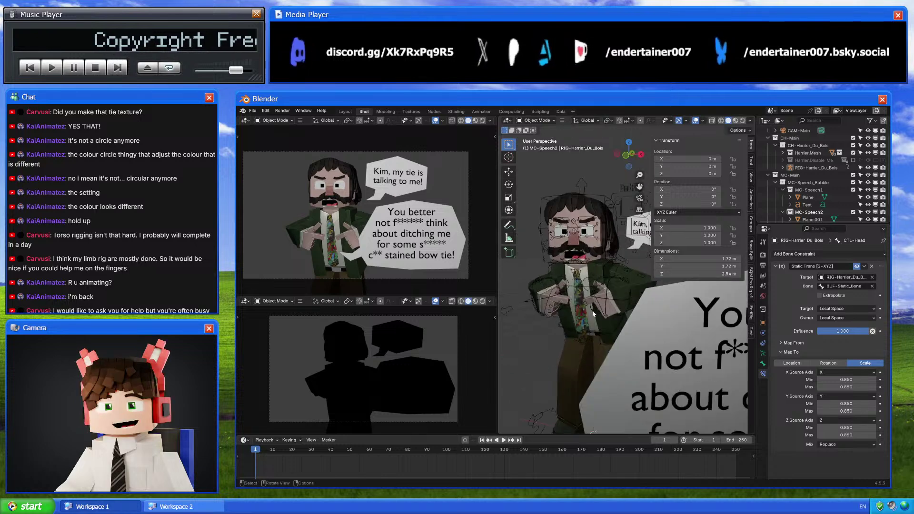
{"action": "left_click", "coordinate": [585, 322]}
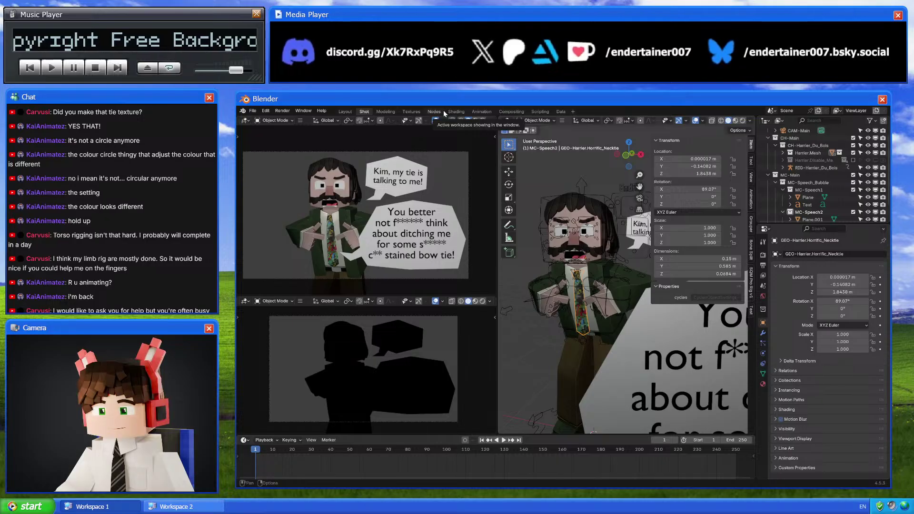
{"action": "left_click", "coordinate": [411, 111]}
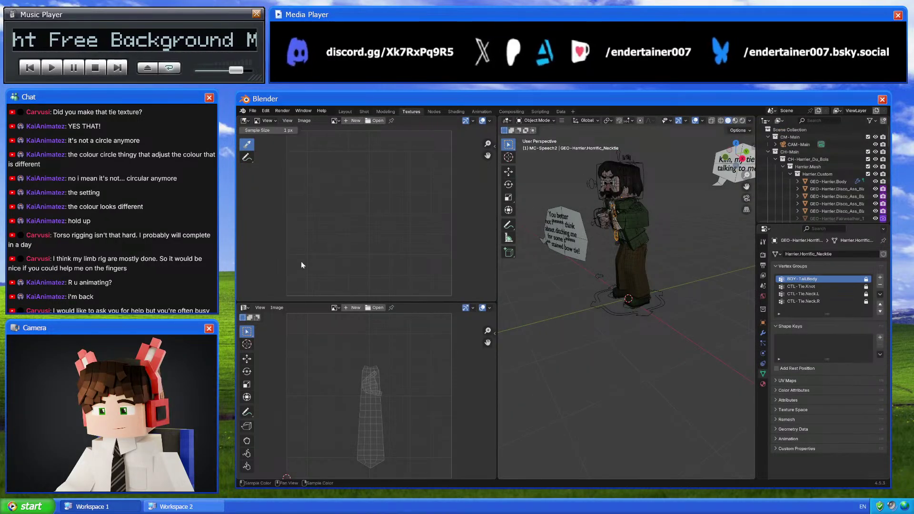
{"action": "left_click", "coordinate": [335, 307]}
{"action": "left_click", "coordinate": [367, 350]}
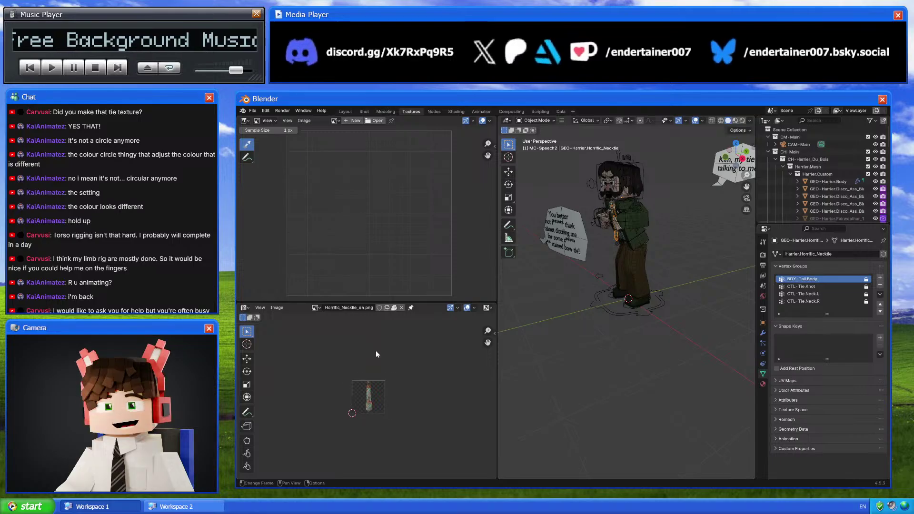
{"action": "scroll", "coordinate": [379, 353], "scroll_direction": "up", "scroll_amount": 5}
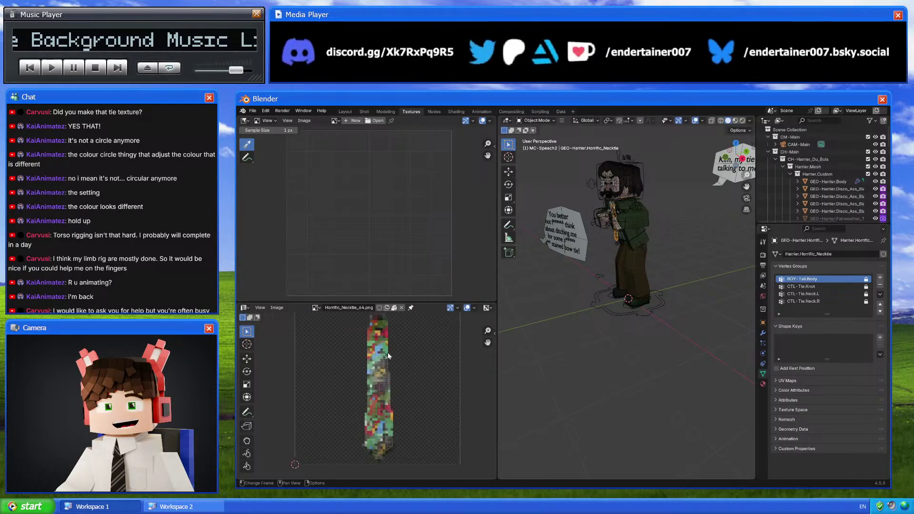
{"action": "middle_click_drag", "start_coordinate": [362, 346], "coordinate": [345, 361]}
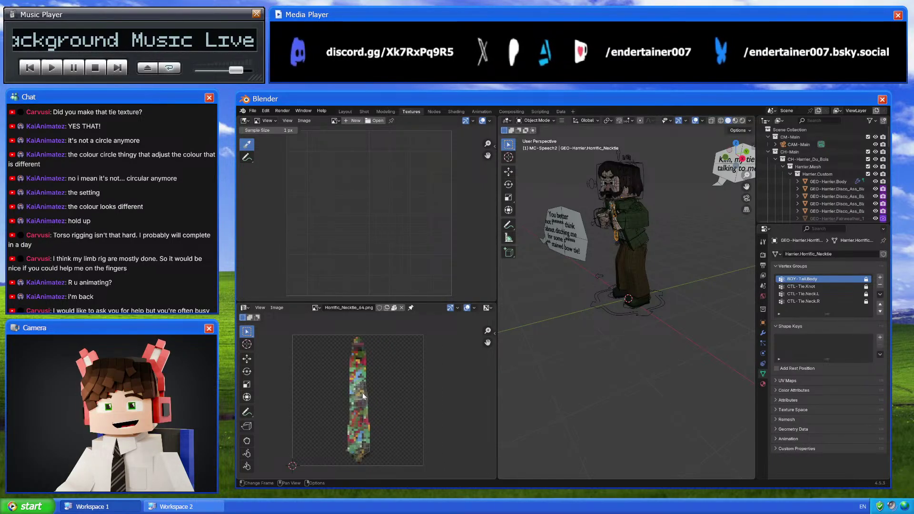
Return to the Layout workspace and switch to the browser to view the Horrific Necktie video and a character render
{"action": "left_click", "coordinate": [345, 112]}
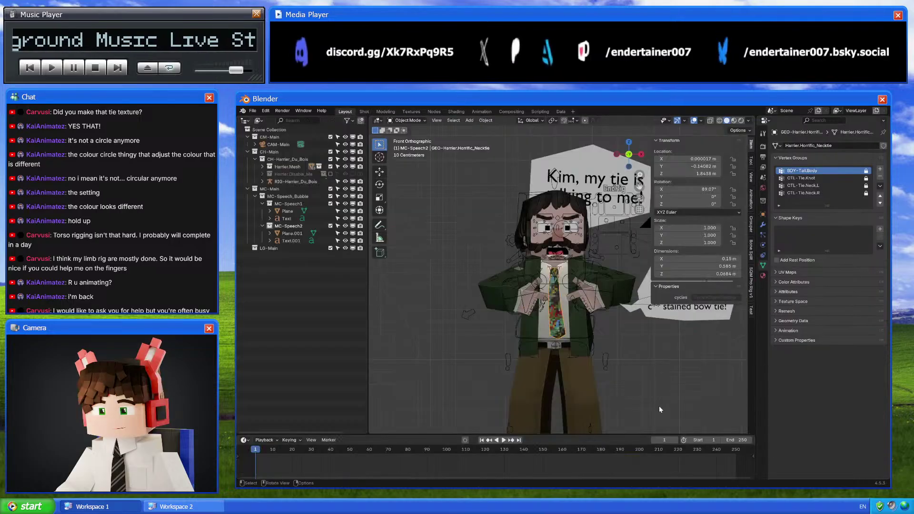
{"action": "key", "text": "alt+Tab"}
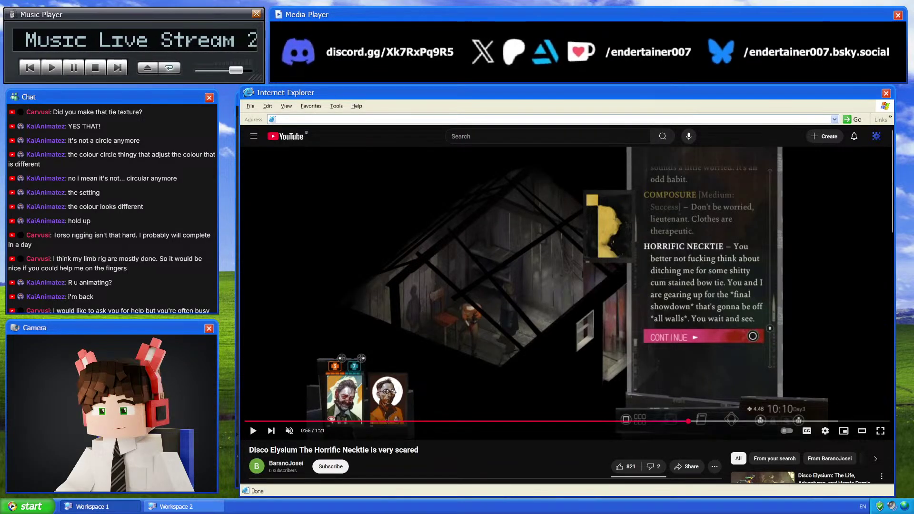
{"action": "key", "text": "alt+Tab"}
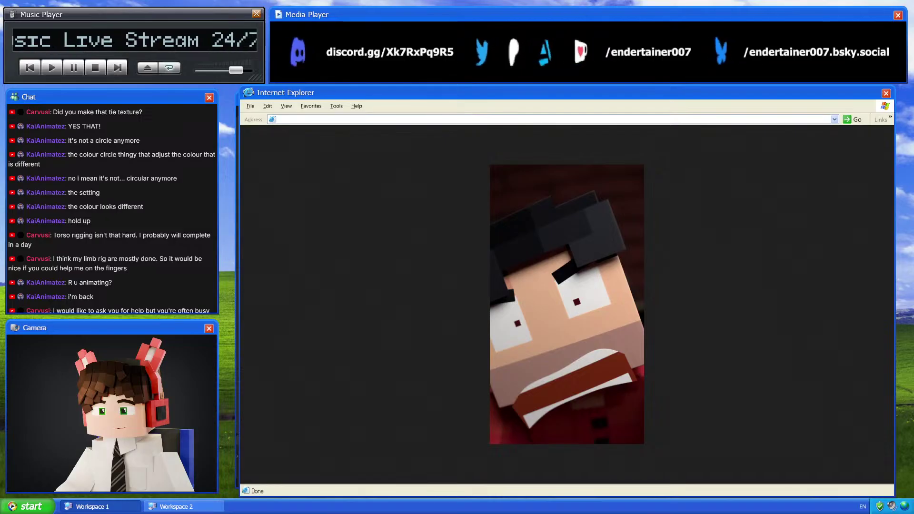
Search the web for "disco elysium horrific nectie"
{"action": "type", "text": "disco elys"}
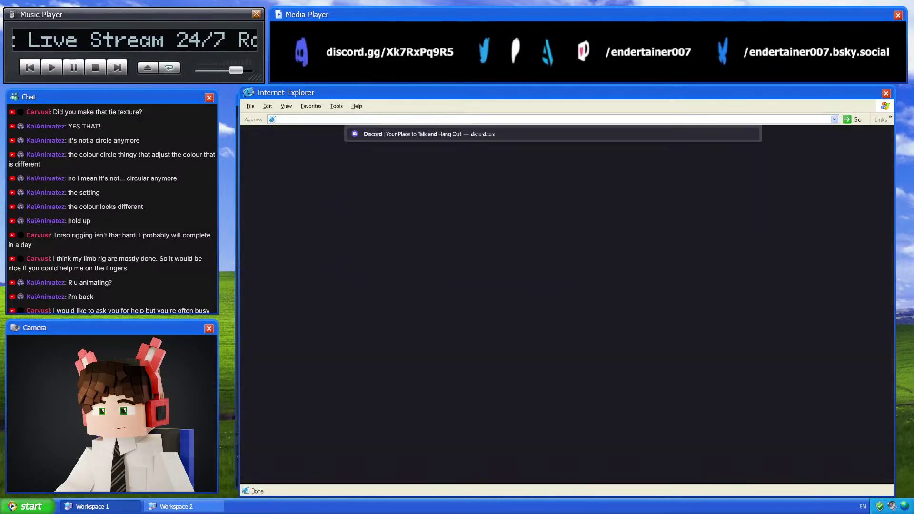
{"action": "type", "text": "iu"}
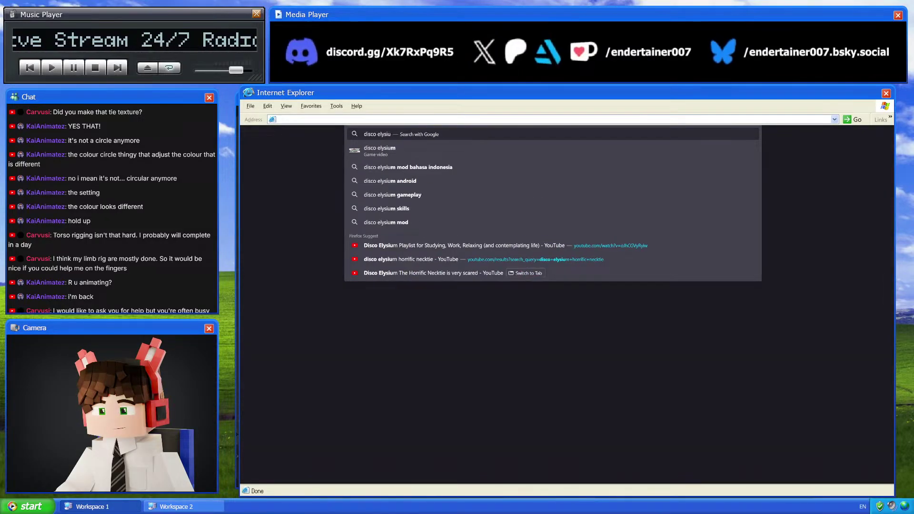
{"action": "type", "text": "m horrif"}
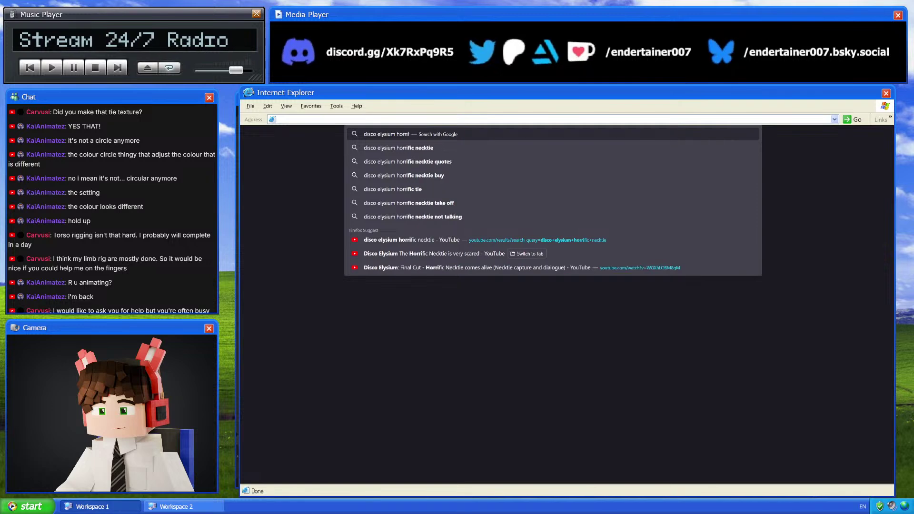
{"action": "type", "text": "ic nectie"}
{"action": "key", "text": "Return"}
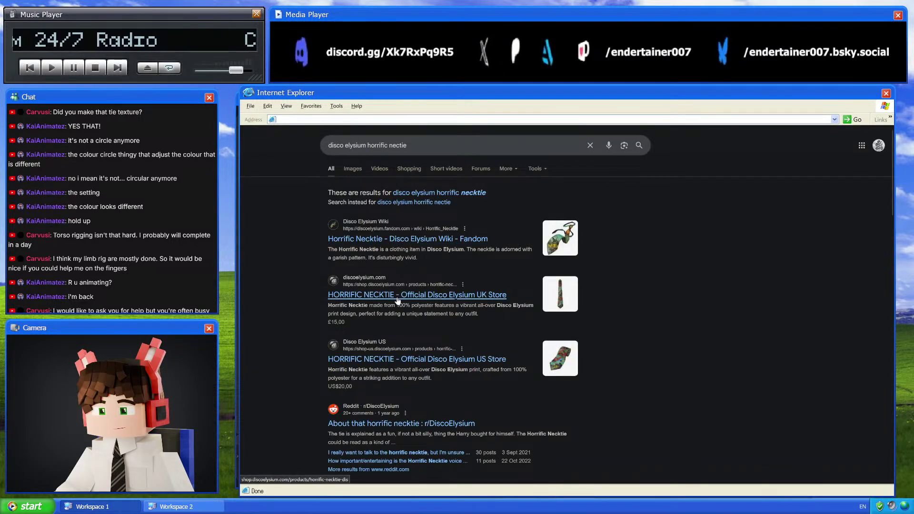
Open the Horrific Necktie product page on the Disco Elysium US store, examine its enlarged tie image, and return to Blender
{"action": "left_click", "coordinate": [396, 359]}
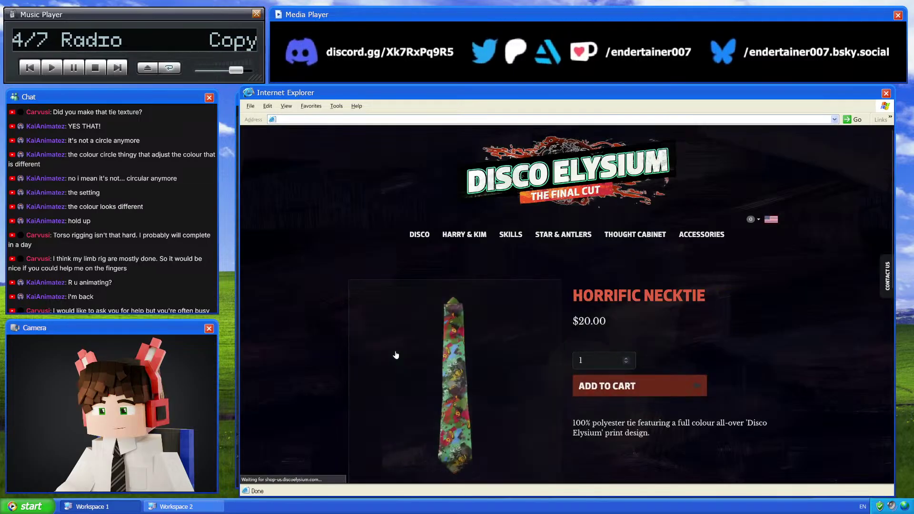
{"action": "scroll", "coordinate": [395, 355], "scroll_direction": "down", "scroll_amount": 2}
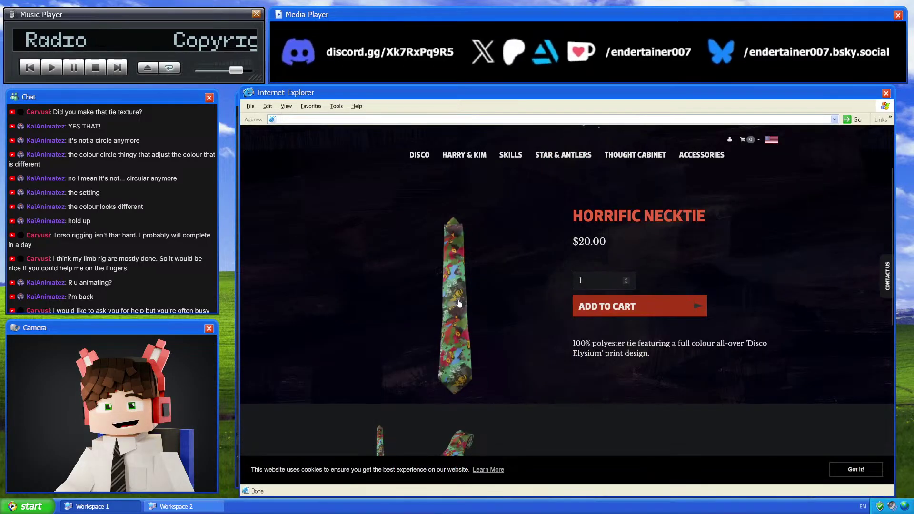
{"action": "left_click", "coordinate": [459, 267]}
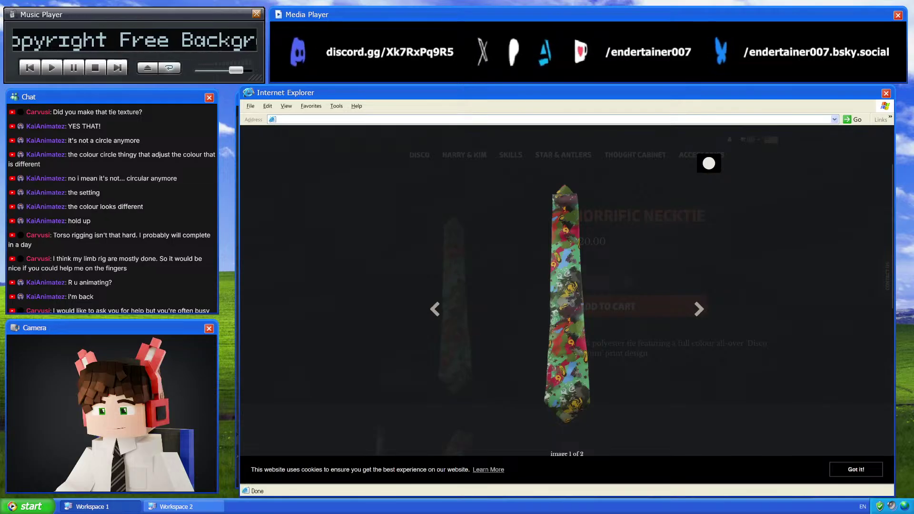
{"action": "key", "text": "alt+Tab"}
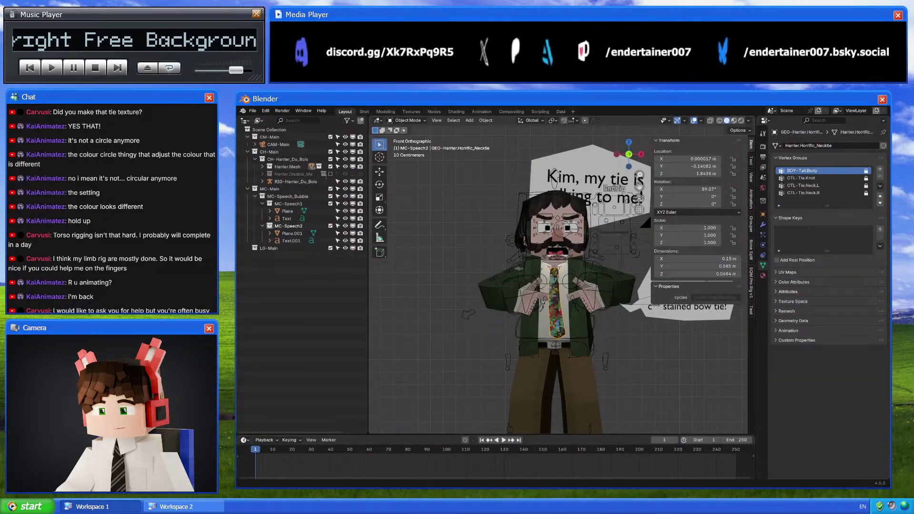
Examine the Horrific_Necktie_64.png texture in the Textures workspace and inspect the tie on the character from the front
{"action": "left_click", "coordinate": [456, 111]}
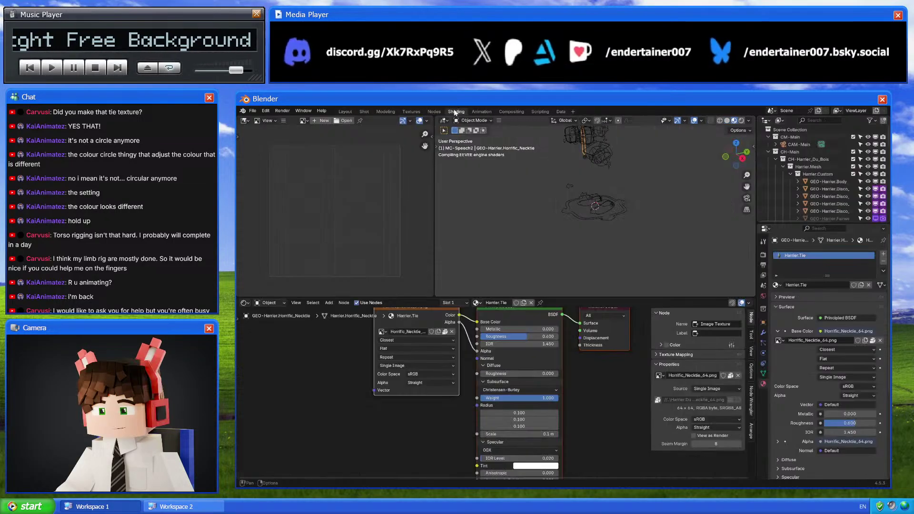
{"action": "left_click", "coordinate": [411, 112]}
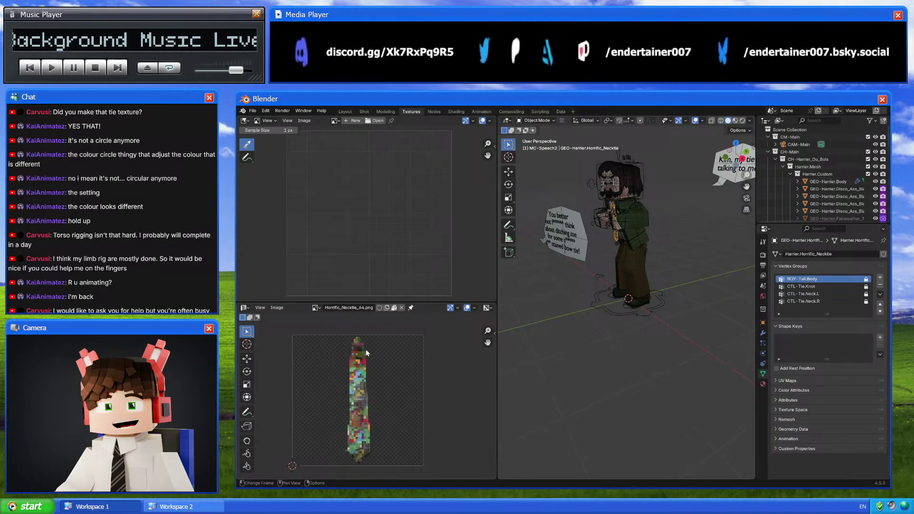
{"action": "scroll", "coordinate": [562, 253], "scroll_direction": "up", "scroll_amount": 5}
{"action": "middle_click_drag", "start_coordinate": [562, 253], "coordinate": [634, 230]}
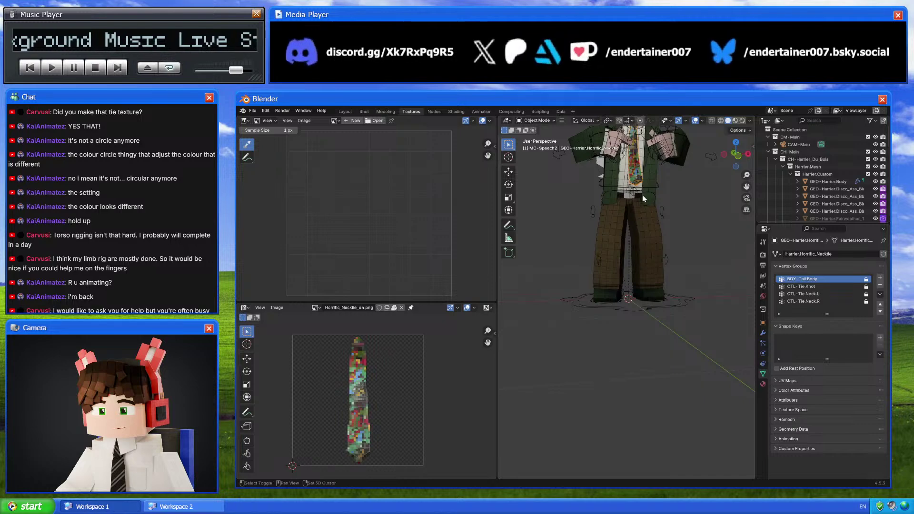
{"action": "scroll", "coordinate": [642, 195], "scroll_direction": "up", "scroll_amount": 4}
{"action": "middle_click_drag", "start_coordinate": [623, 277], "coordinate": [658, 313]}
{"action": "scroll", "coordinate": [616, 273], "scroll_direction": "down", "scroll_amount": 4}
{"action": "scroll", "coordinate": [635, 284], "scroll_direction": "up", "scroll_amount": 3}
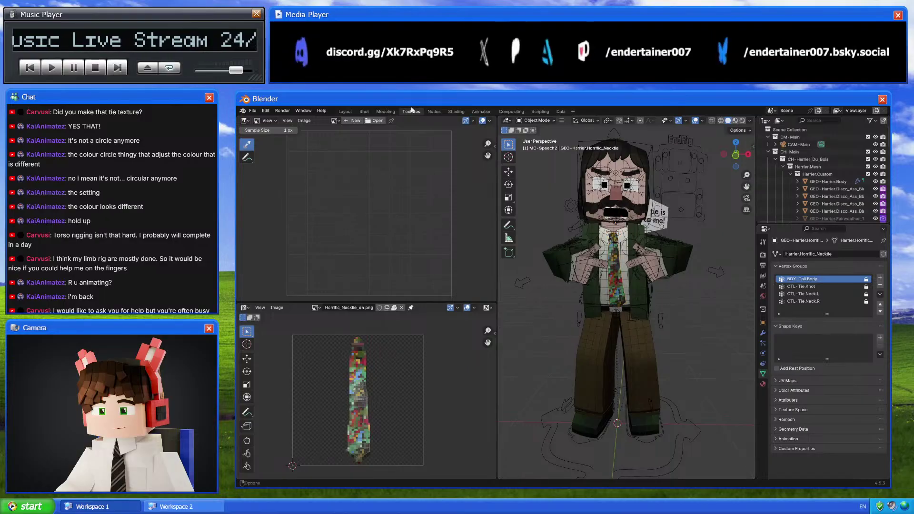
Return to the Shot workspace and save the file
{"action": "key", "text": "ctrl+Page_Up"}
{"action": "key", "text": "ctrl+Page_Up"}
{"action": "scroll", "coordinate": [639, 356], "scroll_direction": "down", "scroll_amount": 3}
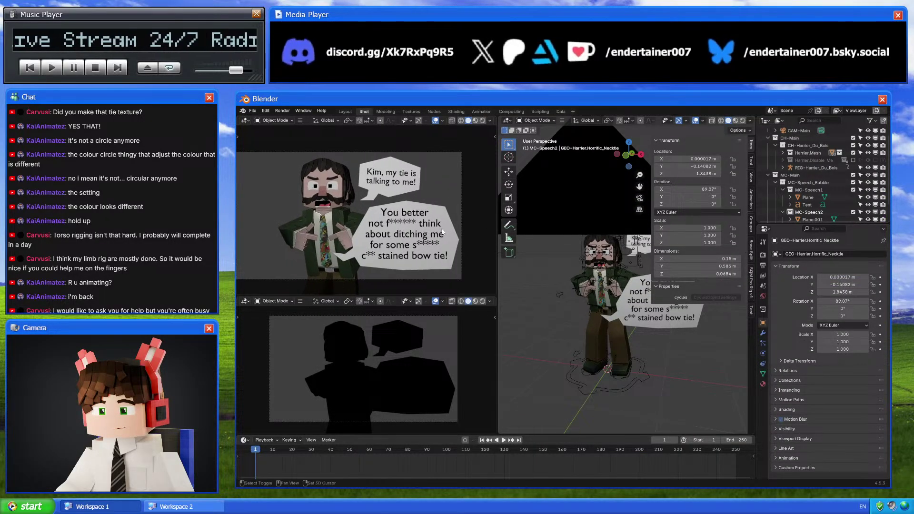
{"action": "scroll", "coordinate": [650, 355], "scroll_direction": "down", "scroll_amount": 3}
{"action": "key", "text": "ctrl+s"}
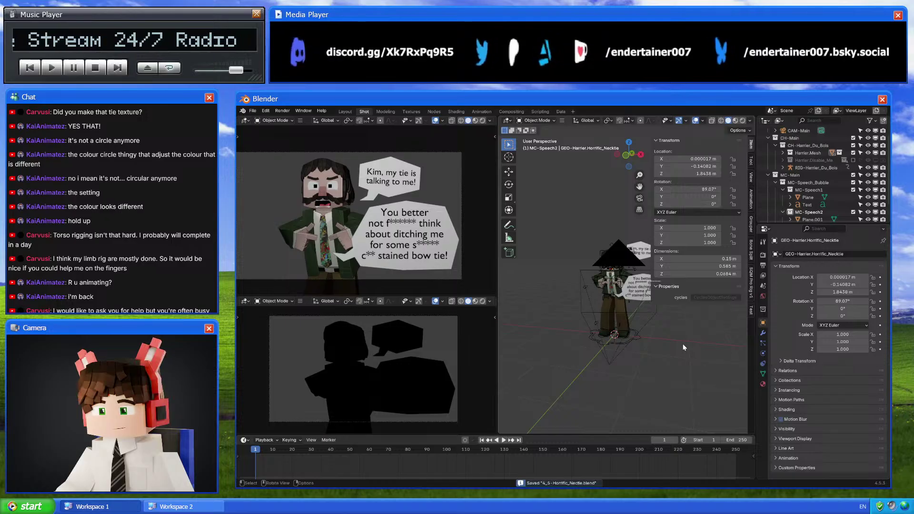
Rotate the CAM-Main camera about its local Y axis to a Z rotation of about 12.5°
{"action": "left_click", "coordinate": [608, 263]}
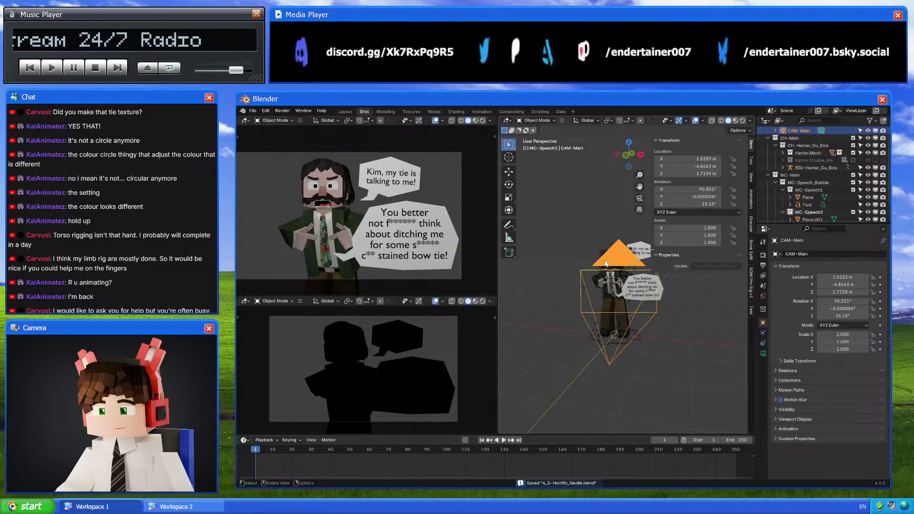
{"action": "scroll", "coordinate": [452, 225], "scroll_direction": "down", "scroll_amount": 2}
{"action": "key", "text": "r"}
{"action": "key", "text": "y"}
{"action": "key", "text": "y"}
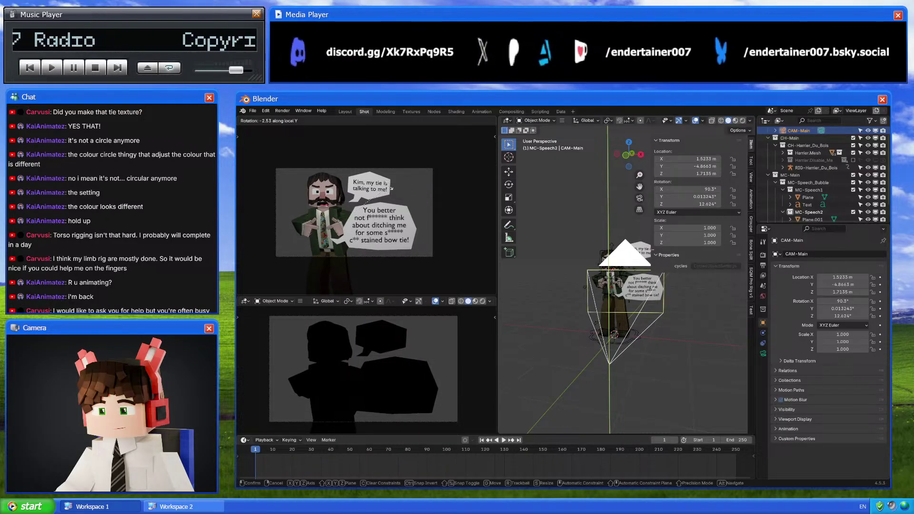
{"action": "left_click", "coordinate": [388, 188]}
{"action": "left_click", "coordinate": [762, 255]}
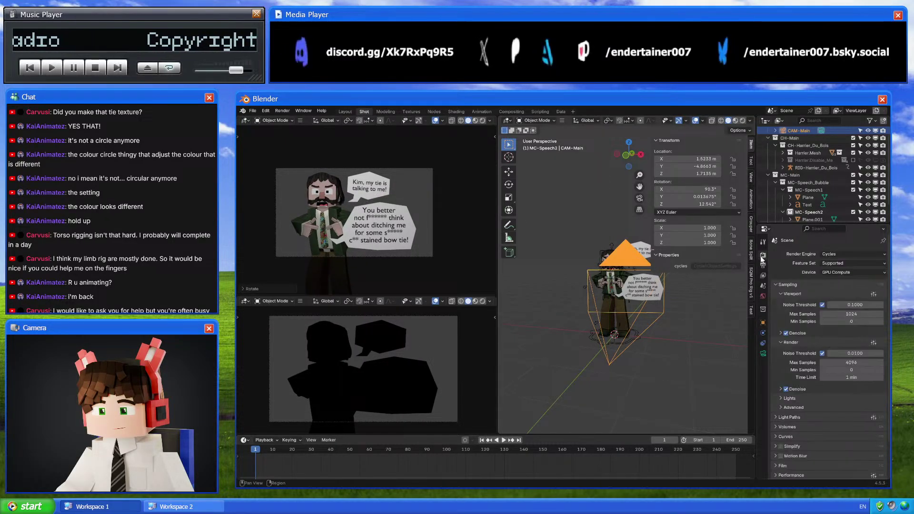
{"action": "left_click", "coordinate": [763, 267]}
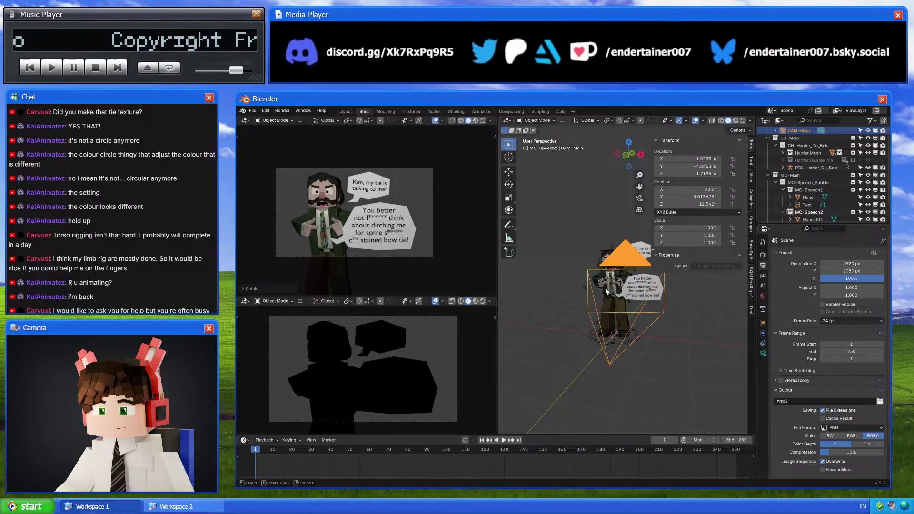
{"action": "middle_click_drag", "start_coordinate": [673, 275], "coordinate": [665, 309]}
{"action": "scroll", "coordinate": [812, 208], "scroll_direction": "down", "scroll_amount": 2}
{"action": "left_click", "coordinate": [812, 208]}
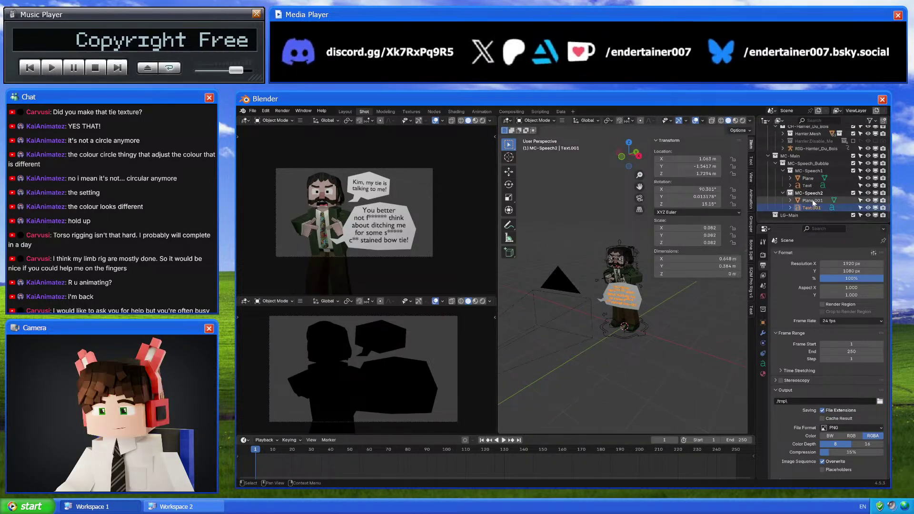
{"action": "left_click", "coordinate": [812, 200], "text": "shift"}
{"action": "left_click", "coordinate": [807, 186], "text": "shift"}
{"action": "left_click", "coordinate": [808, 178], "text": "shift"}
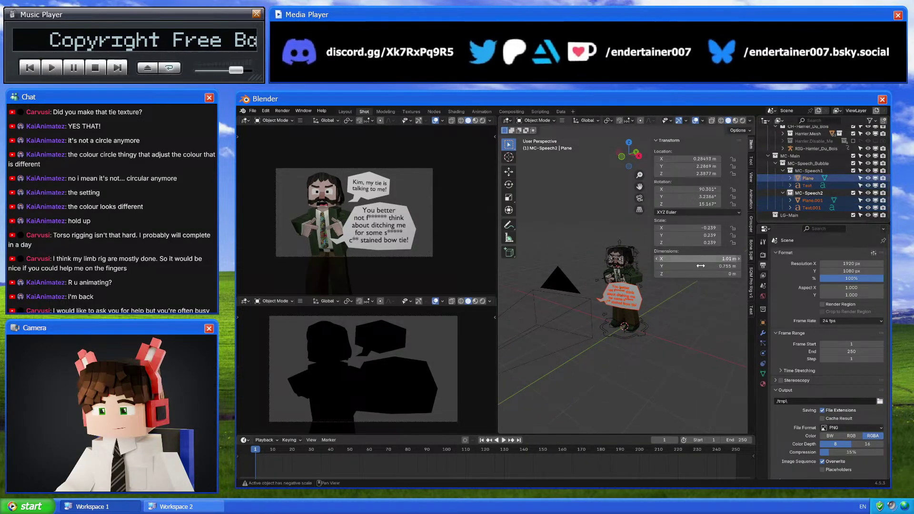
{"action": "left_click", "coordinate": [567, 279]}
{"action": "key", "text": "x"}
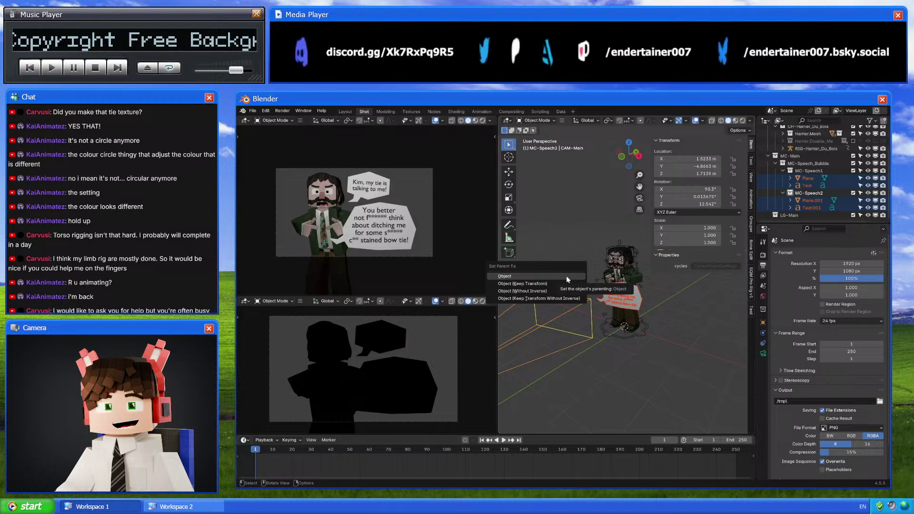
{"action": "left_click", "coordinate": [565, 210]}
Save the file, and parent both speech bubbles' planes and texts to the CAM-Main camera, keeping their transforms
{"action": "key", "text": "ctrl+s"}
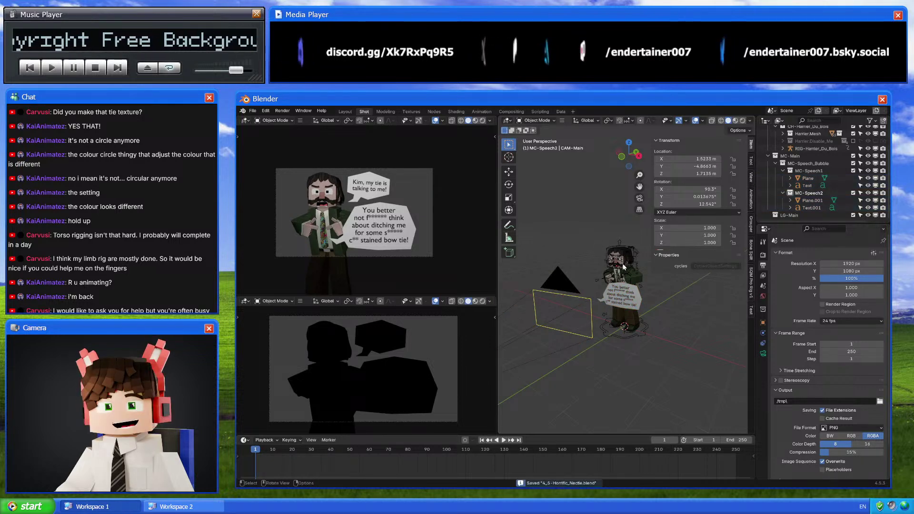
{"action": "left_click", "coordinate": [811, 208]}
{"action": "left_click", "coordinate": [811, 200], "text": "shift"}
{"action": "left_click", "coordinate": [808, 186], "text": "shift"}
{"action": "left_click", "coordinate": [808, 178], "text": "shift"}
{"action": "left_click", "coordinate": [575, 284], "text": "shift"}
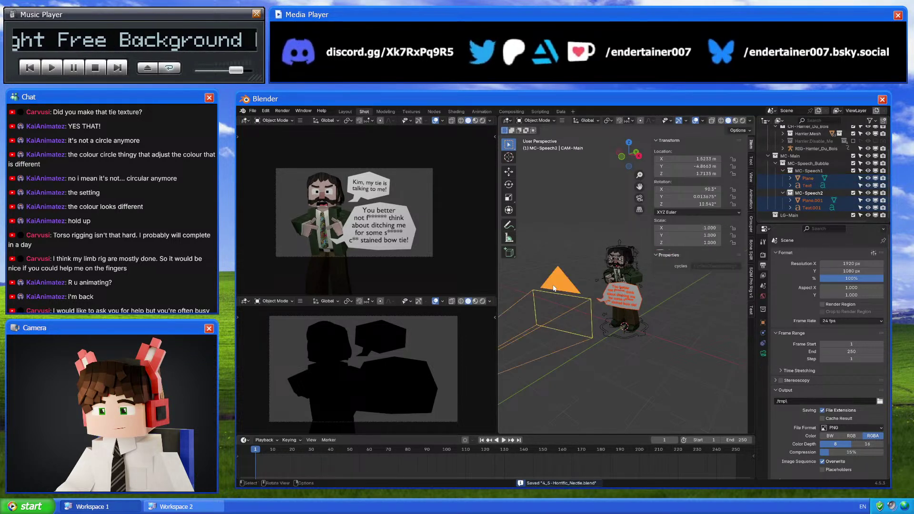
{"action": "key", "text": "ctrl+p"}
{"action": "left_click", "coordinate": [547, 292]}
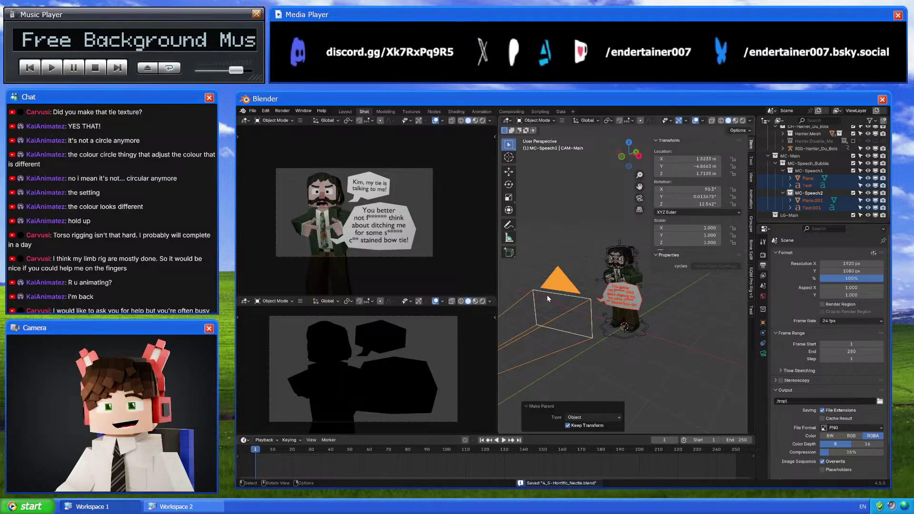
Raise the vertical output resolution to 1261 px
{"action": "left_click", "coordinate": [763, 353]}
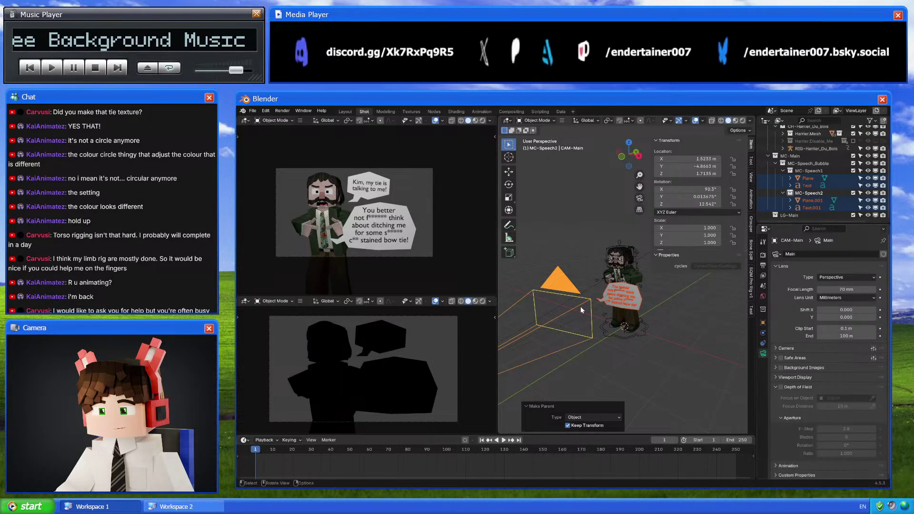
{"action": "left_click", "coordinate": [763, 266]}
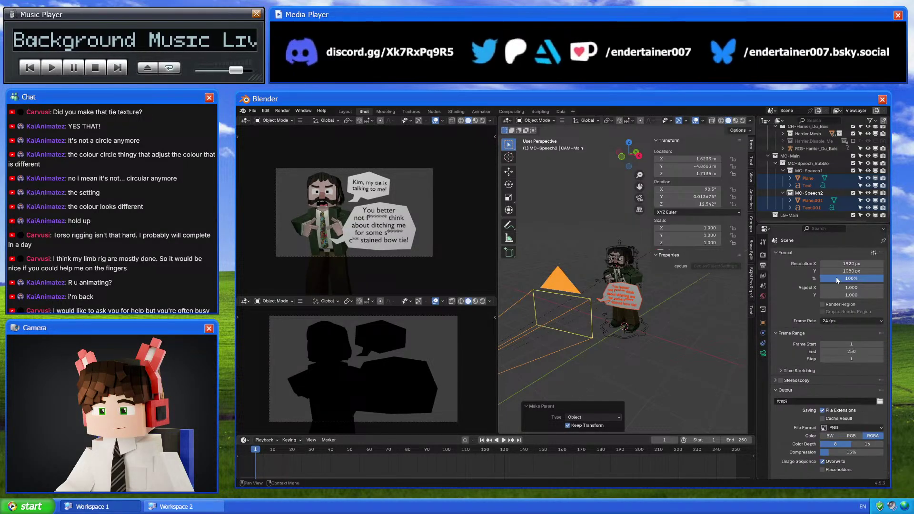
{"action": "left_click_drag", "start_coordinate": [836, 271], "coordinate": [852, 271]}
Move the camera closer to the character with walk navigation, to about X 1.38 m, Y -4.21 m
{"action": "key", "text": "shift+grave"}
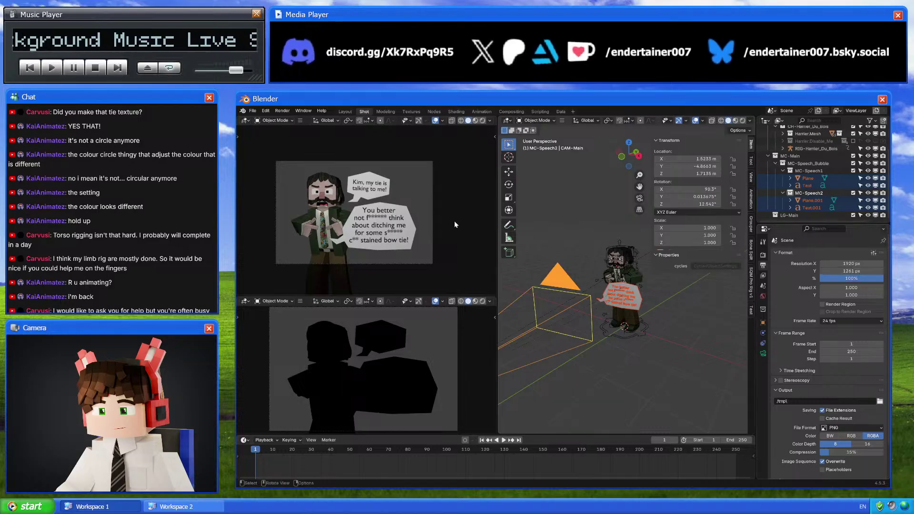
{"action": "key", "text": "w"}
{"action": "key", "text": "w"}
{"action": "key", "text": "w"}
{"action": "key", "text": "w"}
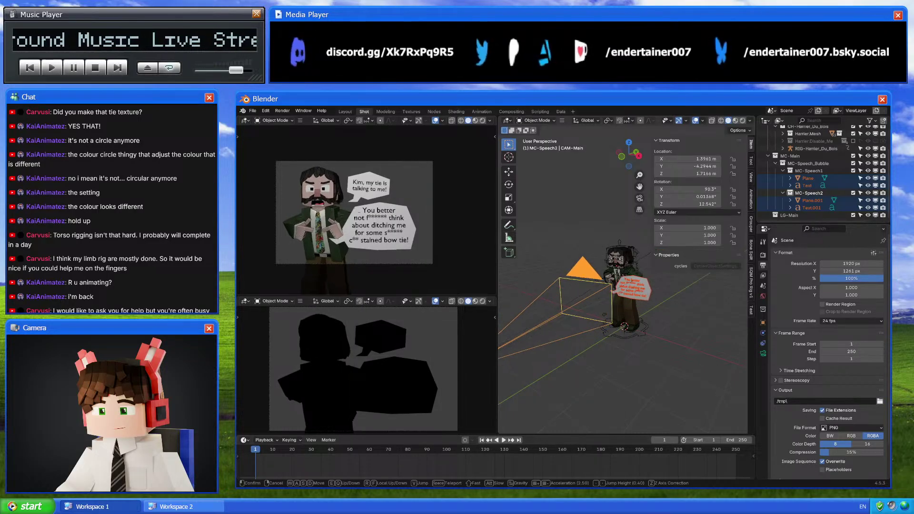
{"action": "left_click", "coordinate": [455, 224]}
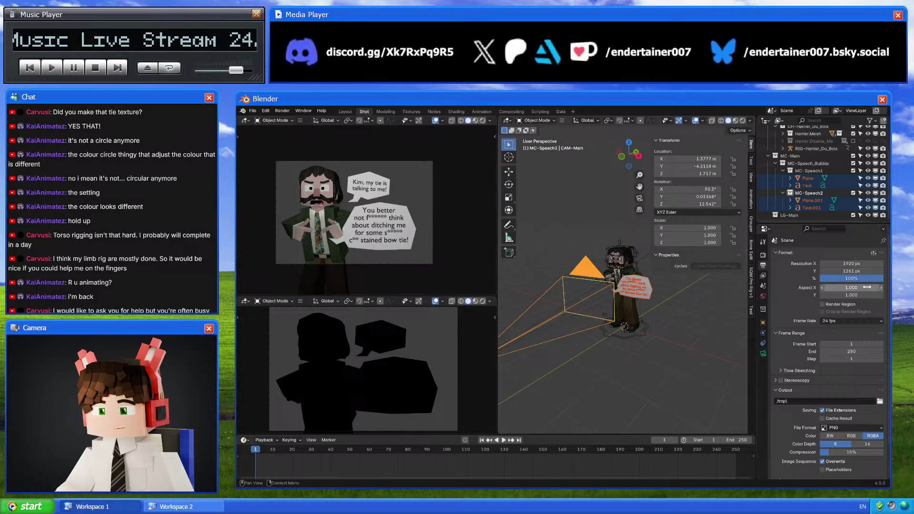
Set the vertical output resolution to 1300 px
{"action": "left_click_drag", "start_coordinate": [851, 271], "coordinate": [874, 271]}
{"action": "left_click", "coordinate": [831, 271]}
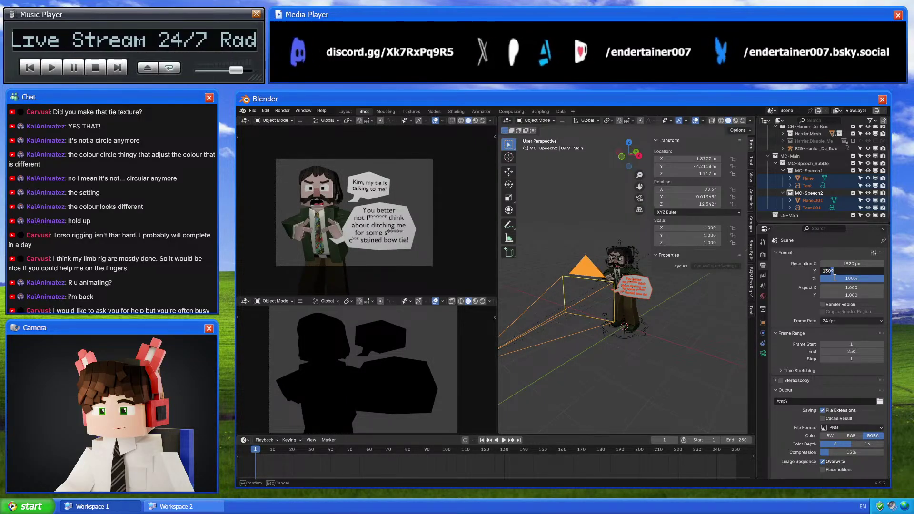
{"action": "type", "text": "0"}
{"action": "key", "text": "Return"}
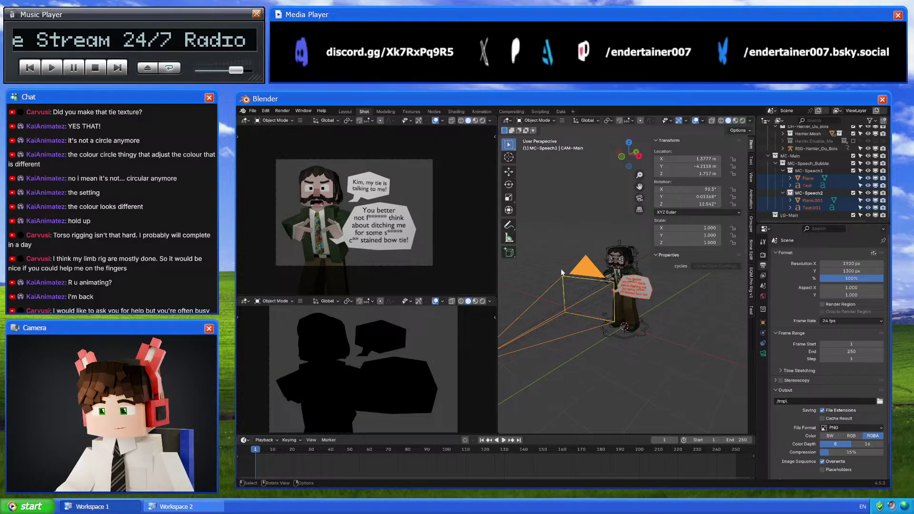
Walk the camera slightly further forward, to about X 1.34 m, Y -4.05 m
{"action": "key", "text": "shift+grave"}
{"action": "key", "text": "w"}
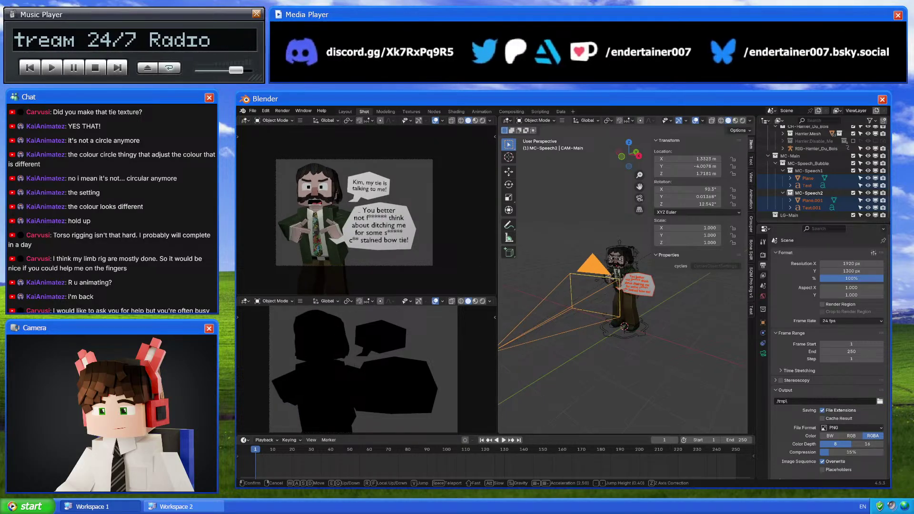
{"action": "left_click", "coordinate": [427, 246]}
Rotate only the CAM-Main camera about its local Y axis to a Z rotation of about 13.9°
{"action": "left_click", "coordinate": [595, 263]}
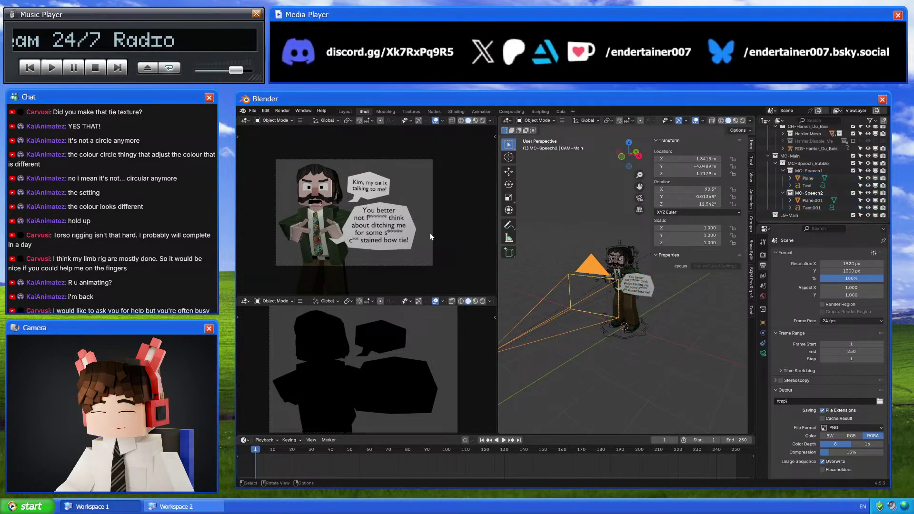
{"action": "key", "text": "r"}
{"action": "key", "text": "y"}
{"action": "key", "text": "y"}
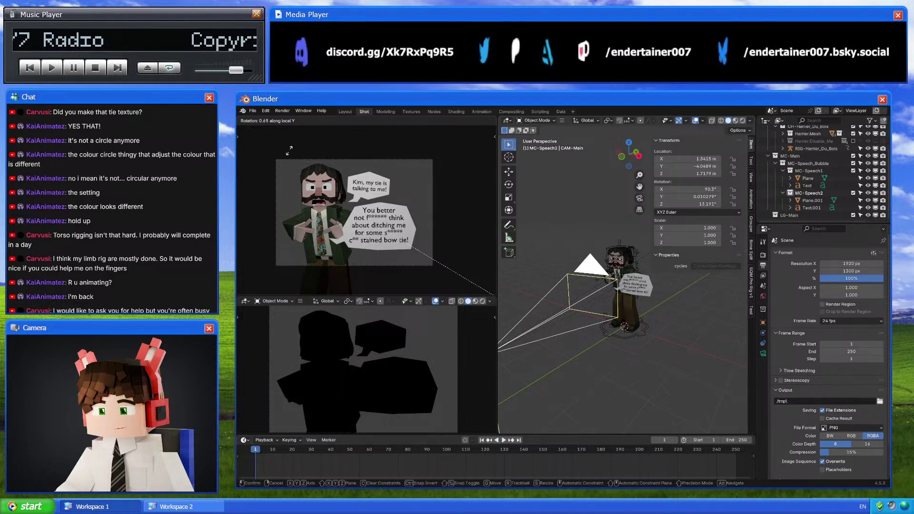
{"action": "left_click", "coordinate": [533, 287]}
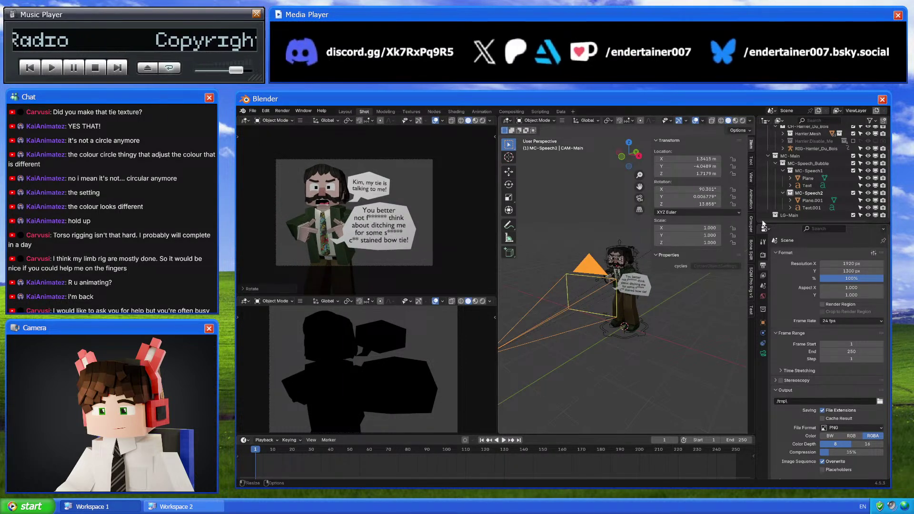
Move both speech bubbles and their texts together about 0.13 m towards the right side of the camera frame
{"action": "left_click", "coordinate": [807, 185]}
{"action": "left_click", "coordinate": [808, 178], "text": "ctrl"}
{"action": "left_click", "coordinate": [812, 200], "text": "ctrl"}
{"action": "left_click", "coordinate": [811, 207], "text": "ctrl"}
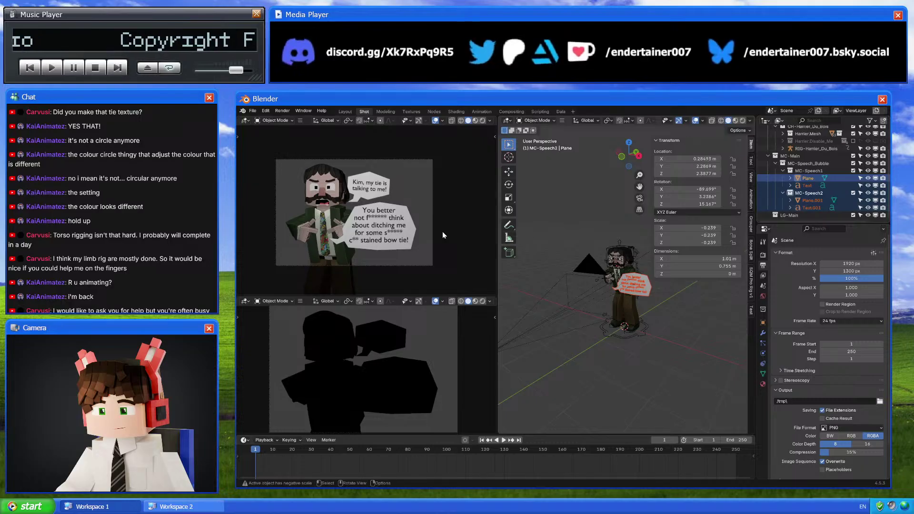
{"action": "key", "text": "g"}
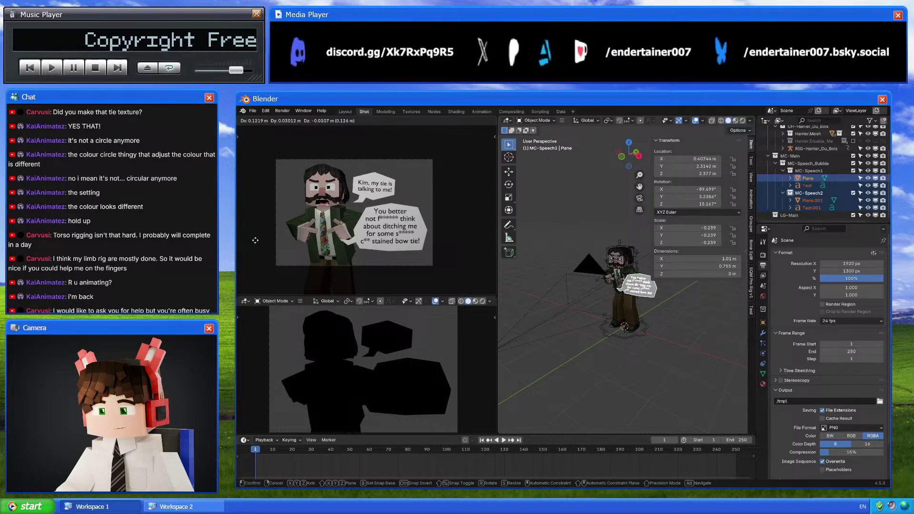
{"action": "left_click", "coordinate": [258, 239]}
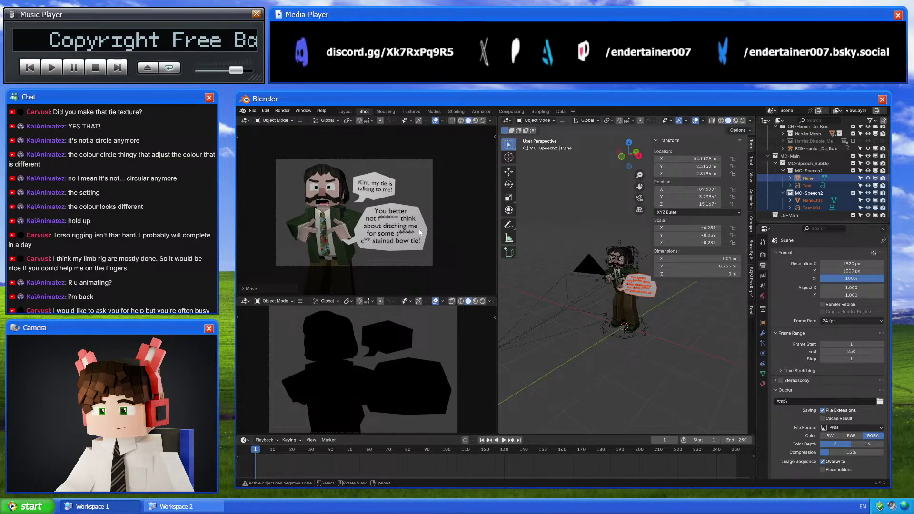
Scale both speech bubbles and their texts up by about 6% and shift them slightly back towards the character
{"action": "key", "text": "s"}
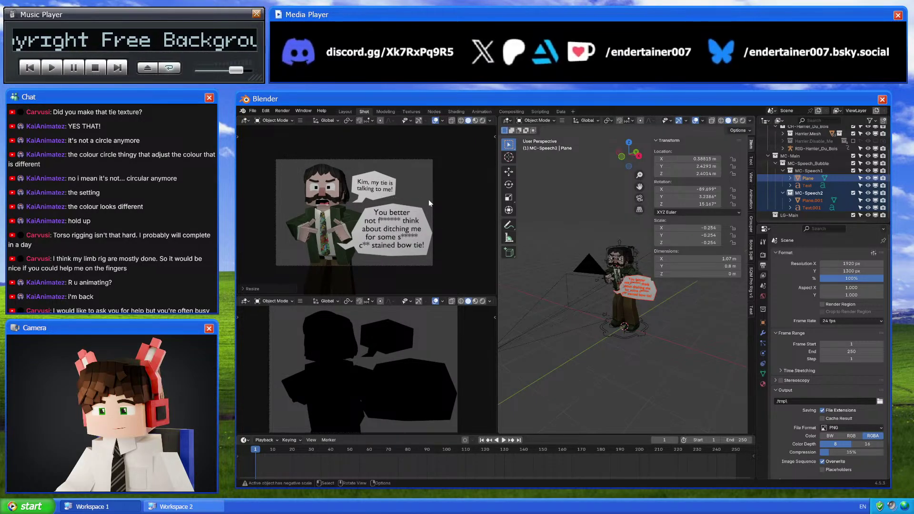
{"action": "left_click", "coordinate": [429, 200]}
{"action": "key", "text": "g"}
{"action": "right_click", "coordinate": [417, 206]}
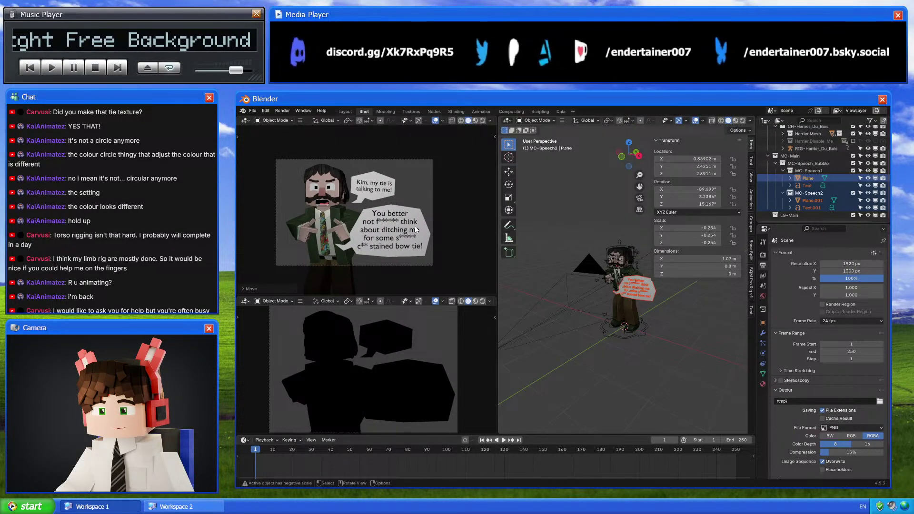
Enlarge only the first speech bubble and its text to a bubble scale of about 0.307 and move it up and outwards
{"action": "left_click", "coordinate": [792, 193], "text": "ctrl"}
{"action": "key", "text": "s"}
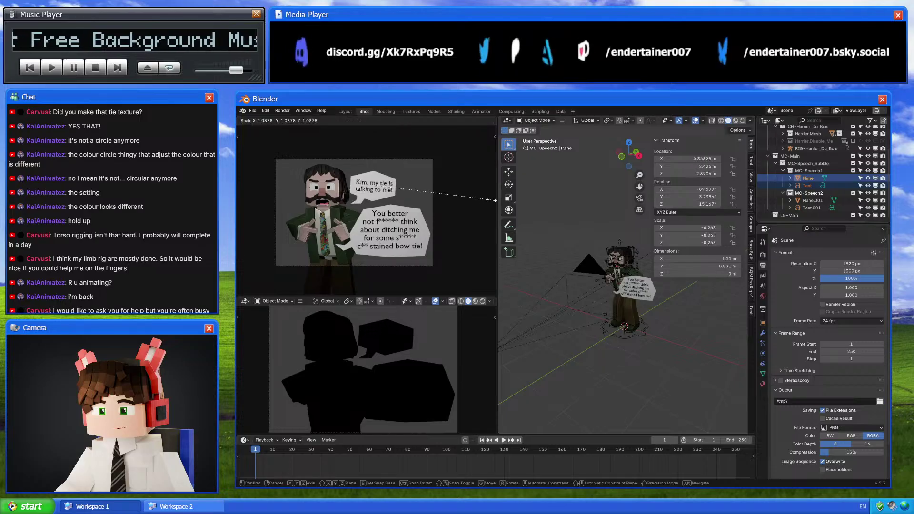
{"action": "left_click", "coordinate": [351, 203]}
{"action": "key", "text": "g"}
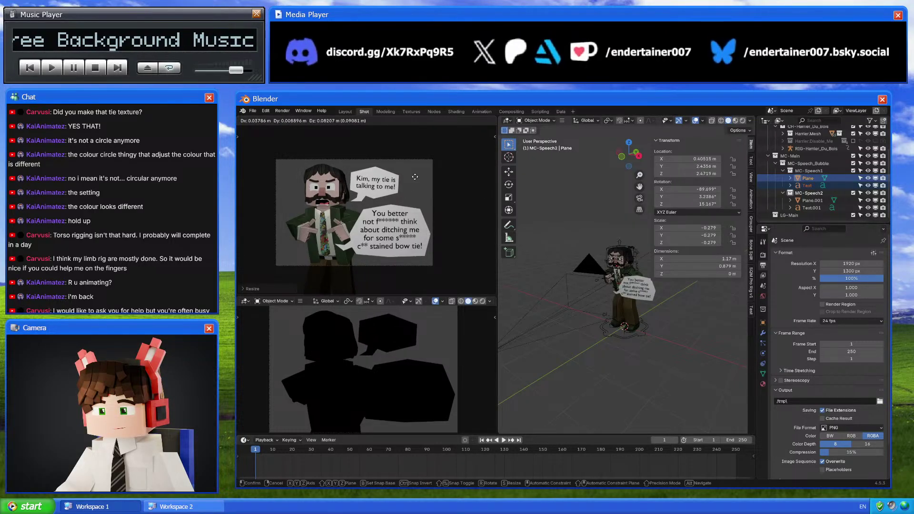
{"action": "left_click", "coordinate": [422, 191]}
{"action": "key", "text": "s"}
{"action": "left_click", "coordinate": [424, 191]}
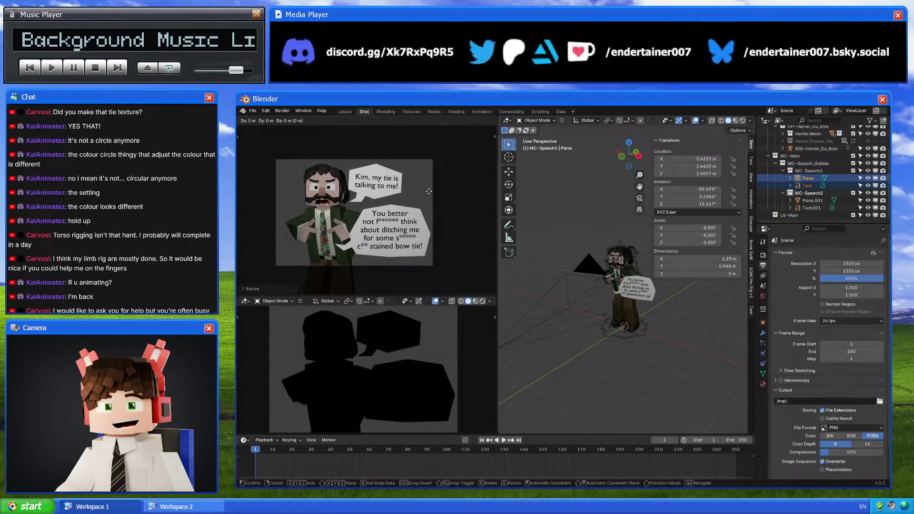
Enlarge the second speech bubble and its text to a bubble scale of about 0.394 and rotate them slightly
{"action": "left_click", "coordinate": [810, 200]}
{"action": "left_click", "coordinate": [812, 208], "text": "ctrl"}
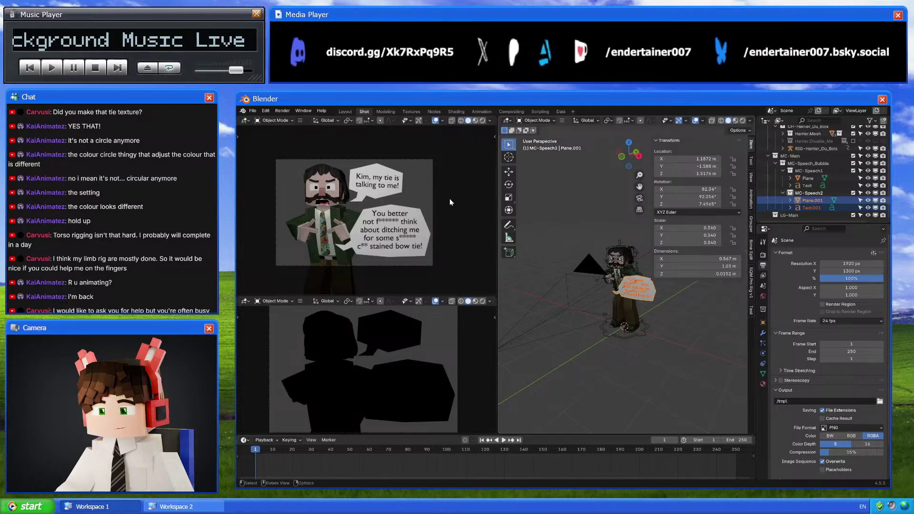
{"action": "key", "text": "s"}
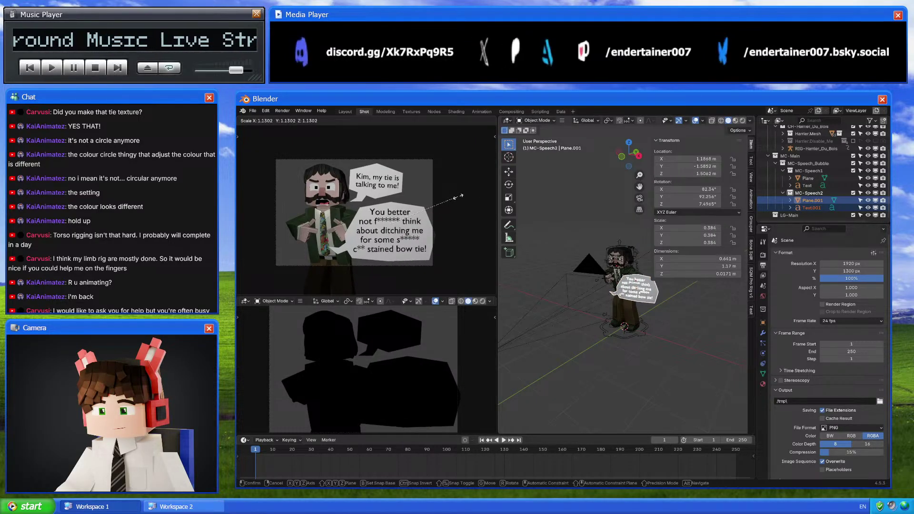
{"action": "left_click", "coordinate": [464, 197]}
{"action": "key", "text": "r"}
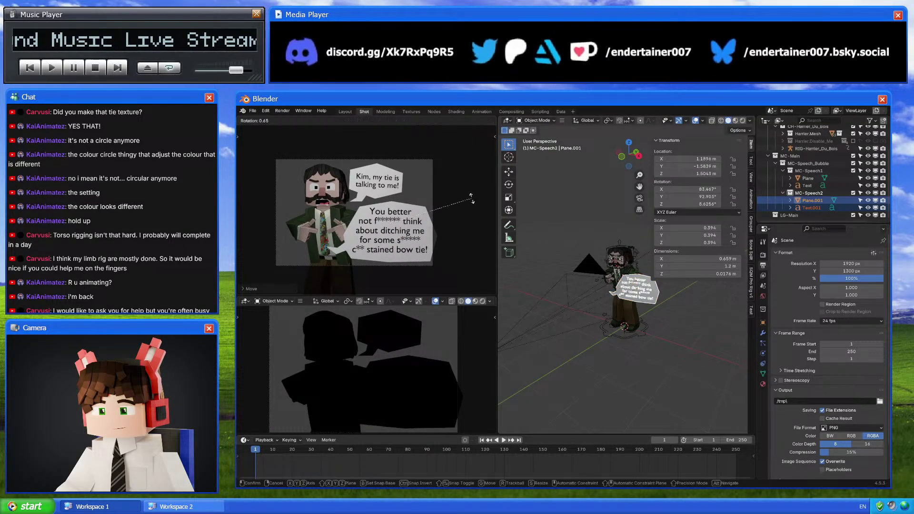
{"action": "left_click", "coordinate": [429, 187]}
{"action": "left_click", "coordinate": [426, 187]}
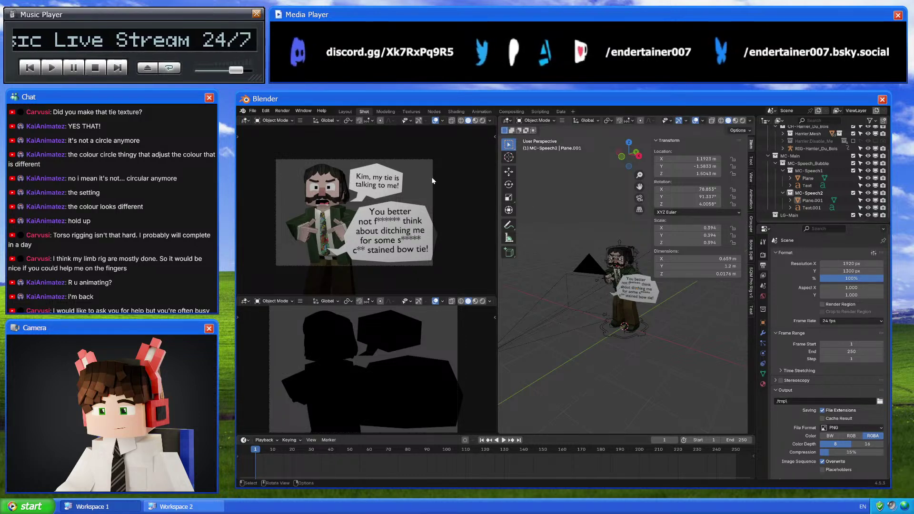
Rotate the CAM-Main camera about its local Y axis to a Z rotation of about 12.9°
{"action": "left_click", "coordinate": [555, 262]}
{"action": "key", "text": "r"}
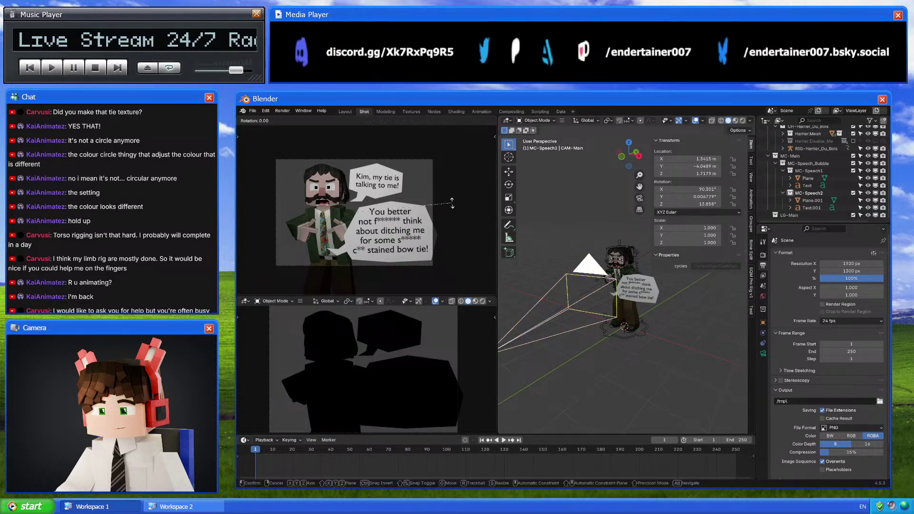
{"action": "key", "text": "y"}
{"action": "key", "text": "y"}
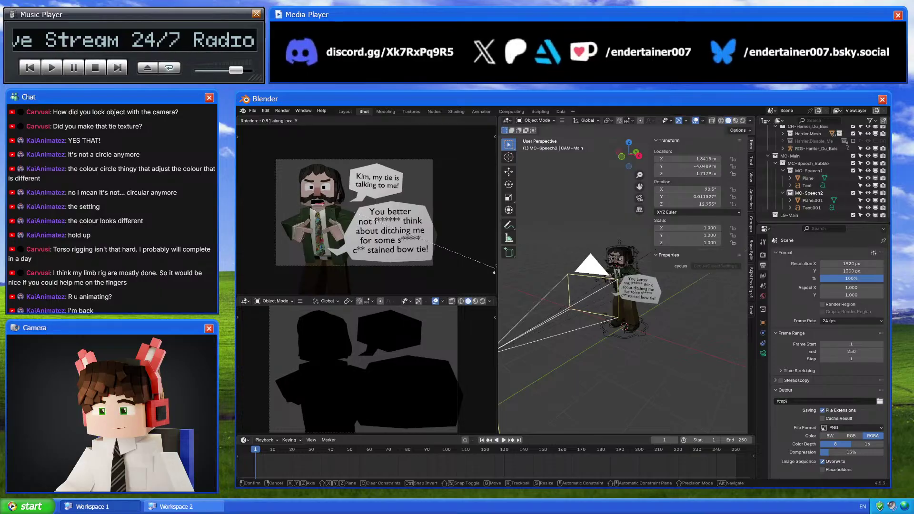
{"action": "left_click", "coordinate": [493, 265]}
Move the second speech bubble and its text towards the character, to about X 1.14 m, Y -1.60 m
{"action": "left_click", "coordinate": [638, 289]}
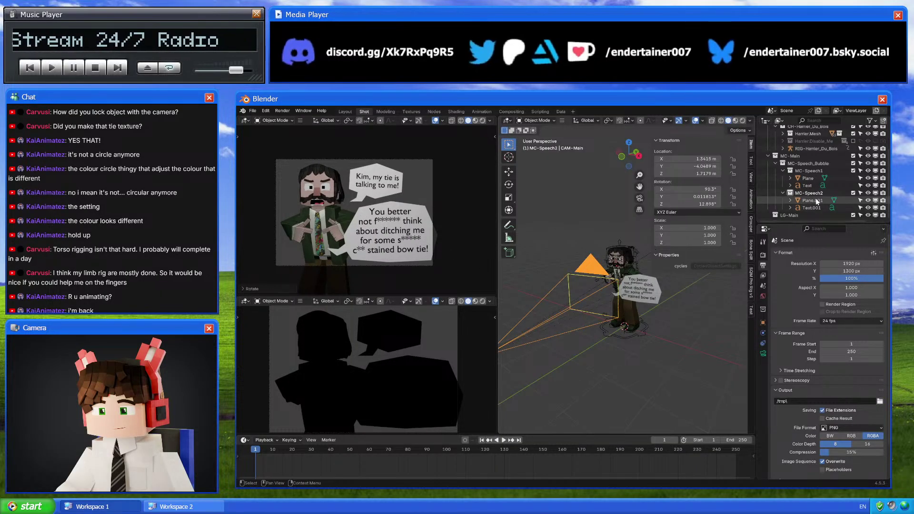
{"action": "key", "text": "g"}
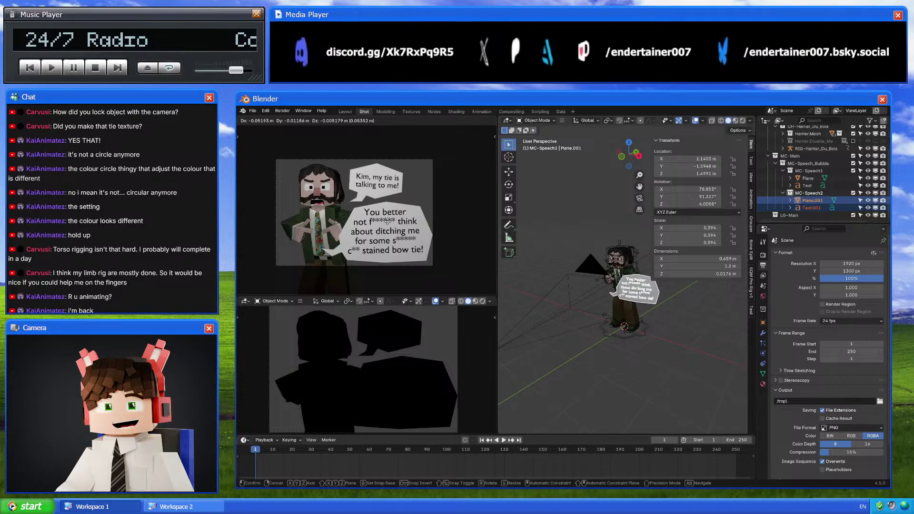
{"action": "left_click", "coordinate": [388, 223]}
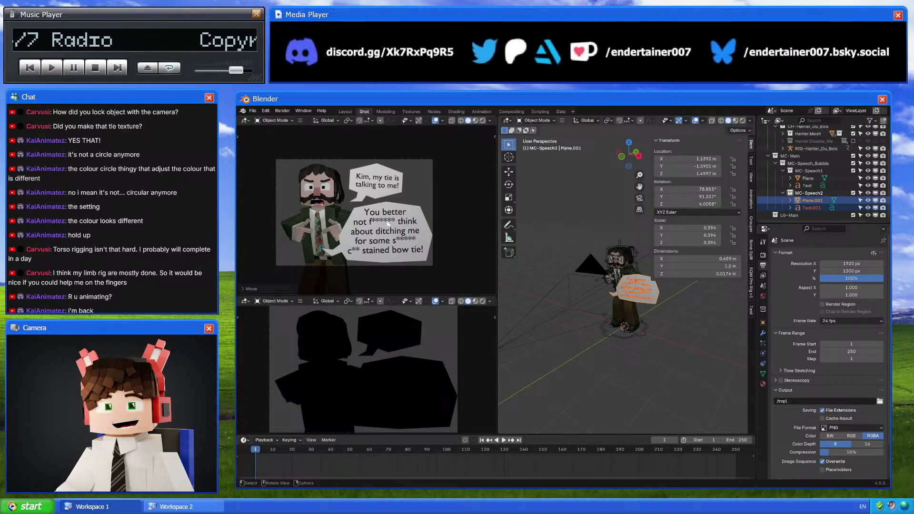
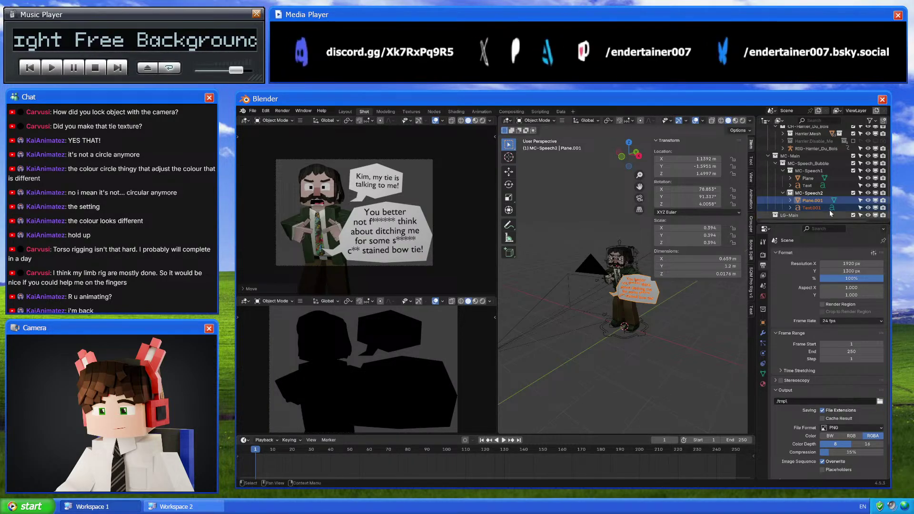
Parent Plane.001 and Text.001 to the CAM-Main camera with Object (Keep Transform)
{"action": "left_click", "coordinate": [812, 201]}
{"action": "scroll", "coordinate": [655, 297], "scroll_direction": "down", "scroll_amount": 3}
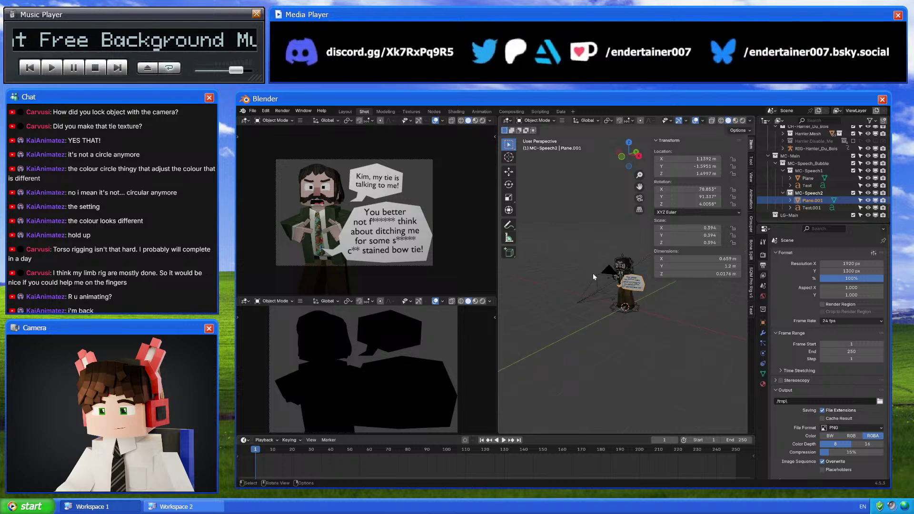
{"action": "left_click", "coordinate": [593, 273]}
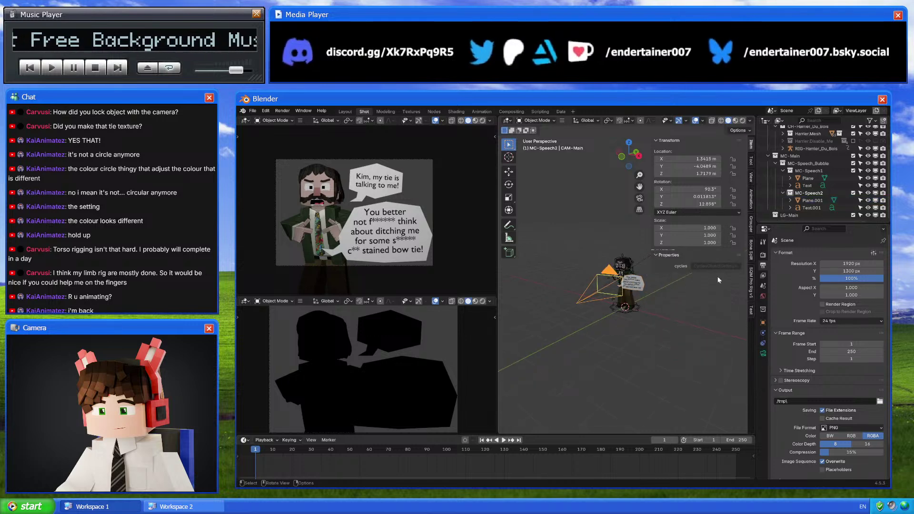
{"action": "left_click", "coordinate": [812, 207]}
{"action": "left_click", "coordinate": [812, 201], "text": "shift"}
{"action": "left_click", "coordinate": [600, 270], "text": "shift"}
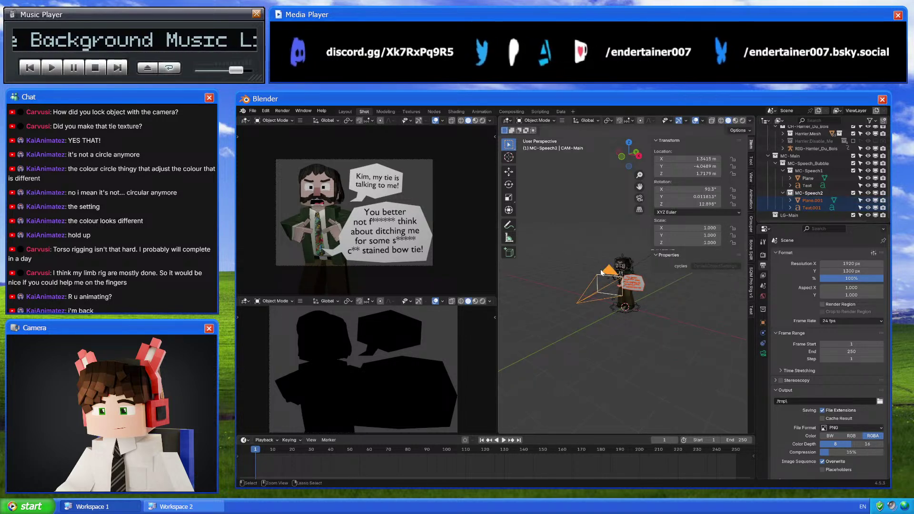
{"action": "key", "text": "ctrl+p"}
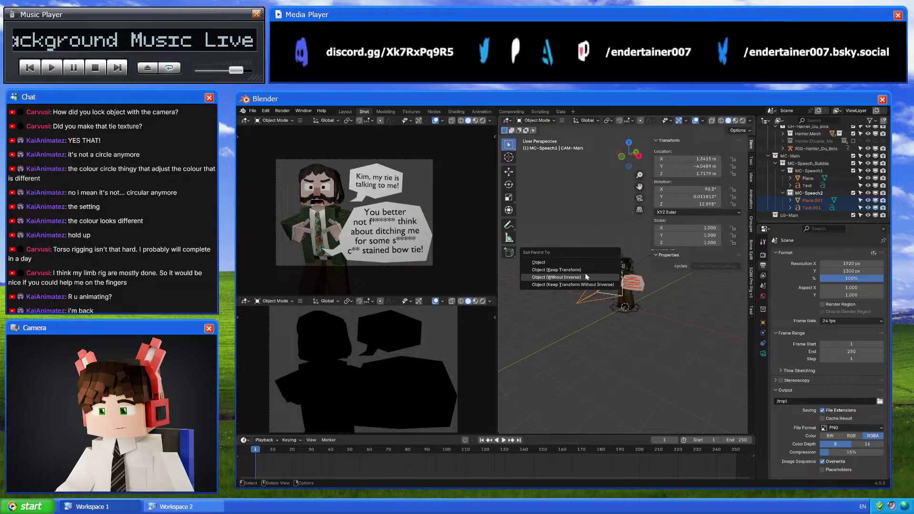
{"action": "left_click", "coordinate": [566, 269]}
{"action": "left_click", "coordinate": [575, 295]}
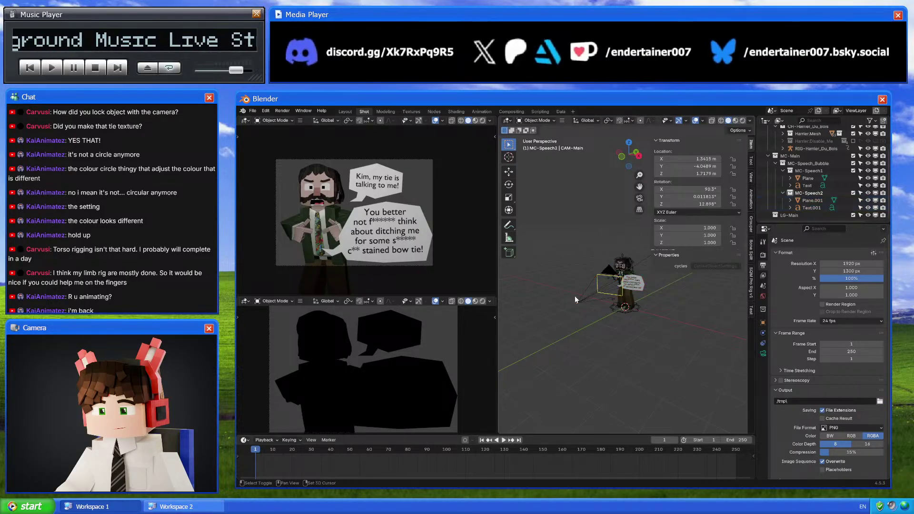
Clear the parent of both speech bubbles and their texts while keeping their transformation
{"action": "middle_click_drag", "start_coordinate": [576, 295], "coordinate": [584, 330]}
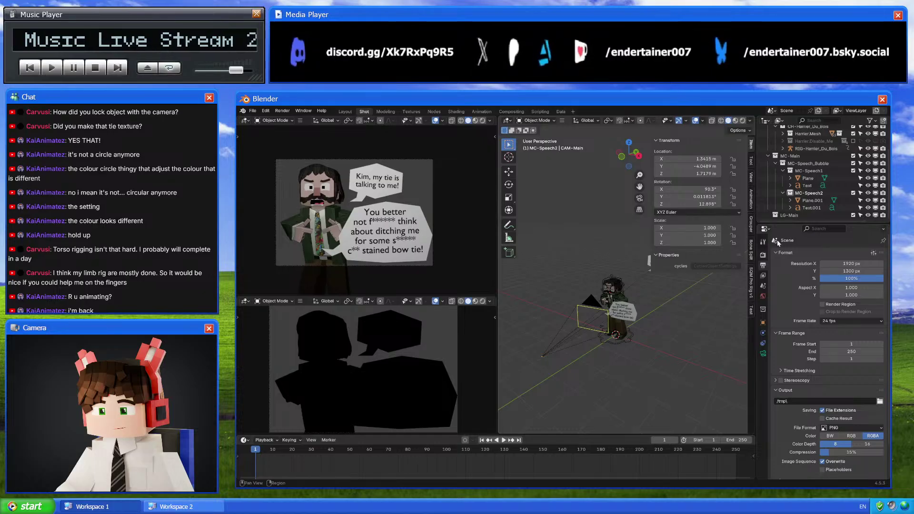
{"action": "left_click", "coordinate": [812, 200]}
{"action": "left_click", "coordinate": [811, 207], "text": "ctrl"}
{"action": "left_click", "coordinate": [809, 179], "text": "shift"}
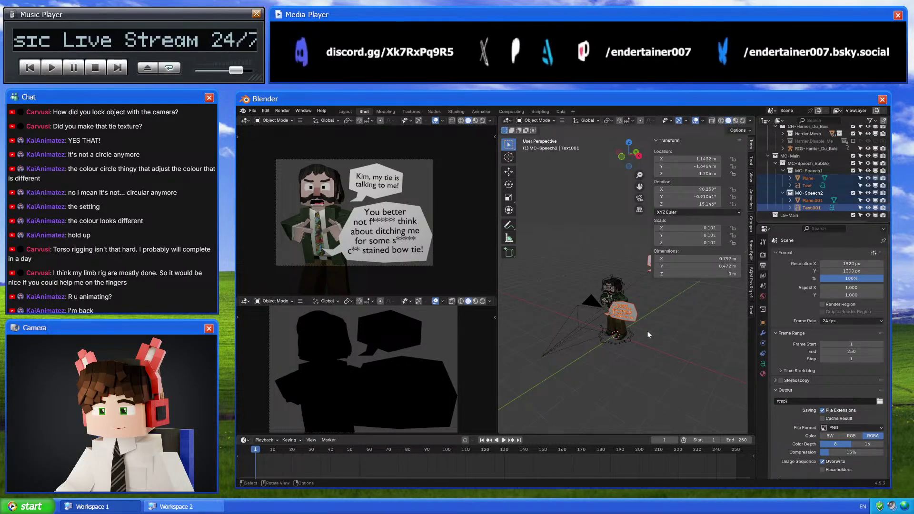
{"action": "key", "text": "alt+p"}
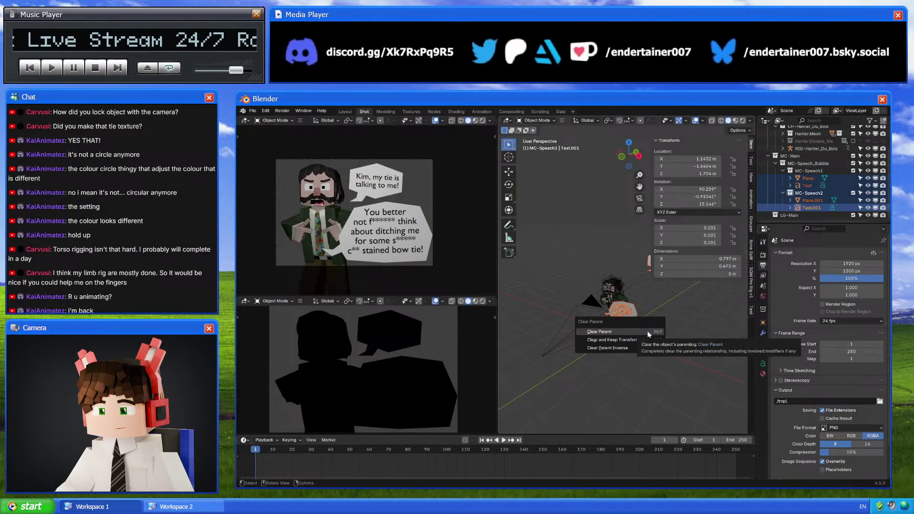
{"action": "left_click", "coordinate": [626, 339]}
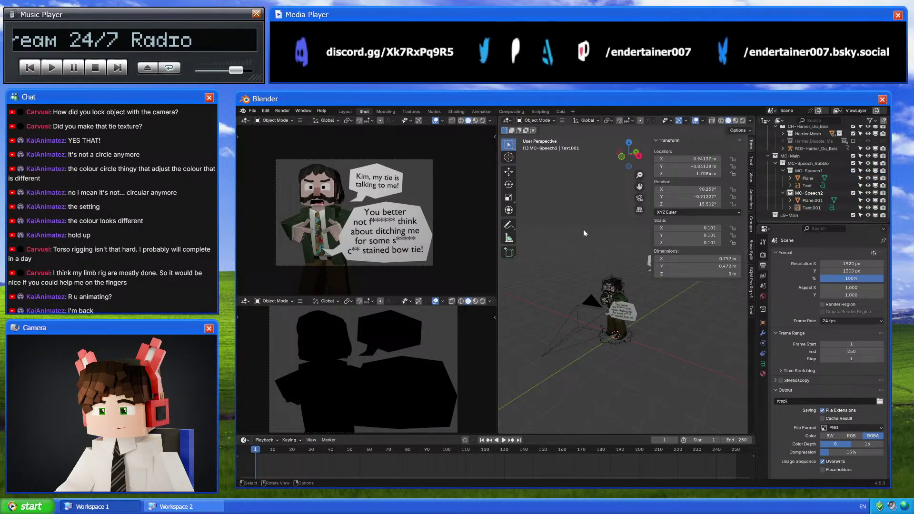
Roll the CAM-Main camera by about 2.4° around its viewing direction
{"action": "left_click", "coordinate": [589, 312]}
{"action": "key", "text": "r"}
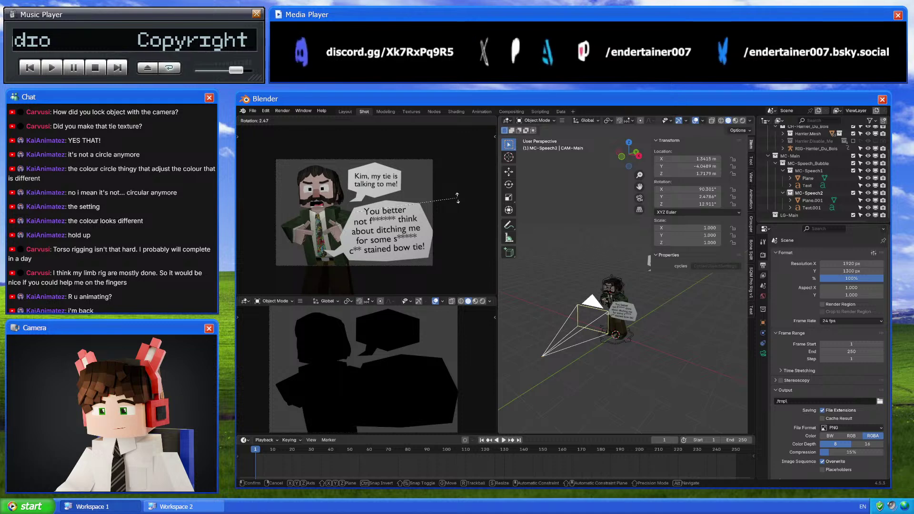
{"action": "left_click", "coordinate": [459, 200]}
{"action": "key", "text": "r"}
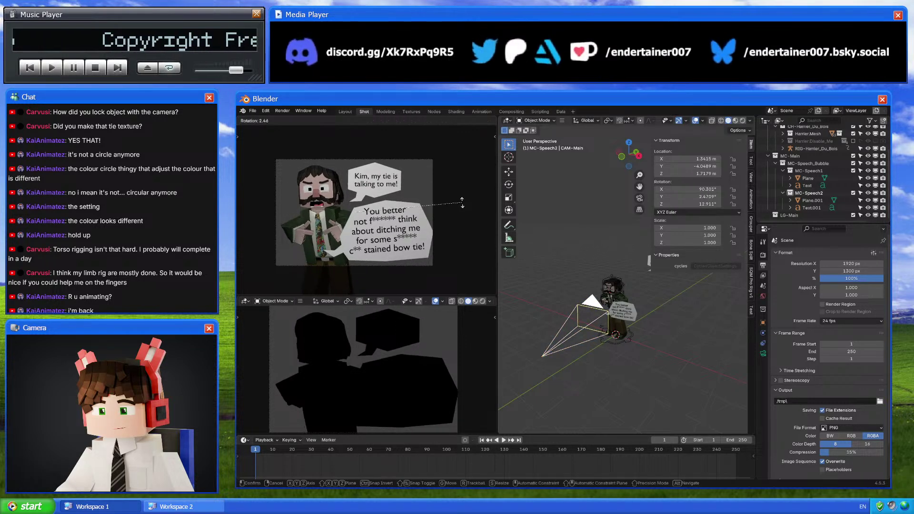
{"action": "left_click", "coordinate": [462, 202]}
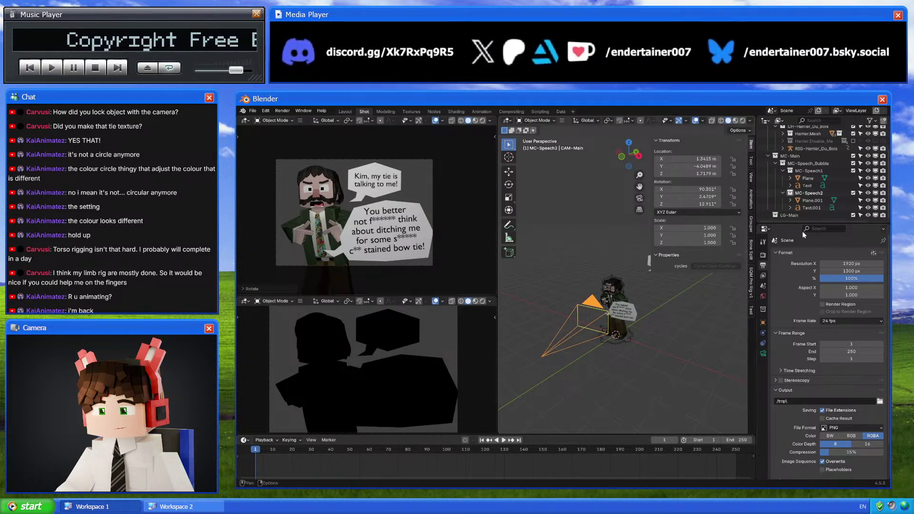
Try rotating both speech bubbles and their texts by about 1.2°, and undo it together with the camera roll
{"action": "left_click", "coordinate": [809, 208]}
{"action": "left_click", "coordinate": [809, 200], "text": "shift"}
{"action": "left_click", "coordinate": [808, 178], "text": "shift"}
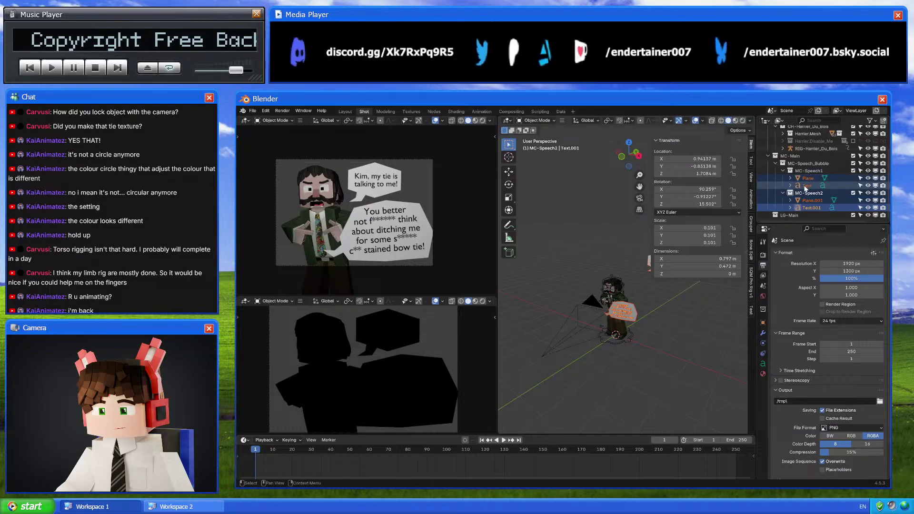
{"action": "key", "text": "r"}
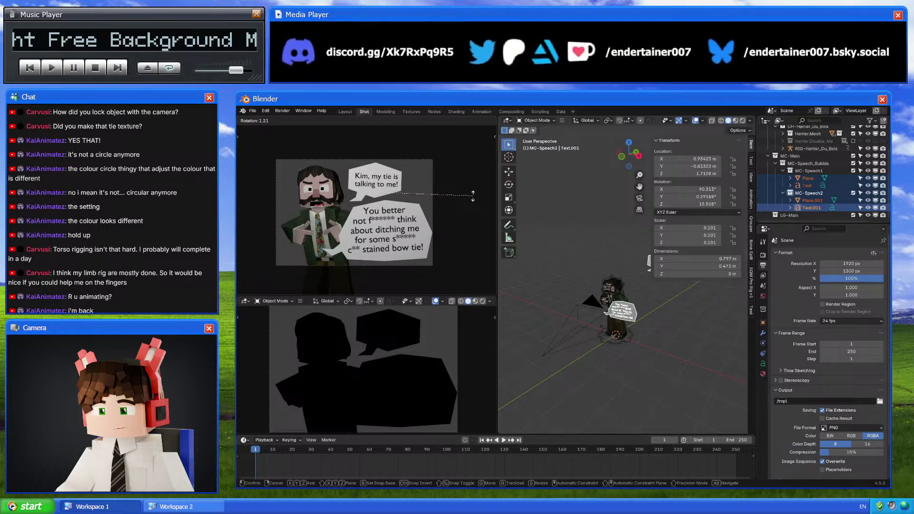
{"action": "left_click", "coordinate": [473, 197]}
{"action": "left_click", "coordinate": [473, 196]}
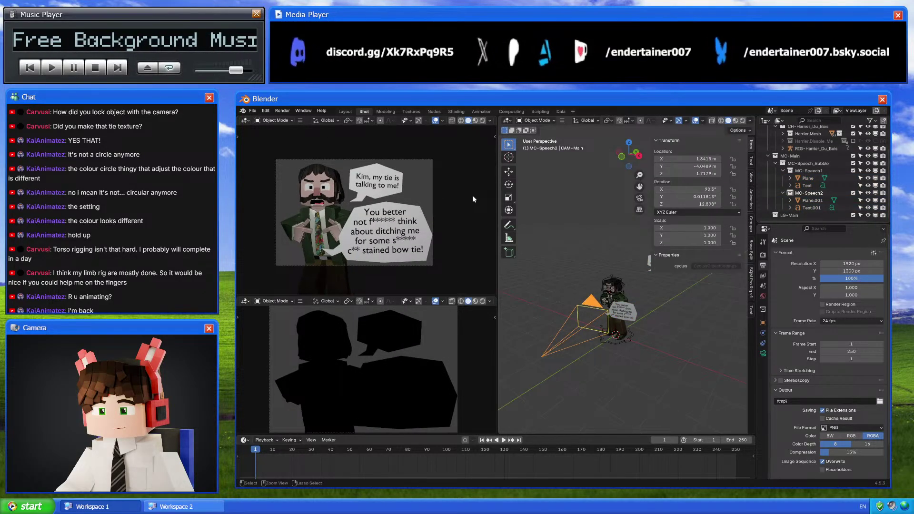
Select the character's rig and frame it in the perspective viewport
{"action": "left_click", "coordinate": [586, 218]}
{"action": "middle_click_drag", "start_coordinate": [410, 345], "coordinate": [416, 364], "text": "ctrl"}
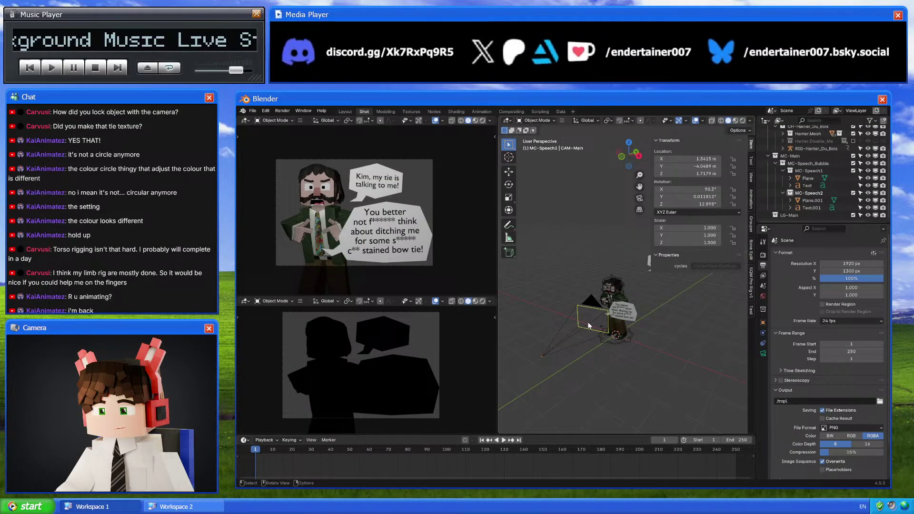
{"action": "left_click", "coordinate": [621, 339]}
{"action": "key", "text": "KP_Decimal"}
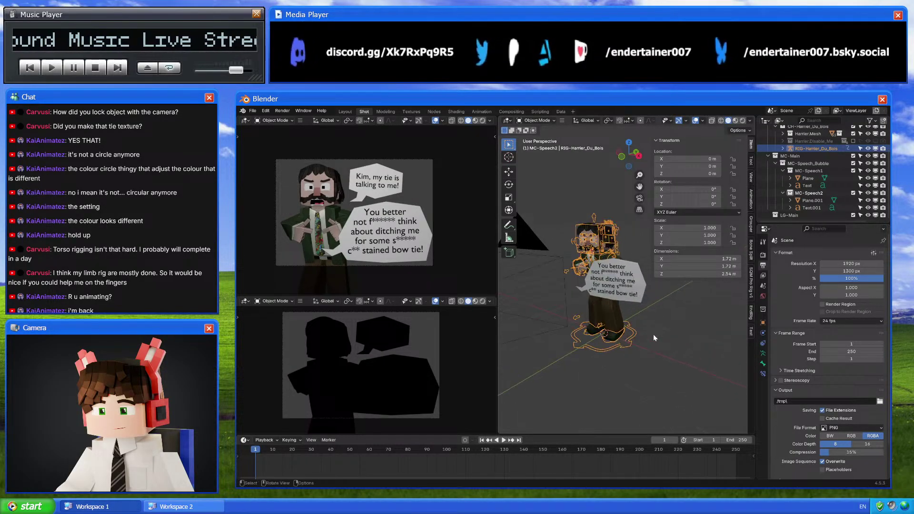
Put the character's rig in Pose Mode and try rotating the tie's lower control around the global Z axis
{"action": "left_click", "coordinate": [687, 360]}
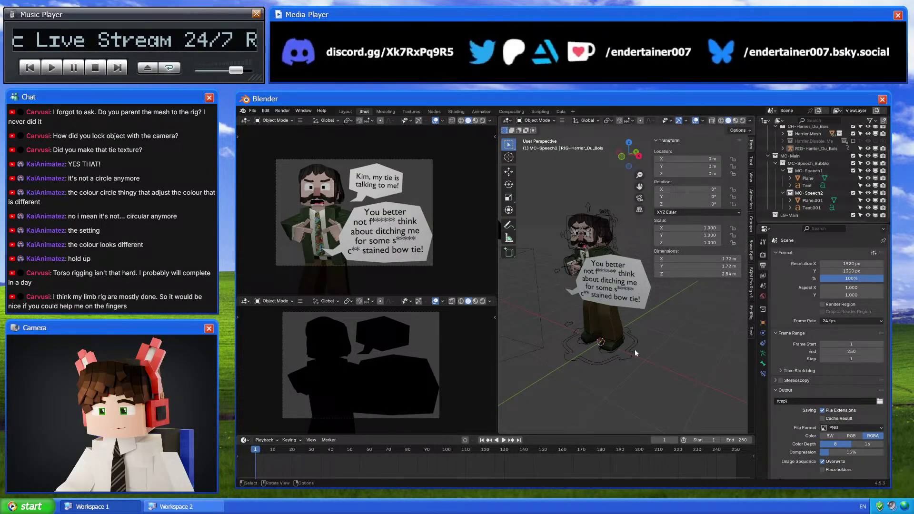
{"action": "middle_click_drag", "start_coordinate": [674, 345], "coordinate": [664, 356]}
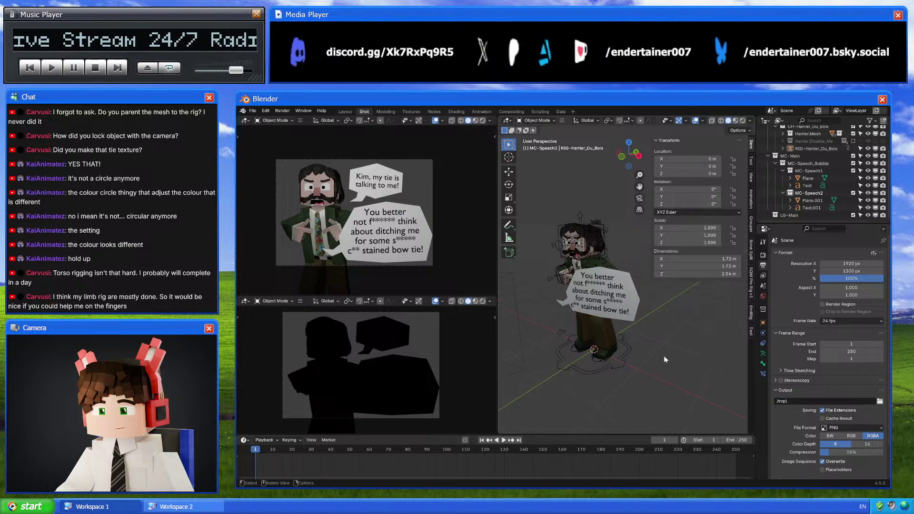
{"action": "scroll", "coordinate": [664, 349], "scroll_direction": "up", "scroll_amount": 6}
{"action": "scroll", "coordinate": [667, 357], "scroll_direction": "up", "scroll_amount": 3}
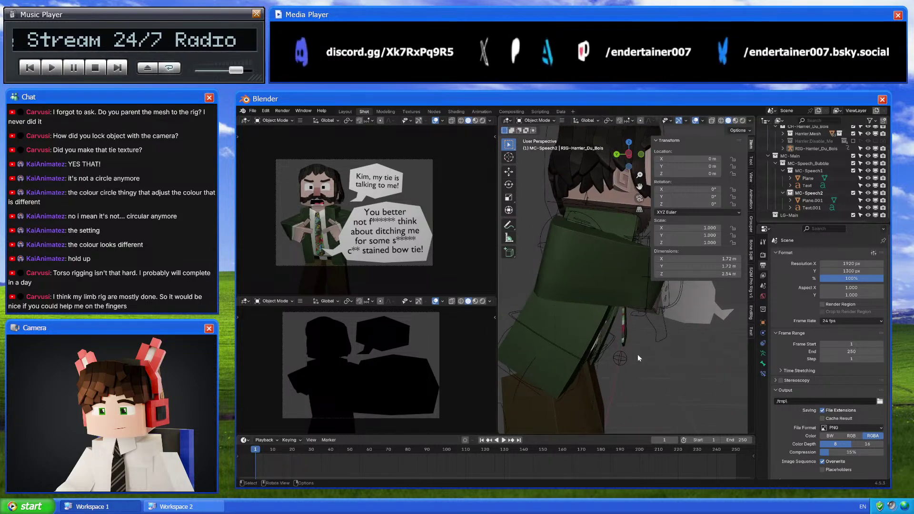
{"action": "left_click", "coordinate": [624, 353]}
{"action": "scroll", "coordinate": [638, 350], "scroll_direction": "down", "scroll_amount": 5}
{"action": "scroll", "coordinate": [648, 352], "scroll_direction": "up", "scroll_amount": 8}
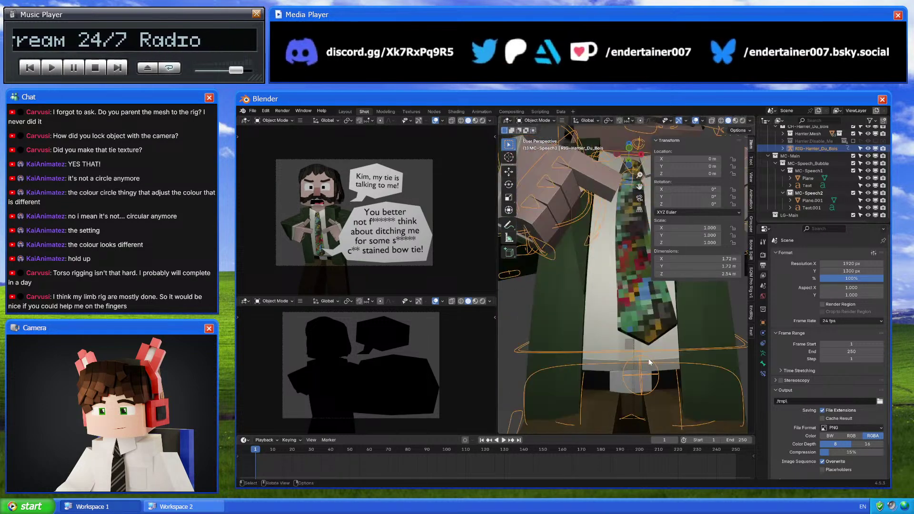
{"action": "key", "text": "ctrl+Tab"}
{"action": "mouse_move", "coordinate": [649, 359]}
{"action": "middle_mouse_down"}
{"action": "mouse_move", "coordinate": [626, 361]}
{"action": "mouse_move", "coordinate": [681, 330]}
{"action": "middle_mouse_up"}
{"action": "key", "text": "r"}
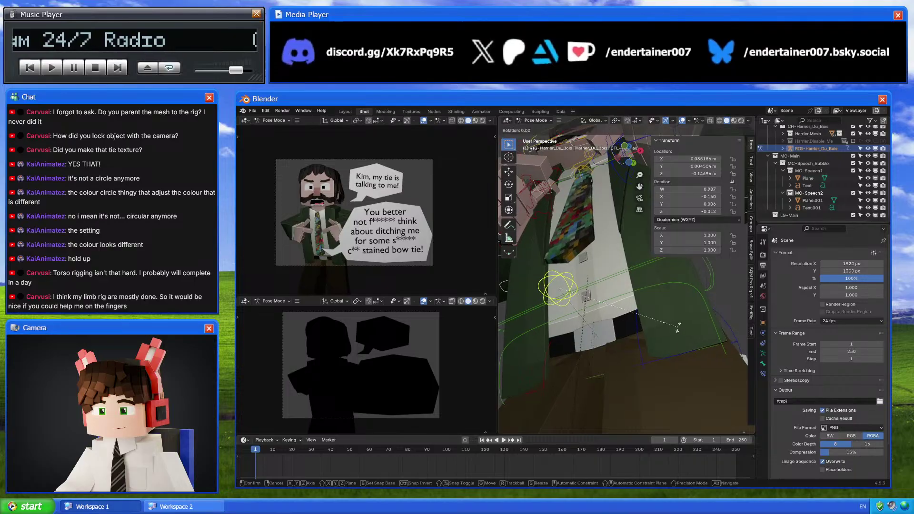
{"action": "key", "text": "y"}
{"action": "key", "text": "z"}
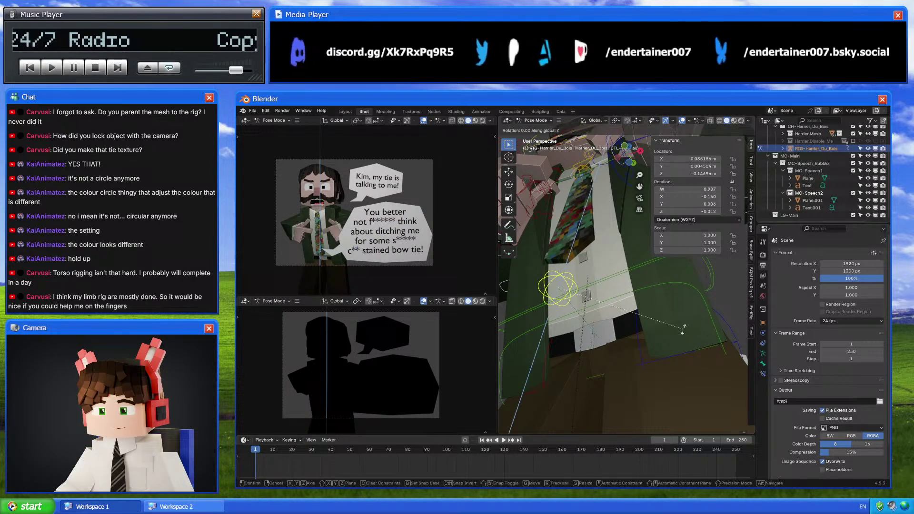
{"action": "left_click", "coordinate": [690, 335]}
Try rotating the tie's knot control around its local X axis, and clear that control's rotation
{"action": "middle_click_drag", "start_coordinate": [691, 335], "coordinate": [728, 302]}
{"action": "left_click", "coordinate": [576, 228]}
{"action": "key", "text": "r"}
{"action": "key", "text": "x"}
{"action": "key", "text": "x"}
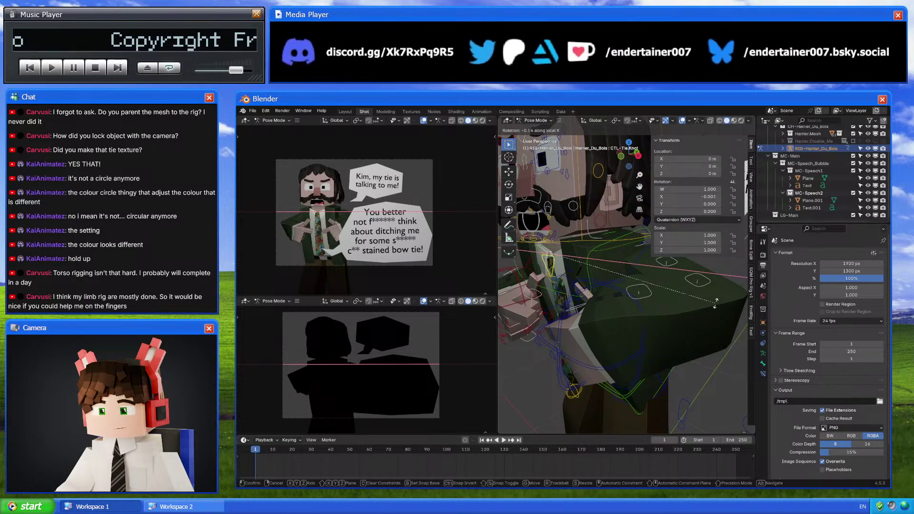
{"action": "left_click", "coordinate": [715, 312]}
{"action": "middle_click_drag", "start_coordinate": [716, 312], "coordinate": [620, 287]}
{"action": "key", "text": "alt+r"}
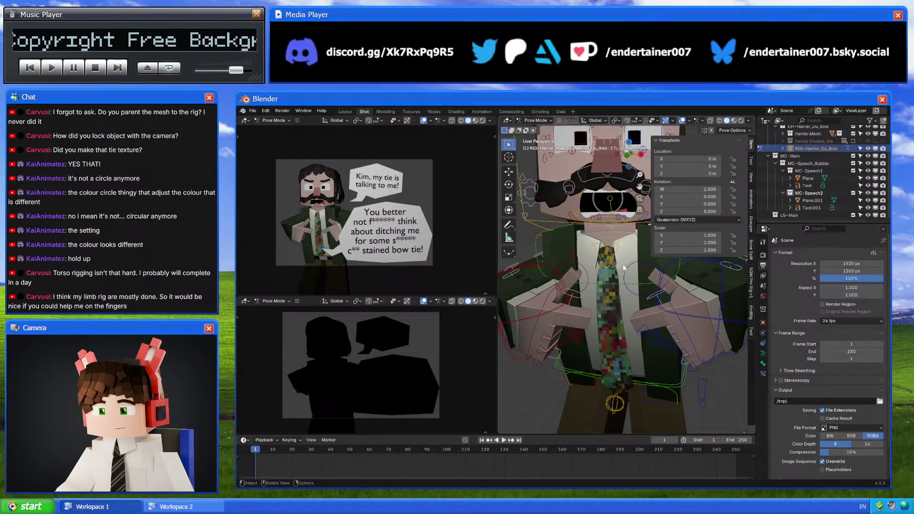
Return the rig to Object Mode and save the file with the whole character in view
{"action": "key", "text": "ctrl+Tab"}
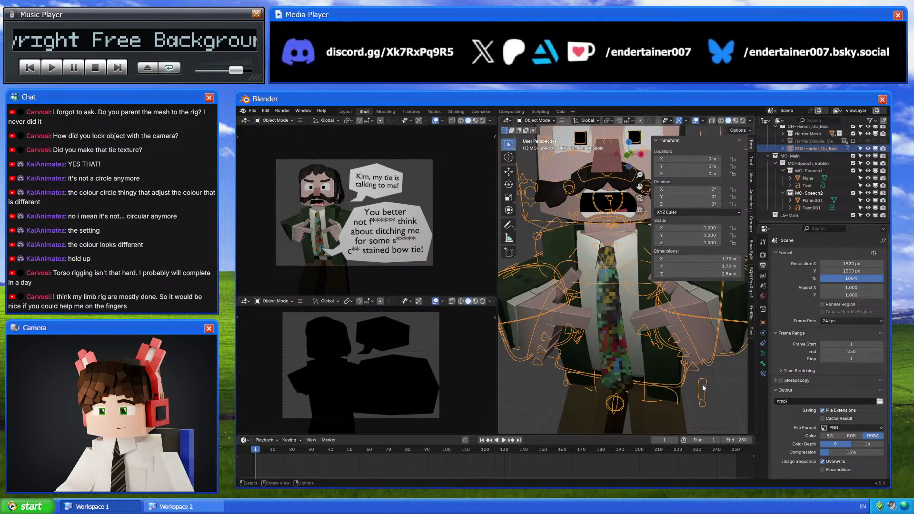
{"action": "middle_click_drag", "start_coordinate": [678, 350], "coordinate": [658, 341]}
{"action": "left_click", "coordinate": [705, 390]}
{"action": "scroll", "coordinate": [670, 361], "scroll_direction": "down", "scroll_amount": 4}
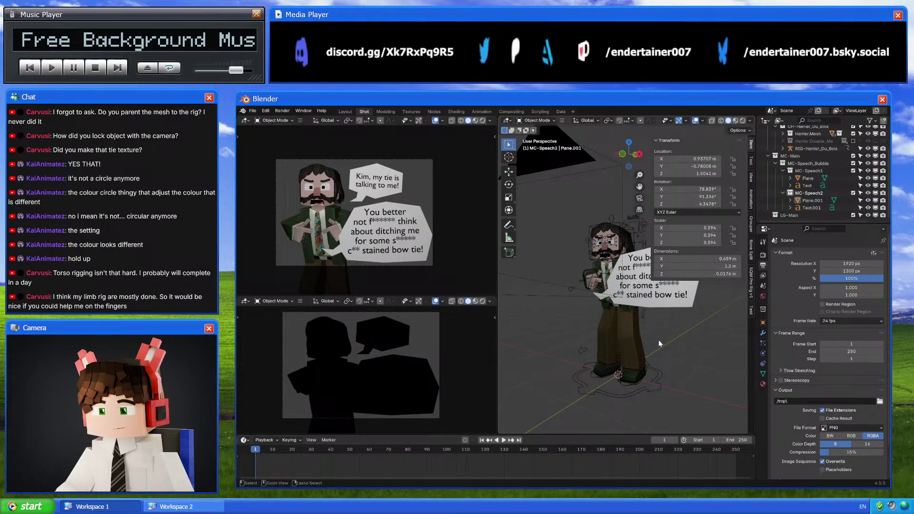
{"action": "key", "text": "ctrl+s"}
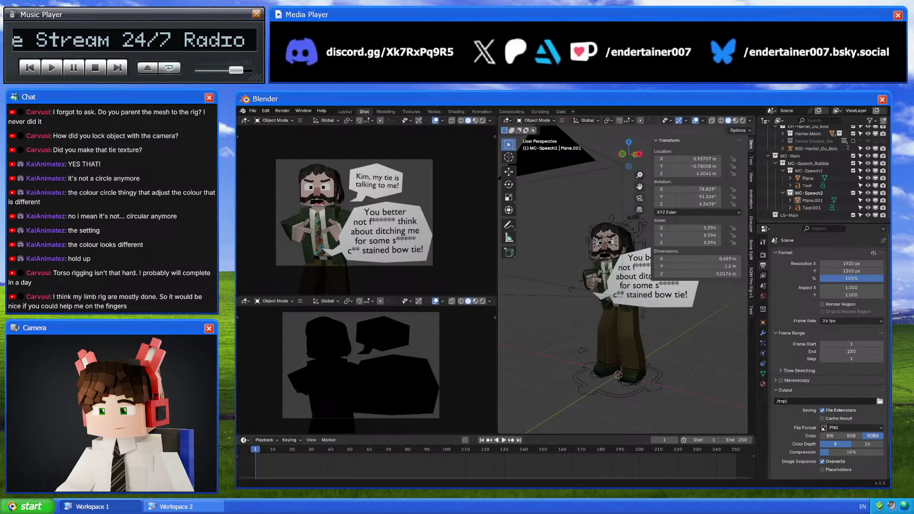
Try moving the left trouser leg mesh away from the character's body
{"action": "left_click", "coordinate": [631, 350]}
{"action": "middle_click_drag", "start_coordinate": [631, 350], "coordinate": [666, 353]}
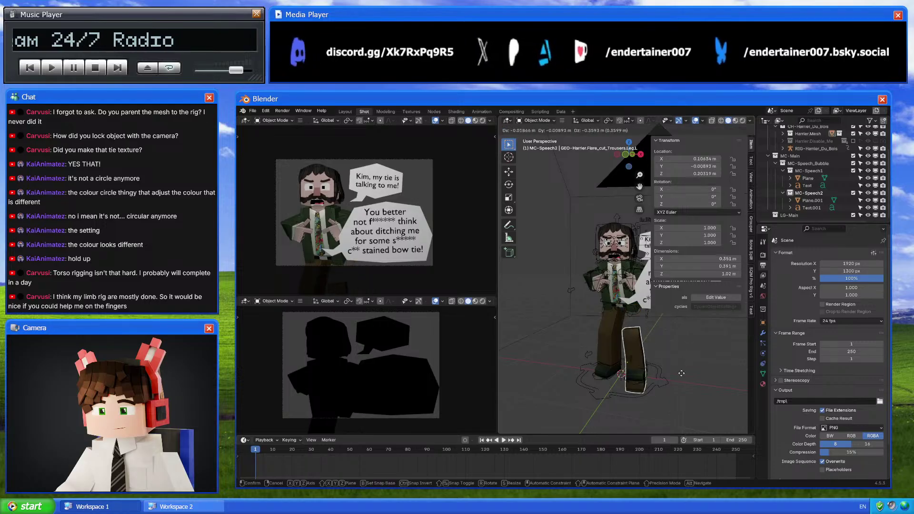
Select the character's rig, try moving it, and switch it into Pose Mode and back to Object Mode
{"action": "left_click", "coordinate": [657, 372]}
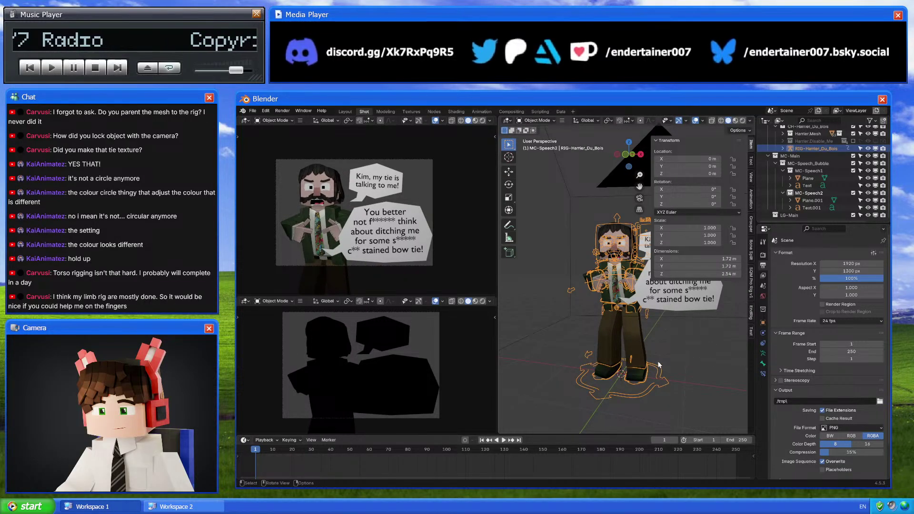
{"action": "middle_click_drag", "start_coordinate": [661, 371], "coordinate": [687, 355]}
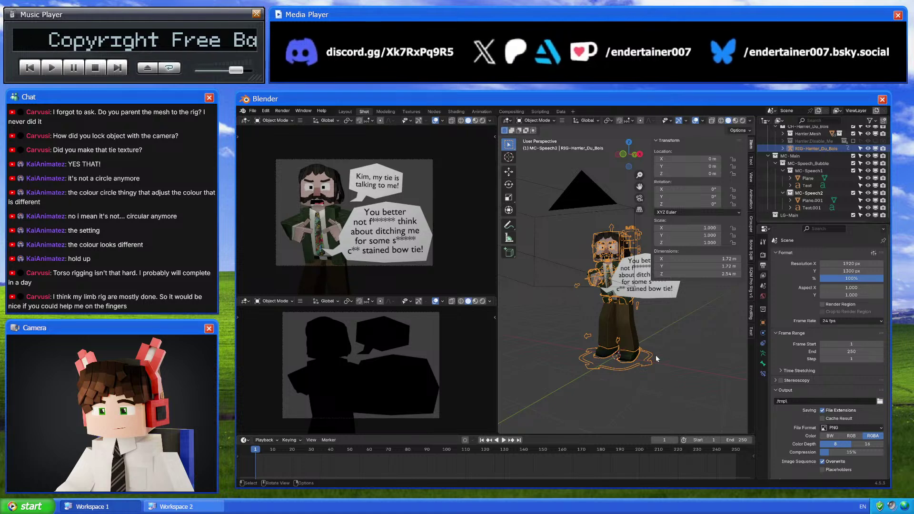
{"action": "key", "text": "g"}
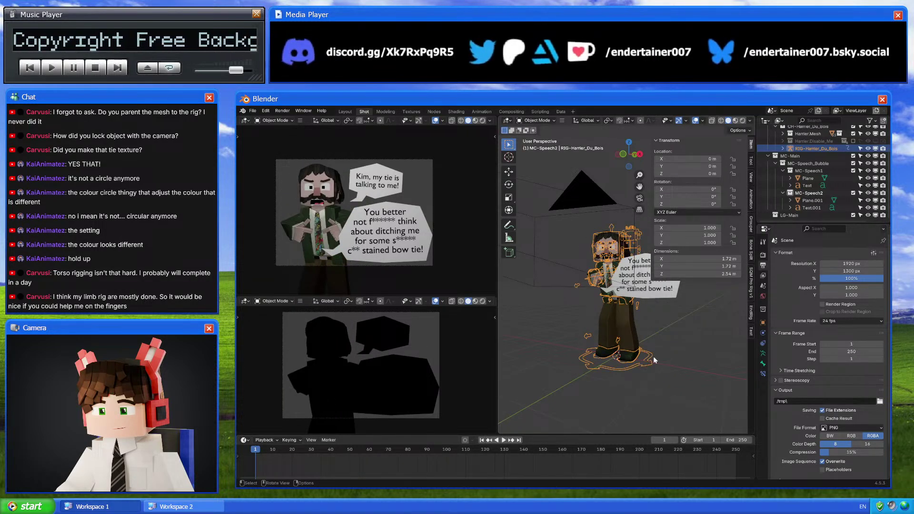
{"action": "key", "text": "ctrl+Tab"}
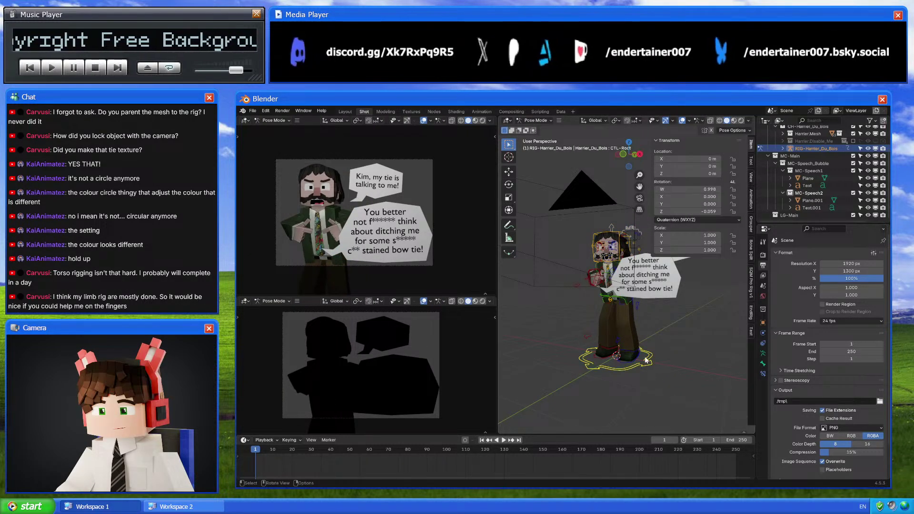
{"action": "key", "text": "ctrl+Tab"}
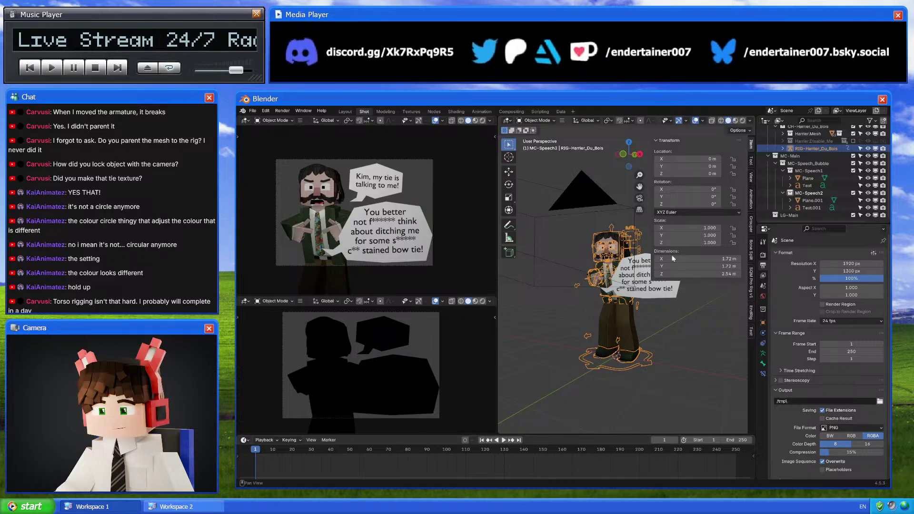
Select the left trouser leg mesh and inspect the character and speech bubbles closely in the camera view
{"action": "left_click", "coordinate": [625, 316]}
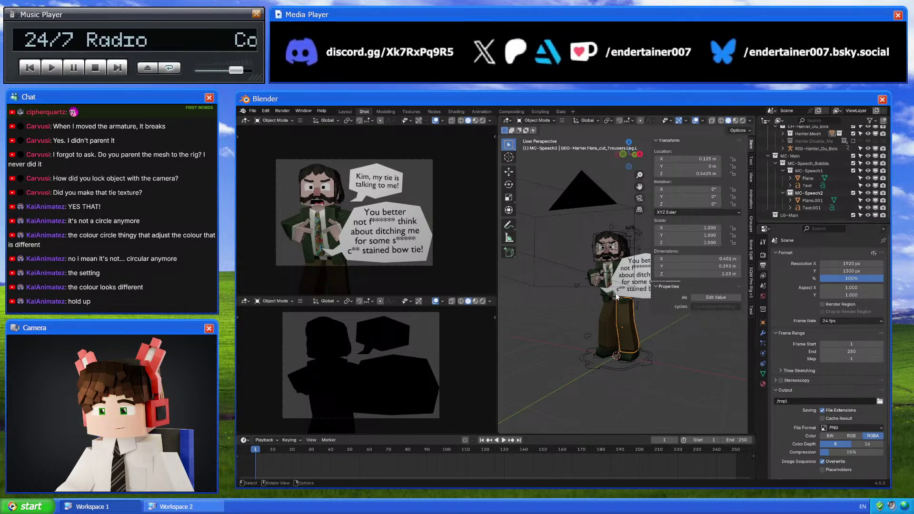
{"action": "scroll", "coordinate": [439, 210], "scroll_direction": "up", "scroll_amount": 2}
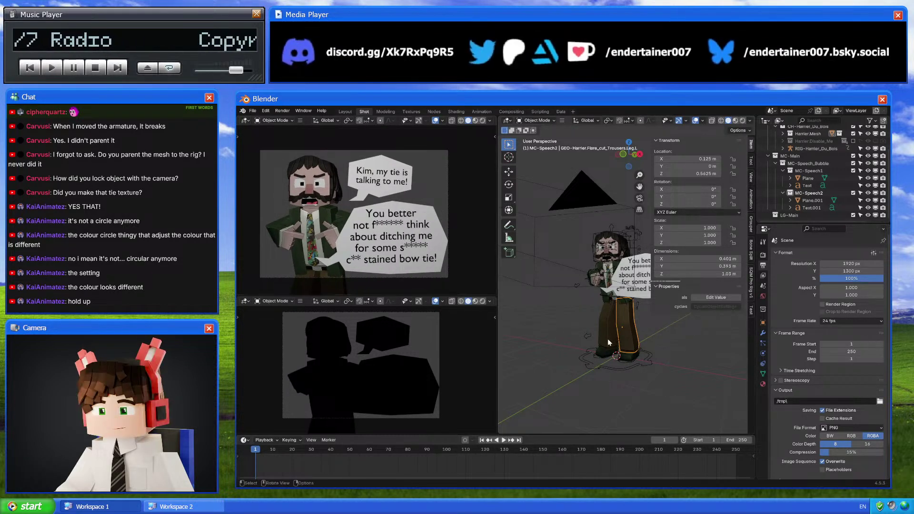